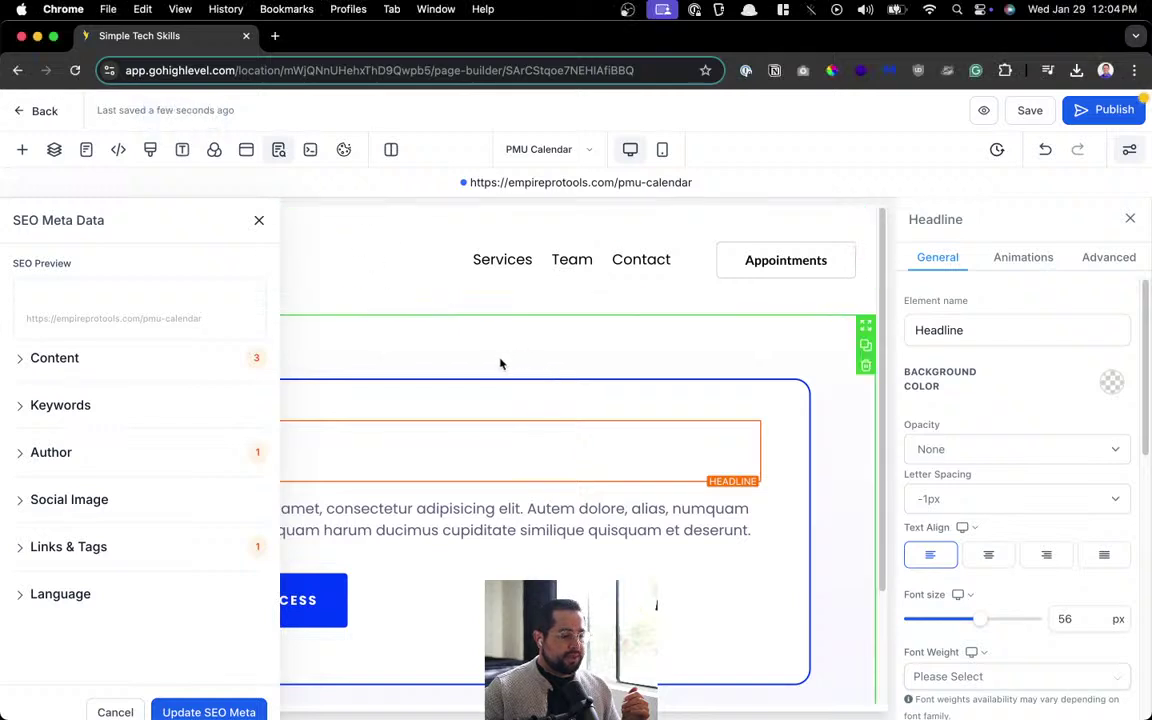
Save and publish the PMU Calendar page, close the SEO panel, and return to the EmpireProTools pages.
left_click(501, 364)
left_click(1030, 110)
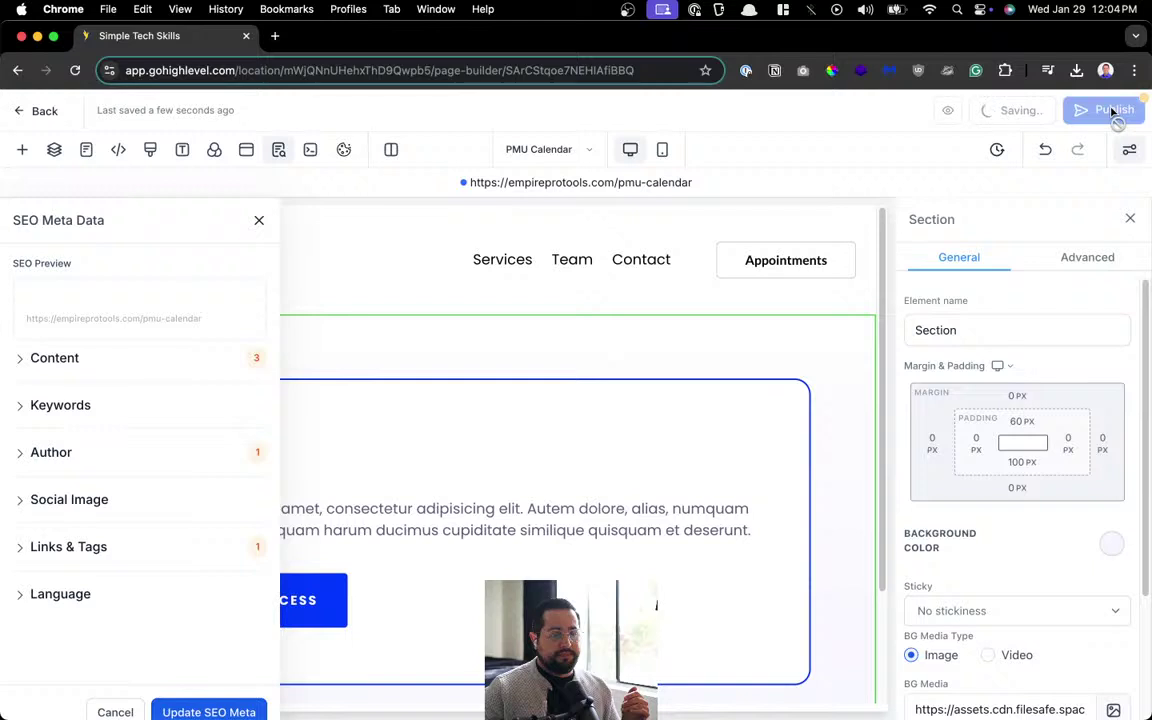
left_click(1108, 110)
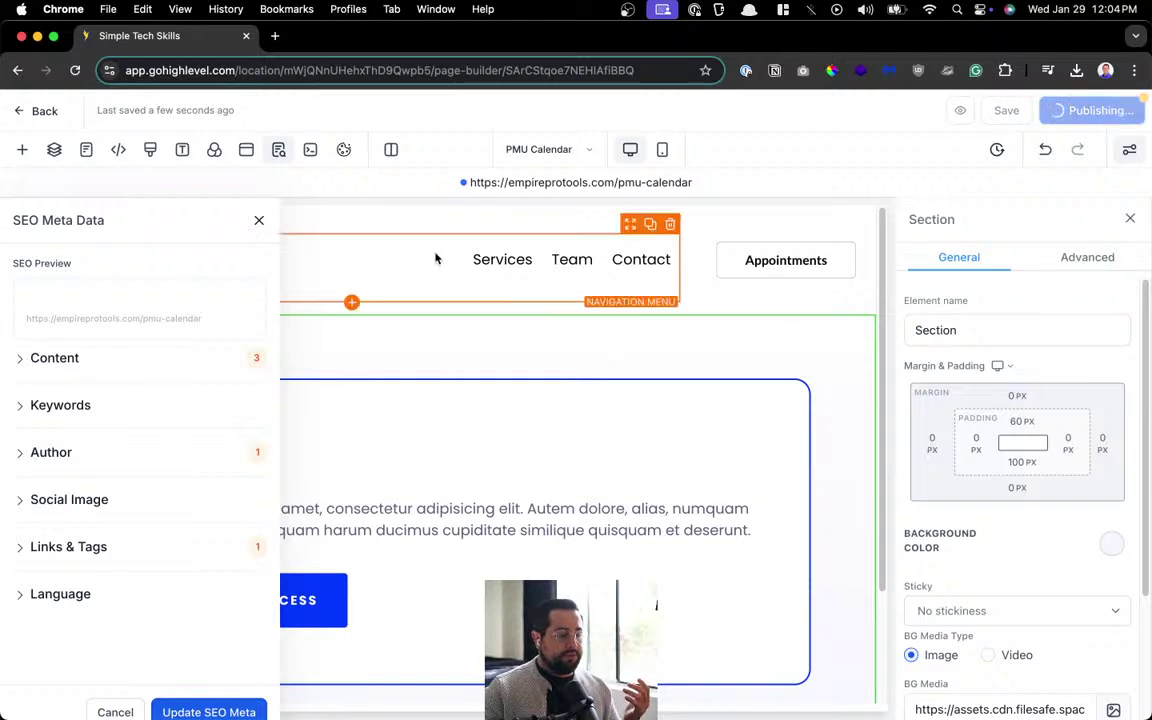
left_click(259, 222)
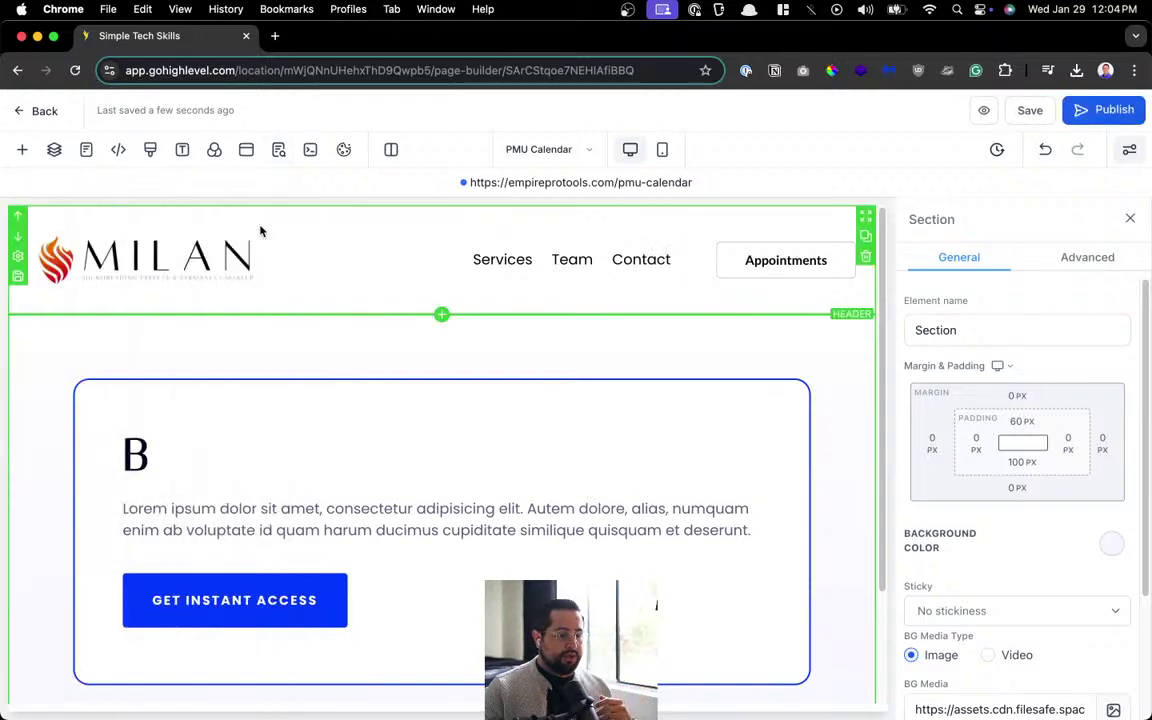
left_click(25, 111)
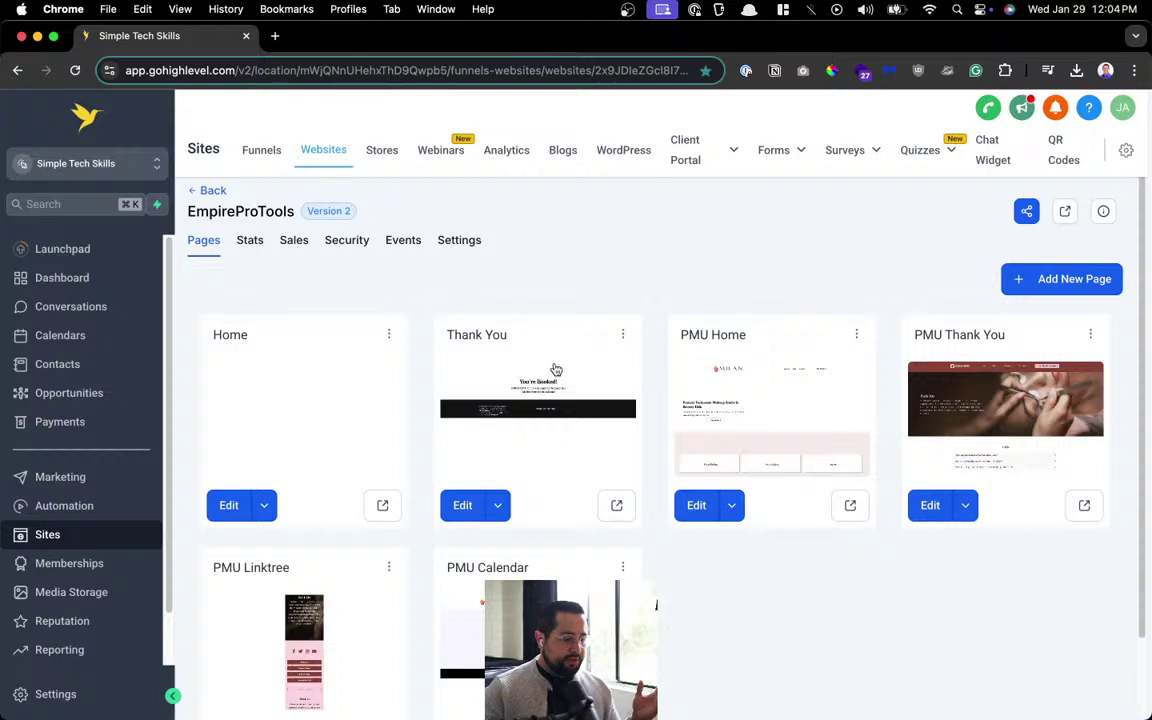
Open the live PMU Home page in a new tab and scroll through it.
left_click(831, 512)
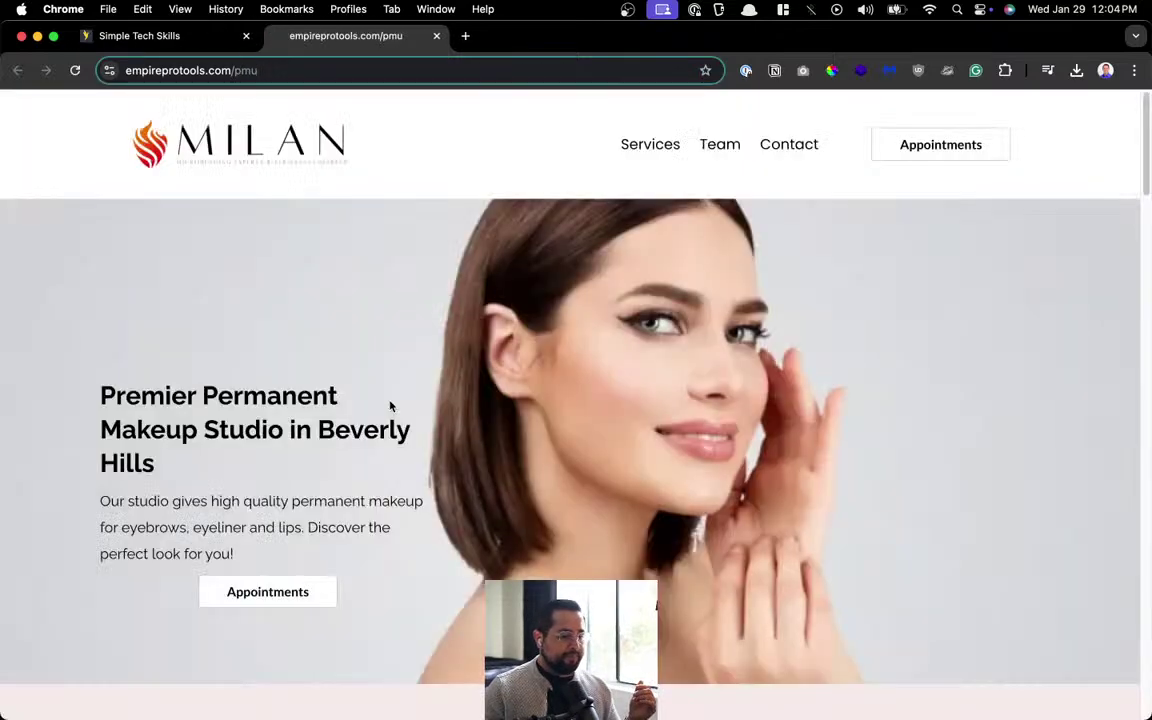
scroll(362, 275, "down", 1)
scroll(364, 279, "up", 1)
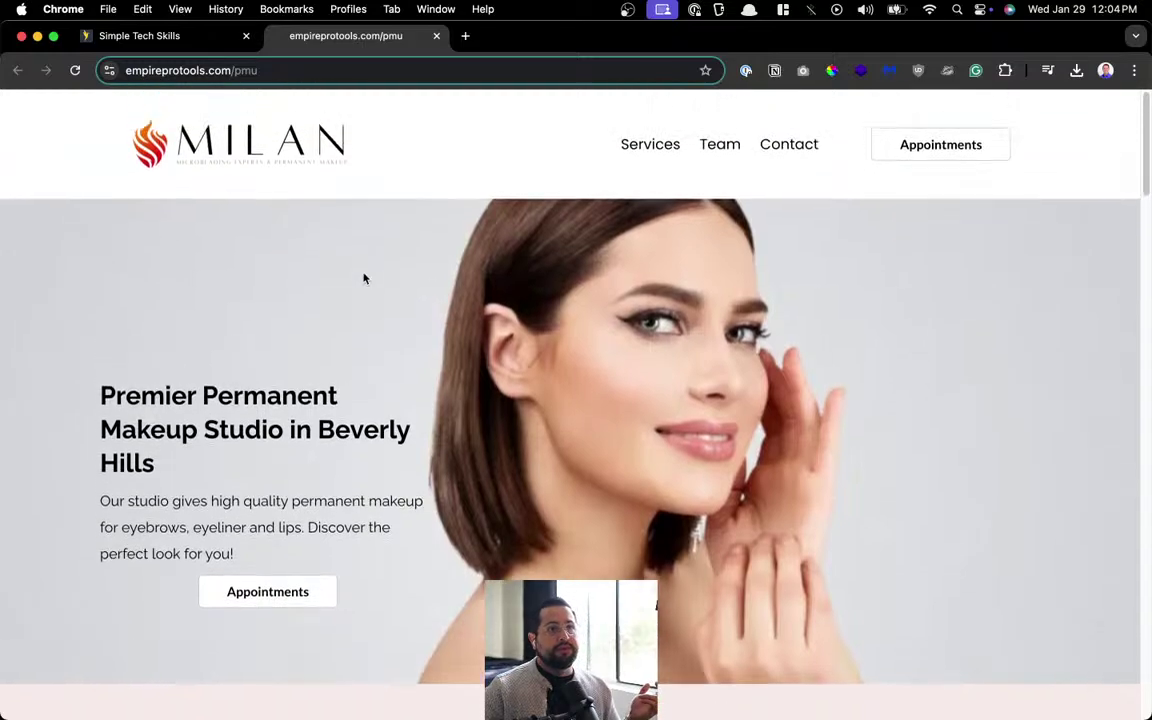
scroll(364, 279, "down", 6)
scroll(364, 279, "down", 10)
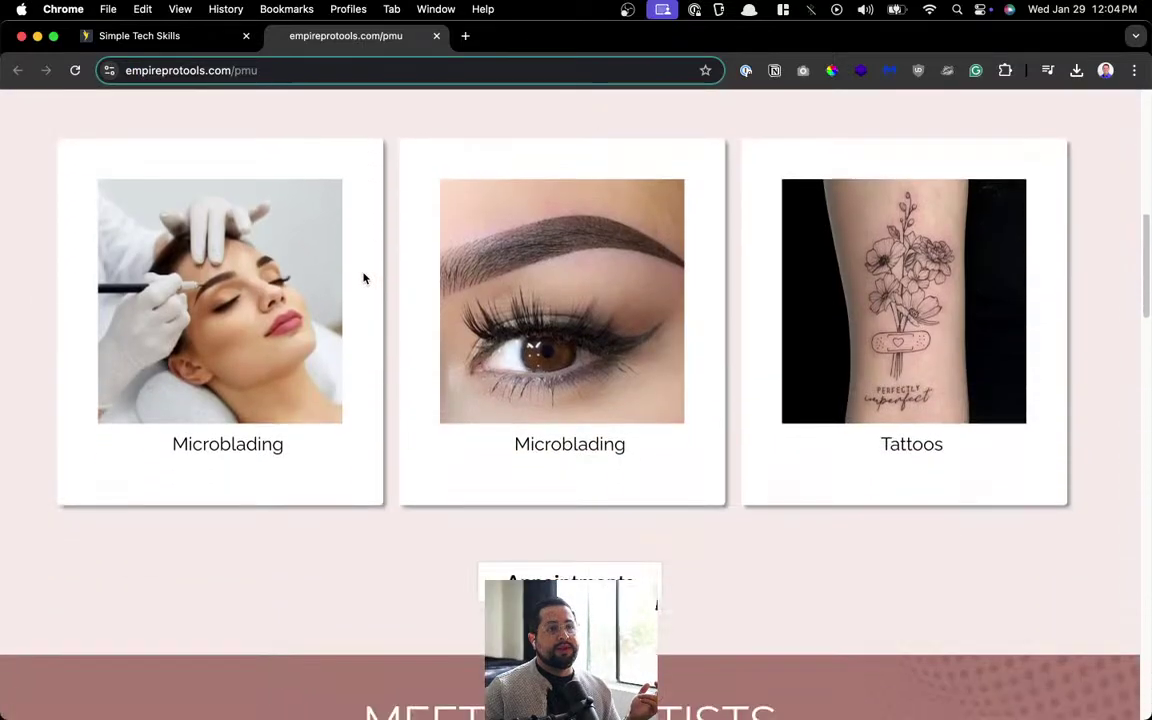
scroll(364, 279, "down", 12)
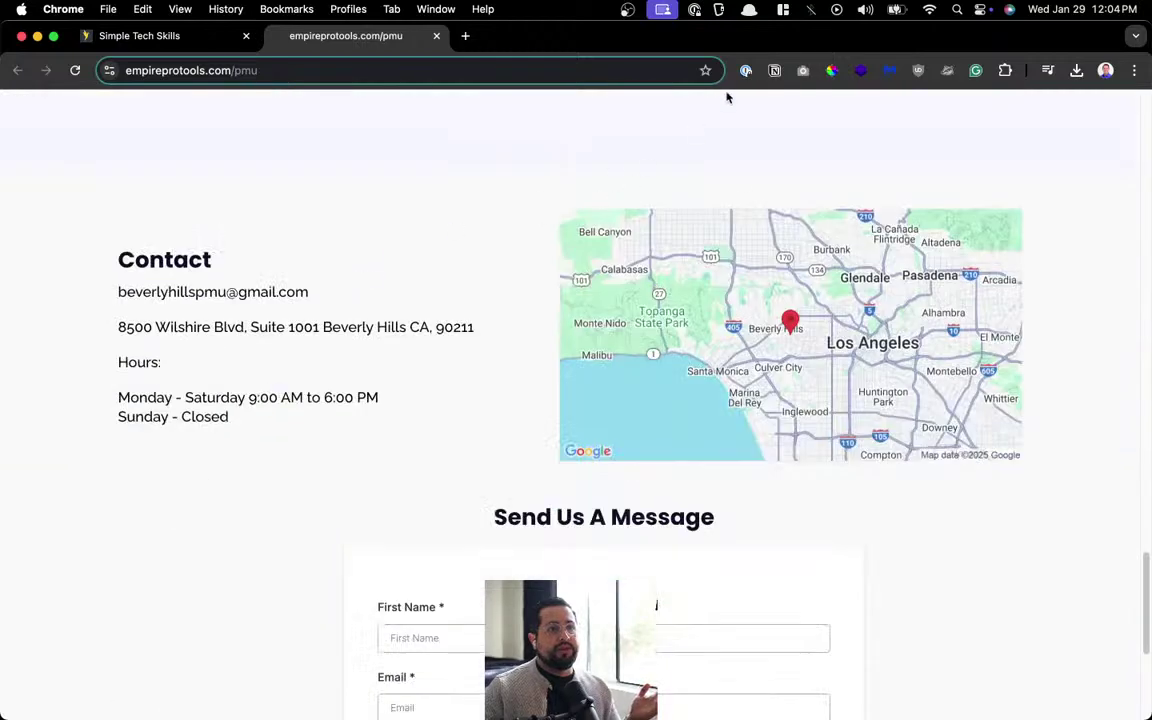
Check the studio's Google Maps location and the contact form's service options.
left_click(652, 399)
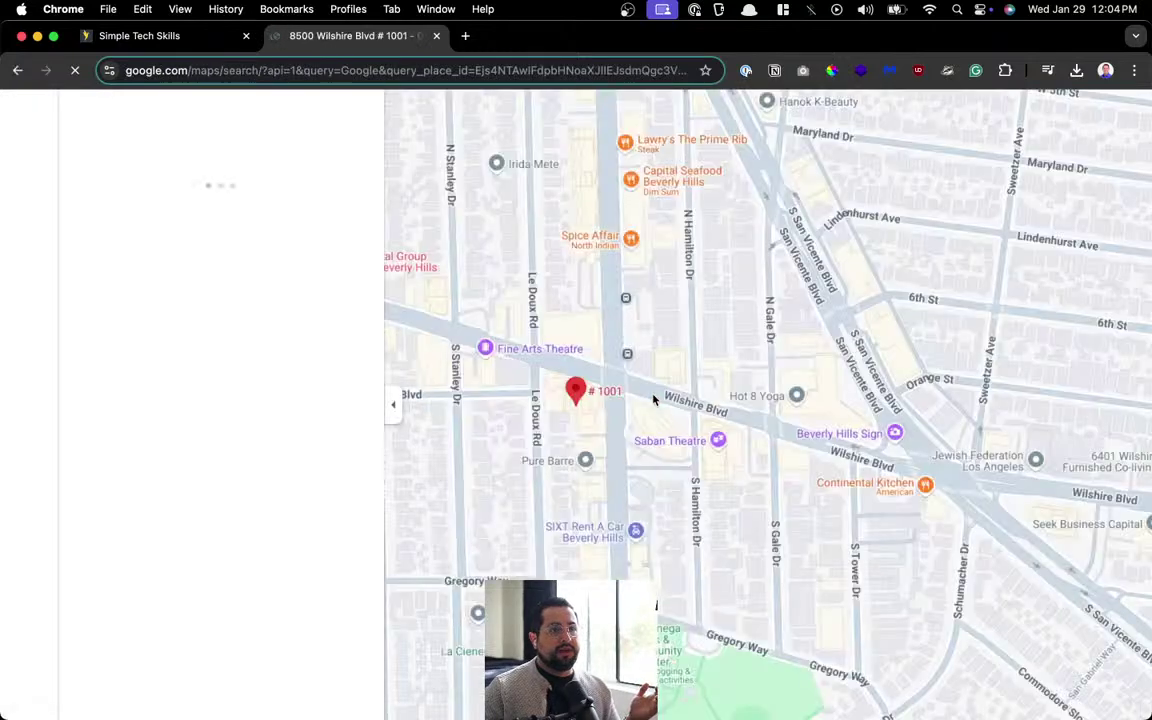
left_click(17, 71)
scroll(305, 315, "down", 10)
scroll(360, 458, "down", 15)
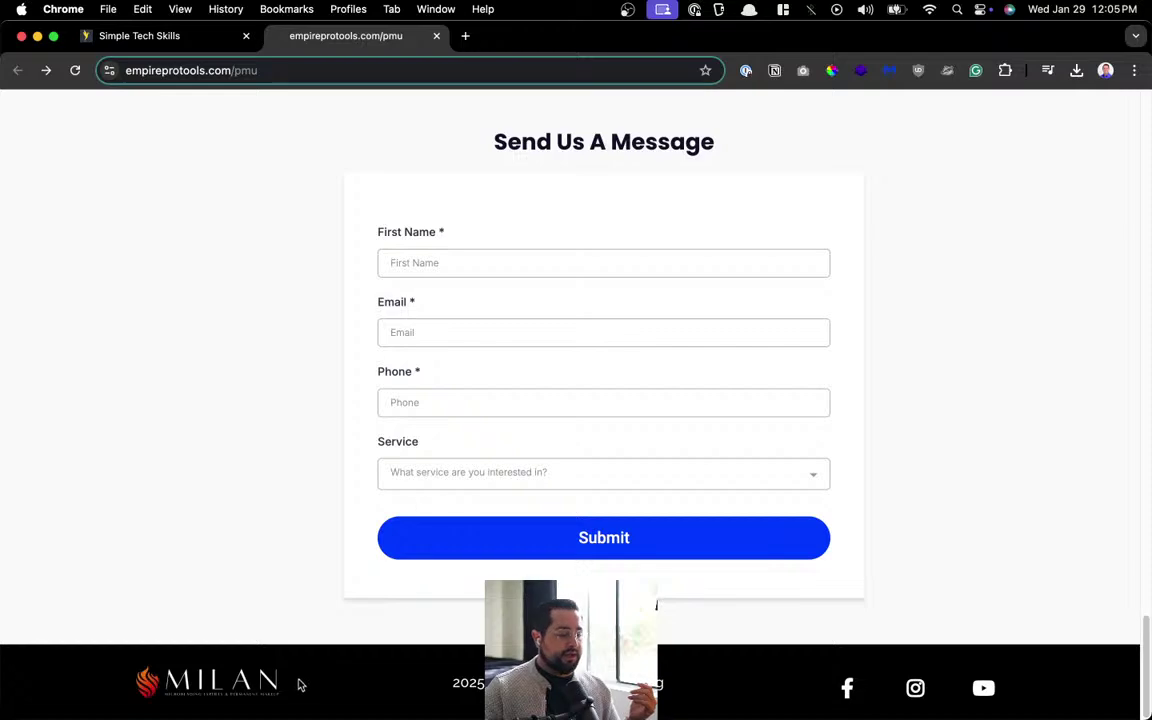
left_click(455, 477)
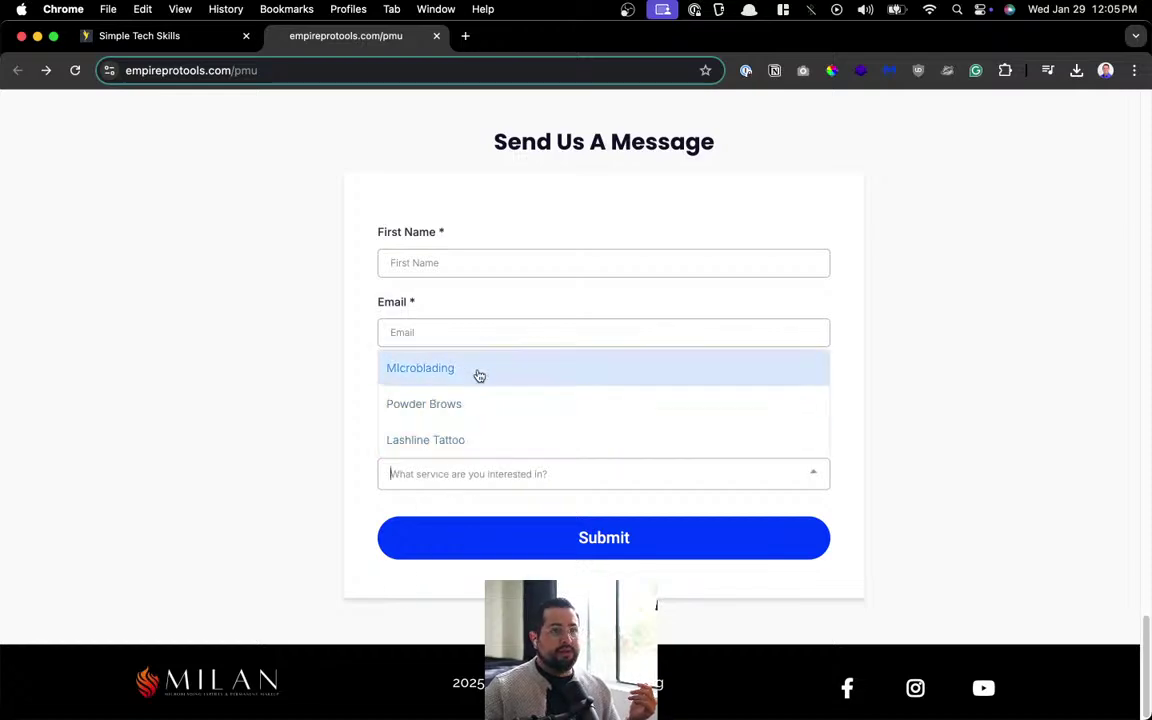
left_click(213, 374)
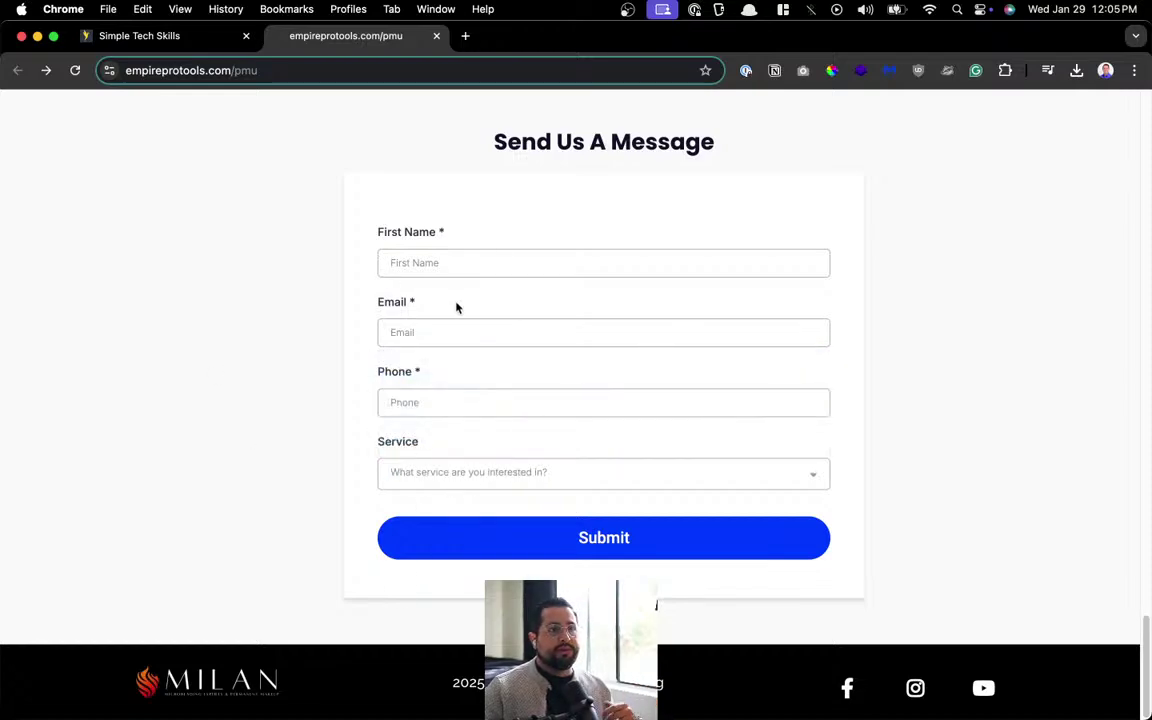
scroll(455, 306, "up", 20)
scroll(457, 308, "up", 10)
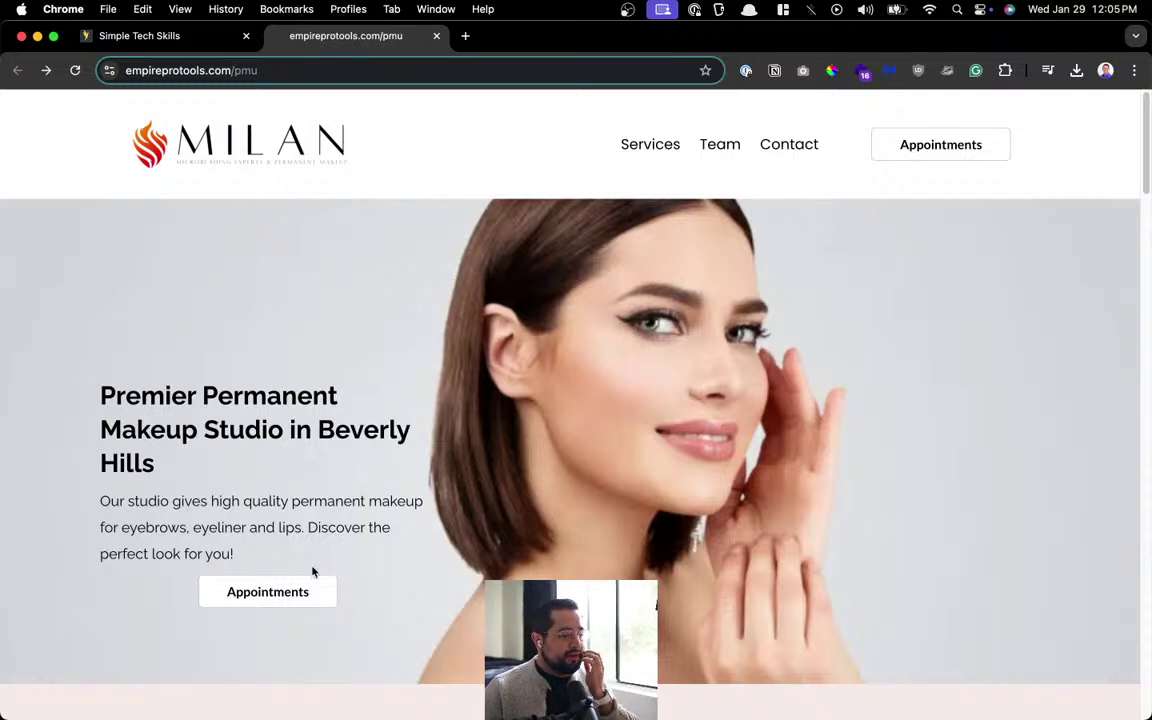
Jump to the Our Services, Meet the Artists and Contact sections via the navigation links.
left_click(652, 150)
scroll(670, 260, "up", 10)
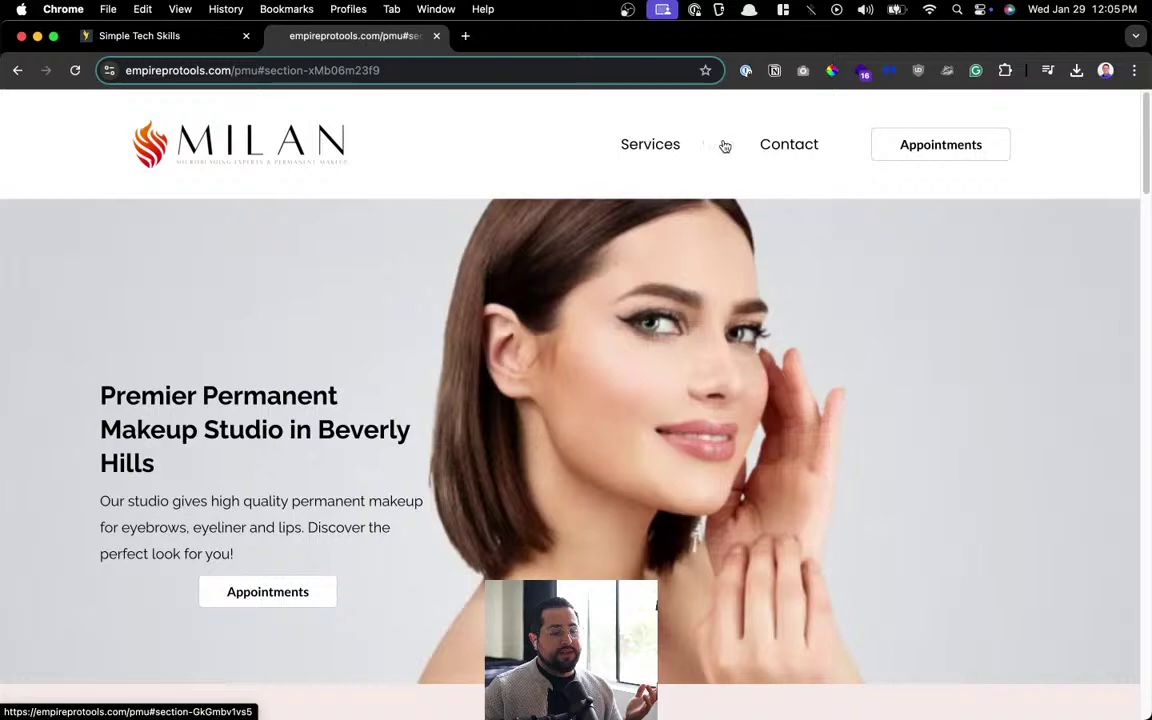
left_click(725, 147)
scroll(700, 180, "up", 10)
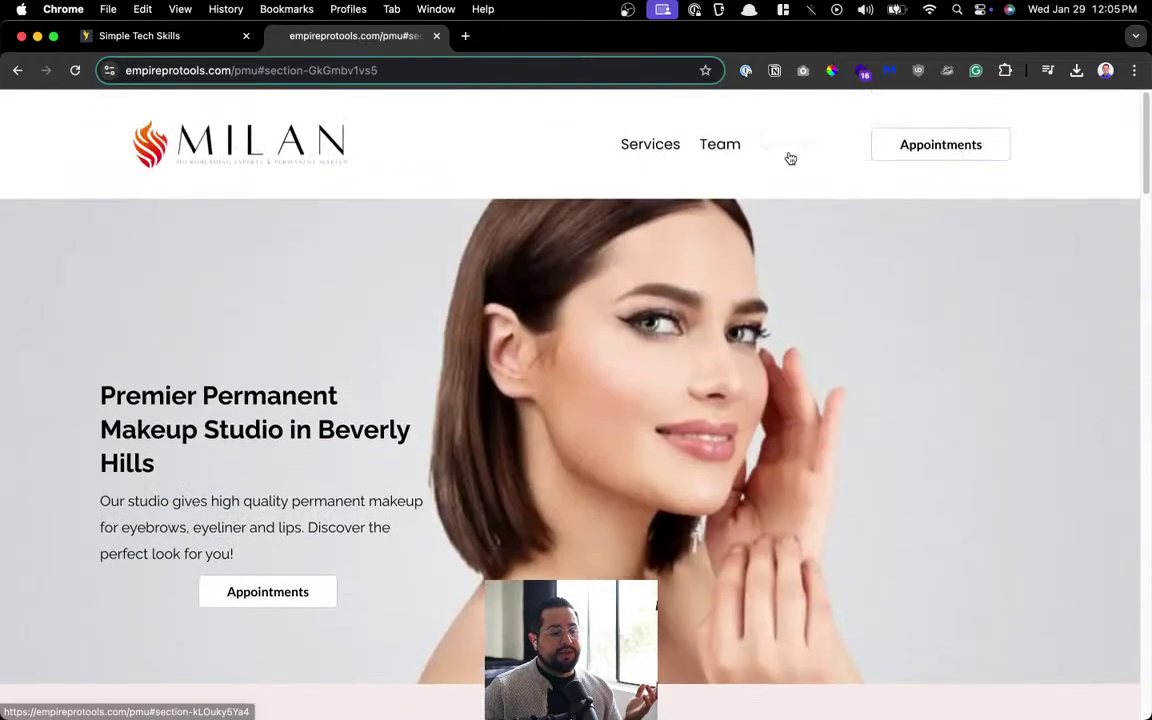
left_click(790, 148)
scroll(761, 327, "up", 10)
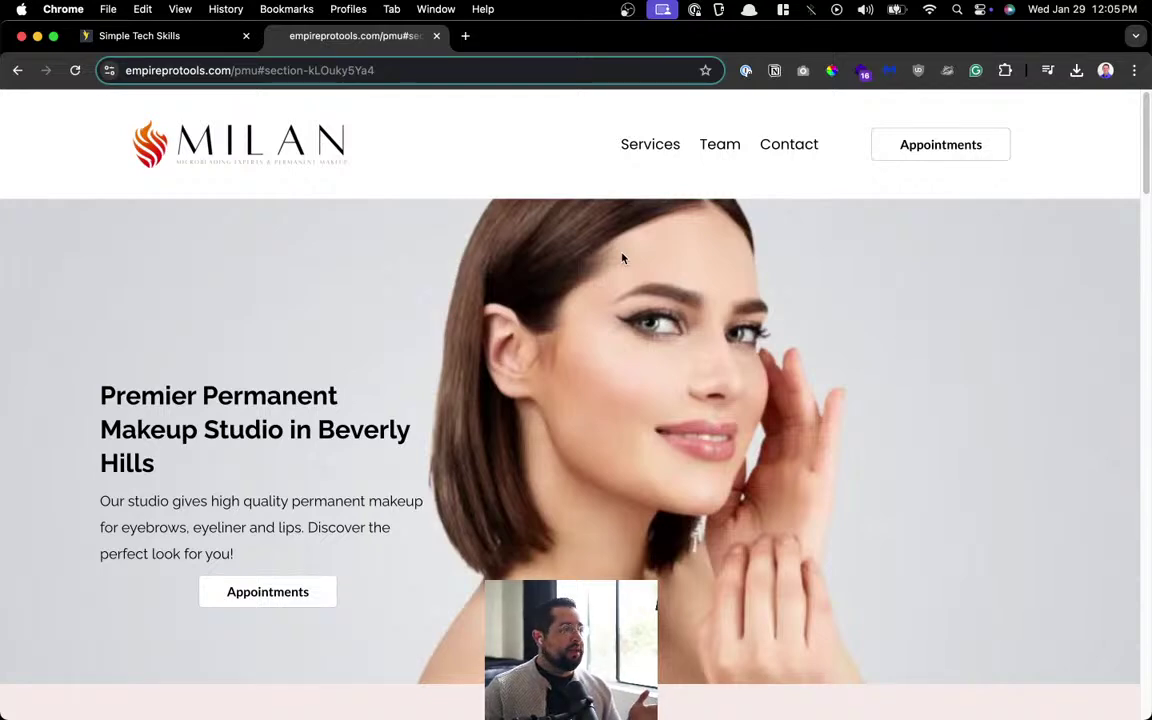
Close the live site tab to return to HighLevel's pages list.
scroll(621, 258, "down", 15)
scroll(640, 275, "up", 15)
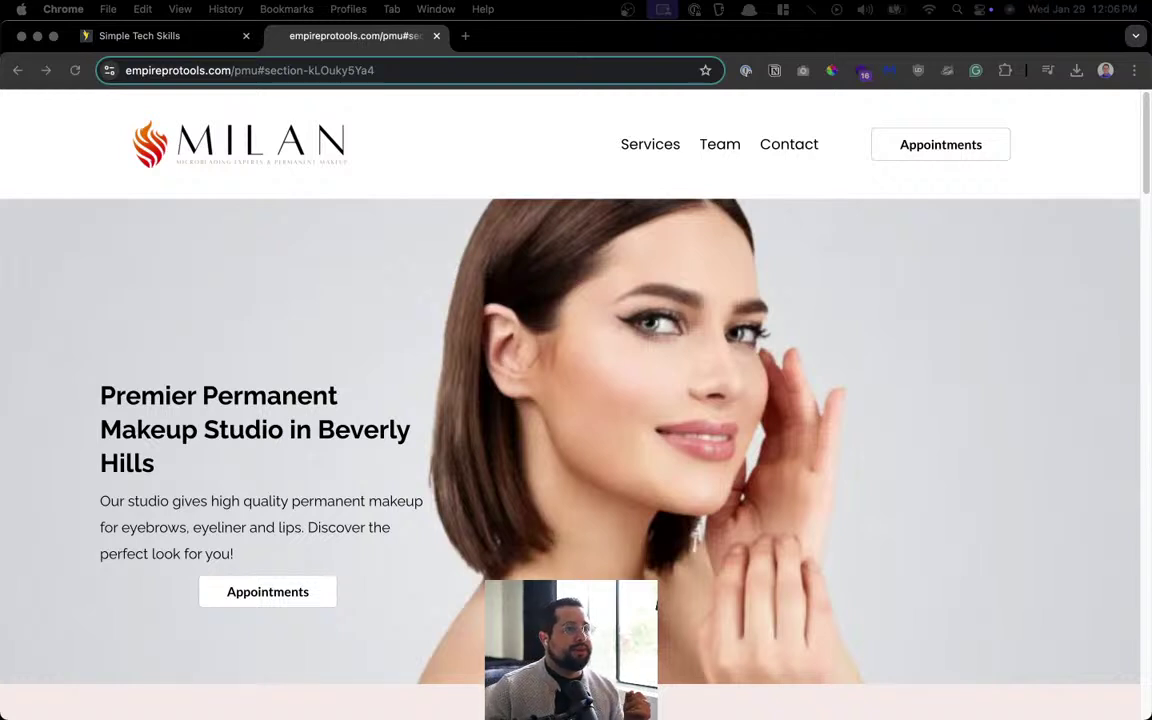
left_click(445, 248)
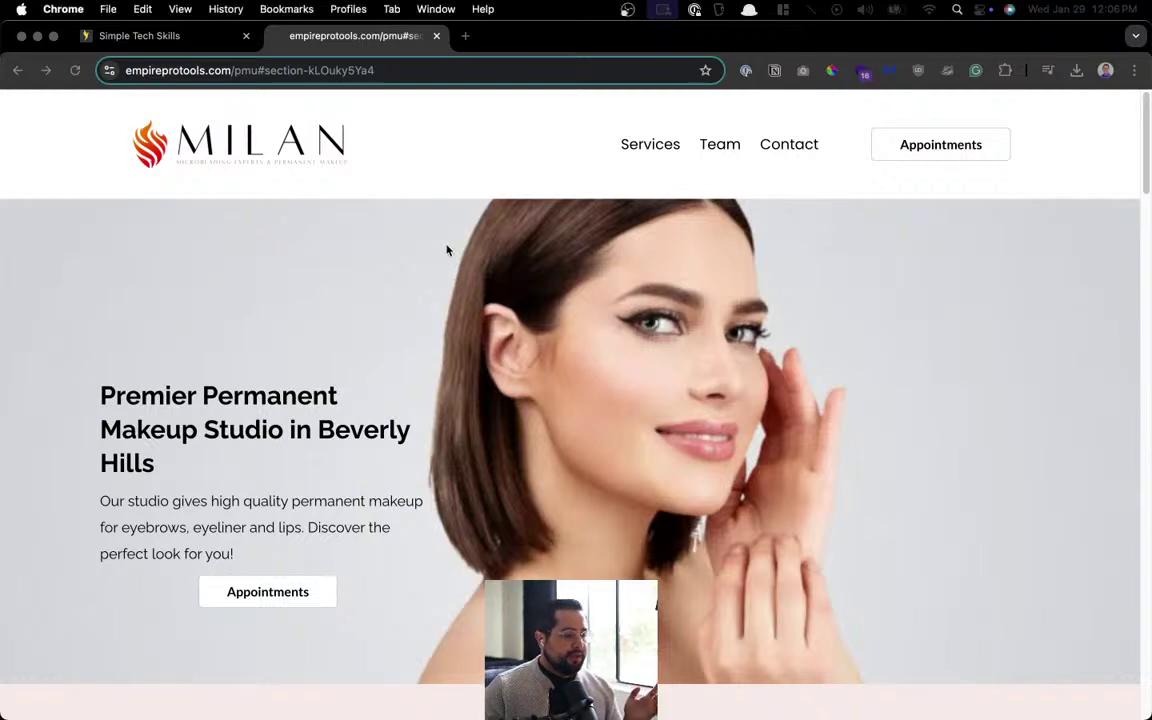
left_click(435, 36)
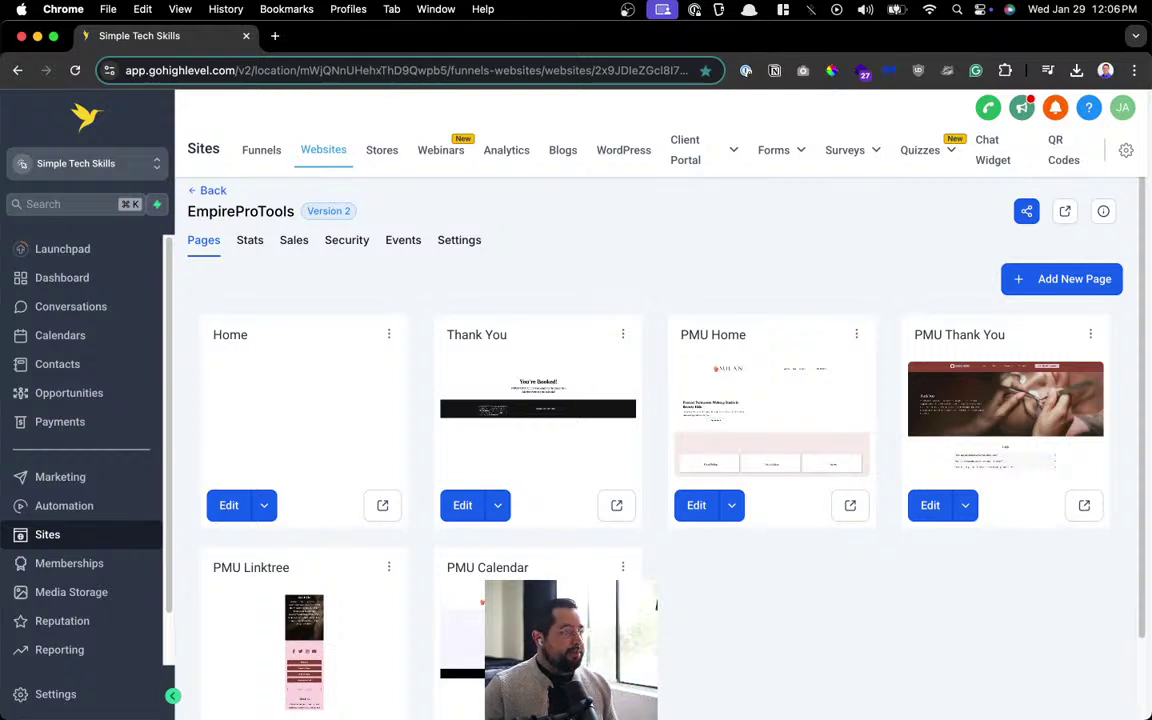
key("alt+space")
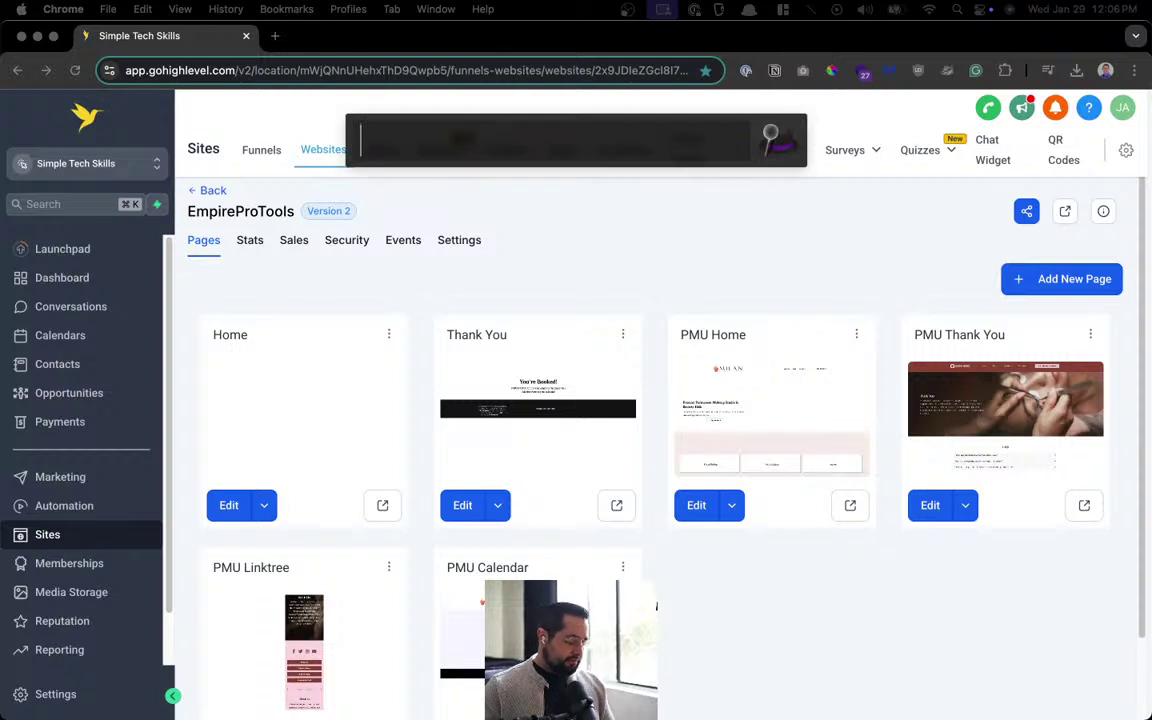
type("youtube ")
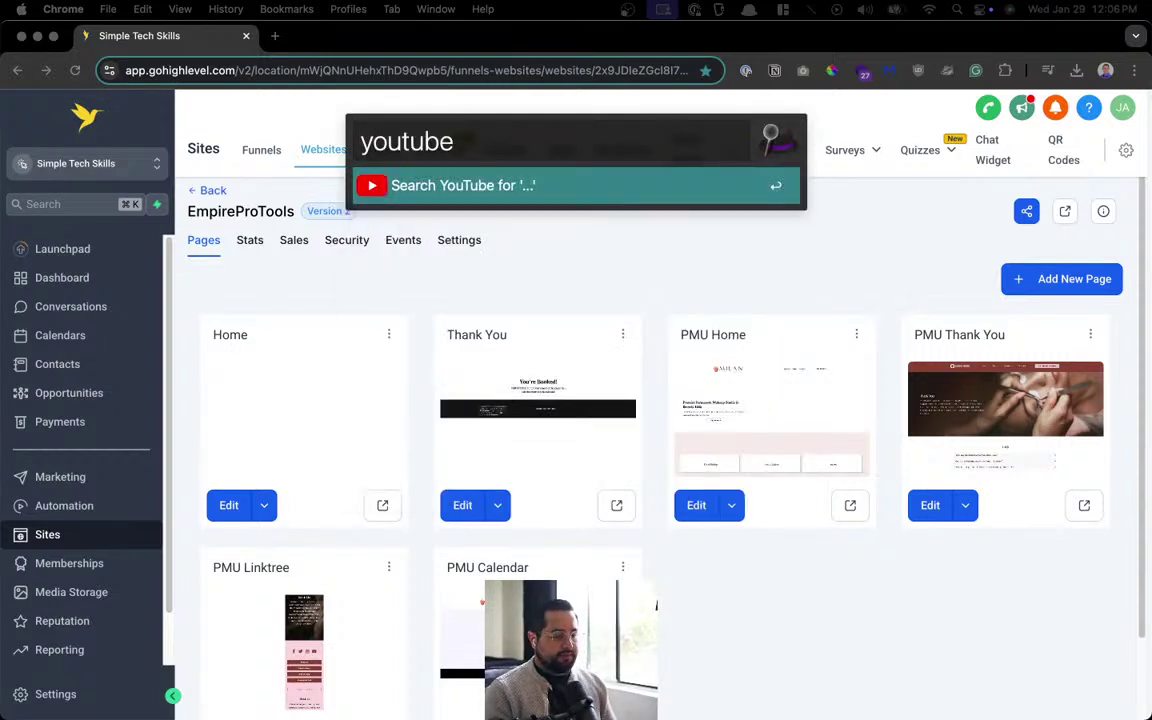
type("gohighlevel calen")
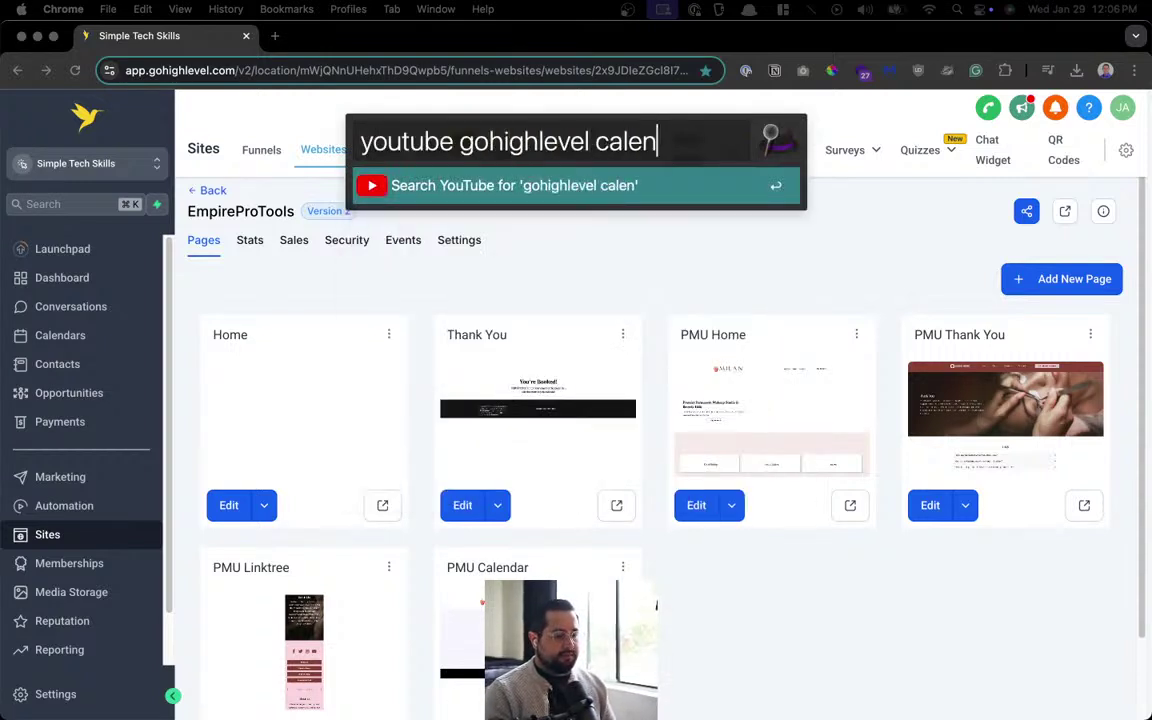
type("dar booking service")
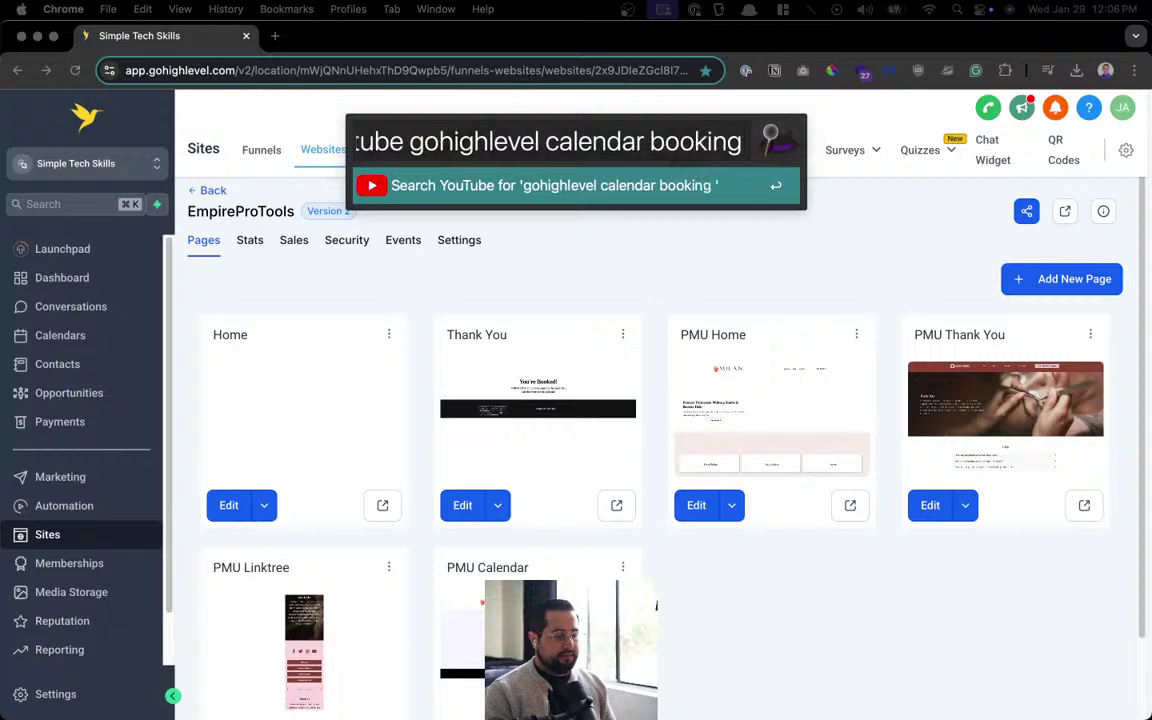
key("Return")
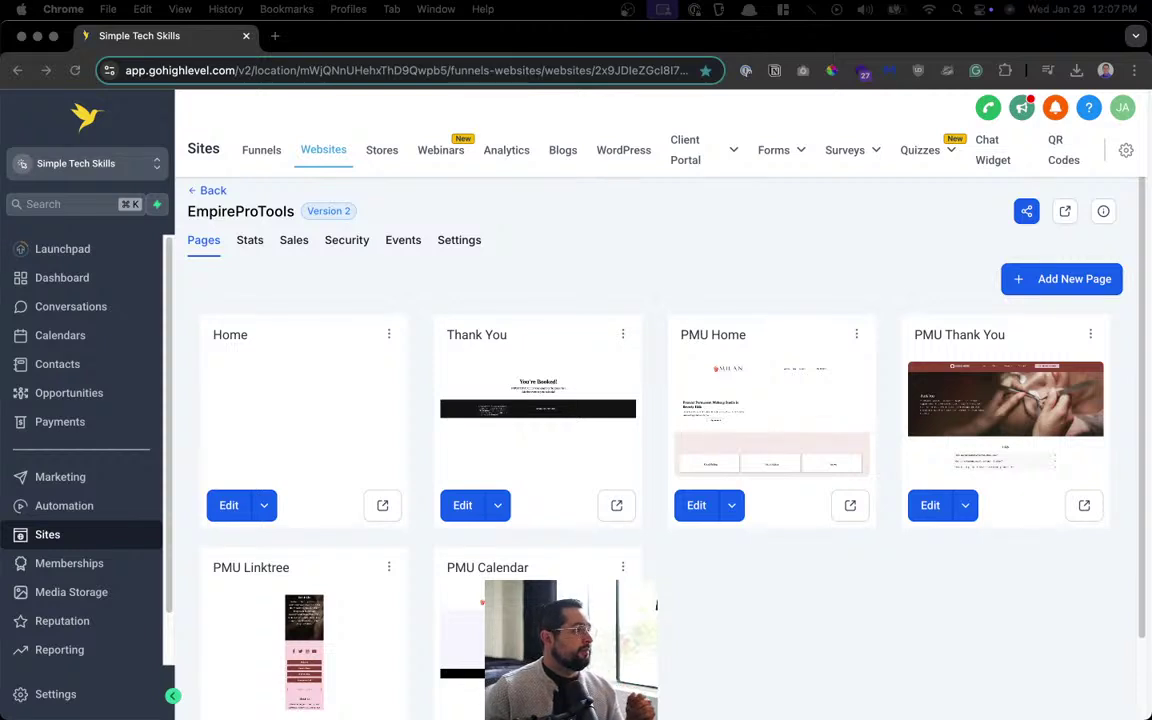
left_click(60, 694)
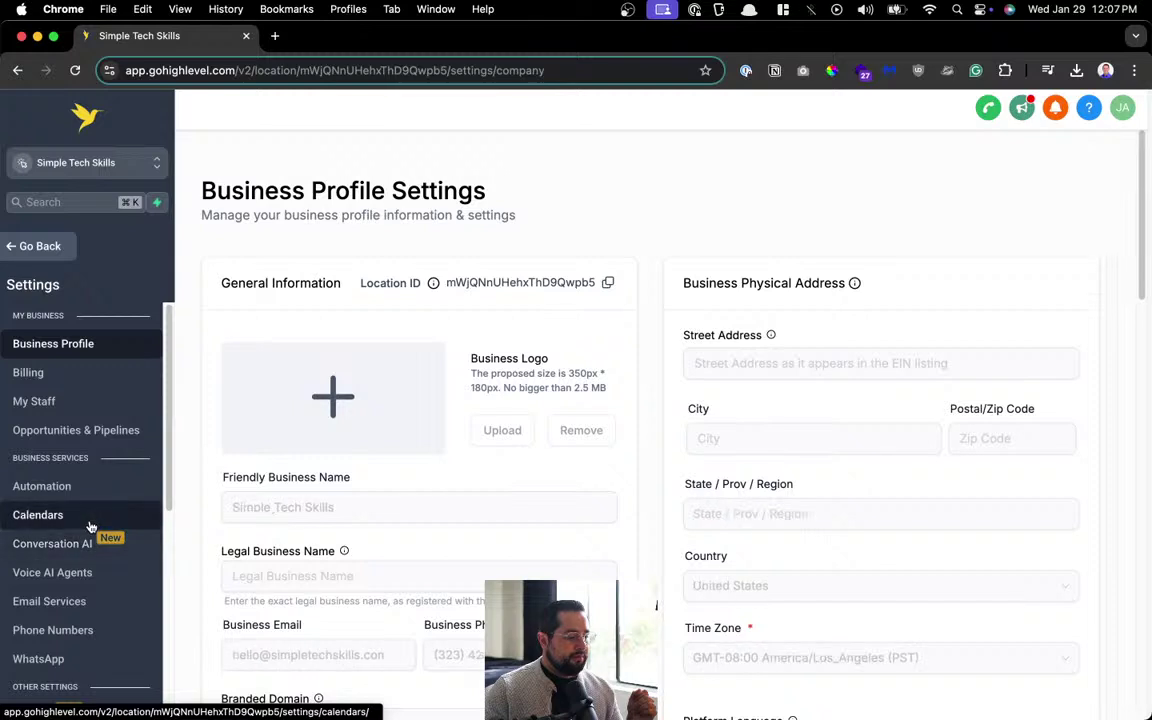
Go to Settings > Calendars, open the Groups tab, and start a new calendar group.
left_click(30, 515)
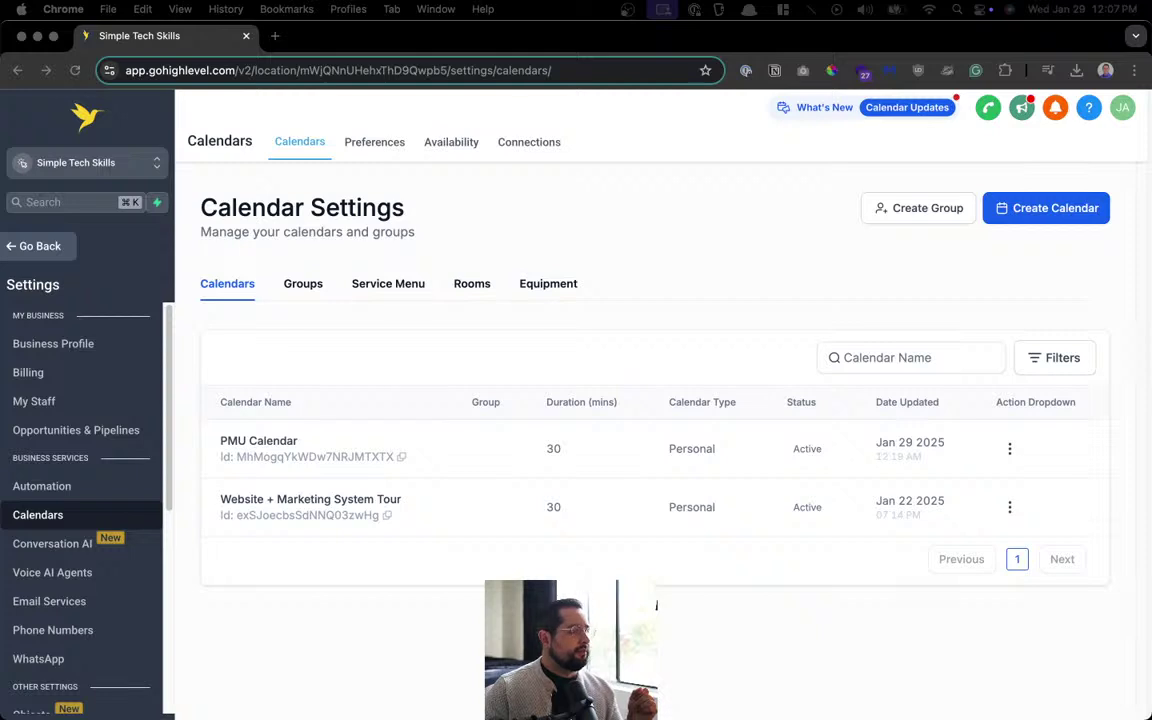
left_click(301, 287)
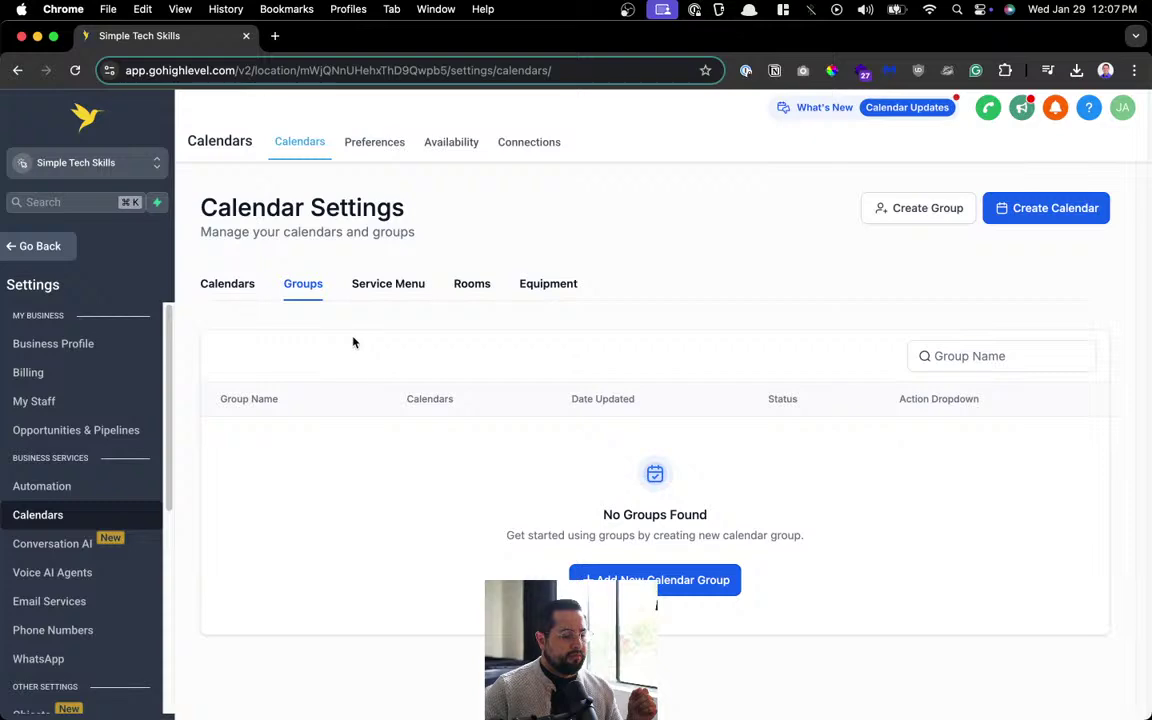
left_click(738, 588)
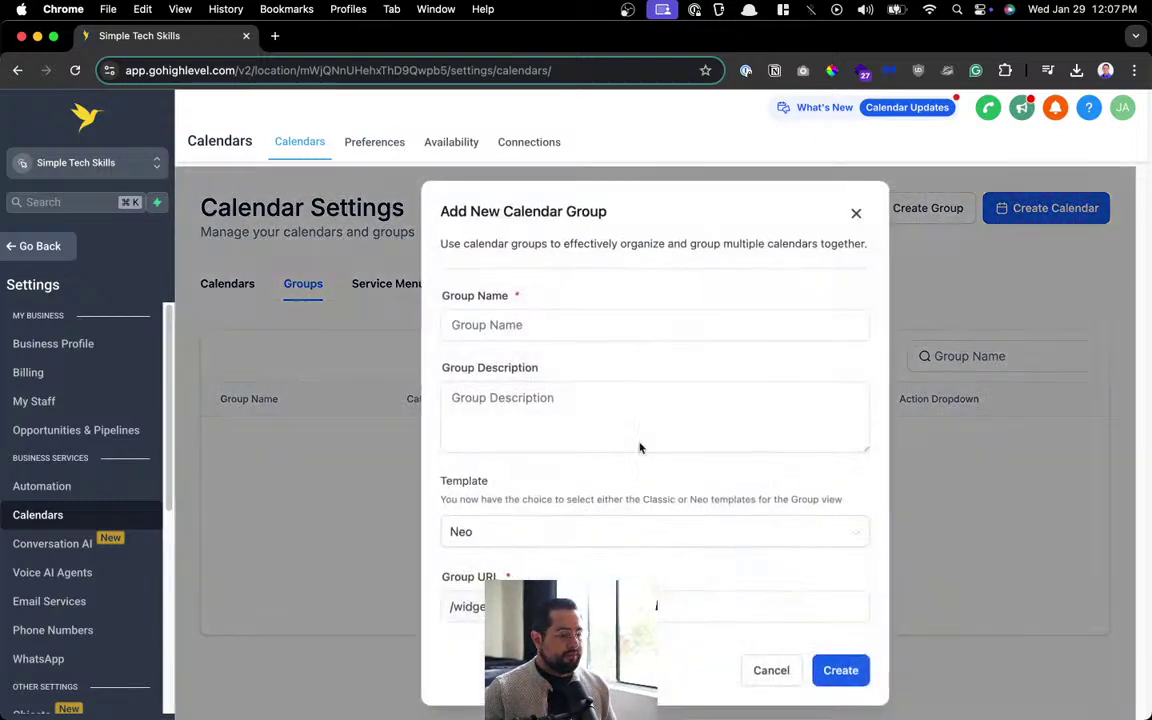
Name the new calendar group Services, adjust its group URL, and create it.
left_click(594, 329)
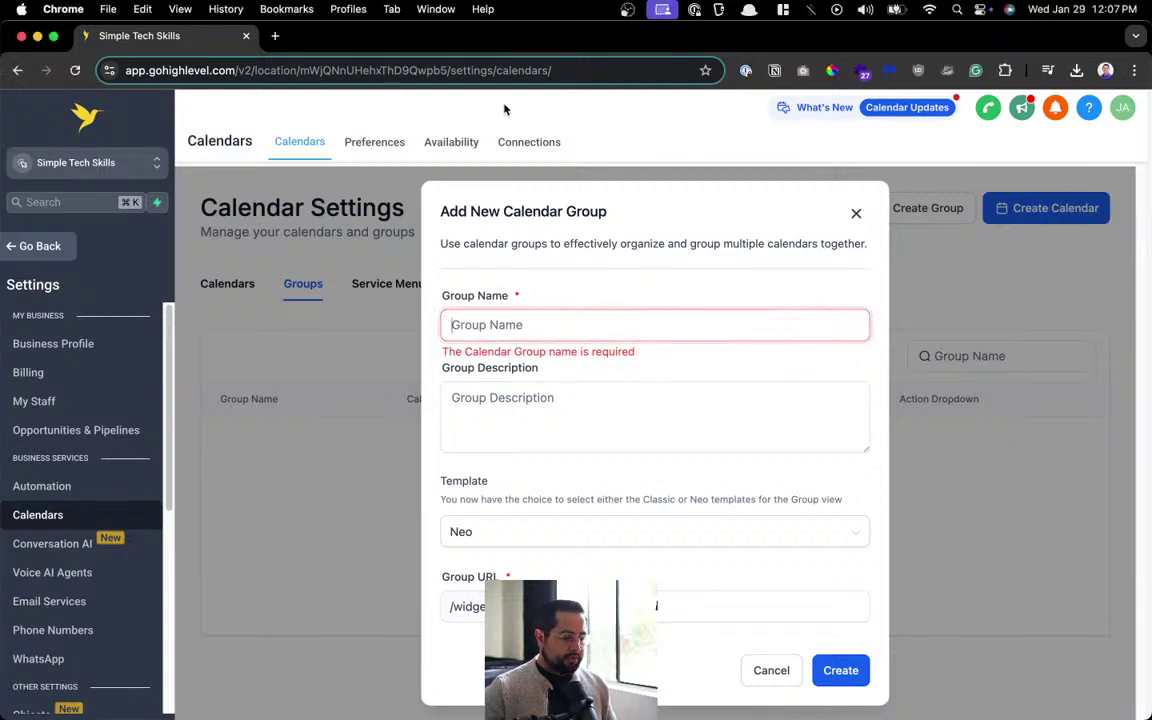
type("PMU Ser")
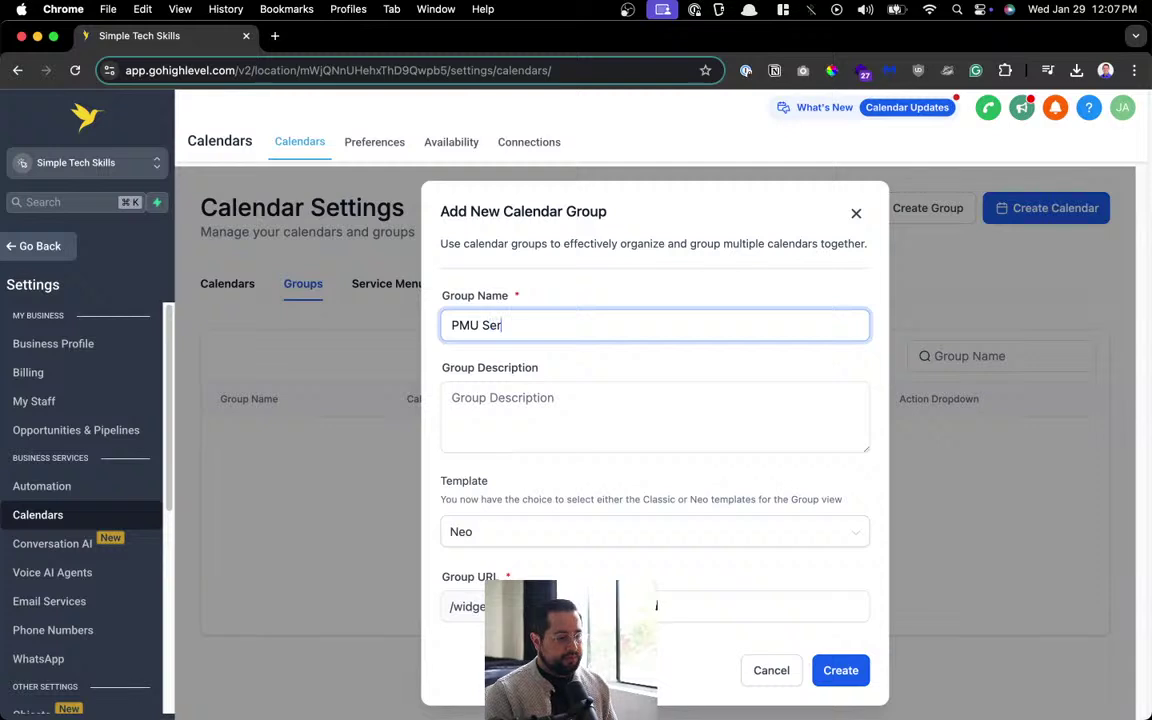
type("vices")
key("super+a")
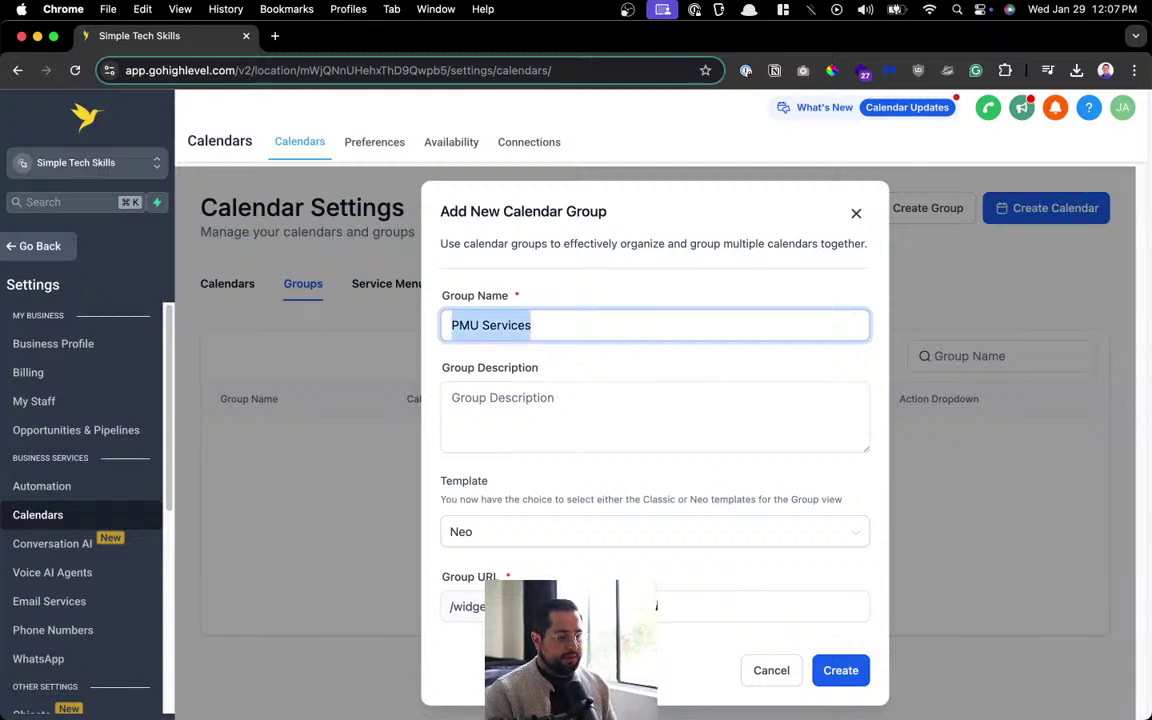
type("Servi")
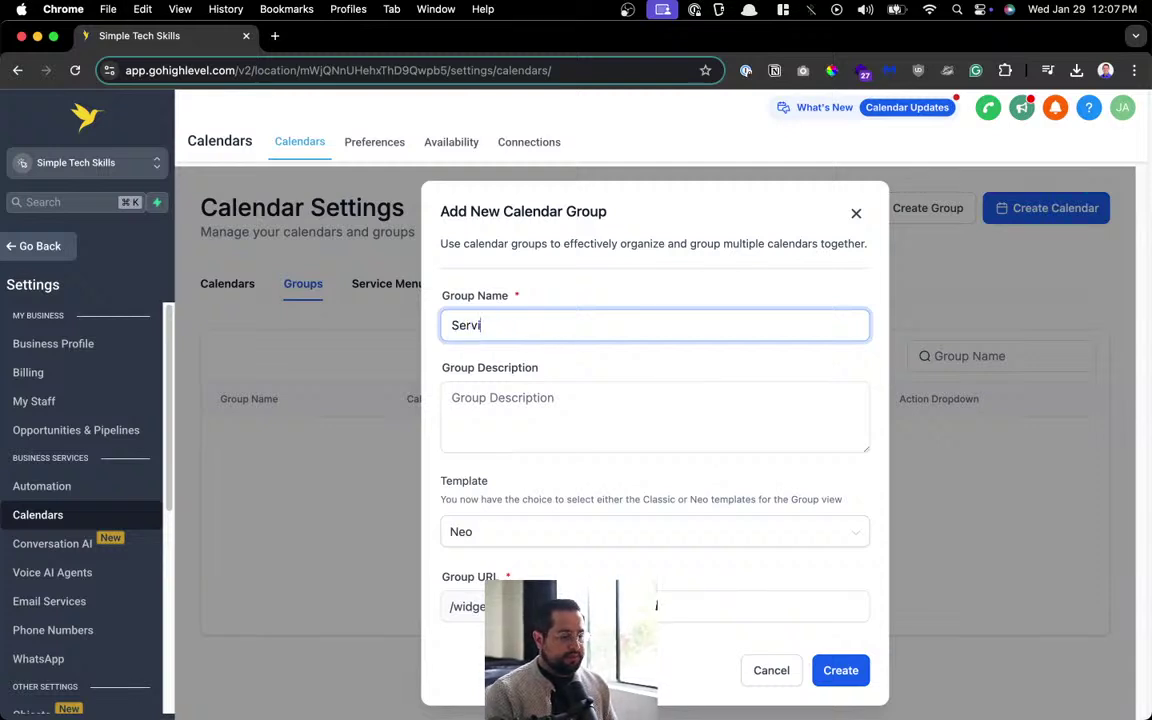
type("ces")
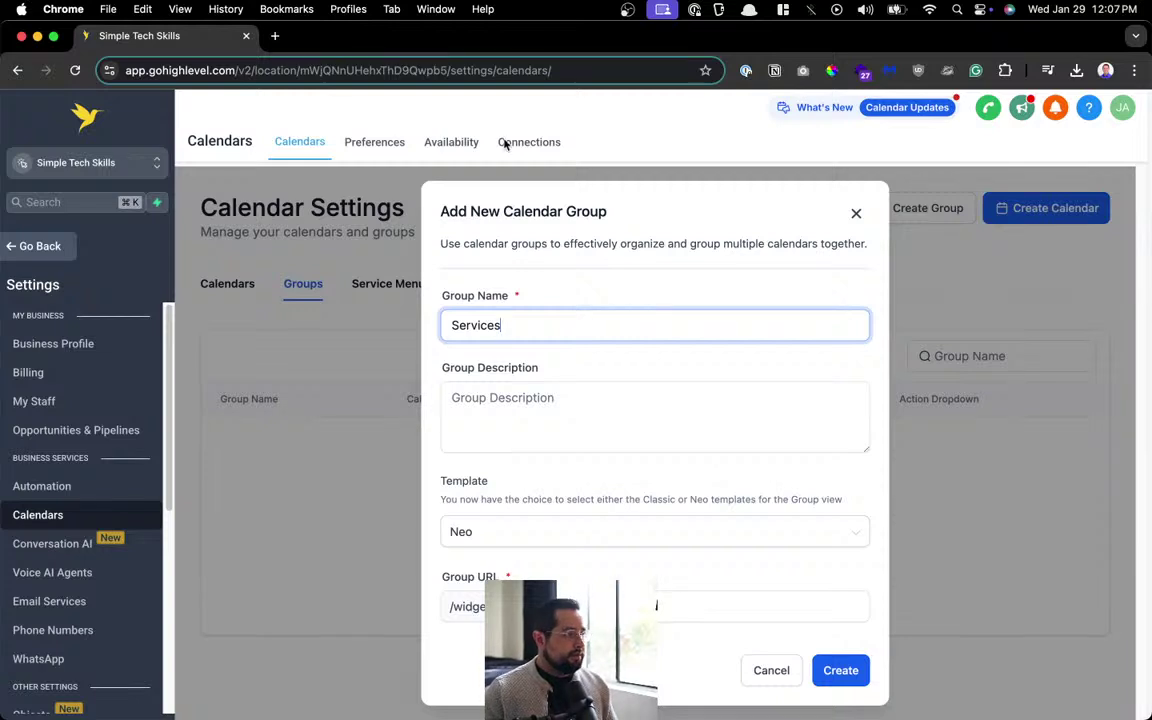
left_click(760, 606)
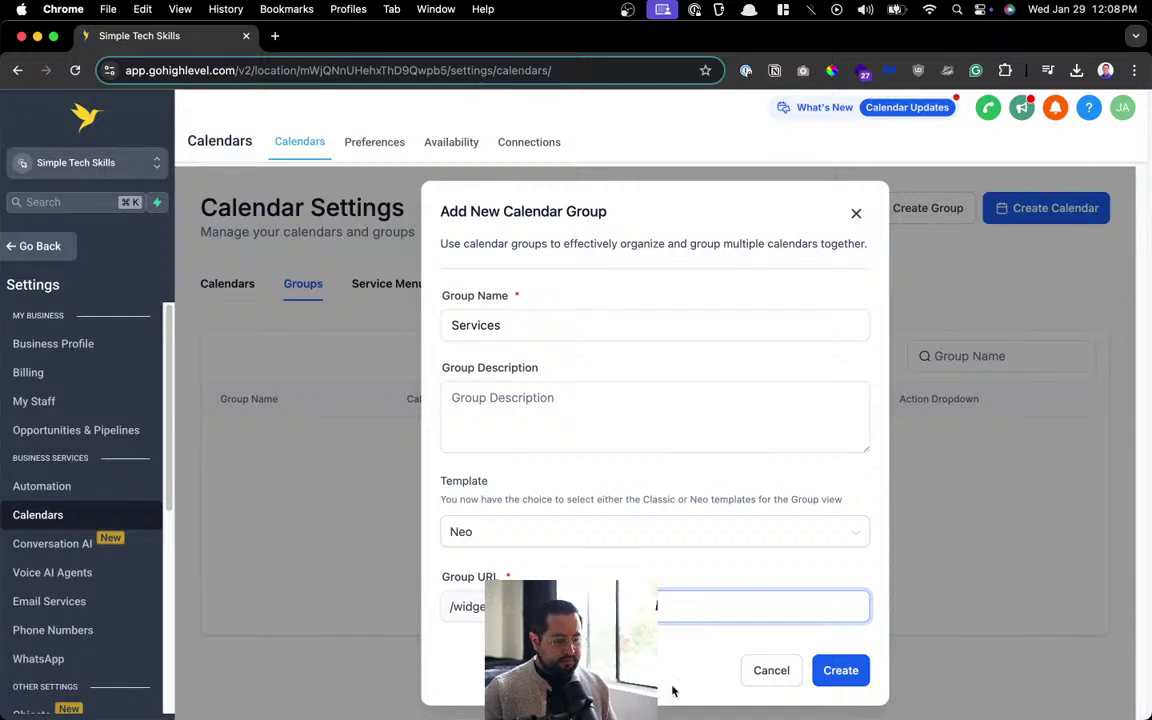
left_click(820, 668)
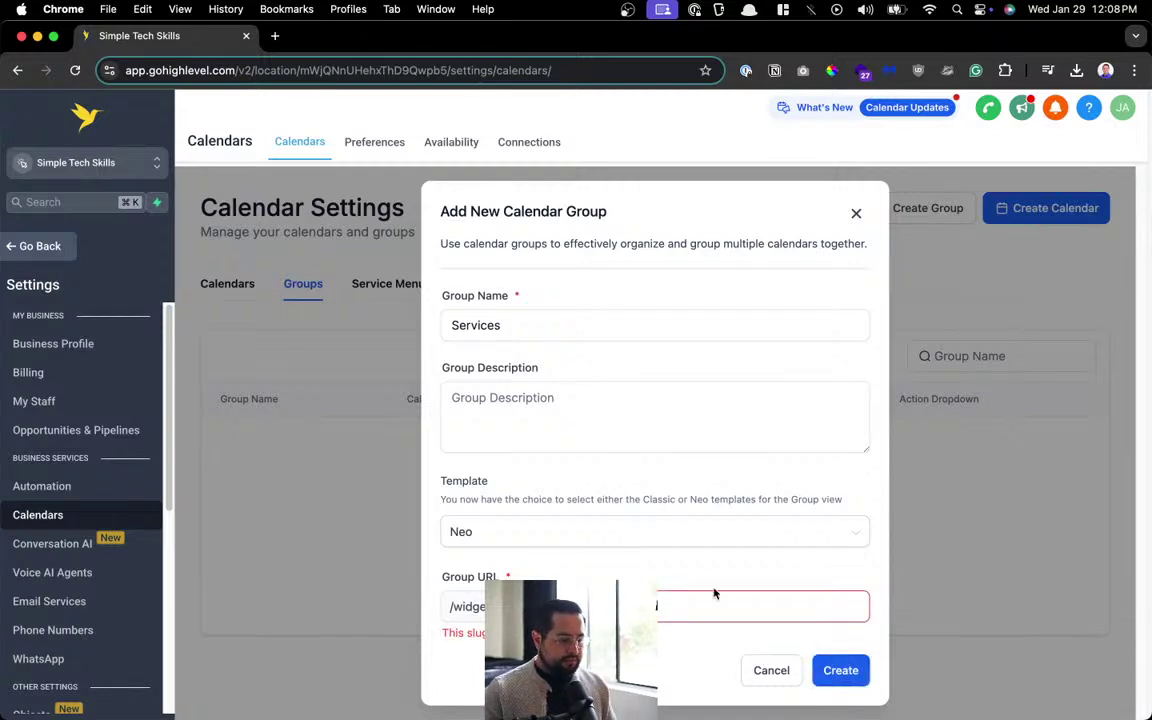
left_click(835, 684)
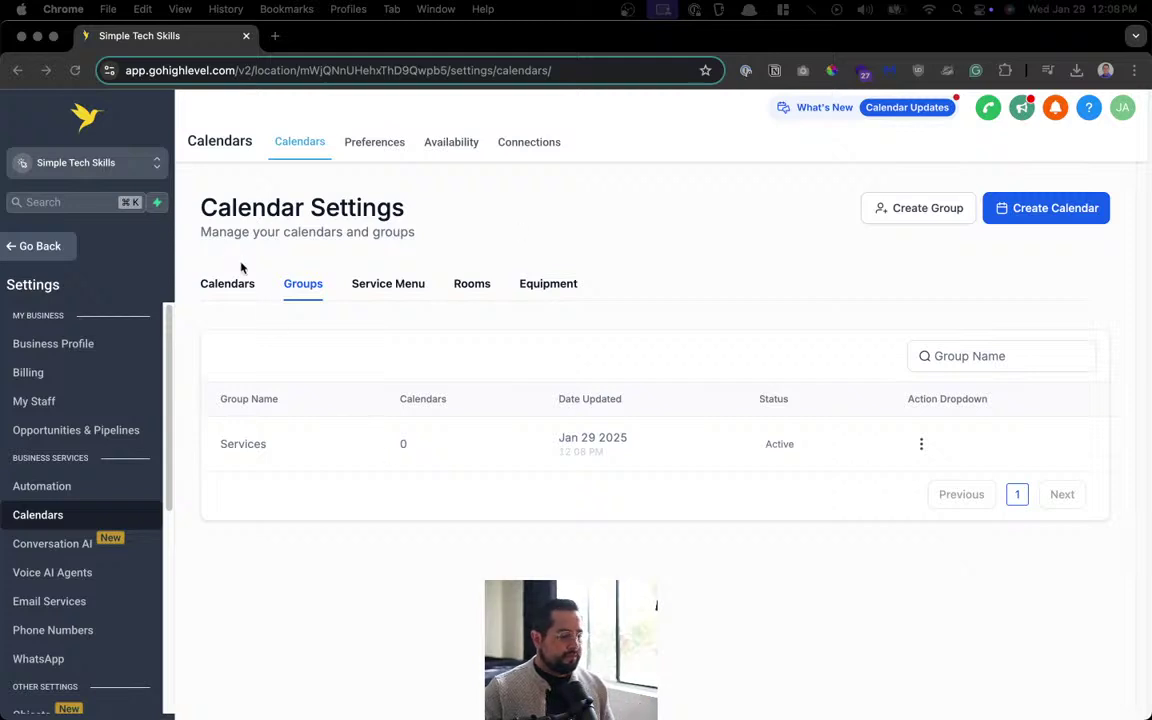
Review the Calendars list, then open Business Profile in a new tab and go to Billing.
left_click(221, 282)
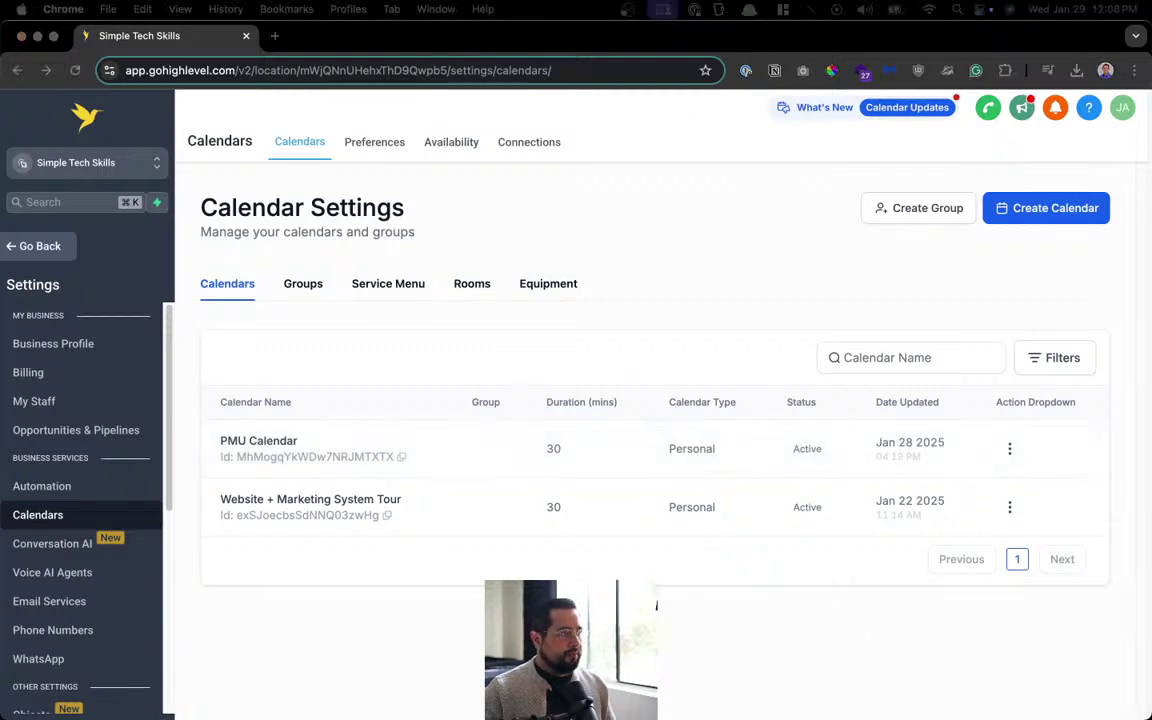
left_click(743, 262)
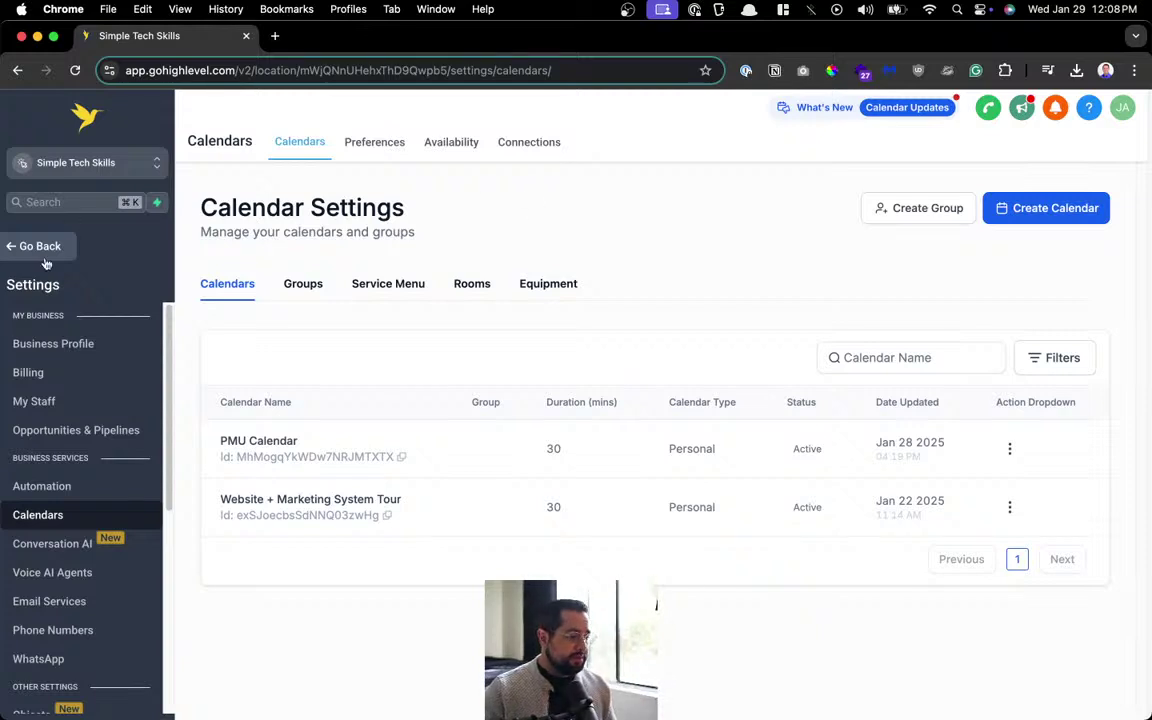
left_click(35, 343)
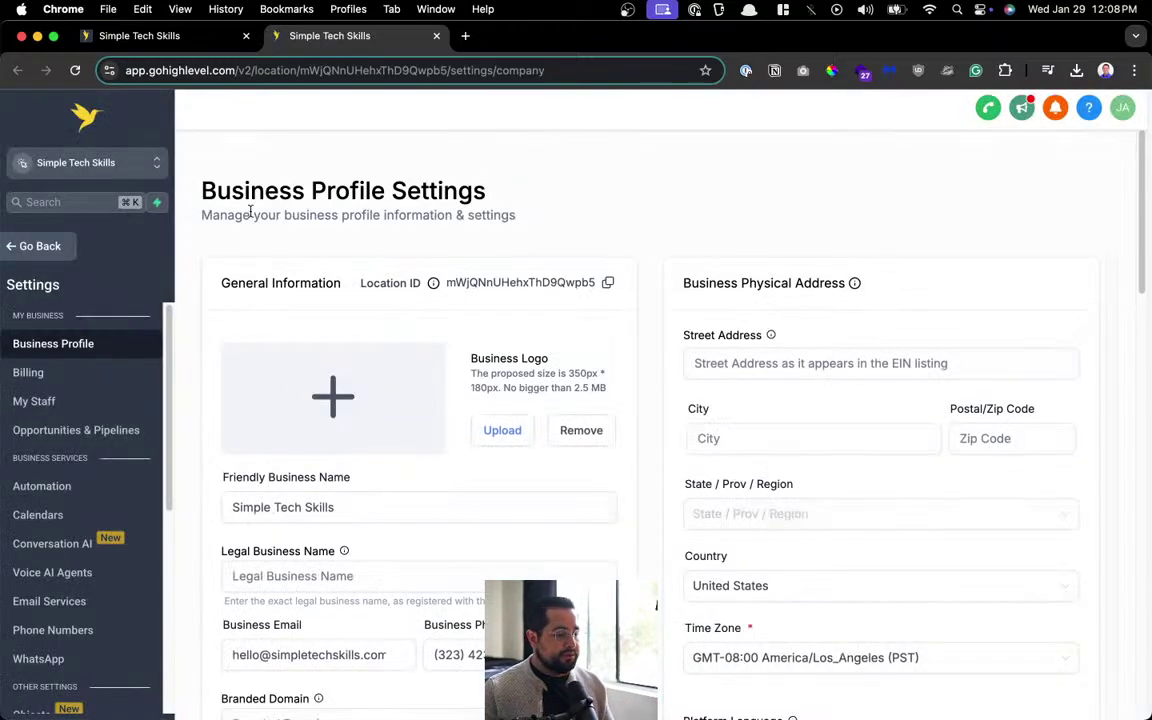
left_click(106, 375)
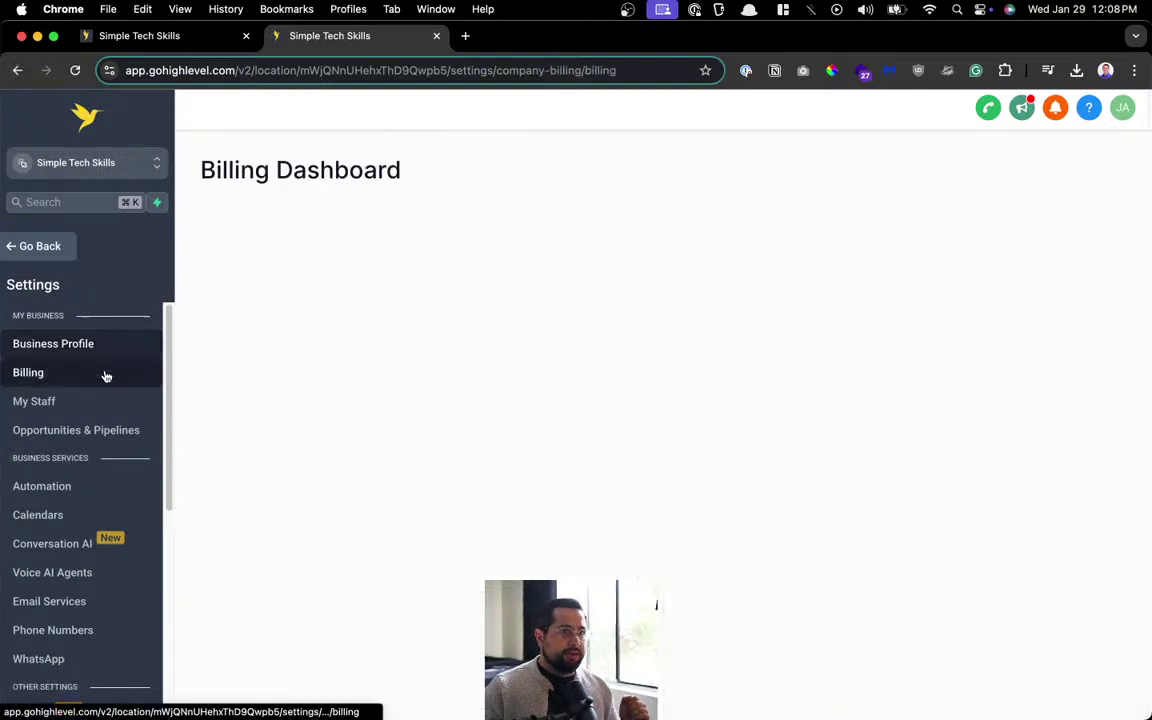
Return to the Dashboard, dismiss the welcome panel, and open YouTube Studio via the launcher.
left_click(40, 247)
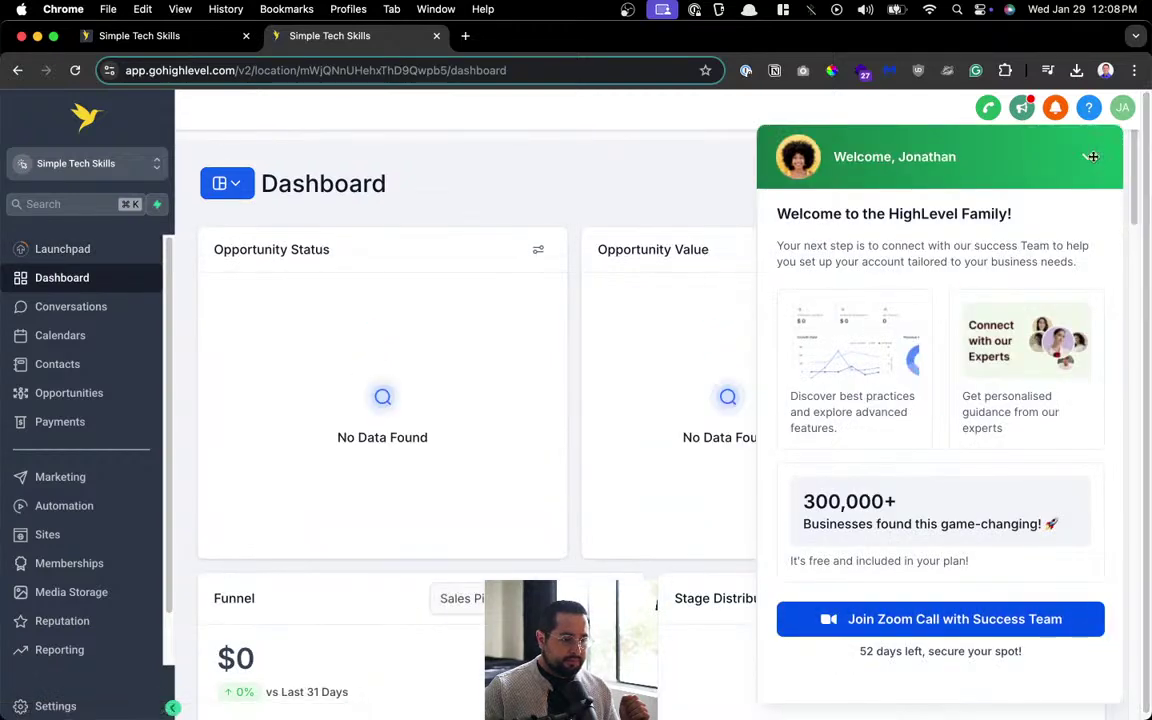
left_click(1087, 156)
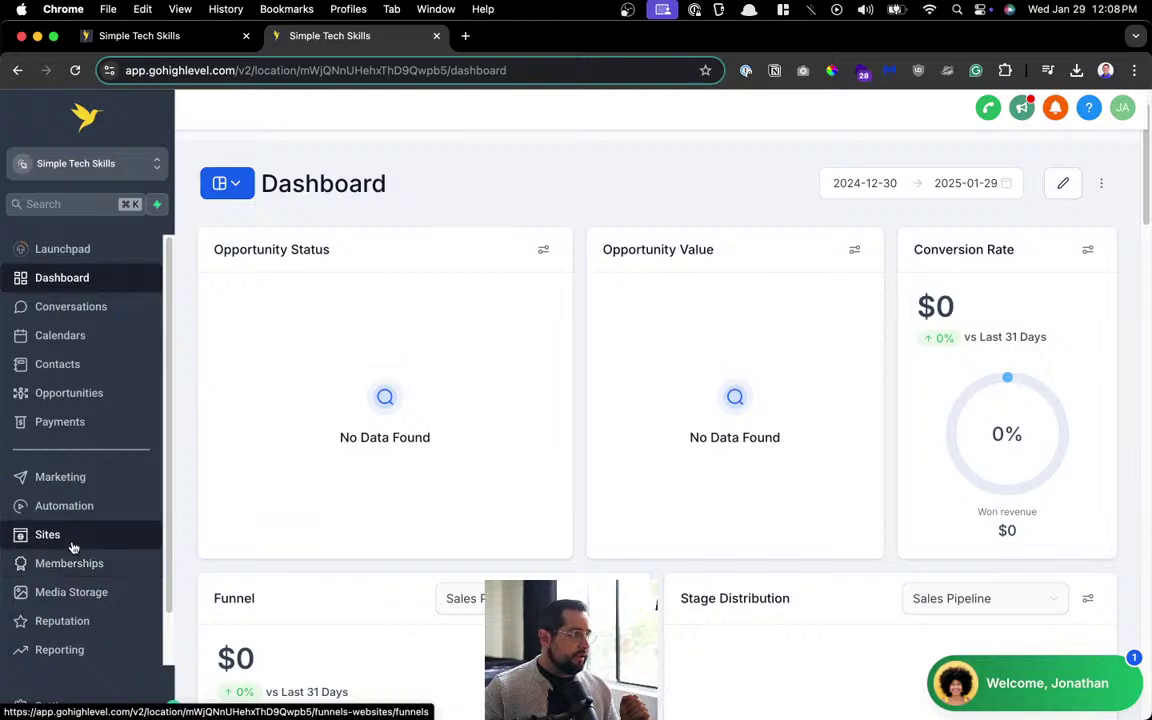
key("super+k")
type("liv")
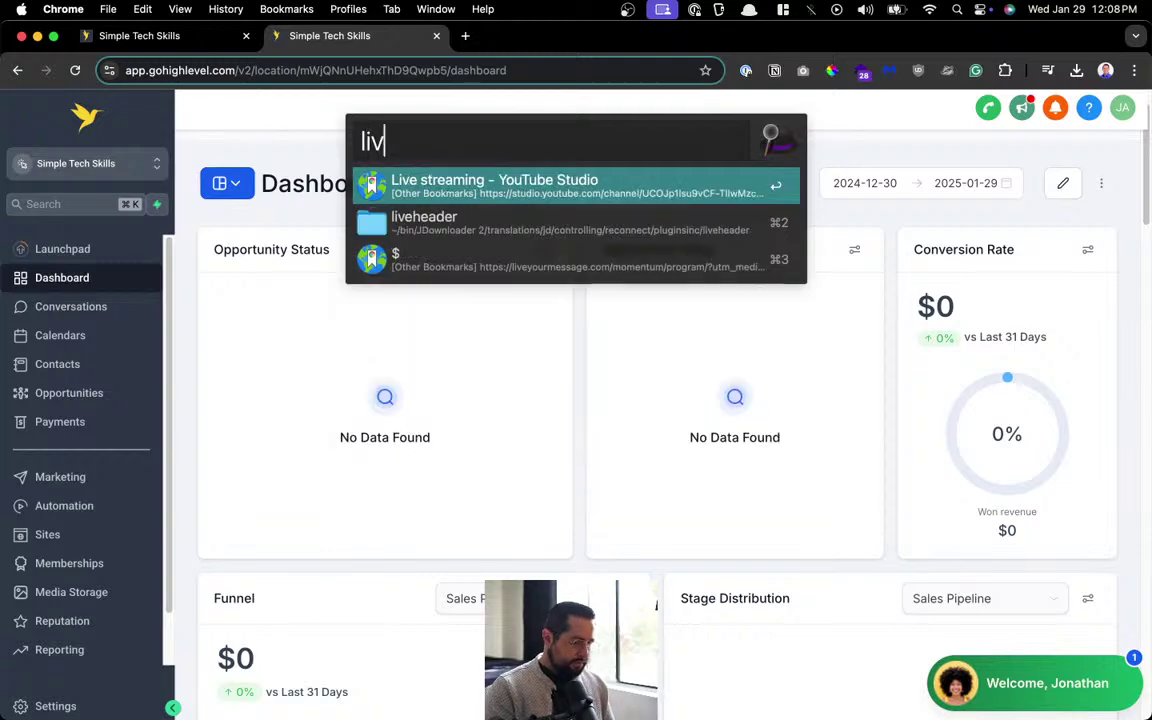
key("Return")
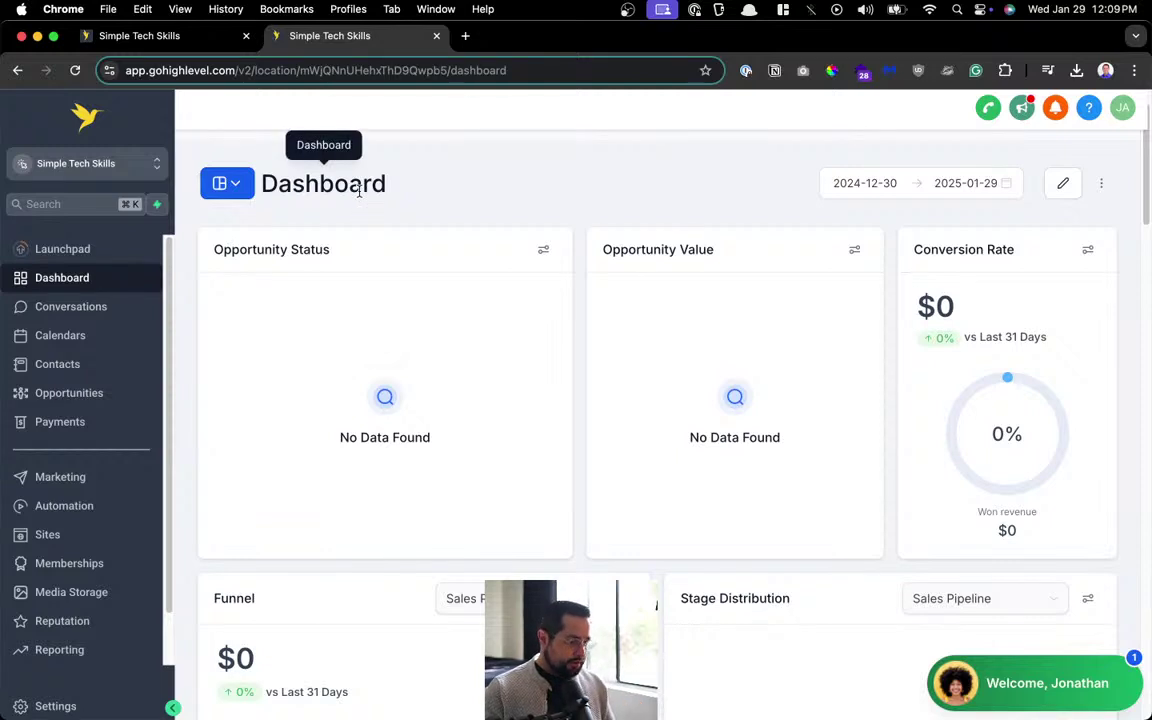
Open a new browser tab and start typing a web address.
key("super+t")
type("/op")
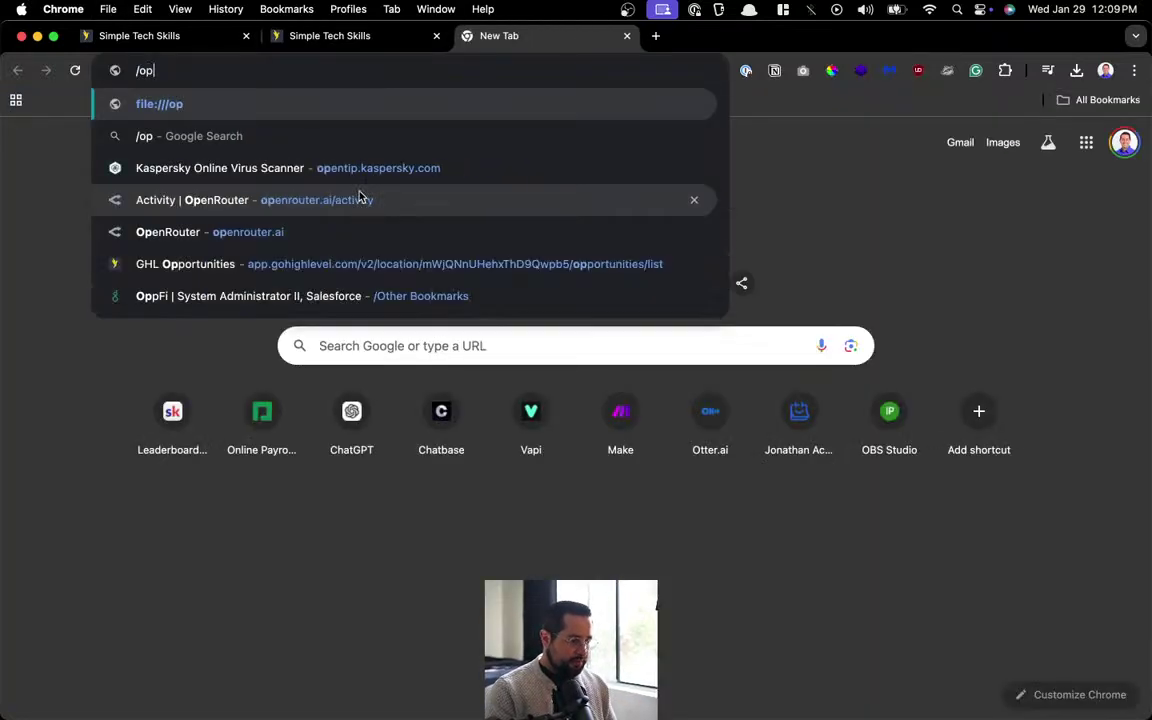
key("BackSpace")
Load empireprotools.com/pmu in the new tab and scroll to its services.
type("pmu")
key("Down")
key("Down")
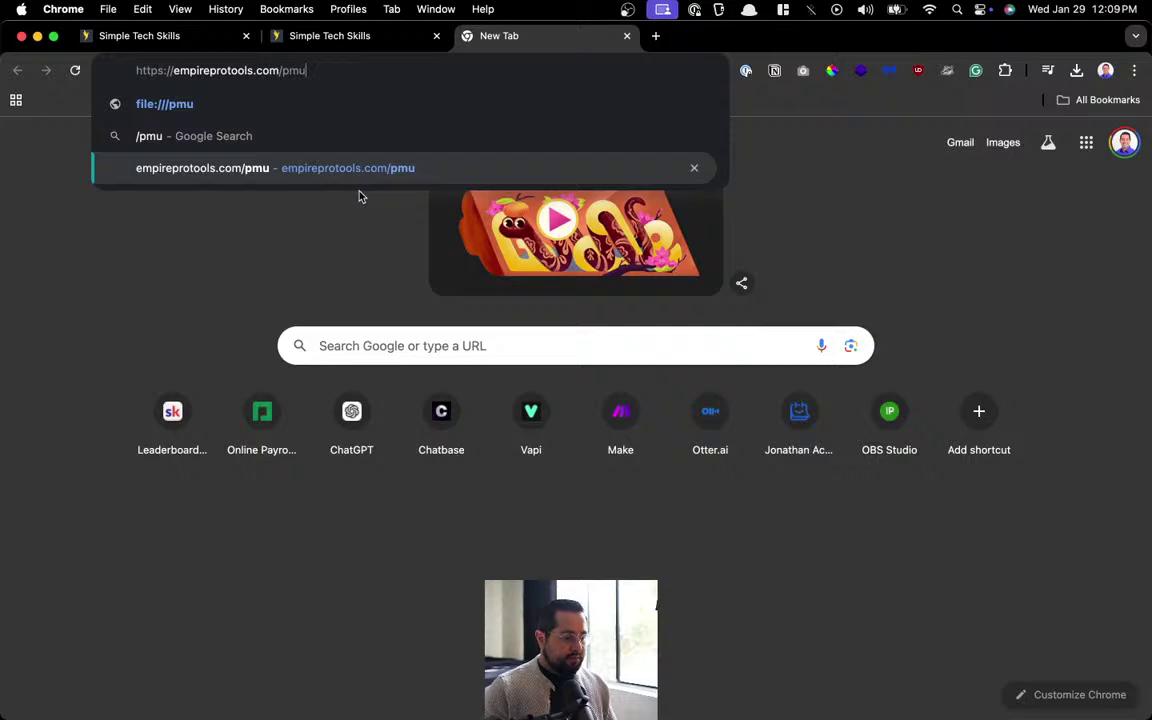
key("Return")
scroll(432, 375, "down", 15)
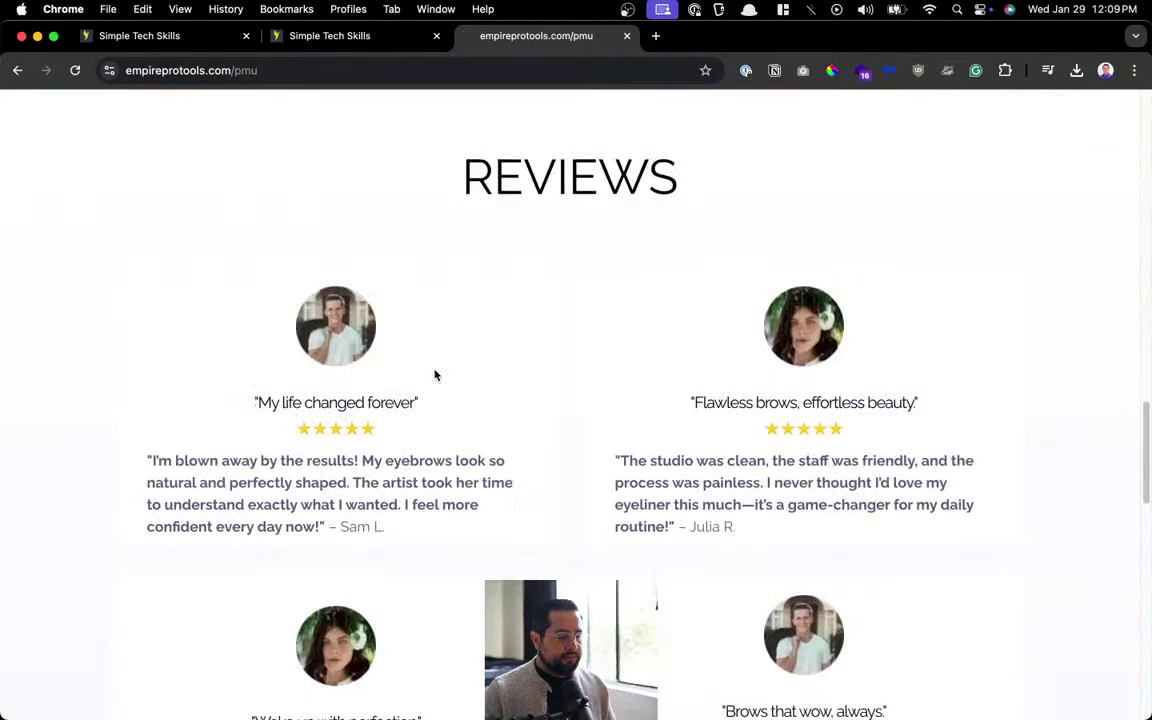
scroll(434, 376, "up", 10)
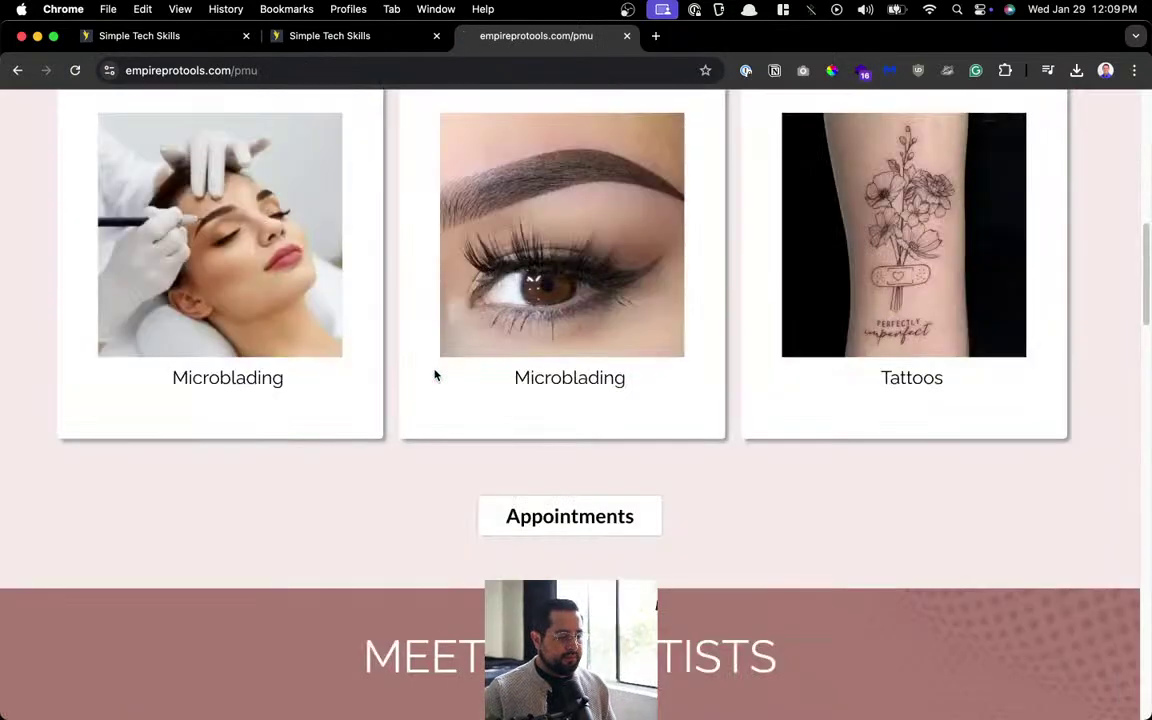
Select the Microblading caption, then start a new calendar in HighLevel's Calendar Settings.
double_click(185, 378)
key("super+c")
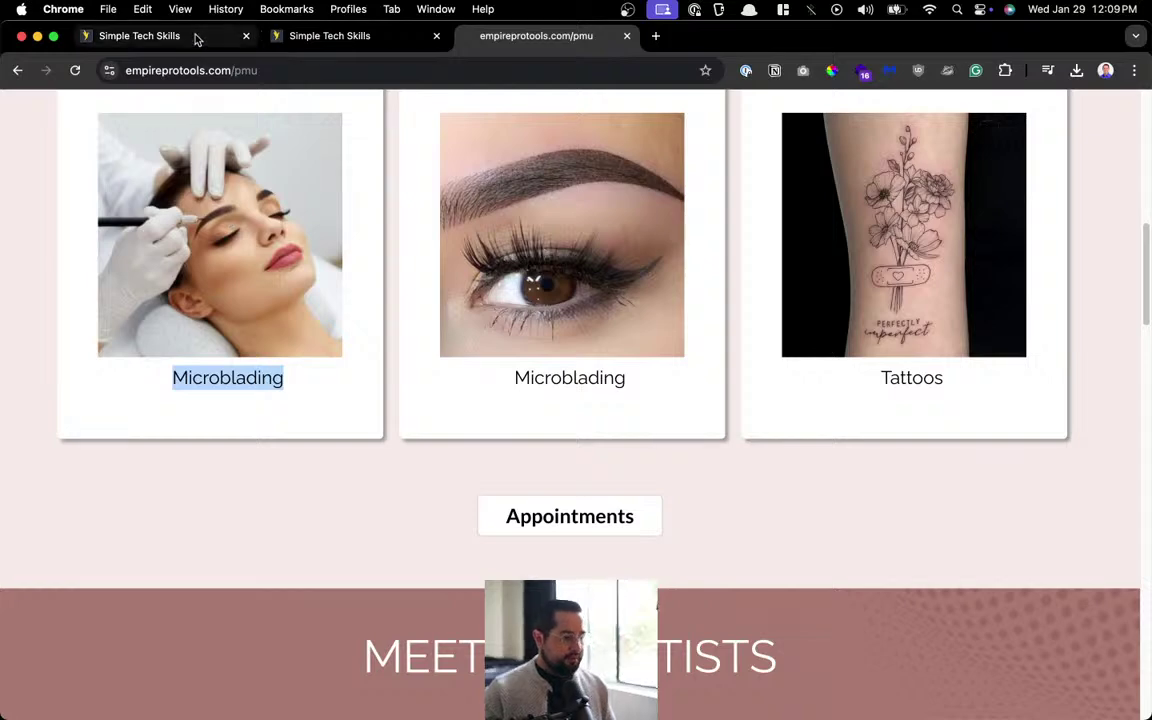
left_click(195, 36)
left_click(1088, 210)
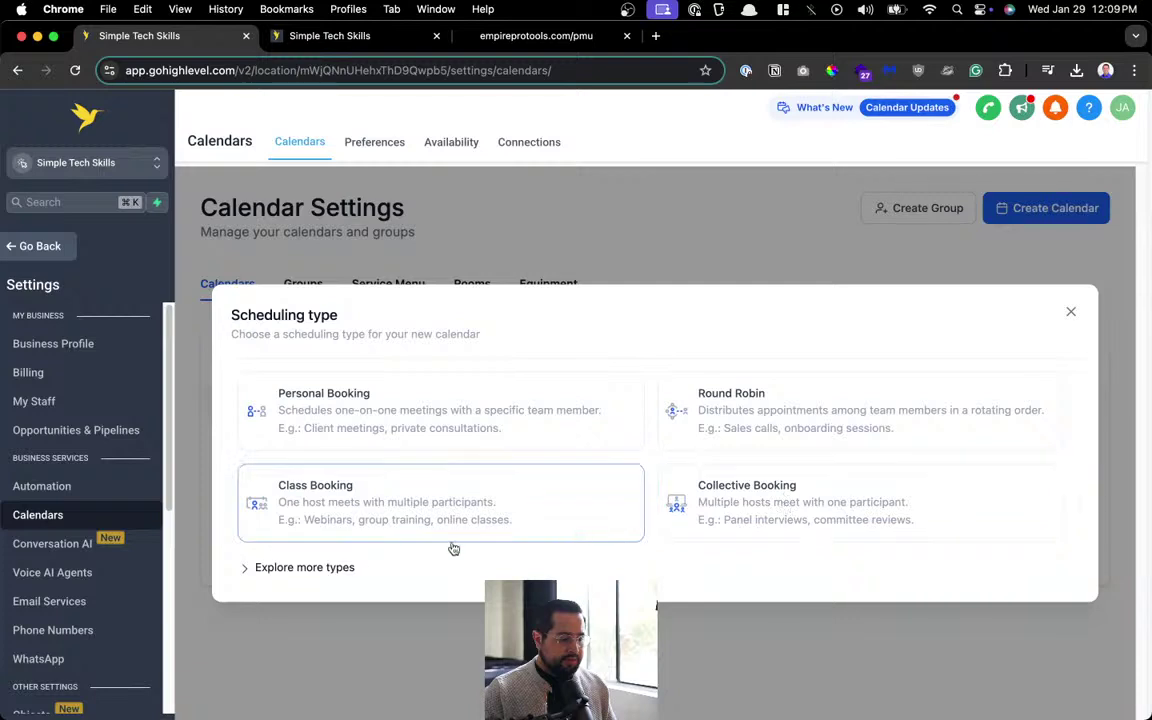
Choose the Service Booking type, paste Microblading as the name, and assign the staff member.
left_click(360, 568)
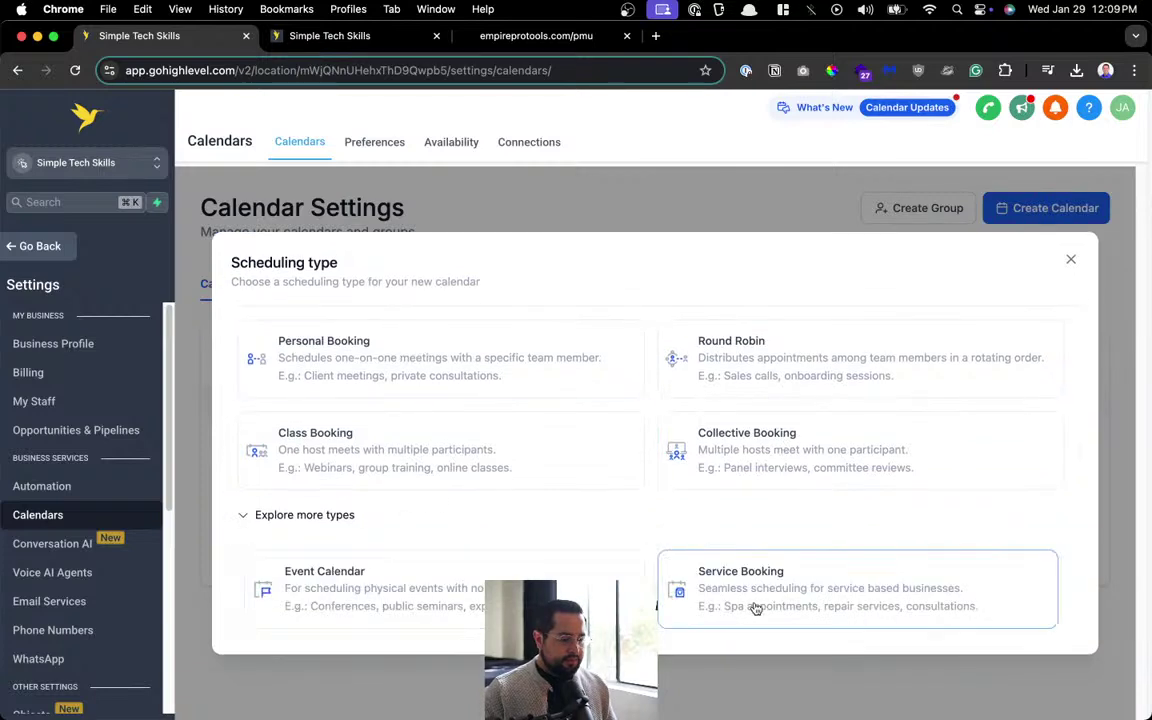
left_click(756, 609)
left_click(461, 257)
key("super+v")
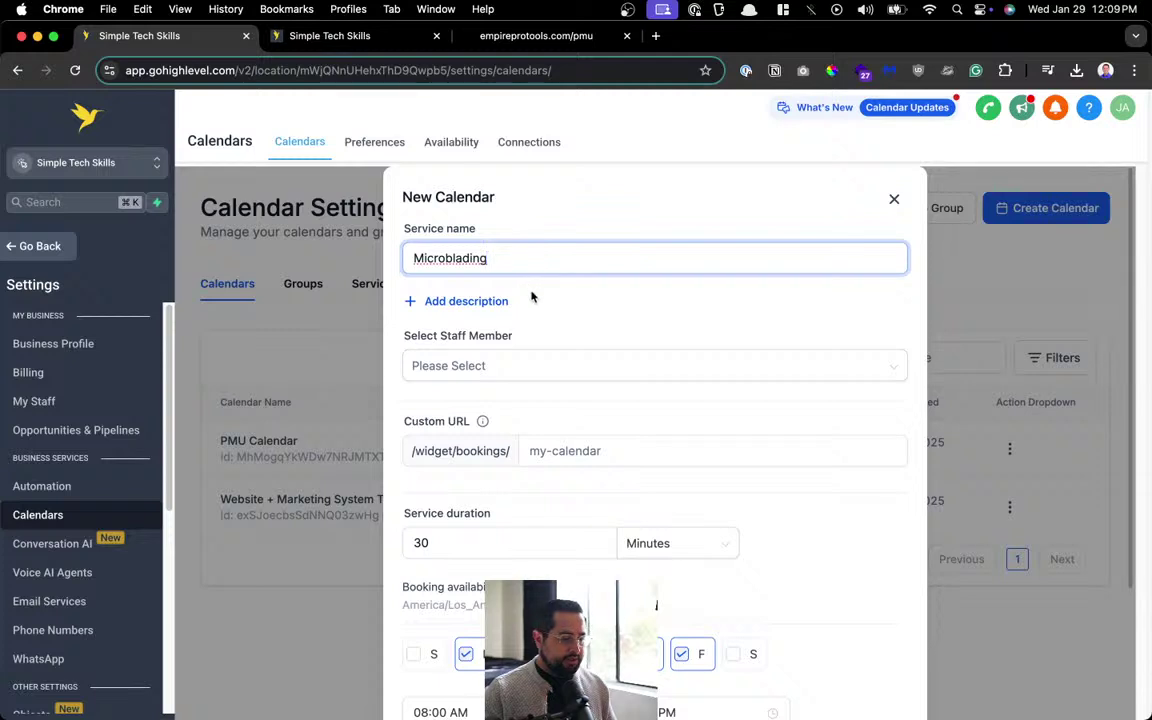
left_click(632, 367)
left_click(533, 406)
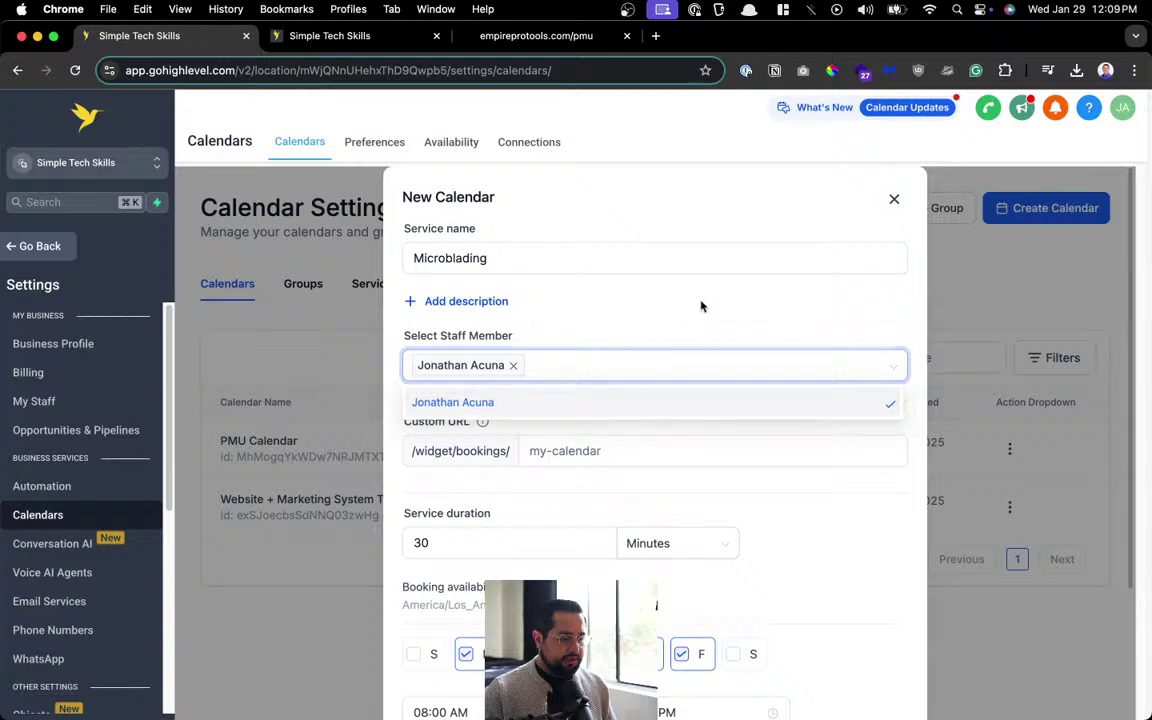
left_click(566, 429)
Set the custom URL to microblading01 and the duration to 60 minutes.
scroll(547, 406, "down", 2)
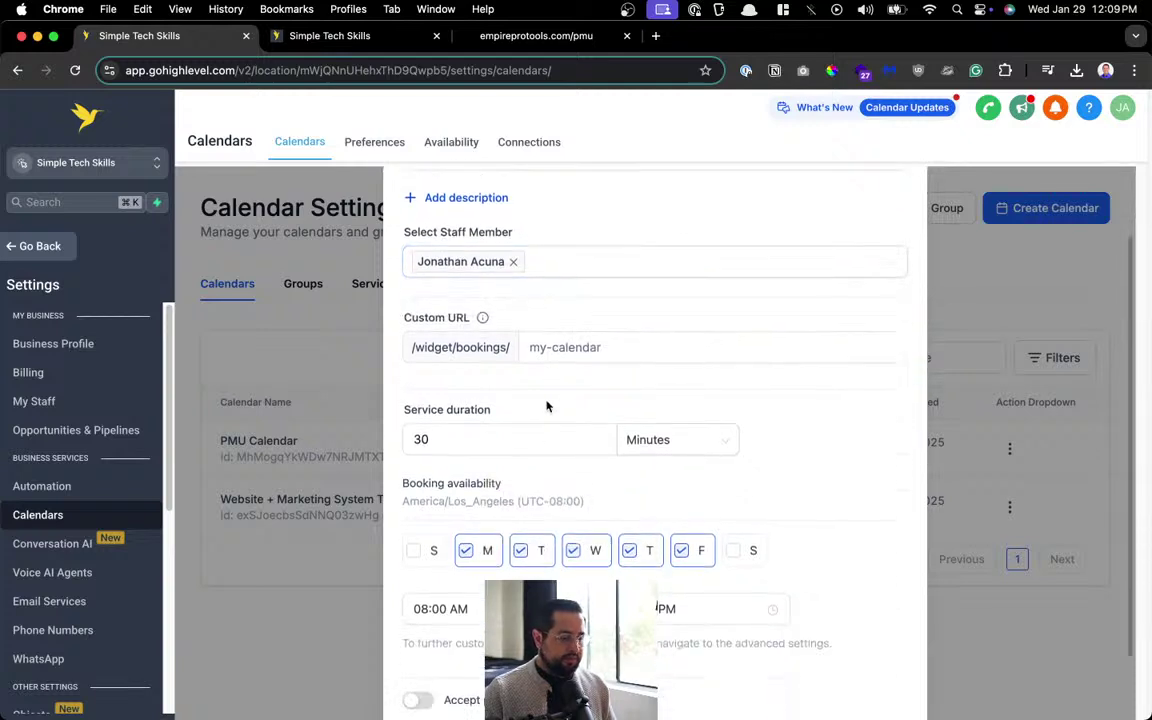
left_click(611, 344)
type("microblading")
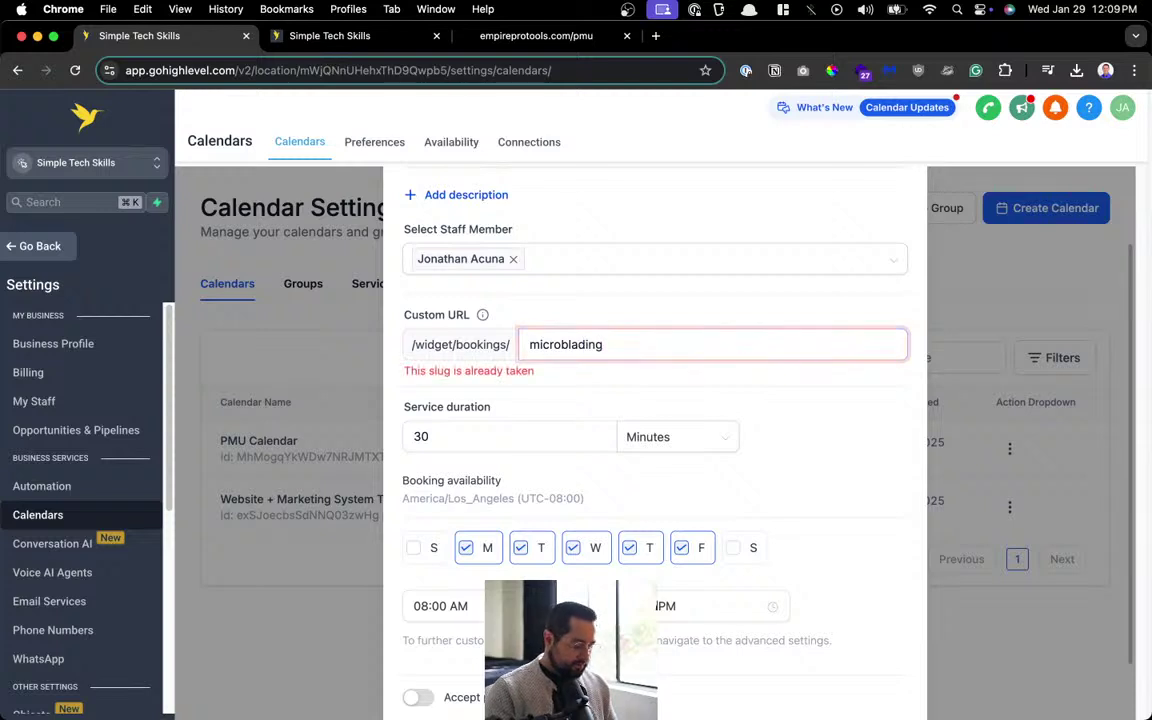
type("01")
scroll(572, 439, "down", 1)
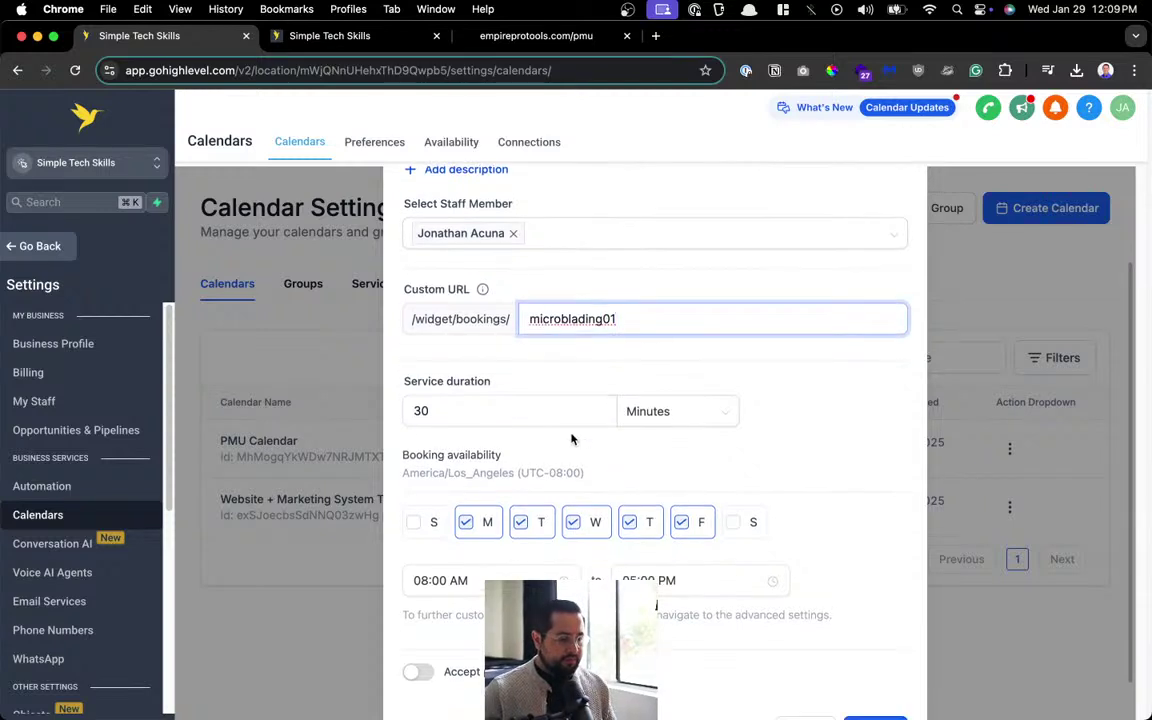
left_click(566, 411)
double_click(540, 409)
type("60")
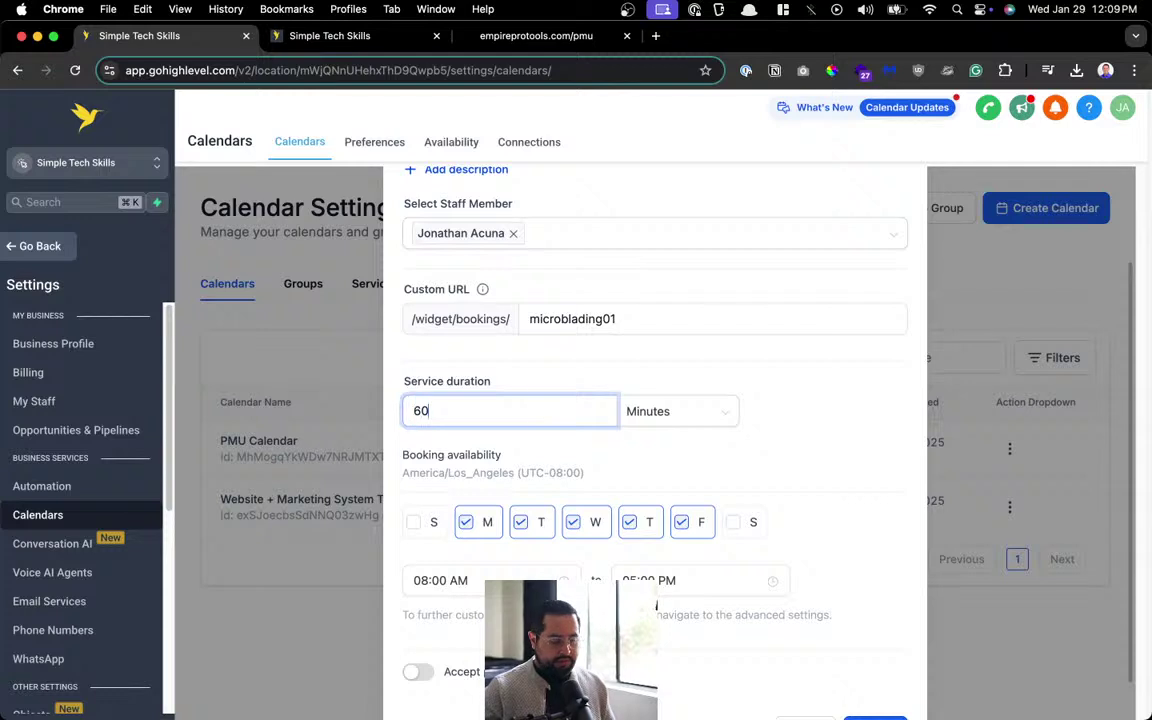
left_click(589, 378)
Look at the end-time picker, then reload the page to discard the unsaved calendar.
scroll(570, 400, "down", 2)
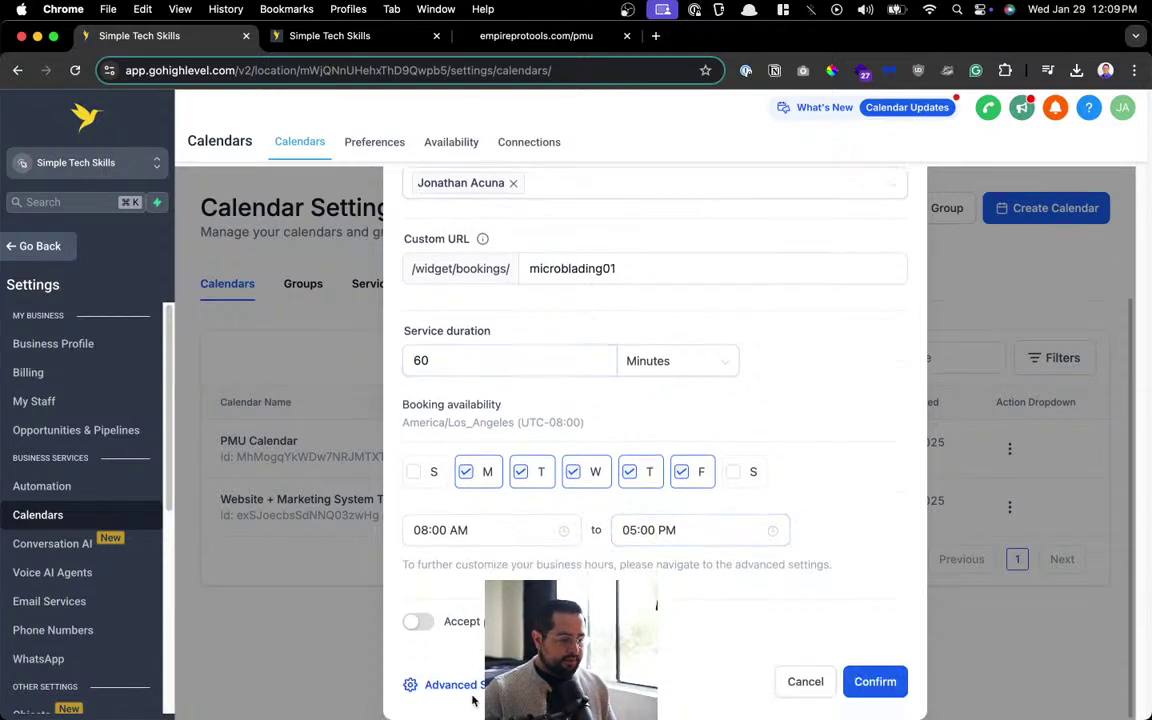
left_click(665, 527)
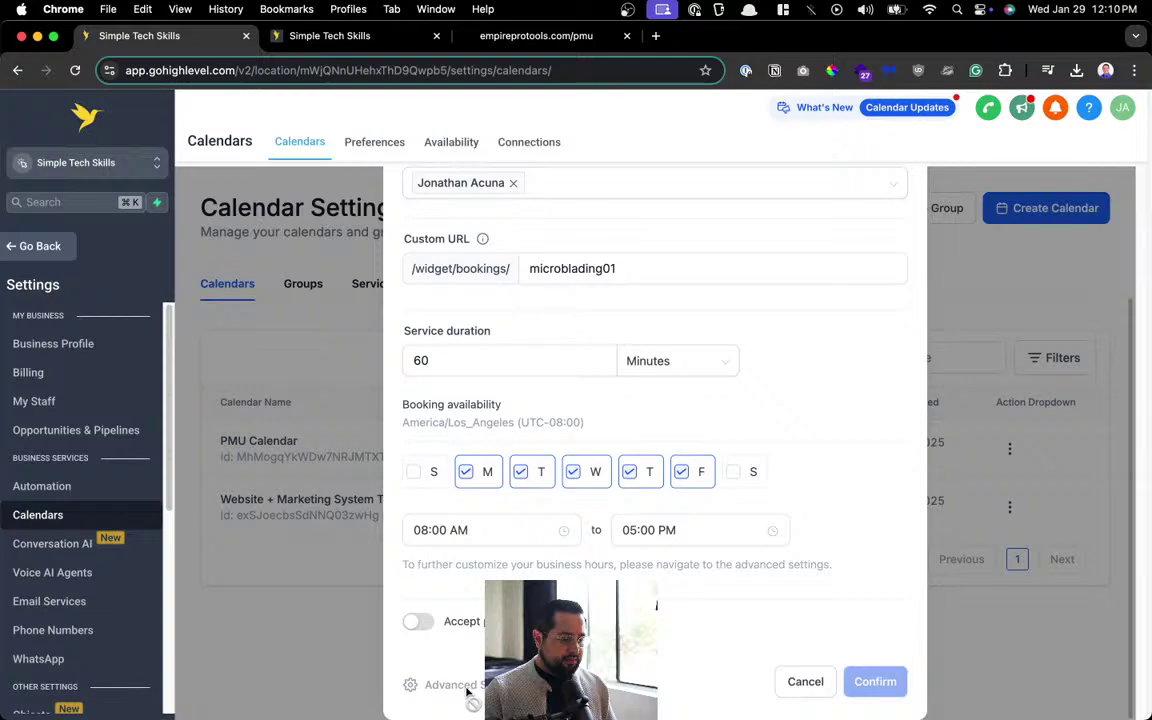
scroll(688, 560, "up", 3)
scroll(740, 630, "down", 3)
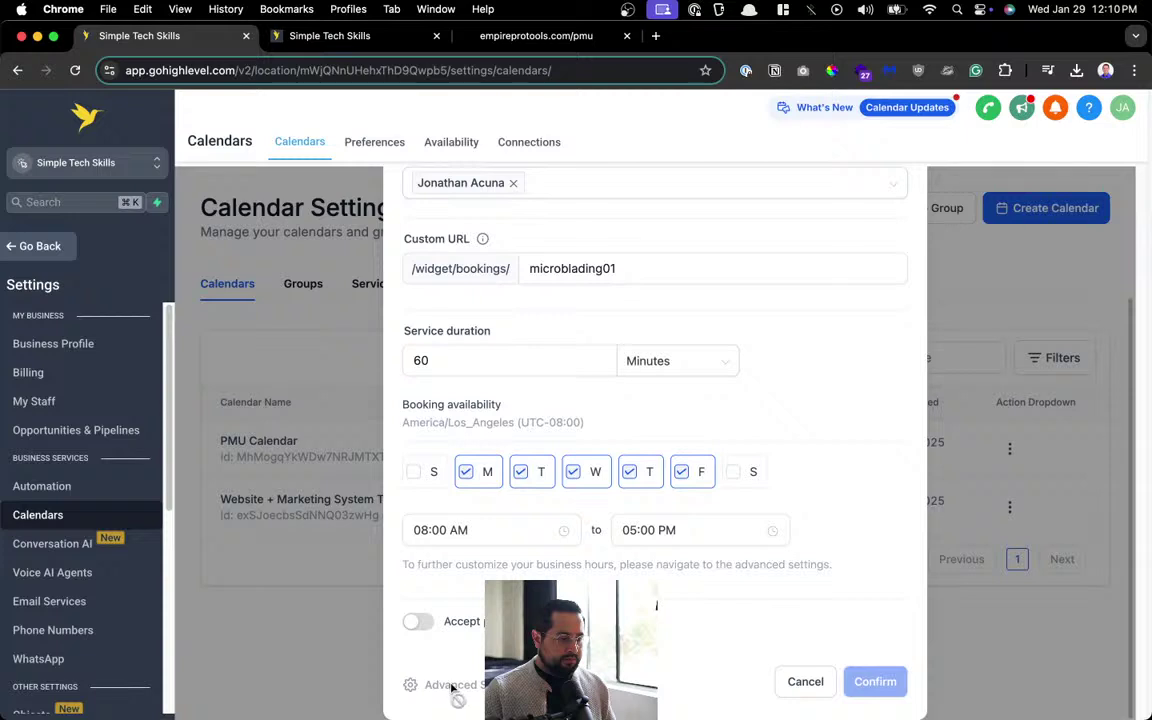
scroll(683, 453, "up", 3)
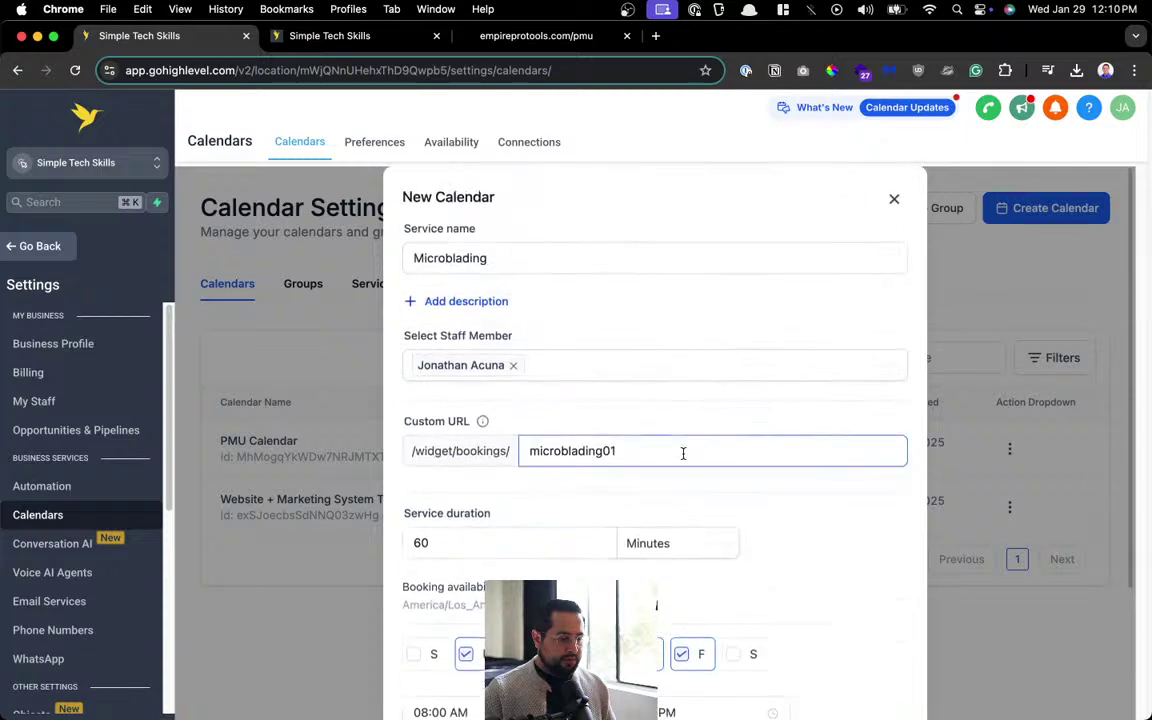
key("super+r")
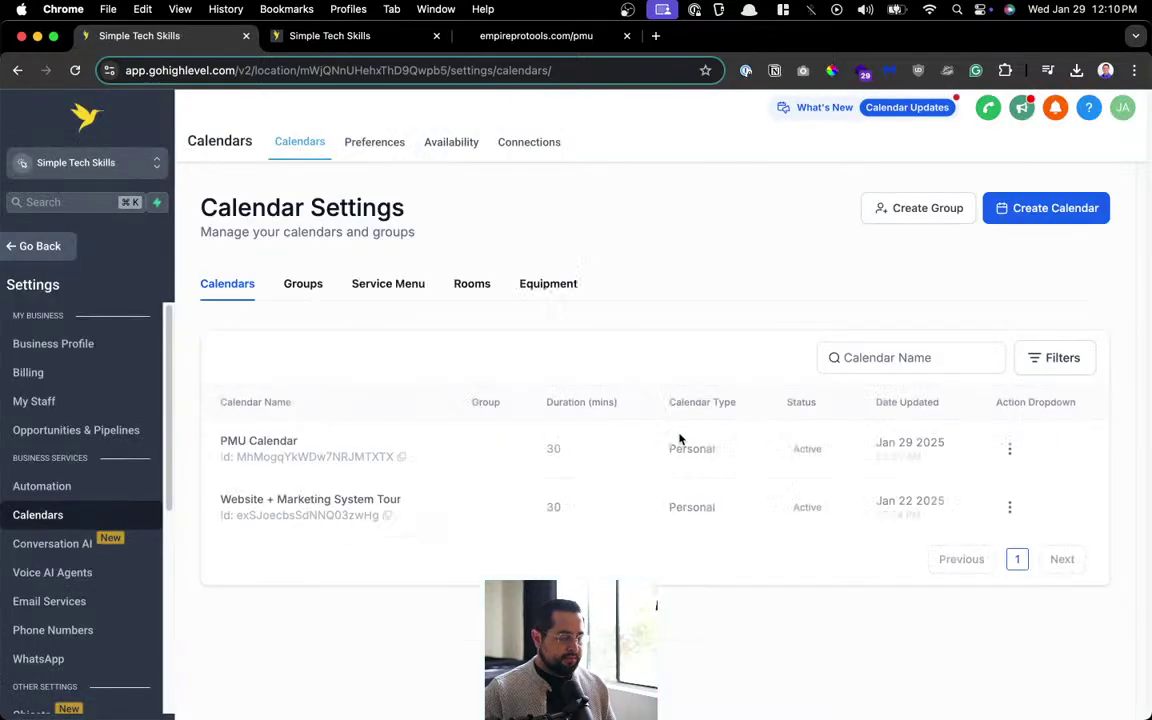
Start a Service Booking calendar named Microblading and assign the staff member.
left_click(1068, 207)
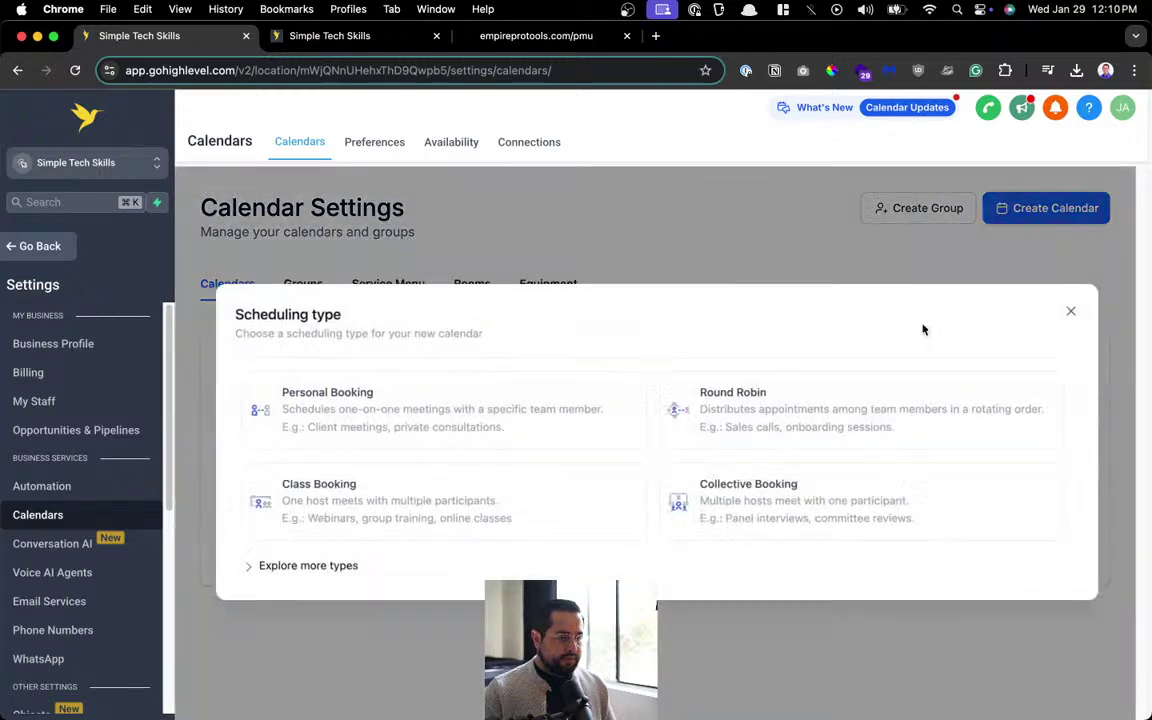
left_click(349, 567)
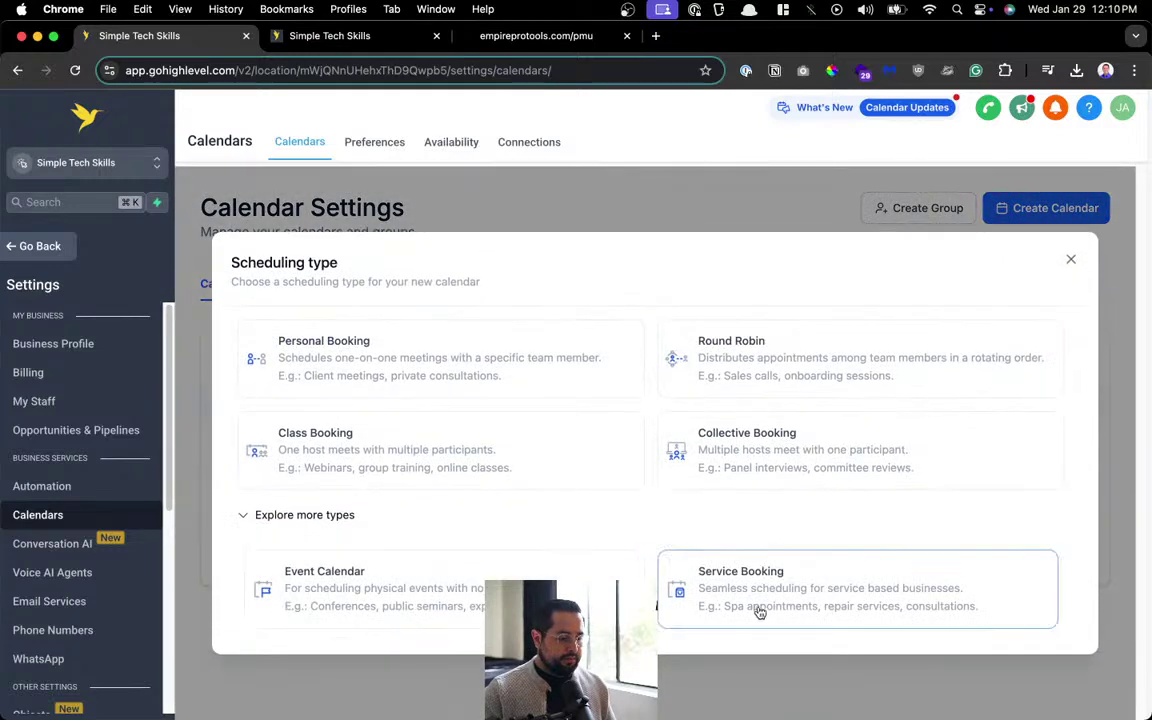
left_click(758, 610)
left_click(518, 258)
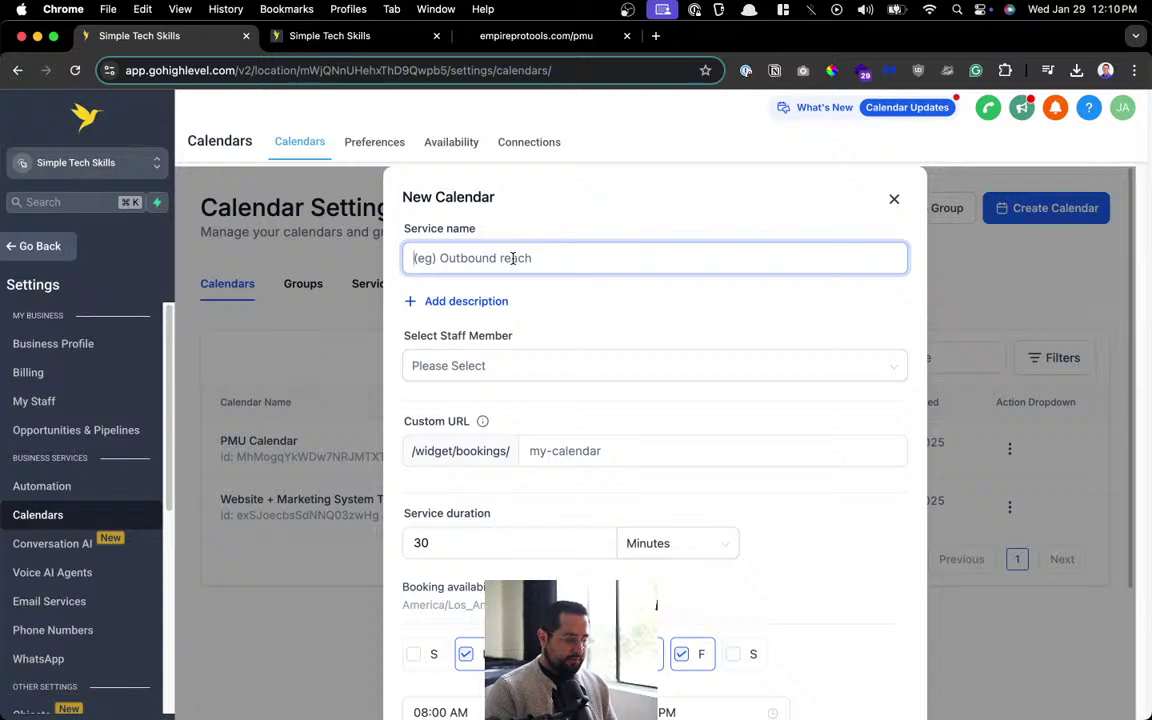
type("Microblading")
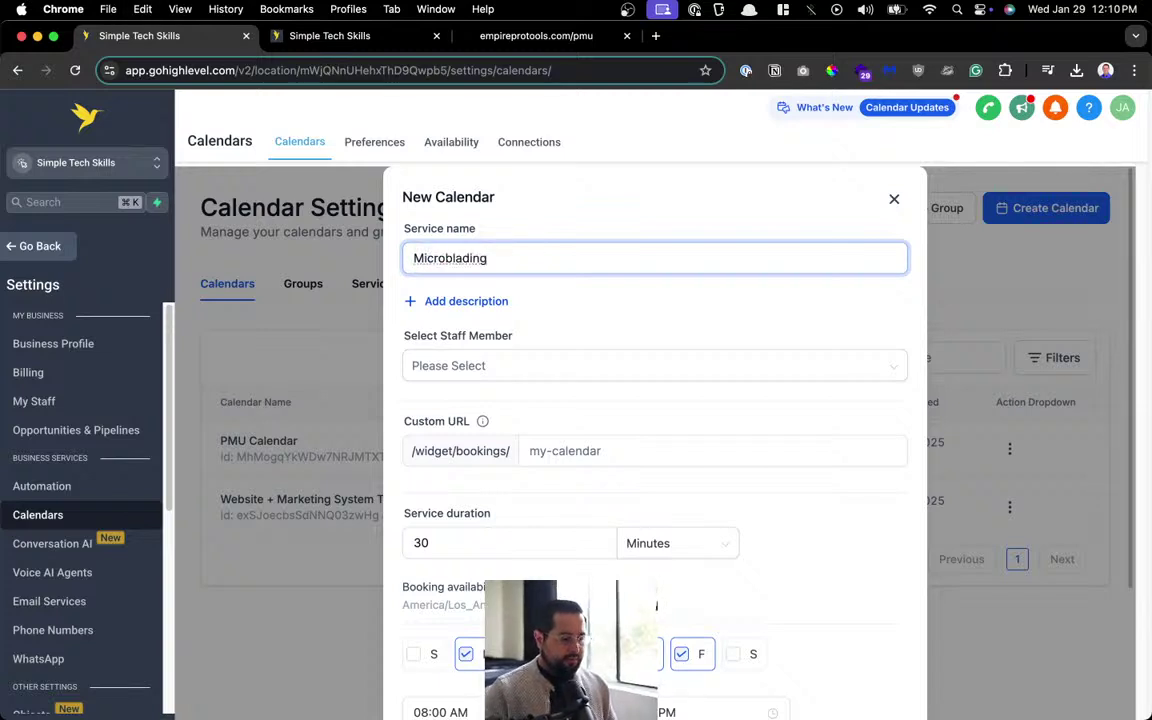
left_click(479, 366)
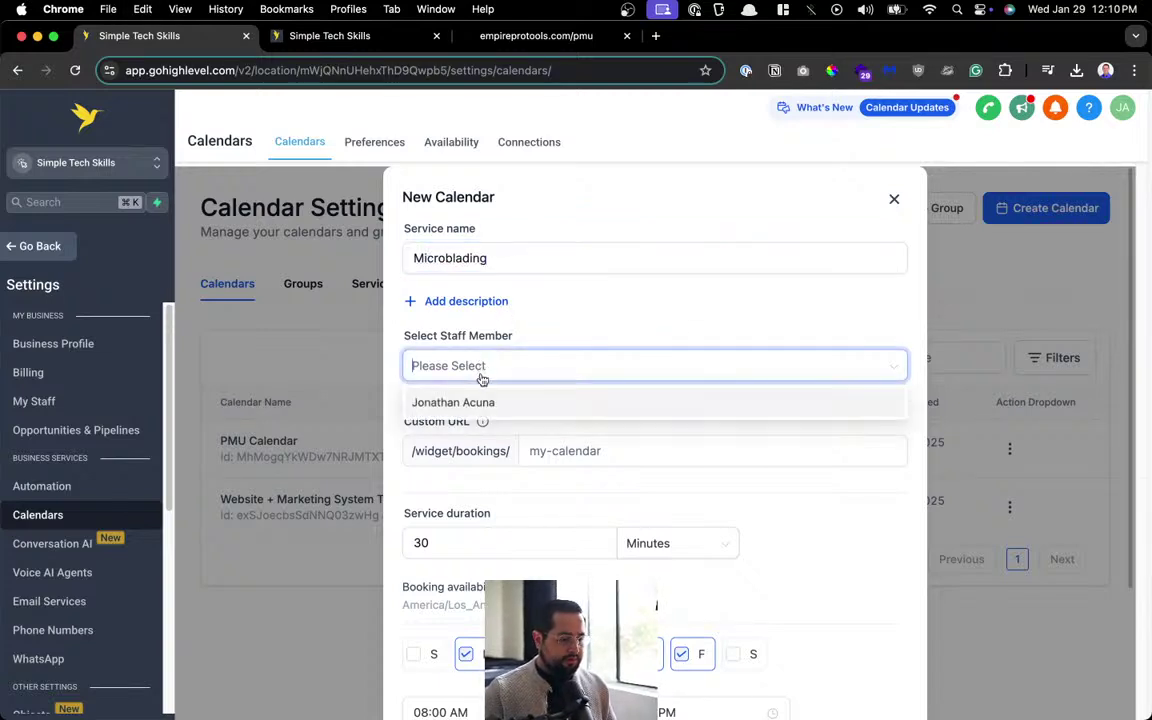
left_click(484, 403)
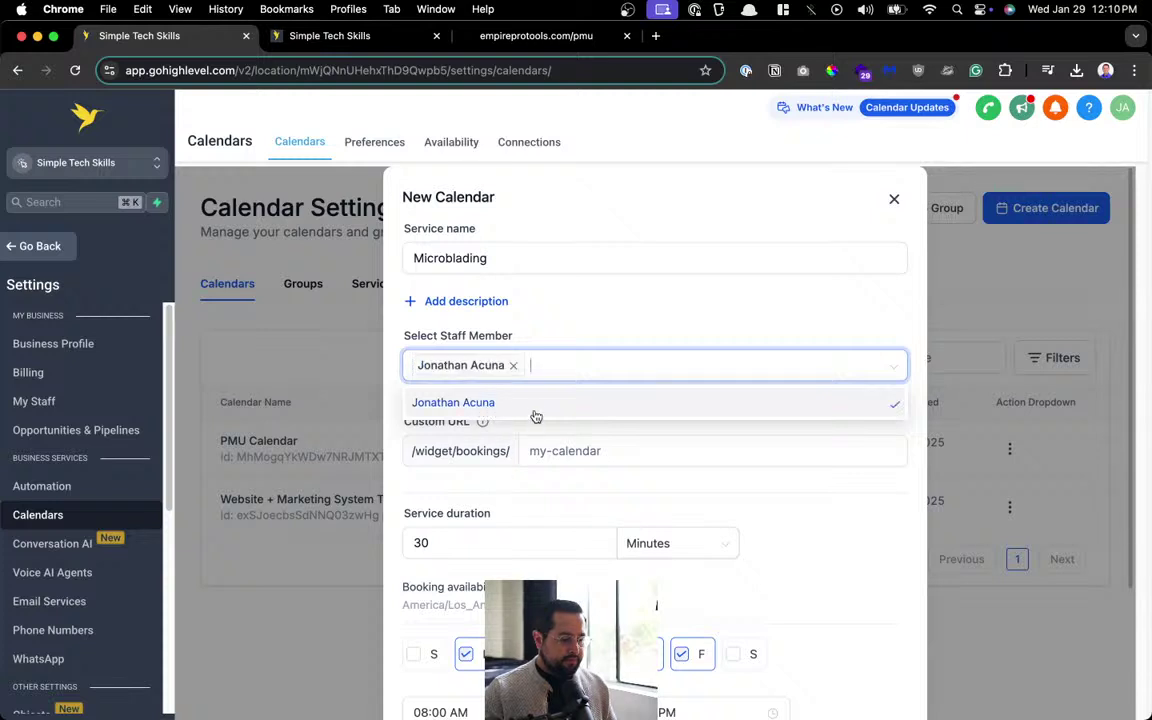
Set the booking URL to m01 and the duration to 60 minutes, then confirm creation.
left_click(563, 450)
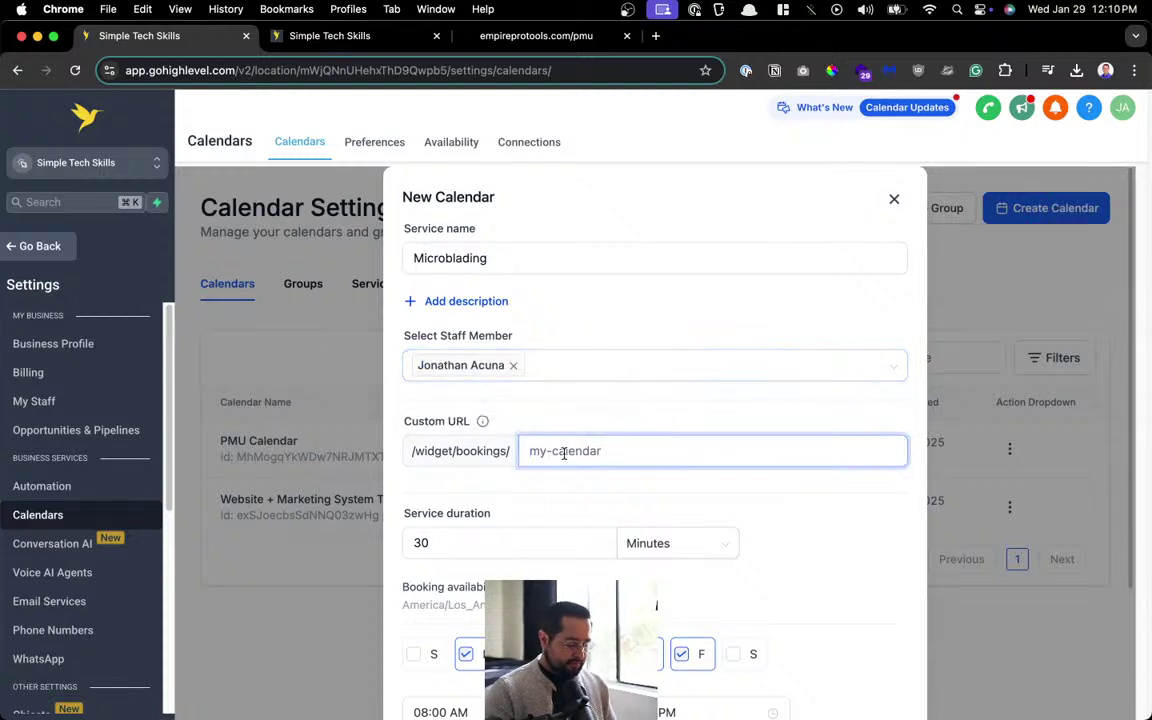
type("microbadin")
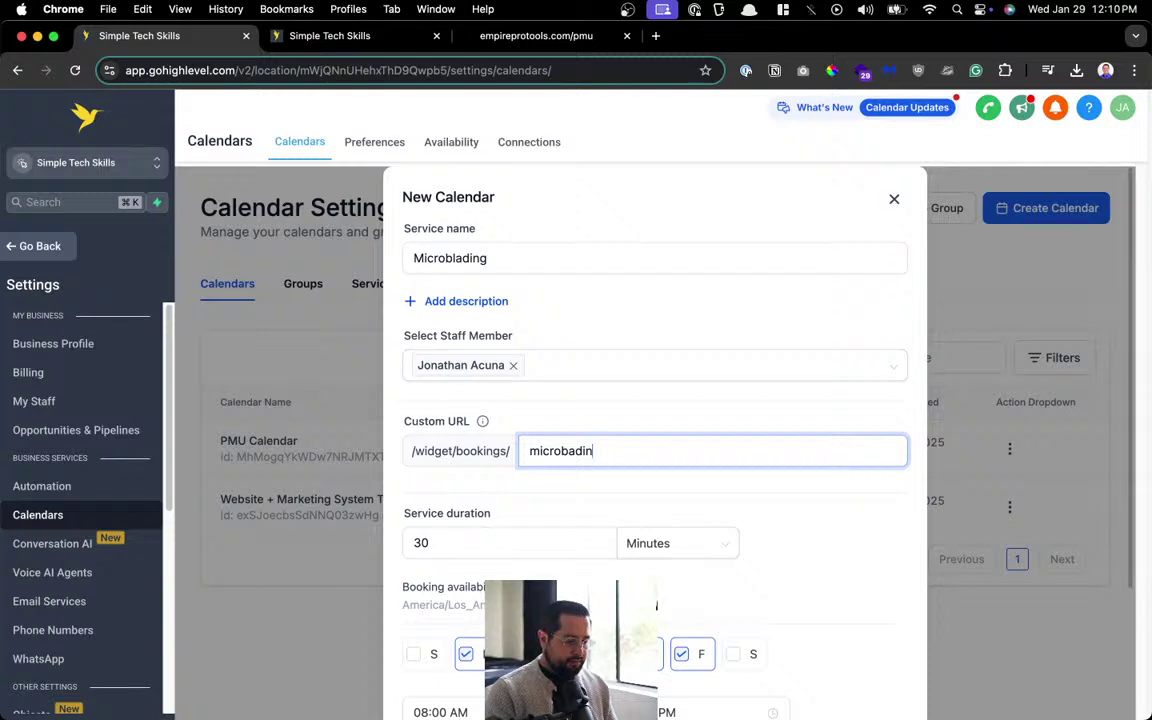
key("BackSpace")
key("BackSpace")
key("BackSpace")
key("BackSpace")
type("lading")
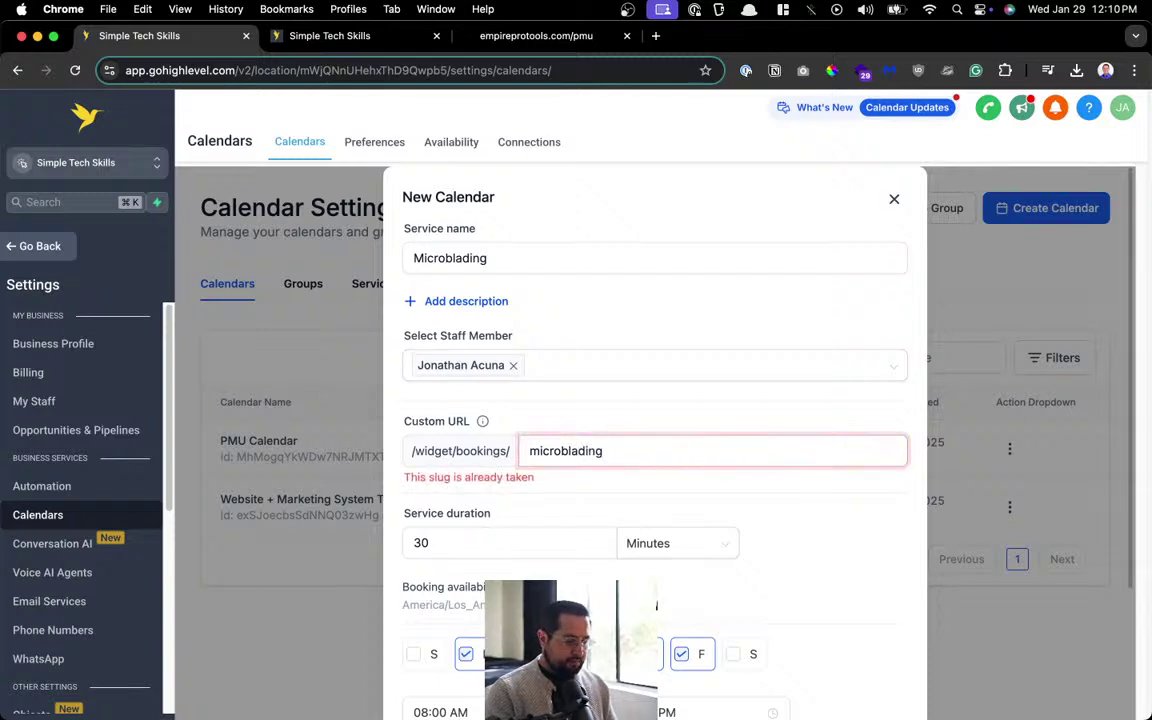
key("super+a")
type("m01")
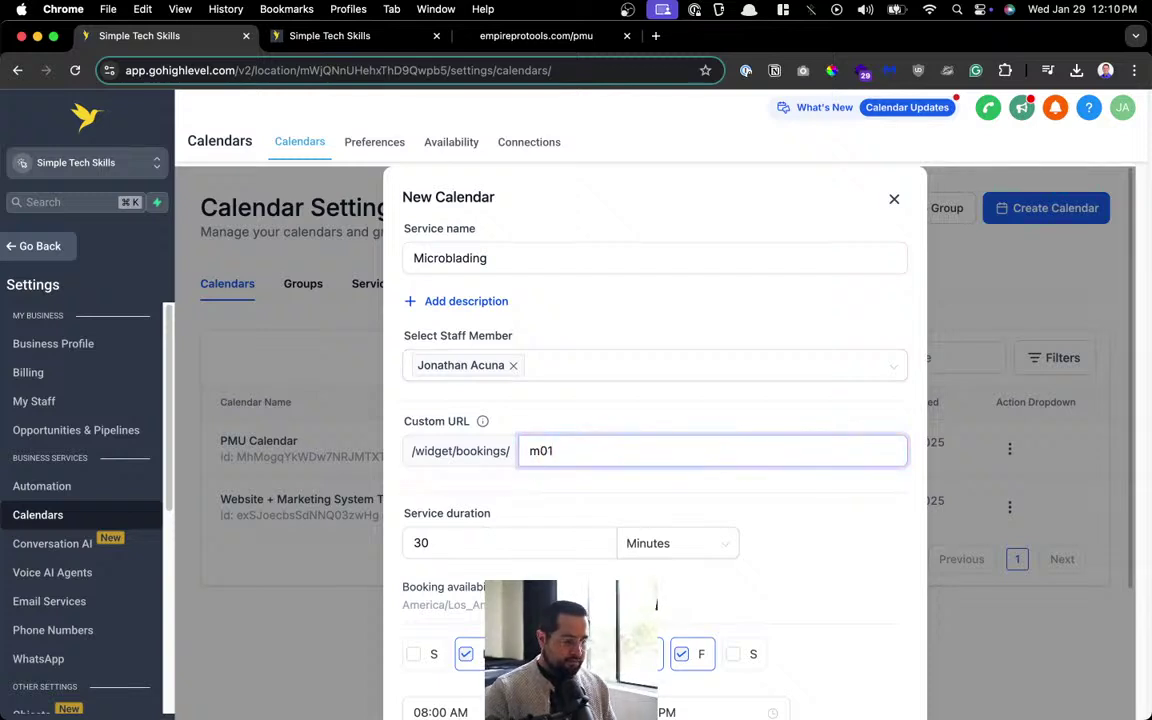
scroll(655, 450, "down", 3)
double_click(532, 361)
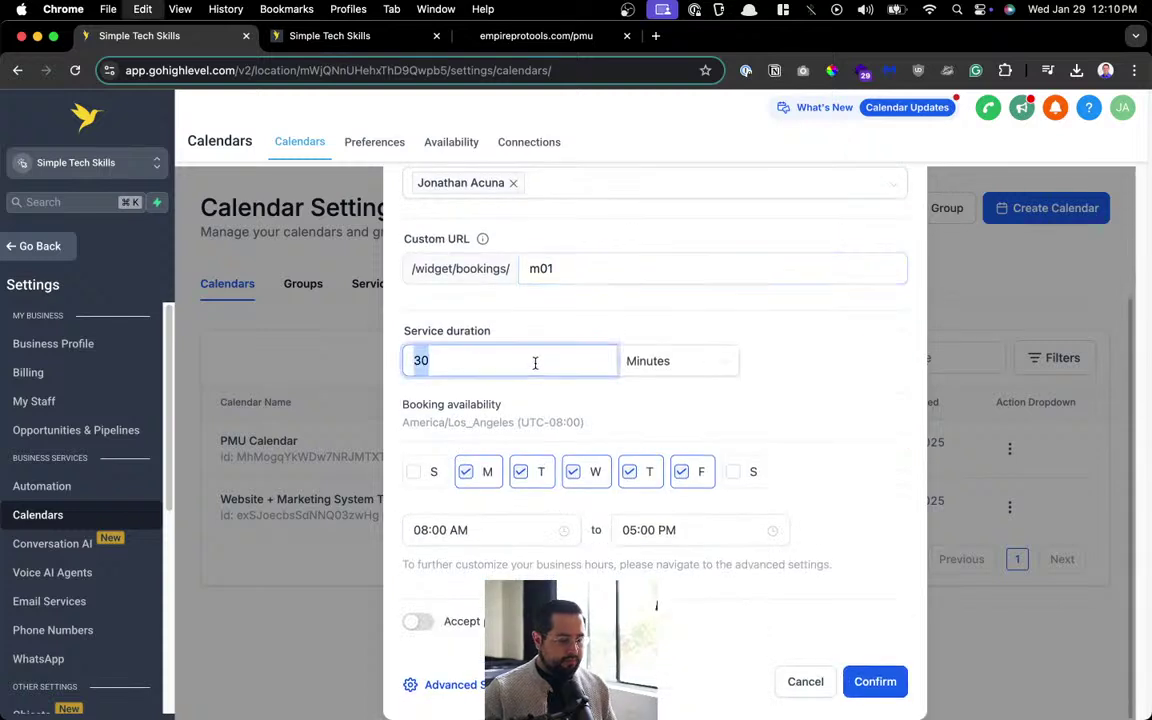
type("6")
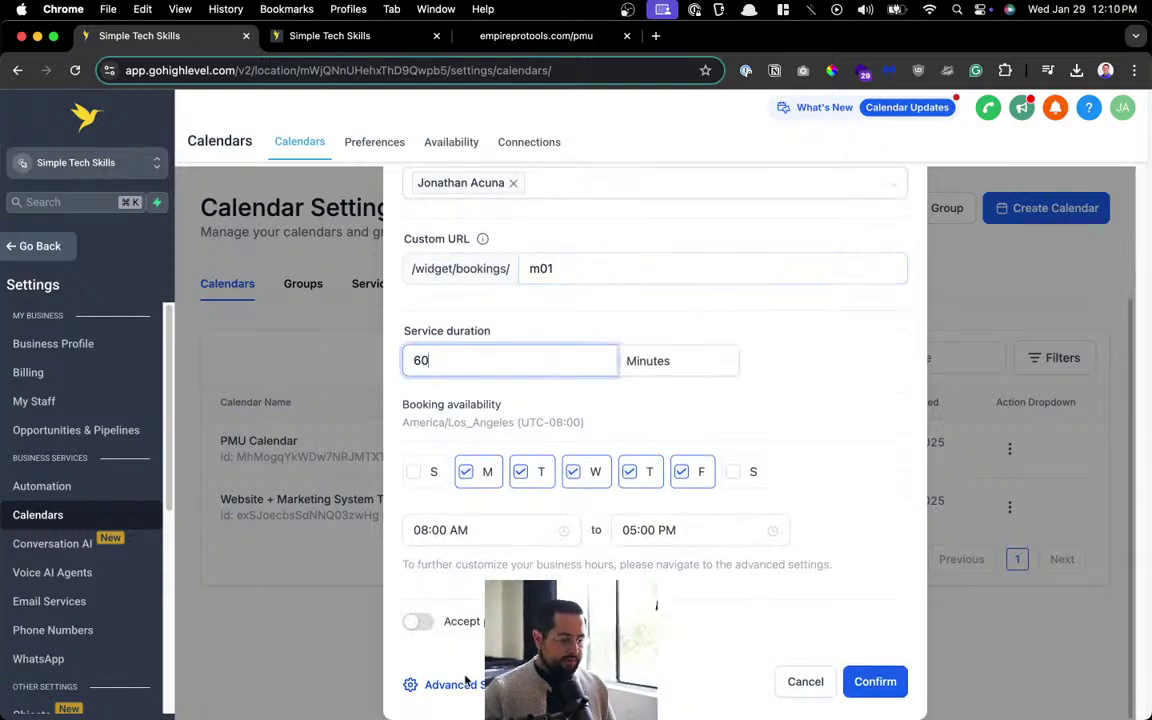
key("Return")
left_click(455, 685)
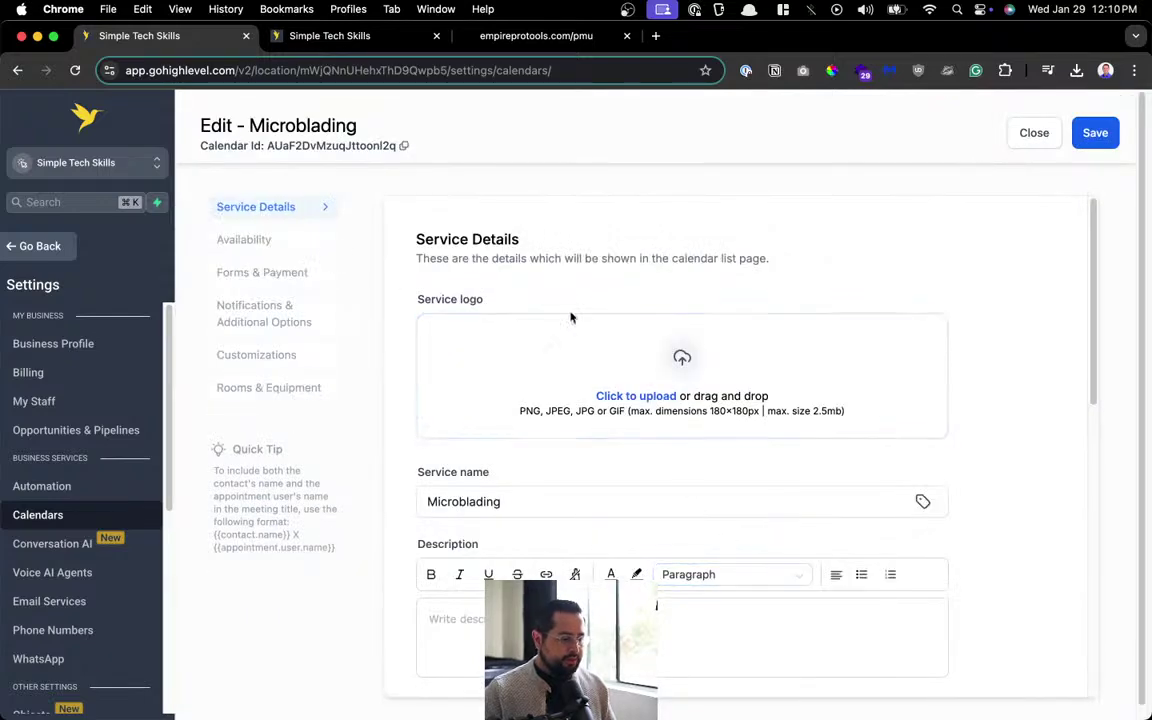
Review Service Details, then check the Availability interval and minimum scheduling notice fields.
scroll(645, 368, "down", 3)
scroll(556, 403, "down", 2)
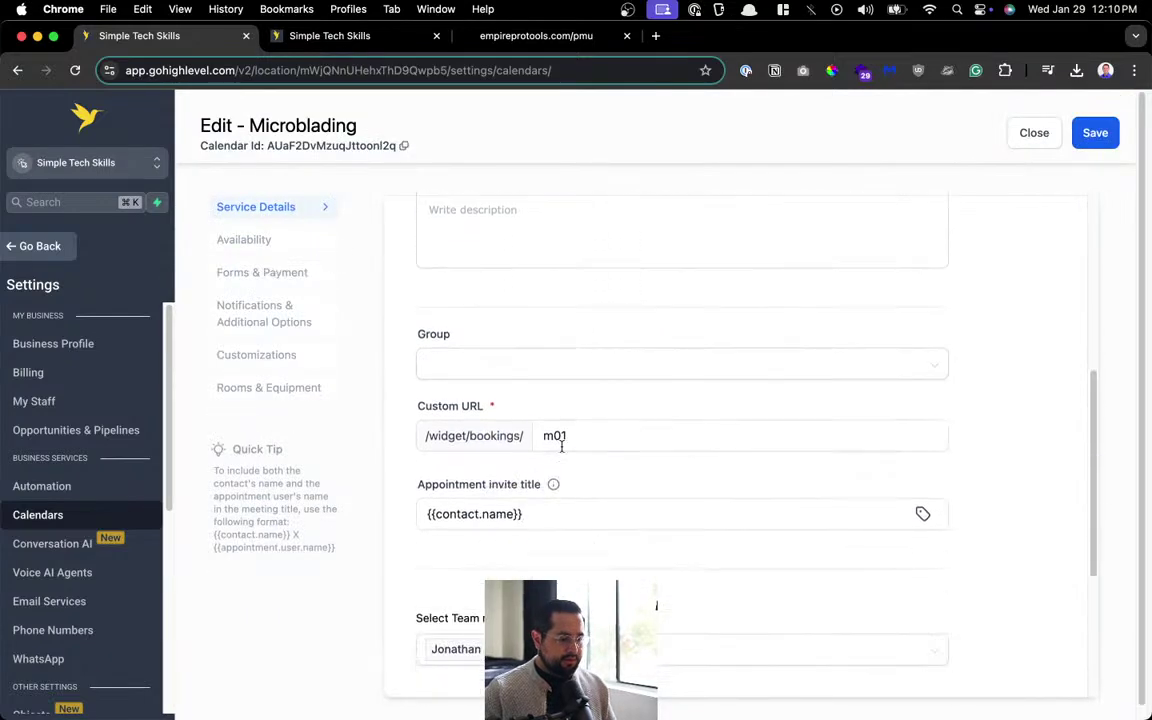
scroll(600, 465, "down", 3)
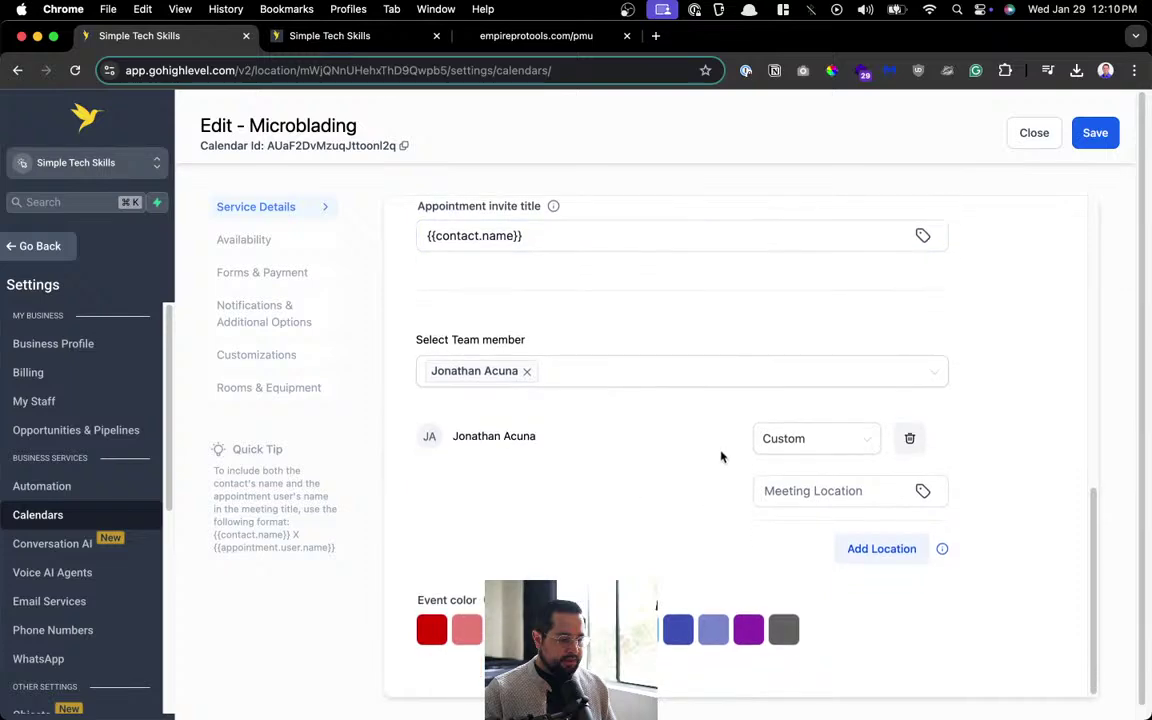
left_click(250, 239)
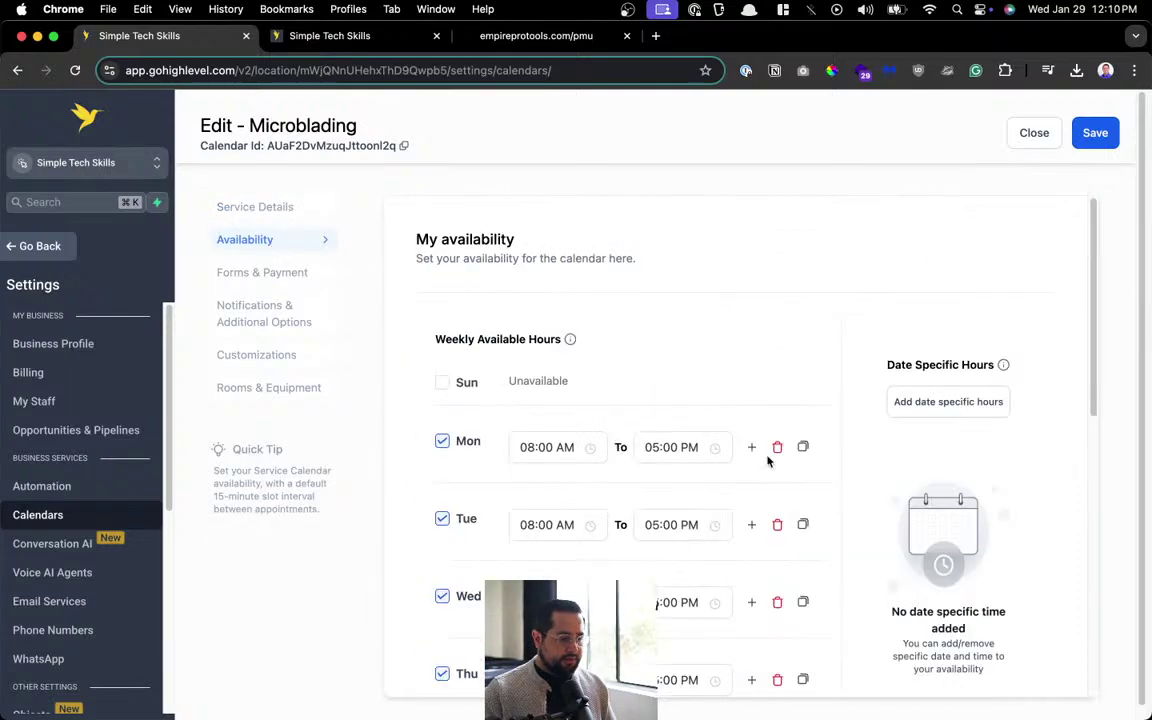
scroll(768, 460, "down", 7)
left_click(476, 461)
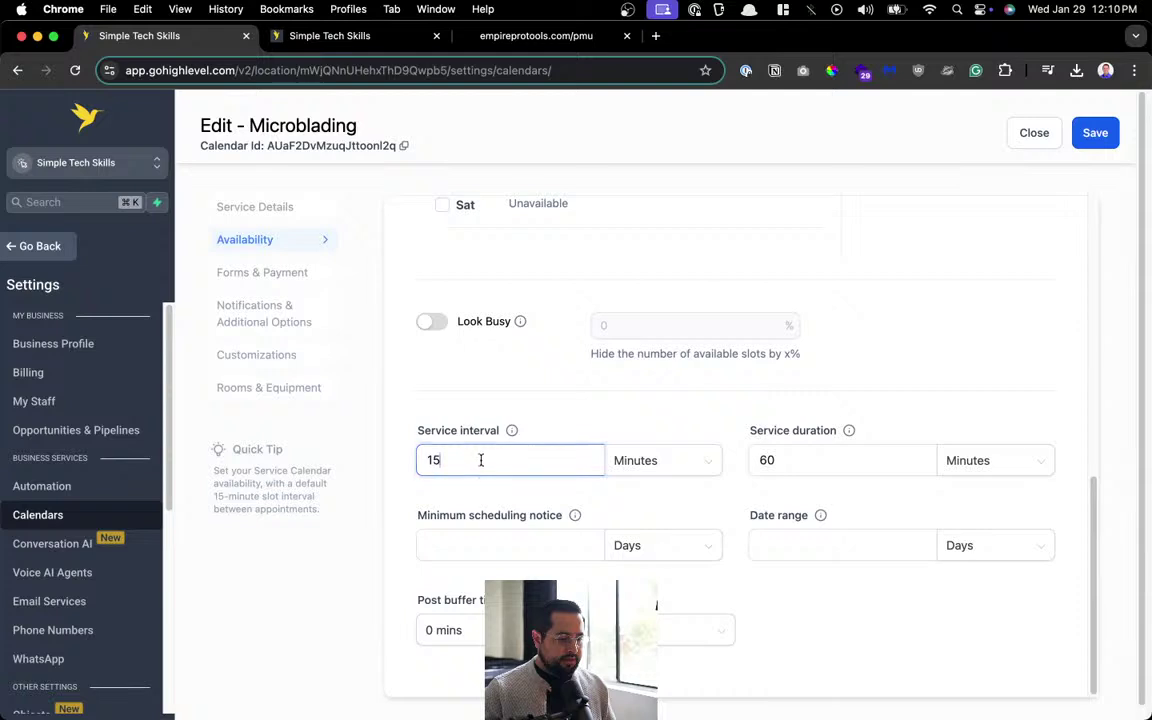
left_click(527, 550)
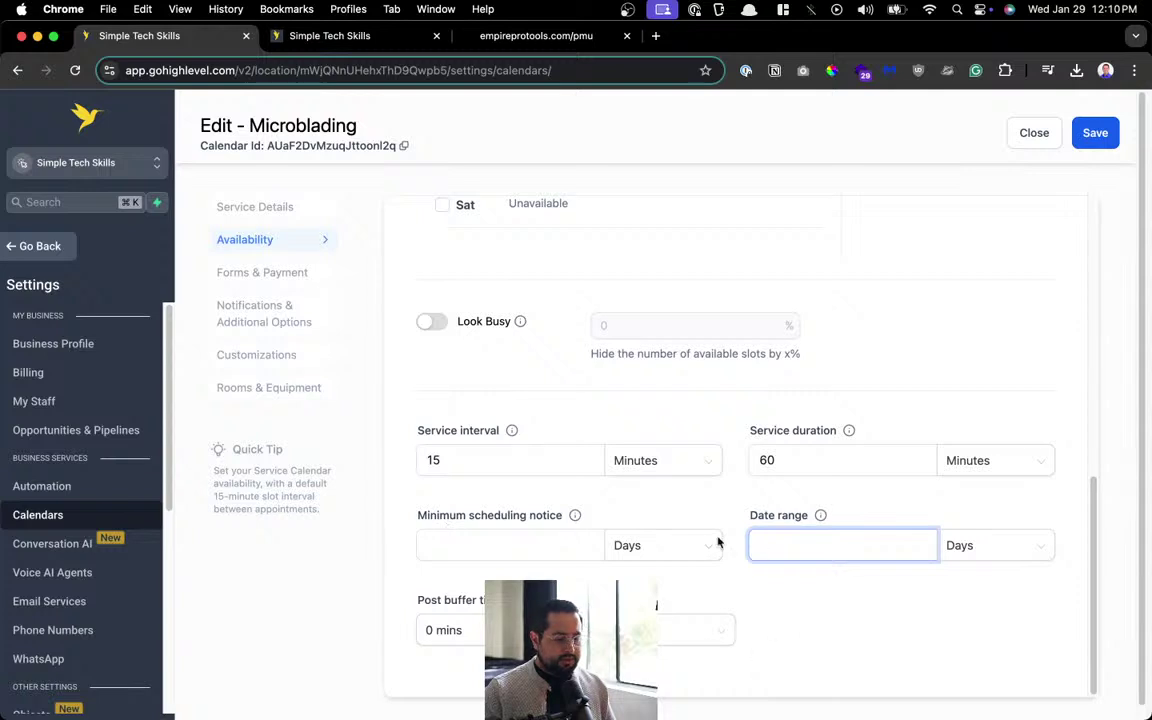
Keep the Default booking form in Forms & Payment and bring up Notifications & Additional Options.
left_click(277, 284)
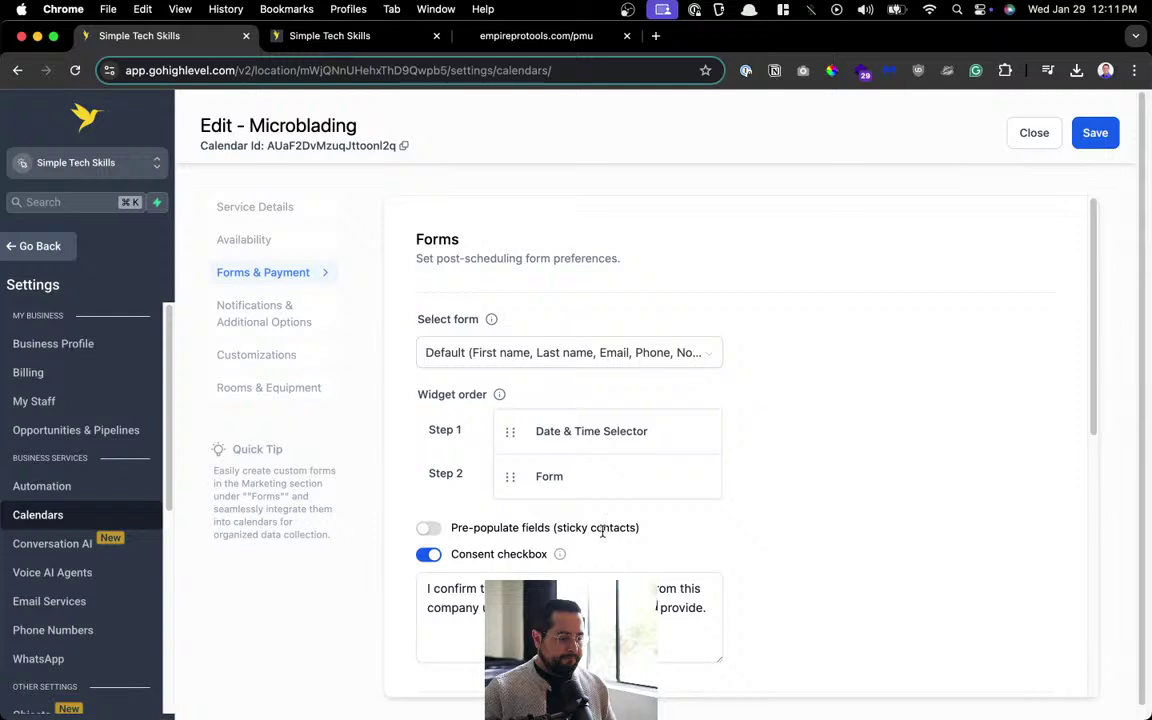
left_click(556, 355)
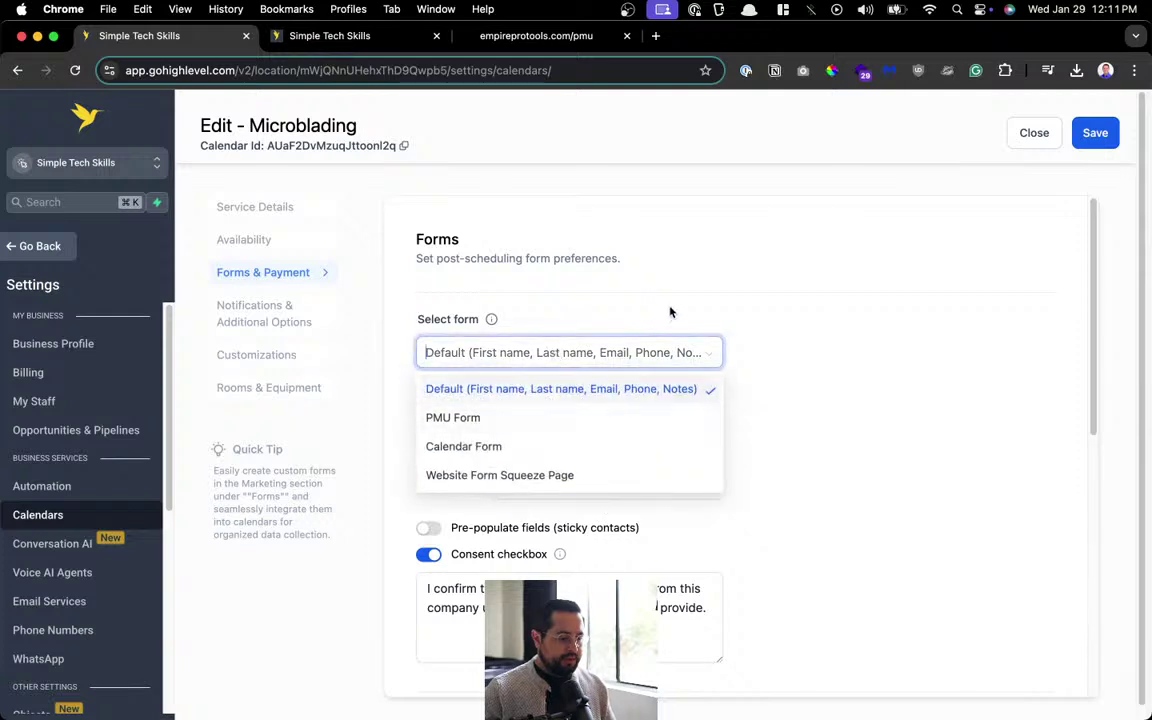
left_click(604, 271)
left_click(236, 318)
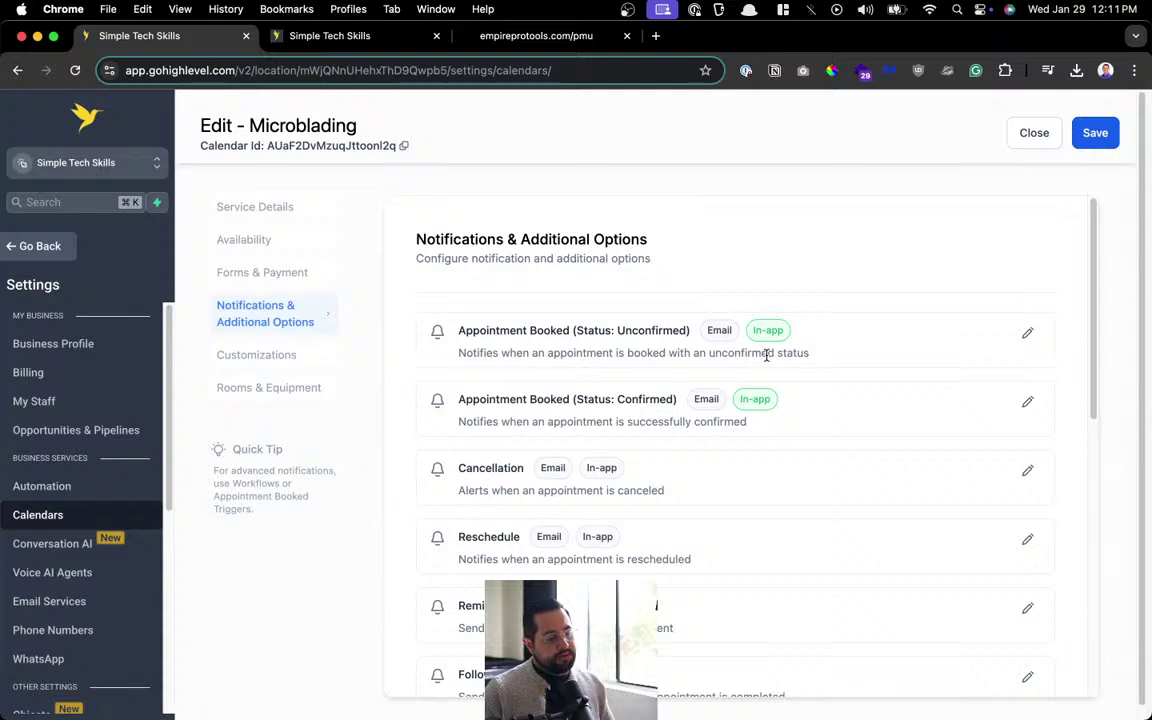
Enable the unconfirmed-booking email, excluding the assigned user and additional e-mail addresses.
left_click(1027, 332)
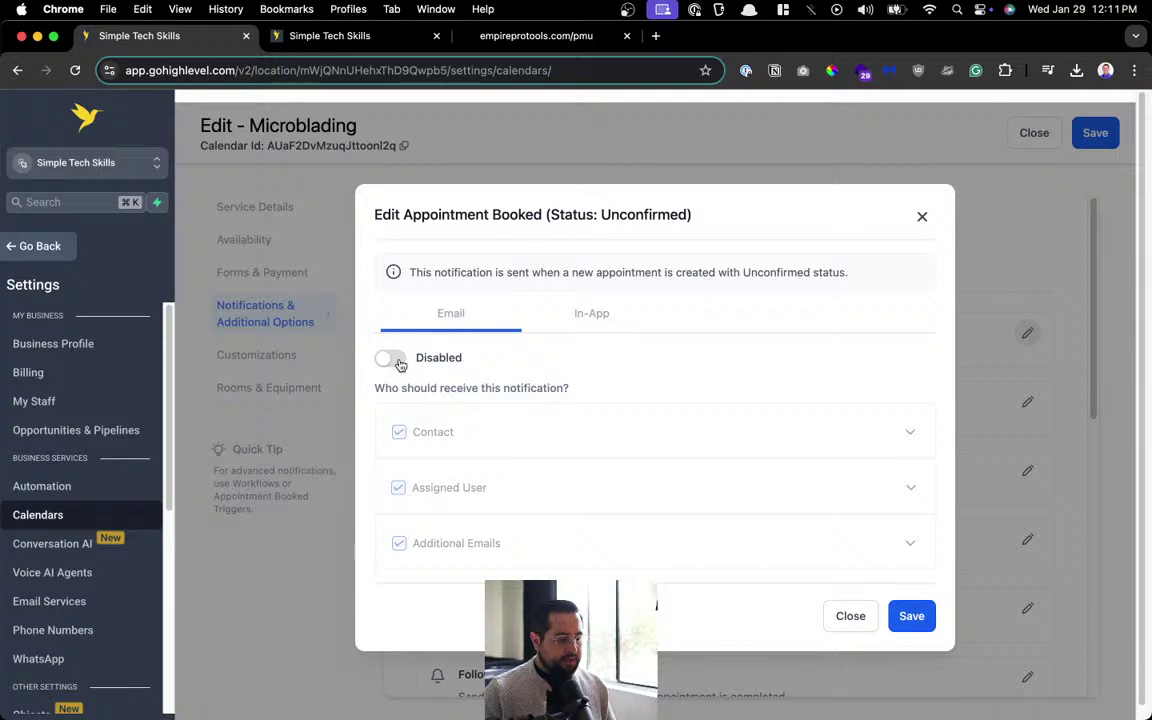
left_click(392, 359)
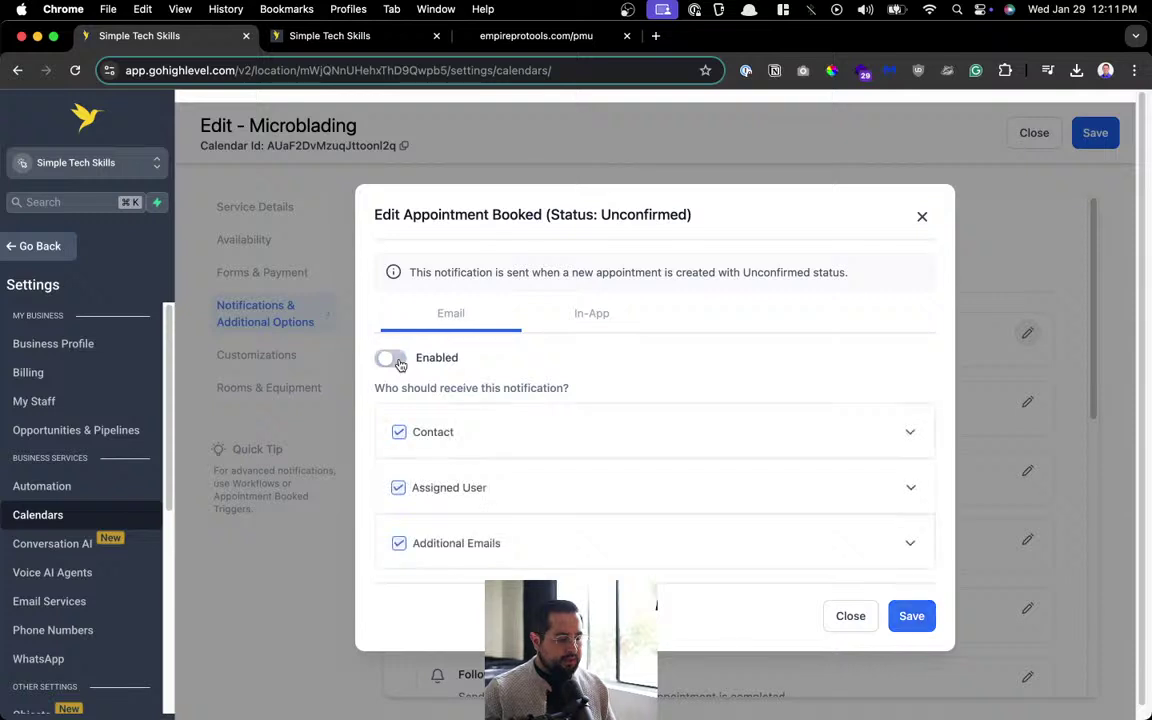
left_click(398, 488)
left_click(399, 543)
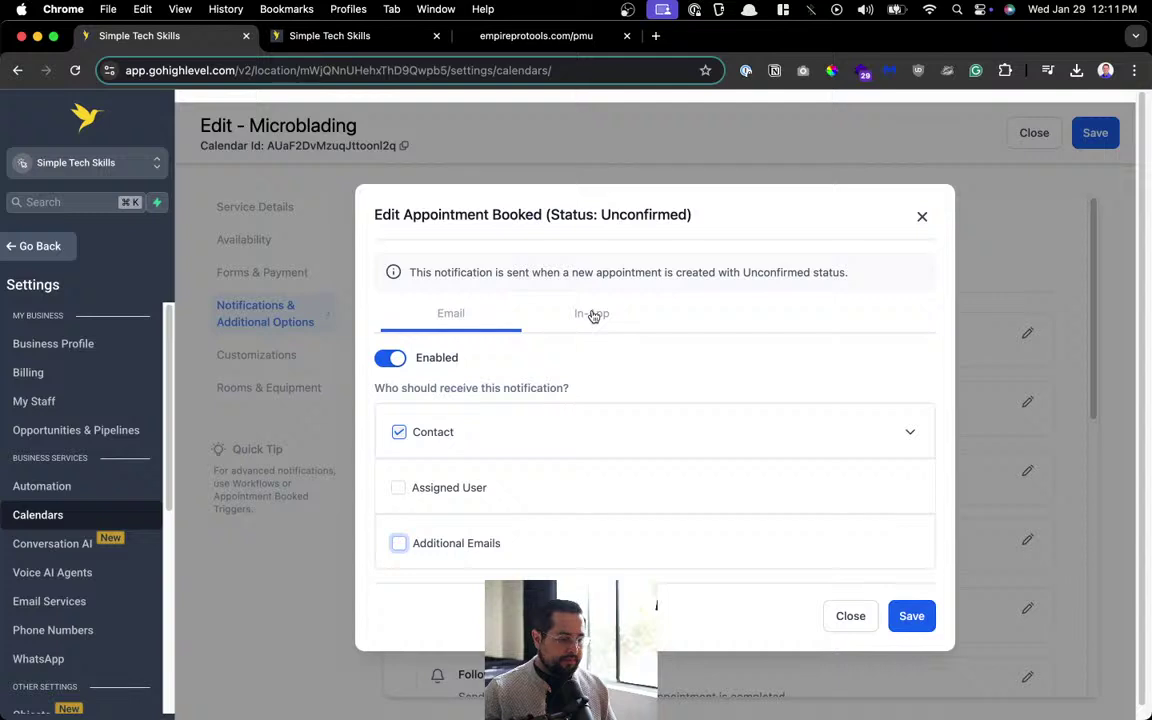
left_click(592, 314)
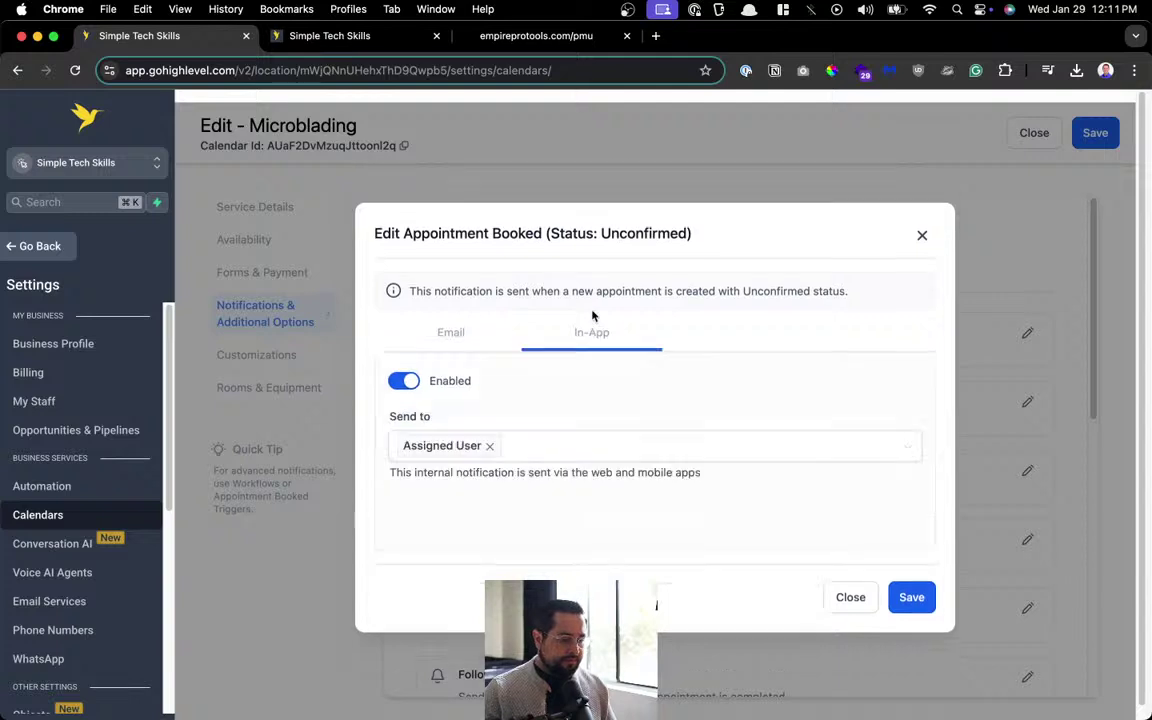
left_click(408, 382)
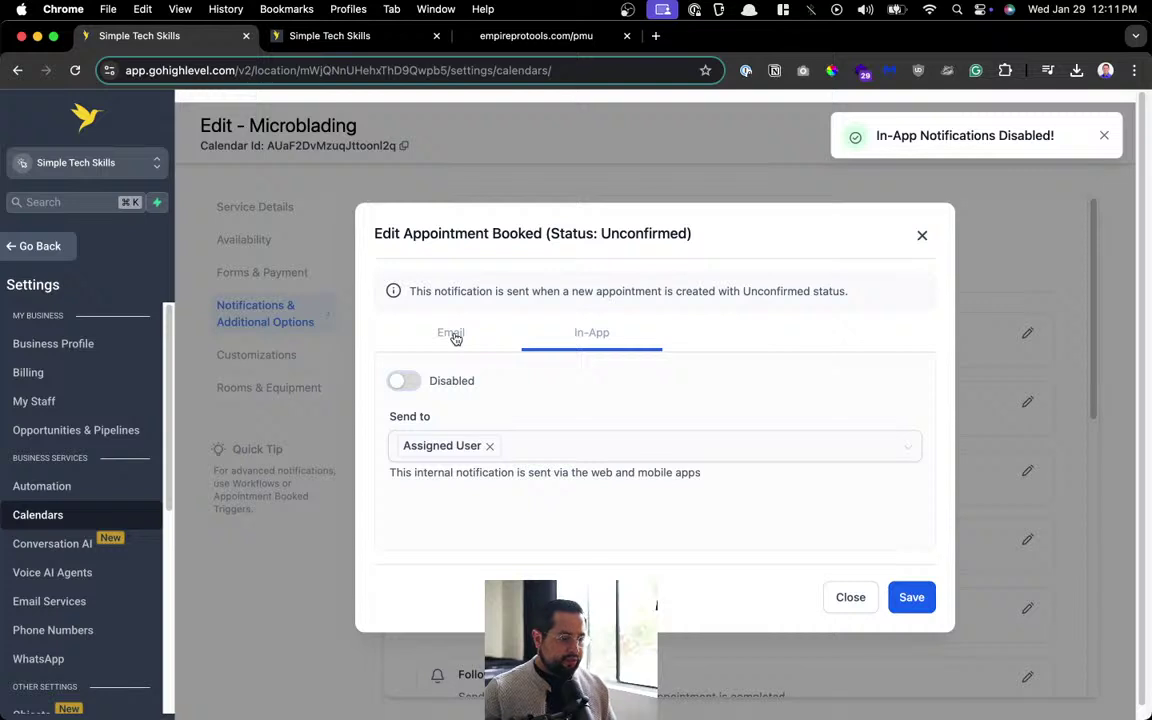
left_click(410, 381)
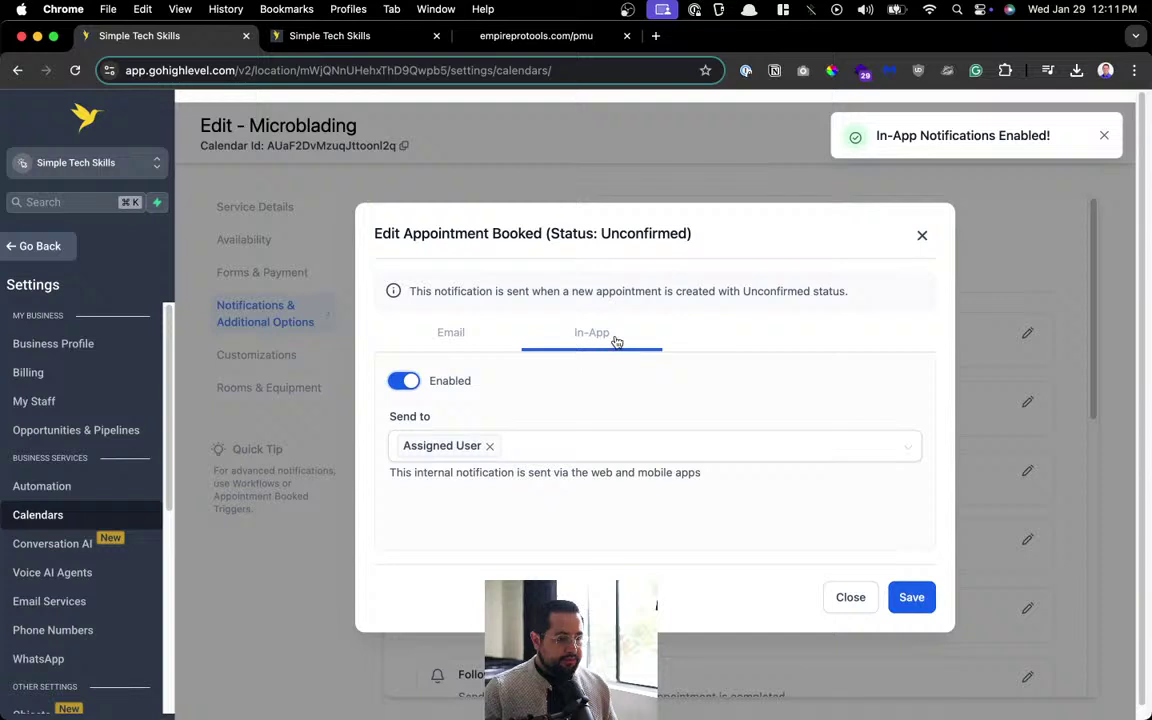
left_click(447, 333)
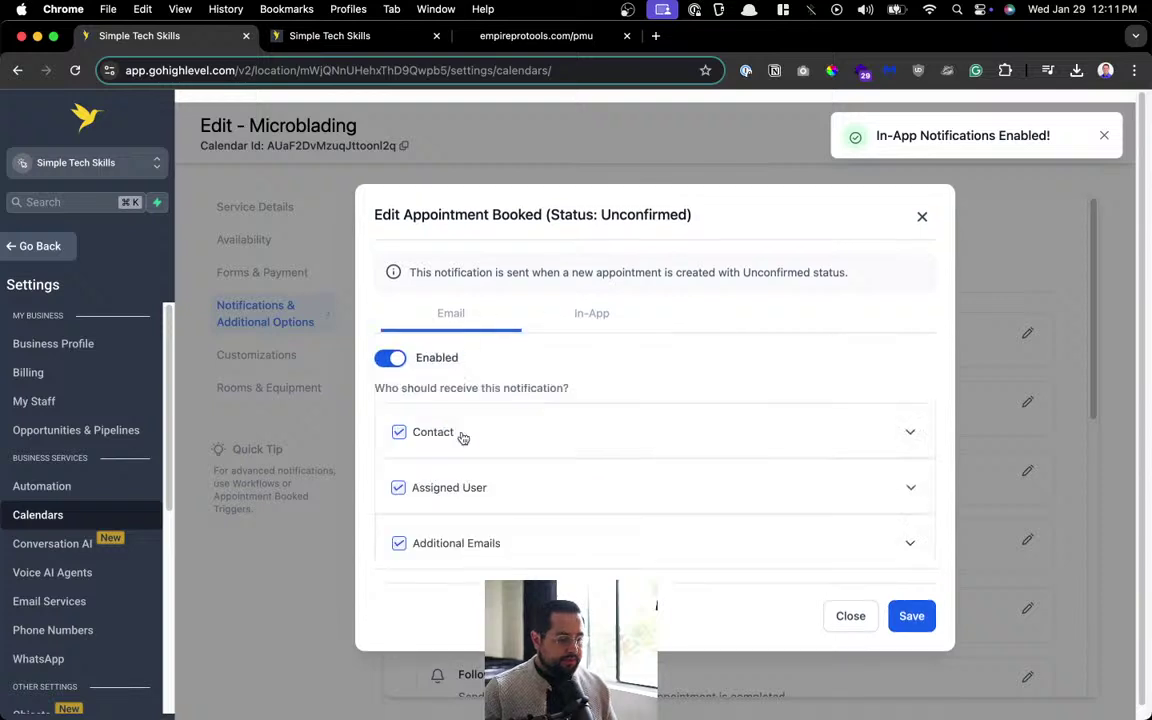
left_click(412, 492)
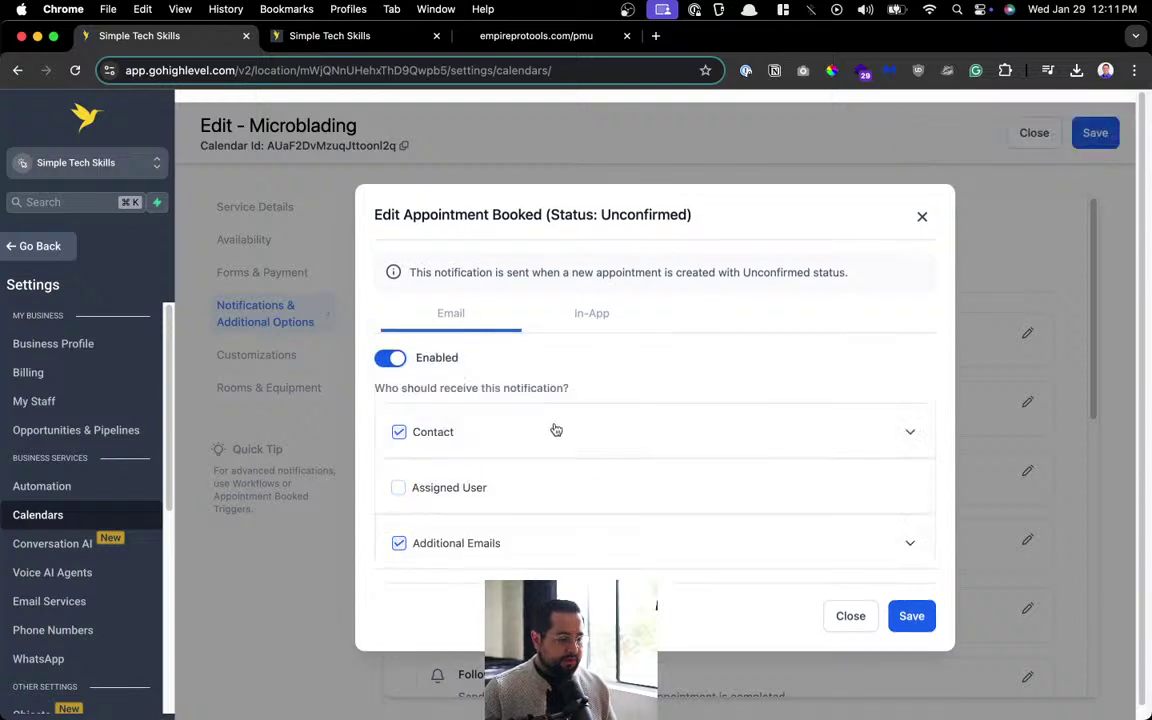
left_click(399, 543)
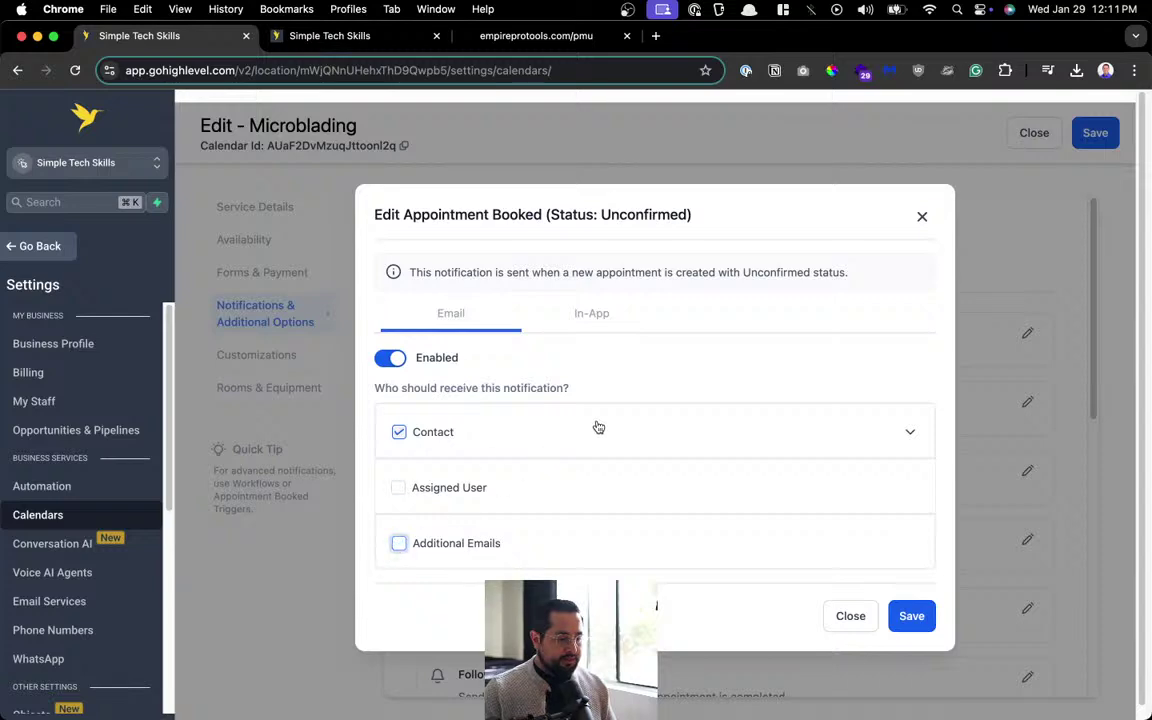
Expand the Contact email and retitle its subject 'Microblading appointment Booked'.
left_click(621, 428)
scroll(660, 470, "down", 3)
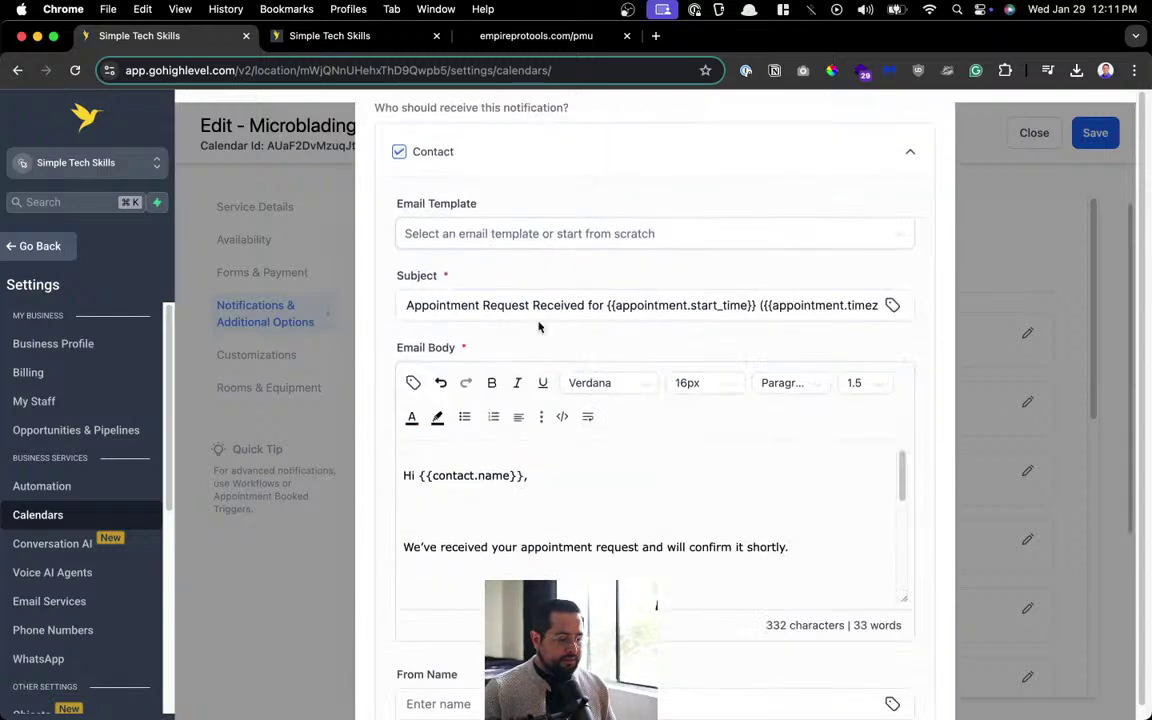
left_click(584, 305)
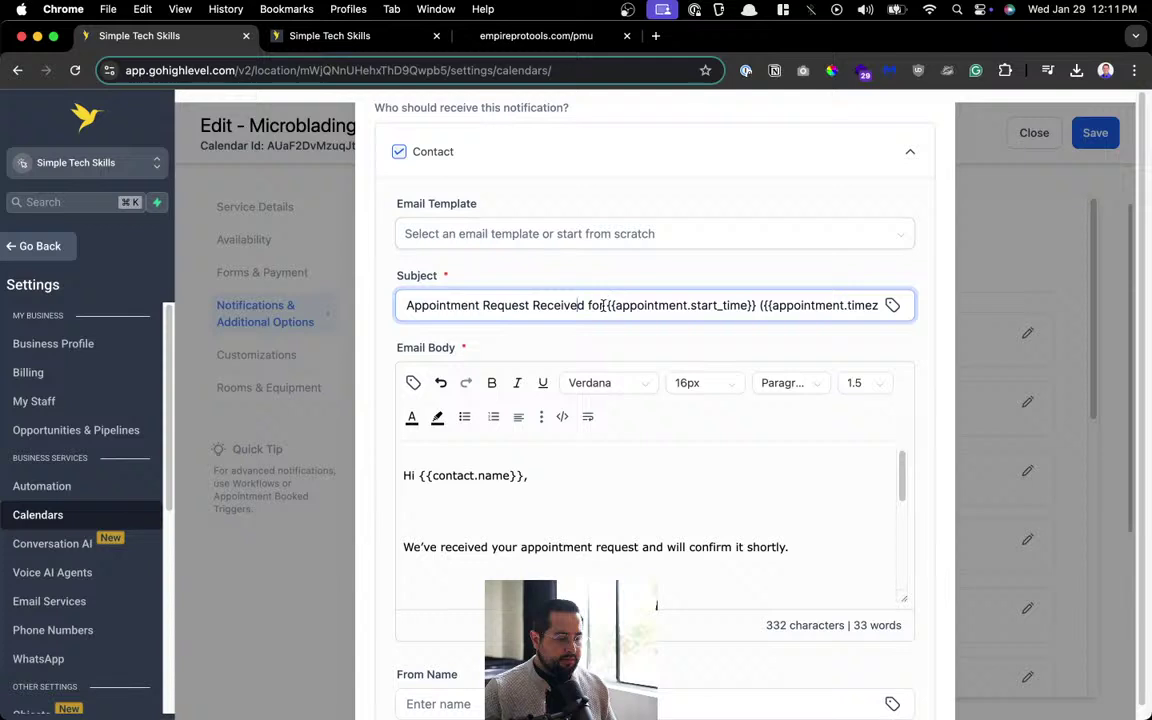
left_click(606, 305)
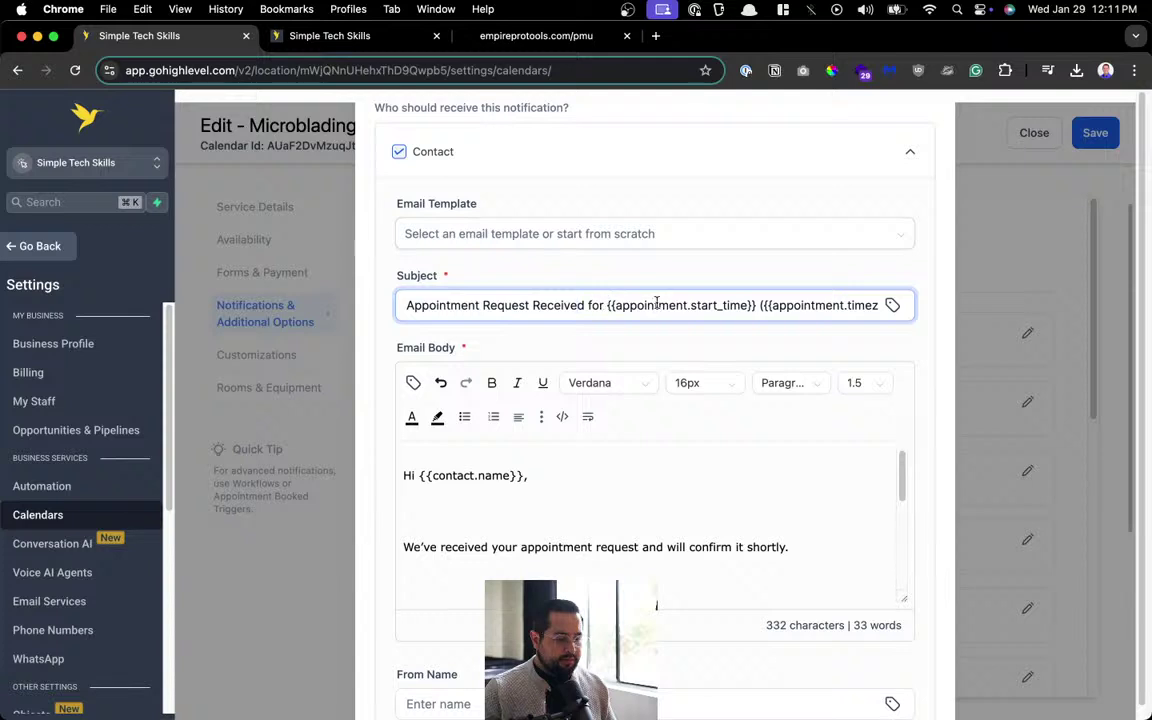
triple_click(505, 311)
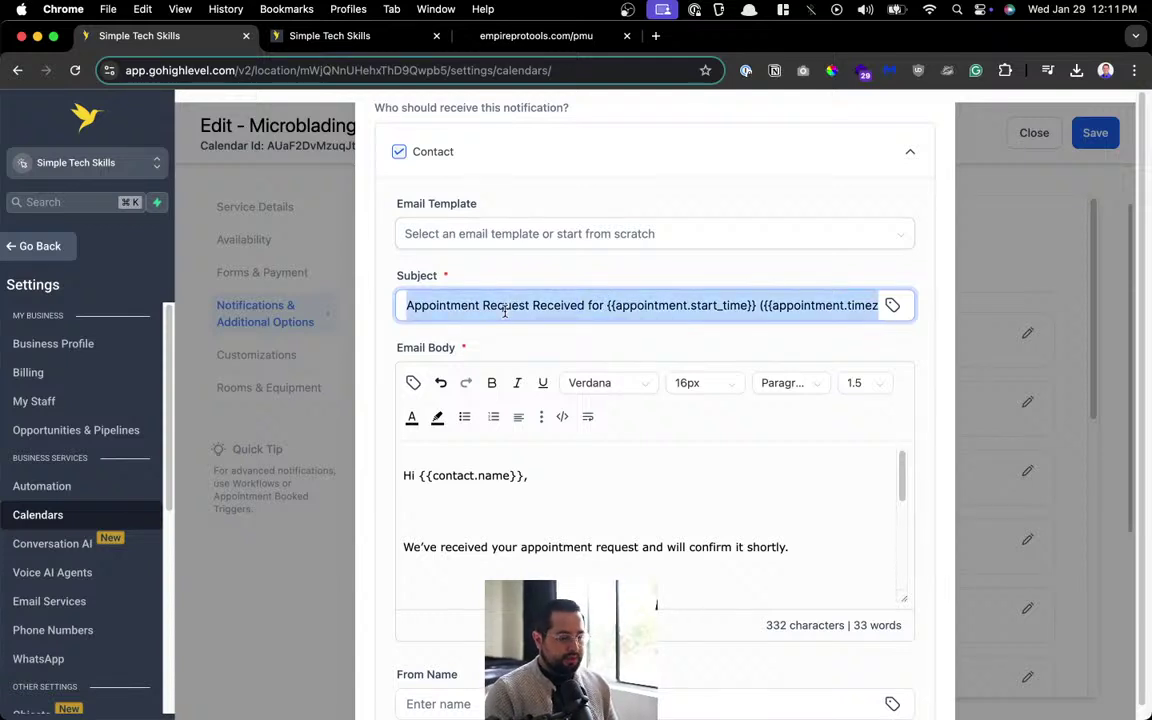
type("Microblading ap")
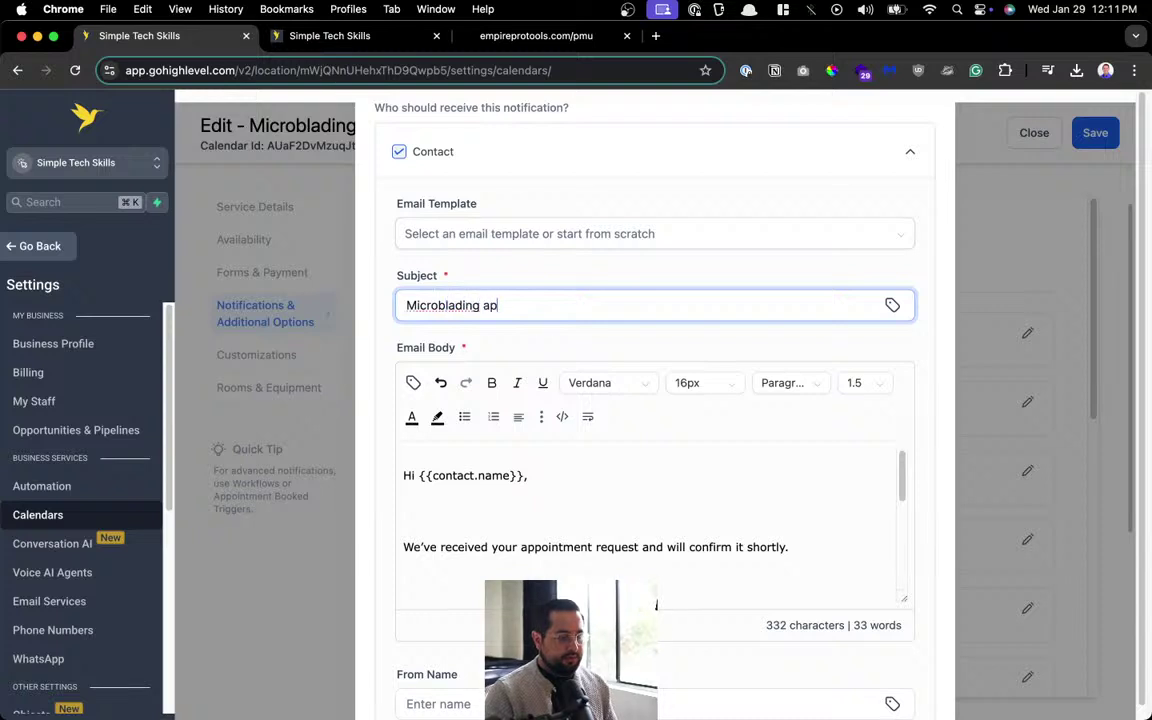
type("poitnment")
key("BackSpace")
key("BackSpace")
key("BackSpace")
key("BackSpace")
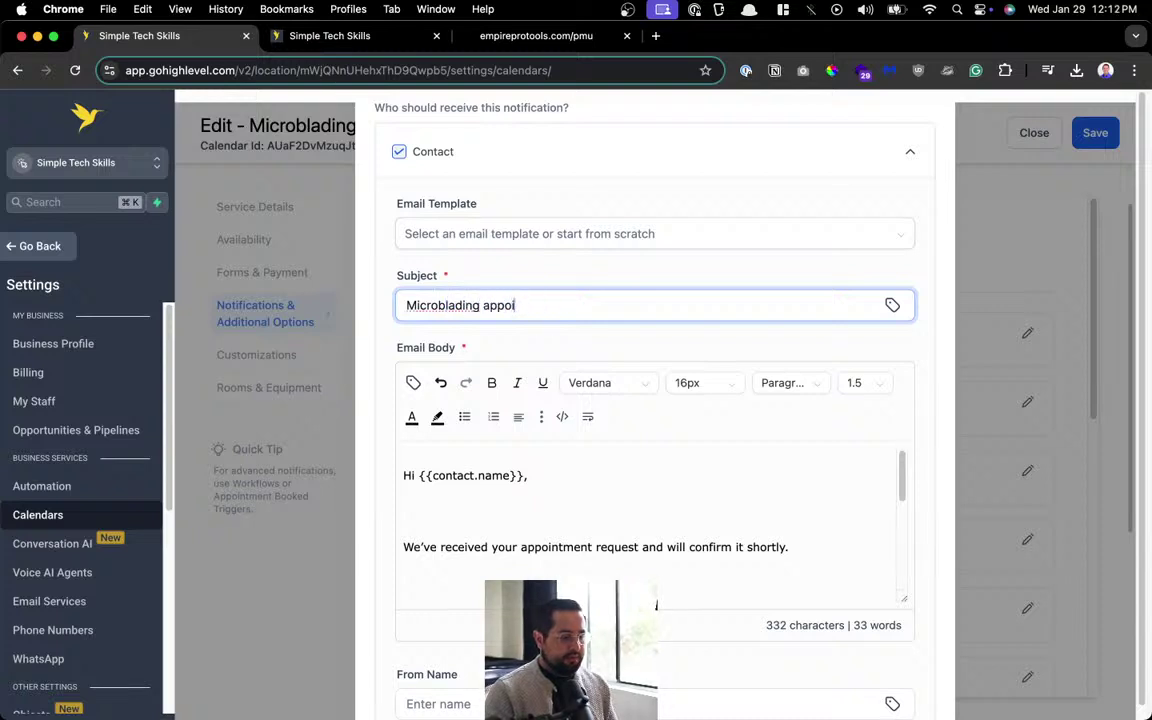
type("intment")
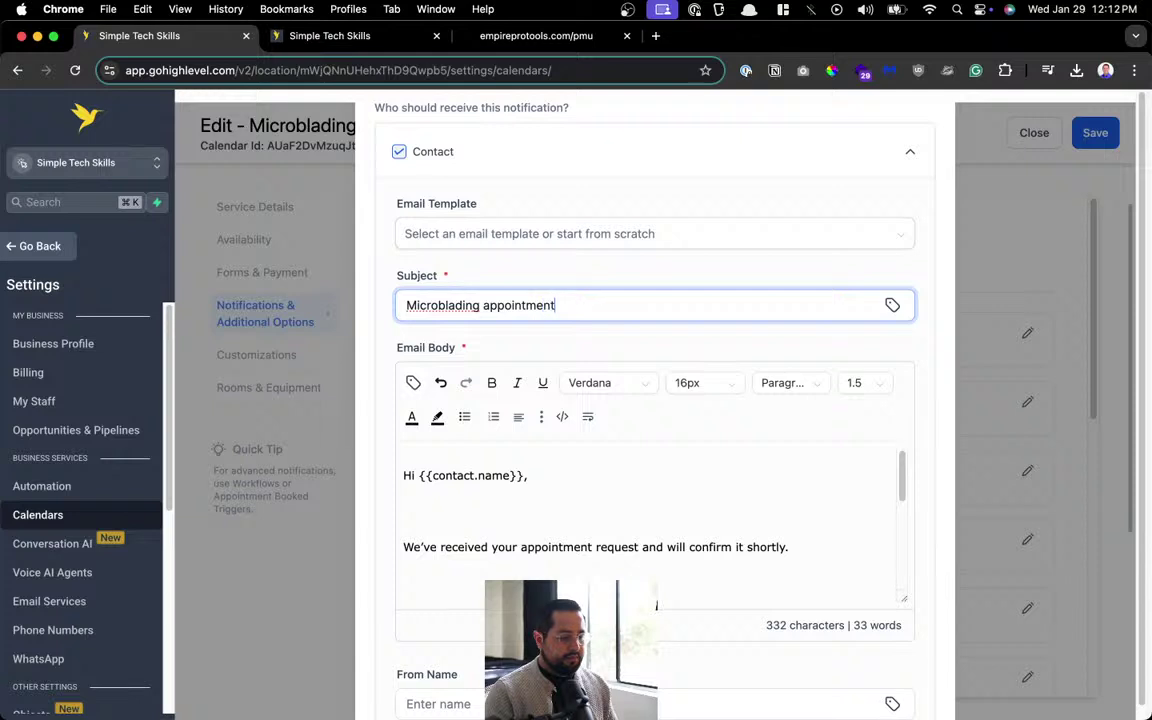
type(" Booked")
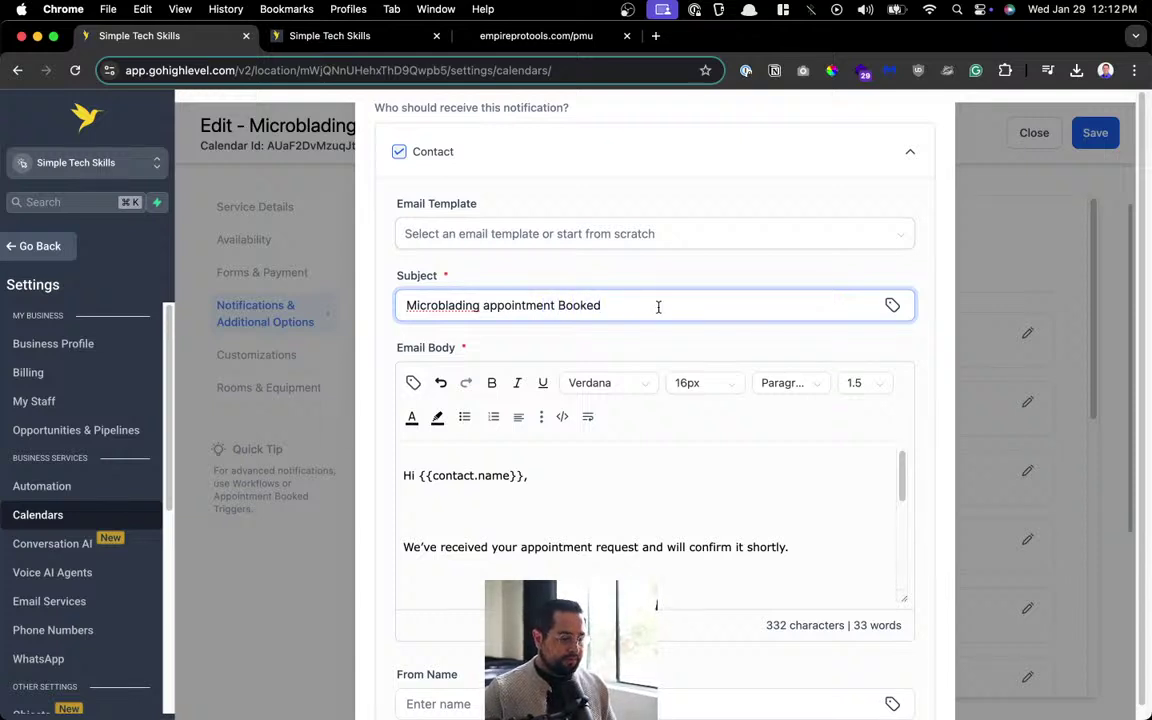
Delete the blank lines in the email body and the timezone offset after the start time.
scroll(658, 306, "down", 2)
left_click(620, 424)
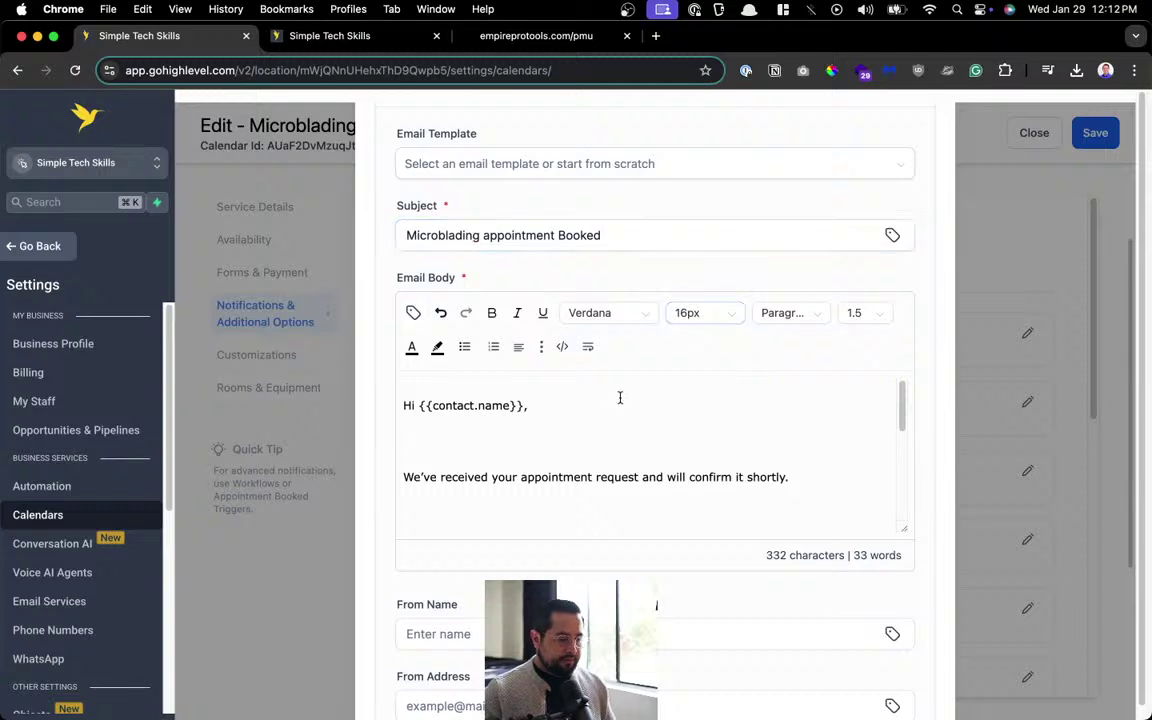
key("BackSpace")
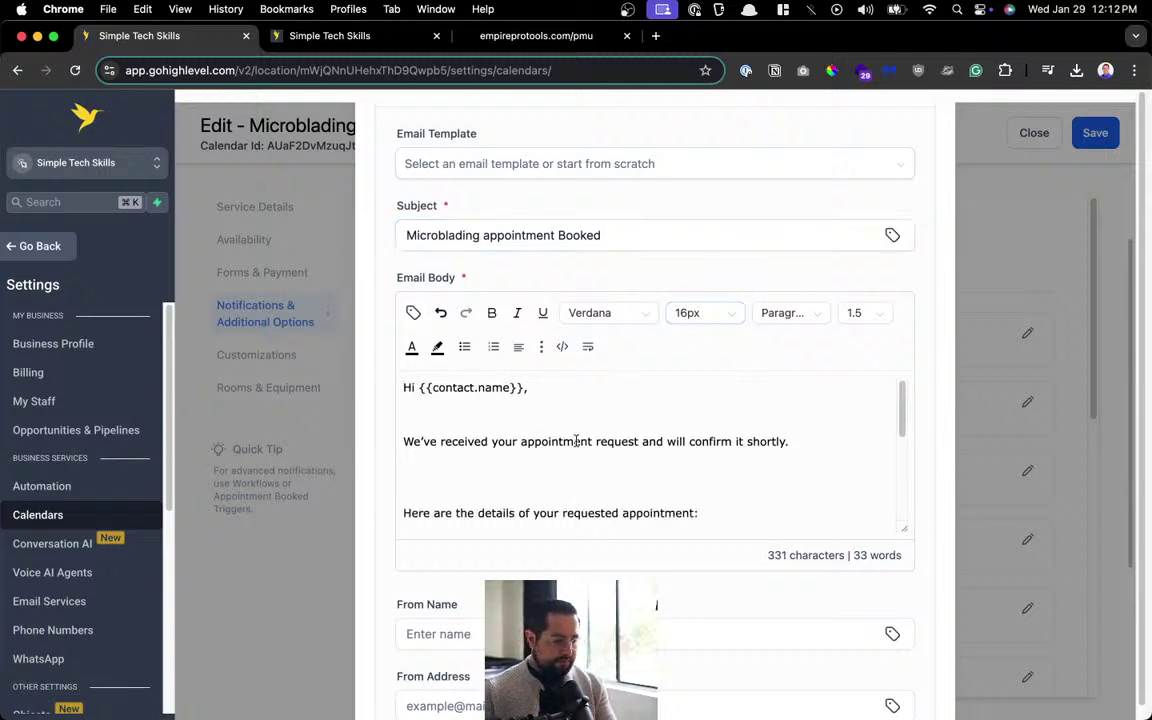
key("Delete")
left_click(623, 459)
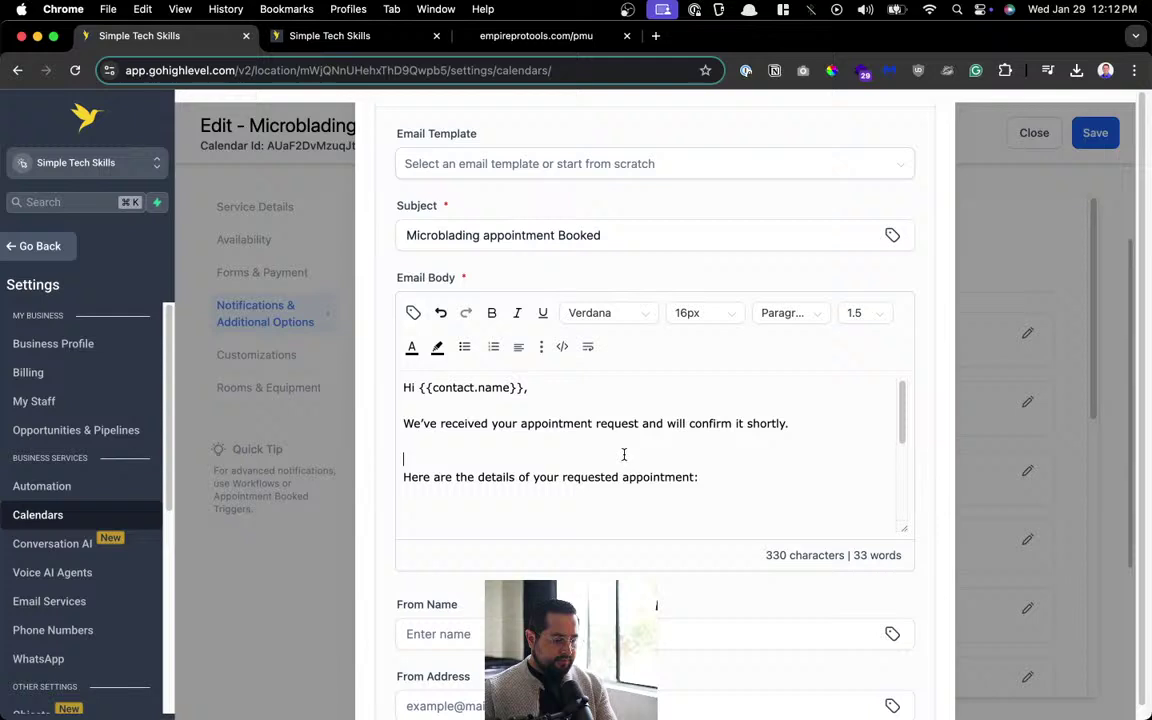
key("Delete")
left_click(599, 472)
key("Delete")
scroll(619, 460, "down", 2)
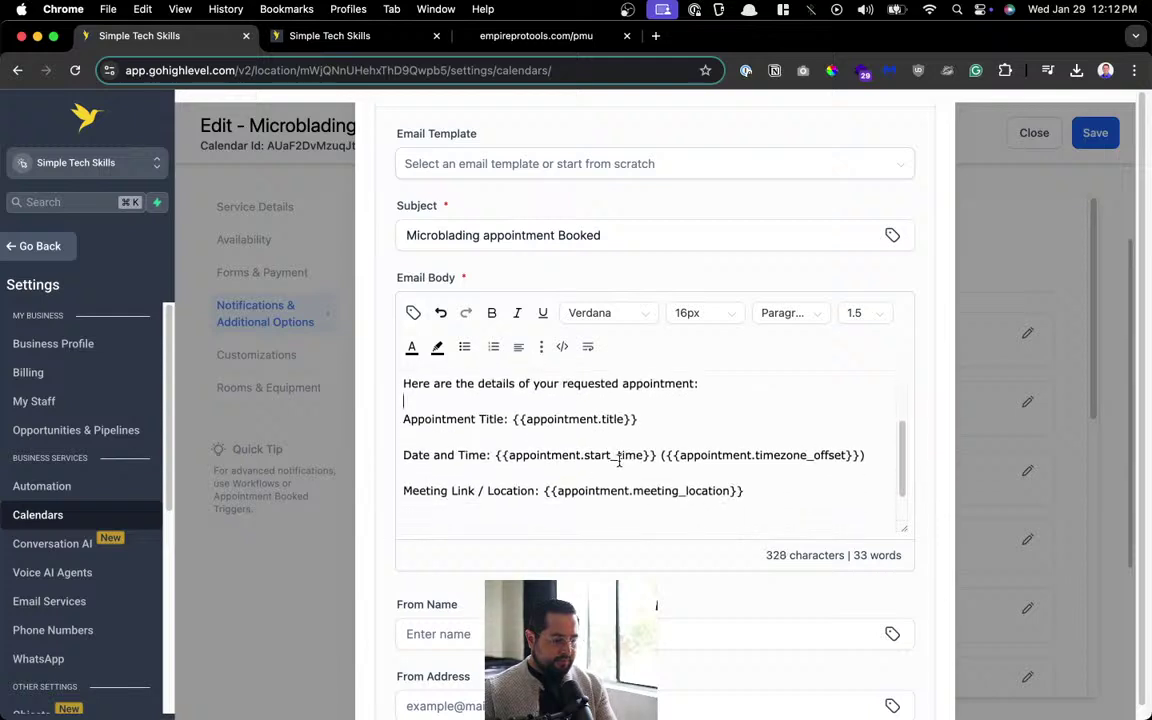
left_click_drag(662, 456, 874, 455)
key("BackSpace")
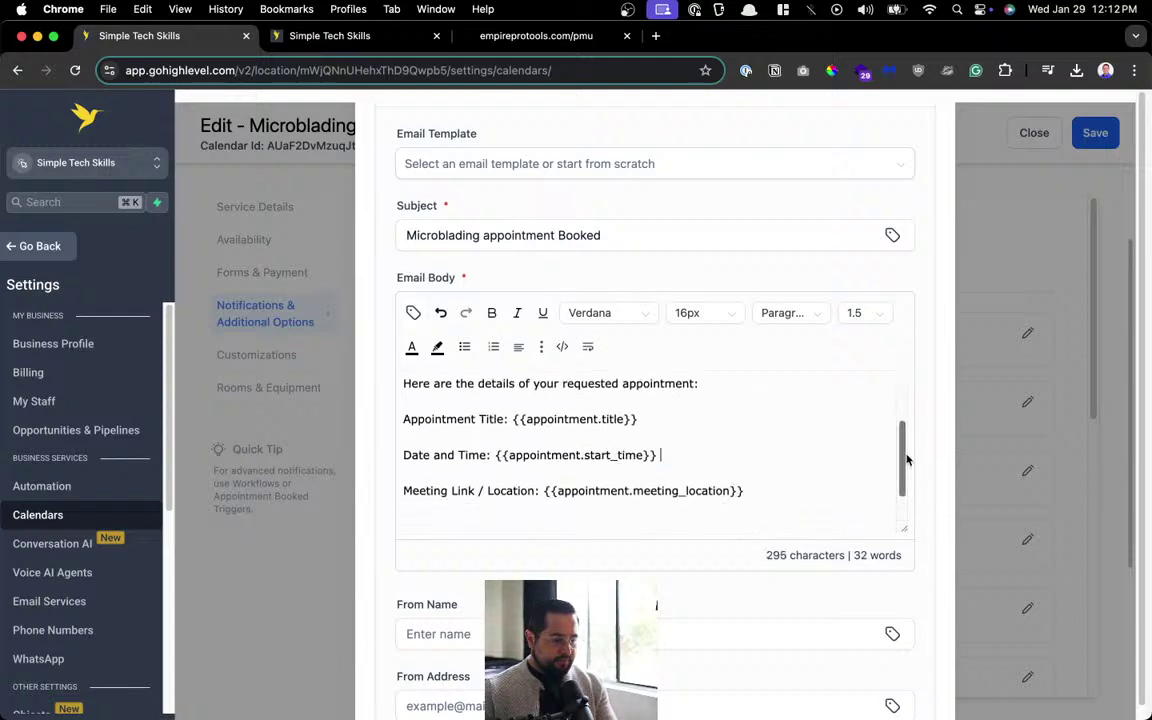
Replace the meeting-link line with 'Location: 123' and look up the salon's address on its website.
left_click(762, 492)
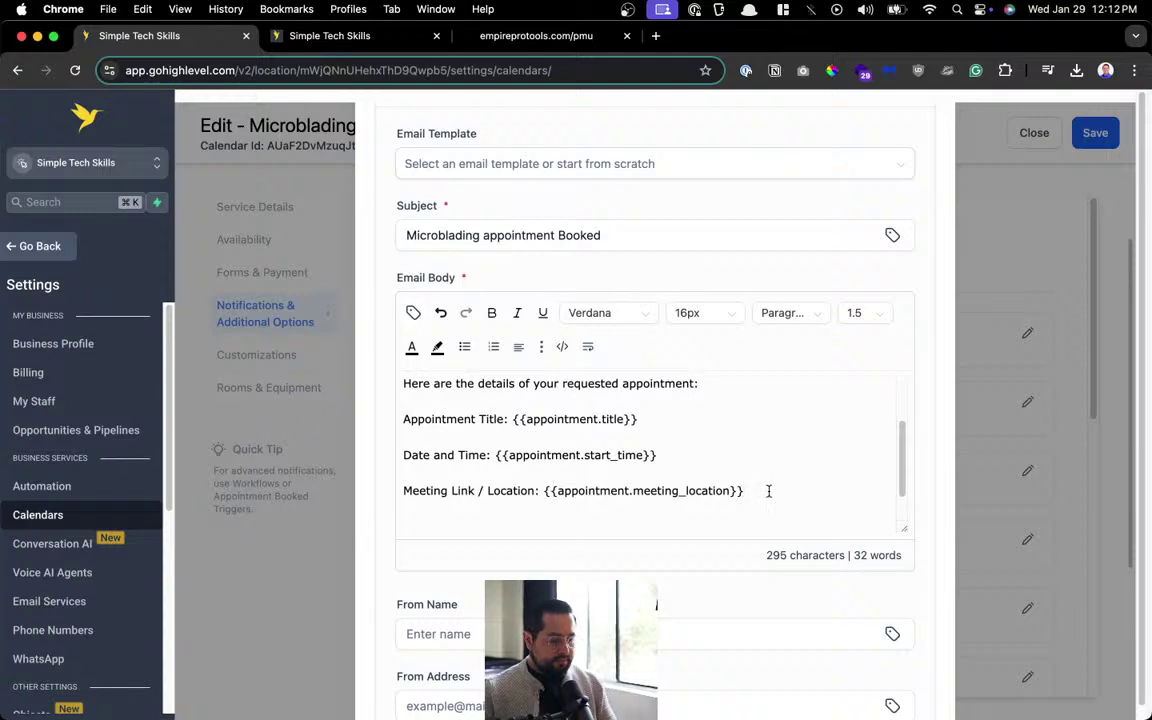
left_click_drag(768, 491, 353, 495)
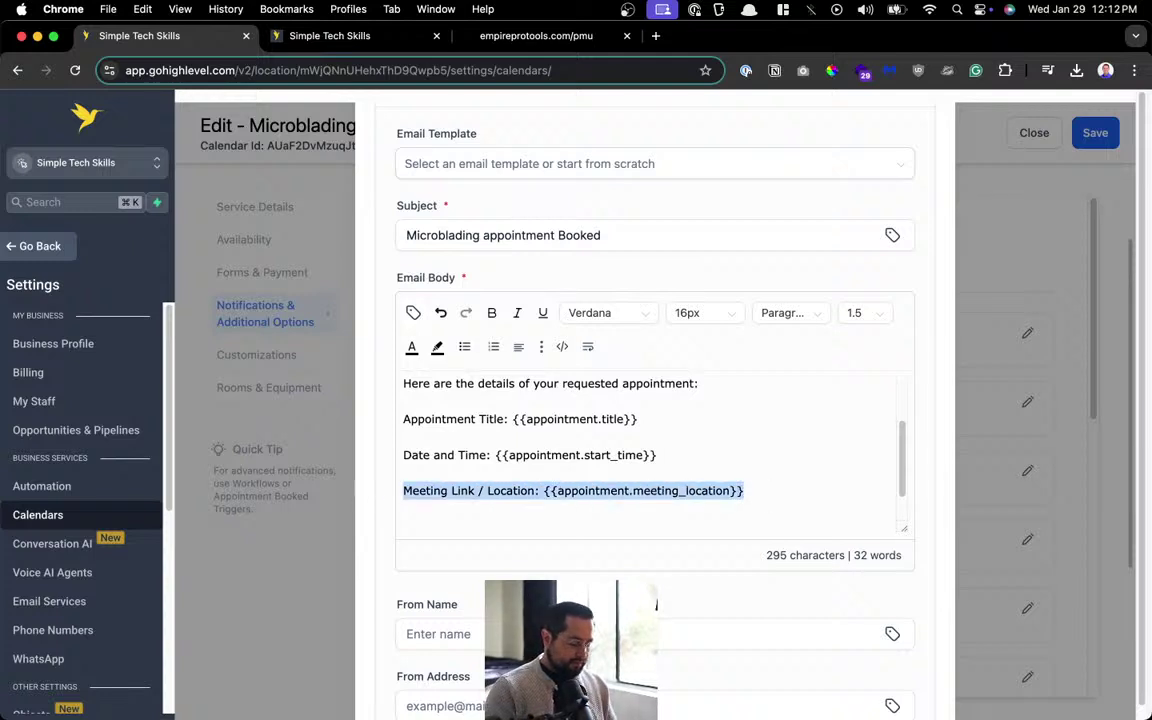
type("location")
key("BackSpace")
key("BackSpace")
key("BackSpace")
key("BackSpace")
key("BackSpace")
key("BackSpace")
key("BackSpace")
key("BackSpace")
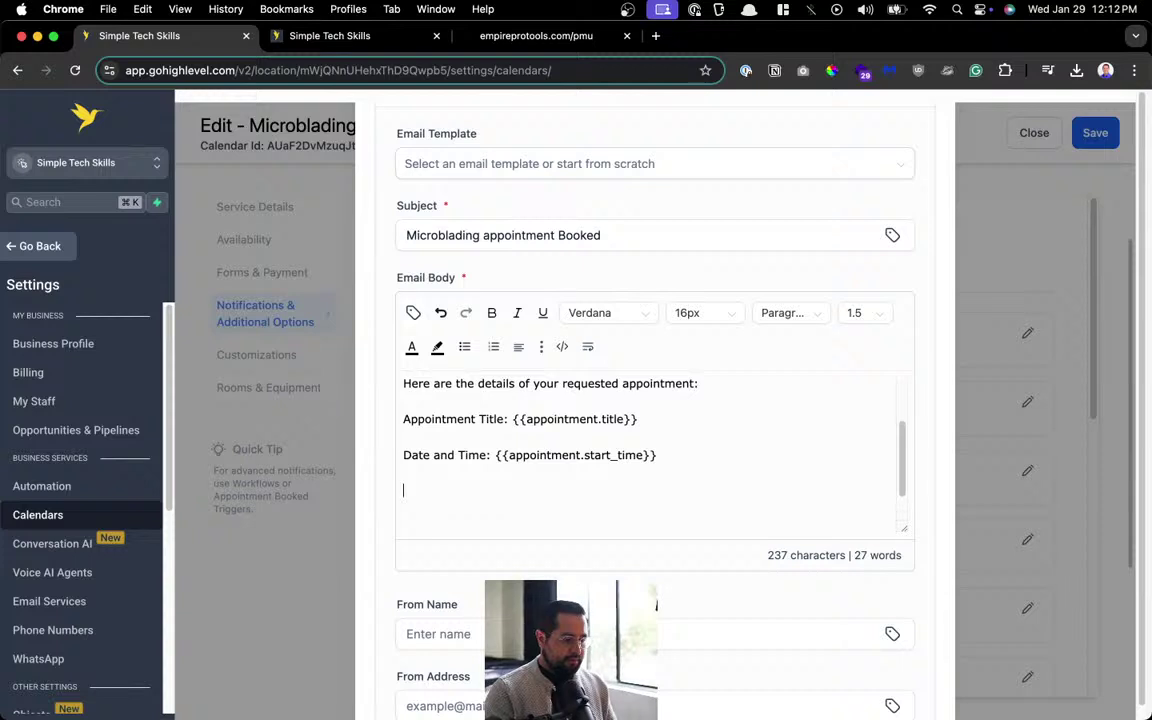
type("Location")
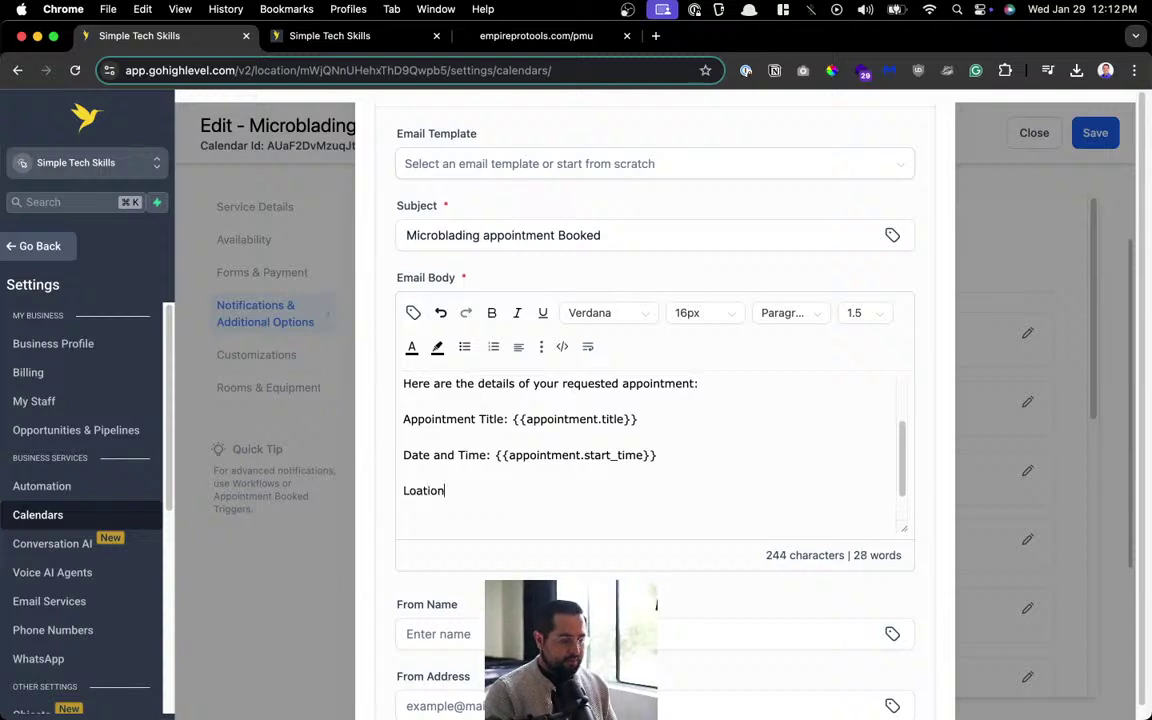
key("BackSpace")
key("BackSpace")
key("BackSpace")
key("BackSpace")
key("BackSpace")
key("BackSpace")
type("cation: ")
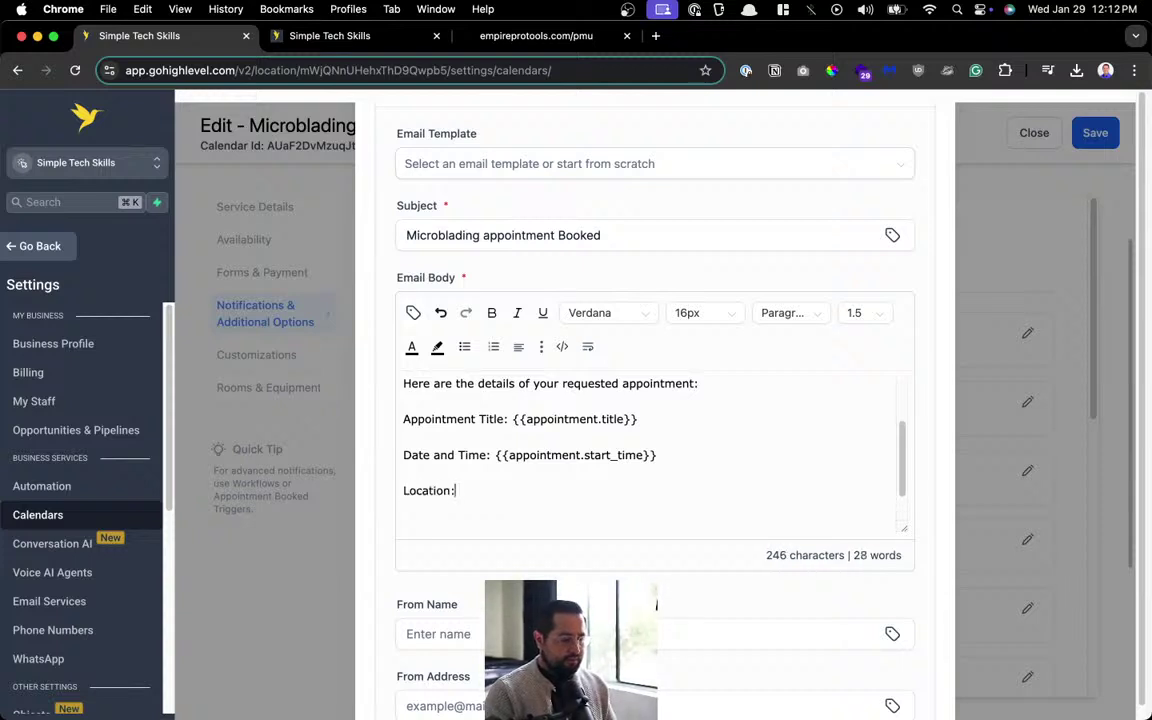
type("123")
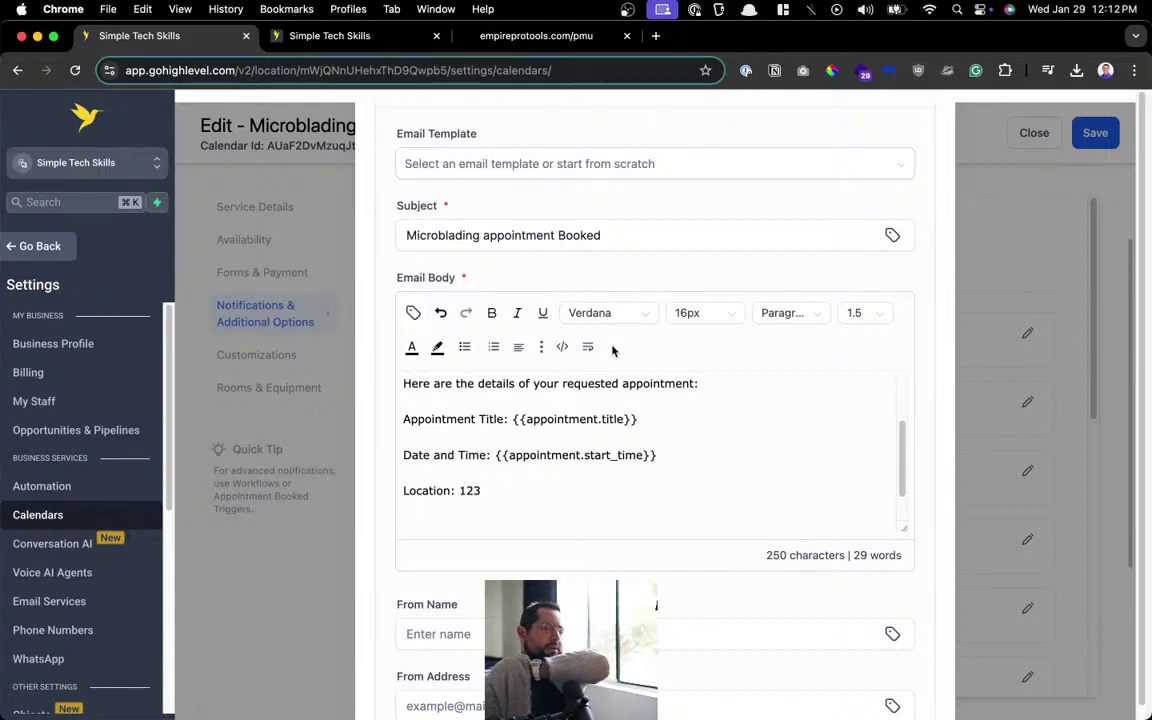
left_click(589, 37)
Replace the 123 placeholder with the salon's street address, pasted as plain text.
scroll(543, 360, "down", 15)
scroll(515, 468, "up", 5)
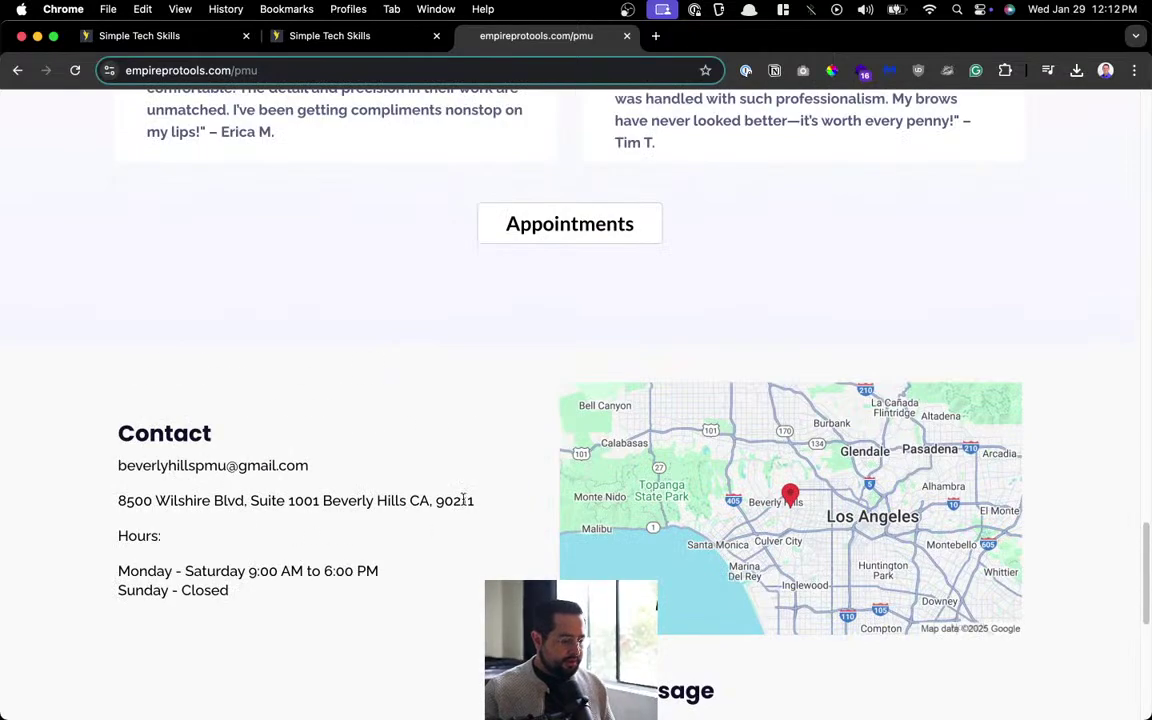
left_click_drag(476, 501, 105, 501)
key("super+c")
left_click(320, 35)
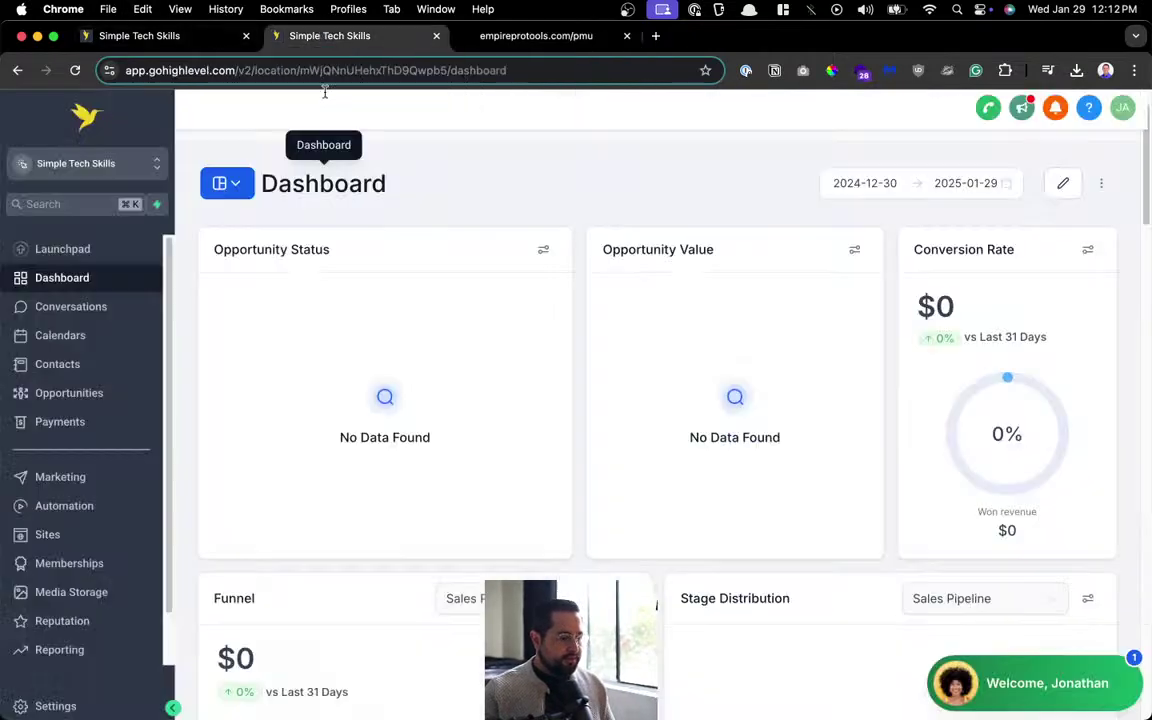
left_click(160, 35)
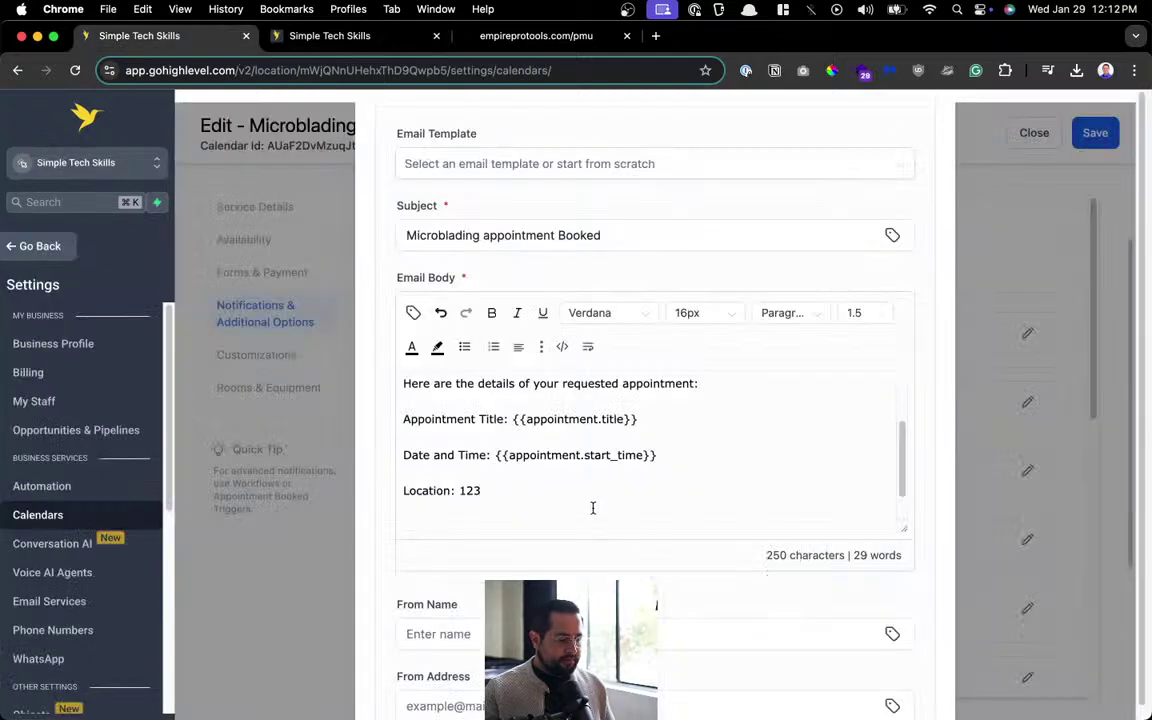
key("BackSpace")
key("BackSpace")
key("BackSpace")
key("super+v")
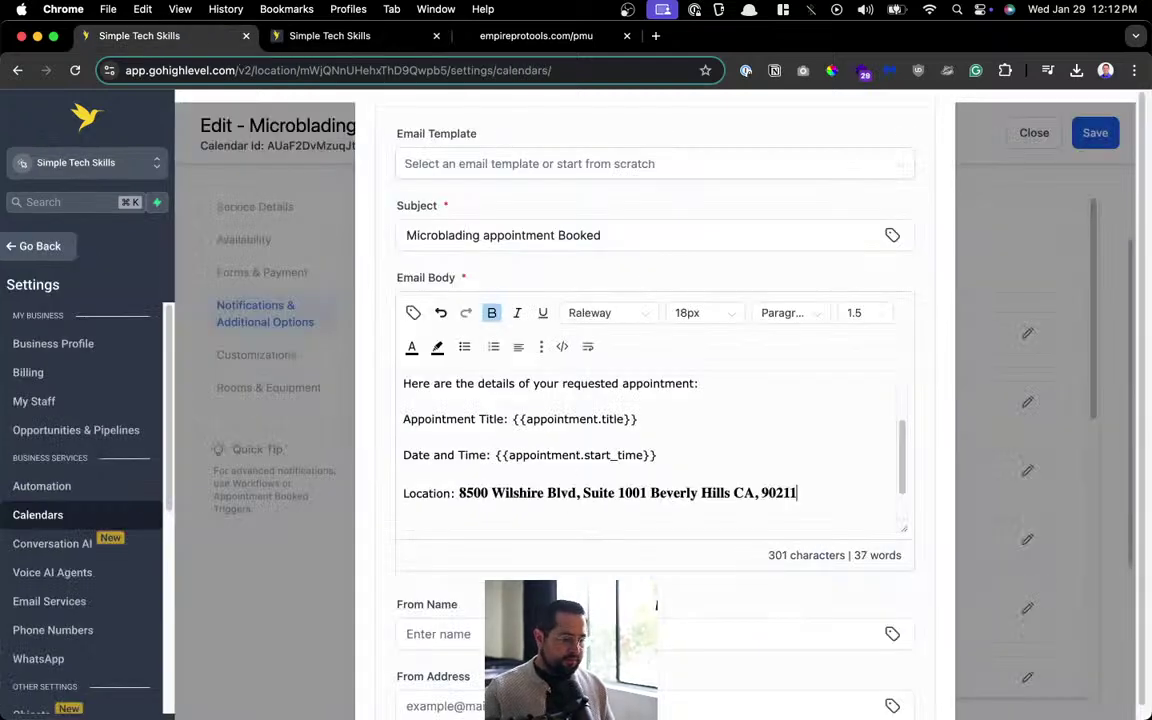
key("super+z")
key("super+shift+v")
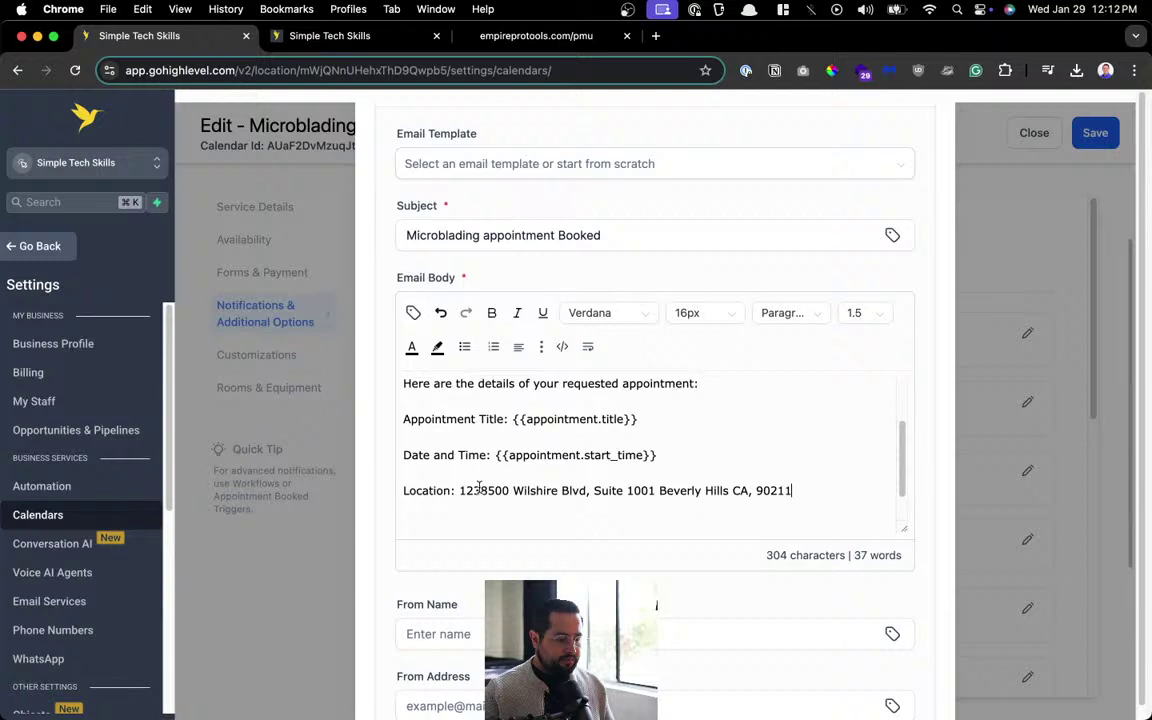
left_click_drag(459, 490, 820, 560)
key("super+shift+v")
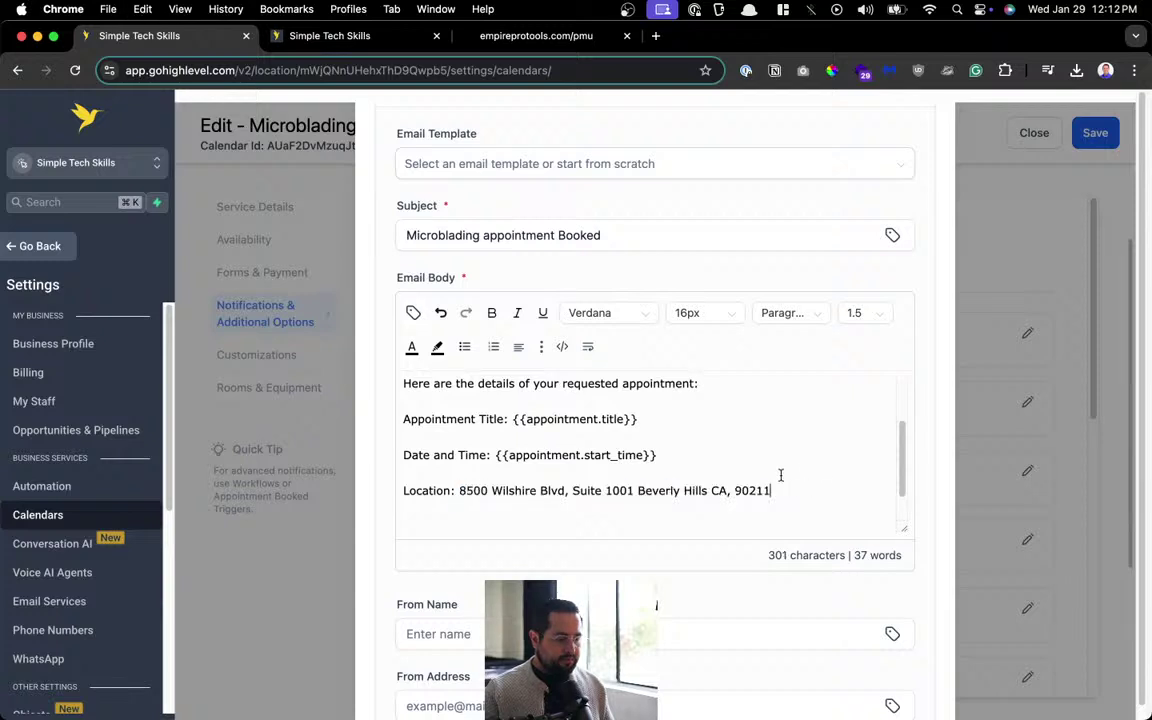
End the email with 'Thank you,' and 'Beverly Hills PMU' on separate lines, then review the body.
scroll(653, 462, "down", 2)
key("Return")
key("Return")
type("Thank you,")
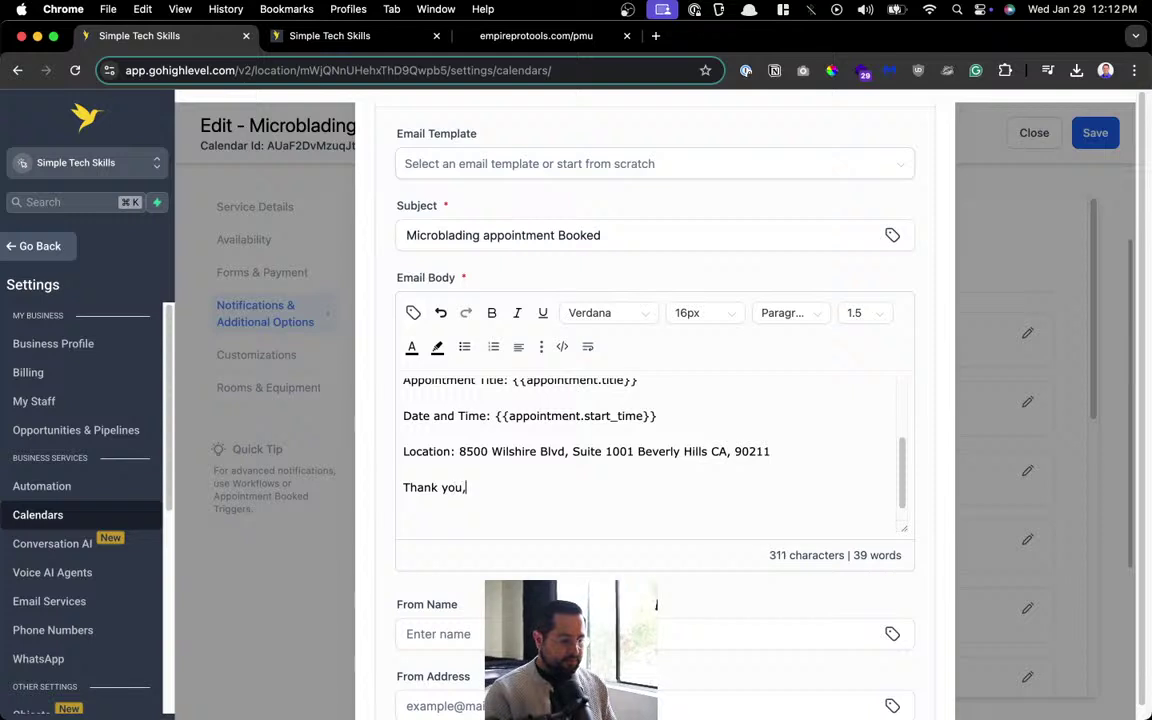
key("Return")
type("Benvery")
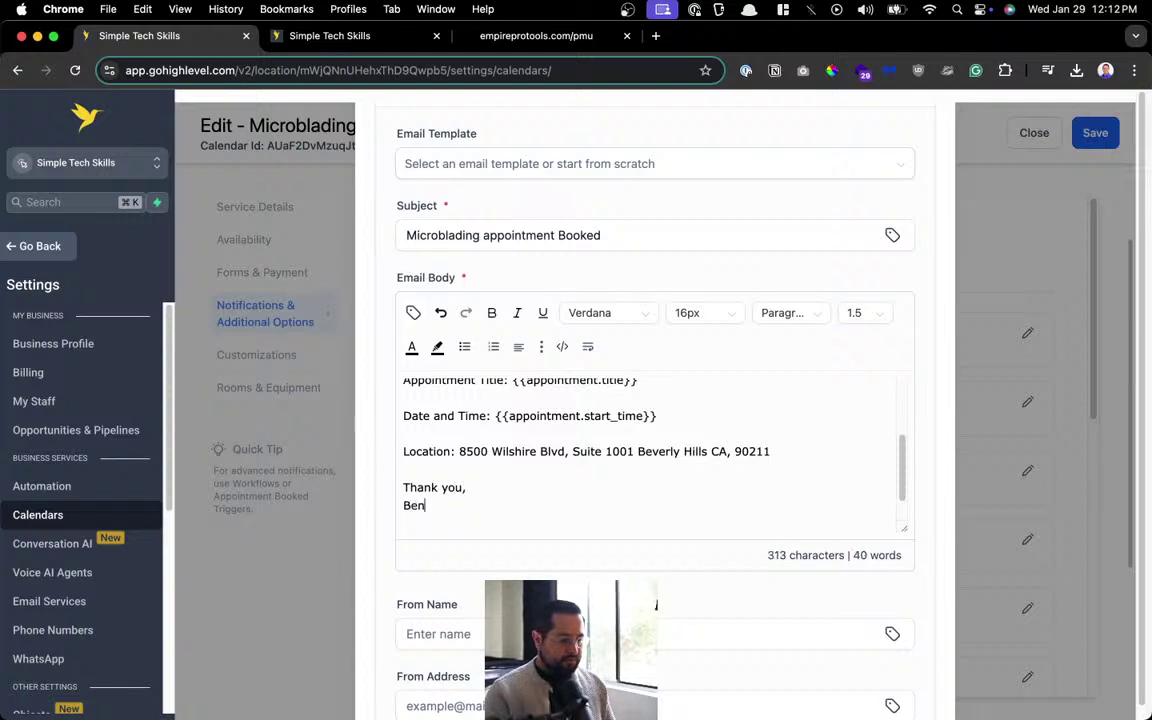
key("BackSpace")
key("BackSpace")
key("BackSpace")
type("verly")
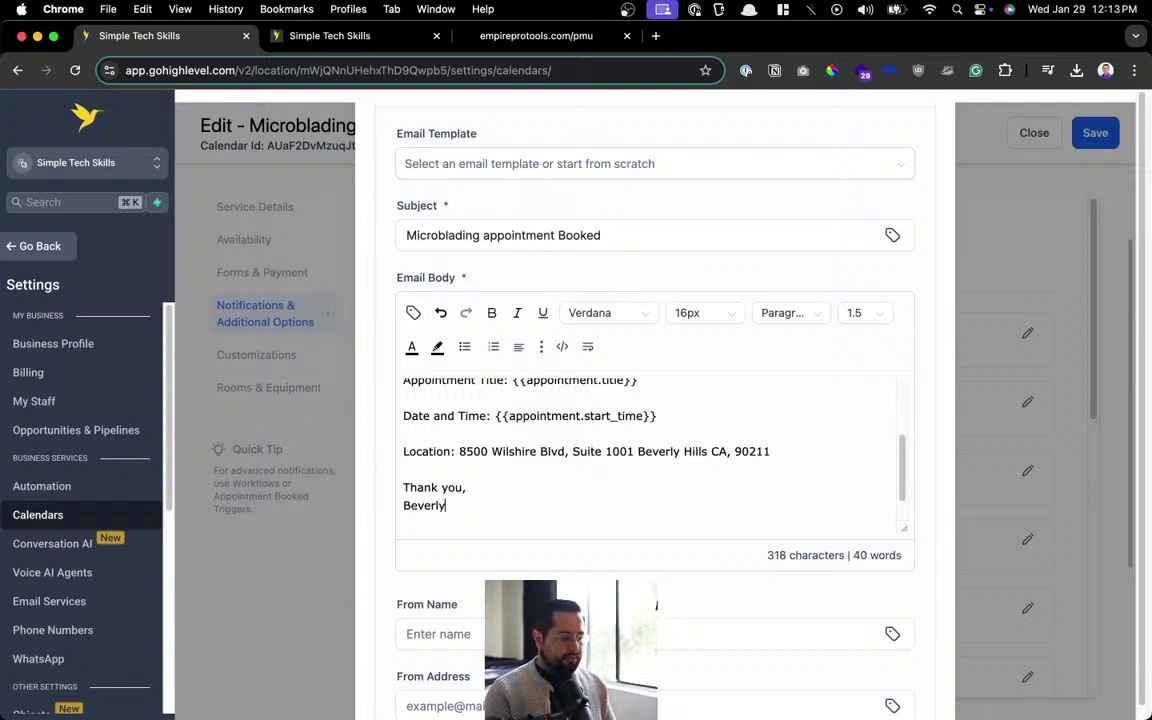
type(" Hills PMU")
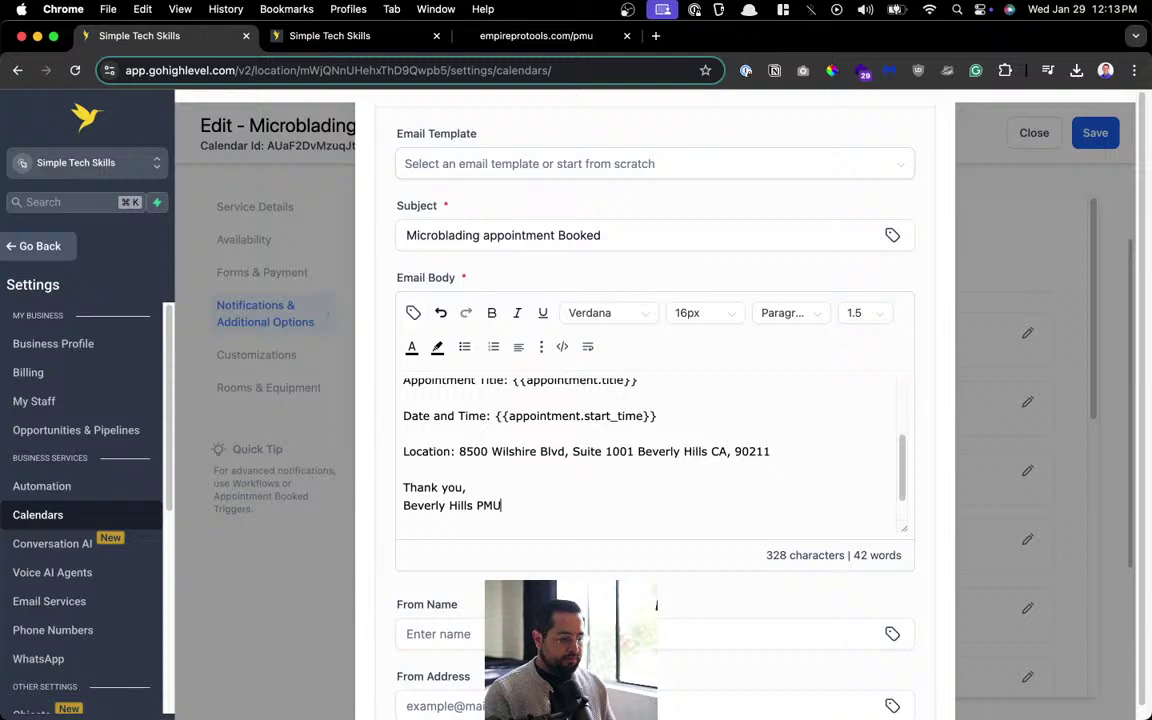
scroll(600, 480, "down", 1)
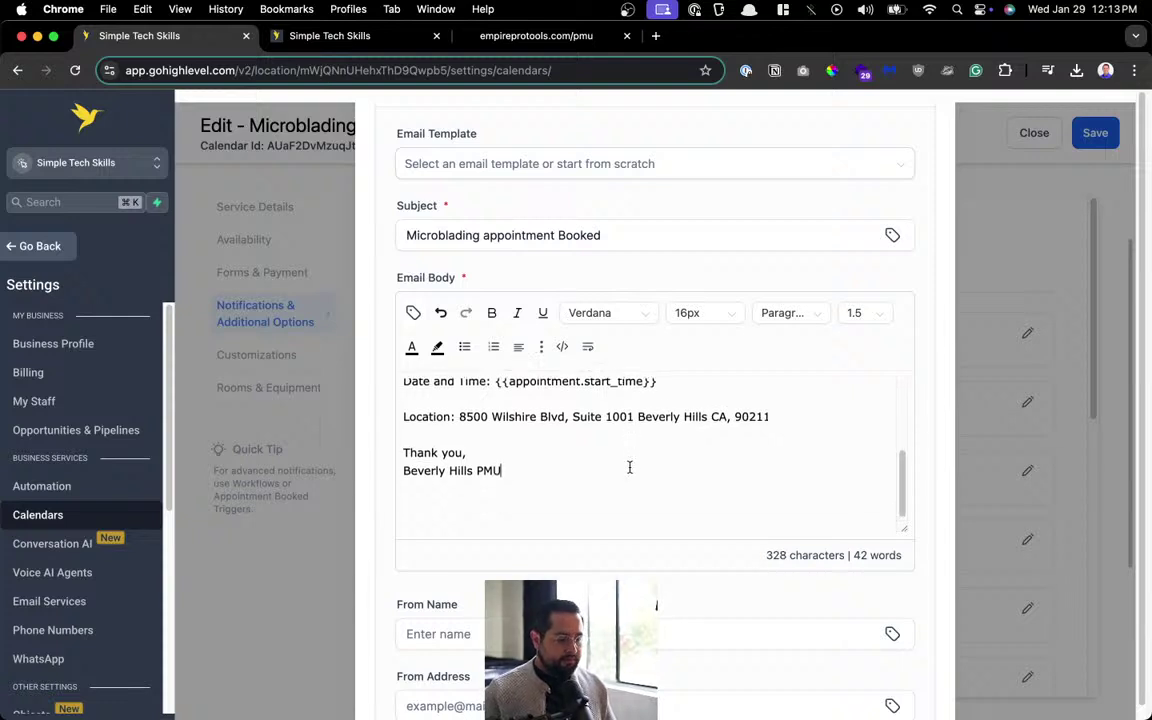
scroll(604, 488, "up", 1)
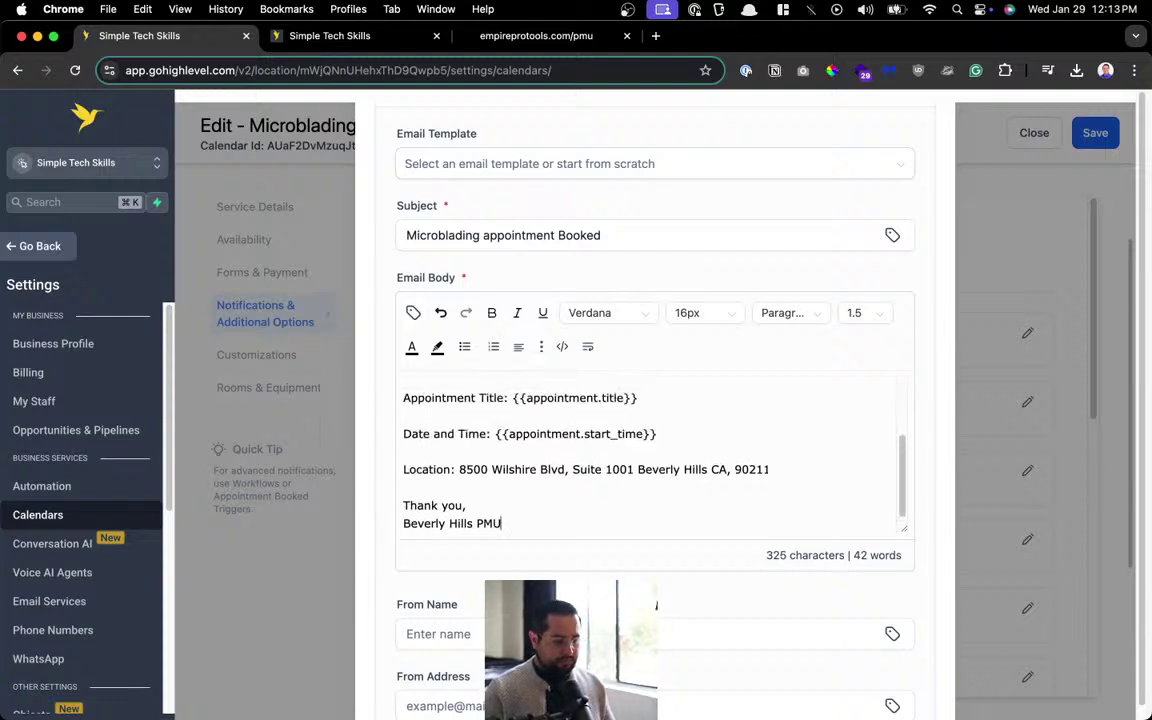
scroll(689, 457, "up", 3)
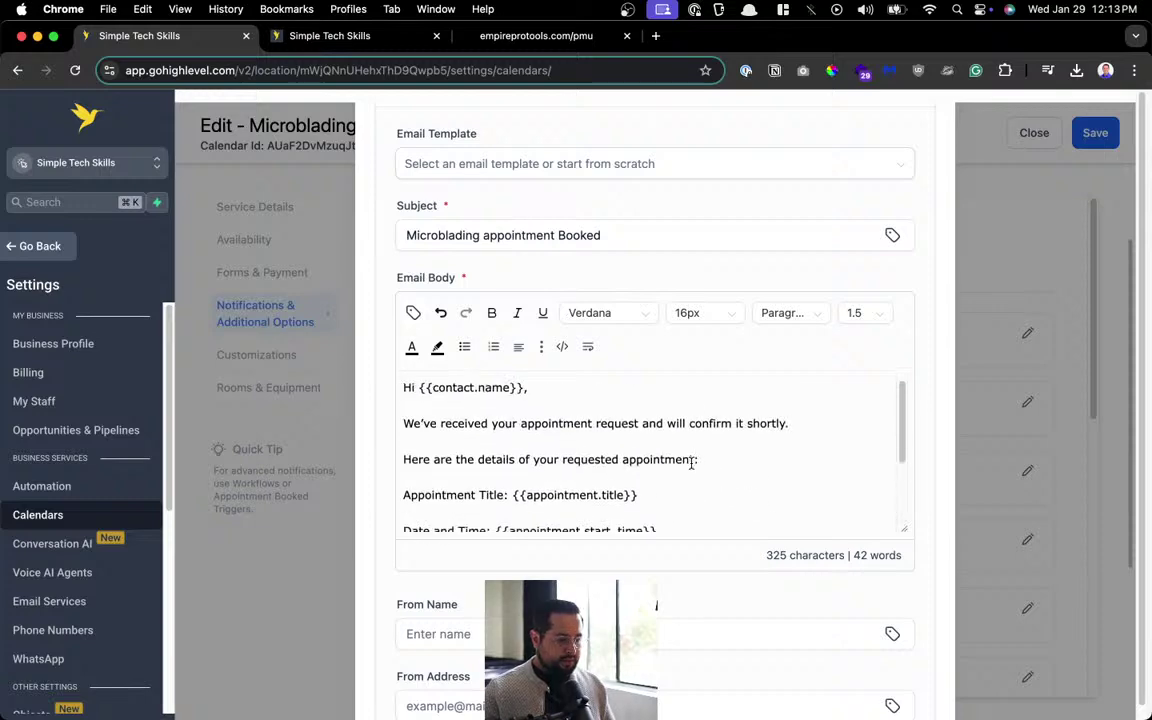
scroll(693, 380, "down", 3)
scroll(615, 574, "down", 4)
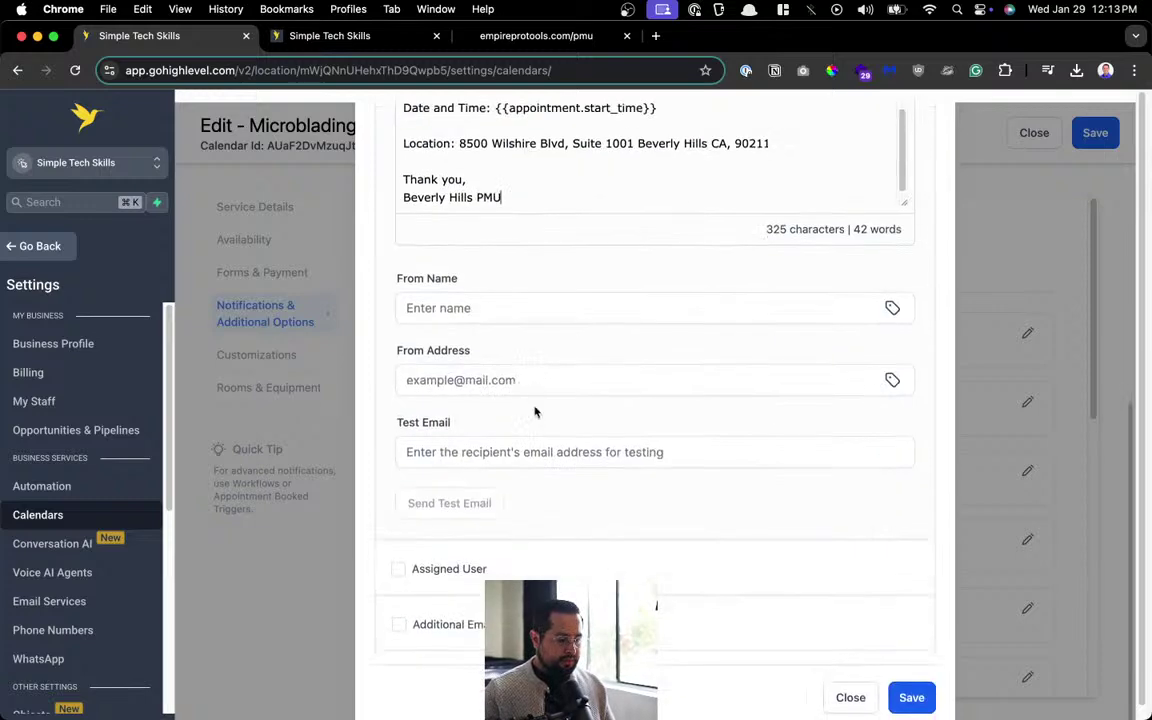
Fill in the email's From Name with the sender's full name and paste the sender's e-mail address.
left_click(527, 309)
type("Jonathan")
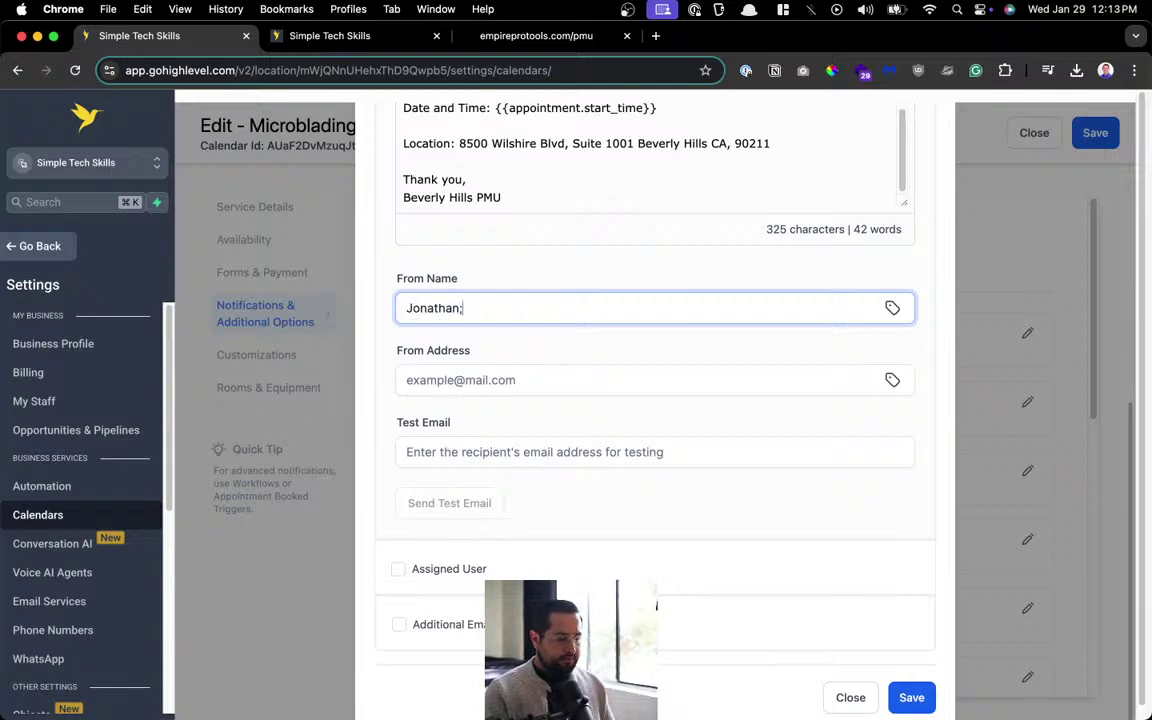
key("Down")
key("Return")
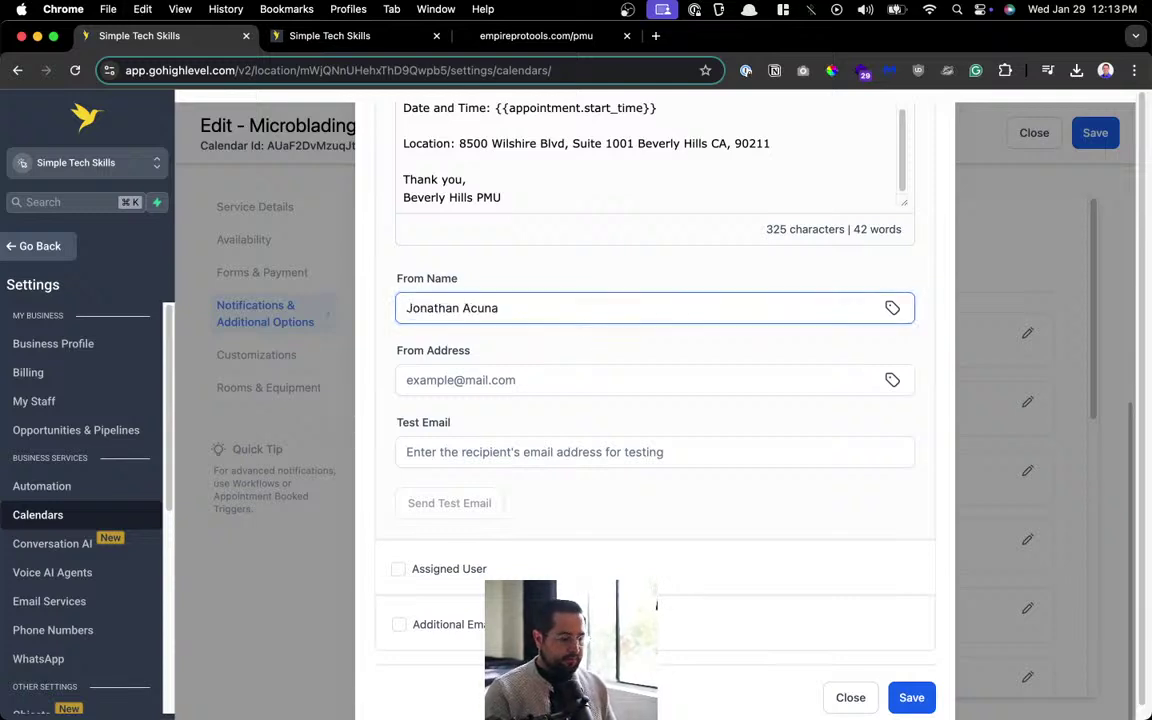
left_click(460, 380)
key("super+v")
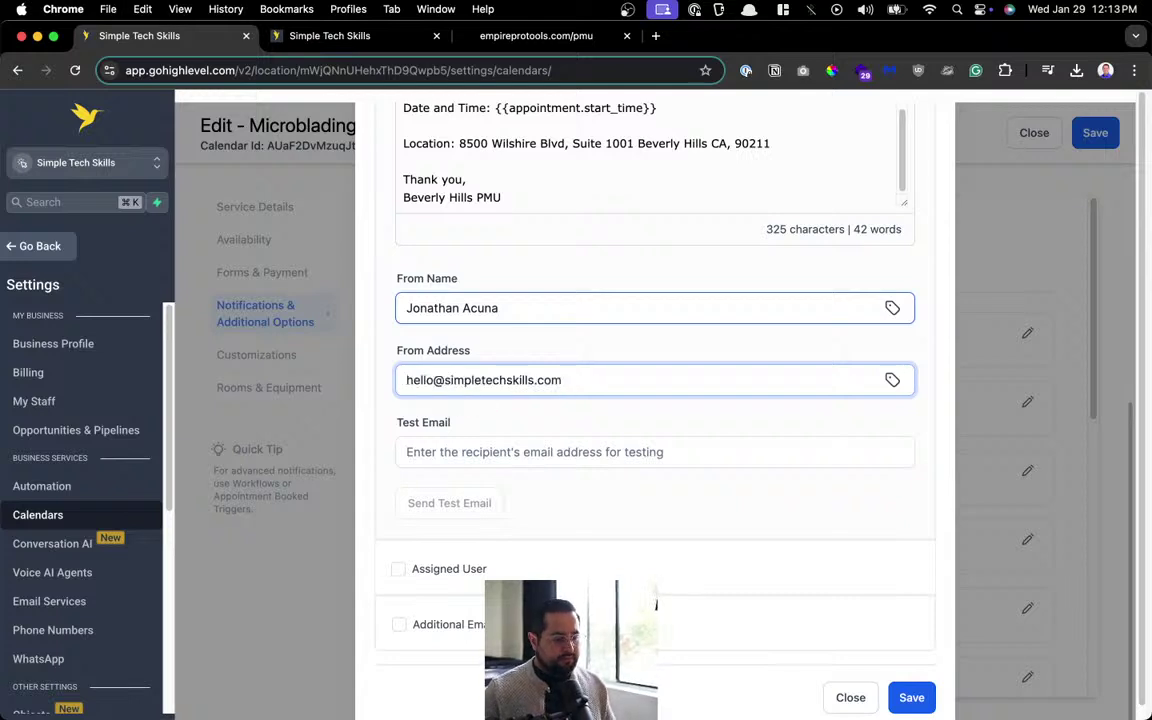
Save the notification, close its editor, and save the calendar.
scroll(800, 600, "down", 1)
left_click(905, 684)
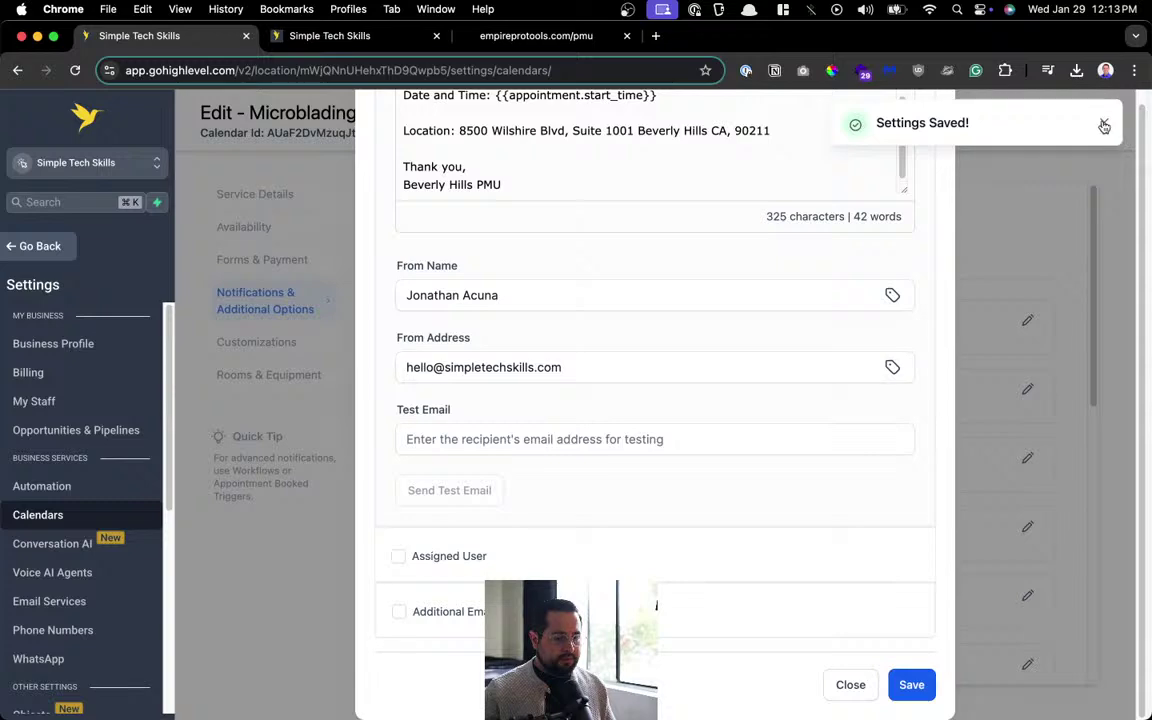
left_click(1104, 126)
scroll(830, 400, "up", 10)
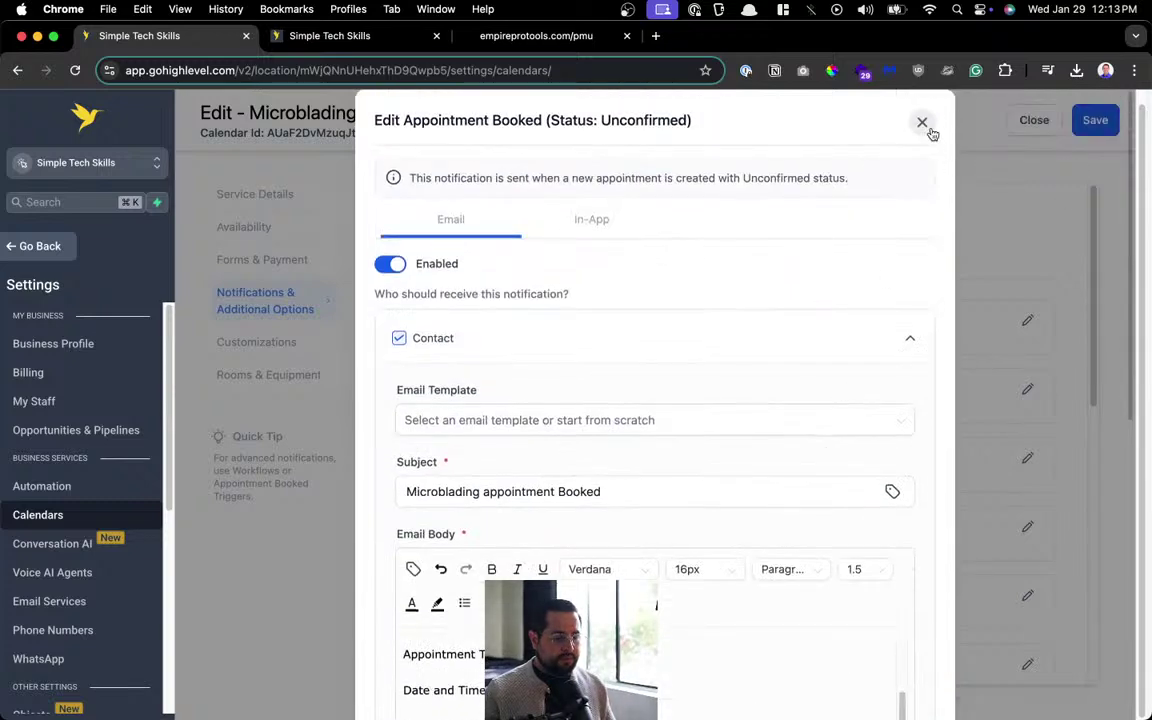
left_click(922, 122)
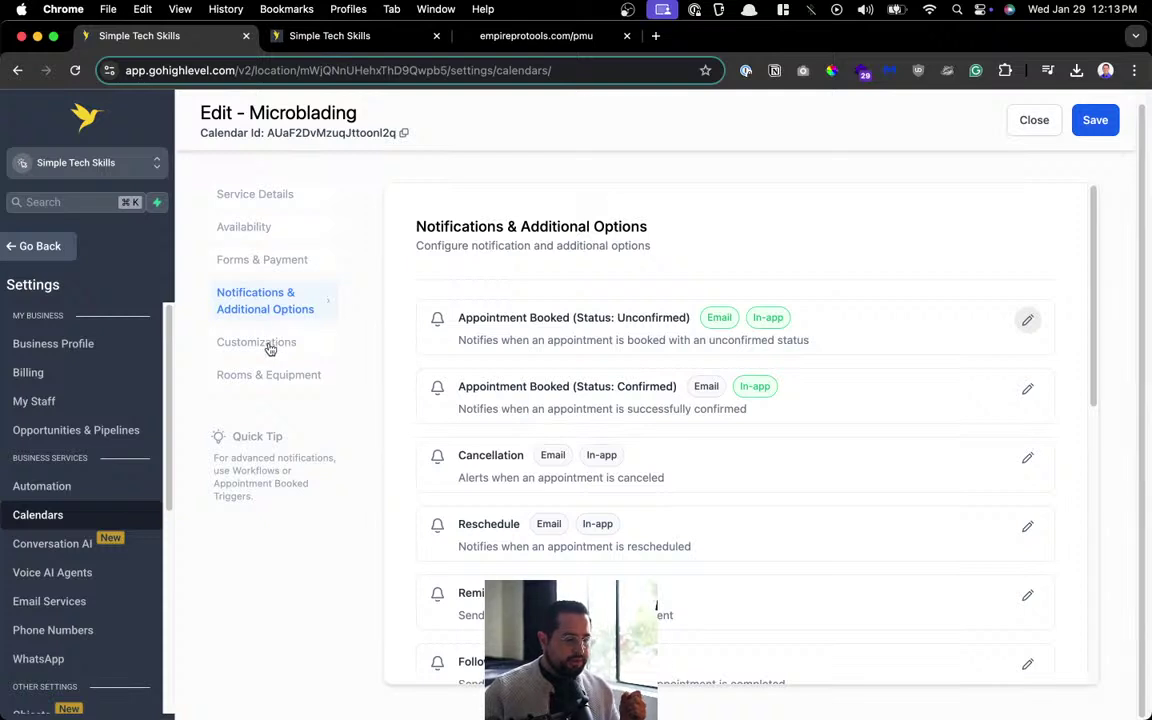
left_click(1095, 120)
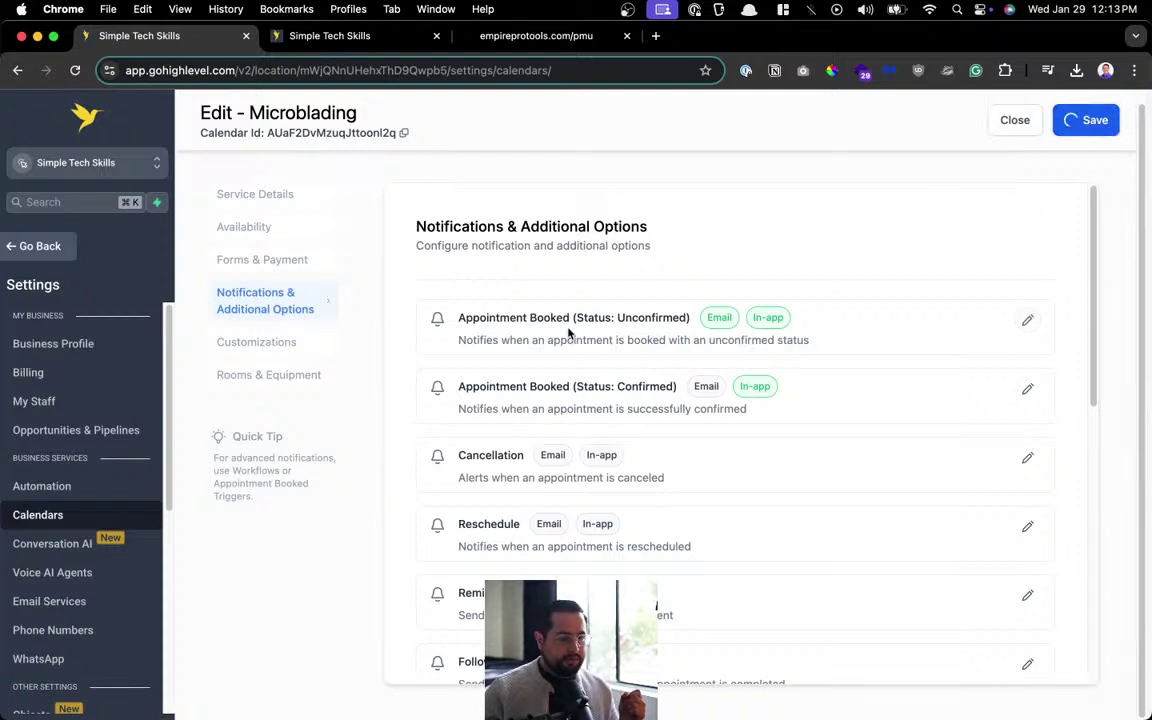
Preview the booking widget in a new tab from Customizations.
left_click(236, 343)
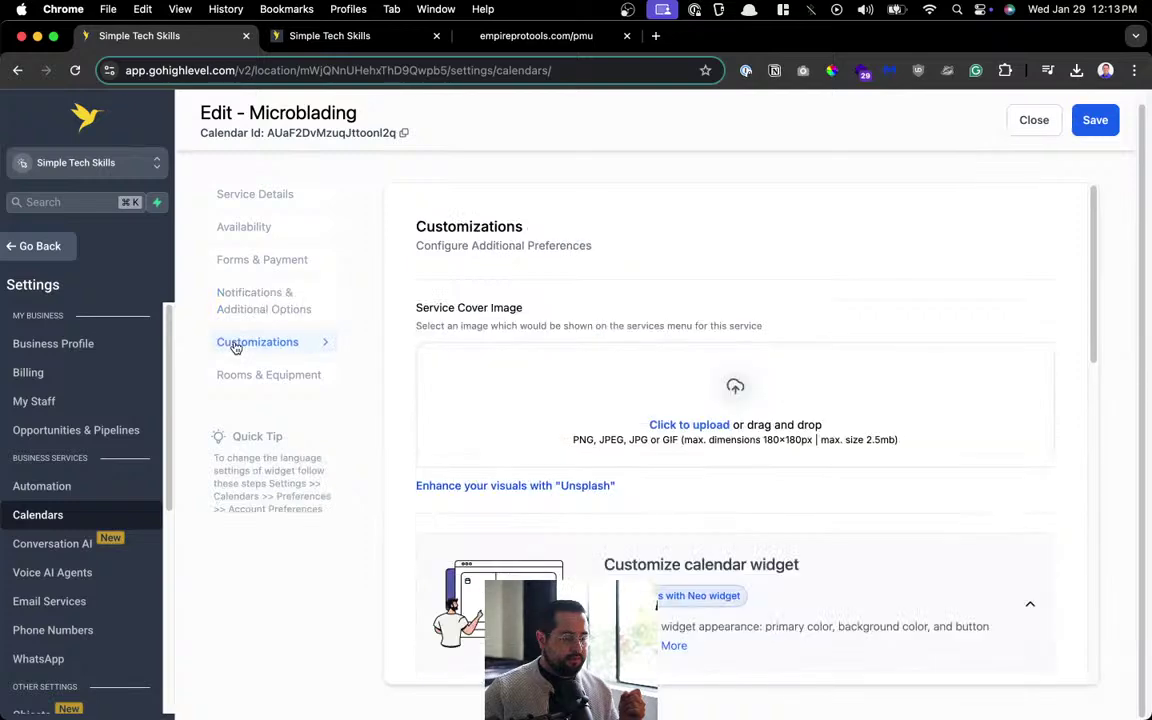
scroll(744, 360, "down", 10)
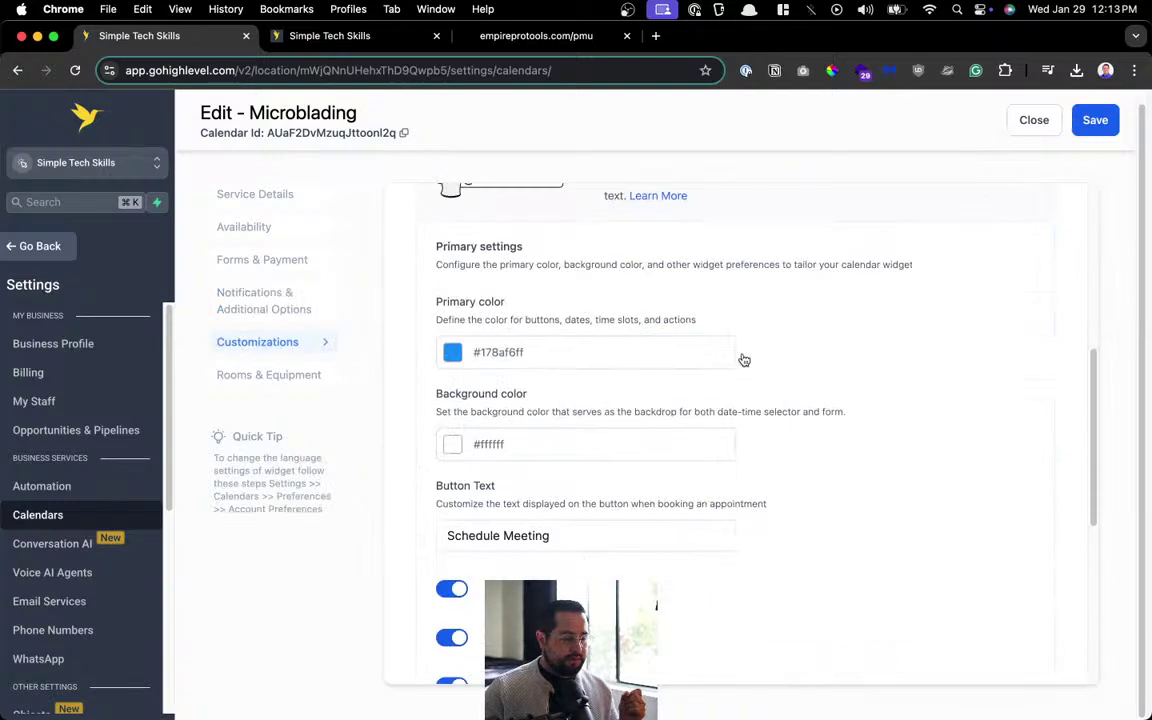
left_click(966, 482)
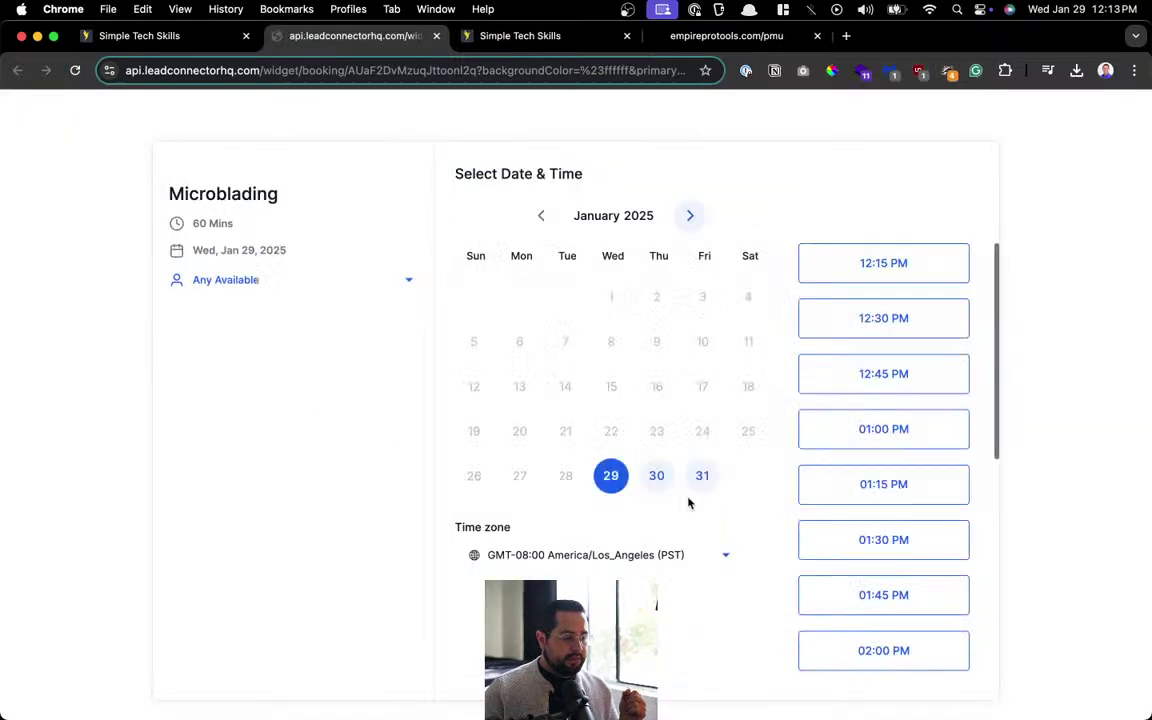
View February 2025's open slots in the widget, go back to January, then return to the settings tab.
left_click(690, 216)
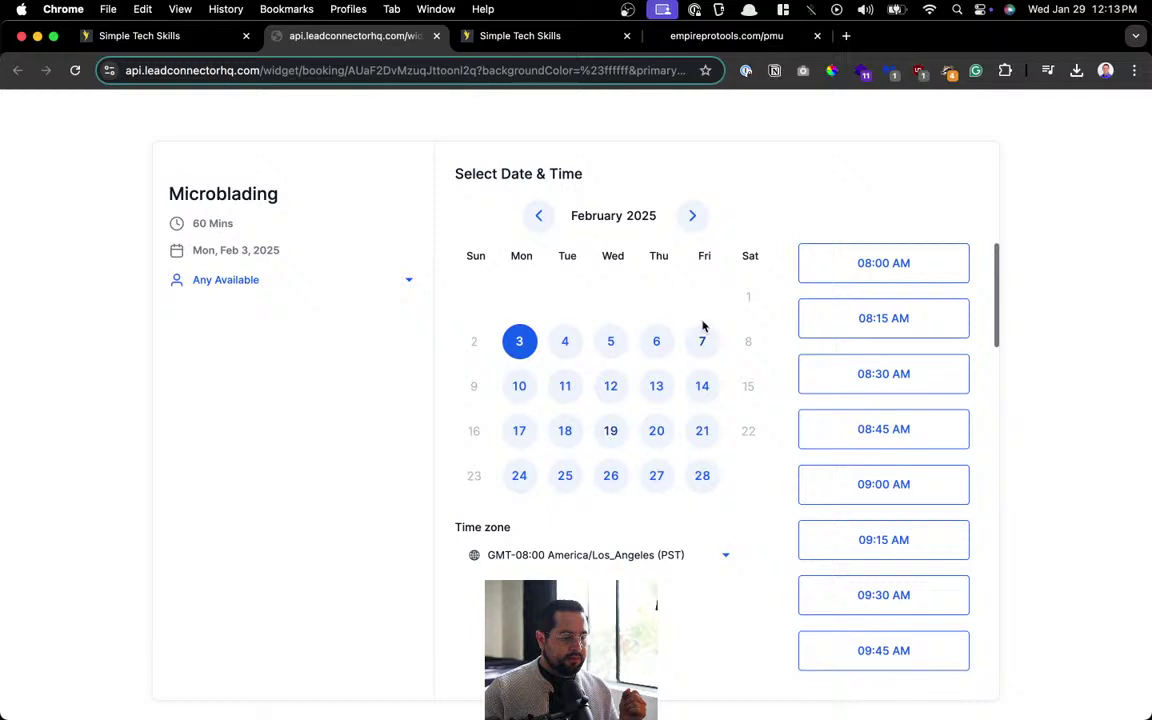
left_click(536, 218)
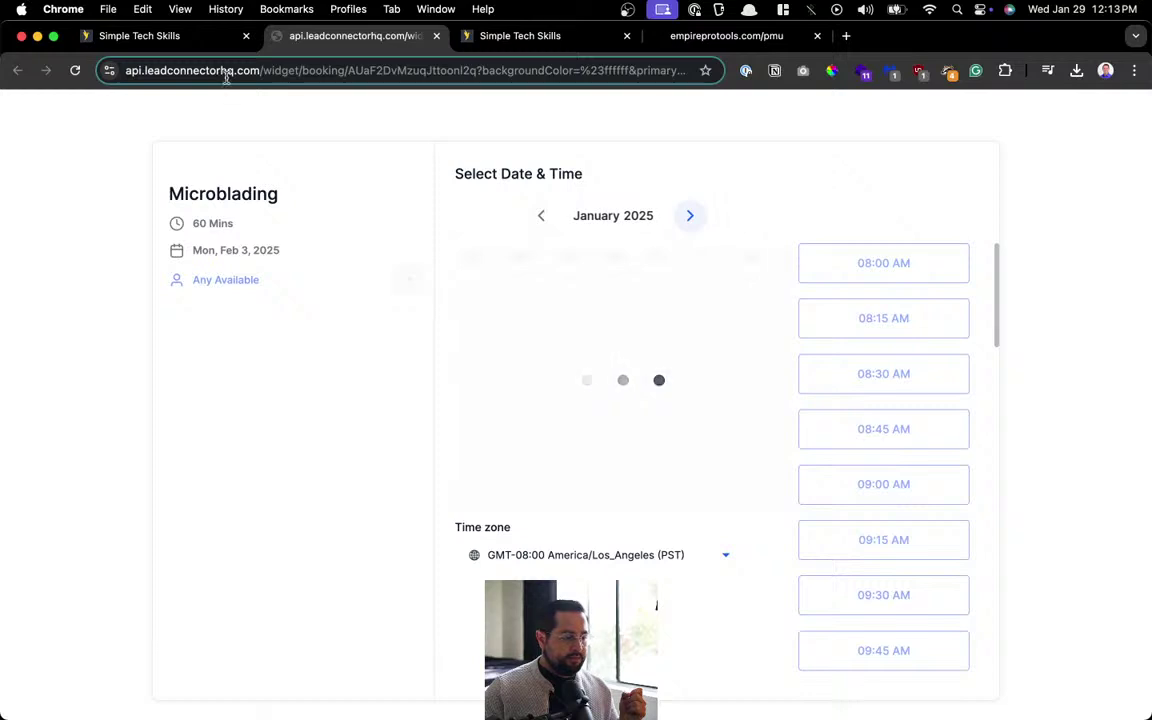
left_click(185, 44)
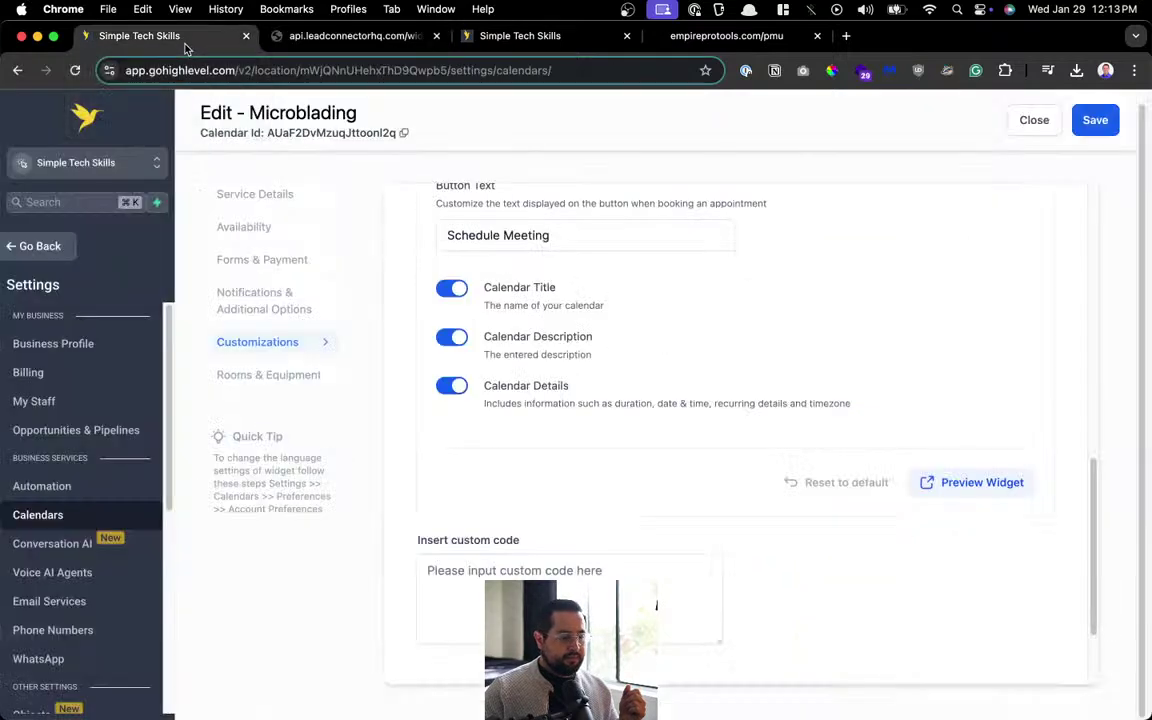
Save the widget customizations and show Rooms & Equipment, which lists no rooms.
left_click(1095, 120)
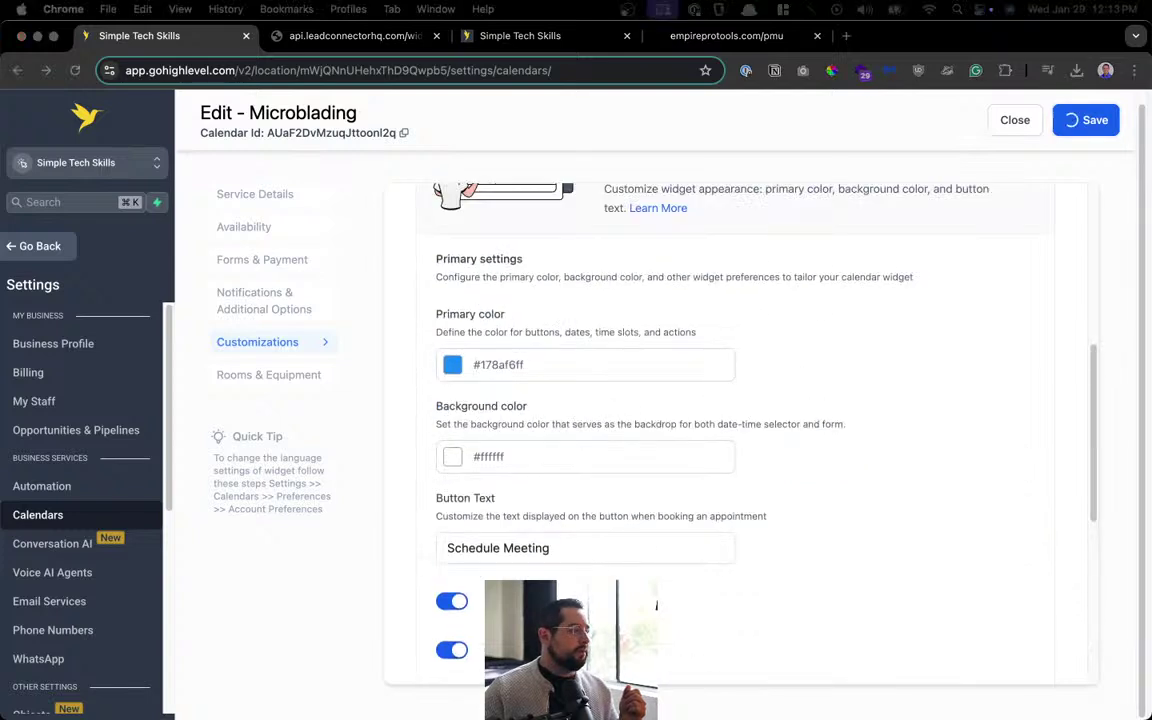
left_click(268, 374)
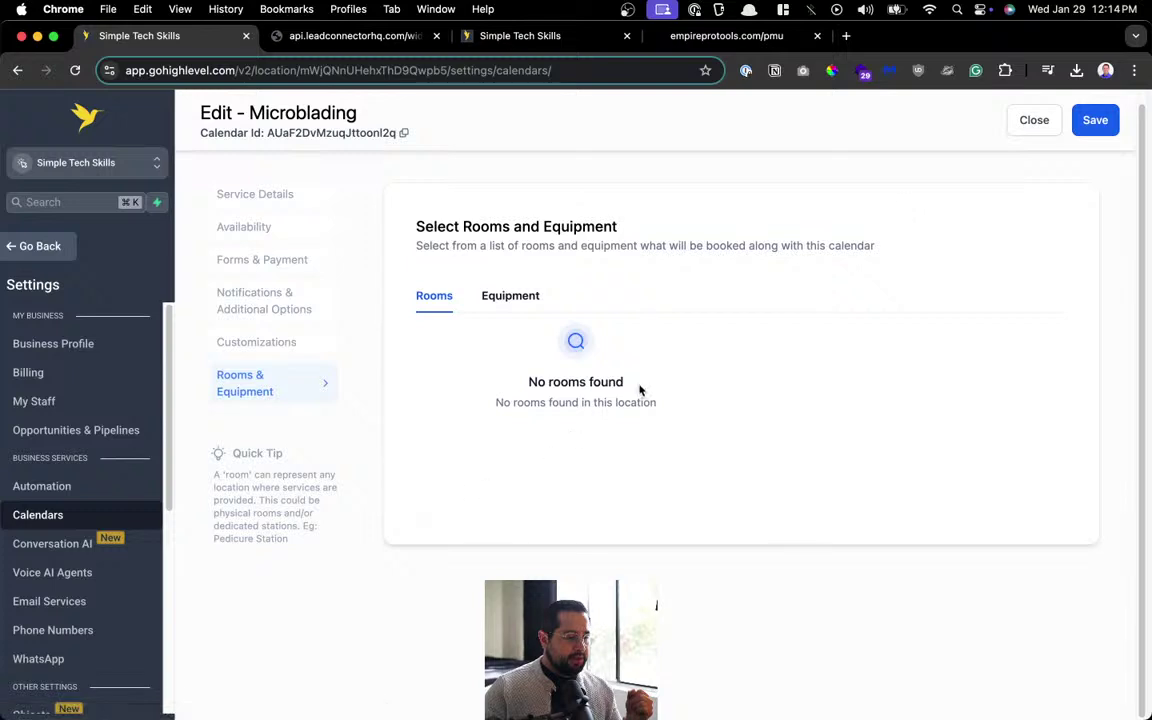
Save the Microblading calendar and close the editor back to the calendar list.
left_click(1095, 120)
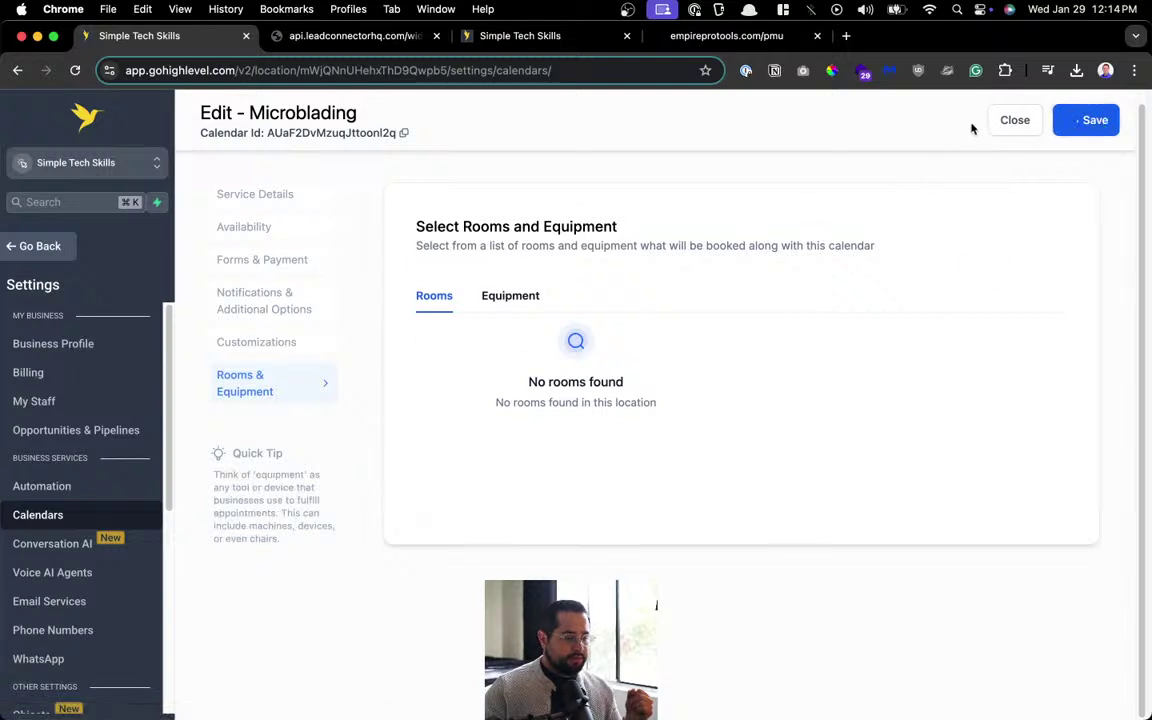
left_click(1002, 121)
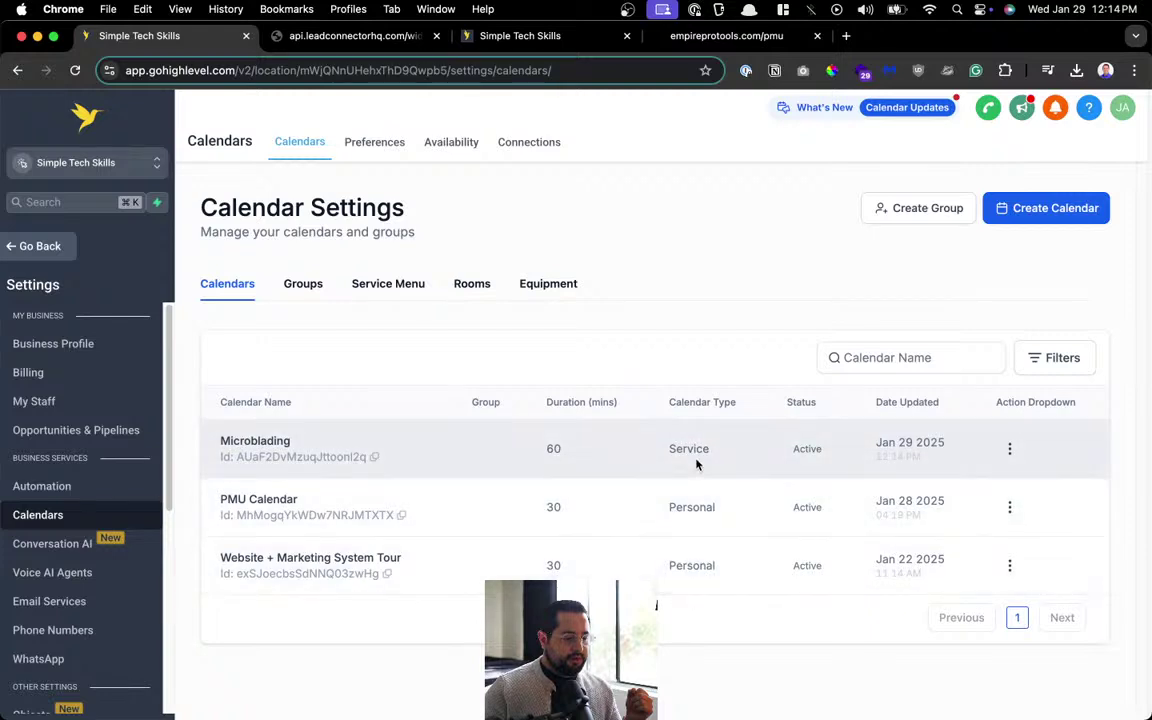
left_click(313, 284)
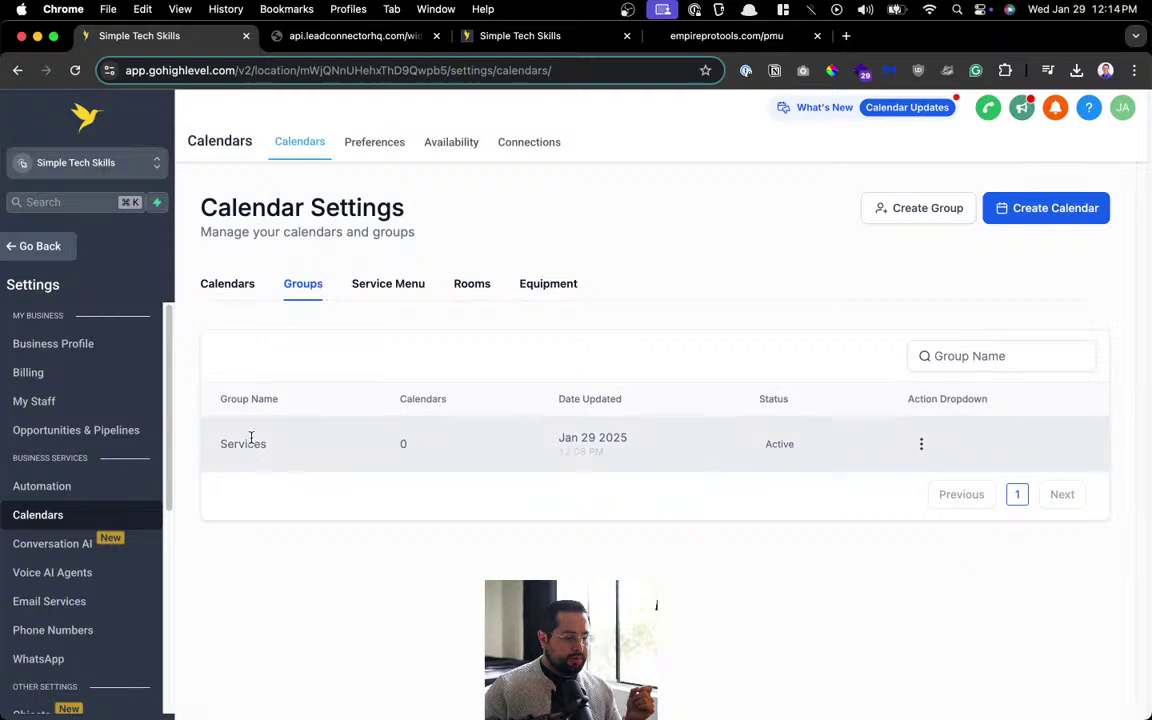
left_click(920, 444)
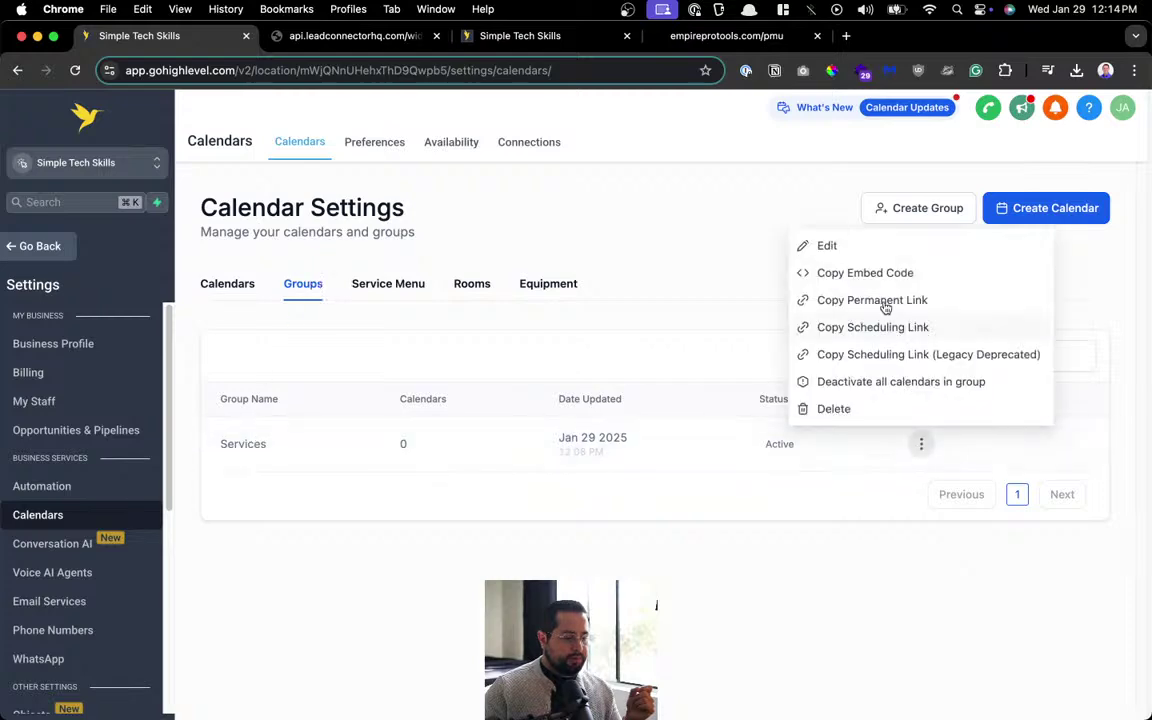
left_click(872, 247)
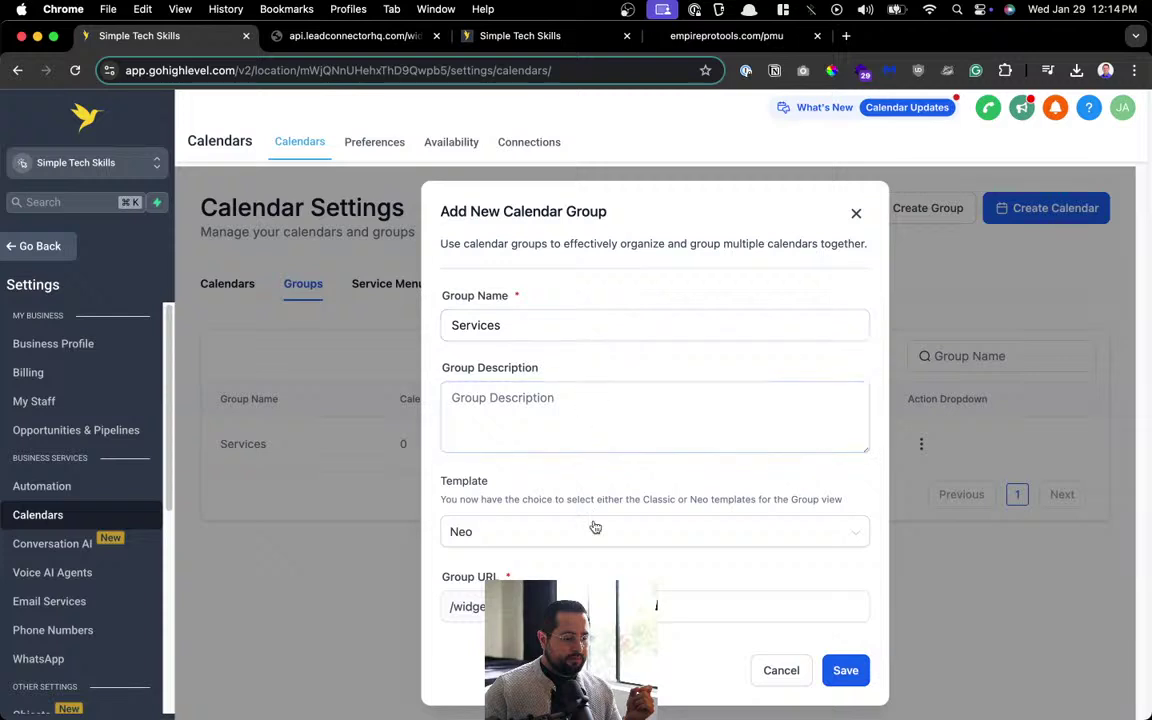
left_click(580, 606)
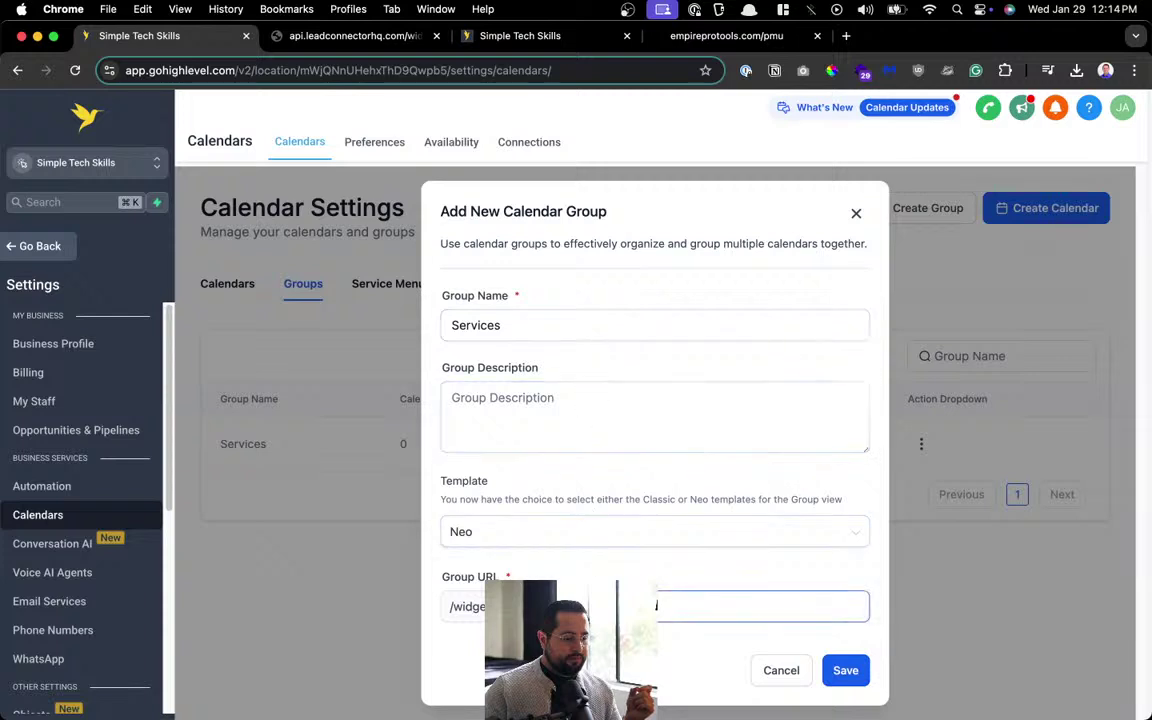
left_click(781, 670)
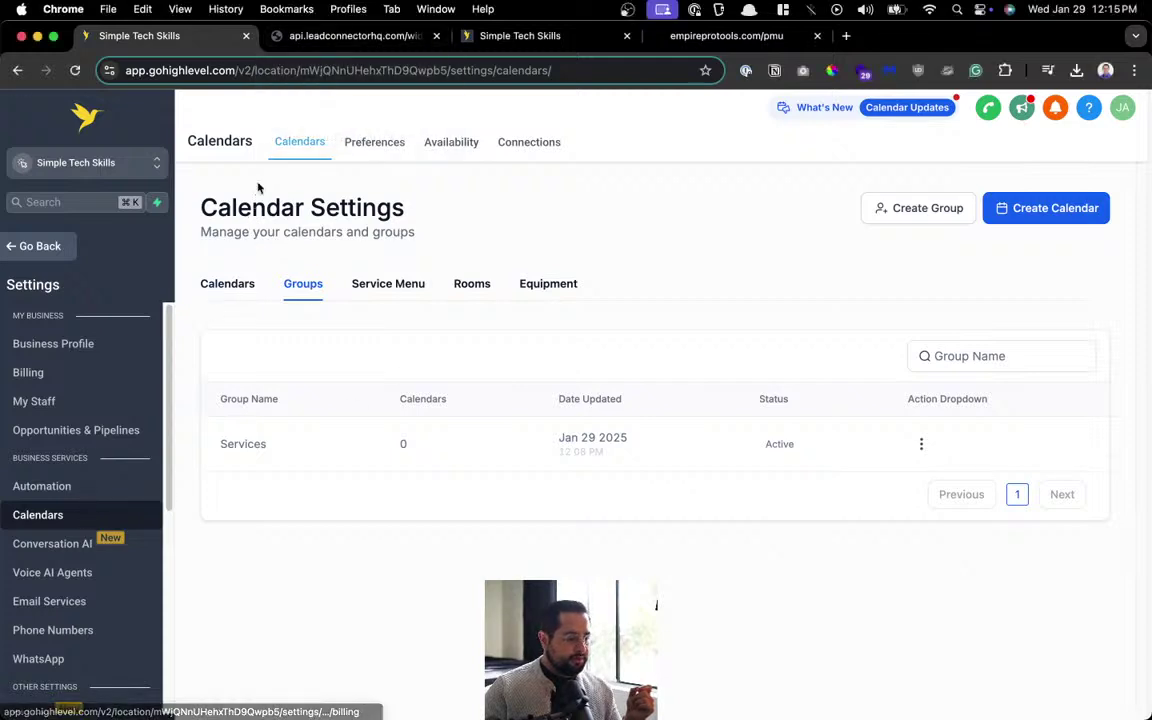
left_click(233, 295)
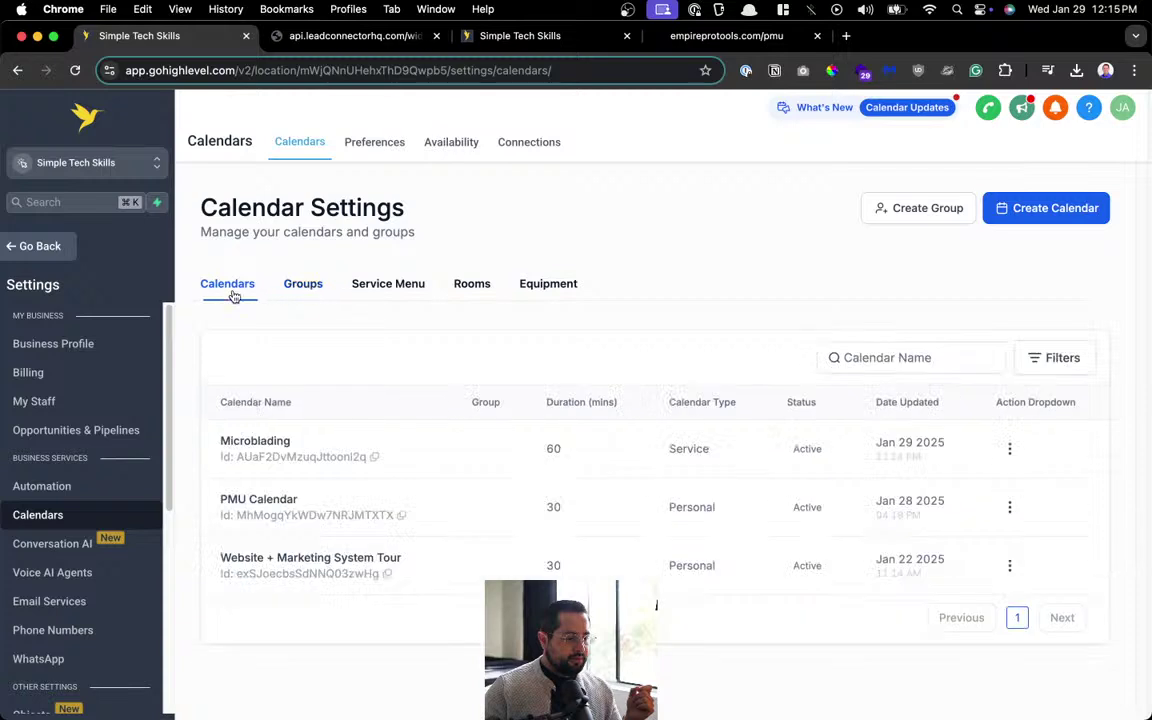
left_click(1009, 448)
Reopen the Microblading calendar and check its rooms and equipment before returning to Service Details.
left_click(980, 259)
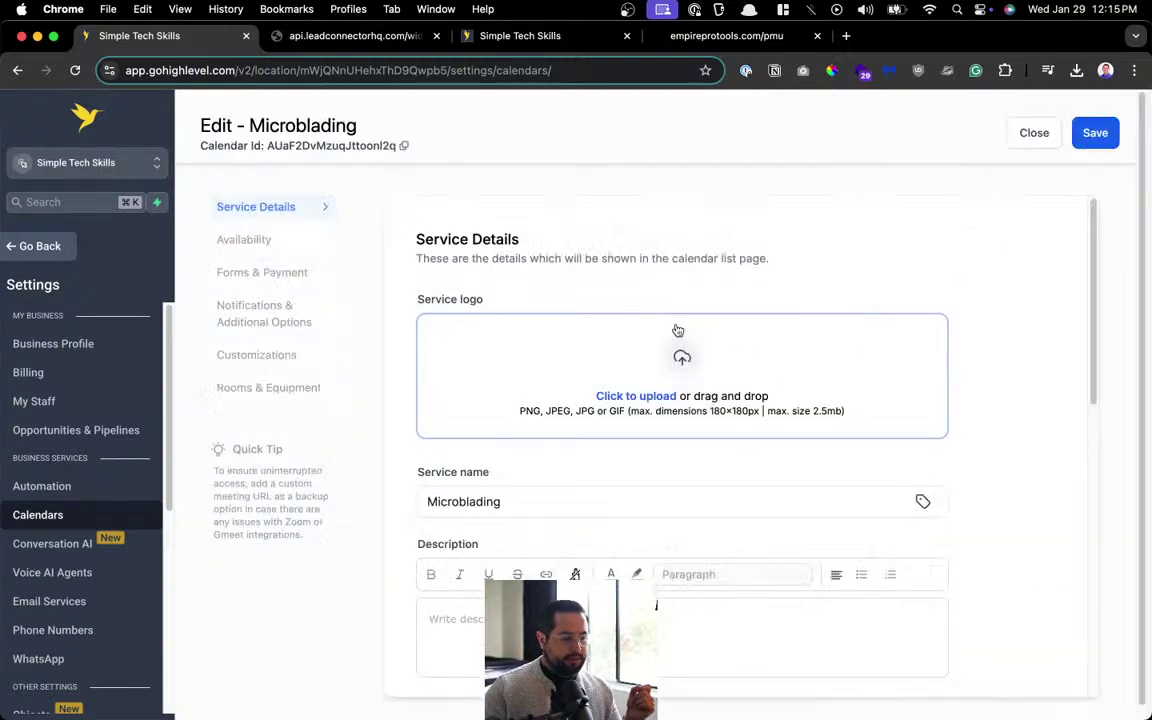
left_click(254, 396)
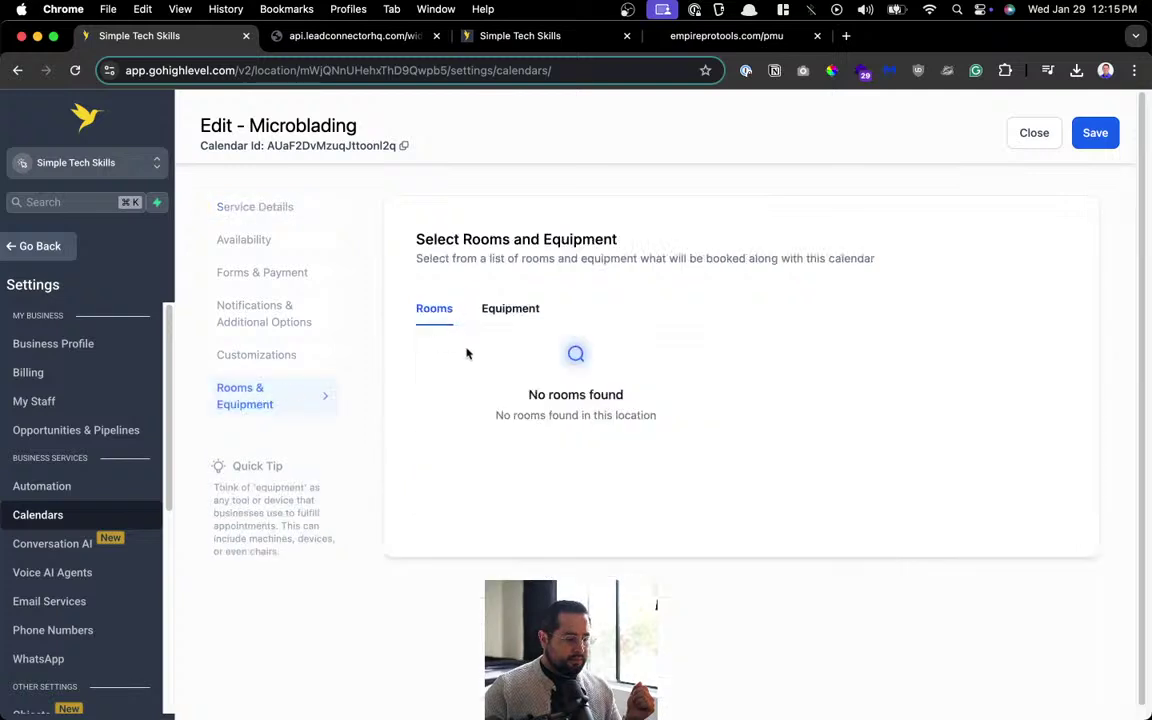
left_click(500, 310)
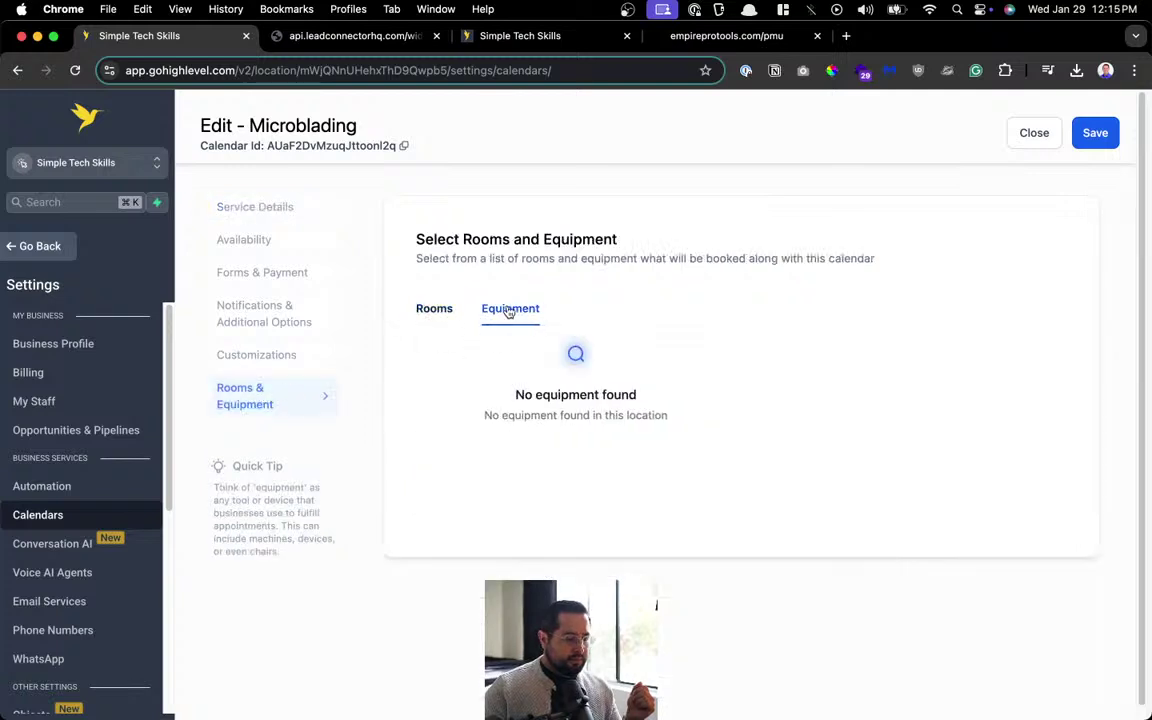
left_click(424, 310)
left_click(260, 207)
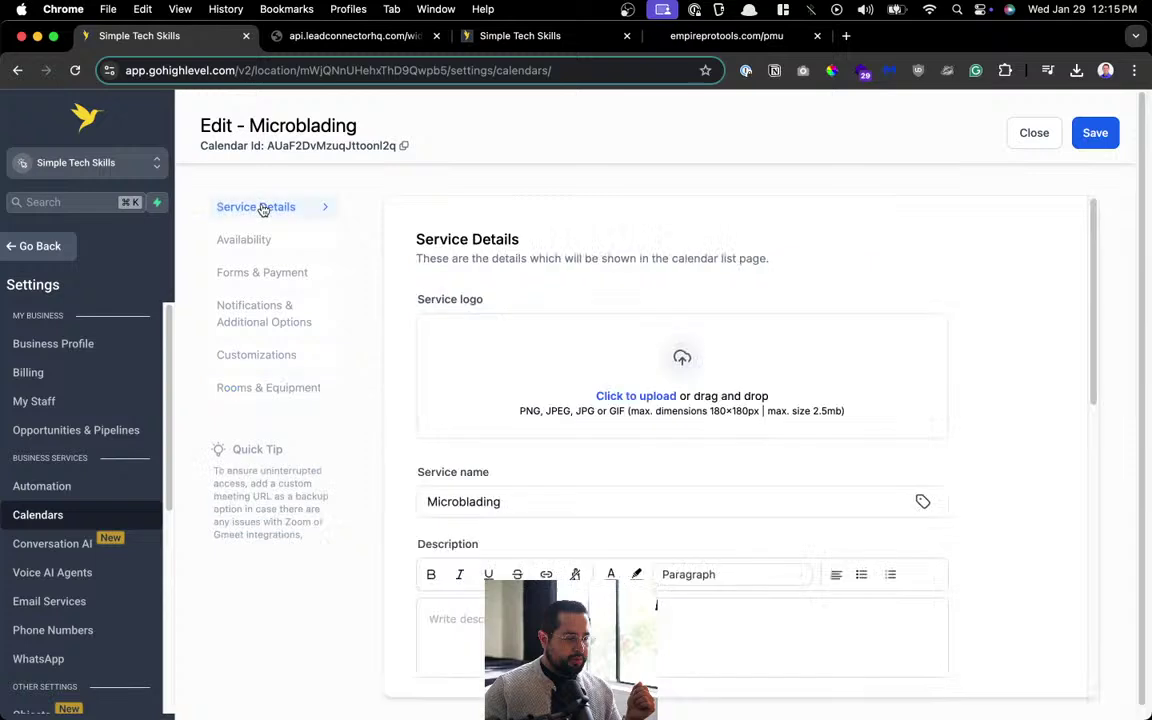
Set the calendar's Group to Services.
scroll(494, 303, "down", 5)
left_click(475, 415)
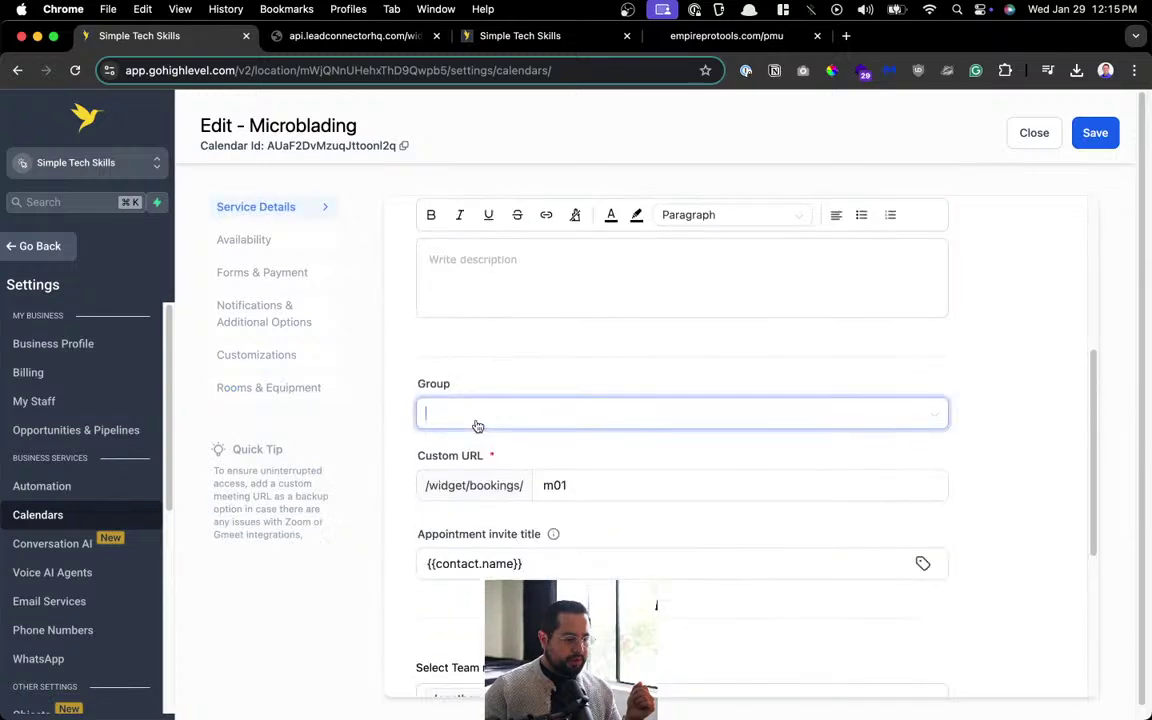
left_click(494, 452)
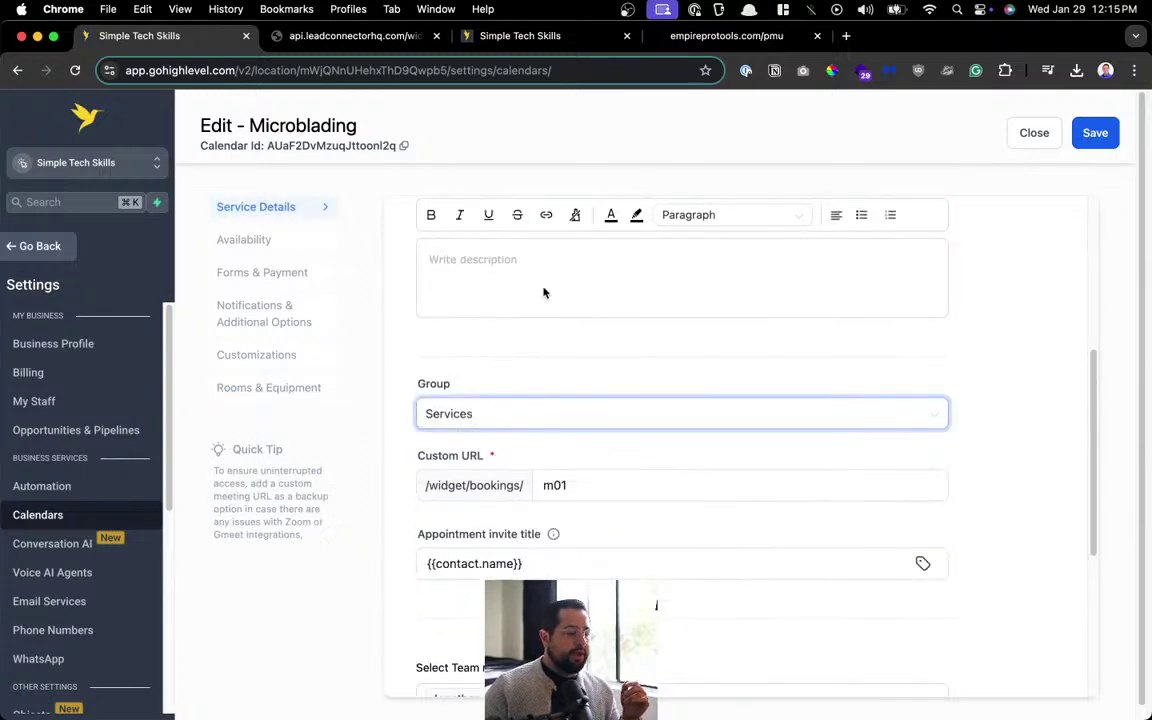
Make the appointment invite title 'Microblading - {{contact.name}}' and save the calendar.
scroll(560, 400, "down", 2)
scroll(636, 381, "down", 2)
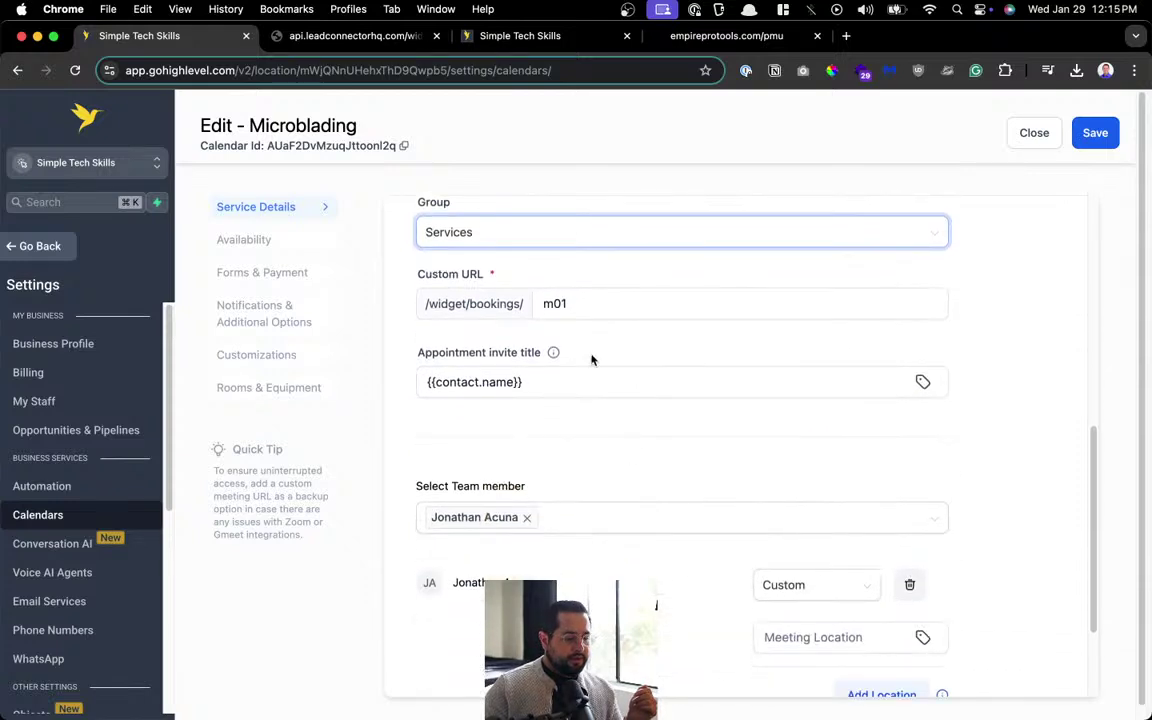
left_click(640, 393)
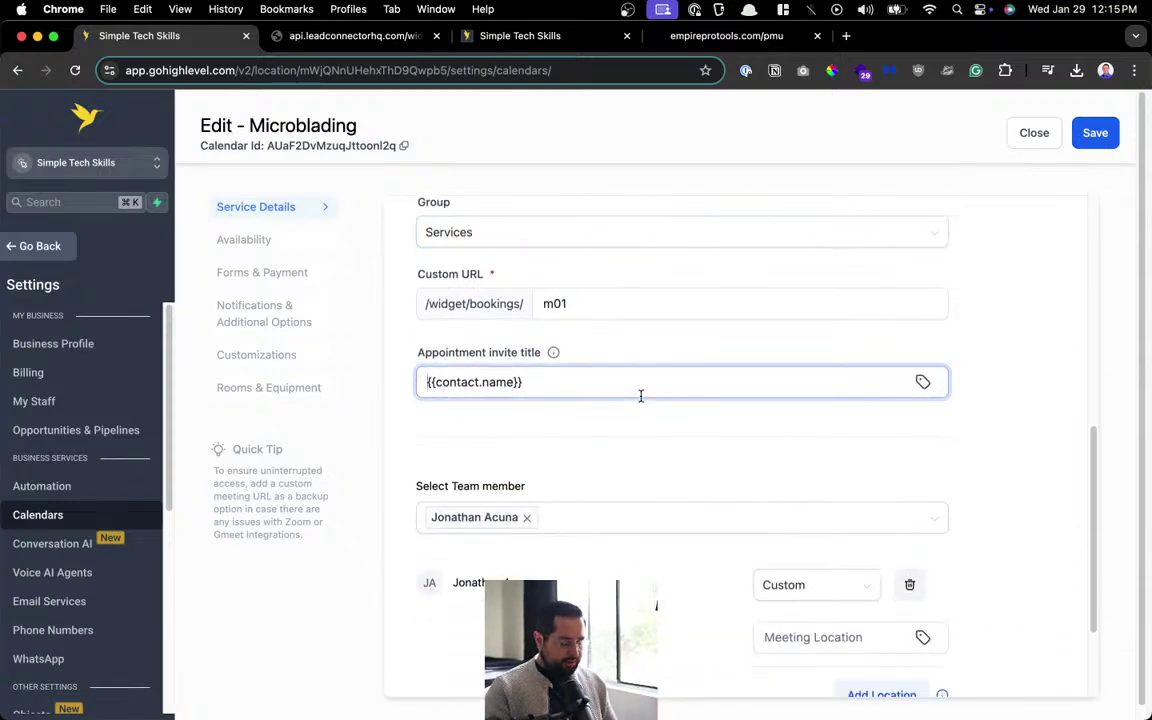
type("Microblading ")
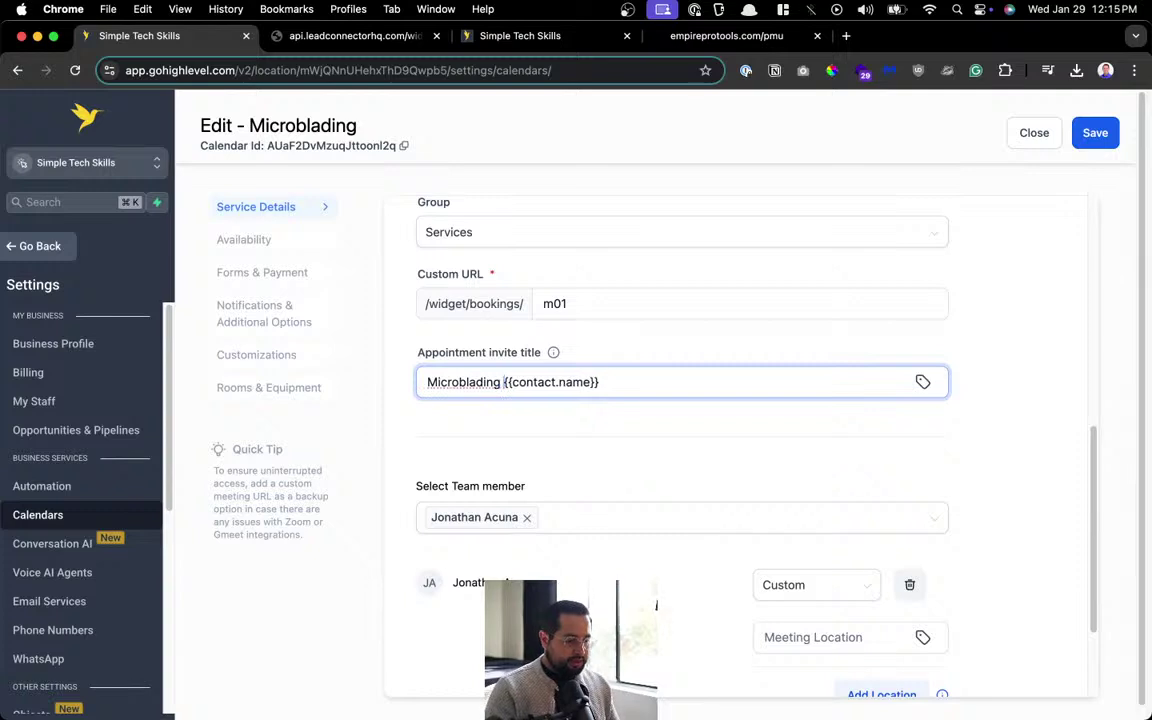
type("-")
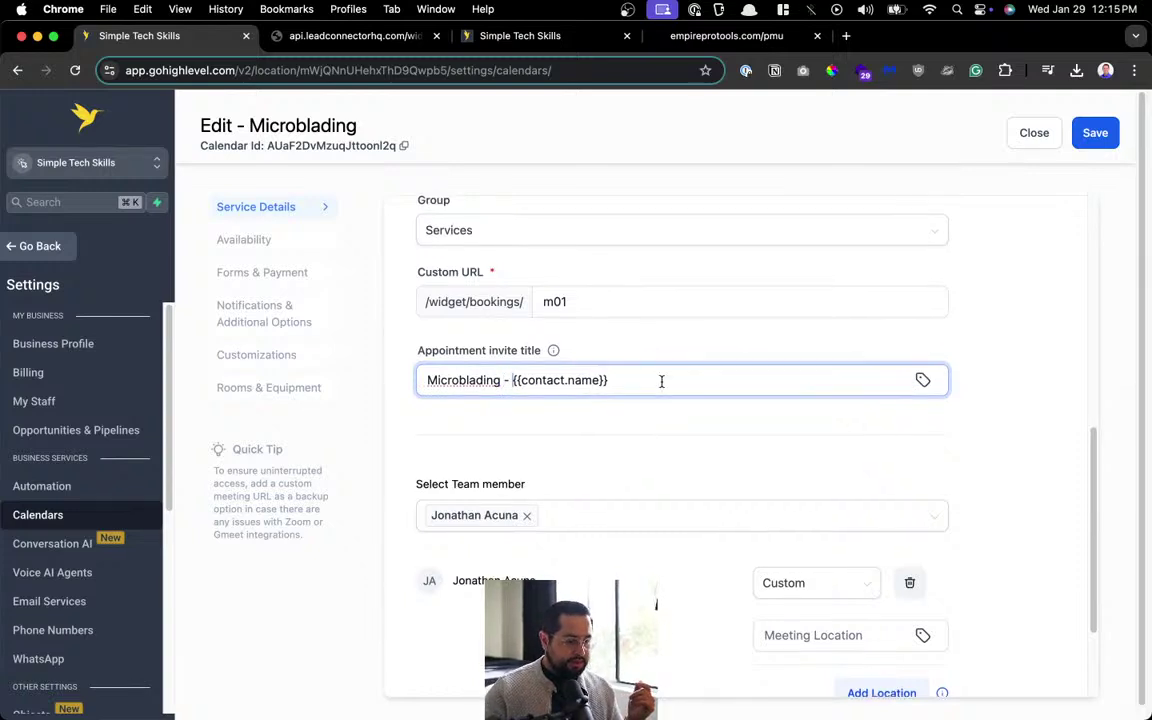
scroll(702, 458, "down", 3)
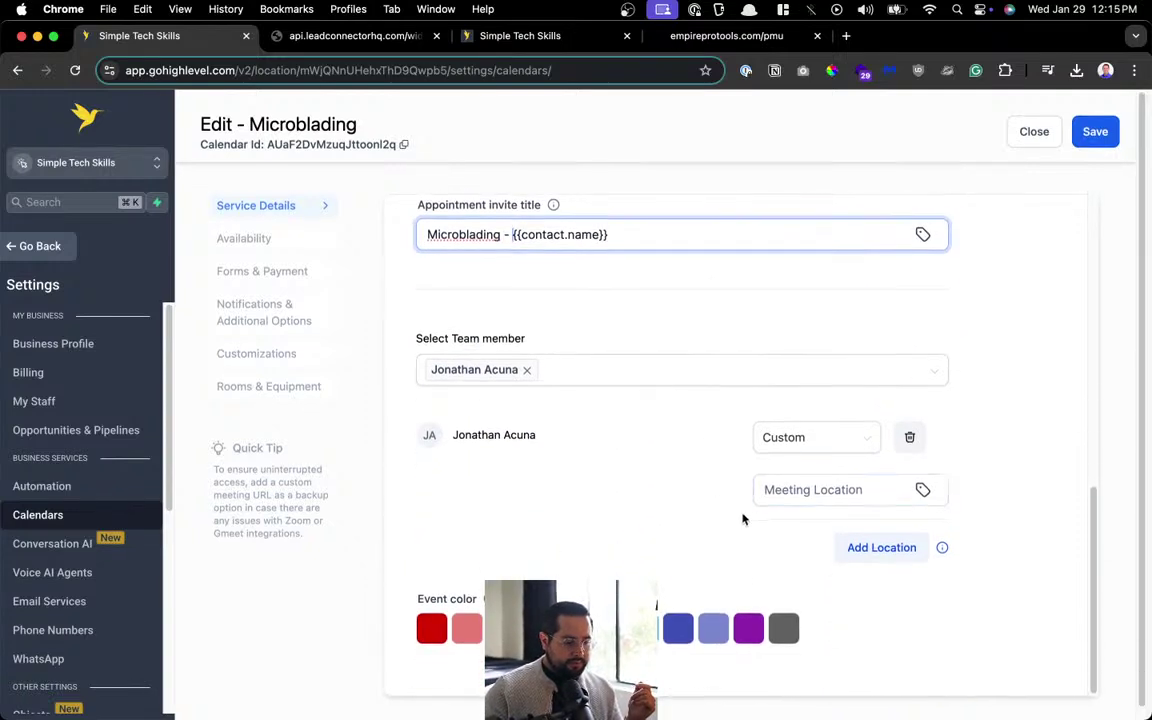
scroll(676, 542, "up", 5)
scroll(674, 538, "up", 2)
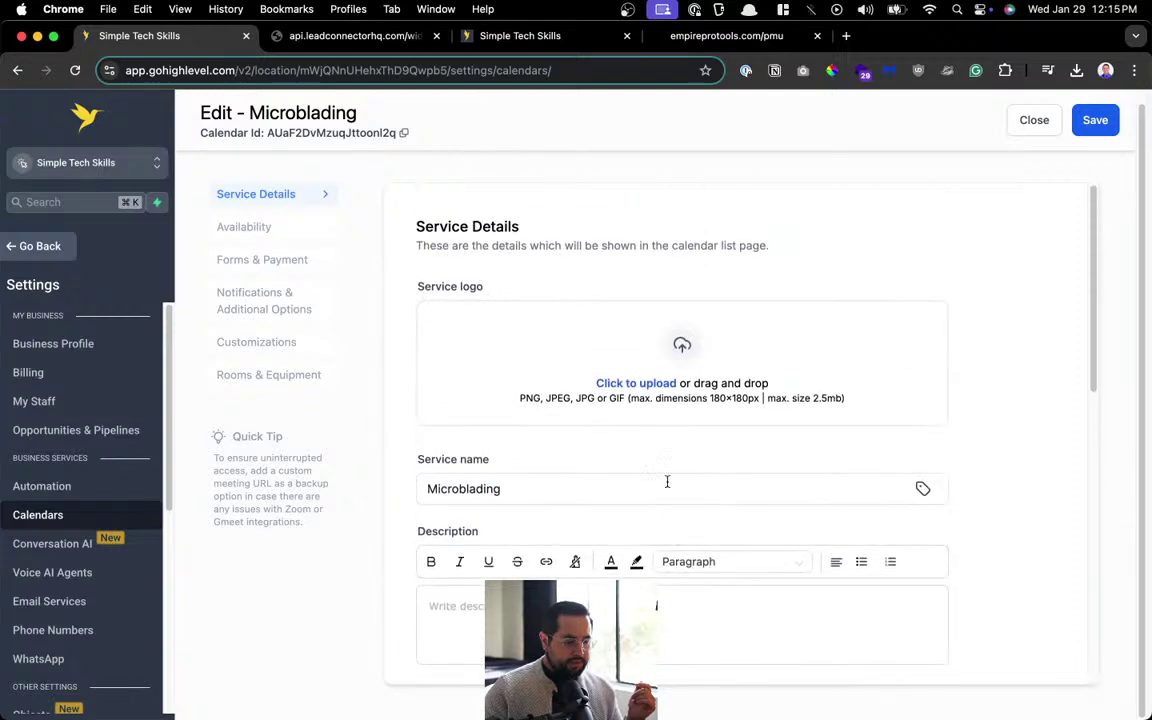
left_click(1093, 120)
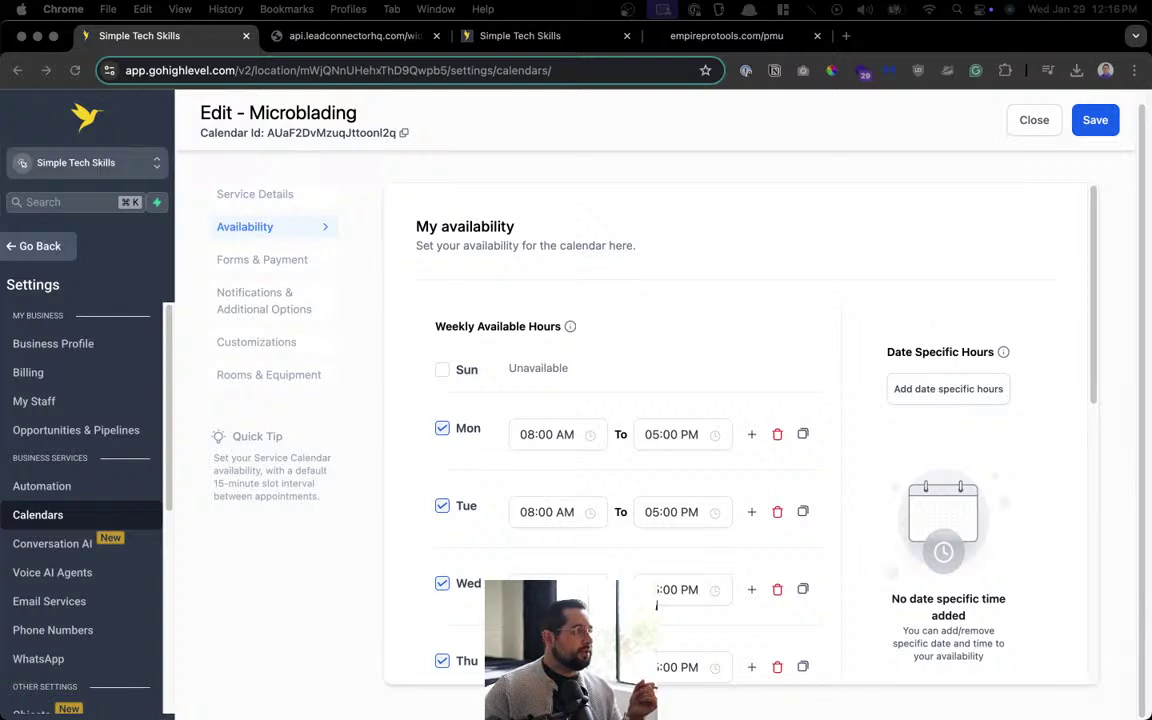
Close the Edit - Microblading page to return to Calendar Settings.
left_click(1026, 124)
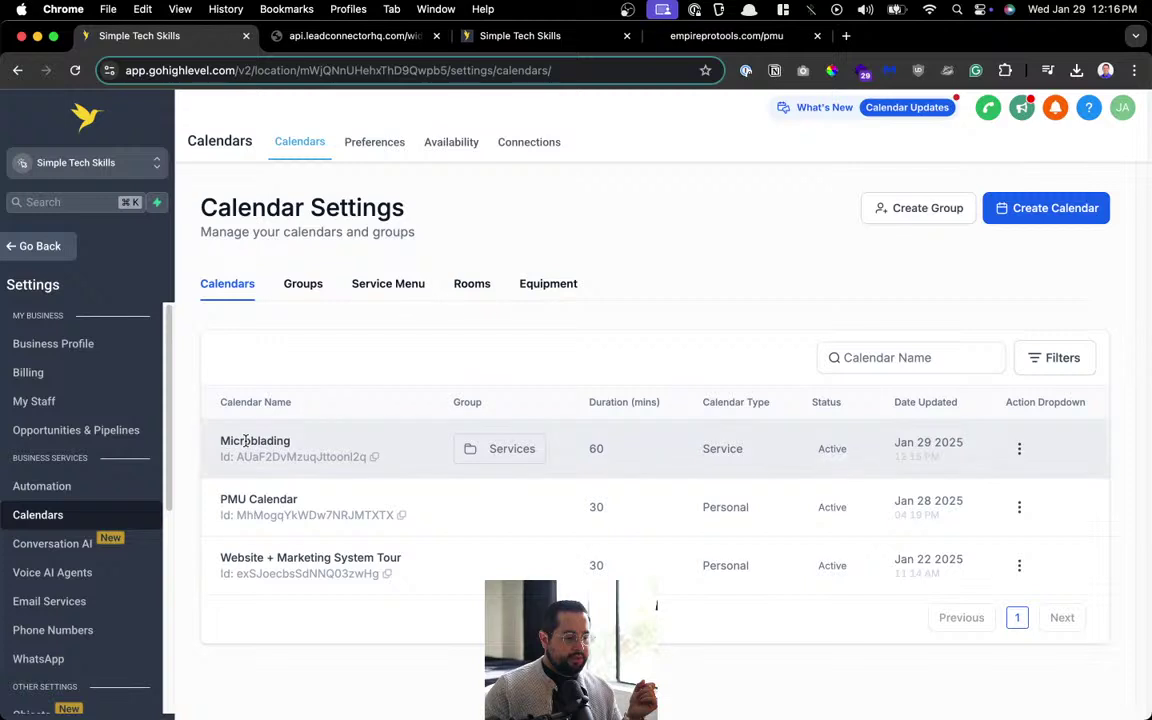
Edit the Microblading calendar again and cancel the service logo file selection.
left_click(1019, 448)
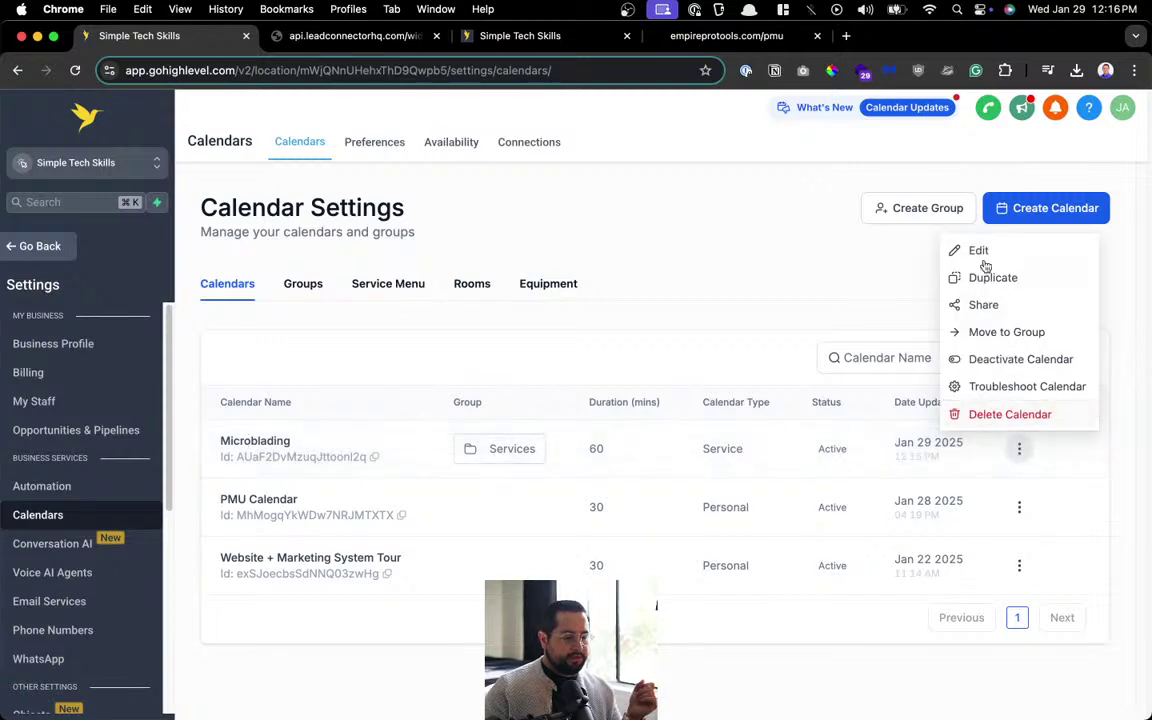
left_click(990, 250)
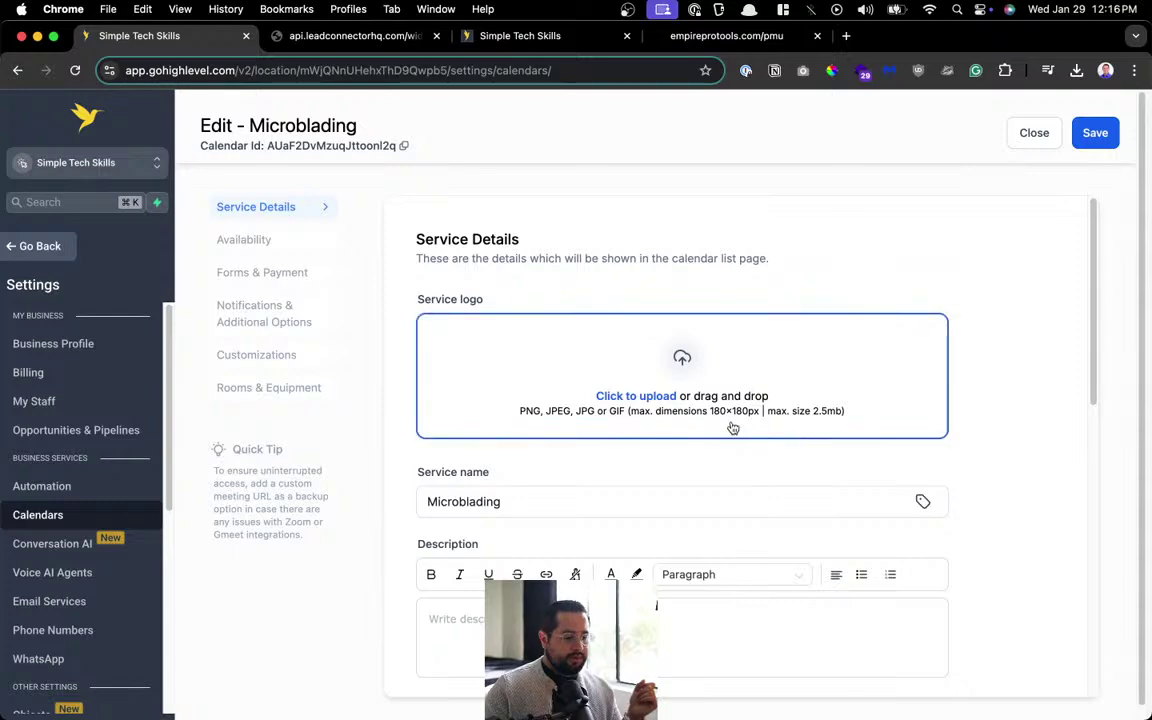
left_click(848, 411)
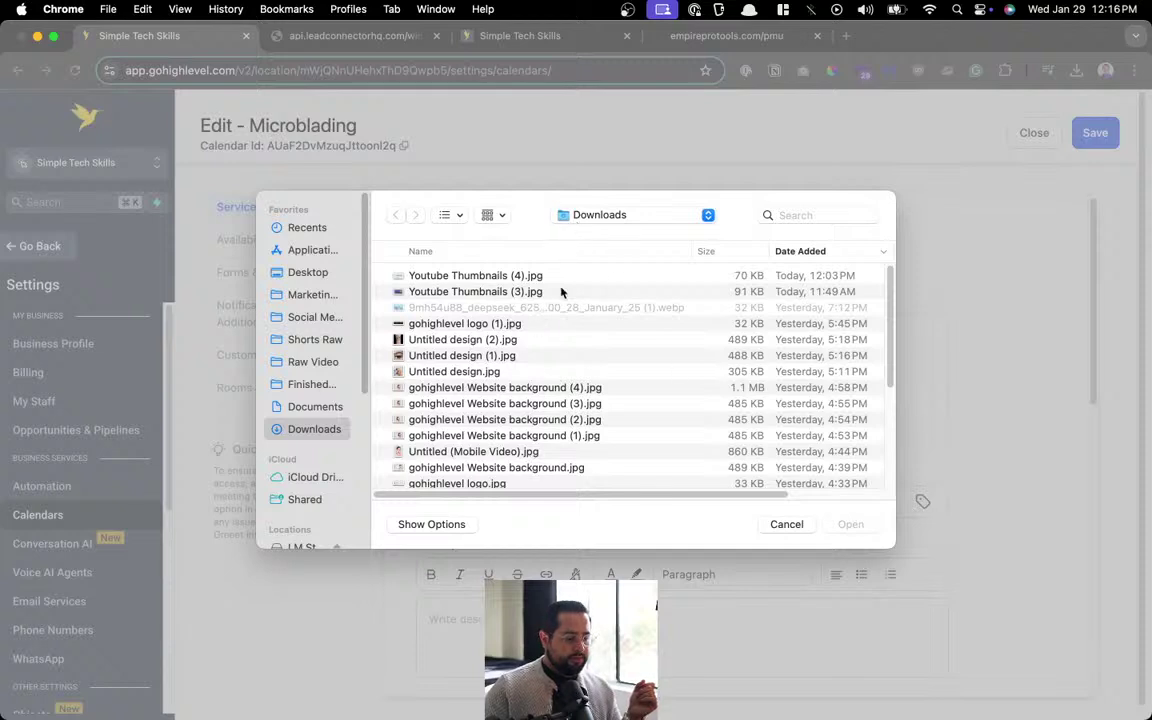
scroll(518, 398, "down", 1)
scroll(518, 398, "down", 4)
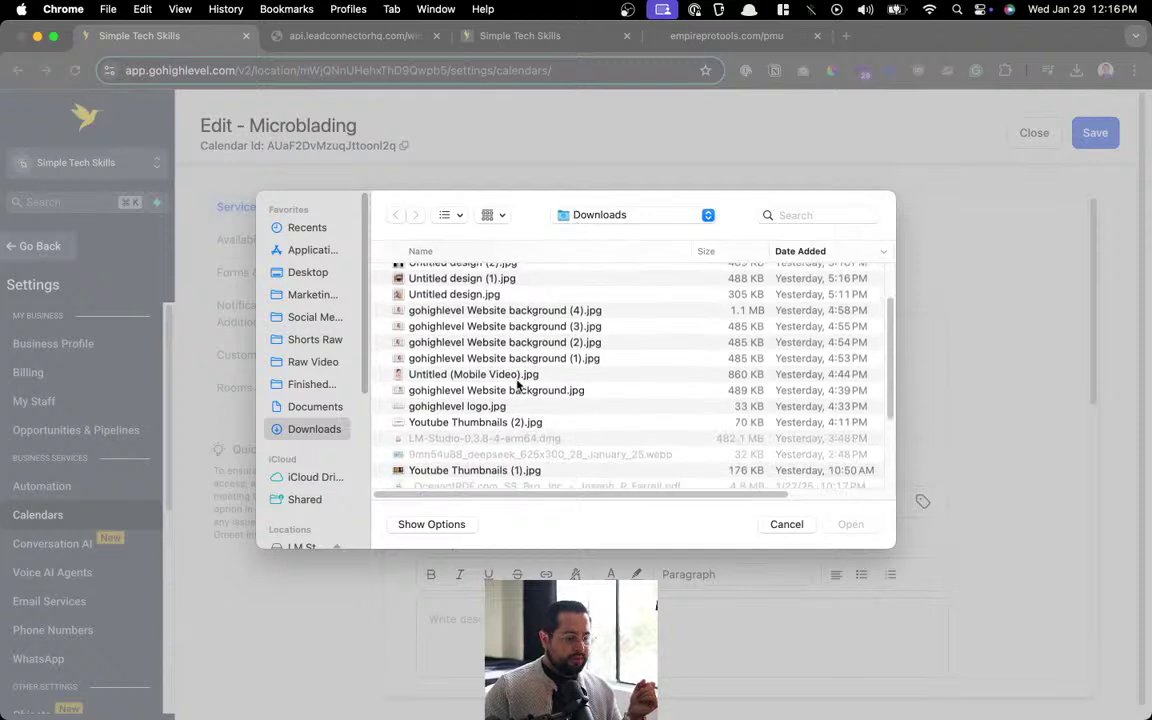
left_click(786, 524)
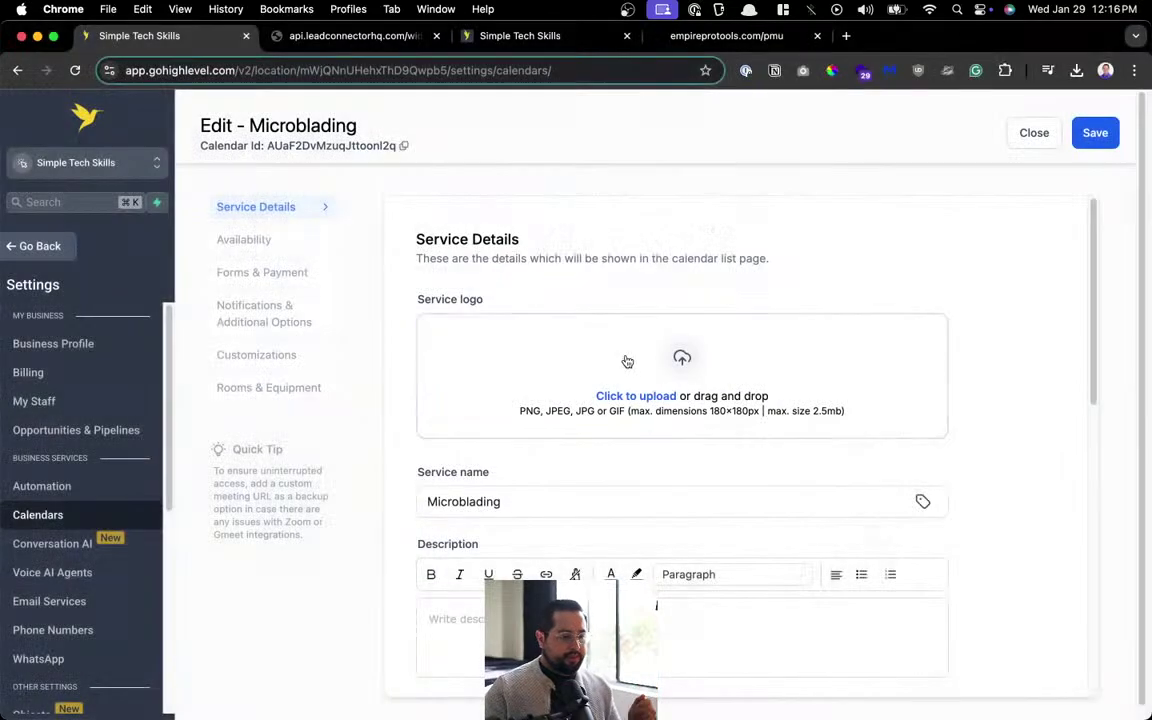
Launch canva.com in a new Chrome tab via Spotlight.
key("super+space")
type("can")
key("Return")
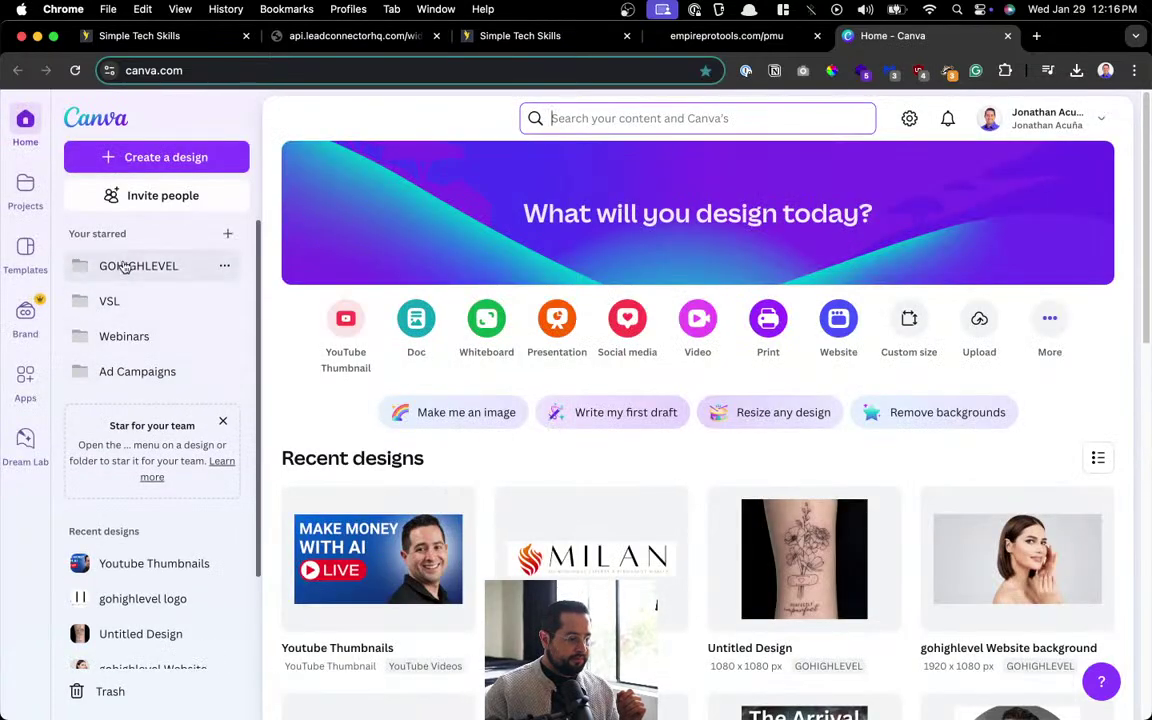
Open the Untitled design in the GOHIGHLEVEL folder and title its first page 'tattoo'.
left_click(80, 267)
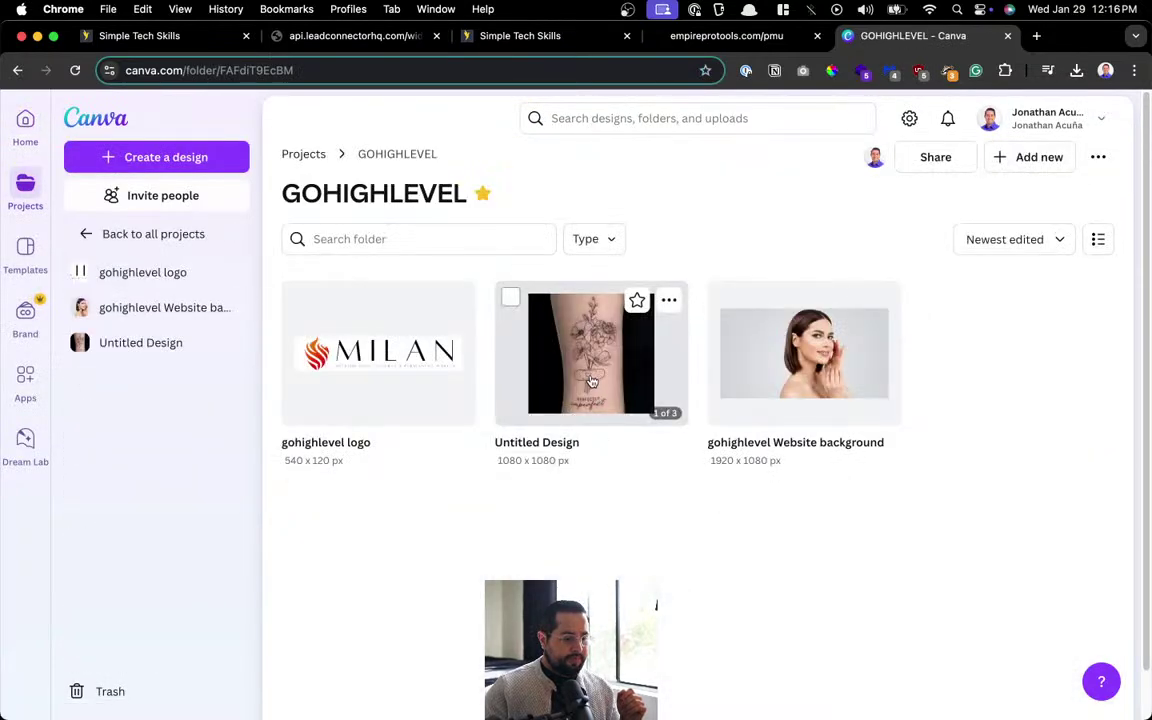
left_click(590, 379)
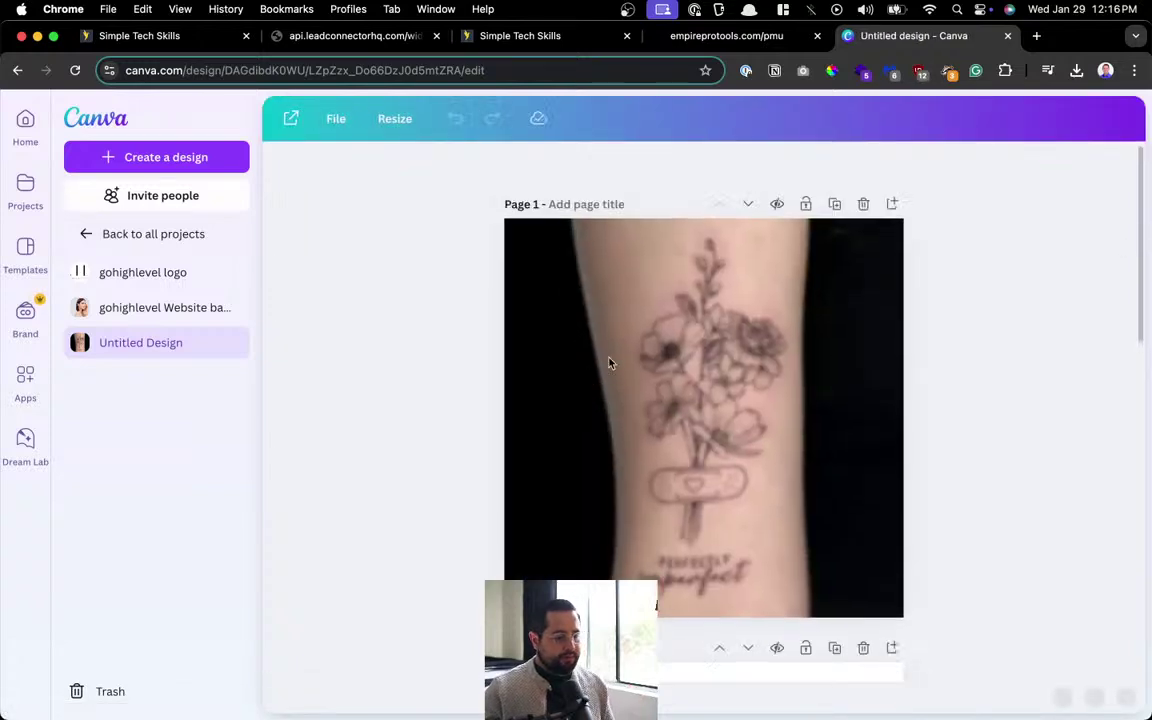
left_click(609, 204)
type("tattoo")
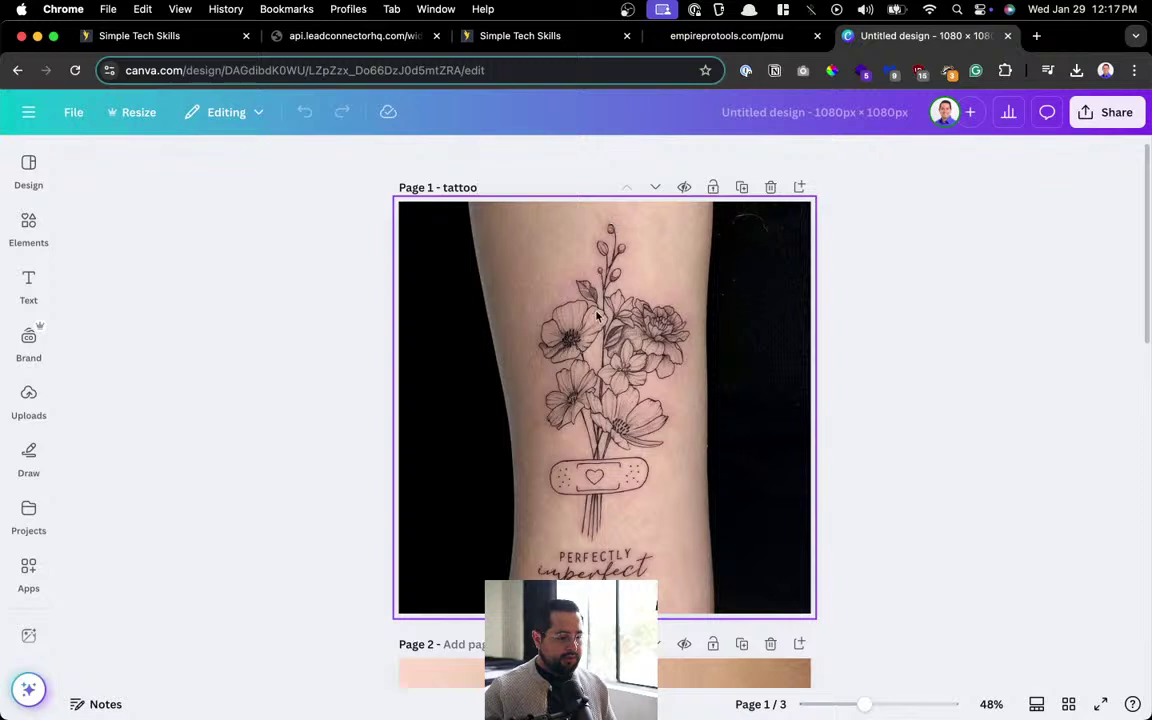
Title the second and third pages 'ombre brows' and 'microblading'.
scroll(514, 231, "down", 5)
left_click(491, 175)
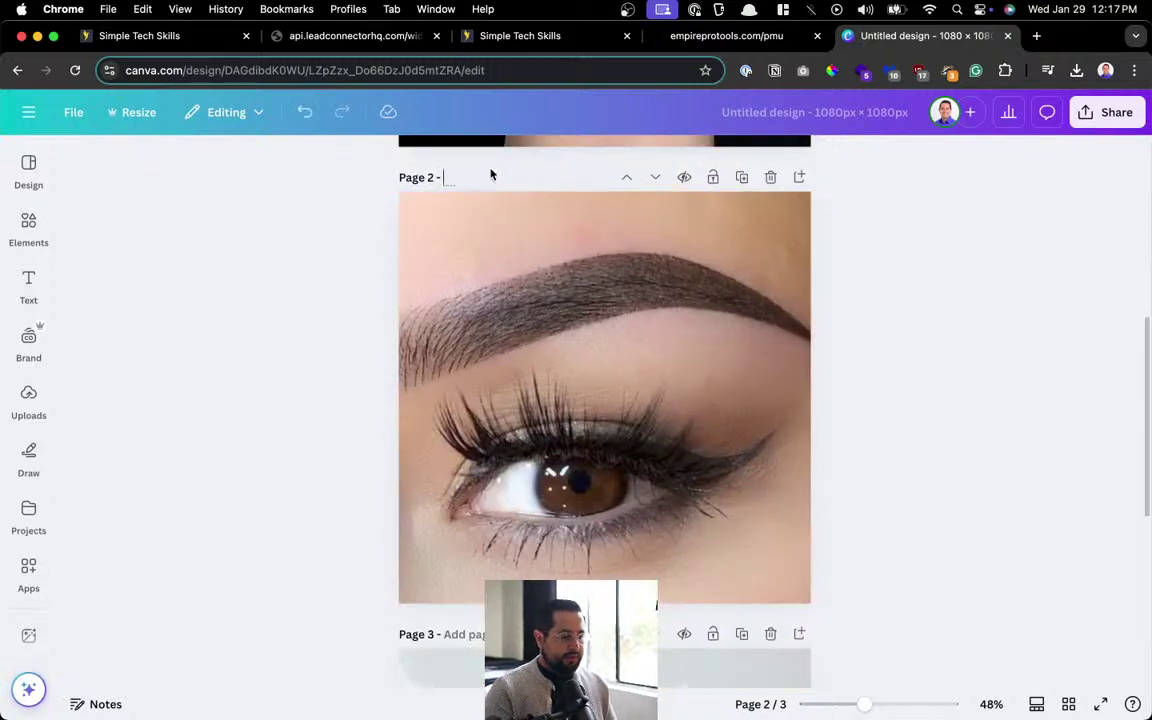
type("ombre brows")
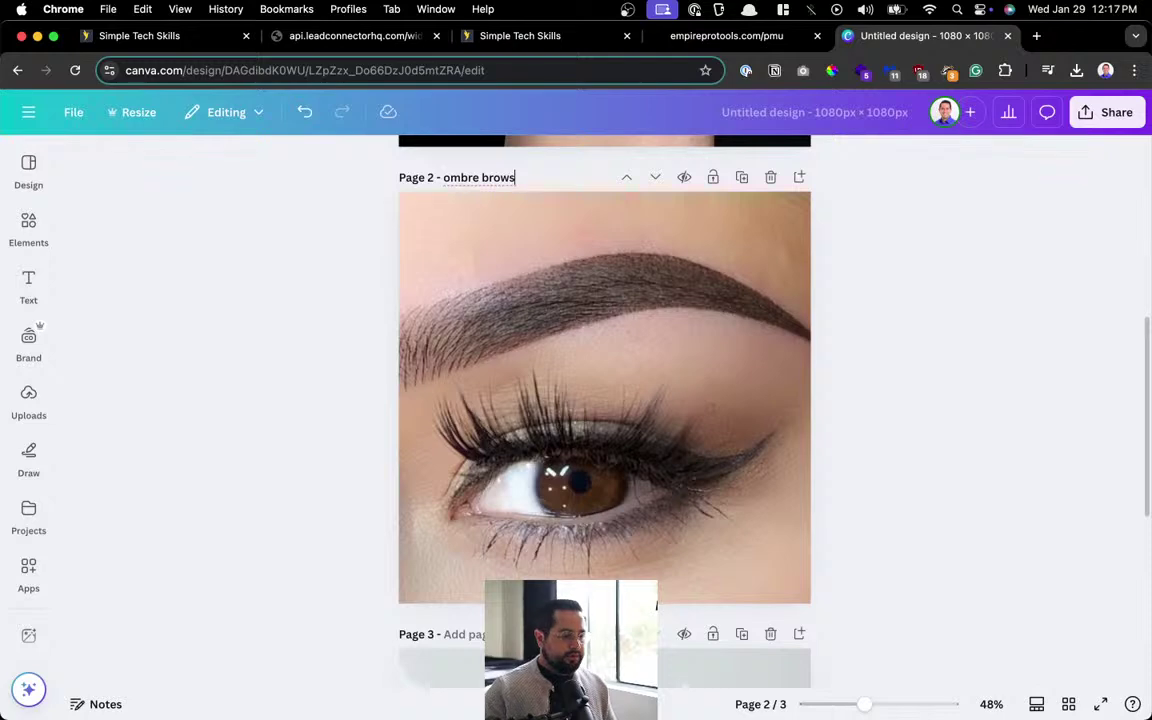
scroll(489, 181, "down", 1)
scroll(489, 200, "down", 5)
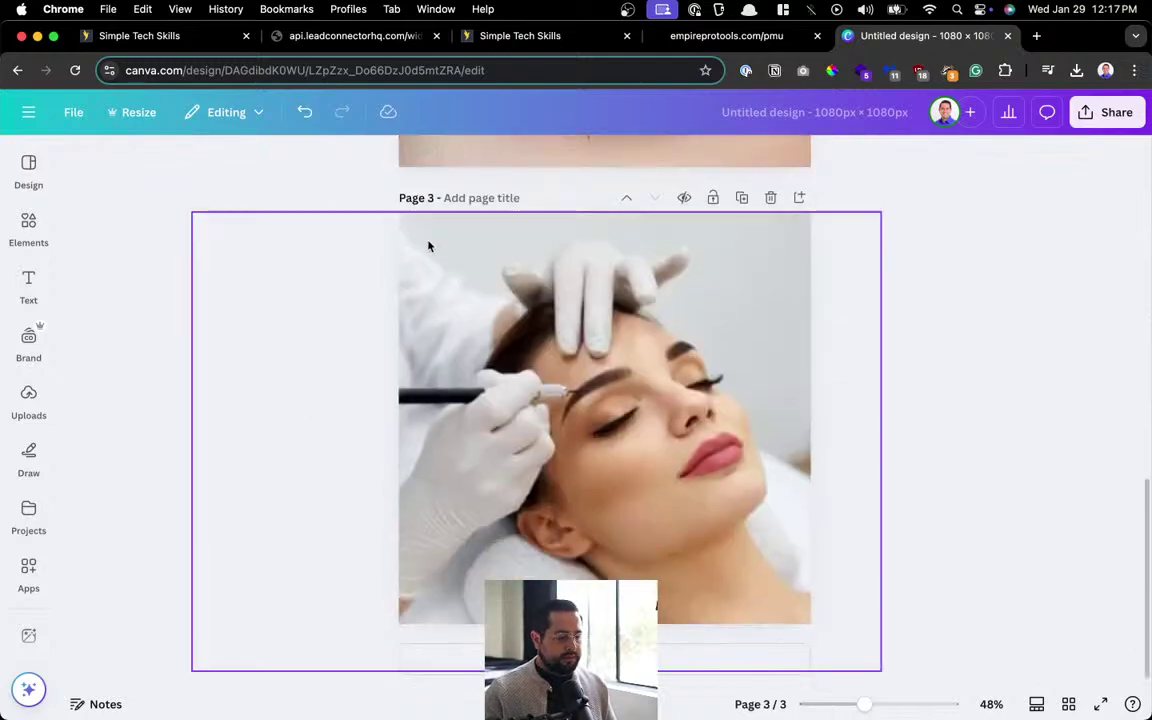
left_click(450, 195)
type("microblading")
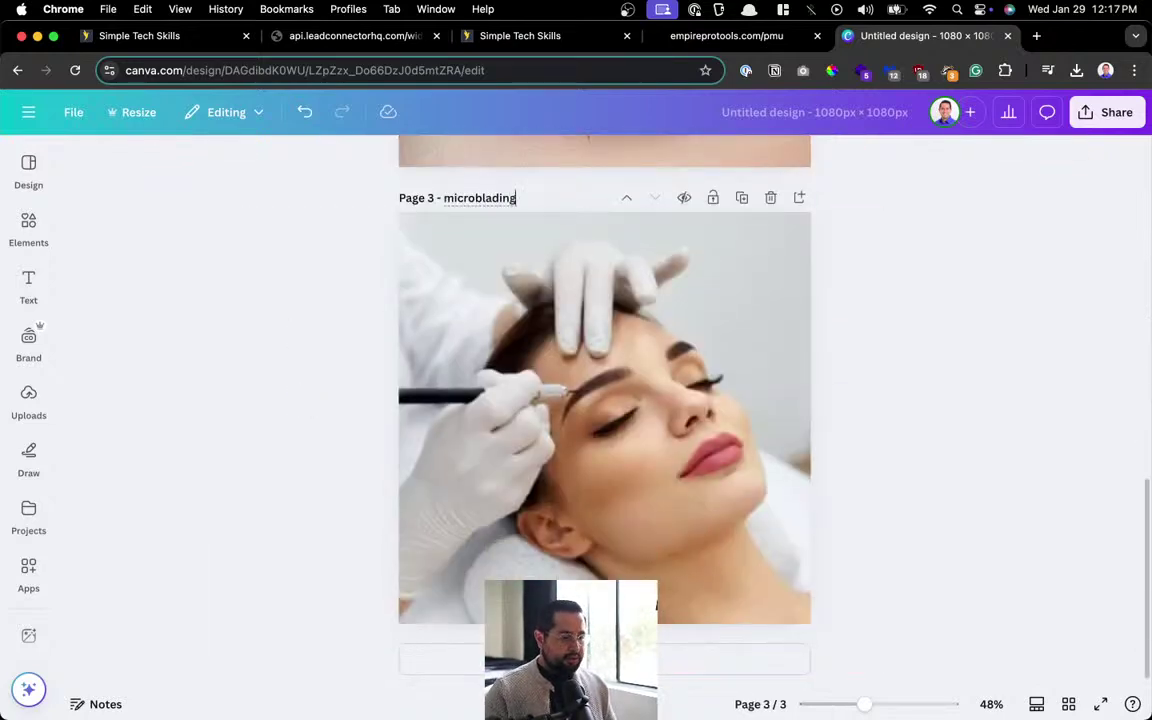
key("Return")
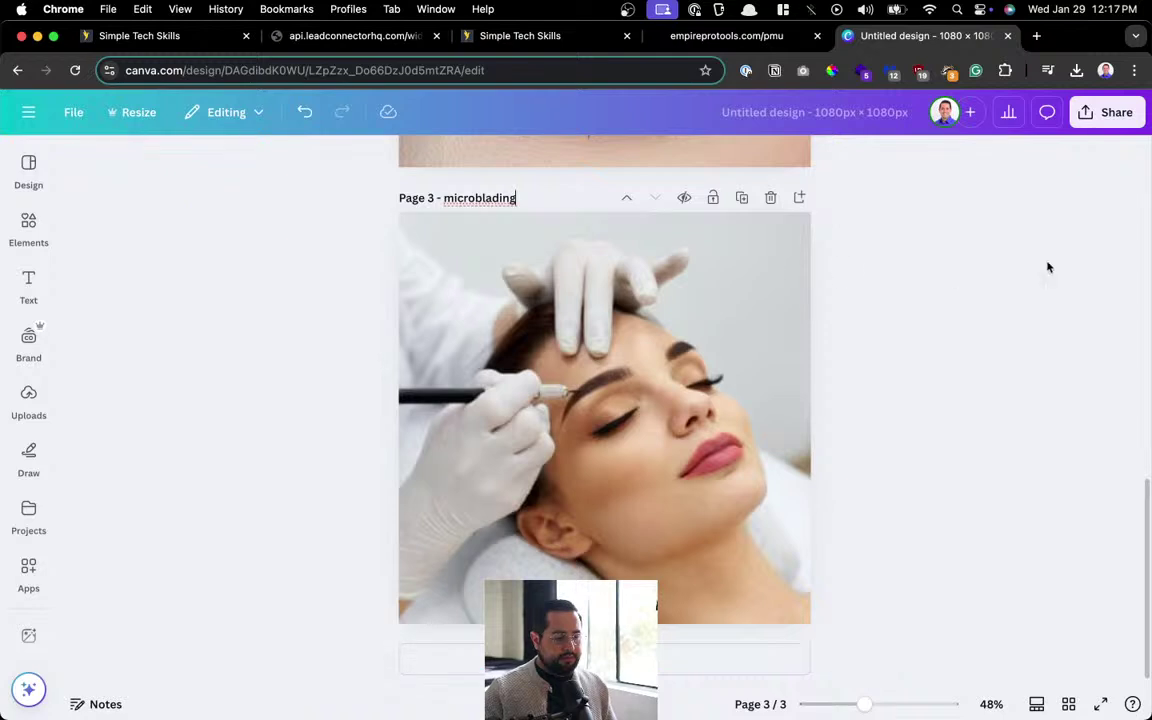
Set the design's download format to JPG at quality 100.
left_click(1082, 120)
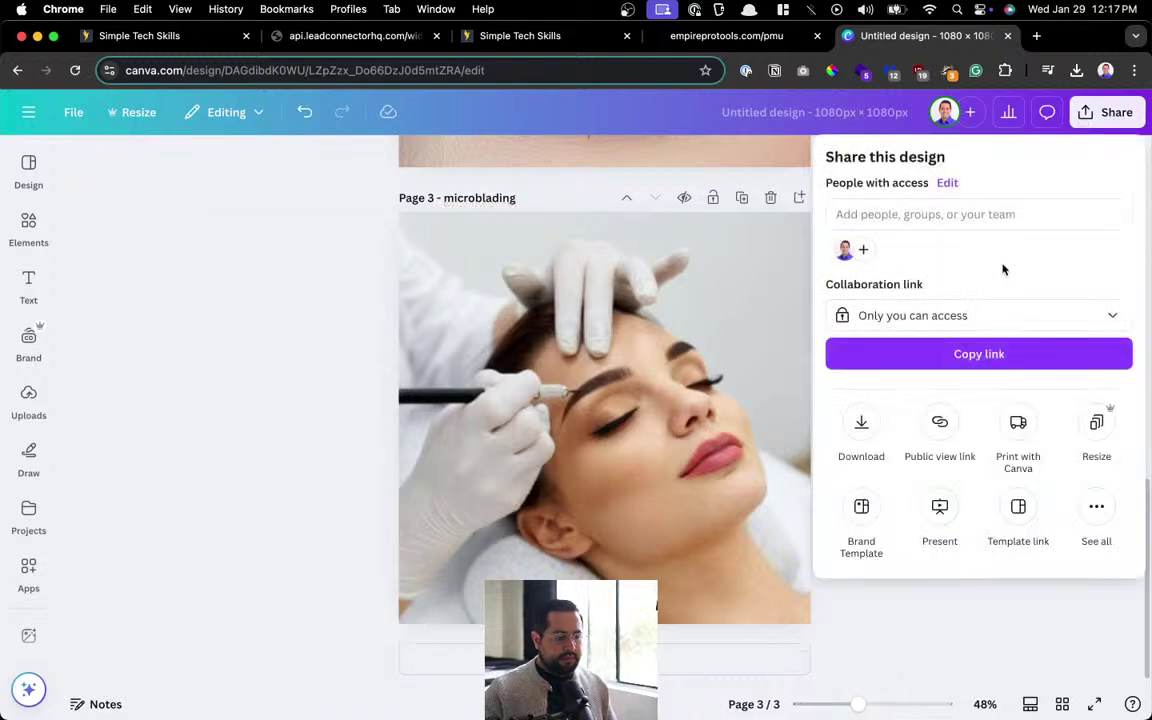
left_click(858, 440)
left_click(912, 228)
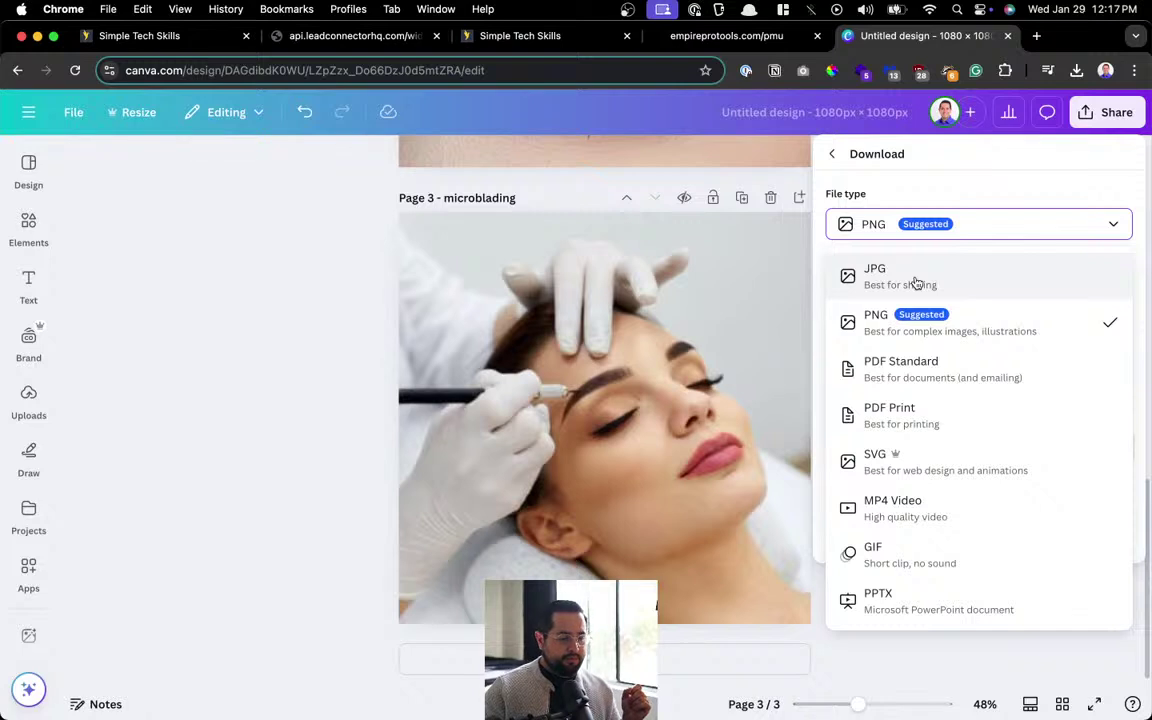
left_click(910, 276)
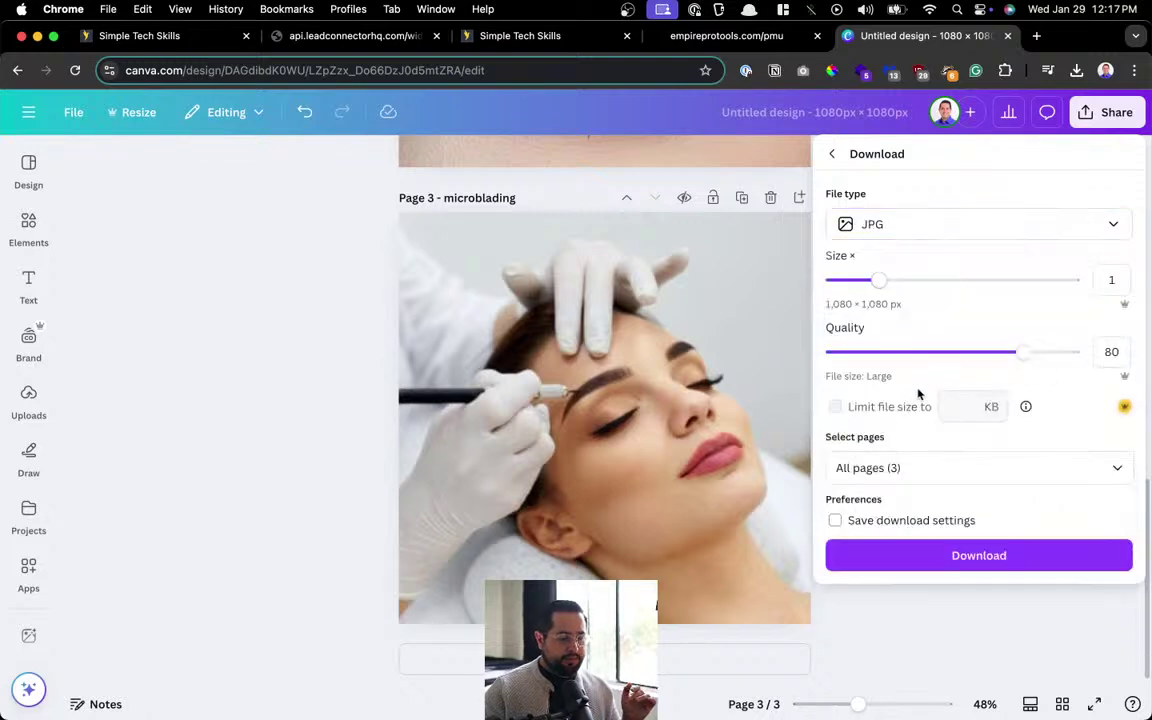
left_click_drag(1030, 346, 1067, 369)
Select all pages (1–3) and download them as JPG images.
left_click(898, 468)
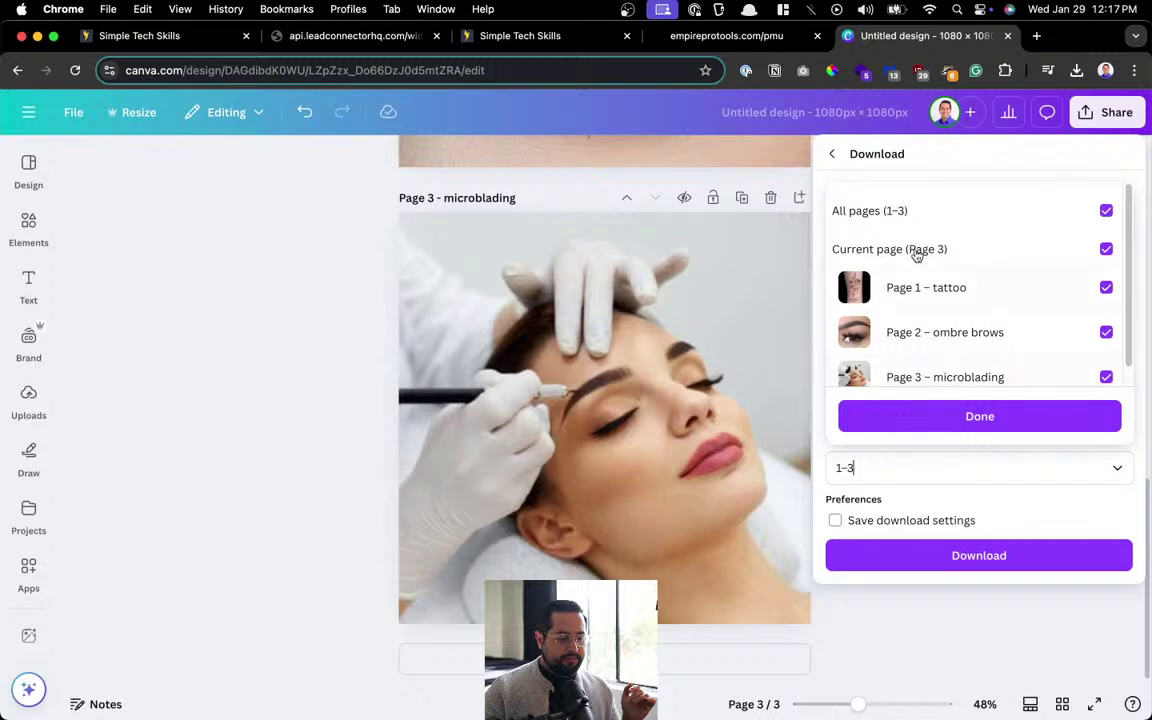
left_click(938, 214)
left_click(930, 252)
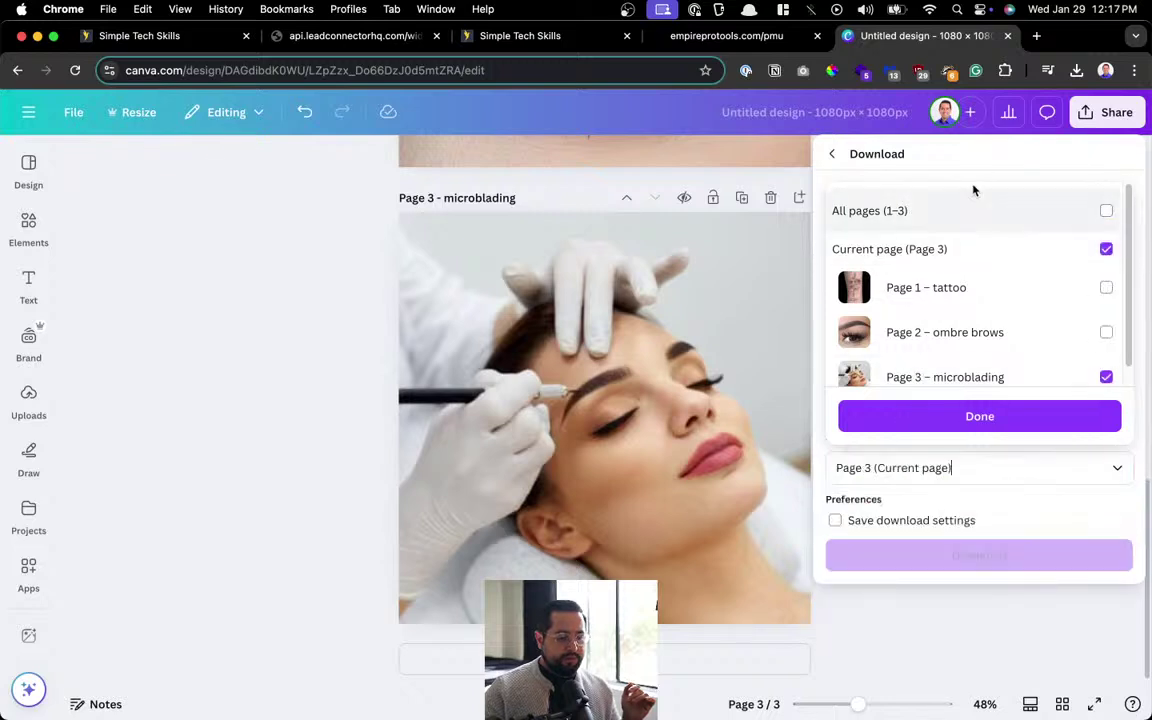
left_click(969, 213)
left_click(977, 414)
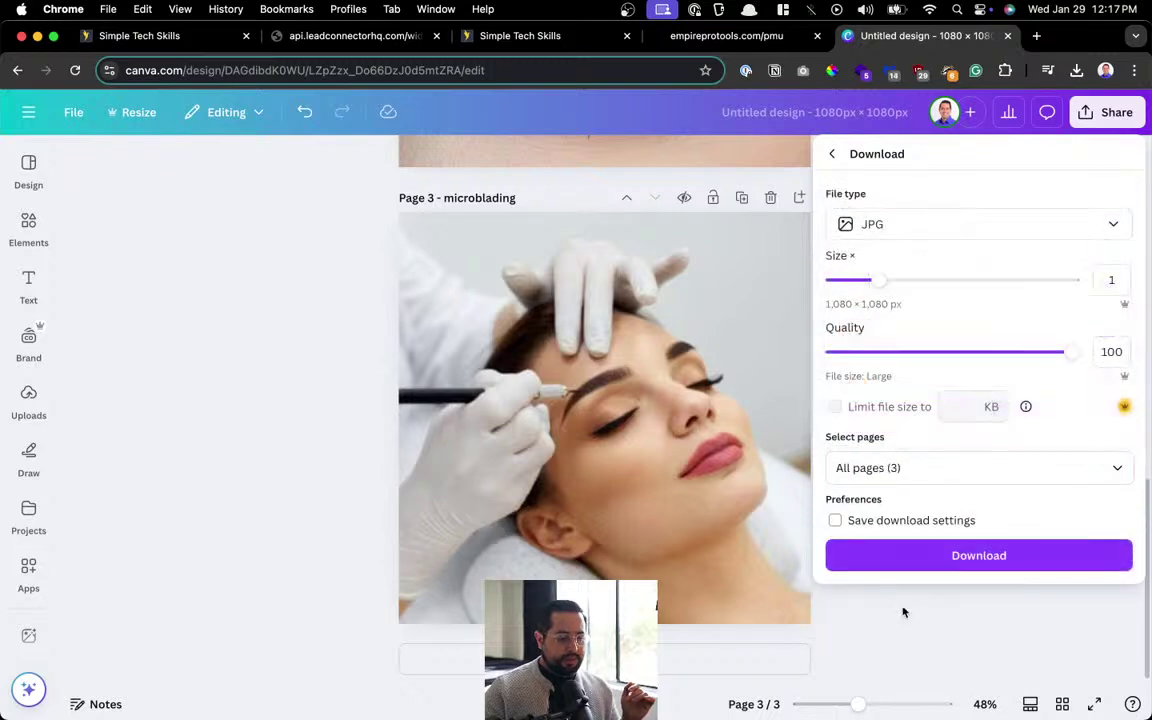
left_click(917, 560)
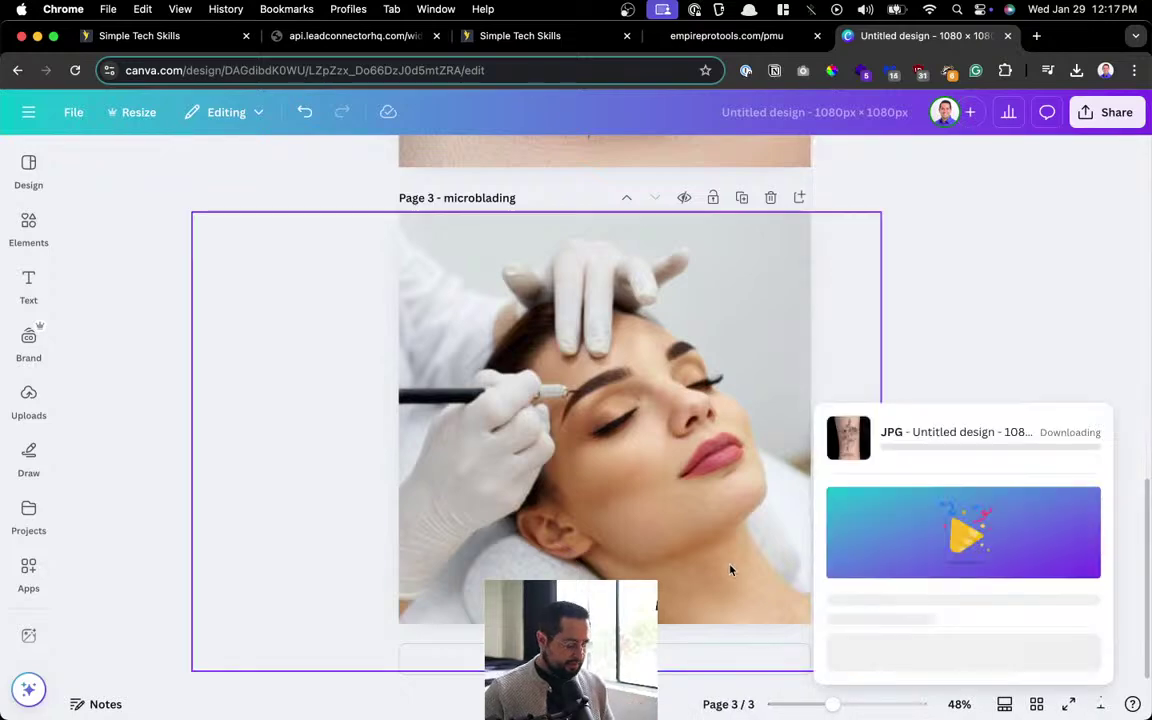
Open the Downloads folder through the launcher.
key("alt+space")
type("down")
key("Return")
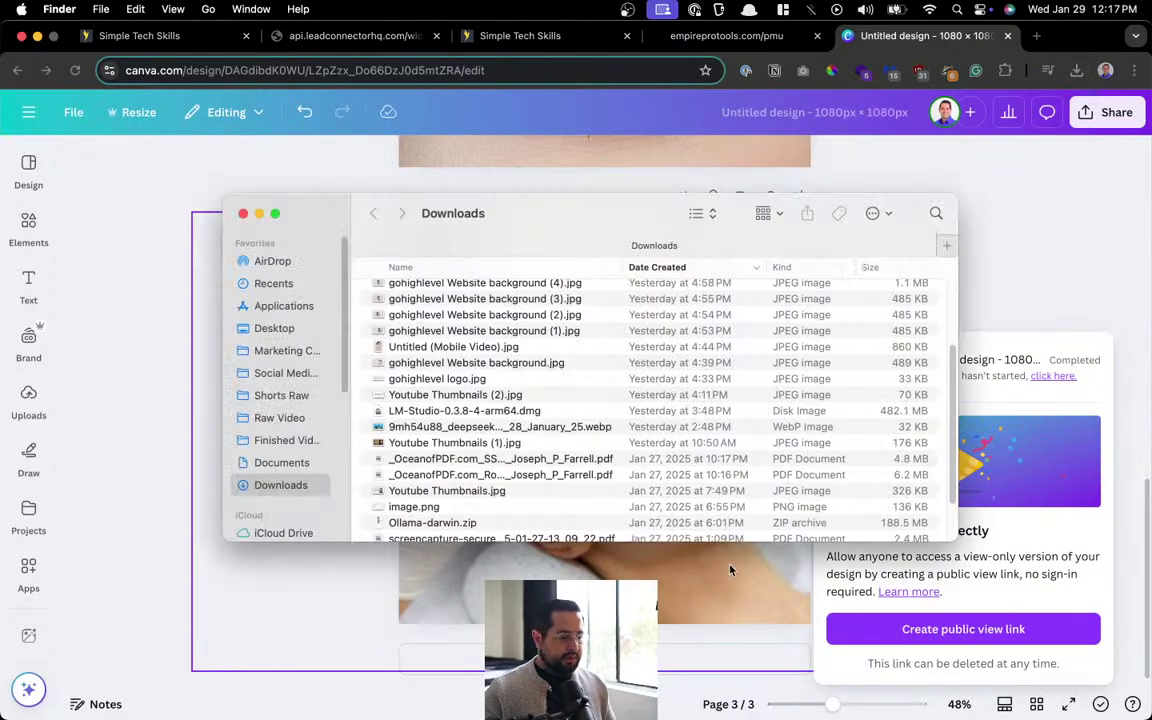
Select and delete the older downloaded files in Downloads.
scroll(510, 496, "down", 3)
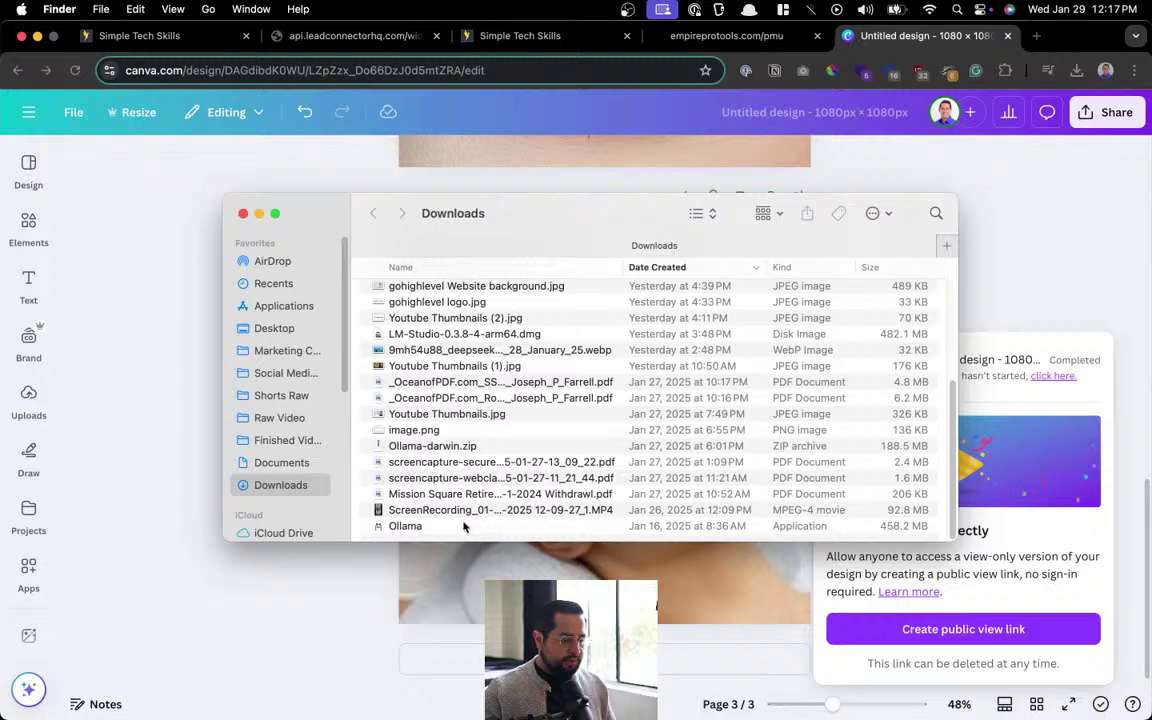
scroll(490, 460, "up", 10)
left_click(478, 311, "shift")
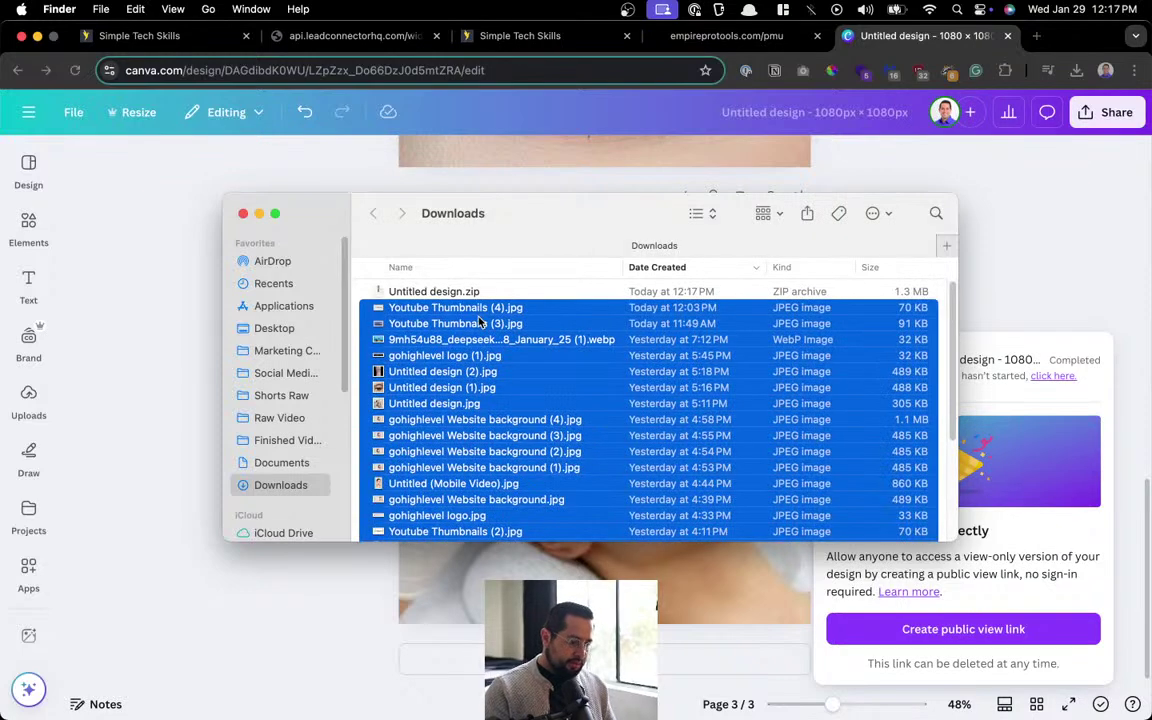
key("super+BackSpace")
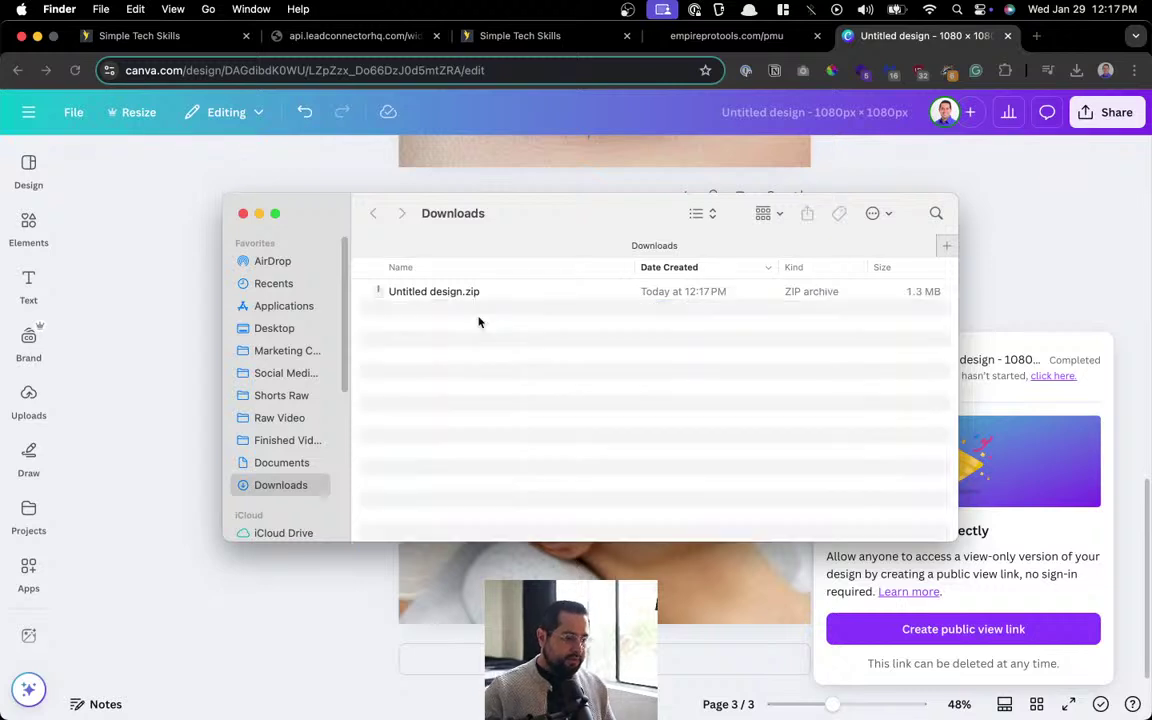
Unzip the Untitled design archive, delete the zip and close Finder.
double_click(483, 292)
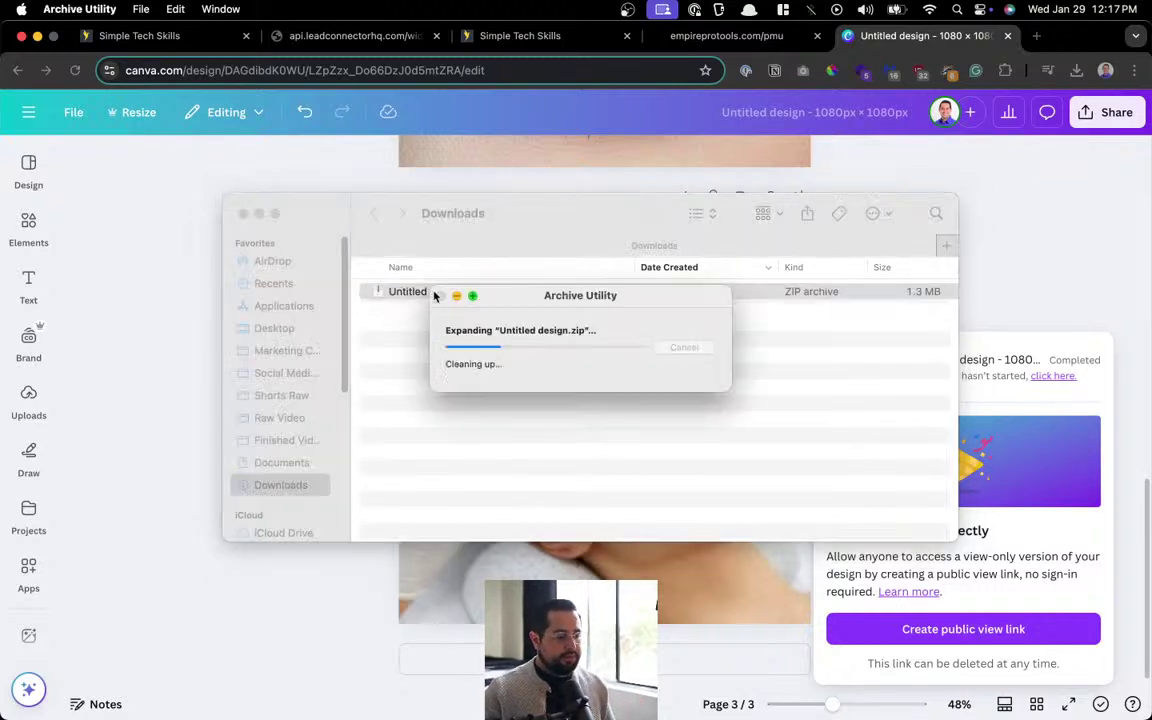
left_click(398, 307)
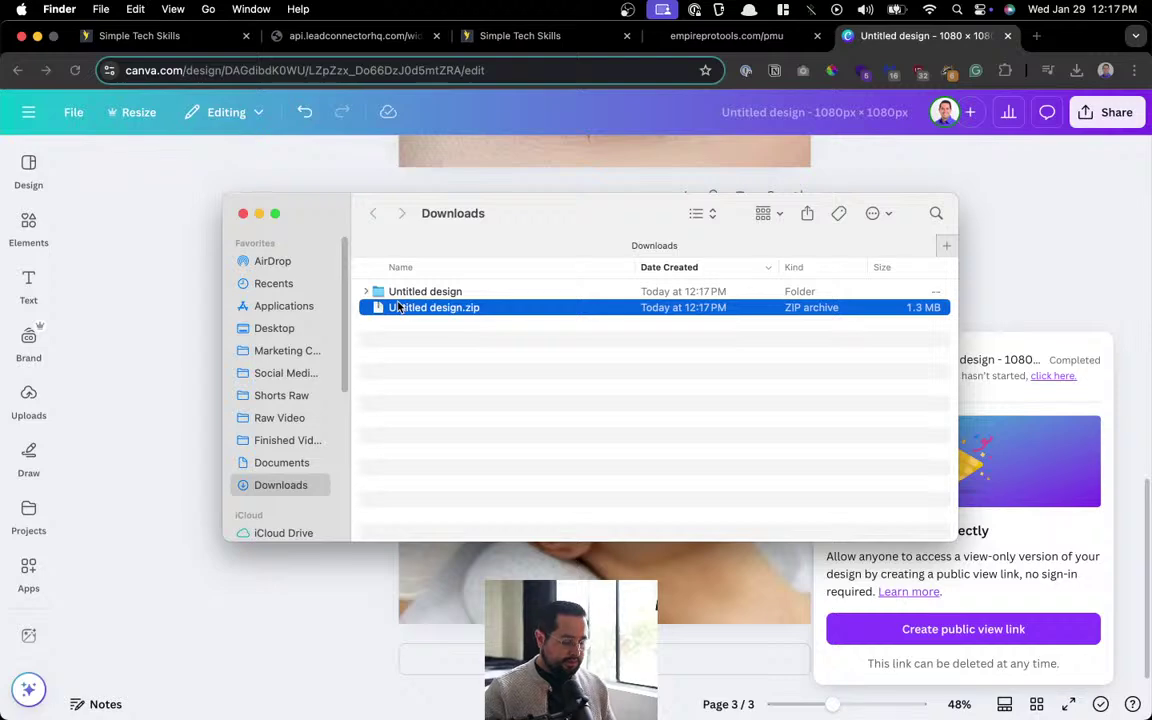
key("super+BackSpace")
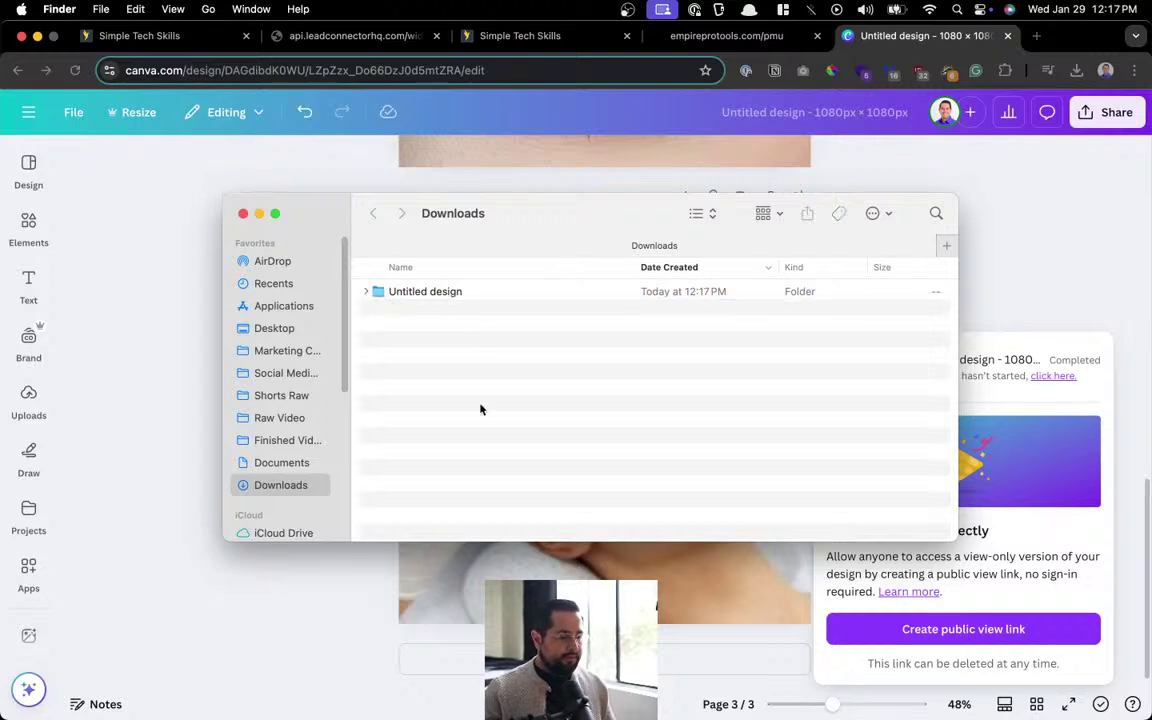
key("super+w")
Upload microblading.jpg from the Untitled design folder as the Microblading service logo.
left_click(165, 38)
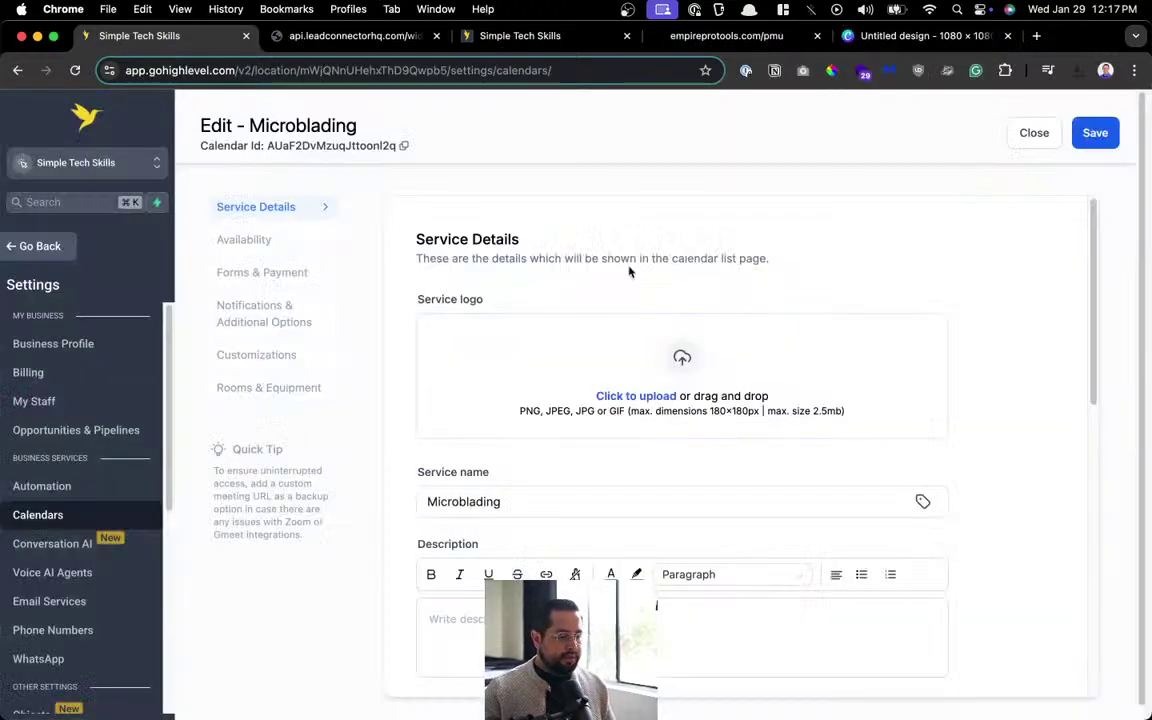
left_click(692, 416)
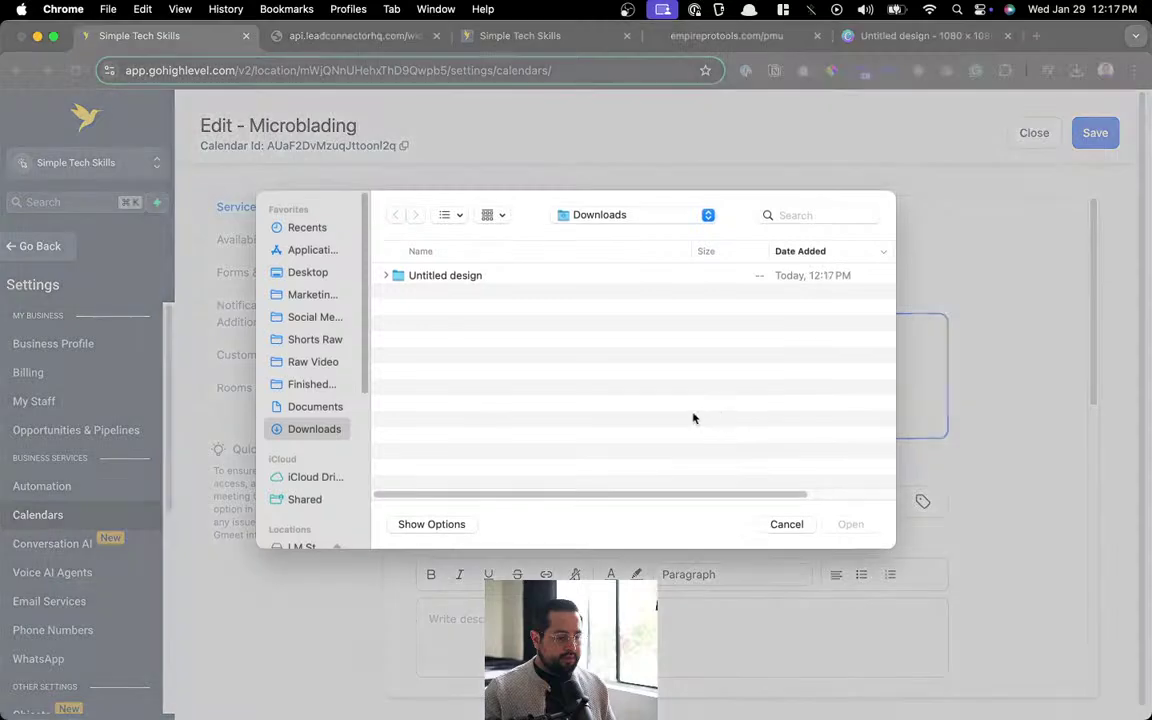
left_click(387, 276)
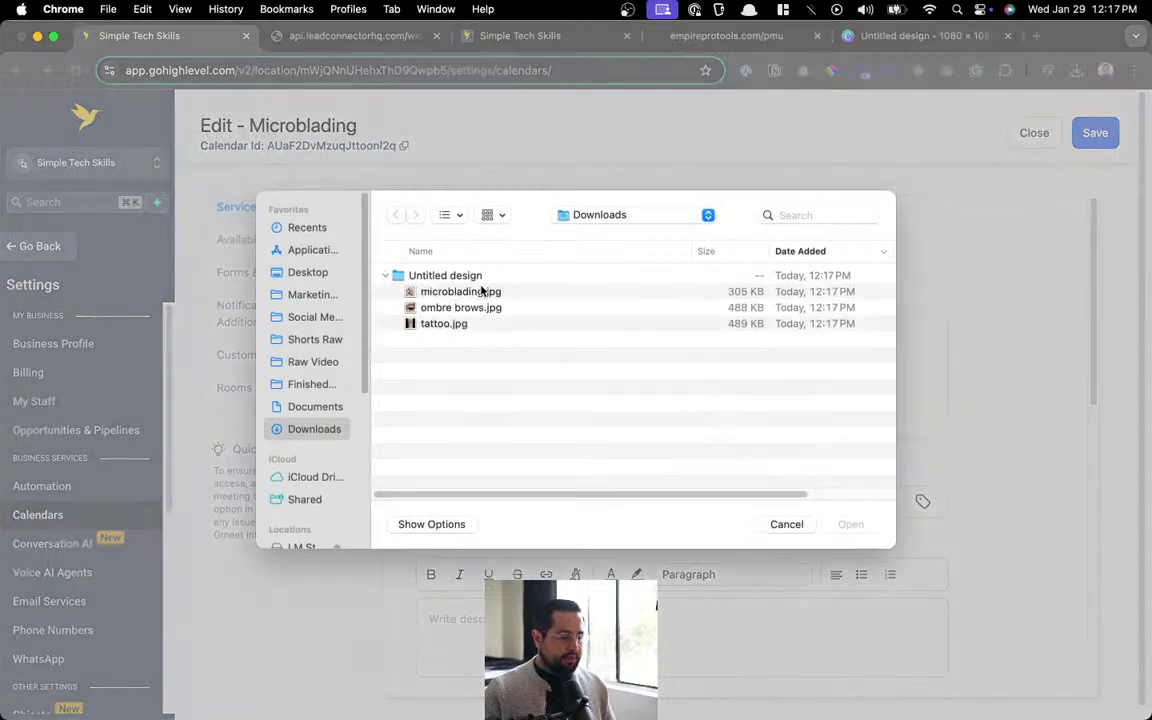
double_click(481, 292)
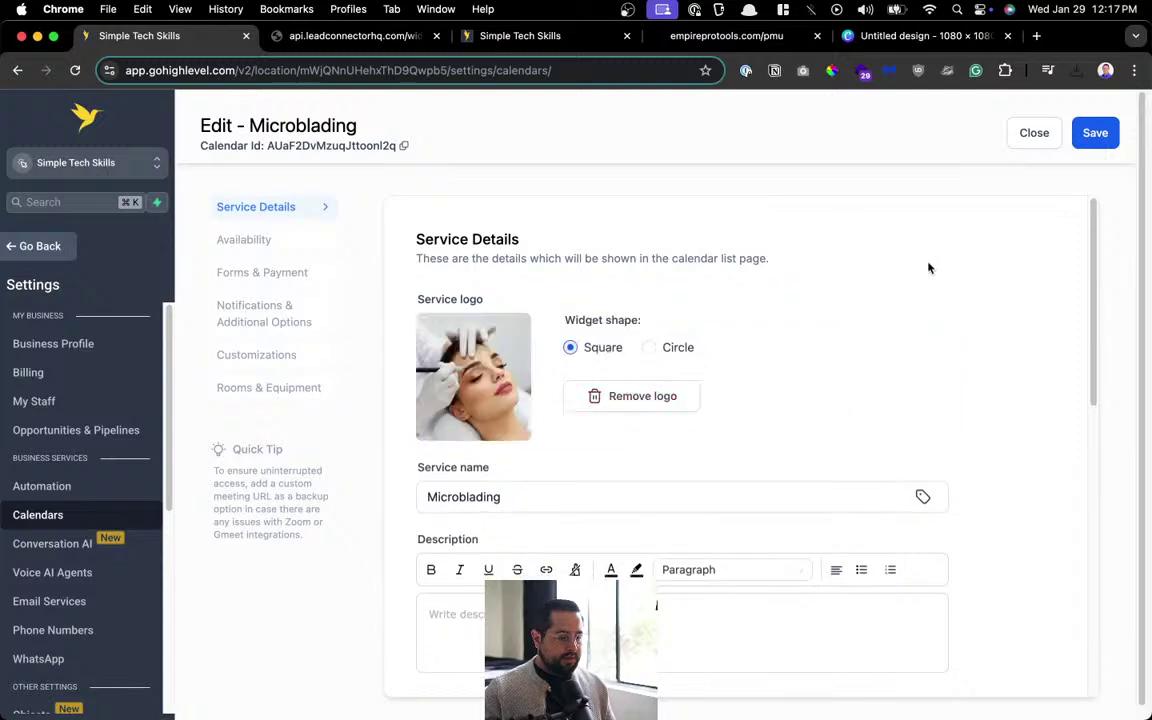
Save the Microblading calendar and close the editor back to the calendar list.
left_click(1096, 132)
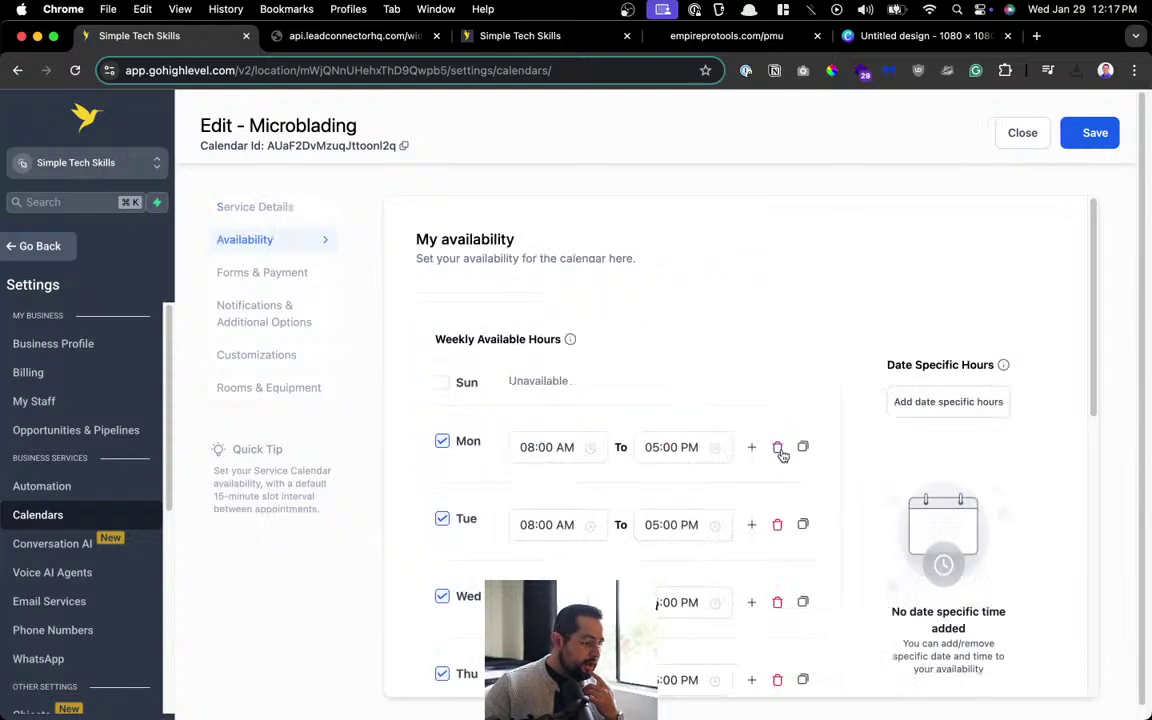
left_click(1093, 134)
left_click(1082, 140)
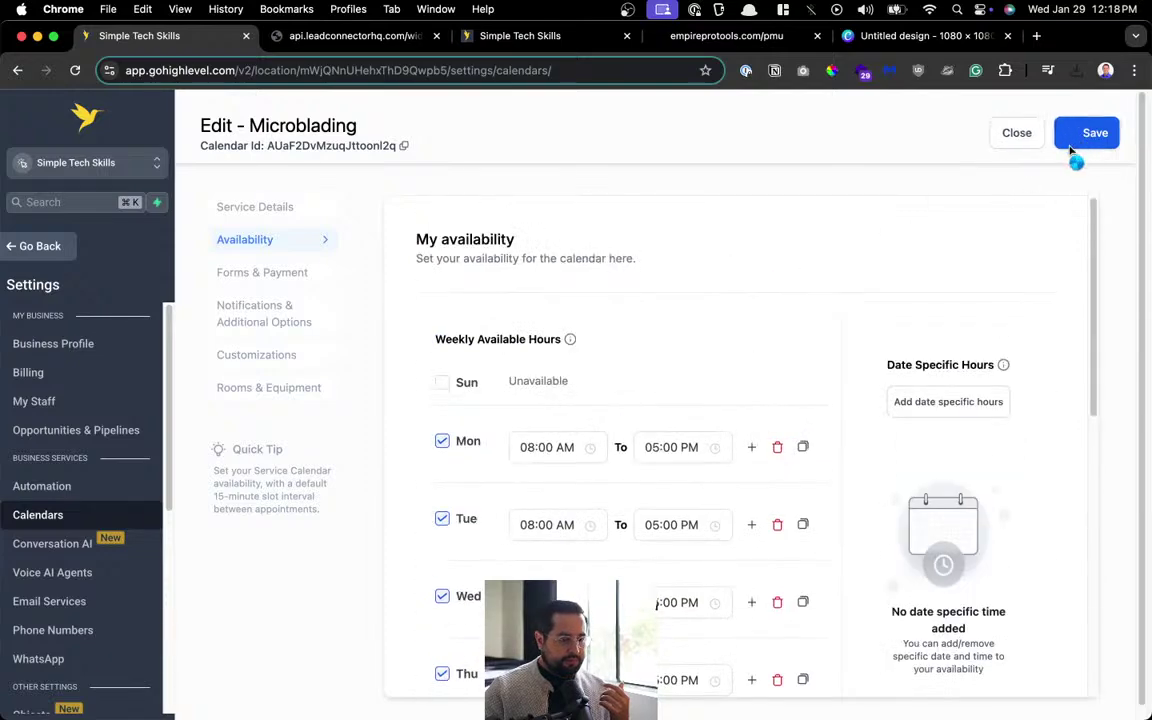
scroll(497, 321, "down", 3)
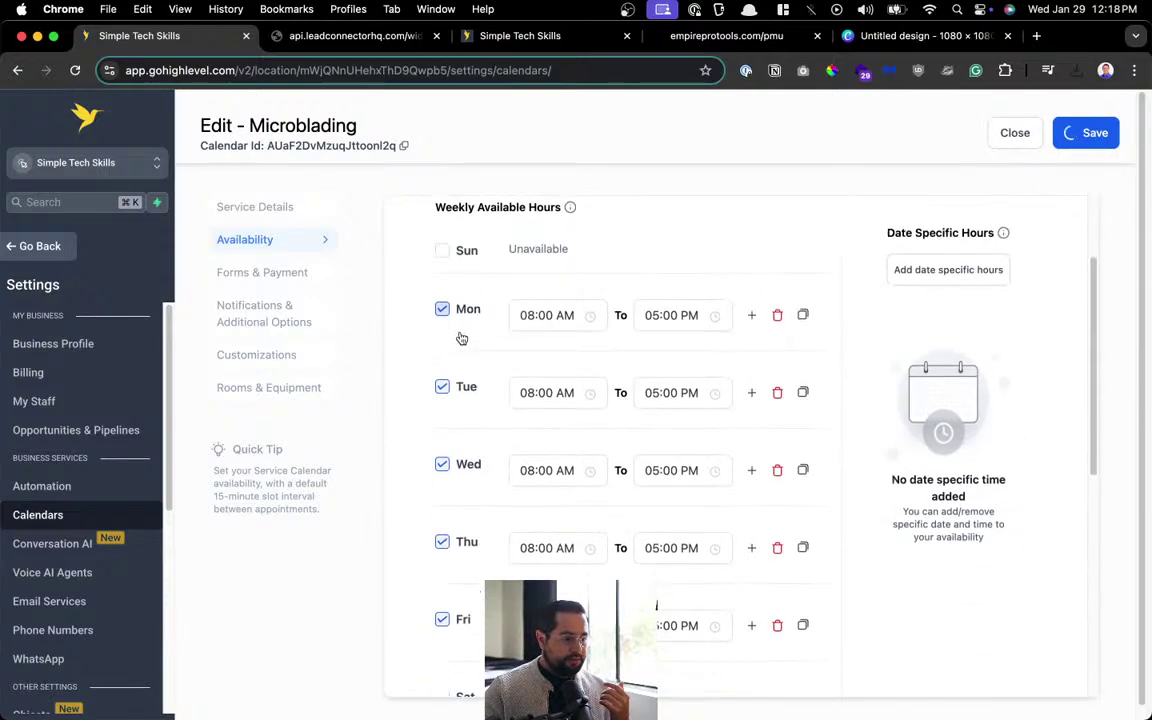
left_click(313, 276)
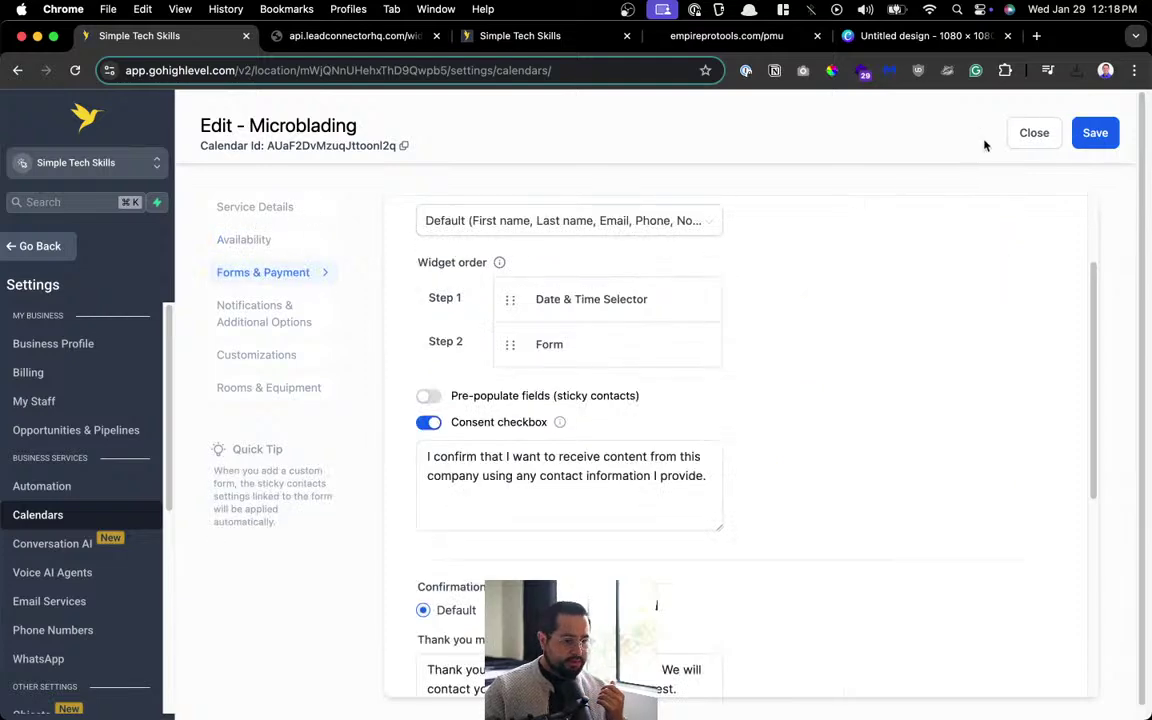
left_click(1030, 137)
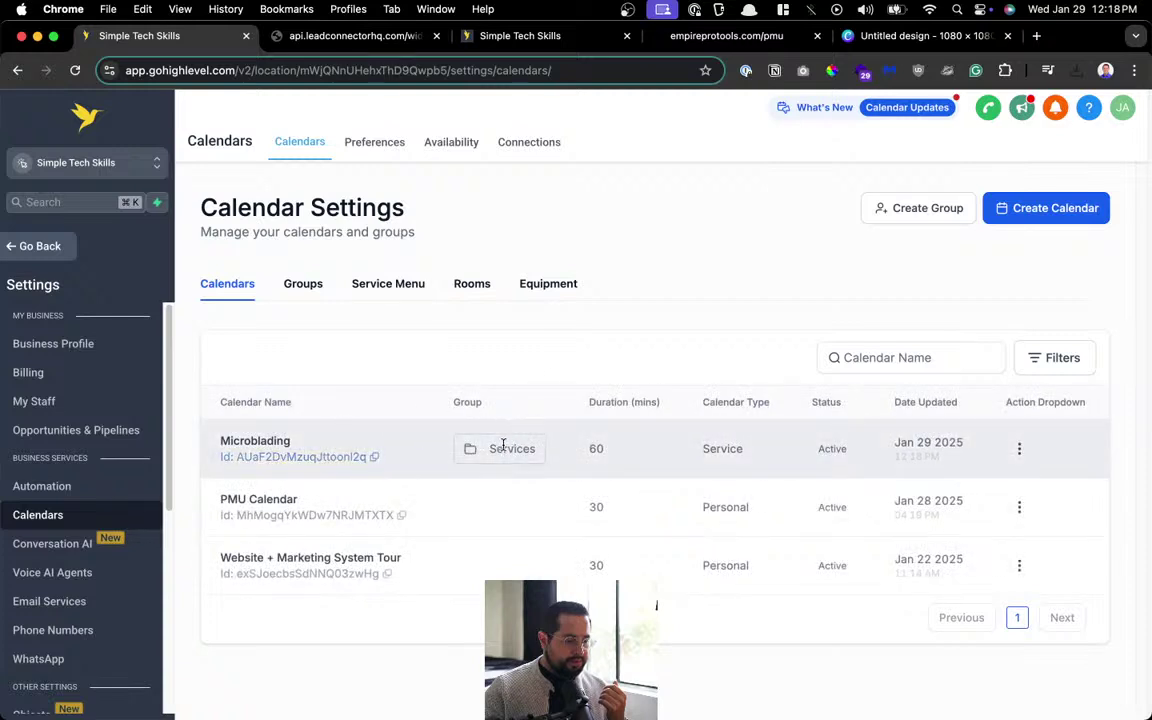
Copy the Services group's scheduling link from the Groups list.
left_click(297, 289)
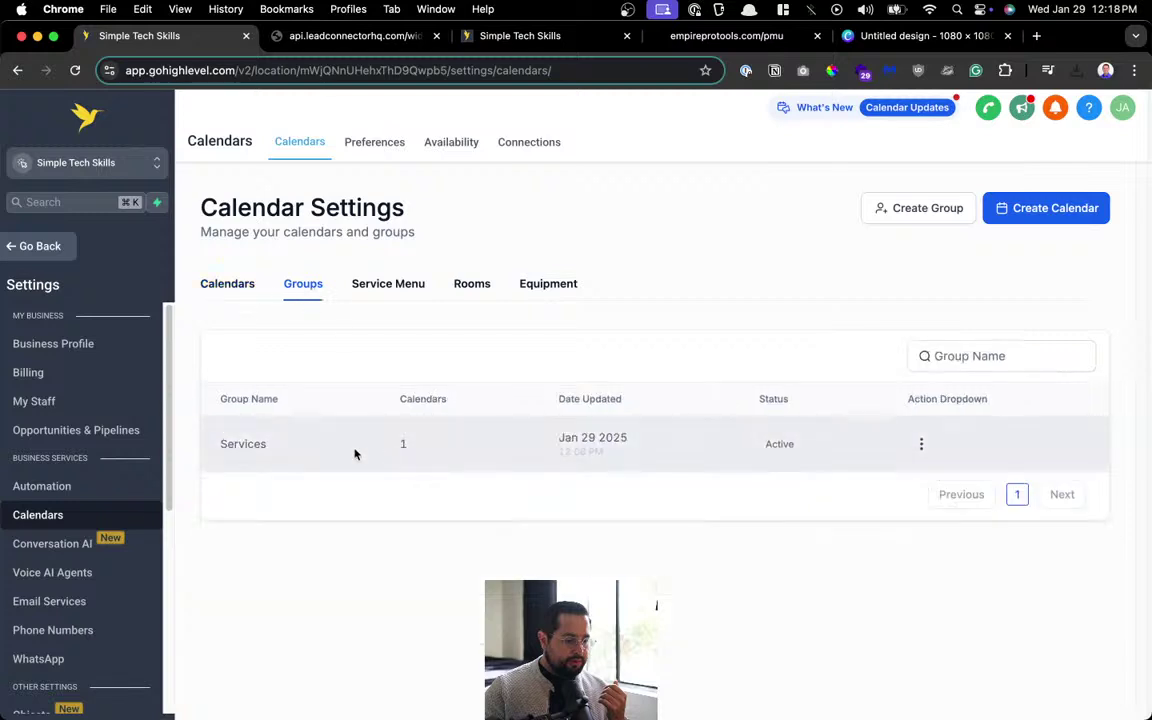
left_click(919, 445)
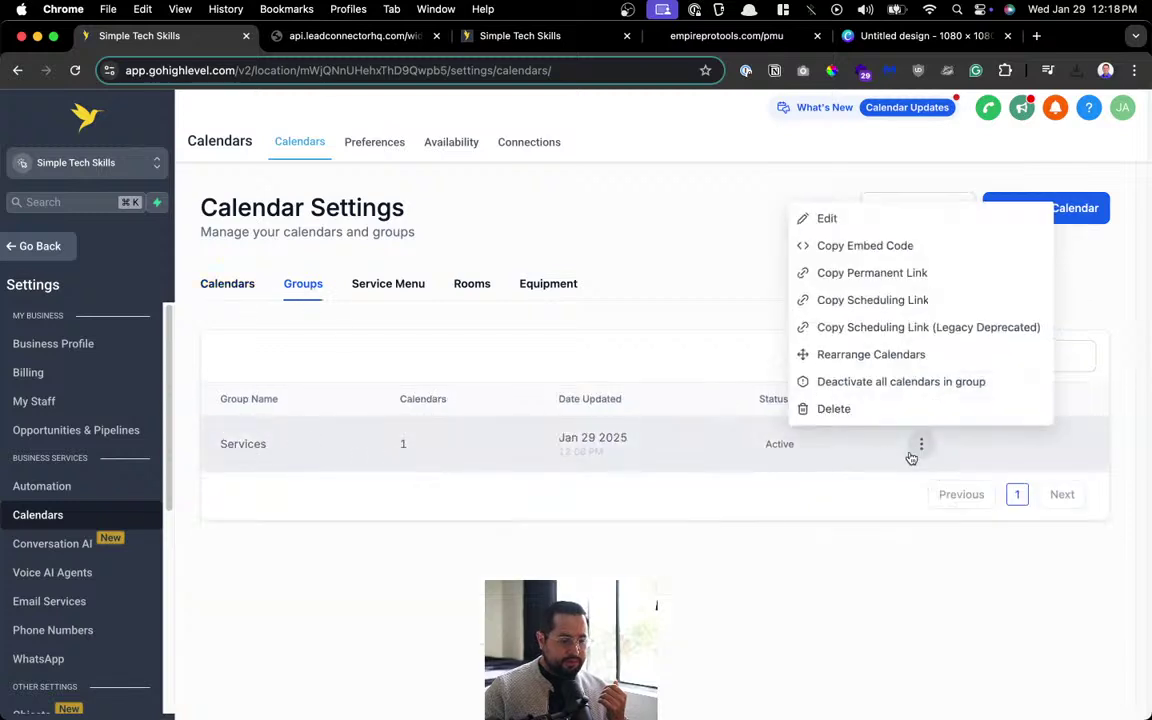
left_click(938, 301)
Load the Services booking link in a new tab, reload it, then close the tab.
key("super+t")
key("super+v")
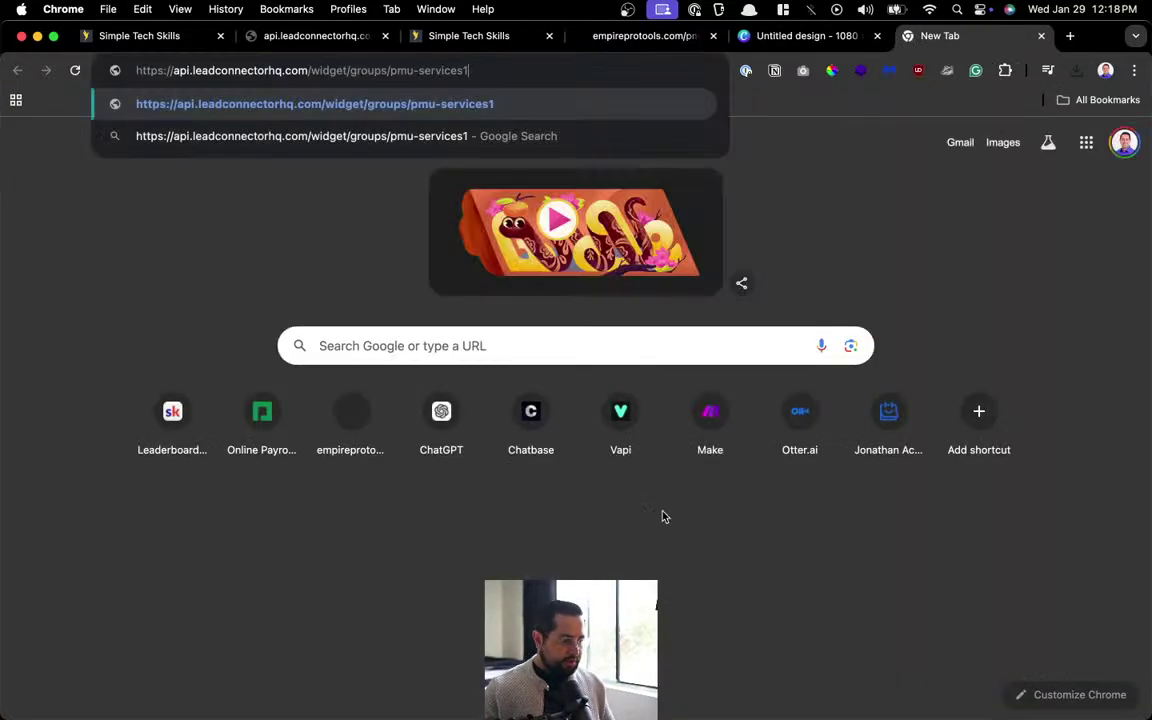
key("Return")
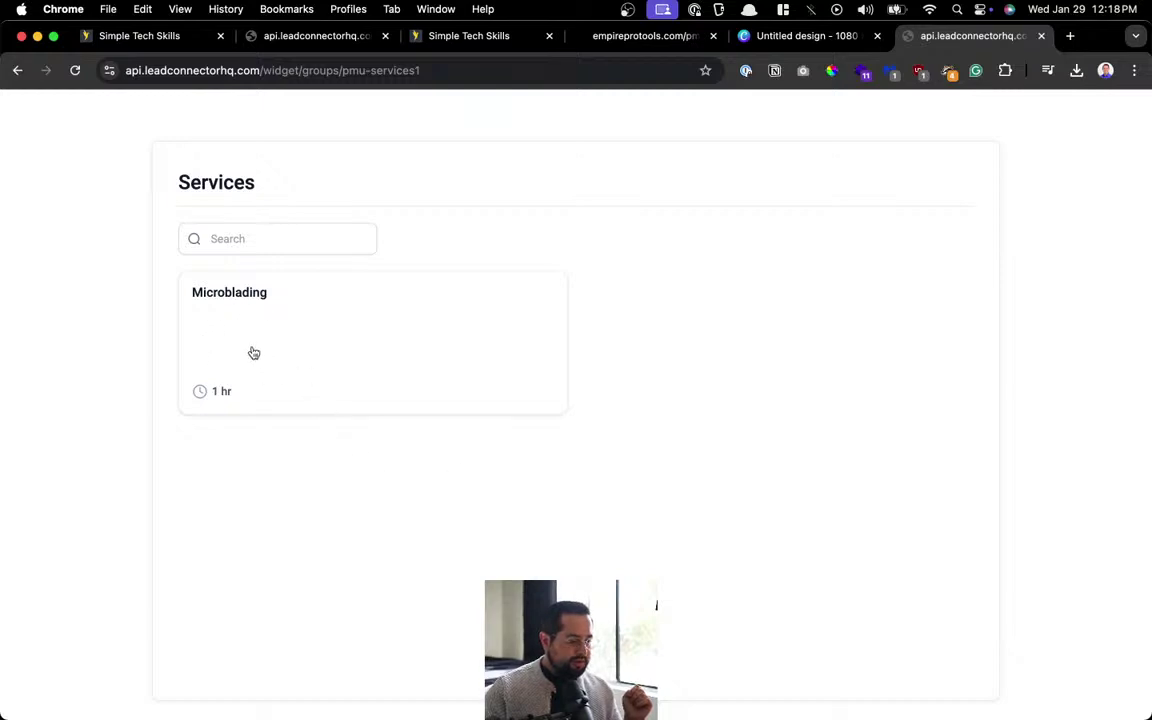
left_click(74, 71)
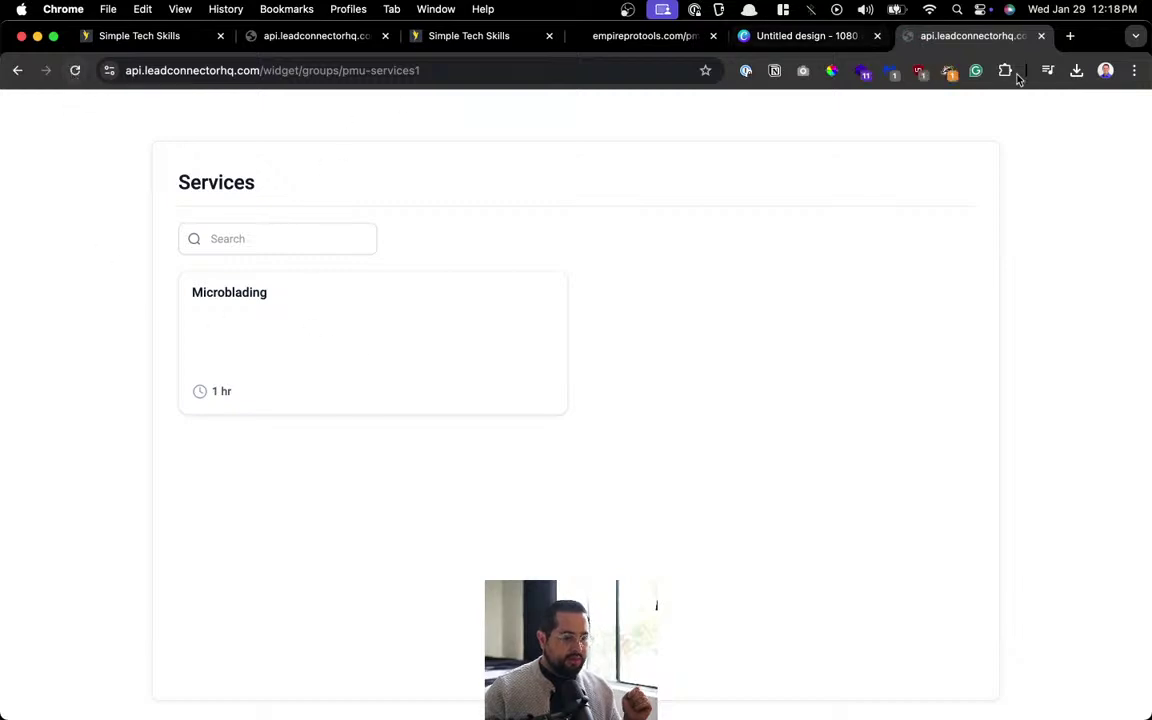
key("super+w")
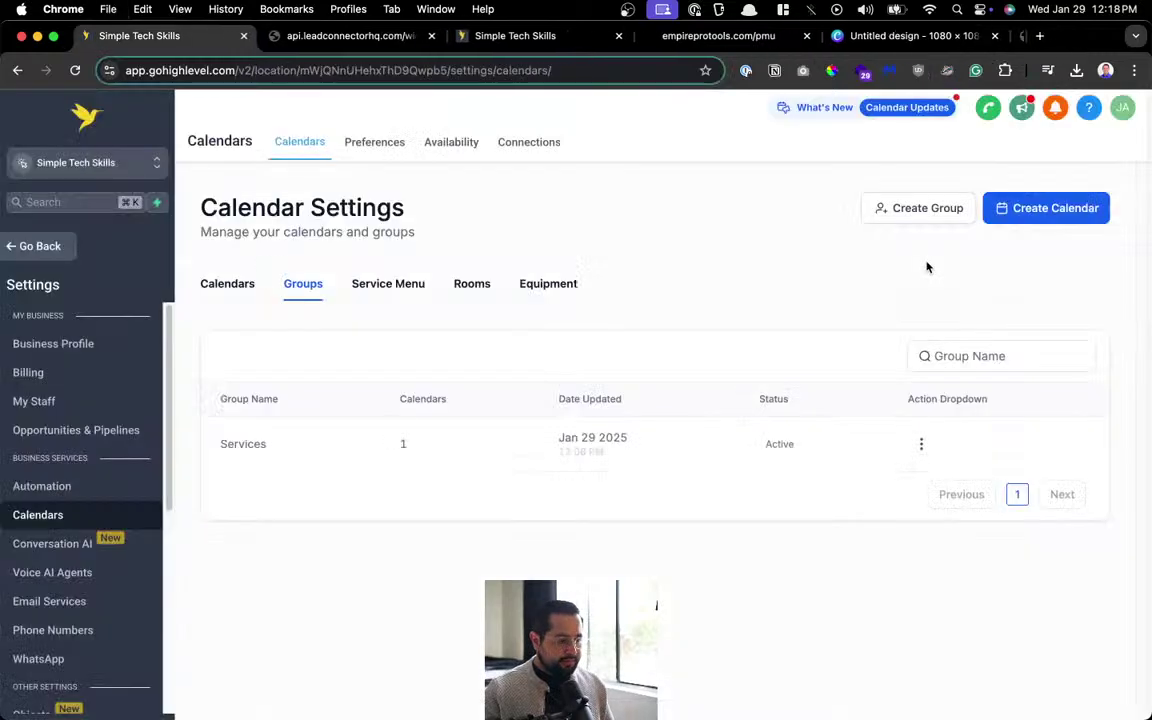
Open the Microblading calendar for editing from the calendars list.
left_click(224, 286)
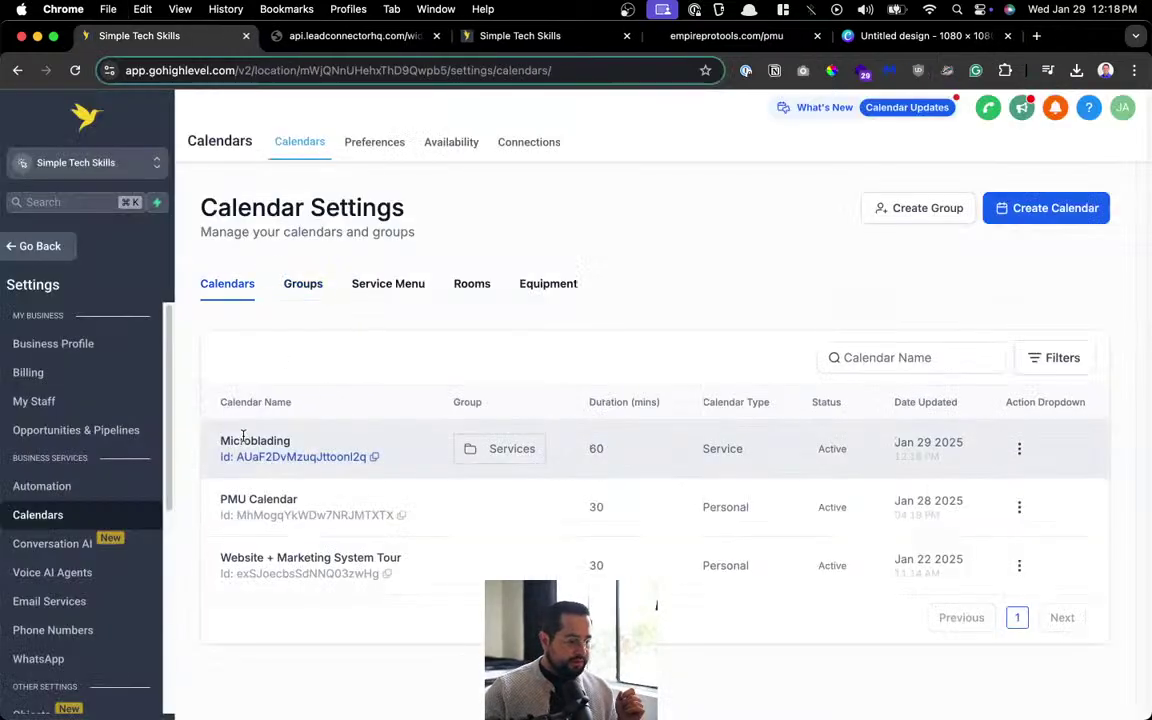
left_click(1019, 449)
left_click(985, 256)
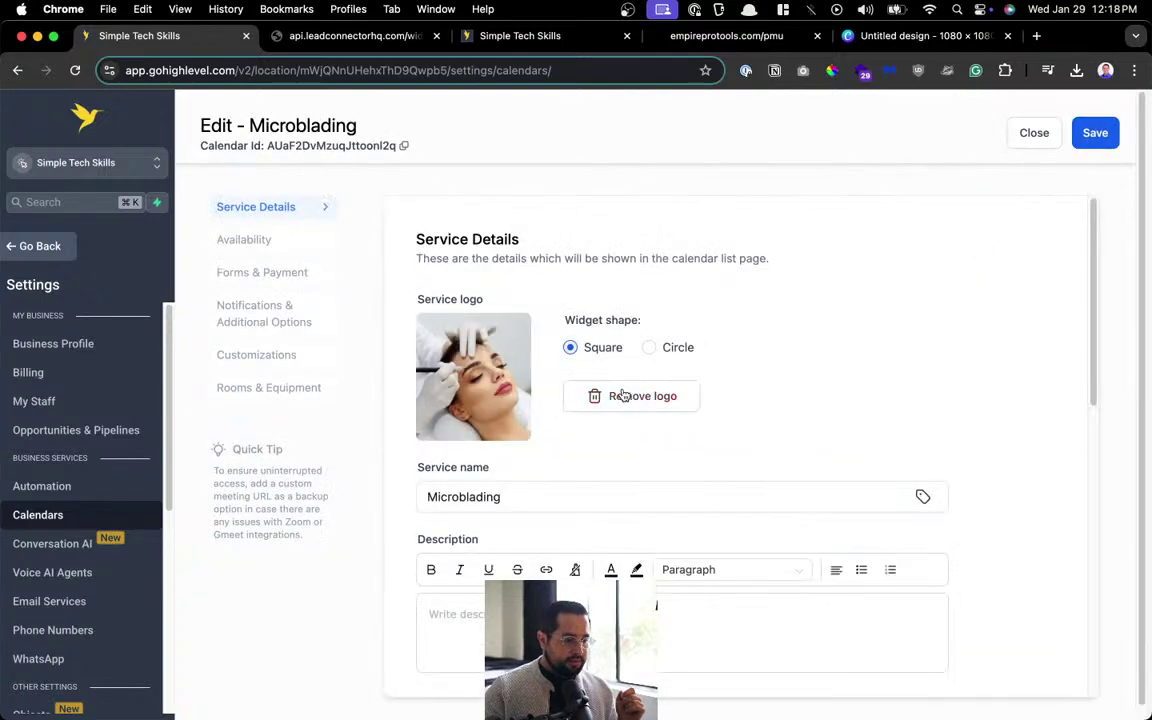
scroll(536, 380, "down", 3)
scroll(536, 380, "down", 8)
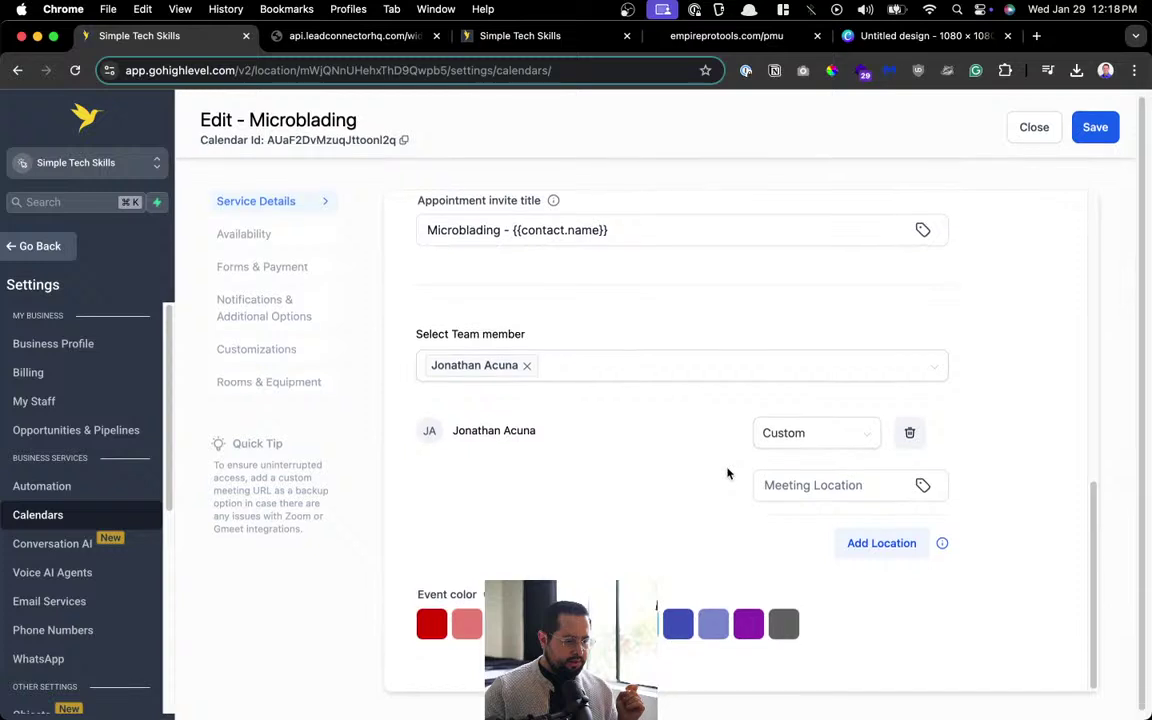
scroll(694, 558, "down", 1)
scroll(694, 553, "up", 10)
scroll(697, 544, "up", 3)
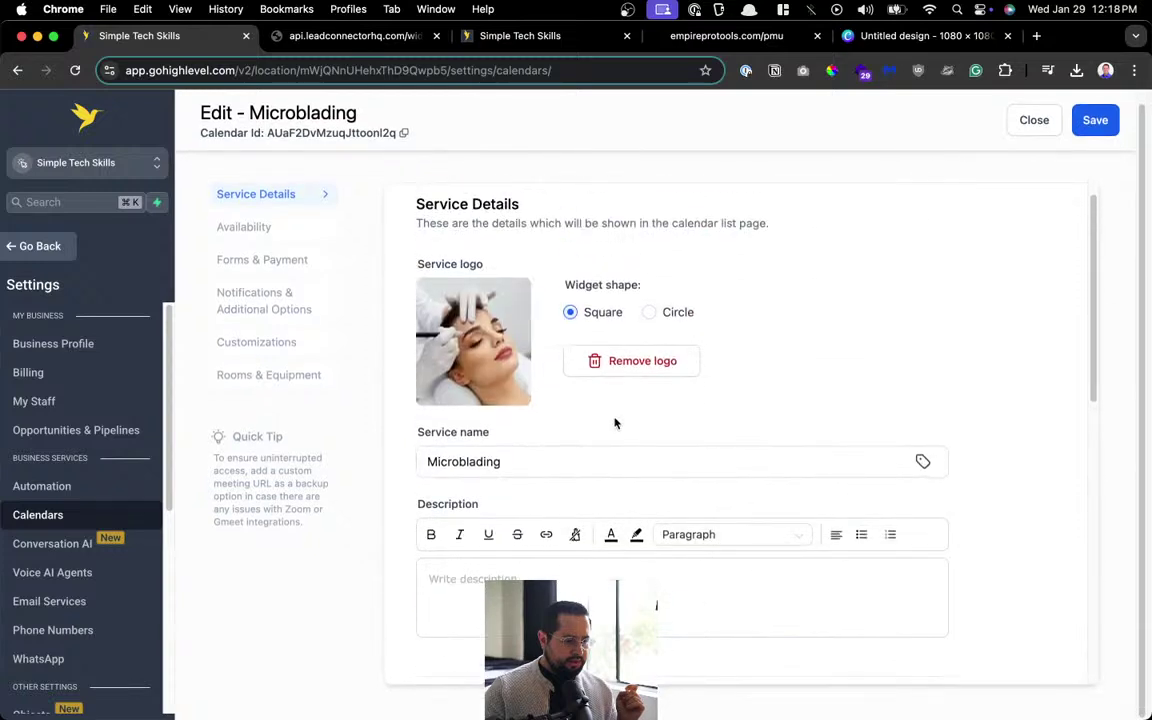
Try a circular service logo, revert to square, and save the service details.
left_click(662, 313)
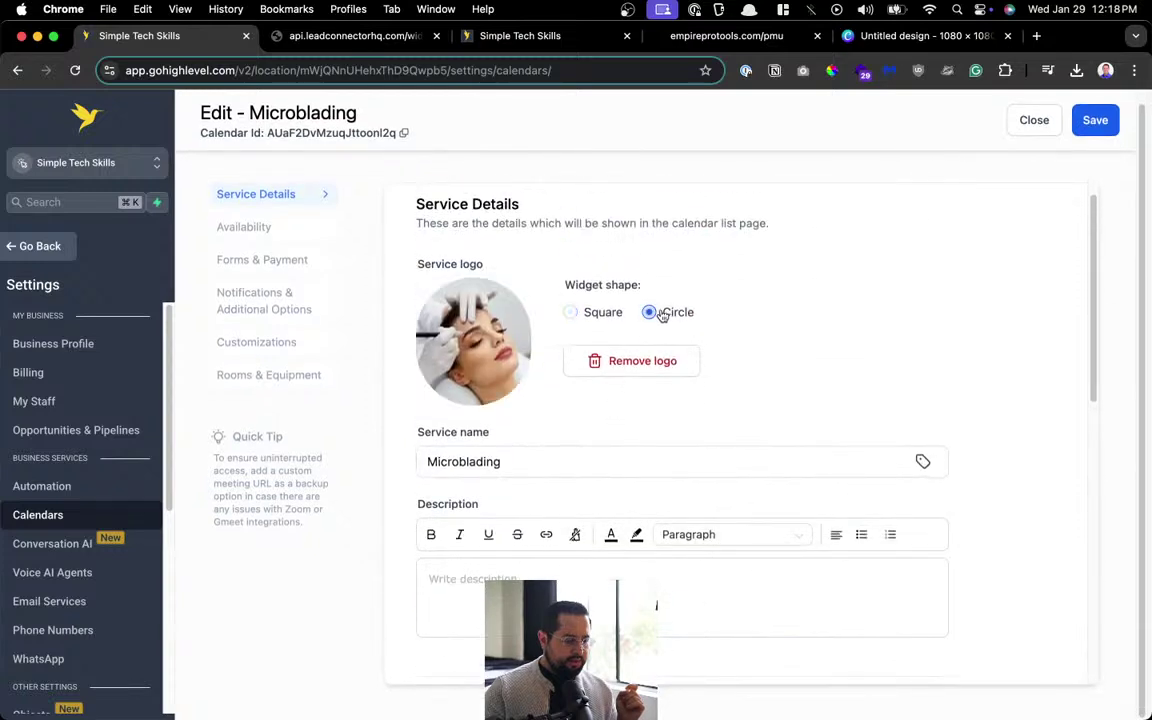
left_click(590, 313)
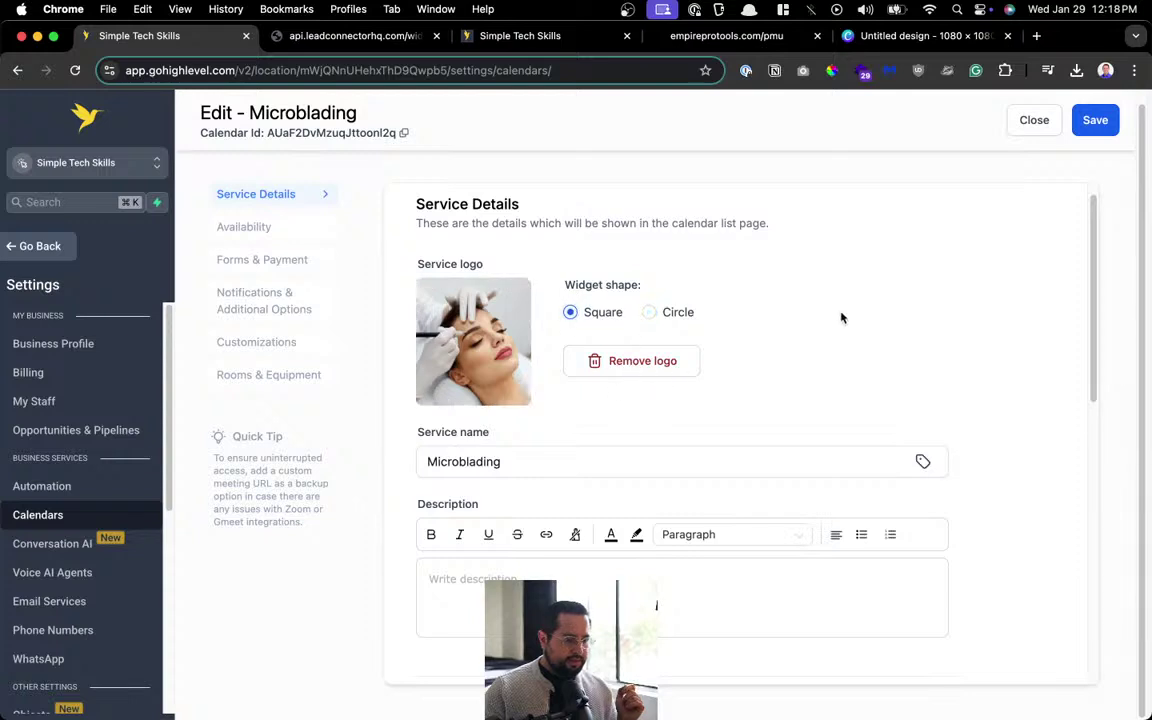
left_click(1094, 120)
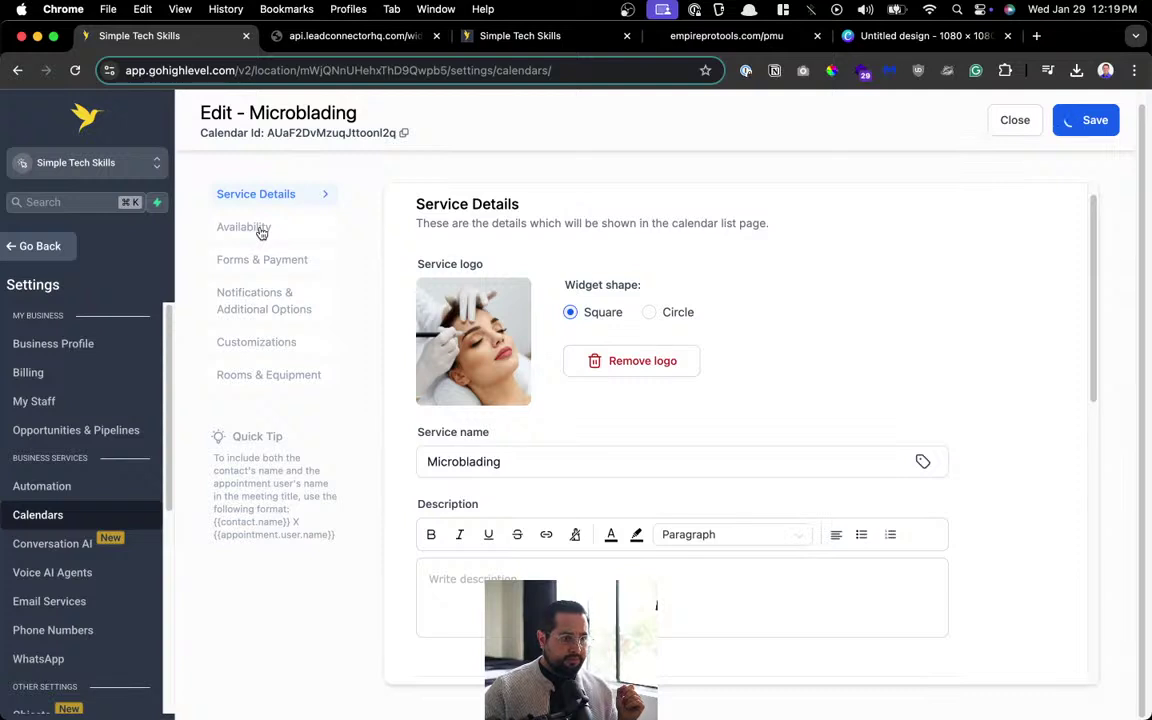
Step through Availability, Forms & Payment and Notifications to the Customizations section.
left_click(261, 232)
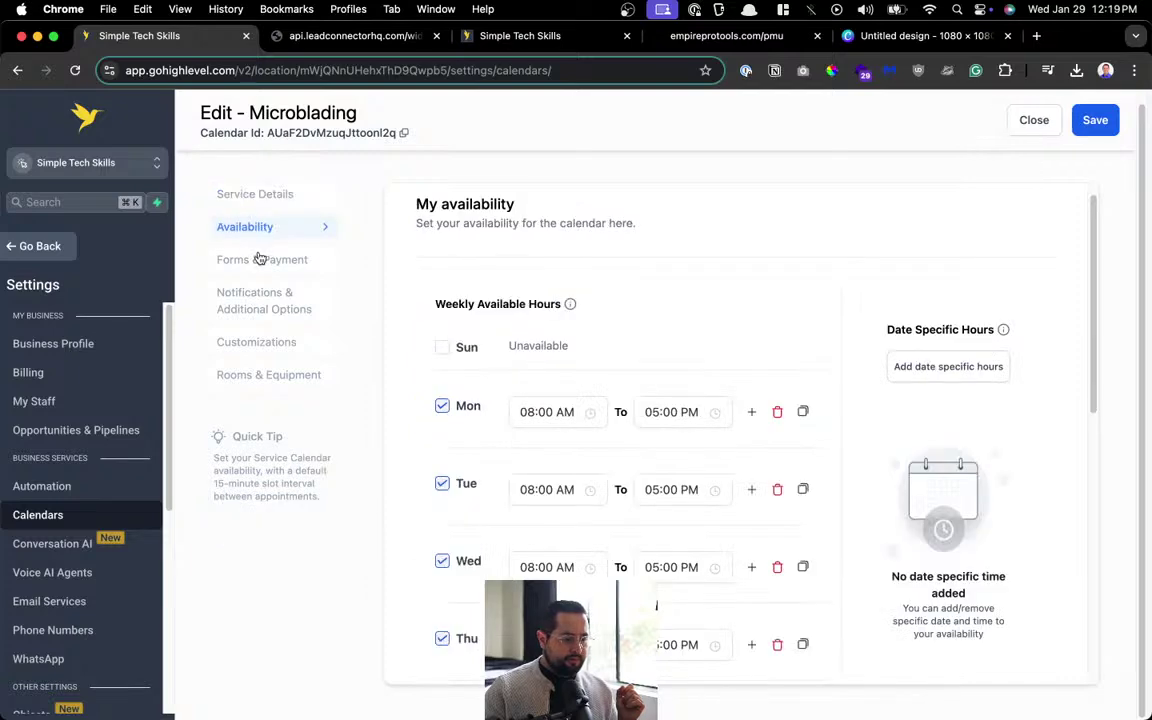
scroll(524, 281, "down", 10)
scroll(500, 262, "up", 10)
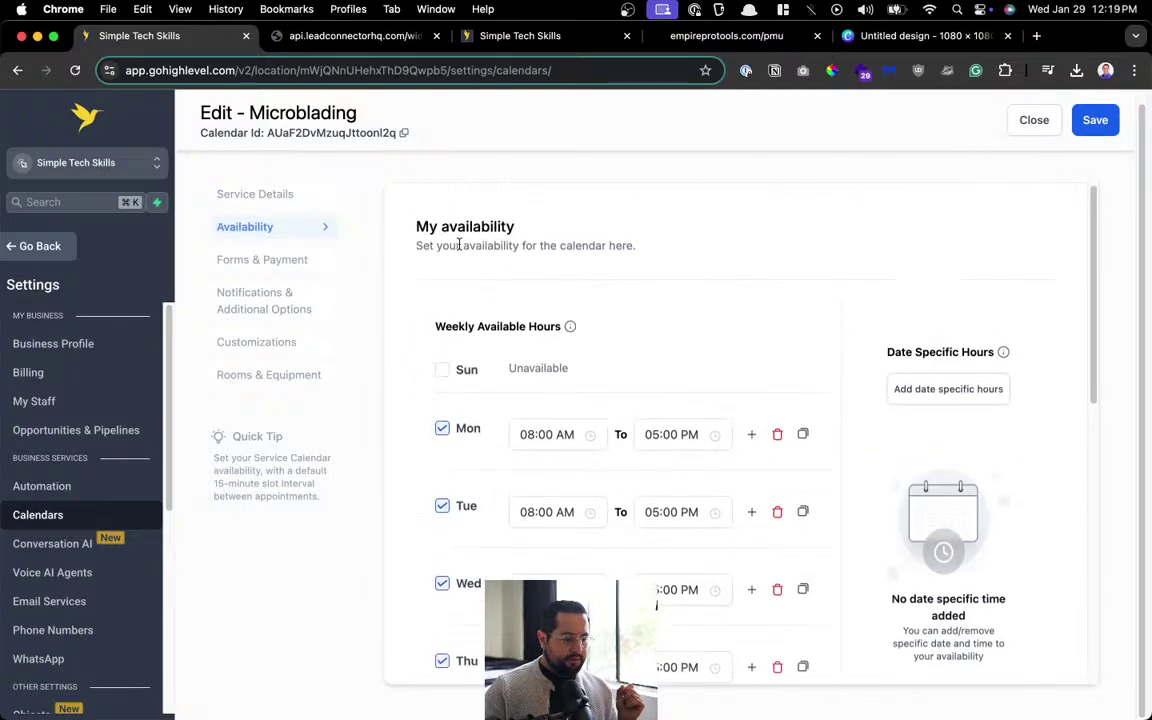
left_click(300, 259)
scroll(420, 340, "down", 3)
scroll(430, 342, "down", 5)
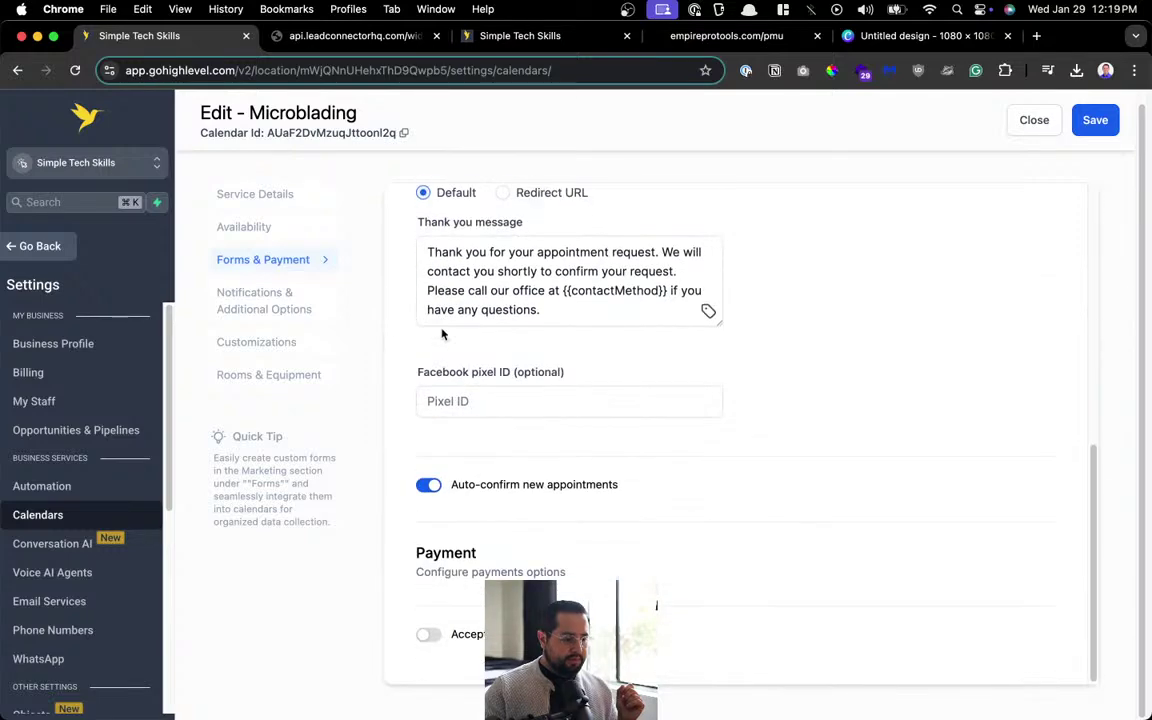
left_click(262, 294)
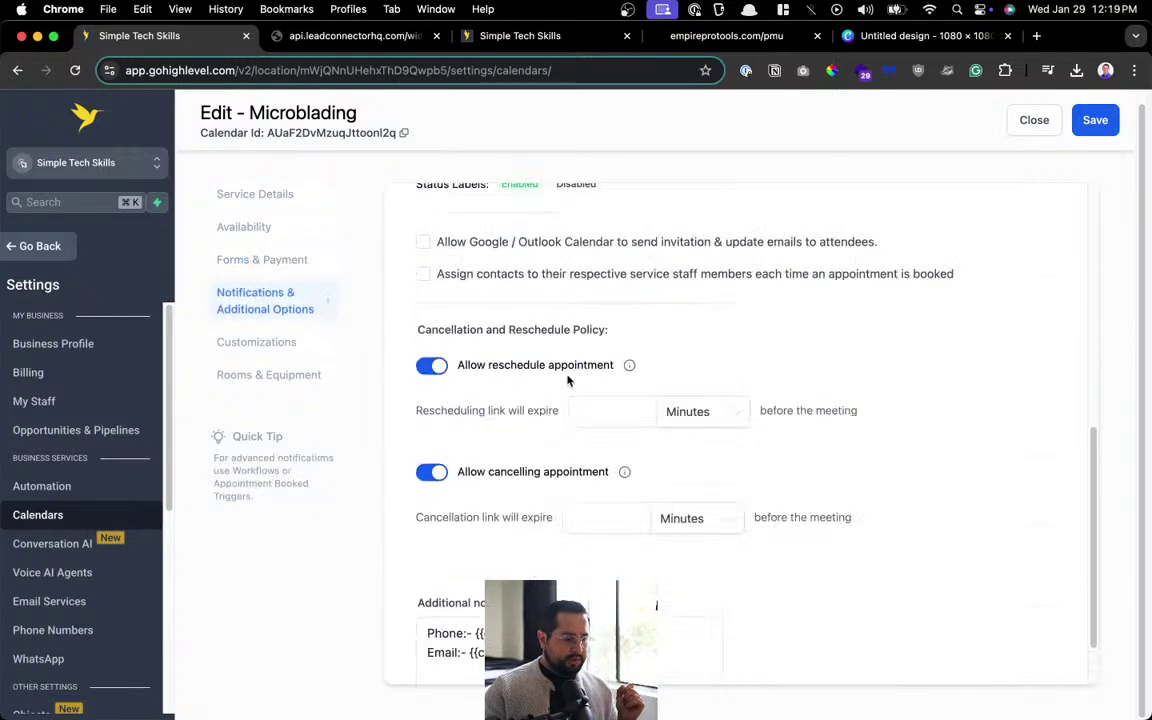
scroll(575, 379, "up", 10)
scroll(577, 378, "down", 10)
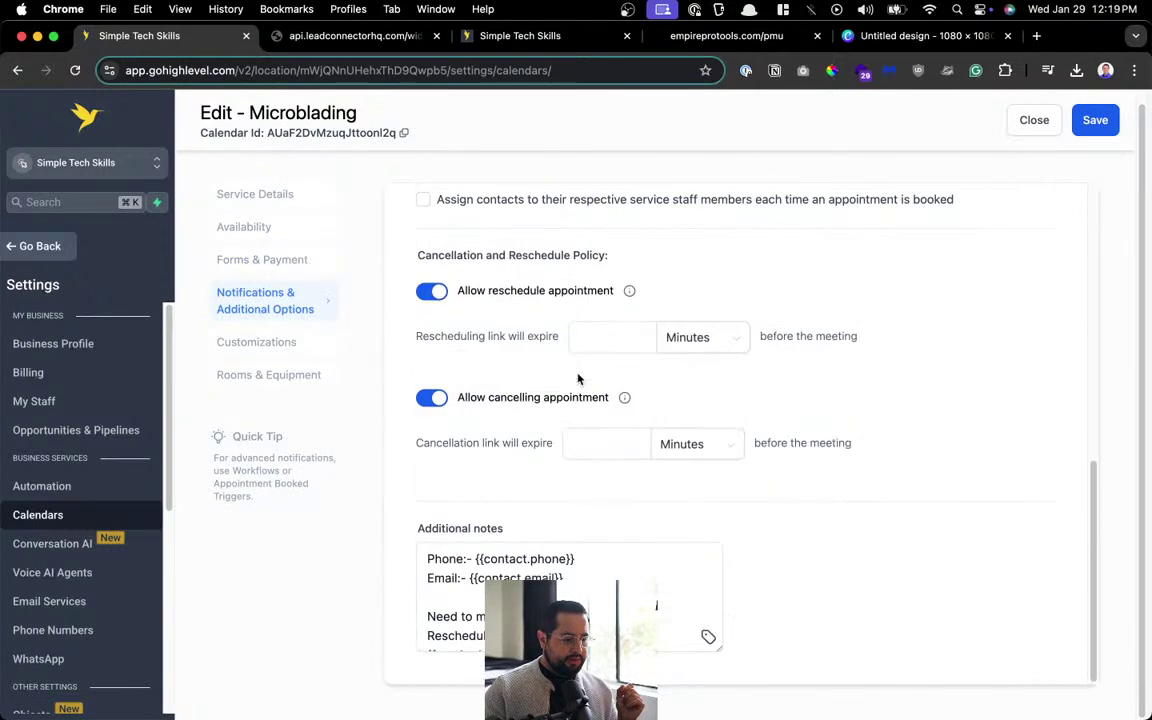
left_click(310, 348)
scroll(620, 407, "up", 10)
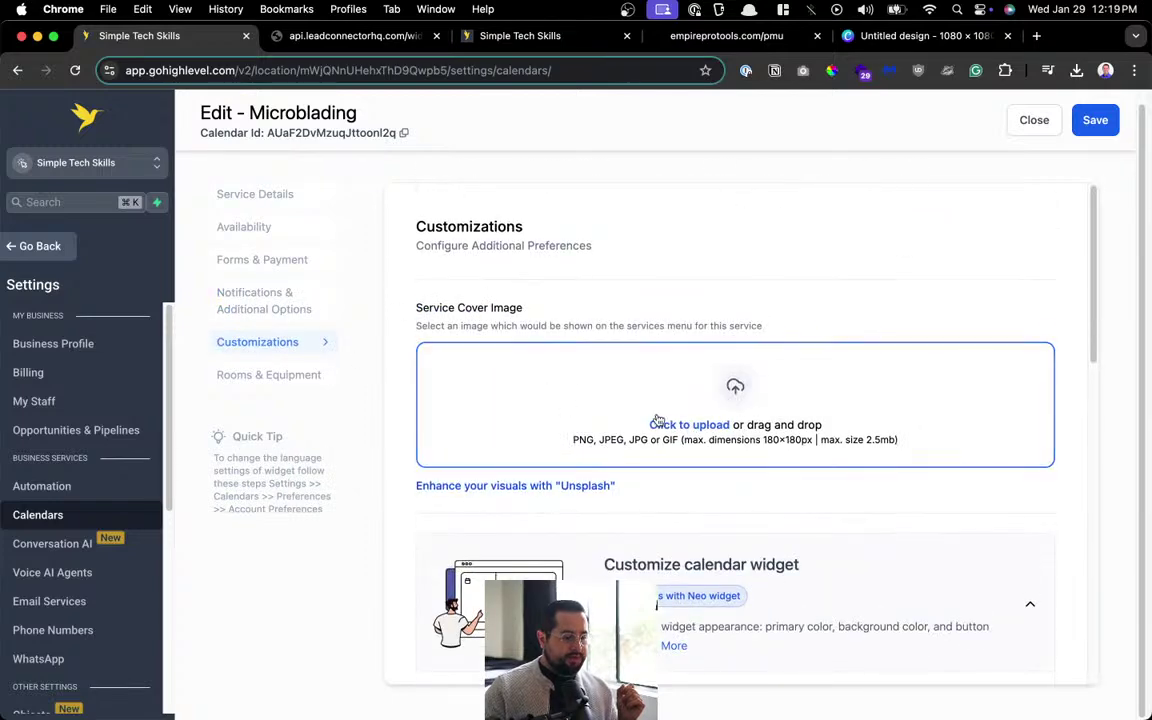
Upload microblading.jpg as the service cover image and save the Microblading calendar twice.
left_click(659, 424)
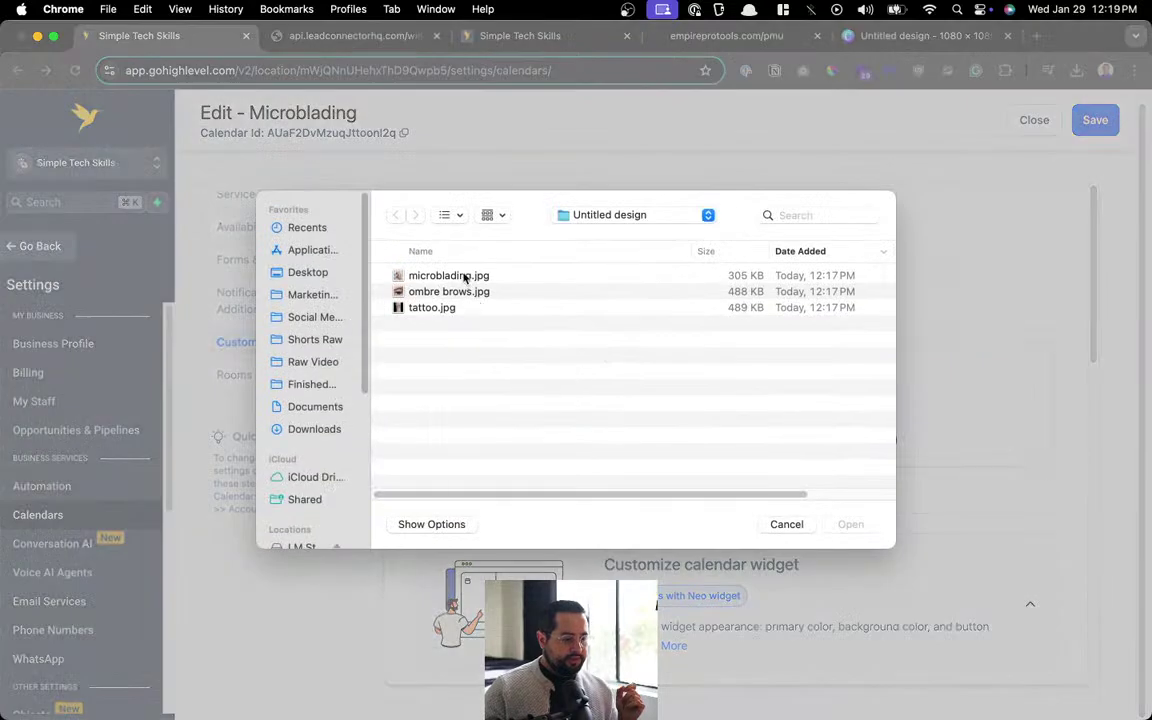
double_click(440, 275)
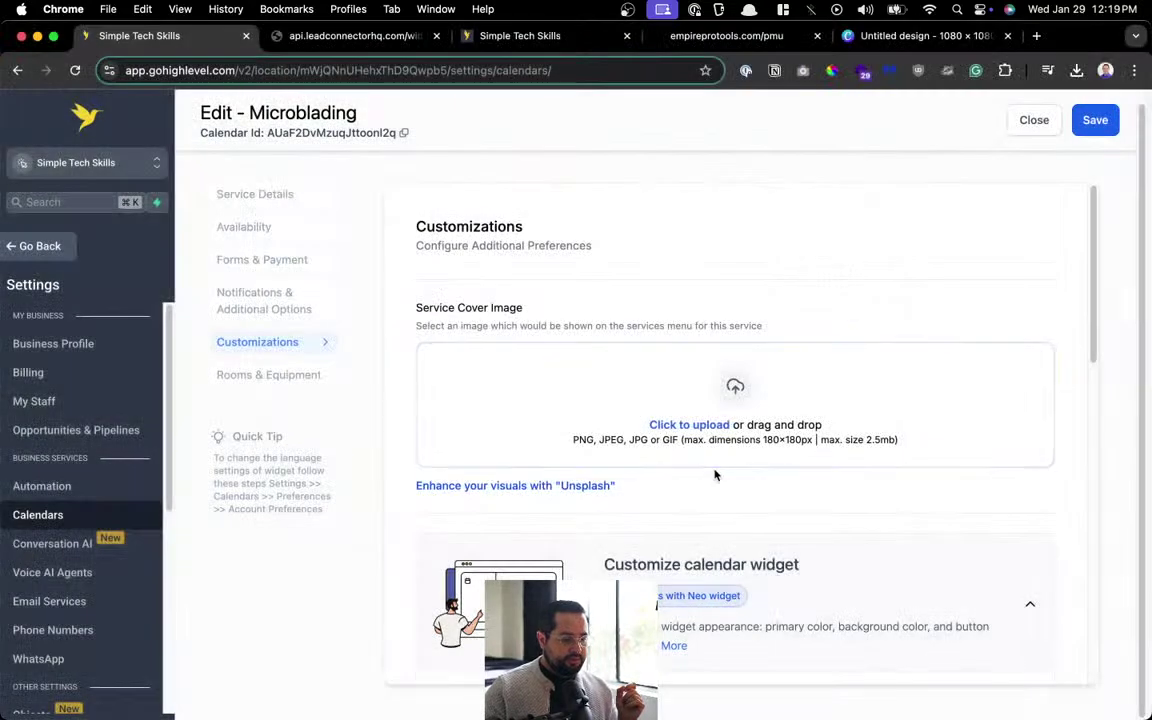
scroll(805, 434, "down", 8)
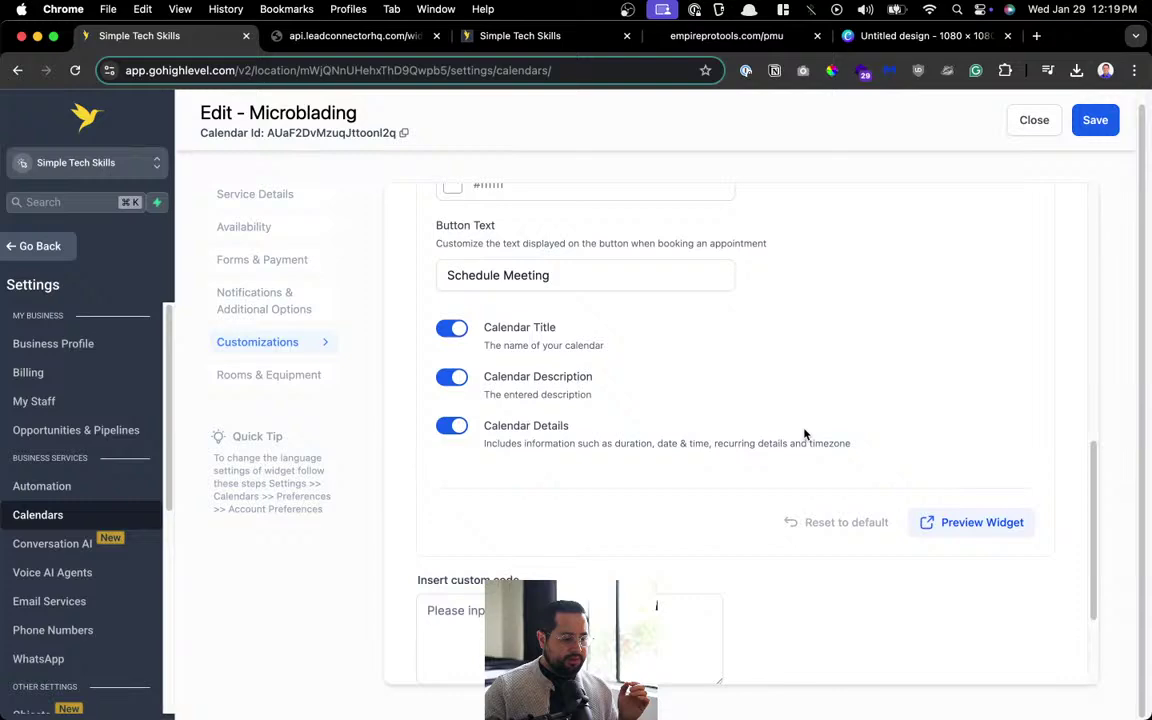
scroll(805, 434, "up", 3)
scroll(805, 434, "down", 5)
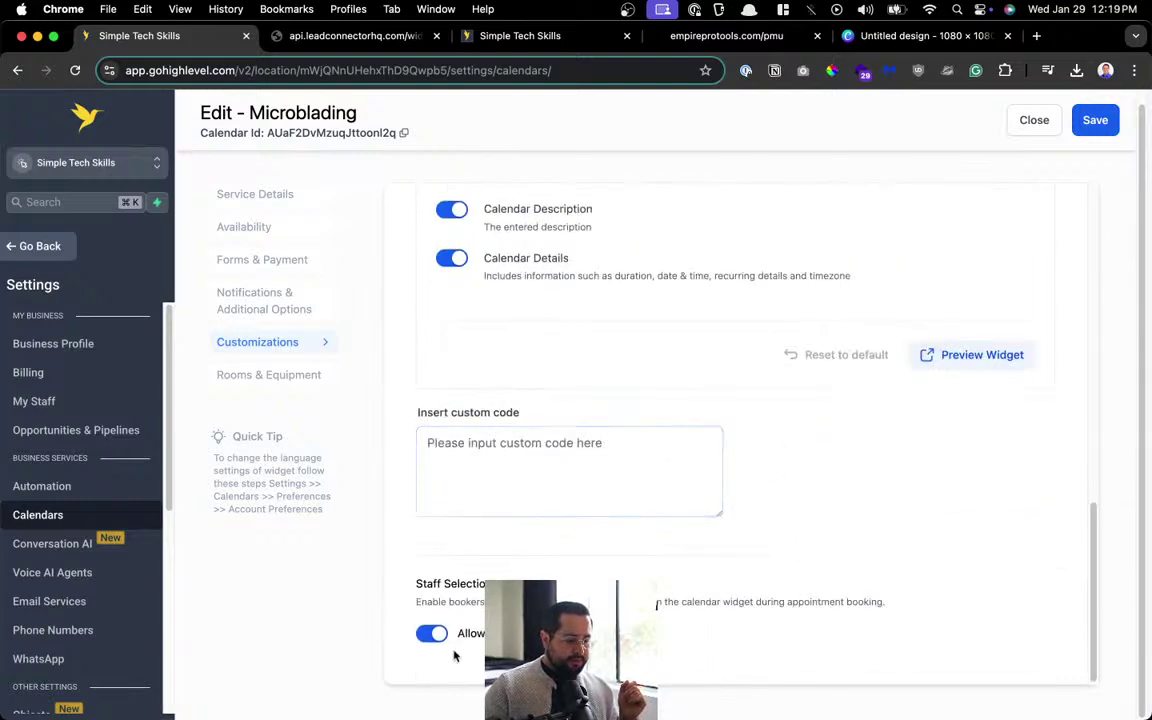
scroll(923, 571, "up", 15)
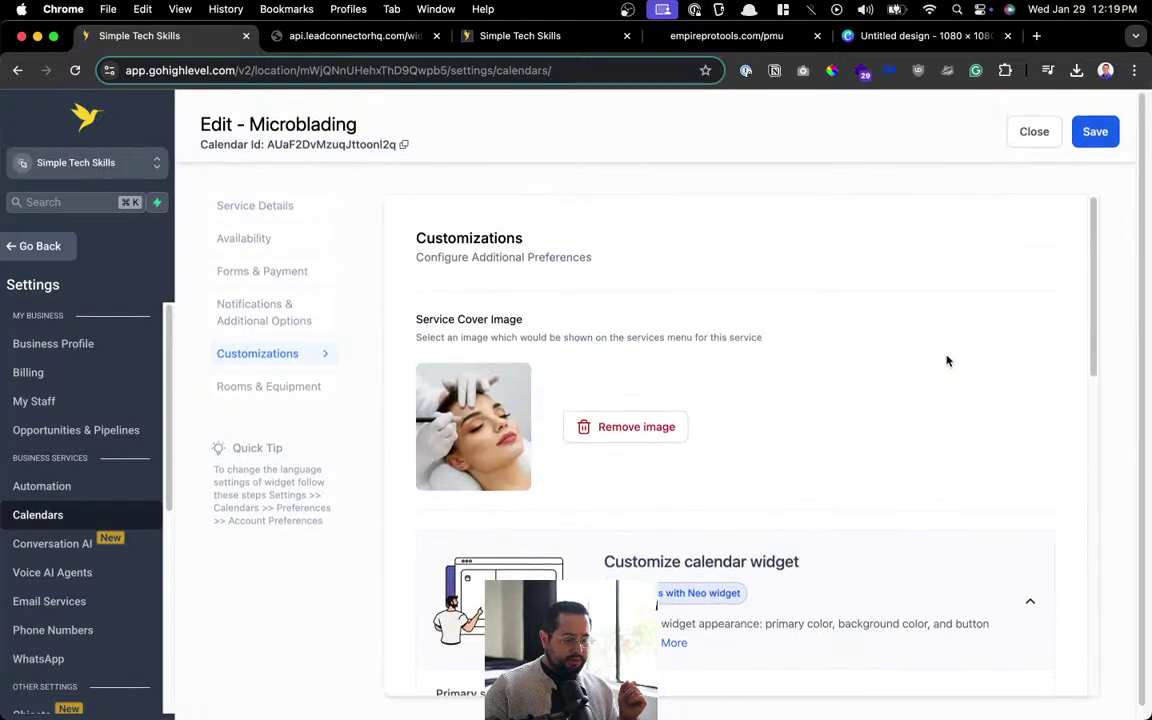
left_click(1095, 133)
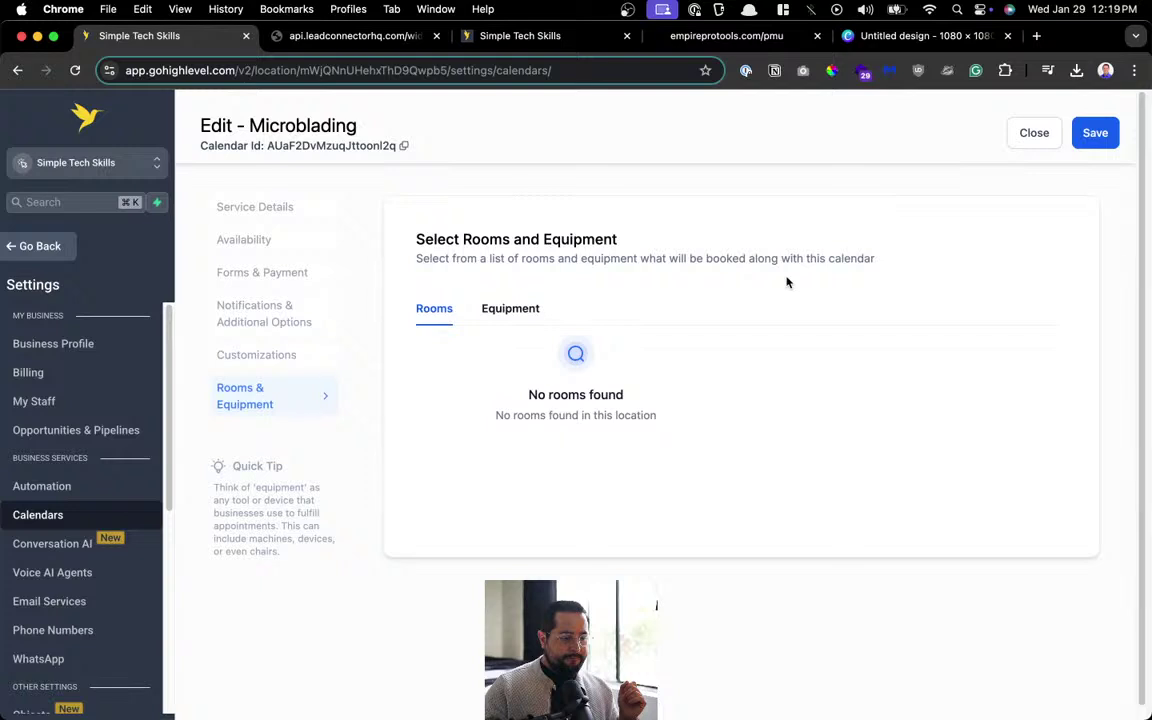
left_click(1095, 133)
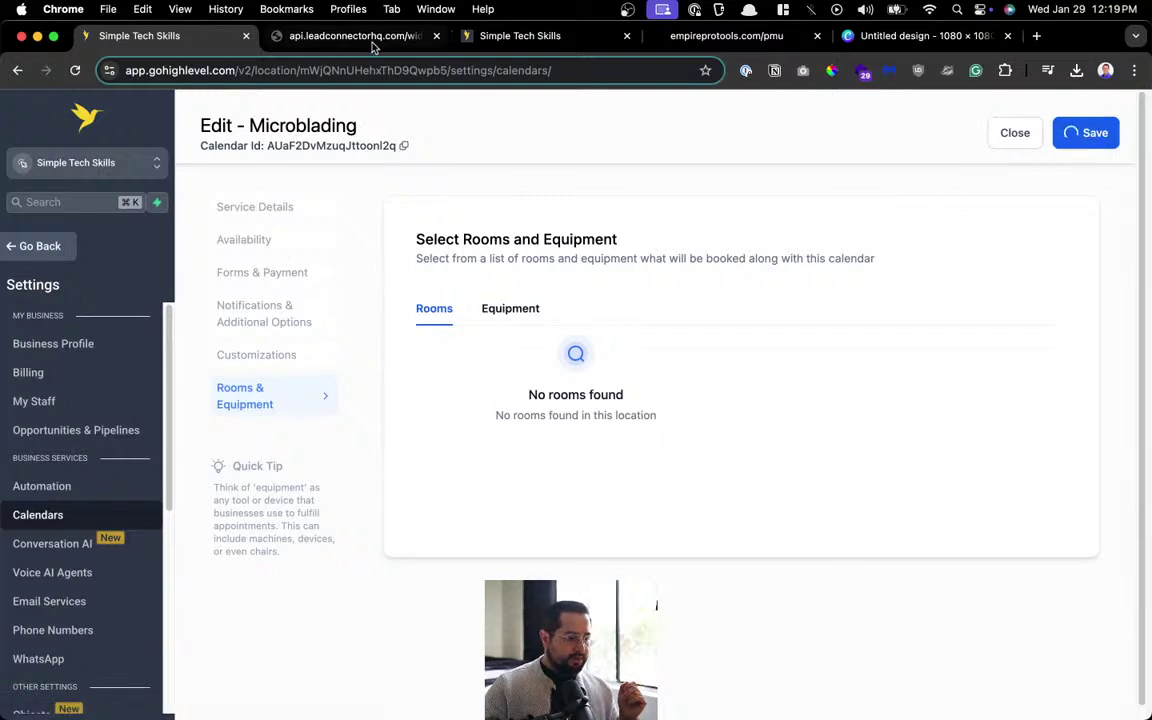
Close the booking widget and duplicate Simple Tech Skills tabs, returning to HighLevel.
left_click(345, 36)
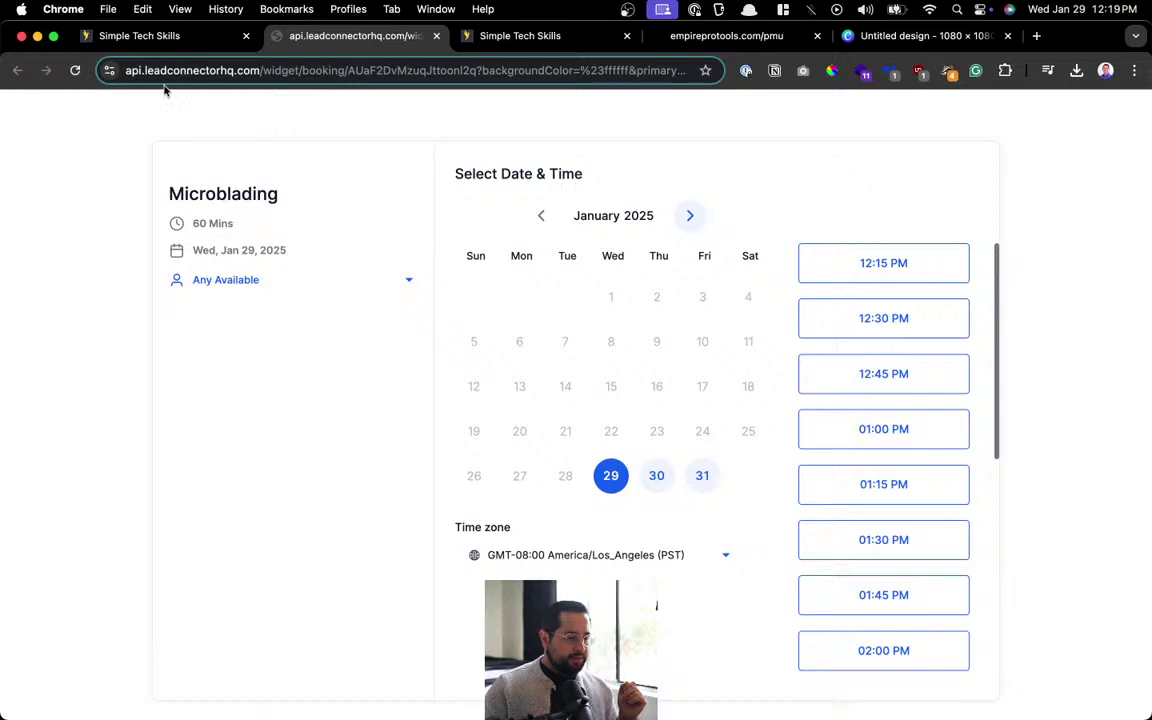
key("super+w")
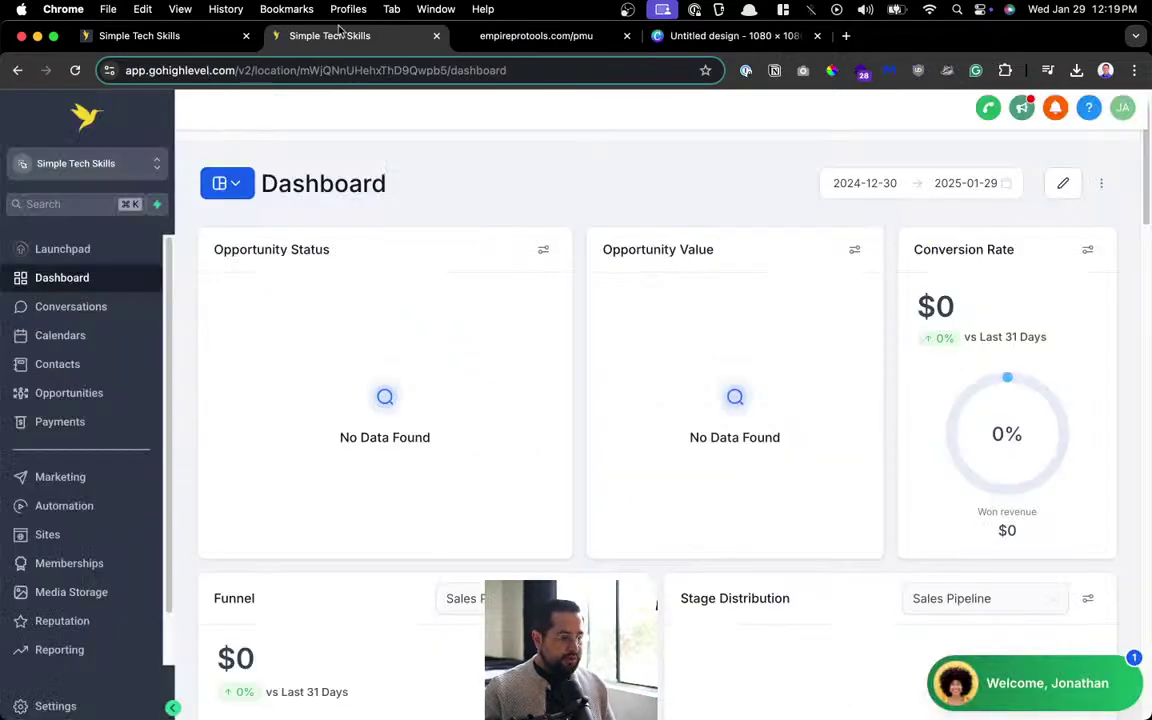
key("super+w")
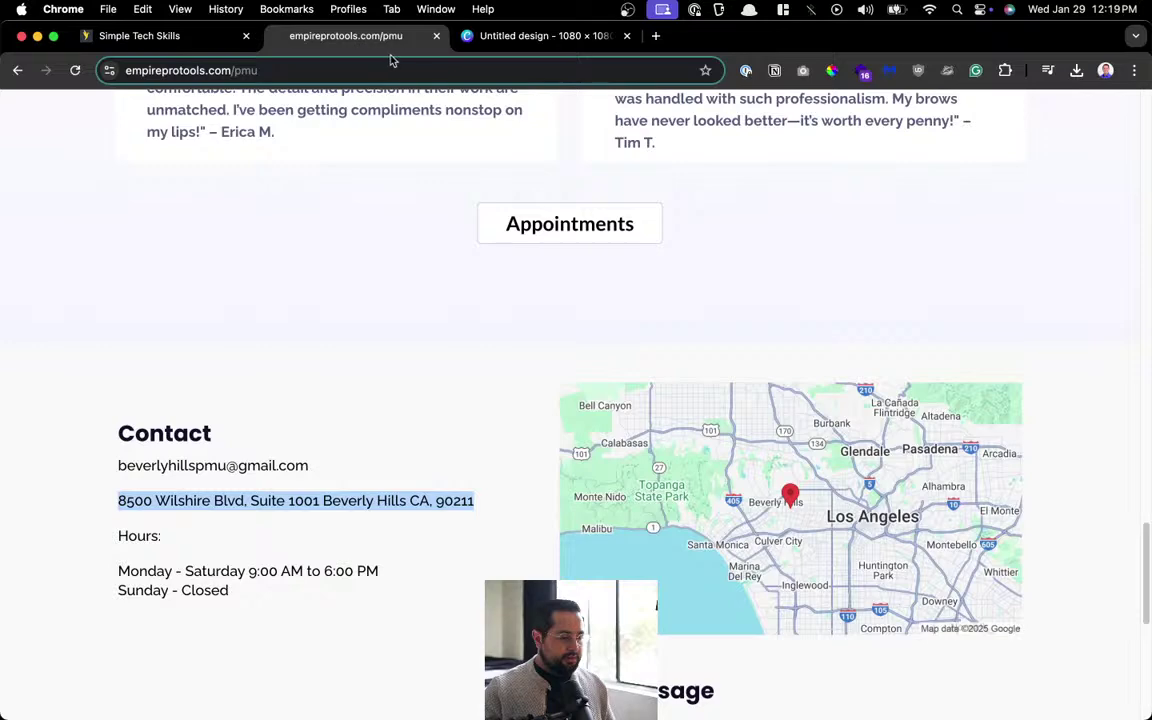
left_click(465, 36)
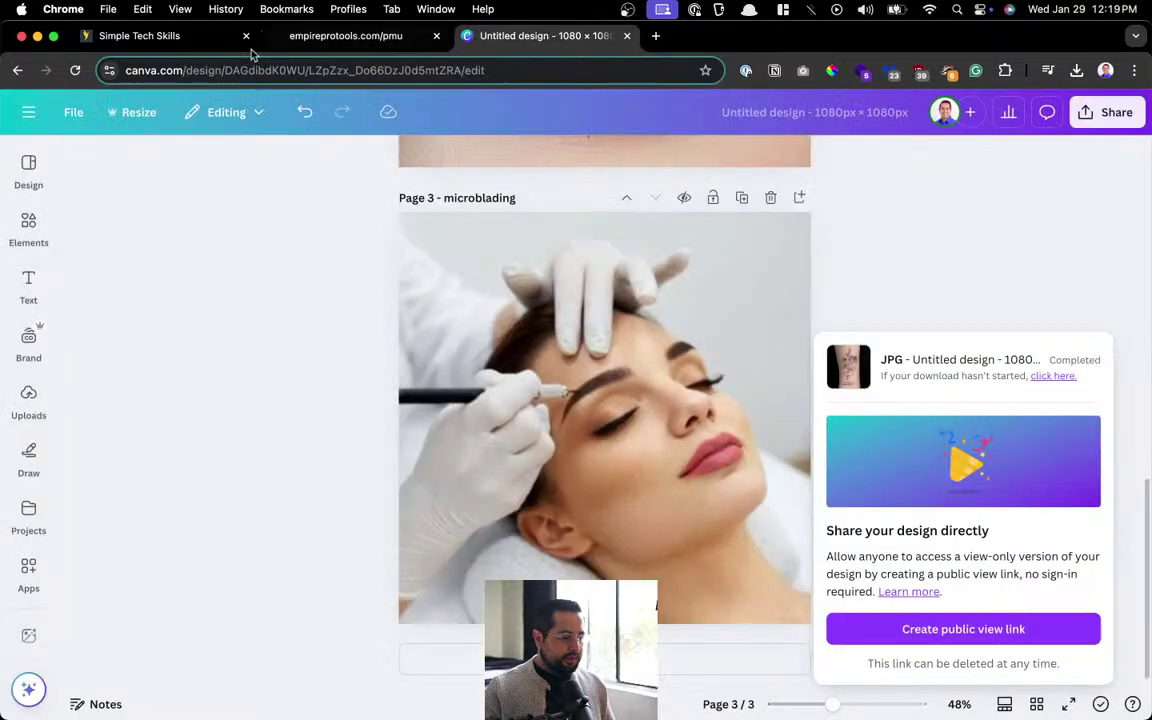
left_click(190, 38)
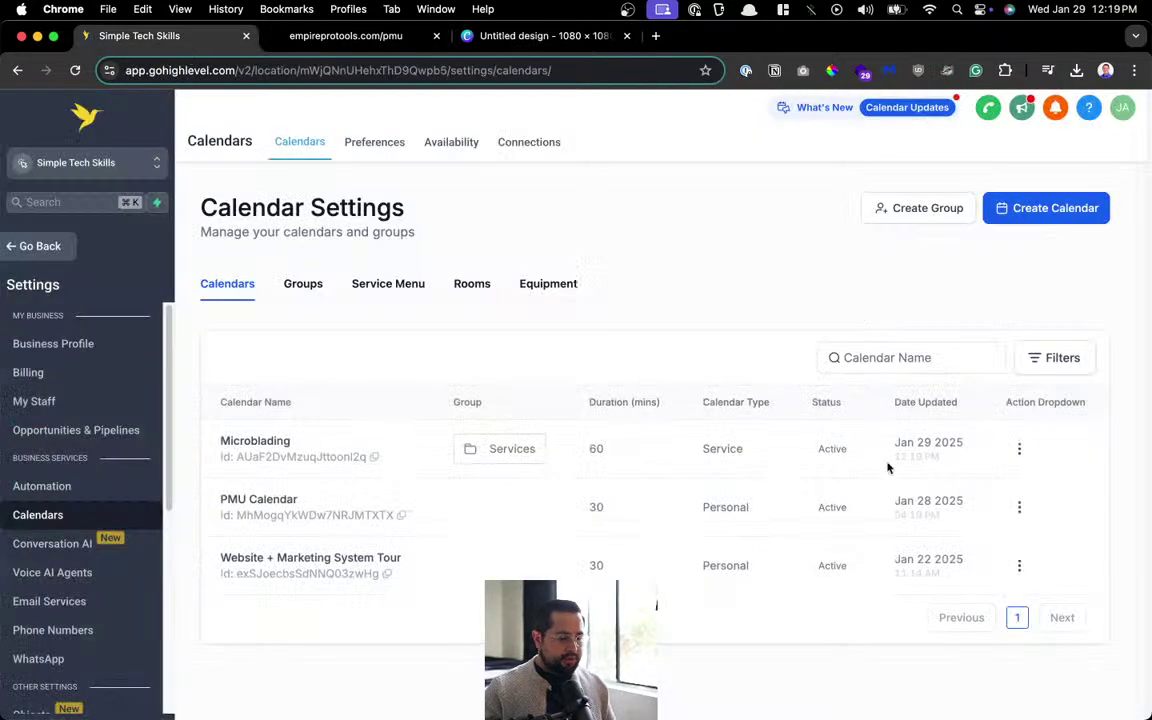
Load the pmu-services1 Services booking page in a new tab from a saved snippet.
key("super+t")
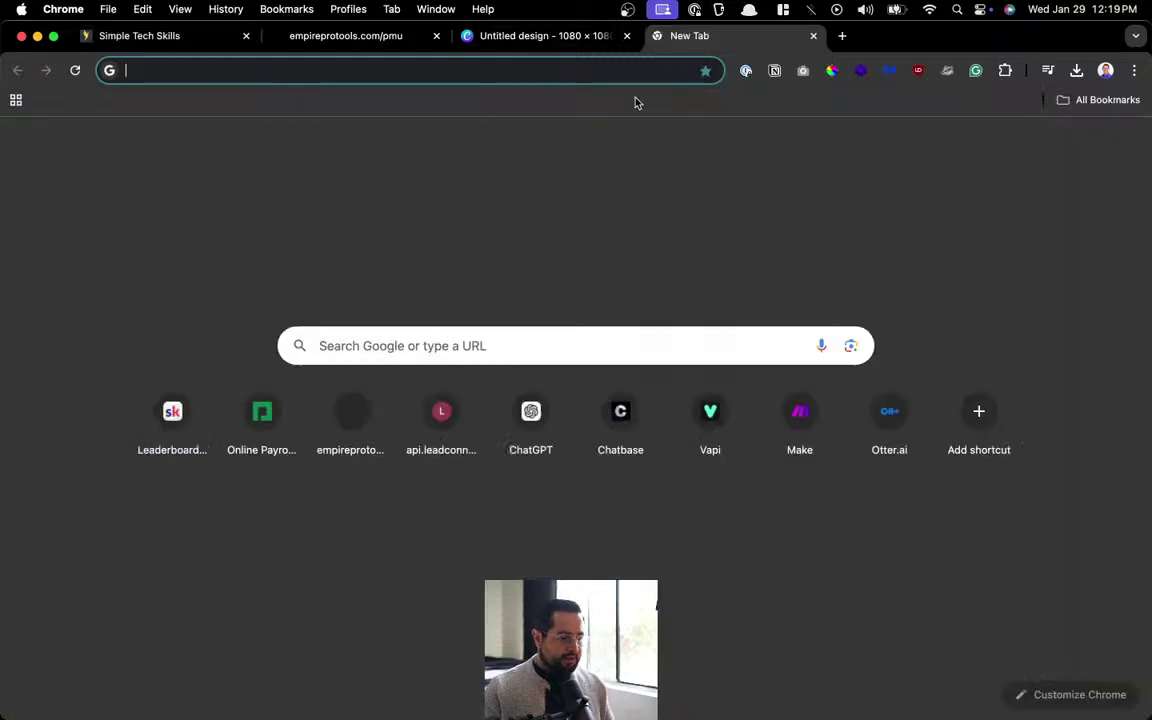
key("super+shift+v")
key("Down")
key("Return")
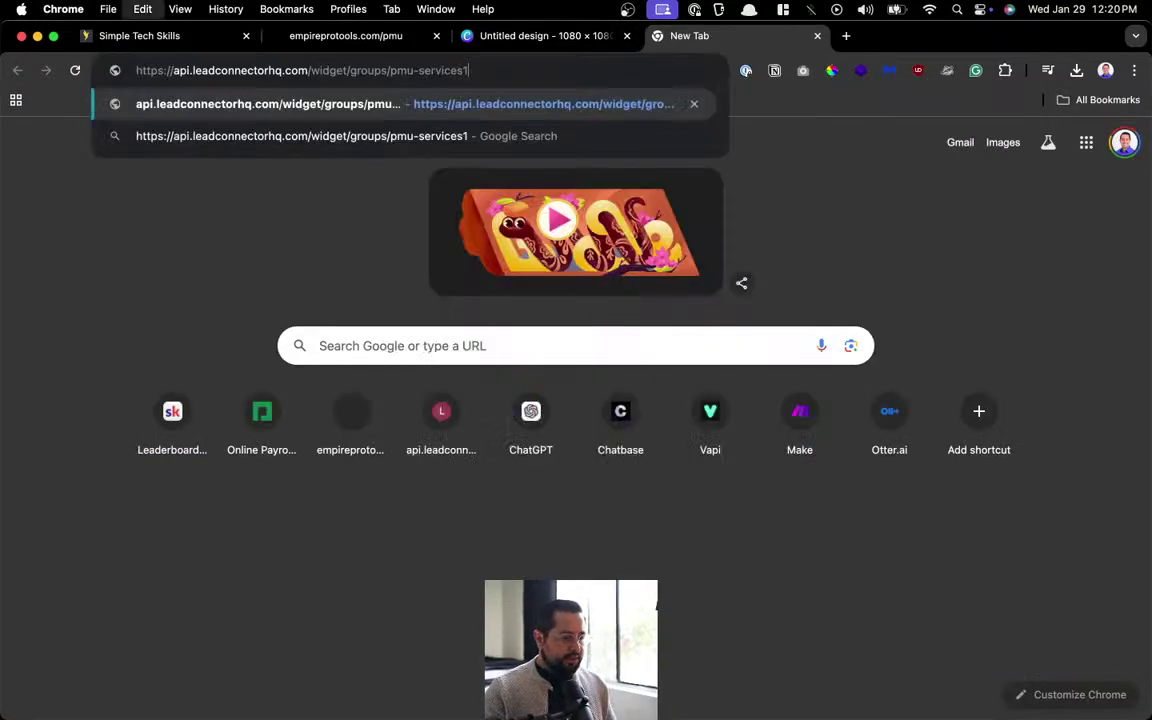
key("Return")
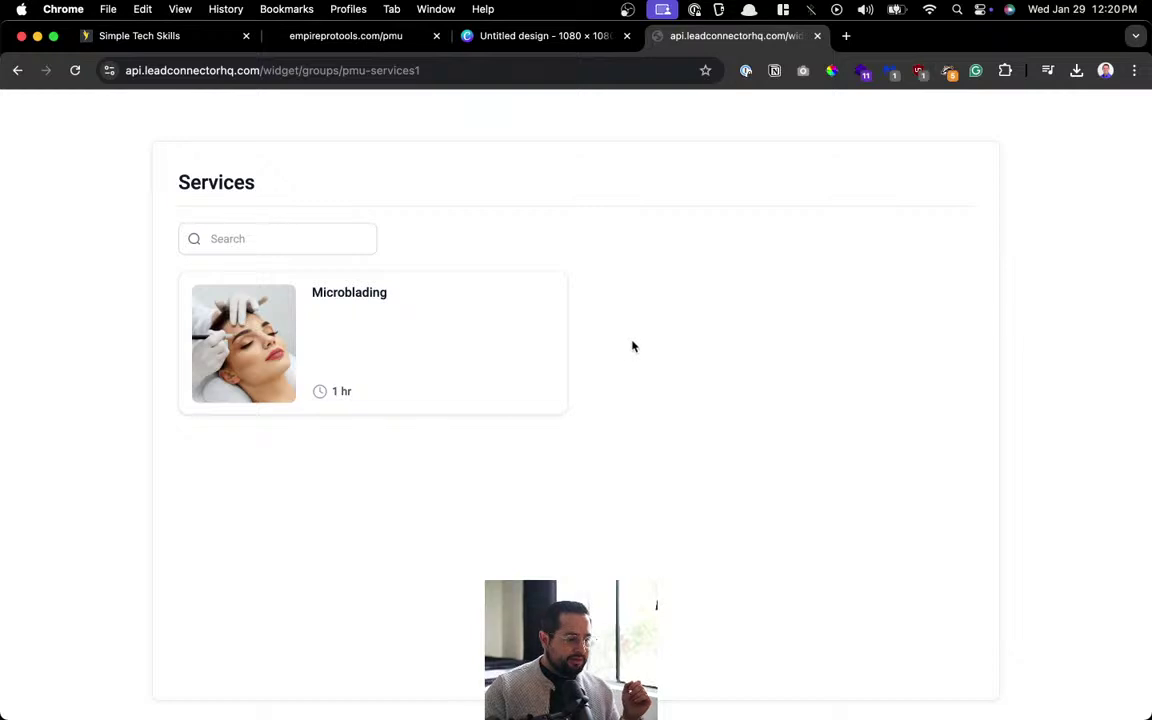
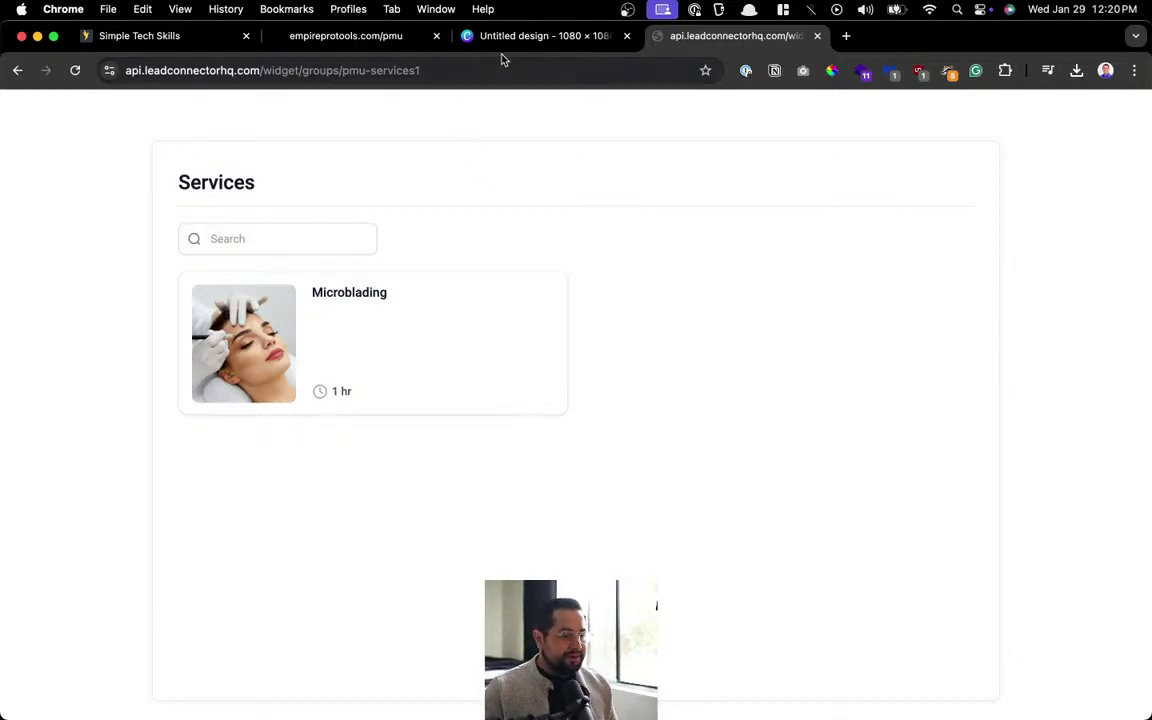
Glance at the salon website, then return to HighLevel's Calendars settings list.
left_click(322, 38)
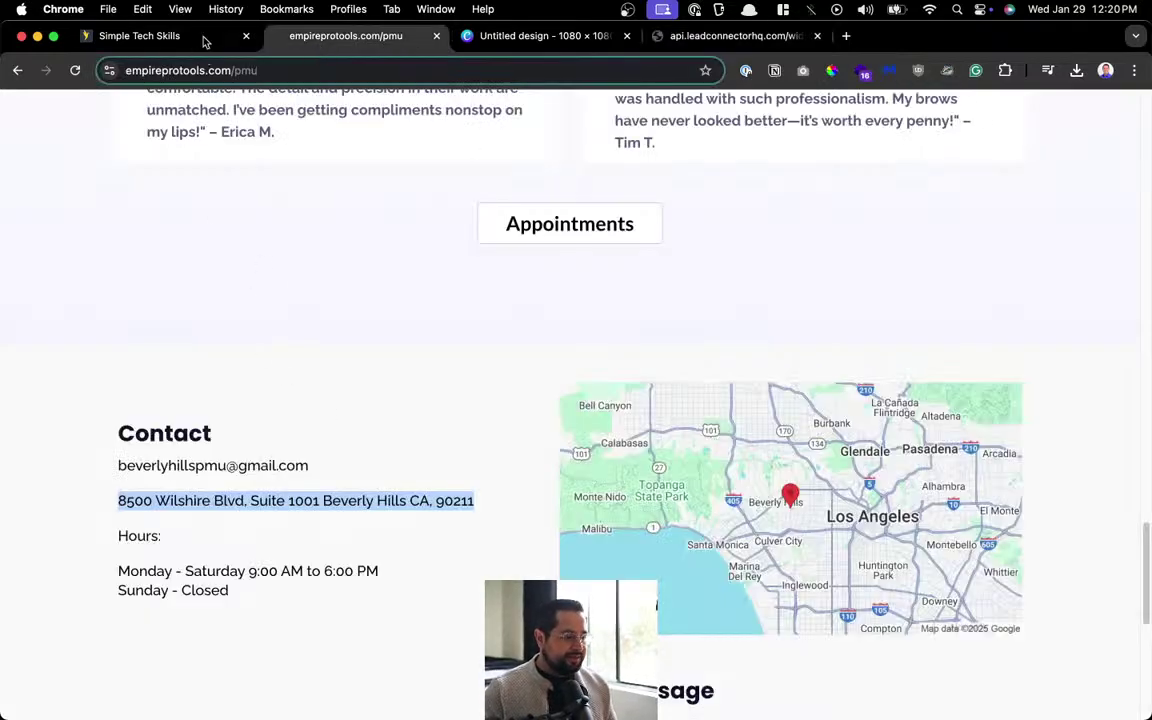
left_click(204, 38)
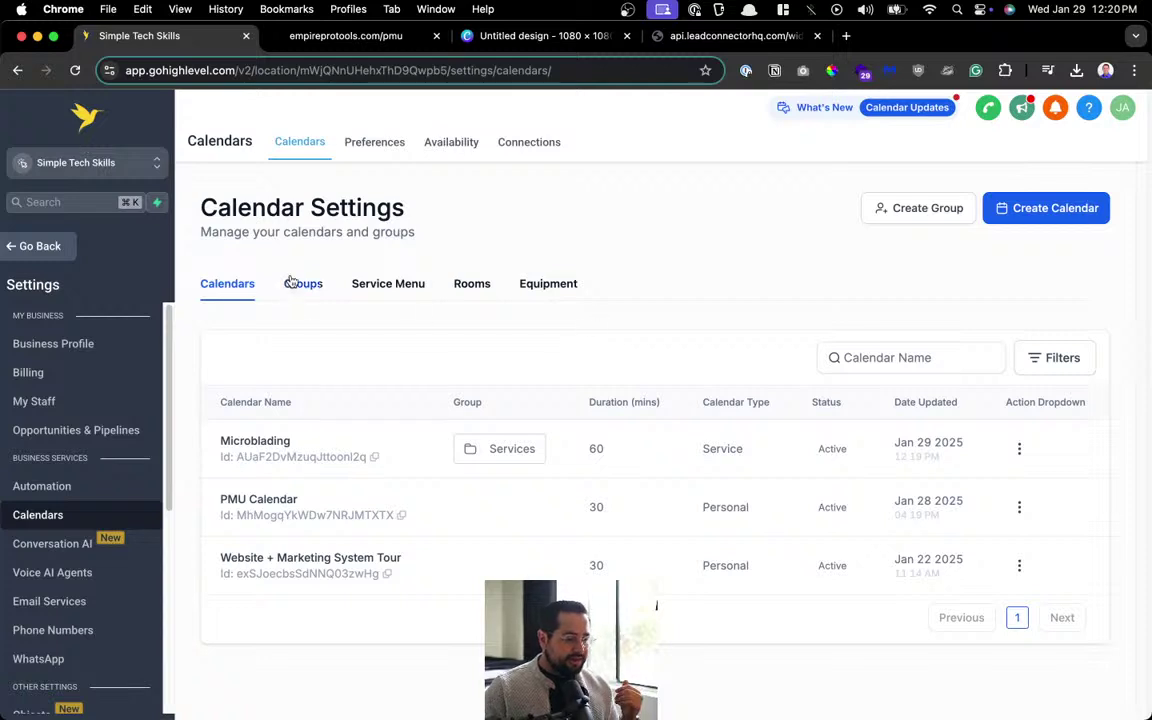
Duplicate the Microblading calendar and replace the copy's service logo with the ombre brows image.
left_click(1019, 449)
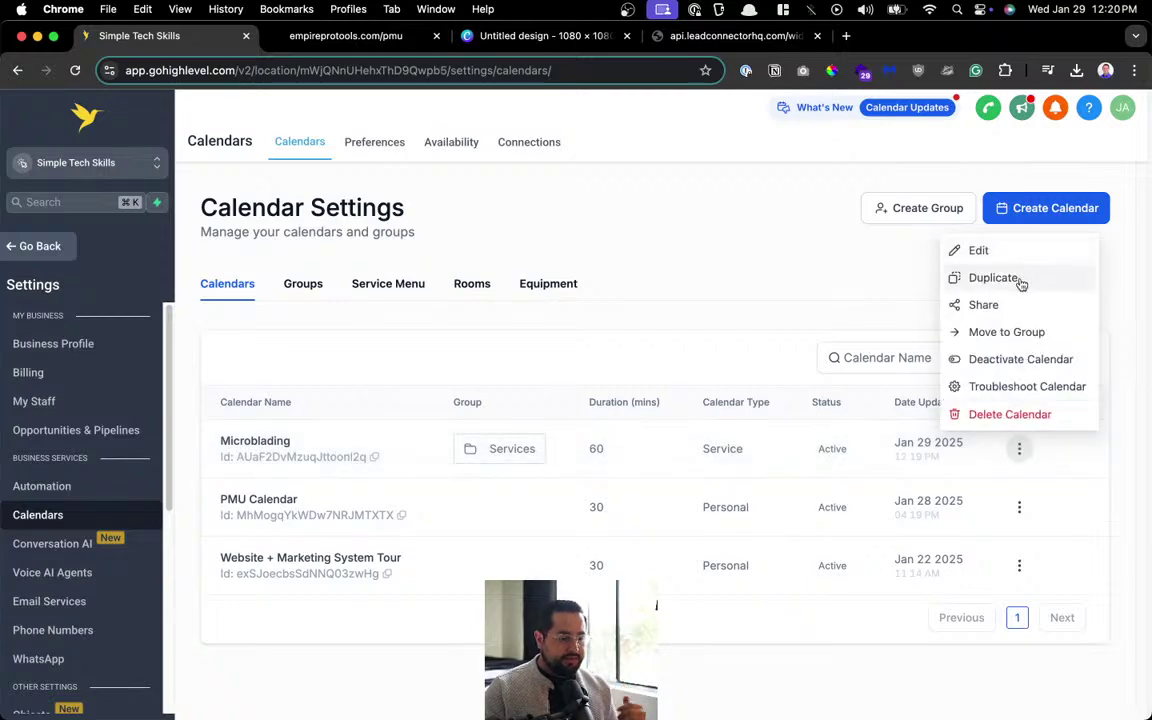
left_click(1020, 282)
left_click(838, 506)
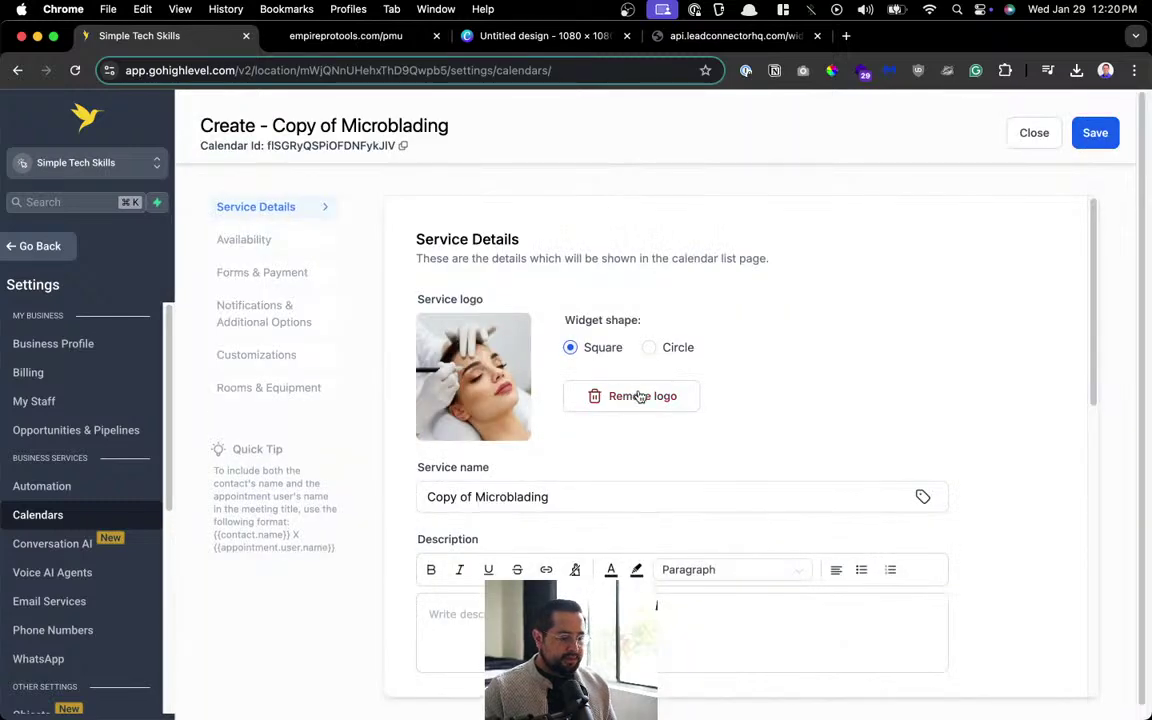
left_click(636, 398)
left_click(597, 398)
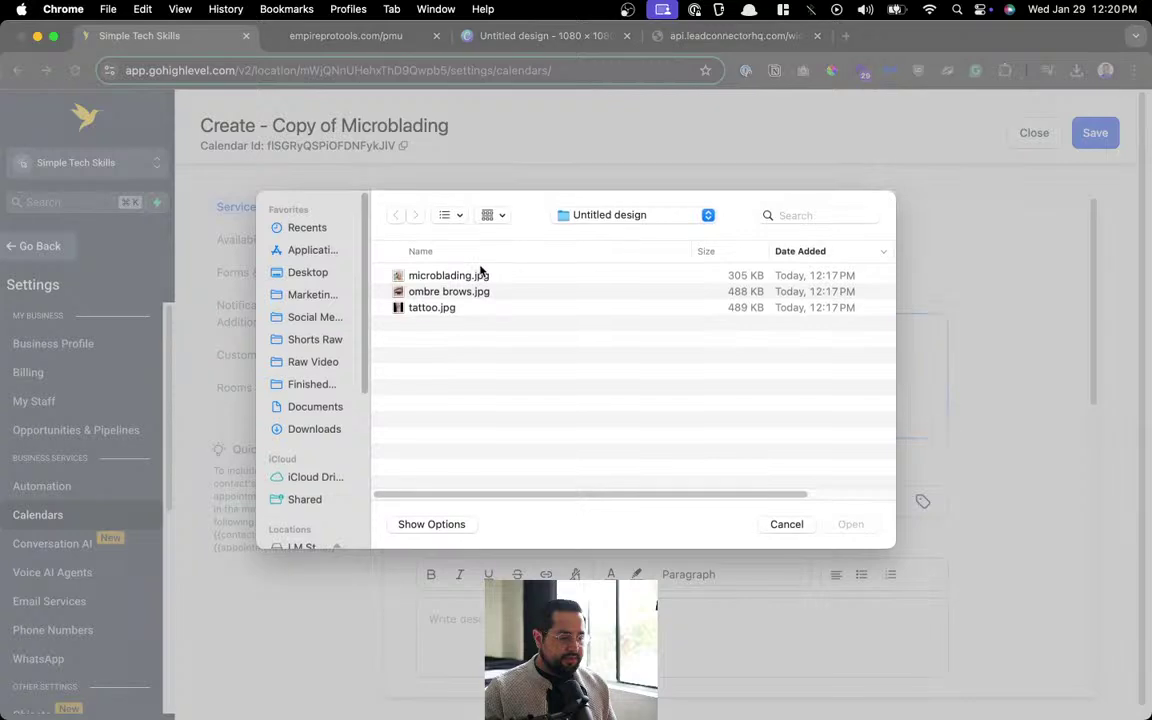
double_click(471, 293)
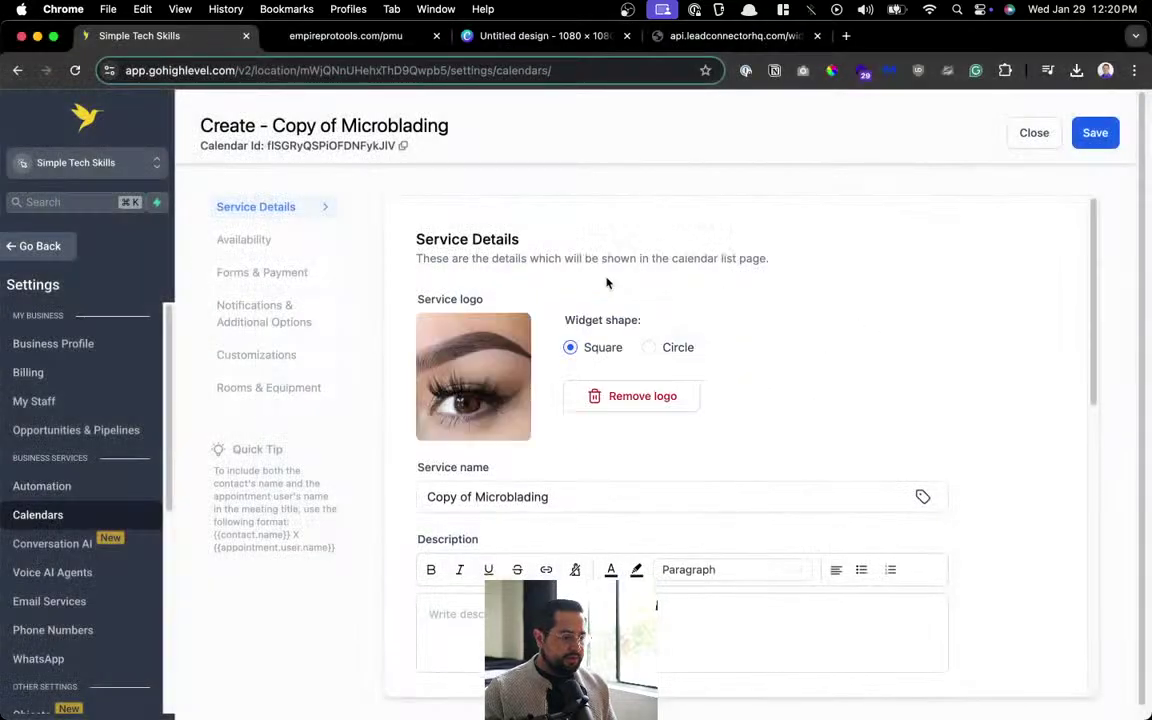
Check the service options on the salon website's contact form, then return to the HighLevel editor.
left_click(345, 36)
scroll(430, 400, "down", 5)
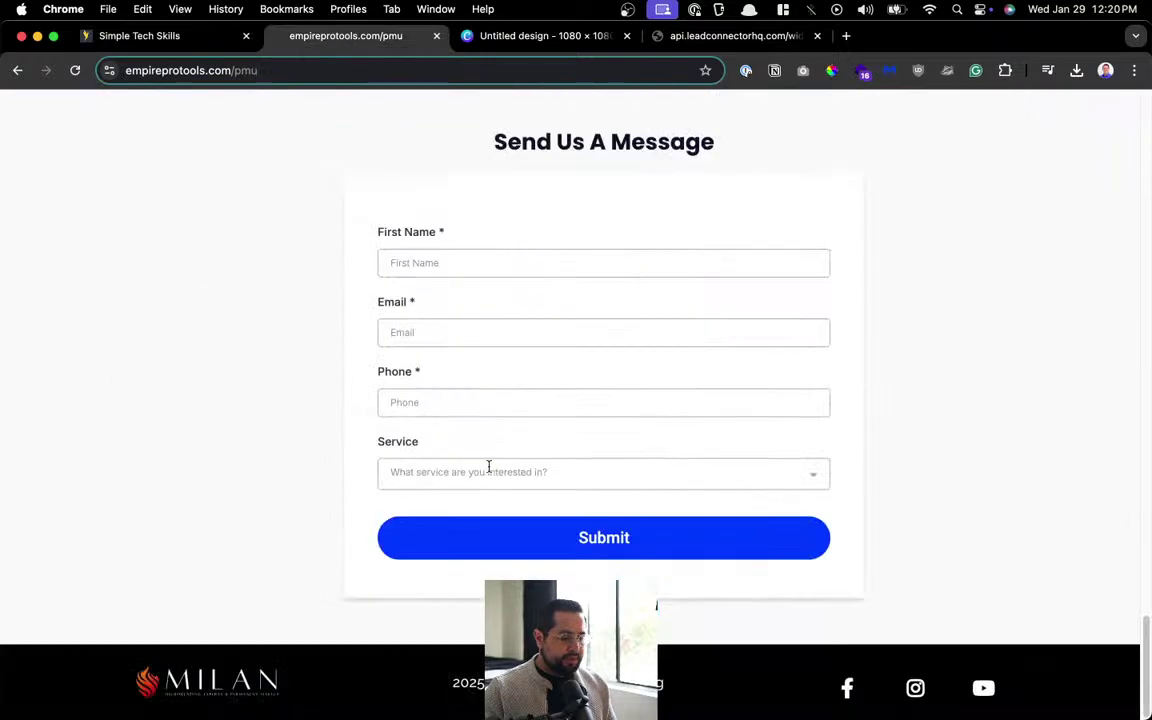
left_click(489, 470)
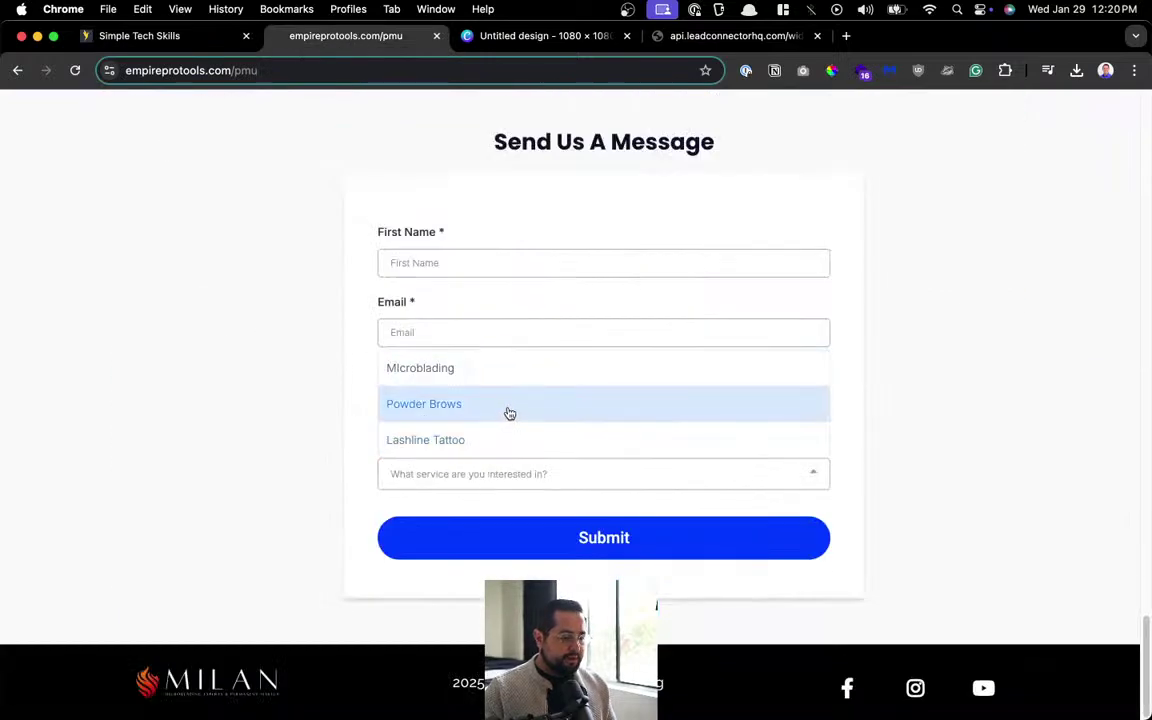
key("Up")
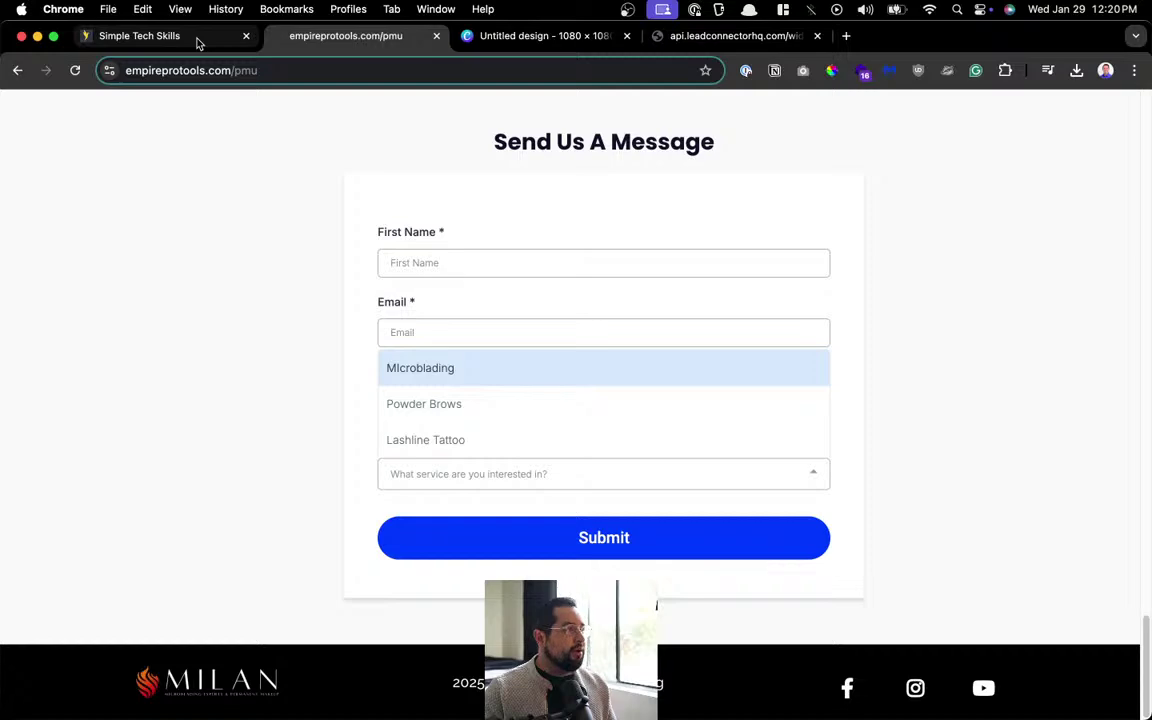
left_click(198, 43)
key("super+t")
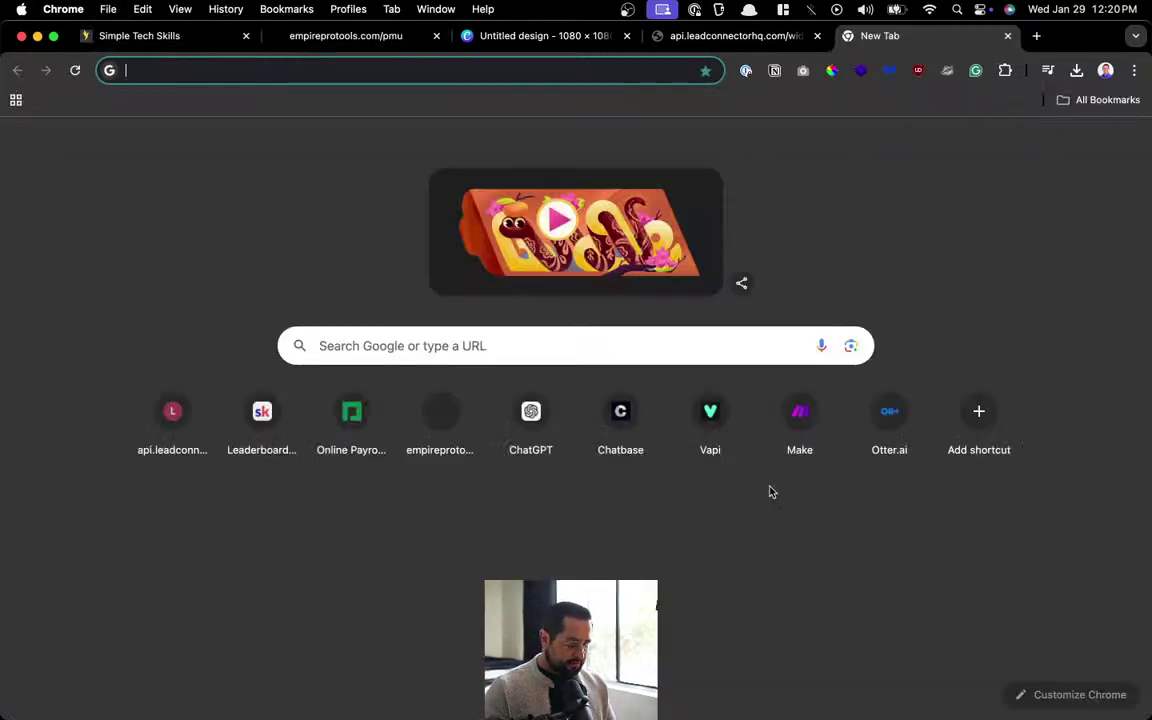
Search Google for 'ombre brows' and copy the phrase 'Ombre powder brows' from a result.
type("ombre brows")
key("Return")
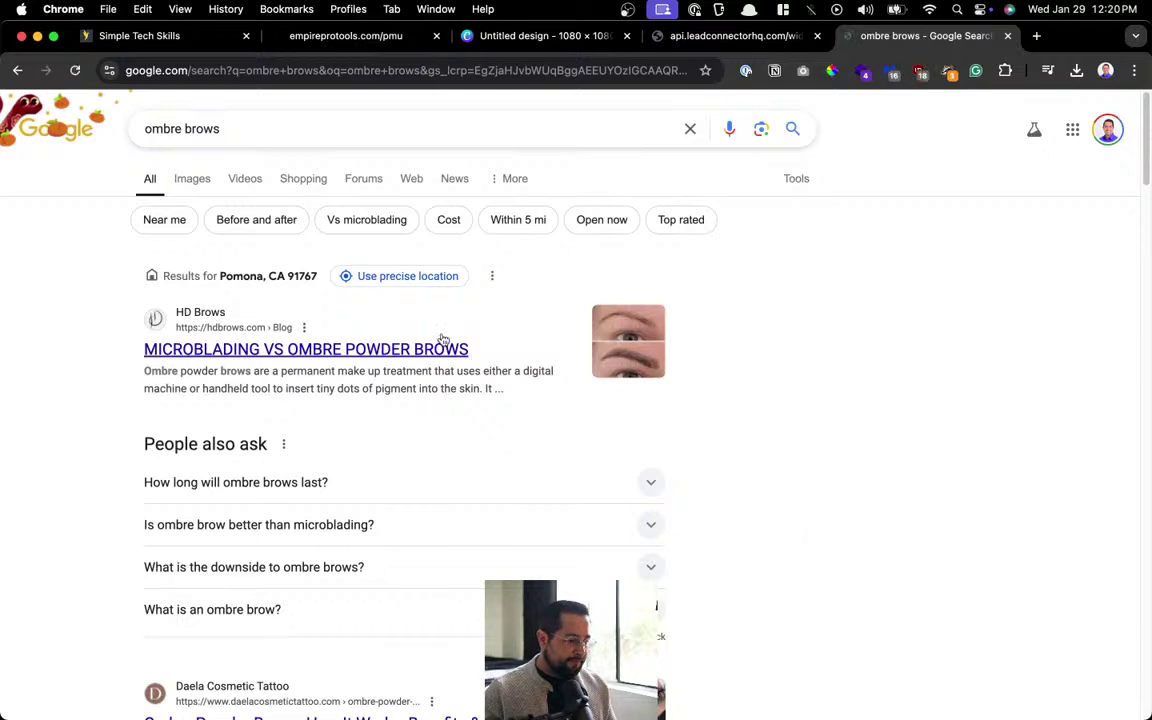
scroll(445, 341, "down", 3)
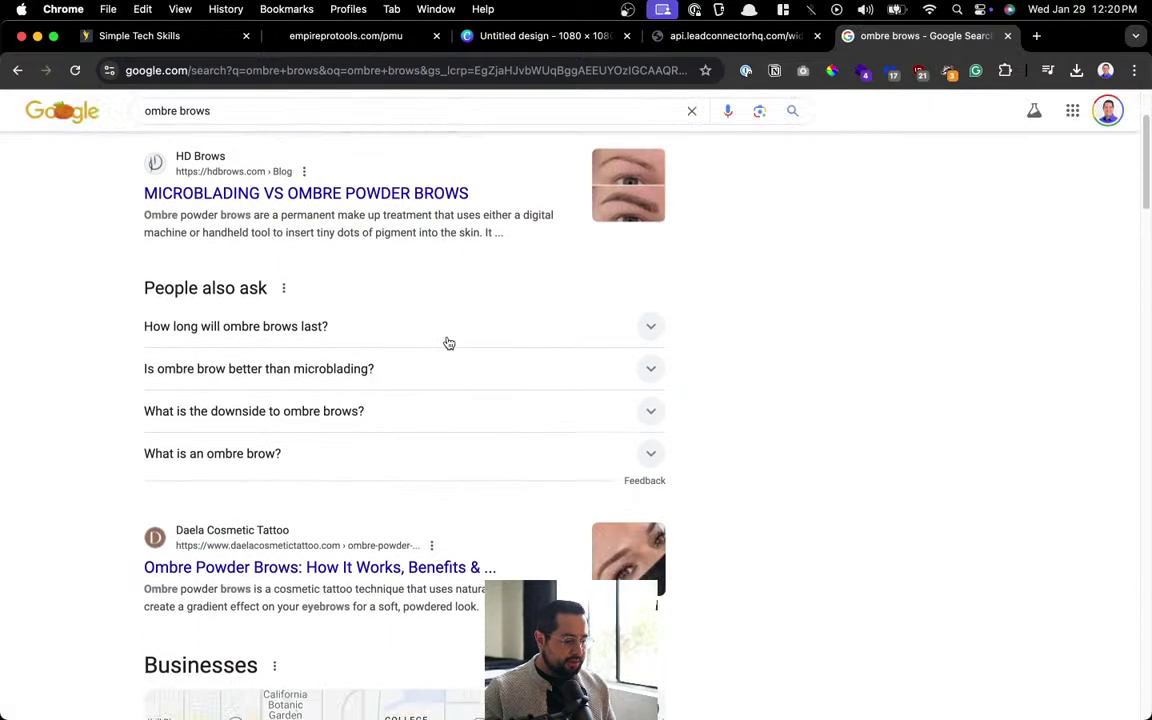
scroll(448, 342, "down", 5)
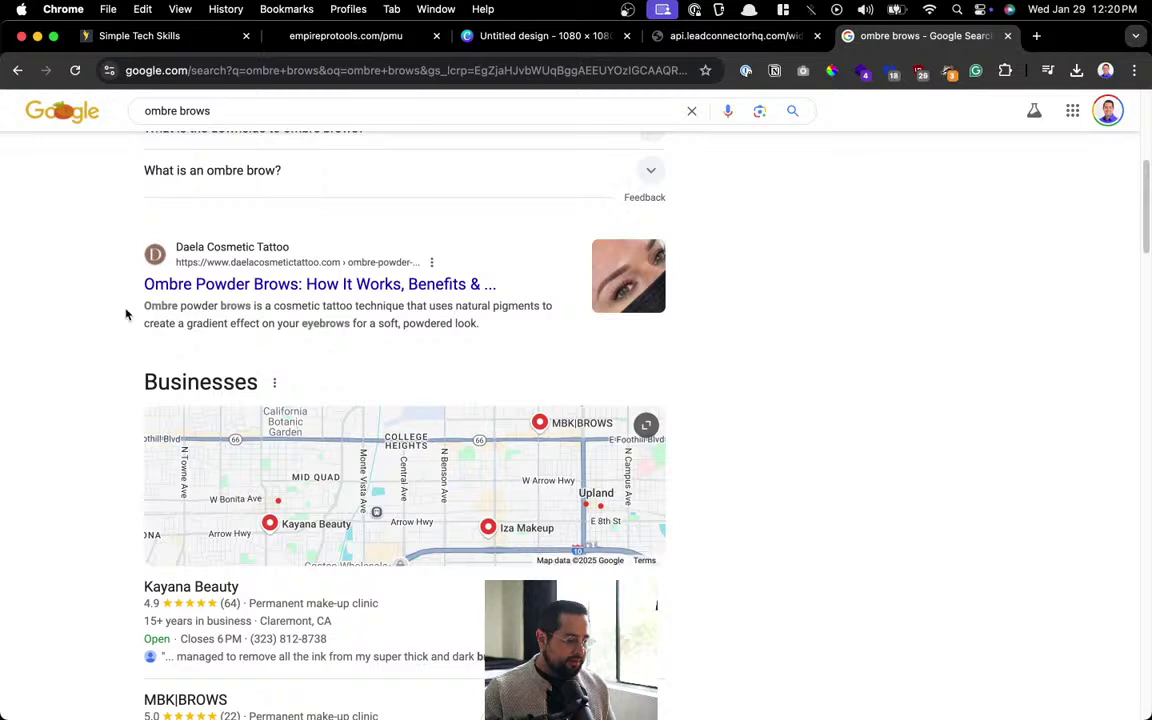
left_click_drag(140, 306, 254, 311)
key("super+c")
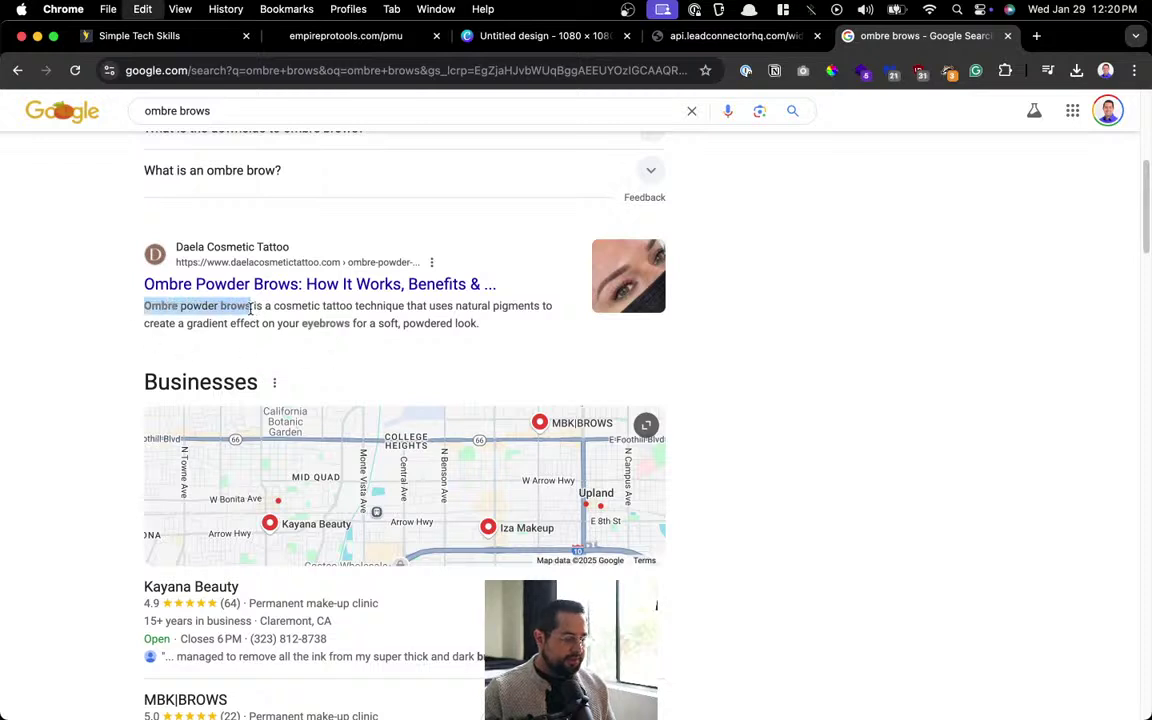
Discard a stray blank tab and launcher, then go back to the HighLevel calendar editor.
key("super+t")
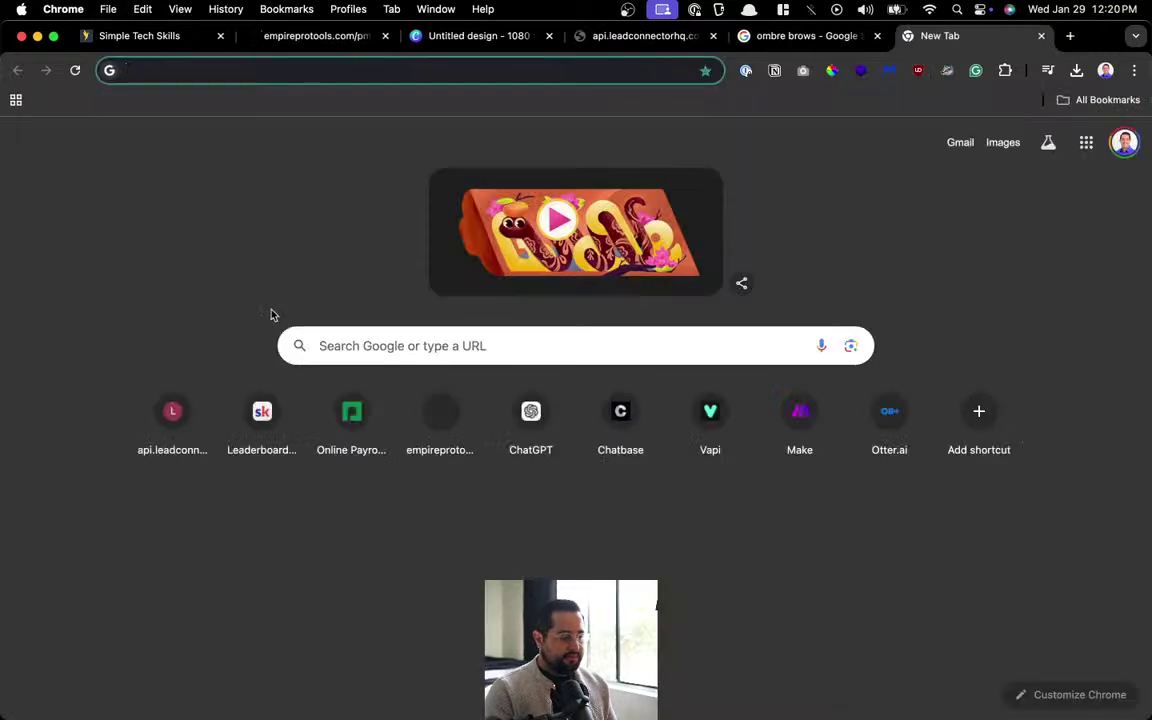
key("alt+space")
type("chat")
key("Escape")
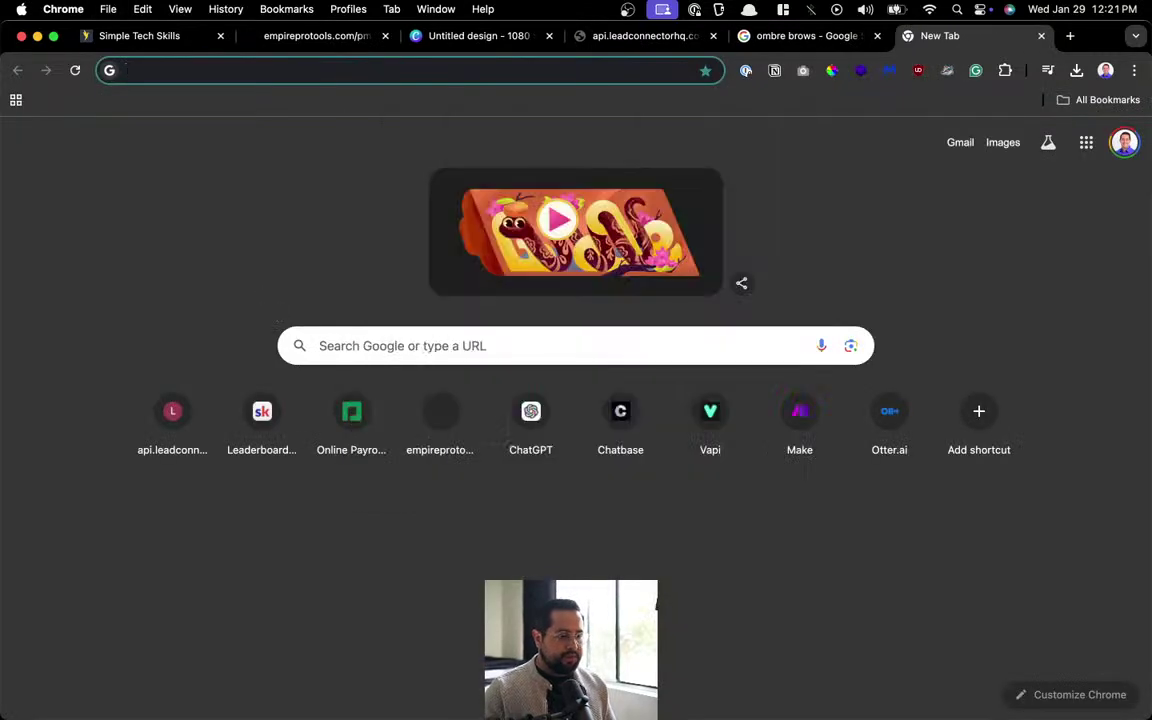
key("super+w")
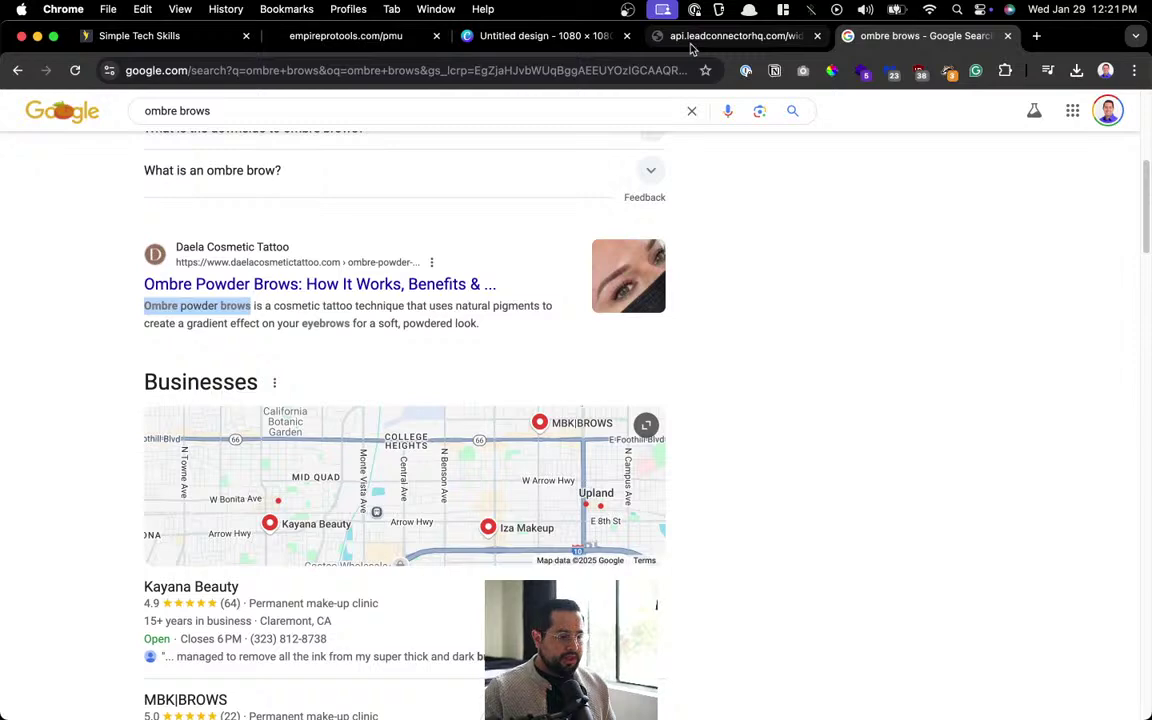
left_click(670, 36)
left_click(504, 36)
left_click(321, 38)
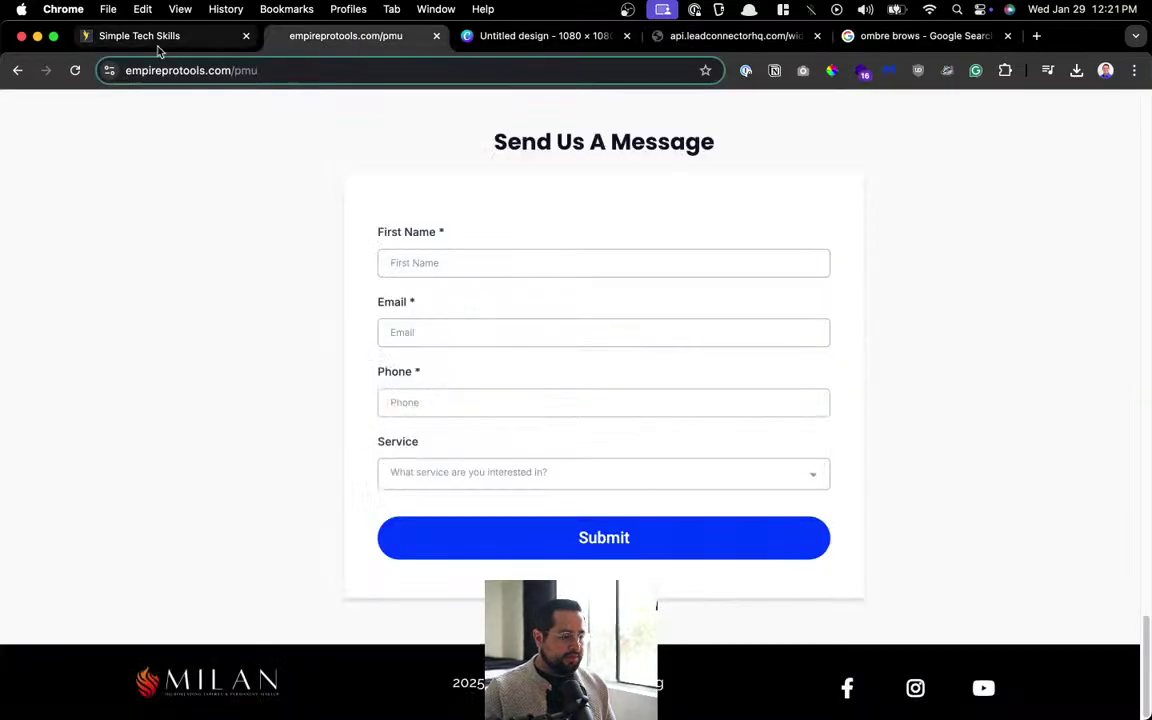
left_click(158, 42)
Rename the copied calendar's service to 'Ombre Powder Brows' with capitalised words.
left_click(489, 494)
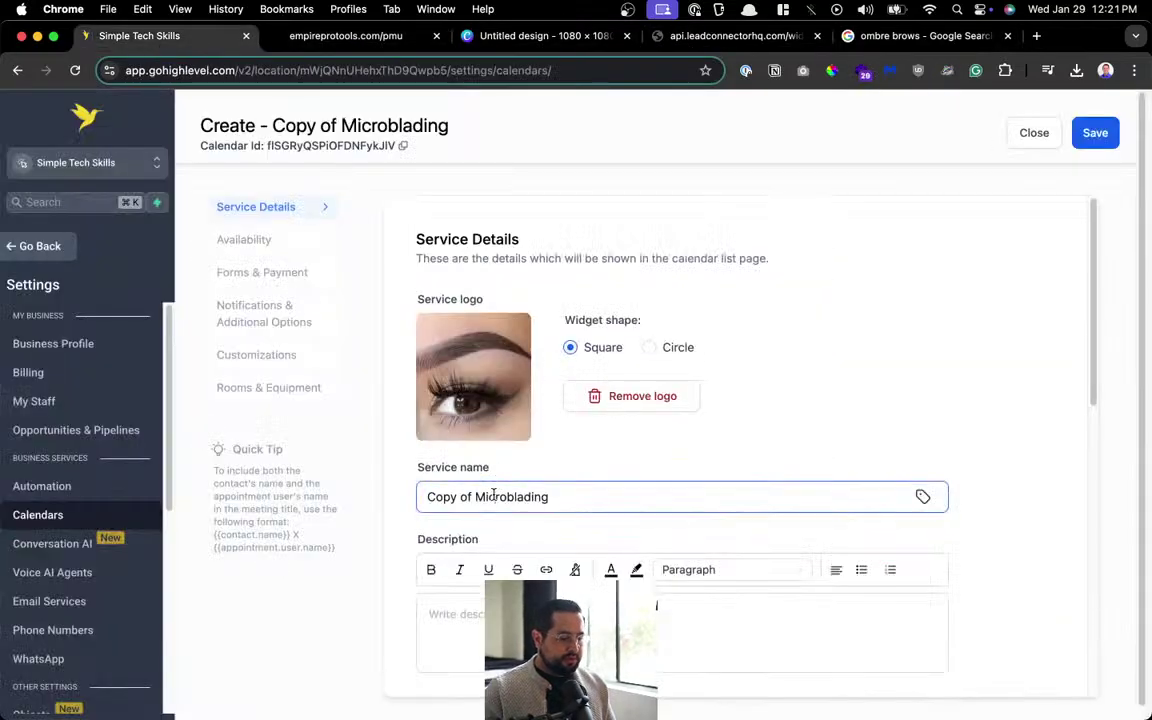
key("super+a")
key("super+v")
scroll(771, 385, "down", 3)
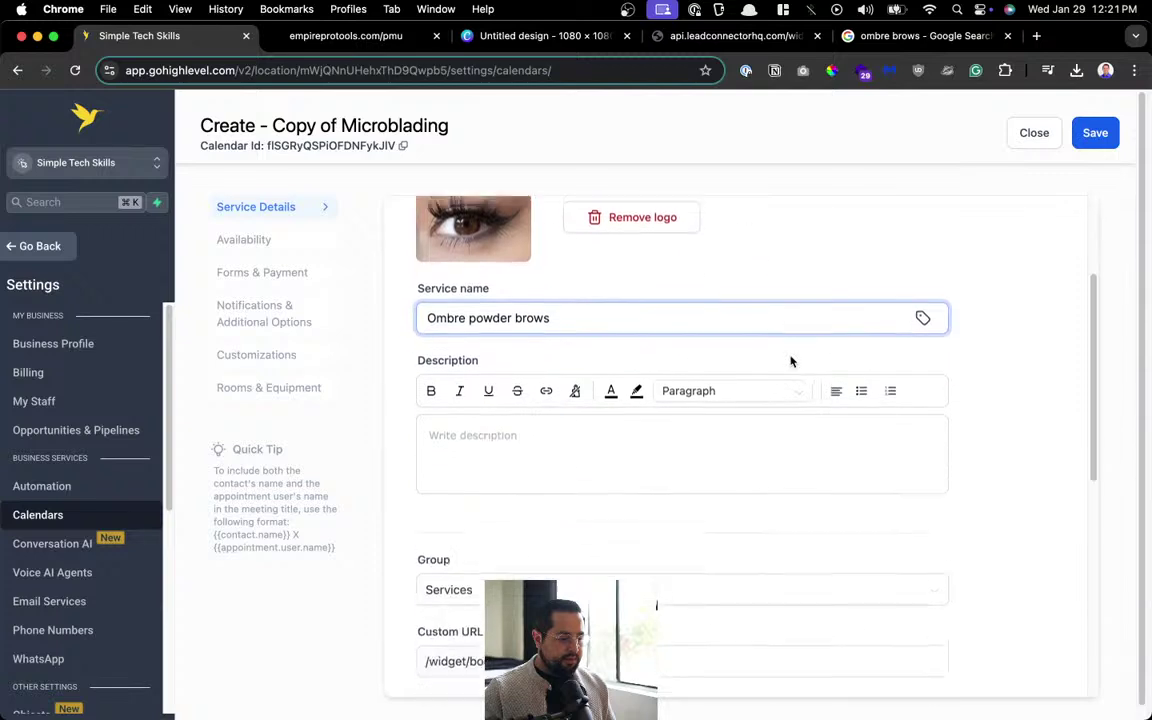
left_click(482, 306)
key("BackSpace")
type("P")
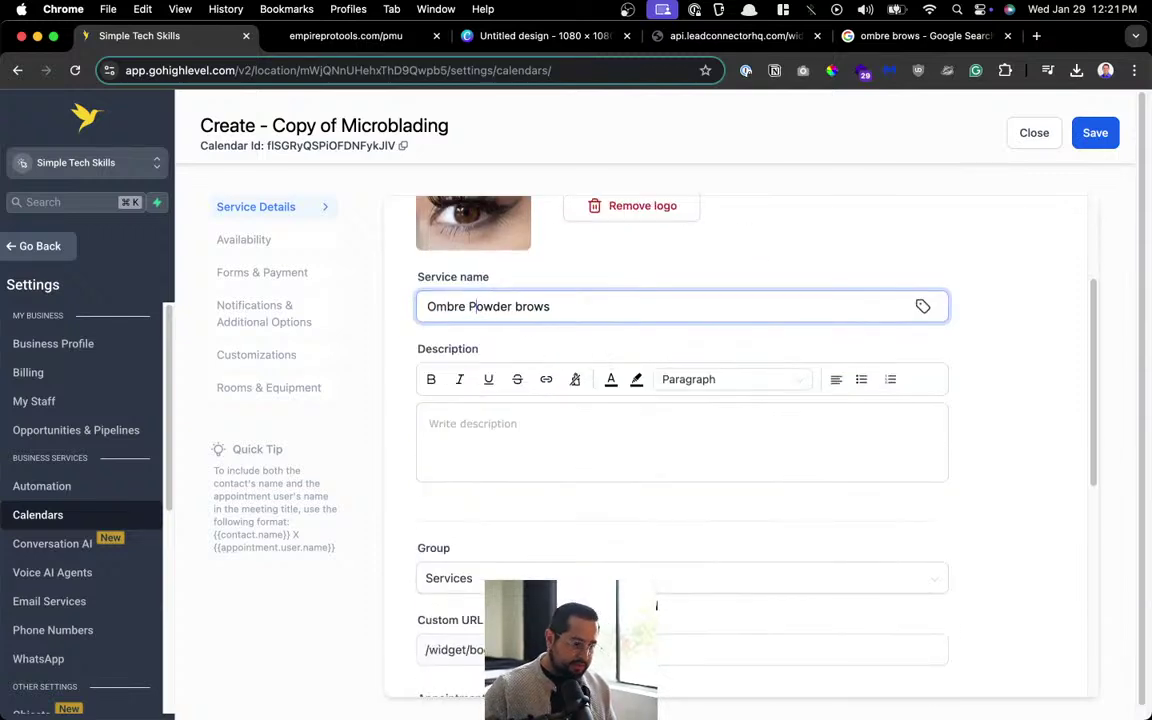
left_click(516, 309)
key("BackSpace")
type("B")
Replace 'Microblading' in the appointment invite title with 'Ombre powder brows' and save the calendar.
scroll(600, 426, "down", 2)
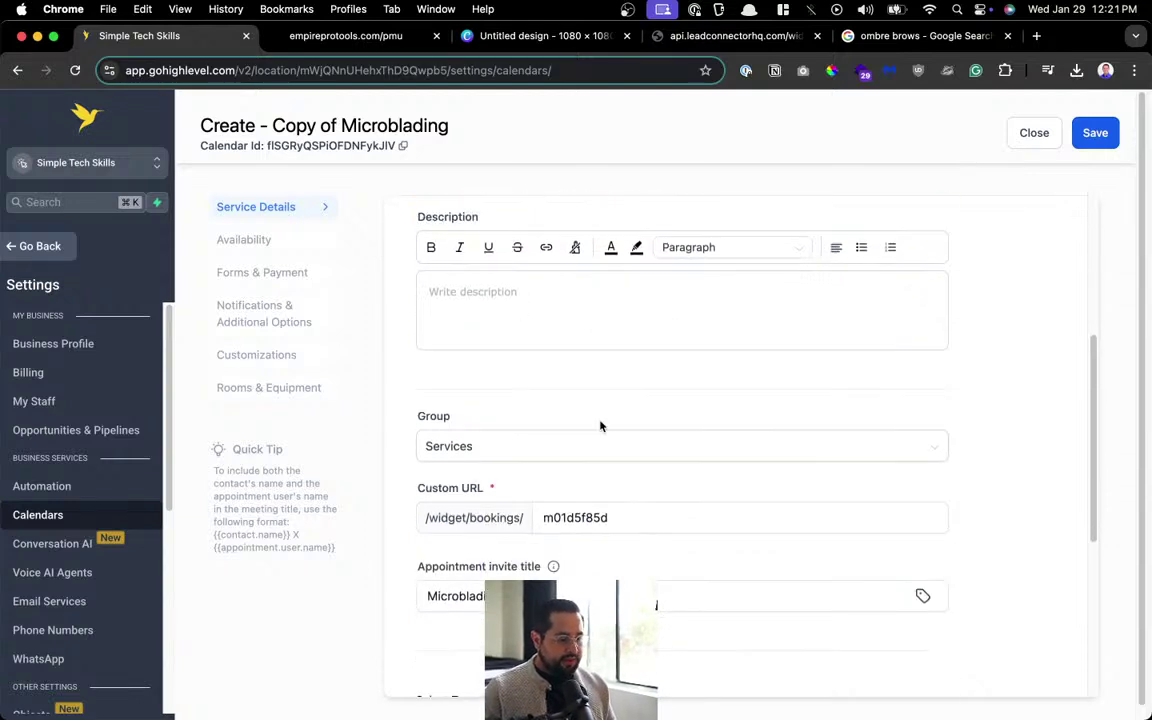
scroll(669, 571, "down", 1)
left_click(430, 556)
double_click(447, 550)
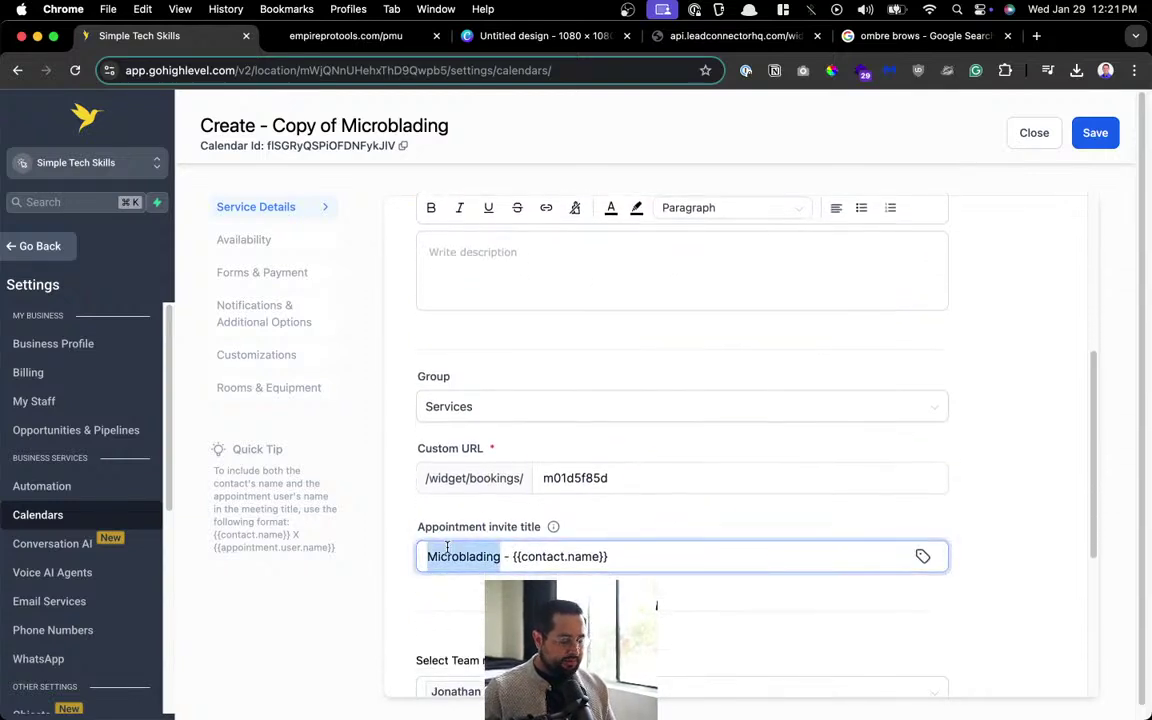
key("super+v")
scroll(545, 436, "down", 4)
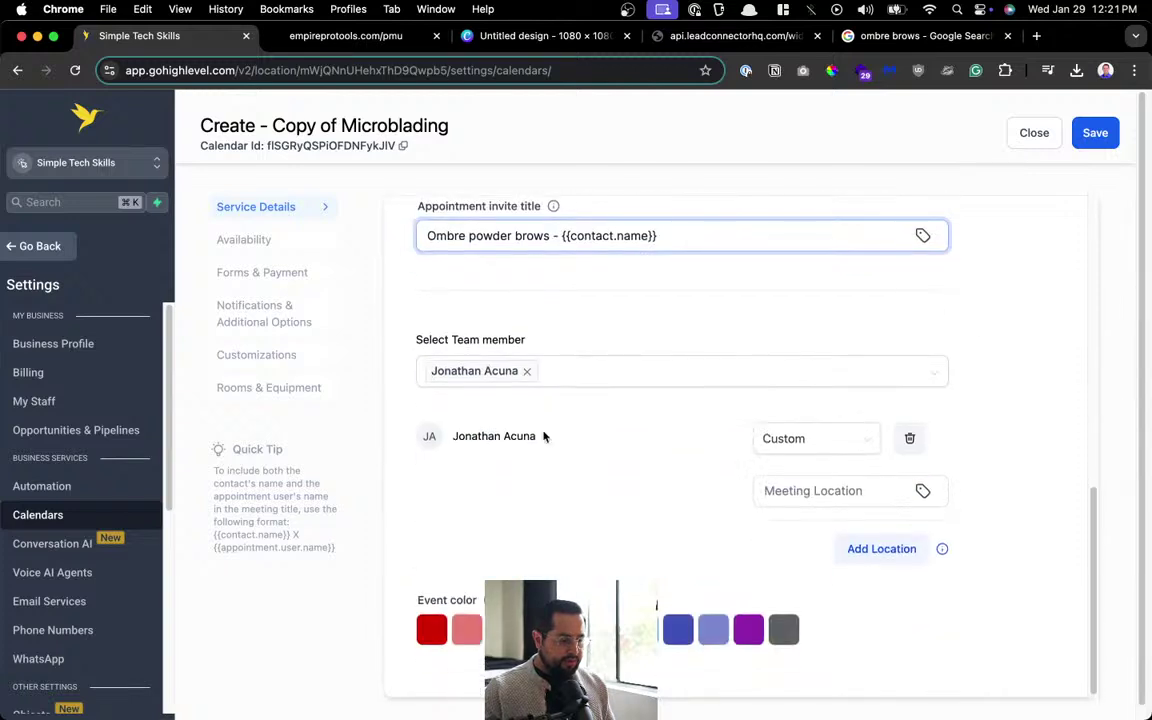
scroll(661, 378, "up", 10)
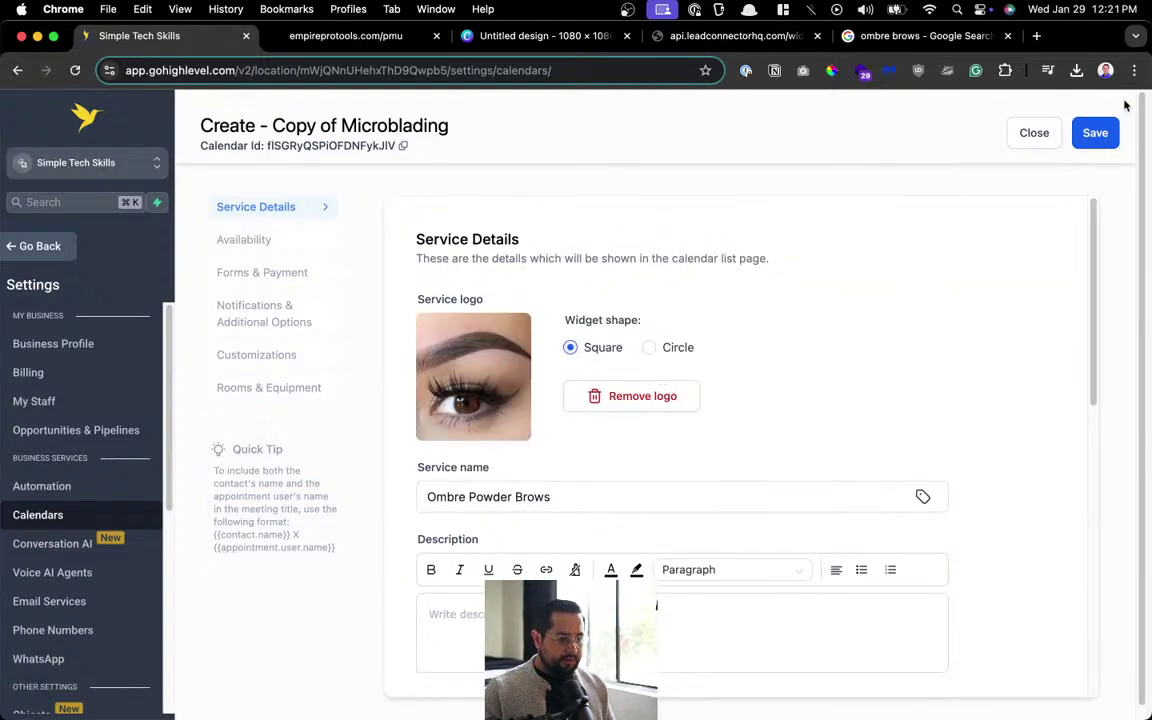
left_click(1100, 136)
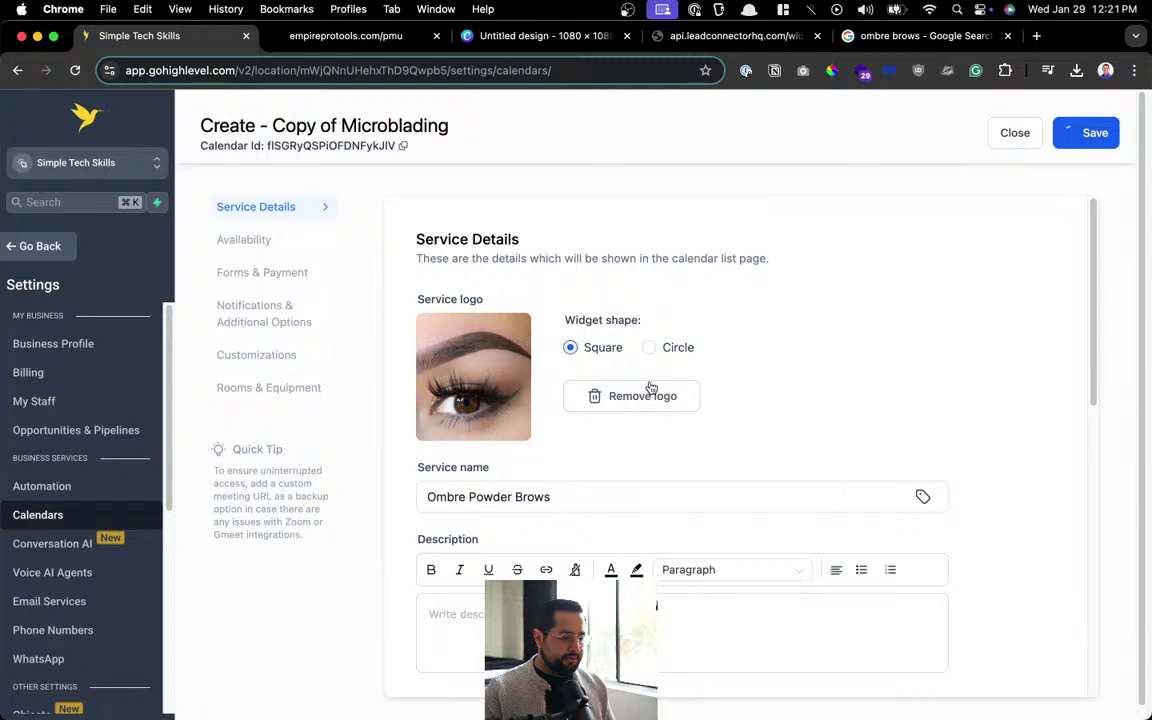
left_click(244, 356)
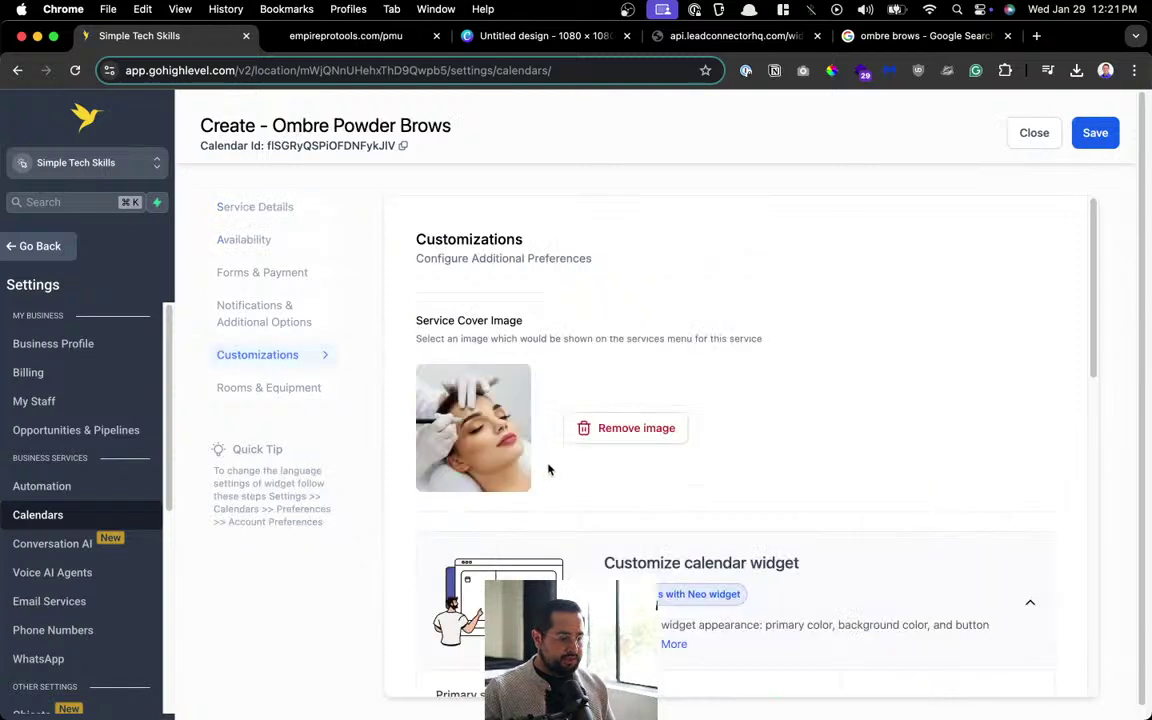
Replace the copied Microblading cover image with the ombre brows image.
left_click(586, 428)
left_click(656, 430)
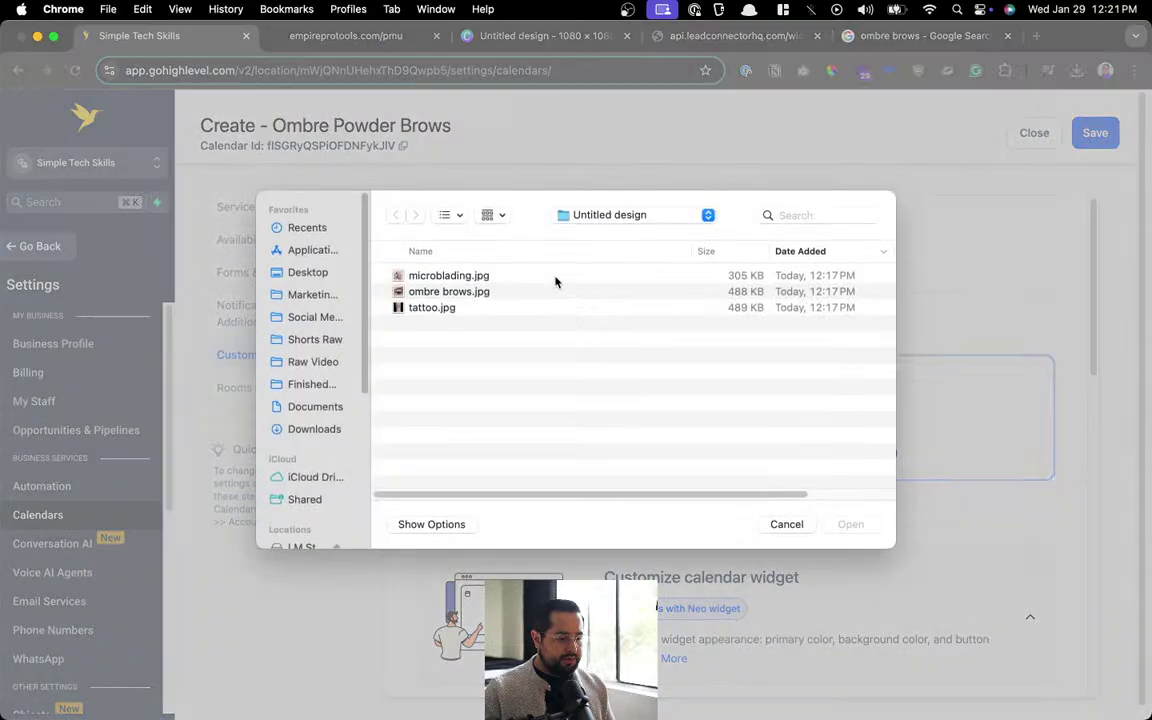
left_click(465, 292)
double_click(465, 297)
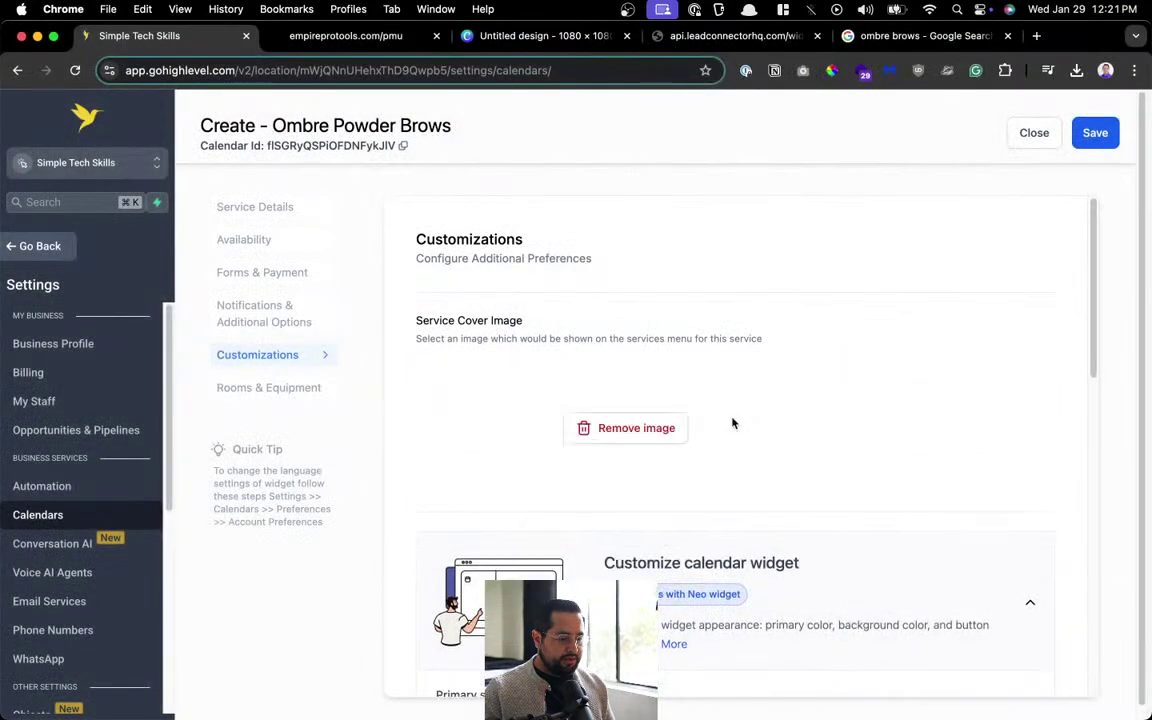
scroll(735, 418, "down", 10)
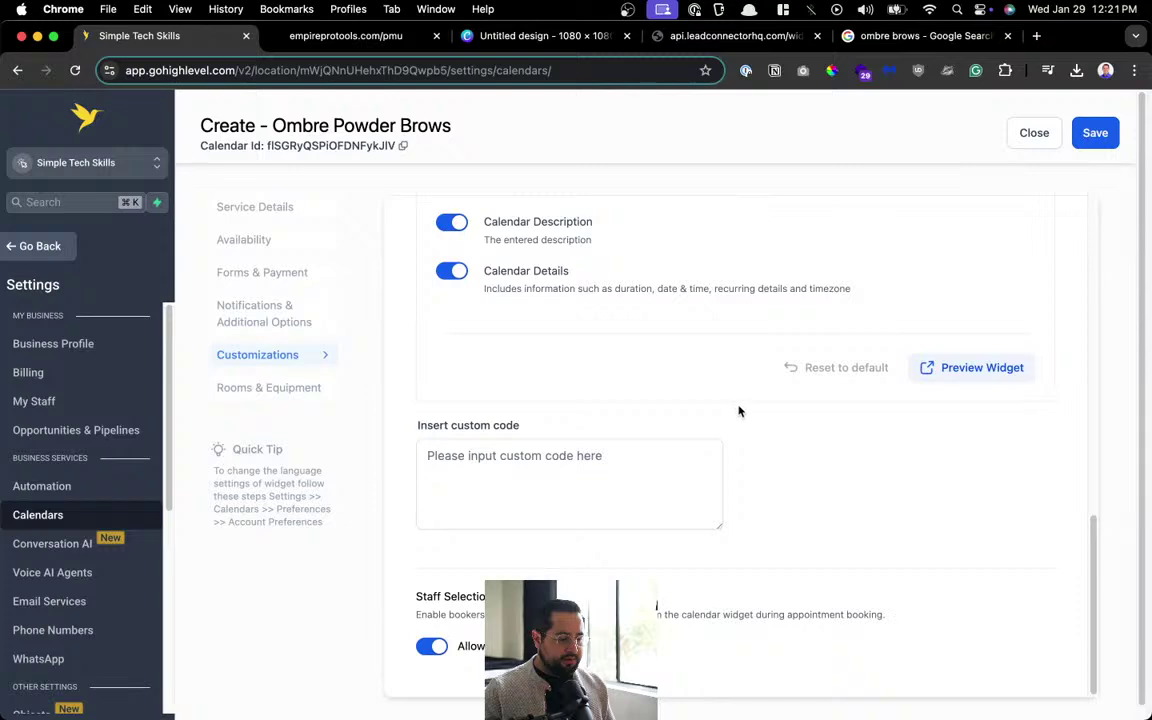
Save the Ombre Powder Brows calendar, review its service details, and close to the calendar list.
left_click(290, 300)
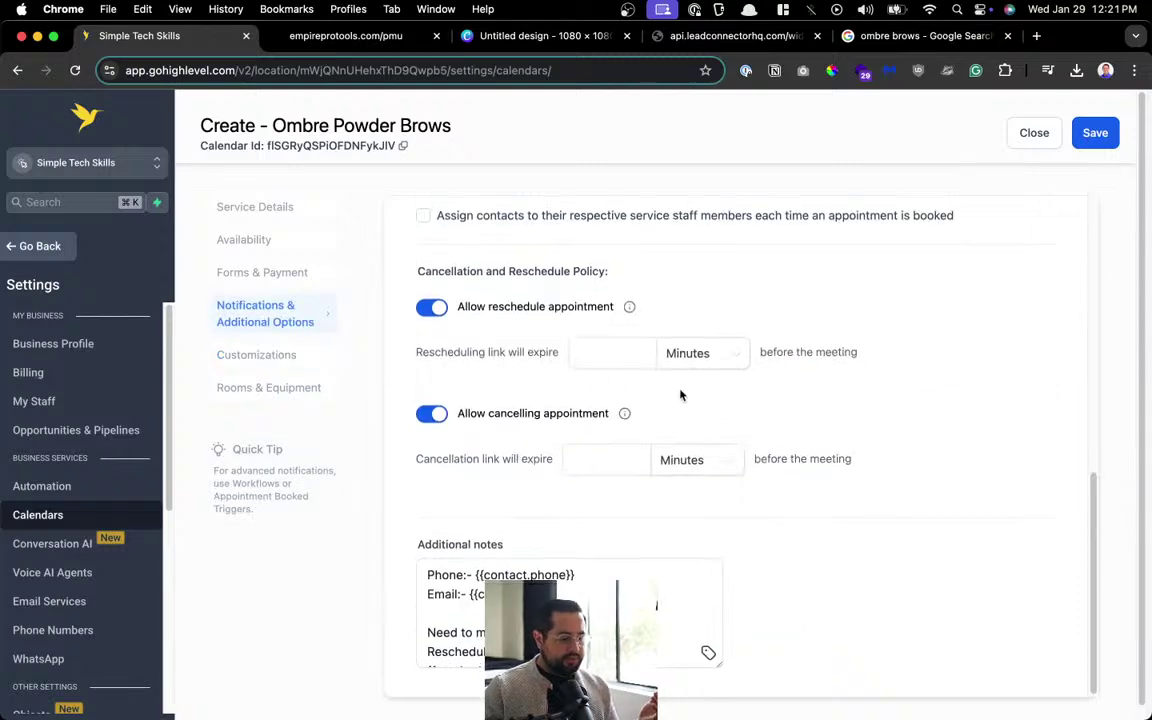
scroll(684, 397, "up", 10)
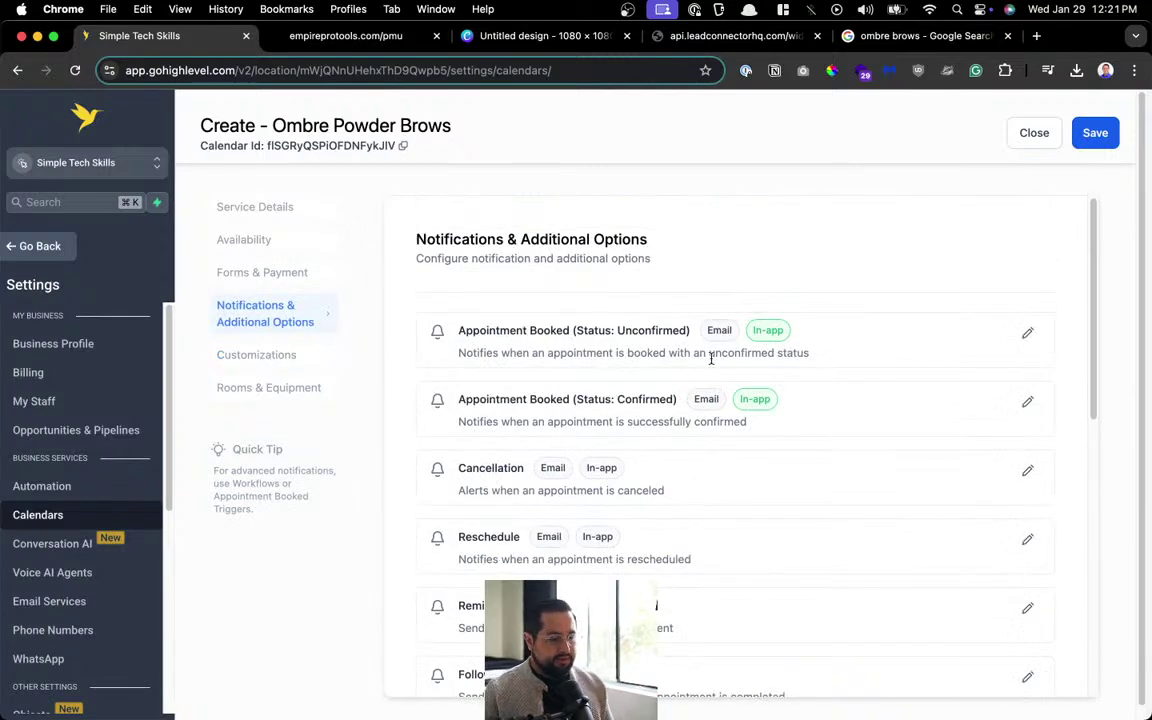
left_click(1095, 133)
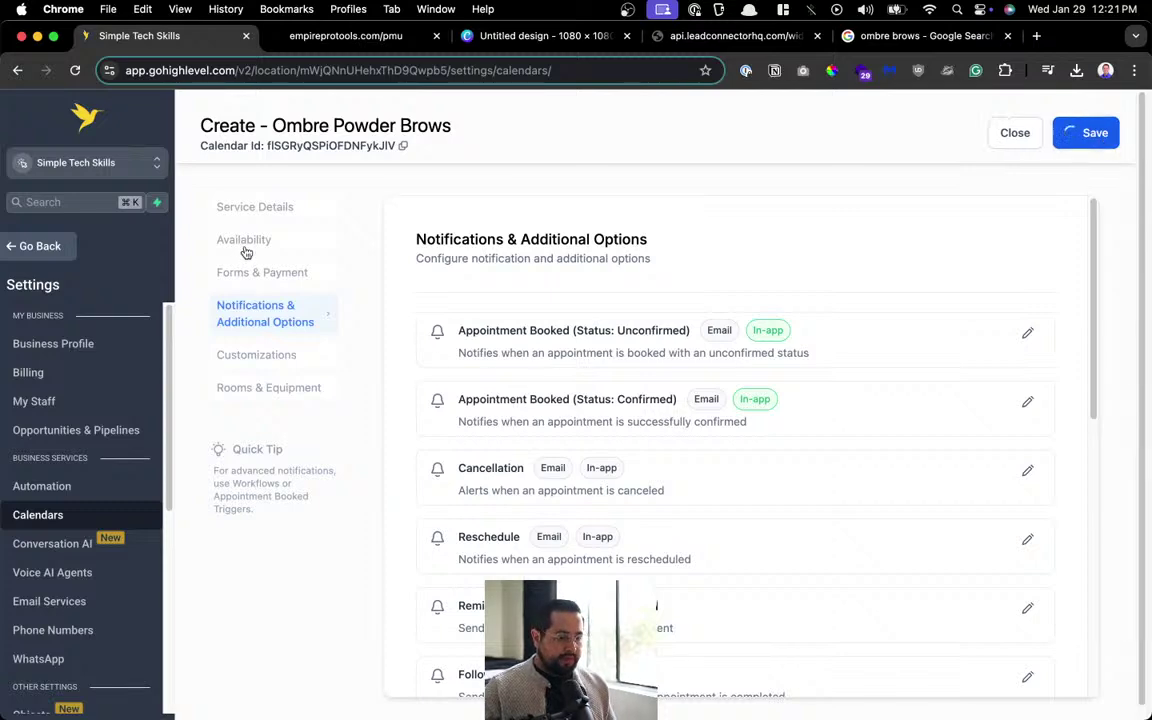
left_click(256, 207)
scroll(548, 363, "down", 5)
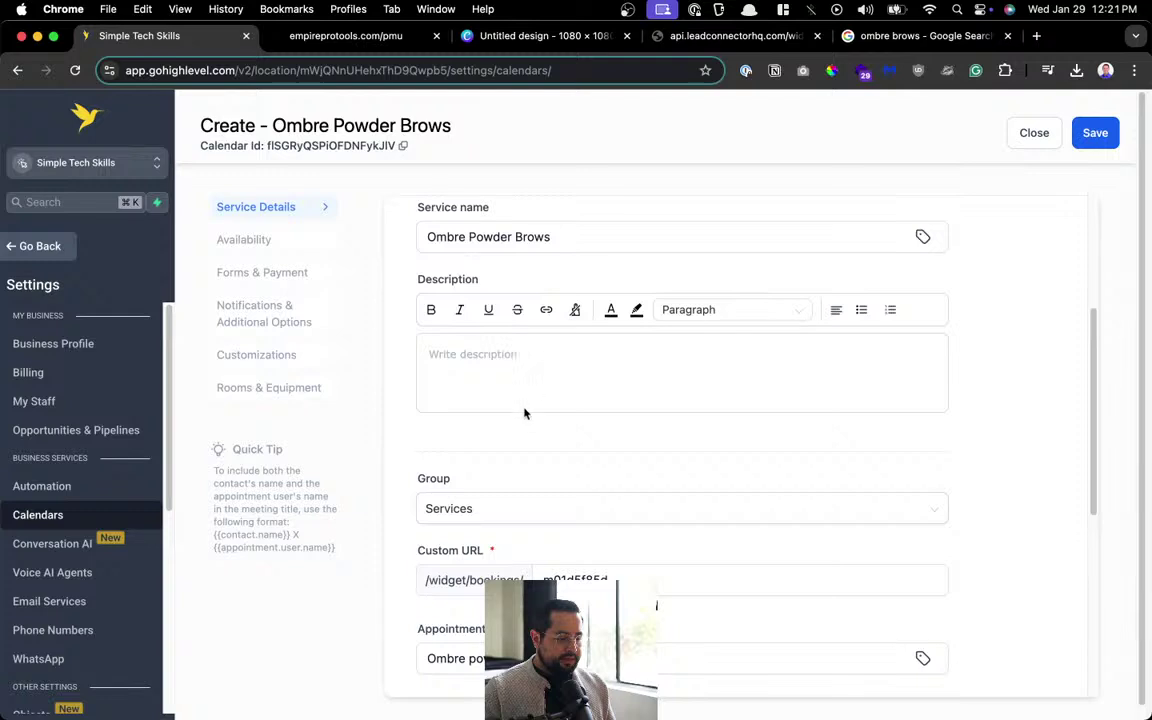
scroll(514, 522, "down", 5)
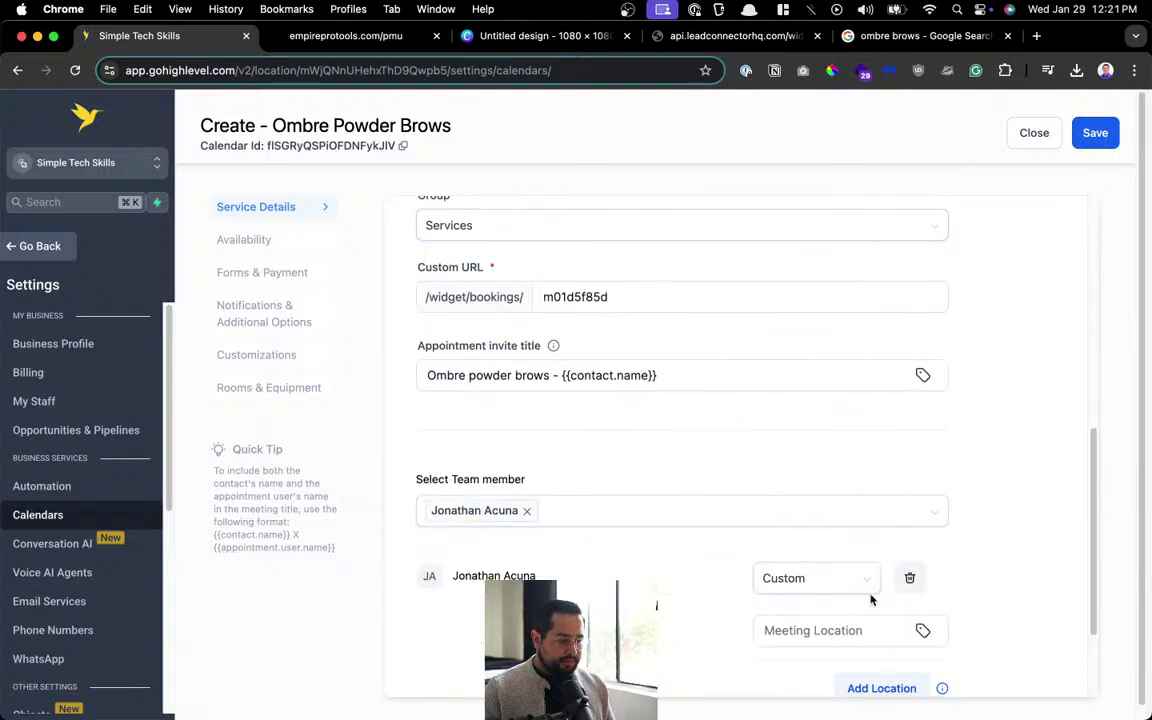
scroll(880, 610, "down", 3)
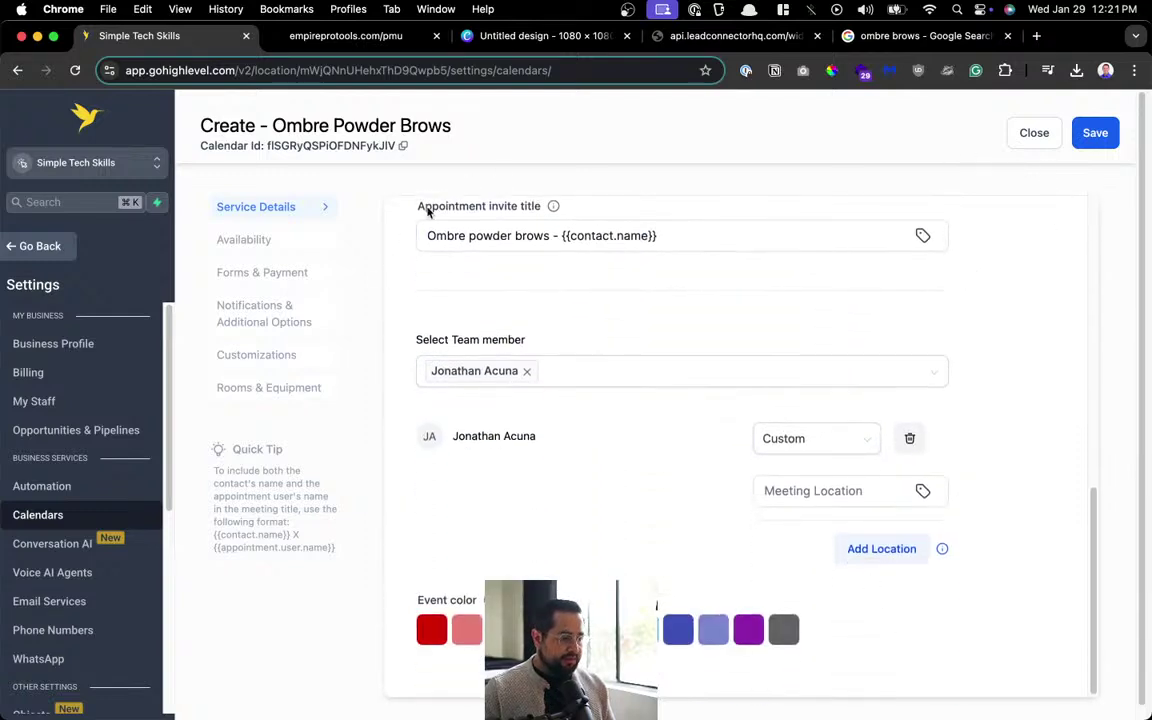
left_click(1030, 133)
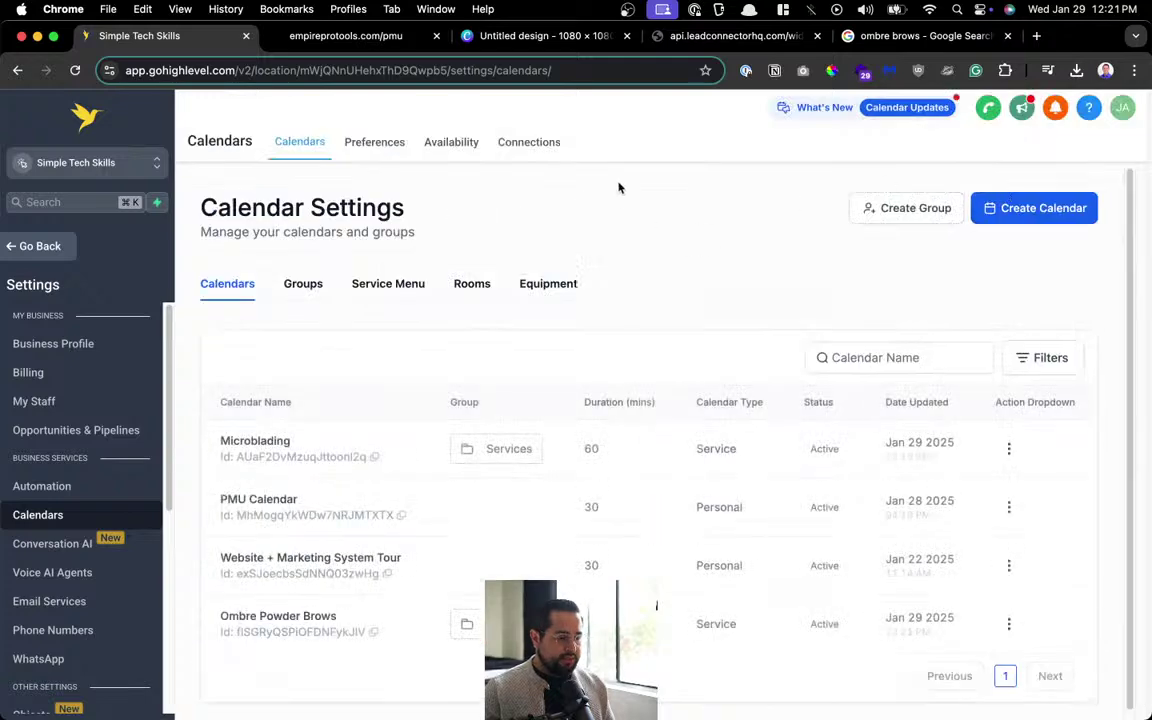
Reload the booking widget to show Ombre Powder Brows, then review the four-calendar settings list.
left_click(673, 36)
key("super+r")
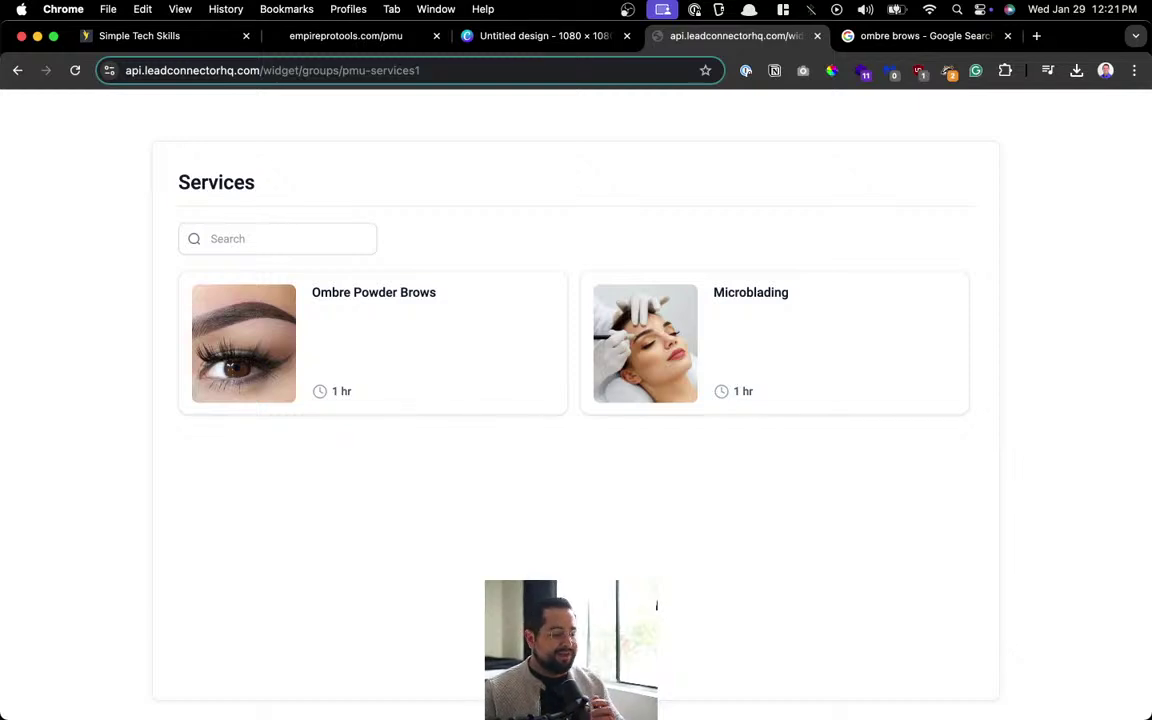
left_click(145, 38)
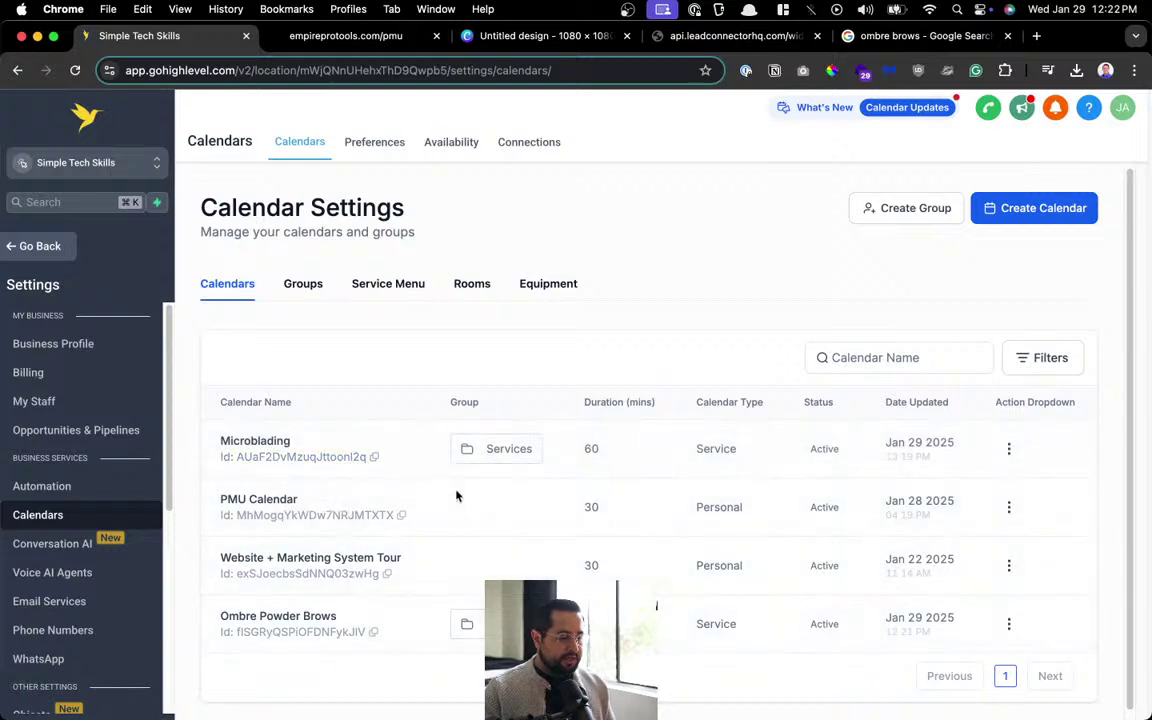
left_click(1027, 363)
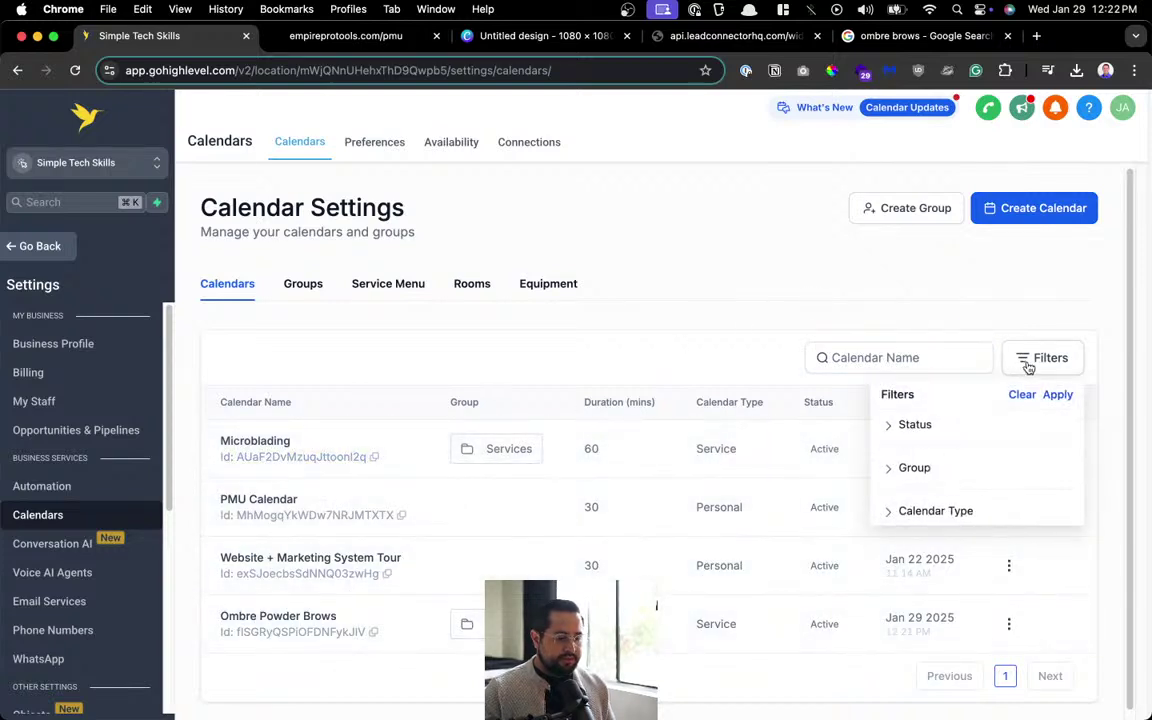
left_click(665, 337)
scroll(661, 339, "down", 1)
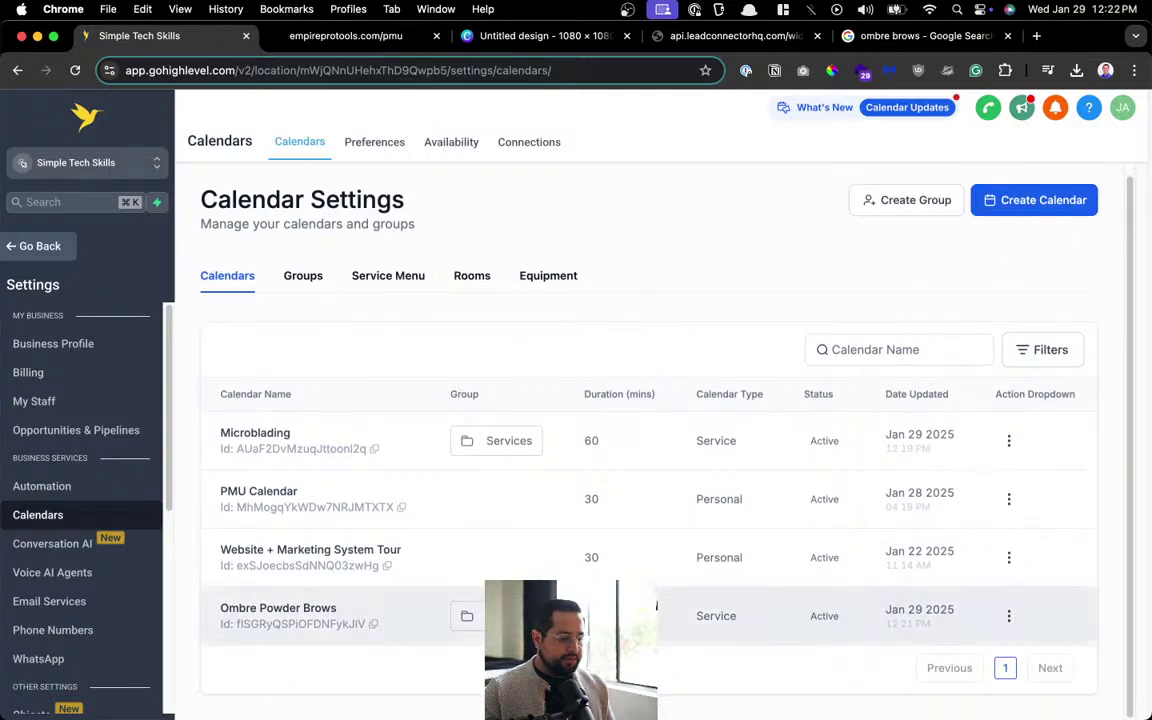
Duplicate the Microblading calendar and replace the copy's service logo with tattoo.jpg.
left_click(1008, 441)
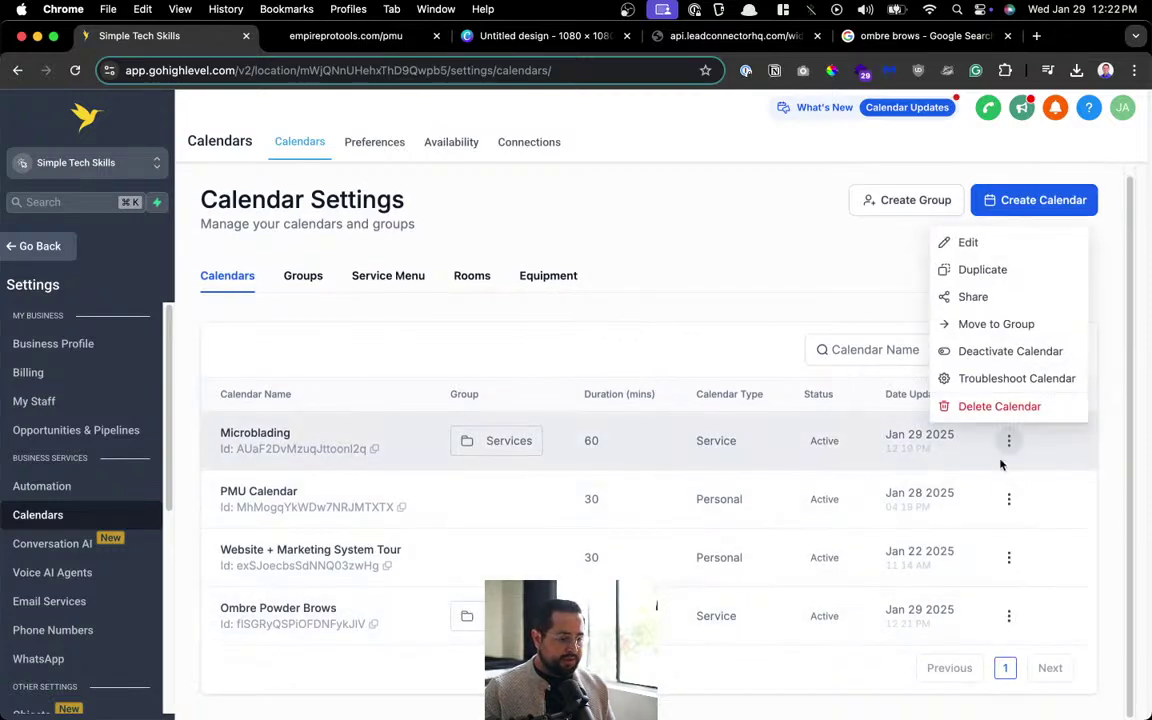
left_click(1000, 268)
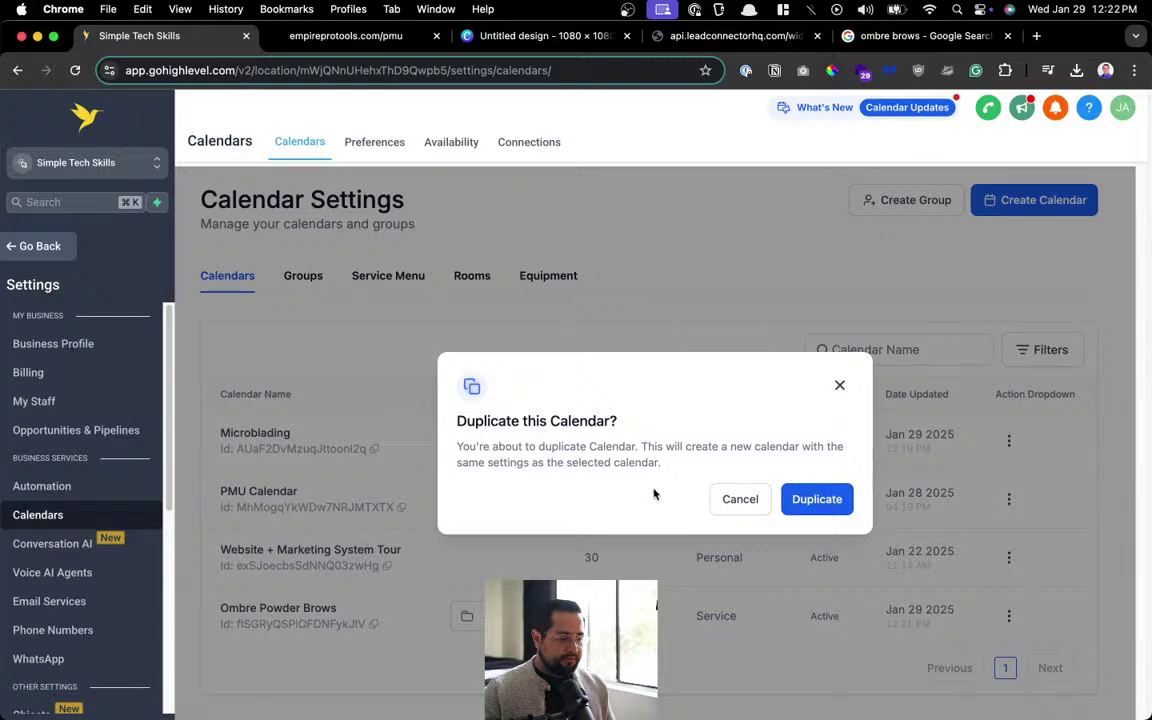
left_click(817, 511)
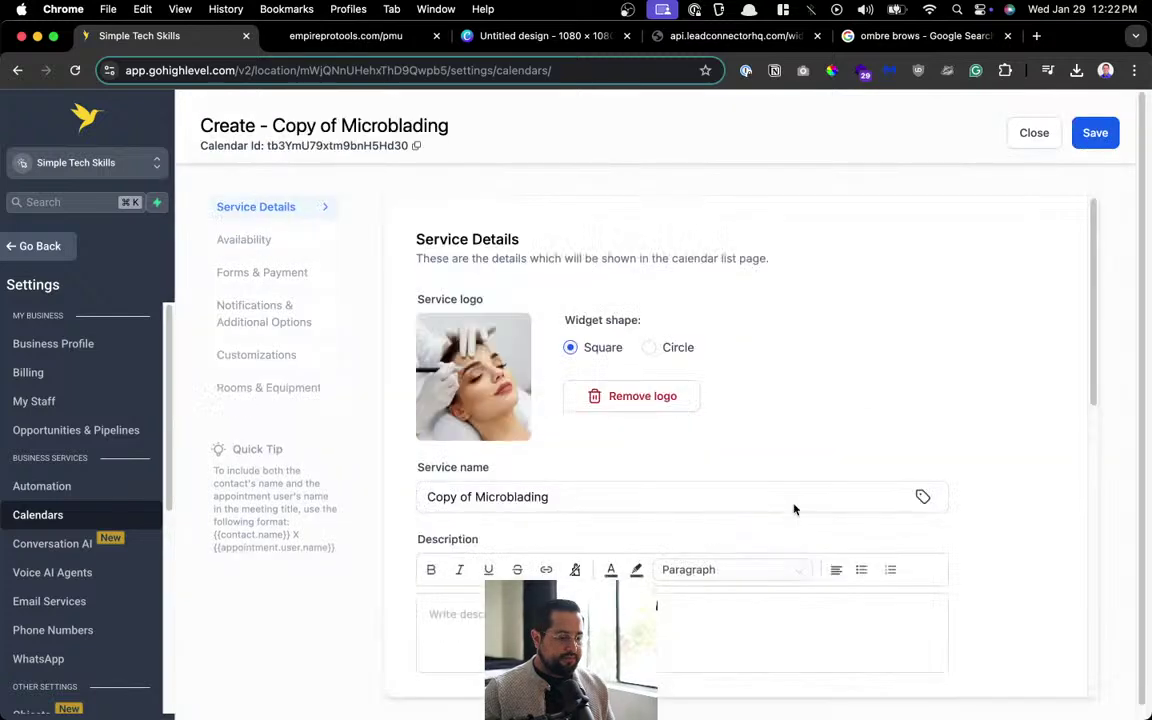
left_click(645, 396)
left_click(490, 325)
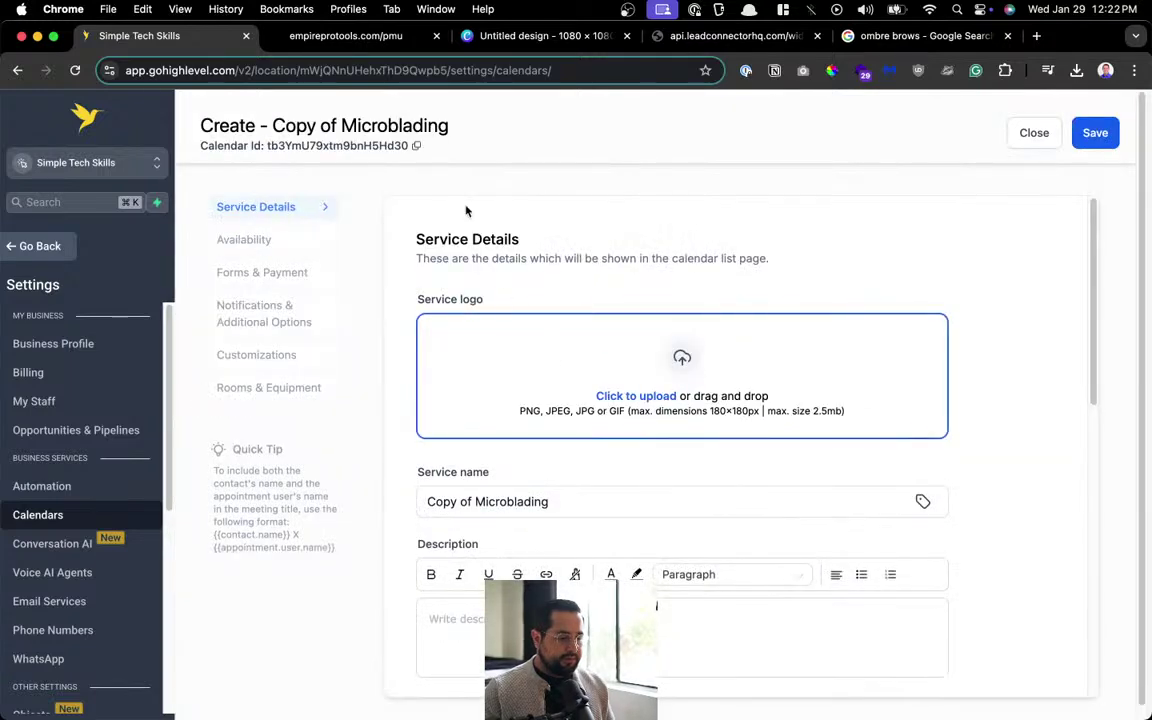
left_click(445, 308)
double_click(449, 309)
Rename the copy's service to Tattoo and change the invite title's Microblading to Tattoo.
scroll(554, 363, "down", 2)
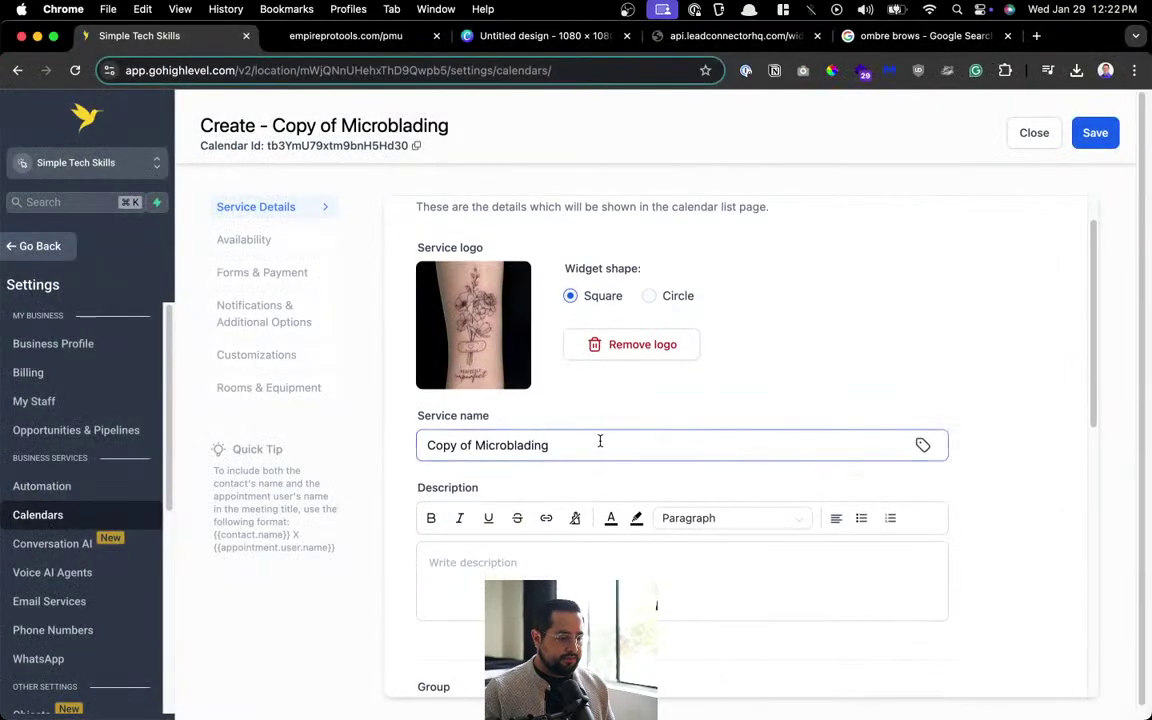
triple_click(600, 441)
type("Tattoo")
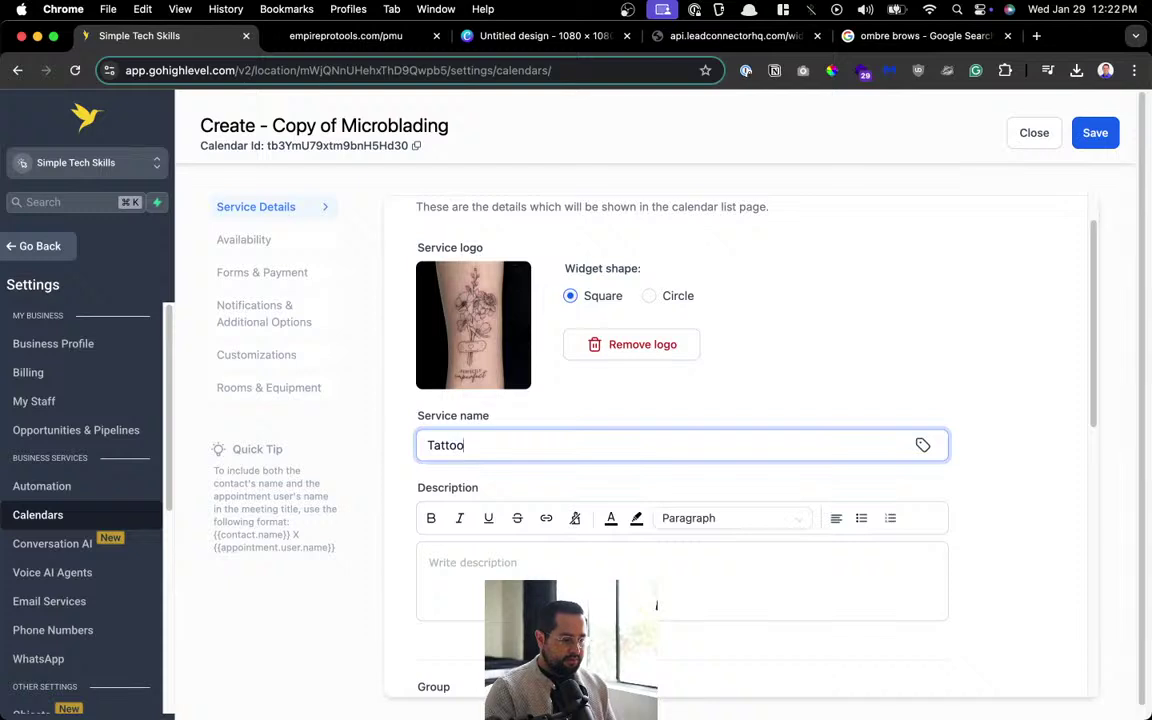
scroll(597, 424, "down", 10)
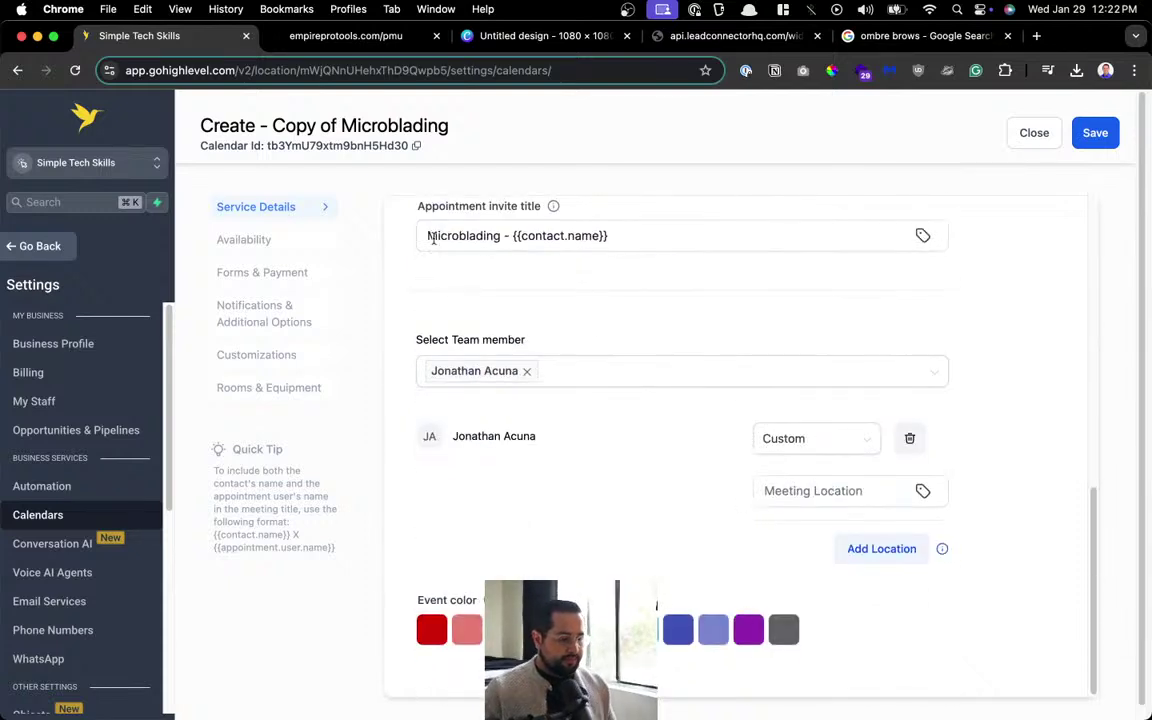
left_click(430, 235)
double_click(430, 235)
type("Tatt")
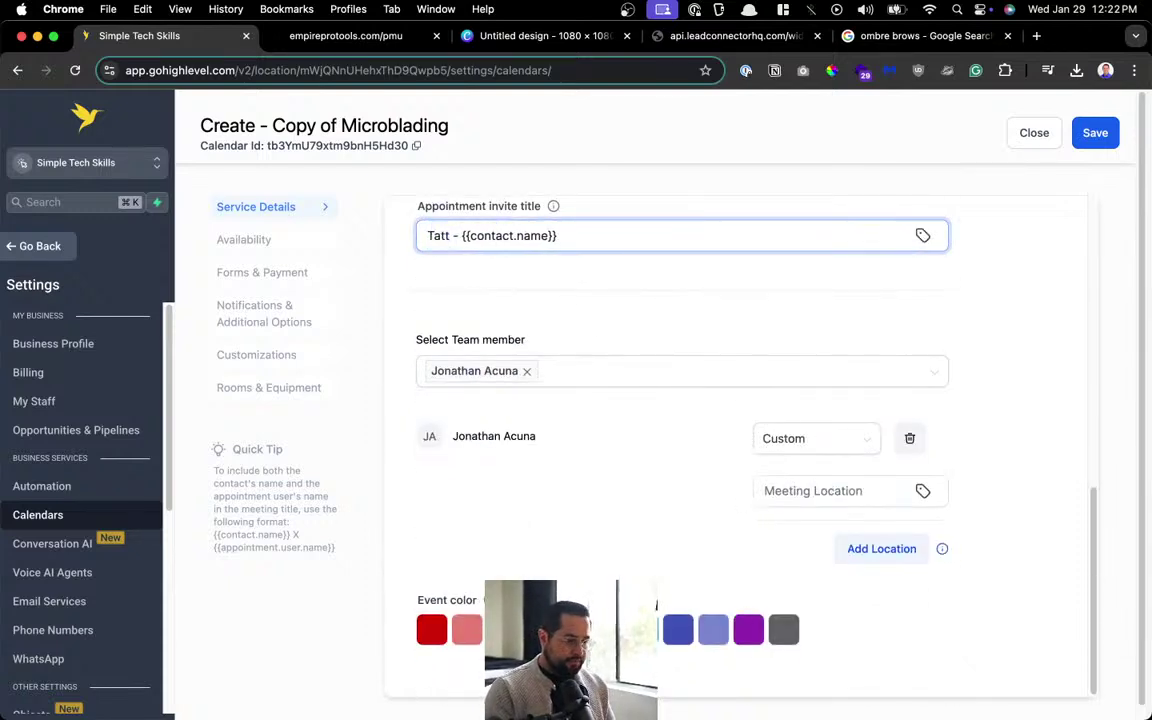
type("oo")
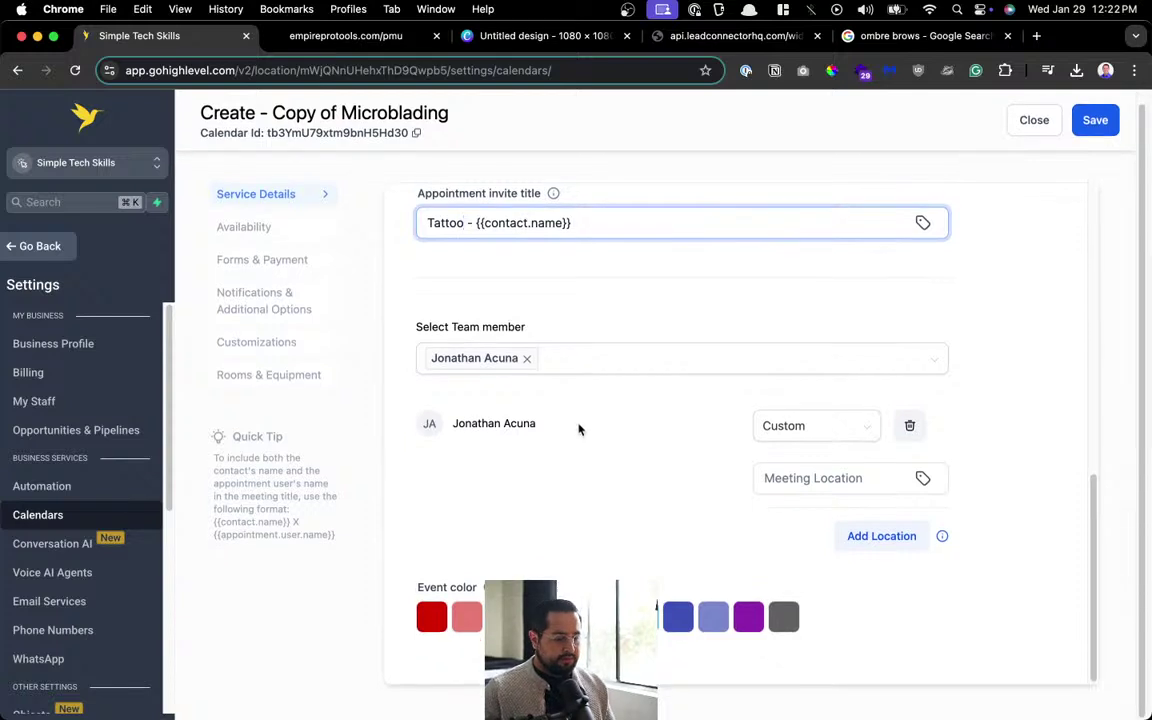
scroll(579, 428, "up", 5)
scroll(676, 462, "up", 2)
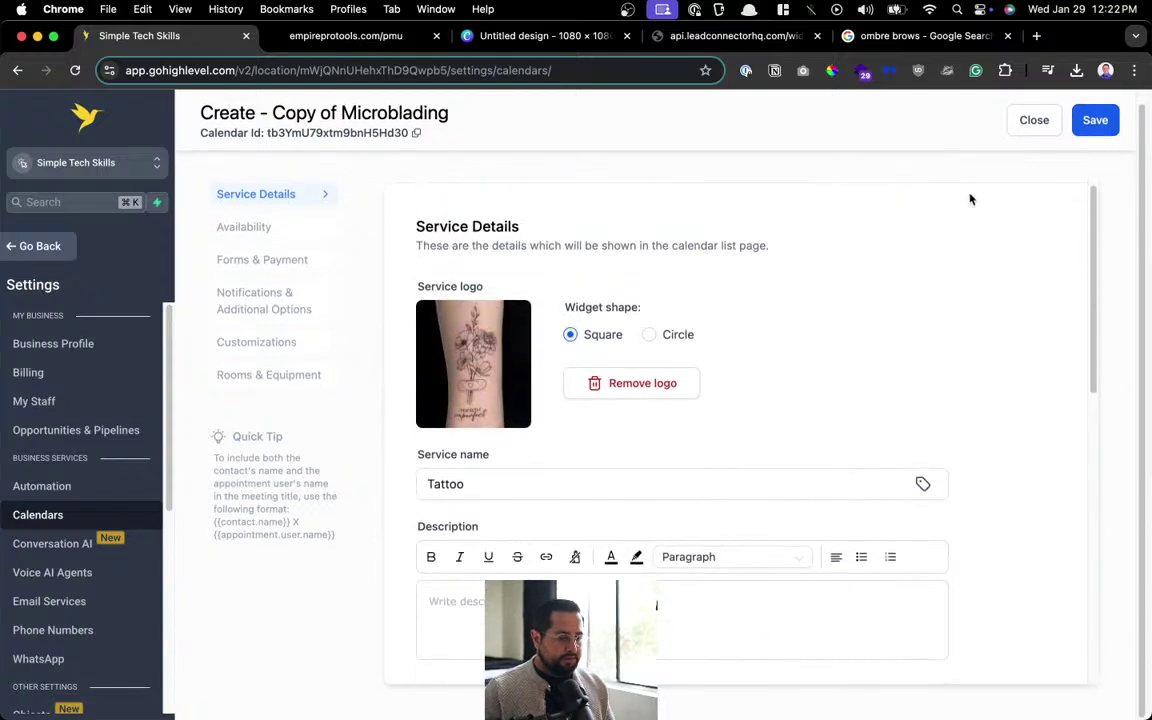
left_click(293, 240)
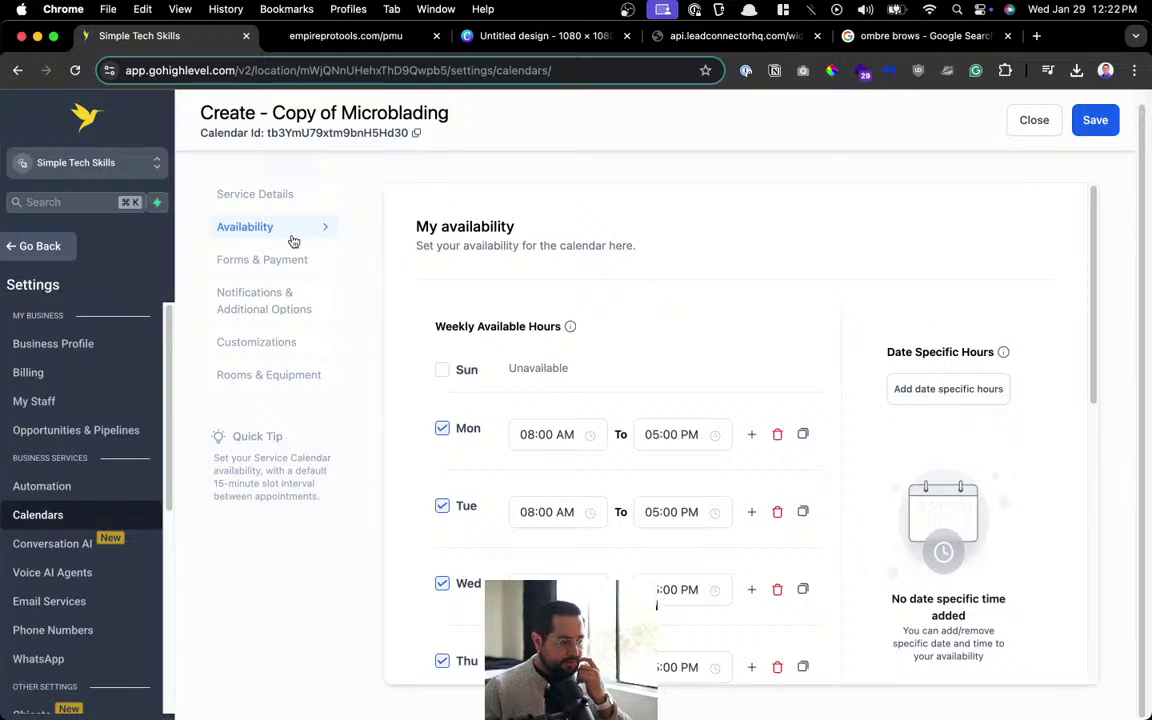
Swap the Tattoo calendar's copied Microblading cover image for tattoo.jpg, then revisit its notification settings.
left_click(255, 200)
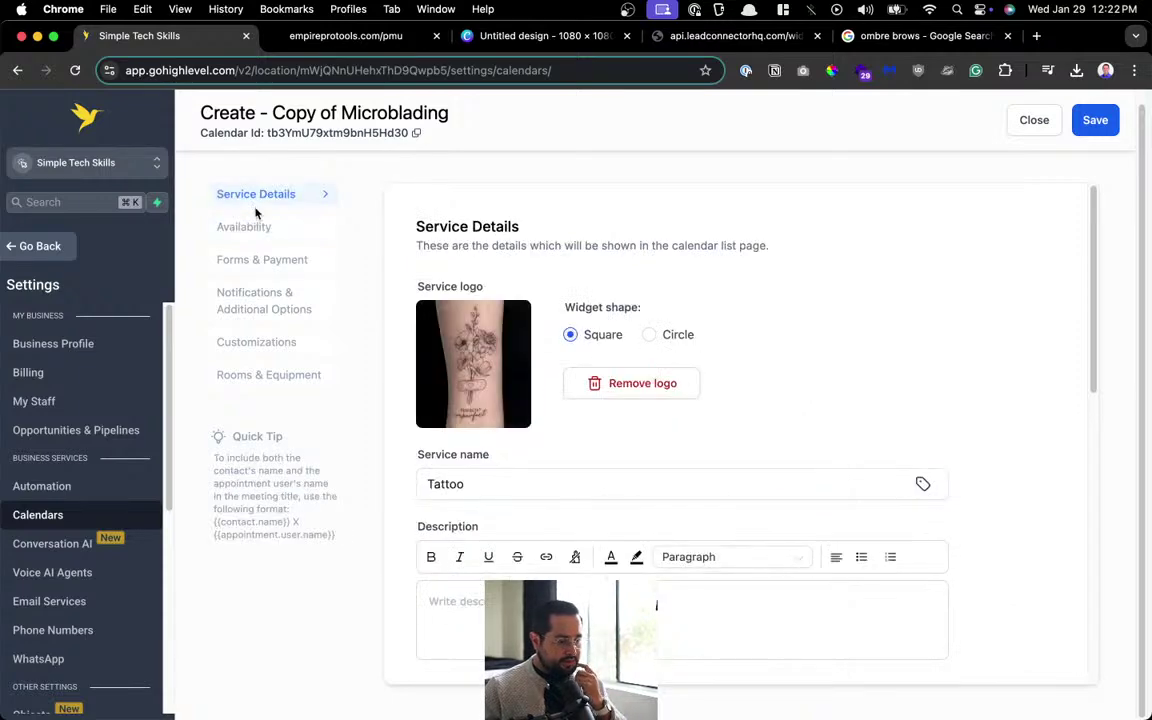
left_click(272, 300)
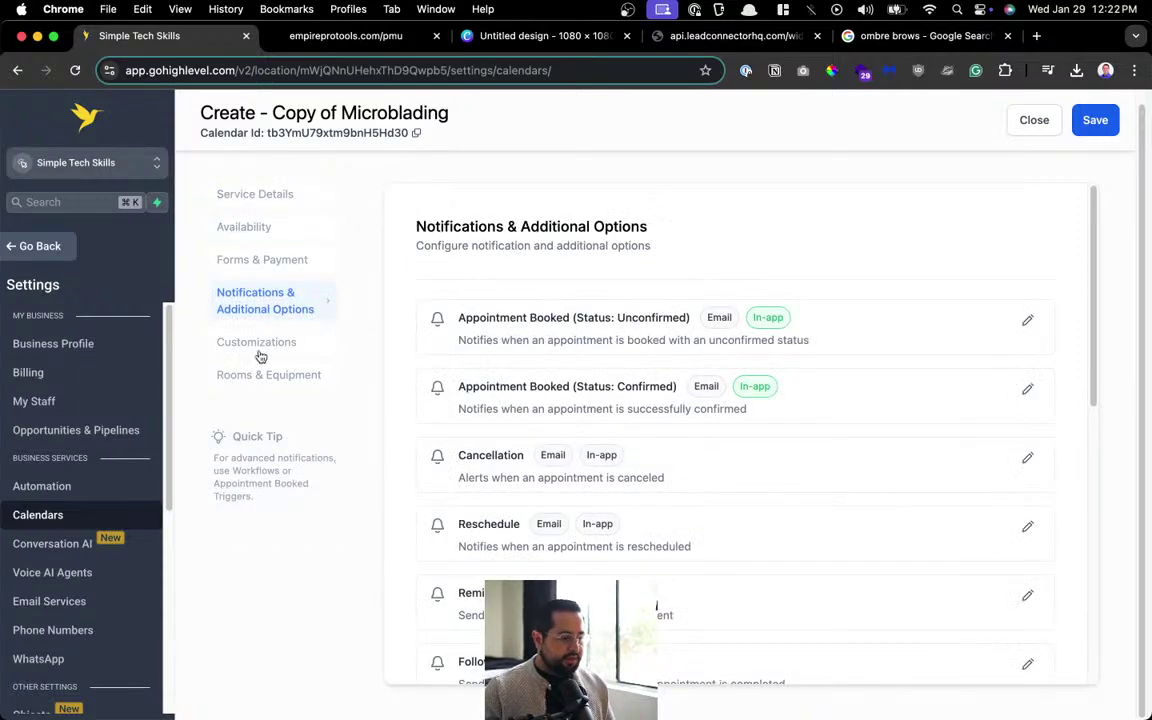
left_click(260, 344)
left_click(588, 433)
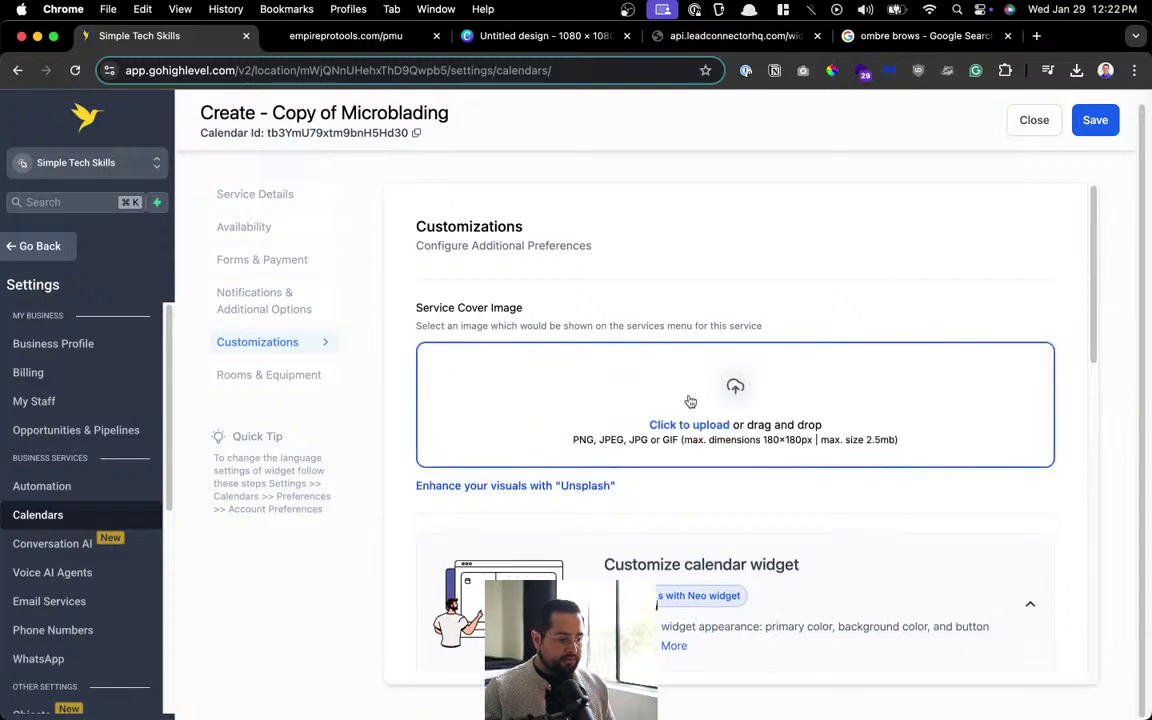
left_click(474, 391)
double_click(433, 308)
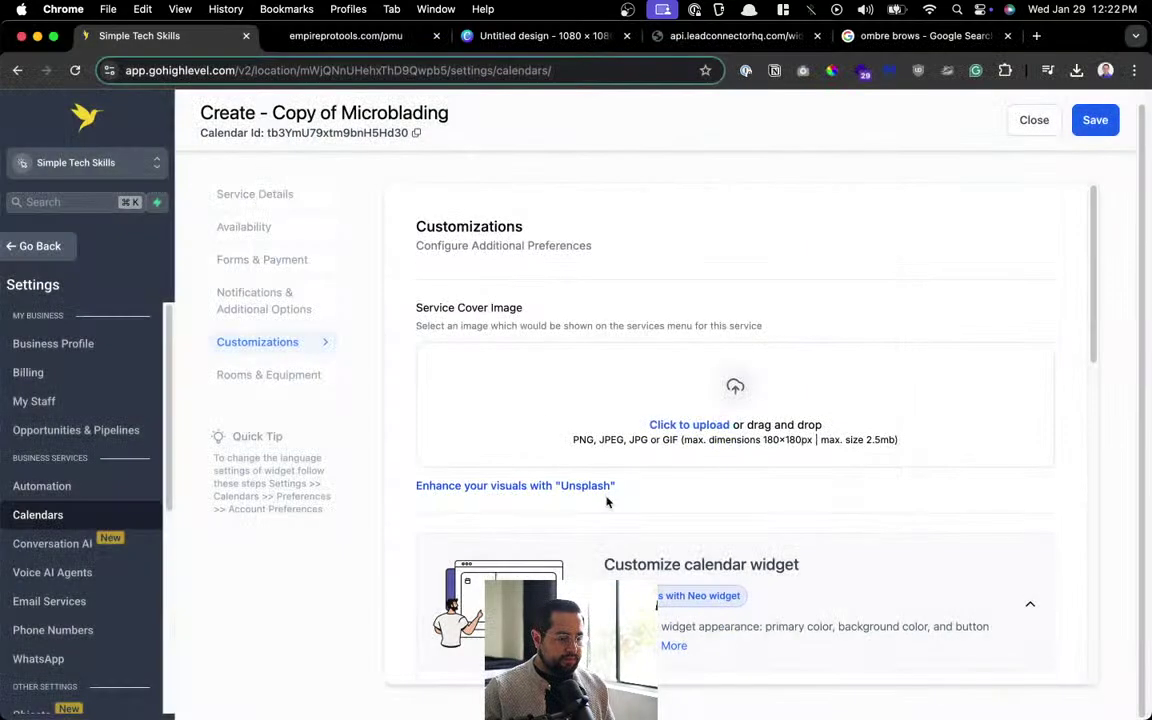
scroll(596, 462, "down", 10)
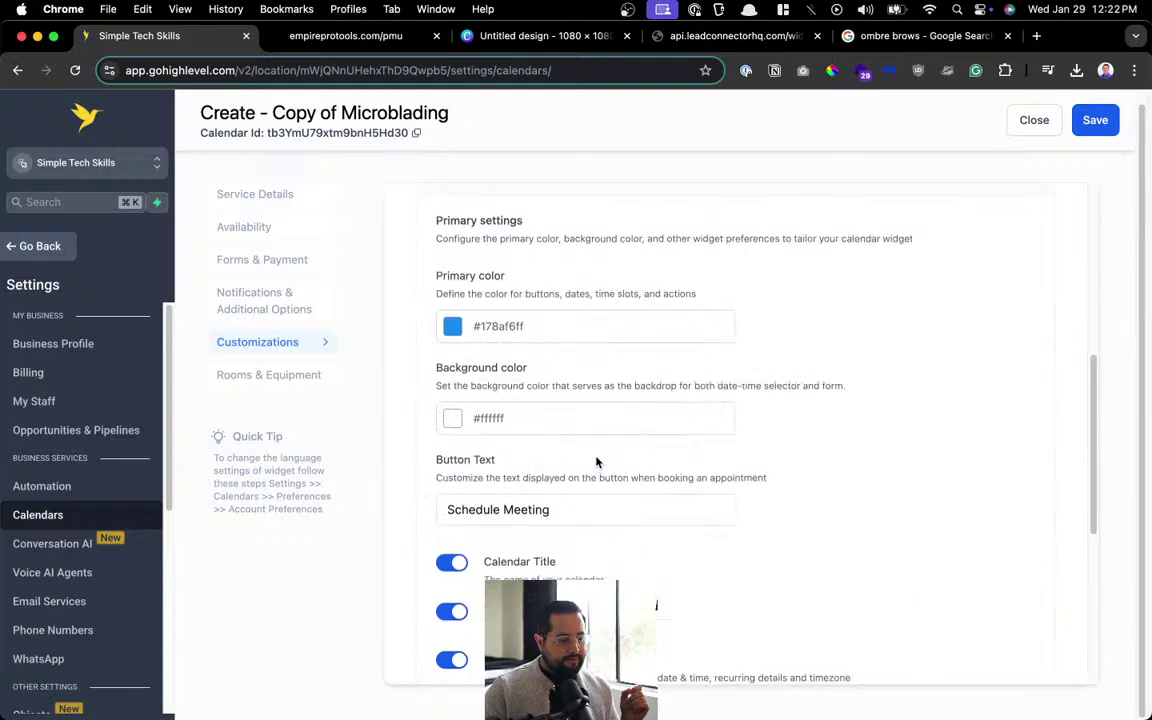
scroll(596, 462, "up", 10)
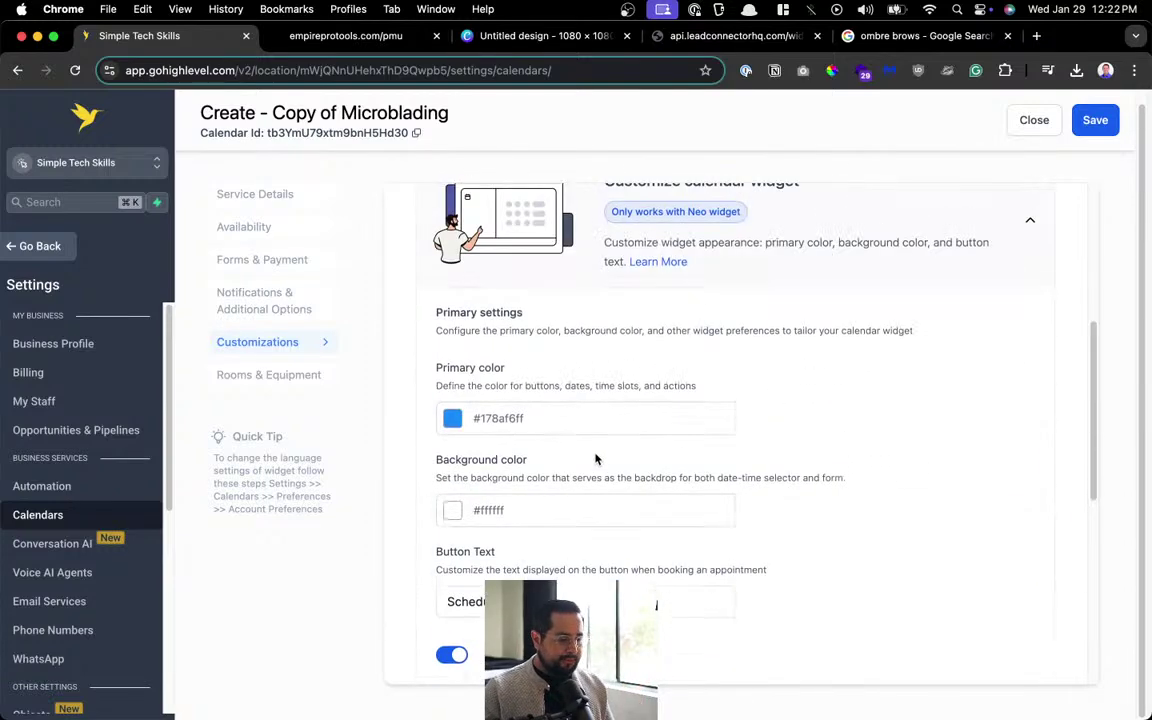
left_click(268, 305)
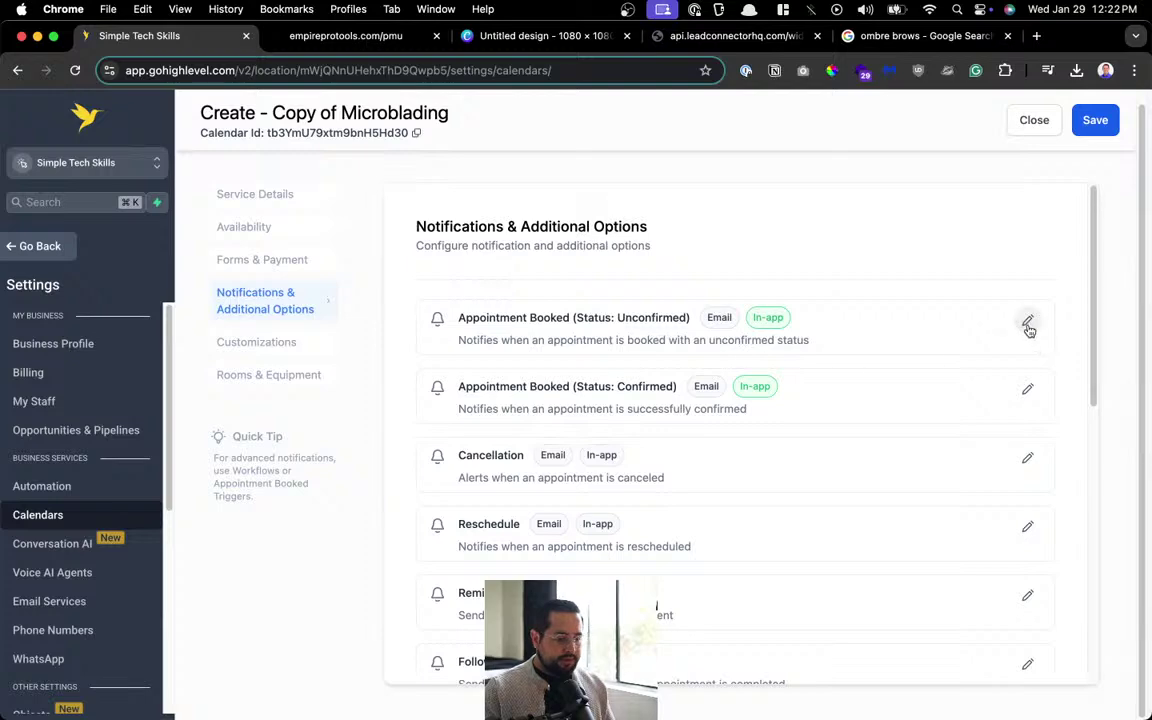
left_click(1027, 323)
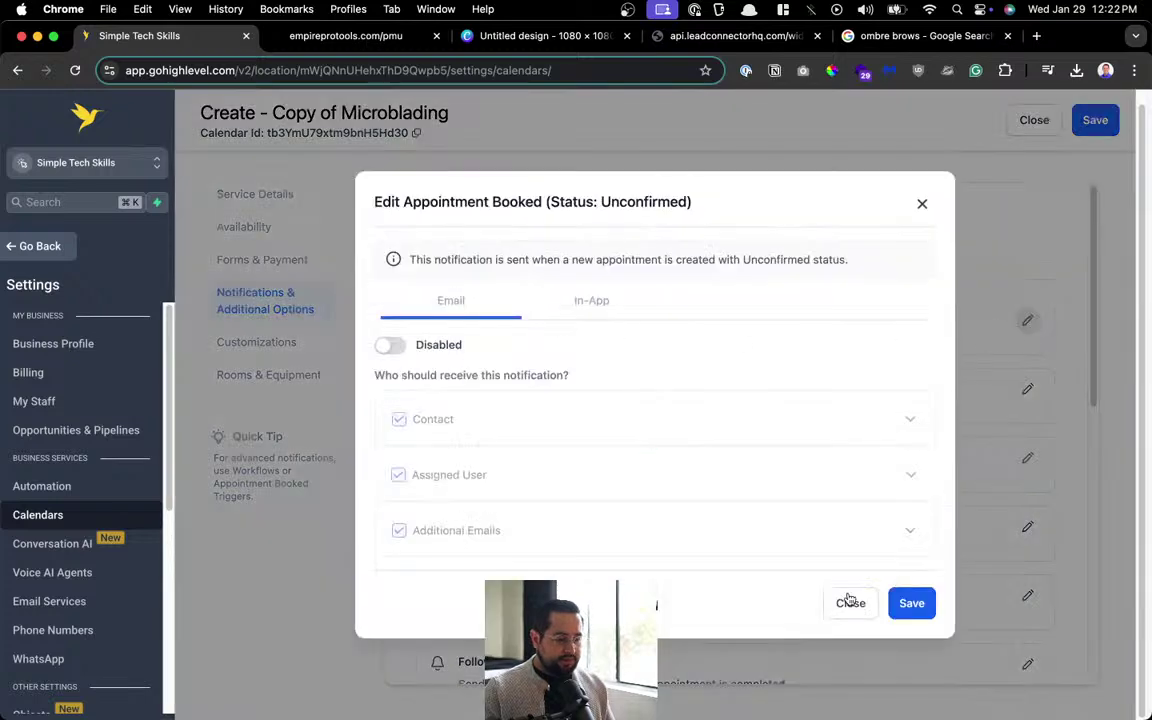
Turn off and save the in-app notification for unconfirmed appointment bookings.
left_click(848, 602)
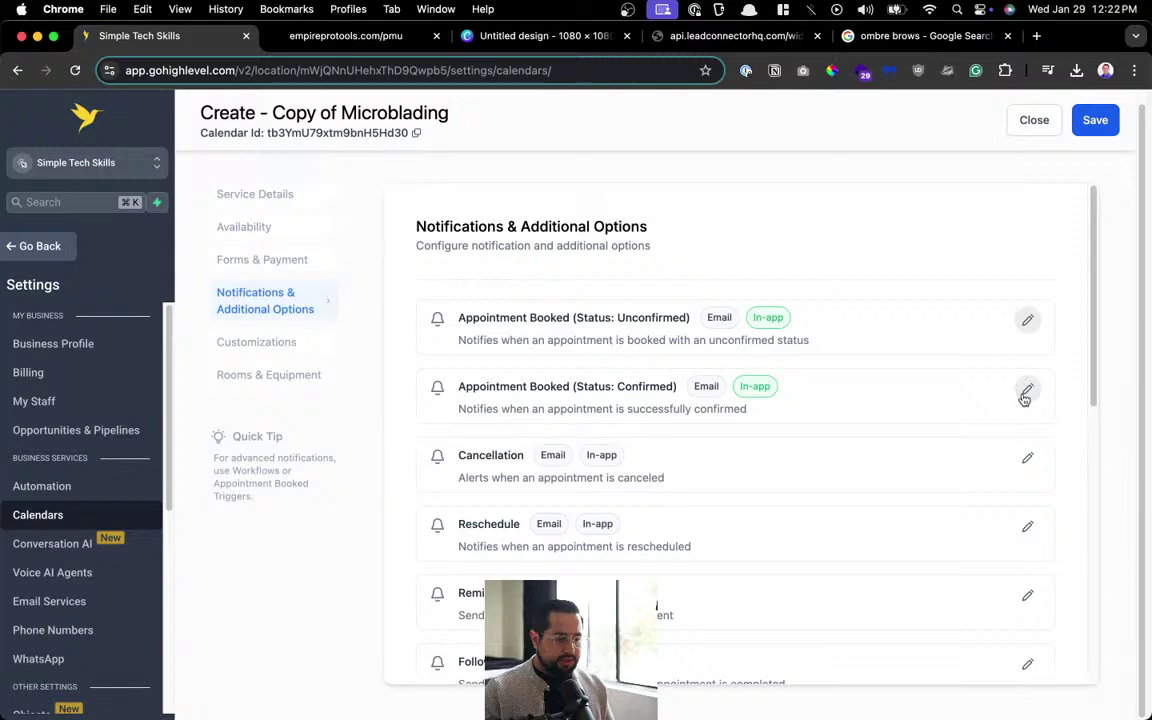
left_click(1026, 390)
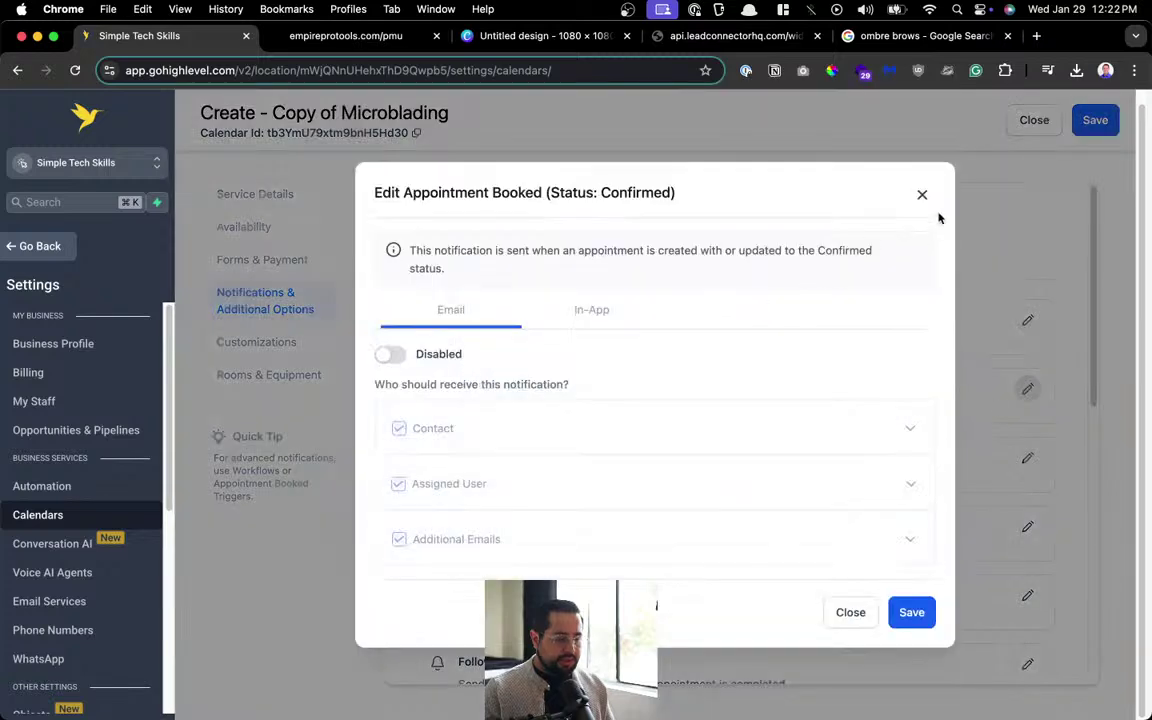
left_click(924, 197)
left_click(1026, 320)
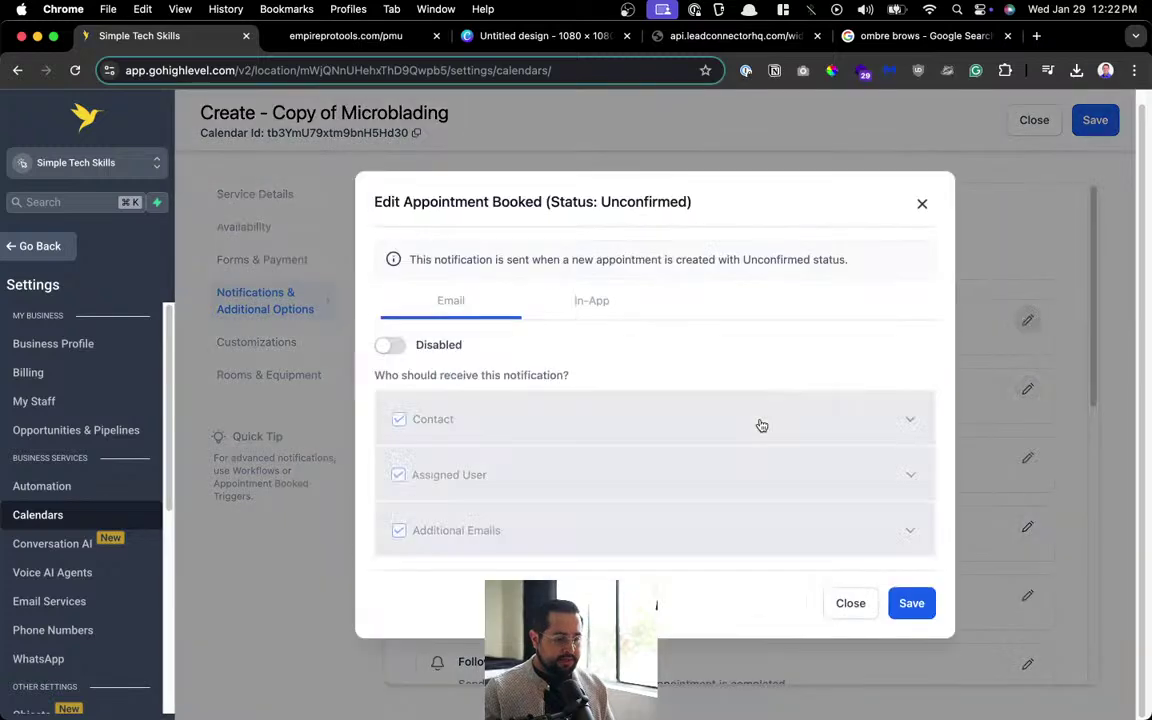
left_click(591, 318)
left_click(403, 368)
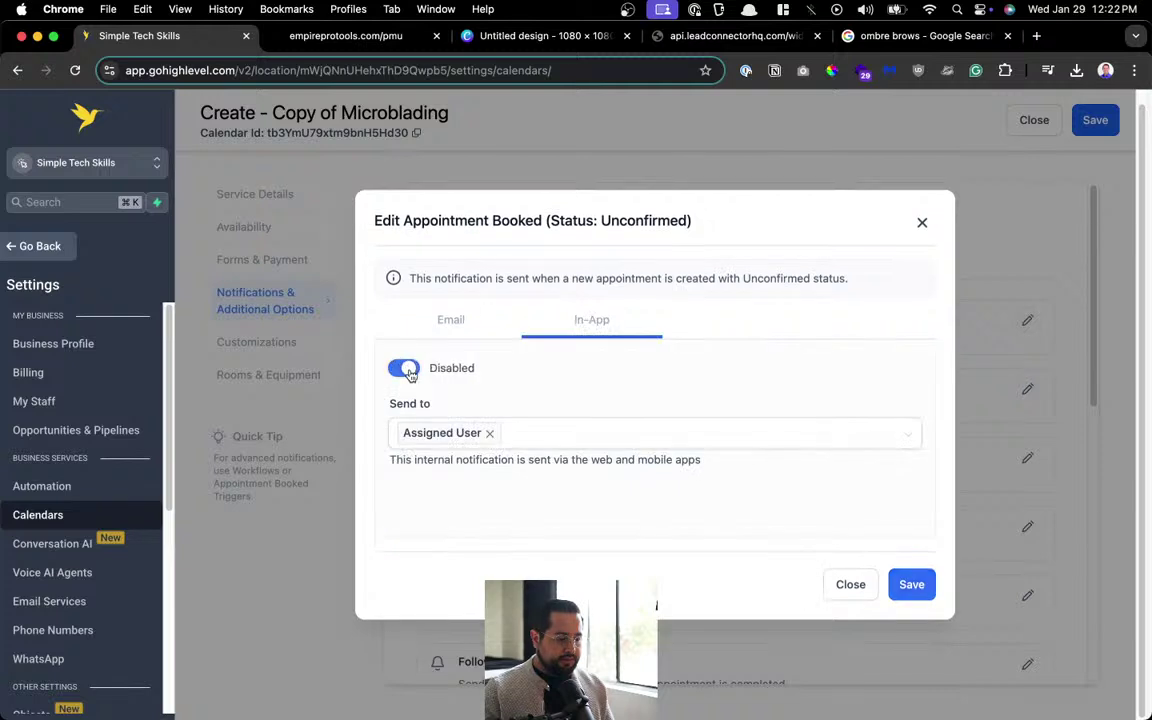
left_click(912, 588)
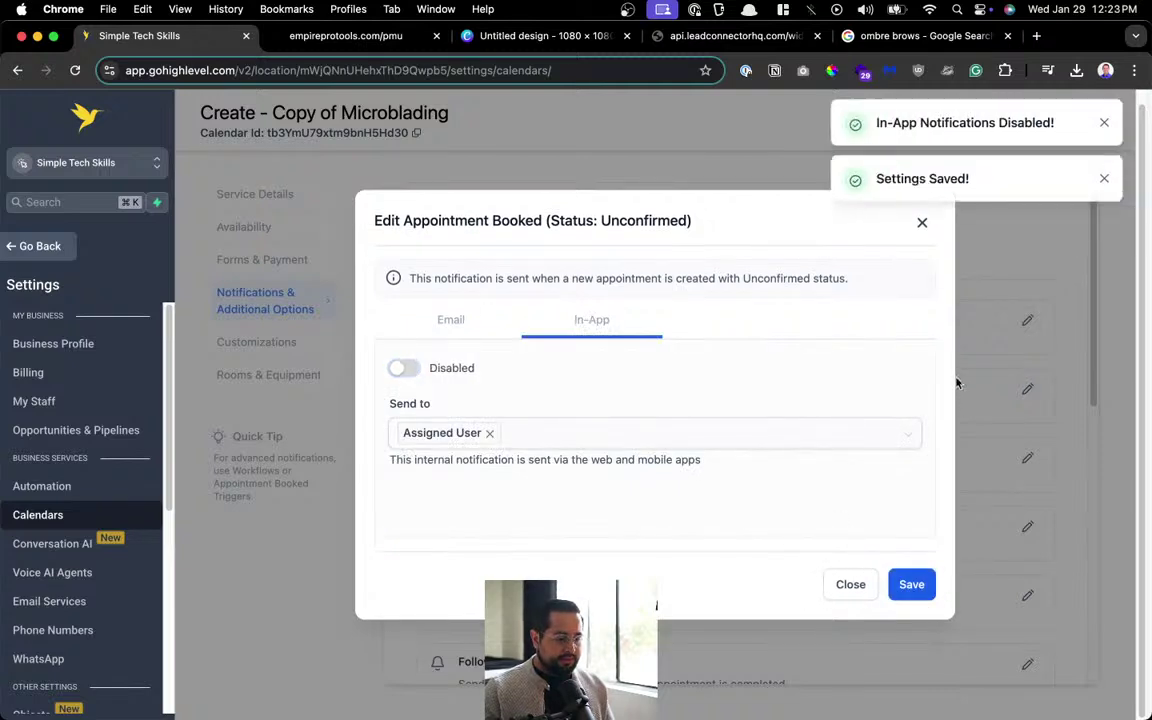
left_click(1103, 179)
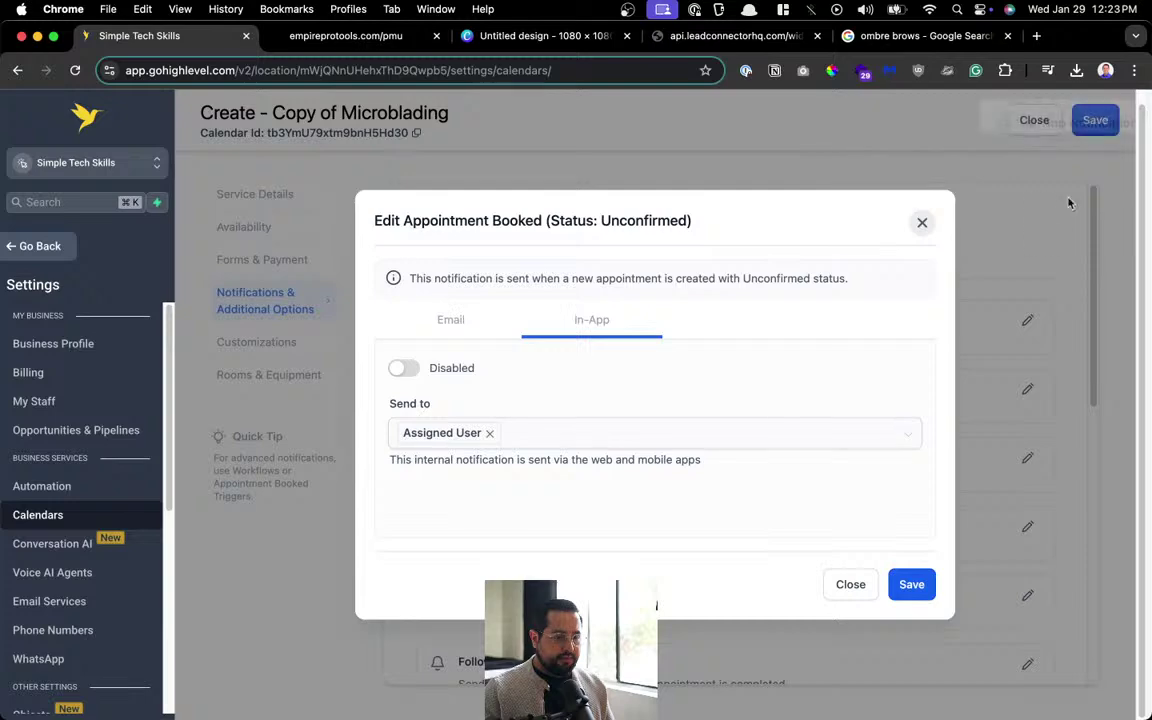
left_click(922, 222)
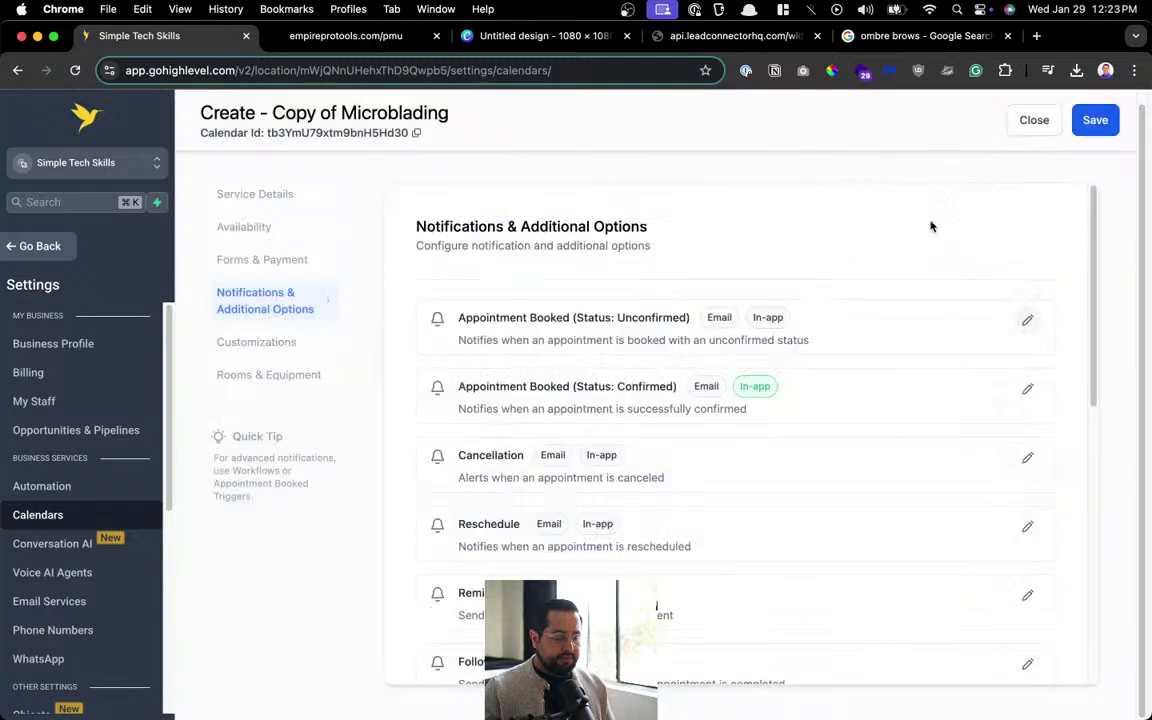
Review the confirmed-booking notification settings, leaving their in-app notification on.
left_click(1025, 390)
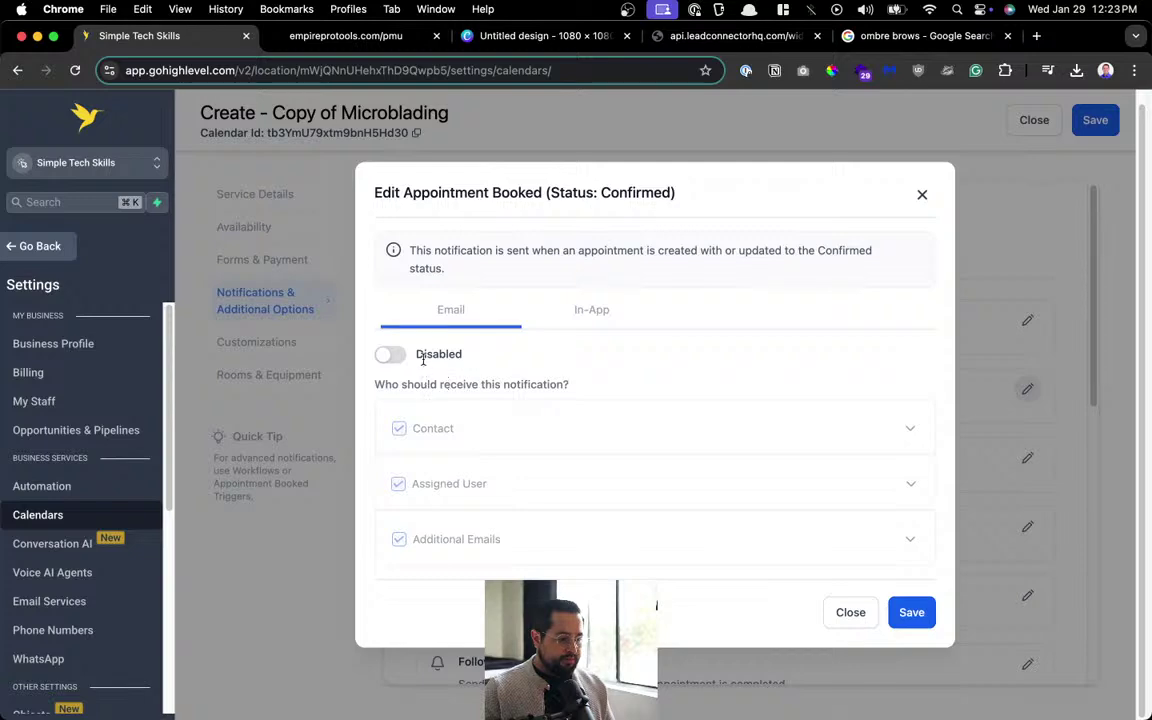
left_click(922, 192)
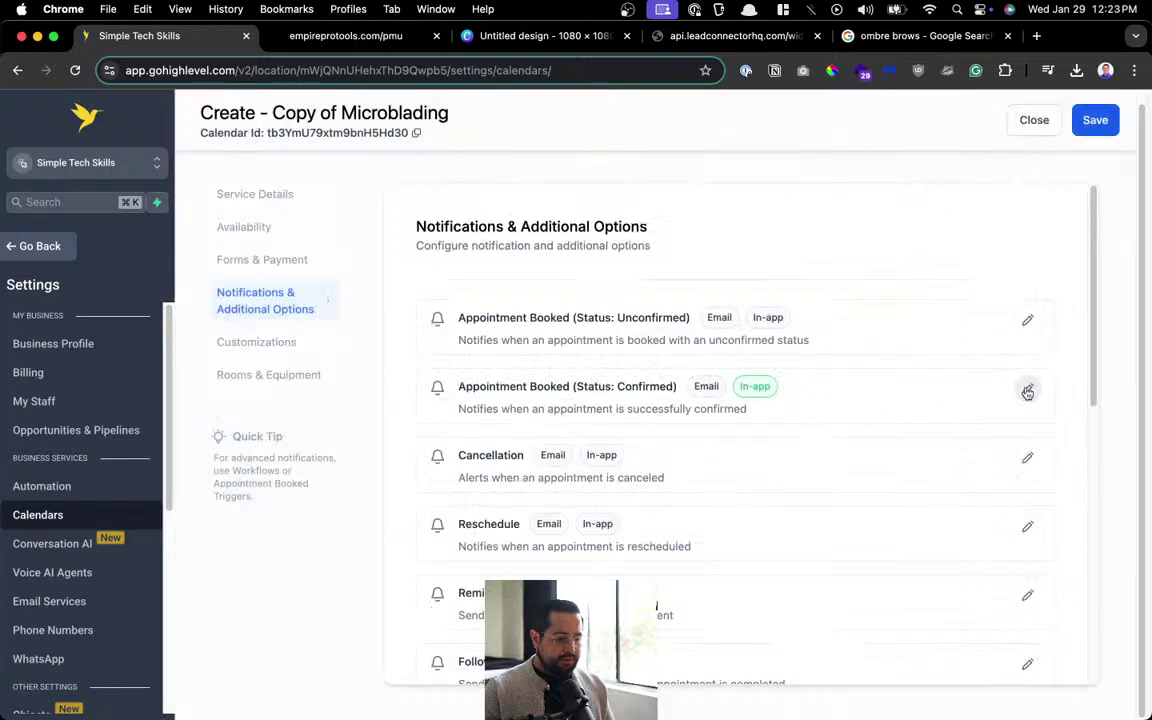
left_click(1027, 392)
Enable the confirmation email to the contact only, with subject 'Tattoo Appointment Confirmation'.
left_click(388, 355)
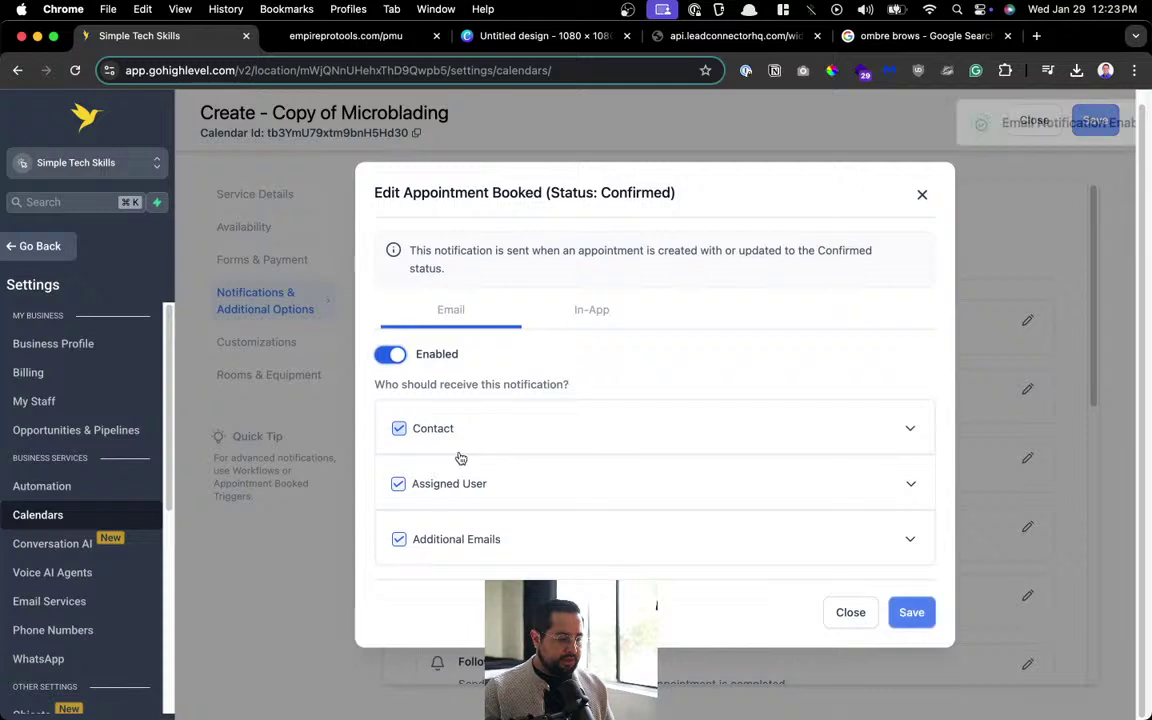
left_click(440, 486)
left_click(434, 542)
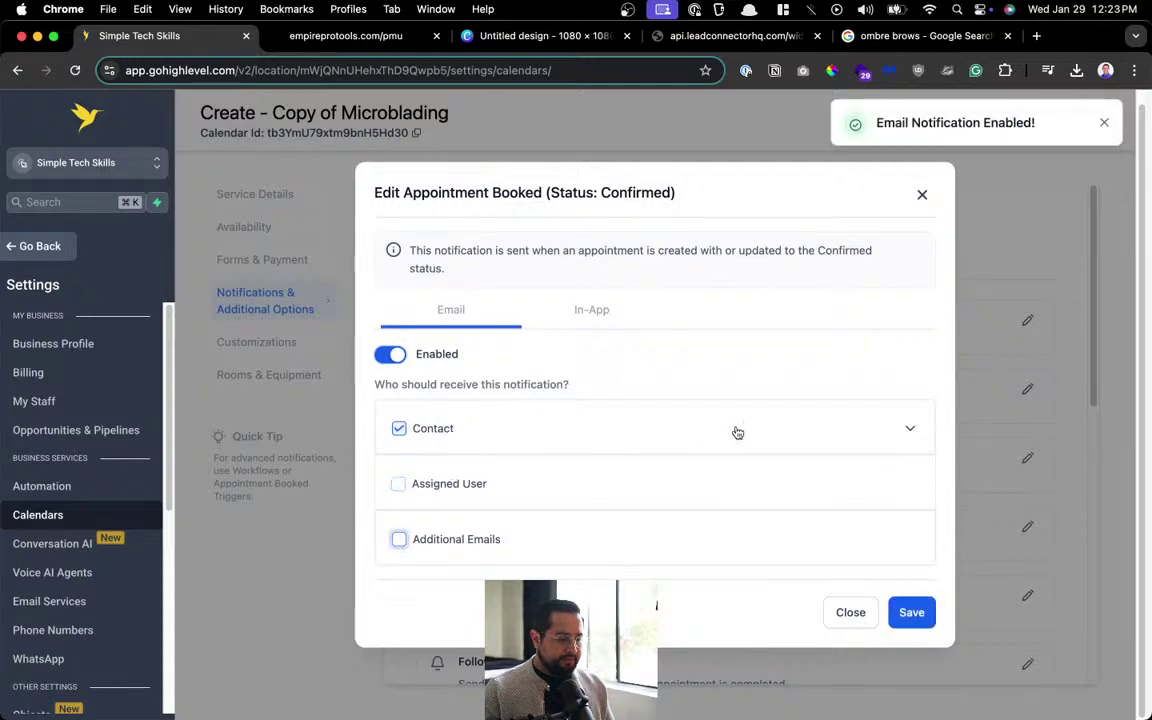
left_click(737, 432)
left_click(484, 494)
key("super+a")
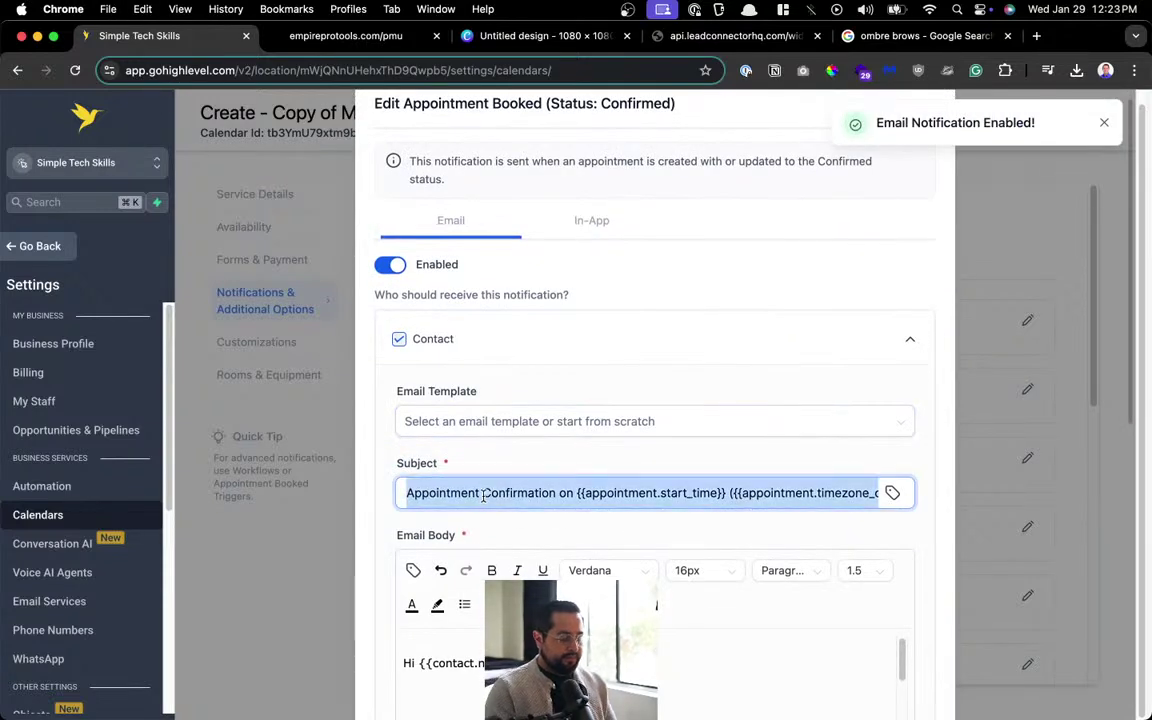
type("Tattoo Appoi")
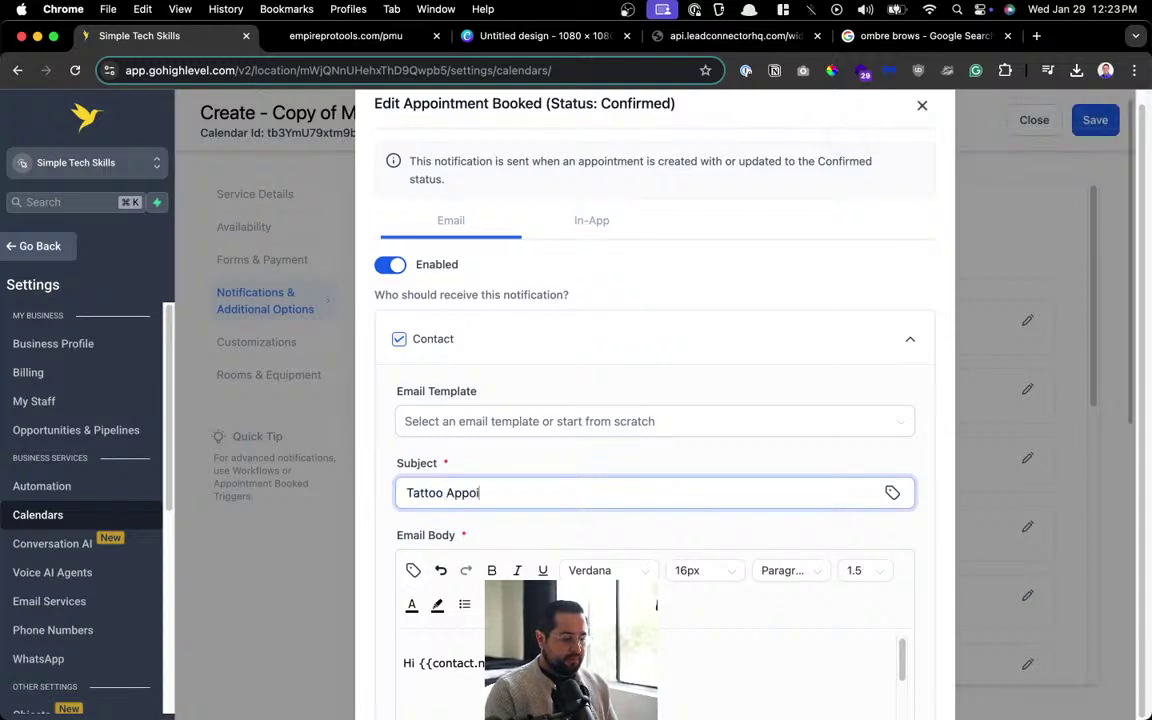
type("ntmetn Confirmation")
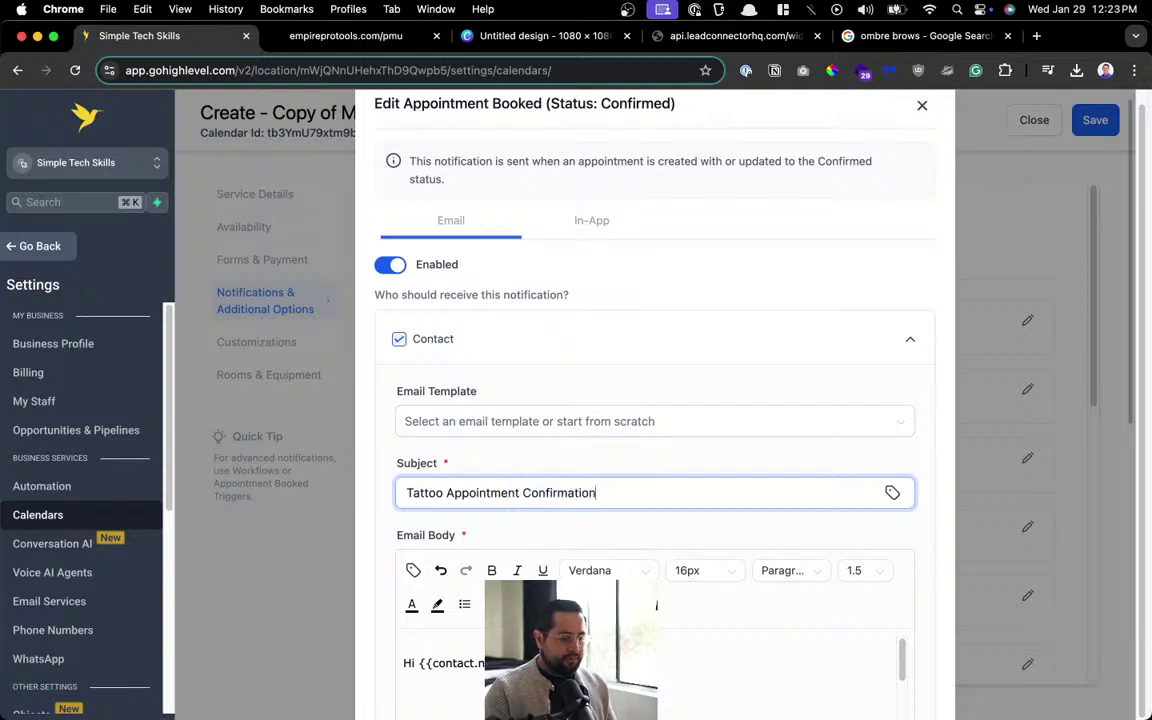
Replace the default paragraph with 'You are booked for your tattoo appointment.'.
scroll(506, 468, "down", 4)
left_click(513, 413)
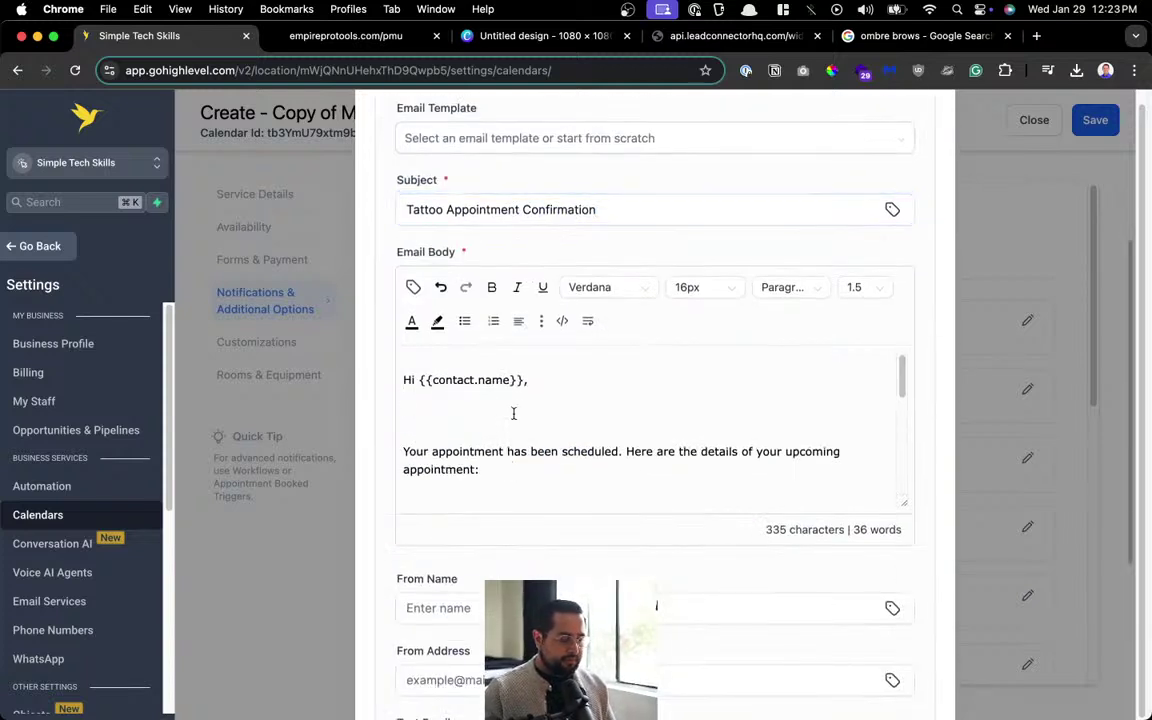
key("Delete")
key("Delete")
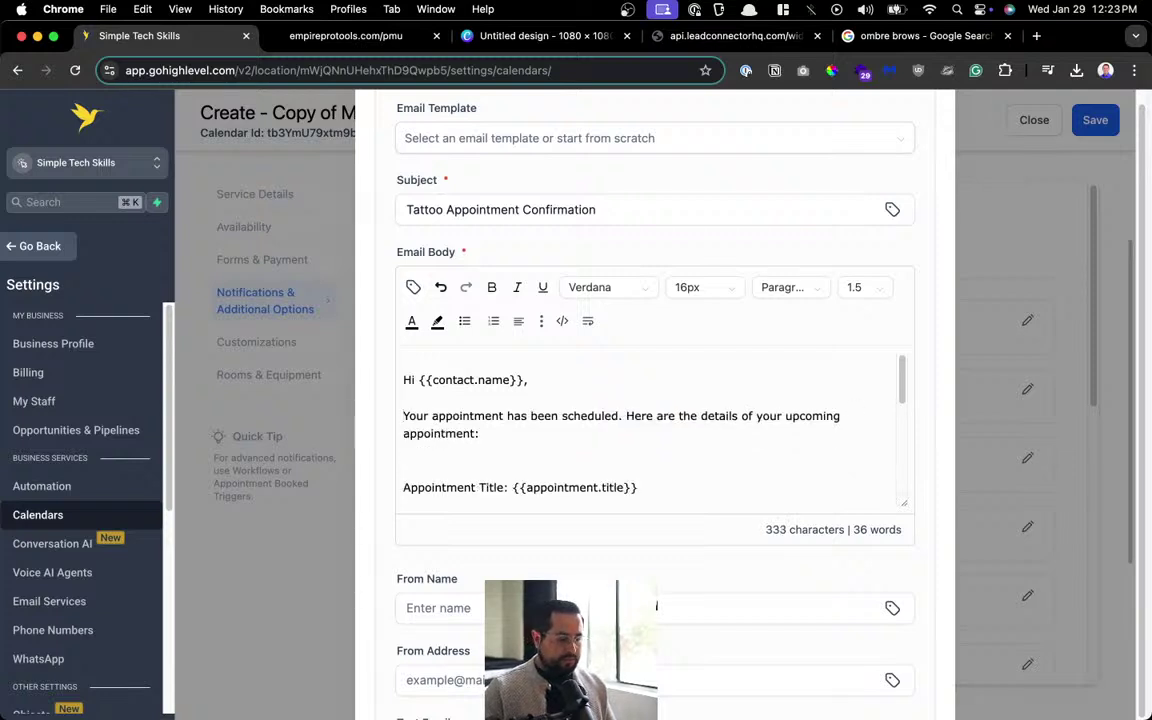
left_click(510, 432, "shift")
type("You are")
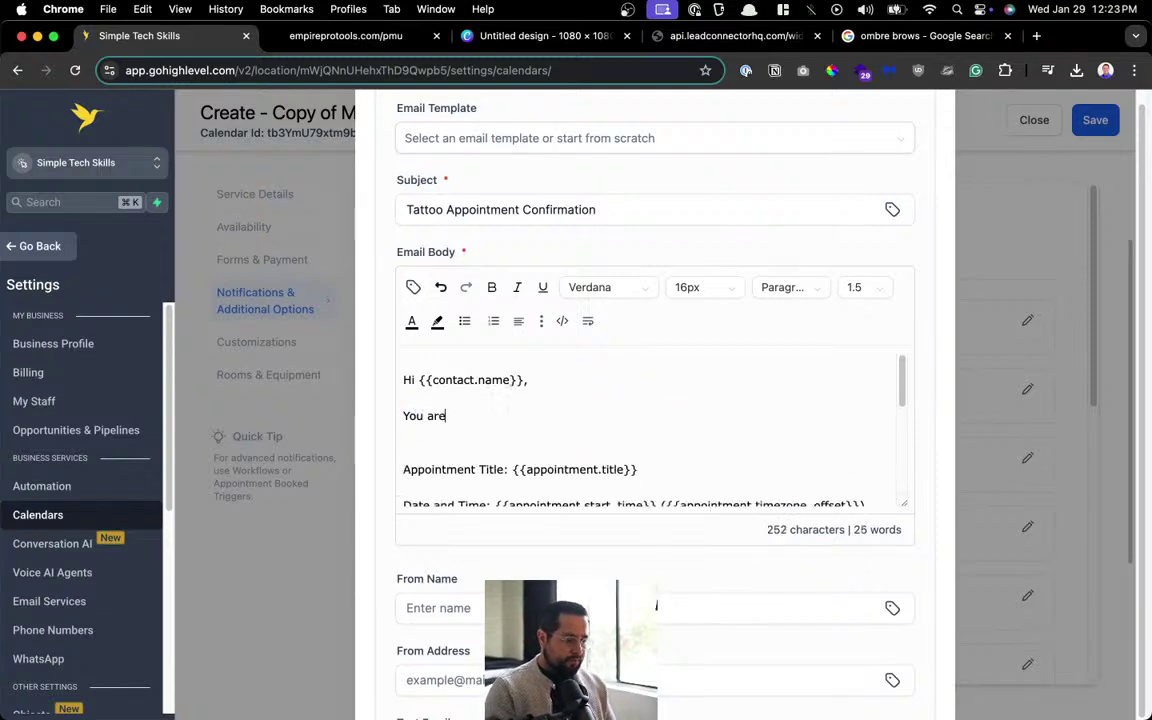
type(" booked for your ")
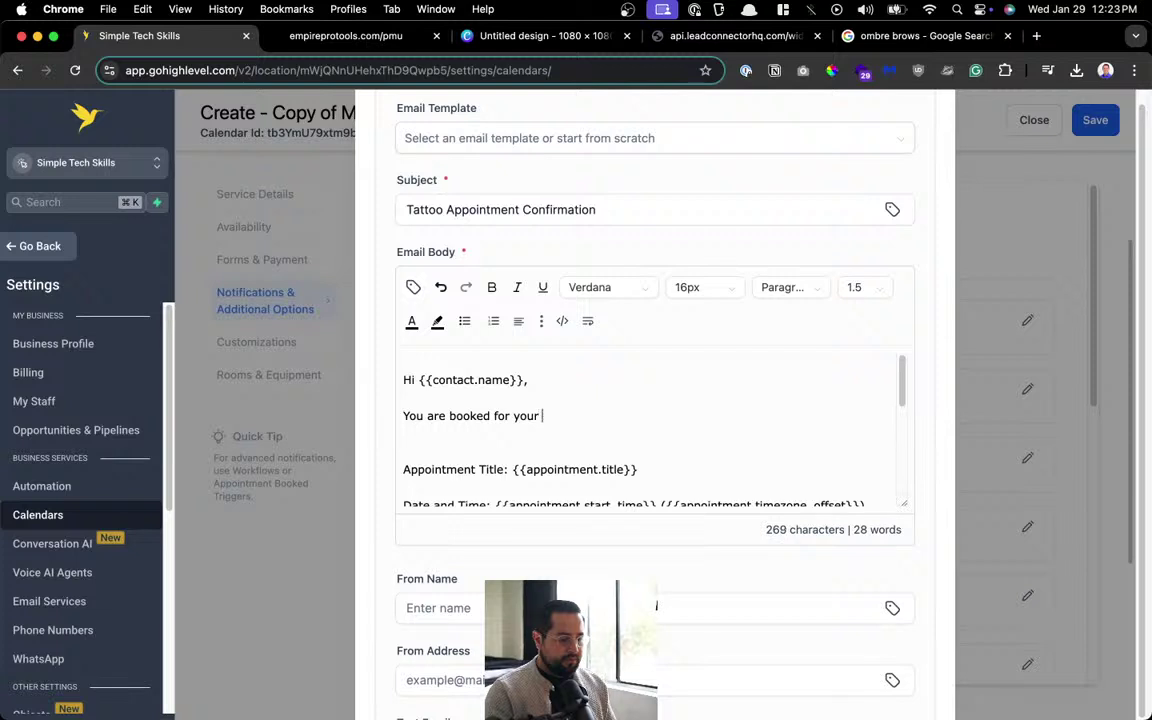
type("tattoo appo")
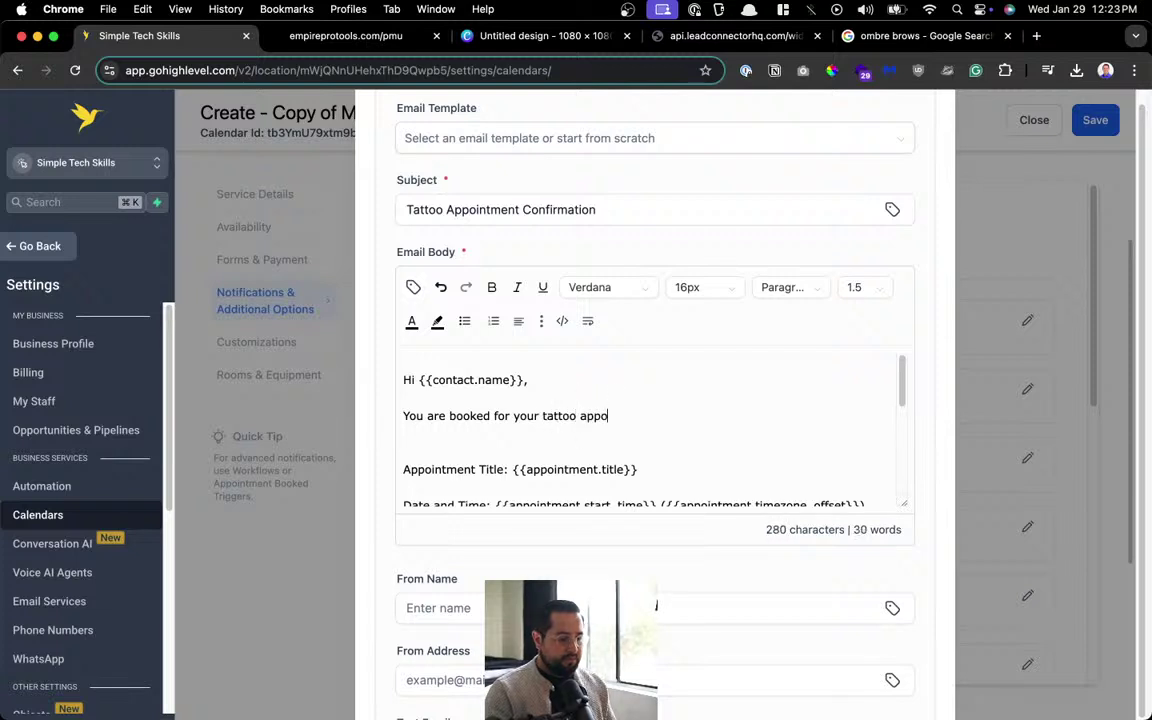
type("intment")
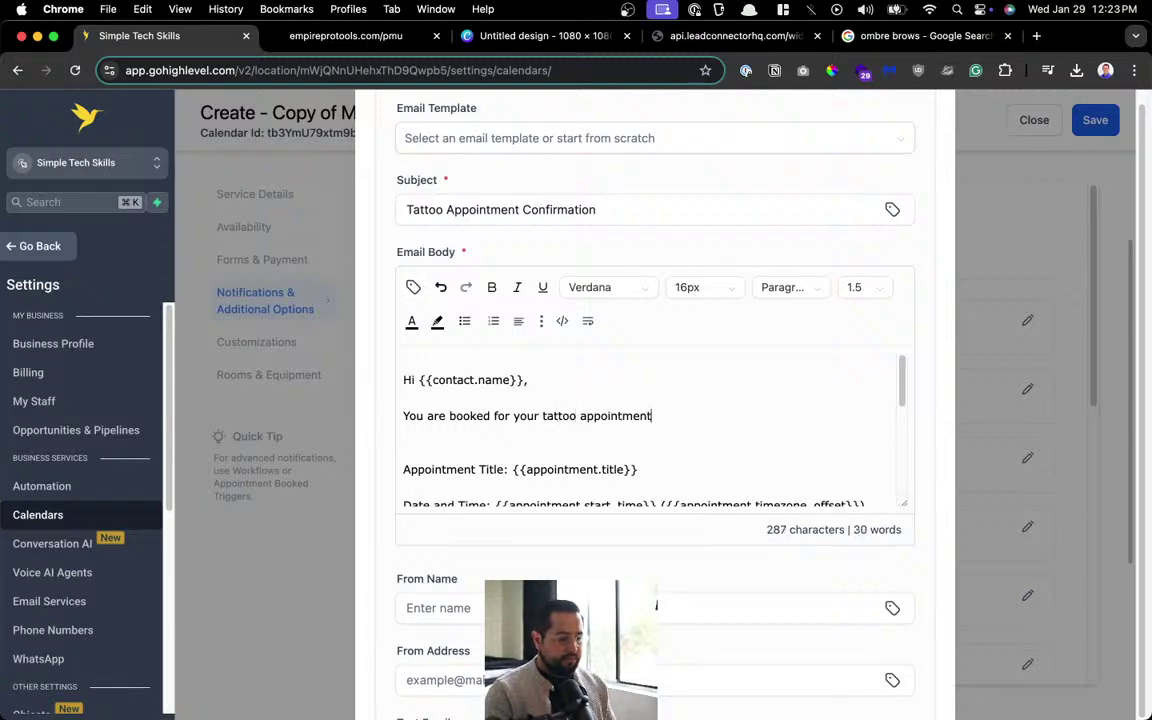
type(".")
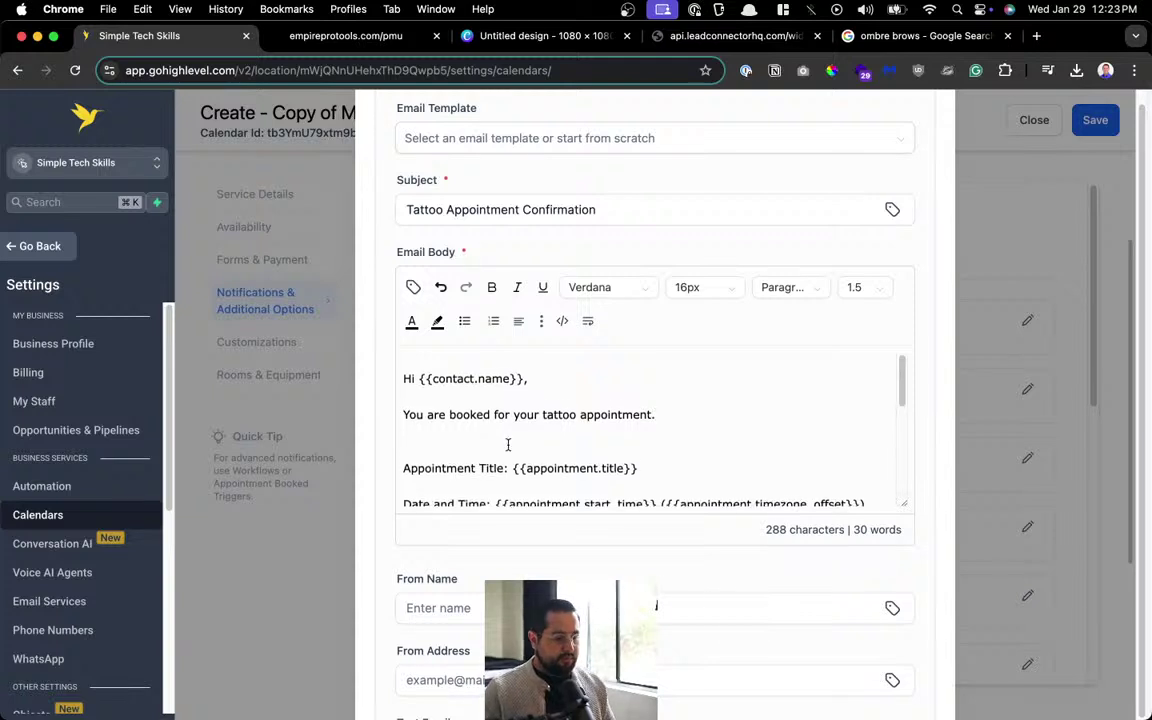
Delete the Appointment Title line and the timezone offset, ending the start time with a period.
scroll(628, 443, "down", 1)
key("super+BackSpace")
key("BackSpace")
key("BackSpace")
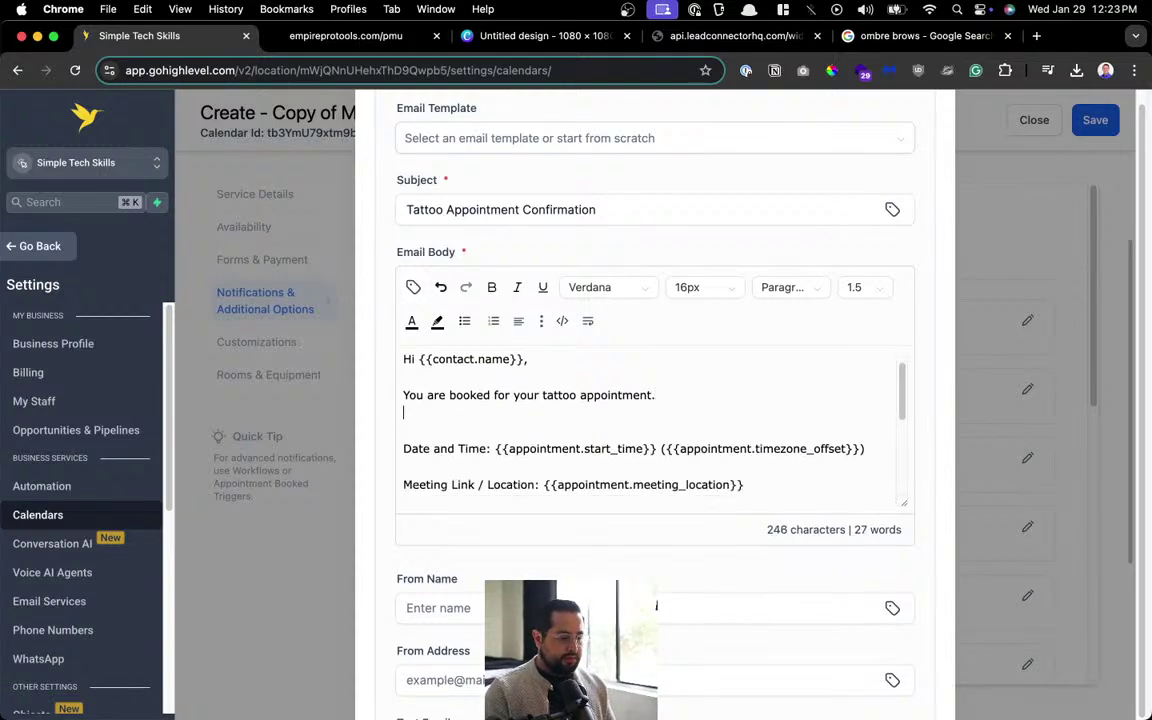
key("BackSpace")
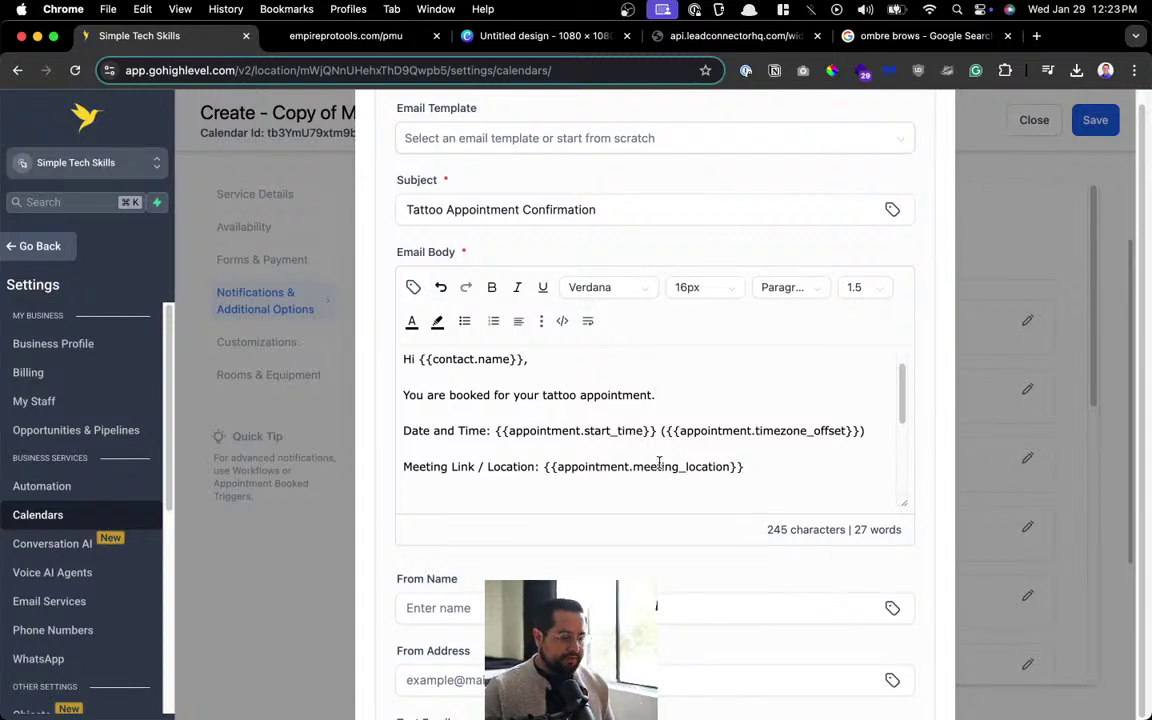
left_click_drag(655, 431, 866, 431)
key("BackSpace")
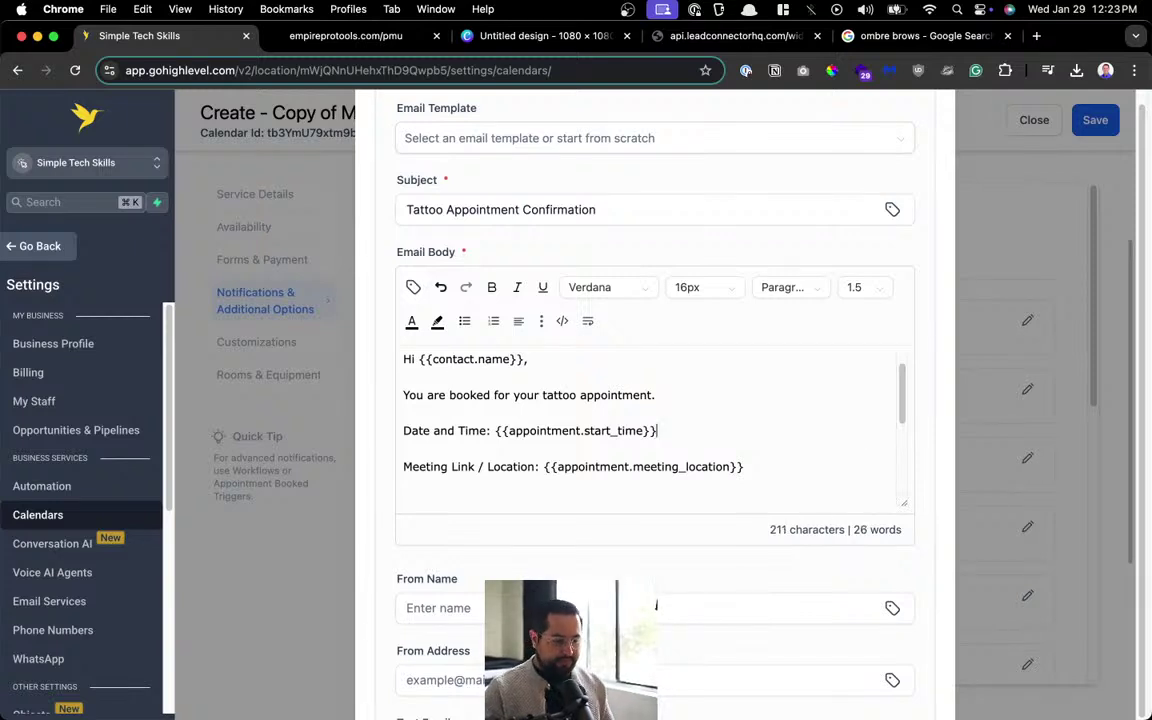
type(".")
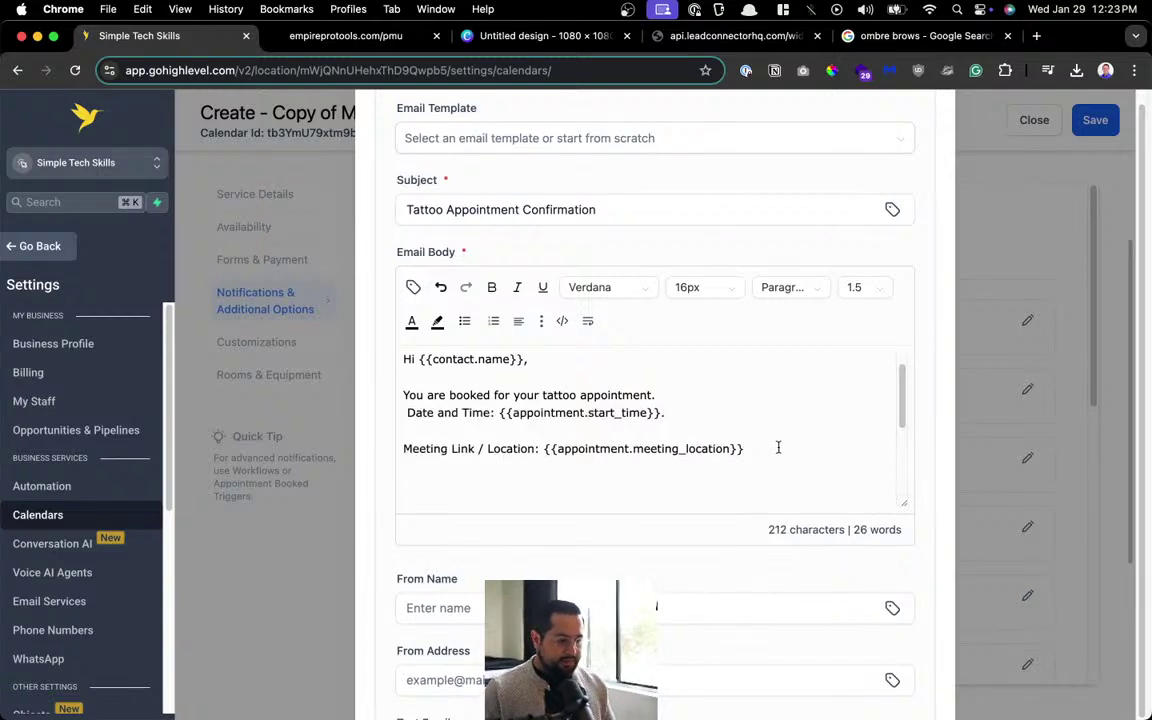
Replace the Meeting Link line with a 'Location' label followed by the saved studio address.
key("super+BackSpace")
key("BackSpace")
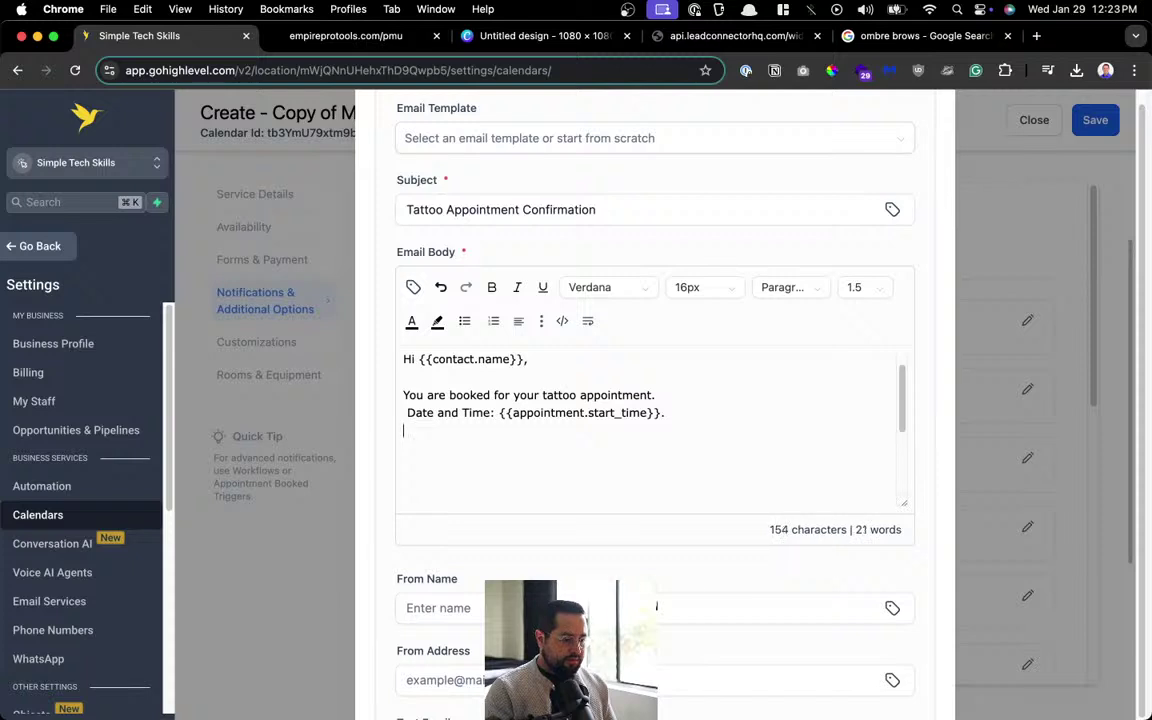
key("BackSpace")
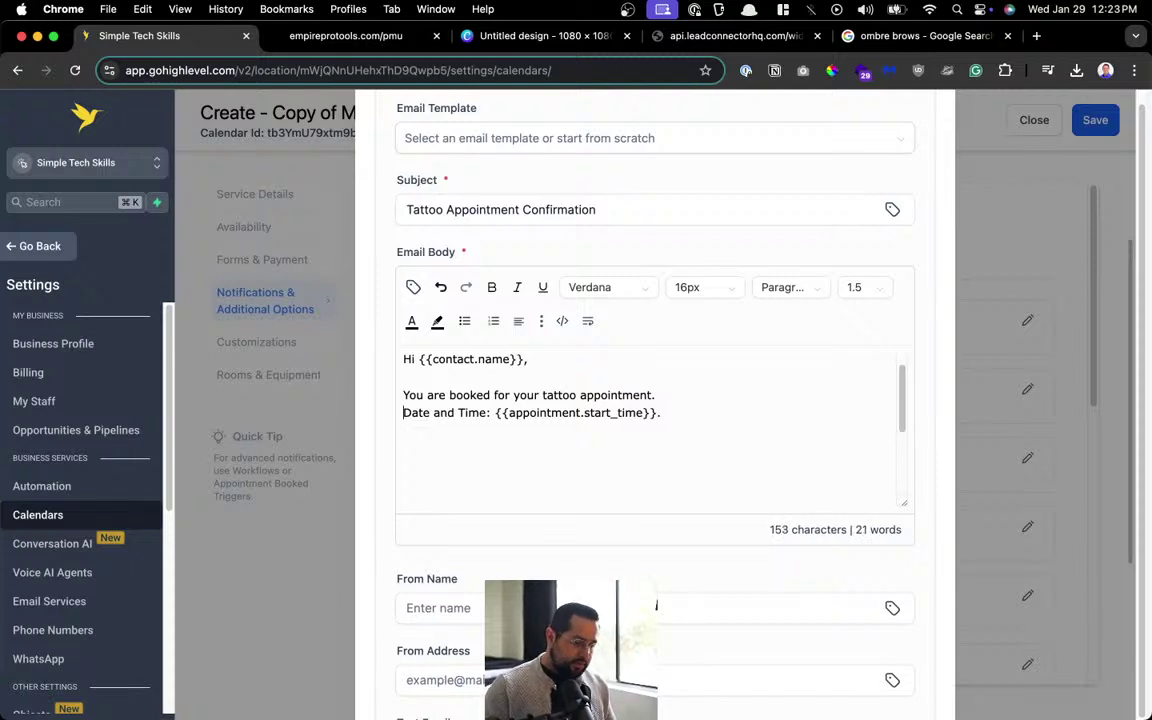
type("Loca")
key("BackSpace")
key("BackSpace")
key("BackSpace")
type("p")
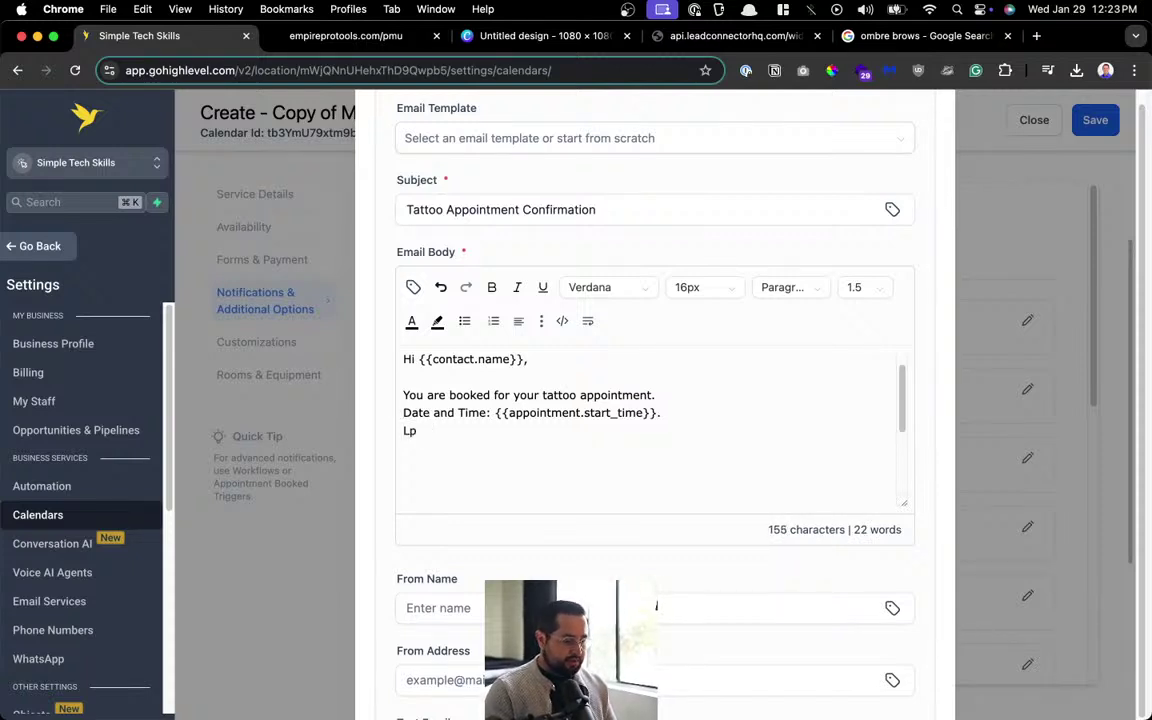
type("cation:")
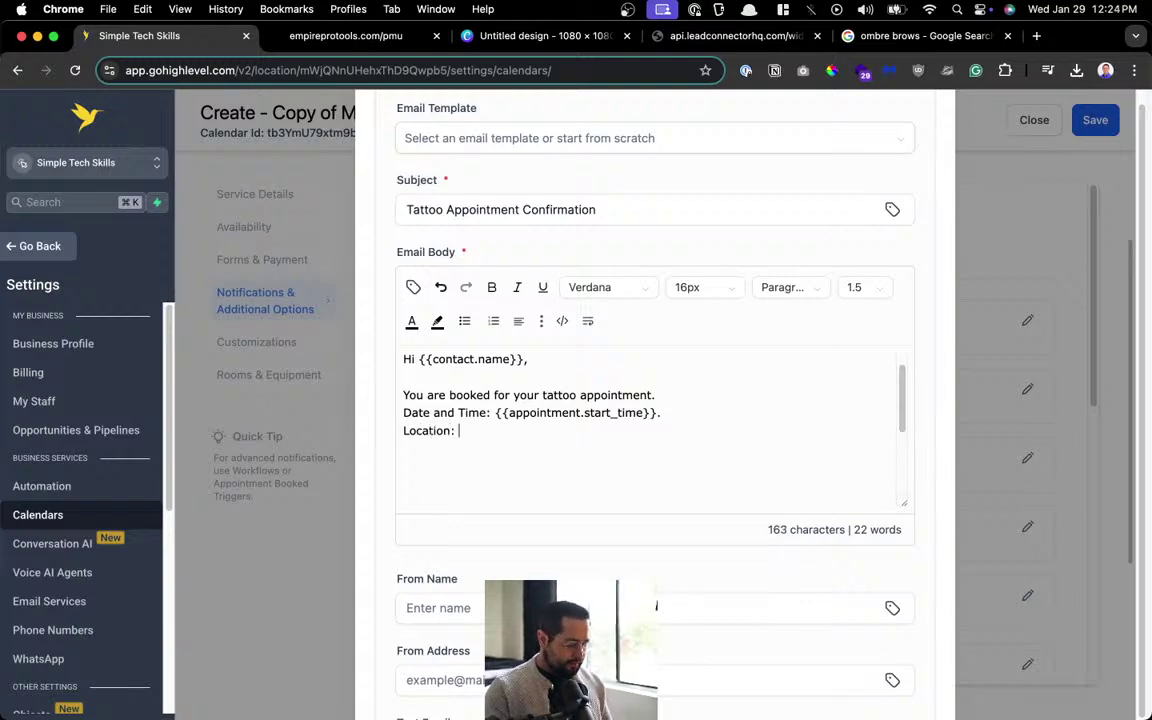
key("super+shift+v")
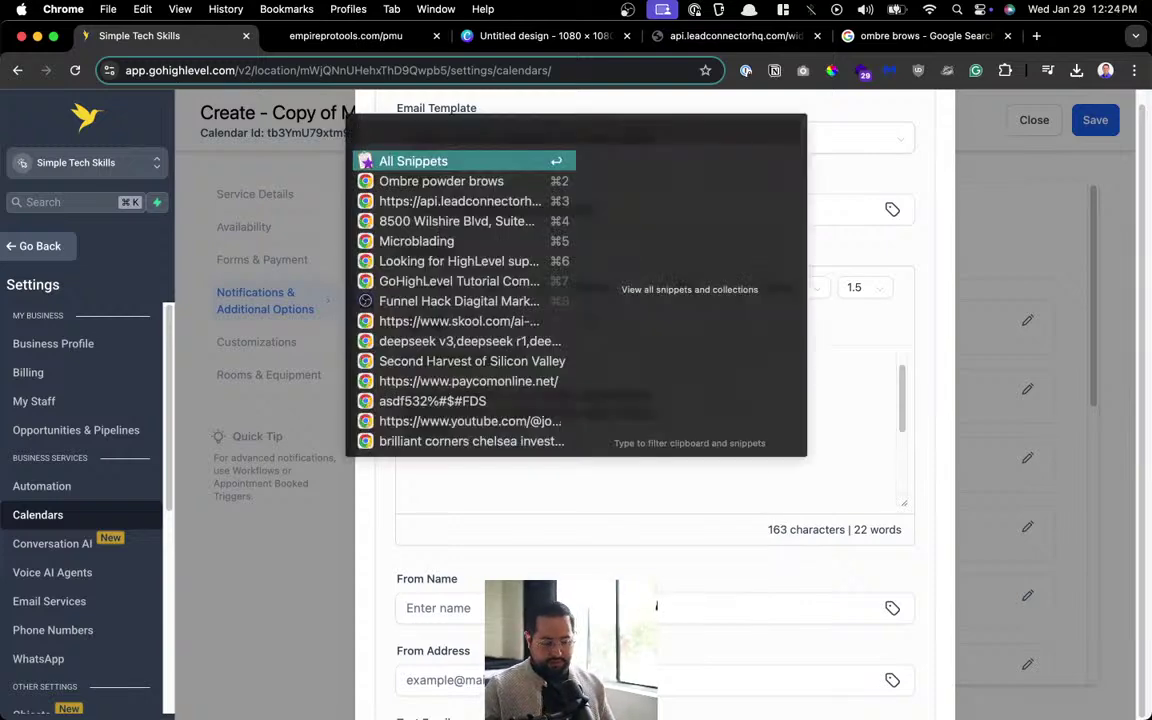
type("123")
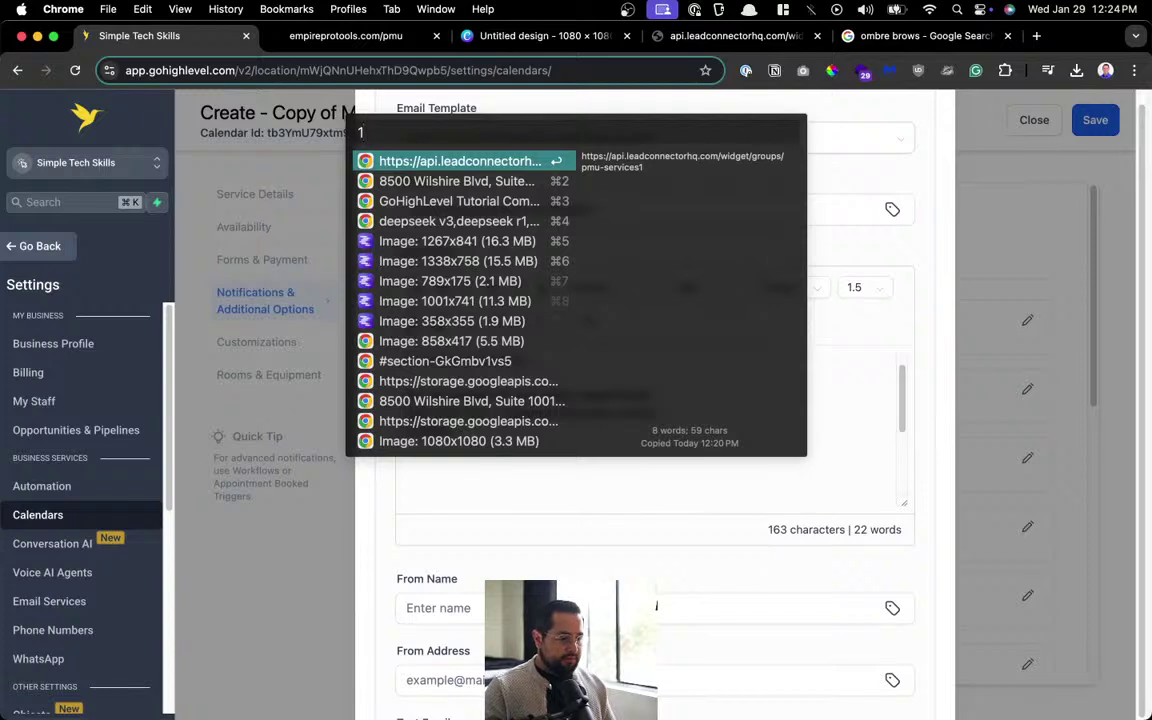
key("Down")
key("Return")
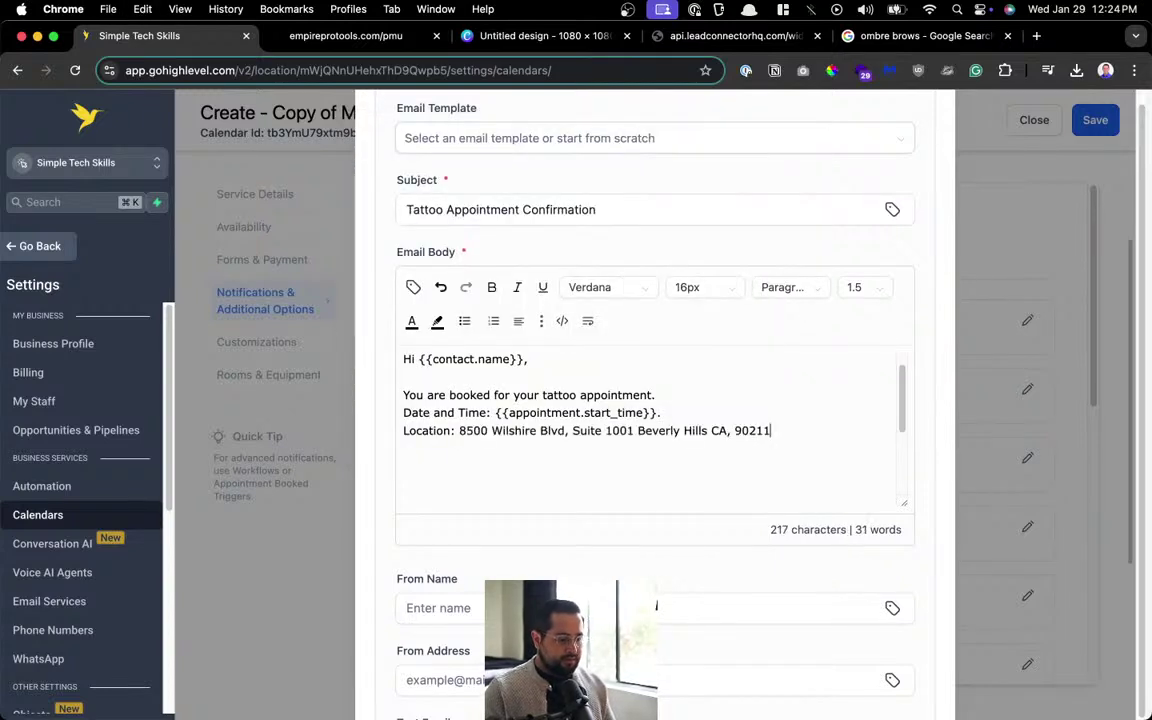
Add the sign-off 'Thank you,' and 'Beverly Hills PMU' on separate lines.
key("Return")
key("Return")
type("Thank you!")
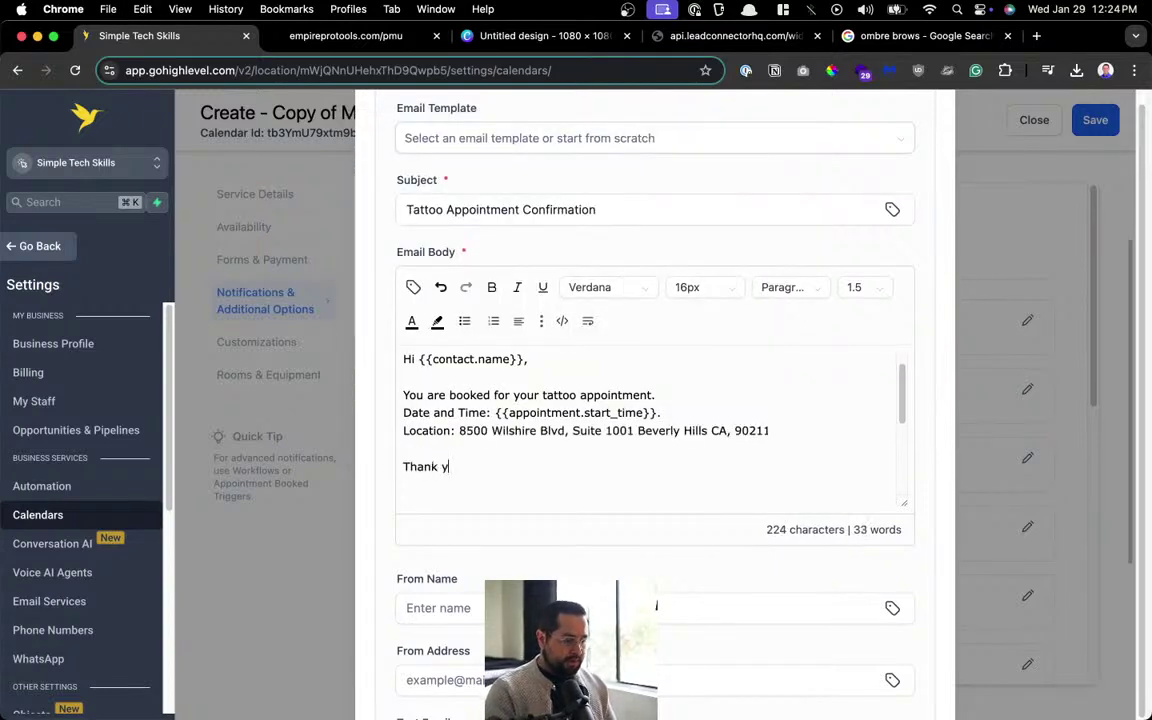
key("BackSpace")
type(",")
key("Return")
type("B")
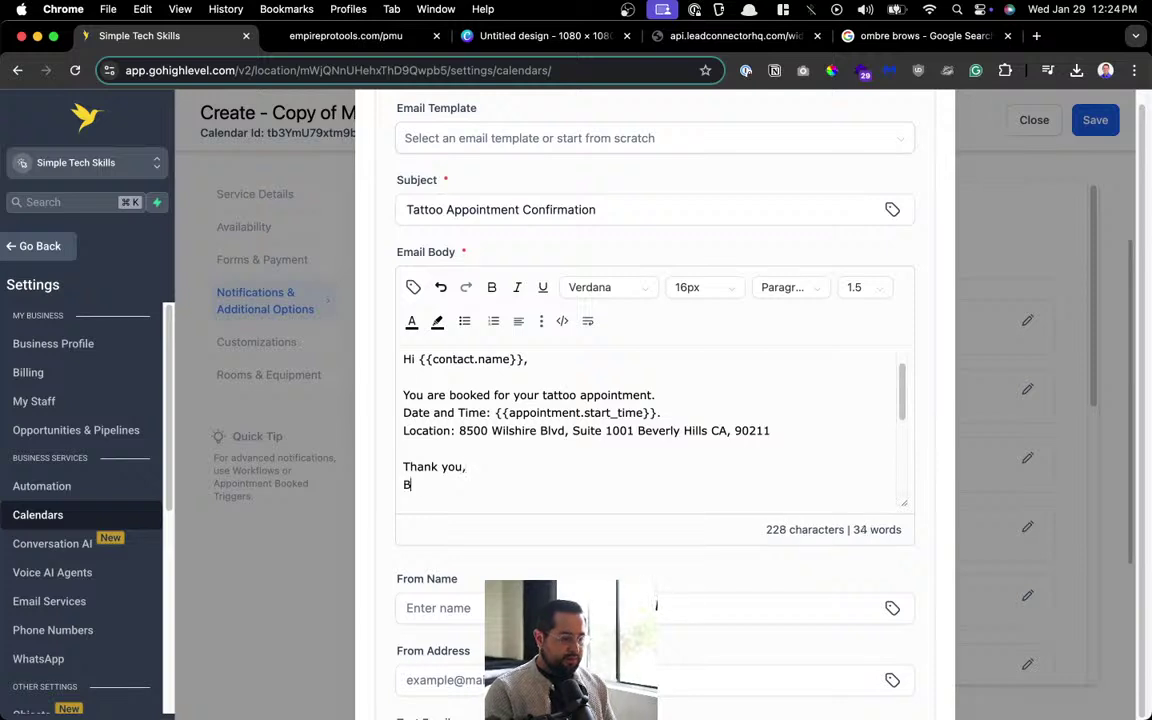
type("everly Hi")
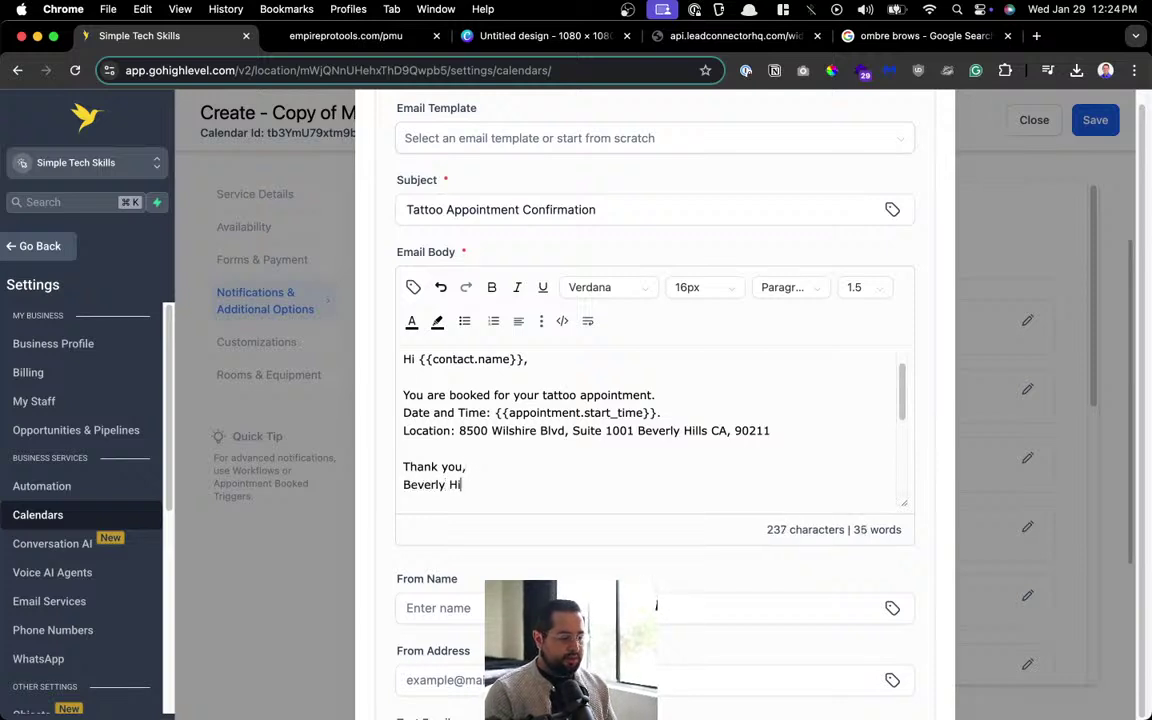
type("lls PMU")
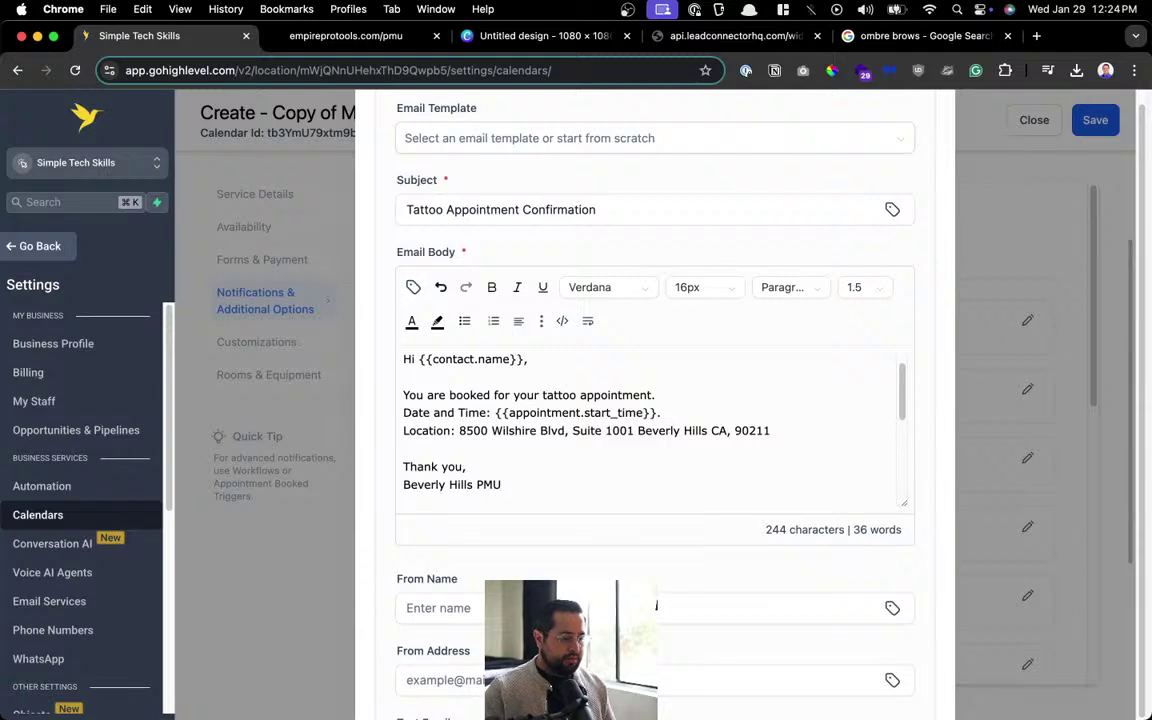
Remove the blank lines above the calendar links and above the greeting.
scroll(776, 453, "down", 3)
key("Delete")
key("Delete")
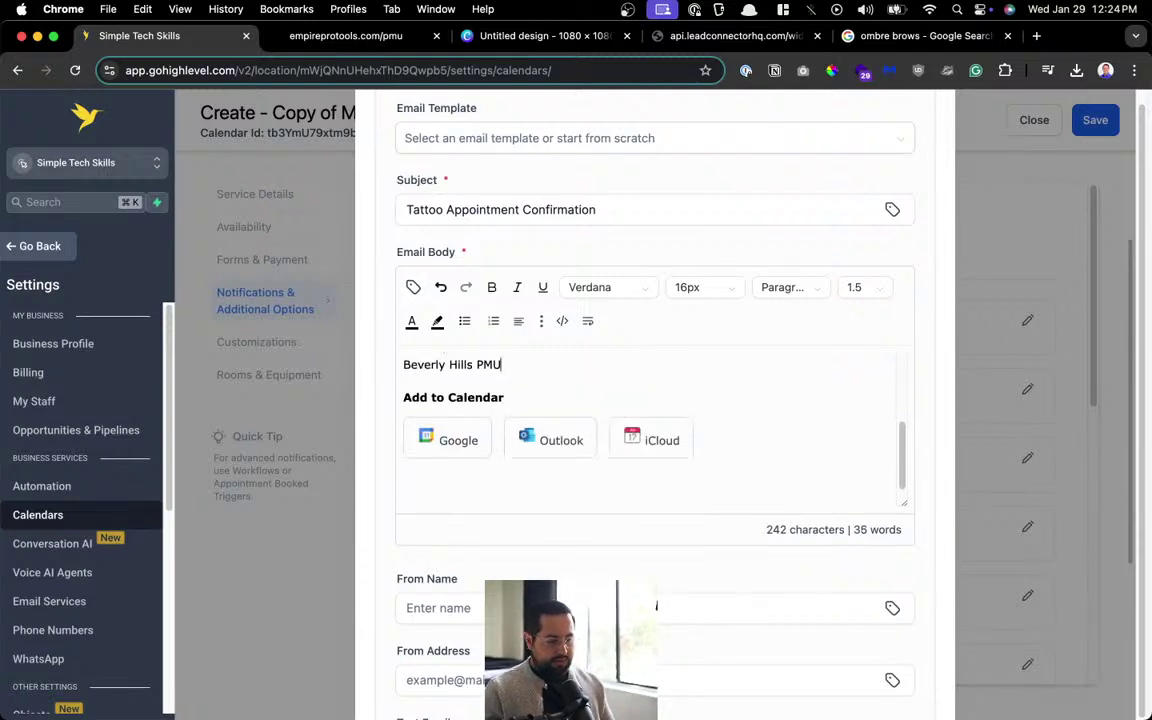
scroll(697, 383, "up", 5)
scroll(663, 409, "down", 3)
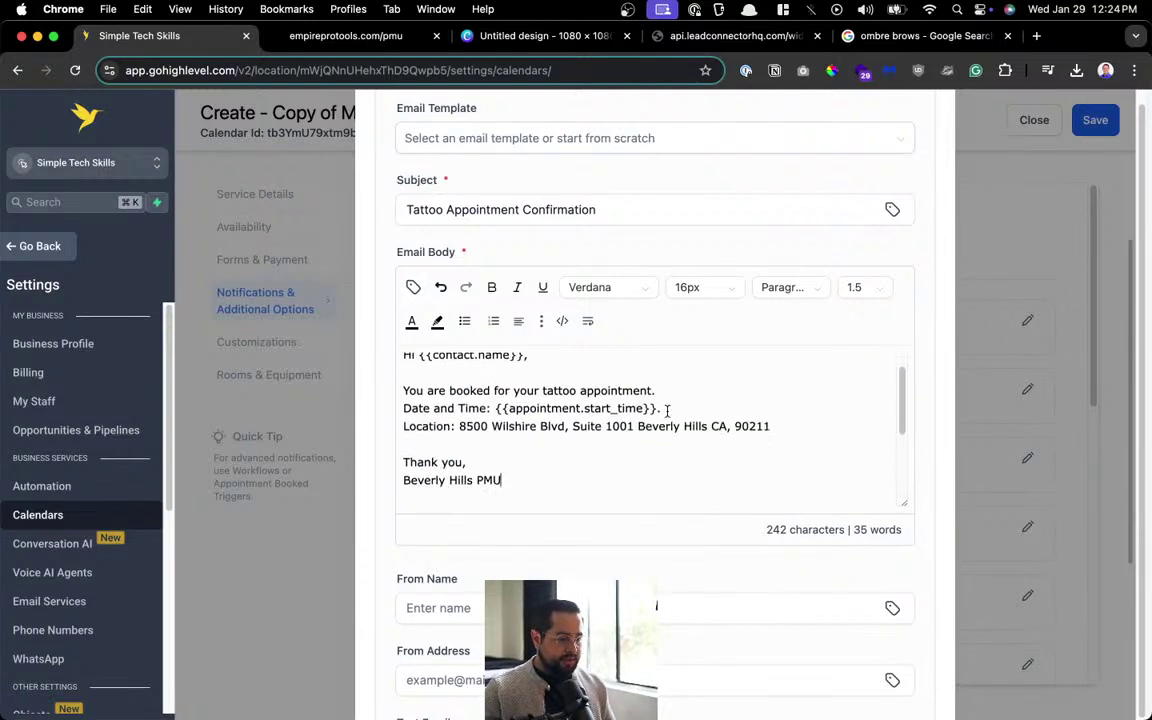
left_click_drag(530, 452, 397, 285)
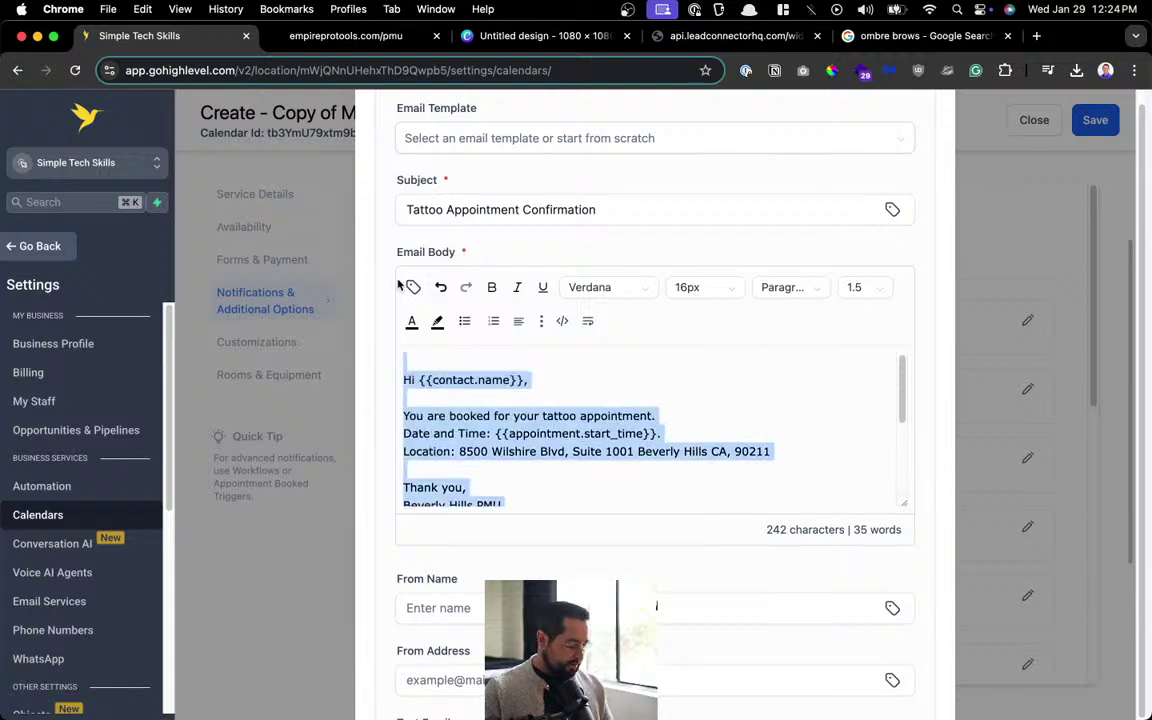
left_click(412, 357)
key("Delete")
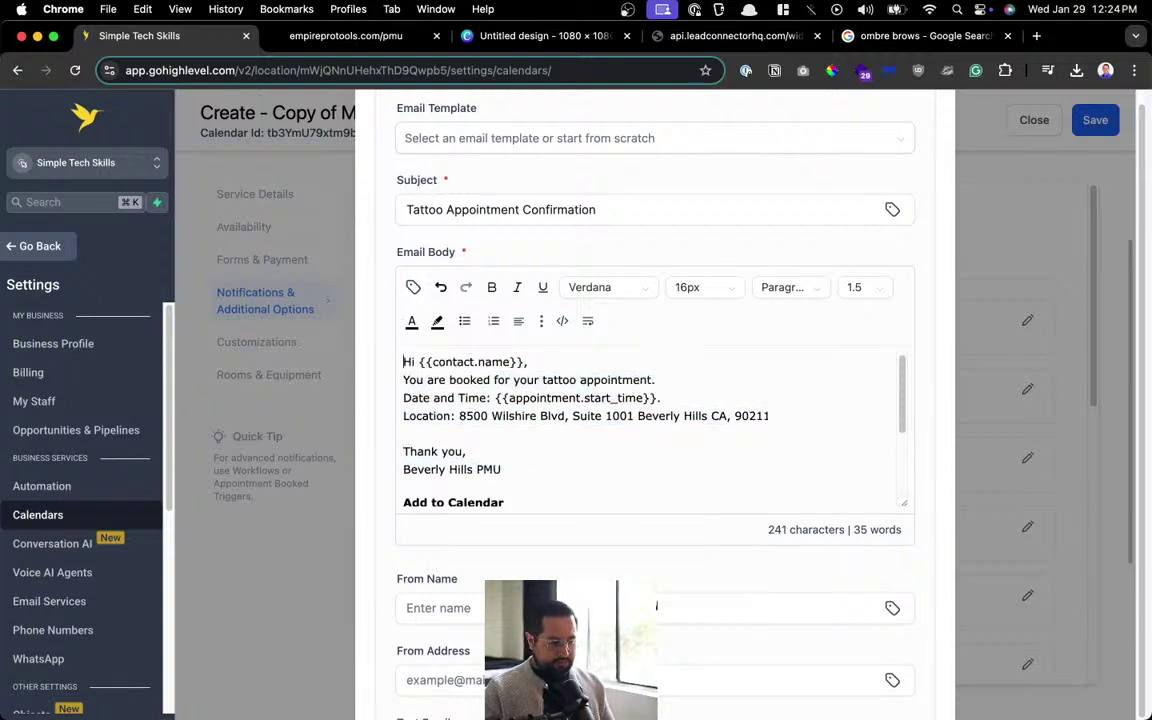
left_click_drag(548, 465, 355, 330)
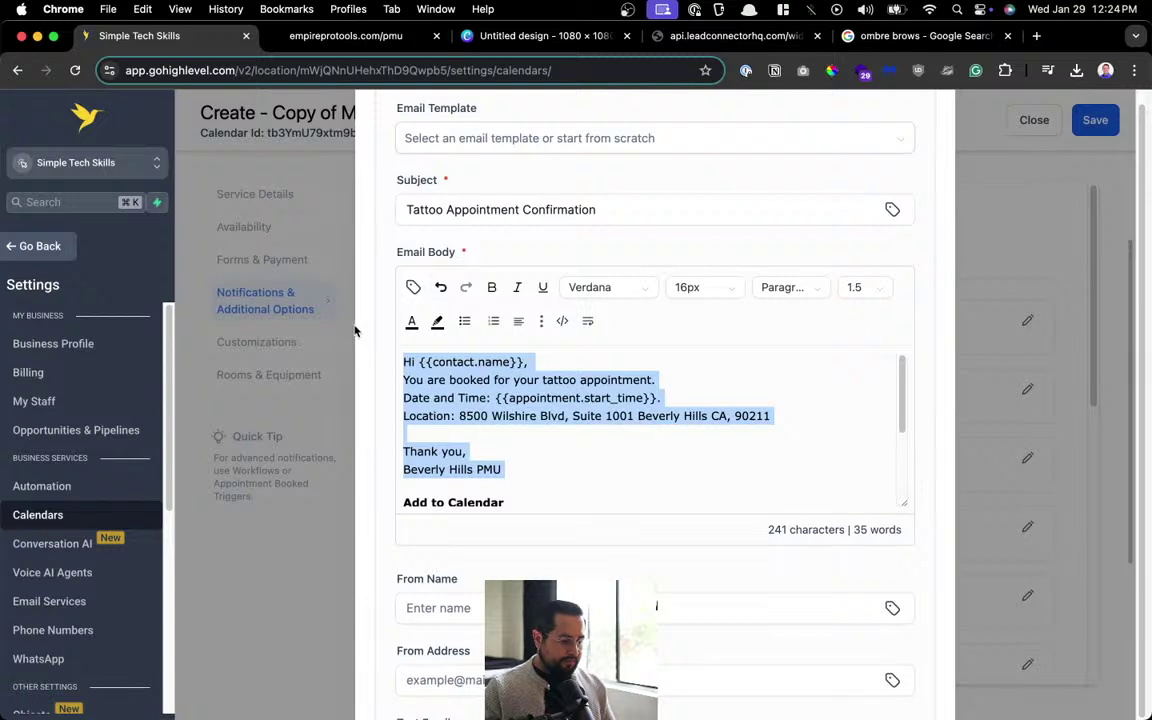
left_click(643, 380)
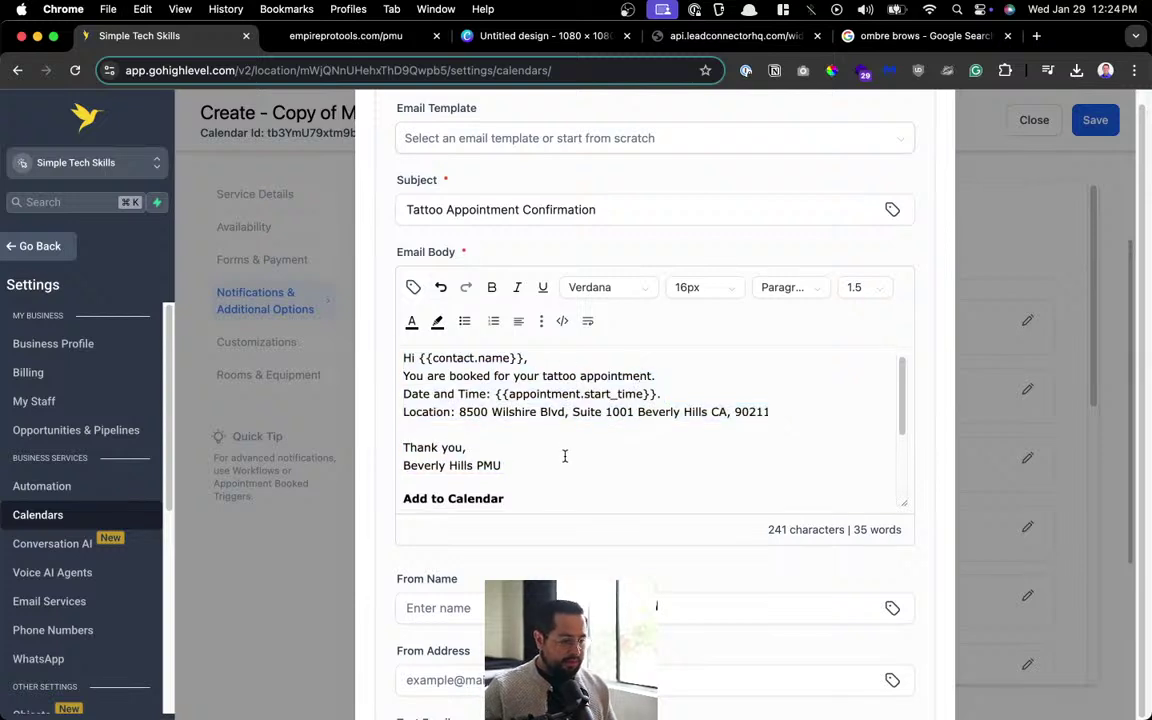
scroll(566, 455, "down", 3)
scroll(548, 545, "down", 3)
left_click(501, 458)
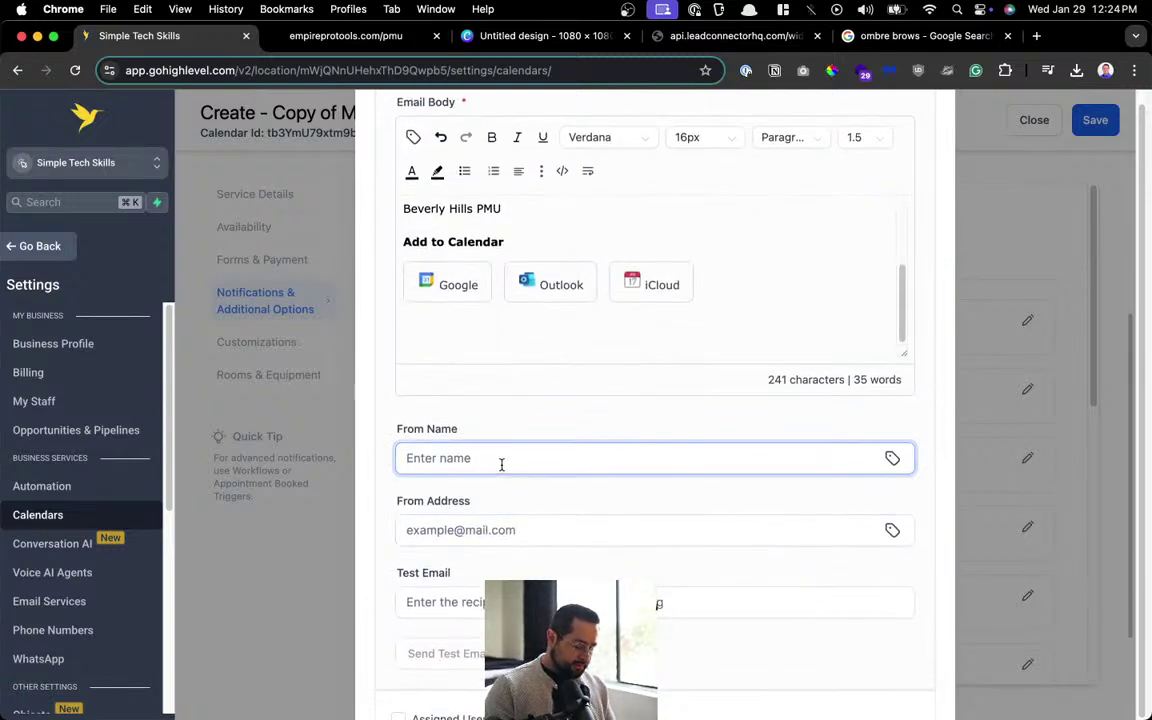
Fill in the sender's name and e-mail address, then save the confirmation notification.
scroll(501, 465, "down", 3)
left_click(530, 372)
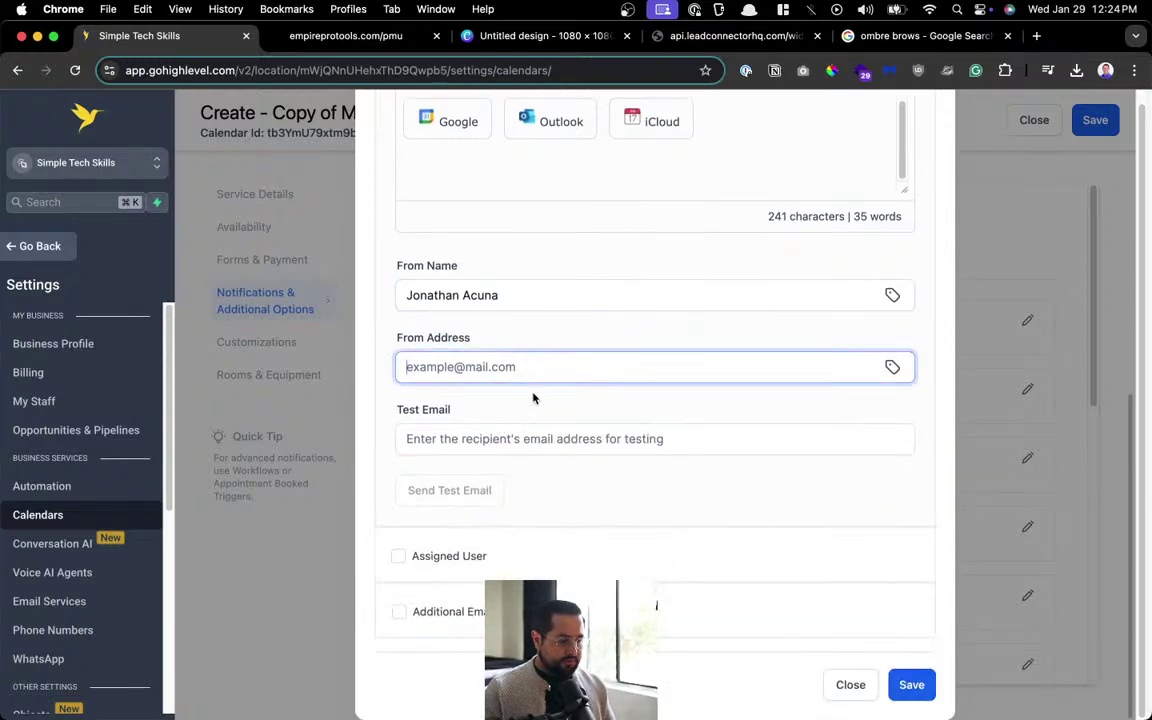
key("super+v")
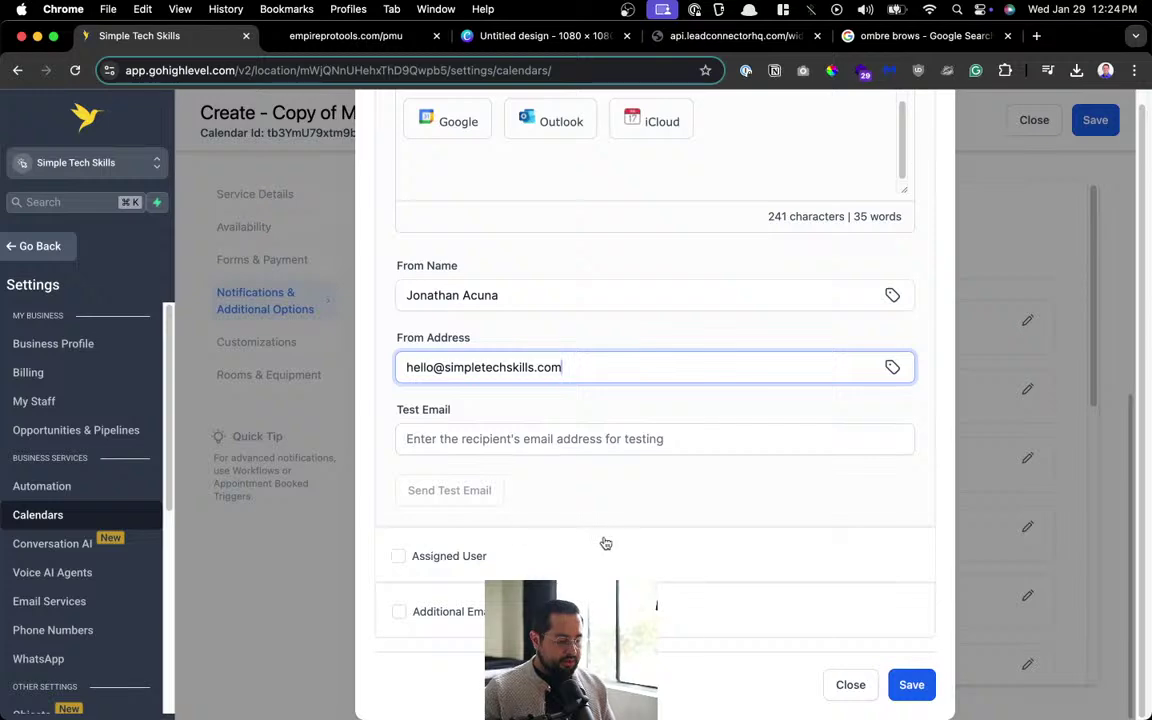
scroll(662, 505, "up", 5)
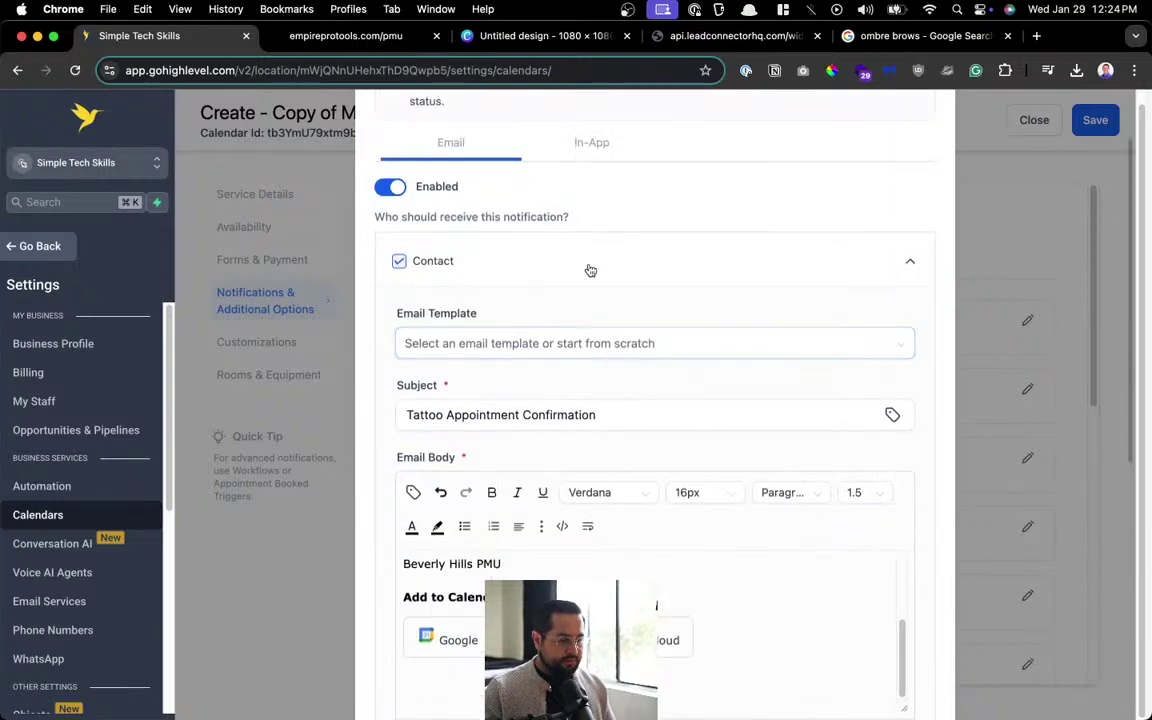
scroll(589, 267, "up", 2)
scroll(715, 417, "down", 6)
left_click(906, 683)
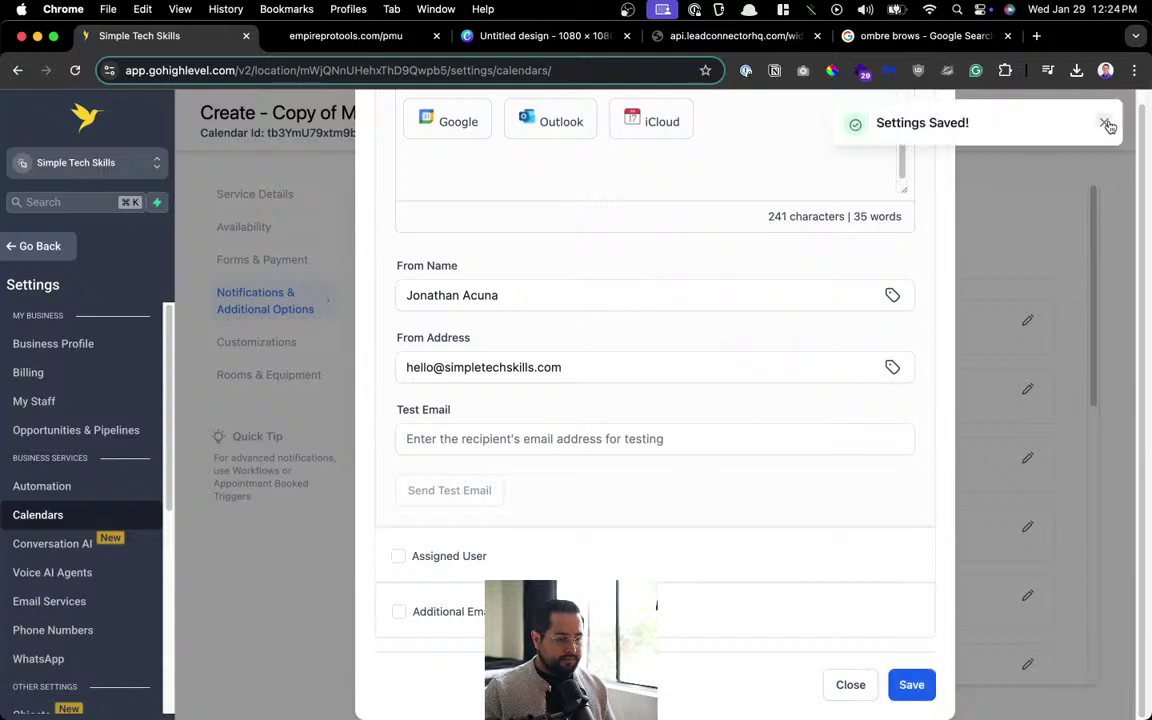
left_click(1104, 122)
Check the In-App settings, close the notification editor, and save the Tattoo calendar.
scroll(640, 471, "up", 5)
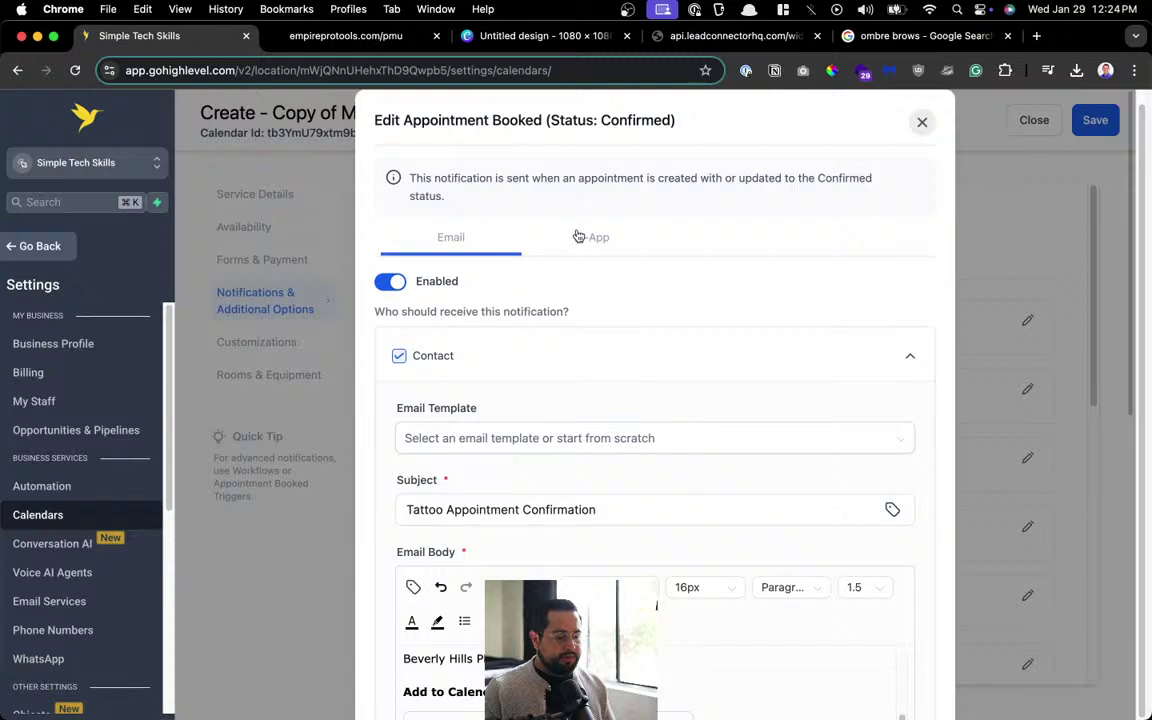
left_click(578, 236)
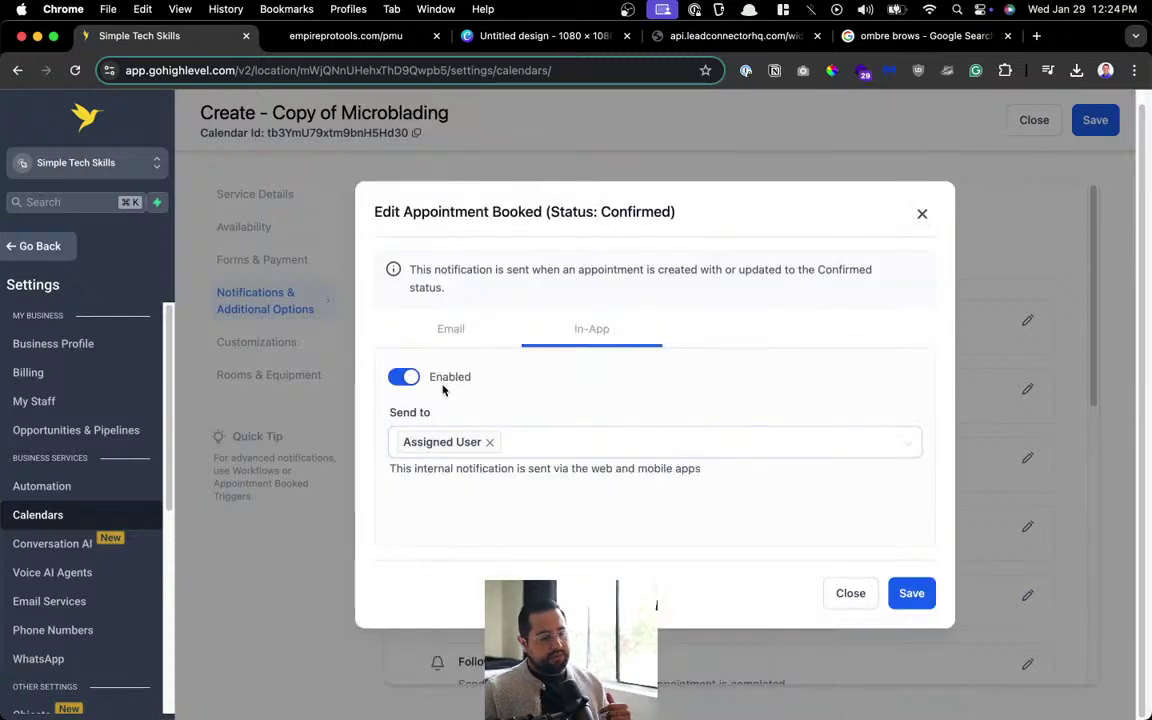
left_click(451, 330)
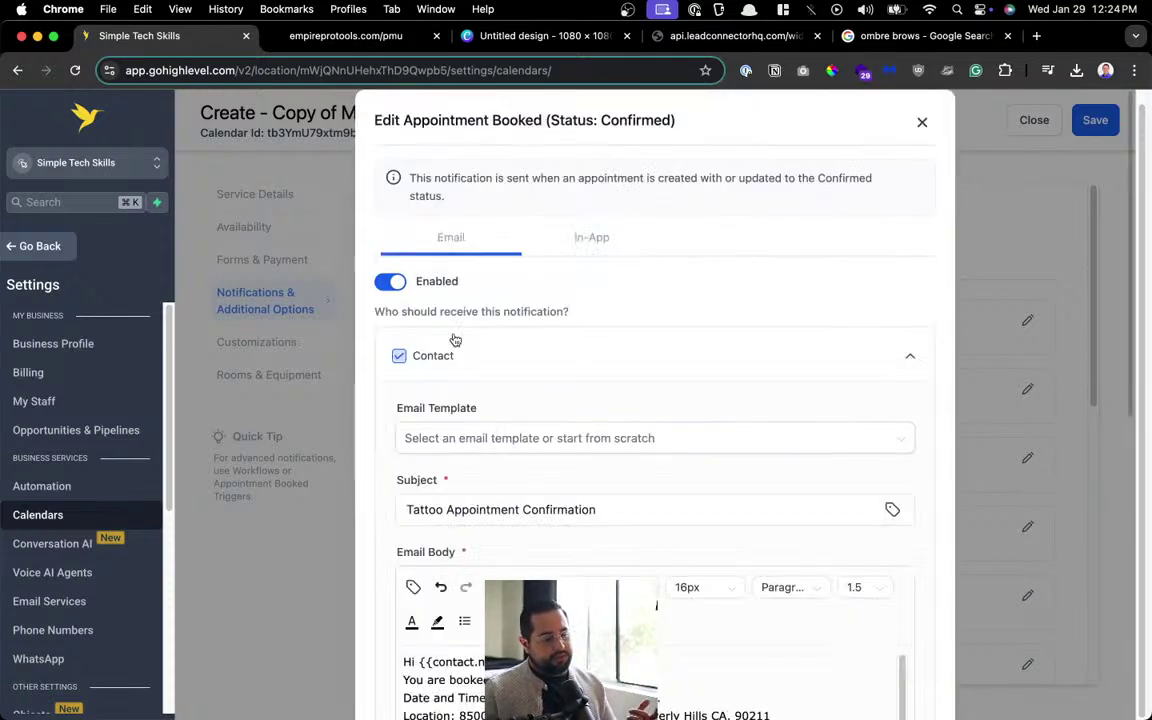
left_click(920, 124)
left_click(1106, 126)
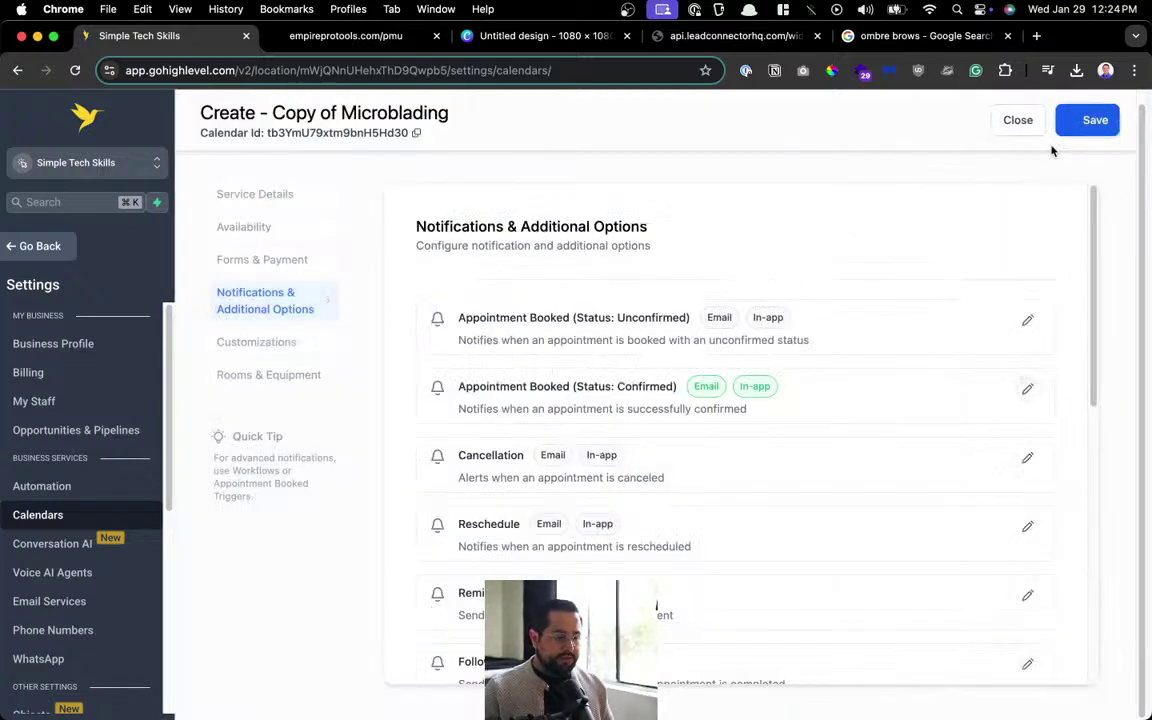
left_click(287, 349)
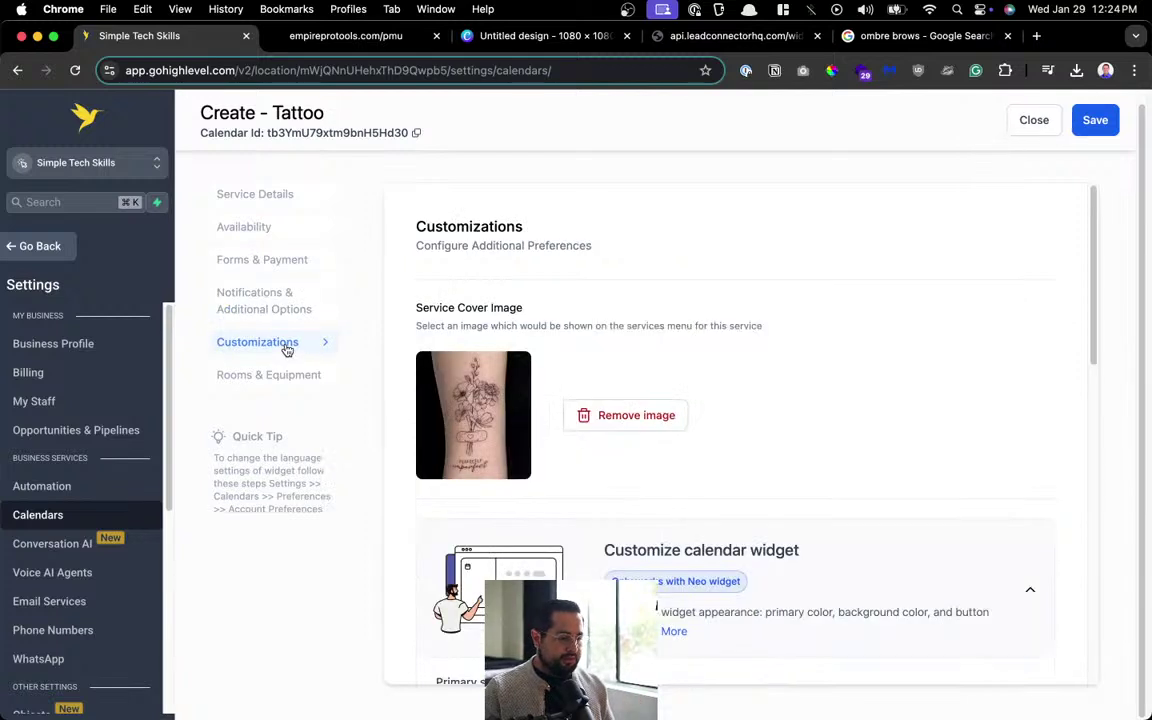
Review Tattoo's Customizations, Notifications, Forms & Payment, Availability and Service Details, then save it again.
left_click(290, 373)
left_click(290, 355)
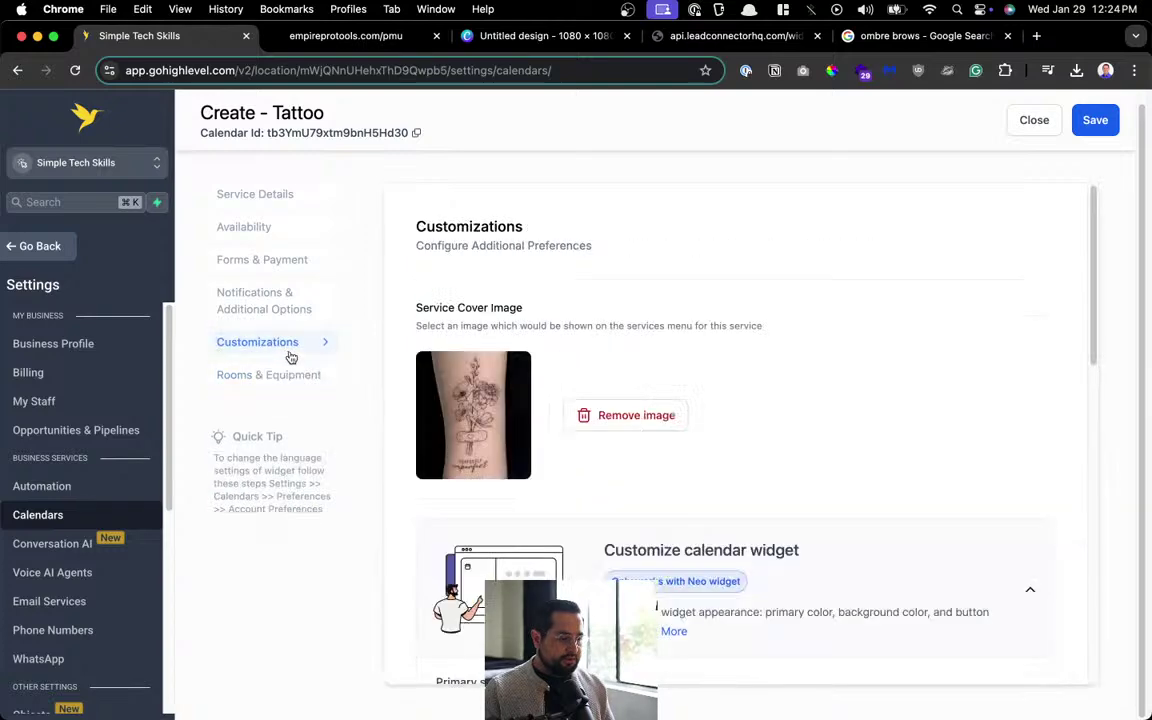
scroll(712, 381, "down", 15)
scroll(711, 379, "up", 15)
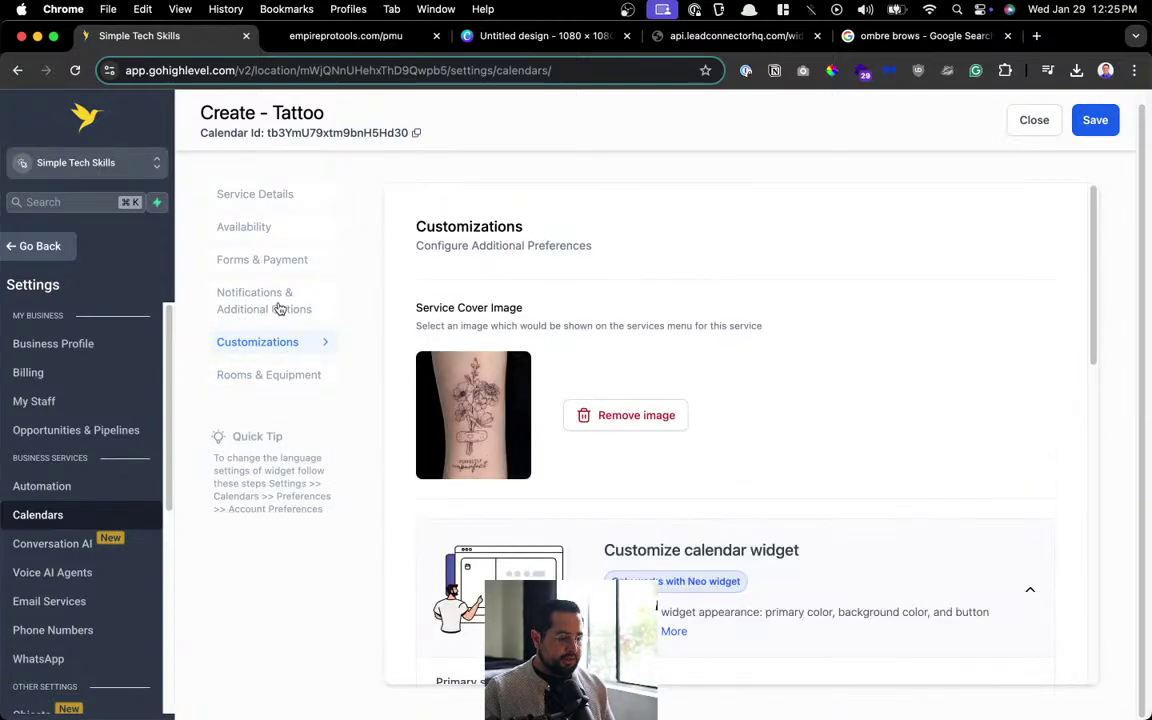
left_click(318, 302)
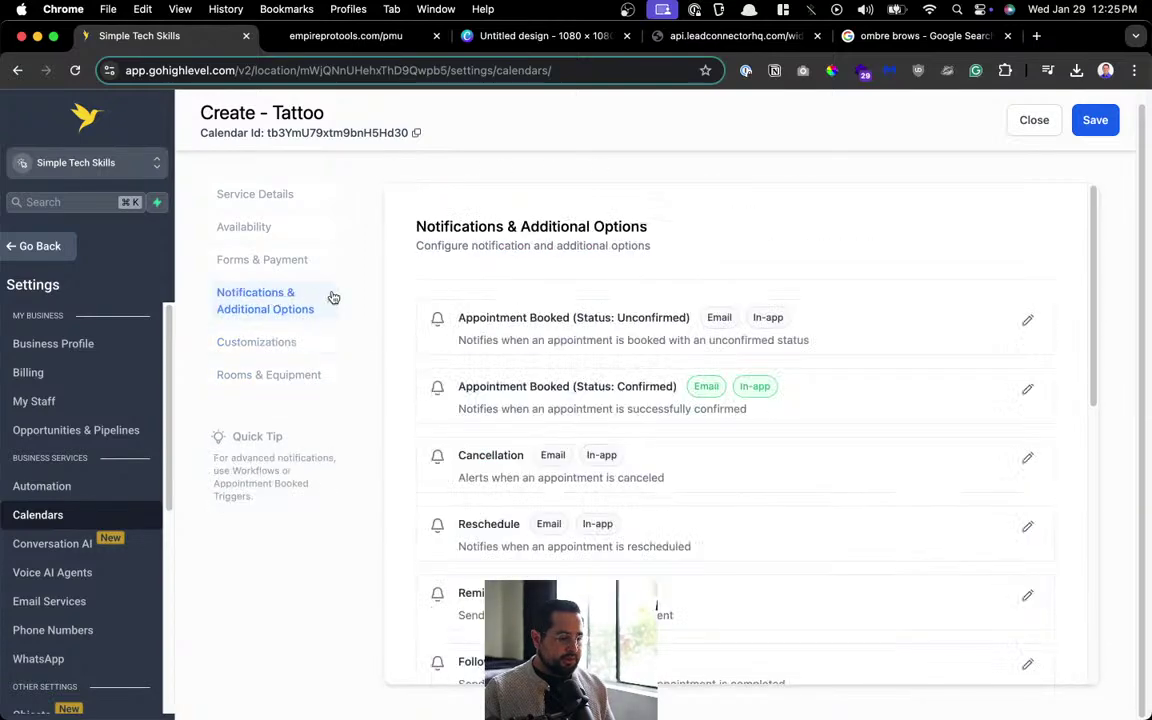
left_click(238, 260)
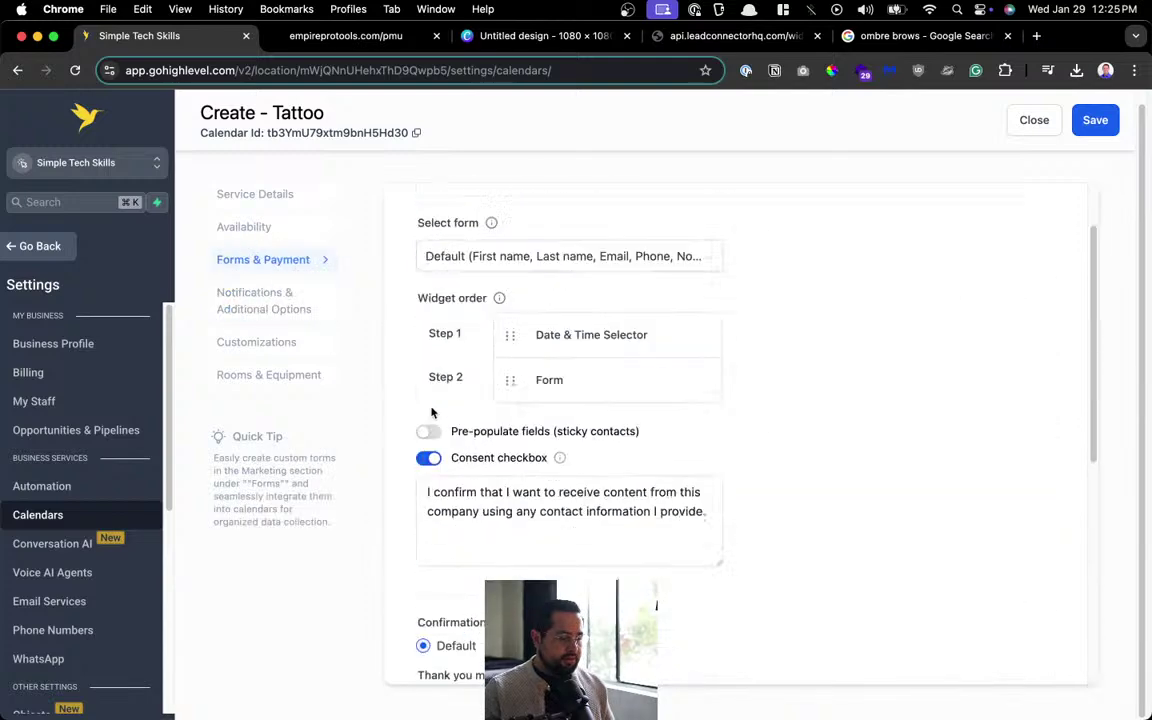
left_click(261, 234)
scroll(450, 278, "down", 10)
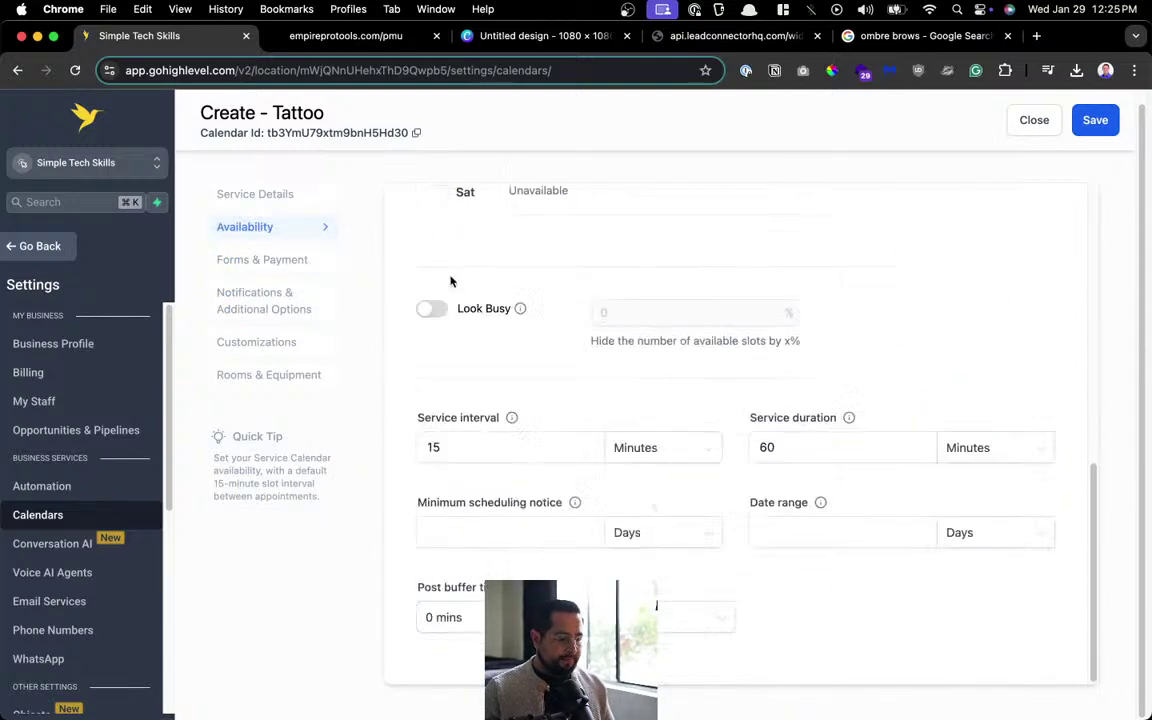
scroll(450, 300, "up", 10)
scroll(487, 430, "down", 10)
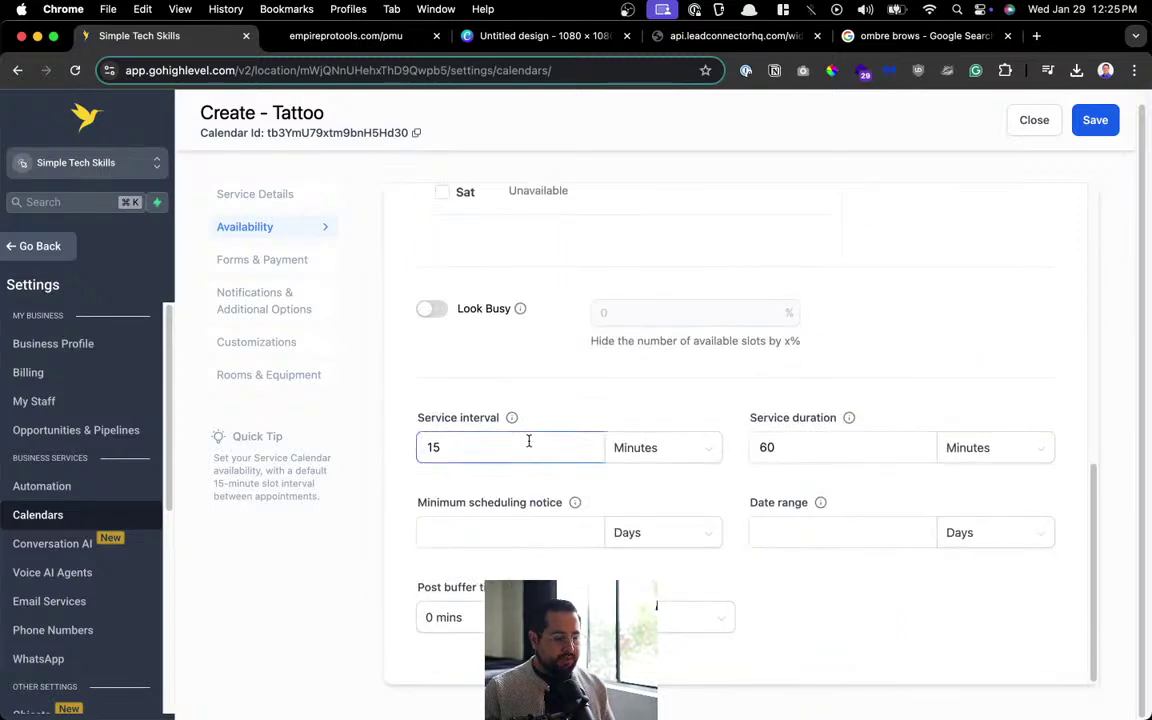
scroll(671, 391, "up", 10)
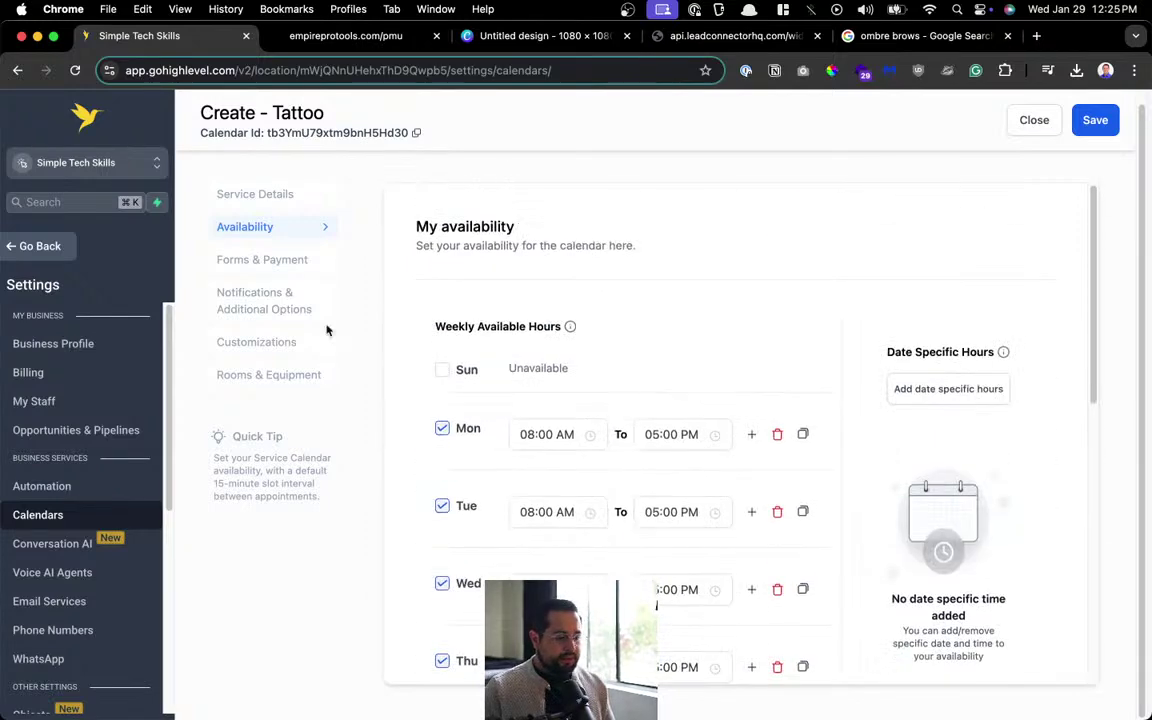
left_click(246, 193)
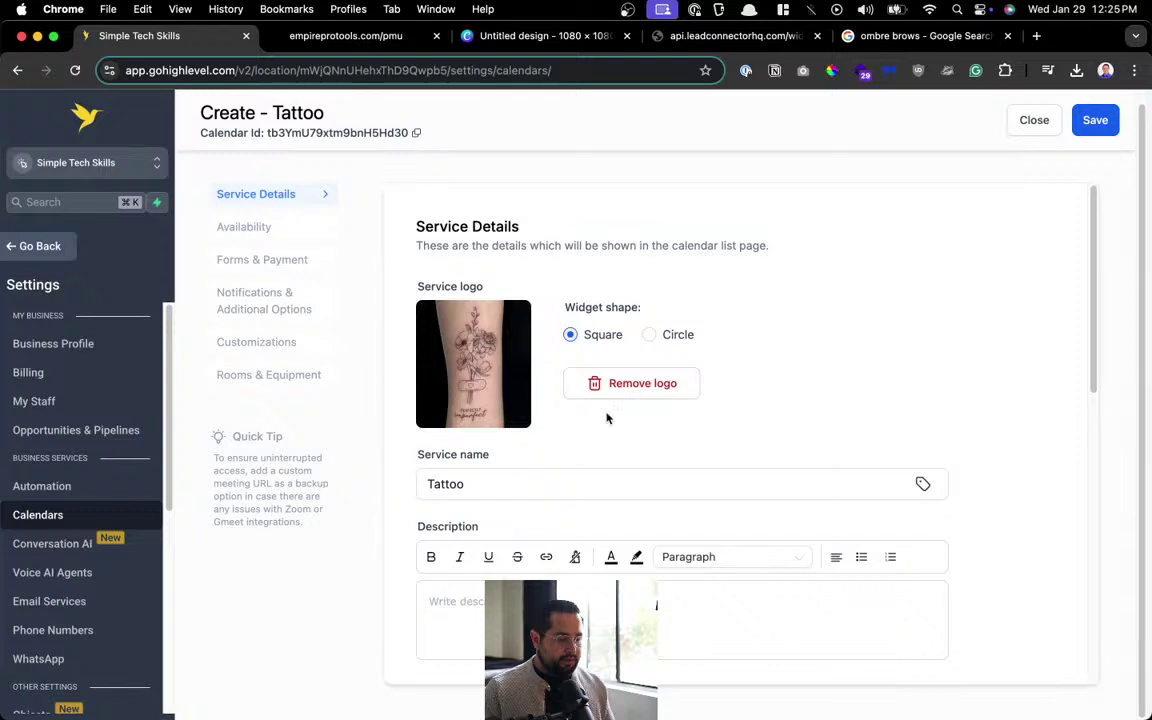
left_click(1092, 121)
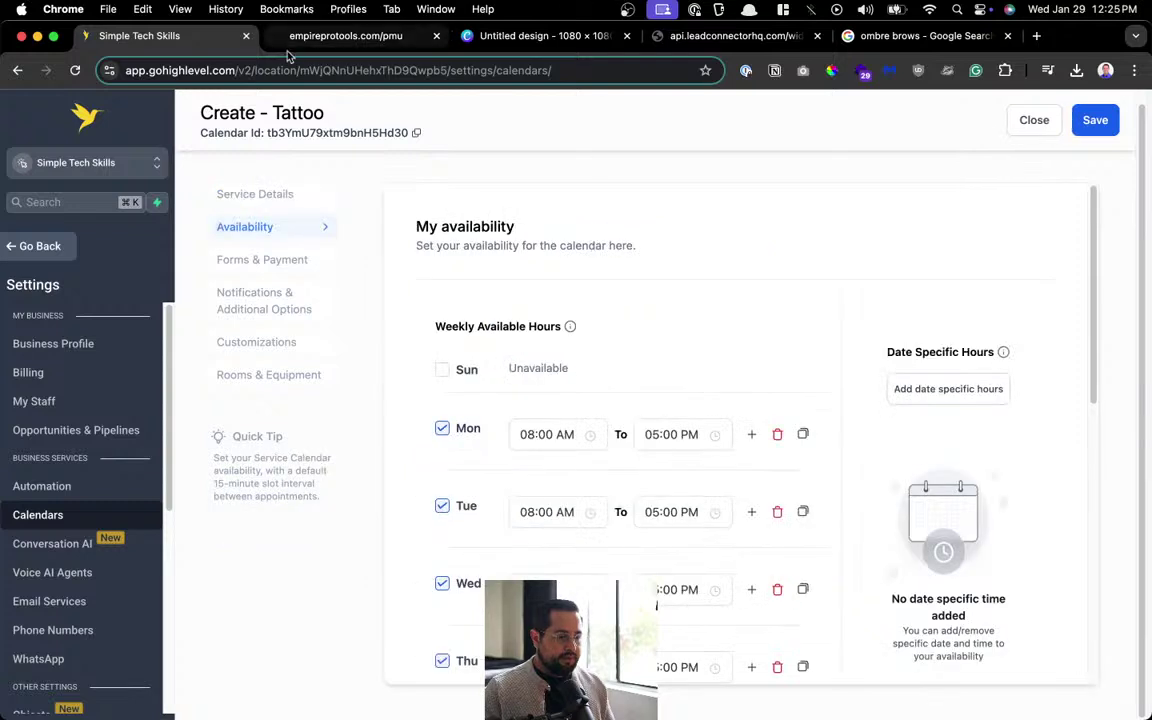
Reload the booking widget to check for Tattoo, then return to the Calendars list in Settings.
left_click(700, 40)
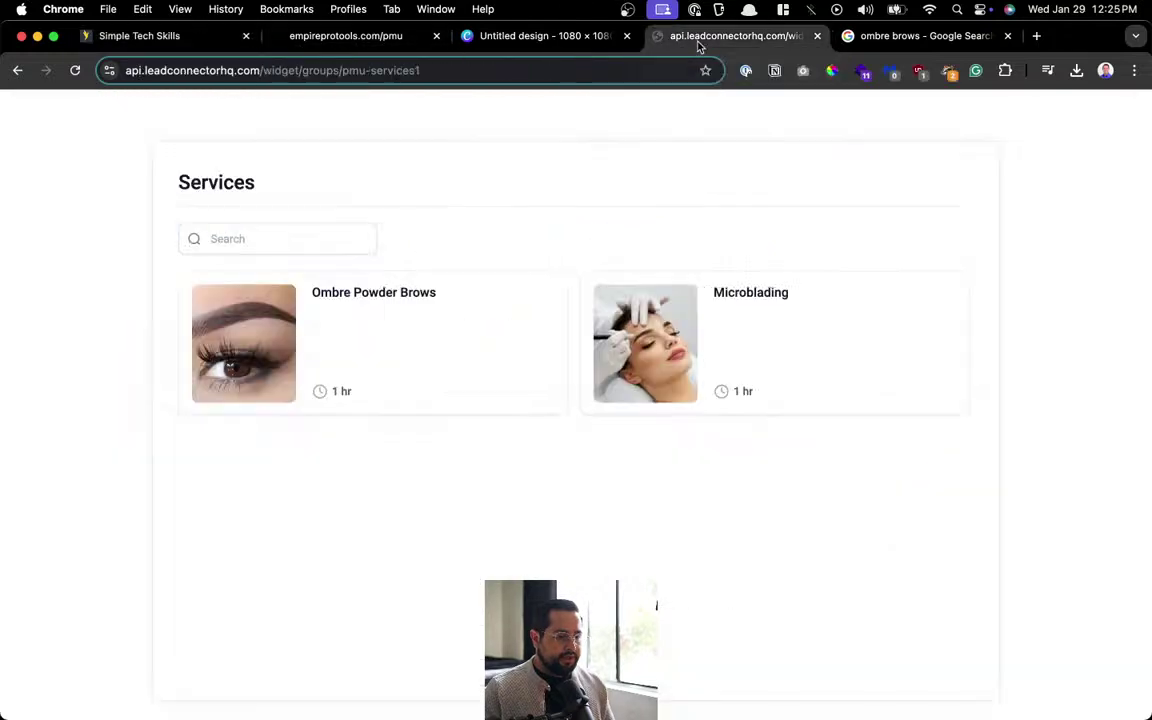
key("super+r")
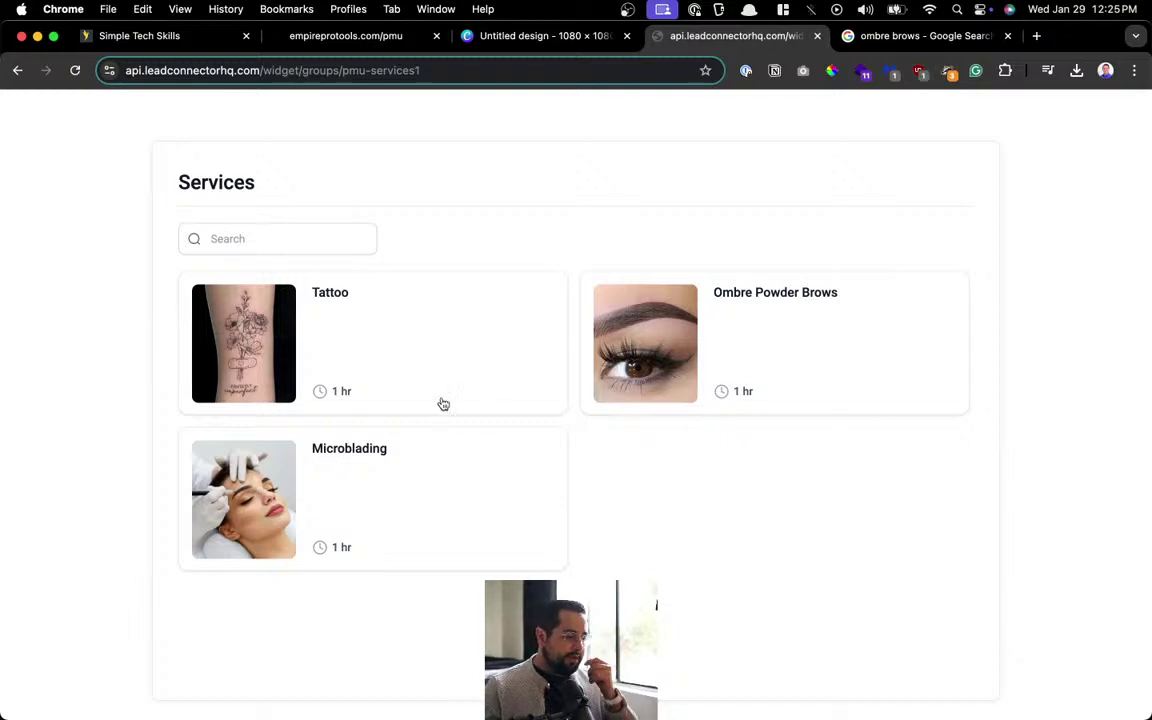
left_click(189, 37)
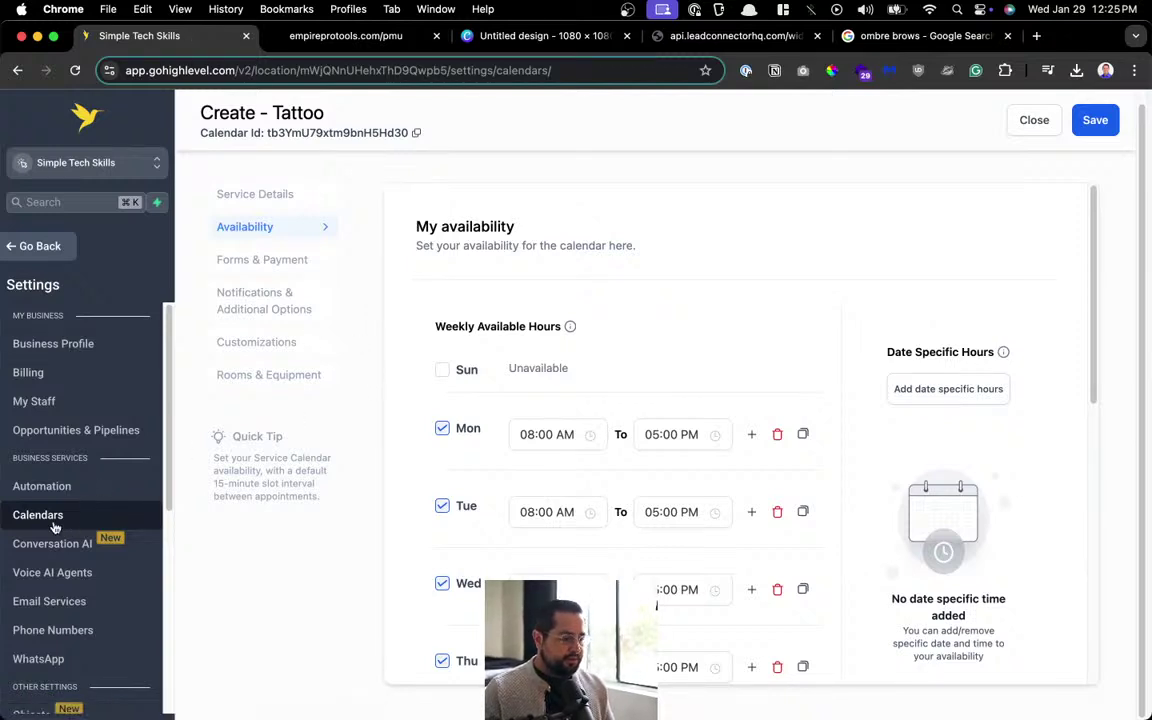
left_click(42, 486)
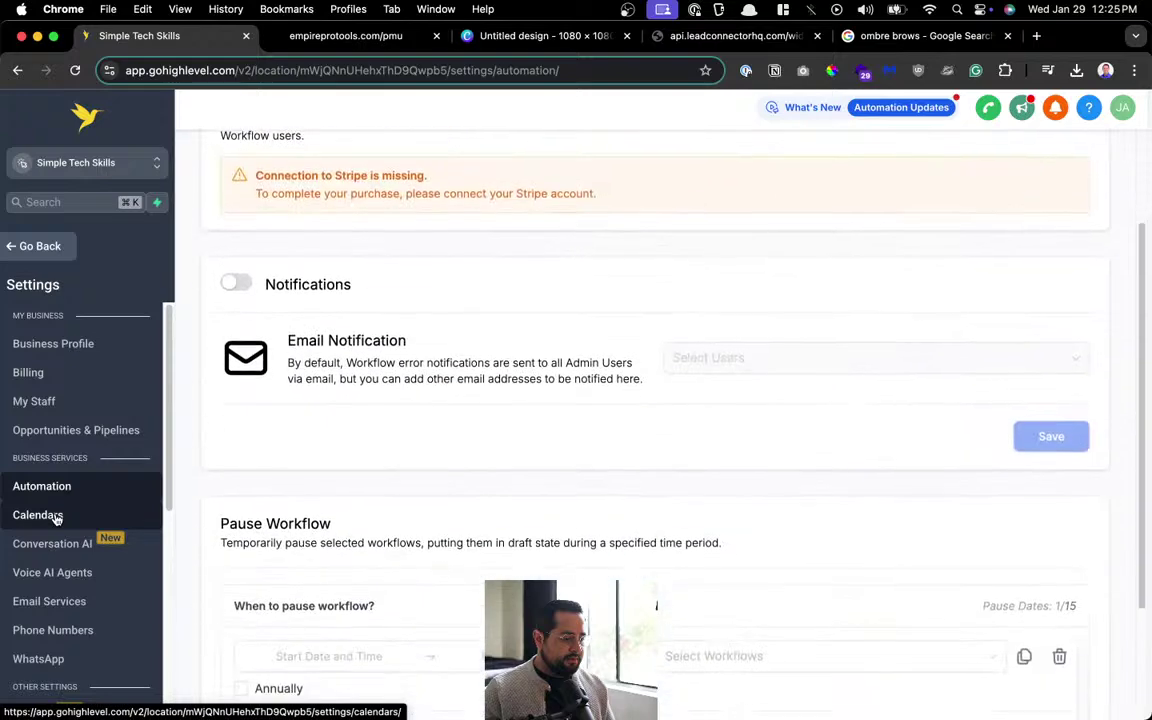
left_click(56, 516)
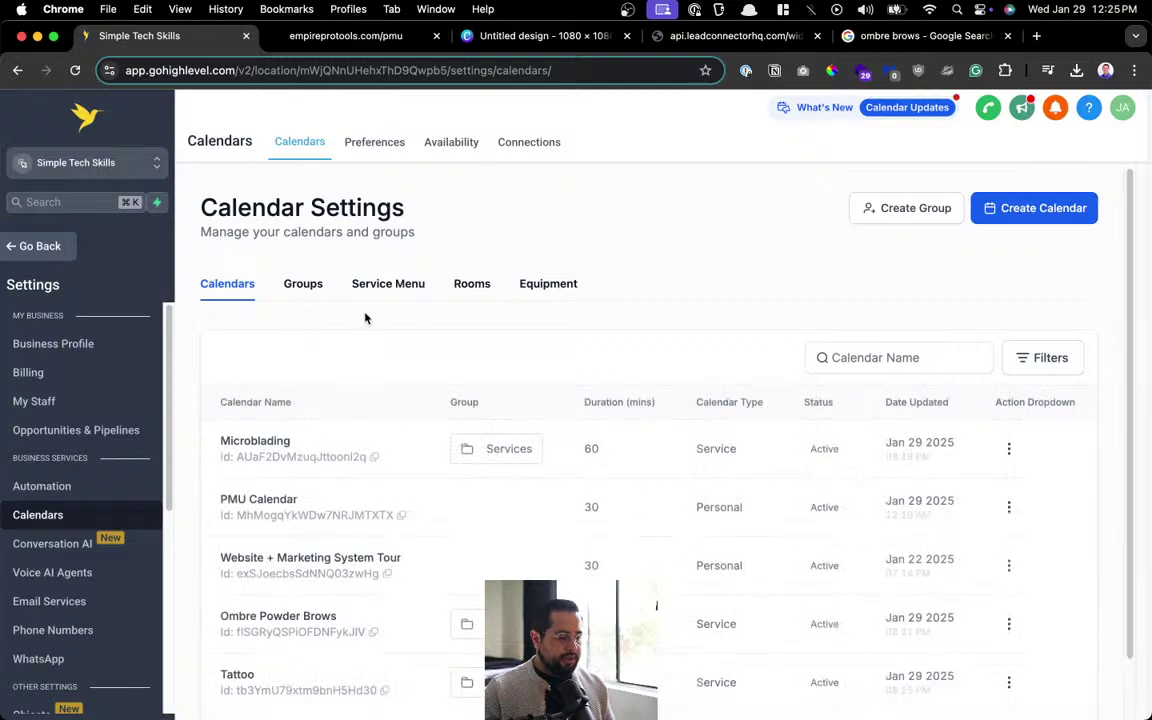
Open the Ombre Powder Brows calendar's Appointment Booked (Unconfirmed) notification settings.
scroll(362, 337, "down", 2)
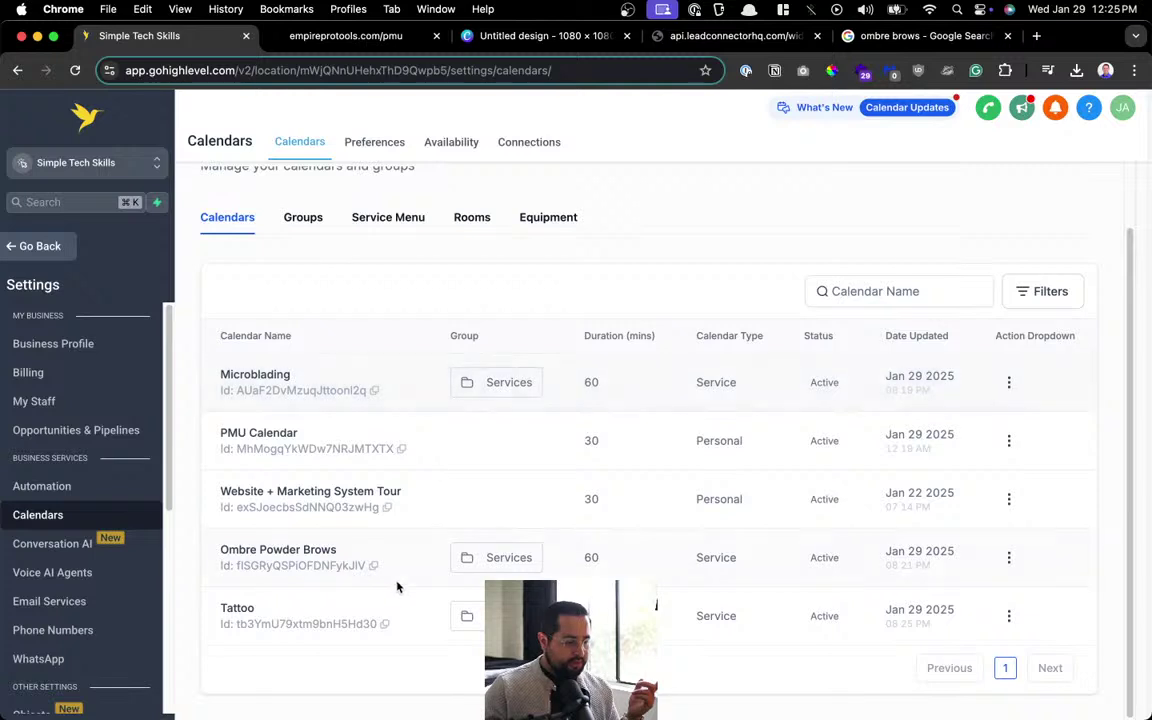
left_click(1009, 557)
left_click(967, 361)
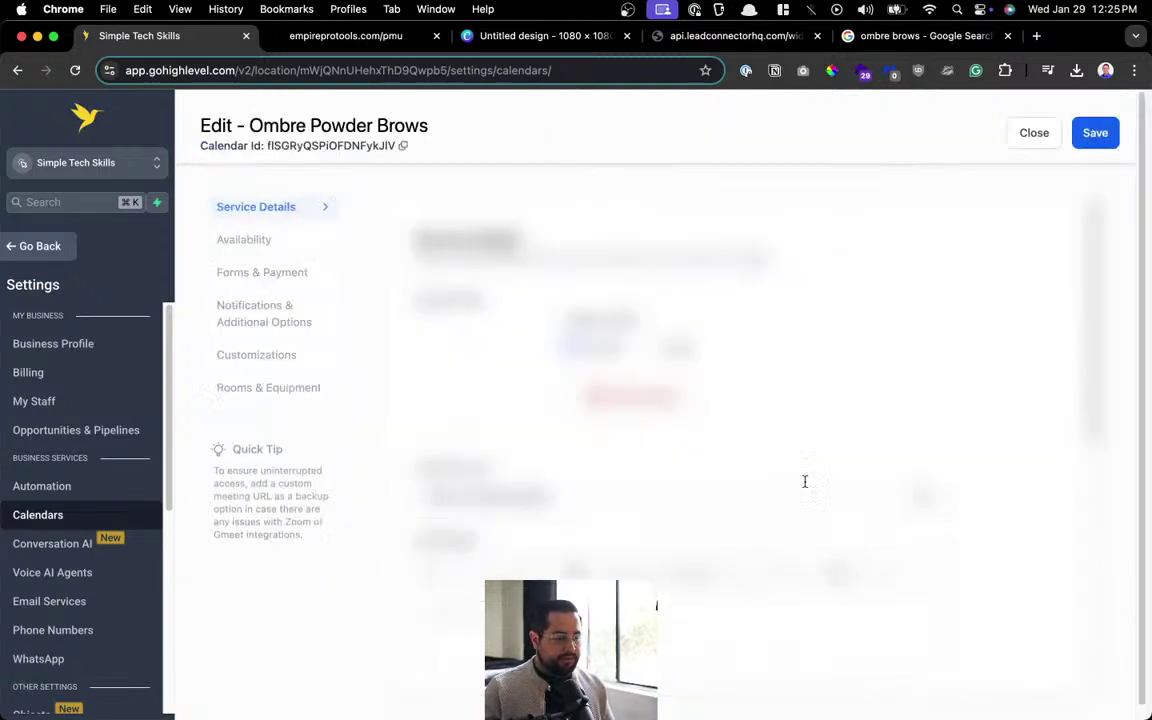
left_click(280, 318)
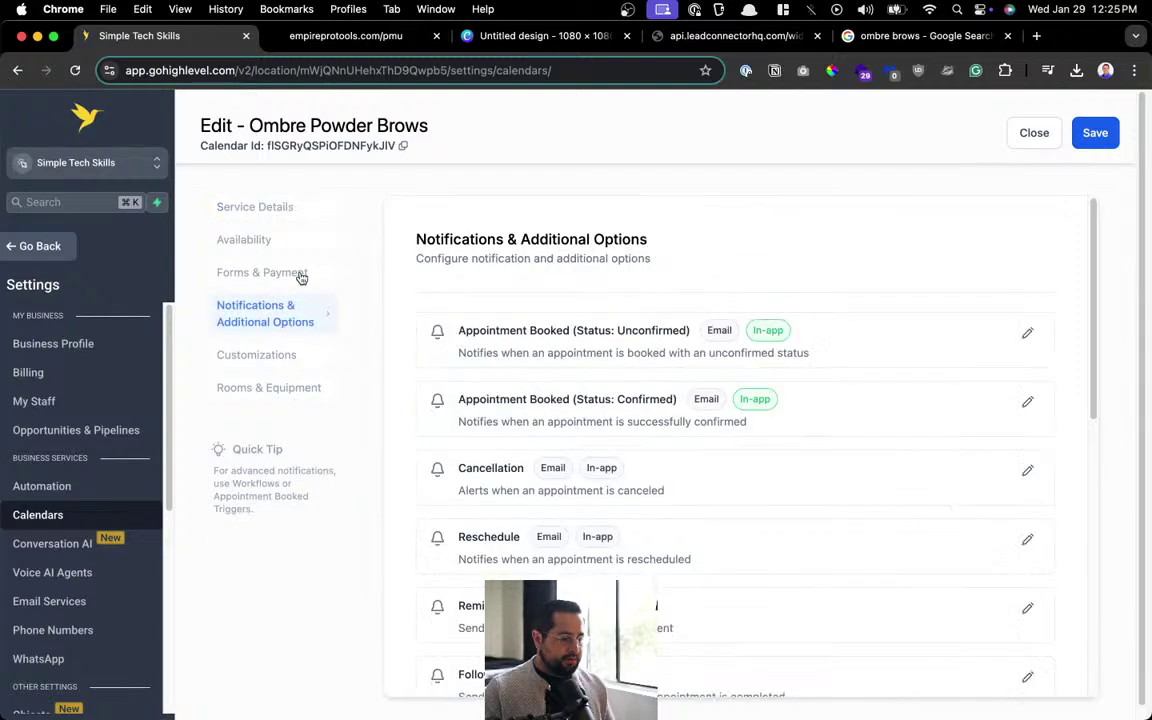
left_click(1020, 334)
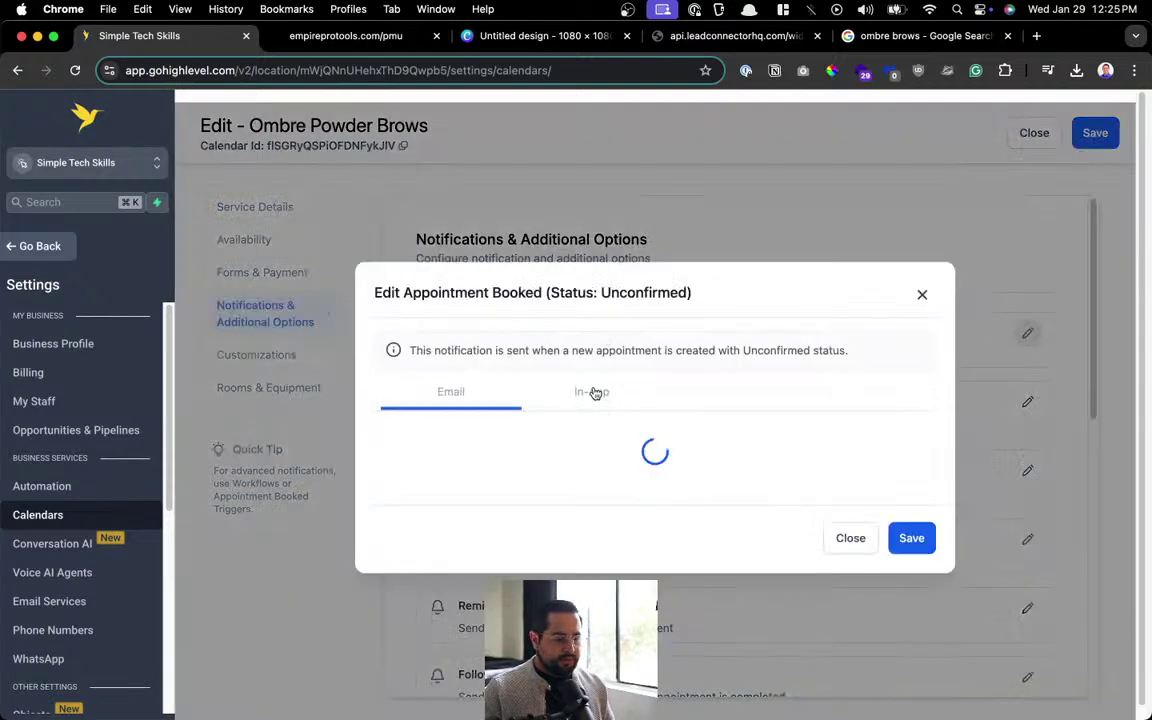
Disable and save its in-app alert, then move to the confirmed-booking notification.
left_click(563, 330)
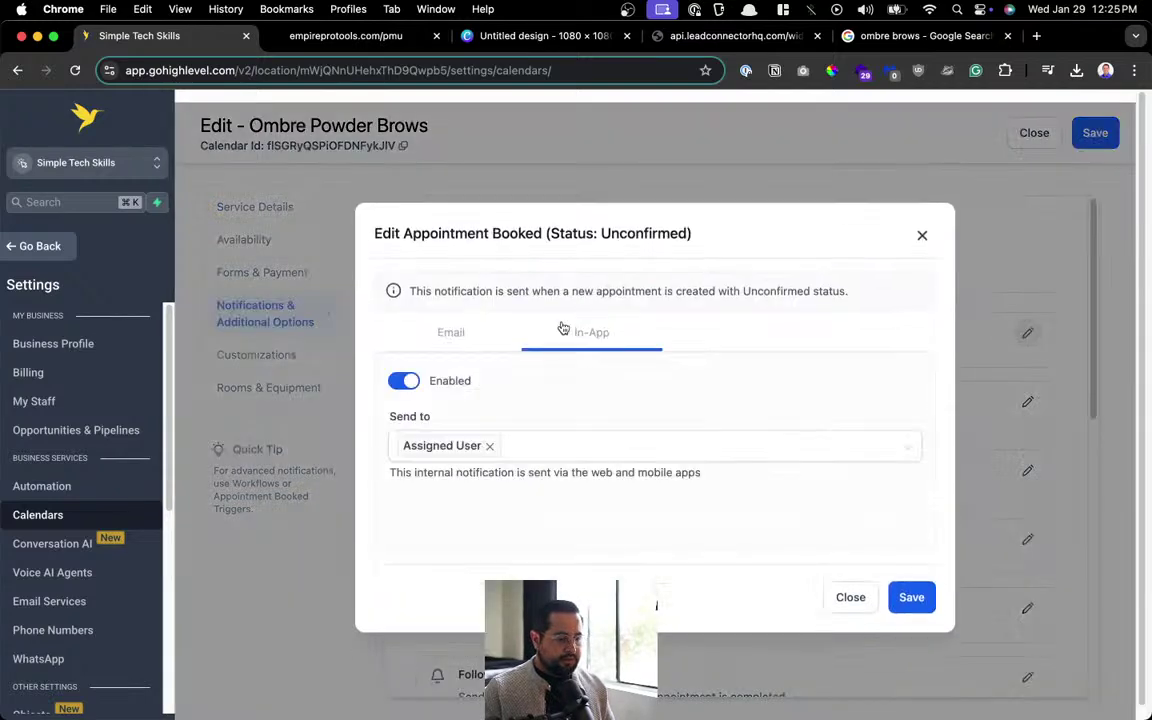
left_click(418, 383)
left_click(910, 600)
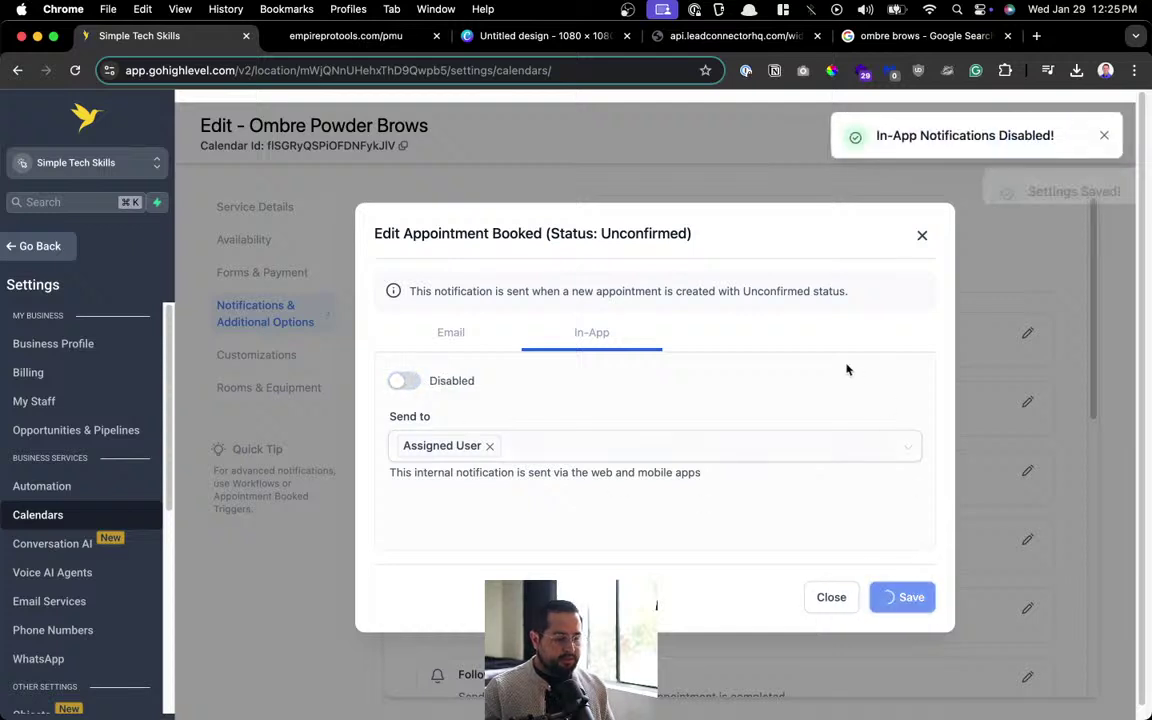
left_click(1104, 191)
left_click(1104, 135)
left_click(911, 600)
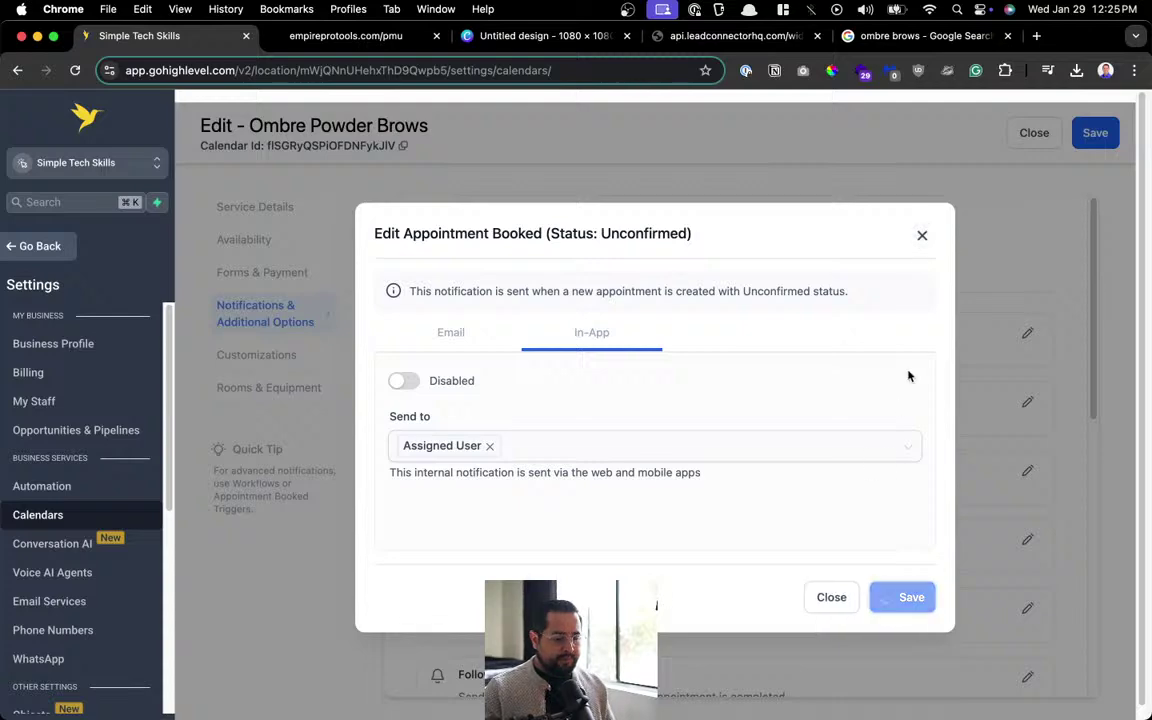
left_click(922, 236)
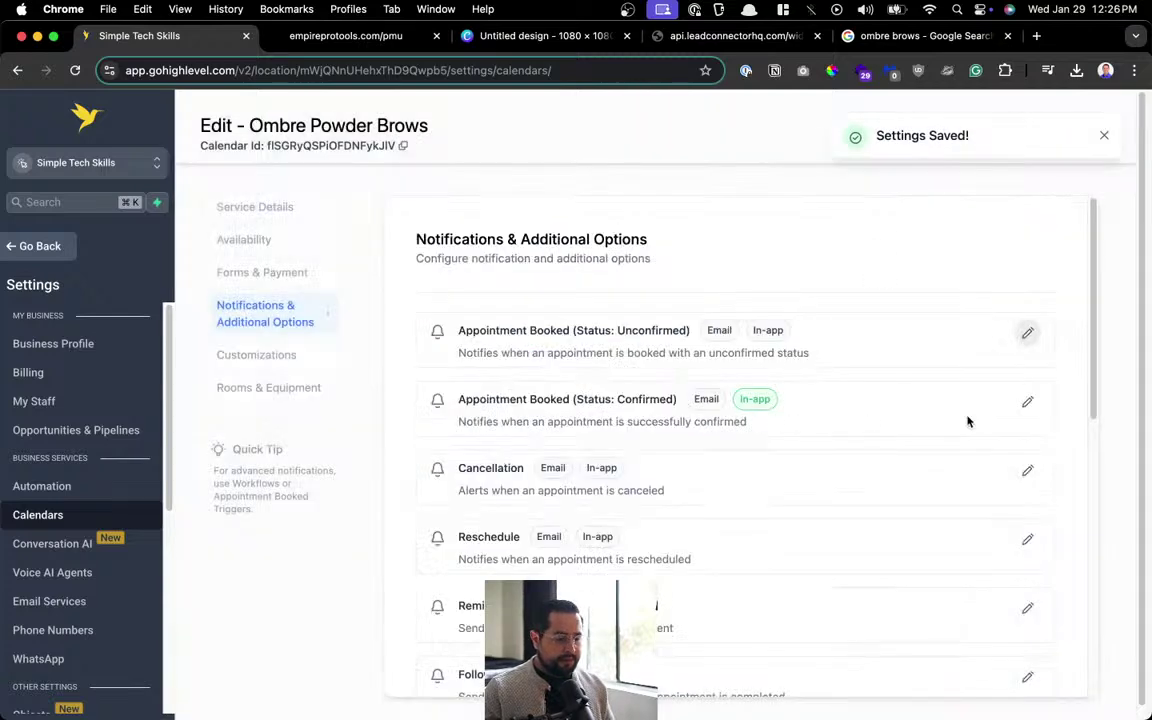
left_click(1027, 401)
Enable the confirmed-booking email for the contact only, dropping assigned user and additional emails.
left_click(610, 338)
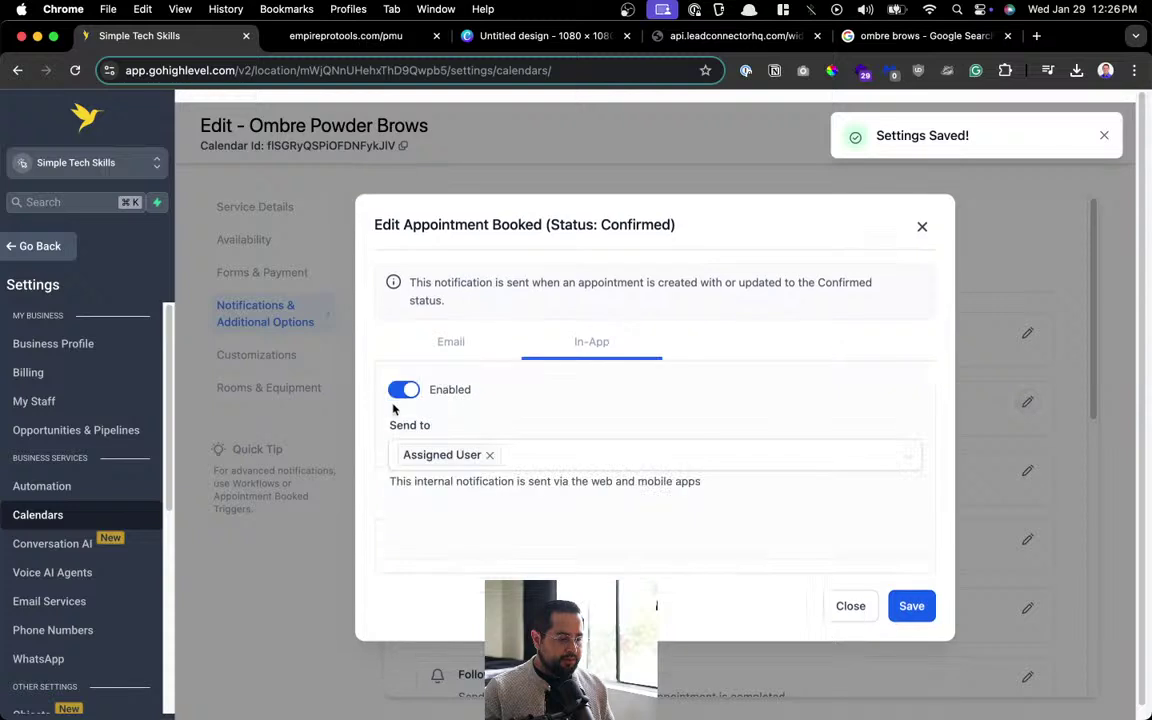
left_click(500, 340)
left_click(391, 367)
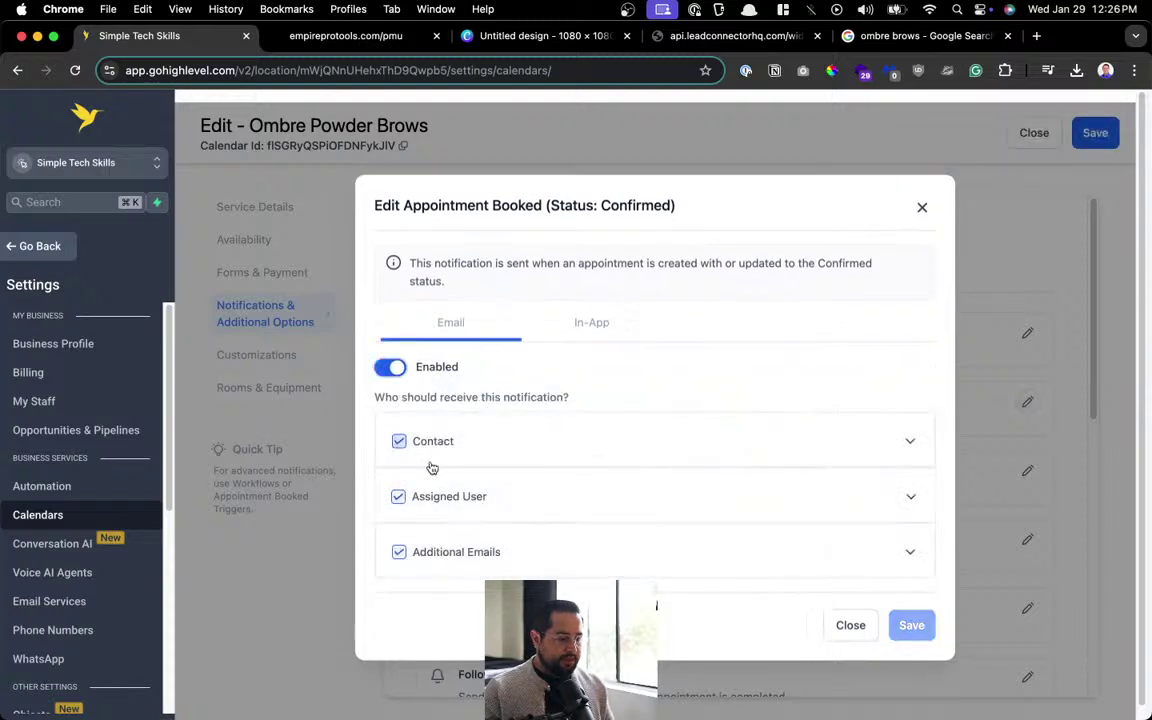
left_click(398, 496)
left_click(399, 552)
left_click(676, 439)
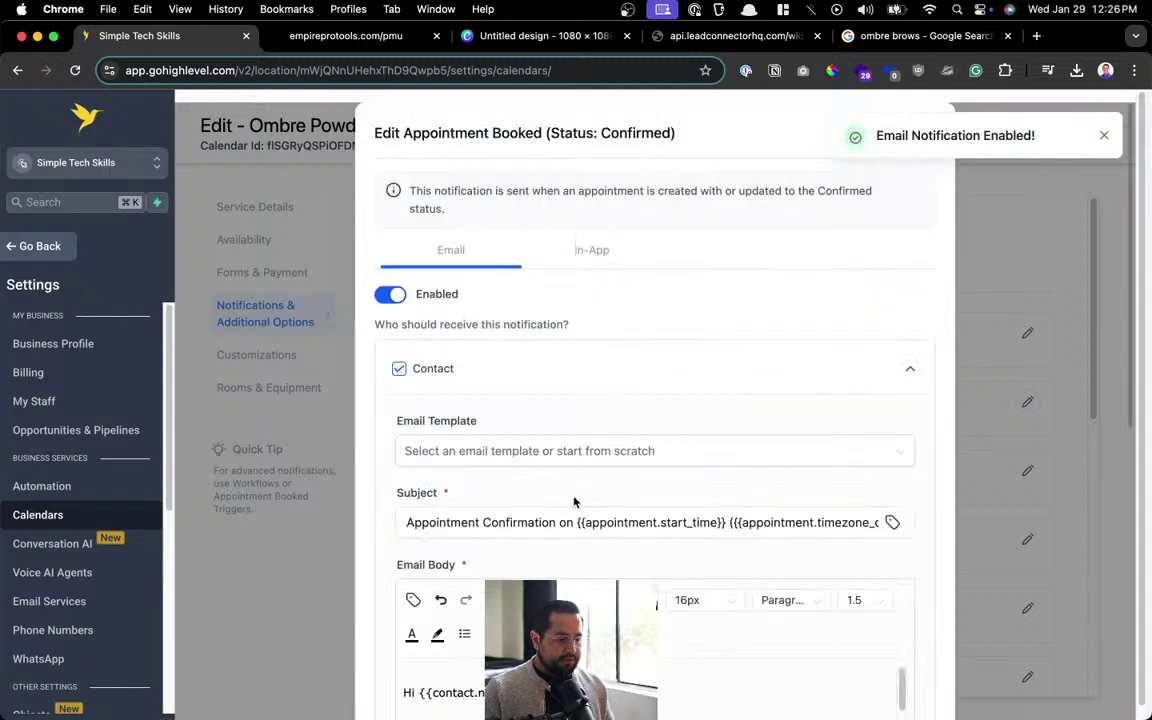
scroll(574, 502, "down", 3)
triple_click(504, 339)
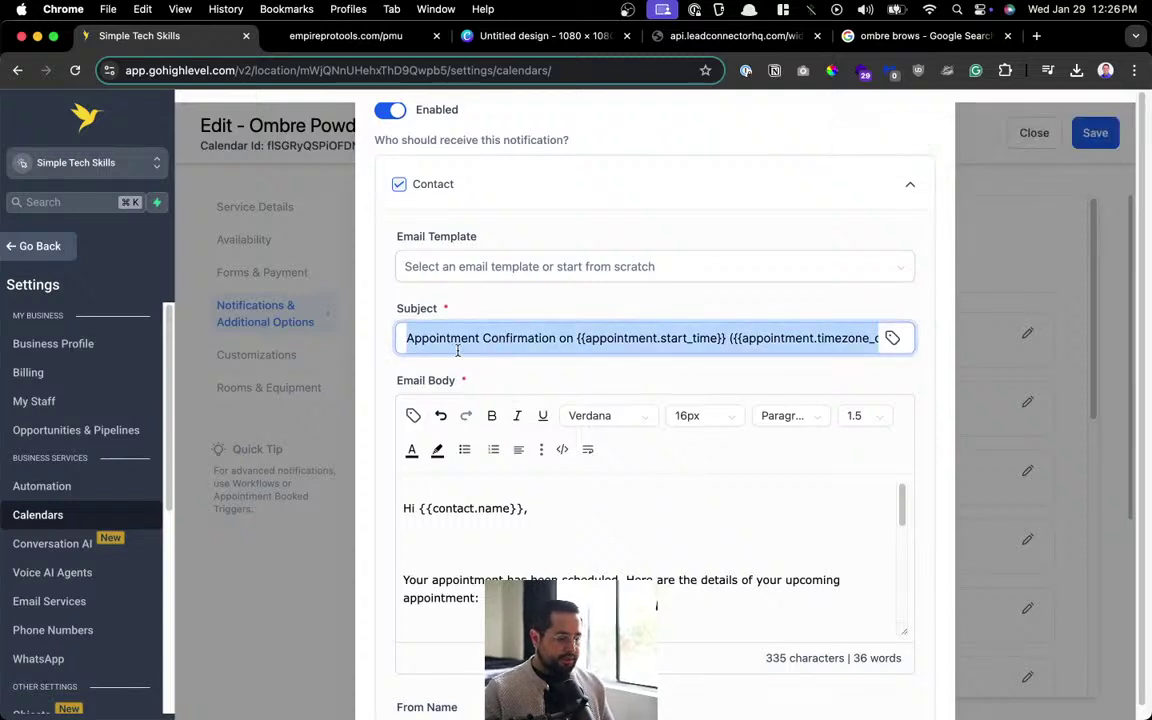
Replace the old email body with the pasted confirmation message.
scroll(460, 565, "down", 5)
scroll(515, 557, "up", 2)
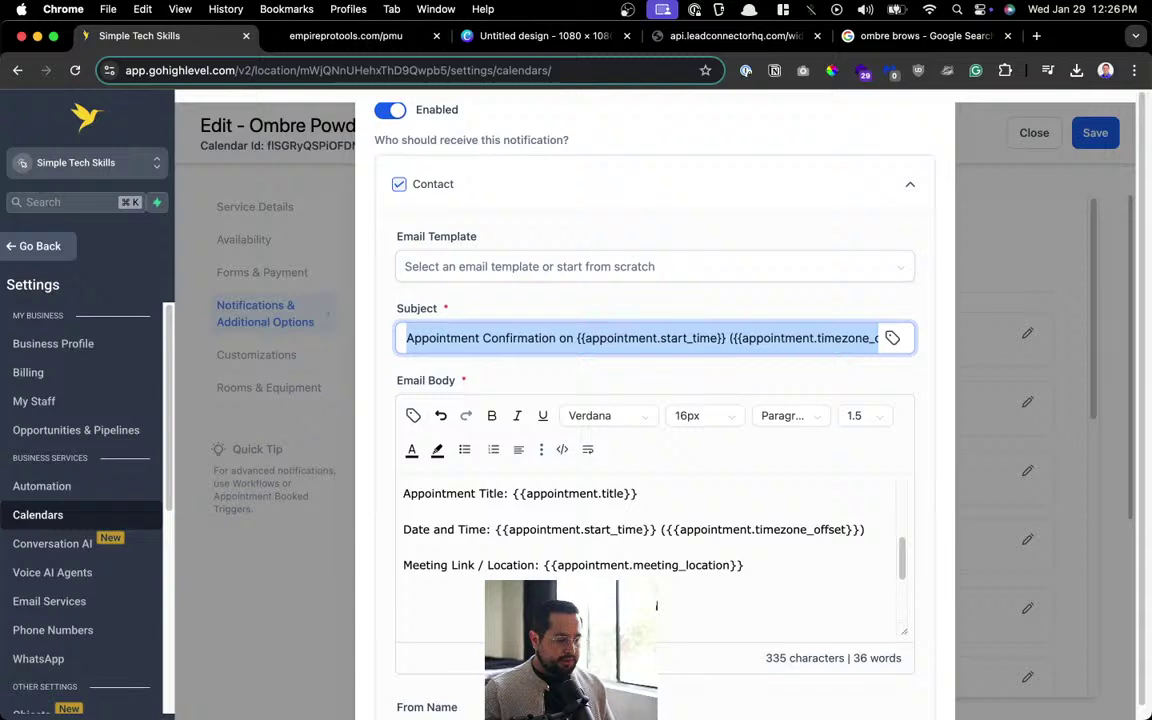
mouse_move(405, 600)
left_mouse_down()
mouse_move(305, 404)
mouse_move(320, 470)
mouse_move(400, 578)
left_mouse_up()
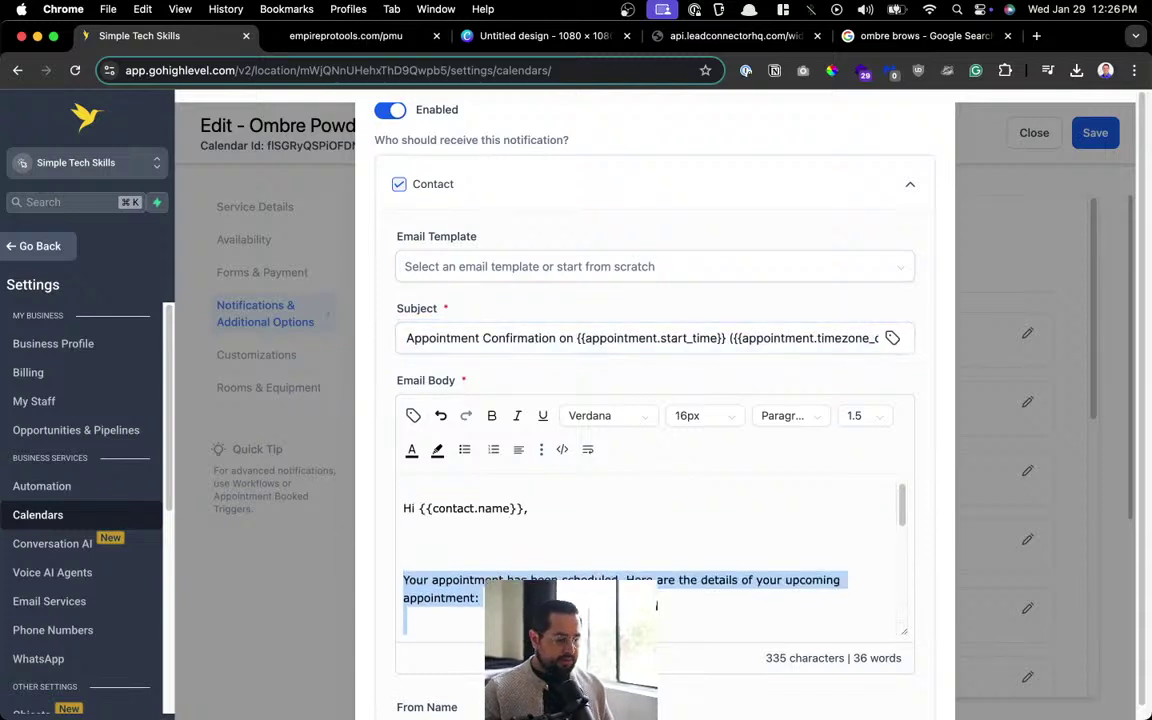
key("BackSpace")
key("BackSpace")
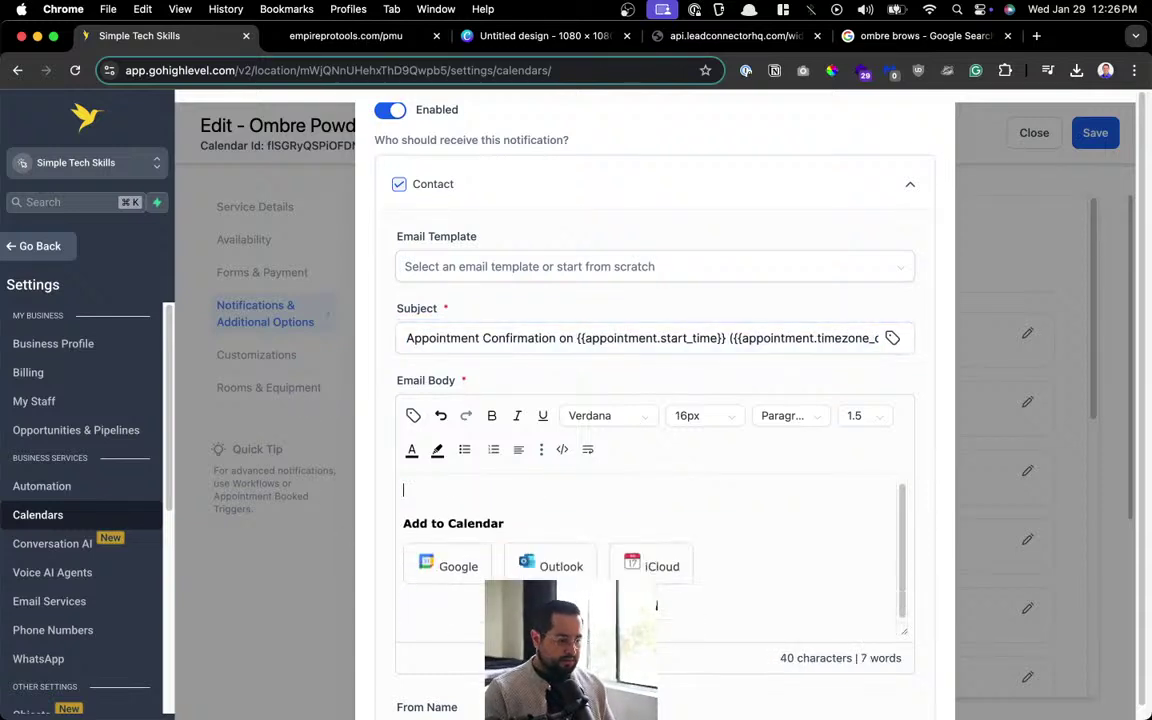
key("super+v")
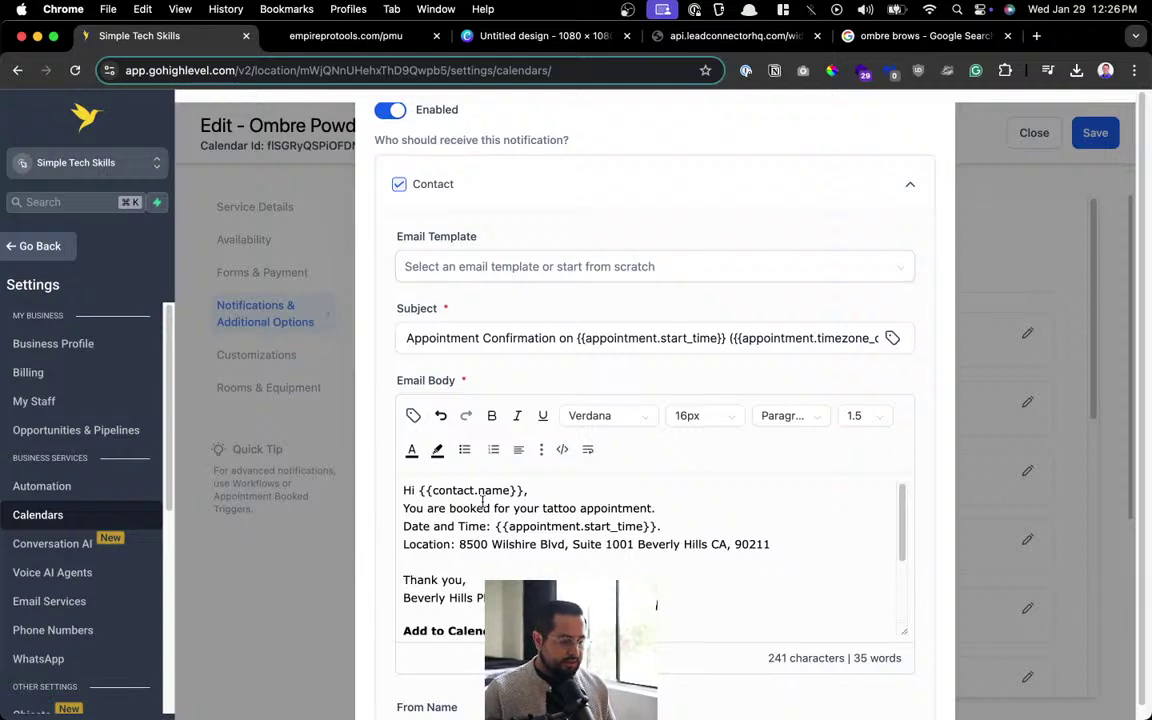
Change 'tattoo' in the message to 'Ombre powder brows'.
double_click(565, 507)
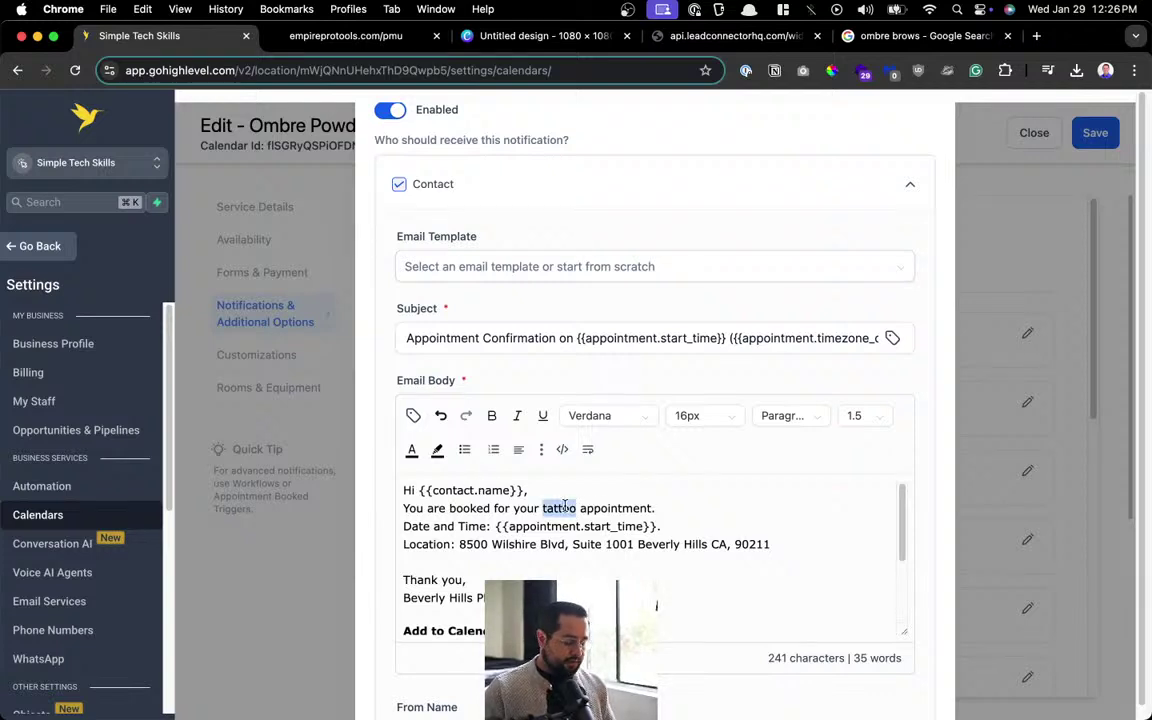
type("Omb")
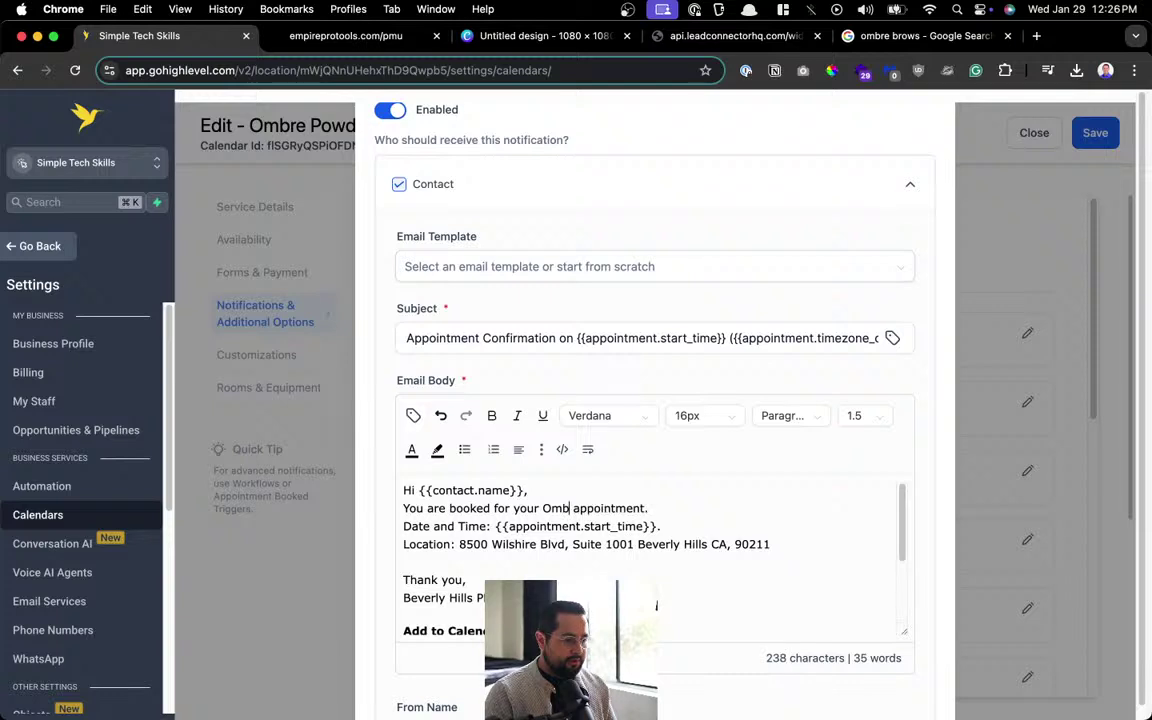
key("BackSpace")
key("BackSpace")
key("BackSpace")
key("super+shift+v")
type("omb")
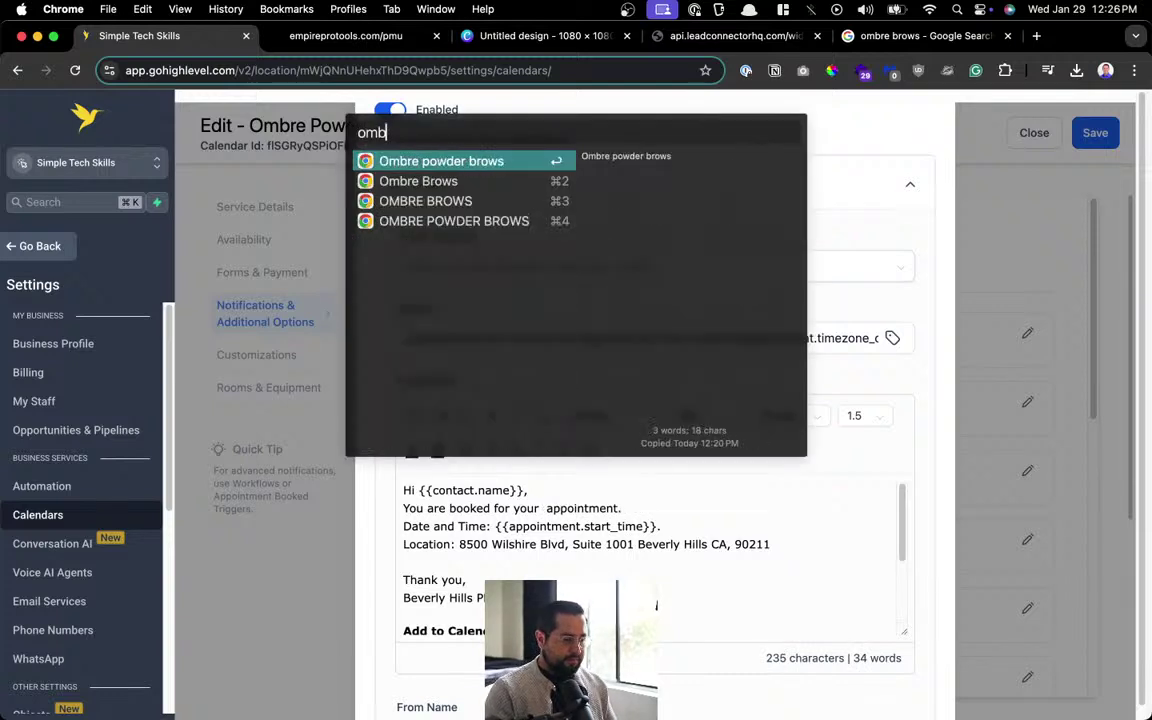
key("Return")
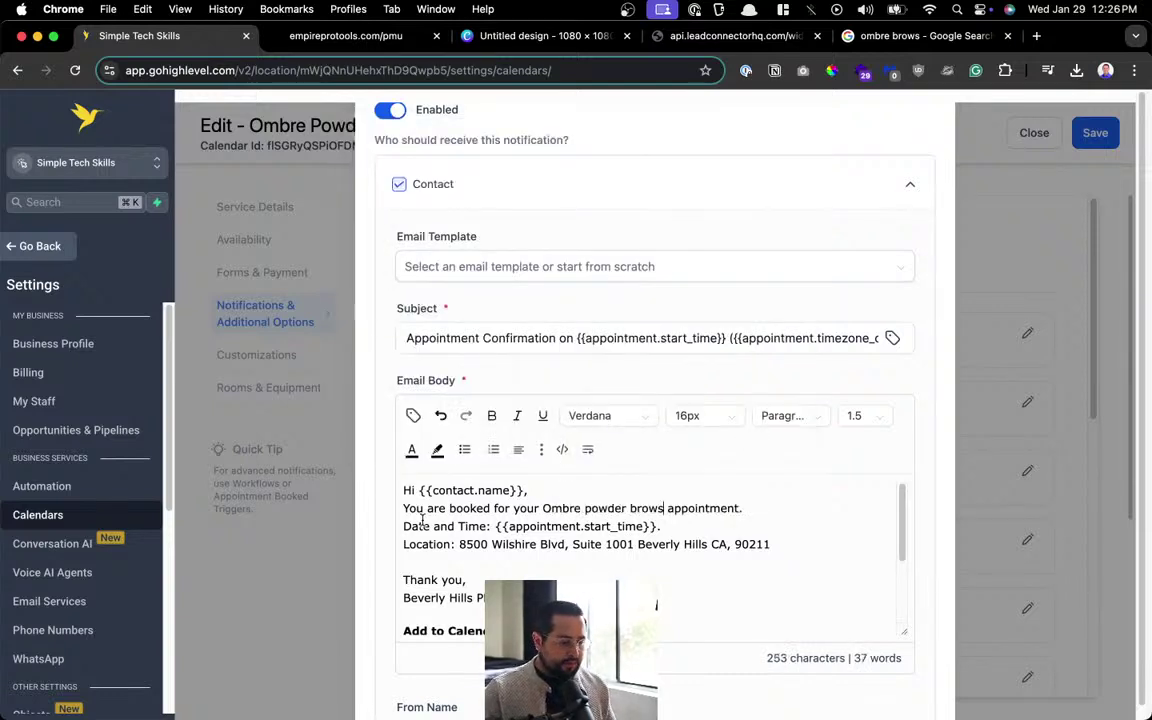
left_click_drag(508, 527, 661, 527)
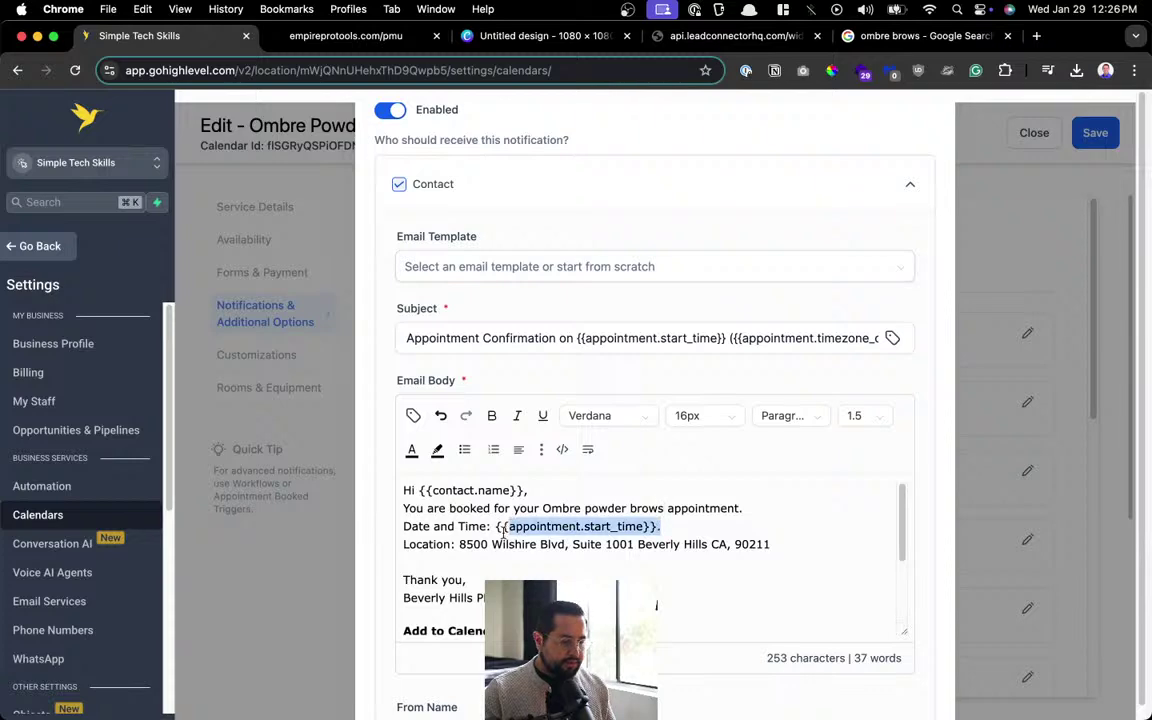
scroll(476, 537, "down", 3)
scroll(579, 560, "up", 3)
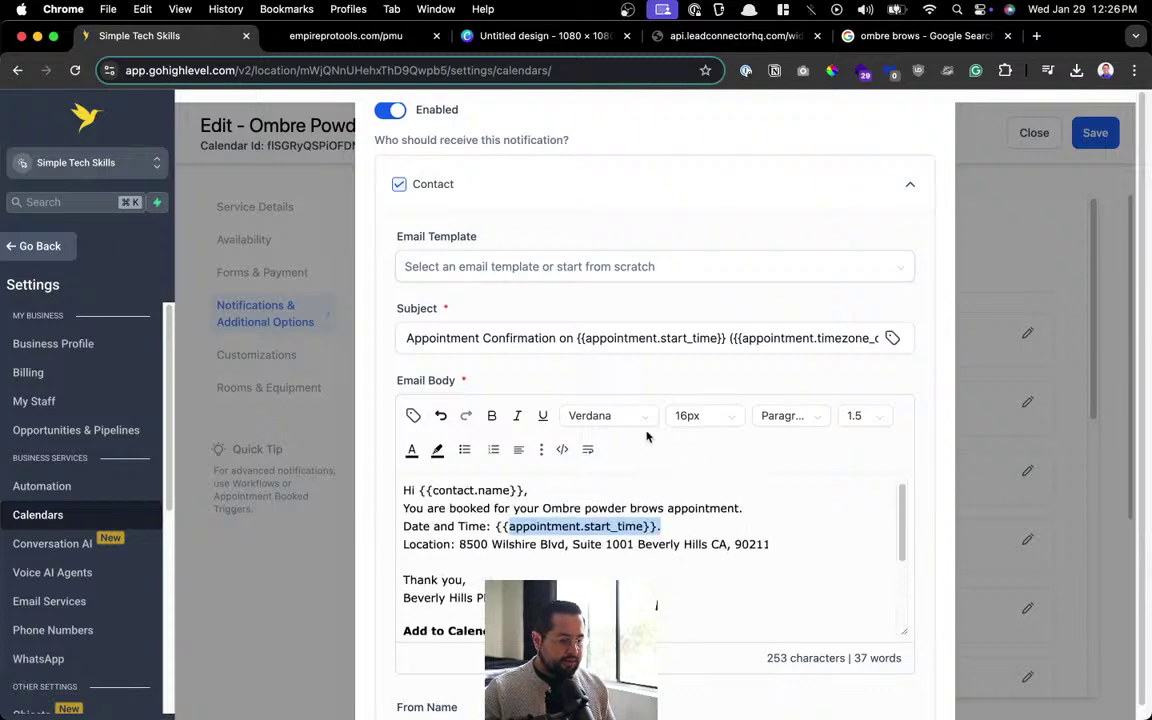
scroll(646, 436, "down", 5)
left_click(563, 305)
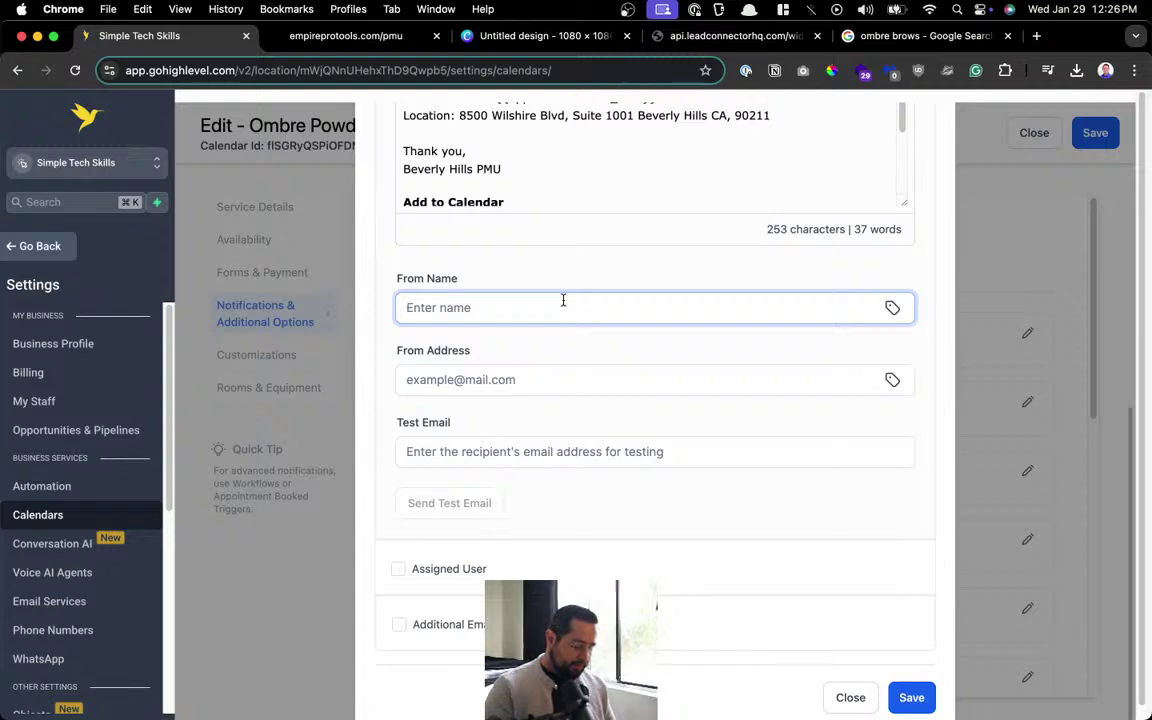
Enter the sender's name and e-mail address and save the confirmation email.
key("Tab")
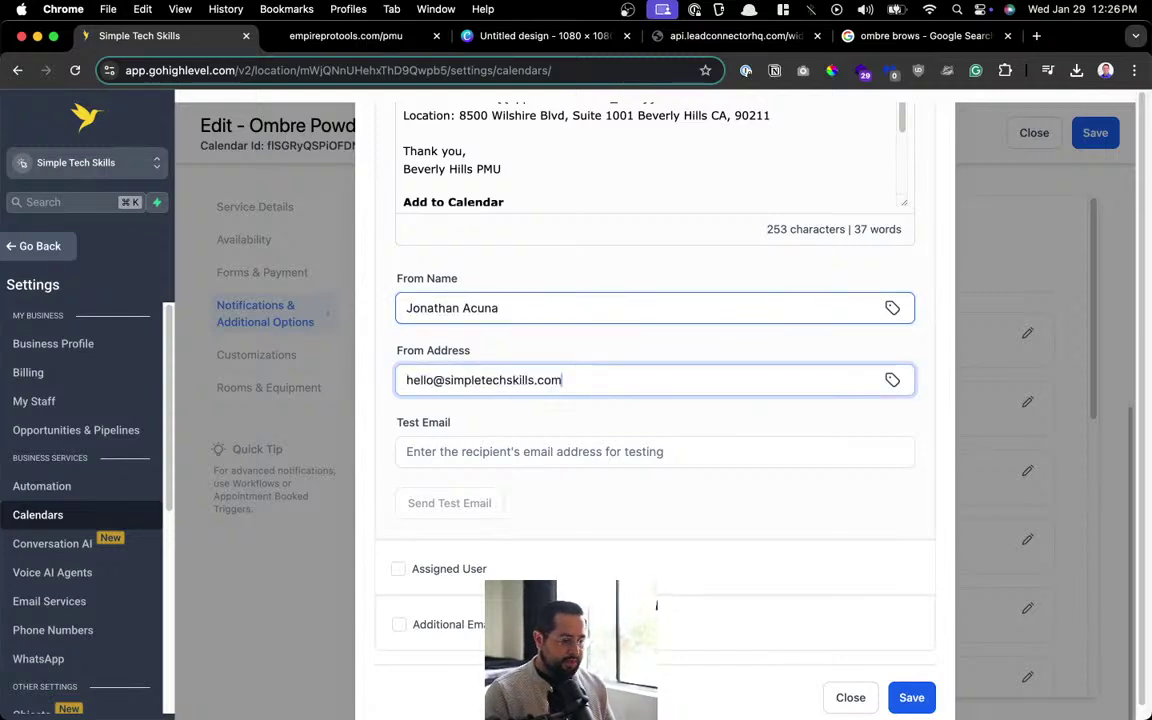
scroll(674, 378, "up", 8)
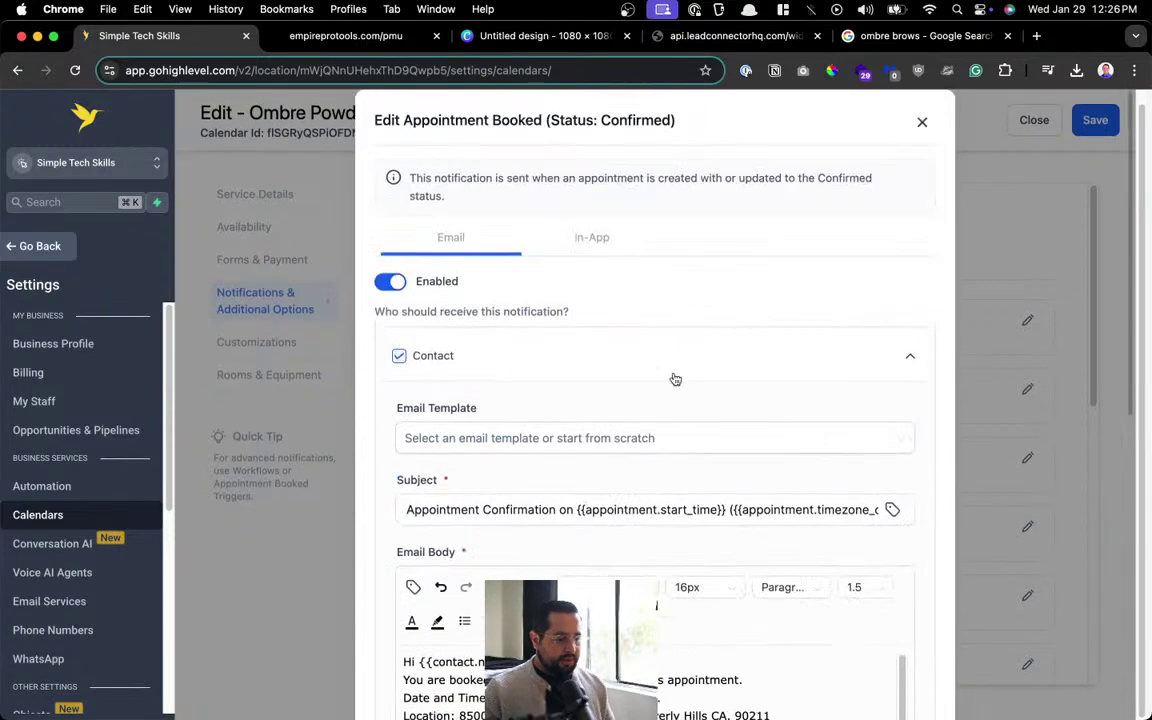
scroll(566, 337, "down", 10)
left_click(898, 684)
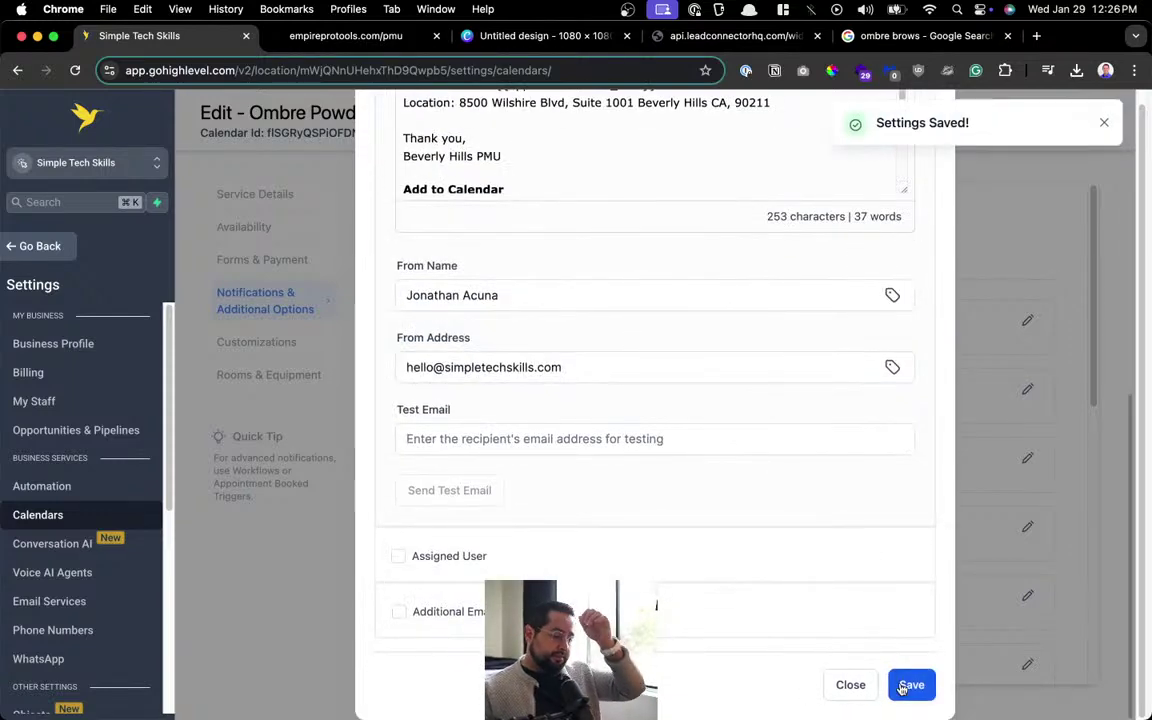
Save the confirmed-booking notification again, close its editor, and save Ombre Powder Brows.
scroll(697, 476, "up", 5)
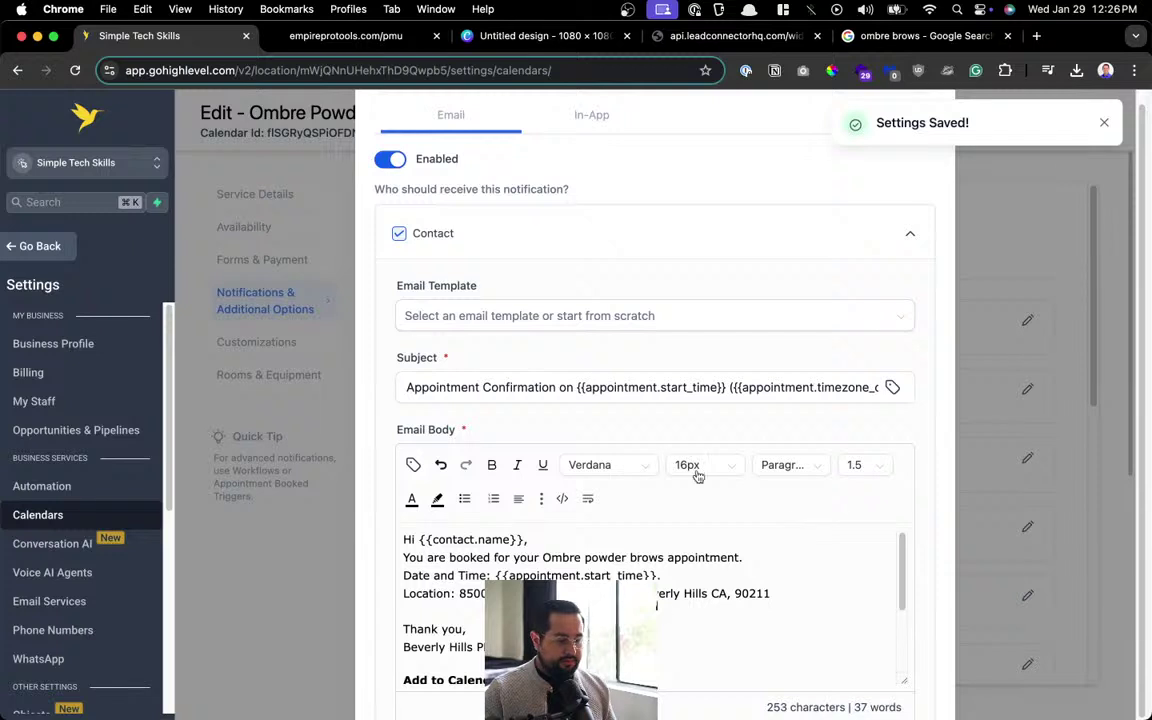
scroll(697, 476, "up", 2)
left_click(1104, 122)
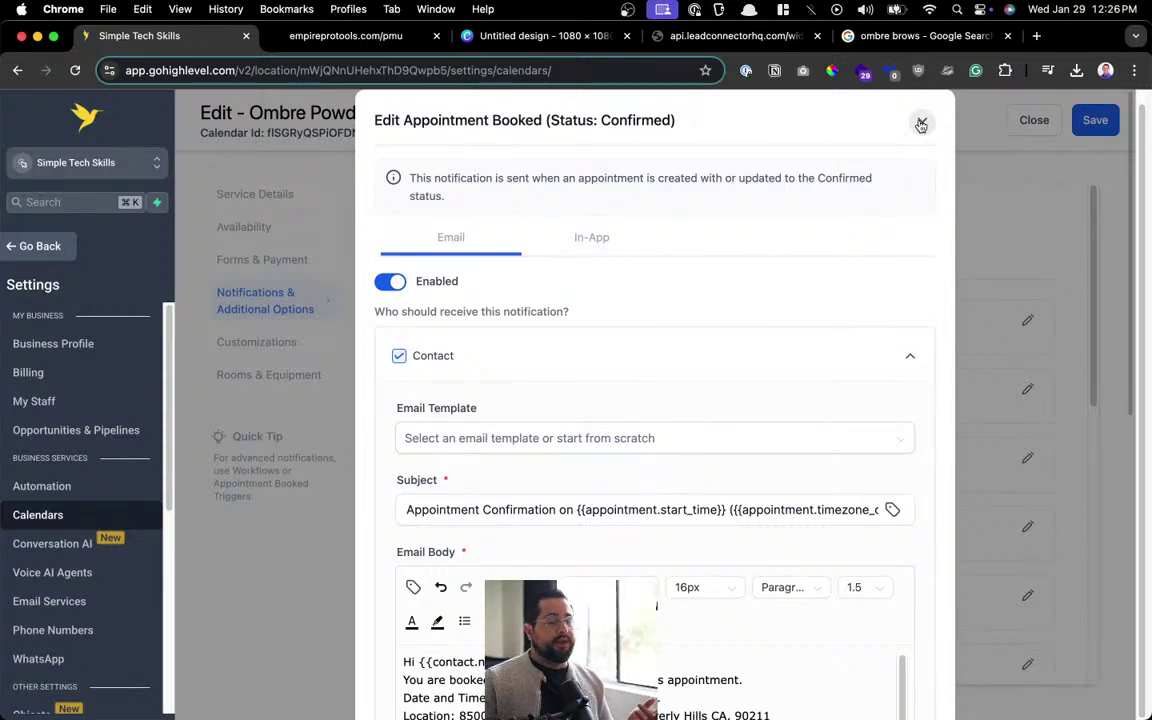
scroll(770, 190, "down", 10)
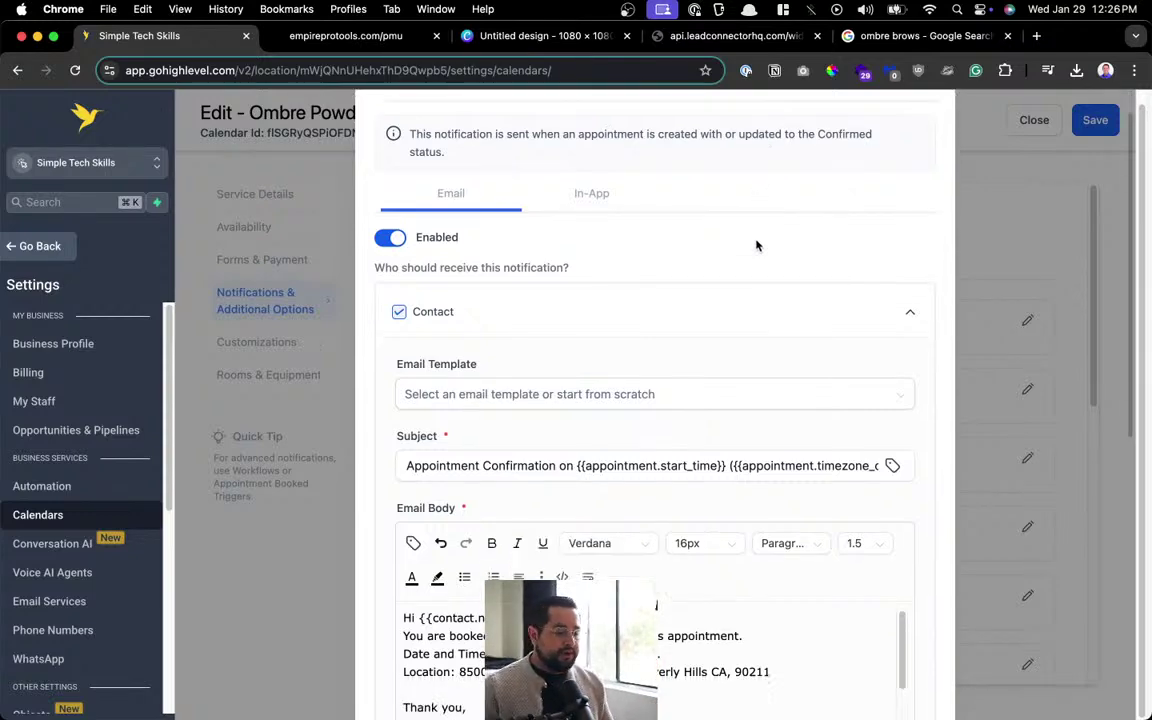
left_click(912, 694)
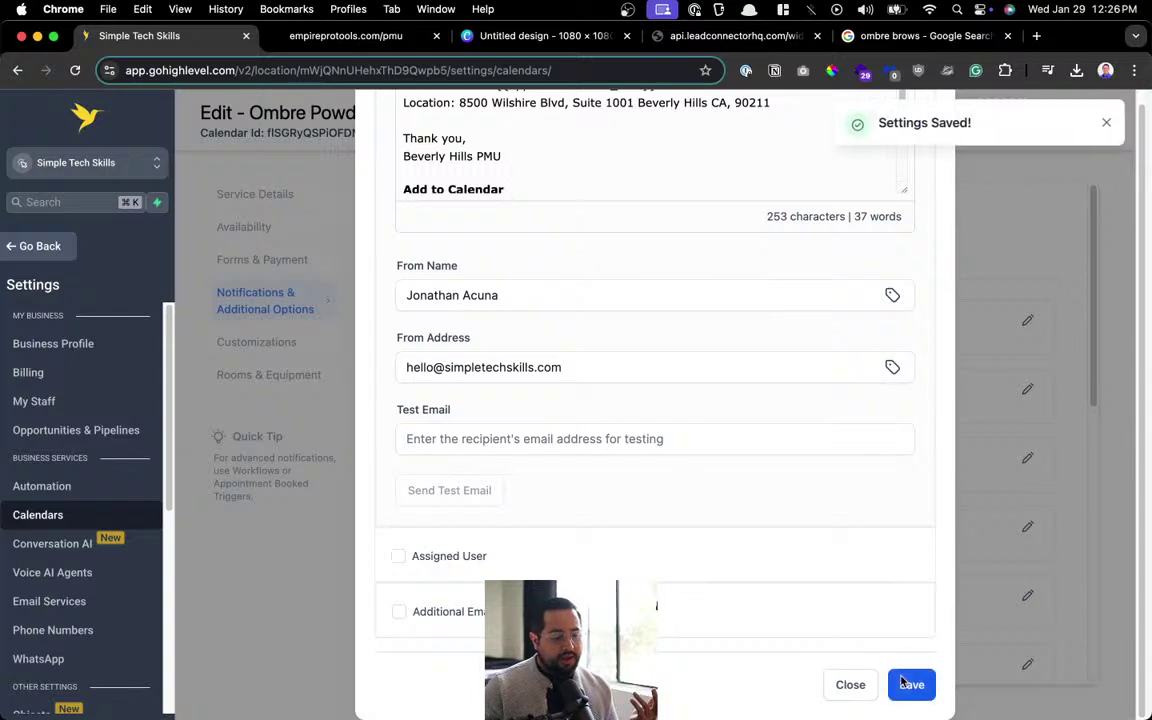
left_click(1104, 122)
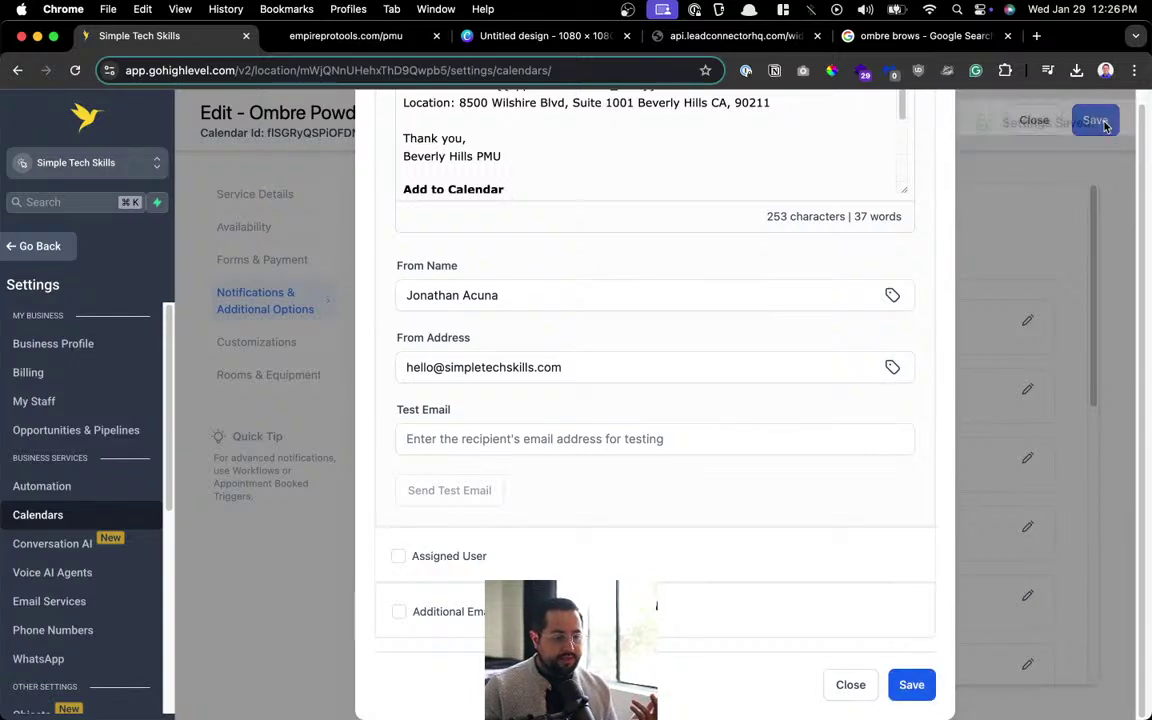
scroll(880, 153, "up", 10)
left_click(921, 135)
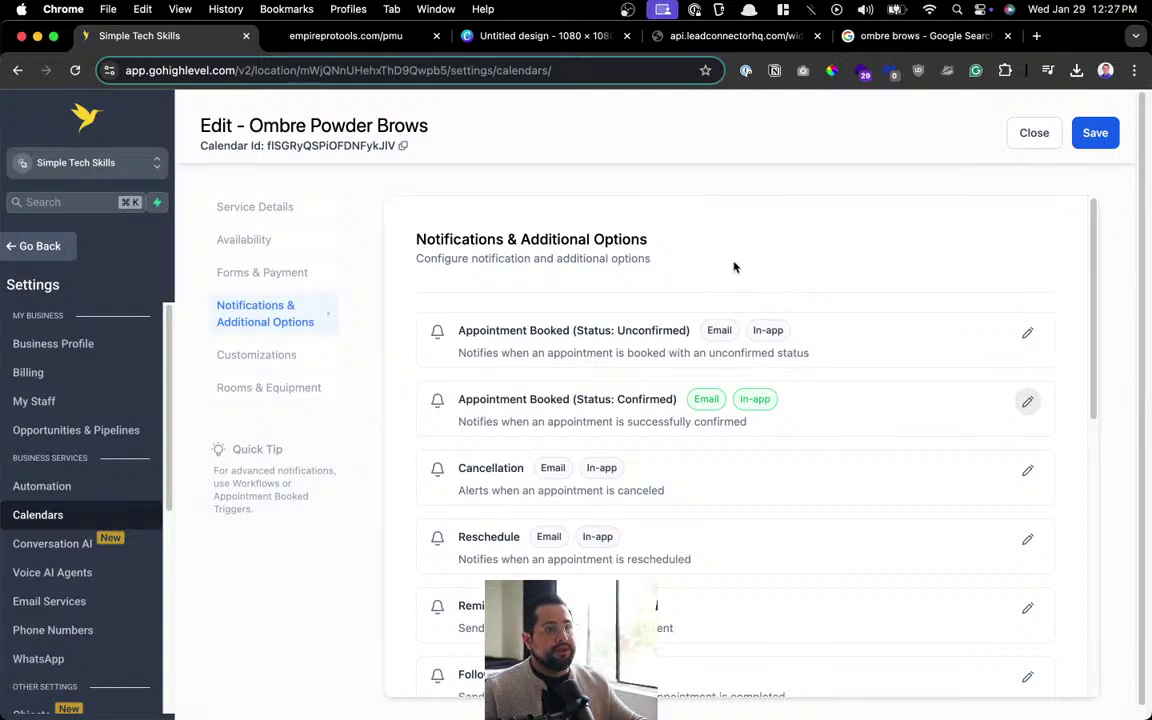
left_click(1078, 133)
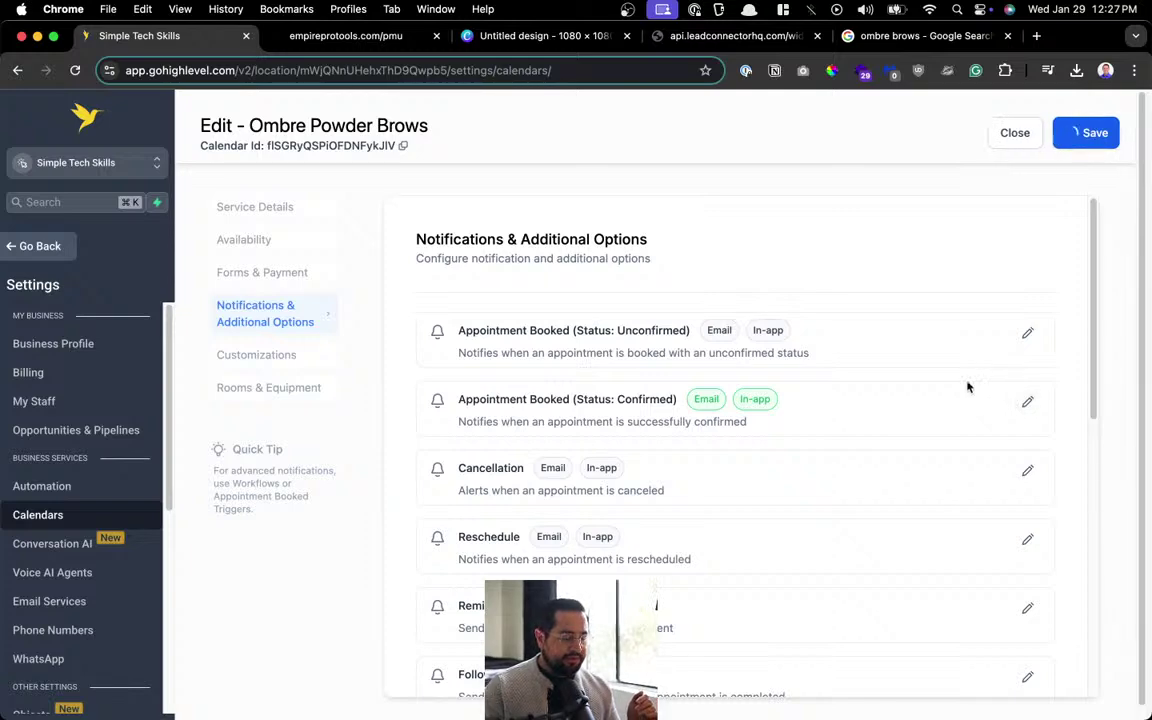
Review the Ombre Powder Brows Customizations with cover image, Forms & Payment and Service Details sections.
scroll(700, 380, "down", 10)
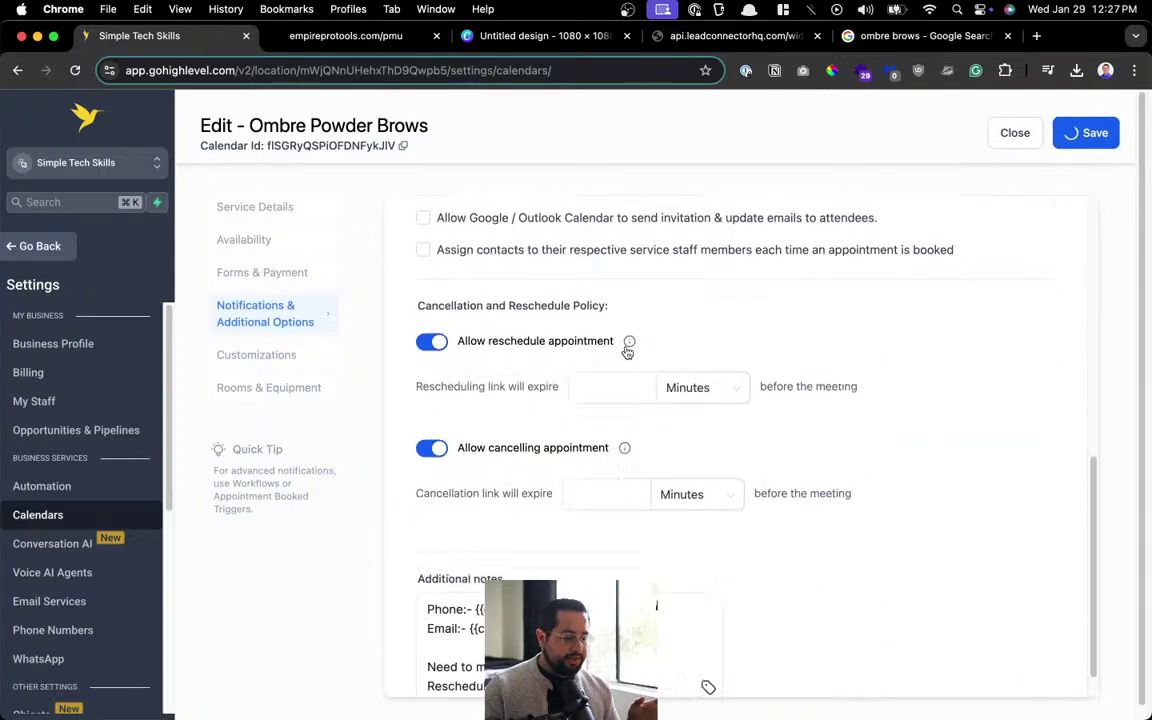
scroll(626, 347, "up", 10)
left_click(257, 354)
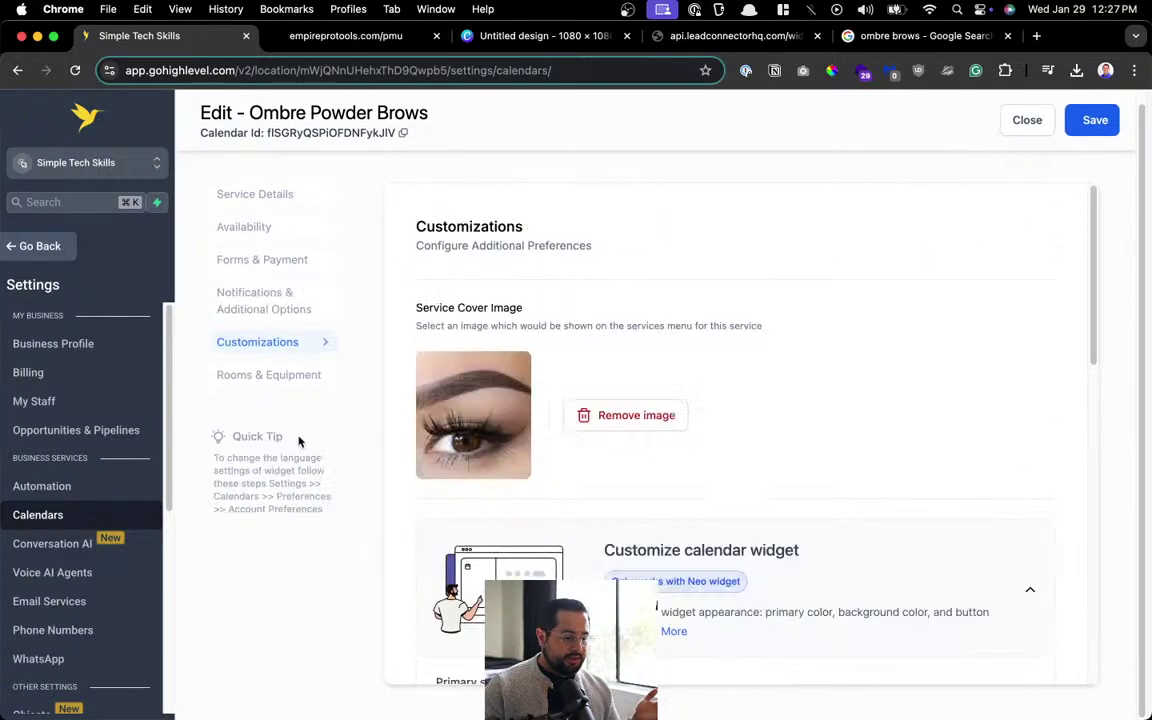
left_click(288, 304)
left_click(256, 263)
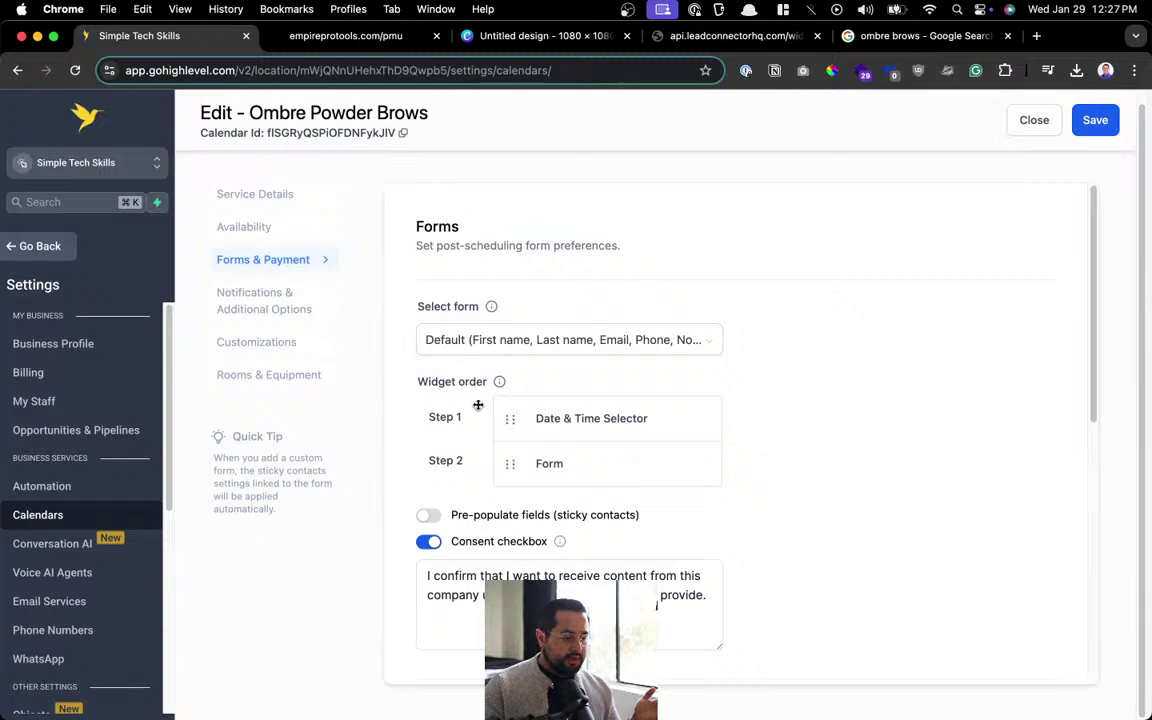
left_click(300, 305)
scroll(490, 402, "down", 3)
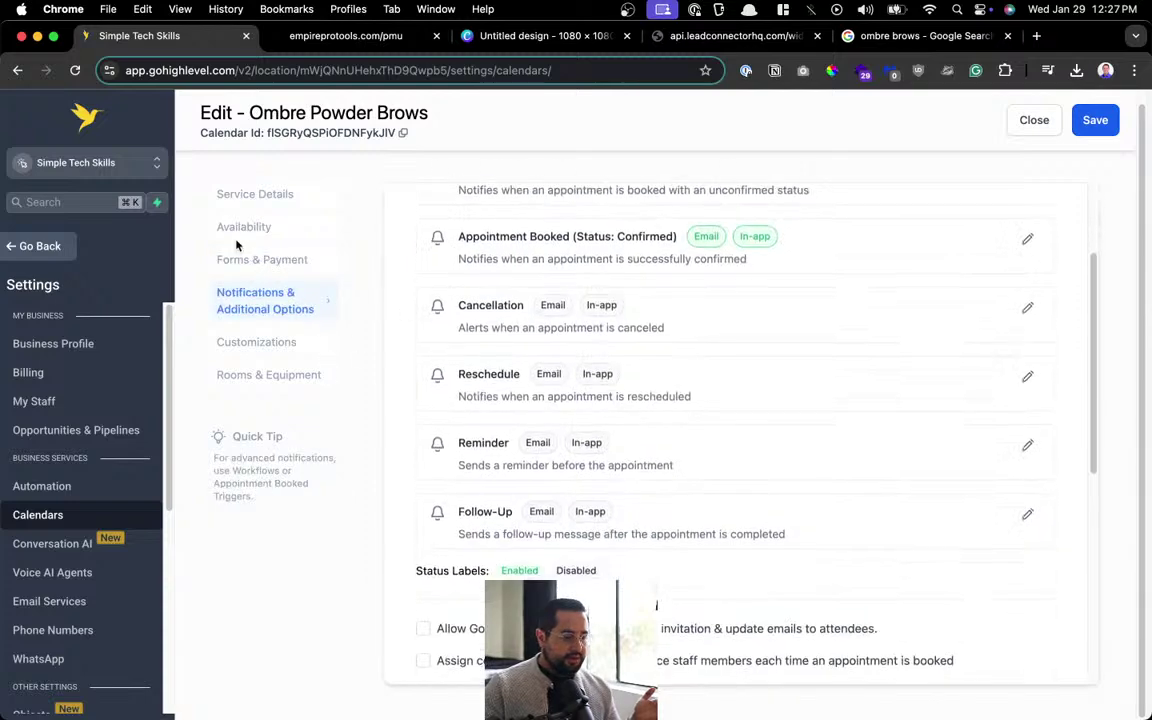
left_click(268, 197)
scroll(656, 458, "down", 5)
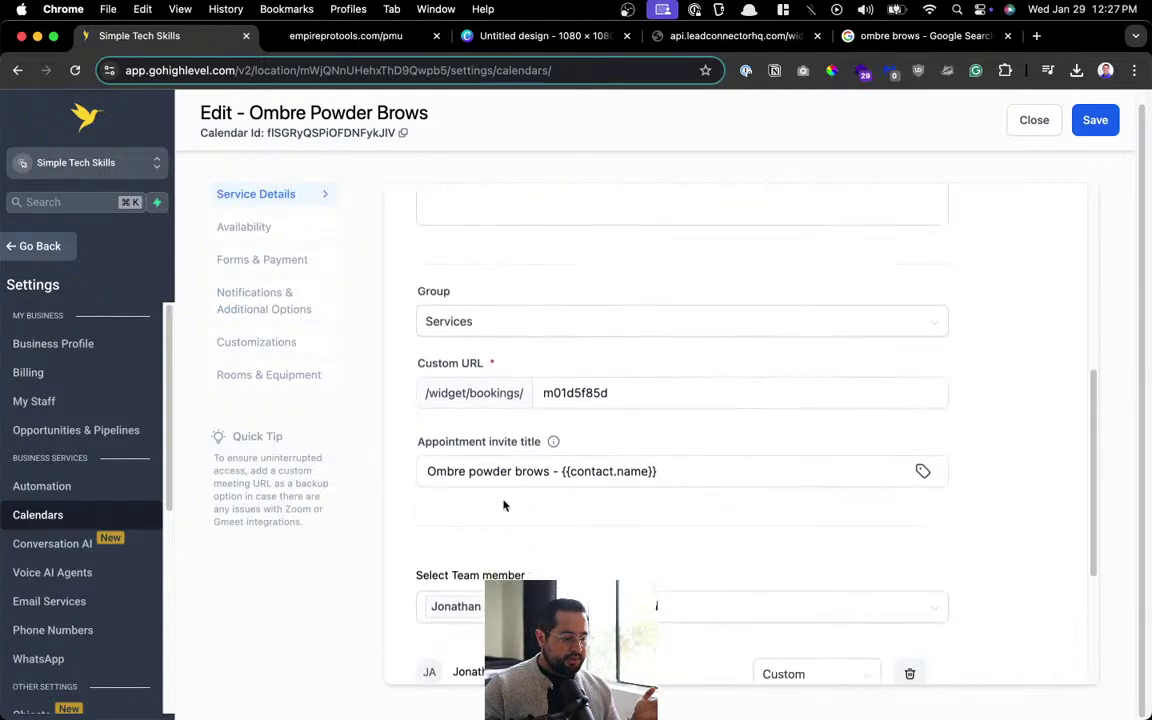
Save the Ombre Powder Brows calendar again and return to the calendar list.
left_click(1090, 127)
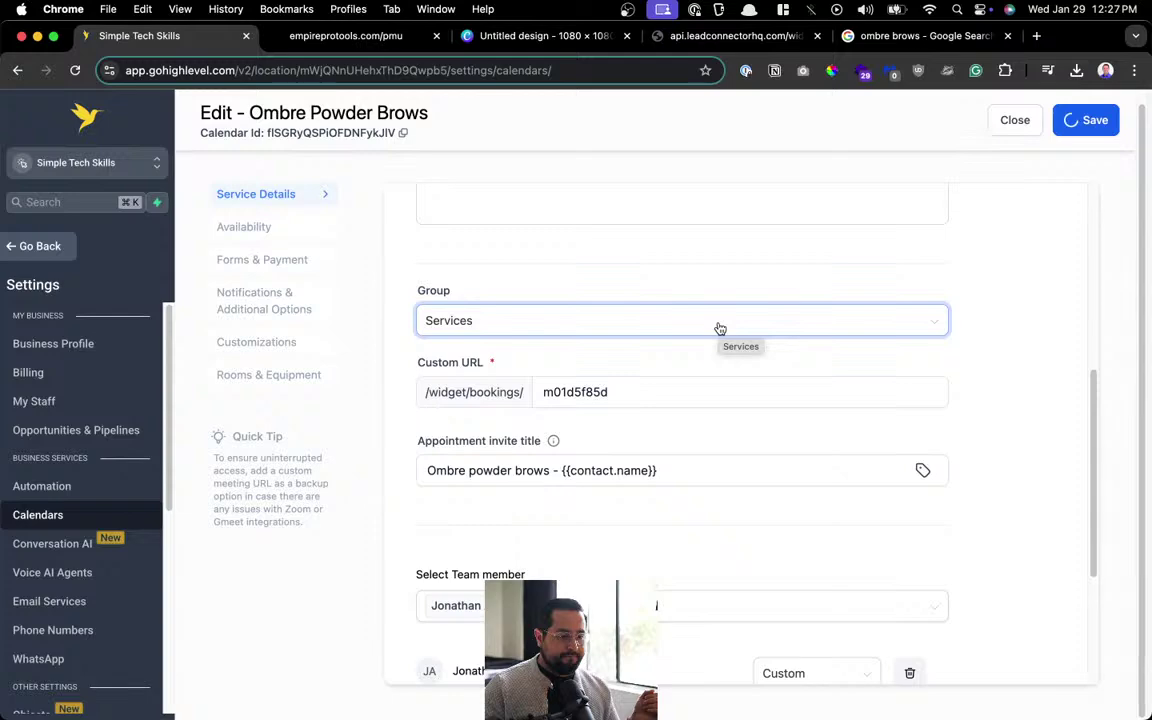
scroll(800, 450, "up", 3)
scroll(800, 441, "up", 2)
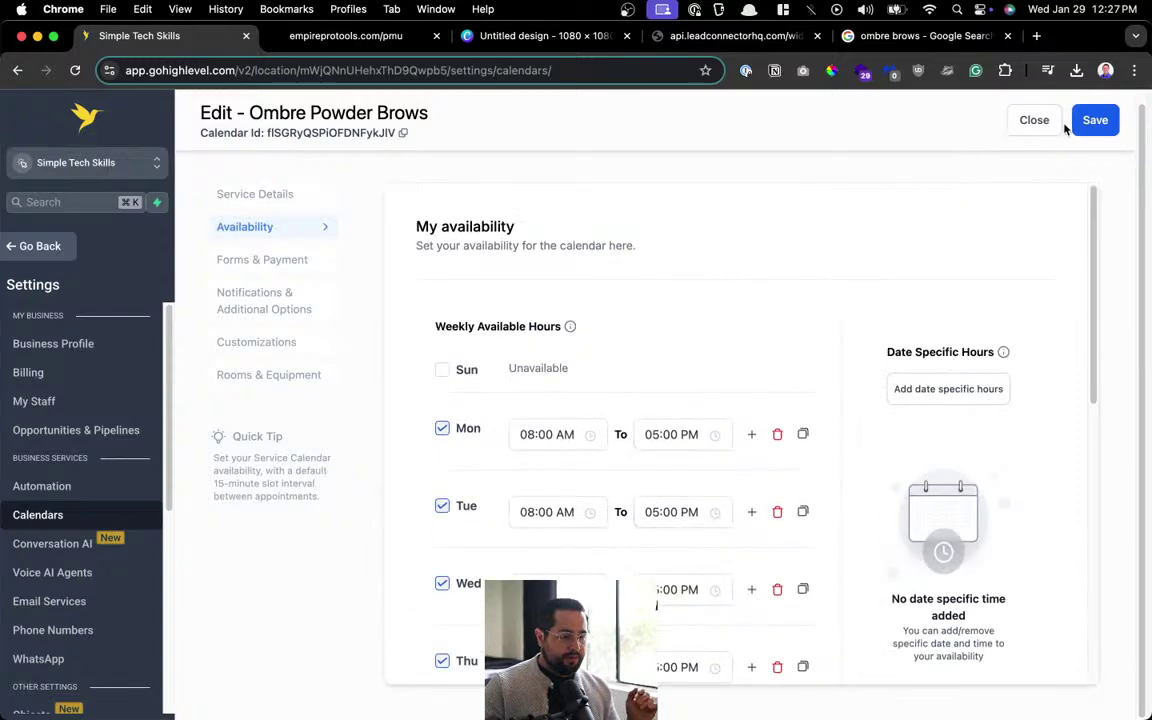
left_click(1045, 122)
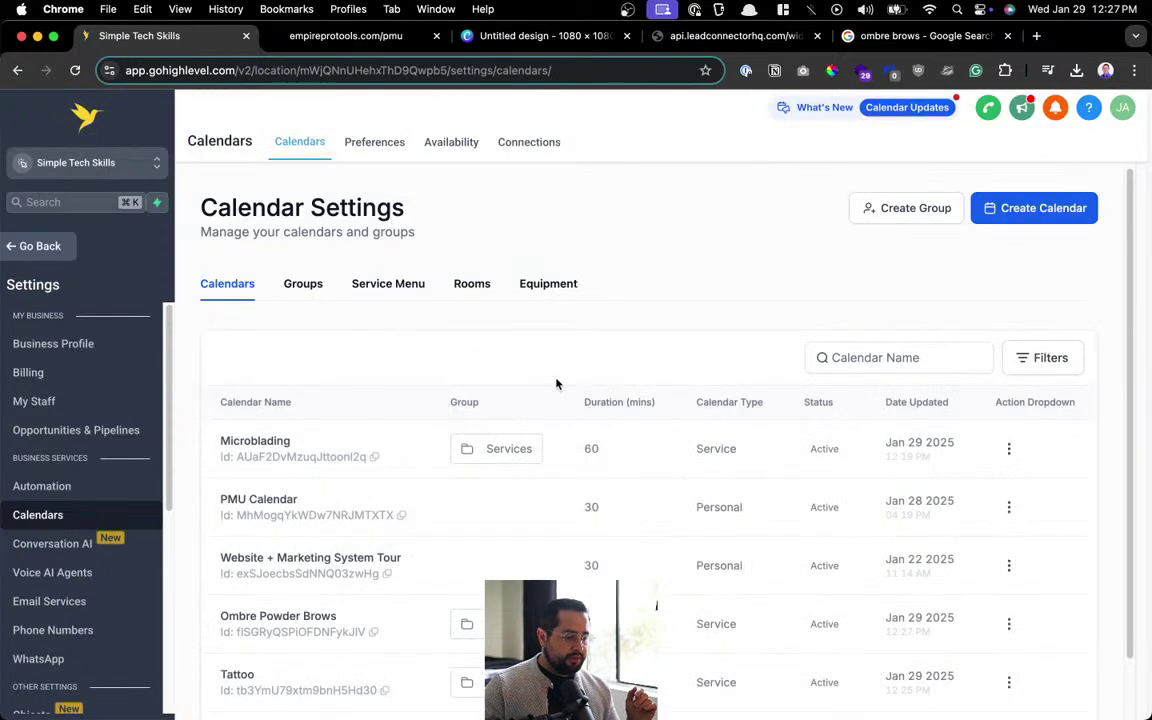
scroll(437, 380, "down", 1)
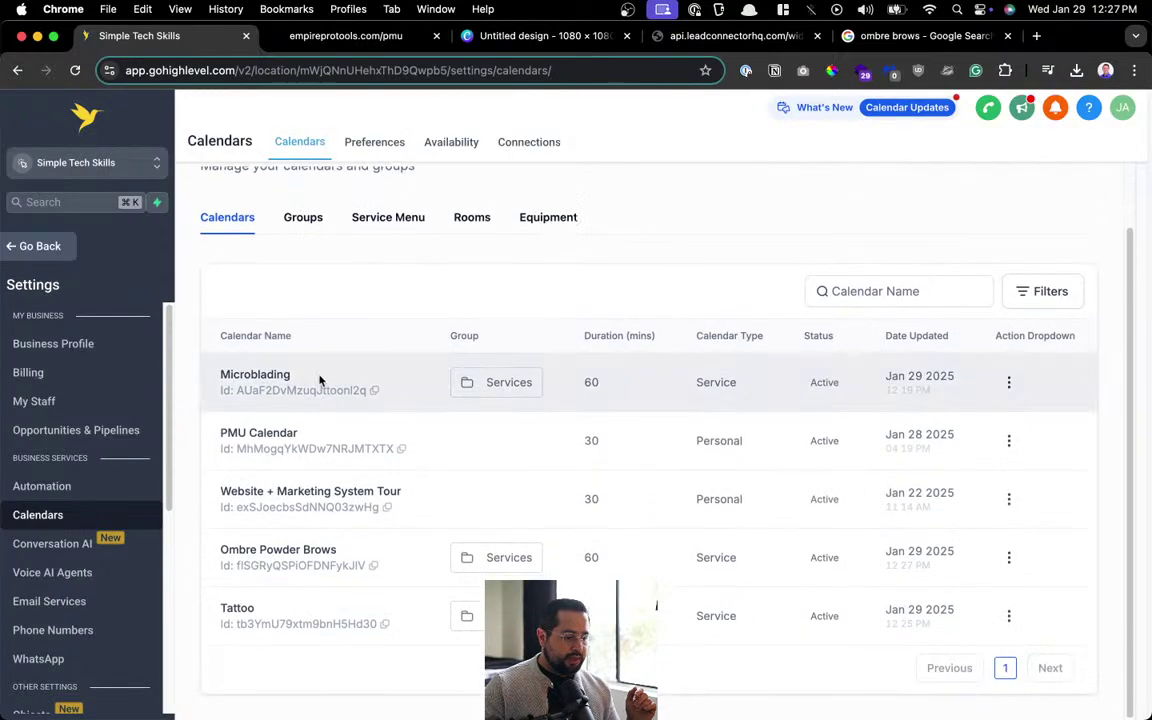
Open the Microblading calendar for editing and check its service name.
left_click(1007, 386)
left_click(972, 183)
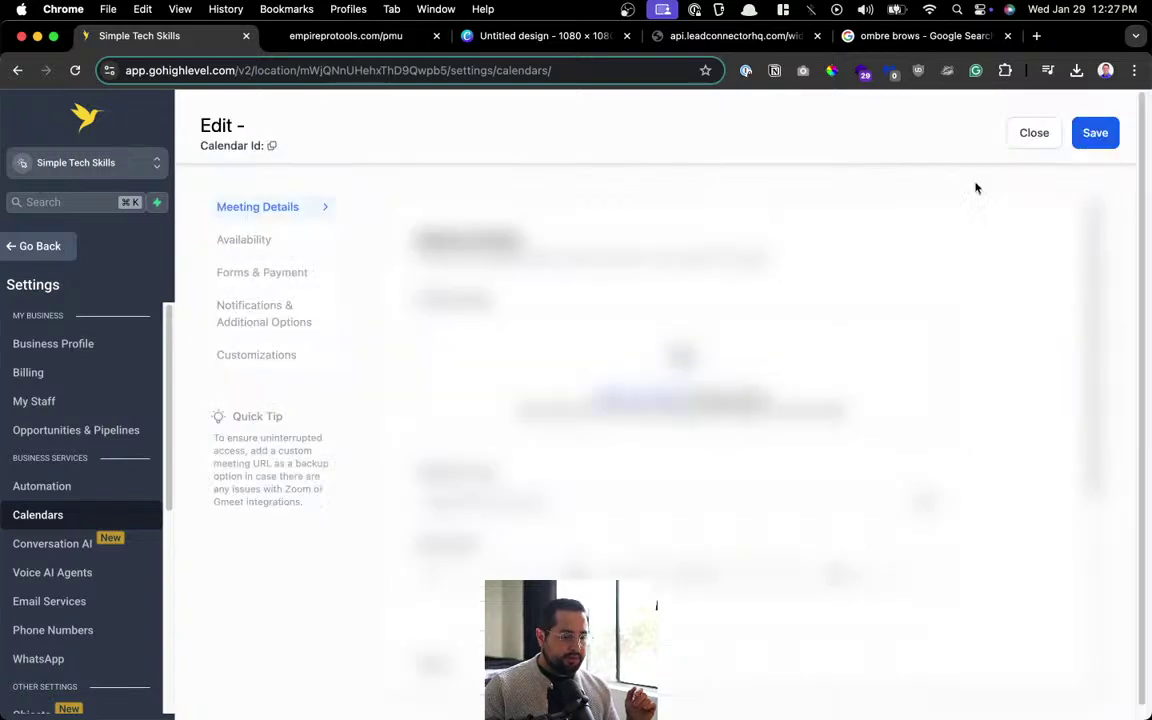
scroll(545, 310, "down", 5)
left_click(533, 262)
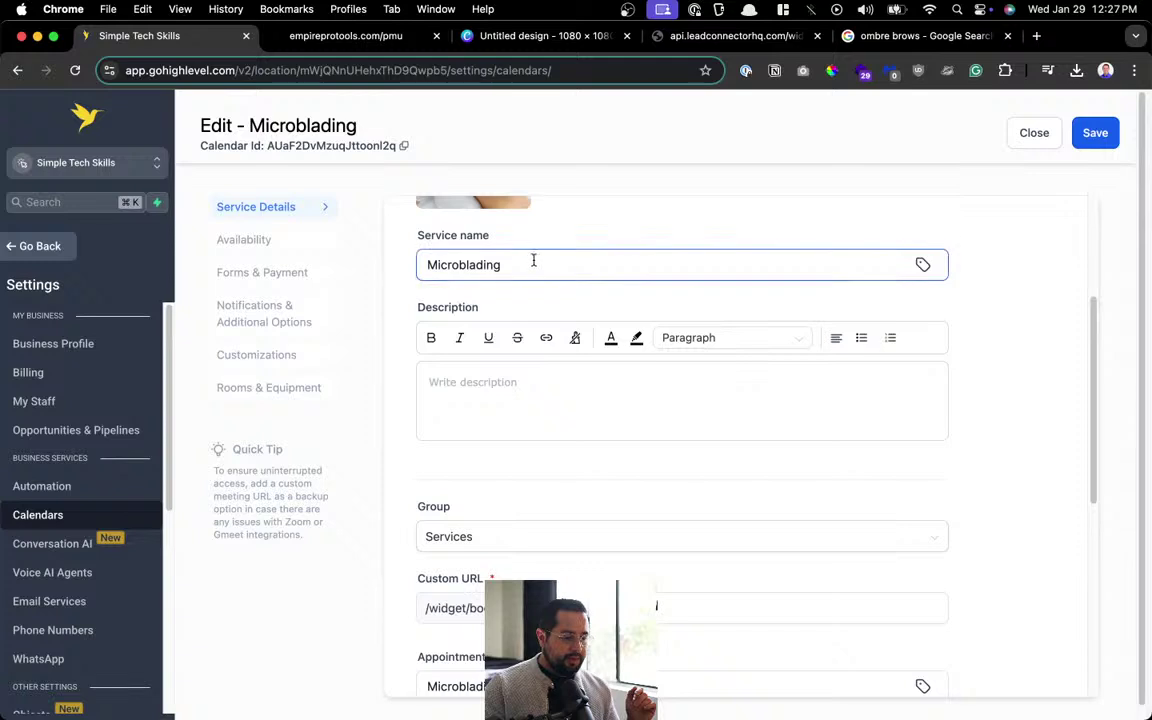
scroll(533, 262, "down", 10)
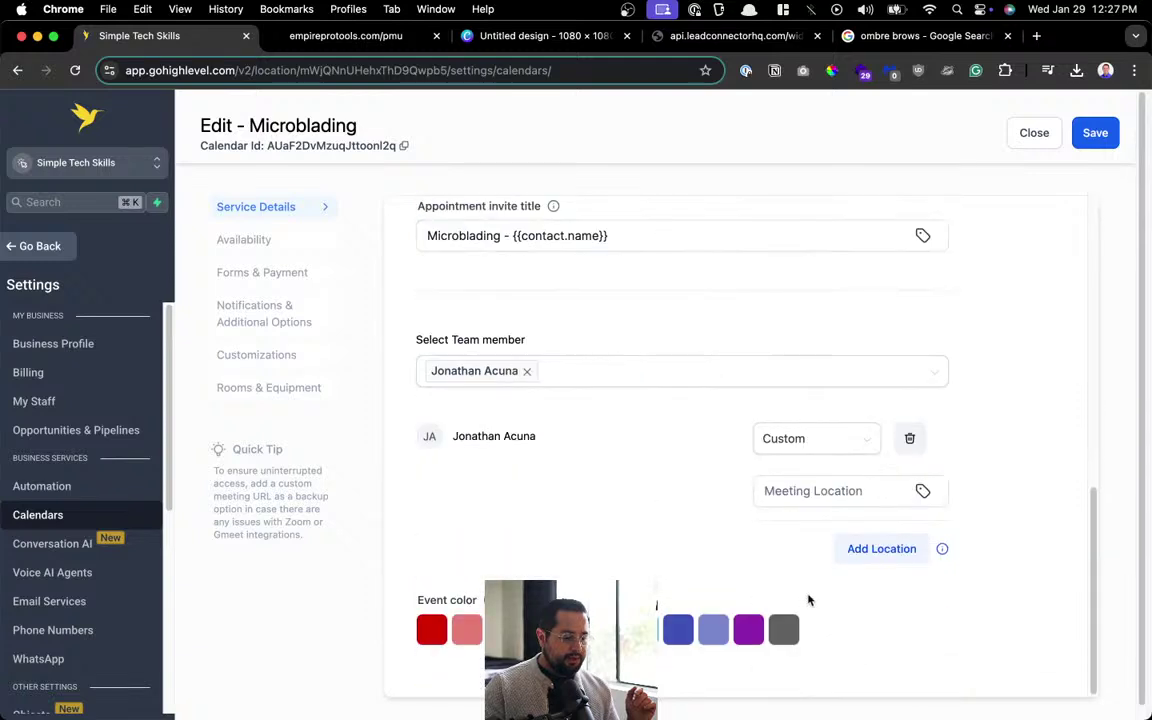
Review Microblading's availability and forms & payment settings, ending on its notification settings.
left_click(303, 245)
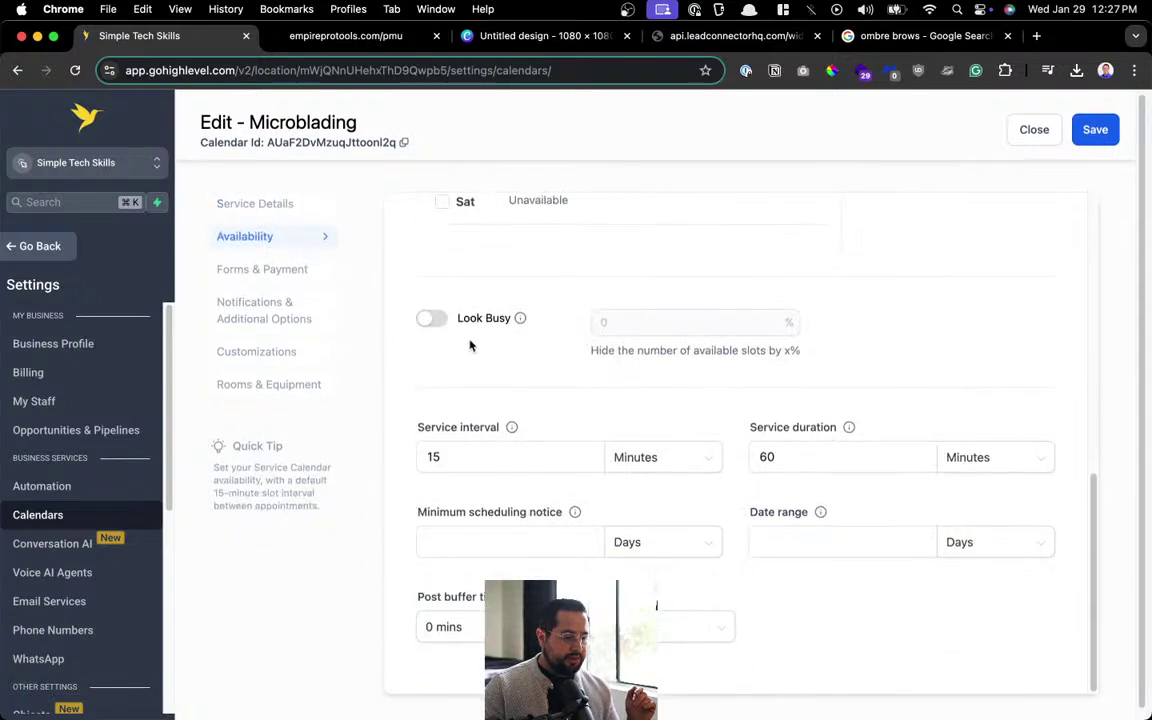
scroll(472, 350, "down", 1)
scroll(590, 390, "up", 10)
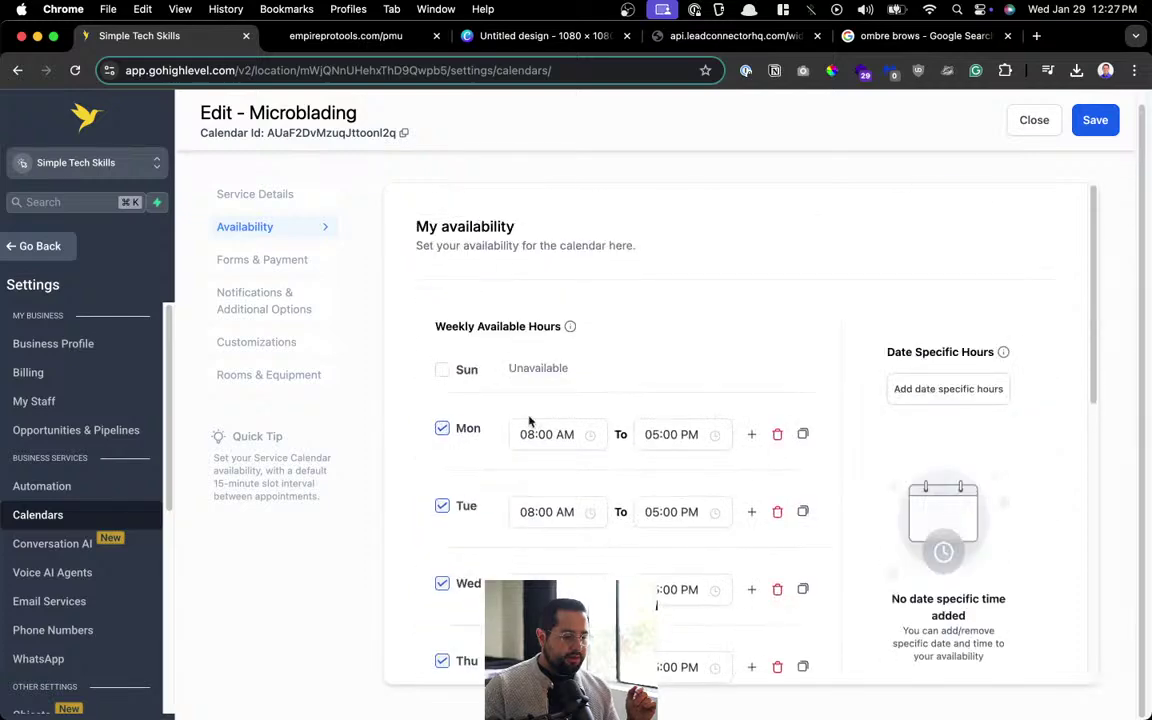
left_click(262, 260)
scroll(650, 400, "down", 10)
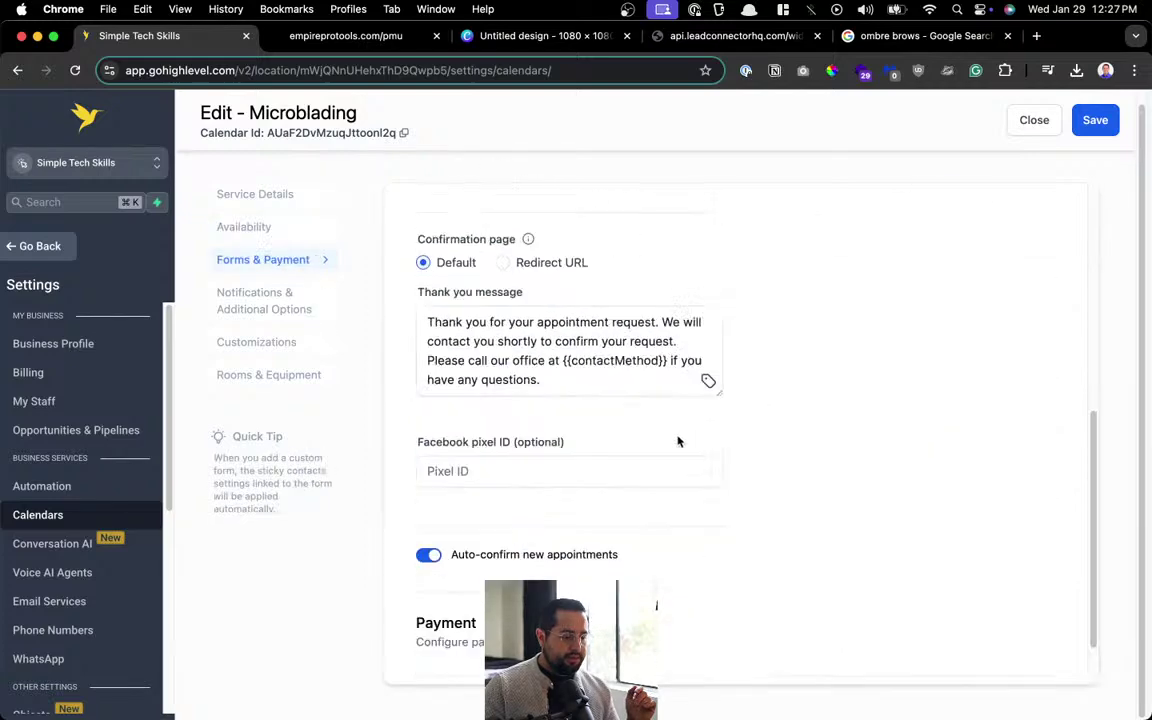
left_click(256, 300)
scroll(748, 478, "up", 5)
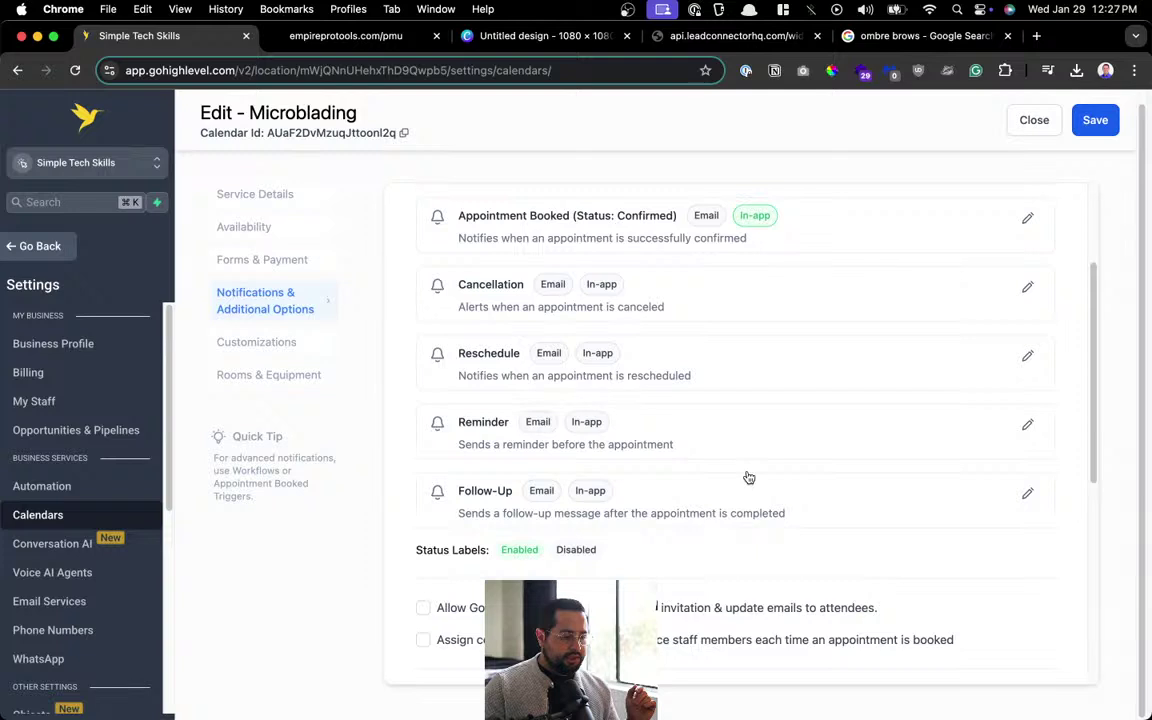
Disable the email and in-app notifications for Appointment Booked (Unconfirmed).
left_click(1026, 252)
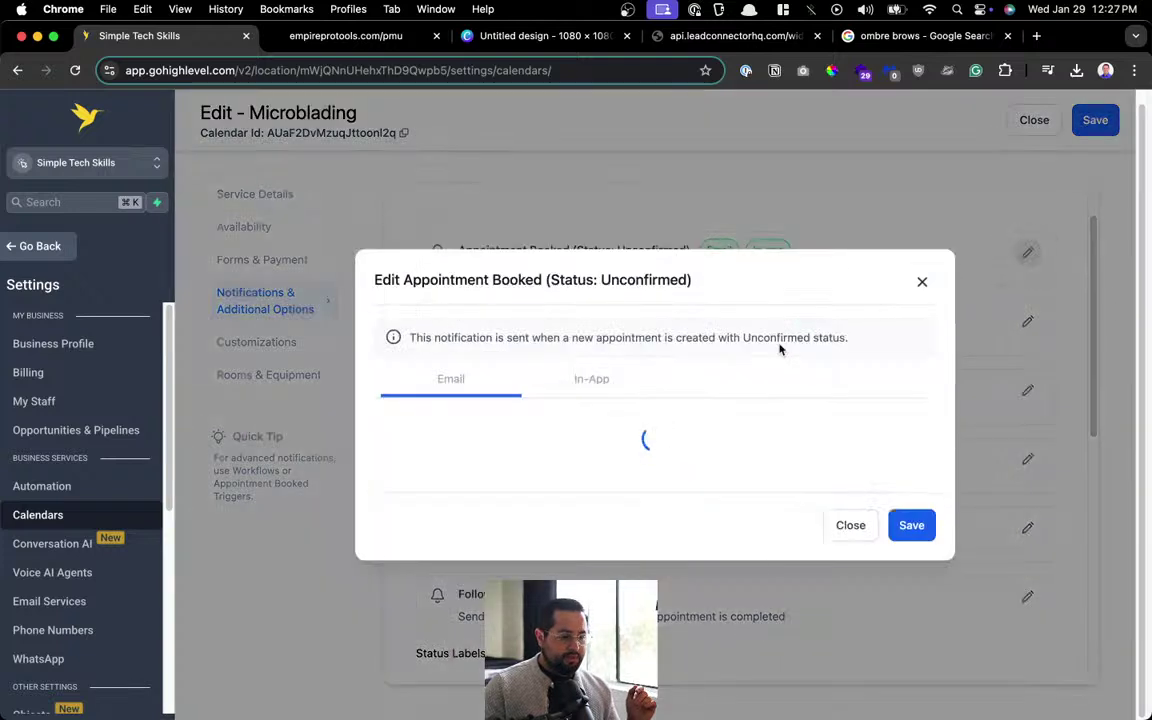
left_click(390, 345)
left_click(585, 301)
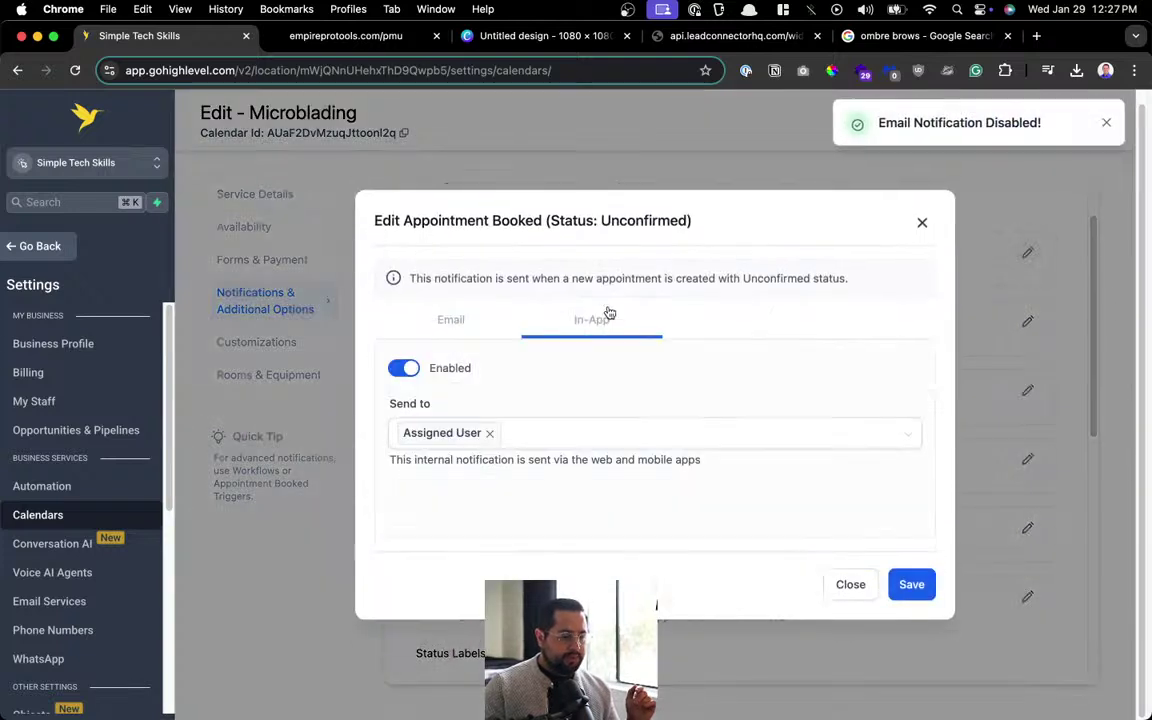
left_click(405, 369)
left_click(455, 319)
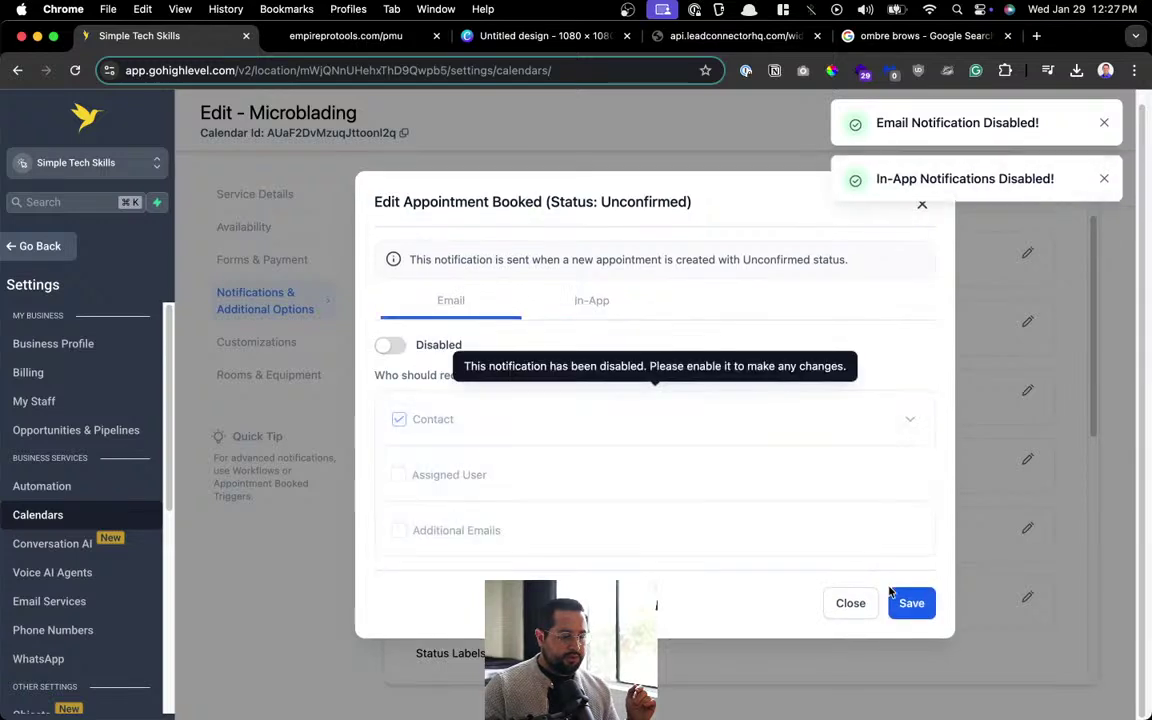
Save the unconfirmed-booking changes and open the Appointment Booked (Confirmed) settings.
left_click(915, 612)
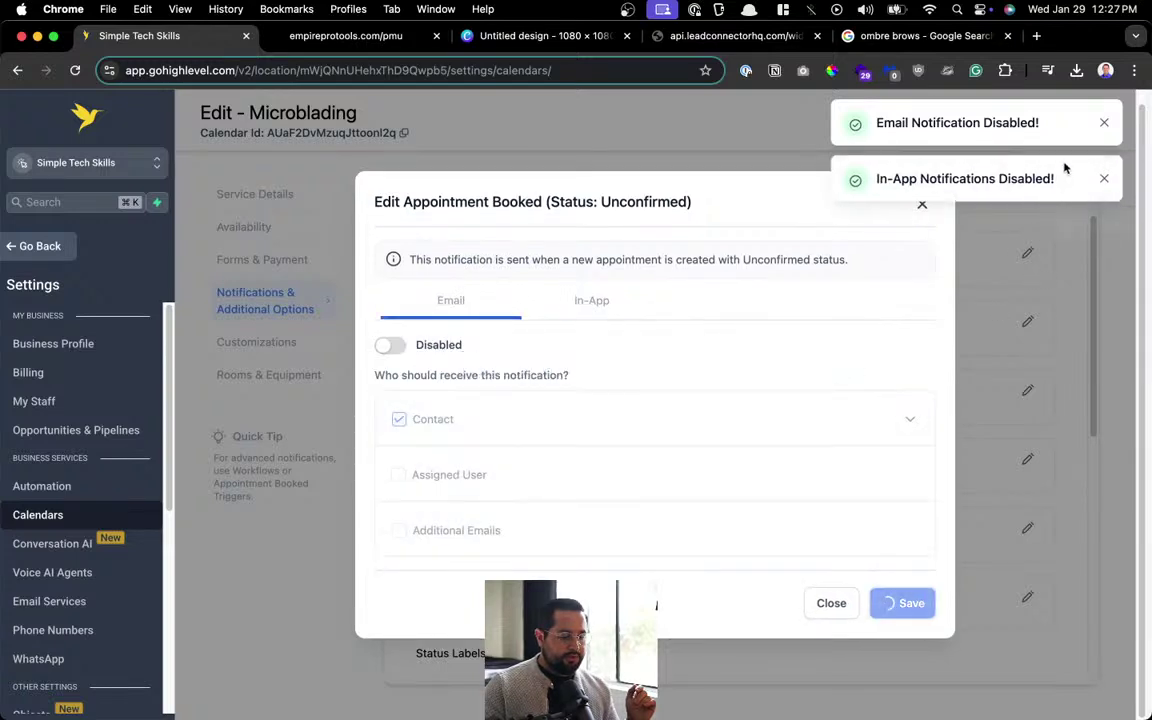
left_click(1103, 124)
left_click(1102, 122)
left_click(1102, 122)
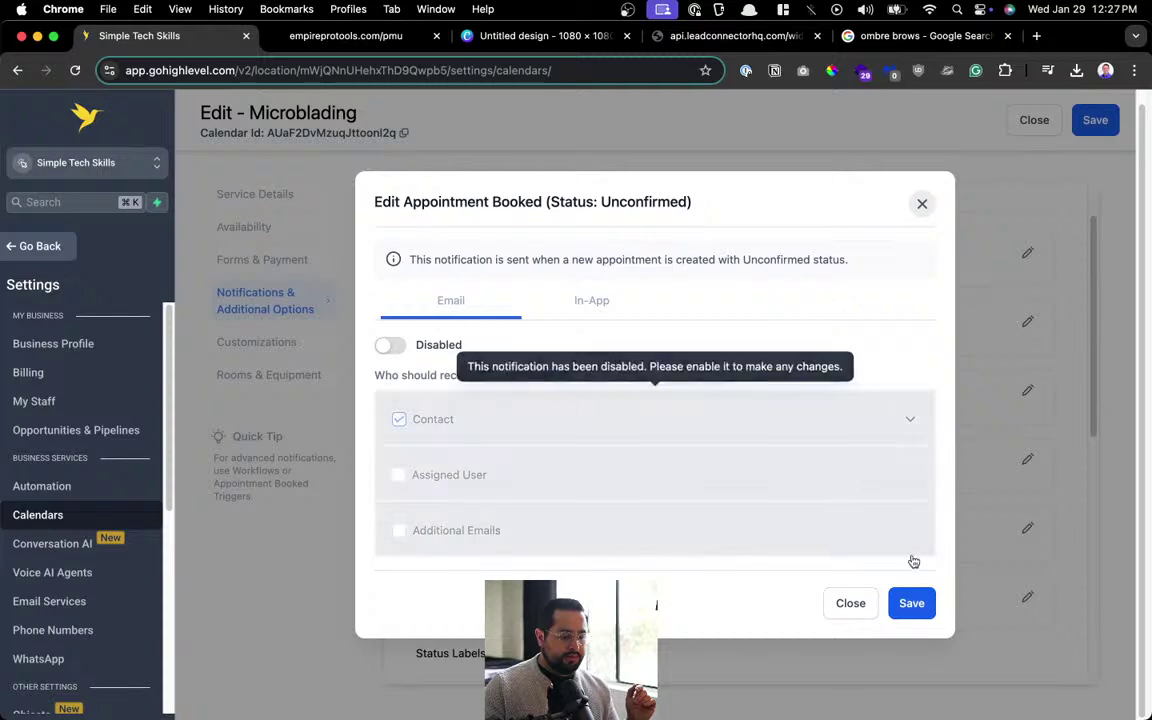
left_click(909, 600)
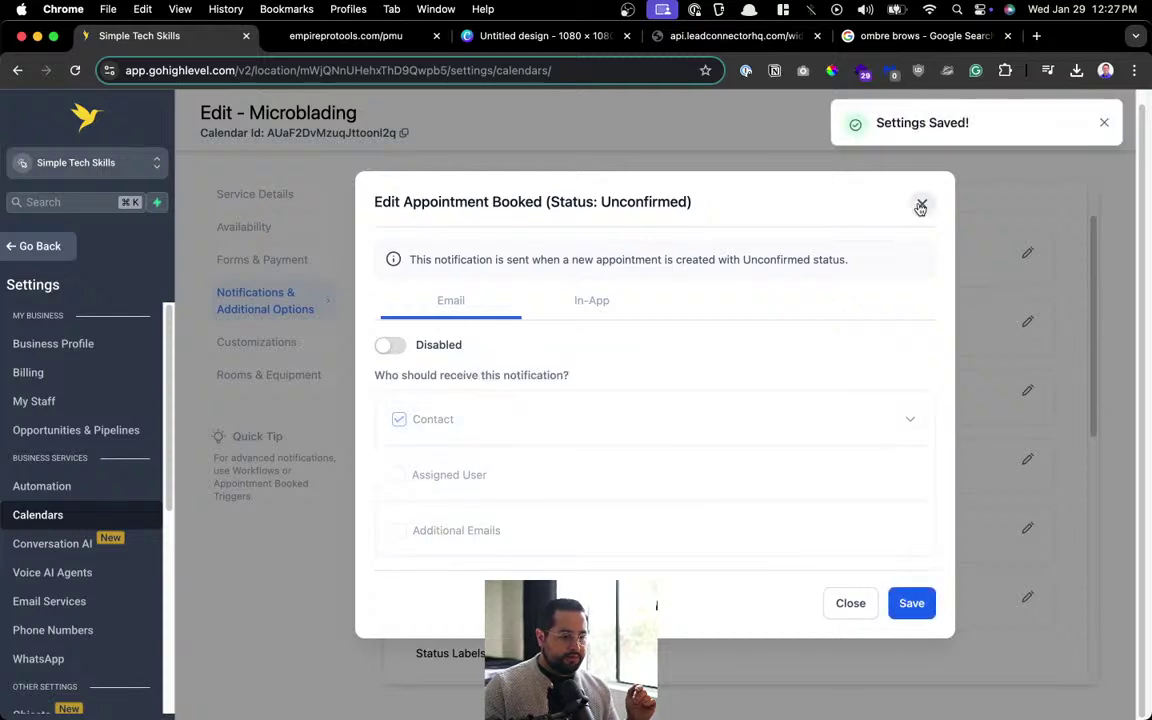
left_click(921, 204)
left_click(1027, 321)
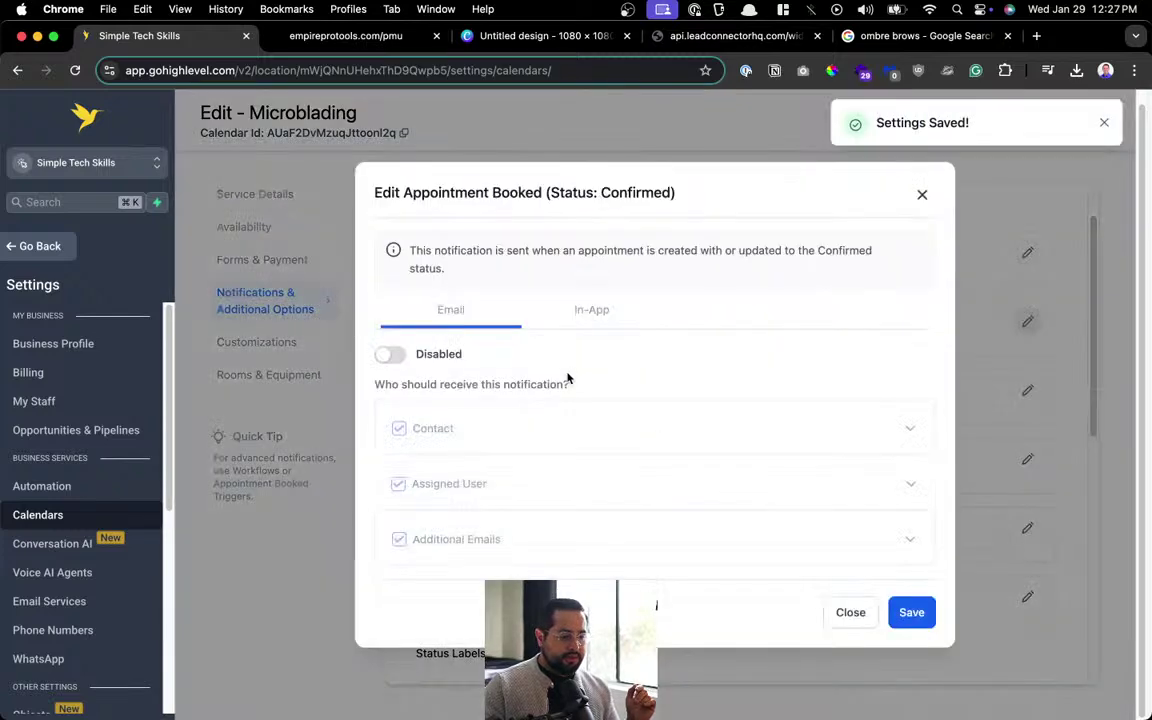
Enable the confirmed-booking email for the contact only, with assigned-user and additional-address sending off.
left_click(588, 316)
left_click(420, 309)
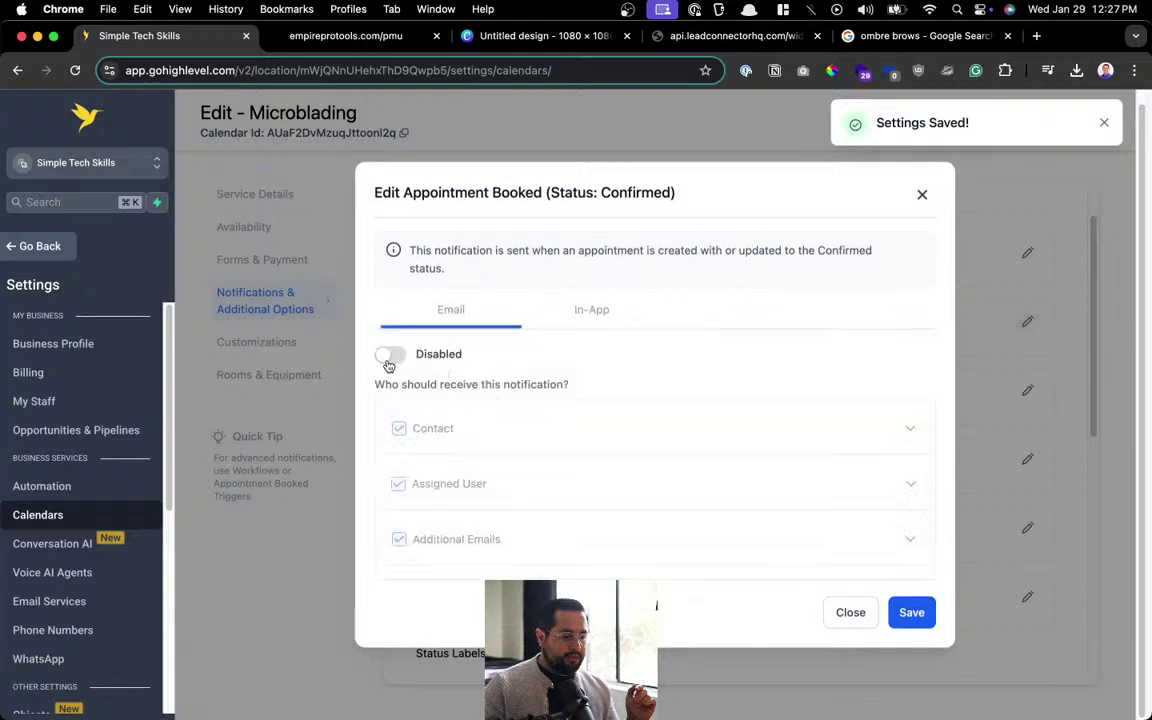
left_click(390, 354)
left_click(398, 484)
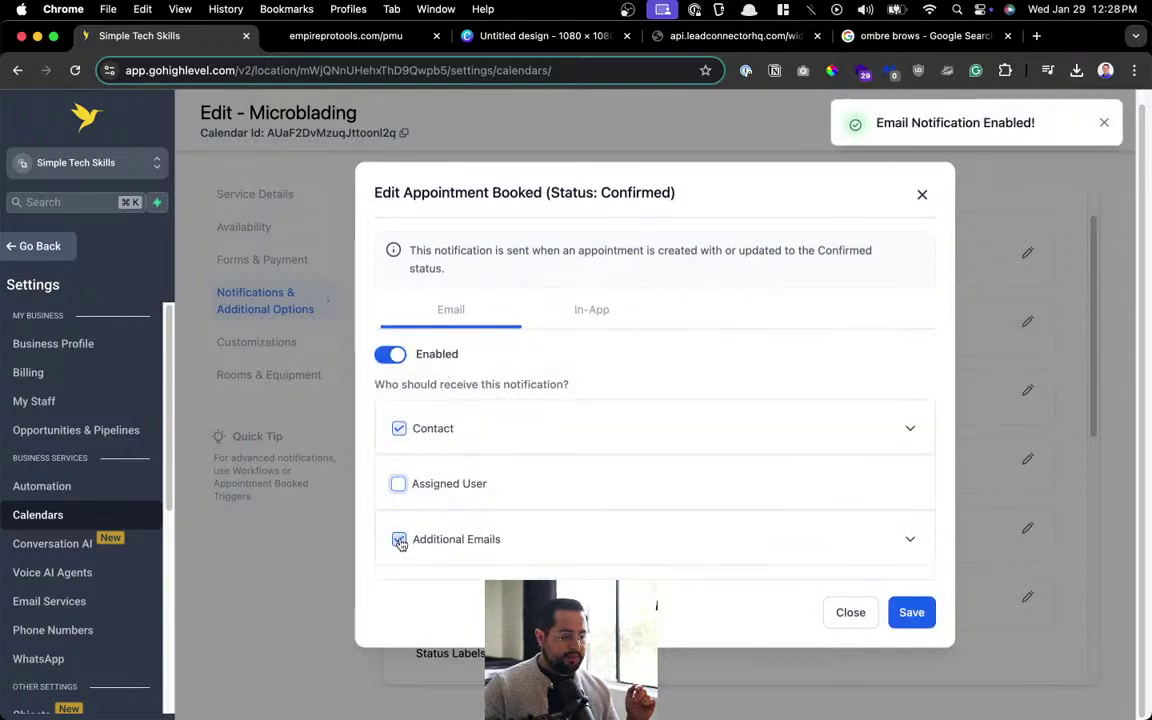
left_click(399, 539)
left_click(710, 430)
scroll(655, 440, "down", 3)
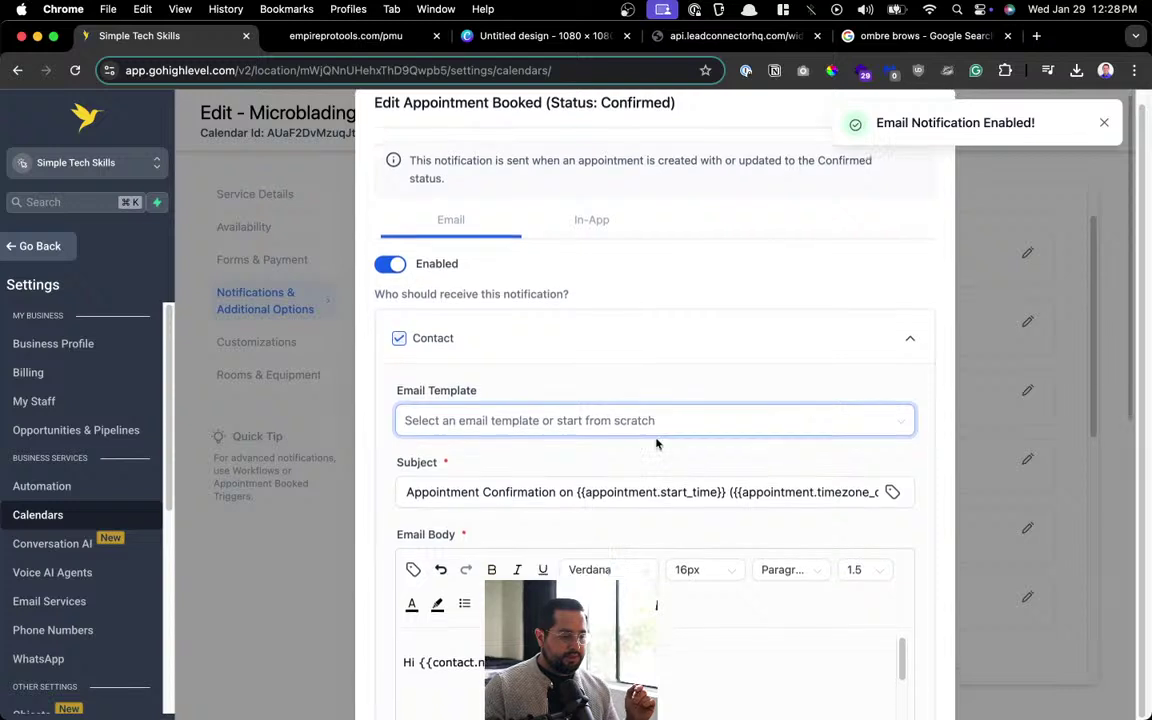
Change the confirmation email subject to 'Microblading Appointment Confirmation'.
left_click(447, 406)
key("super+a")
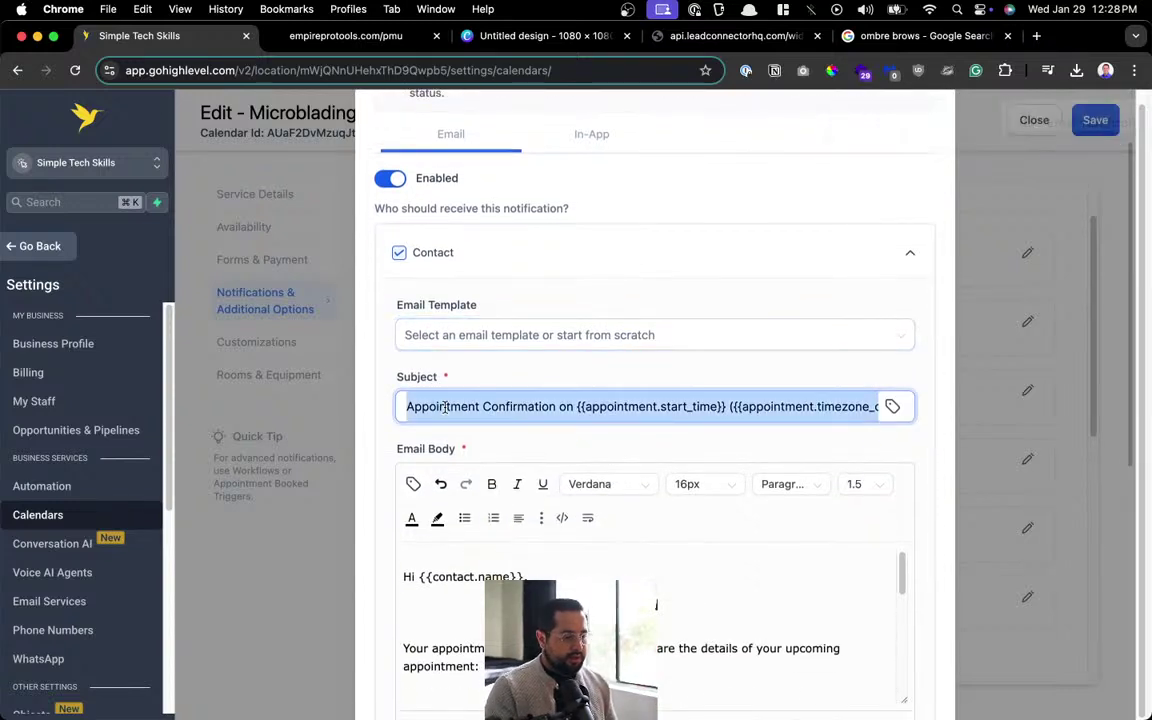
type("Microblading:")
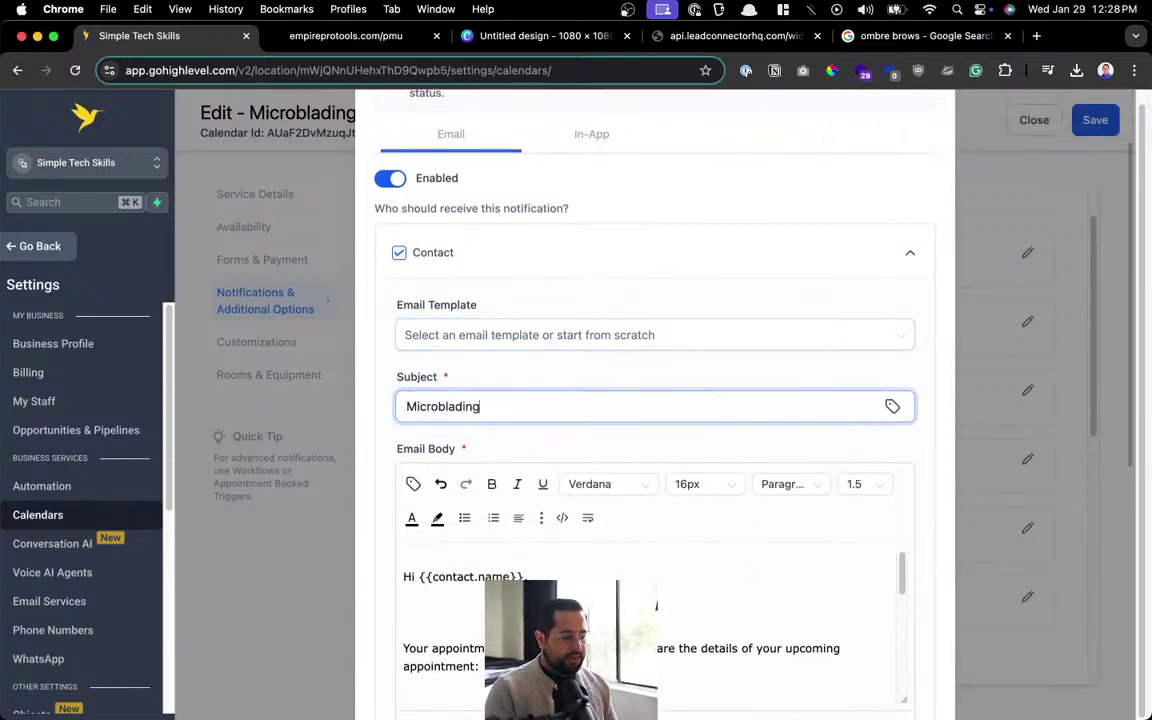
key("BackSpace")
key("BackSpace")
key("BackSpace")
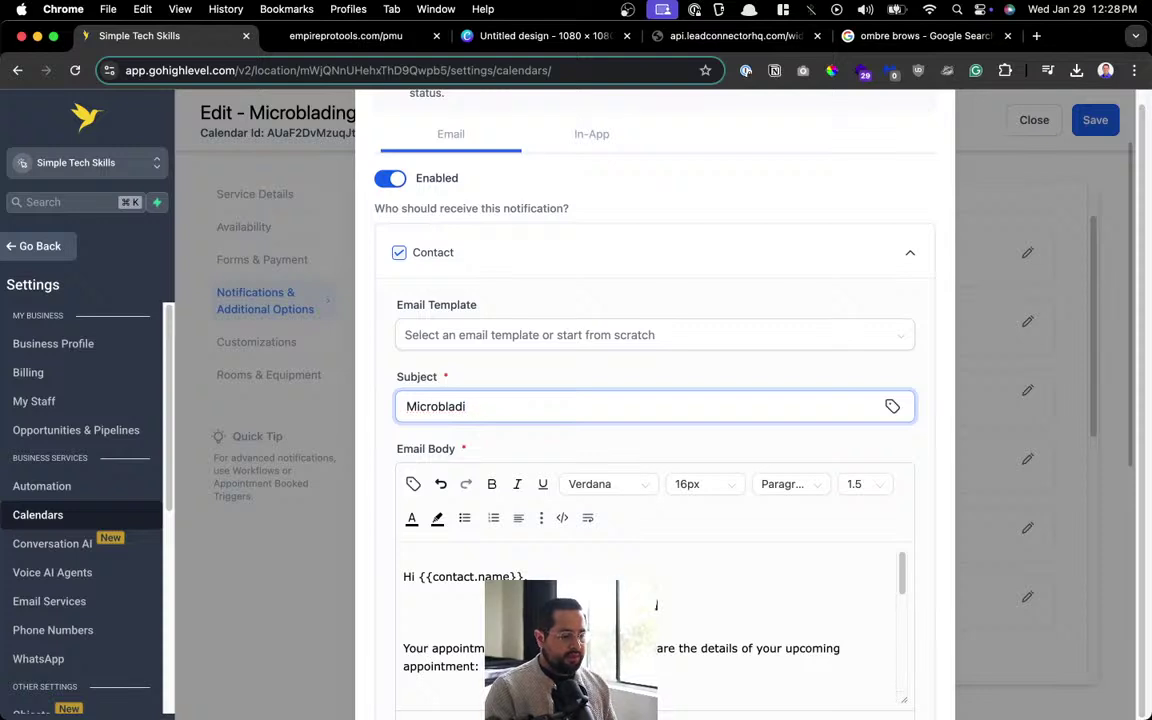
type("ng App")
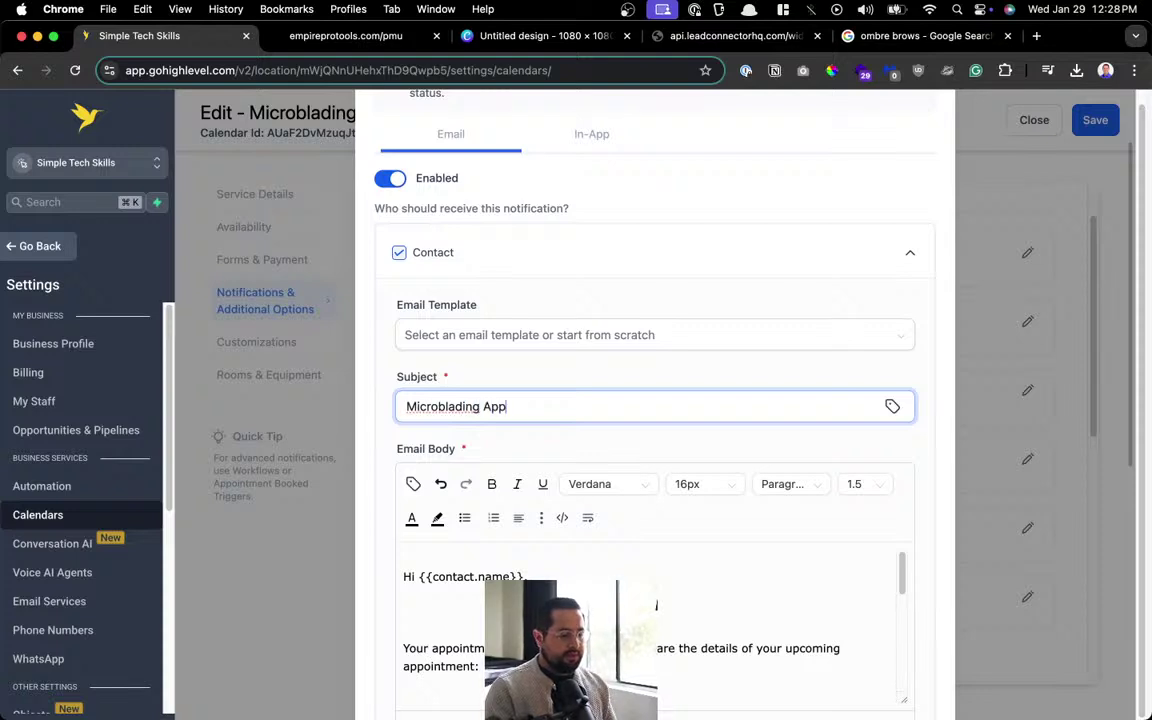
type("oitment Co")
key("BackSpace")
key("BackSpace")
key("BackSpace")
key("BackSpace")
key("BackSpace")
key("BackSpace")
key("BackSpace")
type("intmetn")
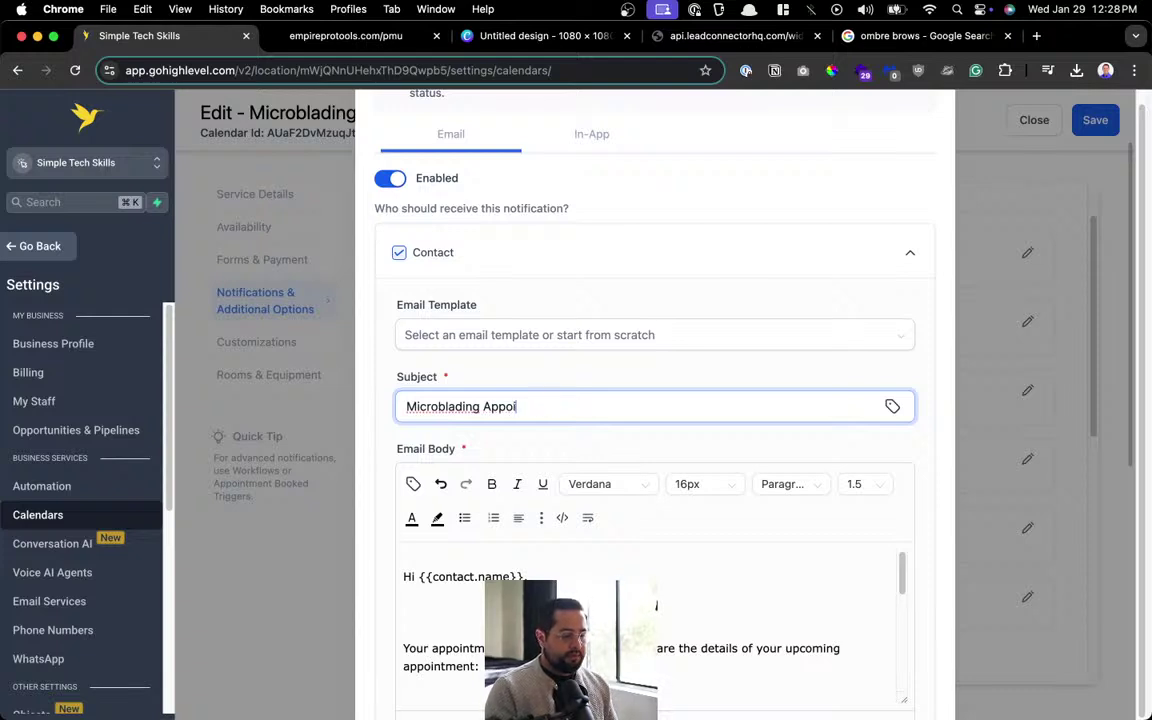
key("BackSpace")
key("BackSpace")
key("BackSpace")
key("BackSpace")
key("BackSpace")
key("BackSpace")
key("BackSpace")
key("BackSpace")
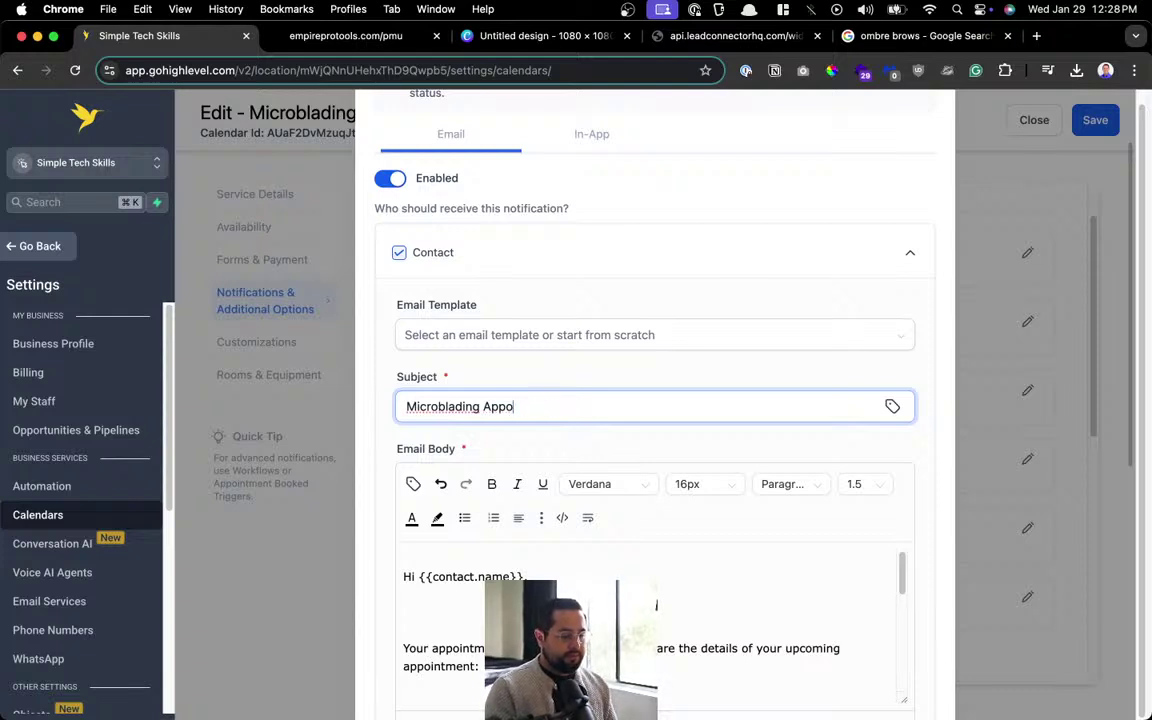
type("ointment Confirmation")
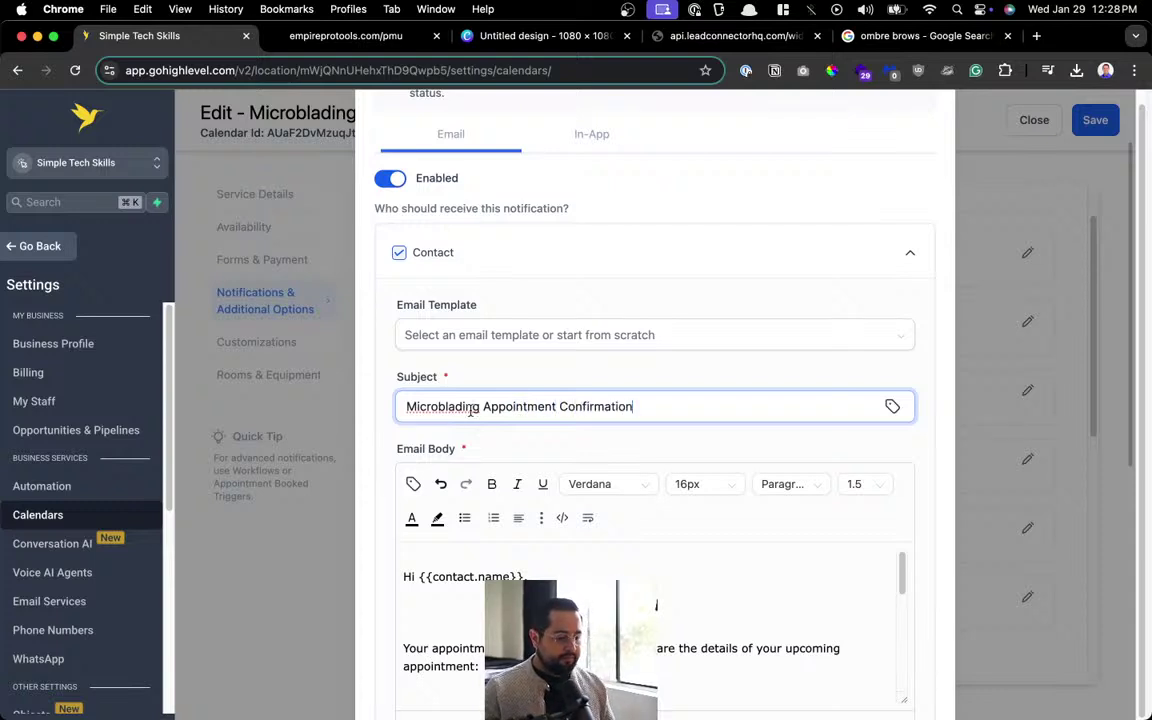
scroll(470, 408, "down", 5)
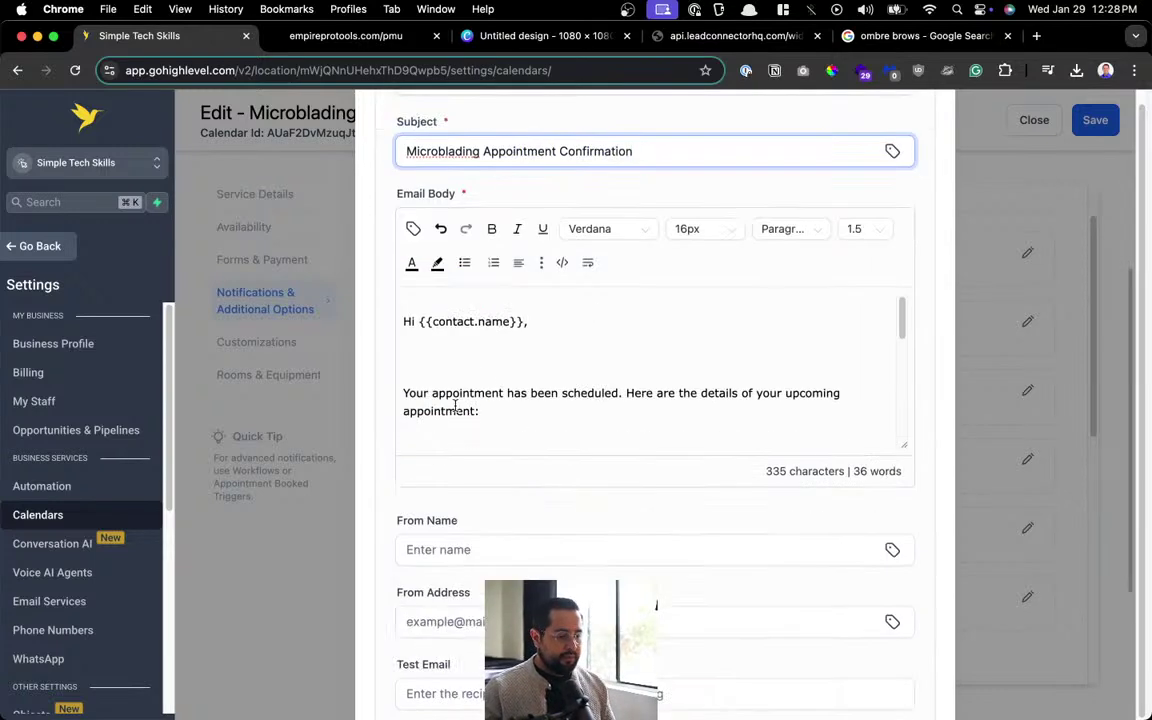
scroll(490, 375, "down", 5)
scroll(581, 342, "up", 5)
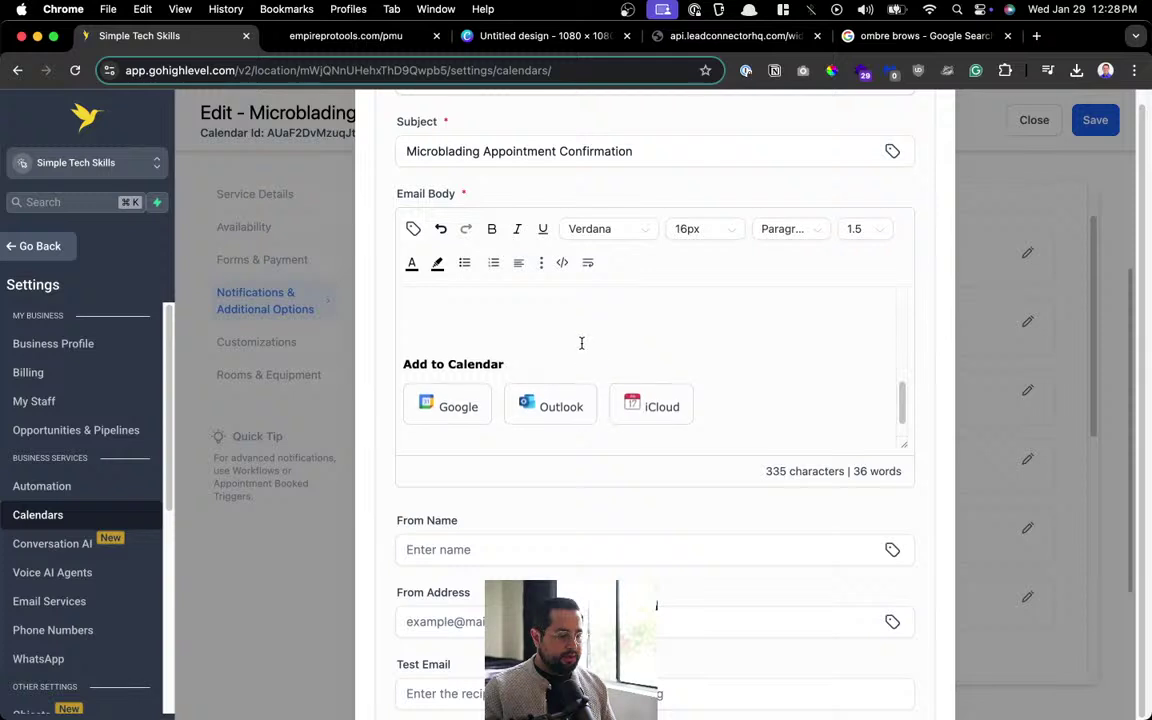
key("super+a")
Replace the email body with the saved booking snippet and change 'tattoo' to 'Microblading'.
key("BackSpace")
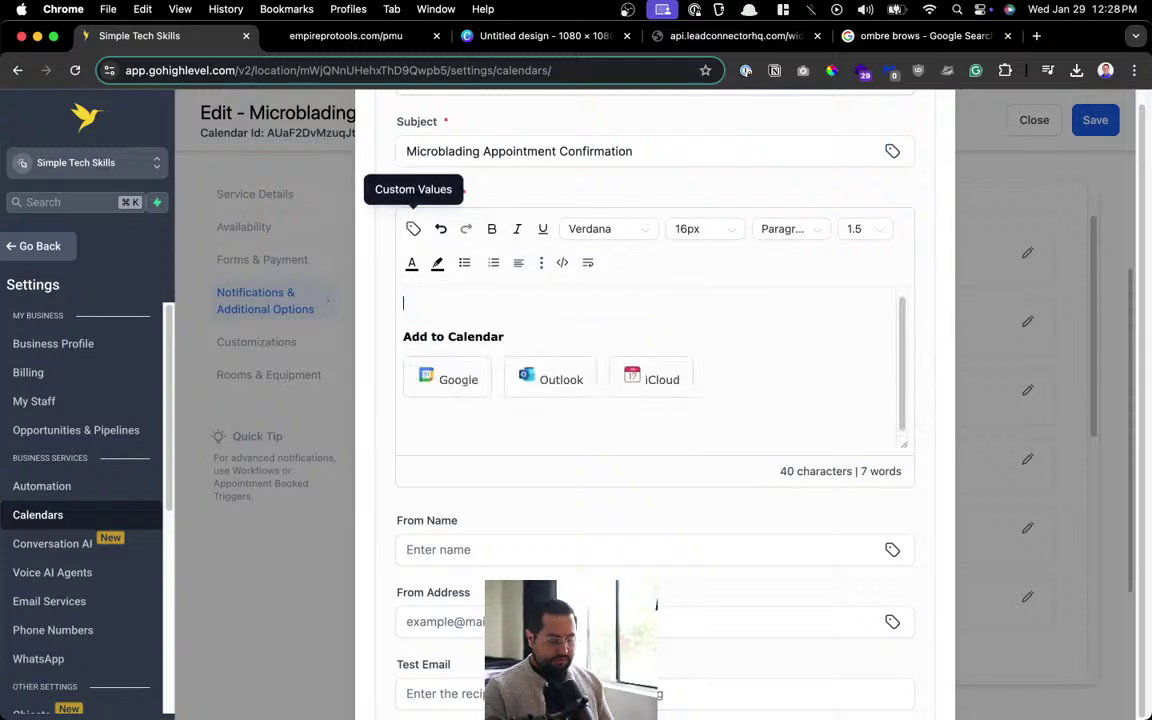
key("super+alt+s")
key("Down")
key("Down")
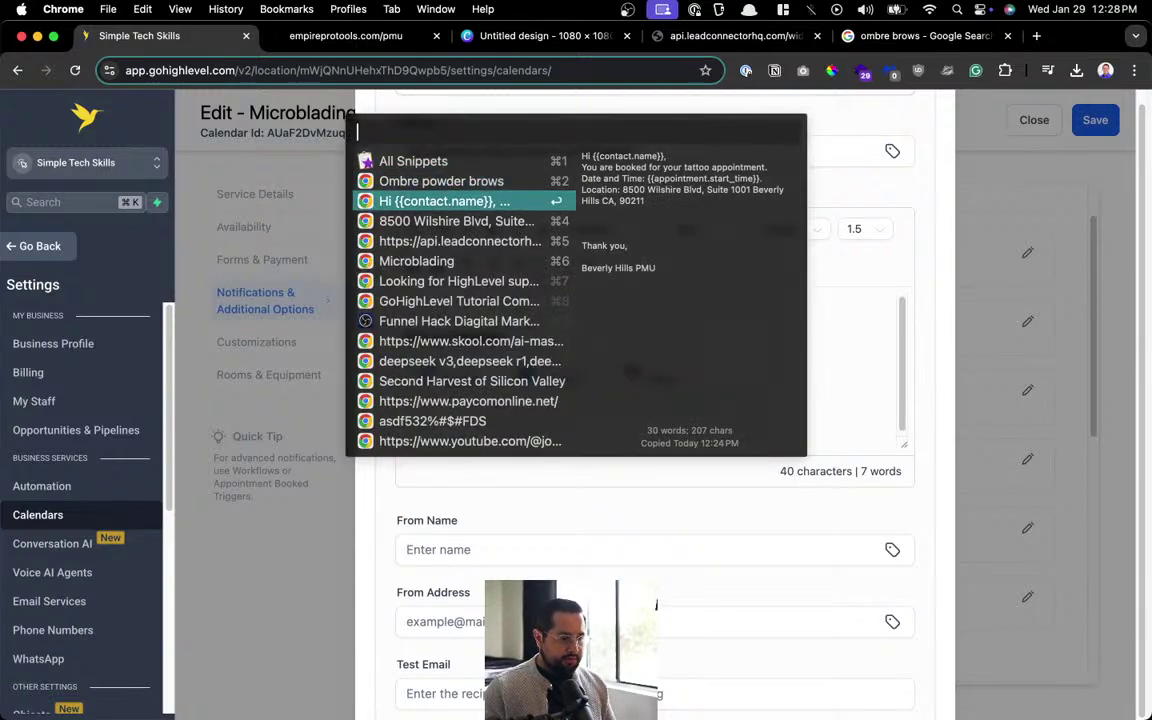
key("Return")
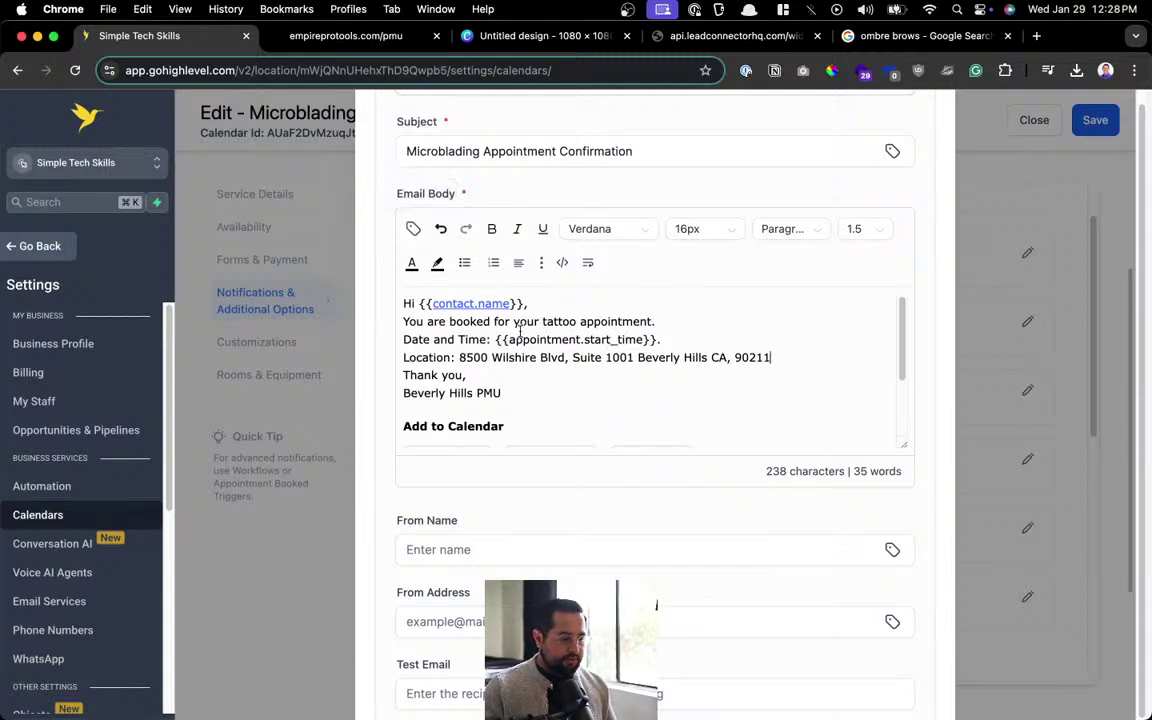
double_click(555, 321)
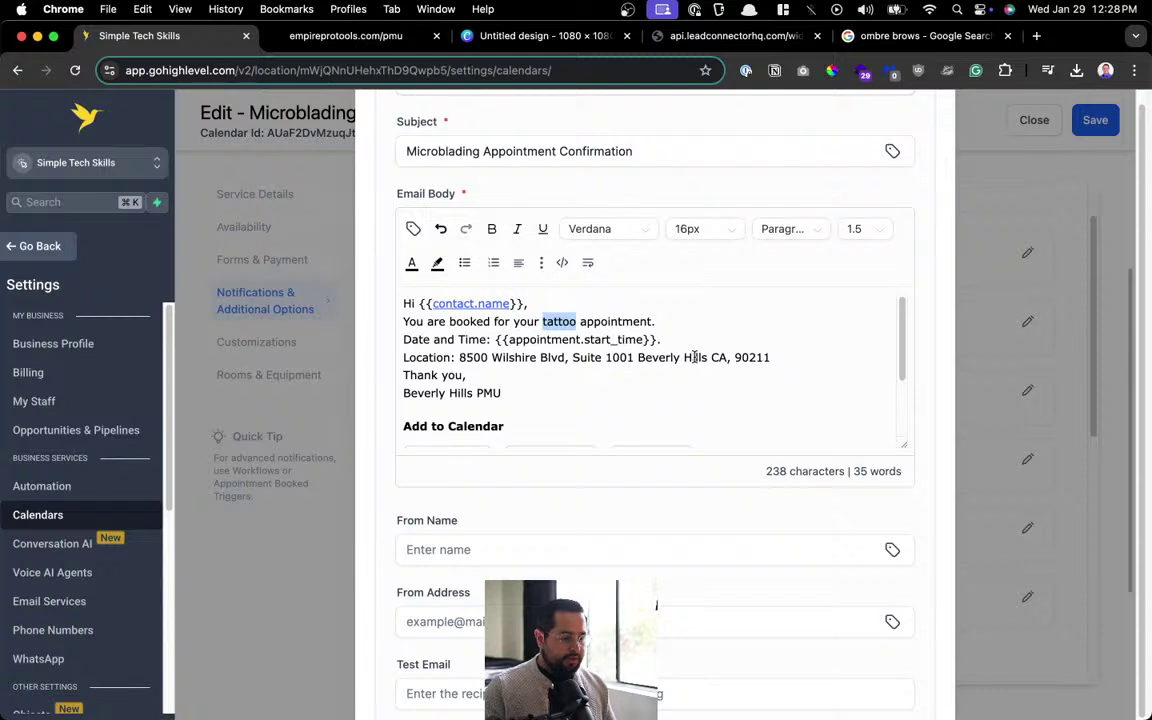
type("Microbladi")
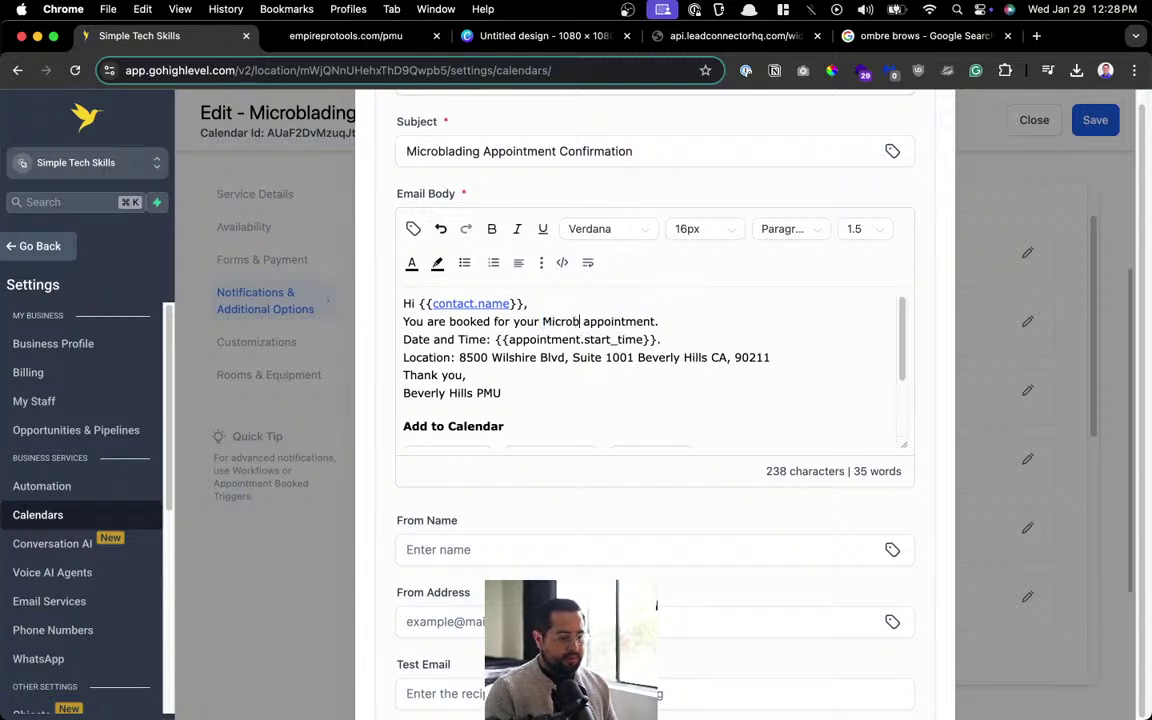
type("ng")
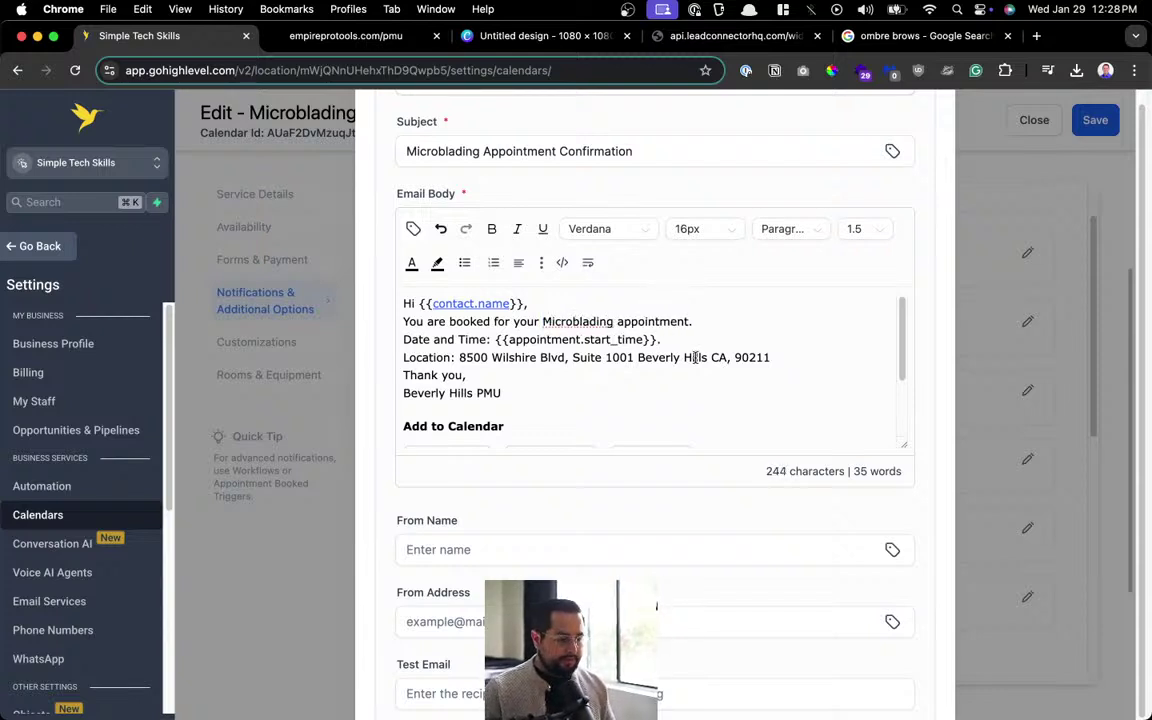
scroll(604, 326, "down", 1)
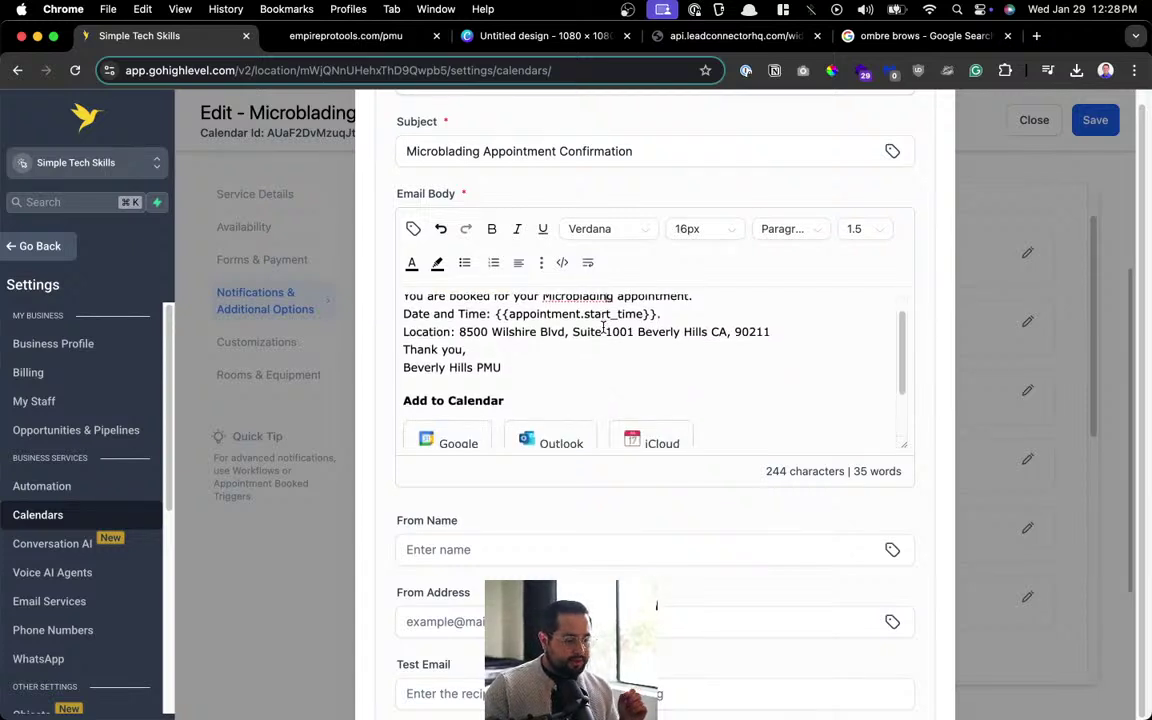
scroll(604, 326, "down", 5)
left_click(491, 283)
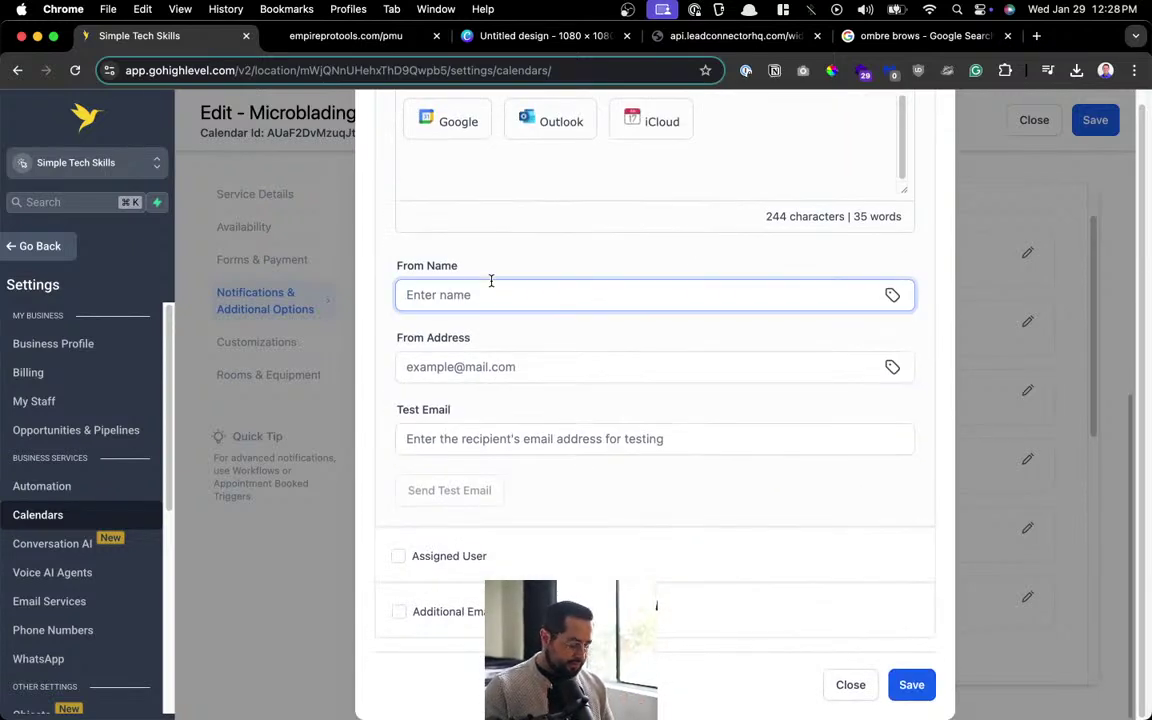
Enter the sender's name as From Name and their e-mail as From Address, then save.
key("Tab")
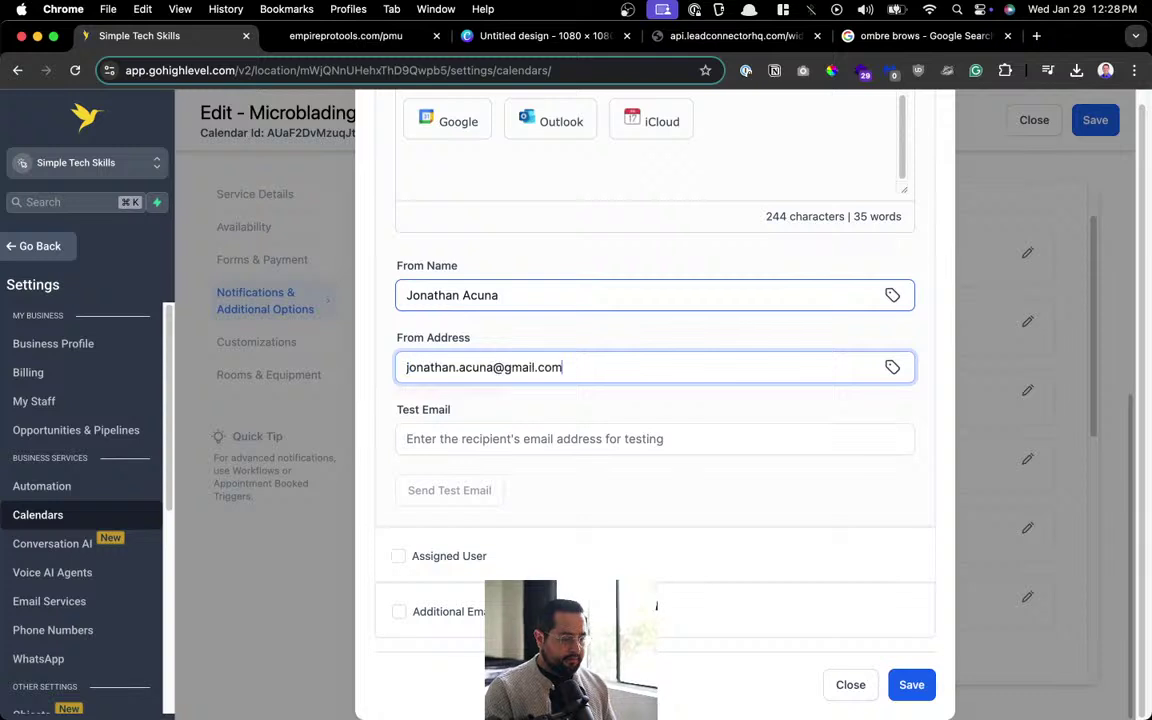
left_click(910, 690)
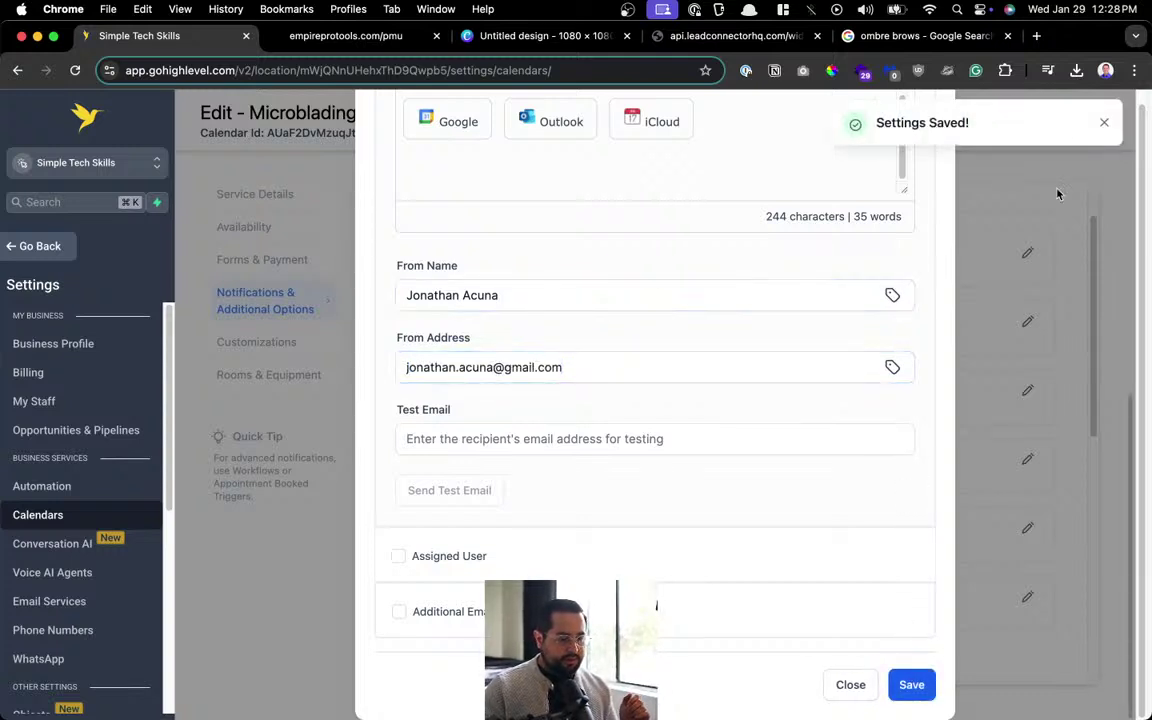
left_click(1099, 131)
scroll(880, 280, "up", 10)
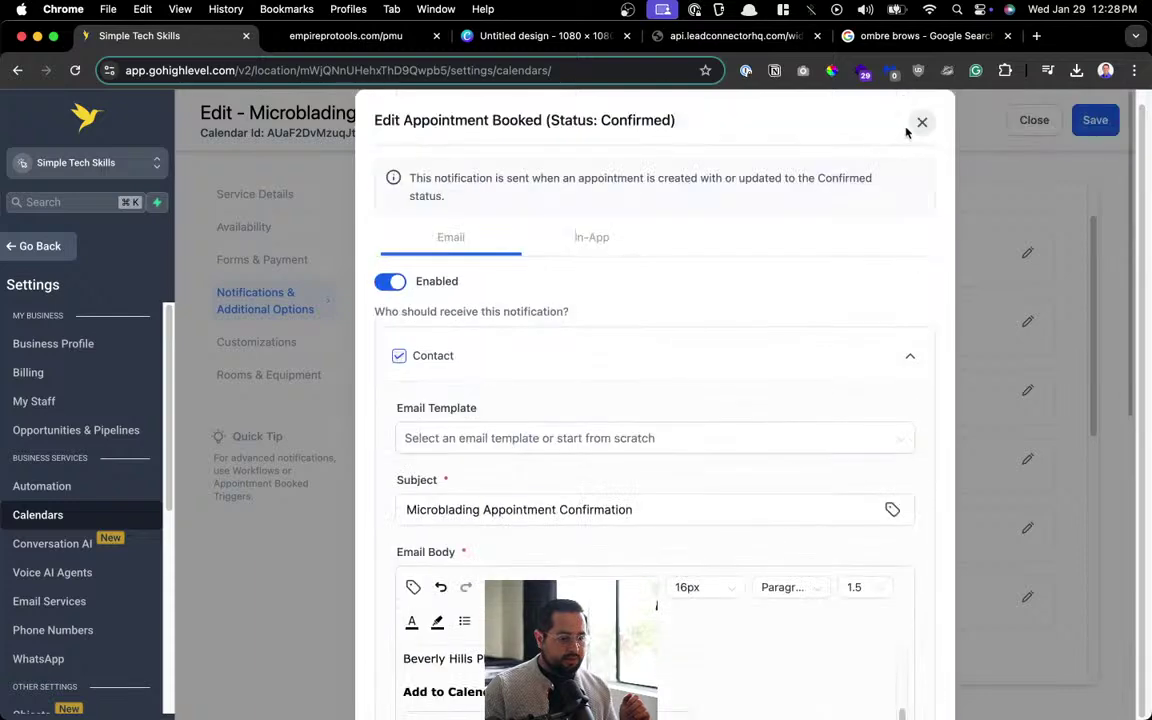
Save the confirmed-booking notification, close its editor, and save the Microblading calendar.
left_click(629, 233)
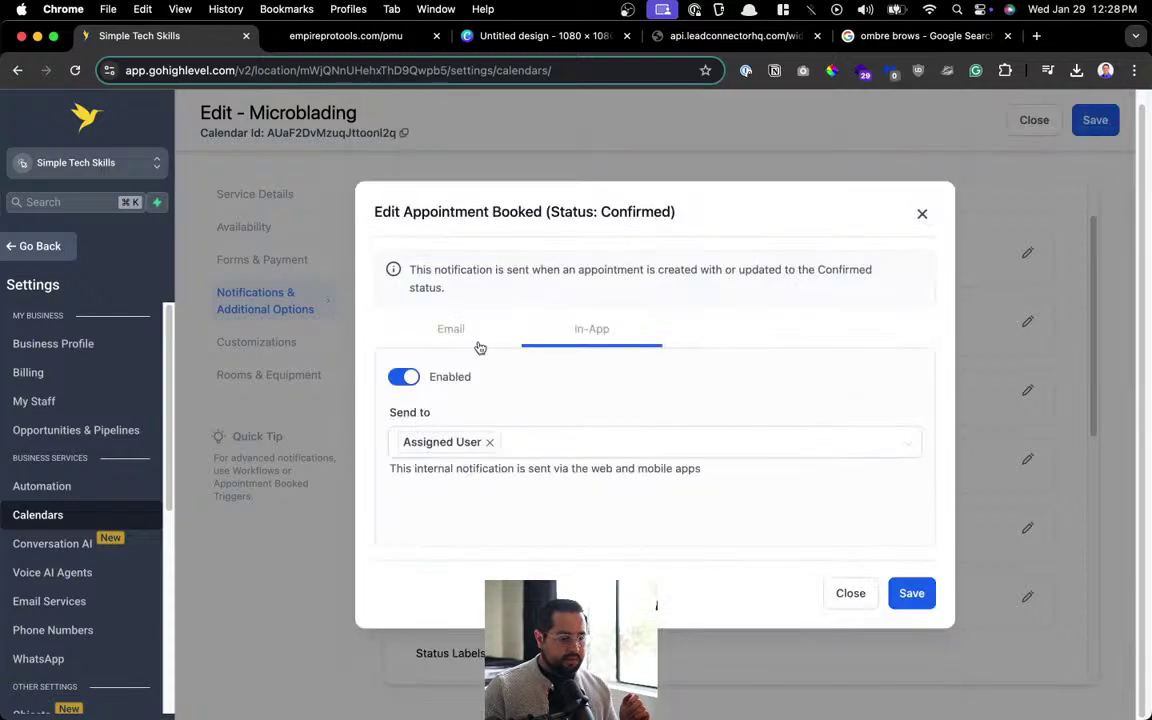
left_click(479, 343)
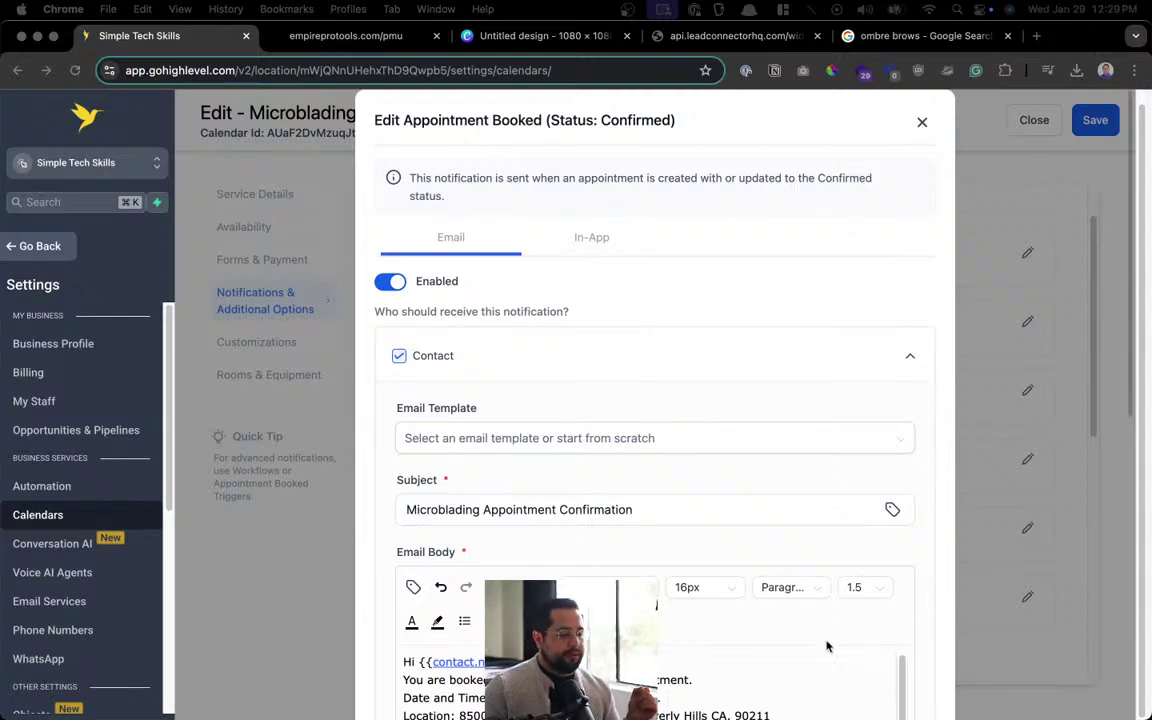
scroll(742, 452, "down", 5)
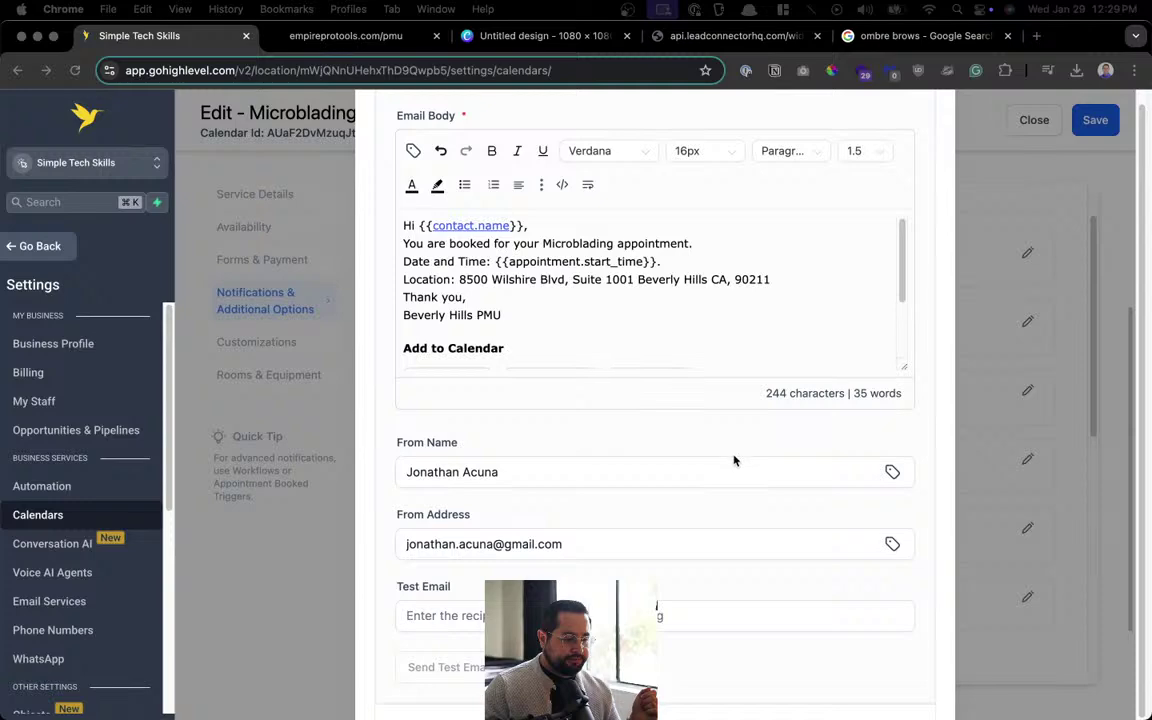
scroll(734, 460, "down", 4)
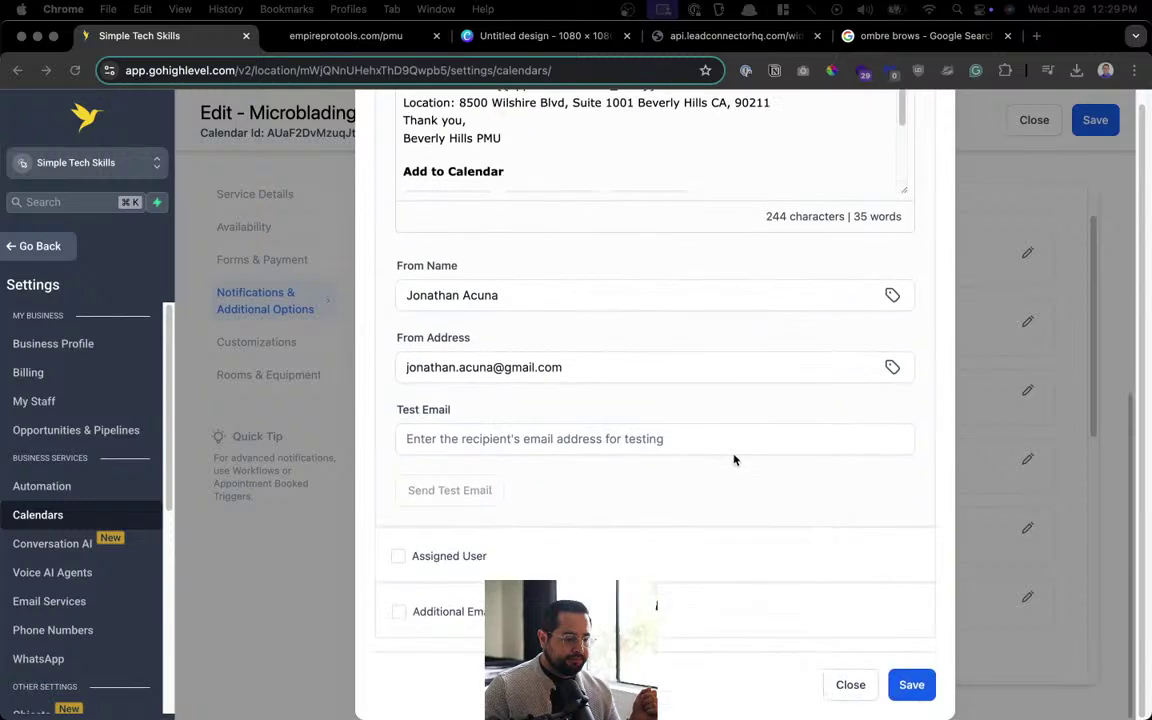
left_click(928, 690)
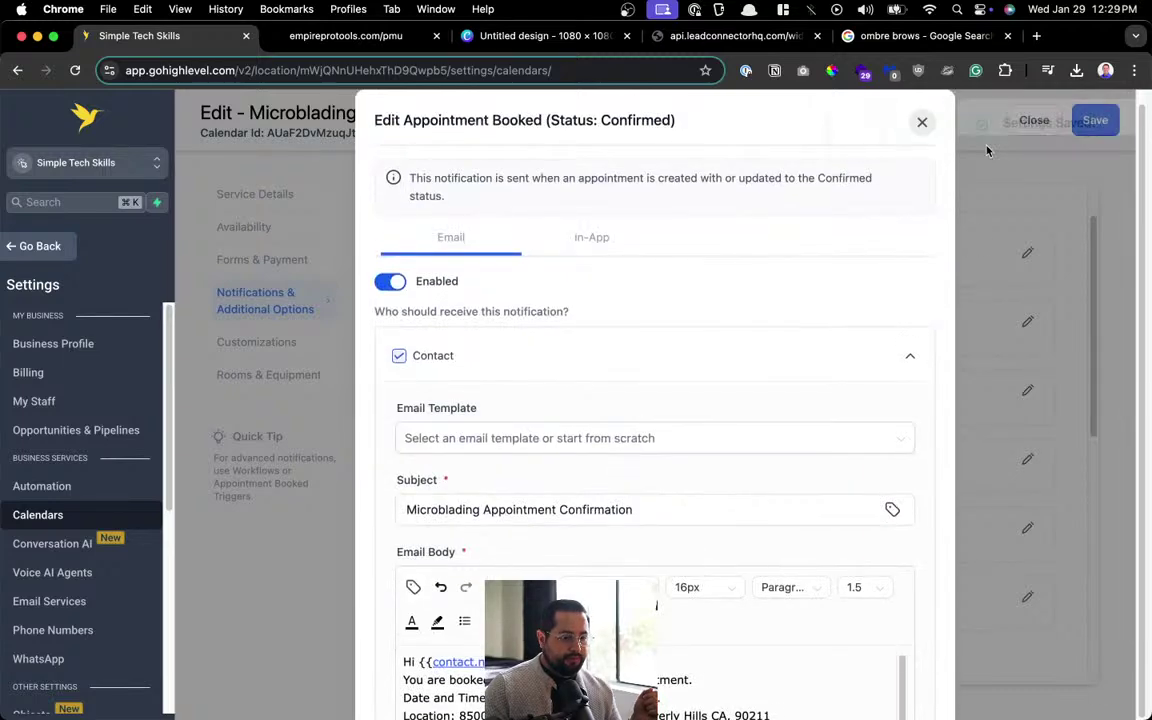
left_click(920, 121)
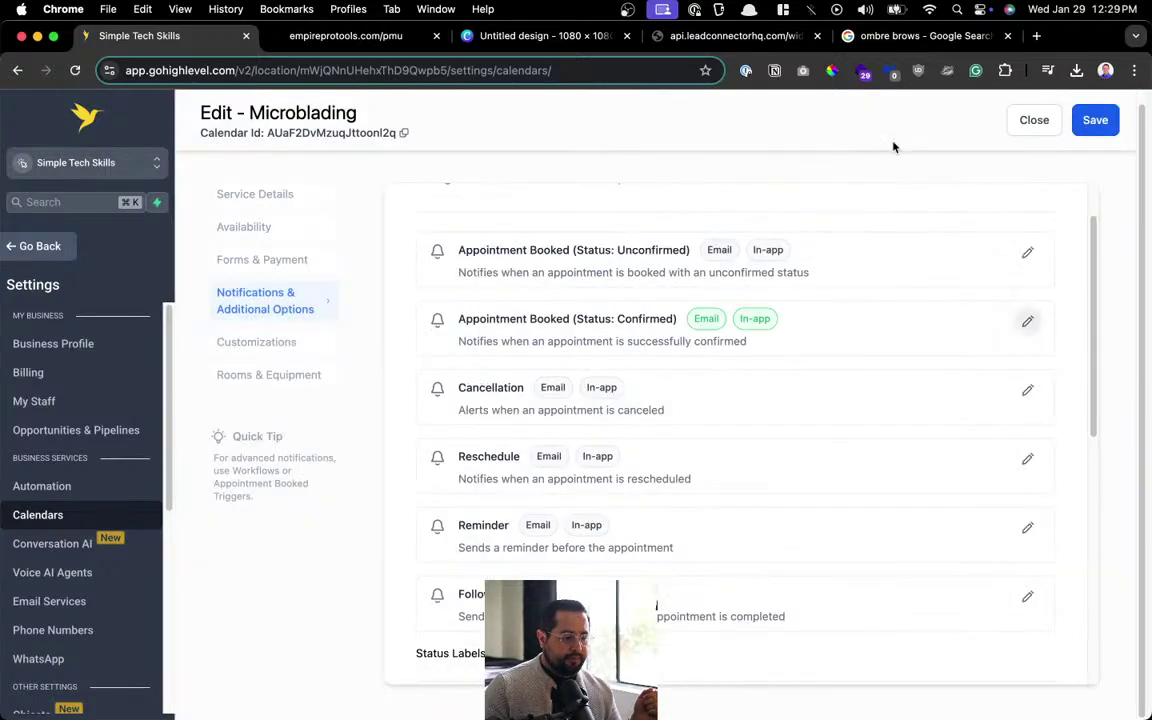
left_click(1082, 128)
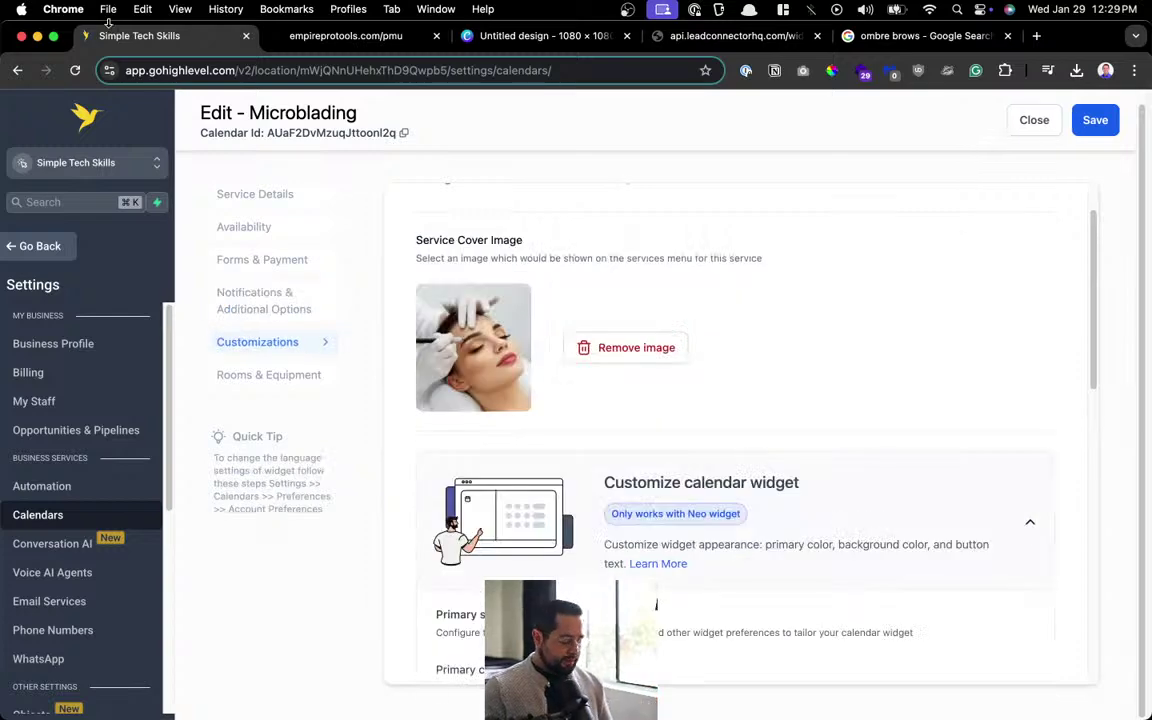
Open the Notion Swipe page through the quick launcher.
key("super+shift+k")
type("swip")
key("Return")
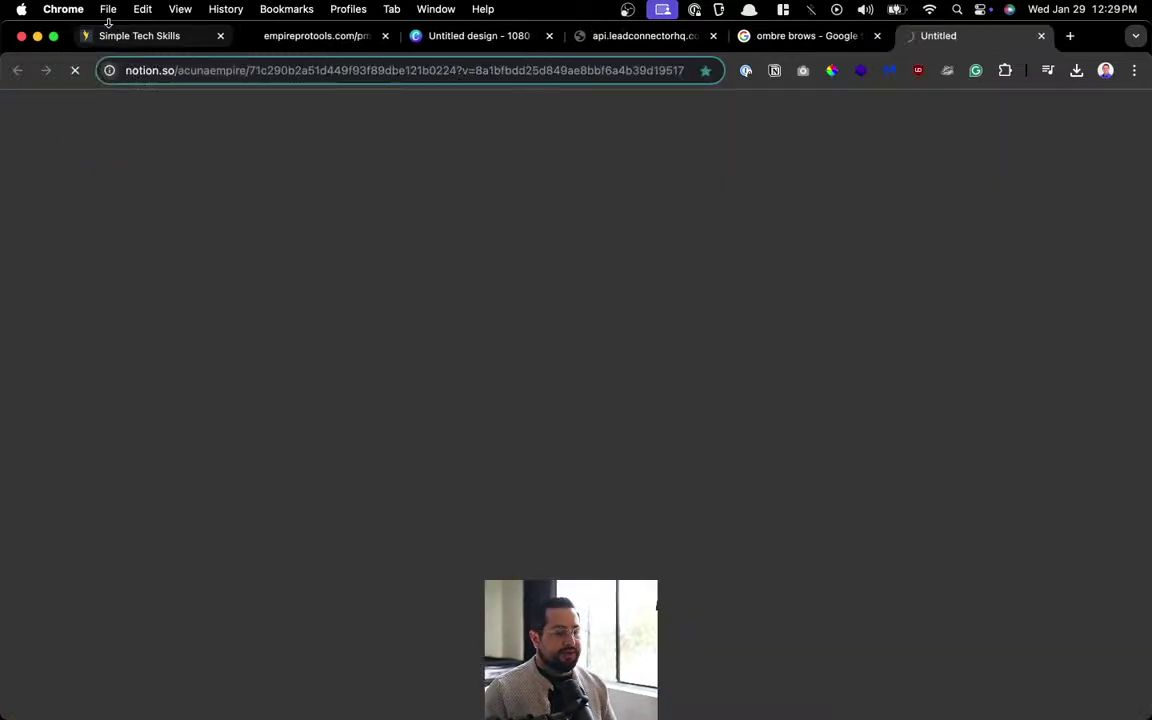
Close the Notion Swipe File tab.
key("super+w")
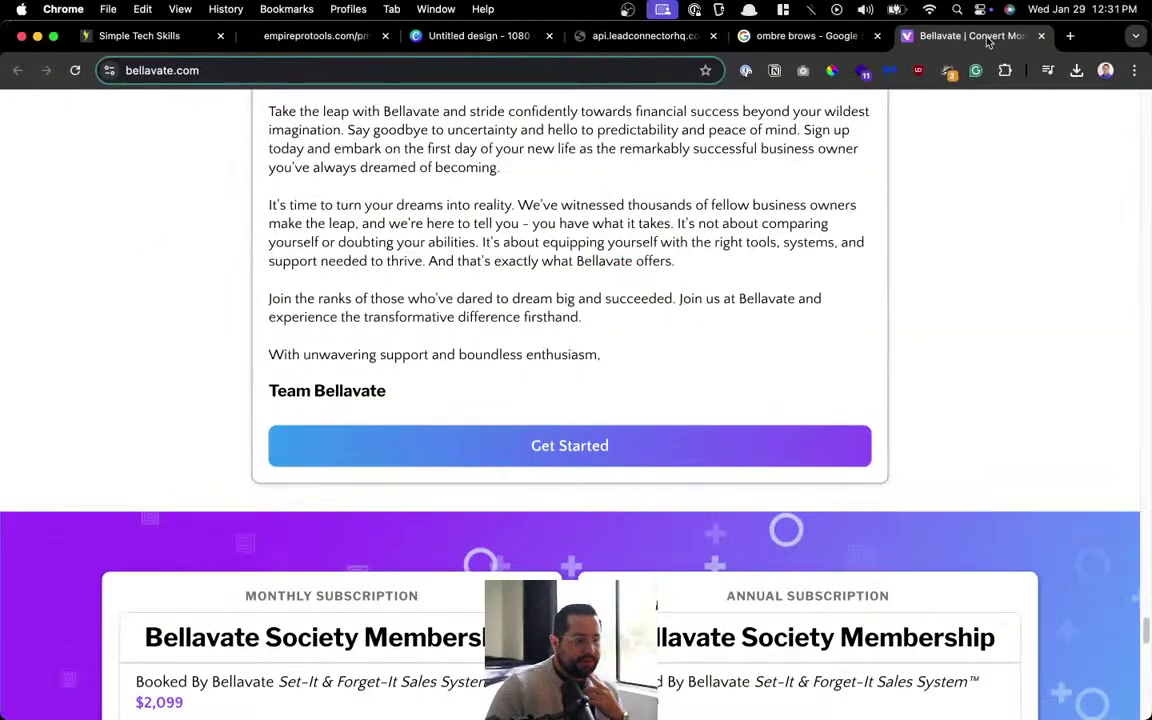
Highlight the $298 Billed Monthly price, then close the Bellavate pricing tab.
scroll(560, 517, "down", 10)
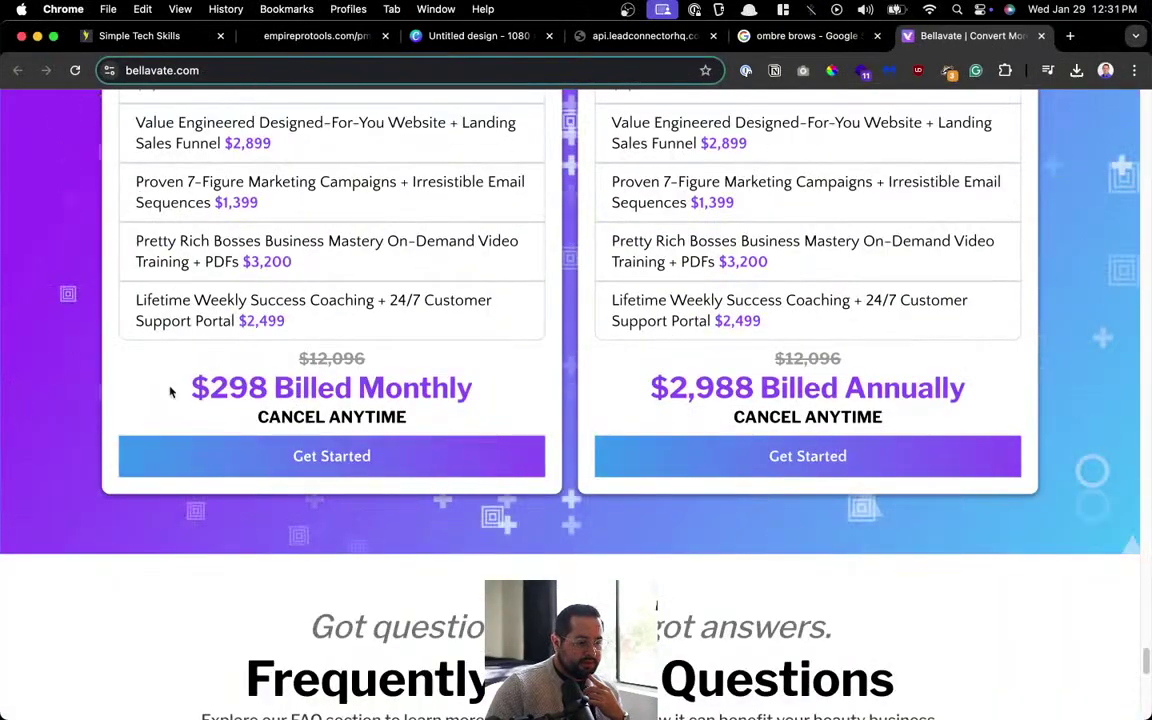
left_click_drag(185, 388, 507, 396)
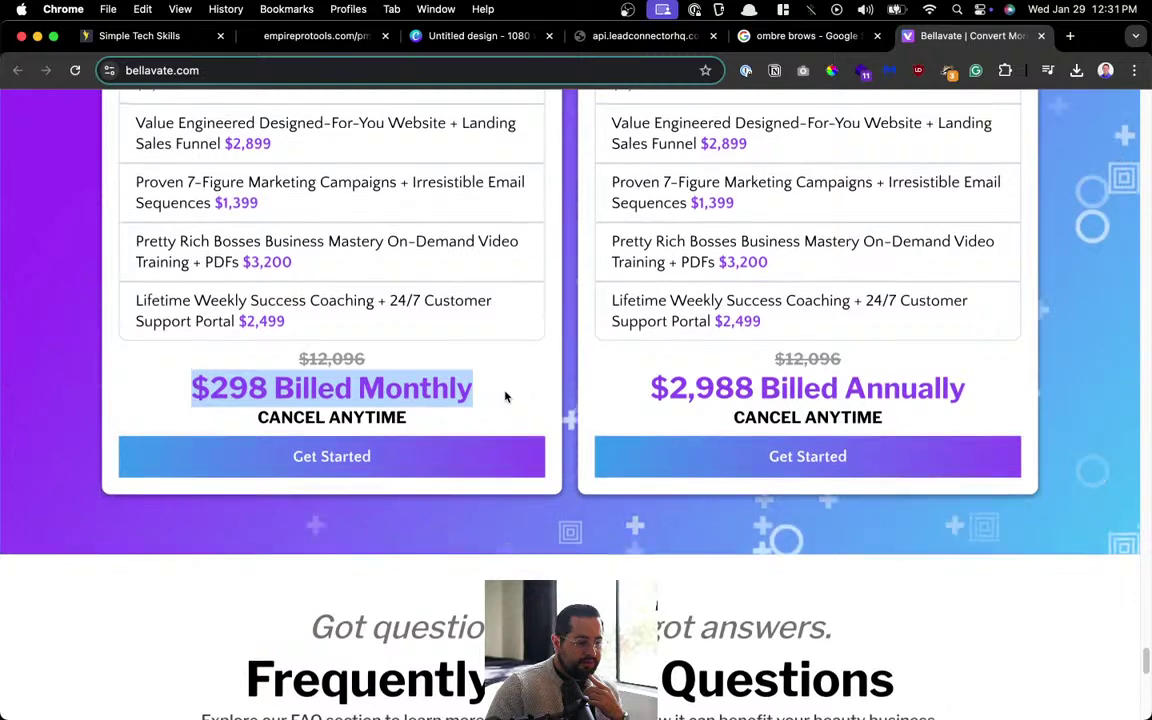
scroll(505, 397, "up", 3)
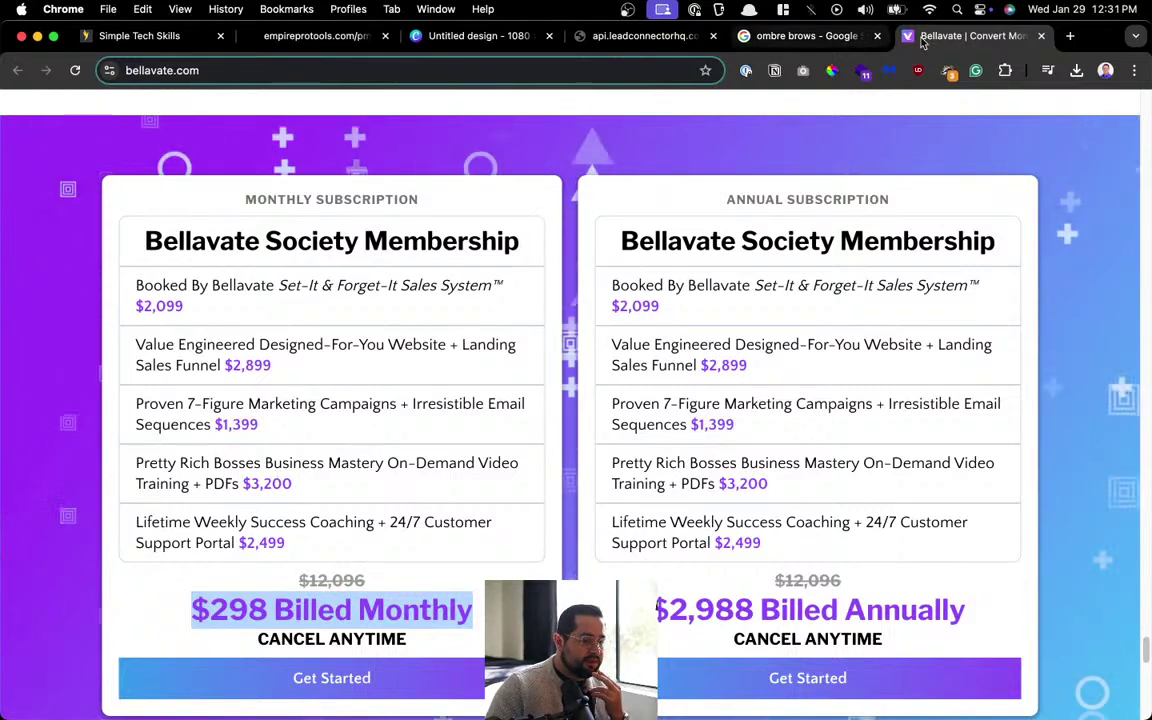
key("super+w")
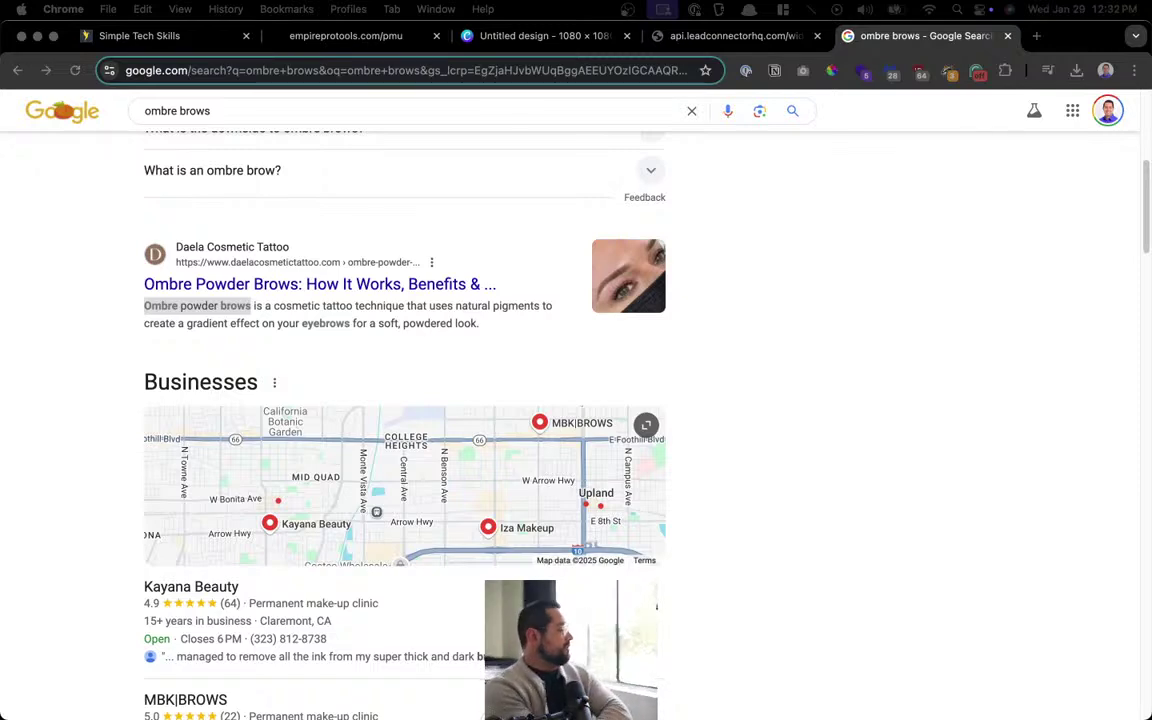
Calculate 297*12 (3,564) in Alfred, then drag the Bellavate tab back into Chrome.
key("alt+space")
type("2")
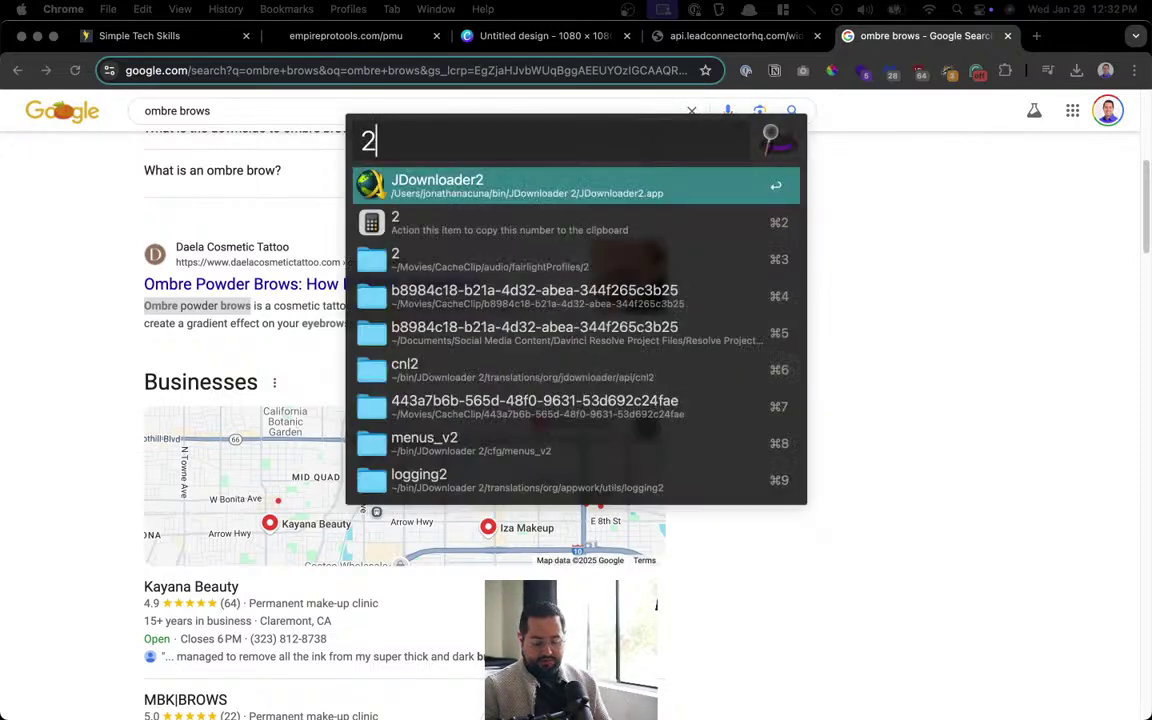
type("97*12")
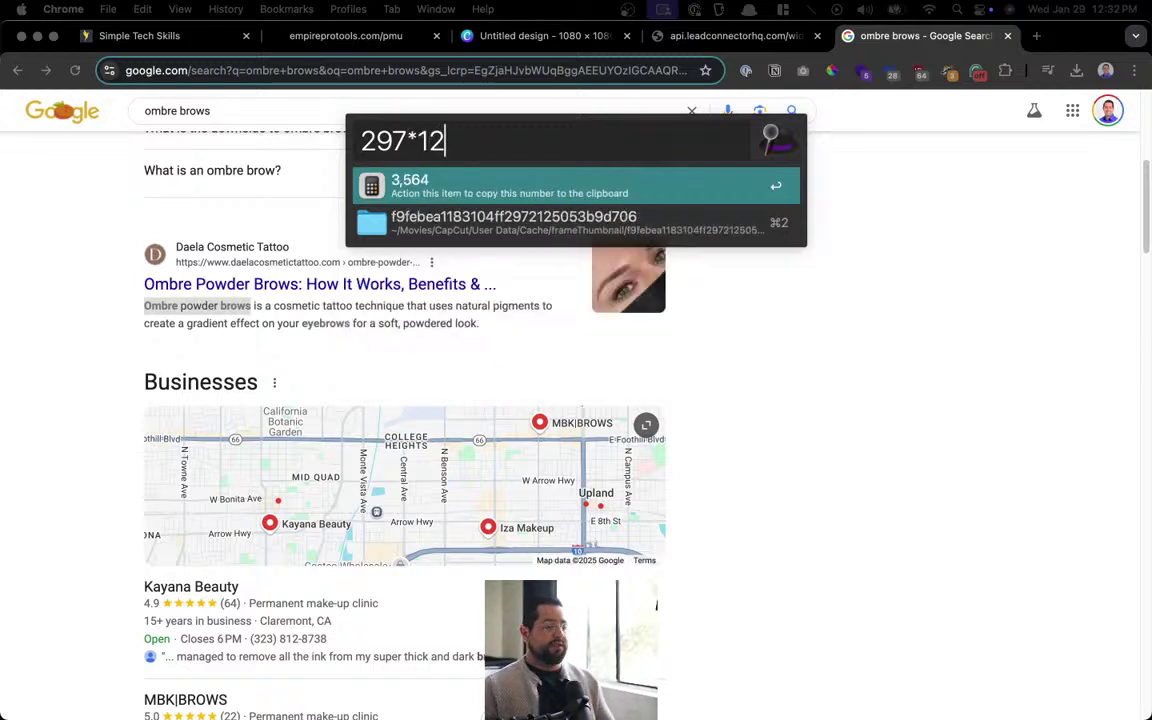
key("Return")
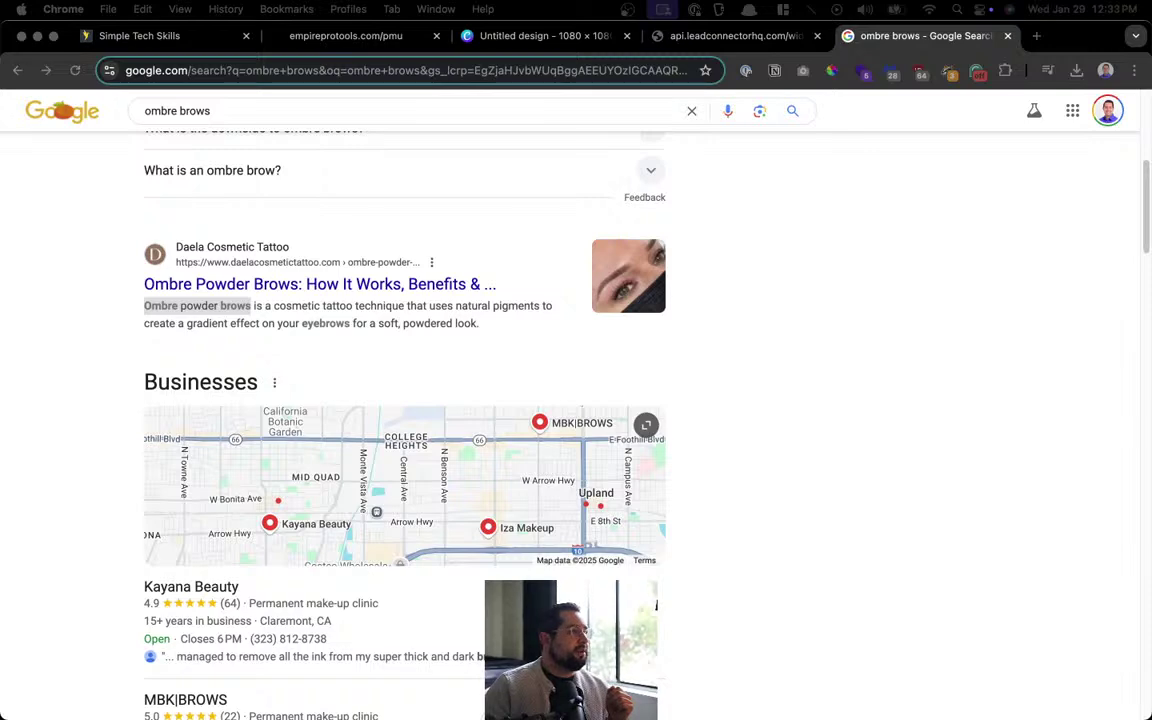
left_click_drag(426, 2, 816, 59)
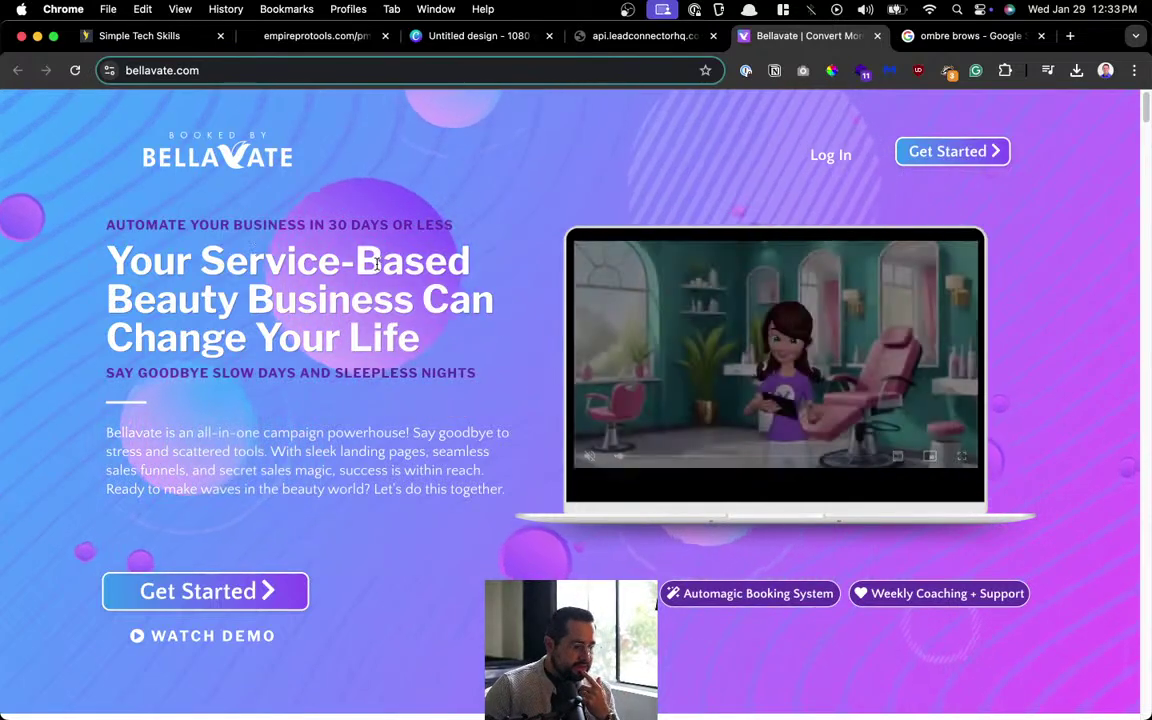
Scroll the bellavate.com homepage down to the Monthly and Annual Subscription pricing cards.
scroll(661, 405, "down", 5)
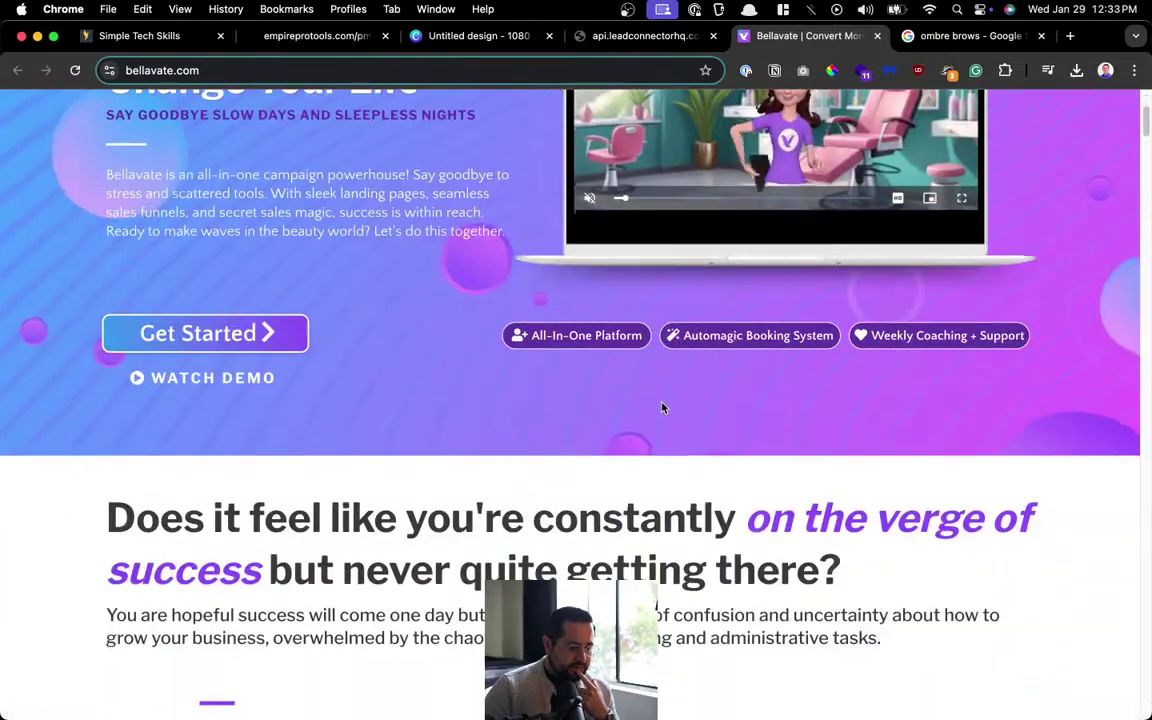
scroll(661, 407, "down", 7)
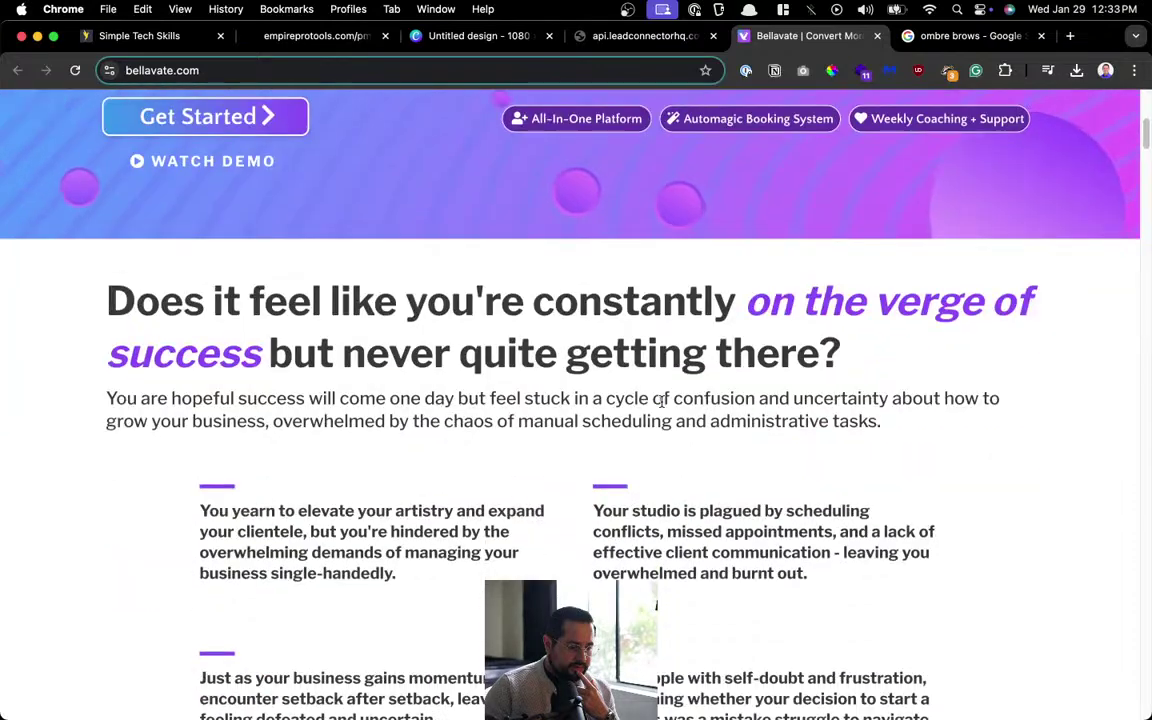
scroll(672, 378, "down", 12)
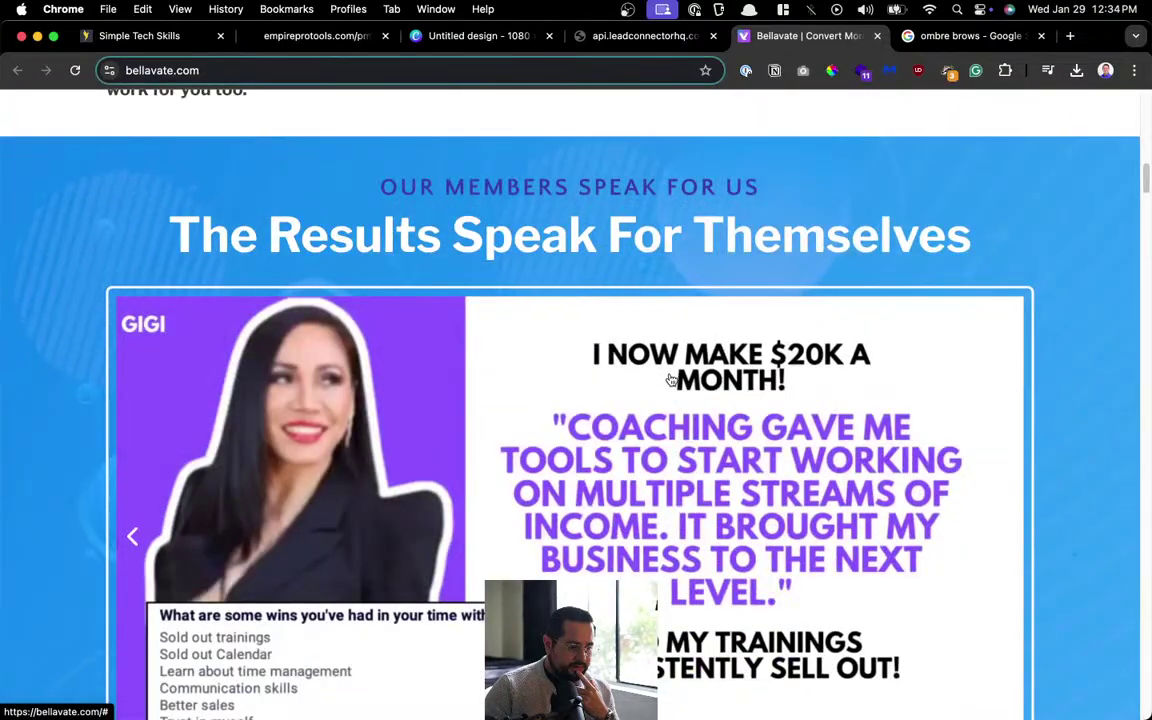
scroll(671, 380, "down", 5)
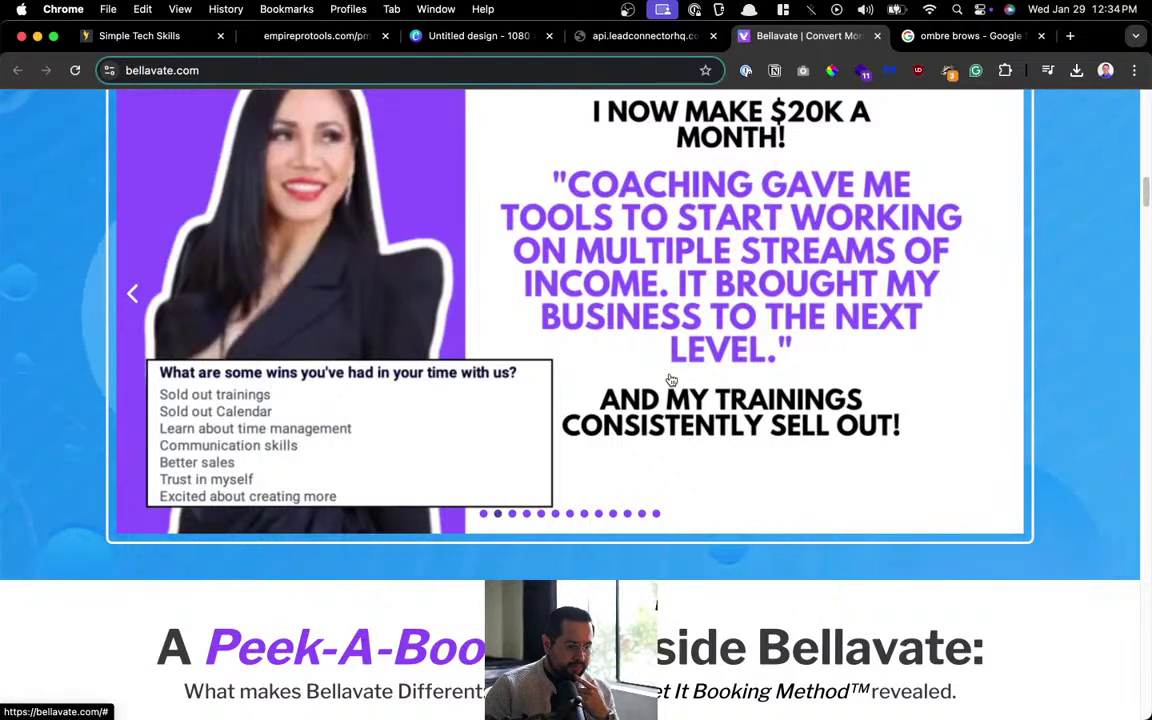
scroll(671, 379, "down", 1)
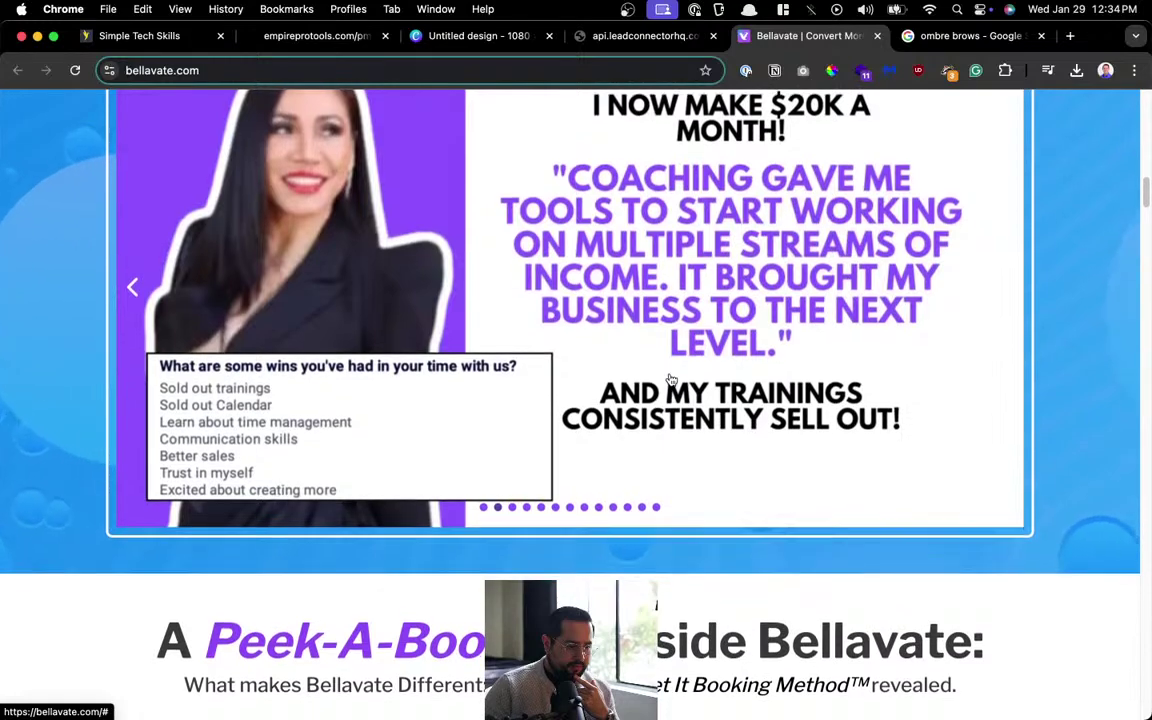
scroll(671, 379, "down", 8)
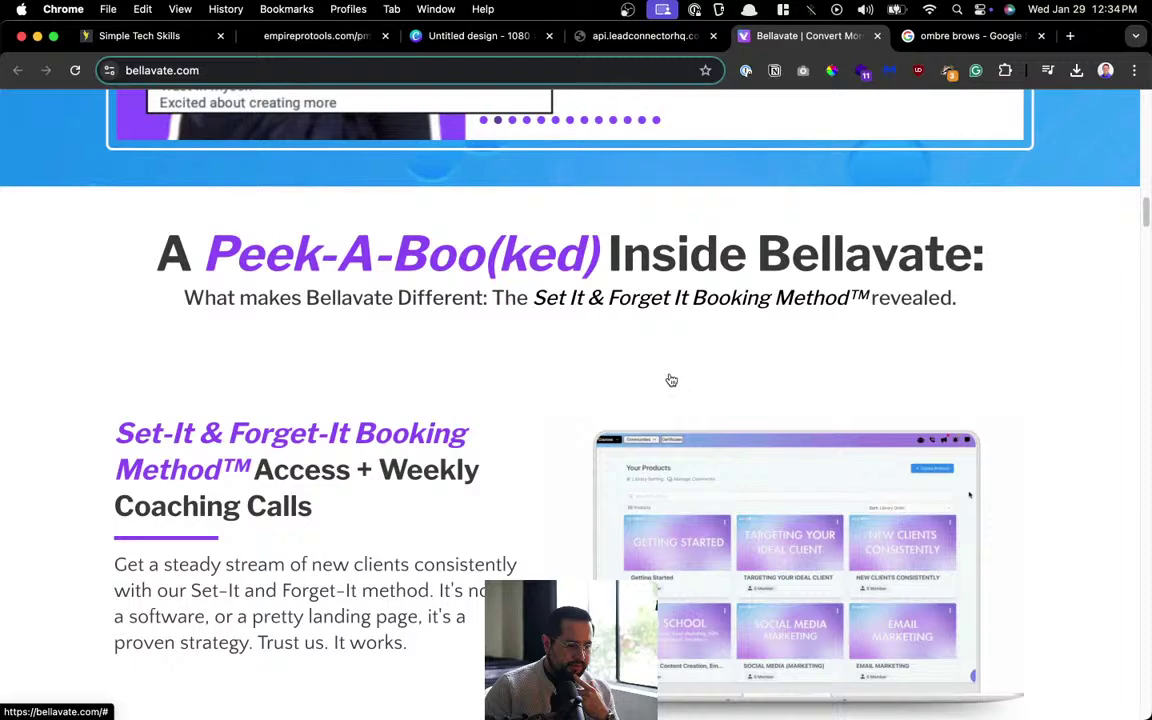
scroll(671, 379, "down", 9)
scroll(671, 377, "down", 18)
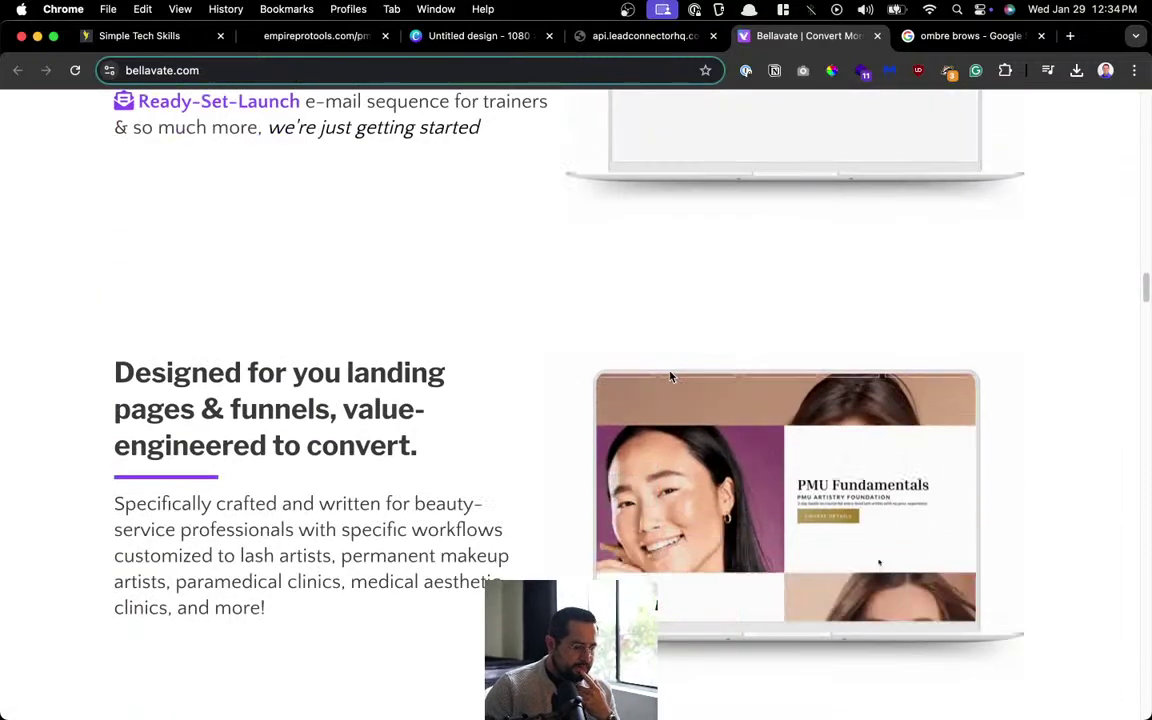
scroll(671, 377, "down", 14)
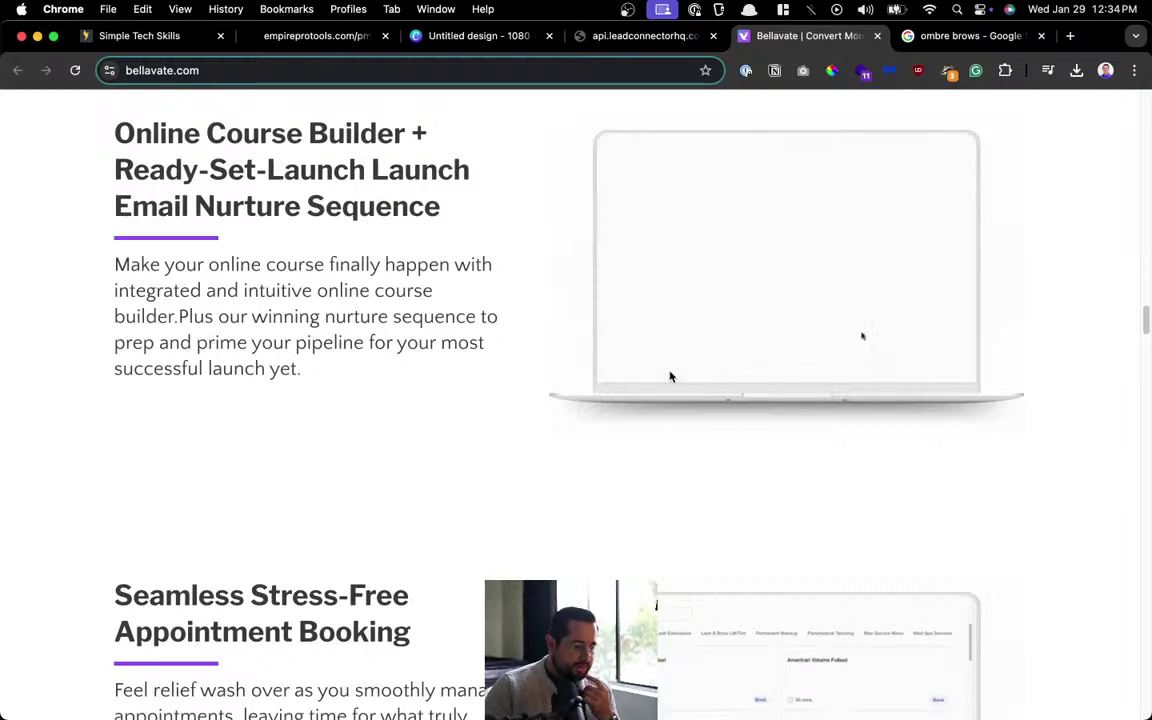
scroll(671, 377, "down", 9)
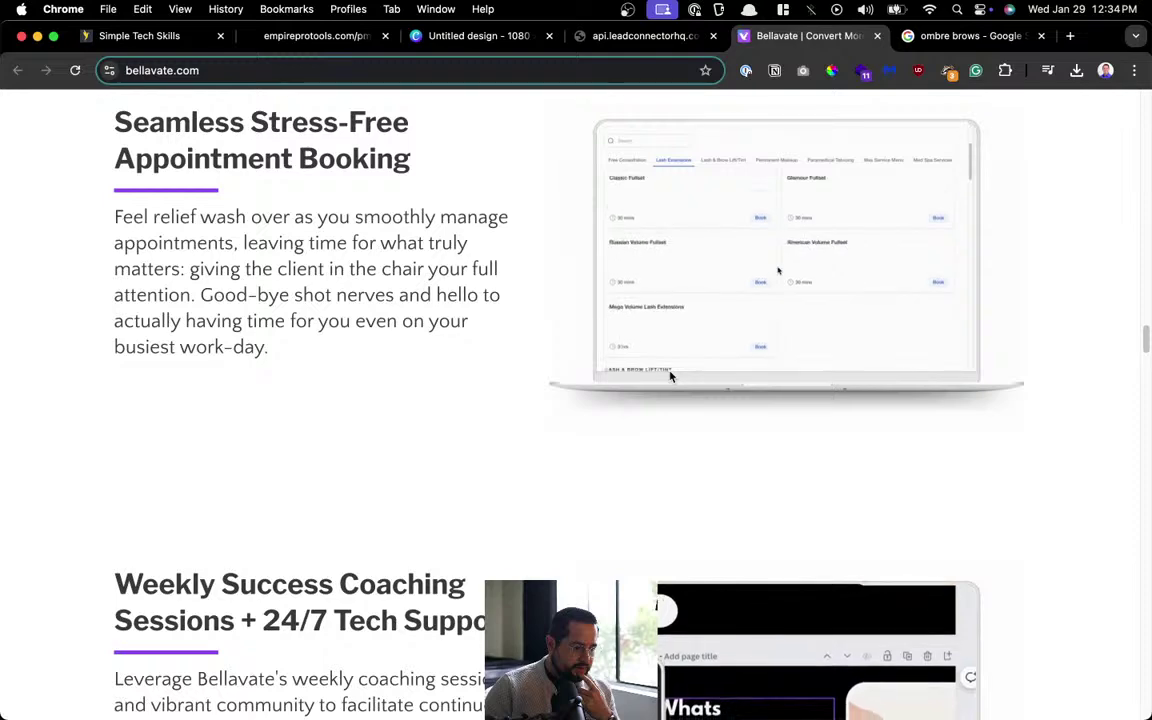
scroll(671, 377, "down", 6)
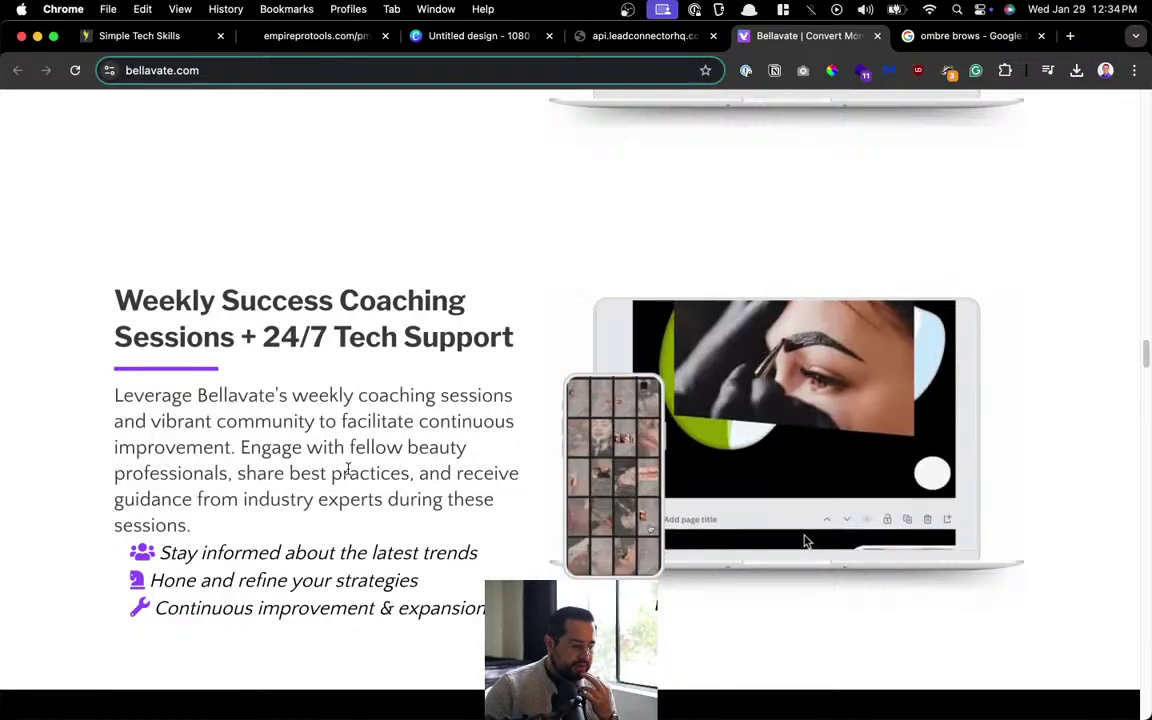
scroll(347, 470, "down", 9)
scroll(347, 470, "down", 8)
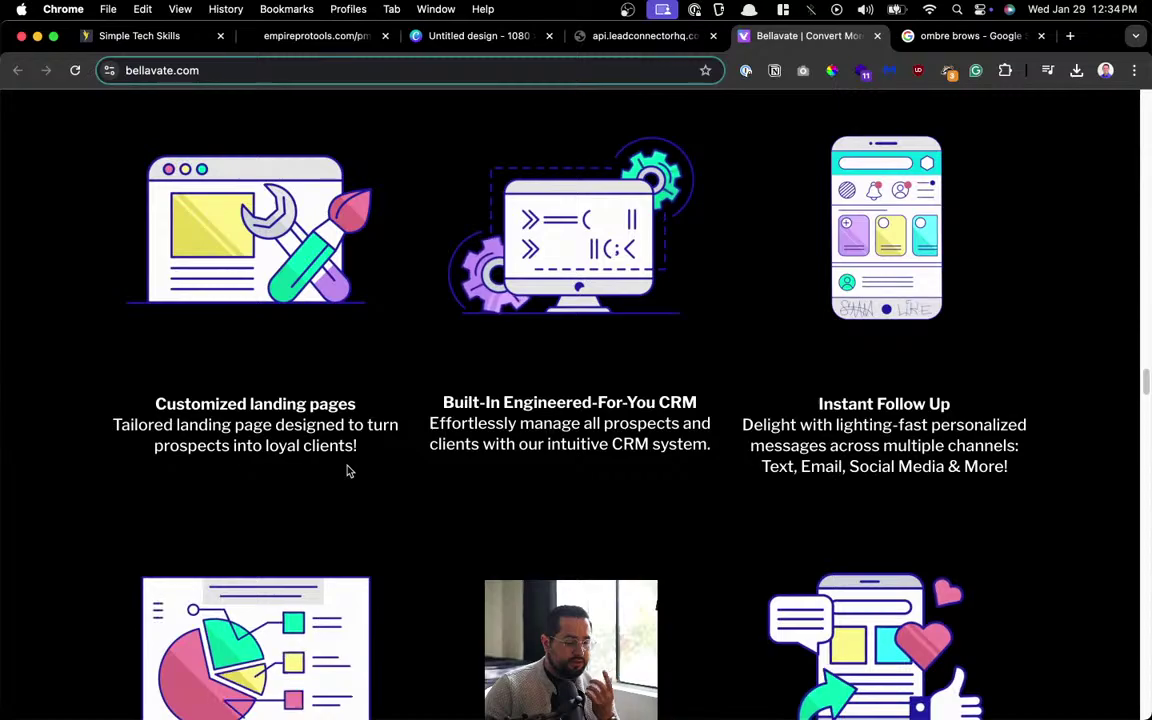
scroll(347, 470, "down", 17)
scroll(347, 469, "down", 20)
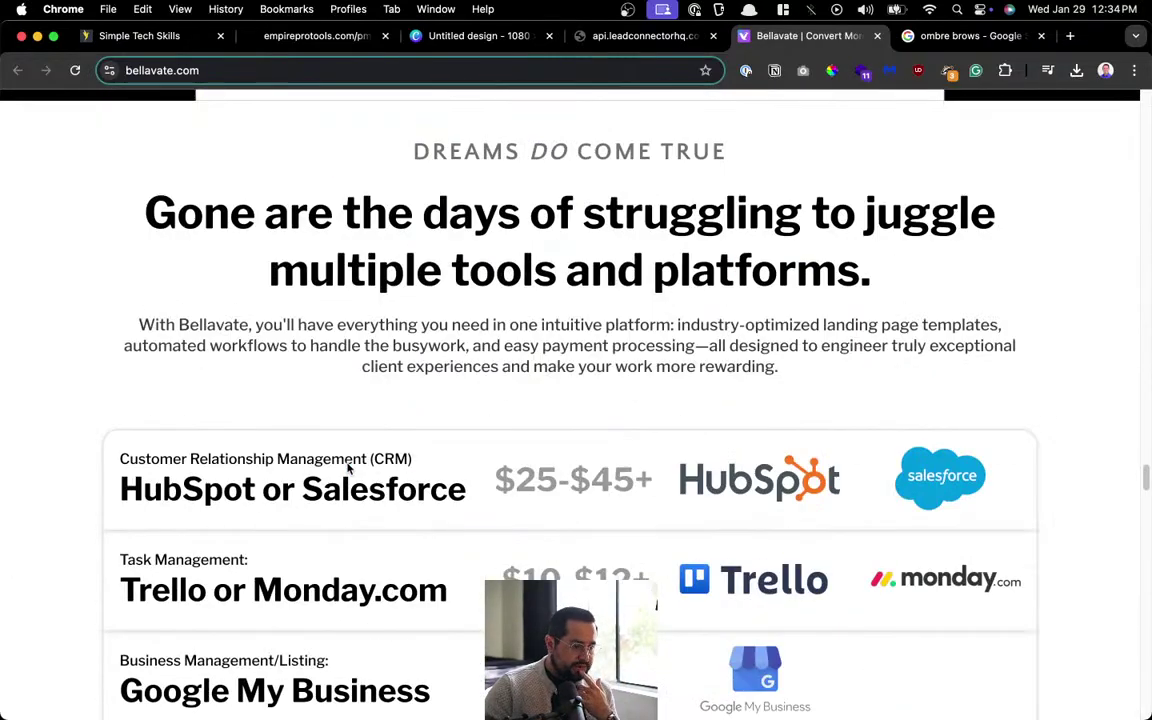
scroll(348, 468, "down", 20)
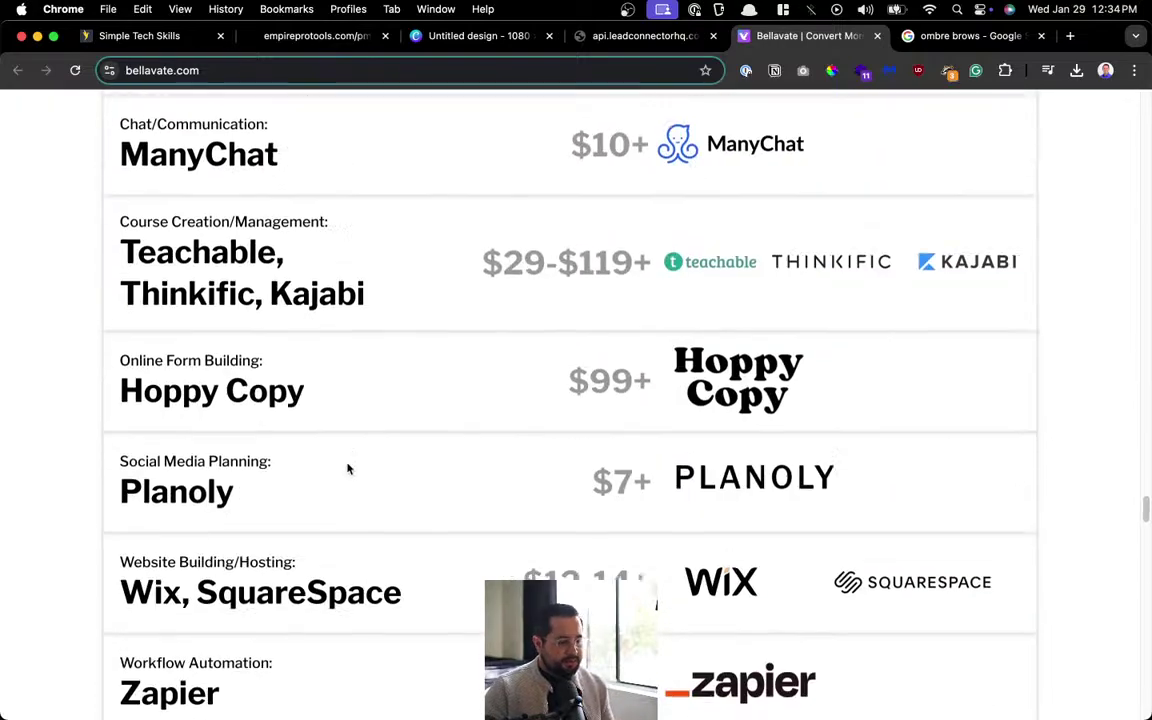
scroll(348, 468, "down", 8)
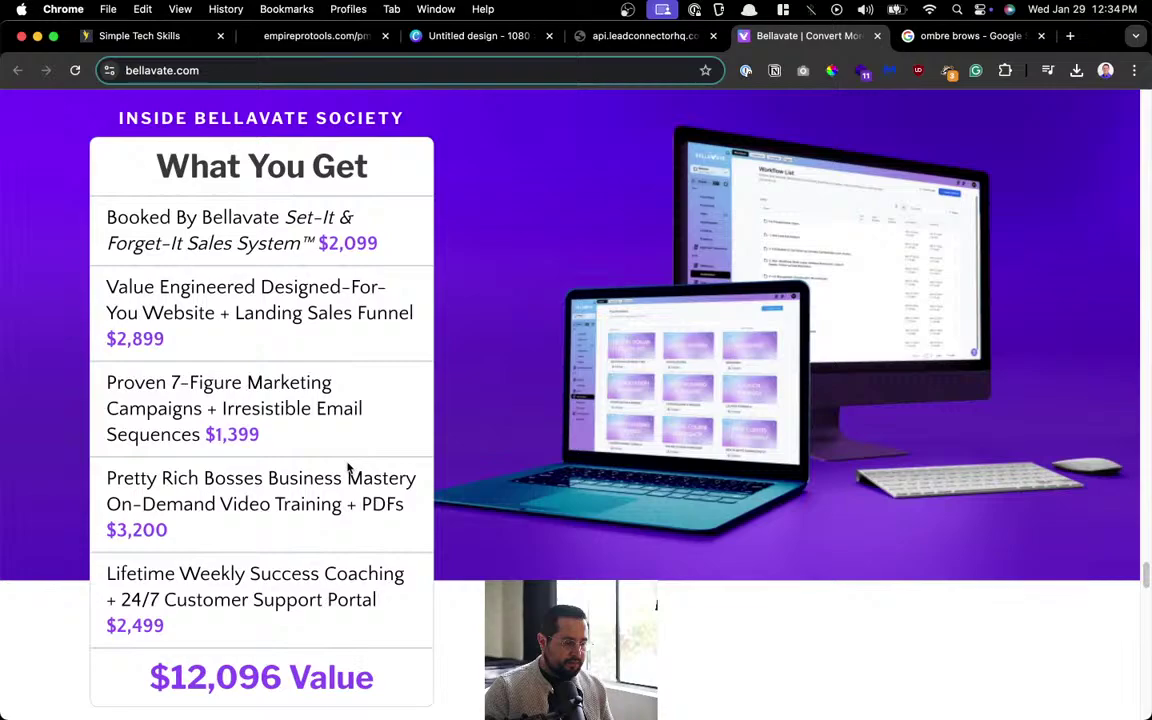
scroll(348, 468, "down", 11)
scroll(347, 459, "down", 14)
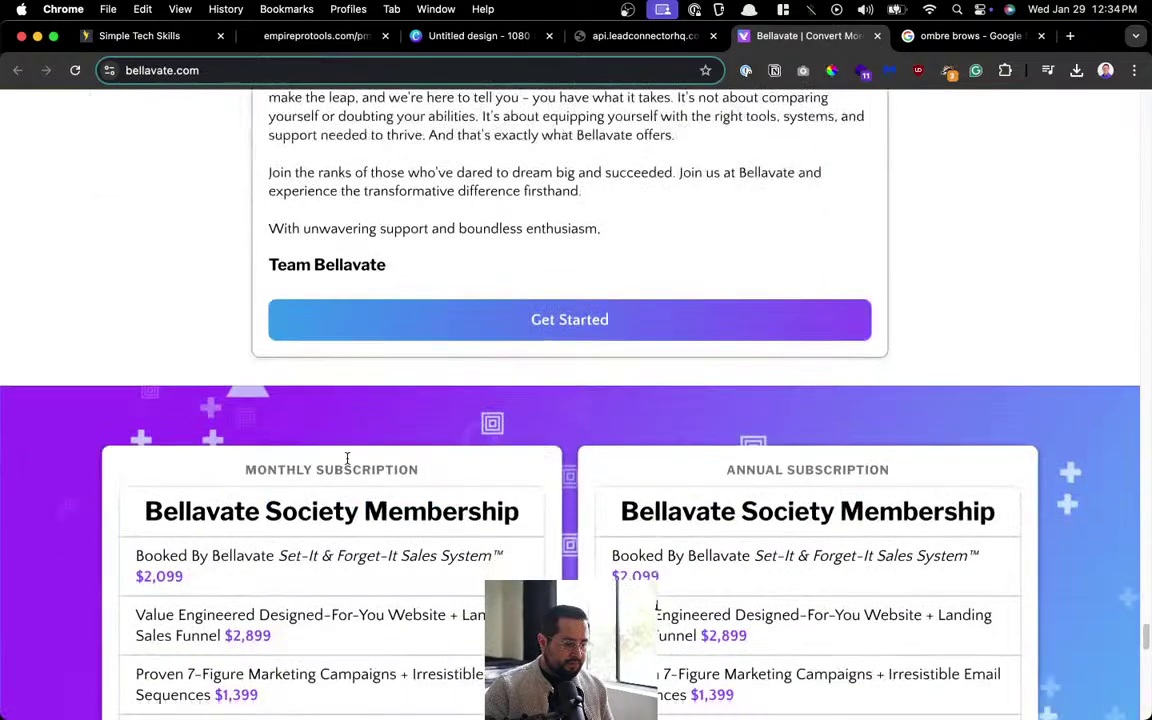
scroll(348, 462, "down", 3)
scroll(348, 462, "down", 2)
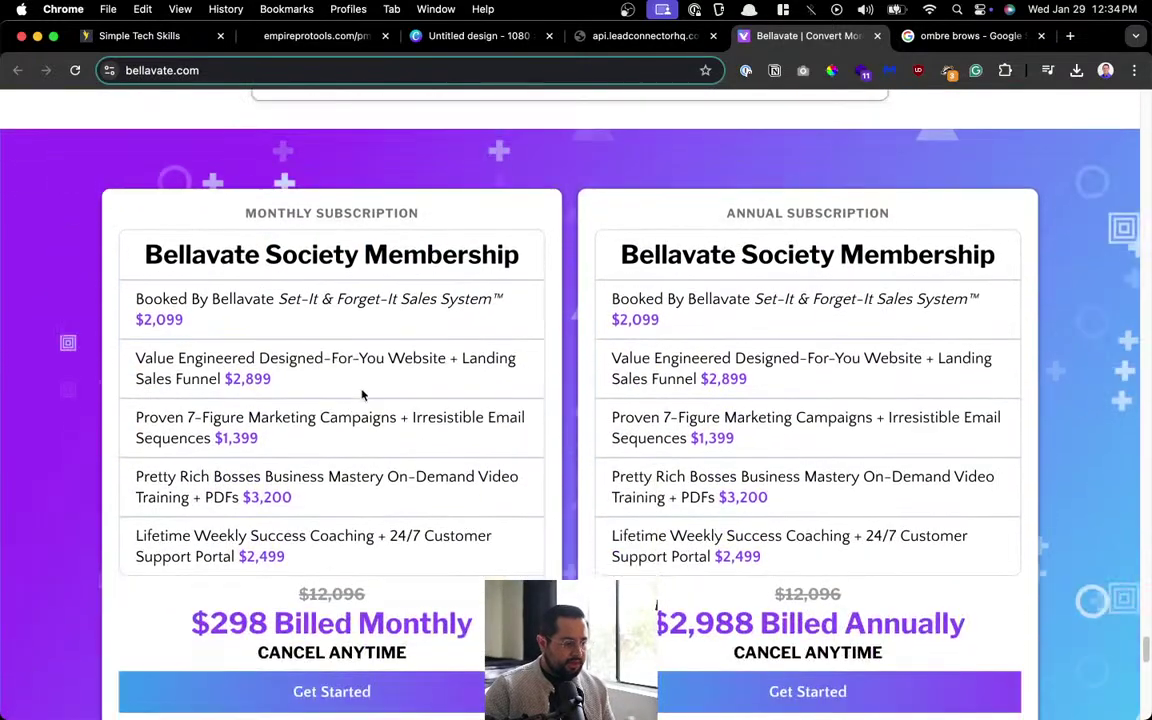
Highlight the $298 monthly and $2,988 annual membership prices, then close the Bellavate tab.
left_click_drag(191, 623, 476, 625)
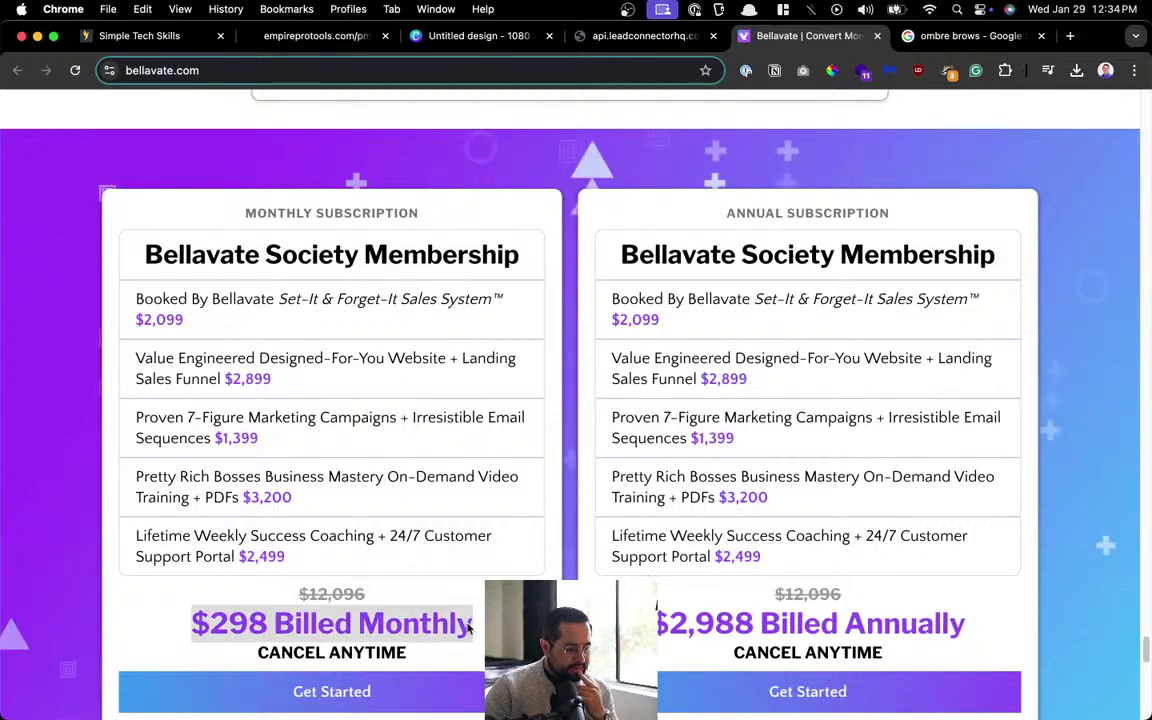
left_click_drag(656, 623, 967, 625)
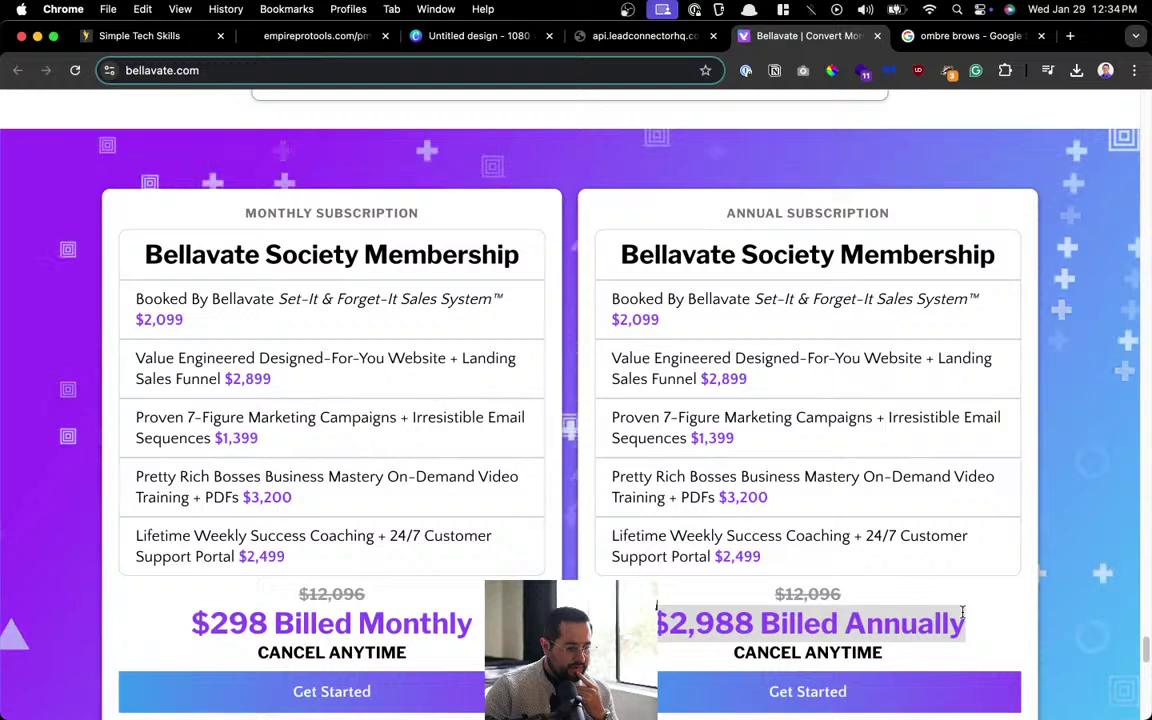
left_click_drag(781, 559, 527, 551)
left_click(123, 257)
double_click(126, 257)
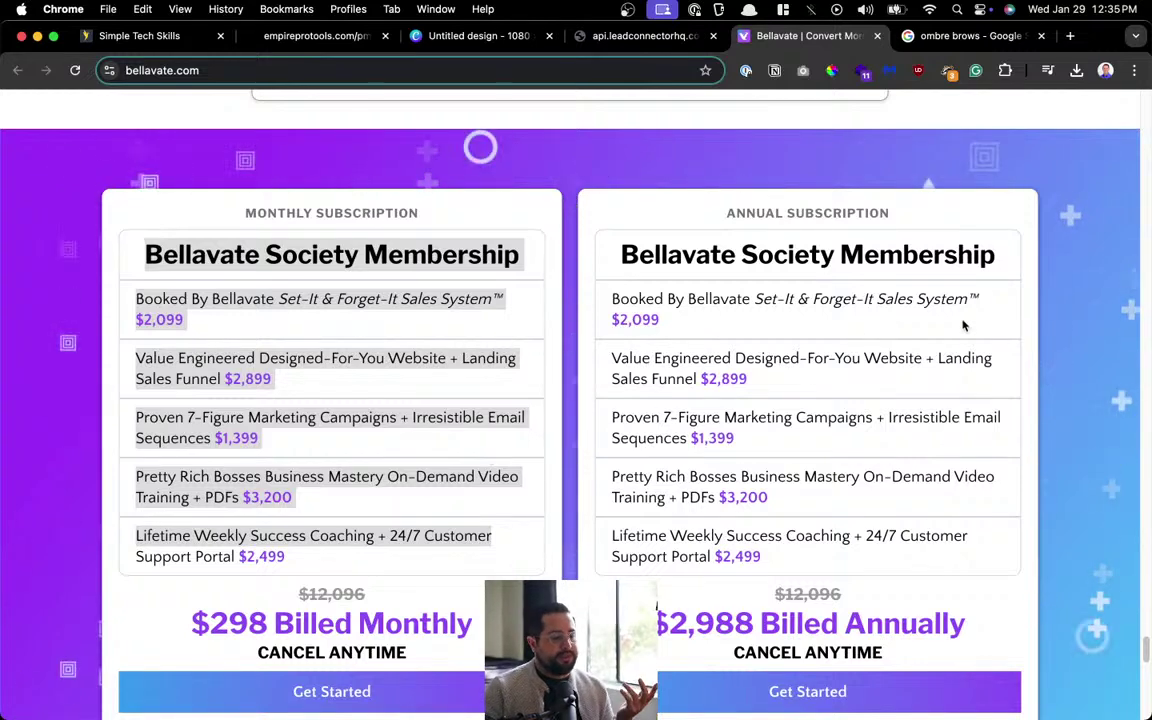
left_click(878, 36)
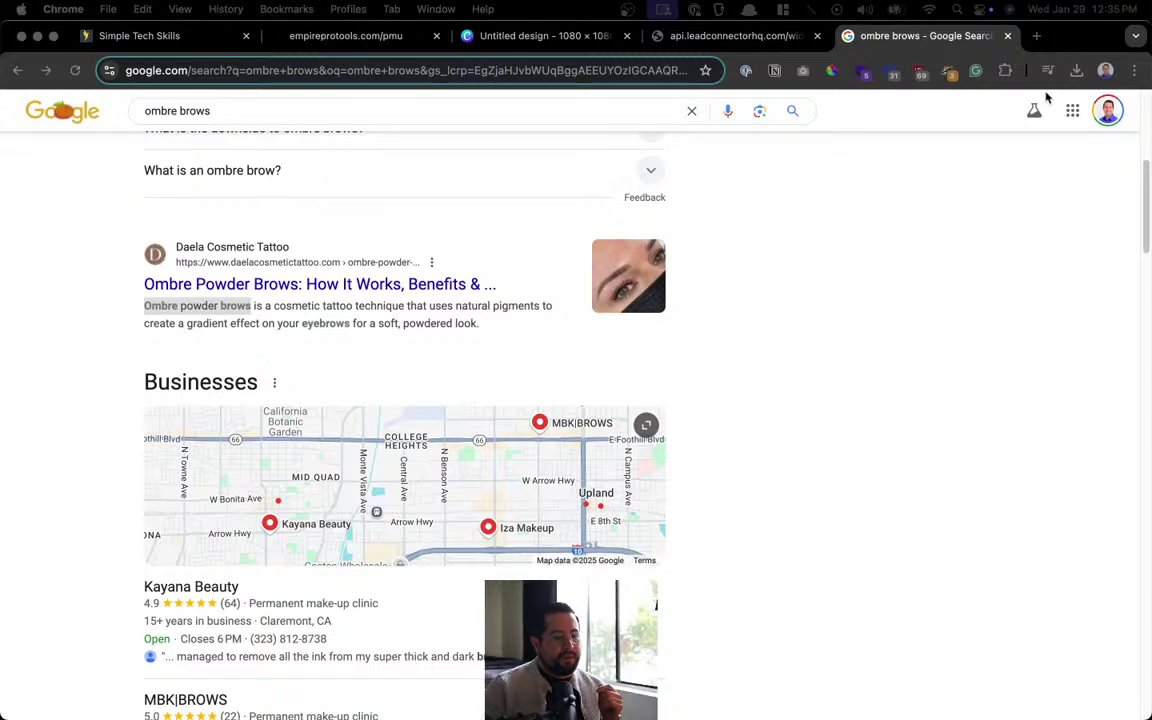
Close the 'ombre brows - Google Search' tab to return to the pmu-services1 booking widget.
scroll(753, 357, "up", 5)
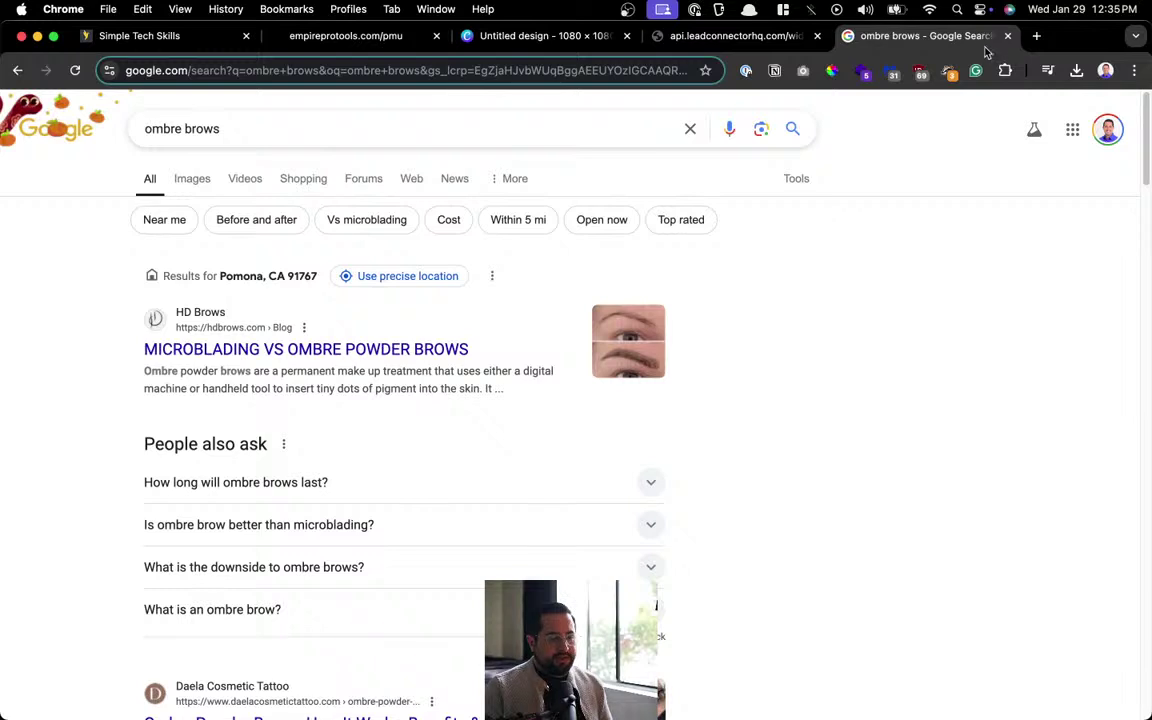
middle_click(905, 36)
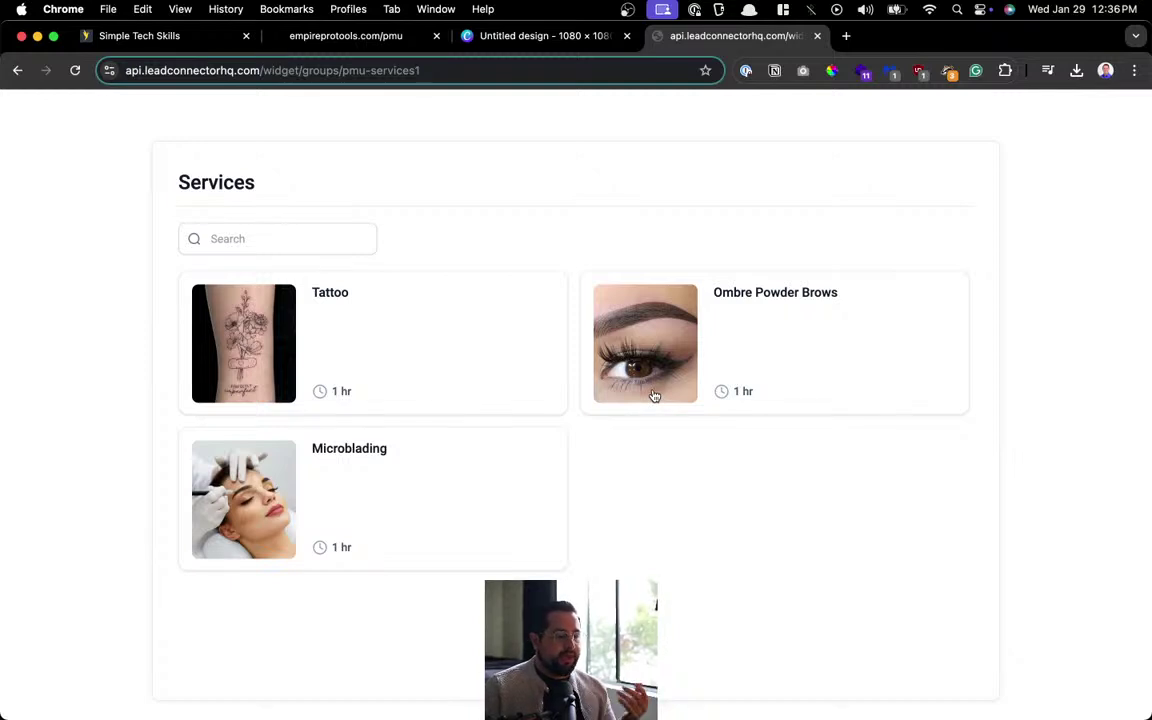
Close the leadconnectorhq widget tab and return to HighLevel's Edit - Microblading calendar editor.
left_click(816, 37)
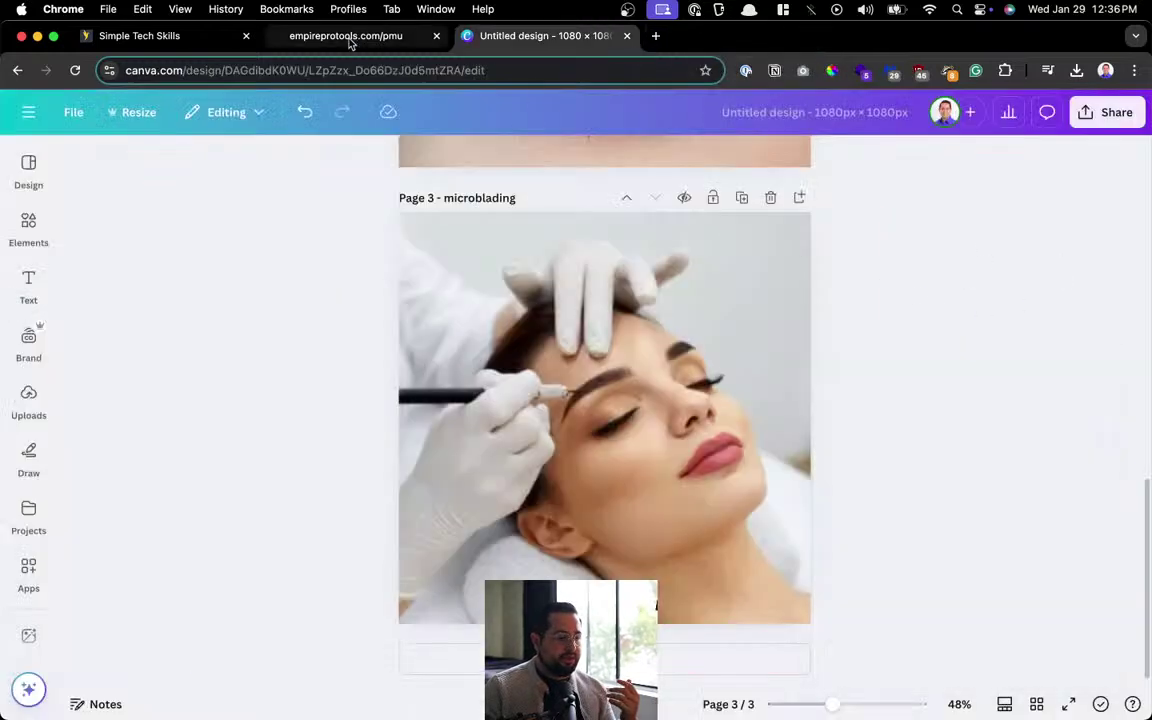
left_click(348, 40)
scroll(183, 247, "up", 20)
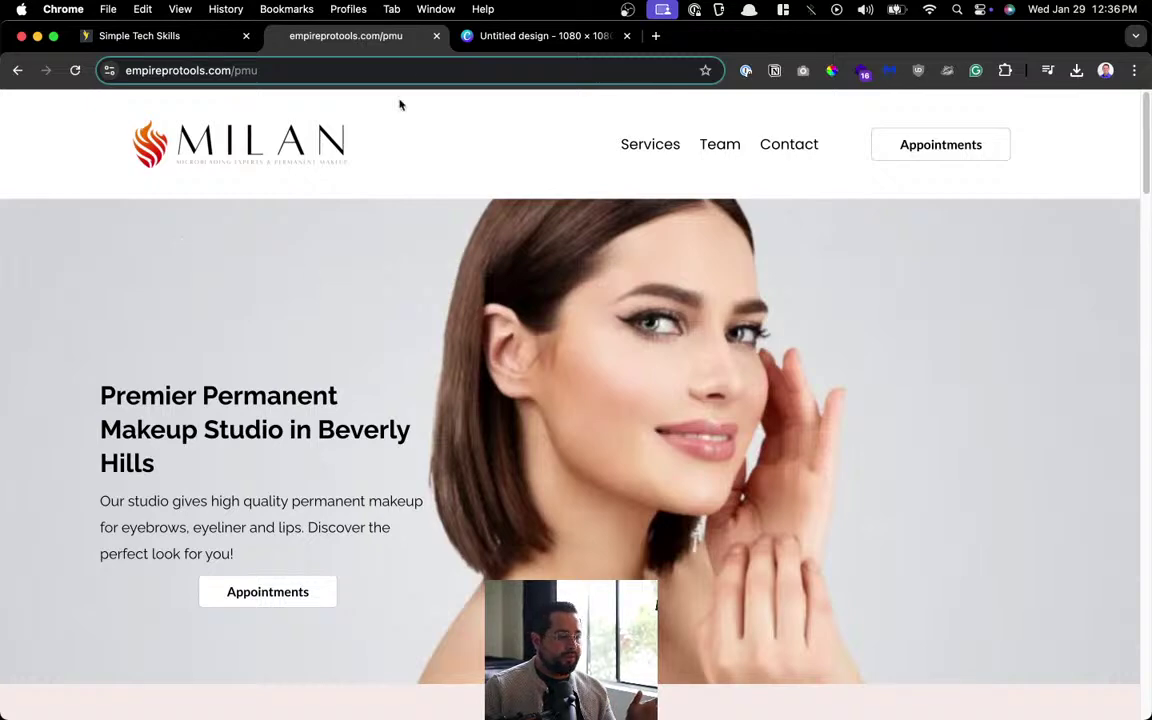
left_click(180, 42)
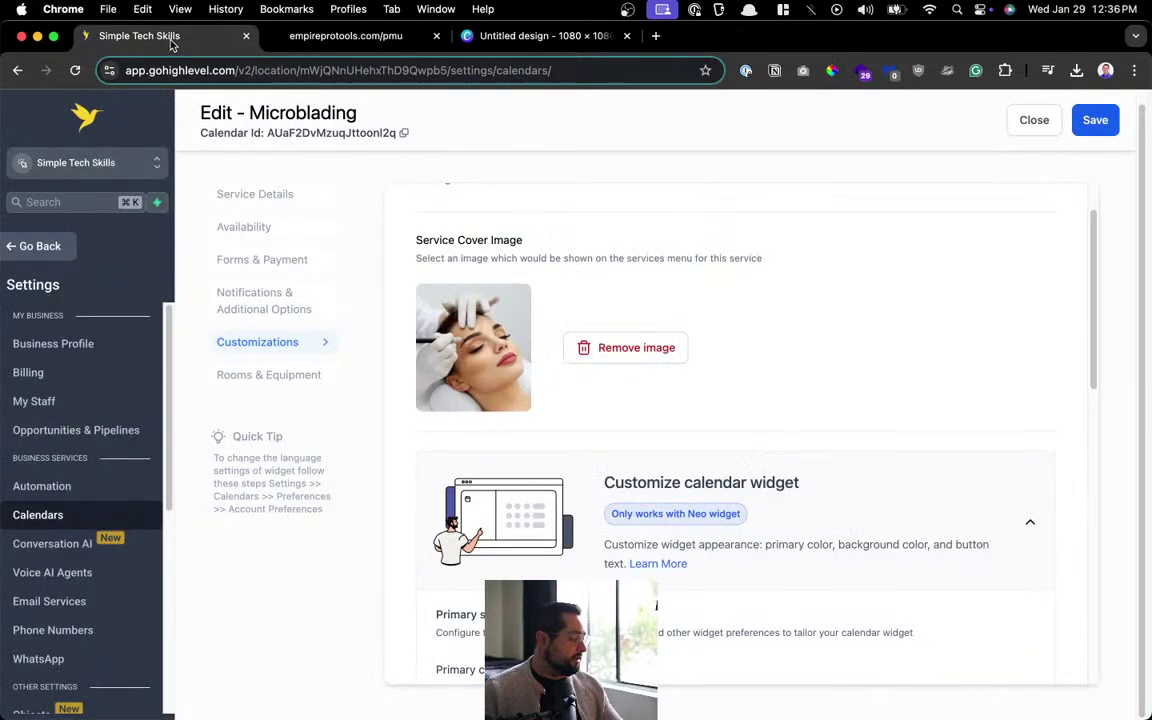
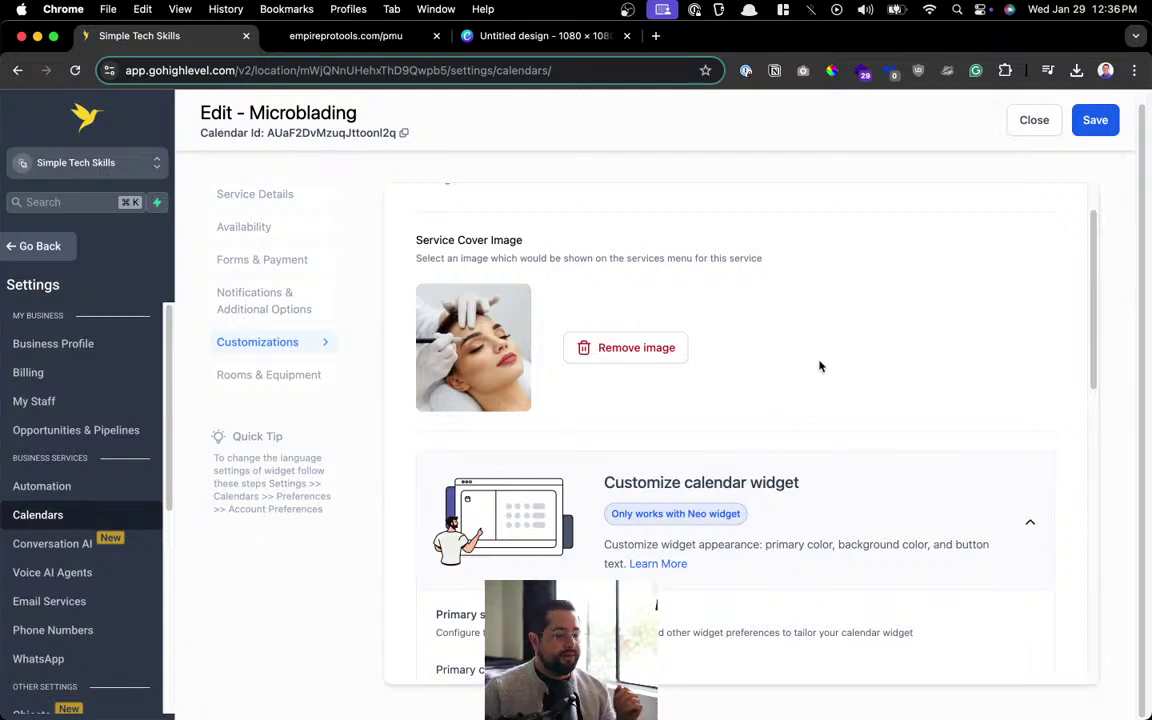
Open the services booking widget link in a new tab from the saved clipboard snippets.
scroll(830, 330, "up", 2)
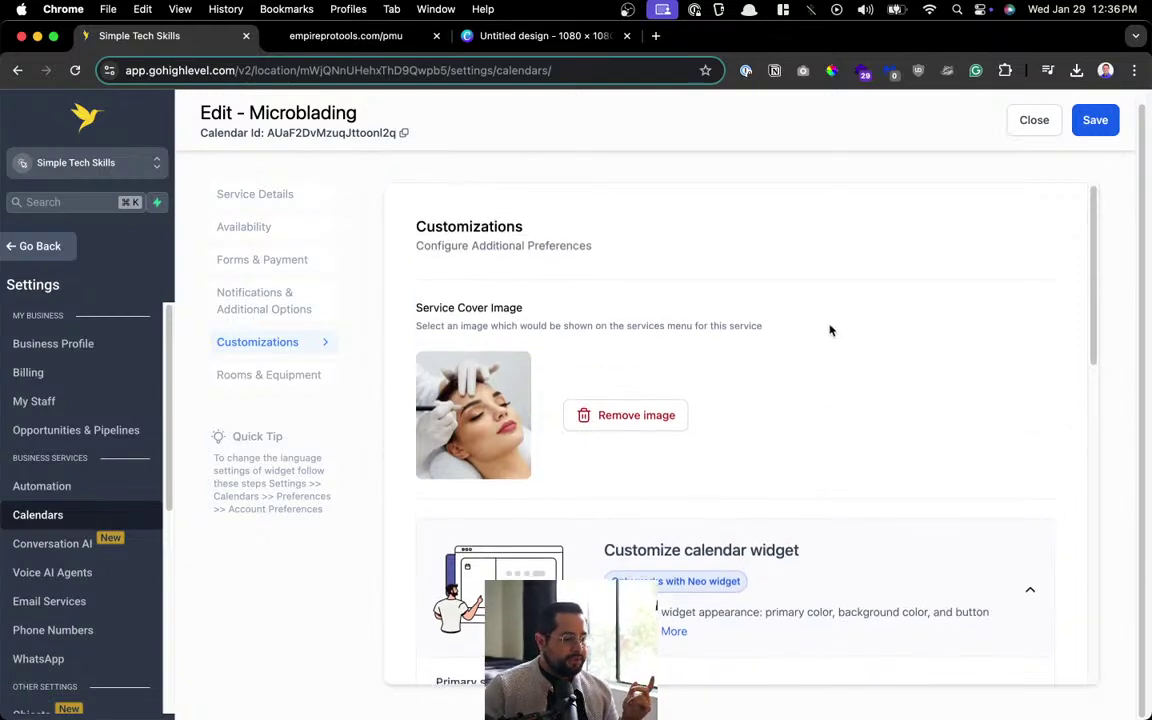
left_click(275, 37)
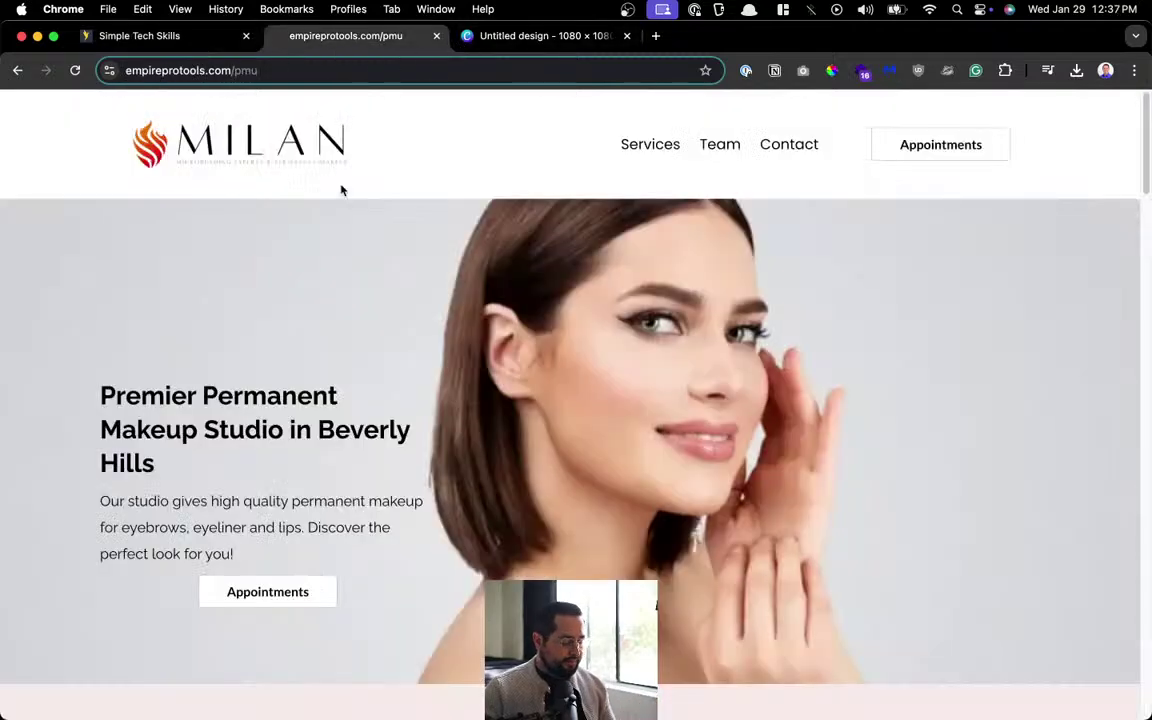
key("super+t")
key("super+alt+c")
key("Down")
key("Down")
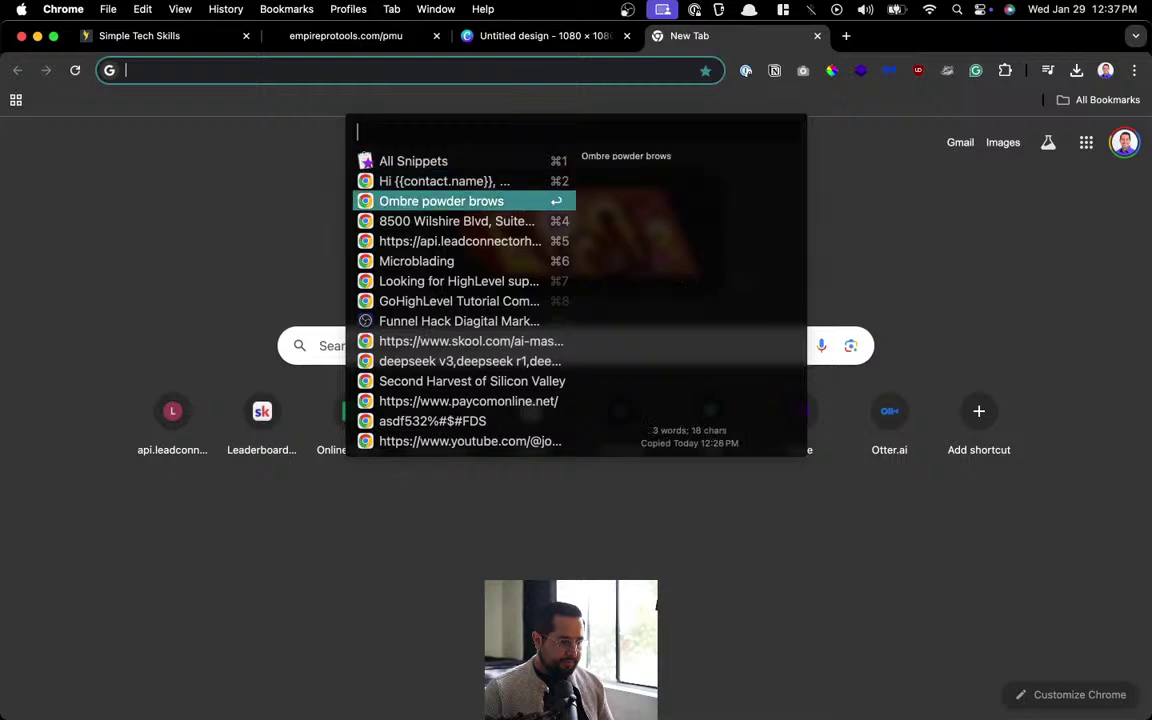
key("Down")
key("Down")
key("Return")
key("Return")
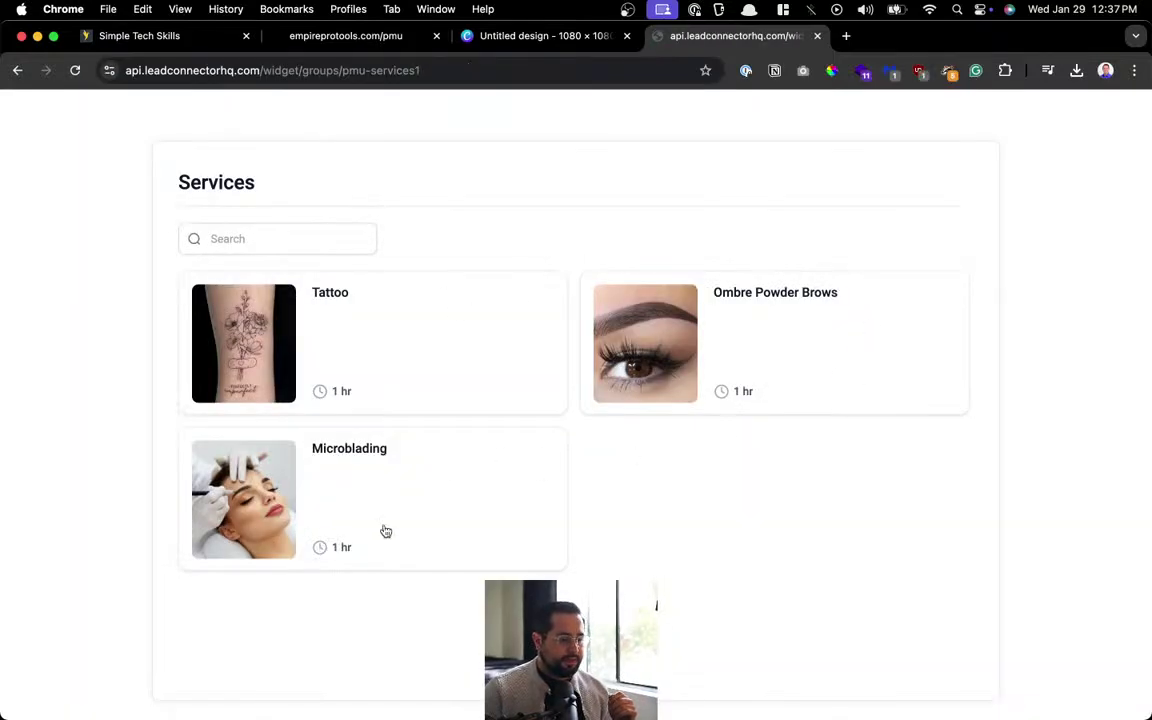
left_click(491, 40)
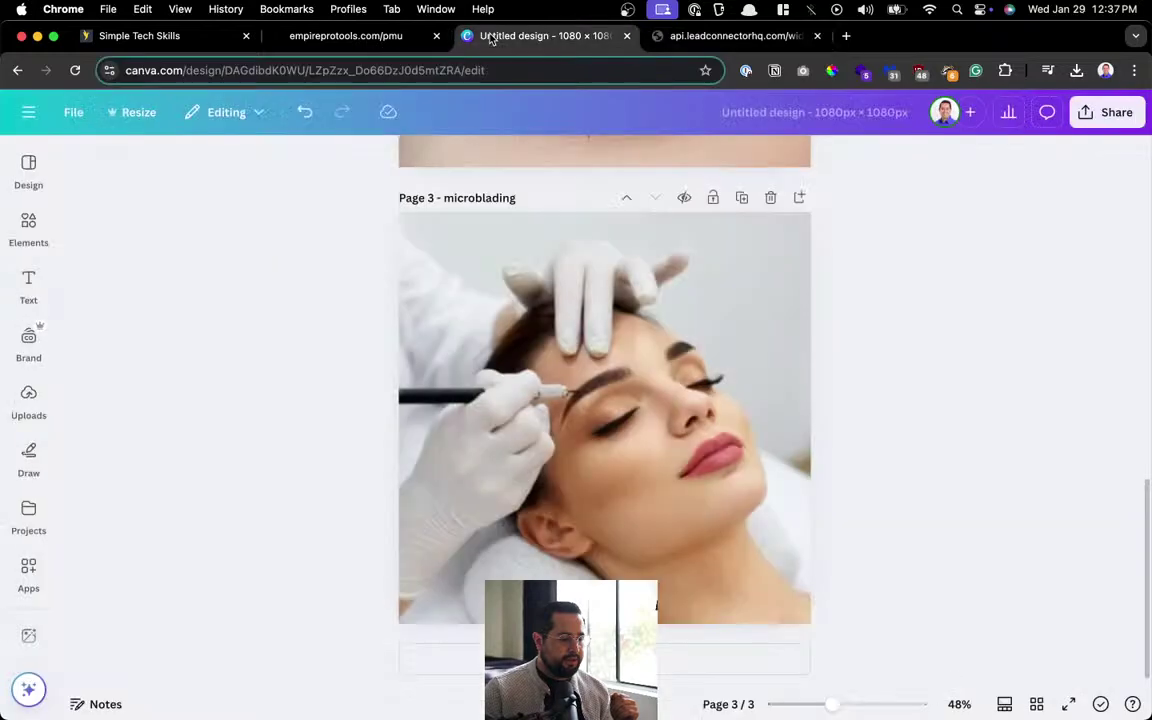
left_click(306, 40)
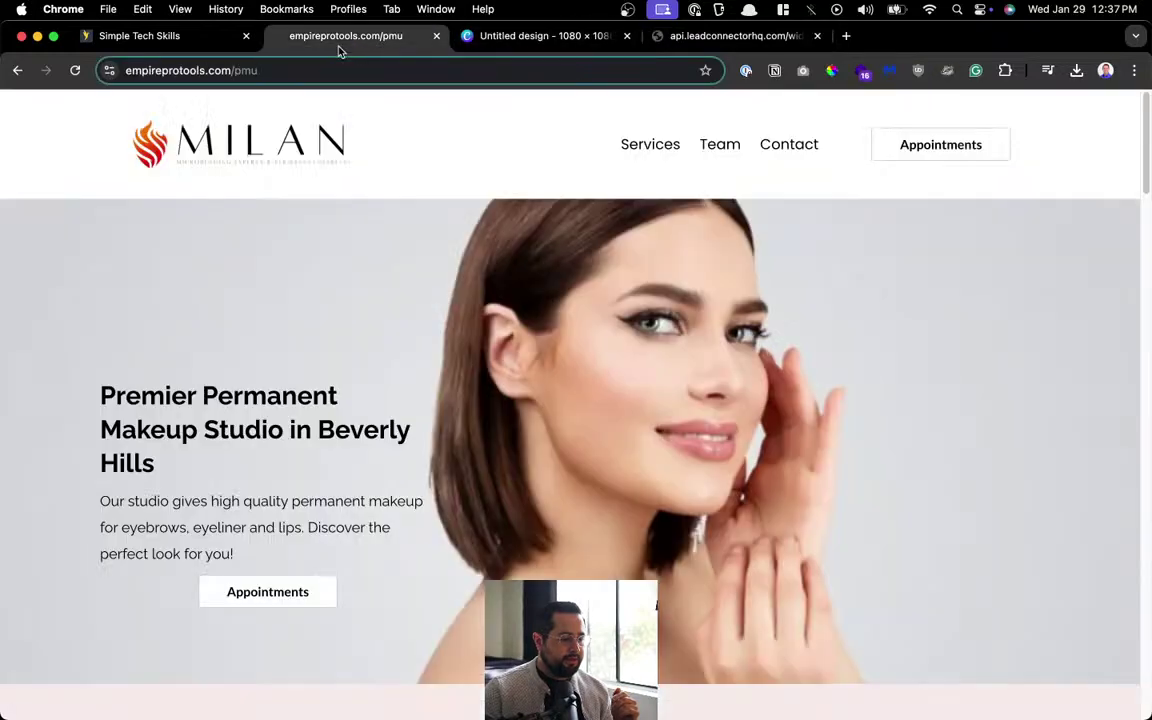
Review the Microblading calendar's rooms/equipment and notification settings, then save and close it.
left_click(206, 40)
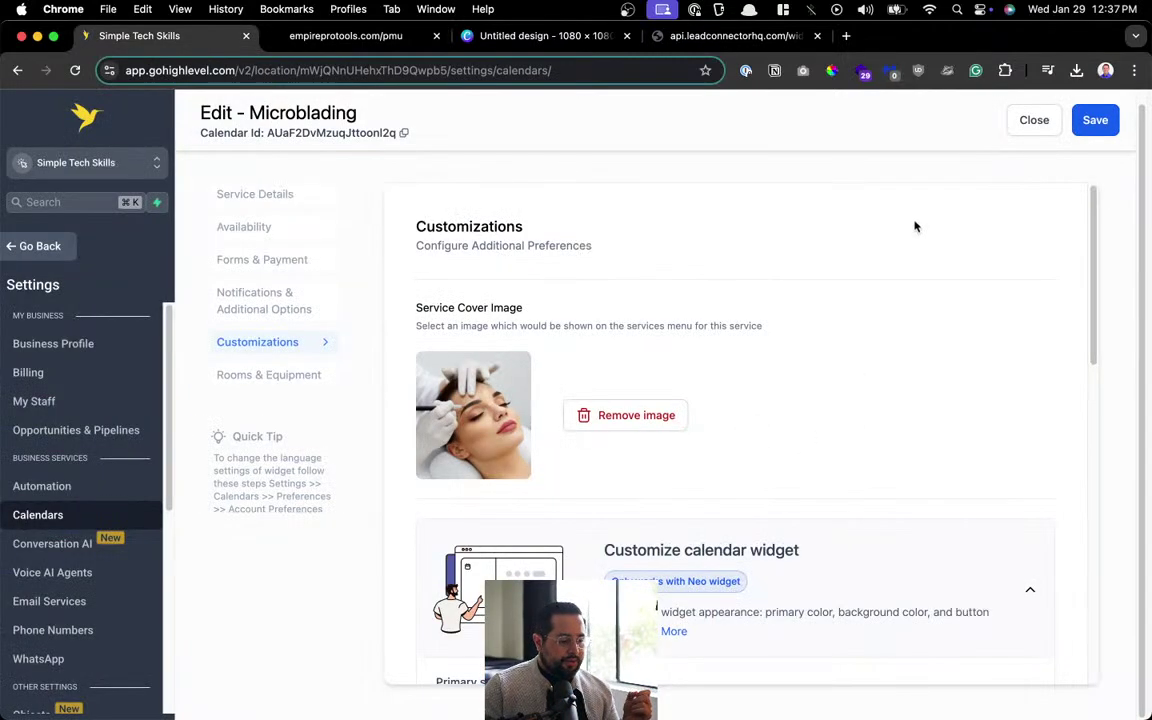
scroll(914, 227, "down", 5)
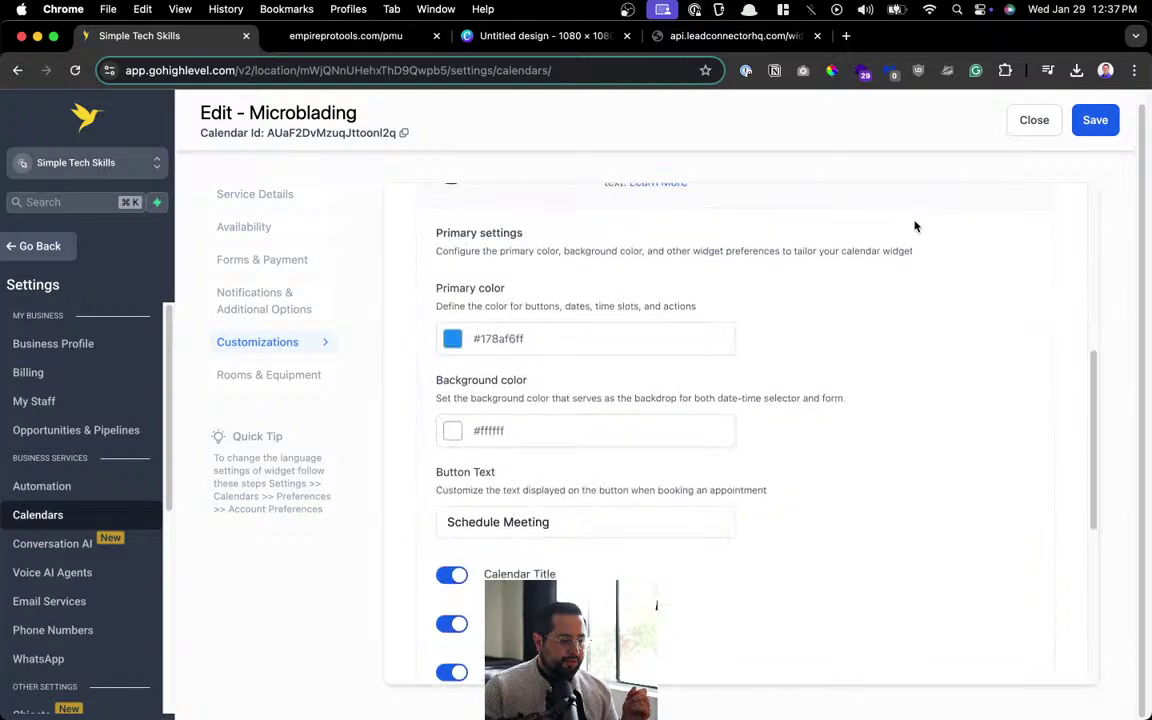
scroll(914, 227, "down", 5)
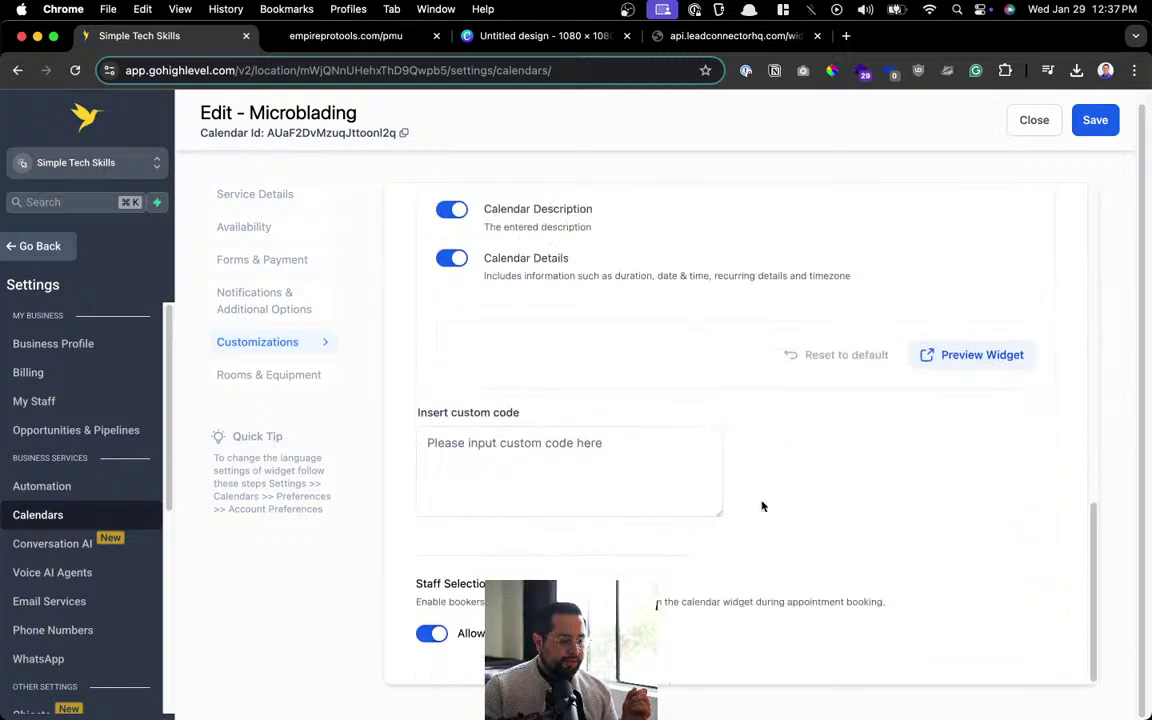
scroll(761, 504, "up", 1)
scroll(761, 486, "up", 10)
left_click(309, 384)
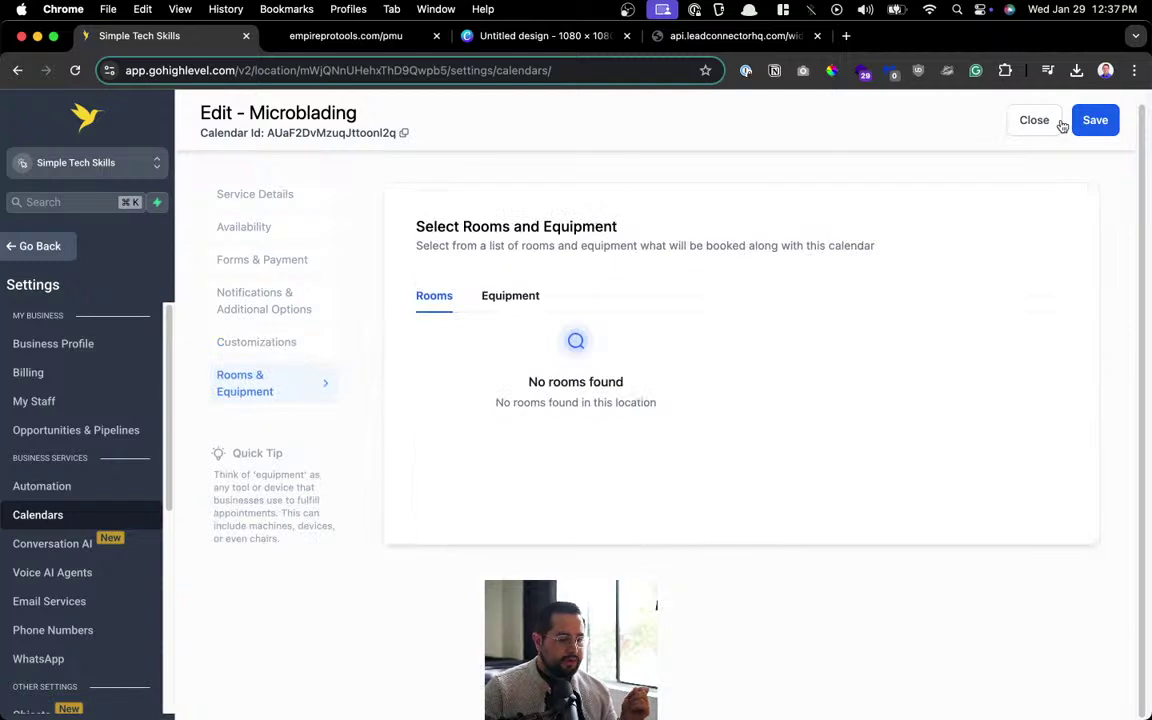
left_click(285, 292)
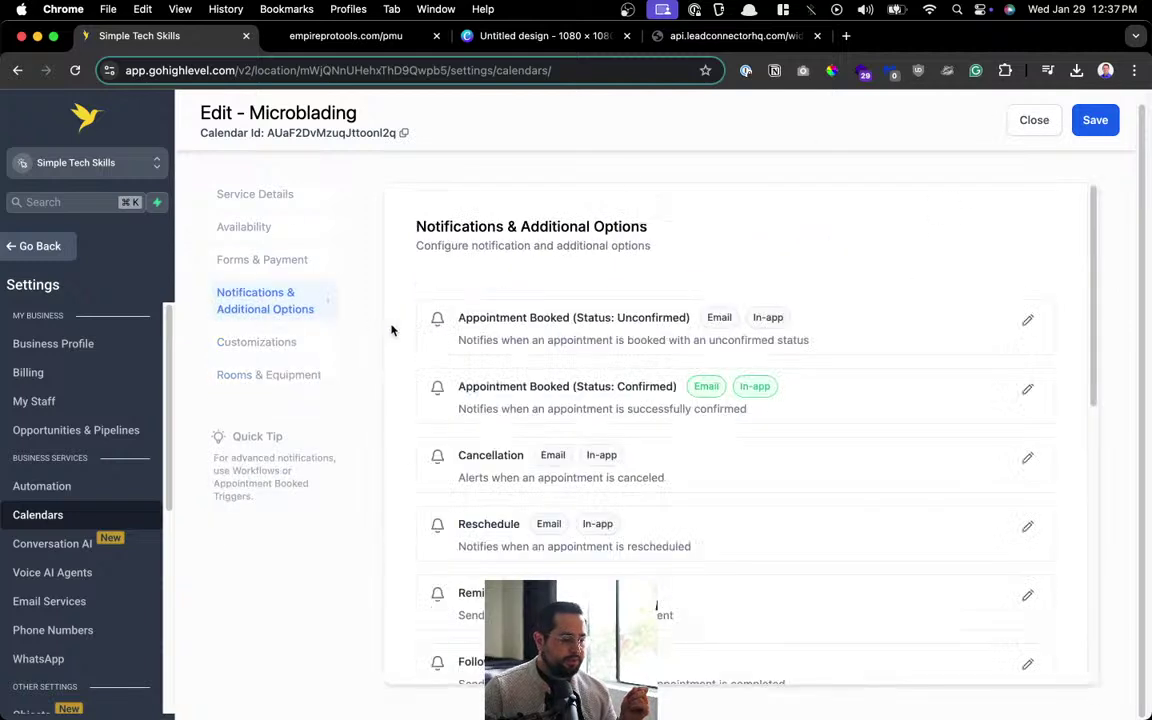
left_click(1092, 119)
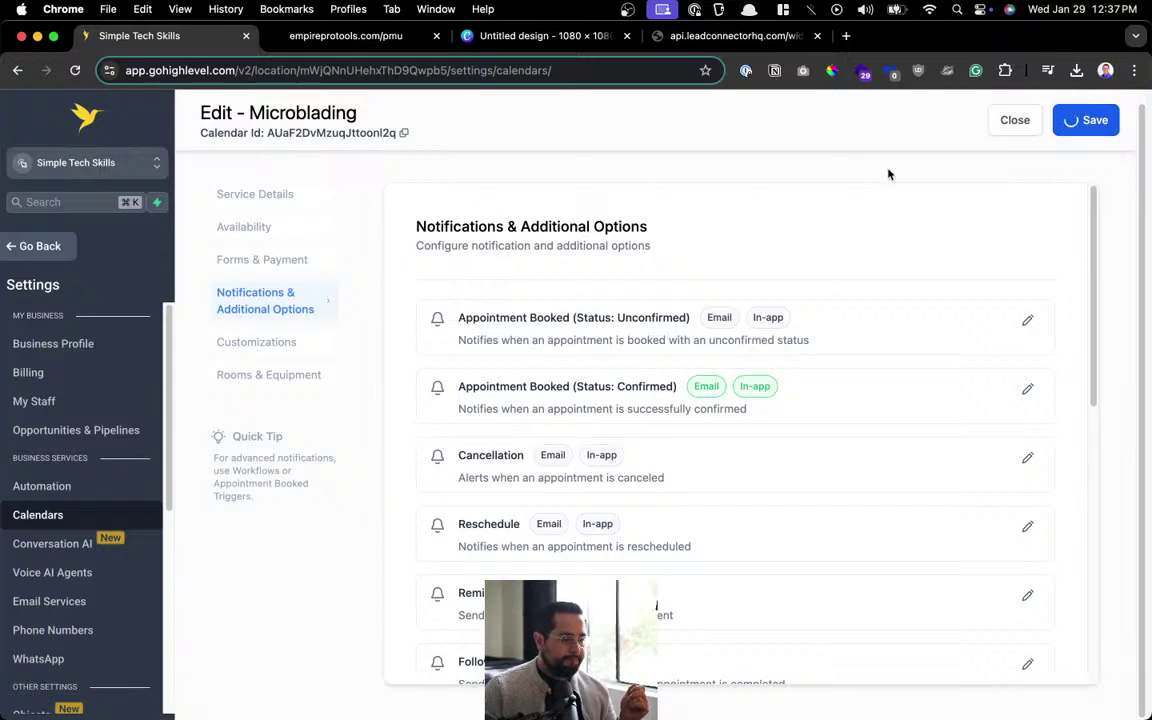
left_click(1020, 122)
Check the booking widget, Canva design and live PMU site tabs, then return to calendar settings.
scroll(450, 590, "down", 2)
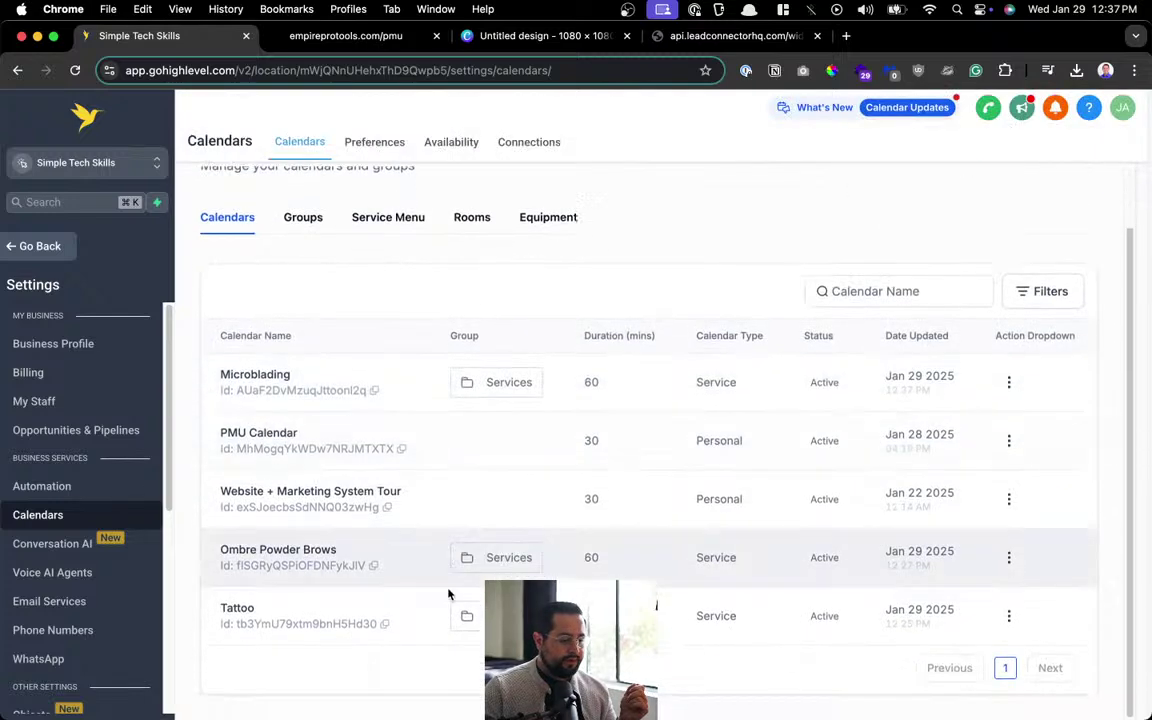
left_click(657, 37)
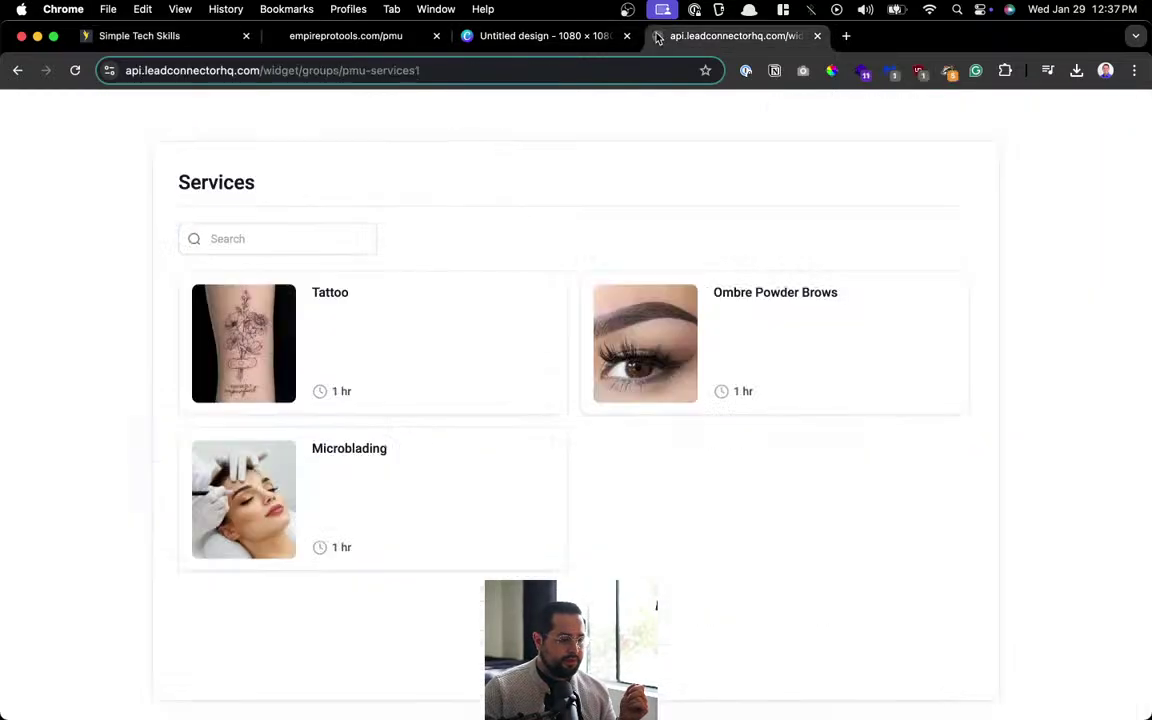
left_click(507, 37)
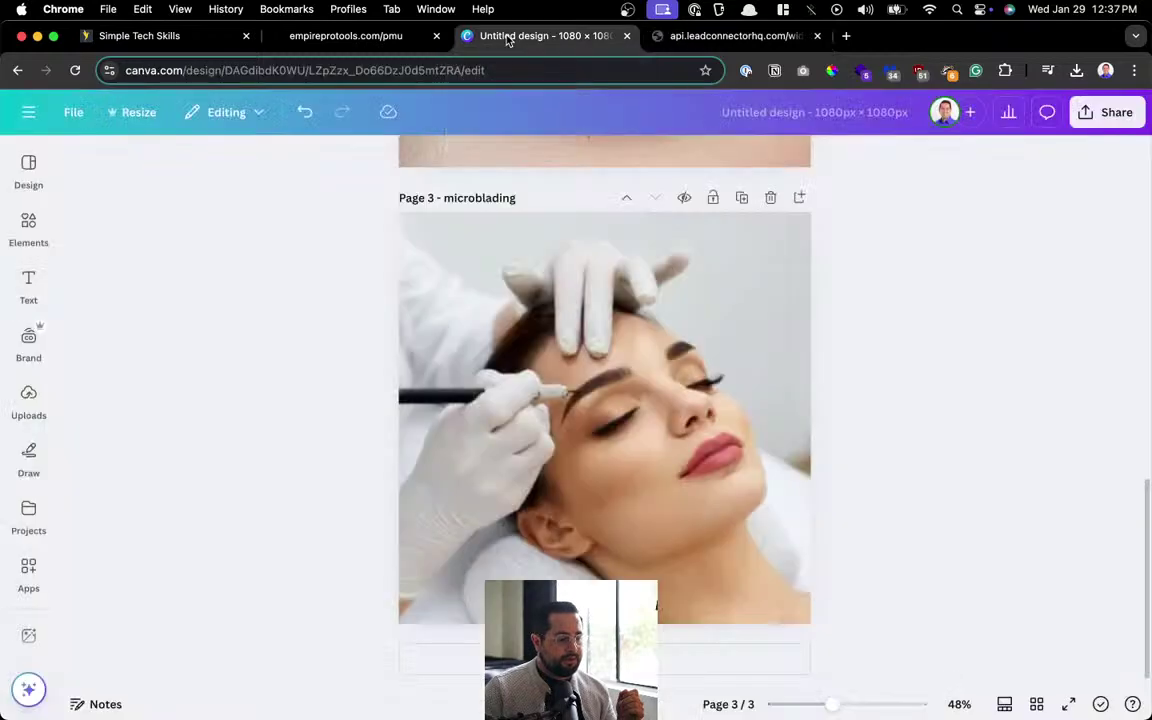
left_click(300, 37)
left_click(140, 36)
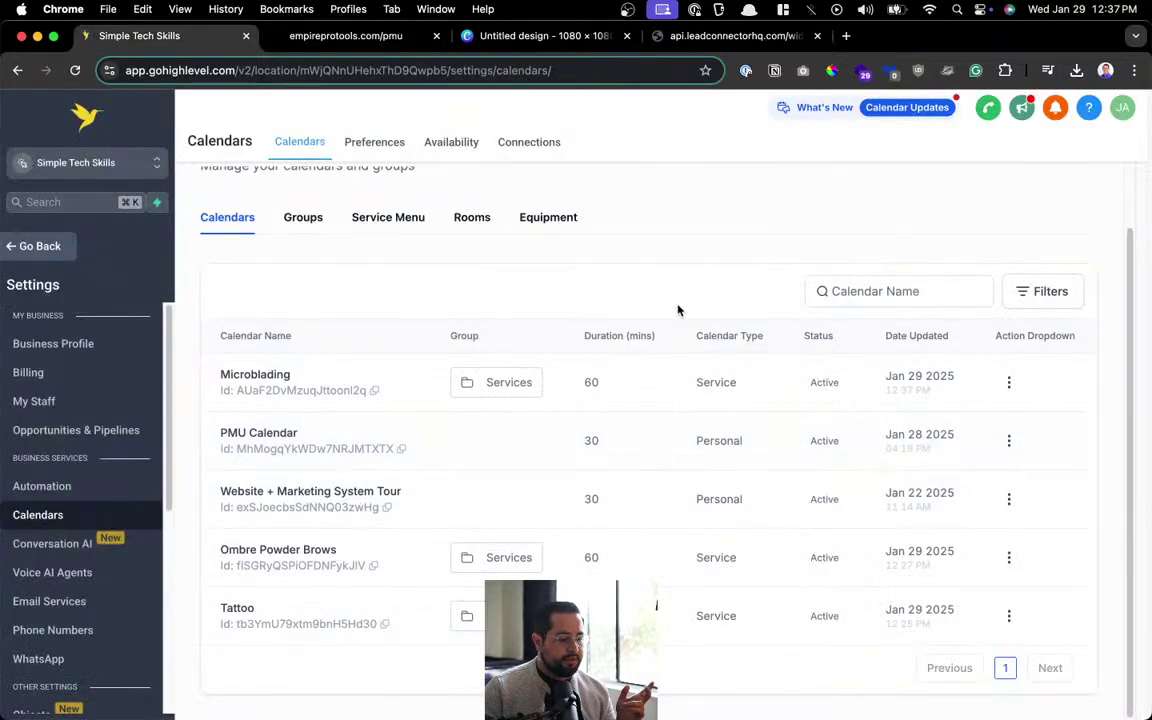
scroll(687, 298, "up", 2)
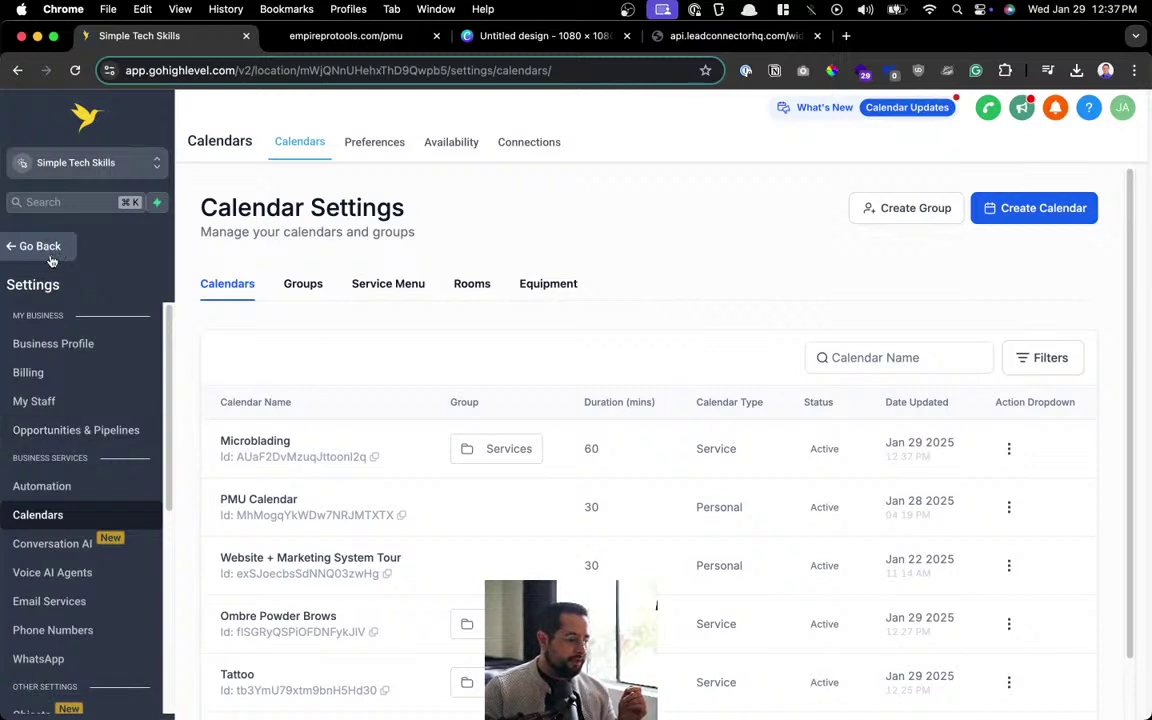
Duplicate the calendar settings tab and head to the main dashboard in the copy.
right_click(160, 36)
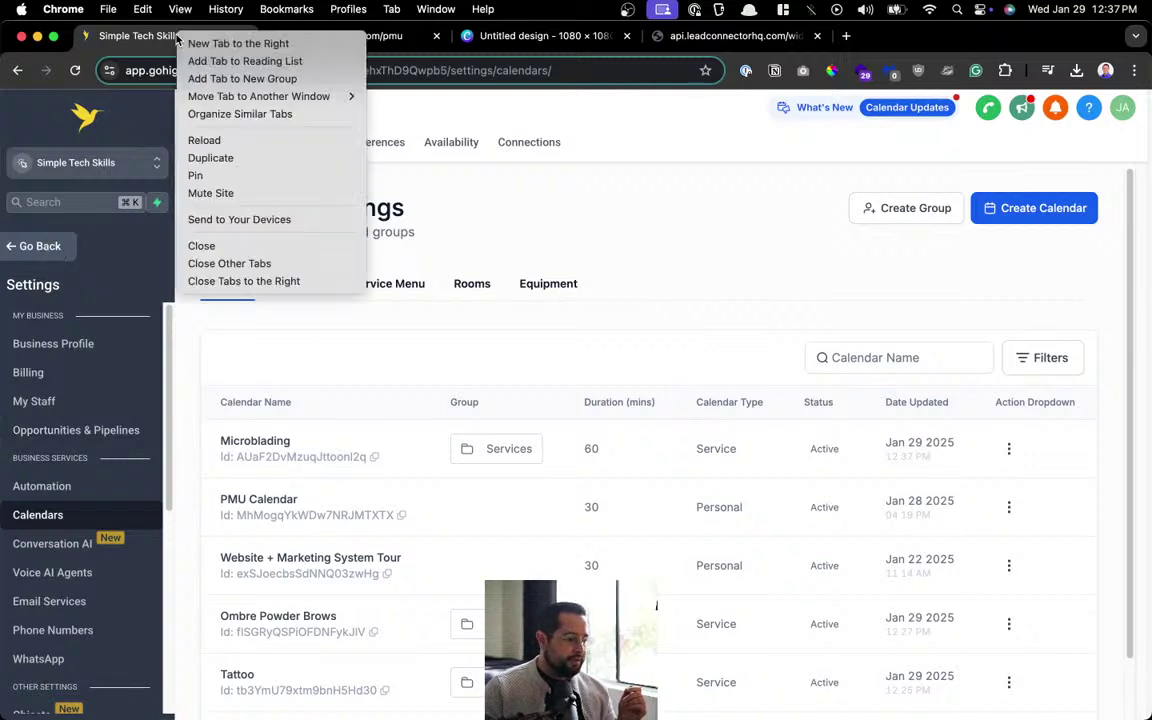
left_click(227, 163)
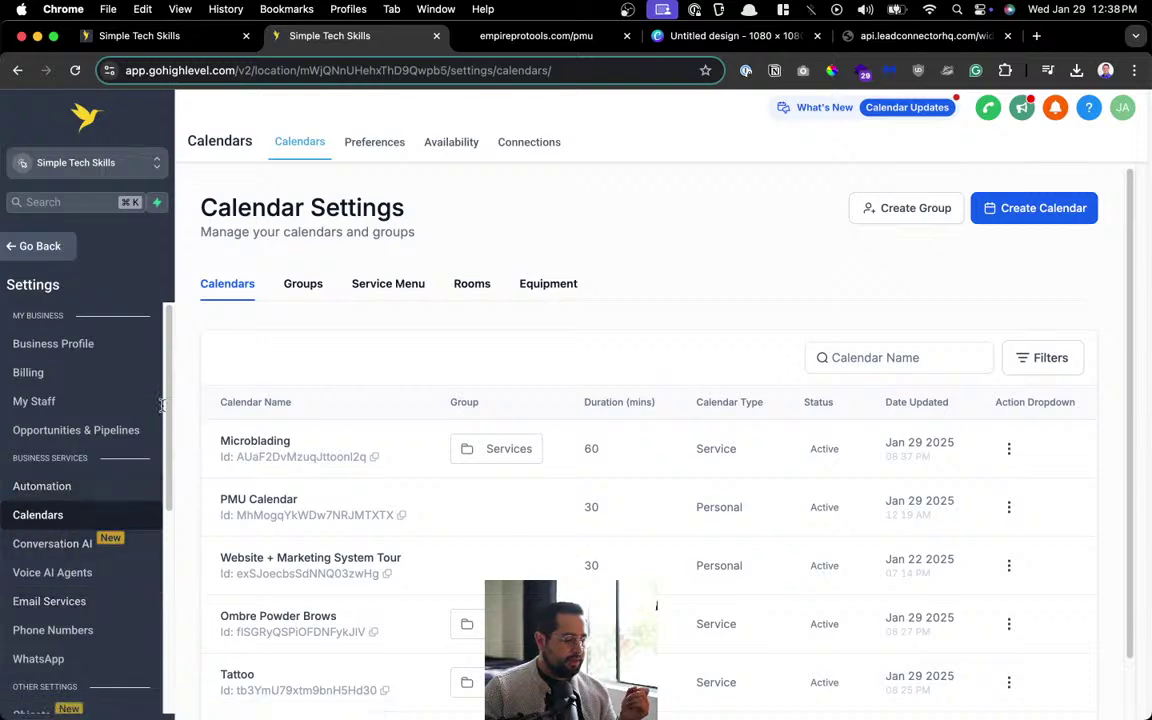
left_click(64, 250)
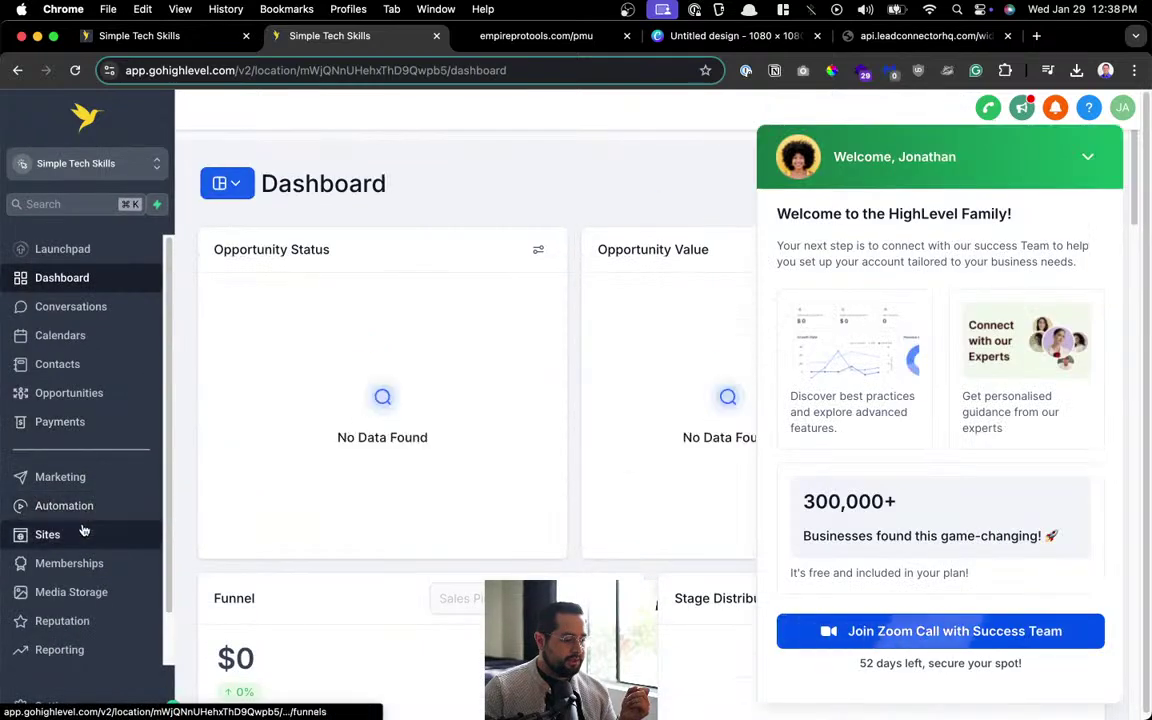
Delete the Lash Extention Salon website from the Sites > Websites list.
left_click(1087, 156)
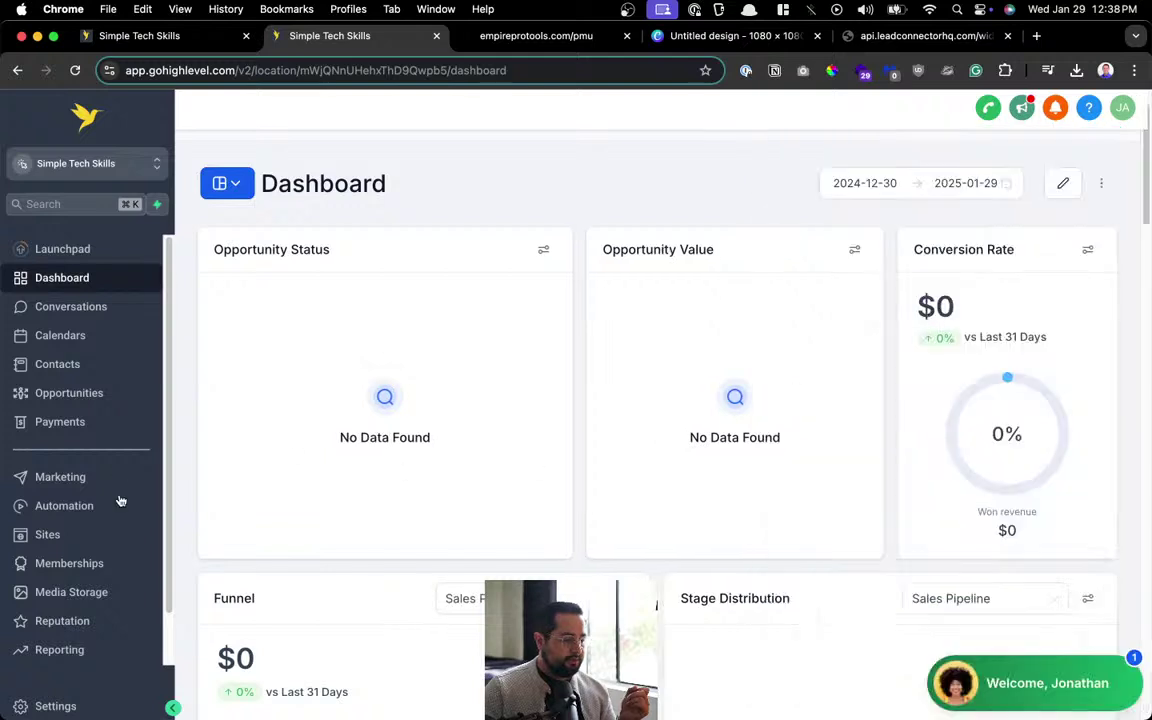
left_click(95, 540)
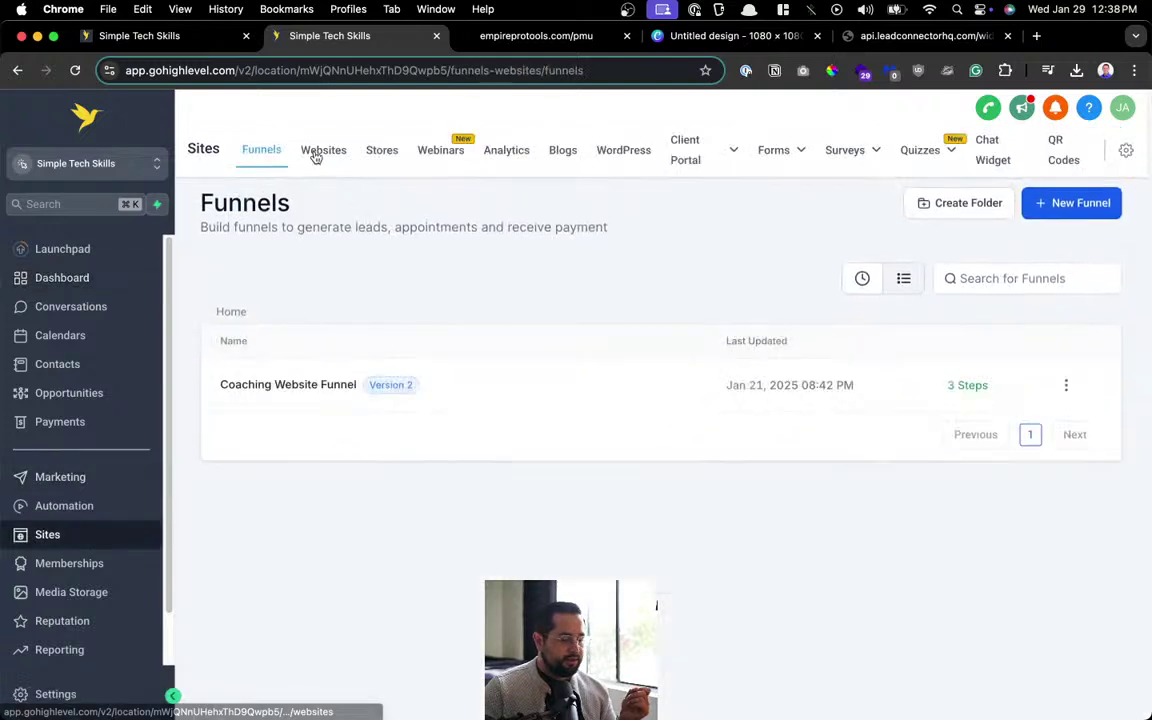
left_click(318, 151)
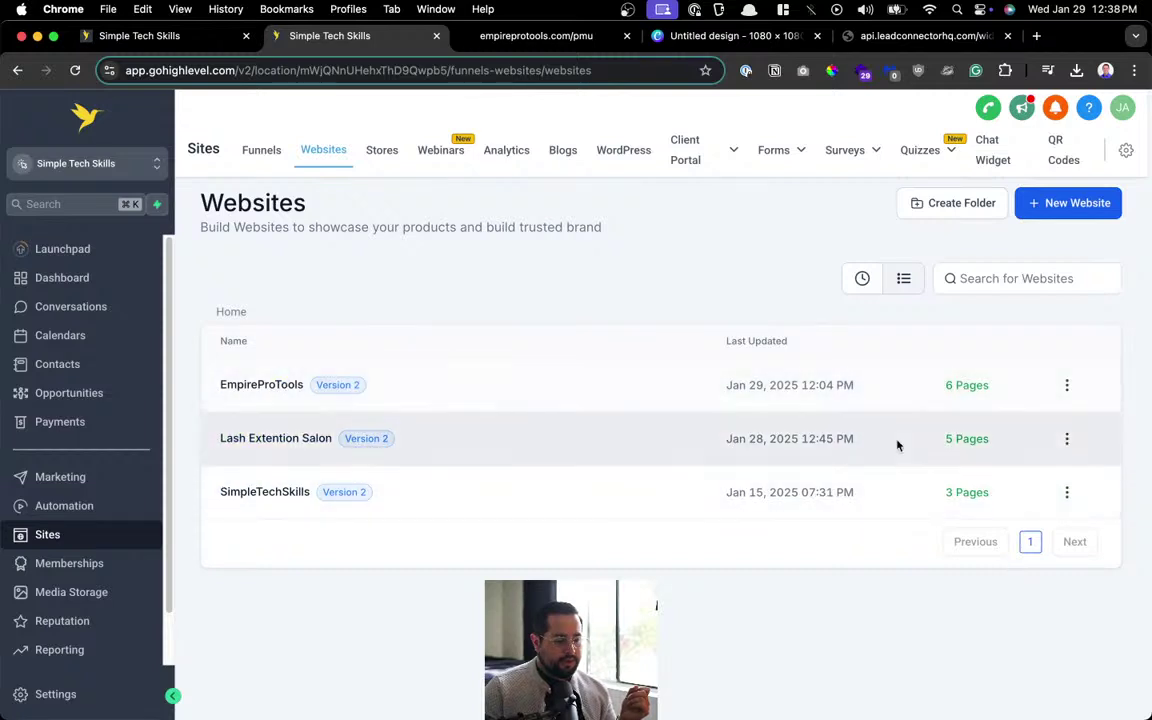
left_click(1066, 440)
left_click(1008, 405)
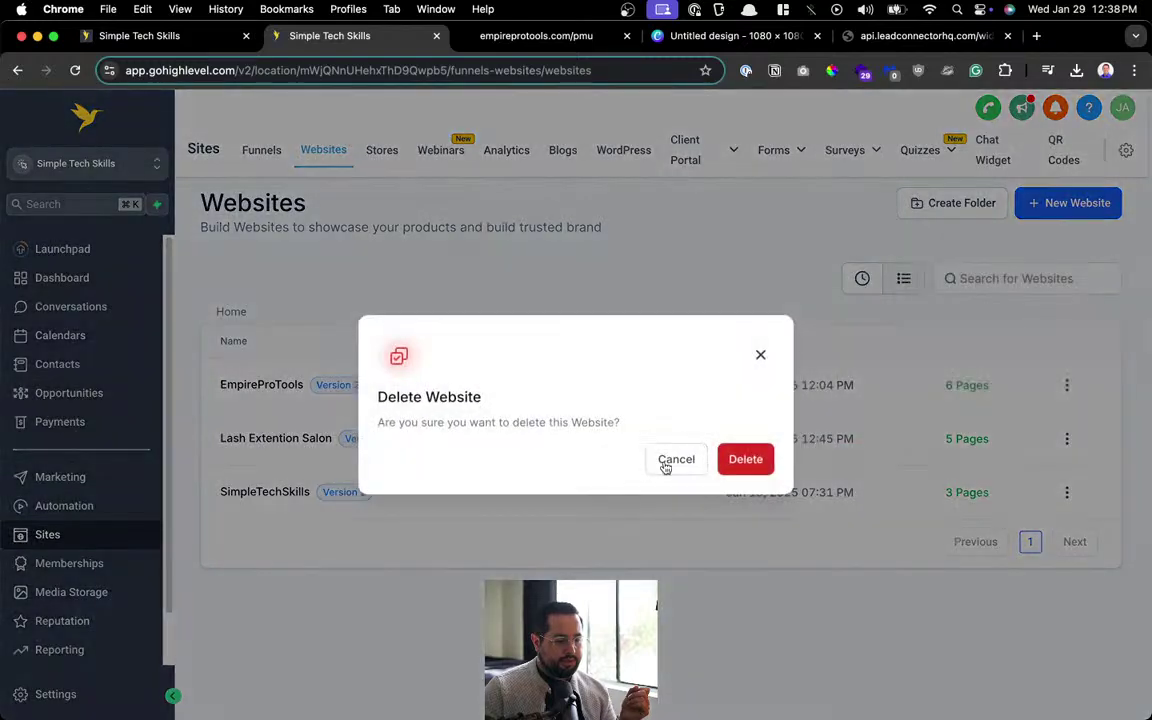
left_click(731, 462)
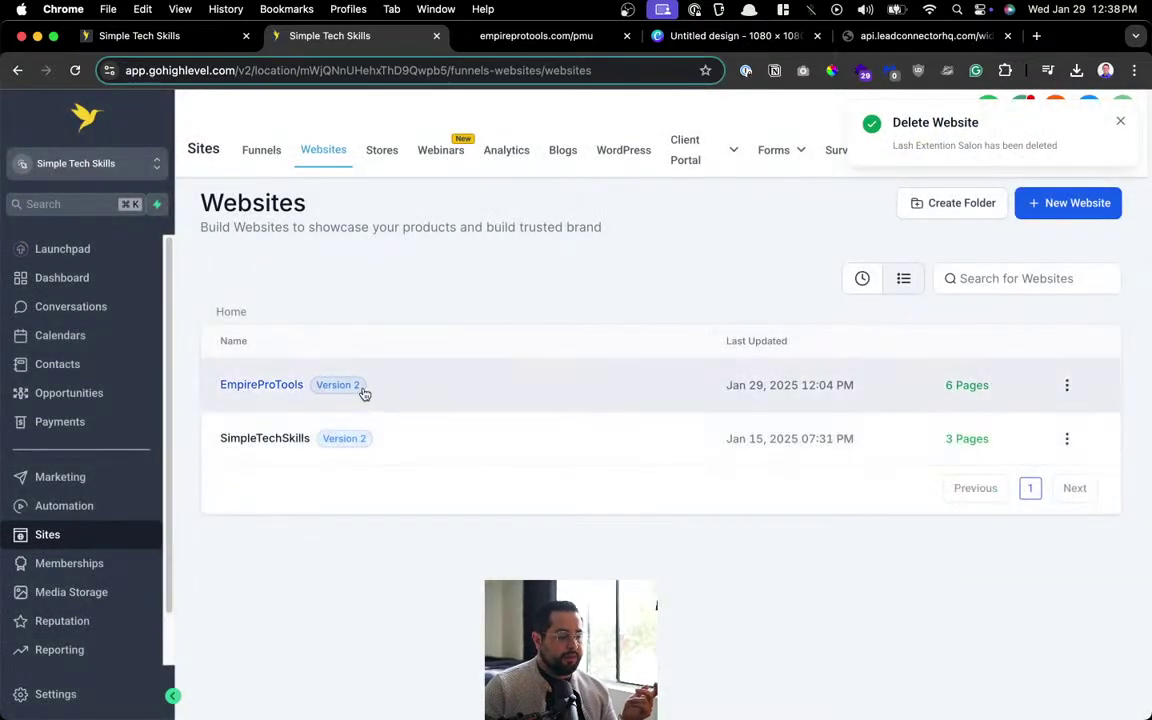
Open the EmpireProTools site's pages and start editing the PMU Calendar page.
left_click(270, 385)
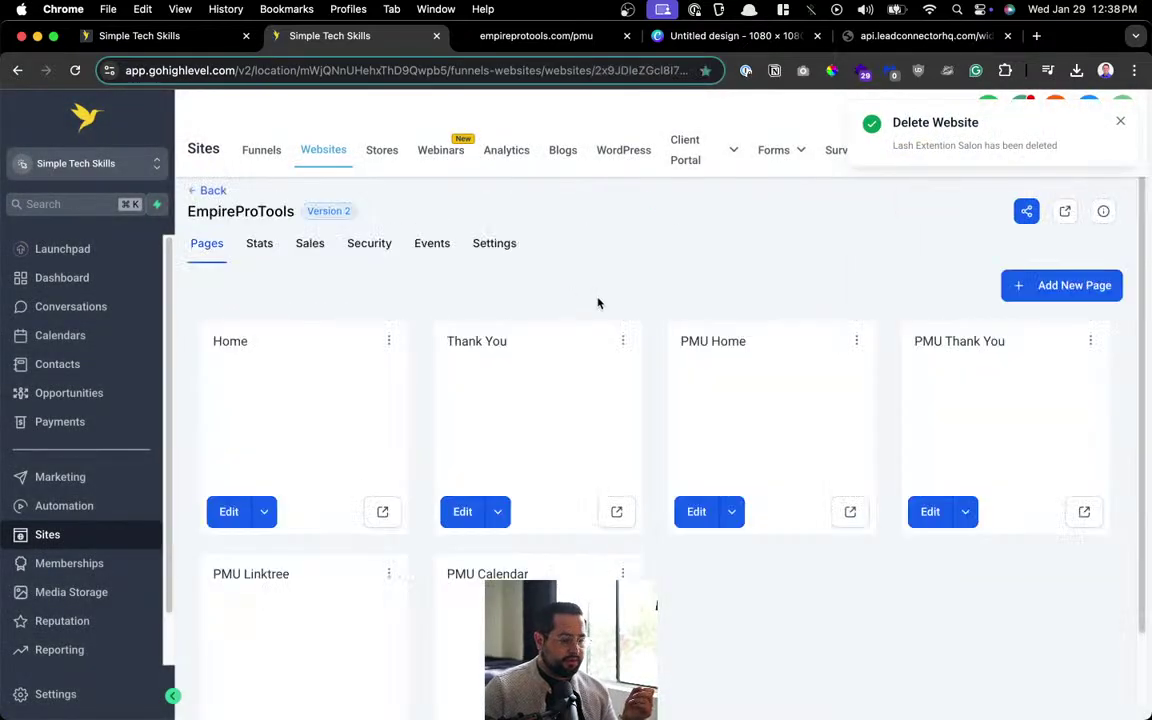
left_click(1120, 122)
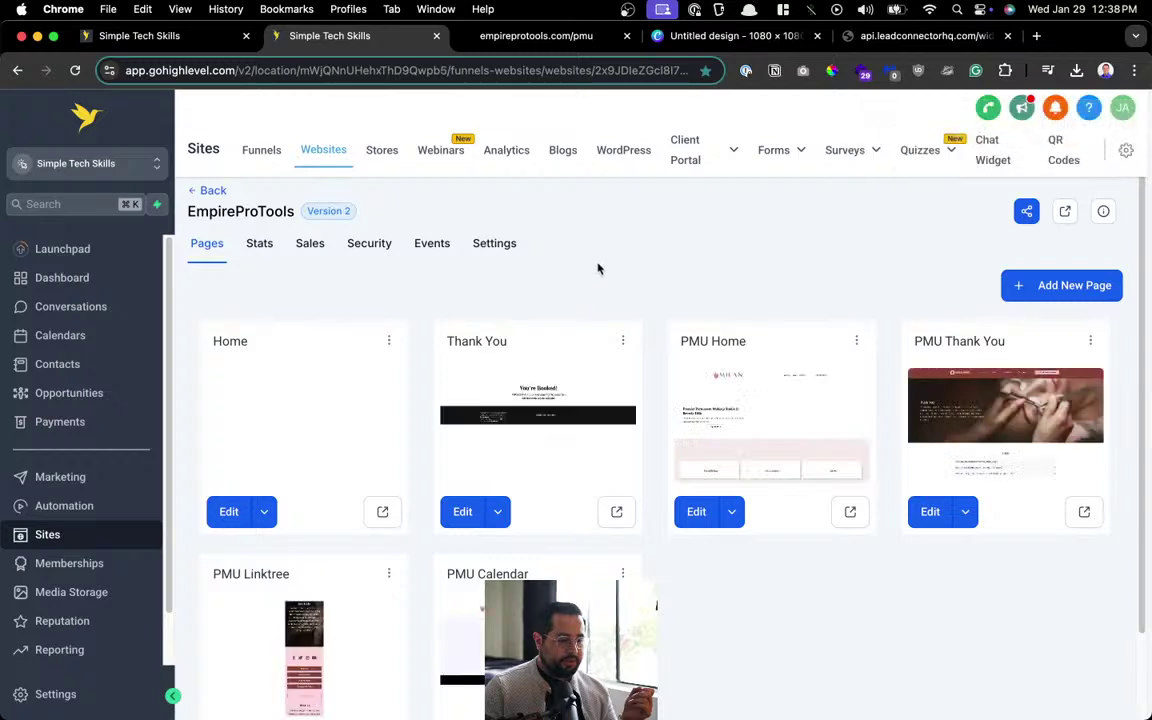
scroll(598, 268, "down", 2)
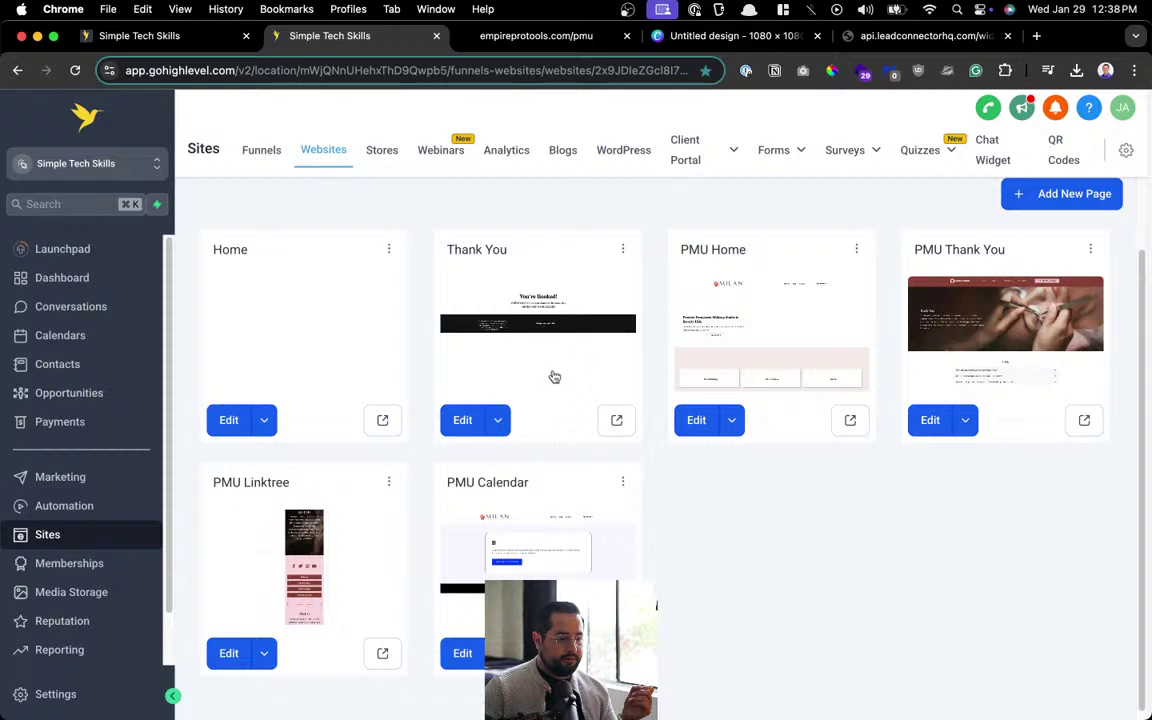
left_click(460, 652)
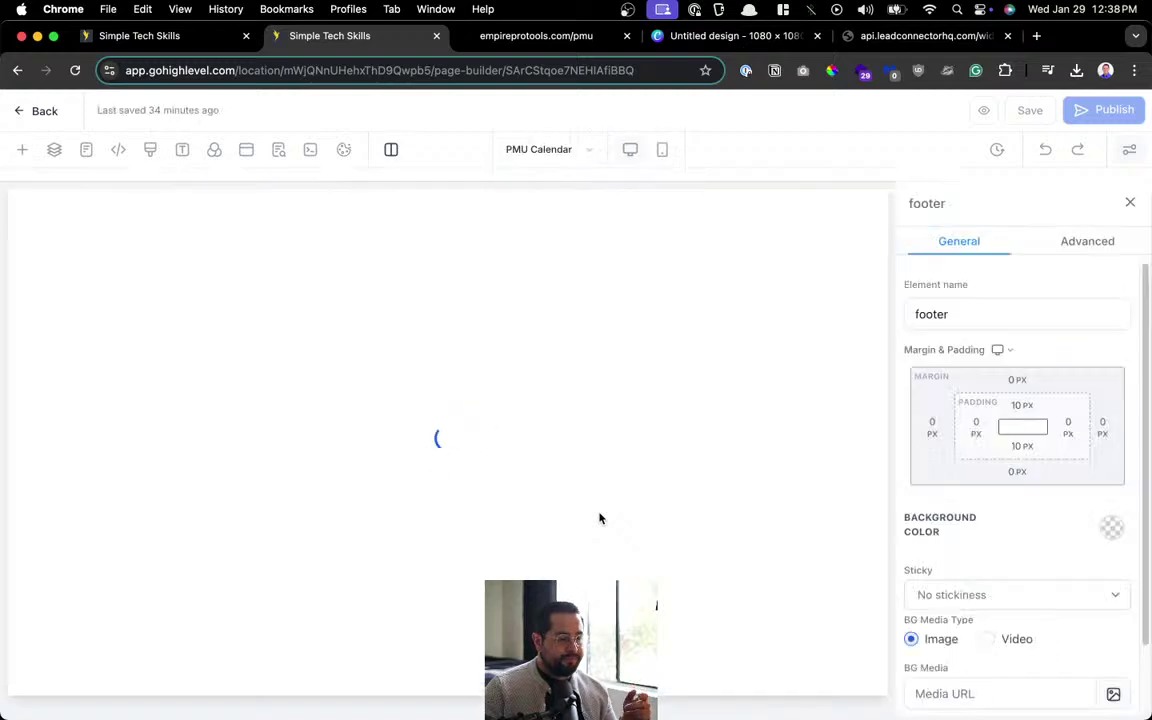
Change the hero headline to 'Book Your Service' in Raleway, centred.
scroll(490, 415, "down", 1)
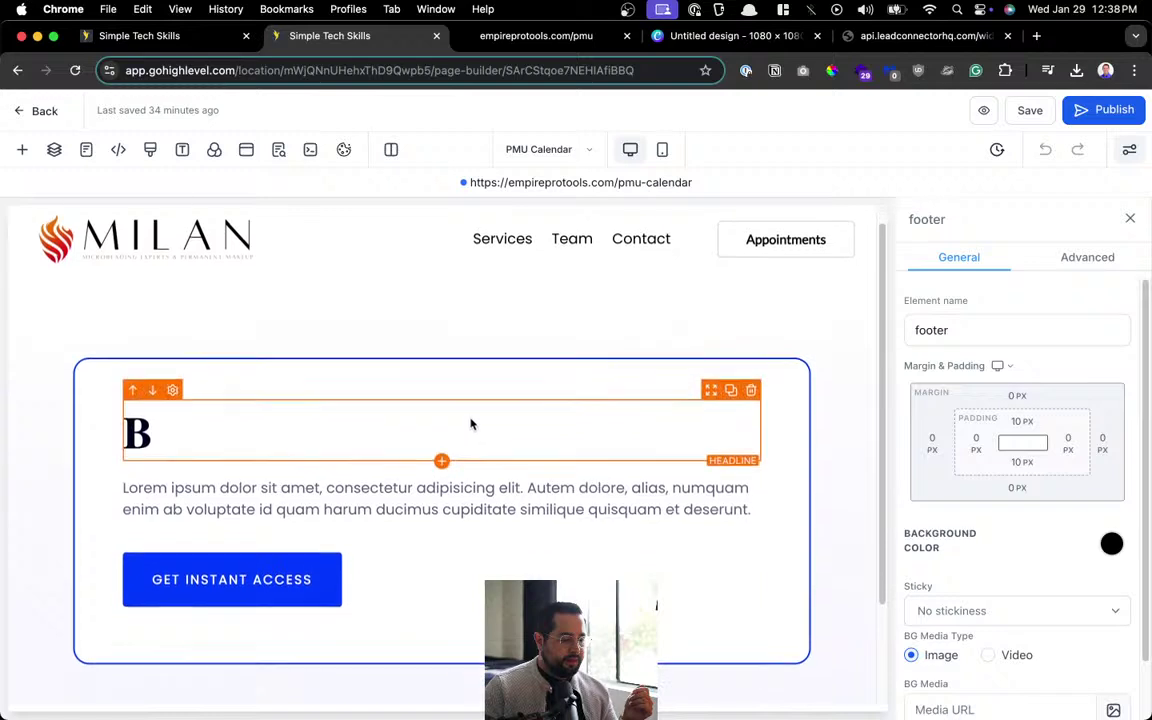
left_click(336, 445)
double_click(336, 445)
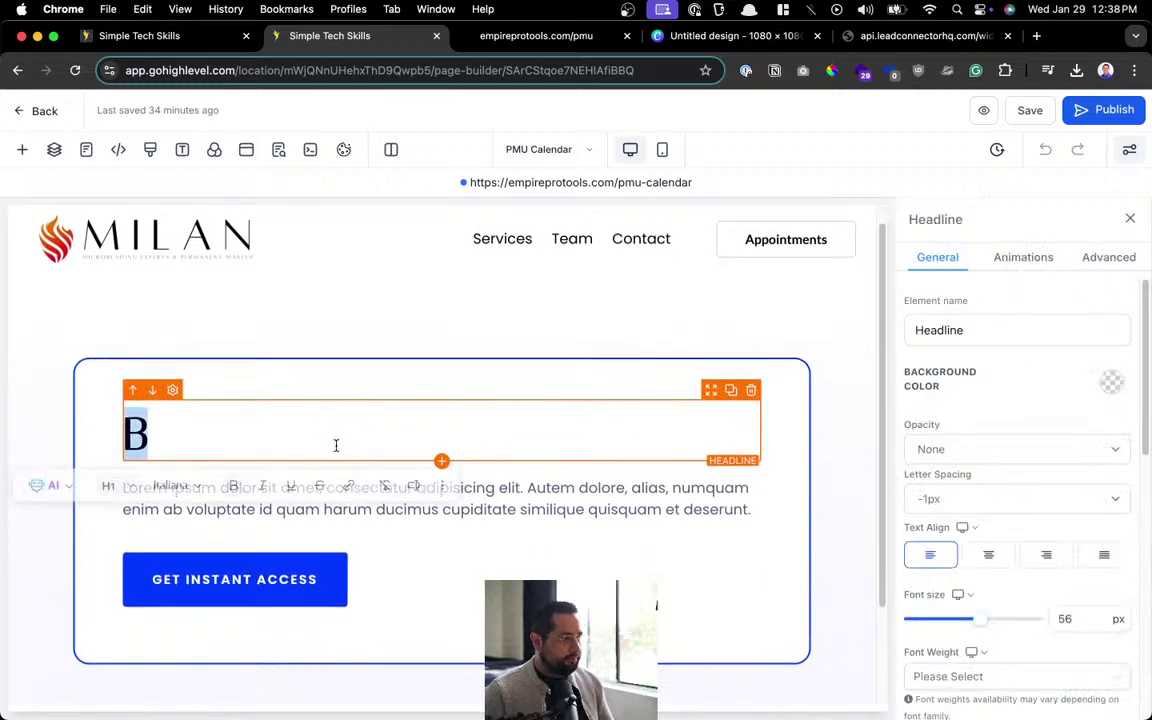
type("Sel")
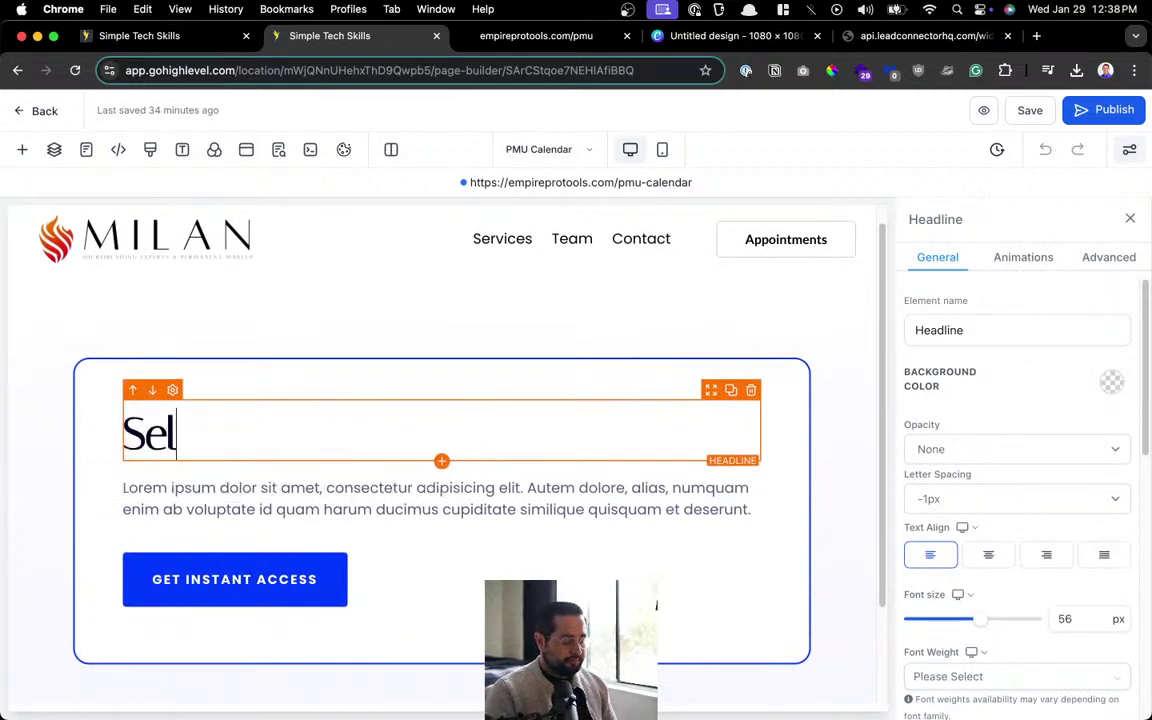
key("BackSpace")
key("BackSpace")
key("BackSpace")
type("Book Y")
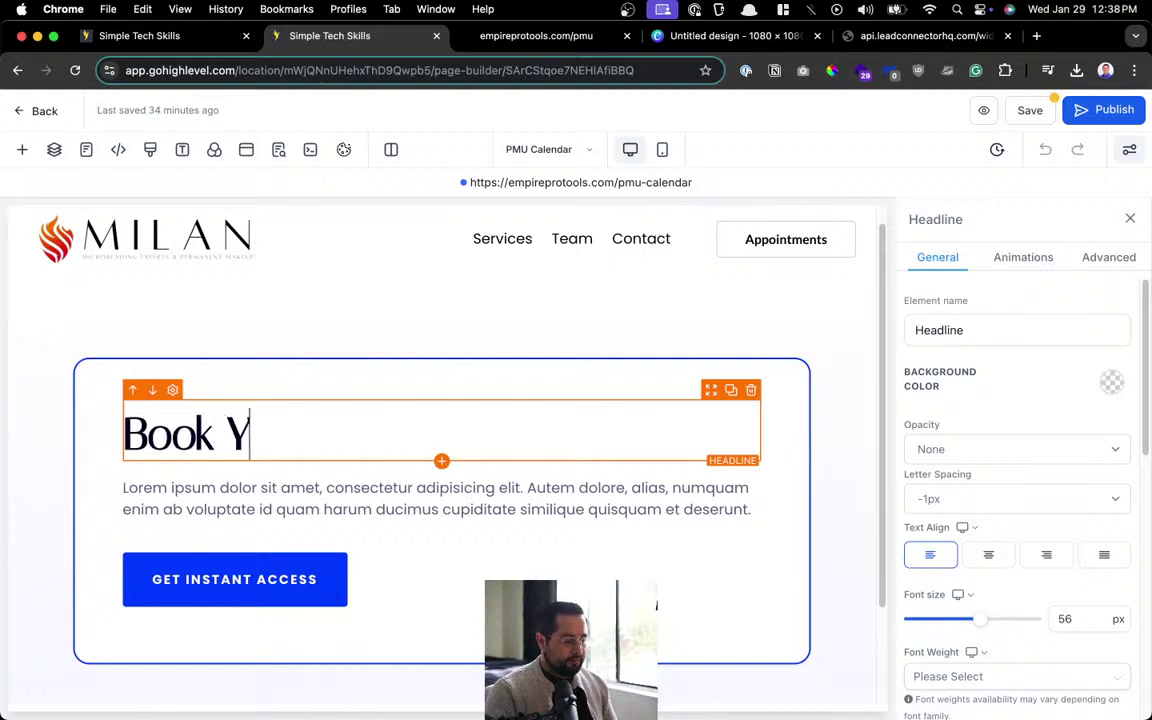
type("our Service")
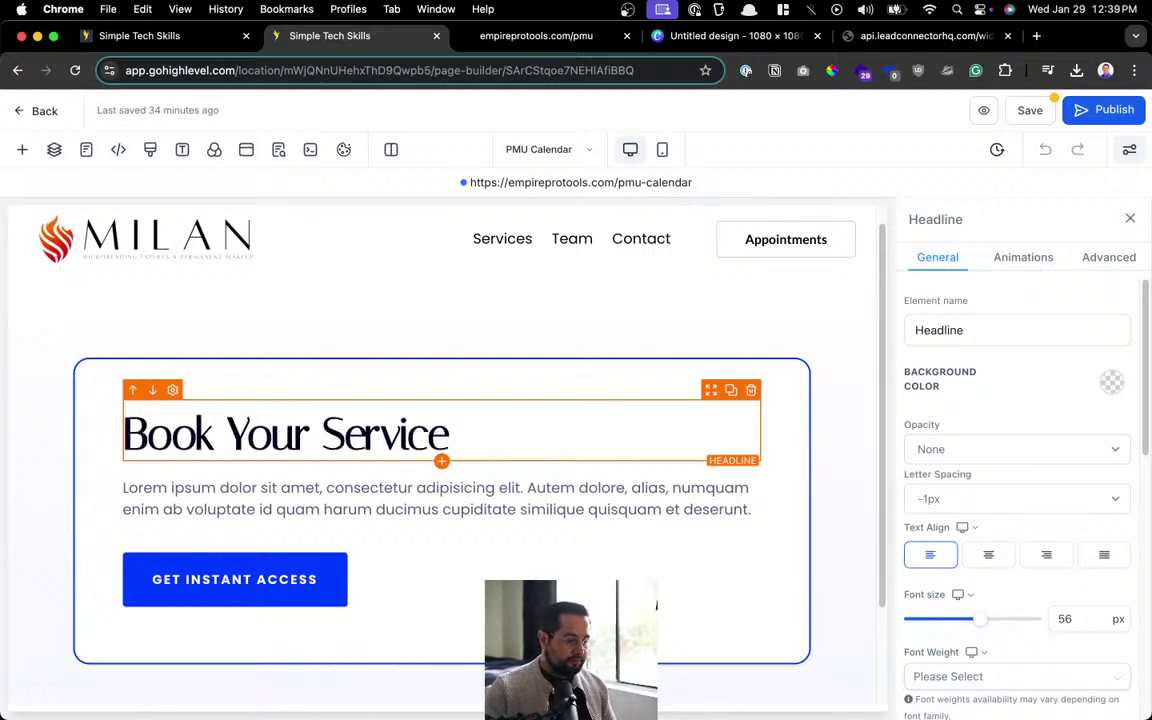
key("super+a")
left_click(225, 486)
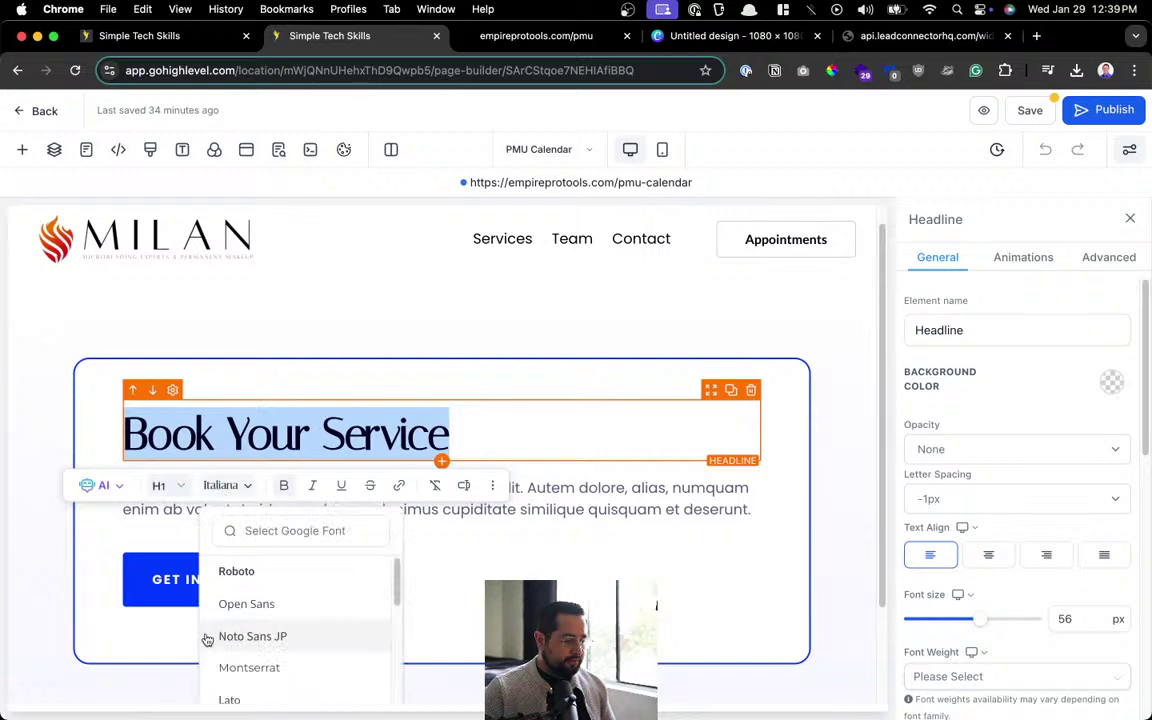
scroll(221, 625, "down", 3)
scroll(268, 646, "down", 3)
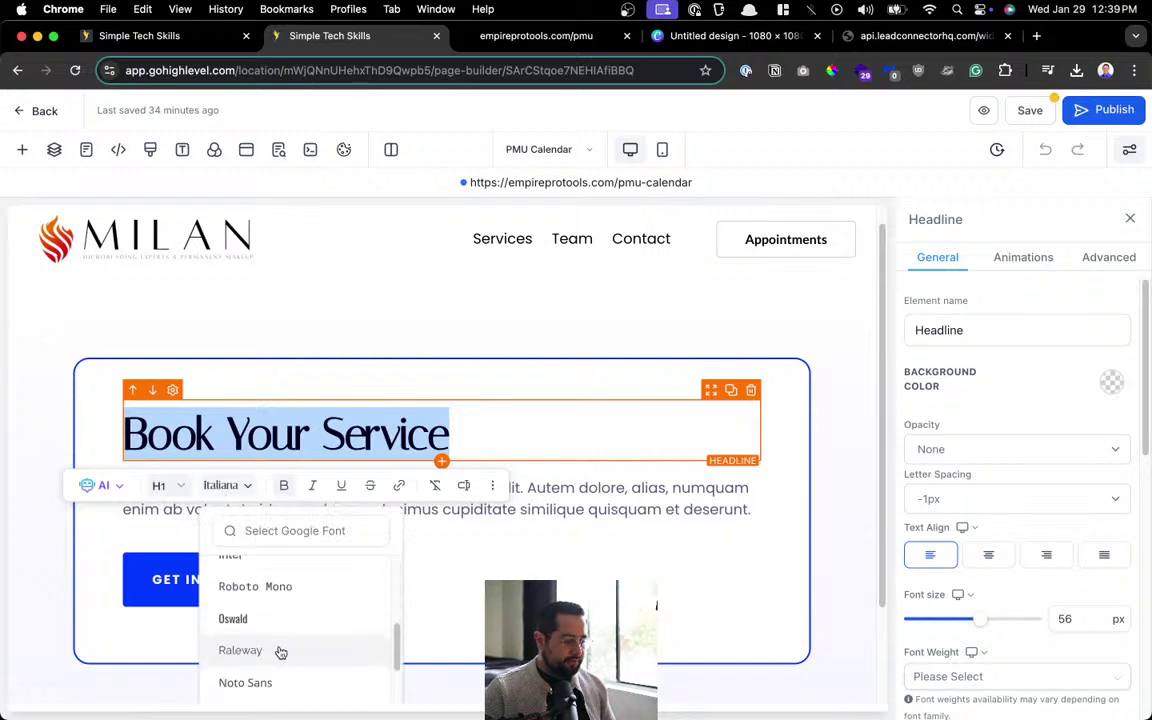
left_click(281, 652)
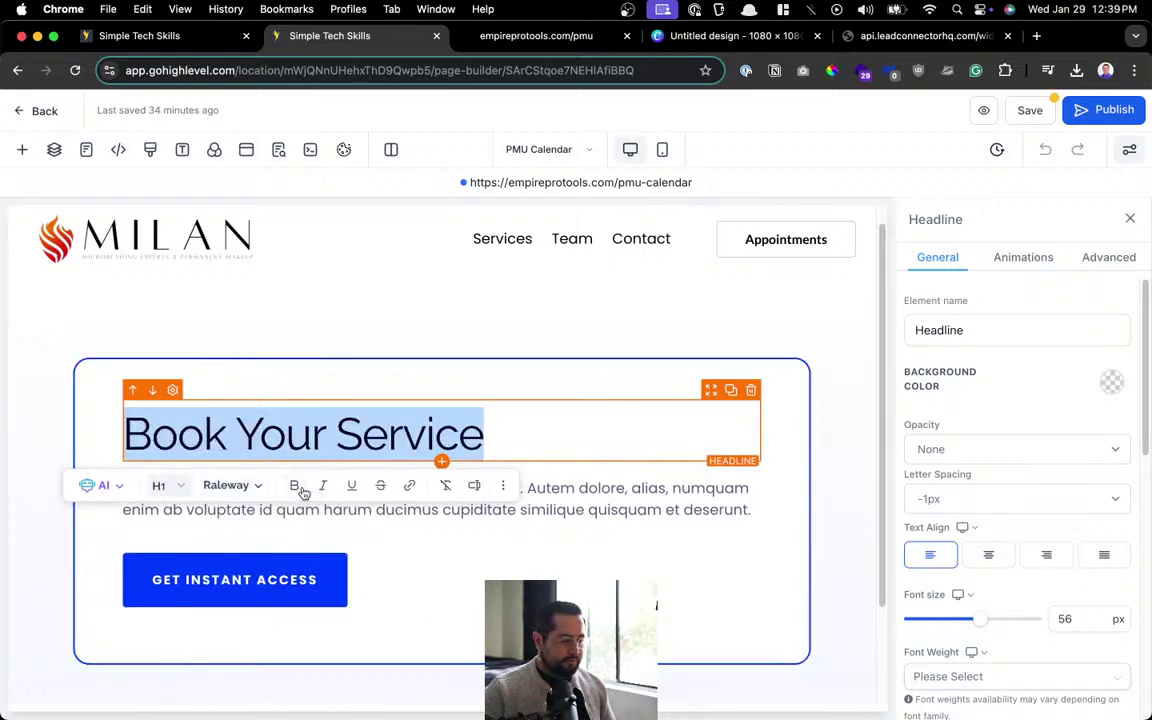
left_click(988, 555)
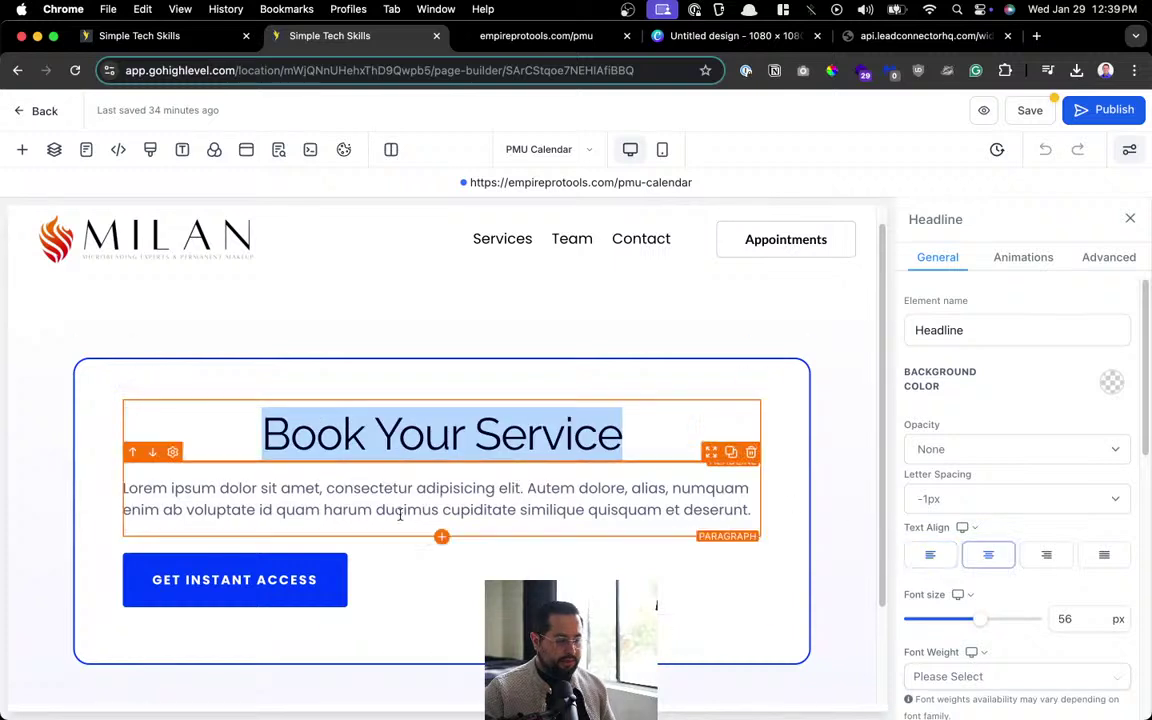
Replace the paragraph with 'Select the service, date and time using the calendar below.', centred, and delete the button.
left_click(751, 452)
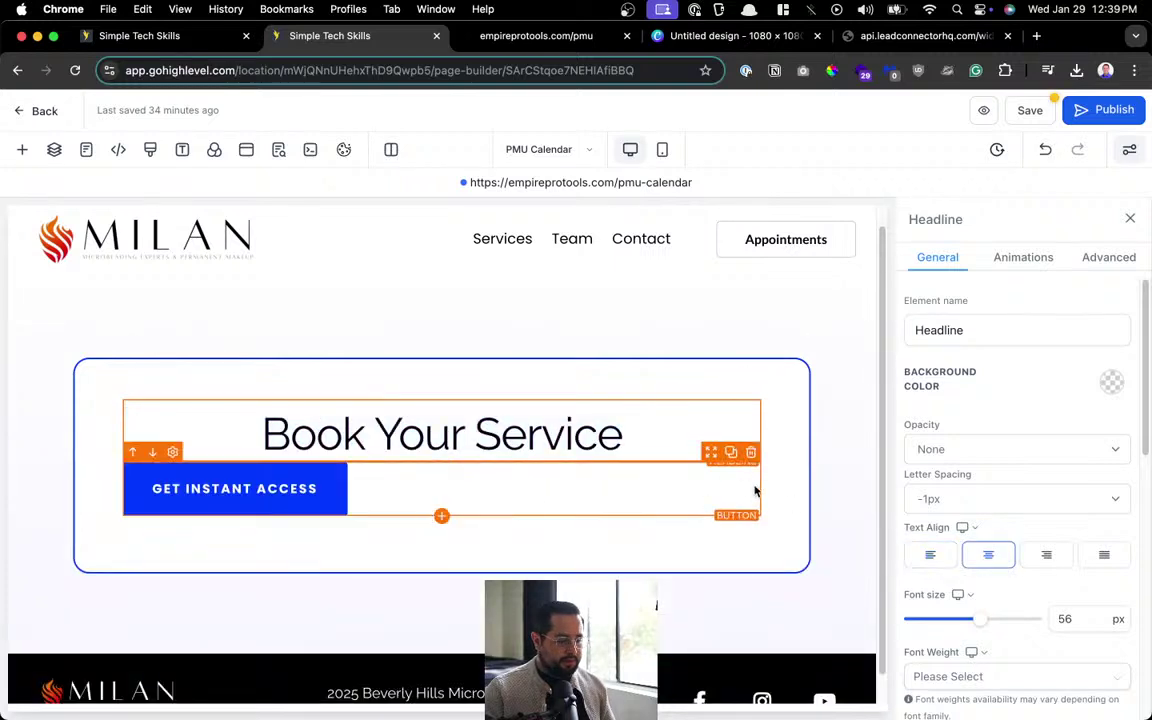
left_click(751, 452)
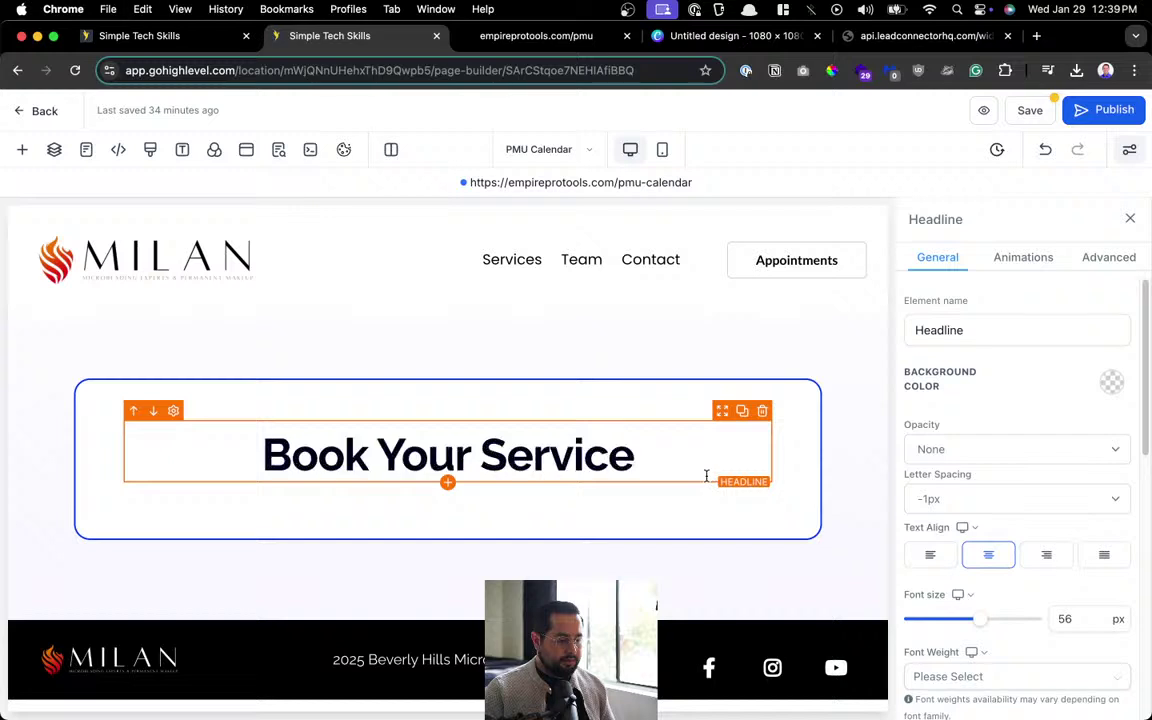
left_click(1045, 149)
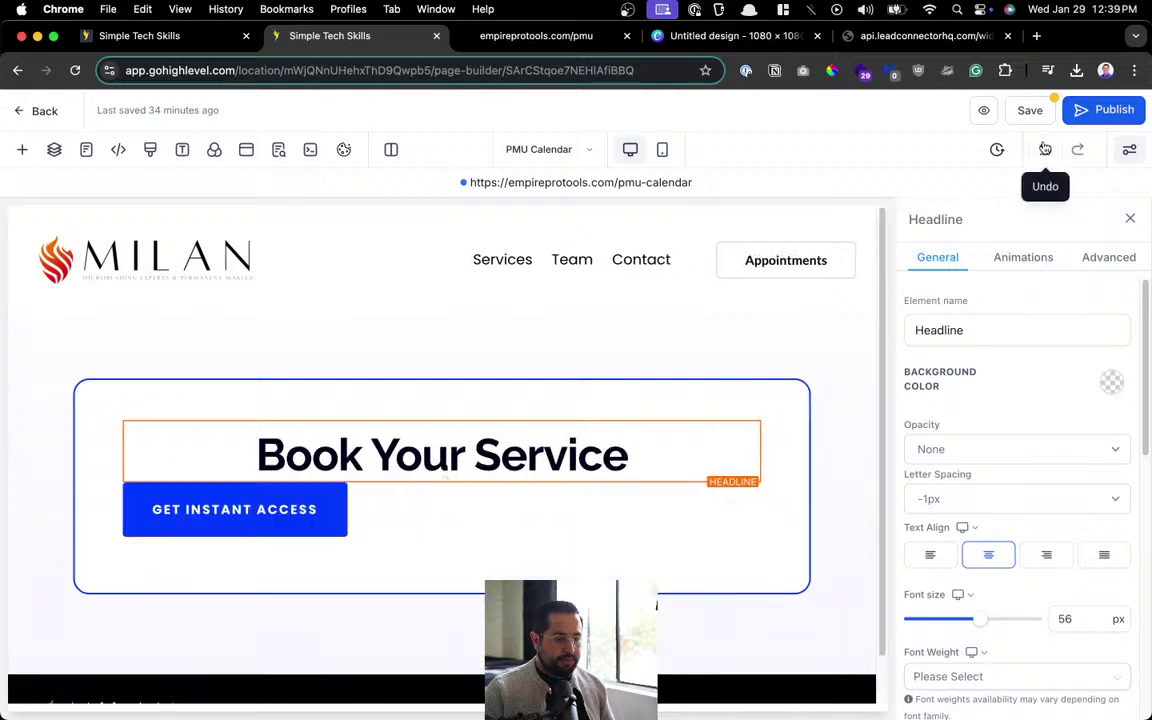
left_click(1045, 149)
double_click(482, 531)
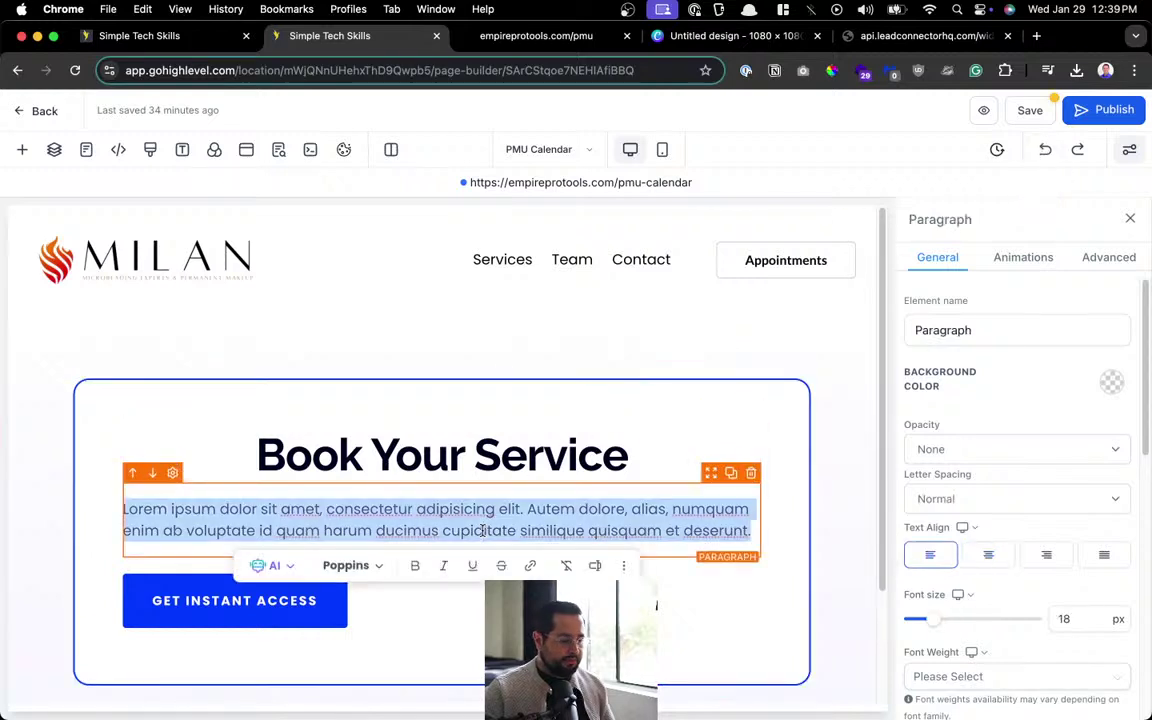
key("BackSpace")
type("Select ")
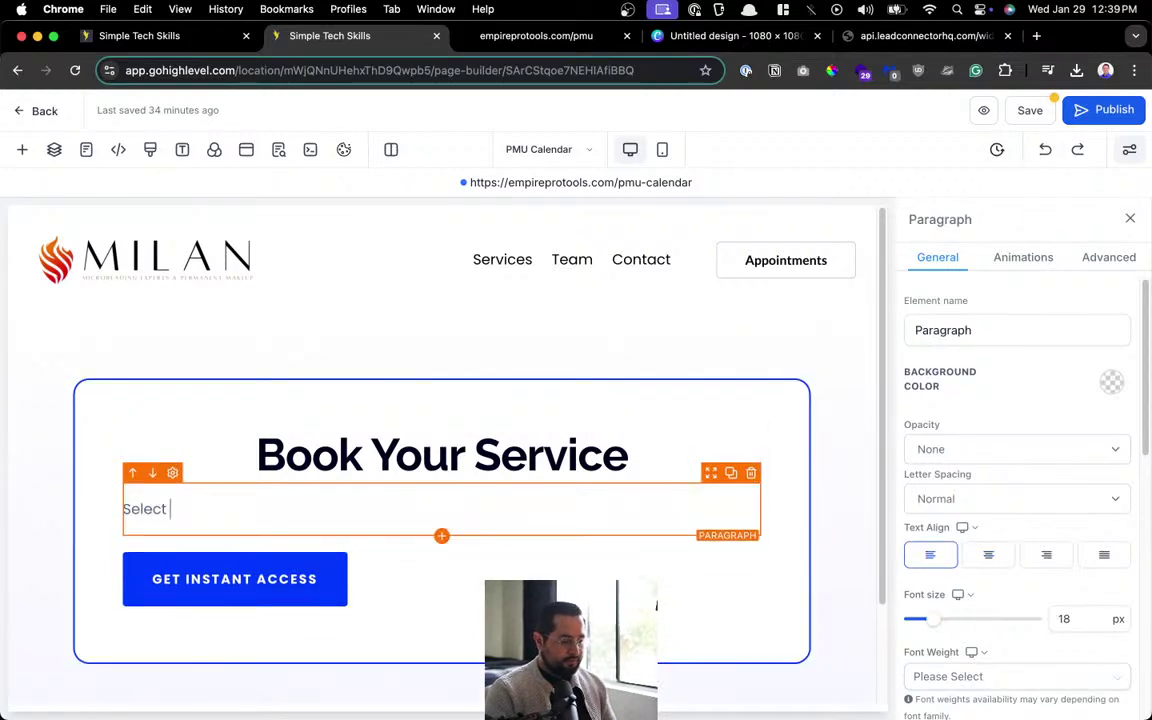
type("the service")
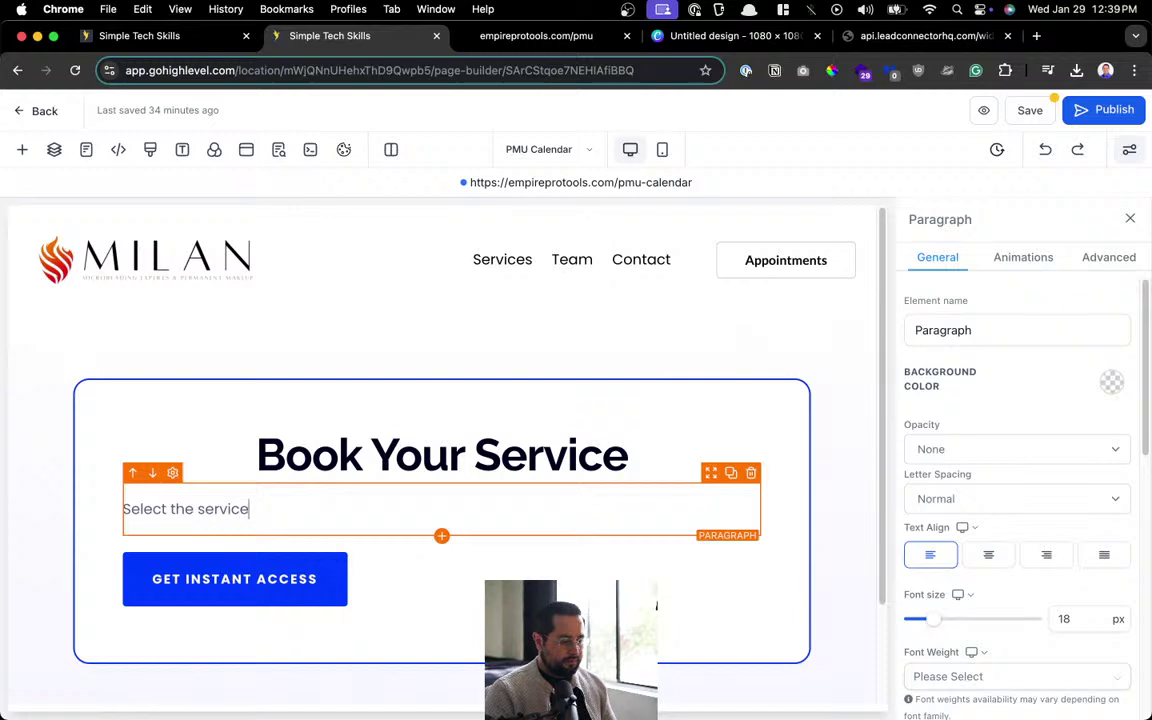
type(", date and time")
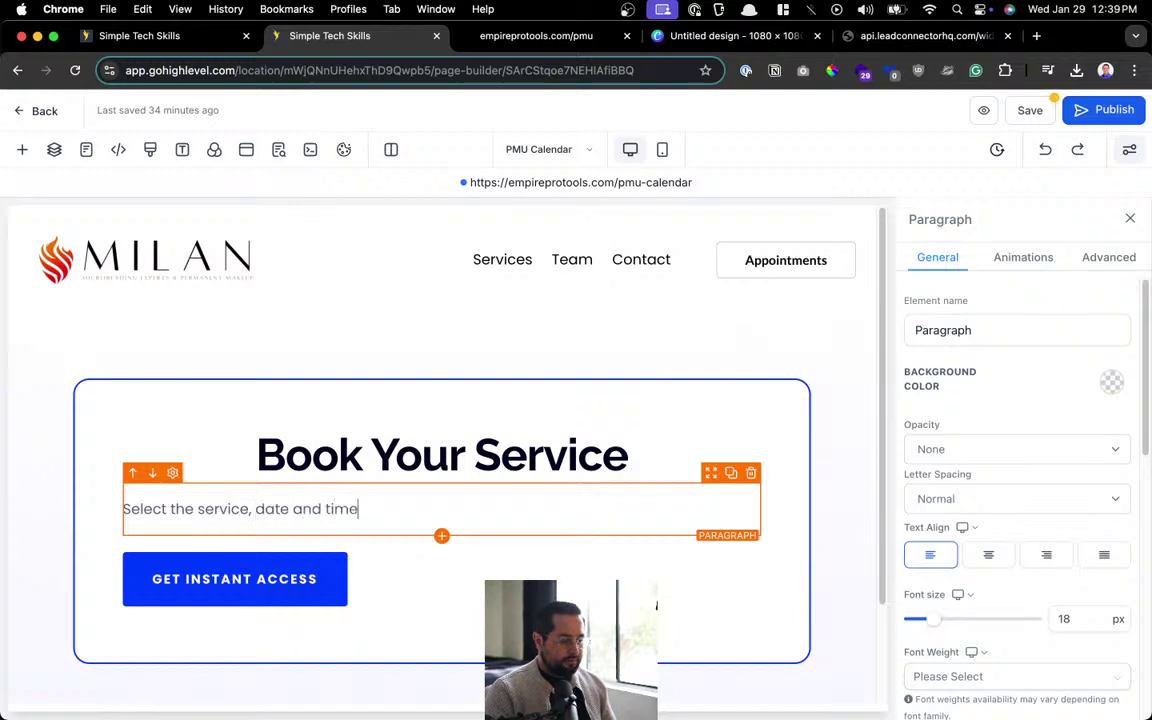
type(" using the")
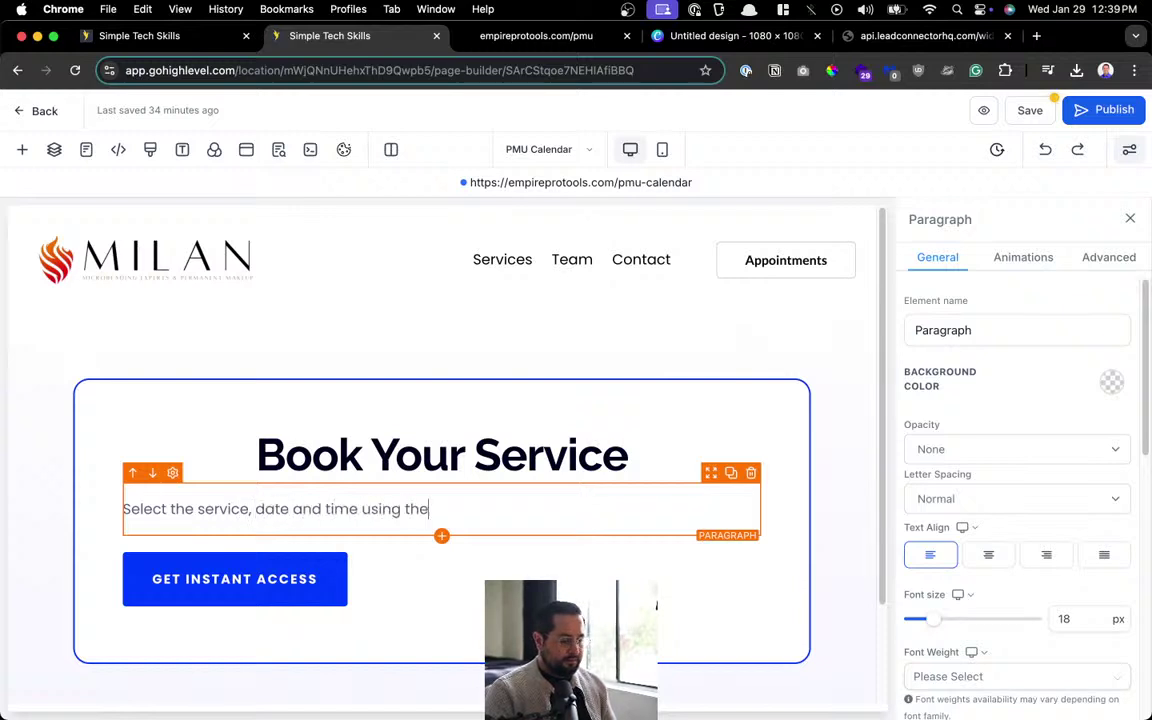
type(" calendar below.")
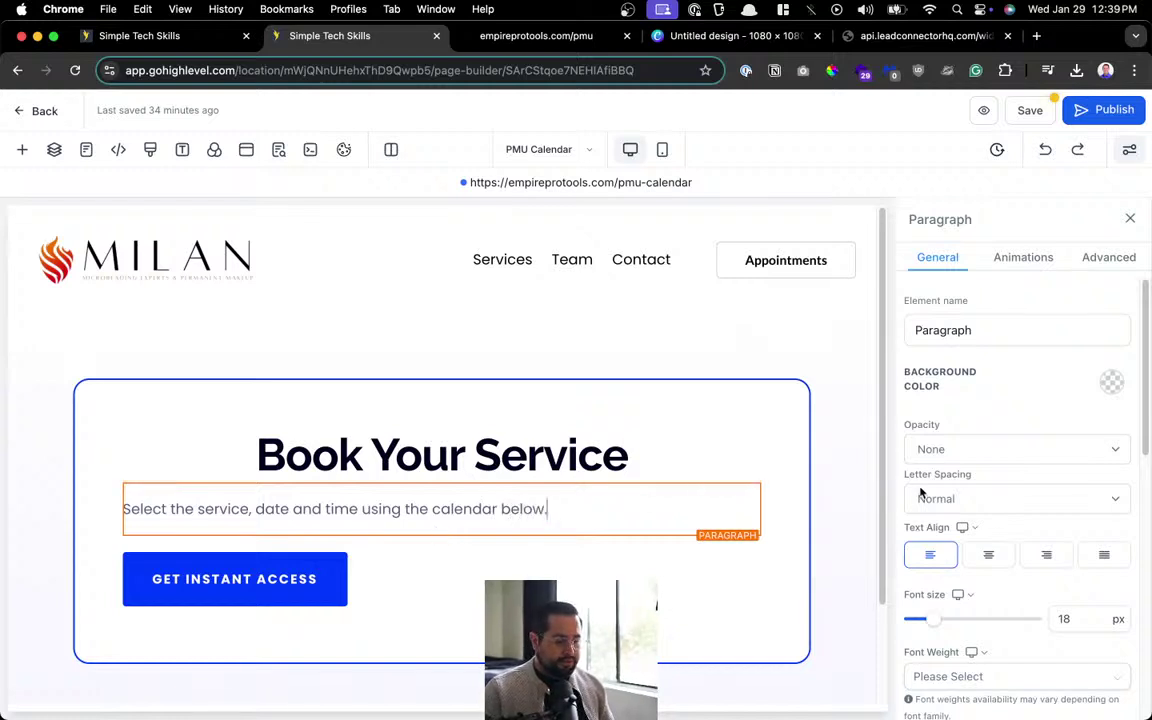
left_click(990, 557)
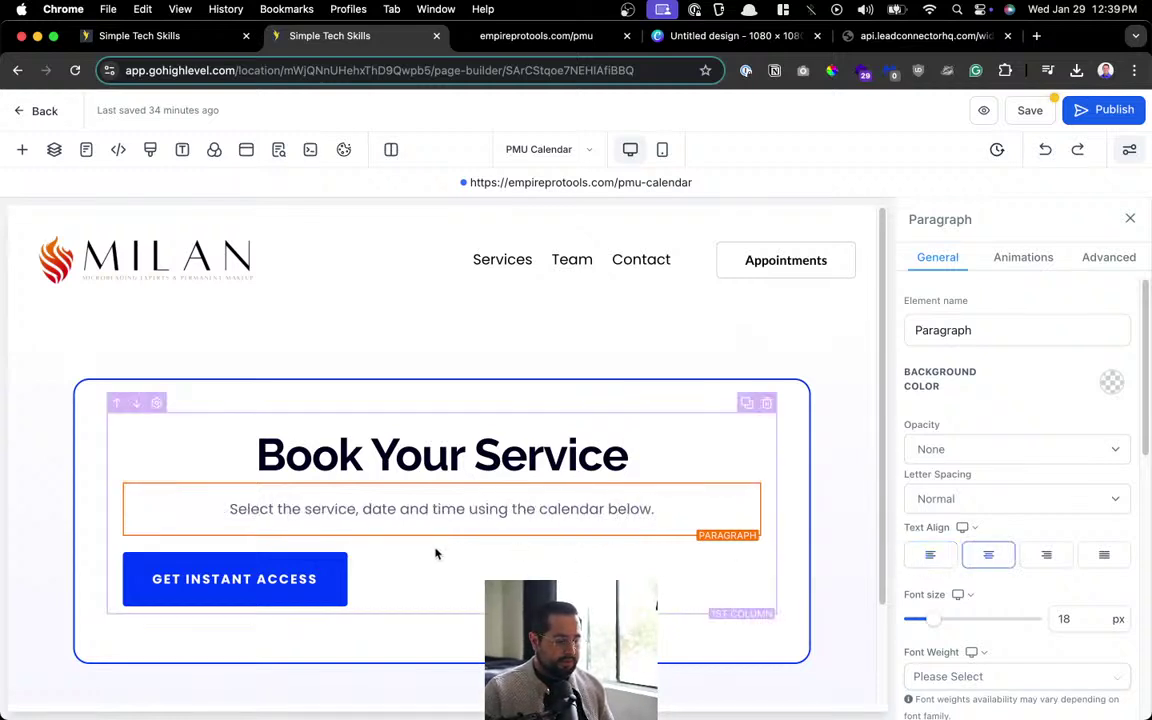
left_click(740, 558)
left_click(751, 542)
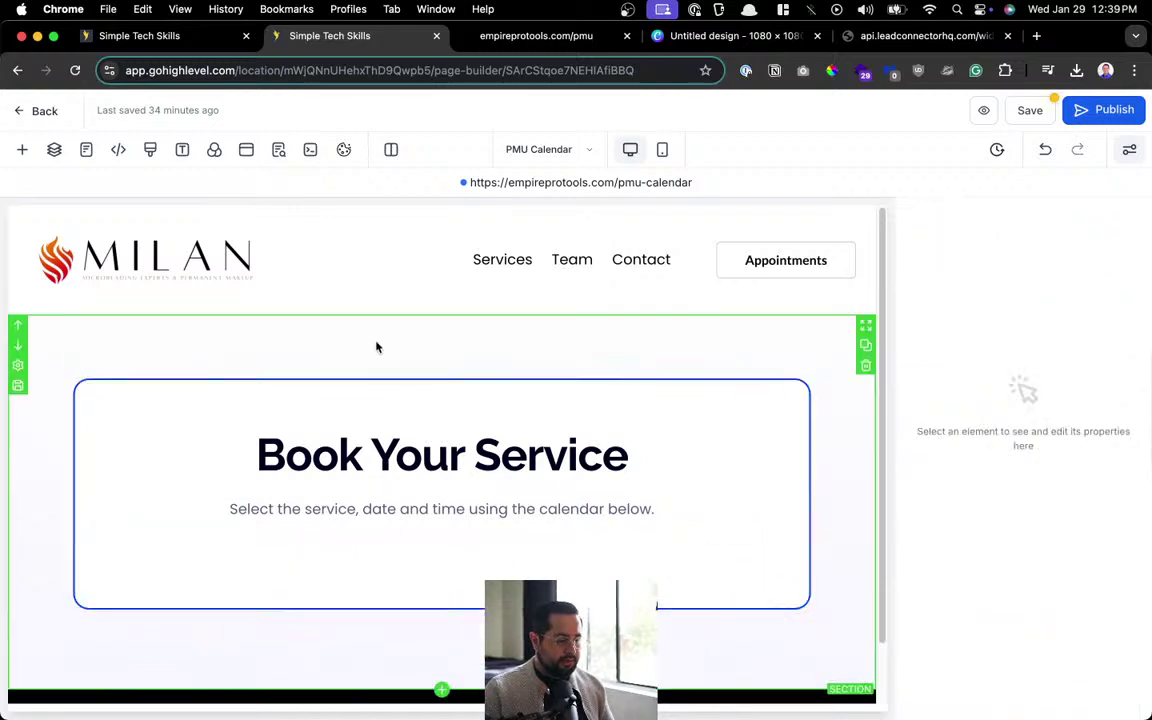
Place a Calendar element under the hero text and switch on its Use Group Page option.
left_click(22, 149)
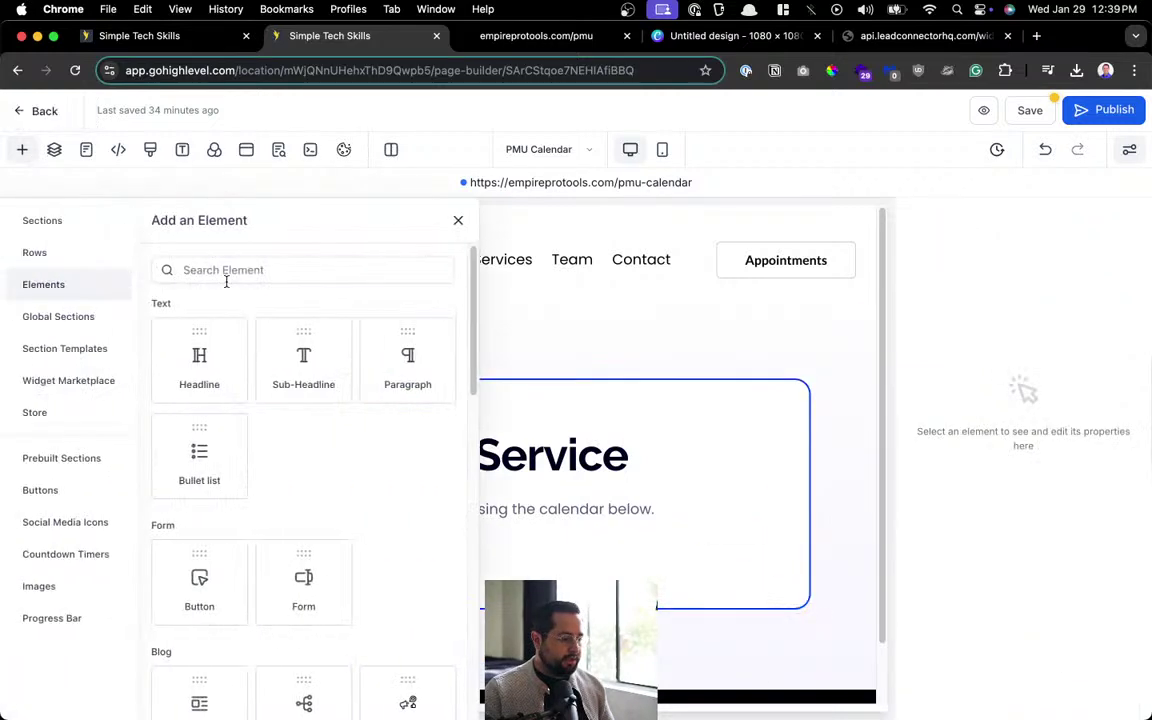
left_click(294, 270)
type("cal")
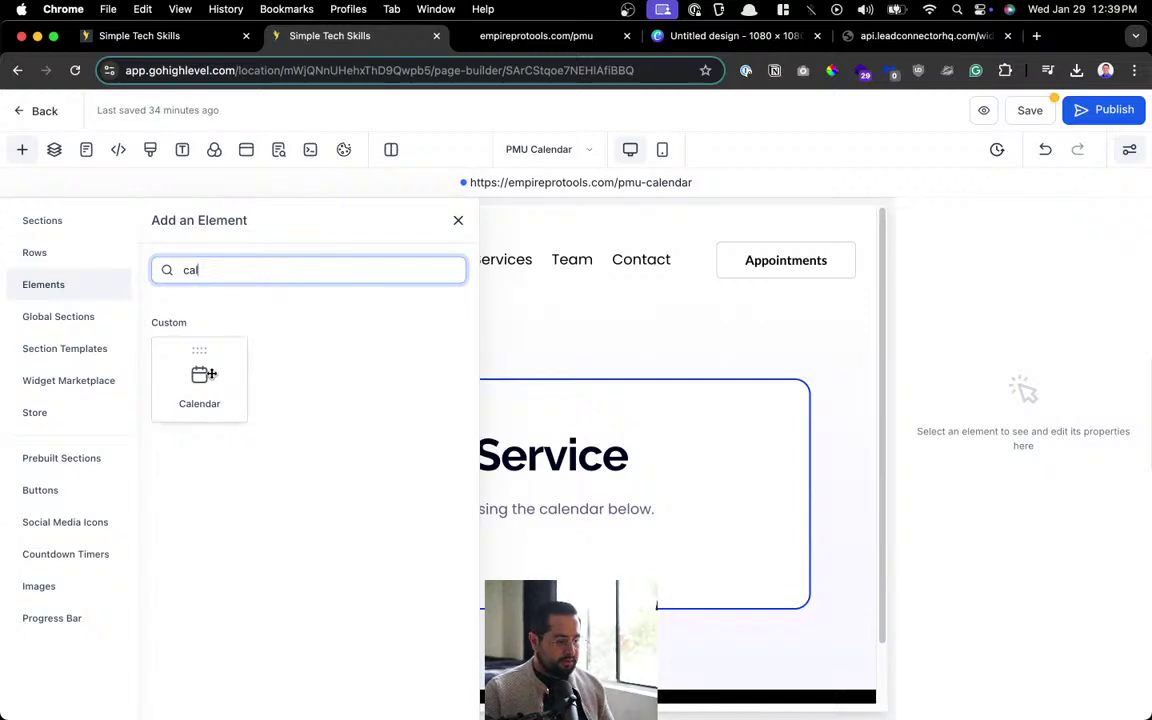
left_click_drag(200, 376, 556, 570)
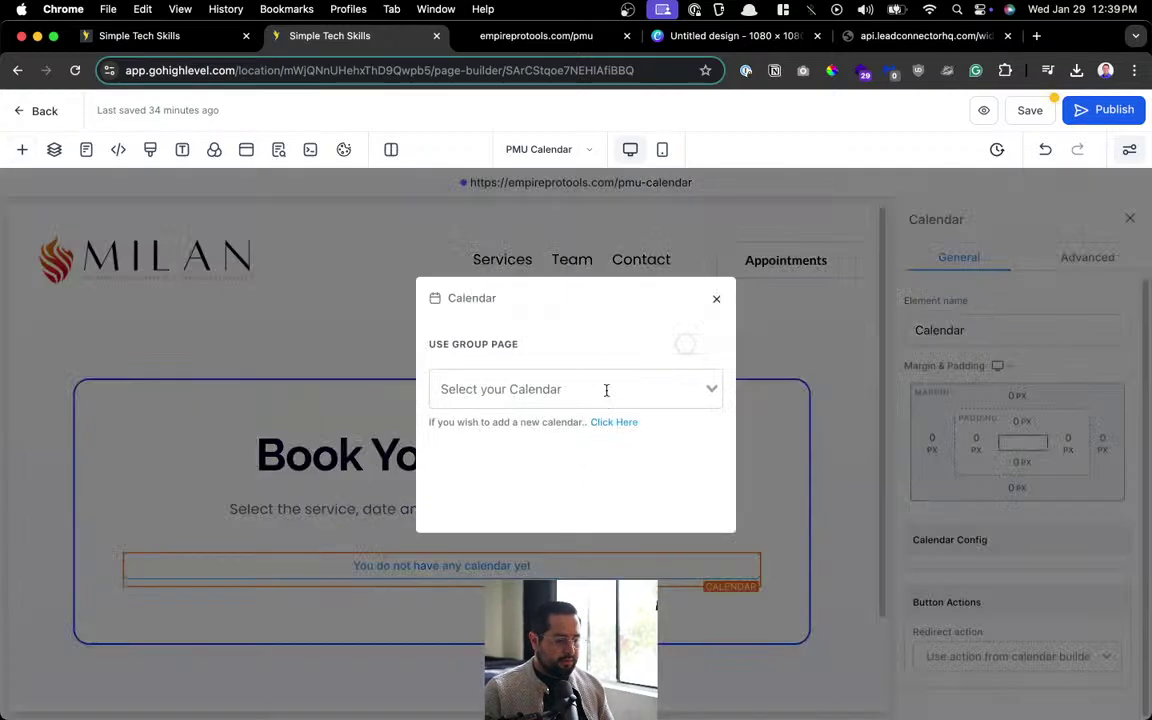
left_click(606, 390)
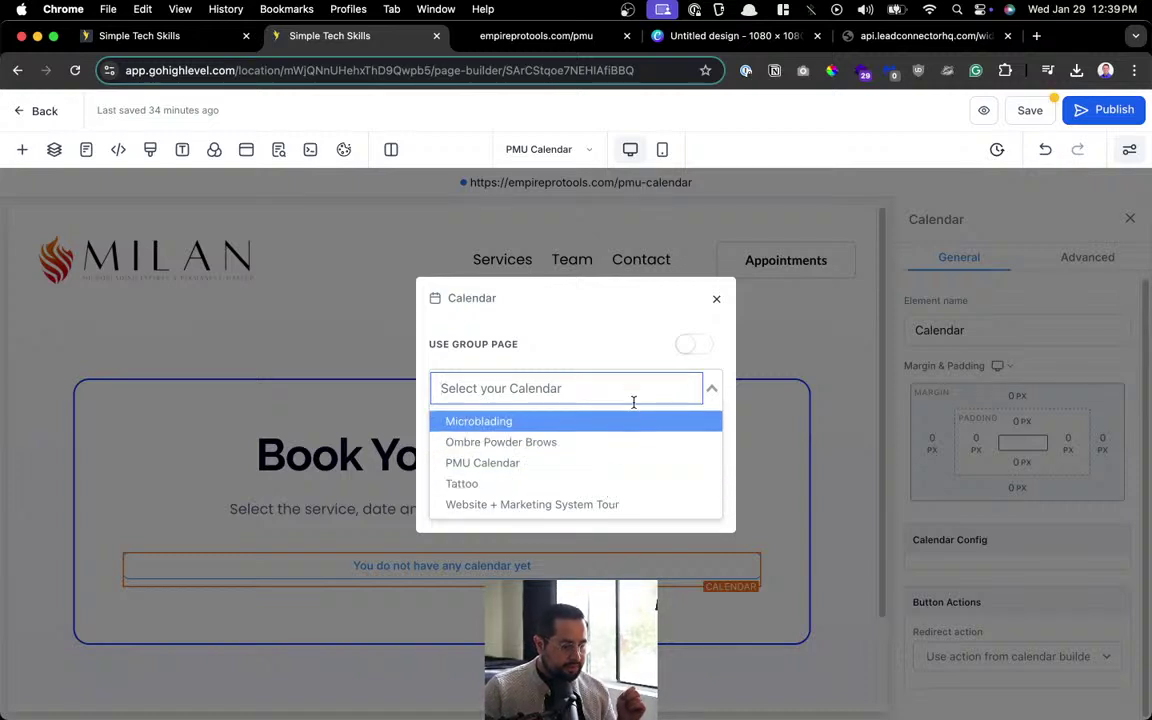
left_click(686, 346)
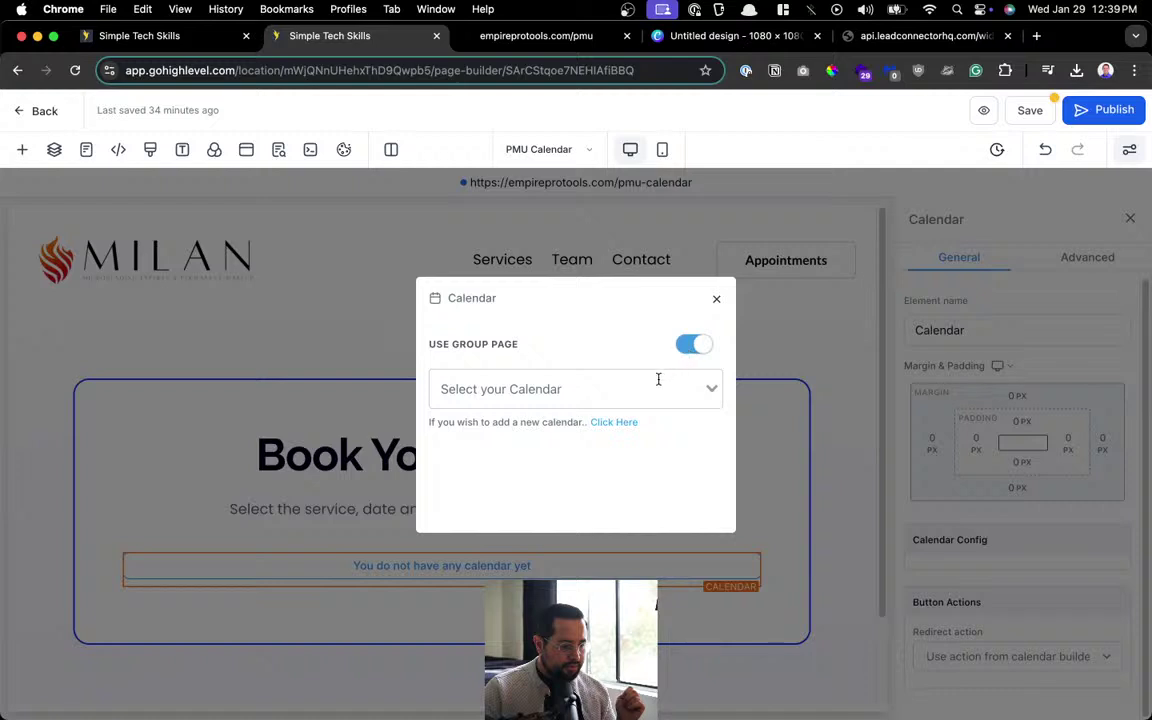
left_click(658, 380)
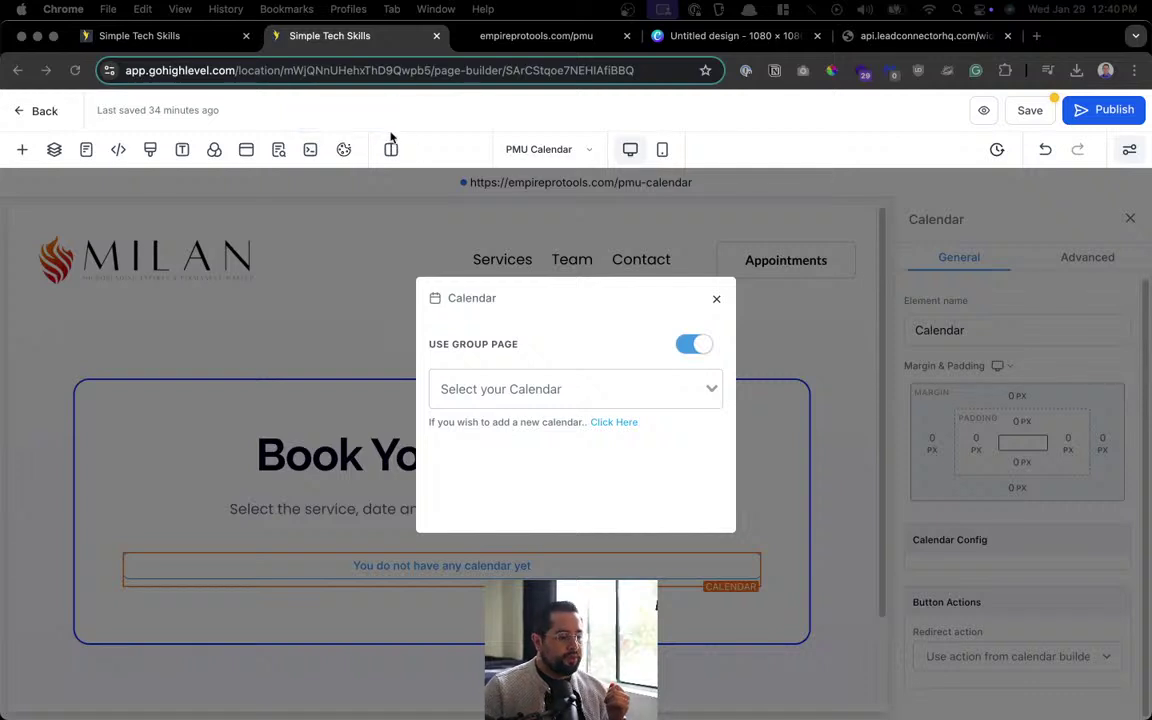
Copy the Services calendar group's embed code from the calendar settings tab.
left_click(160, 35)
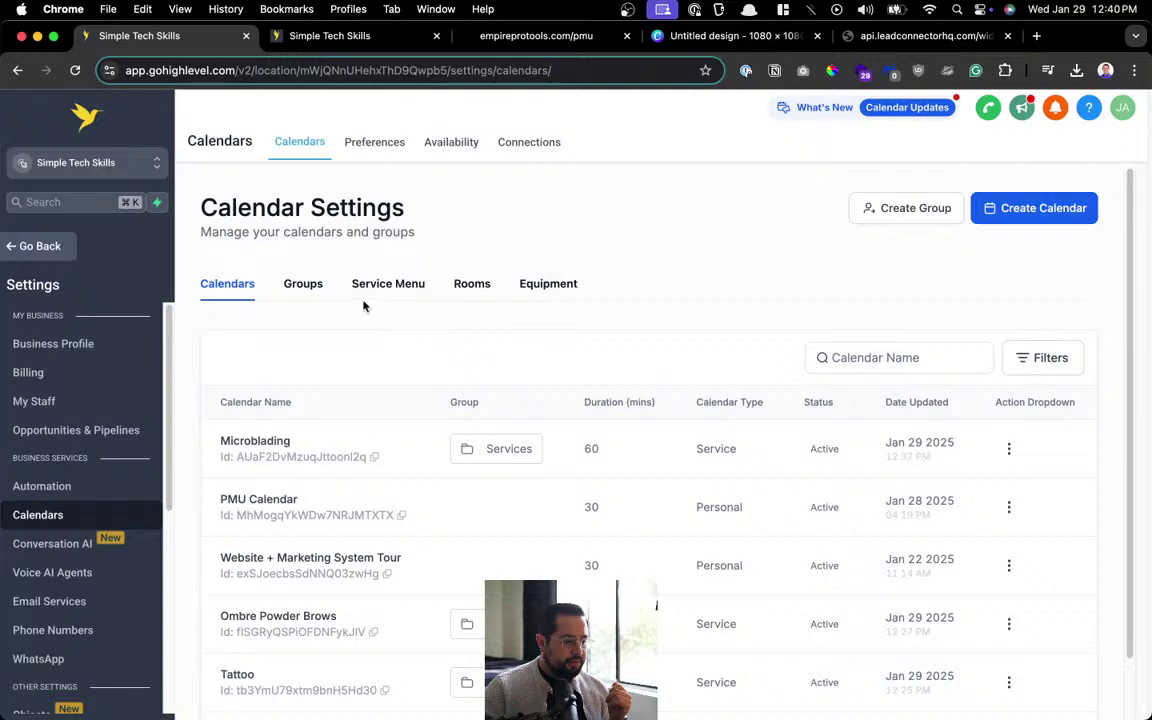
left_click(288, 289)
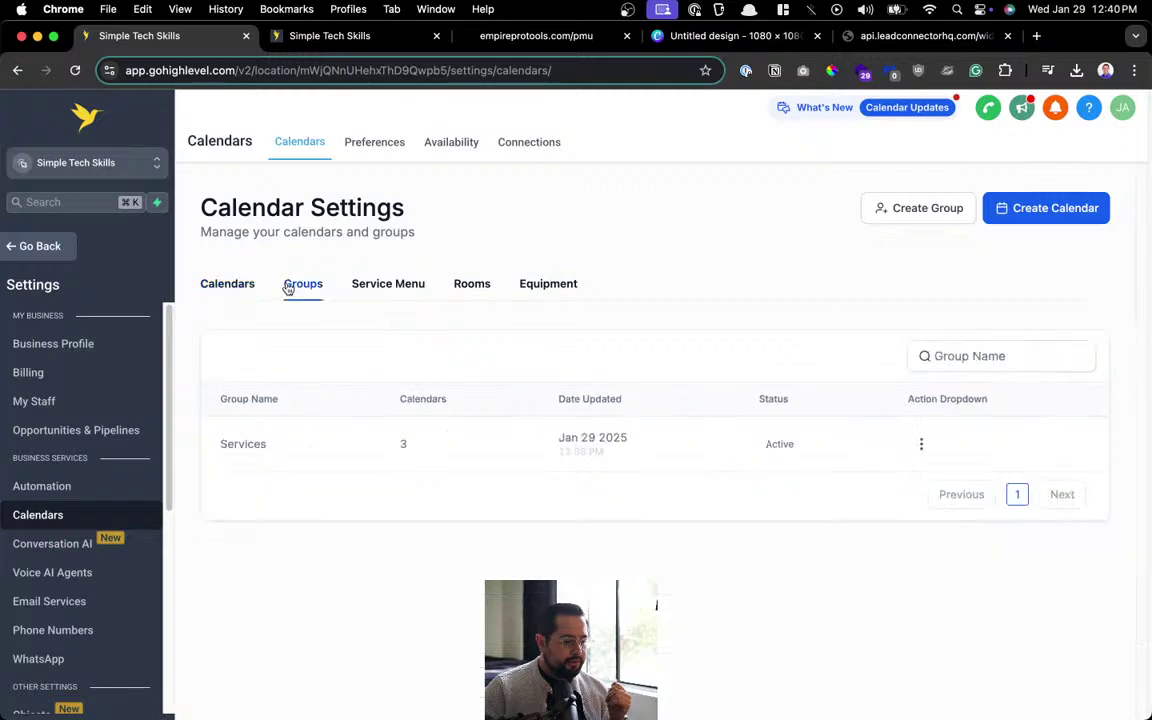
left_click(921, 443)
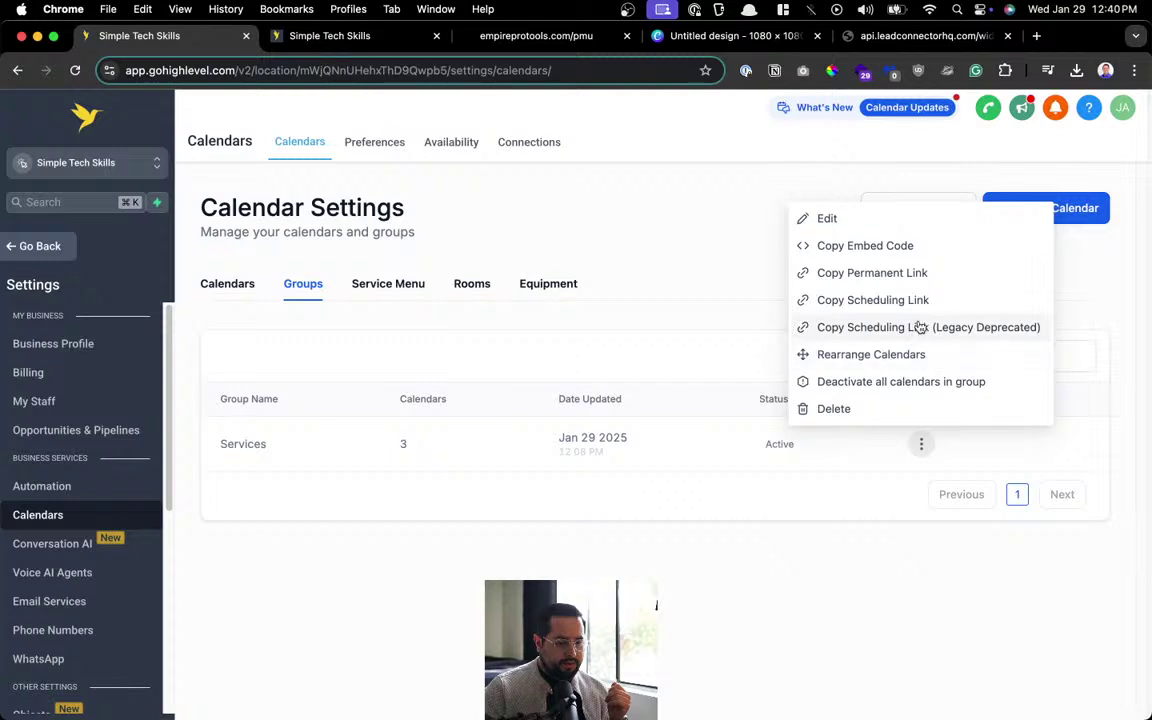
left_click(884, 247)
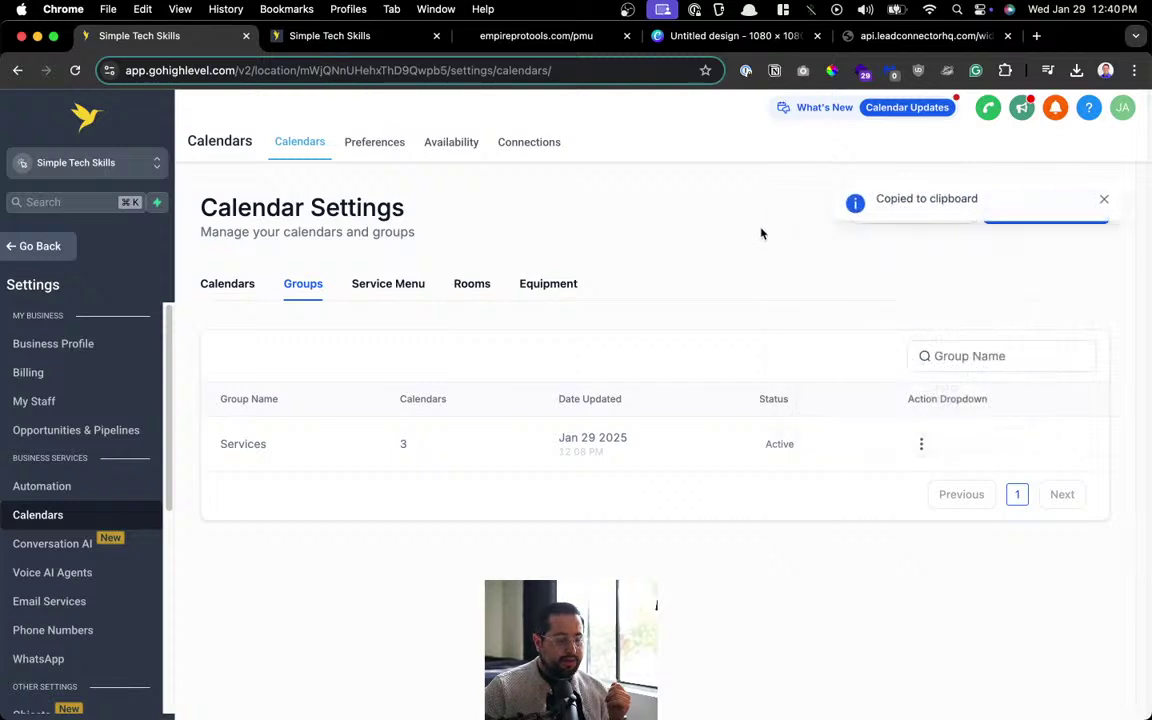
left_click(389, 40)
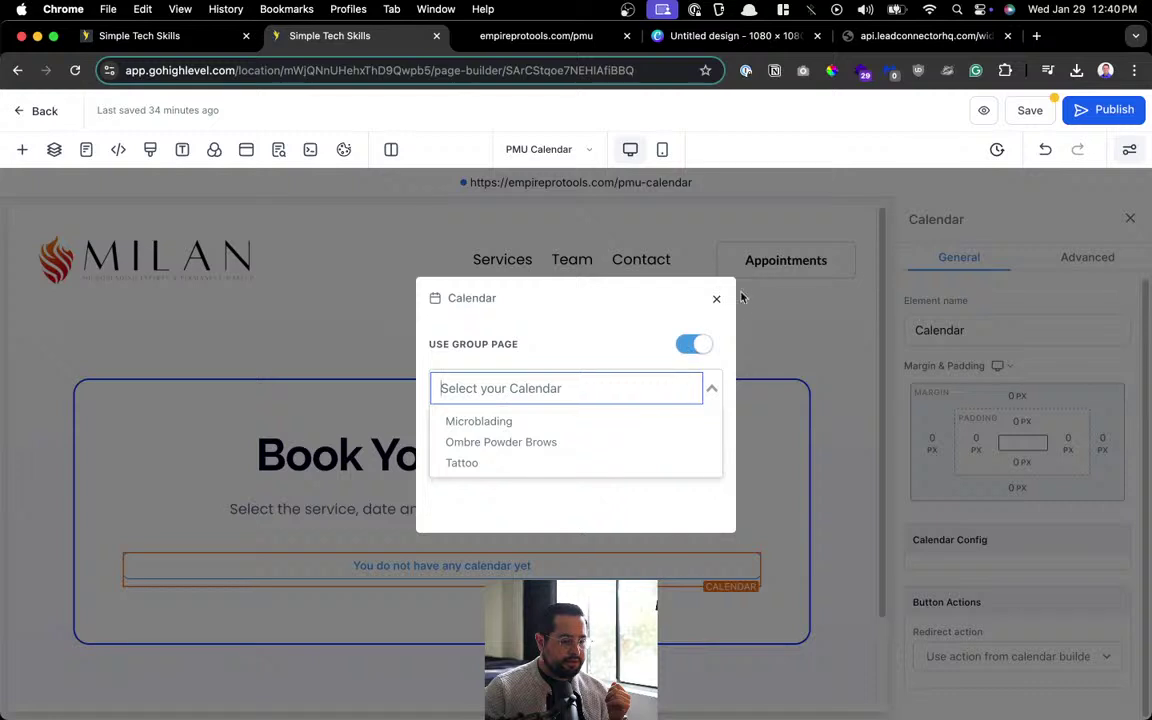
Delete the empty Calendar element and drag a Custom HTML/Javascript element beneath the instruction line.
left_click(716, 298)
left_click(748, 546)
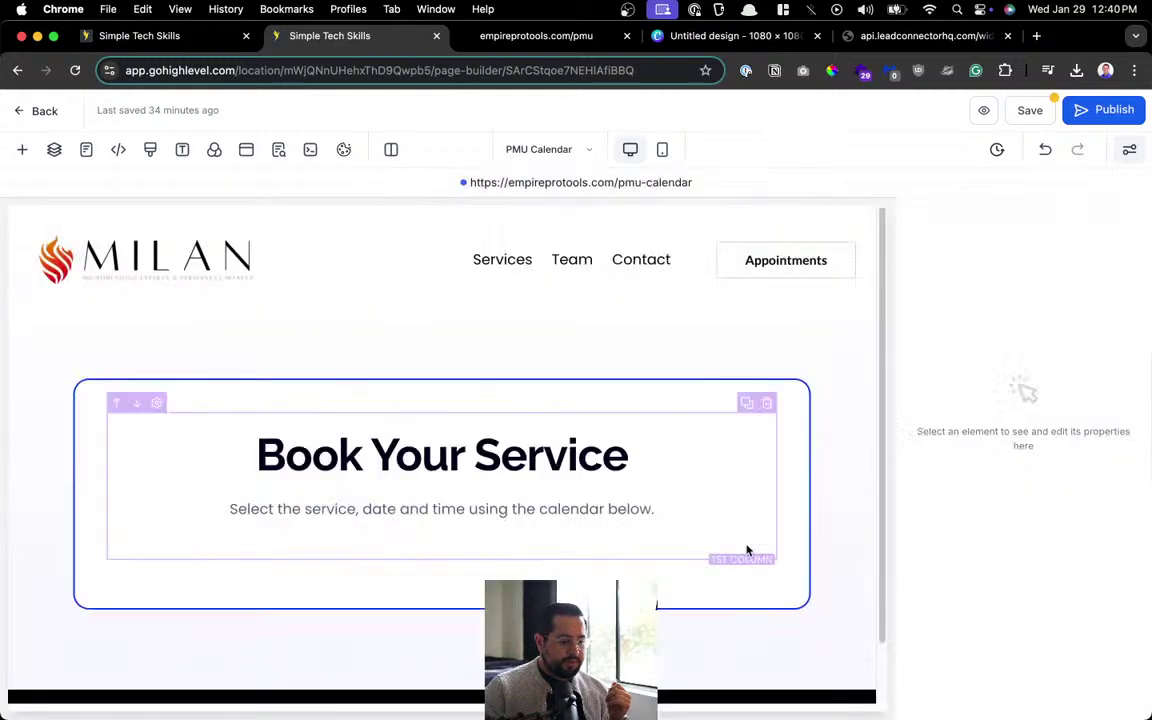
left_click(21, 151)
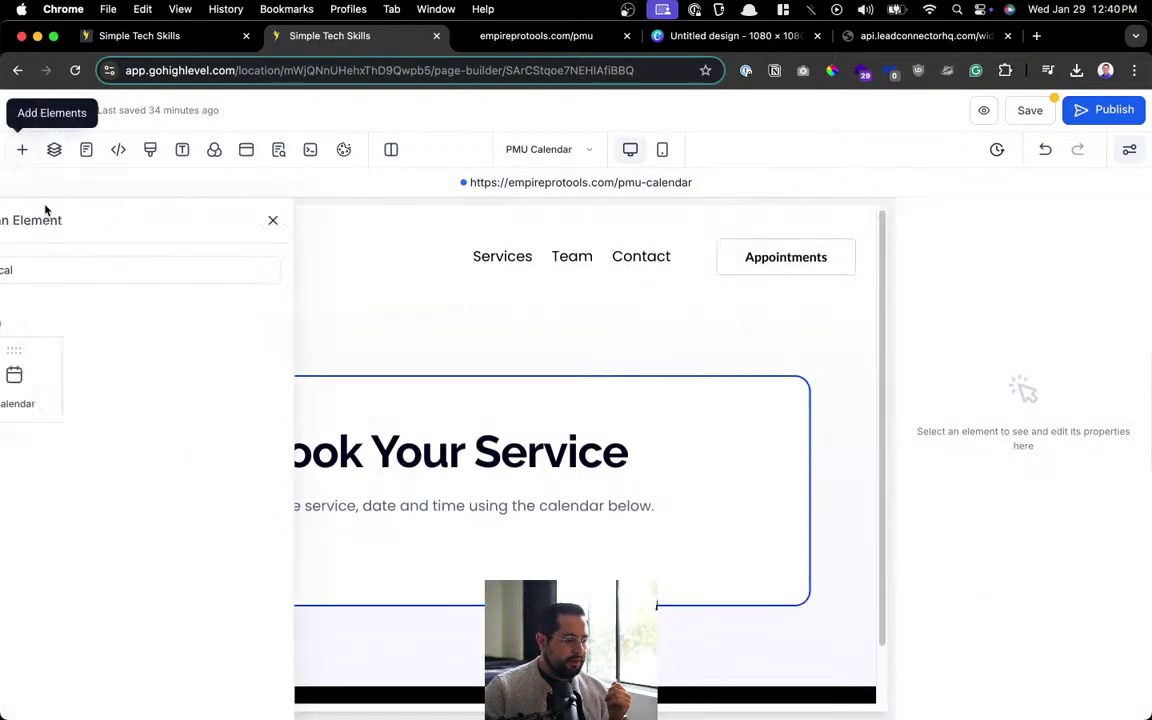
left_click(204, 270)
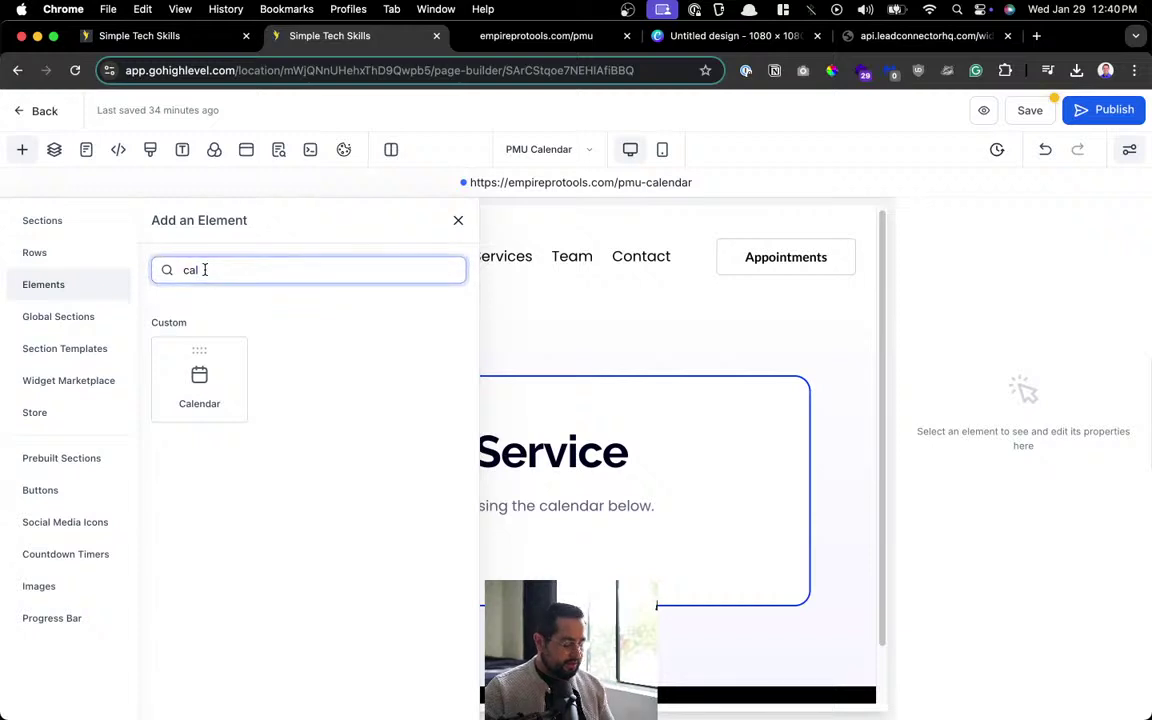
key("BackSpace")
key("BackSpace")
key("BackSpace")
scroll(700, 440, "down", 2)
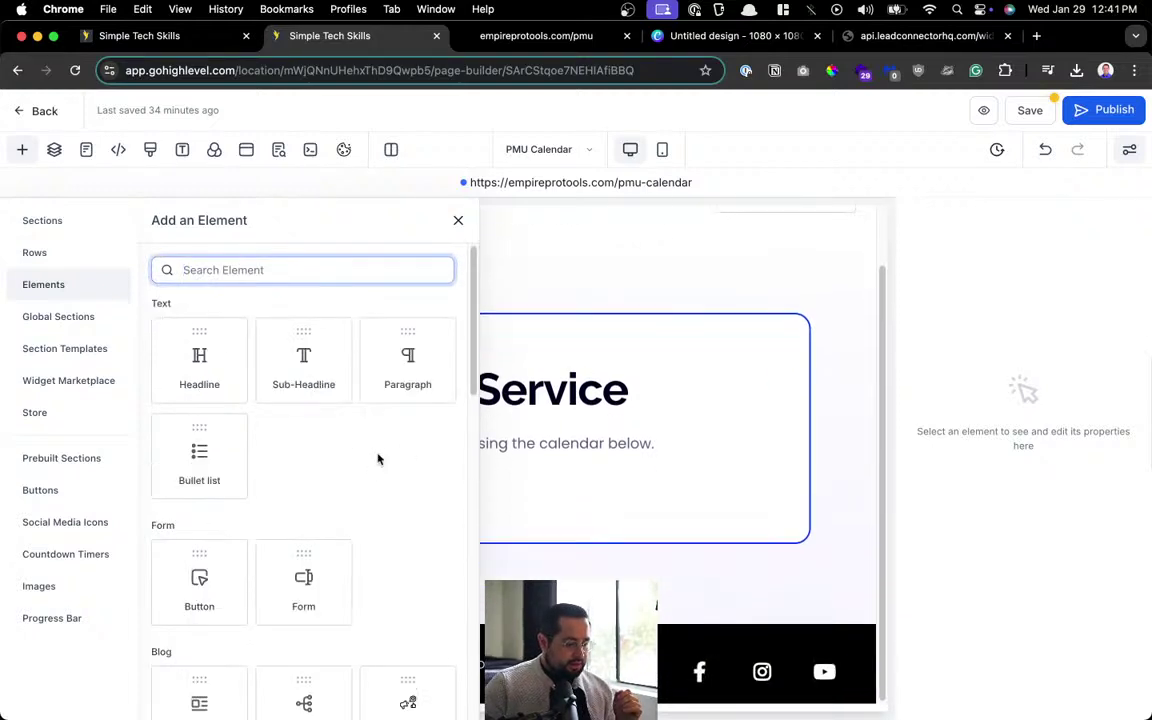
scroll(273, 576, "down", 3)
scroll(275, 573, "down", 2)
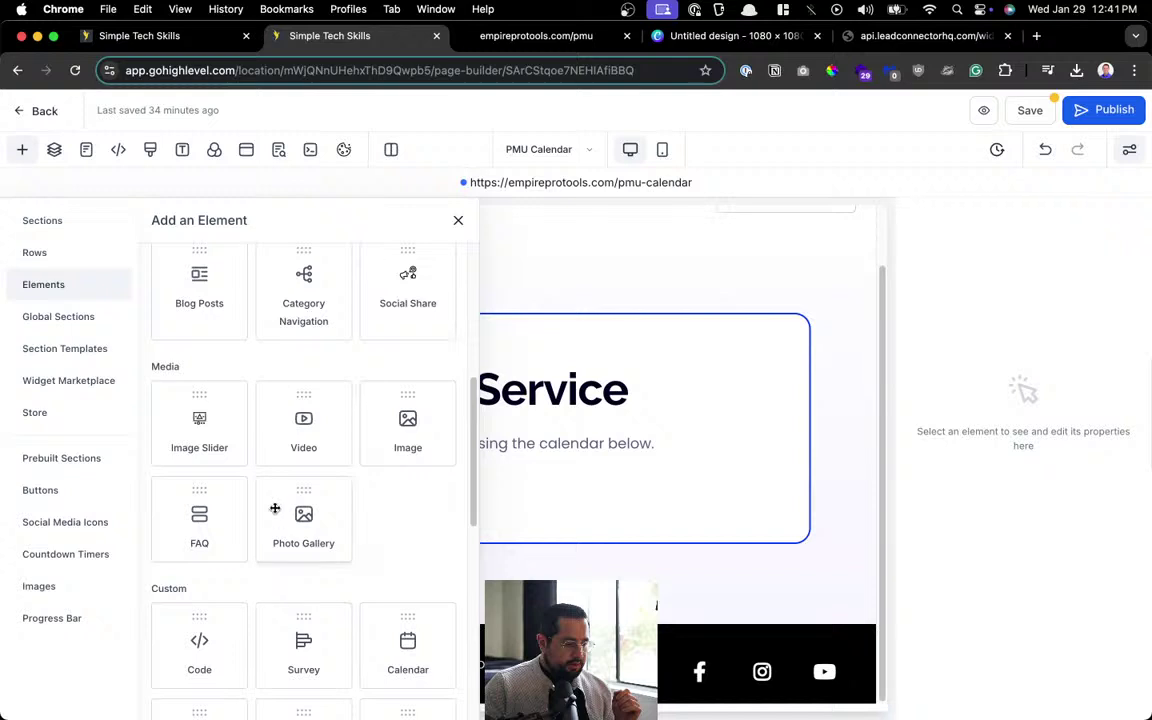
scroll(275, 509, "down", 2)
left_click_drag(200, 568, 638, 495)
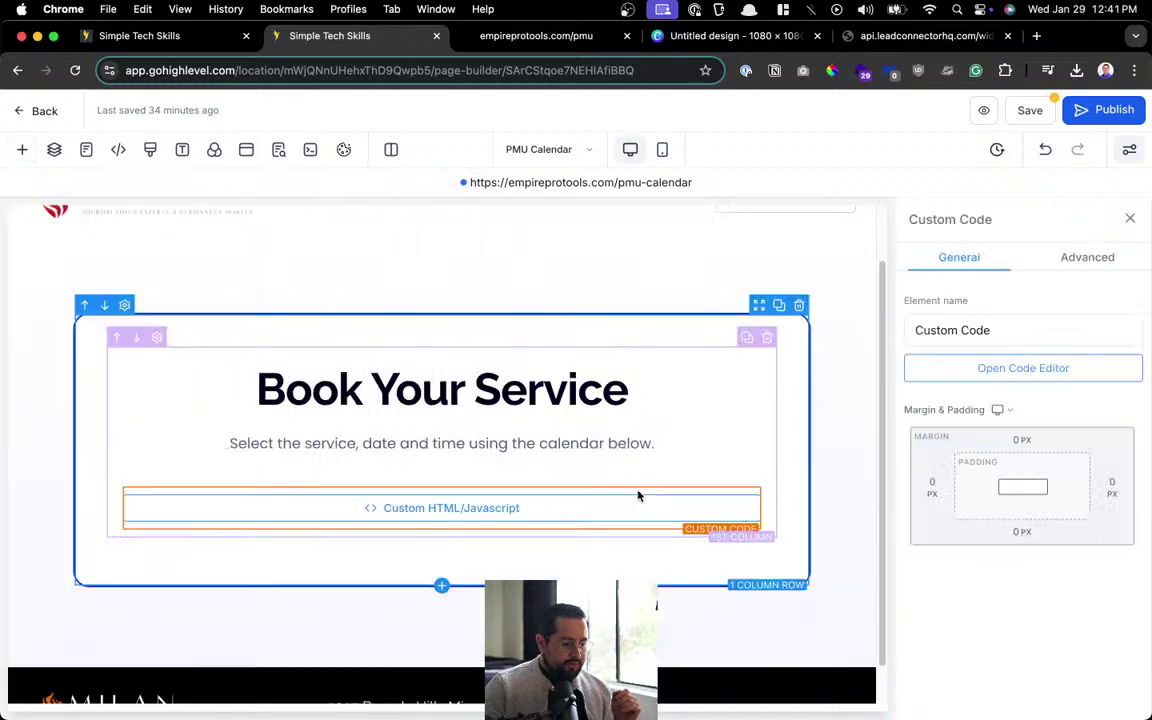
Paste the Services group embed code into the custom code block, save, publish, and view the live page.
left_click(1030, 112)
left_click(259, 221)
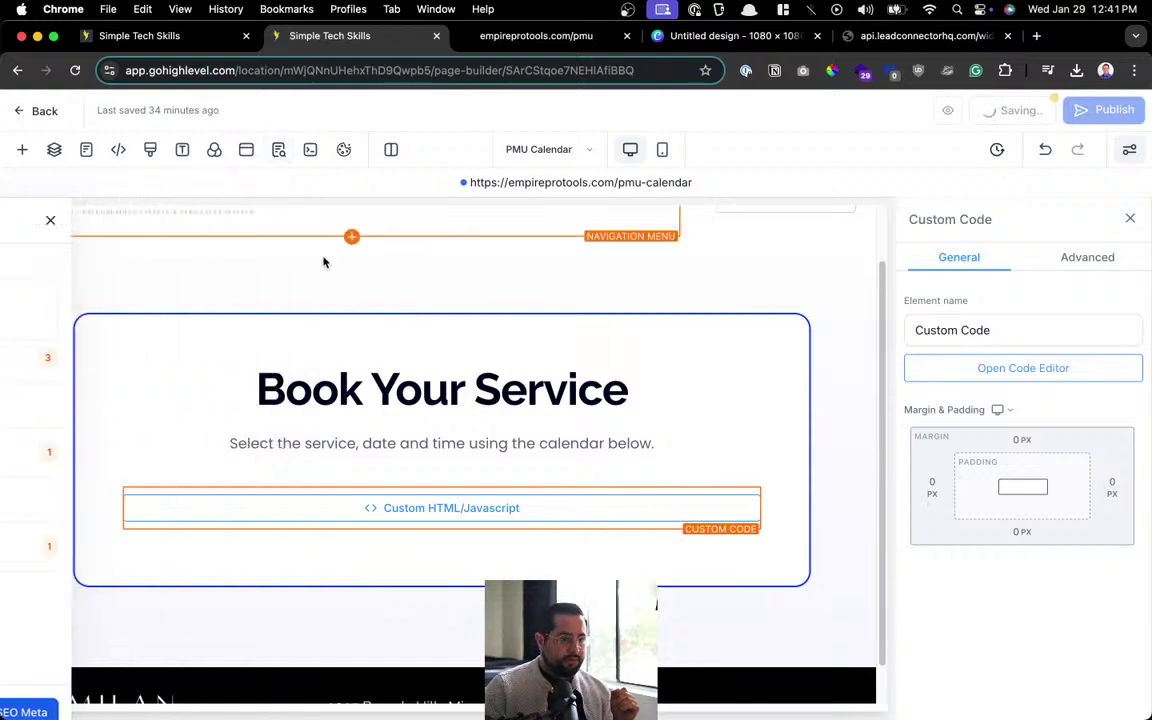
left_click(944, 375)
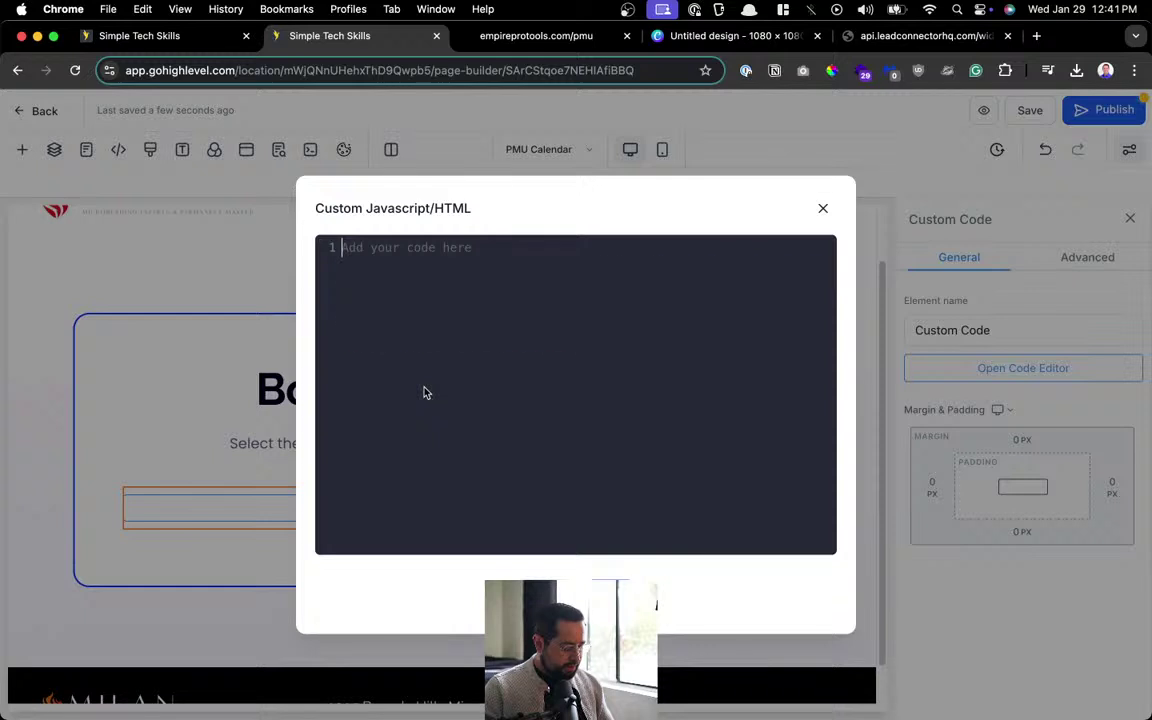
key("super+v")
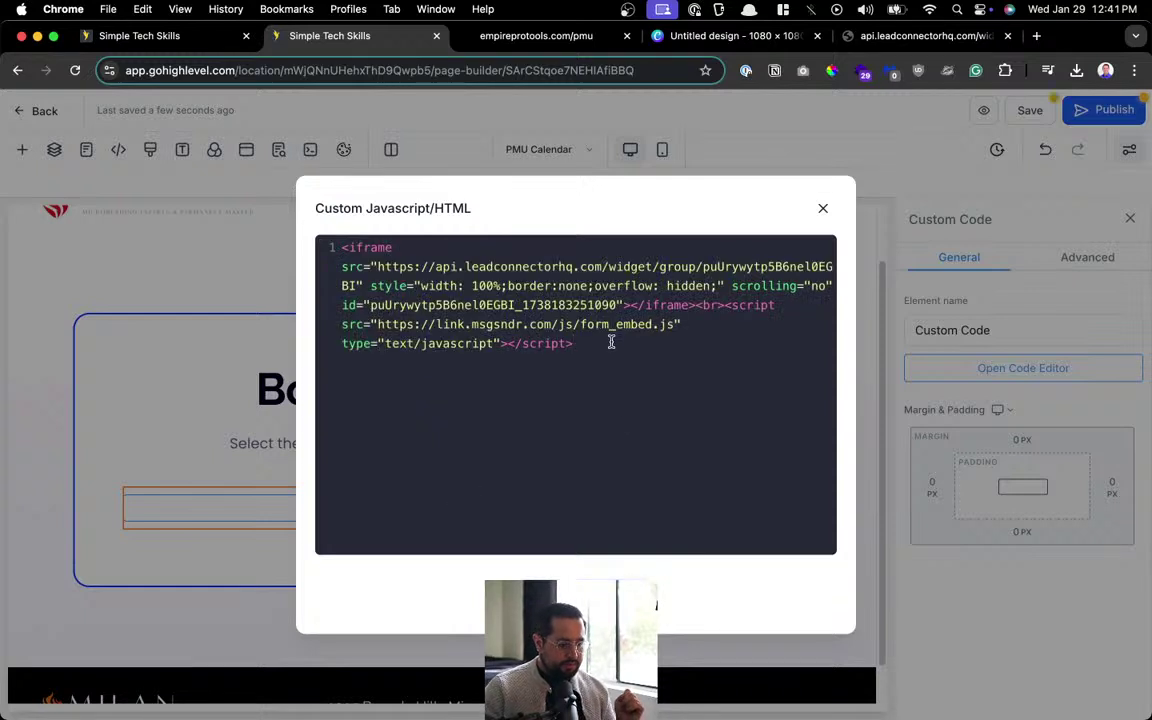
key("Escape")
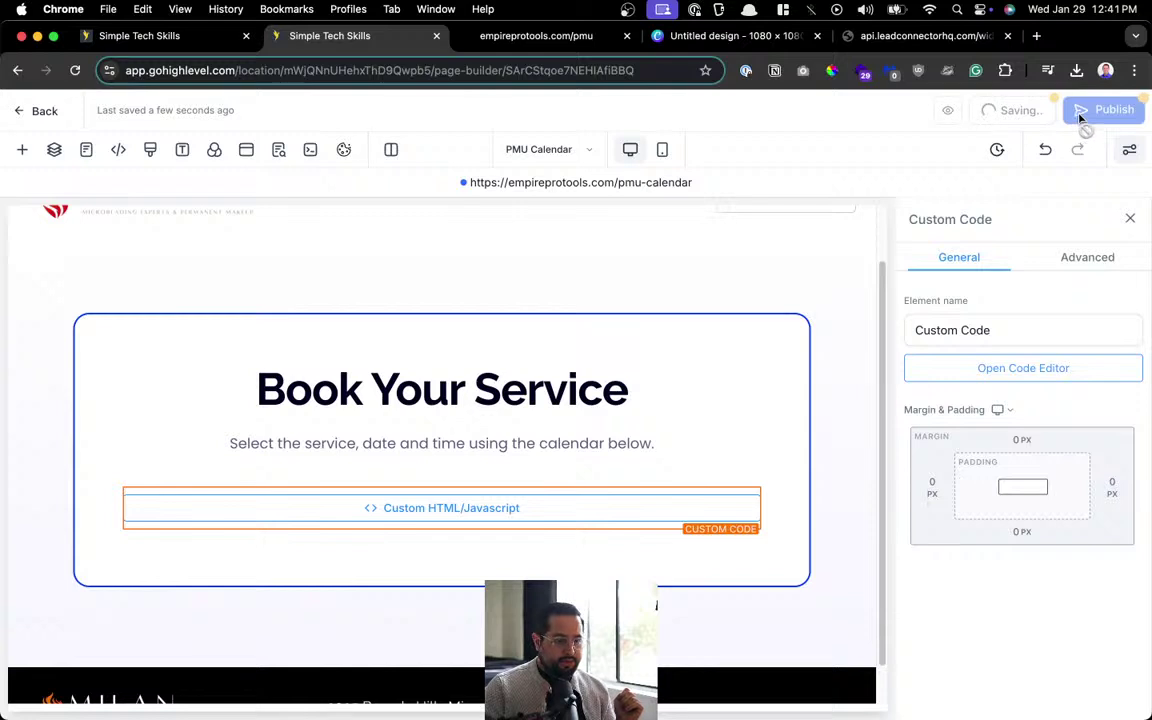
left_click(1080, 113)
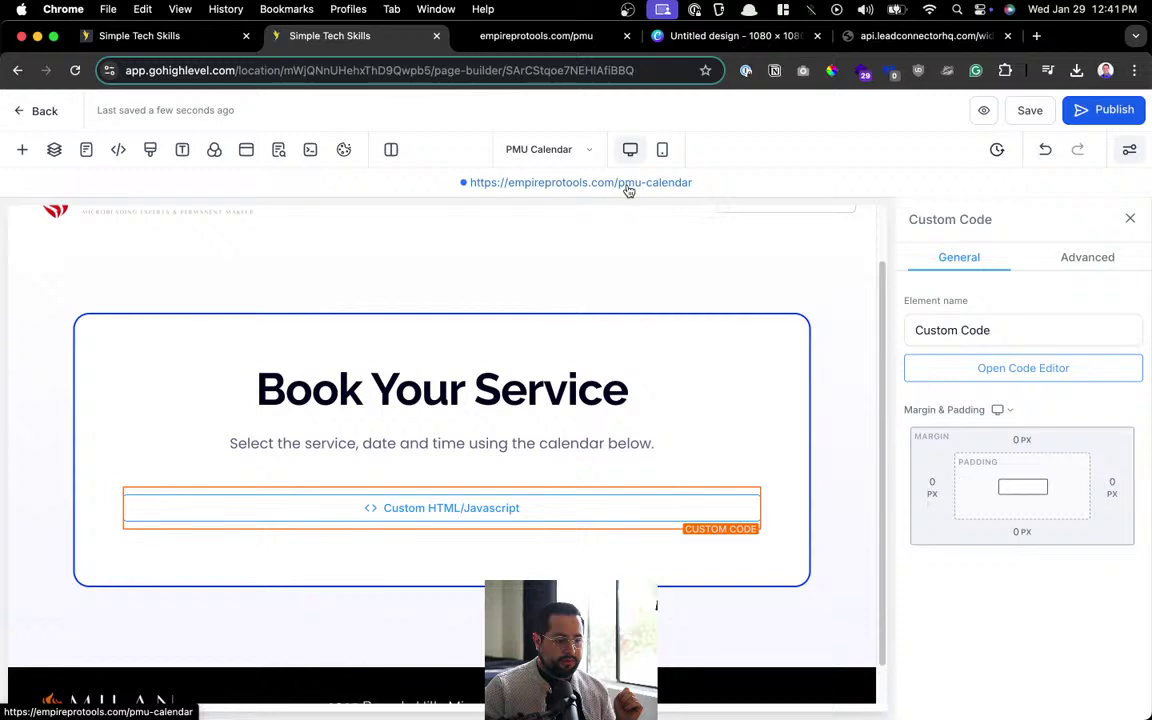
left_click(629, 183)
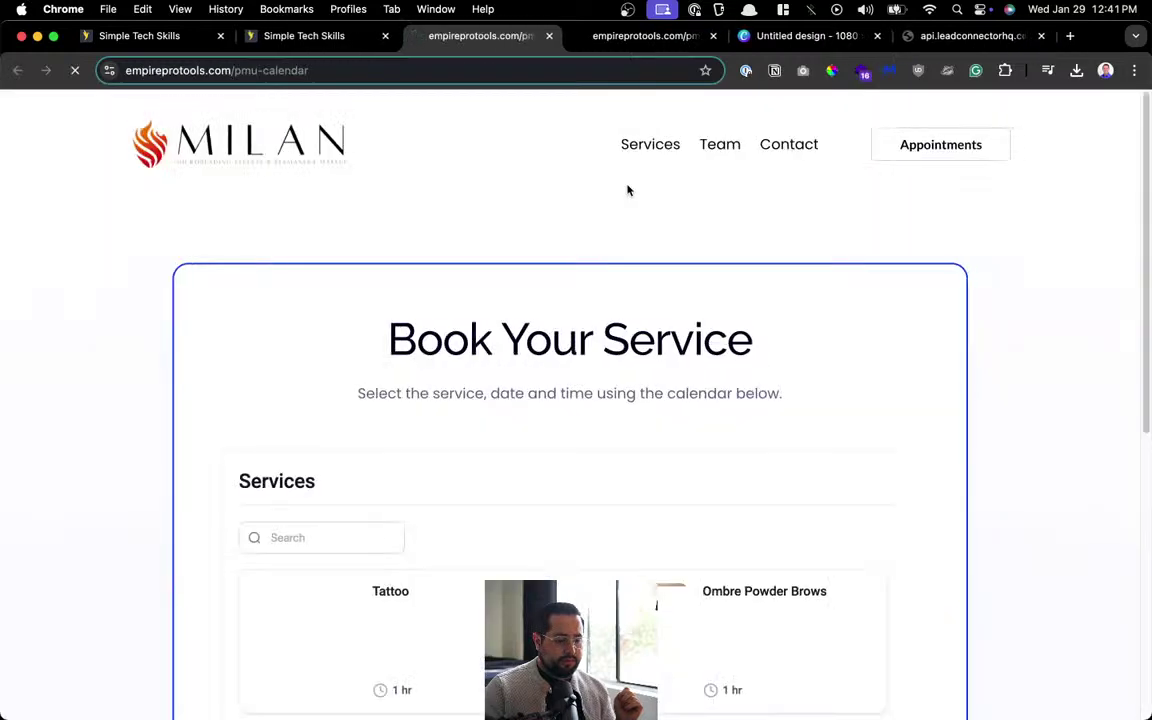
On the live booking page, choose Ombre Powder Brows and the listed staff member.
scroll(628, 190, "down", 8)
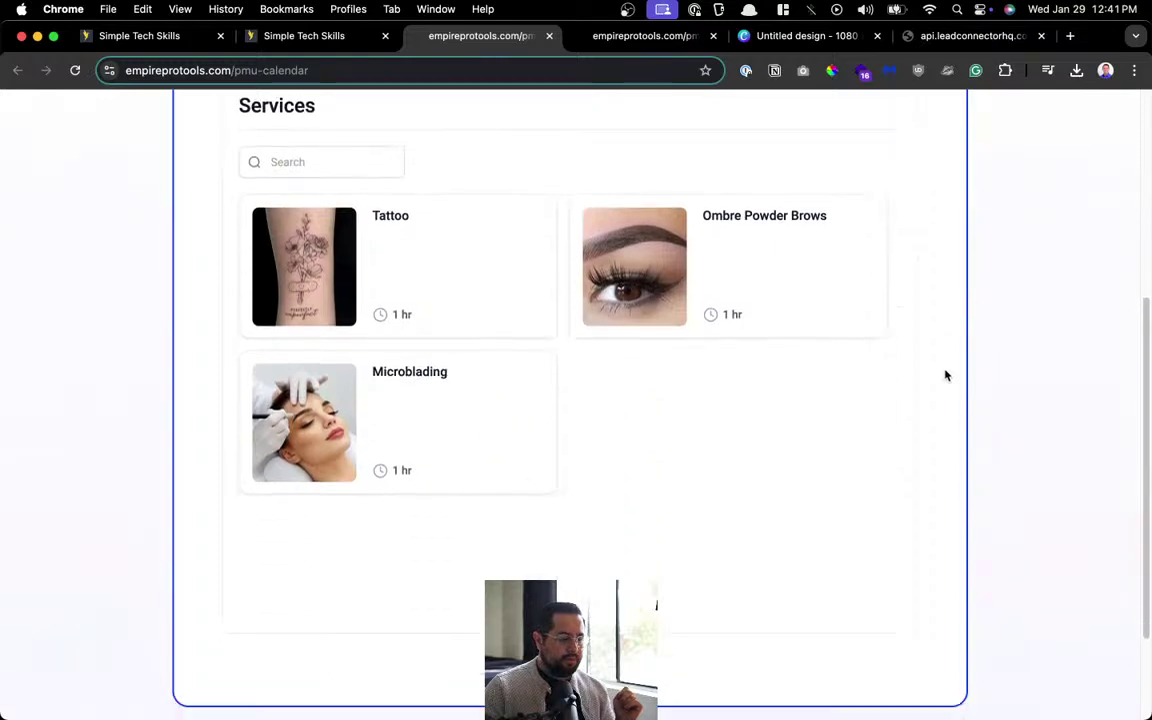
scroll(946, 375, "up", 8)
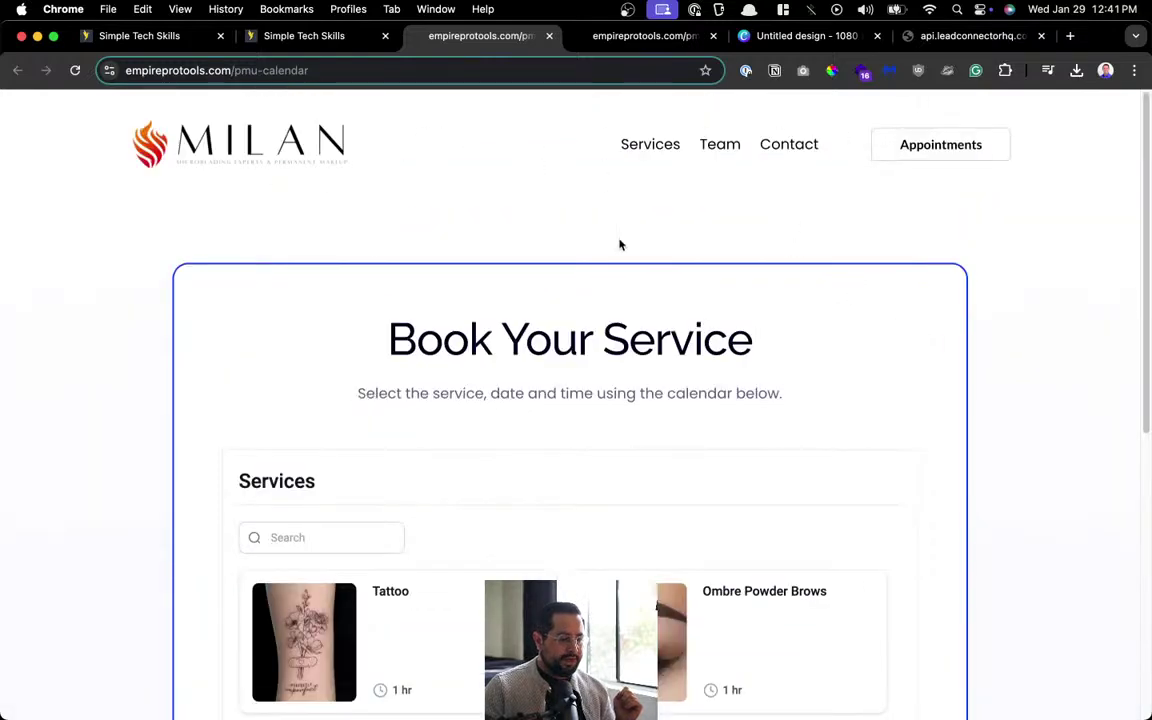
scroll(461, 548, "down", 10)
scroll(795, 465, "up", 10)
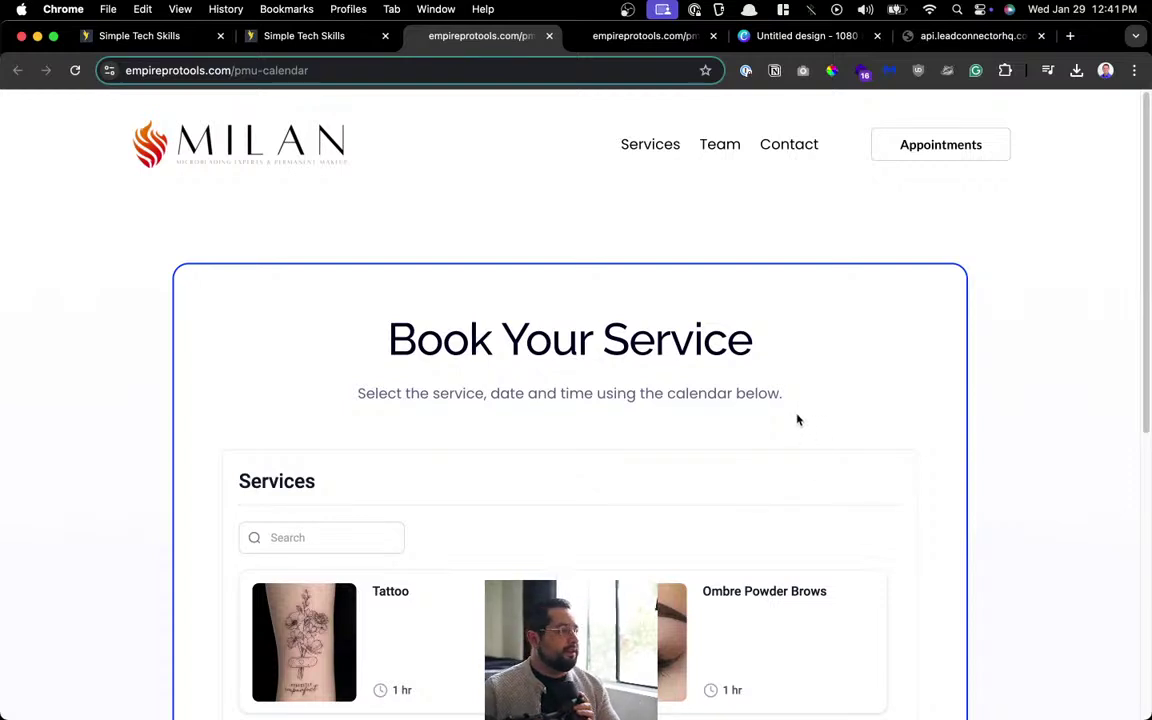
scroll(802, 470, "down", 6)
scroll(690, 380, "up", 4)
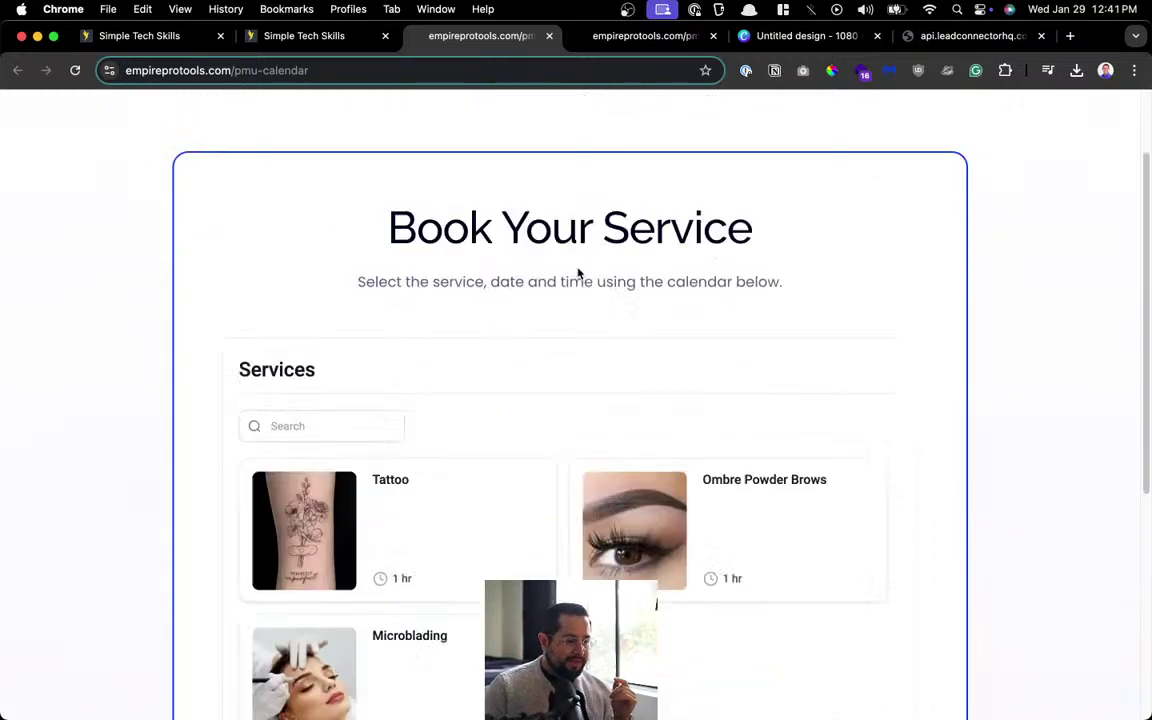
scroll(578, 272, "up", 2)
left_click_drag(303, 386, 768, 384)
scroll(650, 440, "down", 5)
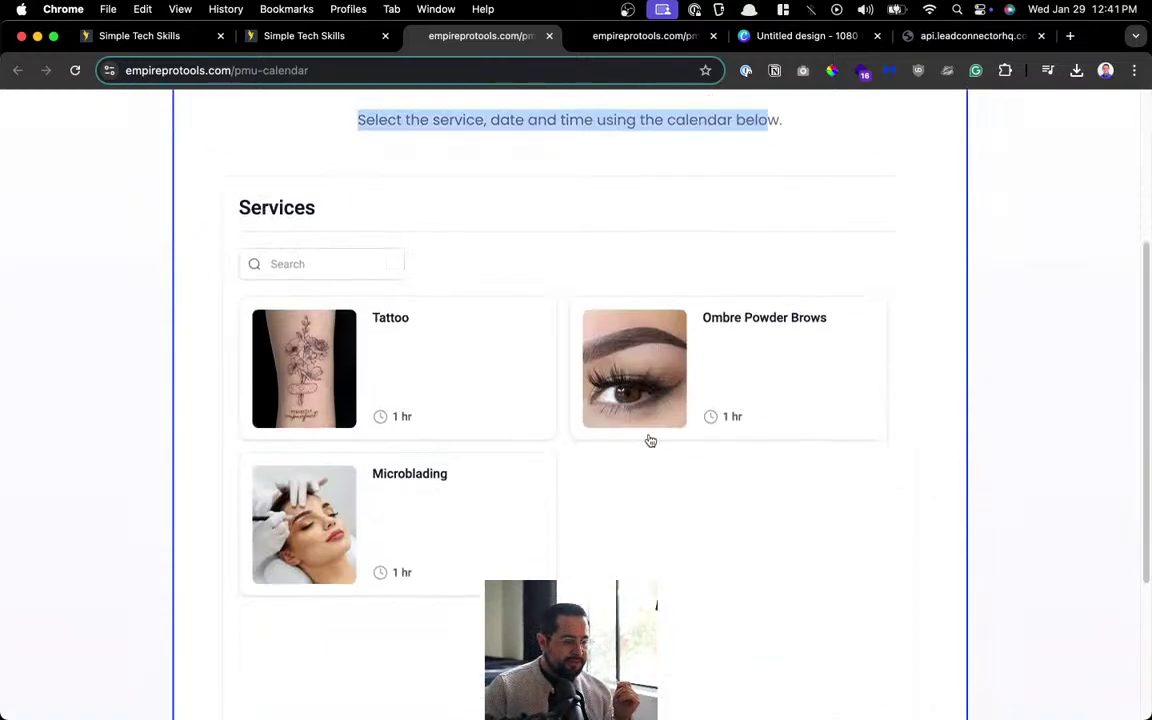
left_click(741, 391)
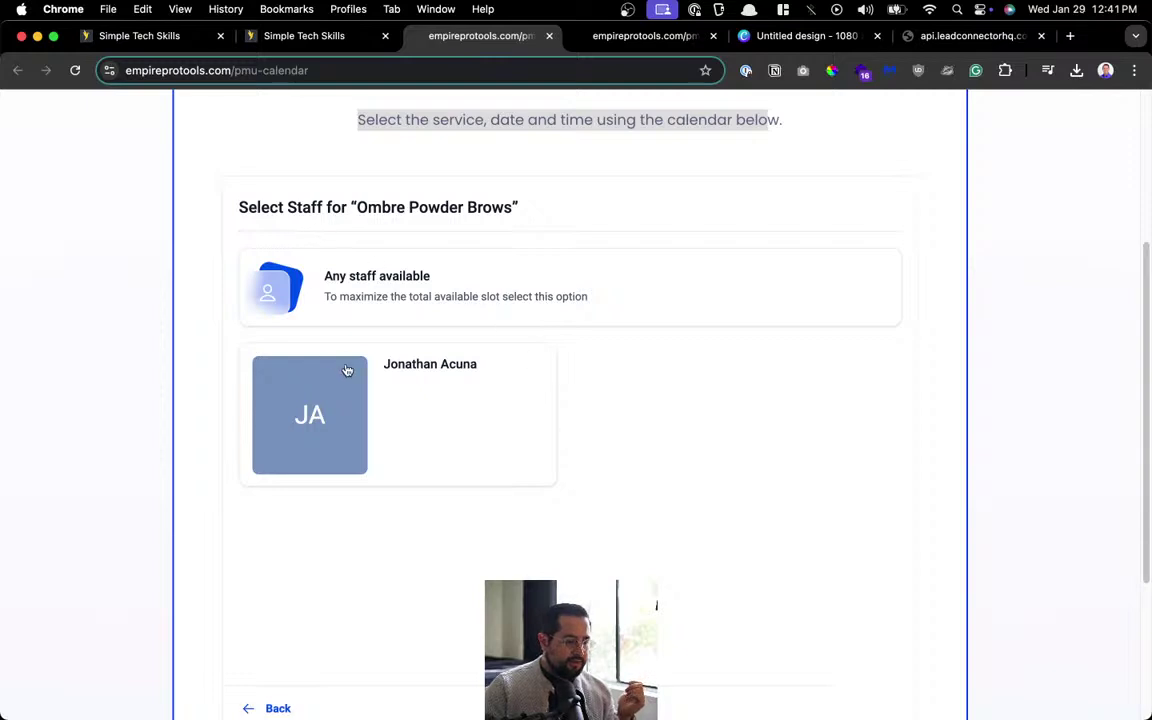
left_click(437, 410)
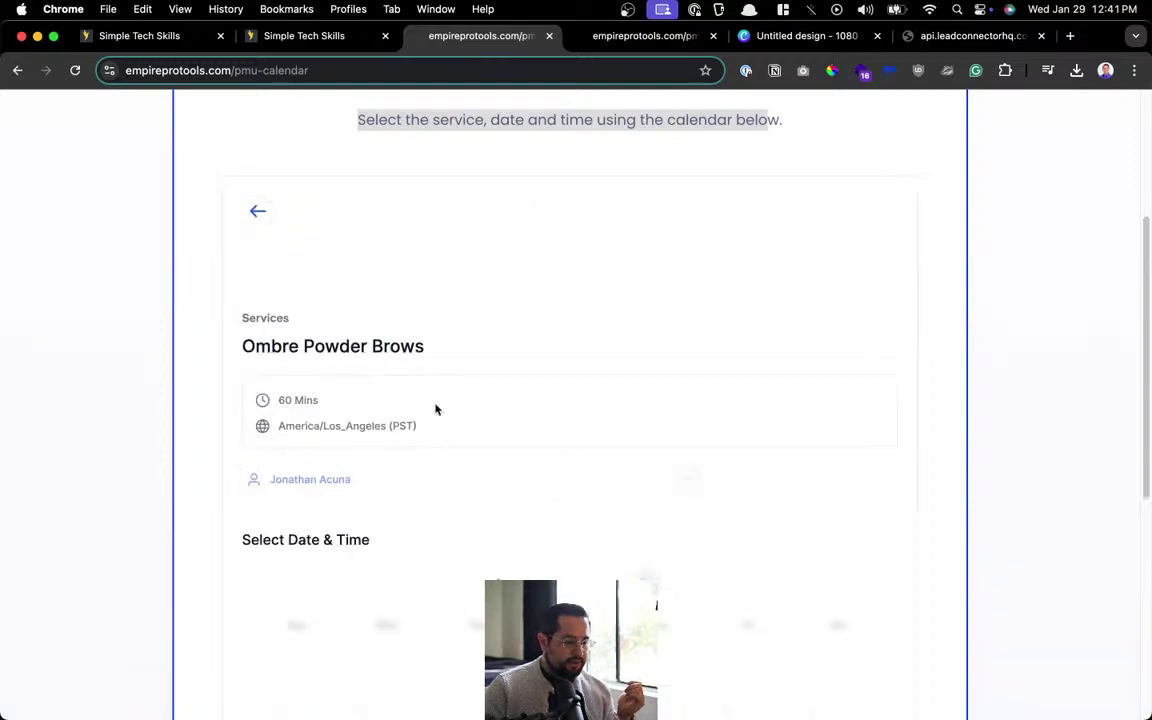
Pick the 12:45 PM time slot and review the booking form's consent text.
scroll(339, 311, "down", 2)
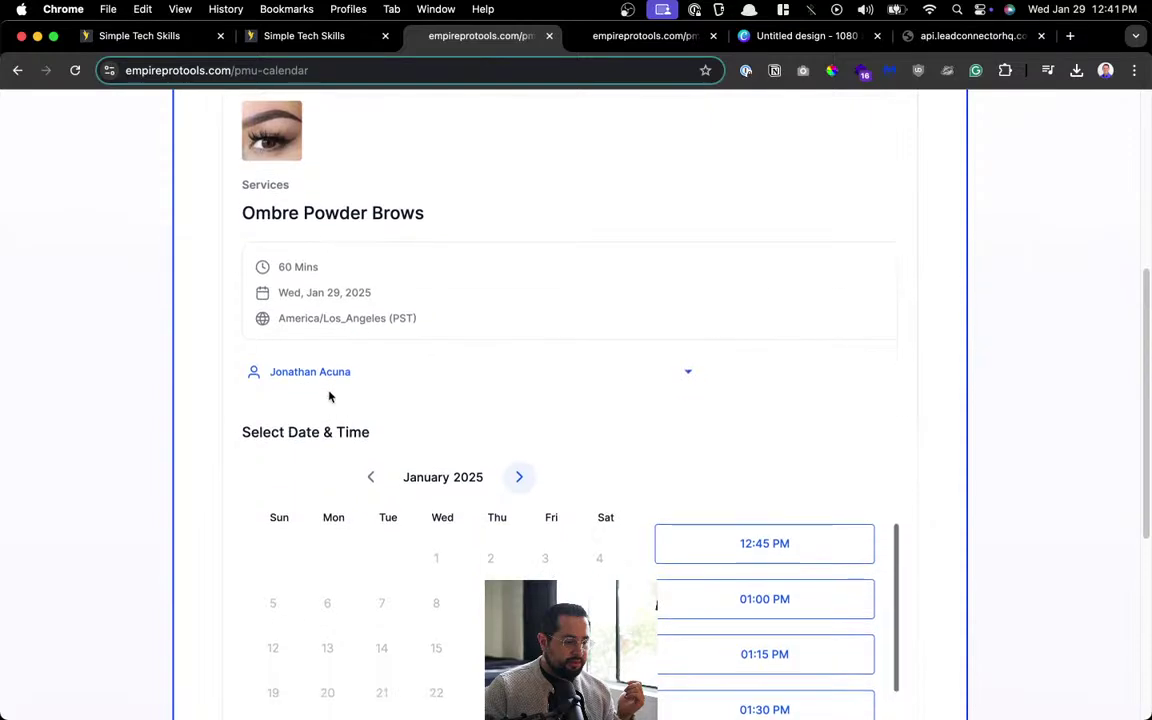
scroll(600, 480, "down", 3)
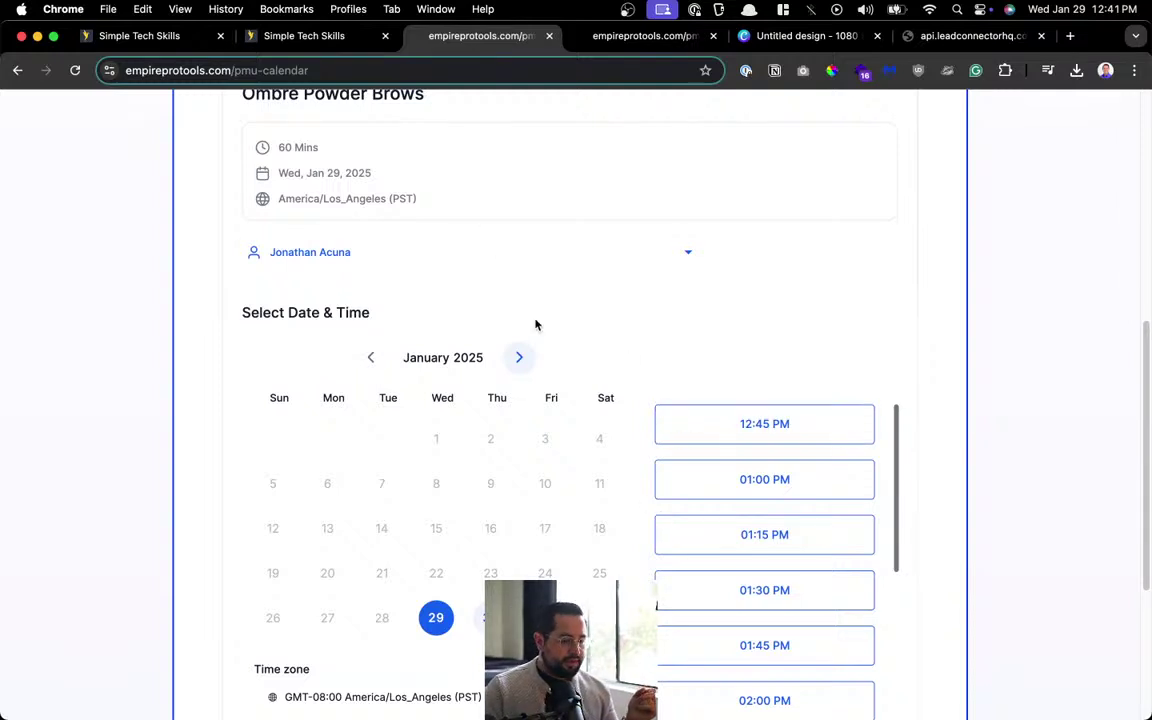
scroll(617, 425, "down", 1)
left_click(770, 400)
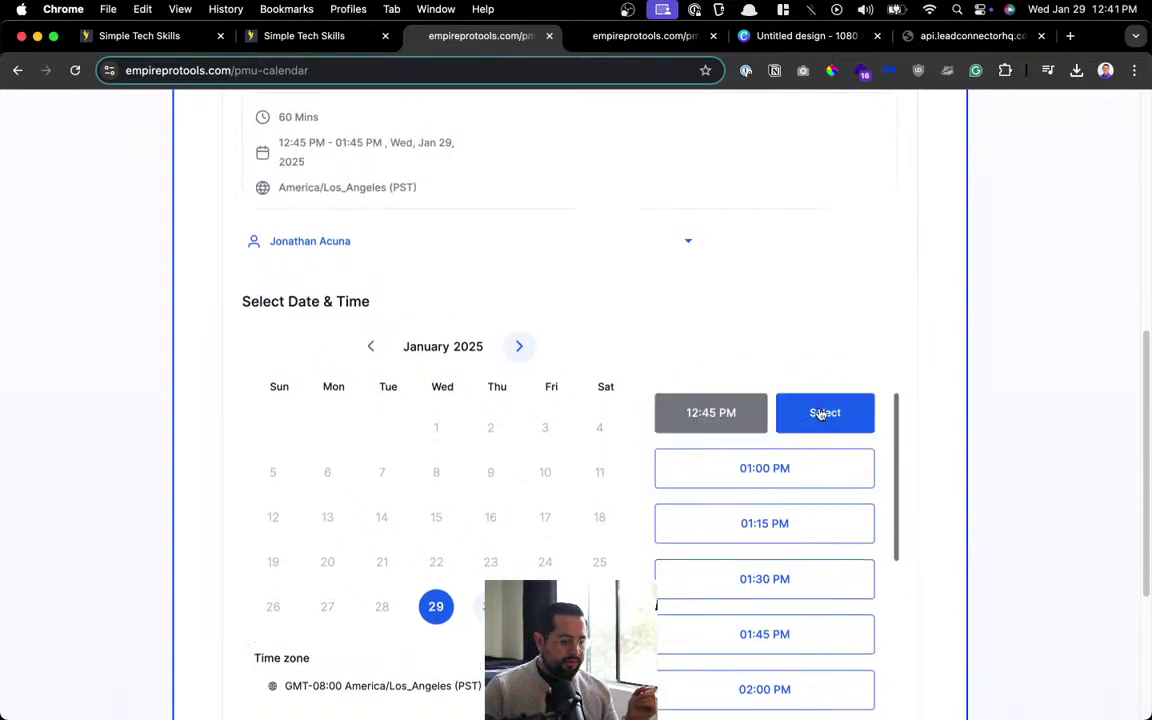
left_click(820, 412)
scroll(502, 560, "down", 5)
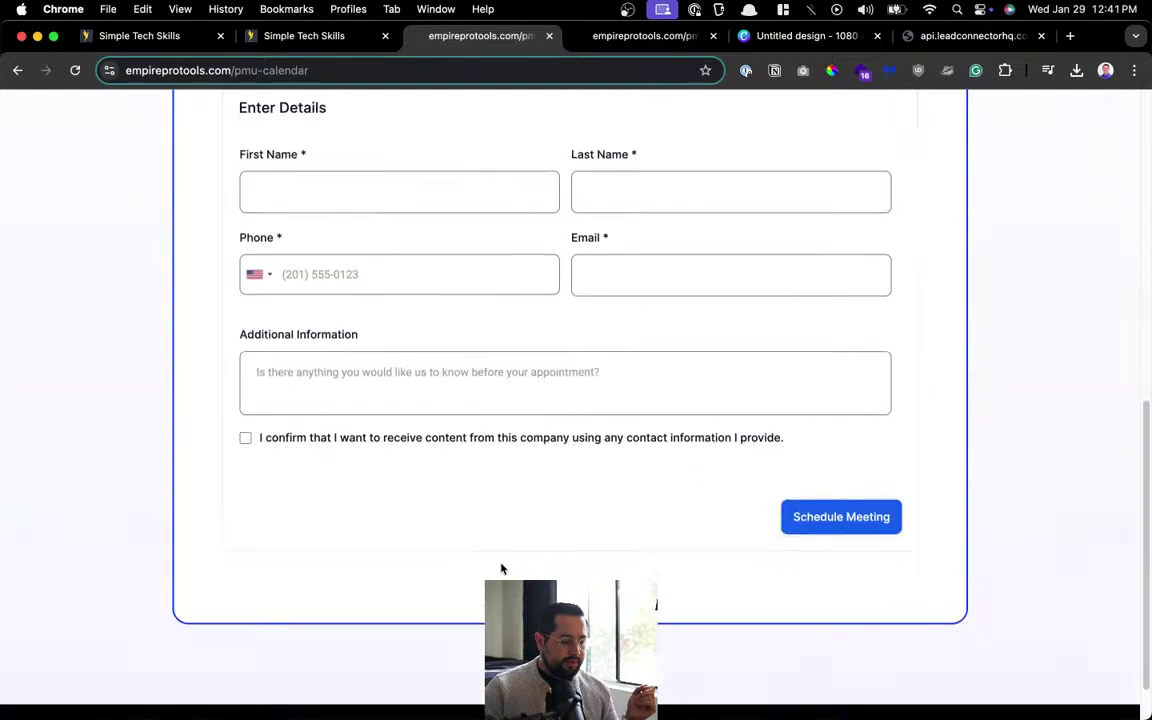
left_click(397, 405)
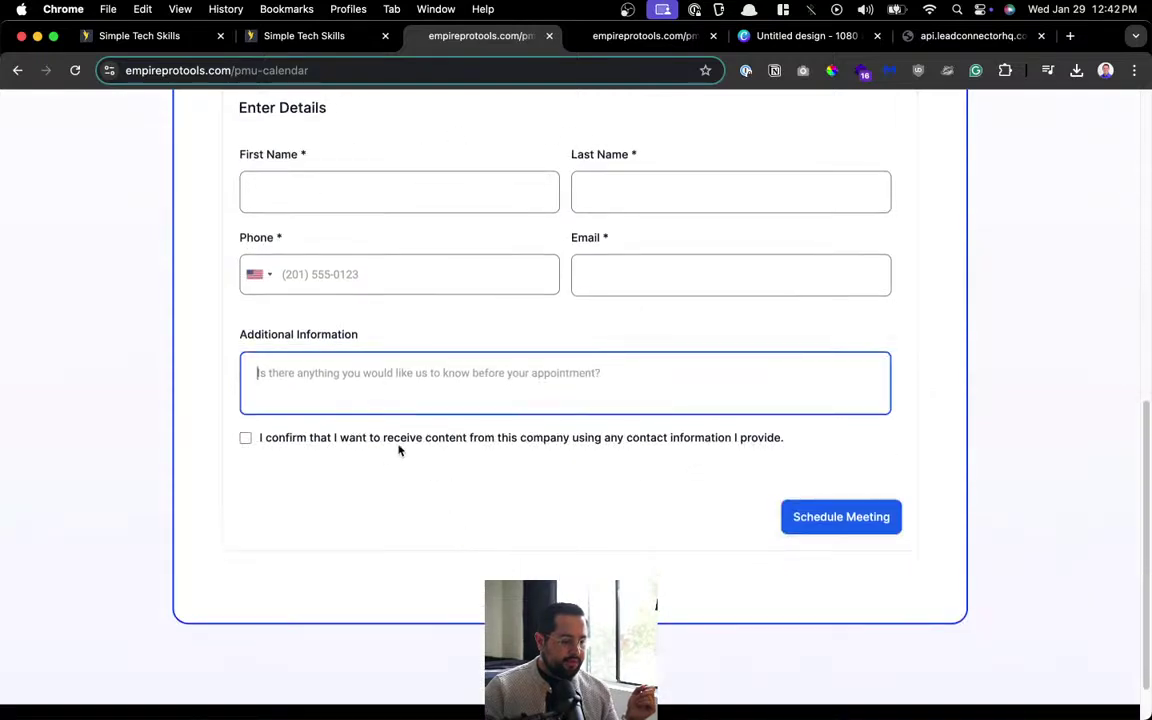
left_click_drag(398, 449, 727, 452)
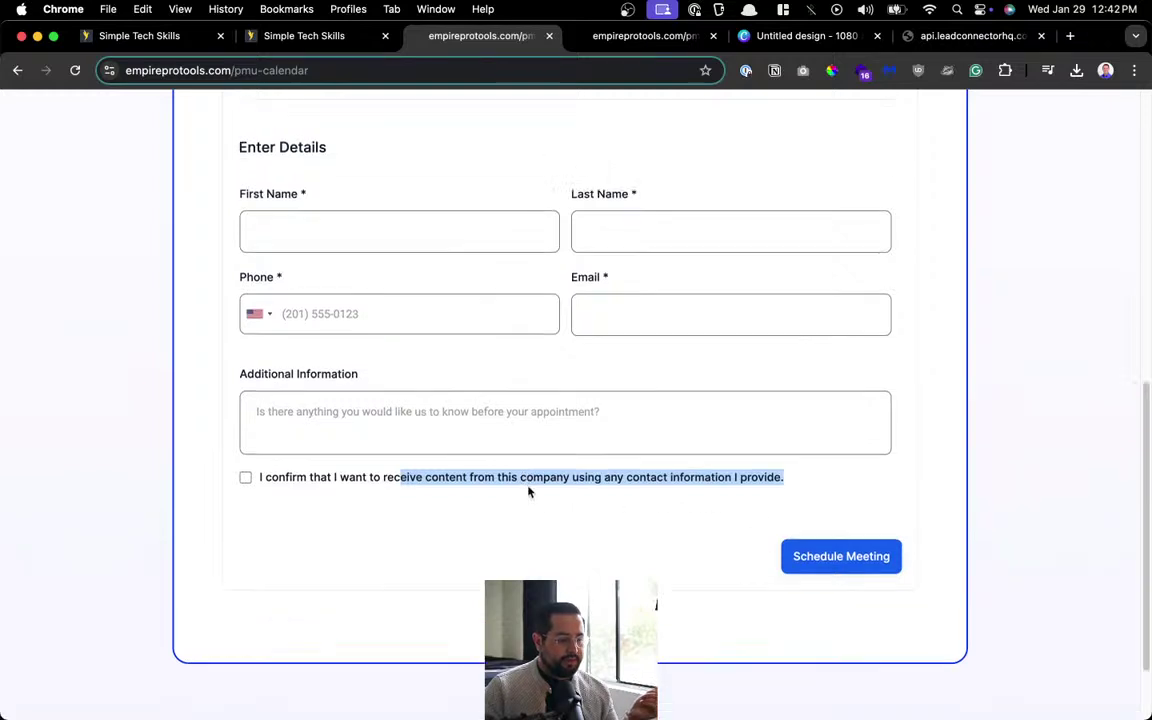
Step back through the booking and try both the any-available and individual staff options.
scroll(530, 488, "up", 10)
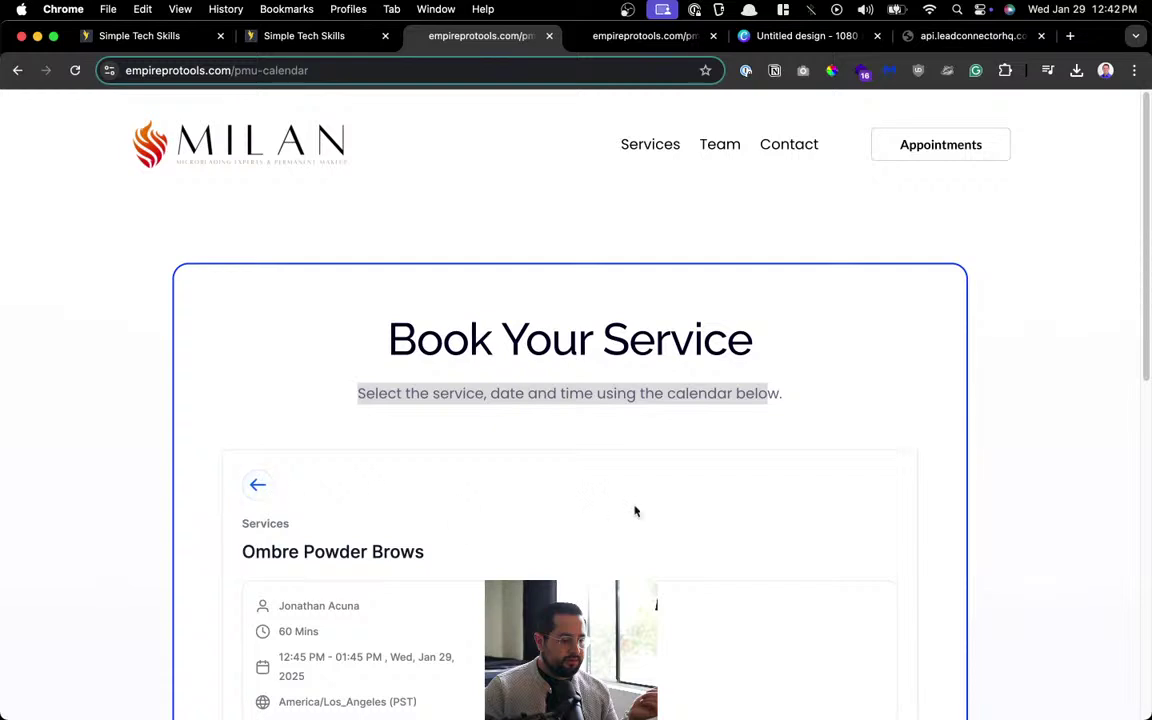
left_click(253, 486)
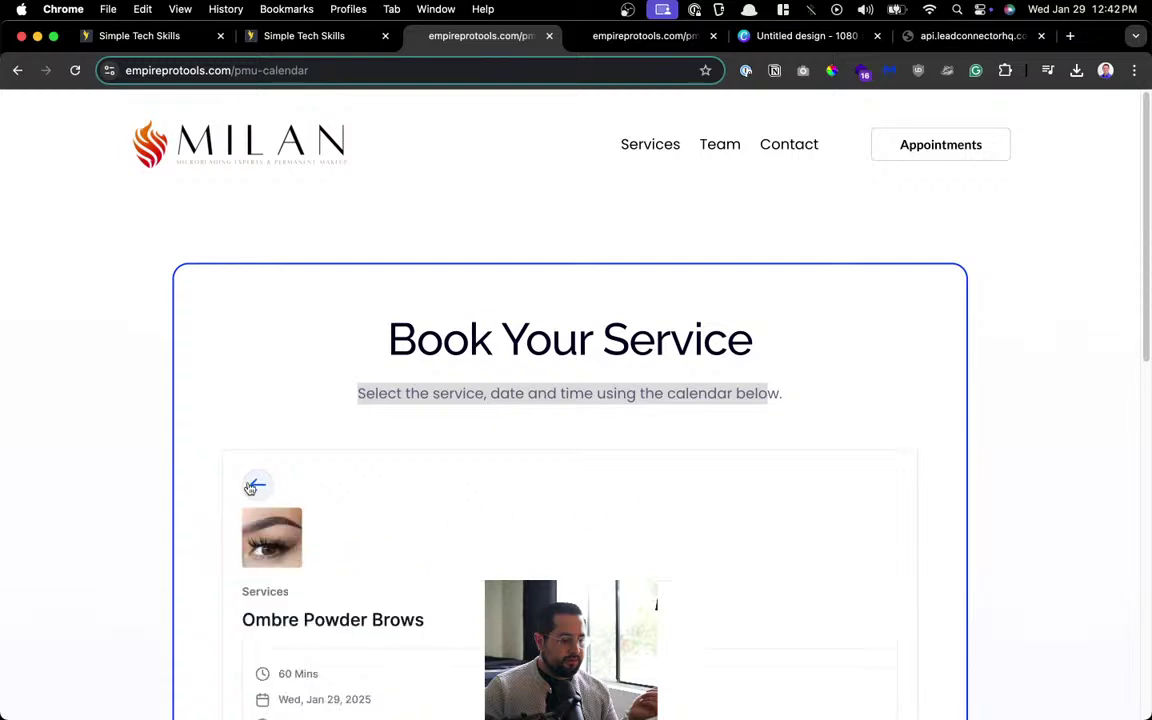
scroll(326, 457, "down", 2)
left_click(257, 384)
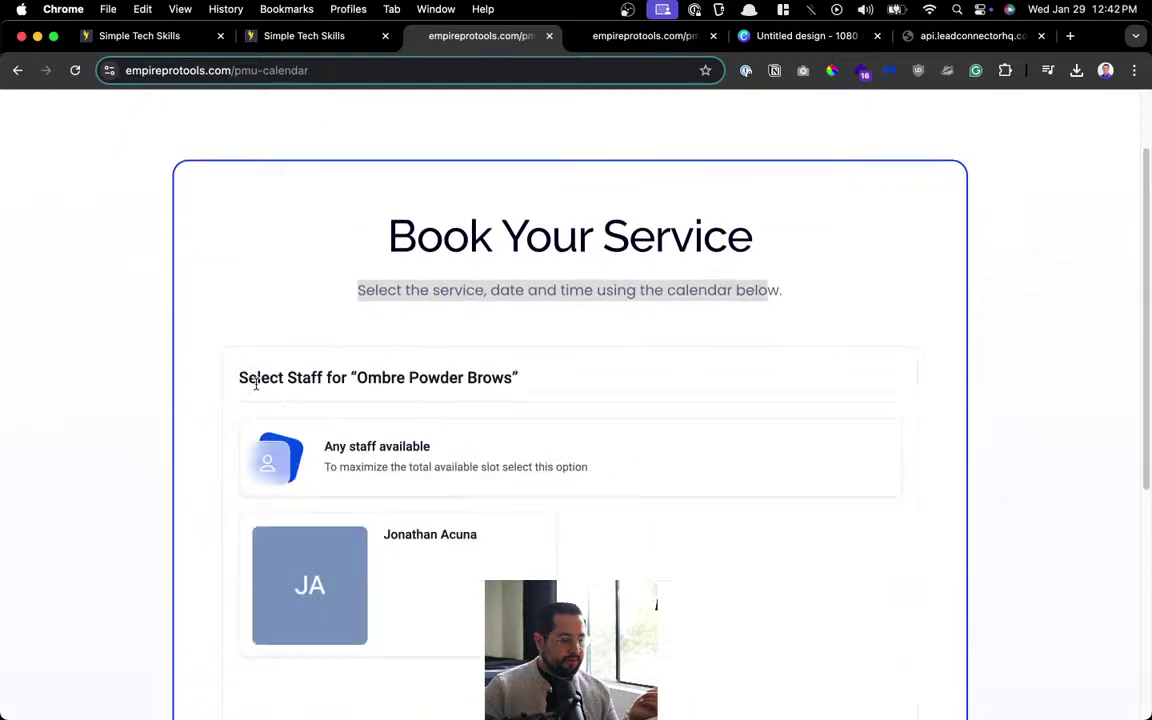
scroll(600, 540, "down", 5)
scroll(480, 380, "up", 3)
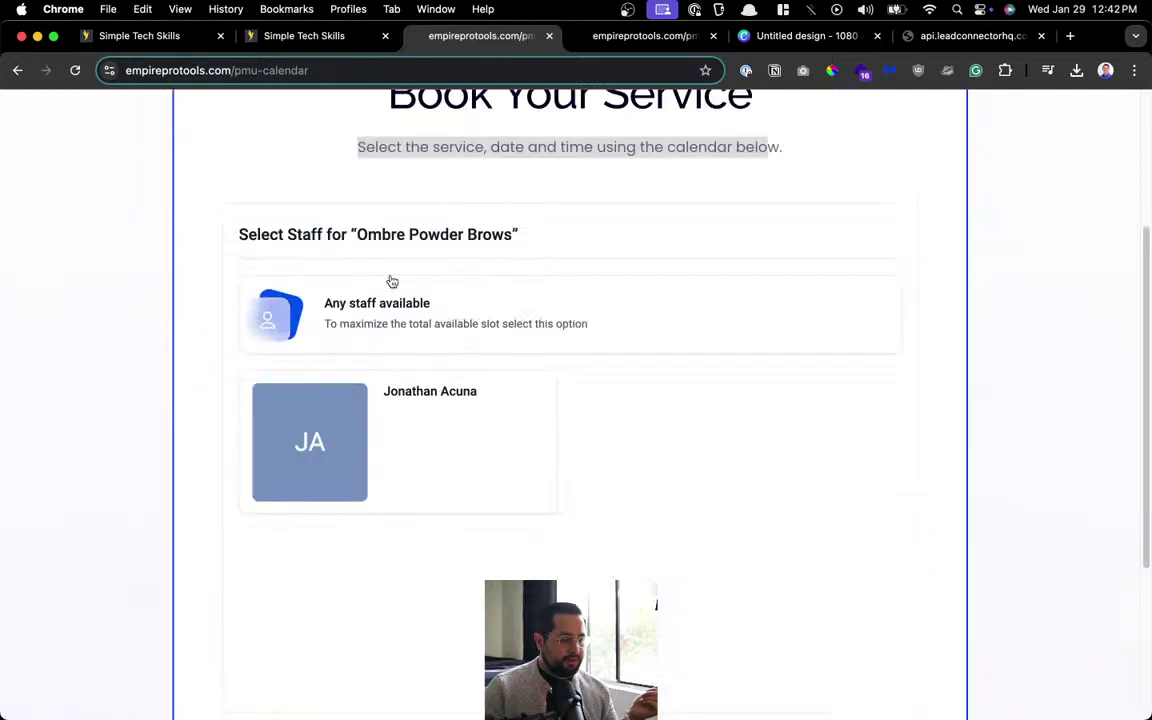
left_click(352, 325)
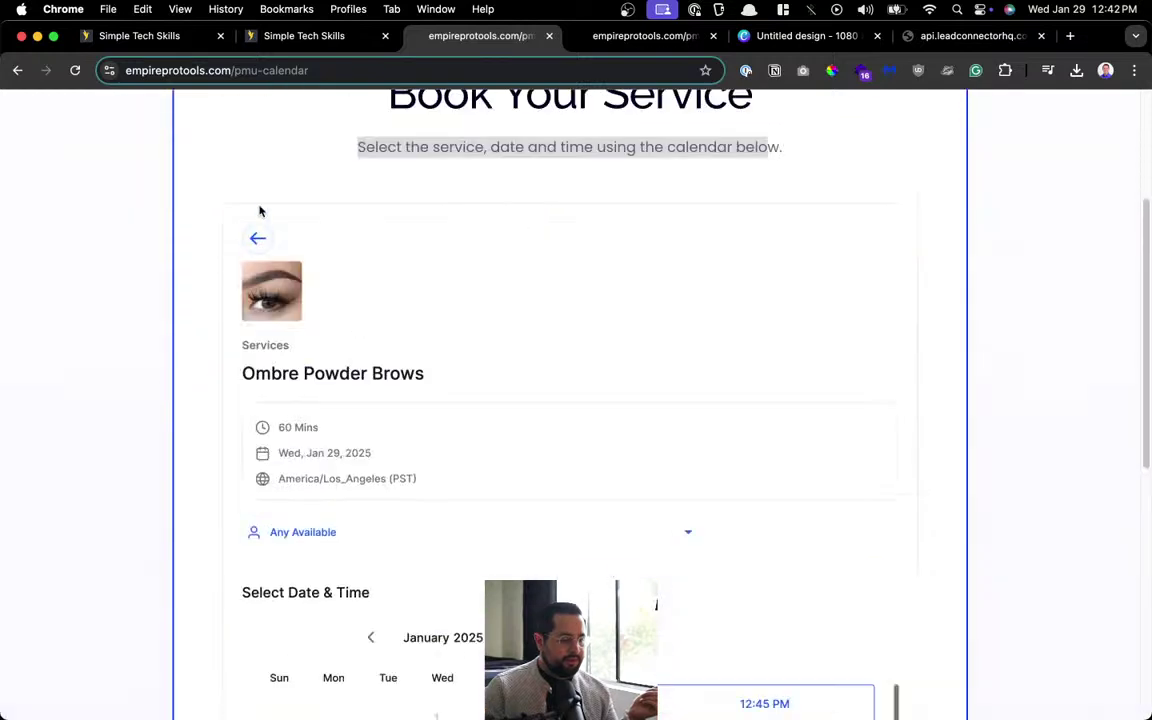
left_click(255, 237)
left_click(365, 401)
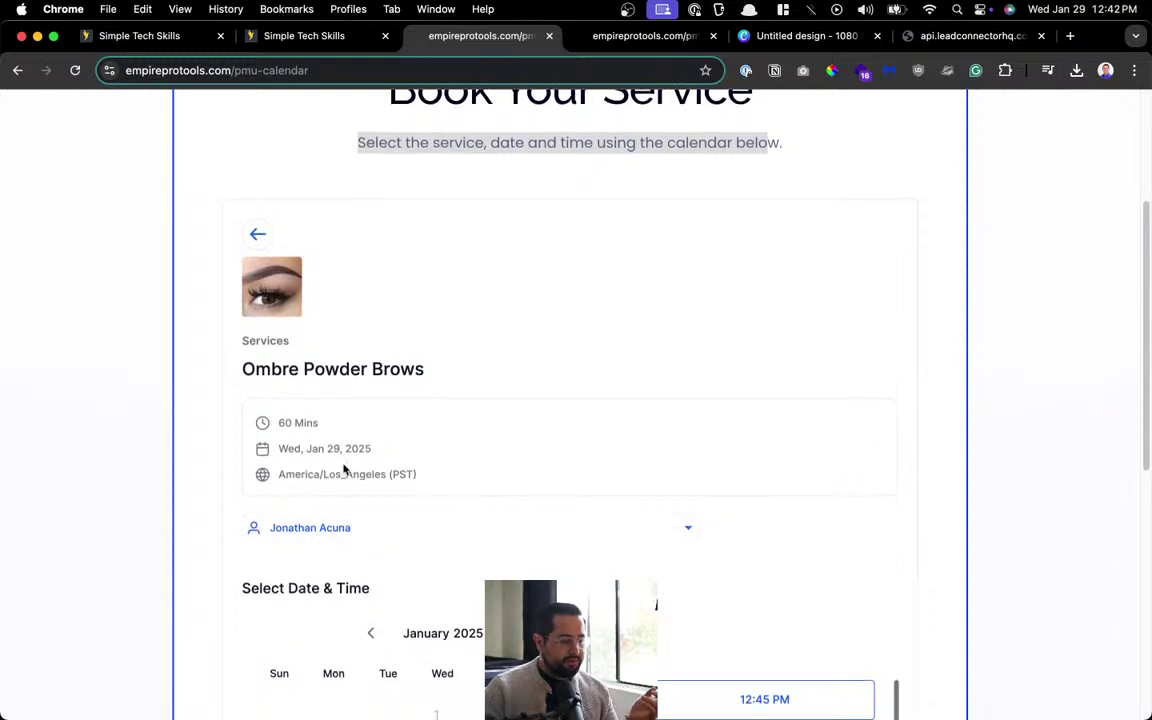
Return to the services list and copy the live pmu-calendar page's web address.
scroll(400, 478, "down", 4)
scroll(668, 487, "down", 3)
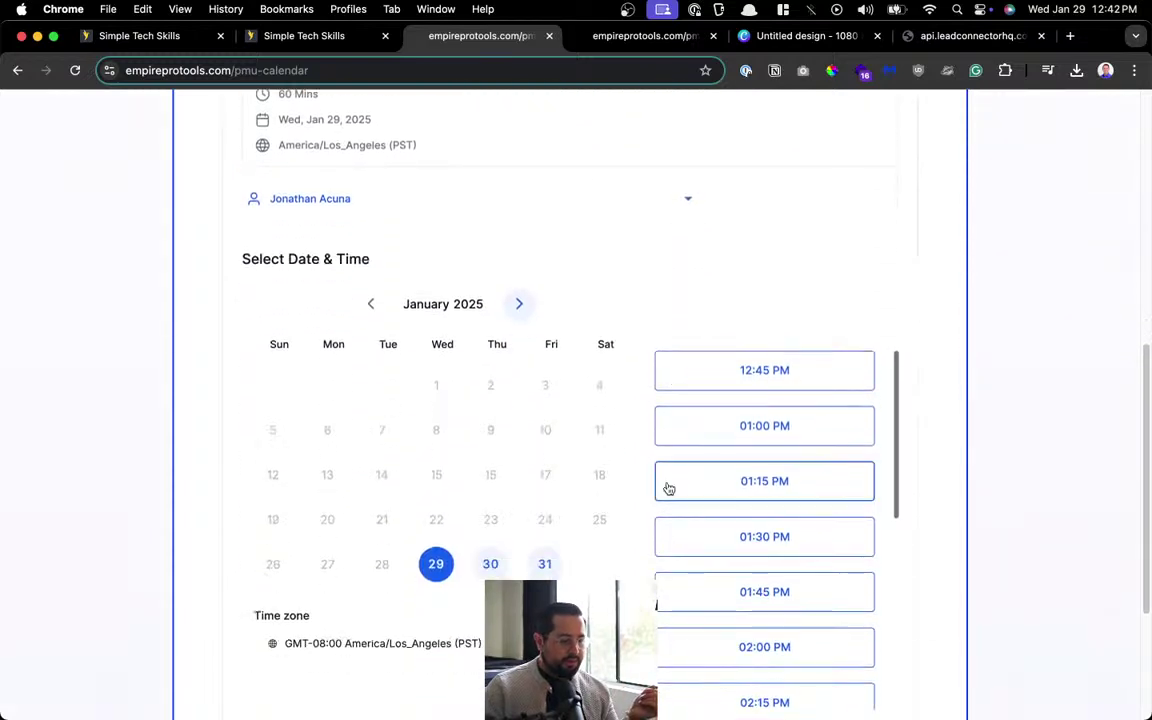
scroll(667, 480, "down", 3)
scroll(566, 571, "down", 5)
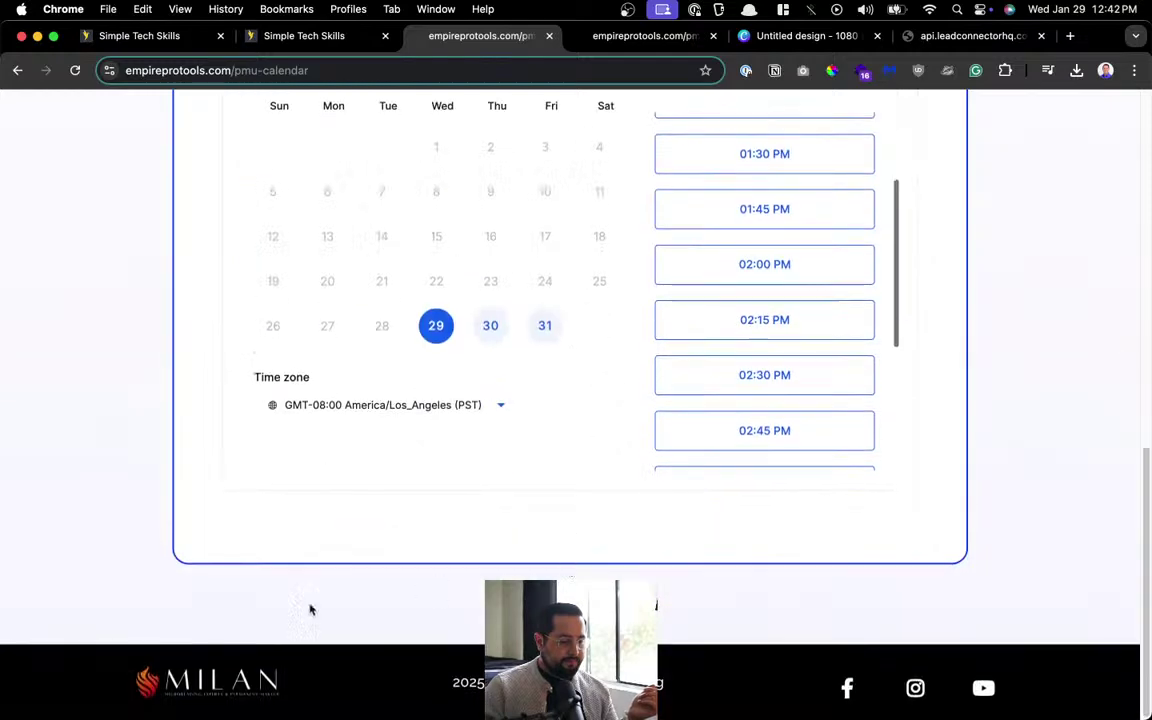
scroll(463, 350, "up", 10)
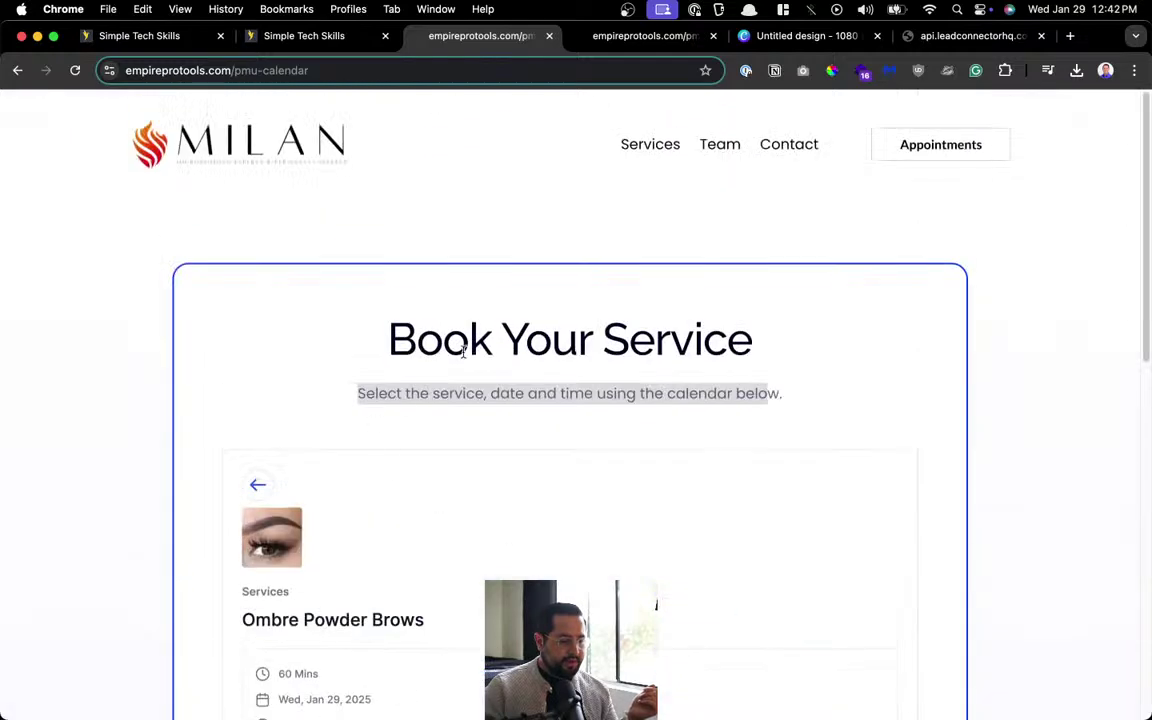
left_click(255, 484)
scroll(301, 497, "down", 5)
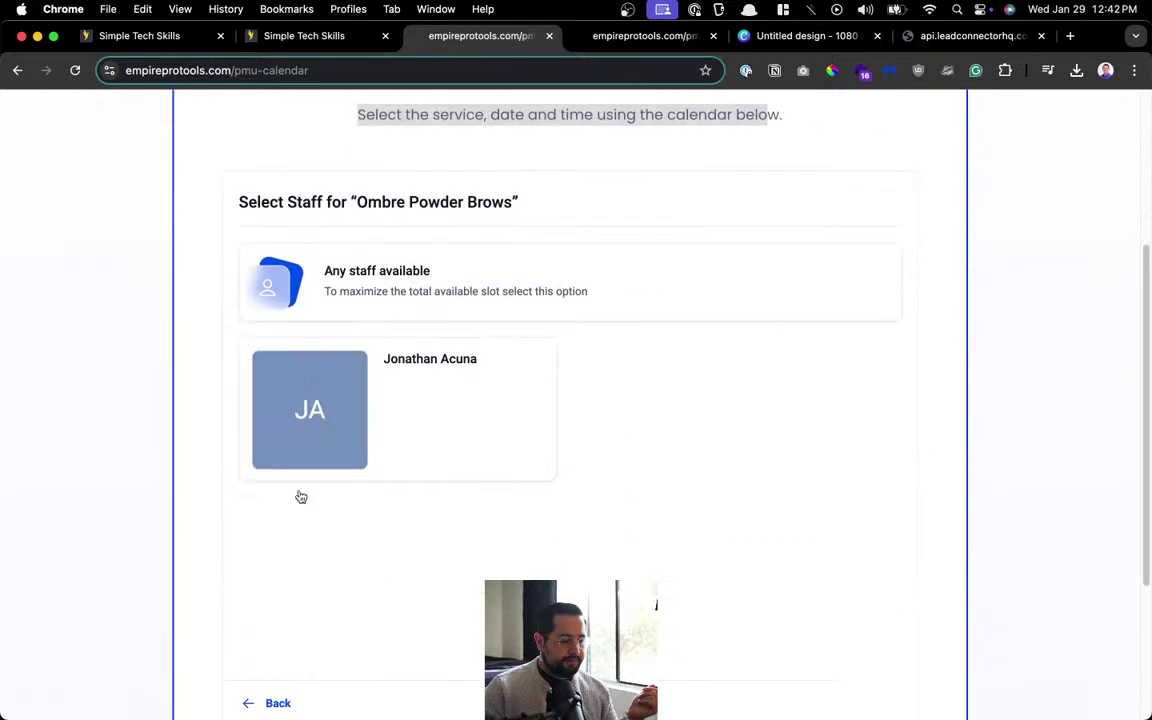
left_click(252, 707)
scroll(616, 312, "up", 5)
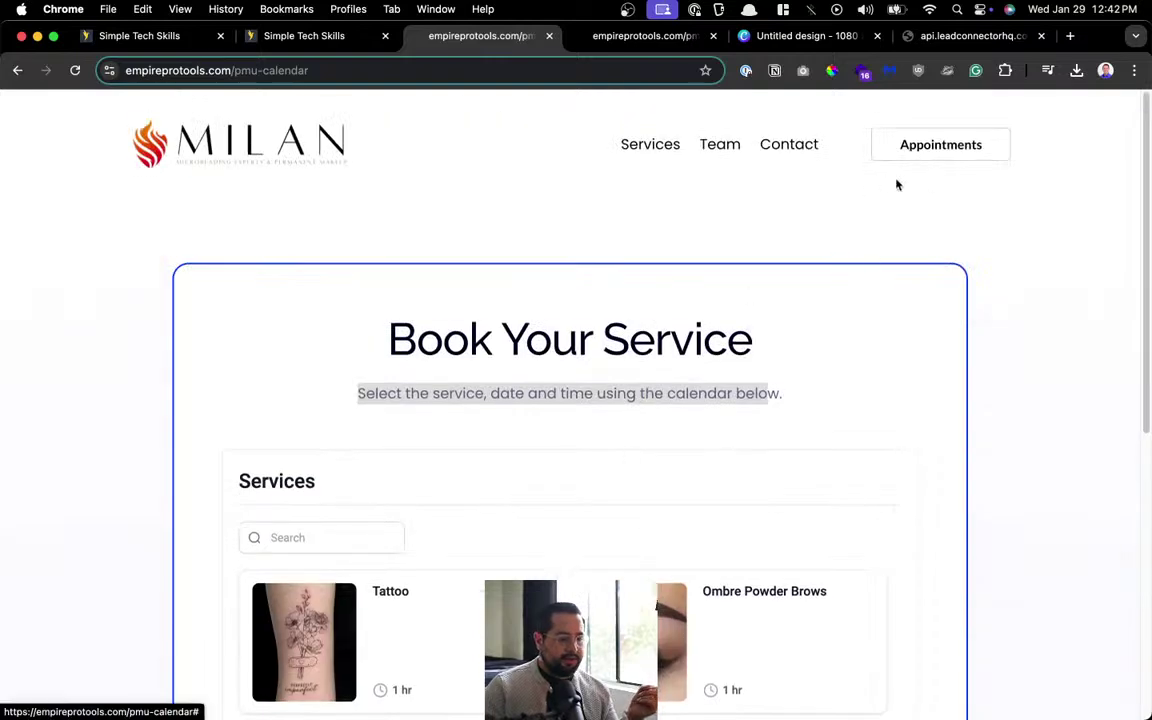
left_click(731, 234)
key("super+l")
key("super+c")
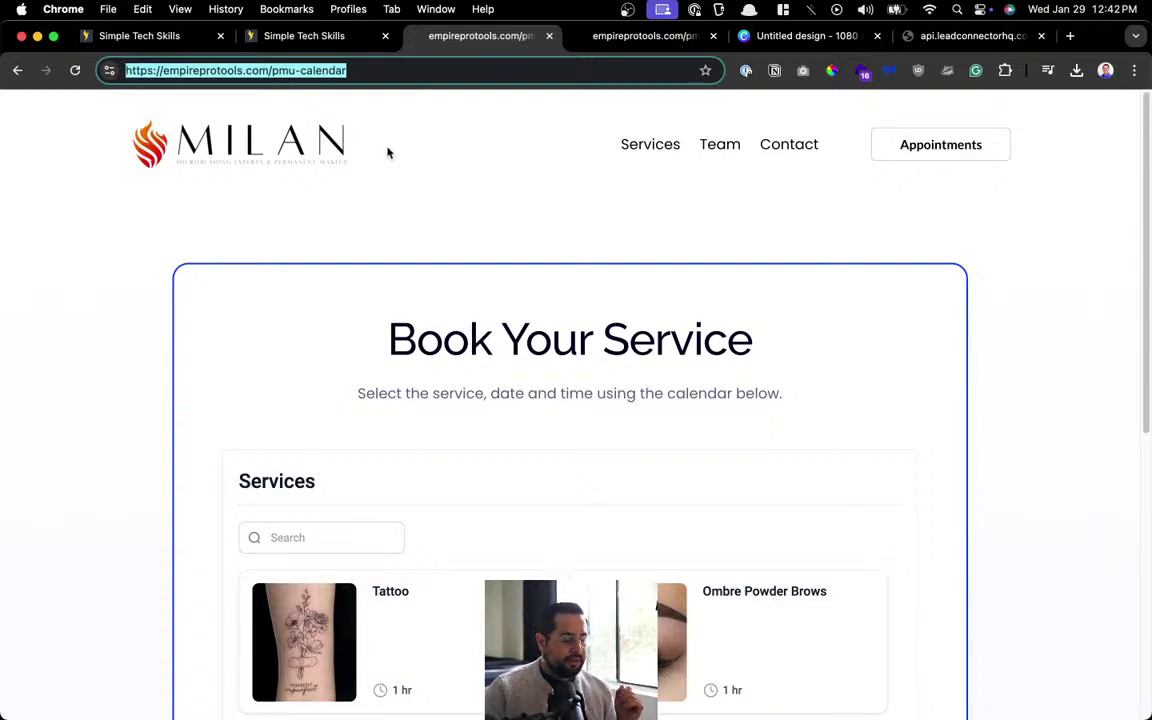
Return to the website's pages list and open PMU Home, selecting its header Appointments button.
left_click(320, 40)
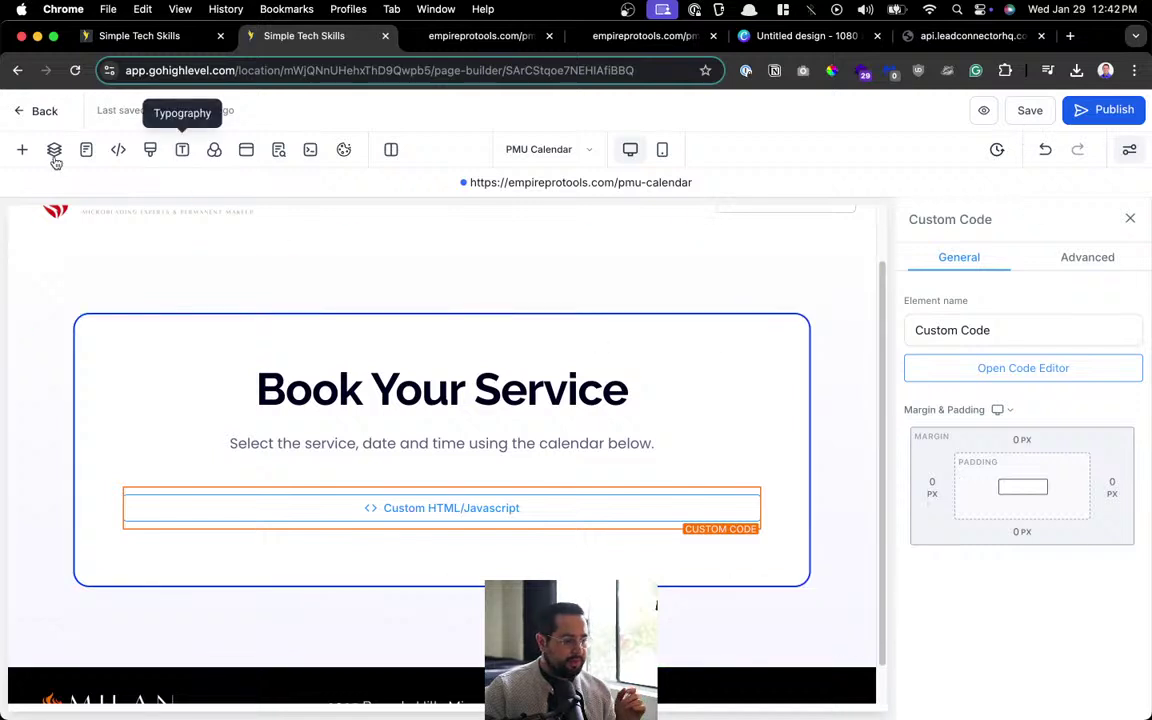
left_click(28, 110)
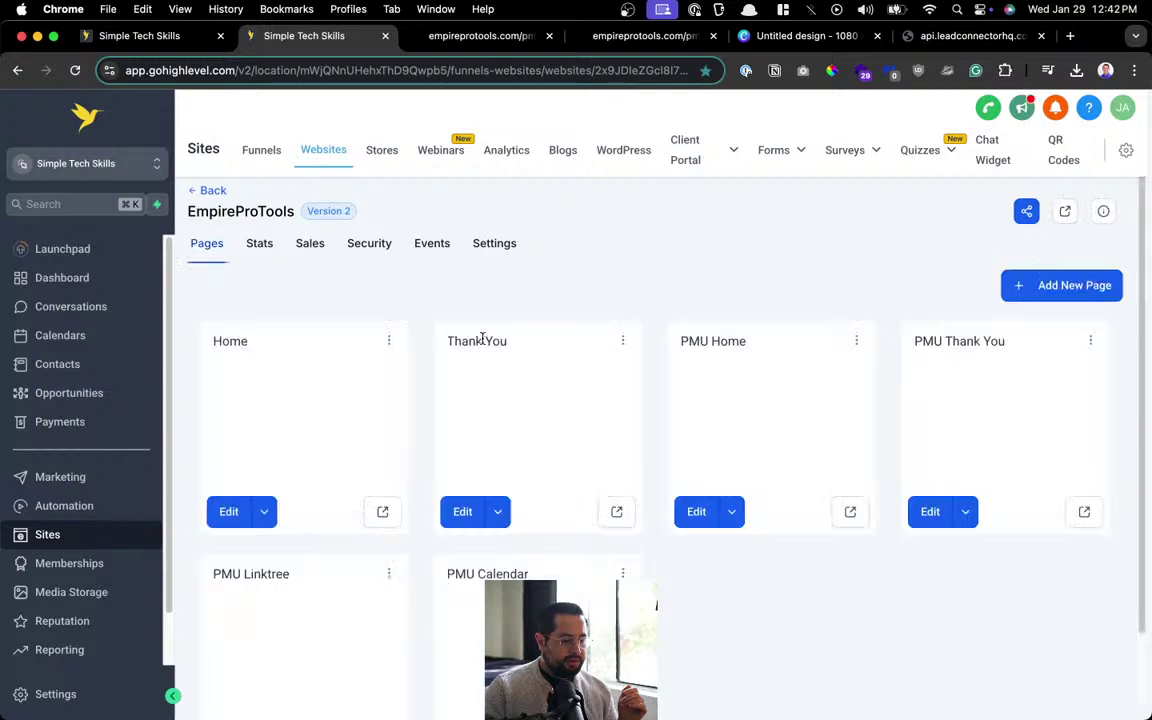
left_click(696, 511)
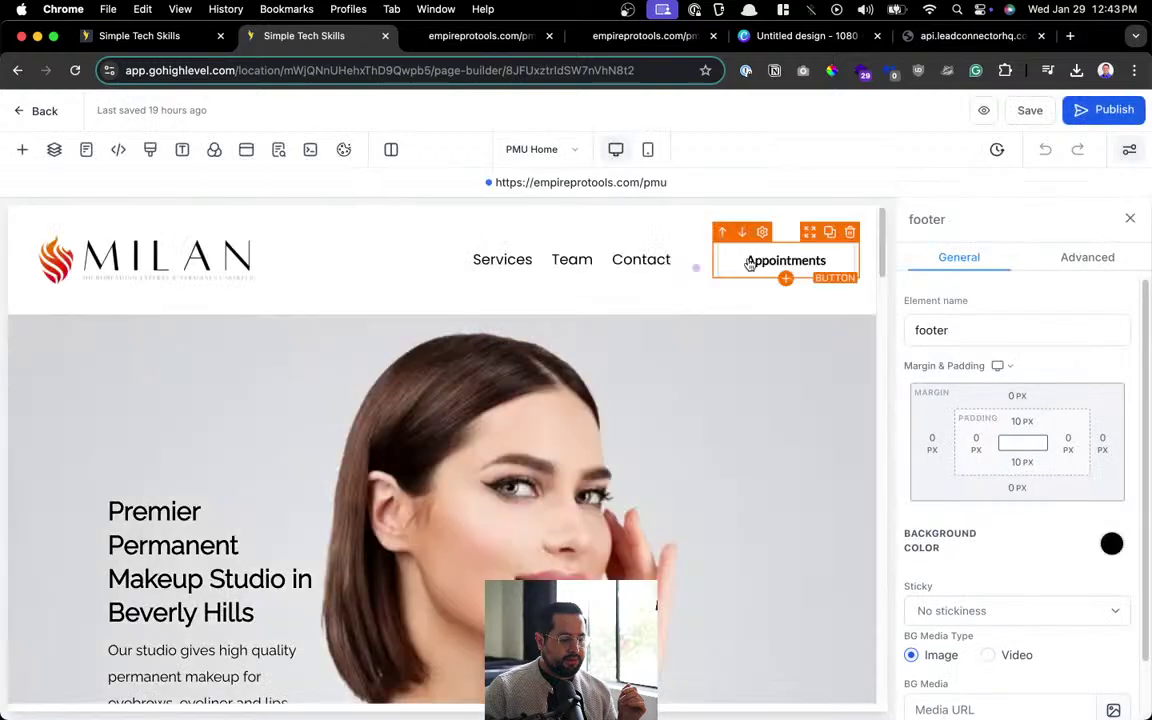
left_click(750, 263)
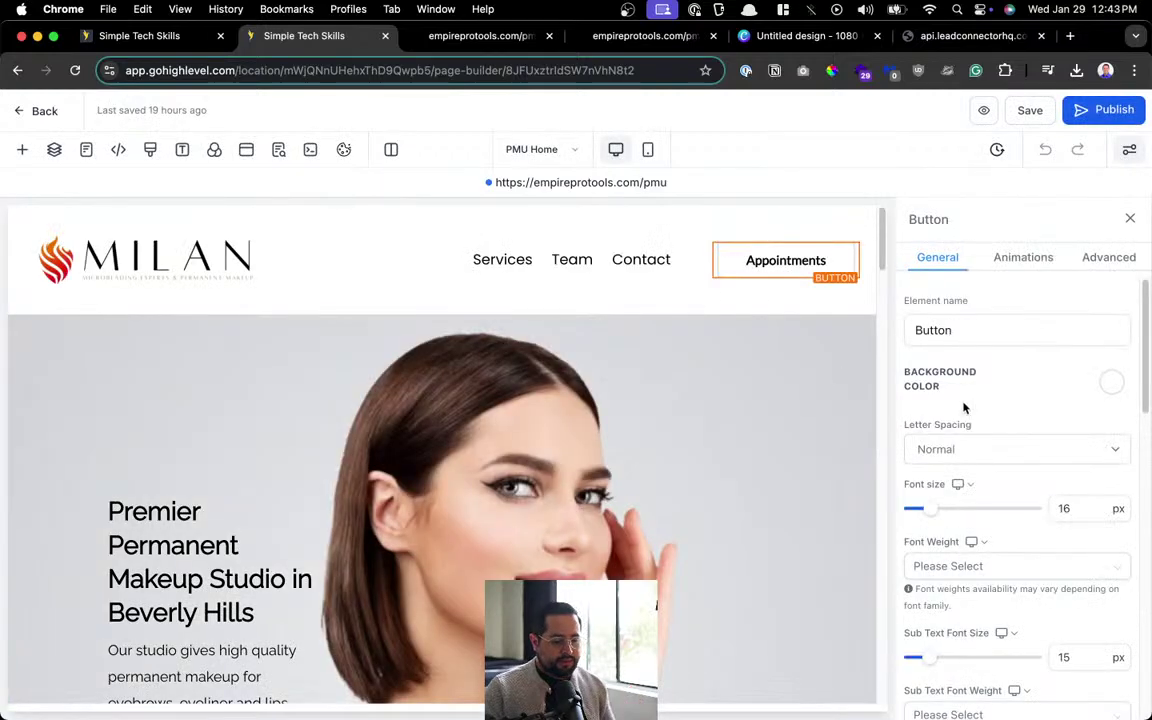
scroll(964, 406, "down", 5)
scroll(957, 585, "down", 2)
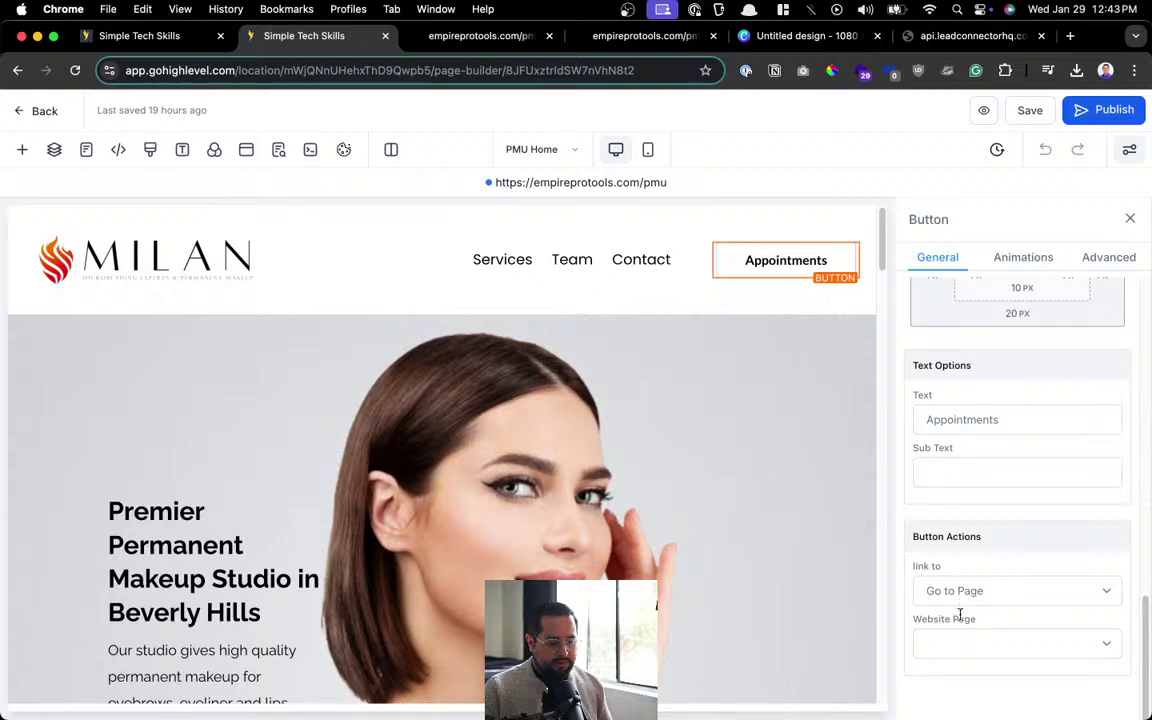
left_click(975, 592)
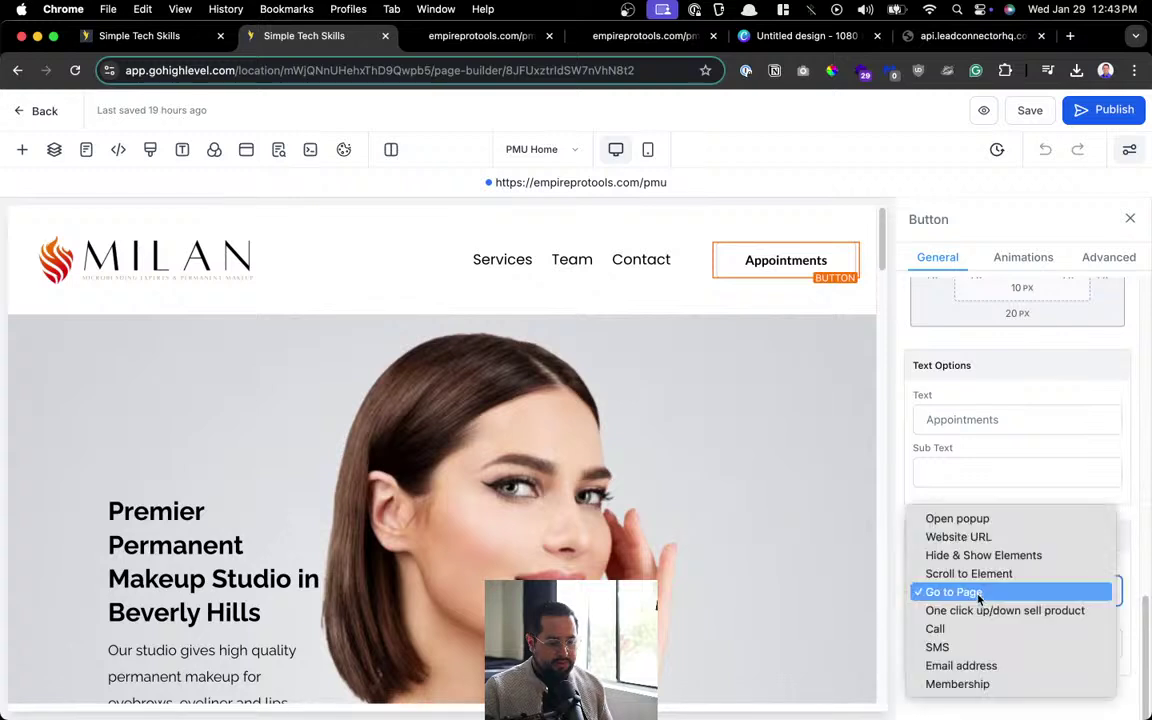
left_click(977, 536)
left_click(982, 648)
key("super+v")
scroll(985, 555, "down", 1)
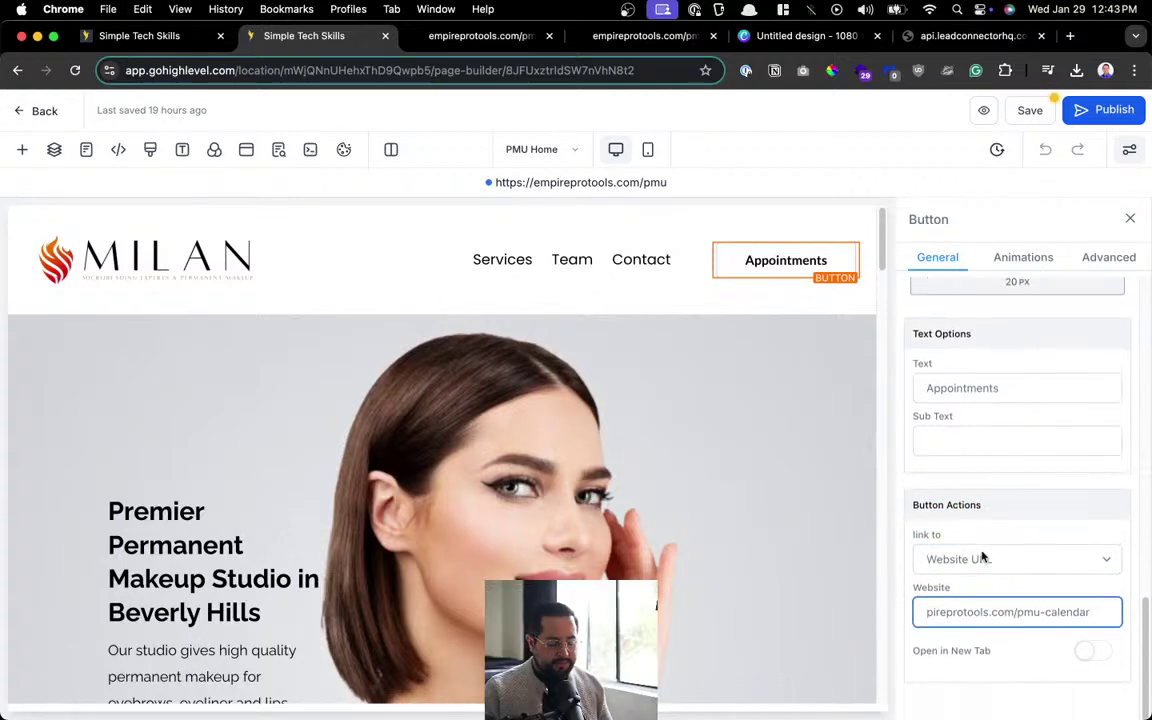
scroll(293, 465, "down", 4)
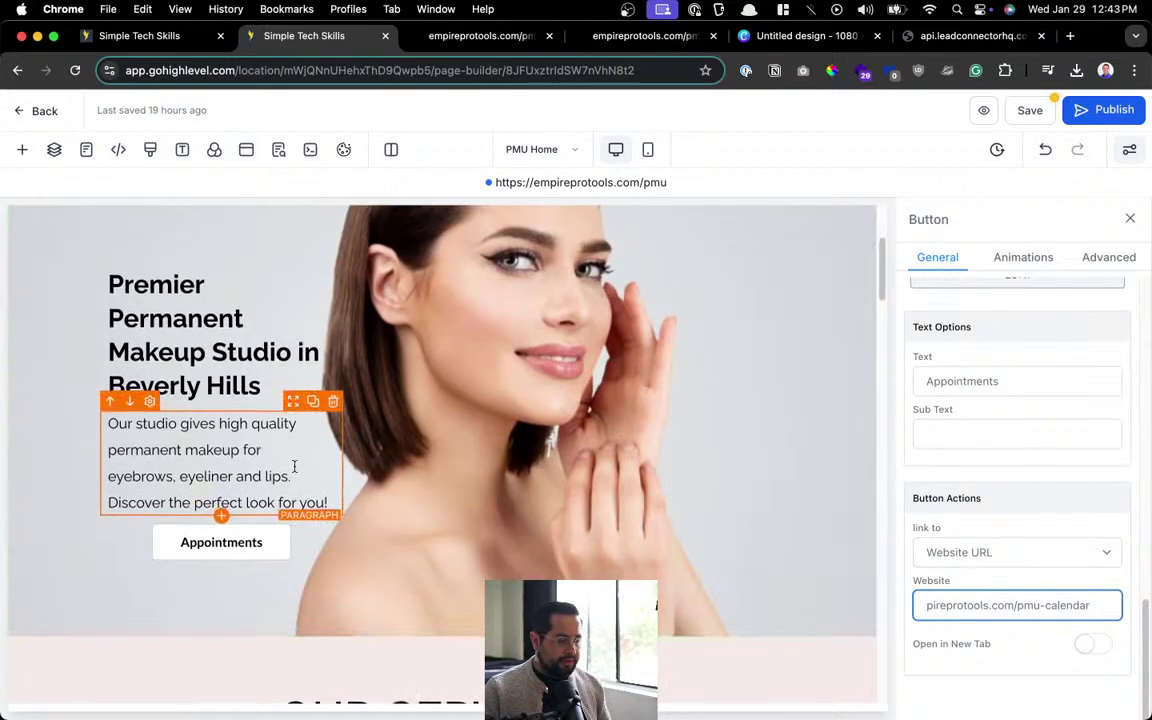
Point the hero's Appointments button to the pmu-calendar website URL.
left_click(306, 461)
left_click(940, 591)
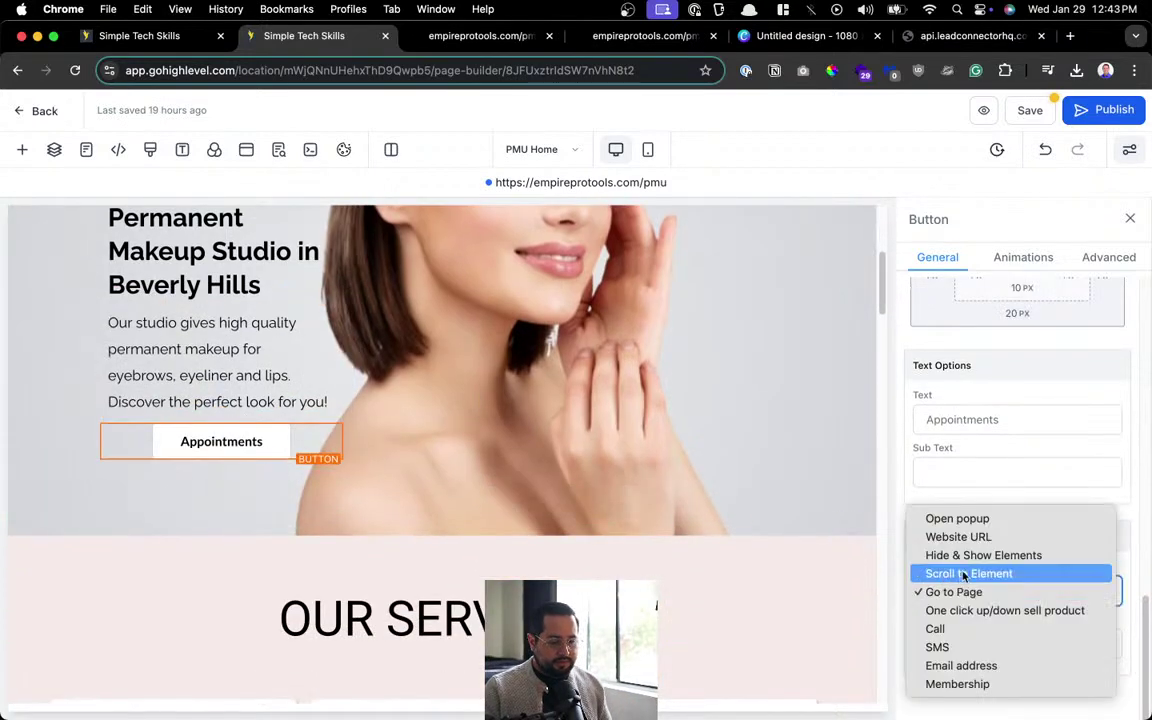
left_click(979, 538)
left_click(972, 633)
type("empireprotools.com/pmu-calendar")
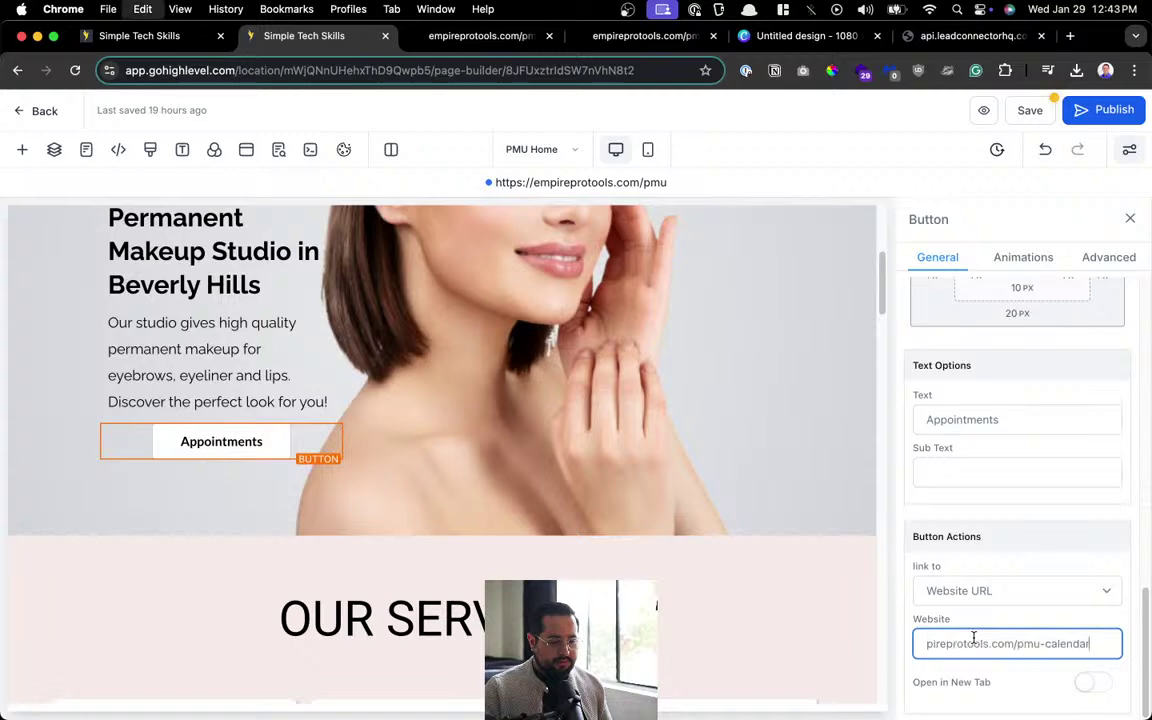
left_click(545, 485)
scroll(545, 485, "down", 5)
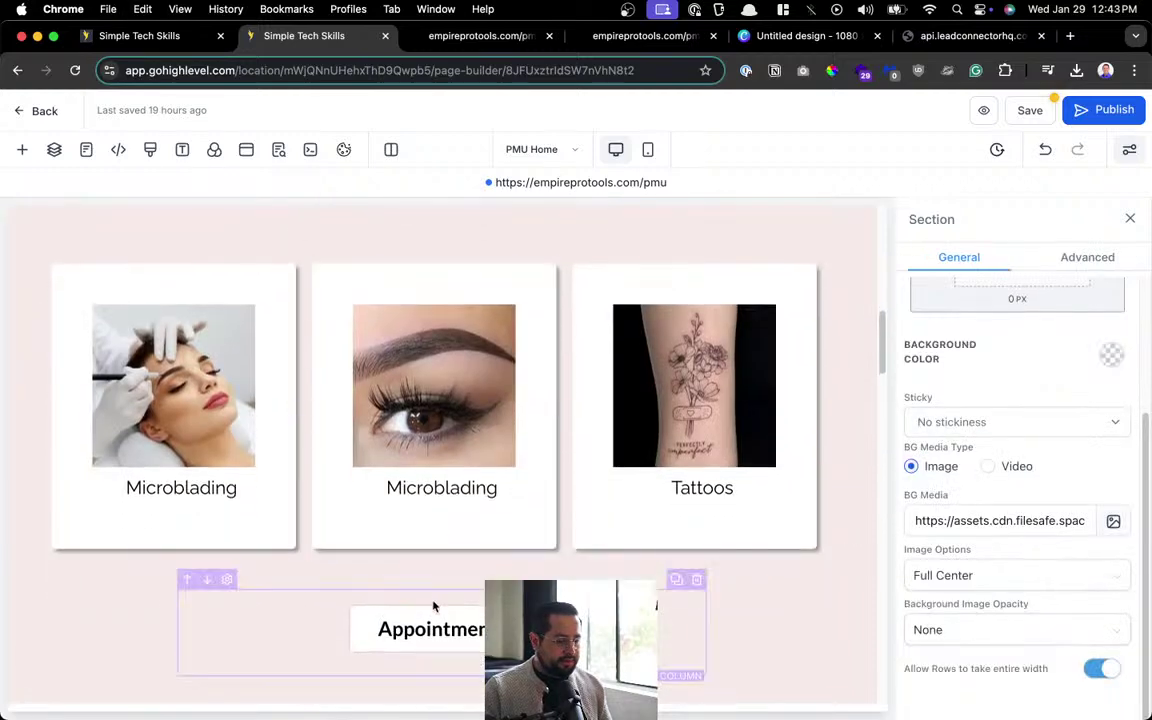
Link the Appointments button under the service cards to the pmu-calendar URL.
left_click(432, 622)
left_click(980, 598)
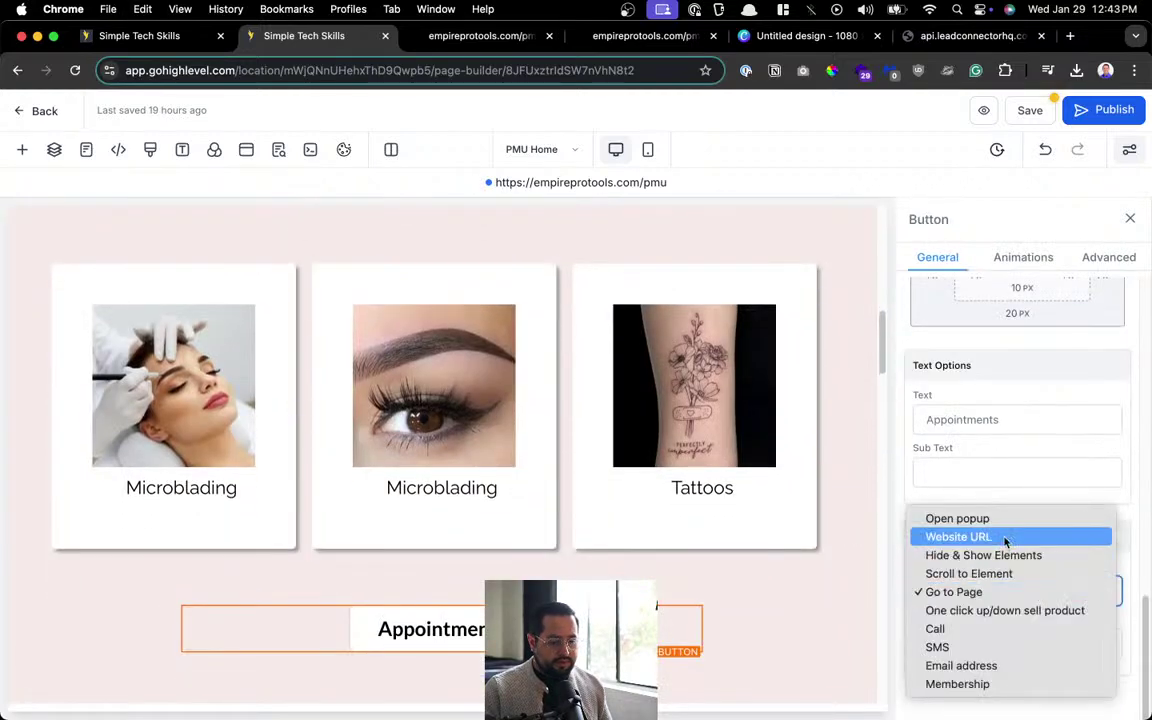
left_click(977, 535)
left_click(978, 645)
key("super+v")
scroll(673, 540, "down", 10)
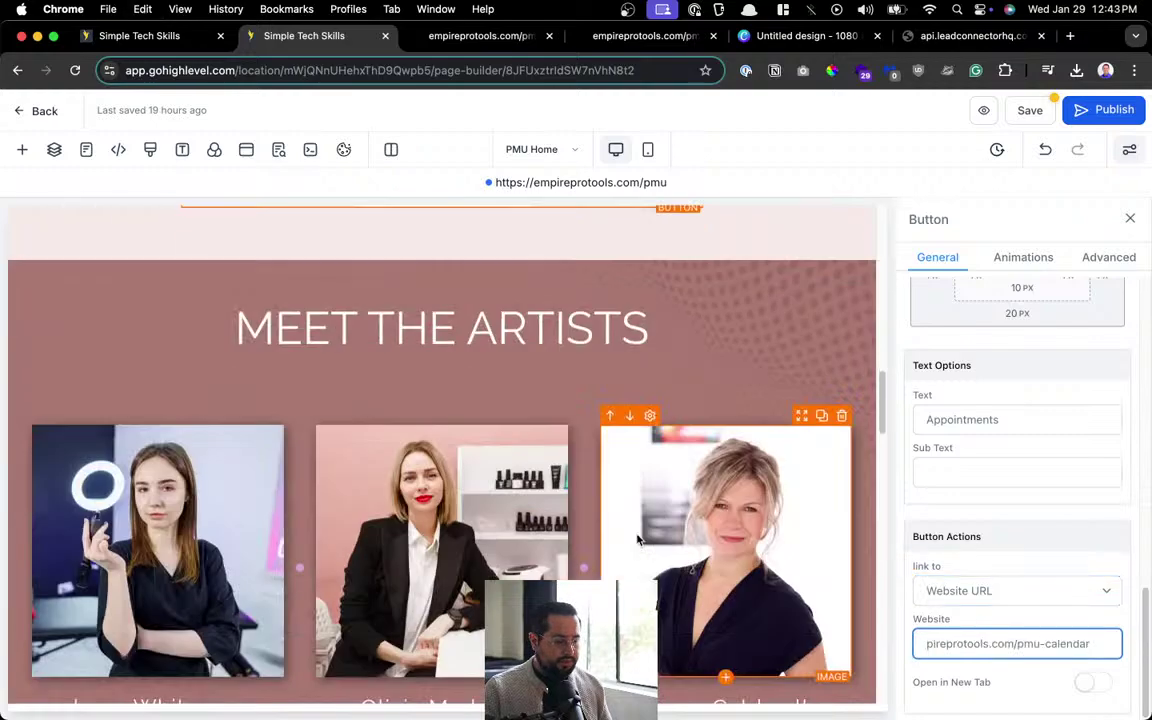
scroll(624, 530, "down", 10)
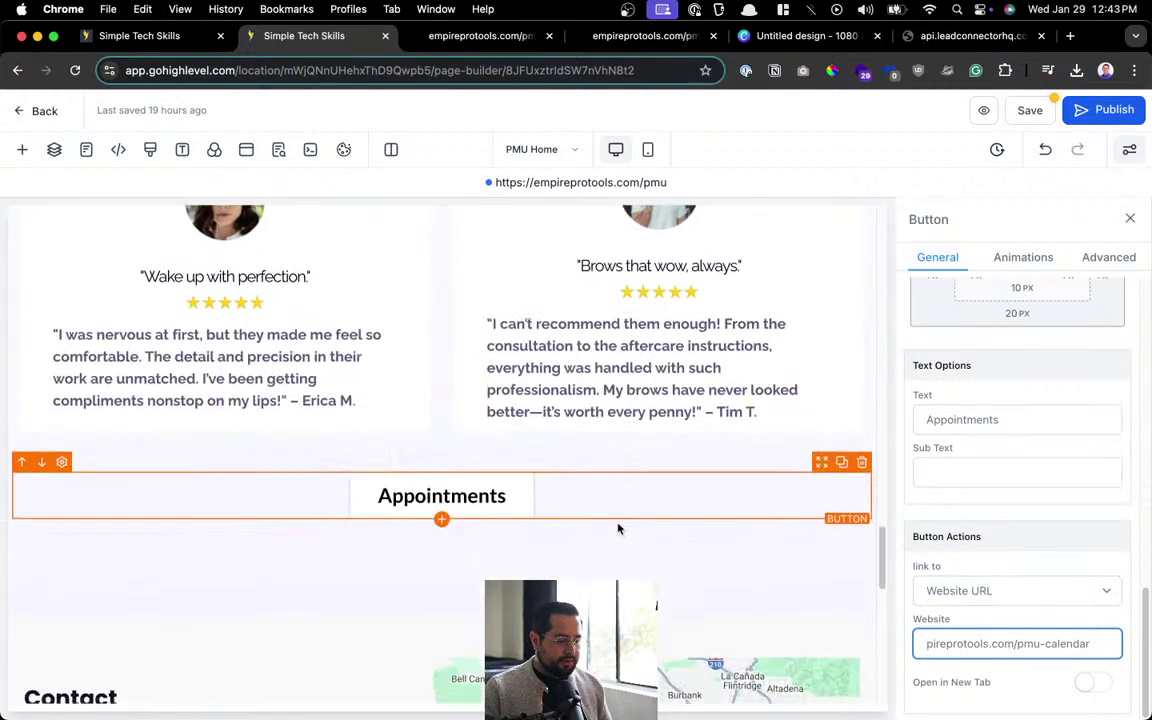
Link the Appointments button above Contact to the pmu-calendar URL and publish PMU Home.
left_click(463, 400)
left_click(985, 592)
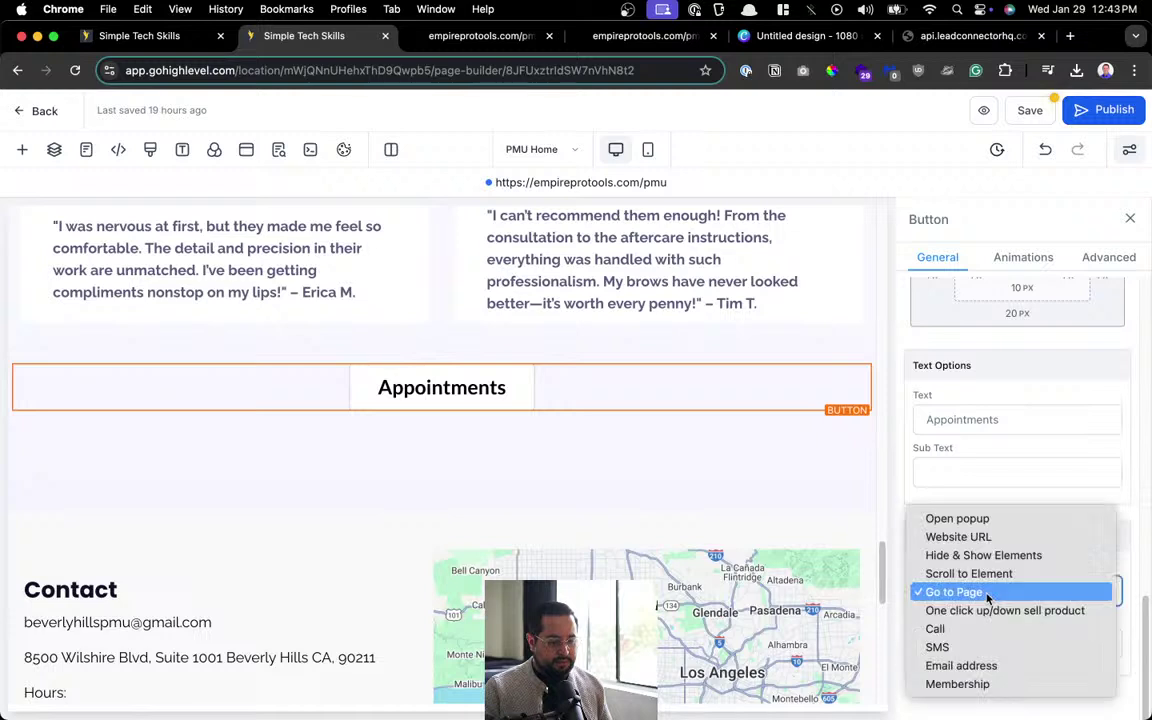
left_click(993, 540)
left_click(995, 640)
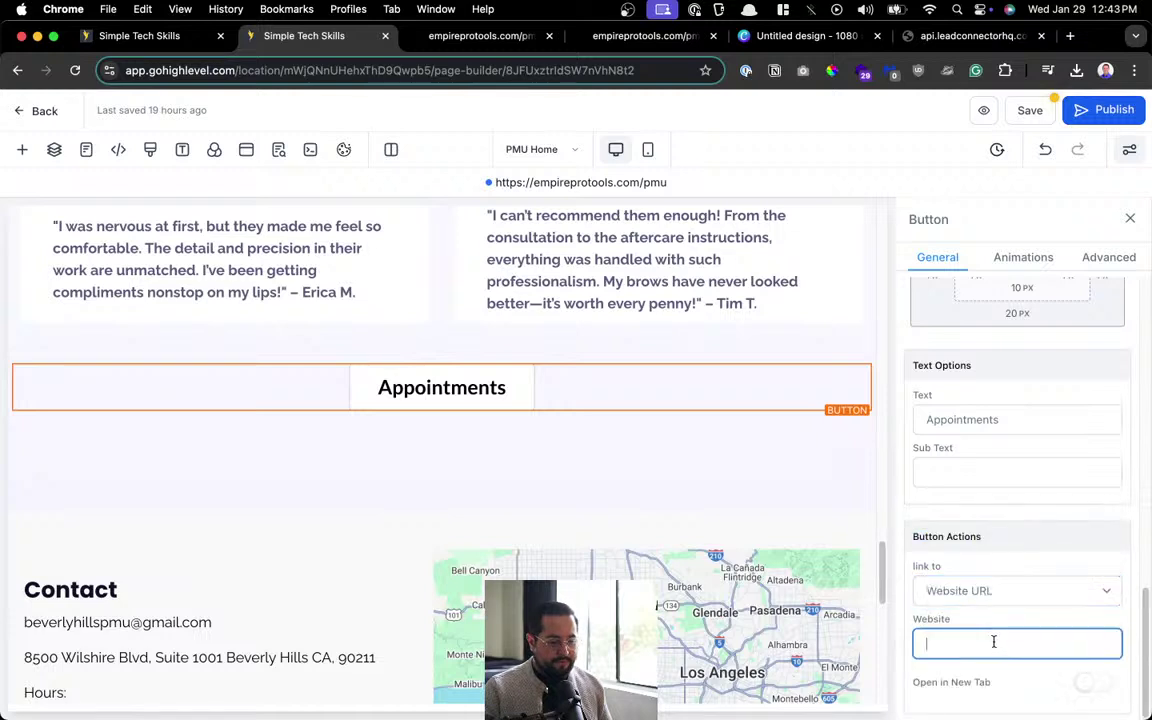
key("super+v")
scroll(997, 628, "down", 1)
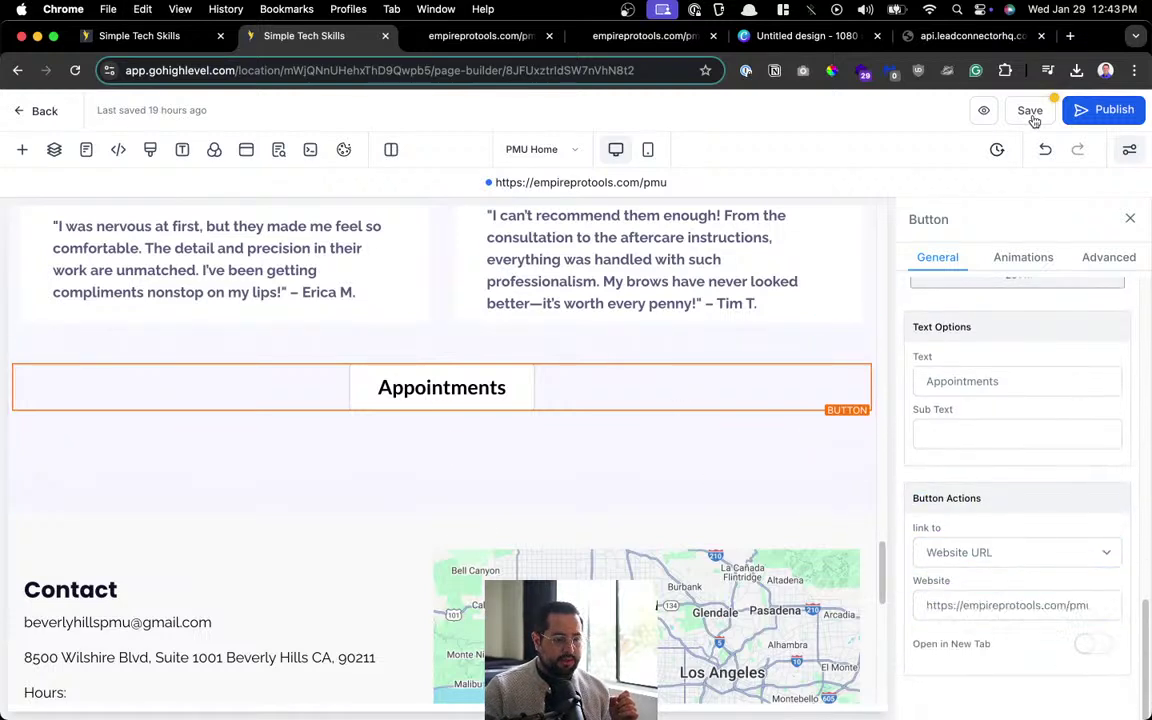
left_click(1105, 111)
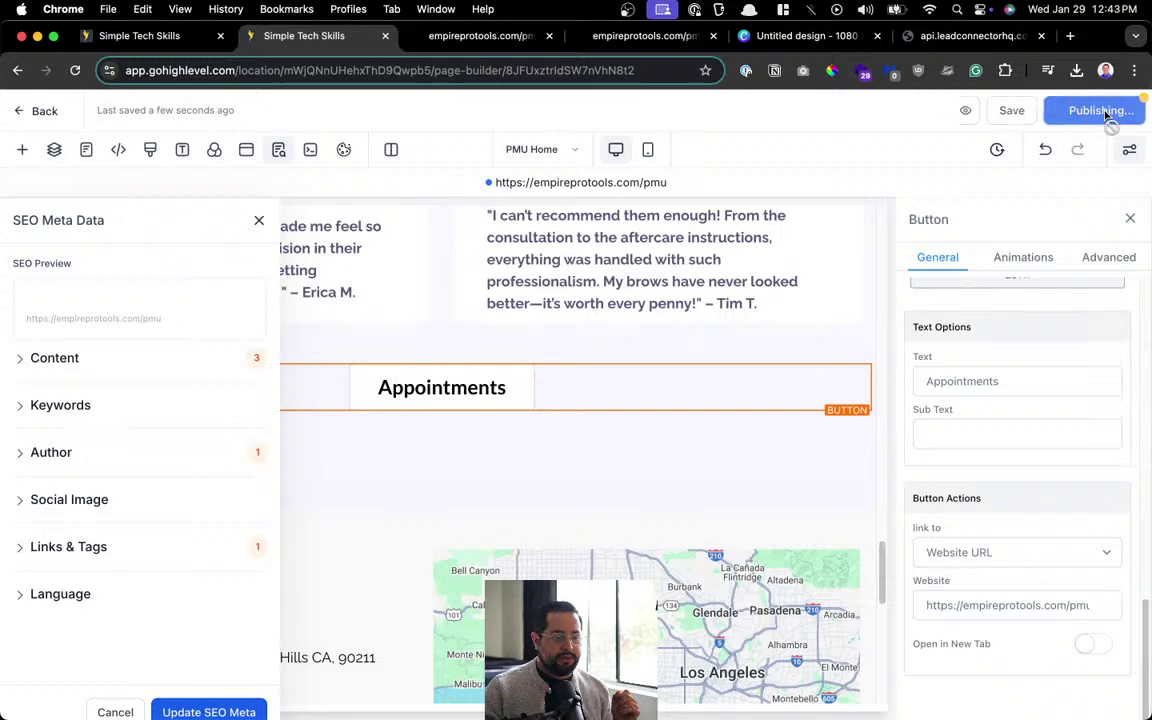
left_click(259, 220)
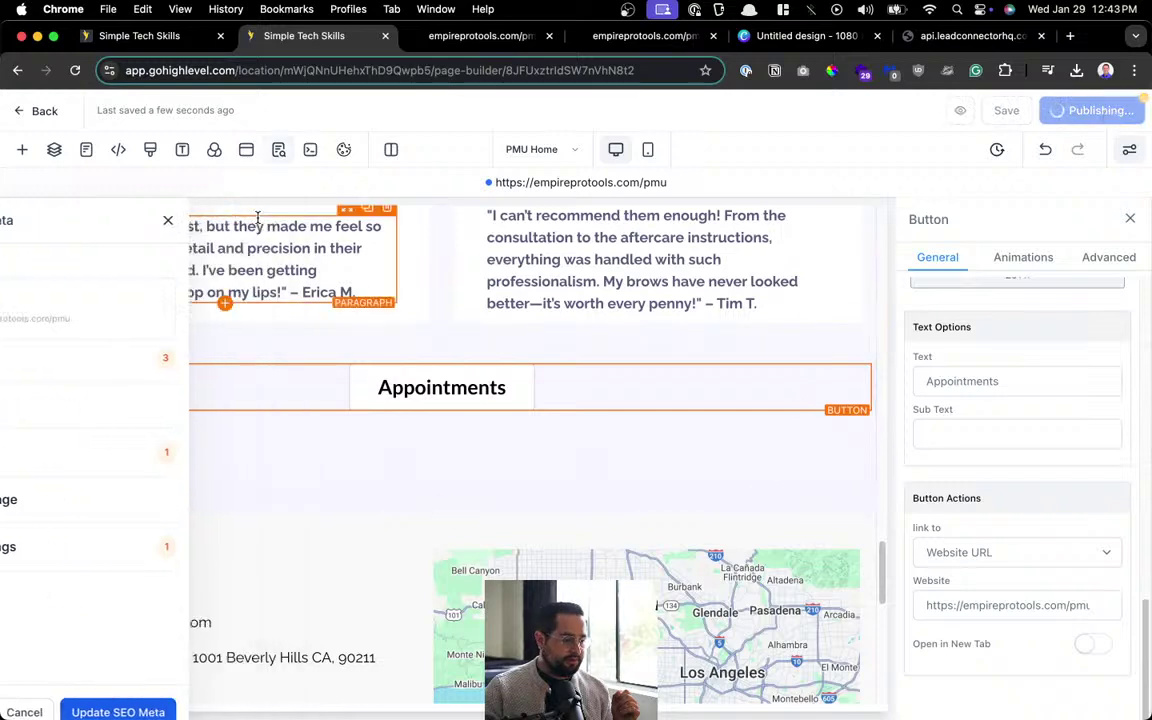
Check the Layers, Pages and Tracking Code panels, then open PMU Home's SEO Meta Data with Content expanded.
left_click(22, 149)
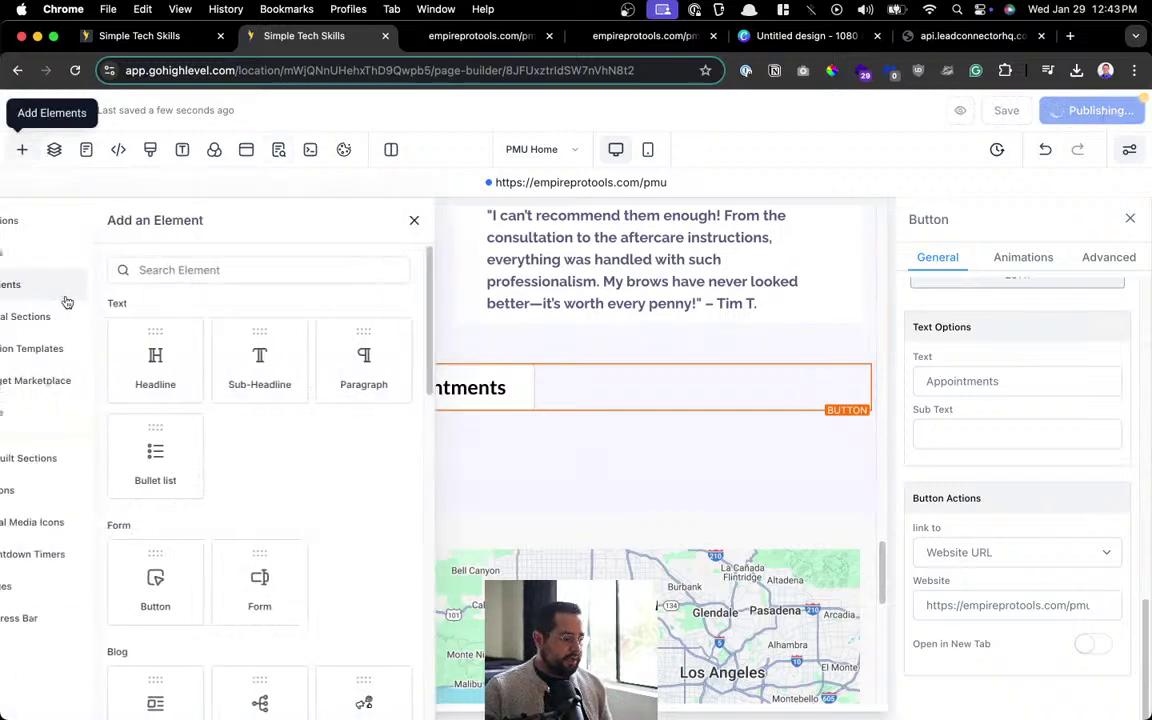
left_click(54, 149)
left_click(87, 150)
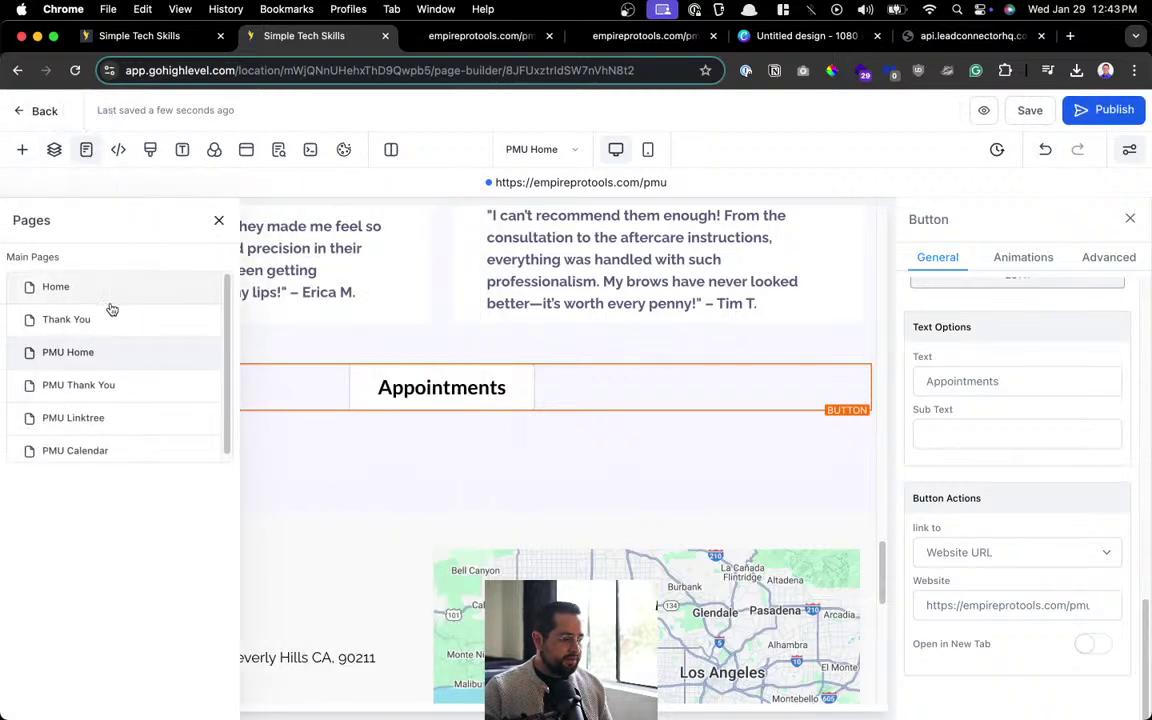
left_click(117, 150)
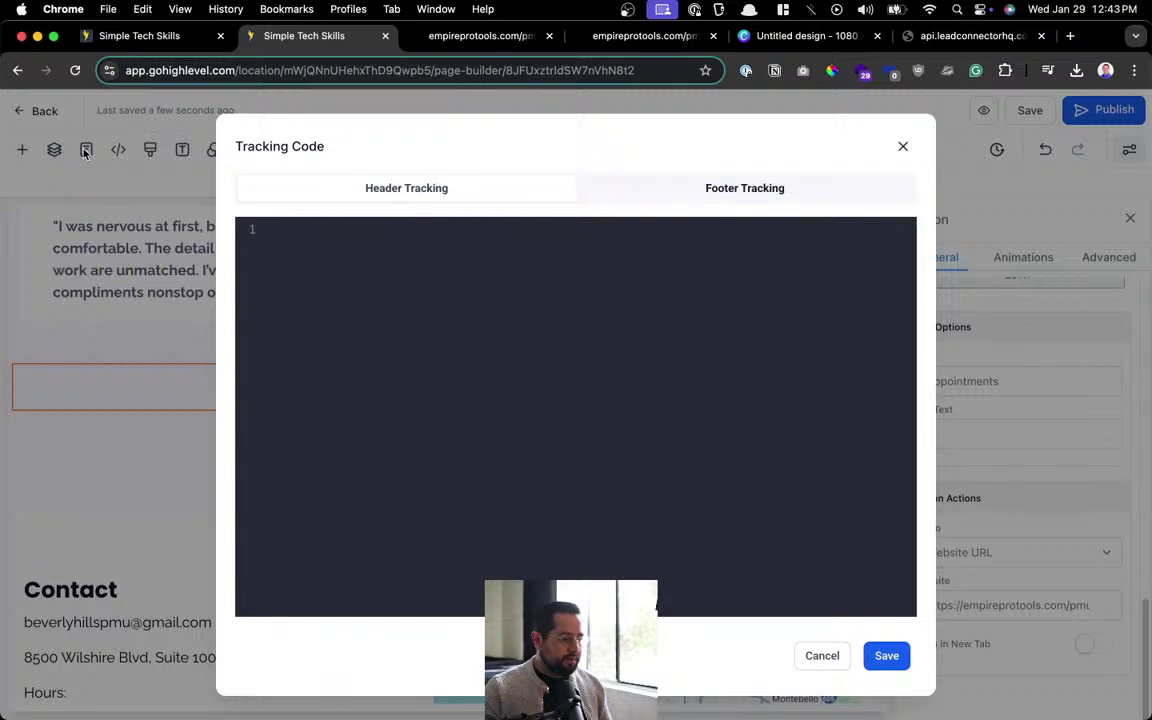
left_click(902, 147)
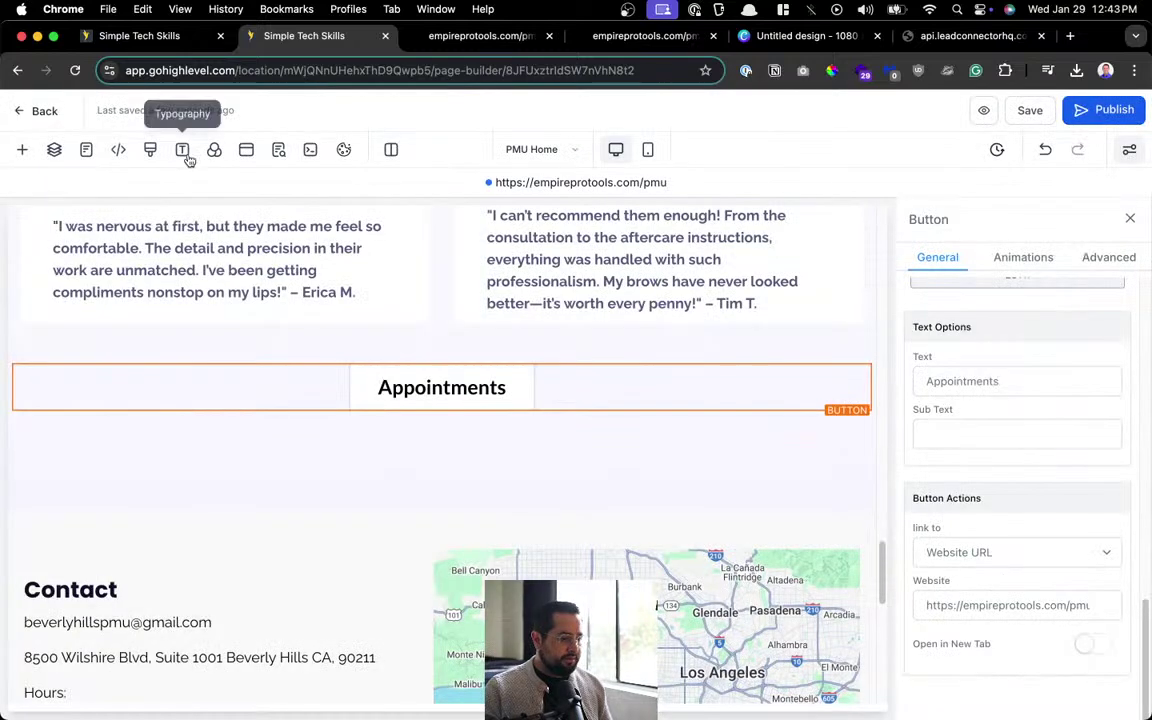
left_click(56, 158)
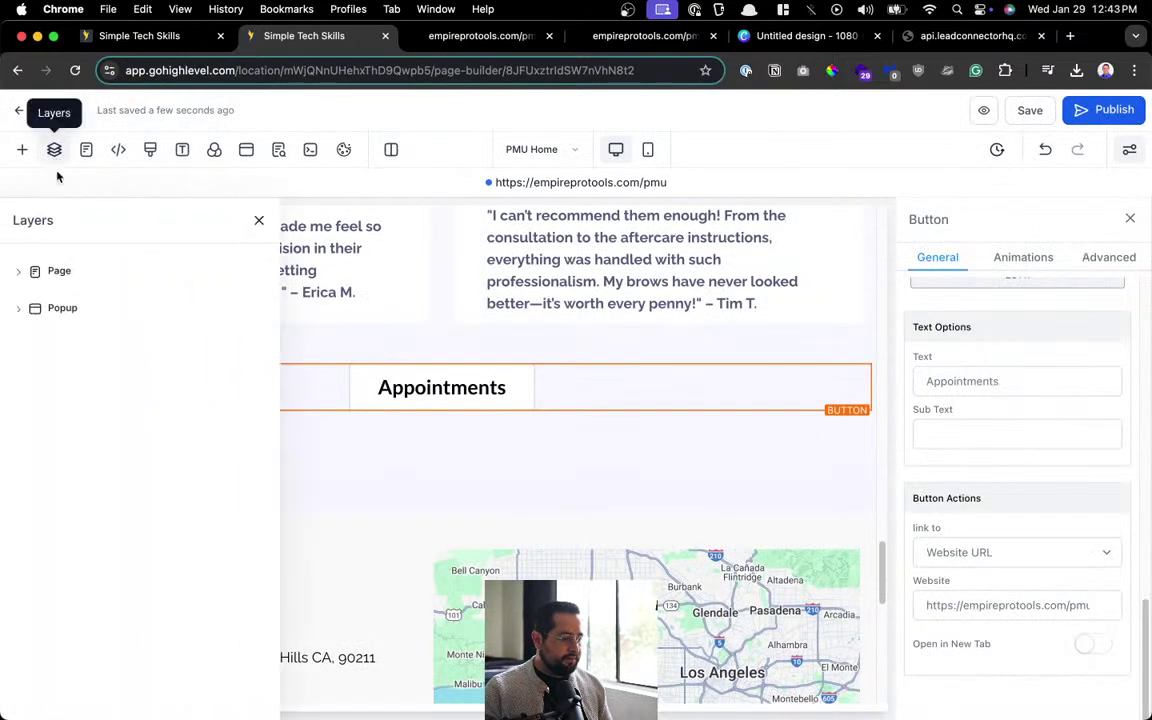
left_click(89, 158)
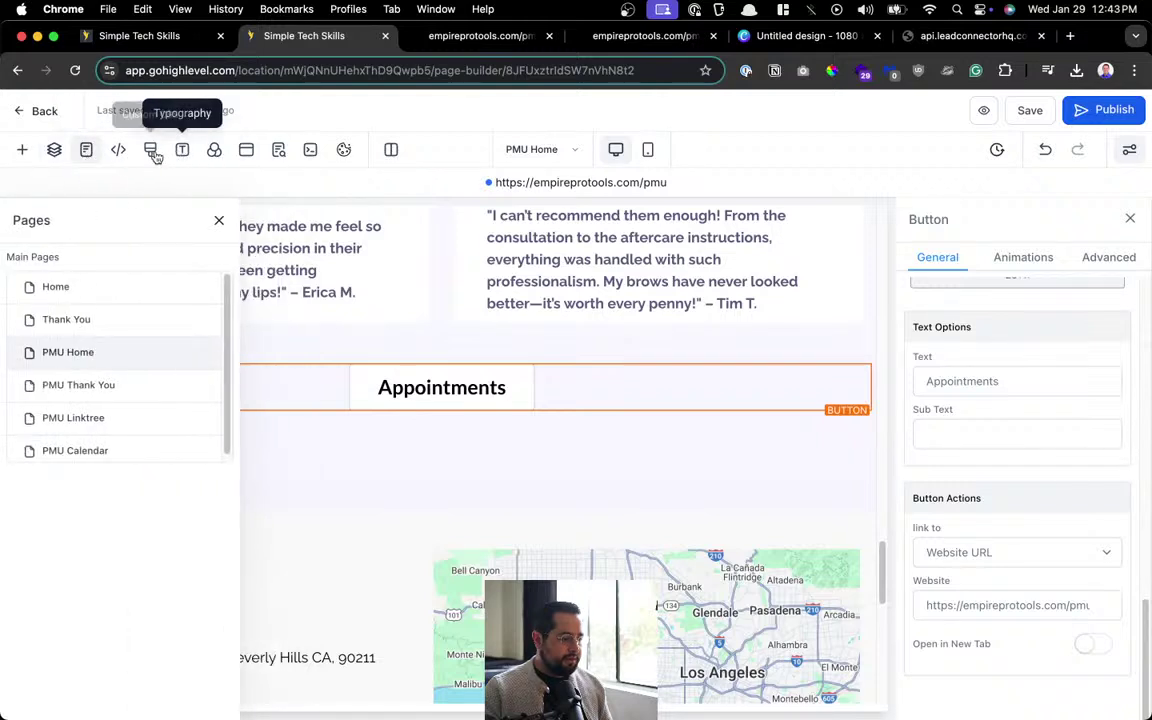
left_click(278, 151)
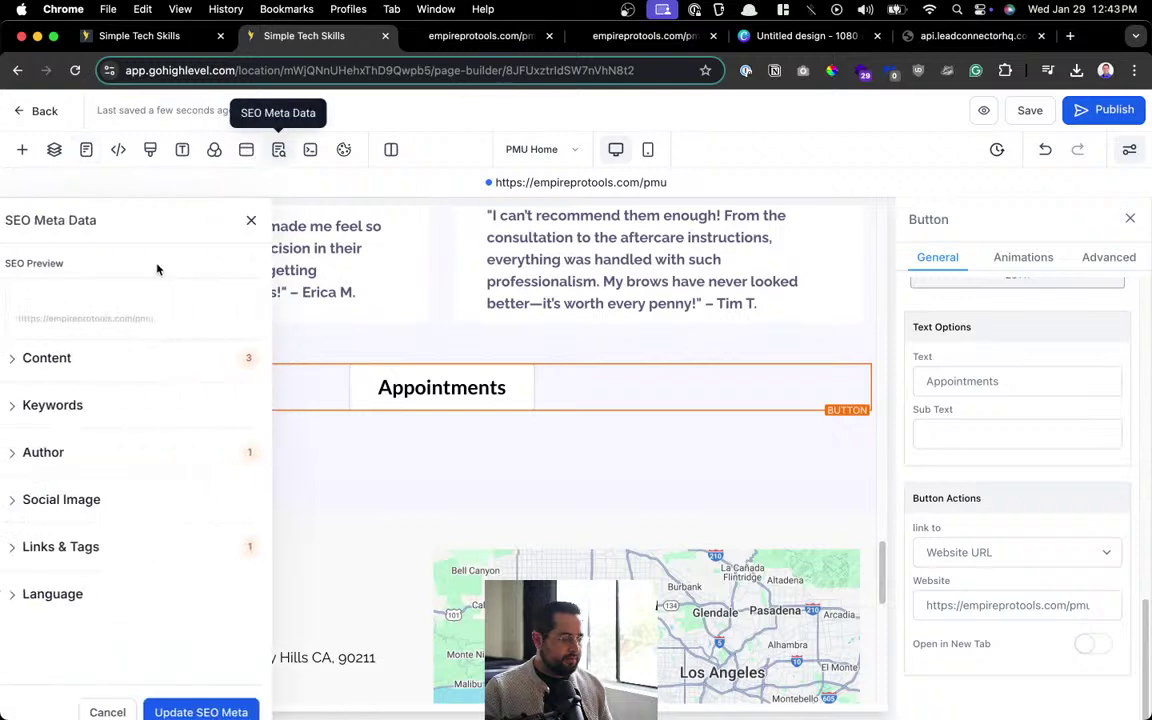
left_click(91, 368)
Enter 'Beverly Hills PMU' as the SEO title, then replace 'PMU' with 'Microblading'.
left_click(72, 413)
type("Be")
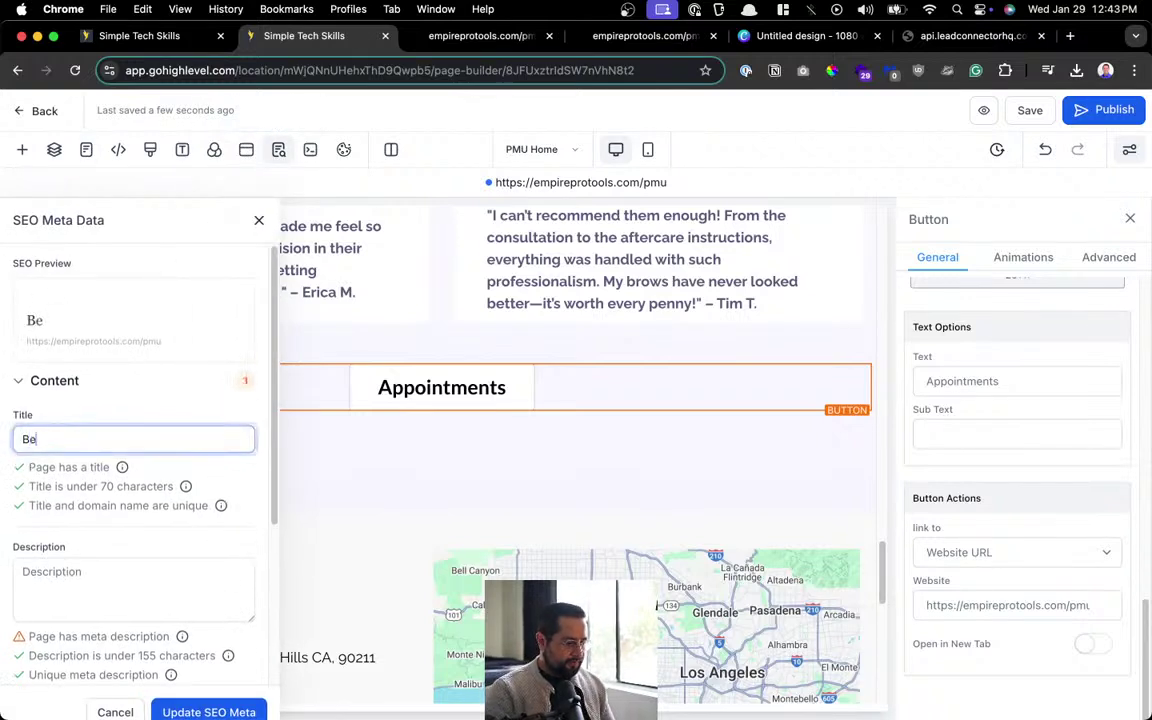
type("verly Hills PMU")
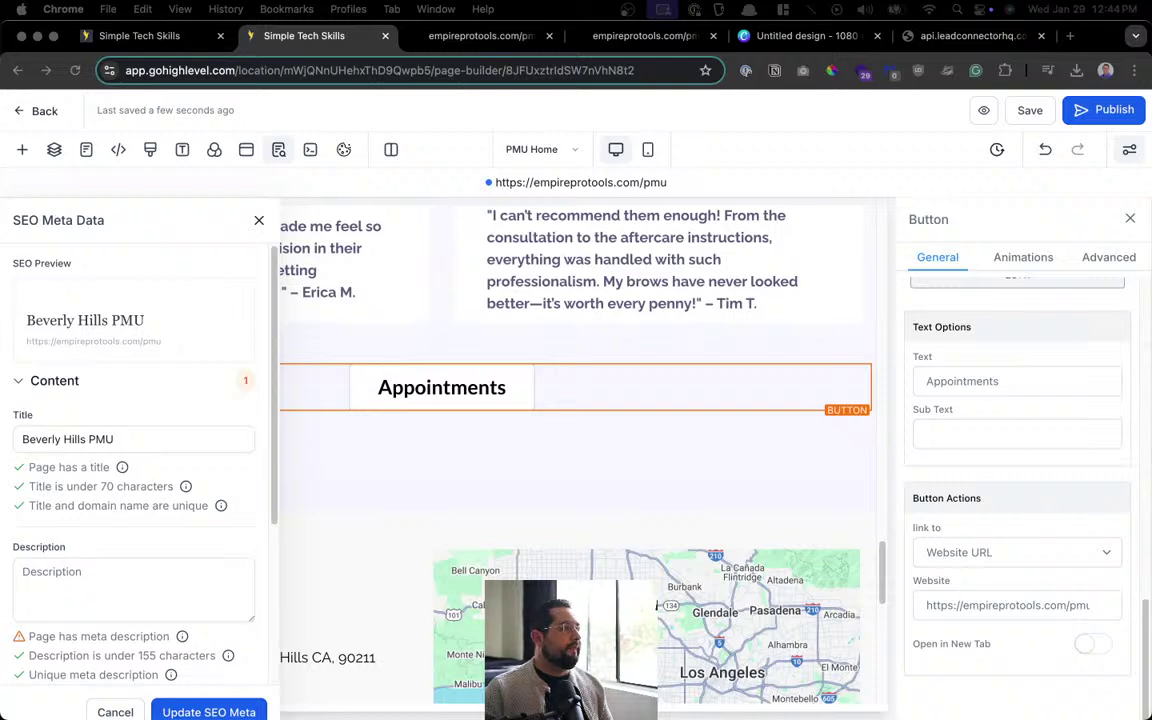
double_click(101, 439)
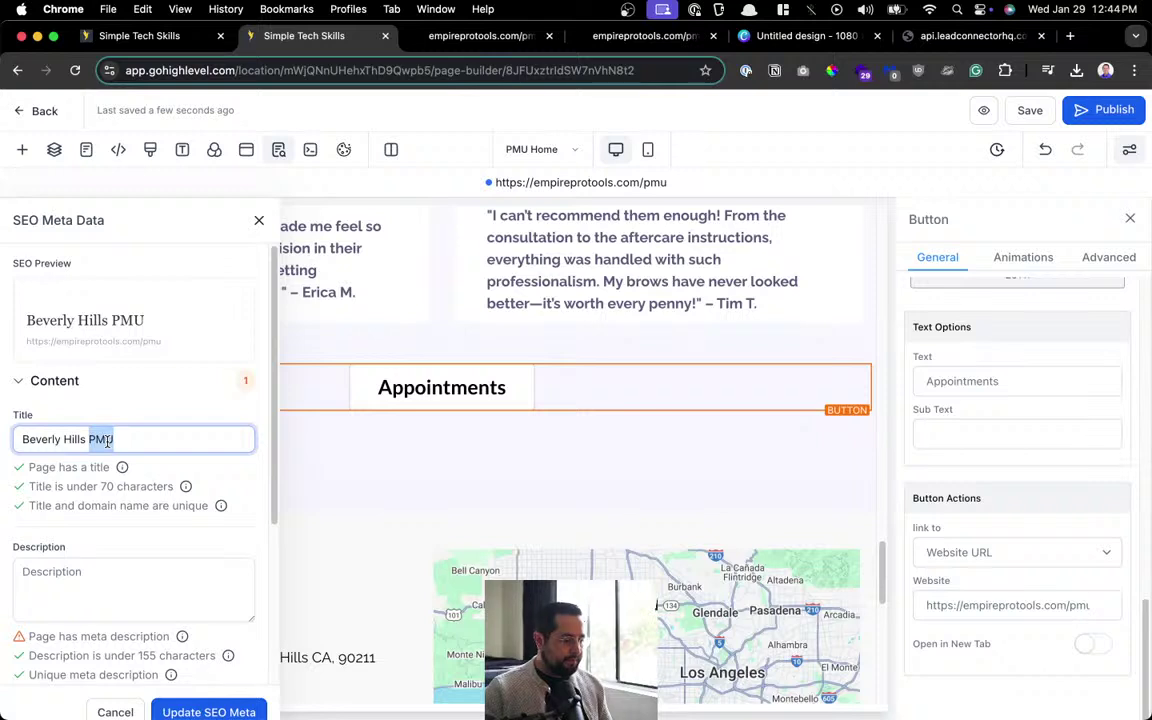
type("Microblading")
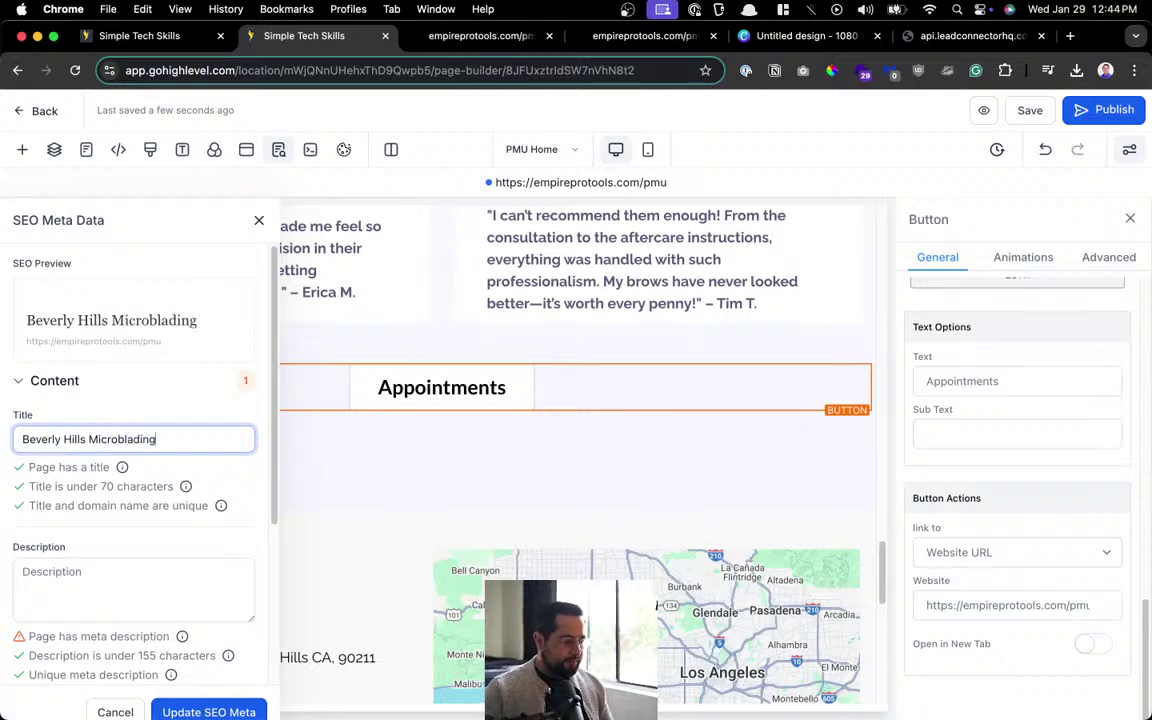
scroll(105, 452, "down", 2)
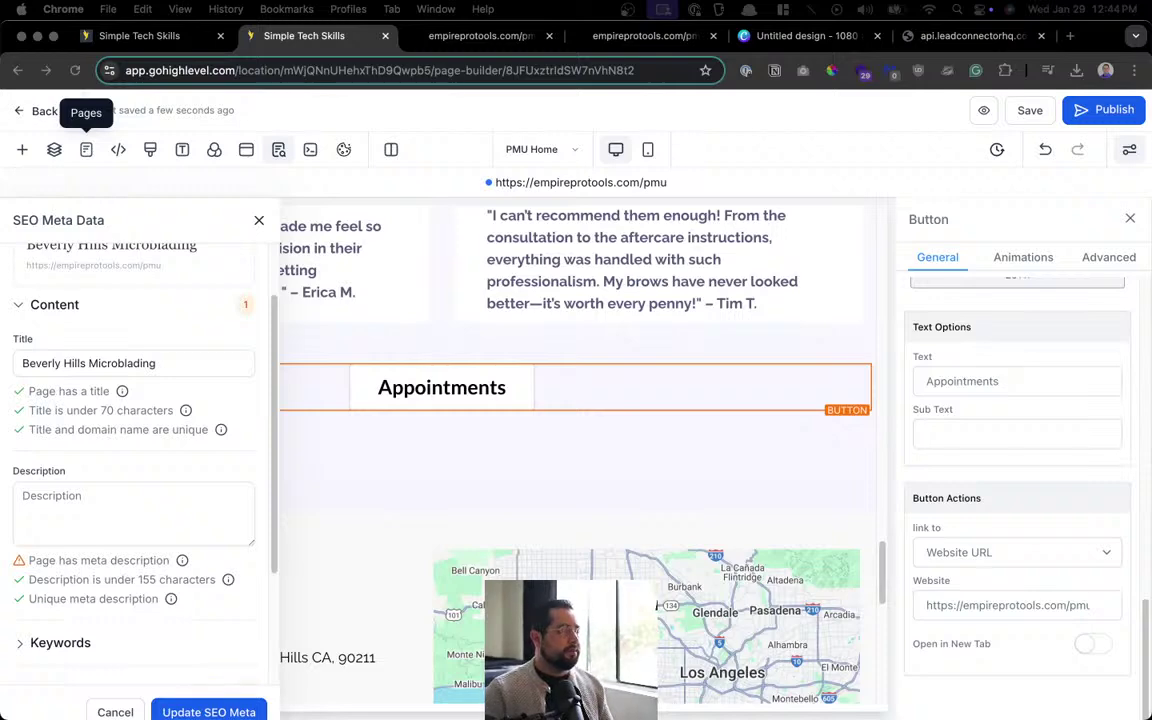
key("alt+space")
type("goo")
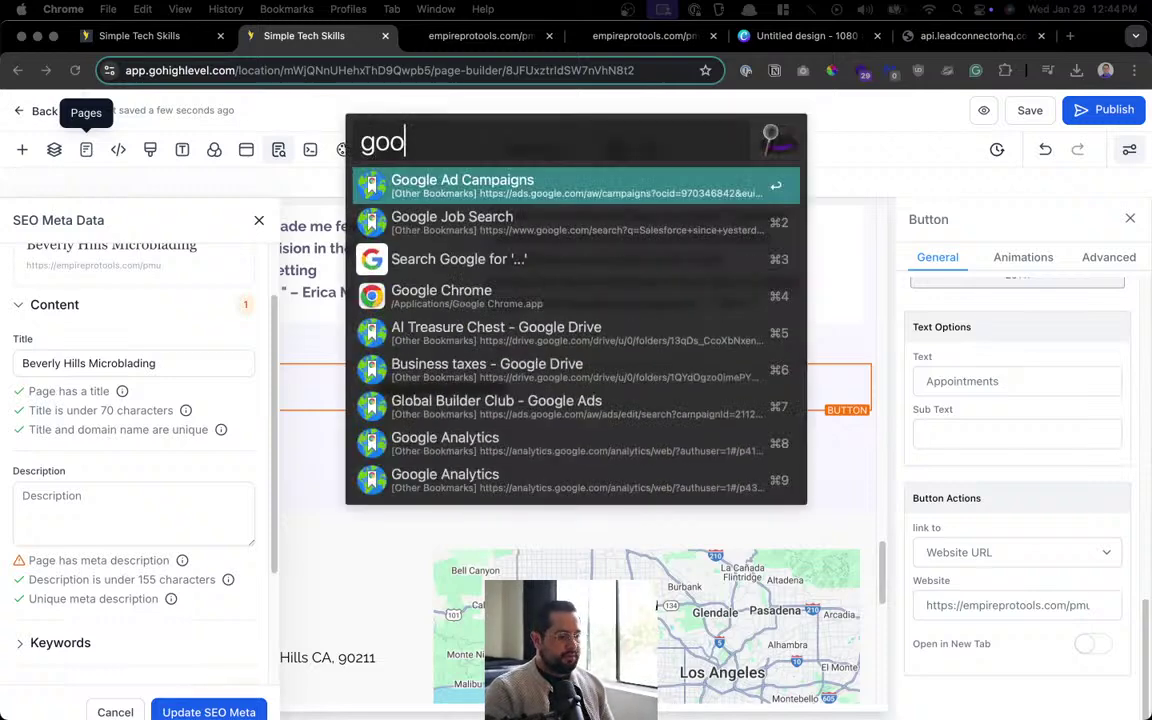
key("BackSpace")
key("BackSpace")
key("BackSpace")
type("map")
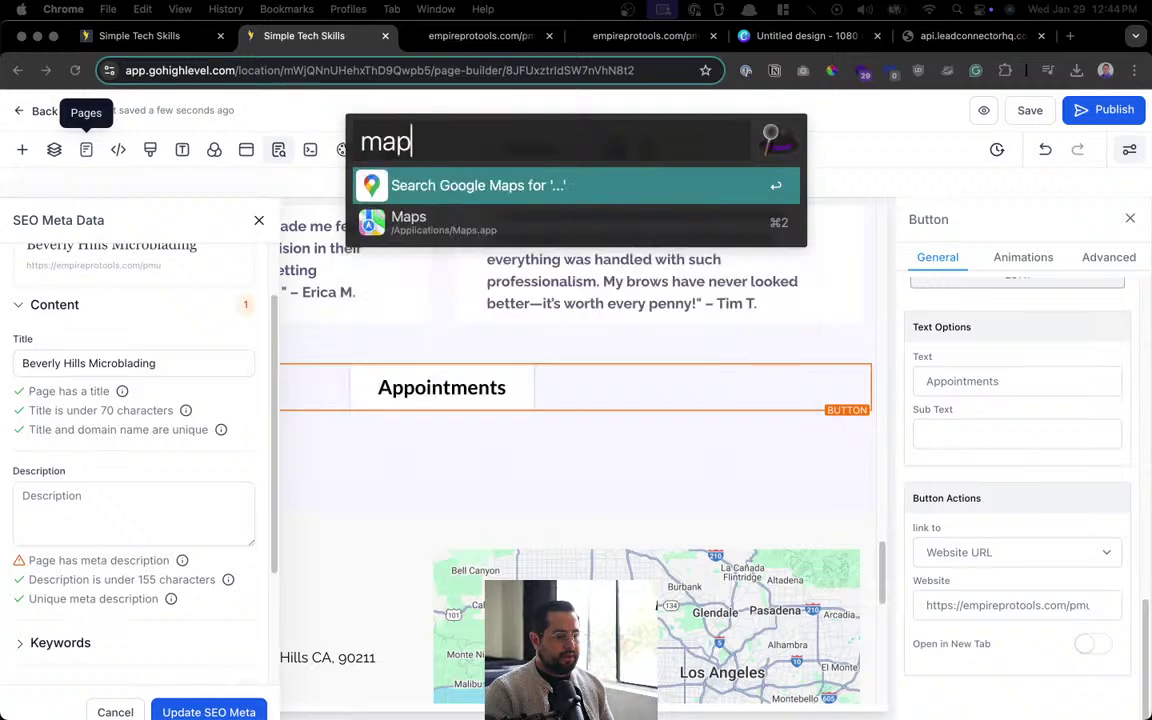
type("s beverl")
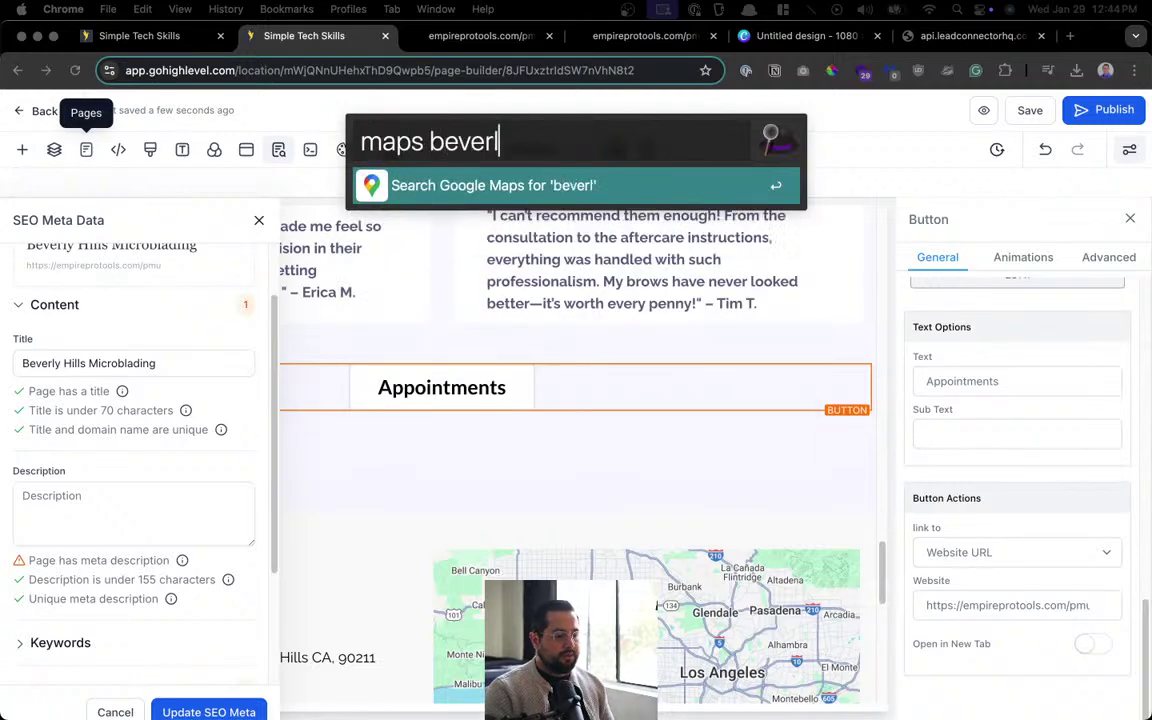
type("y hills microblad")
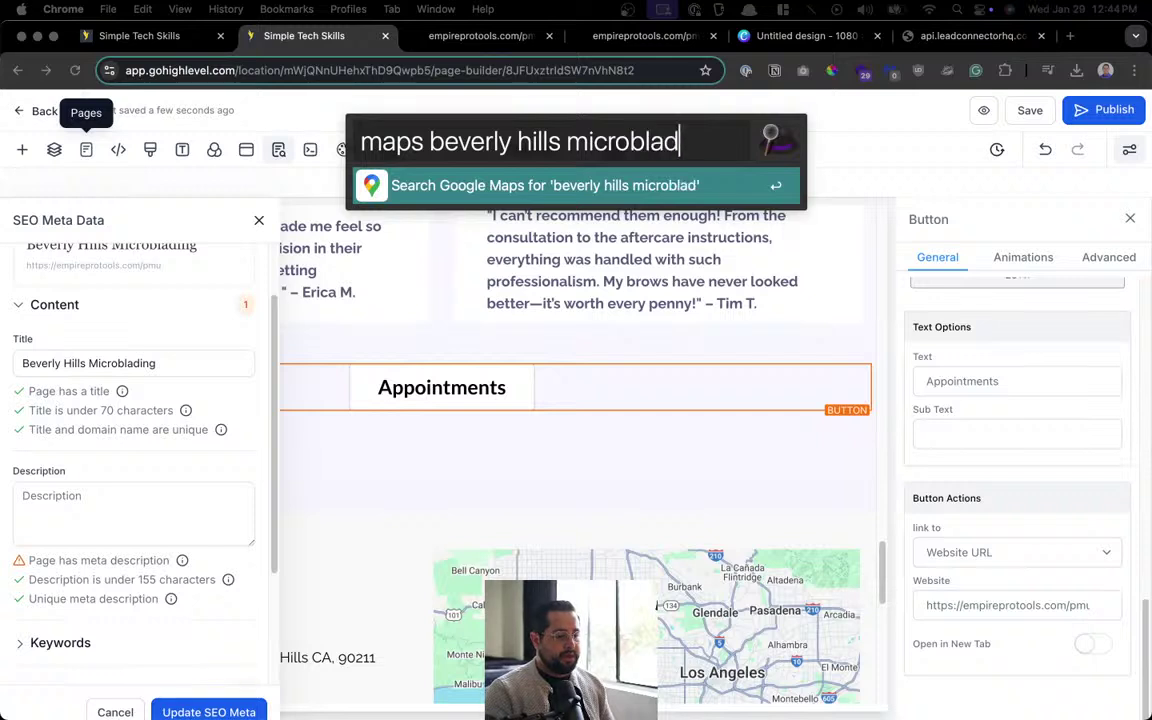
key("Return")
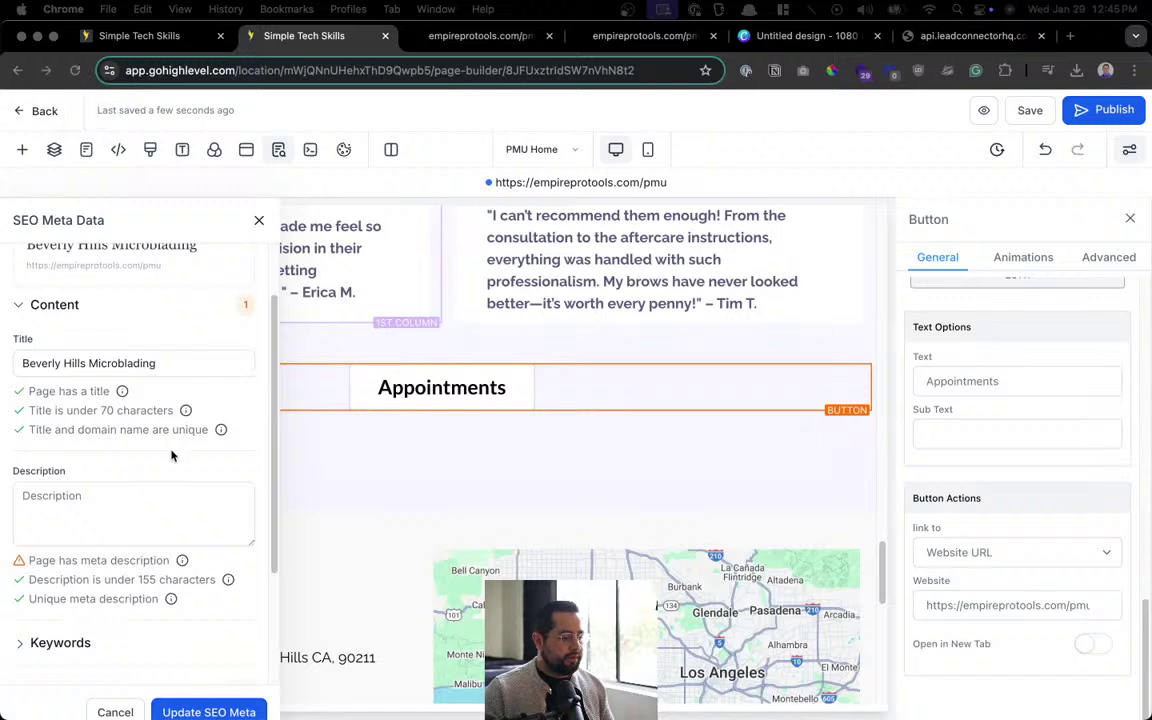
Enter the description 'WE strive to offer the best permanent makeup services for: microblading eyebrows, ombre brows, eyeliner, lip and tattoo removal.'.
left_click(148, 489)
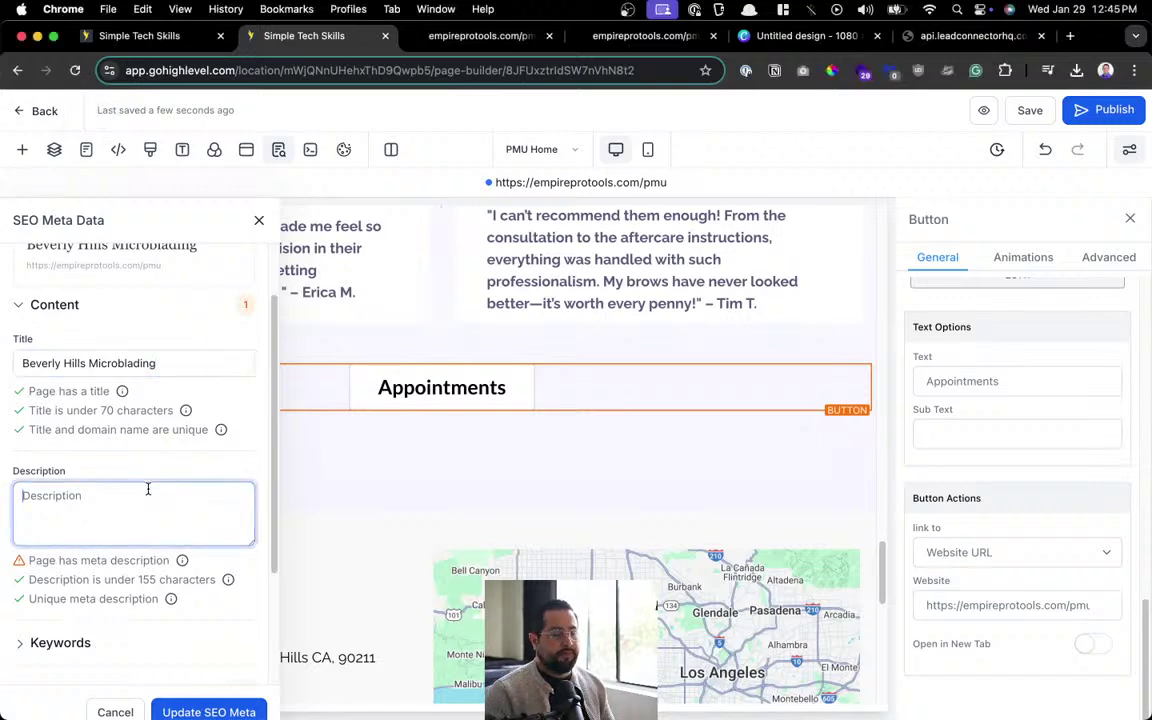
type("WE strive to off")
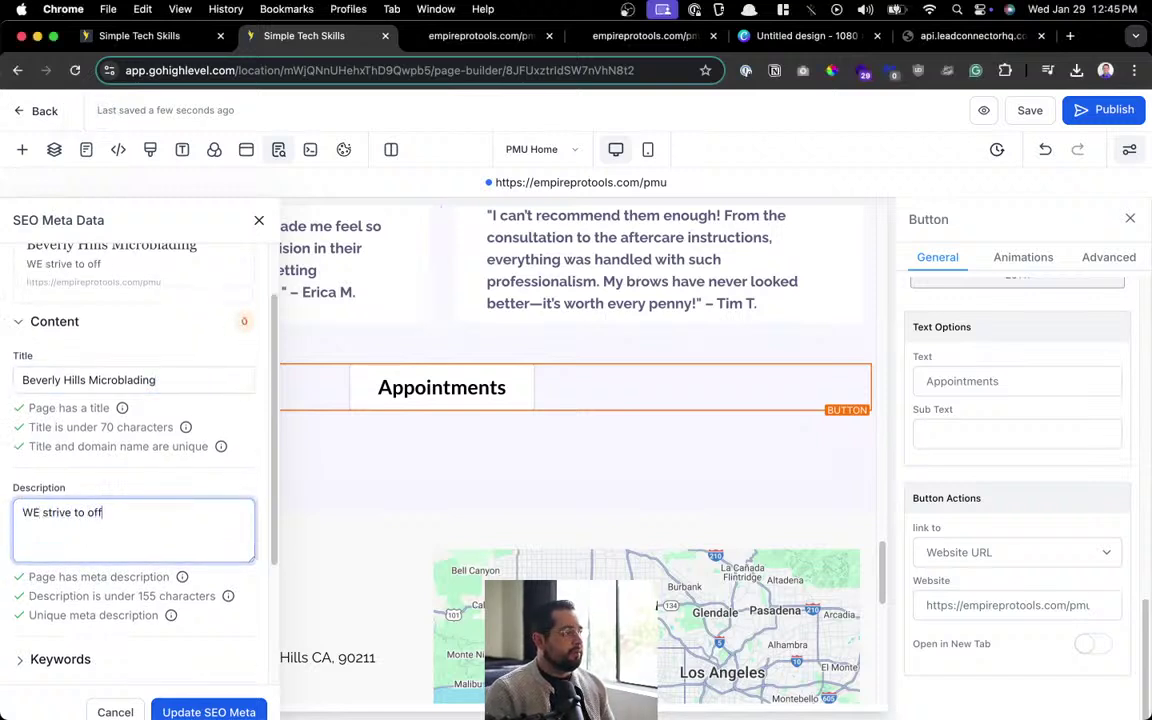
type("er the best perm")
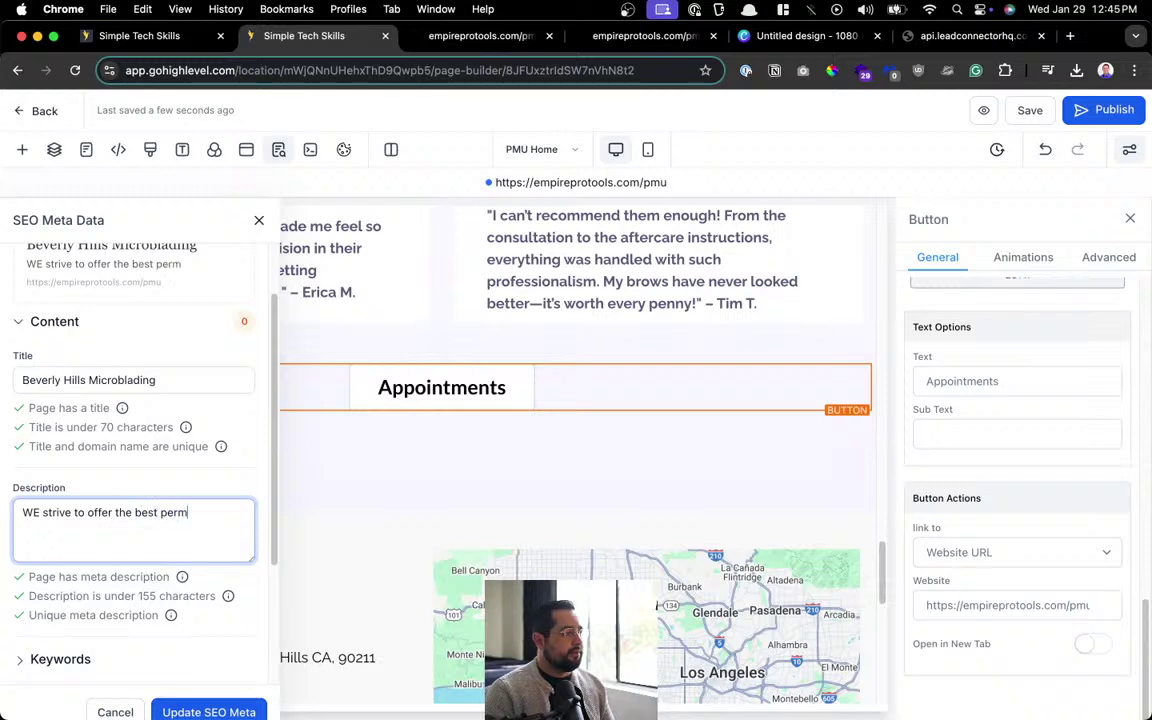
type("anent makeup")
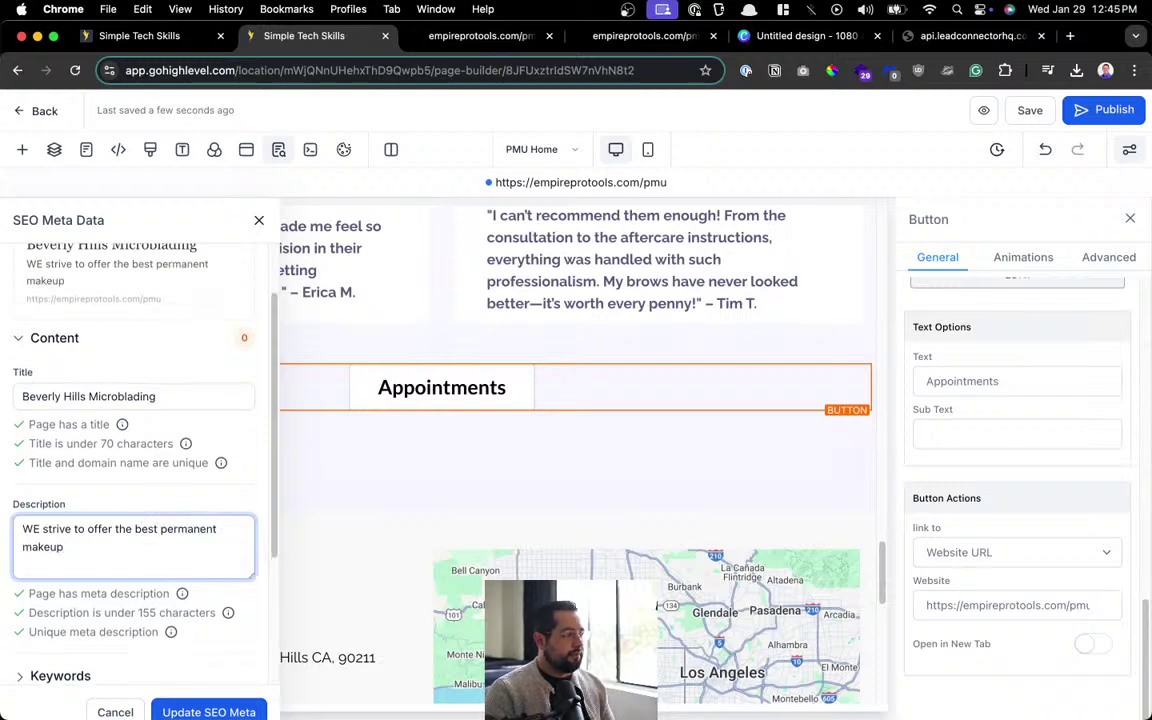
type(" services fo")
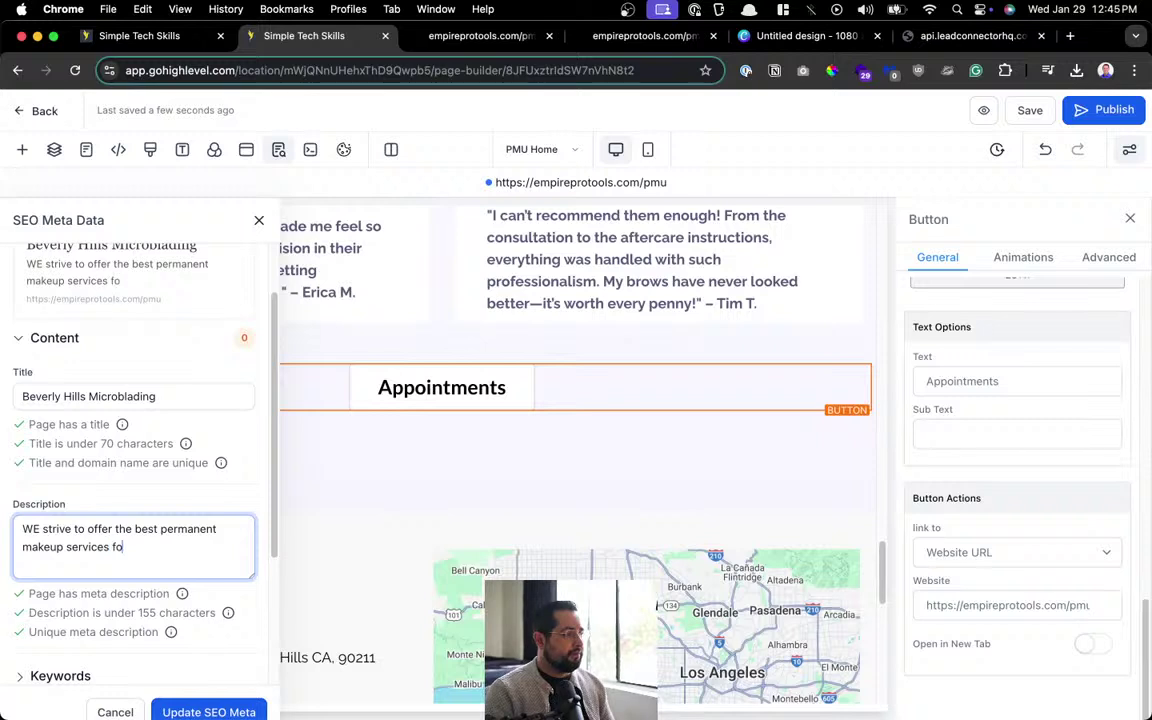
type("r: microbld")
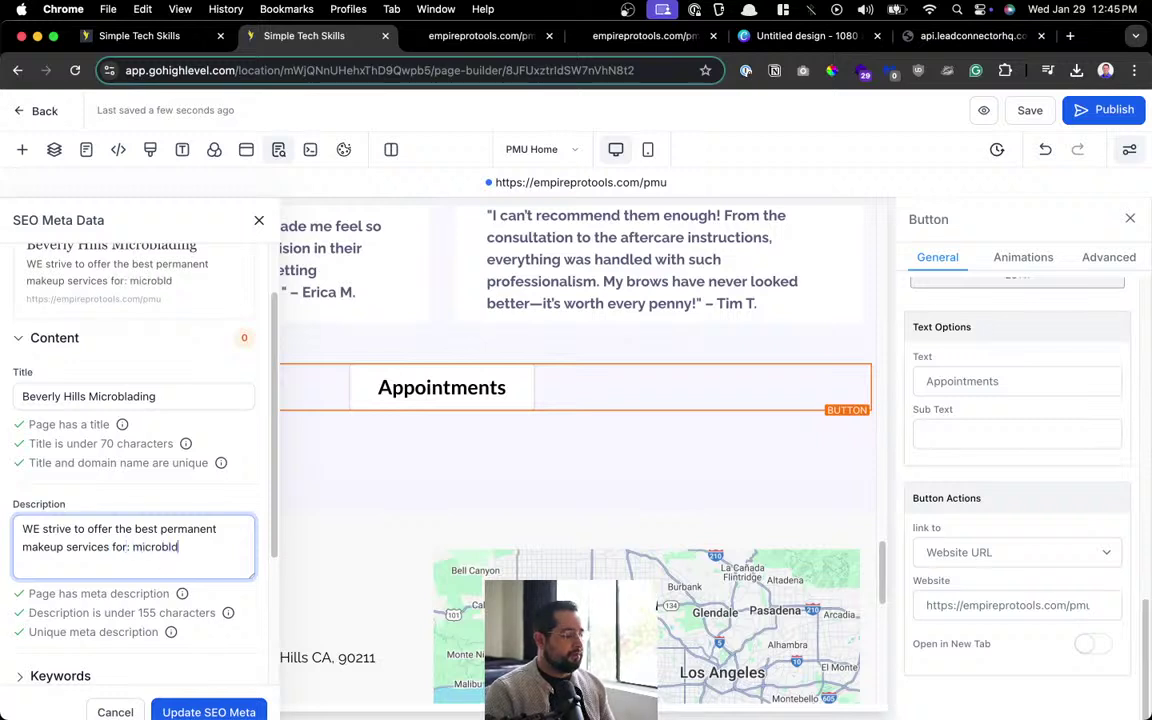
key("BackSpace")
key("BackSpace")
type("lading")
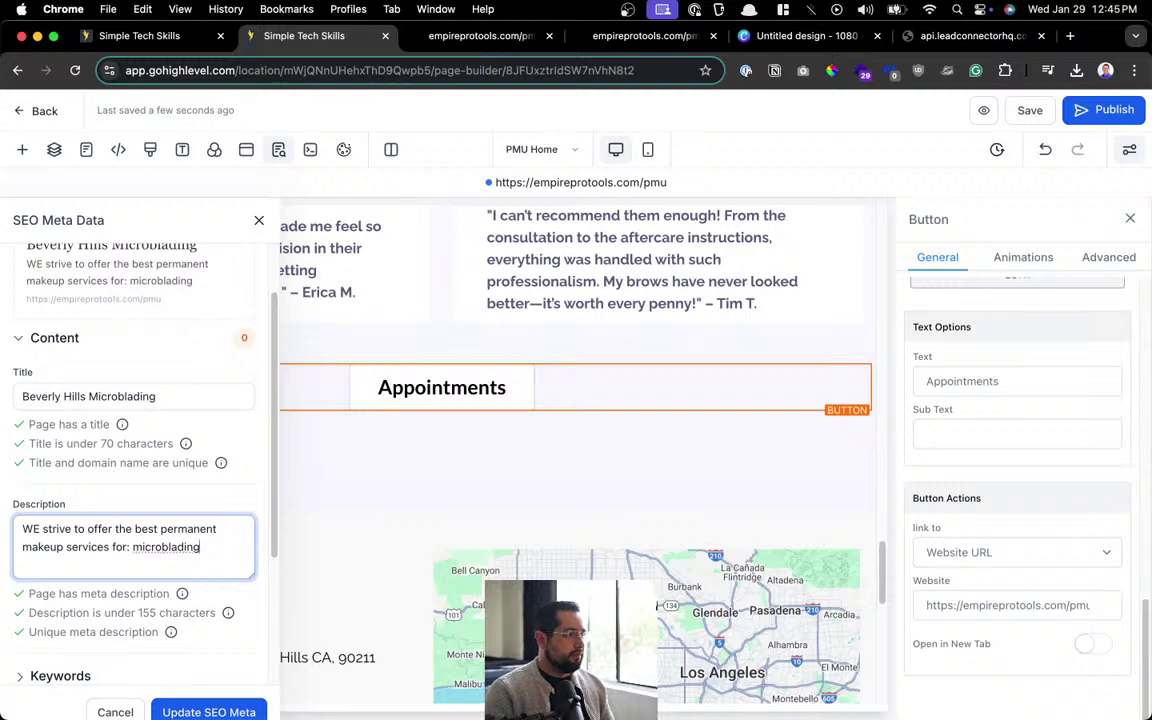
type(" eyebr")
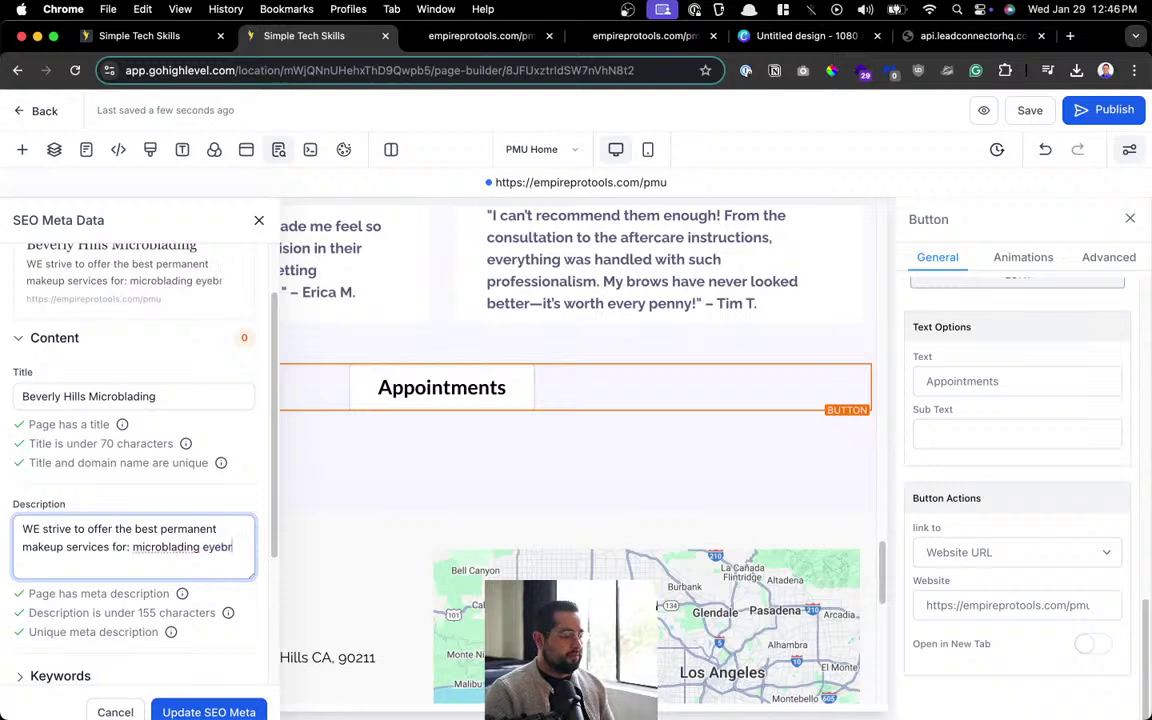
type("ows, ombre")
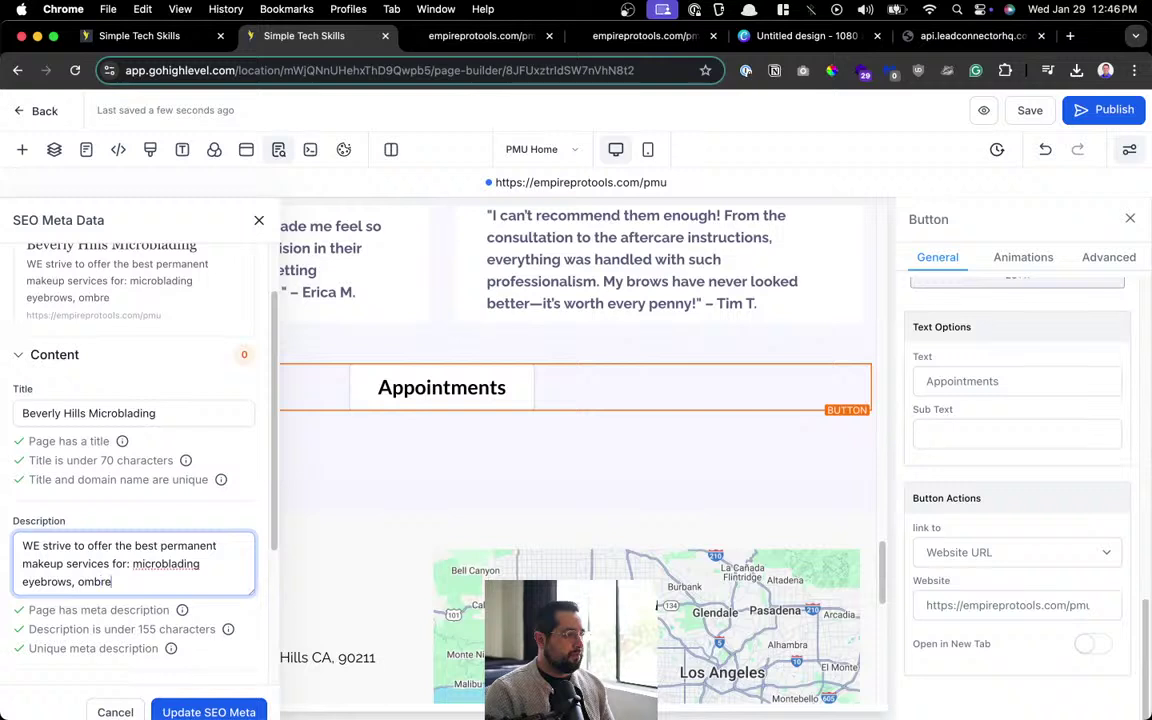
type(" brows, eyeliner")
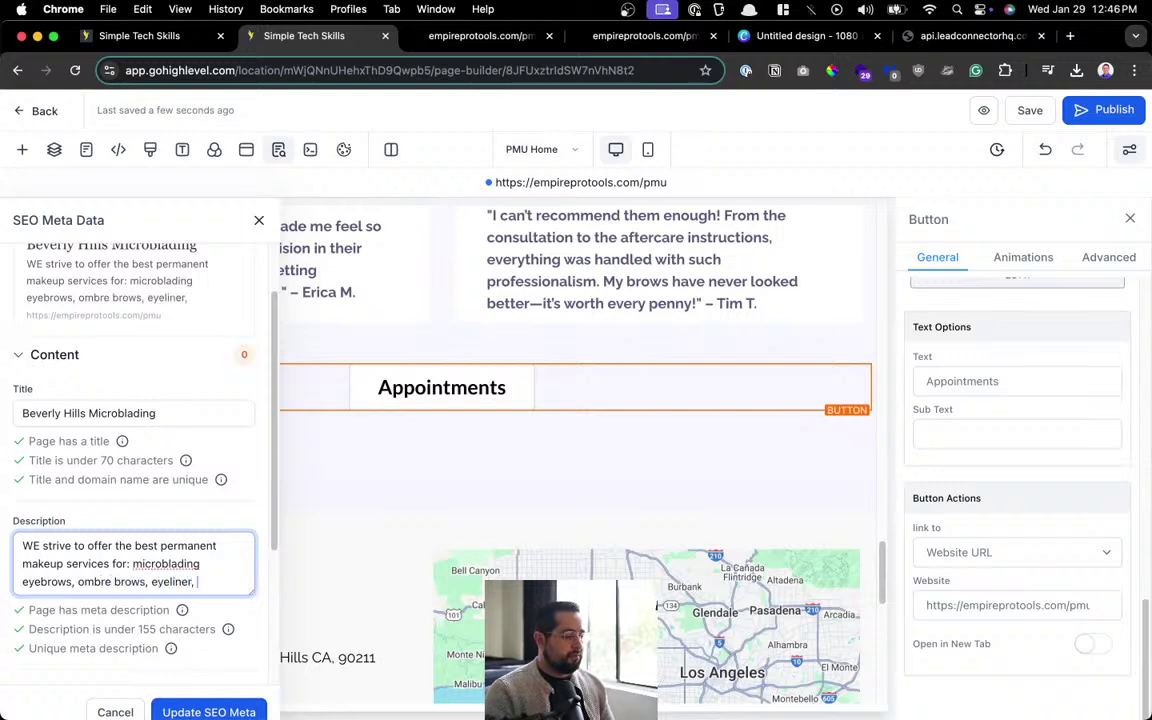
key("BackSpace")
key("BackSpace")
type(", lip and tattoo")
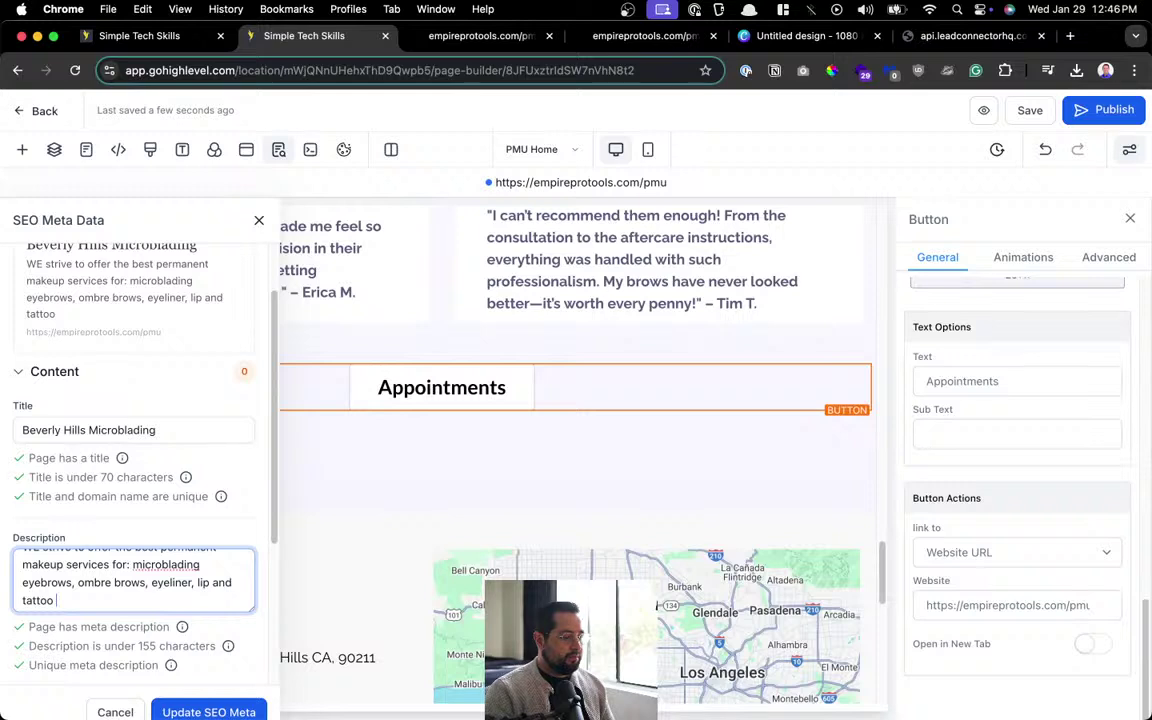
type(" removal.")
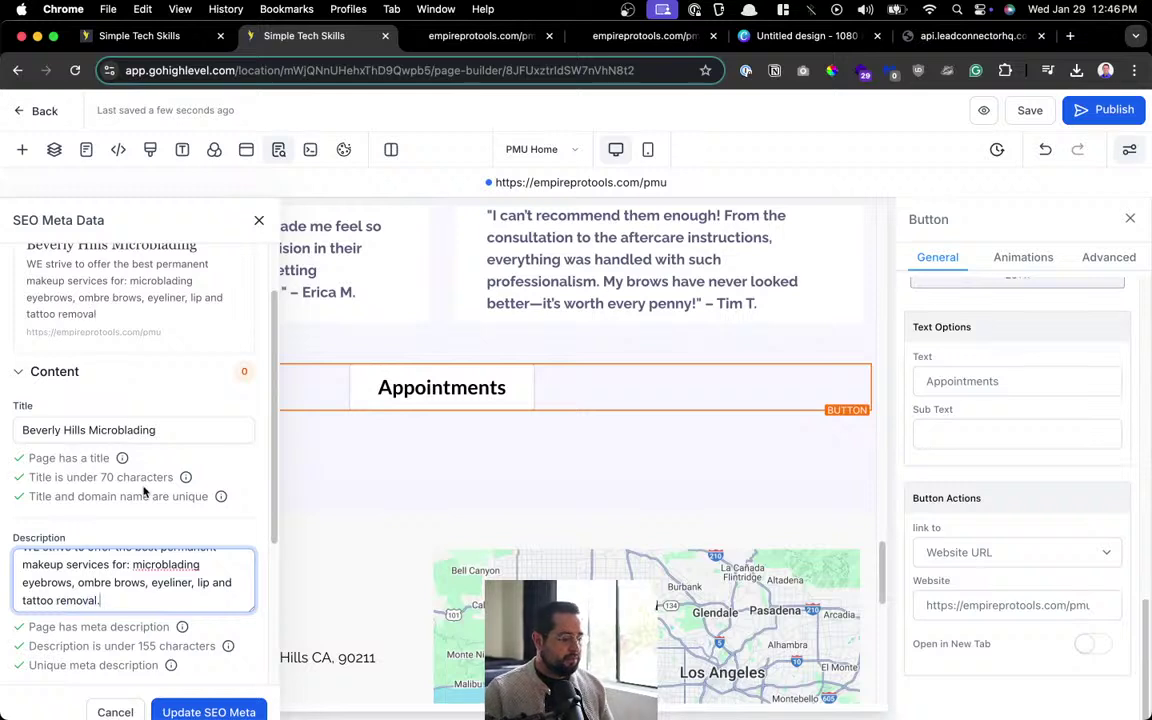
scroll(138, 553, "down", 5)
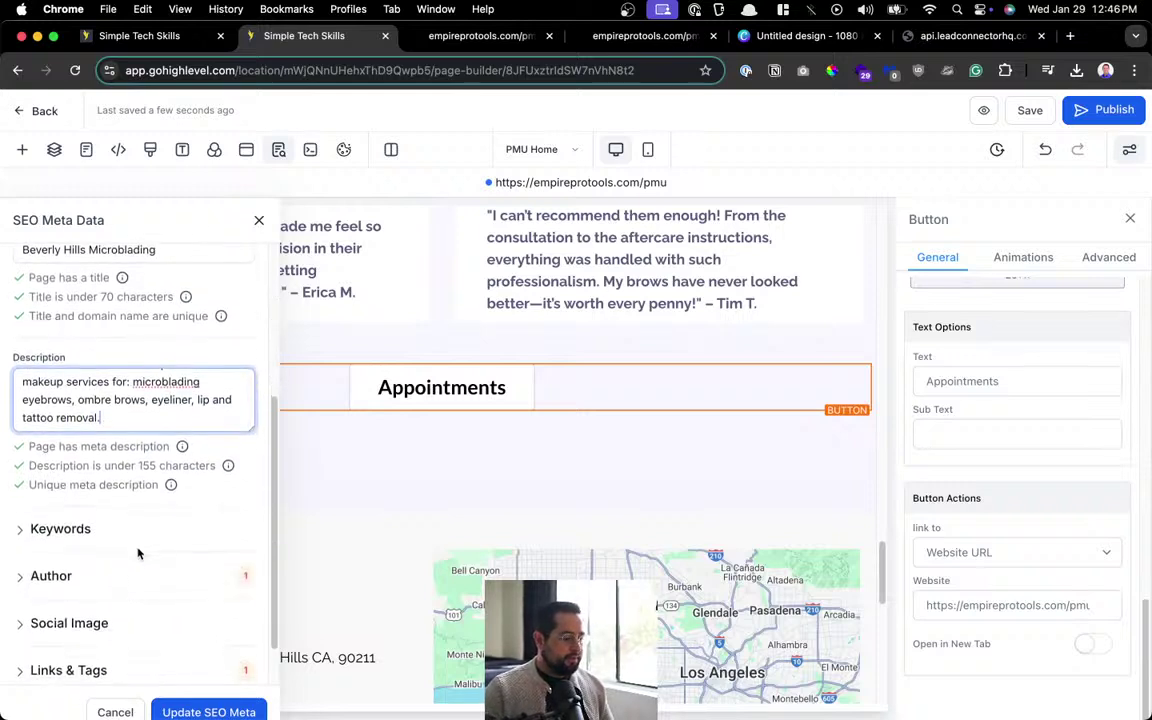
scroll(138, 553, "down", 2)
Save the SEO title and description, then reopen SEO Meta Data at the Social Image section.
left_click(210, 710)
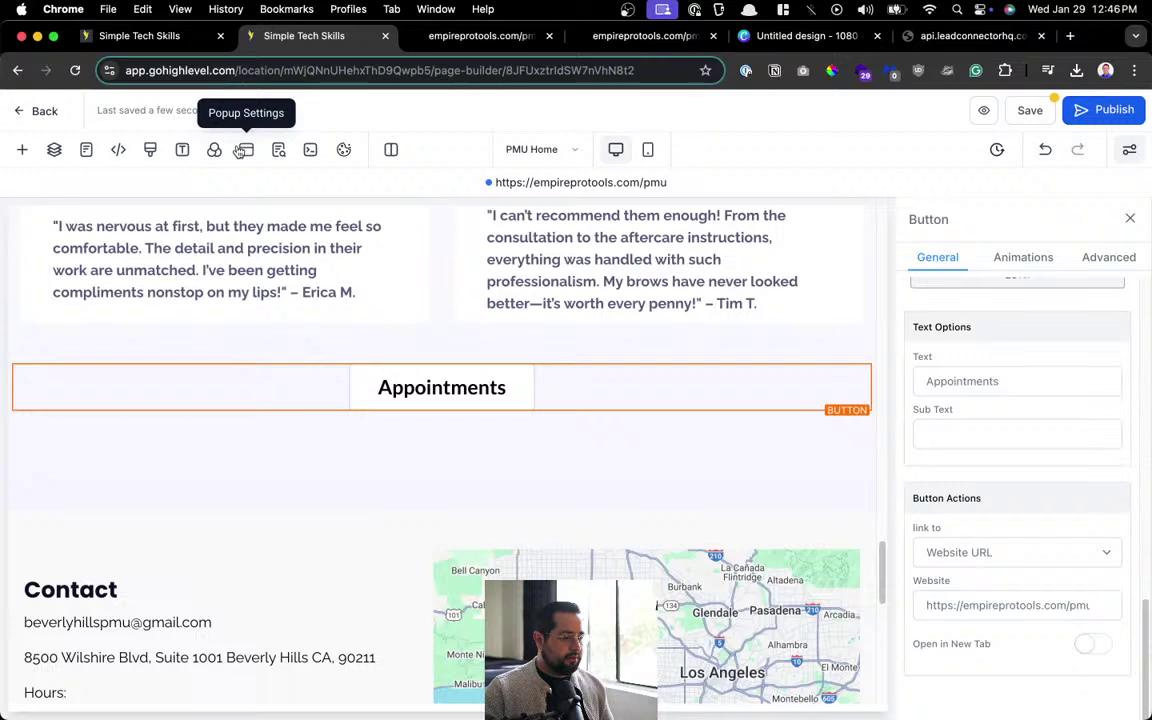
left_click(279, 149)
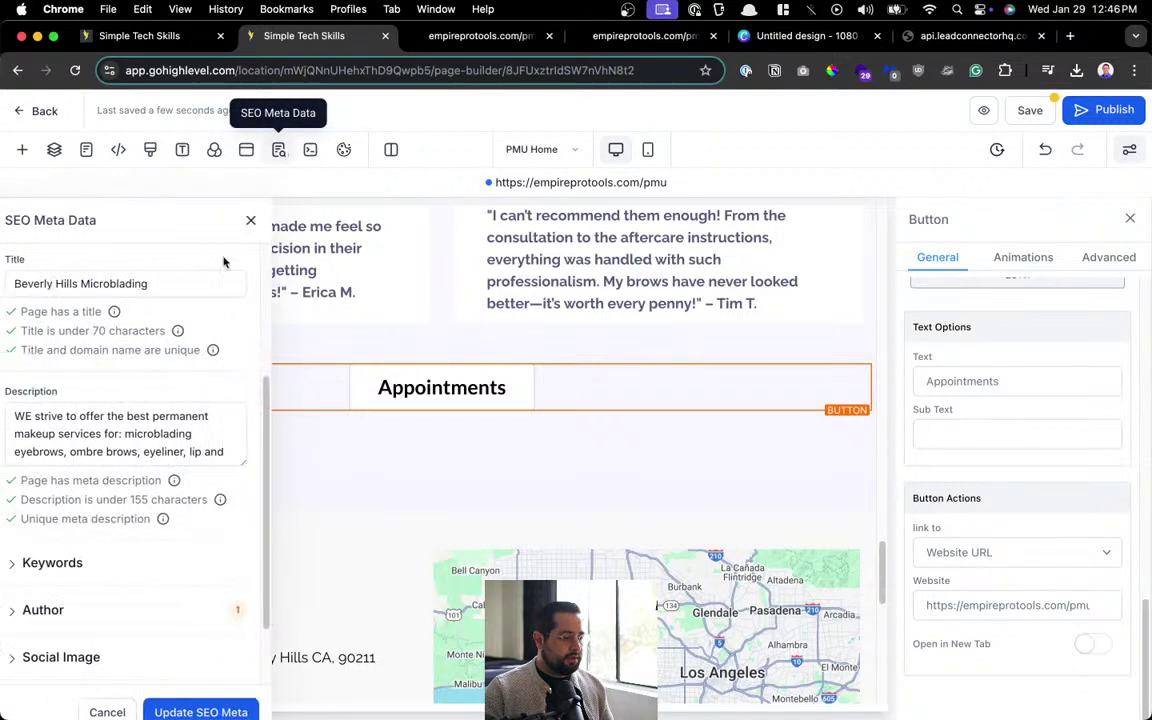
scroll(147, 550, "down", 3)
left_click(105, 537)
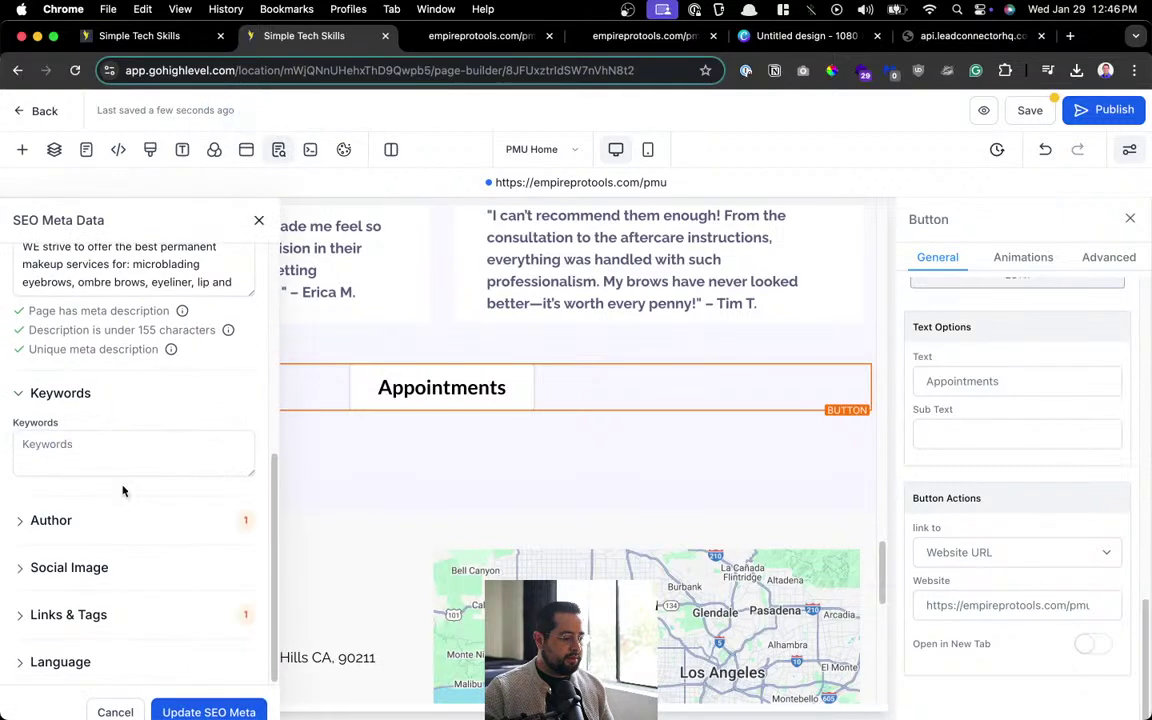
left_click(110, 567)
scroll(130, 540, "down", 1)
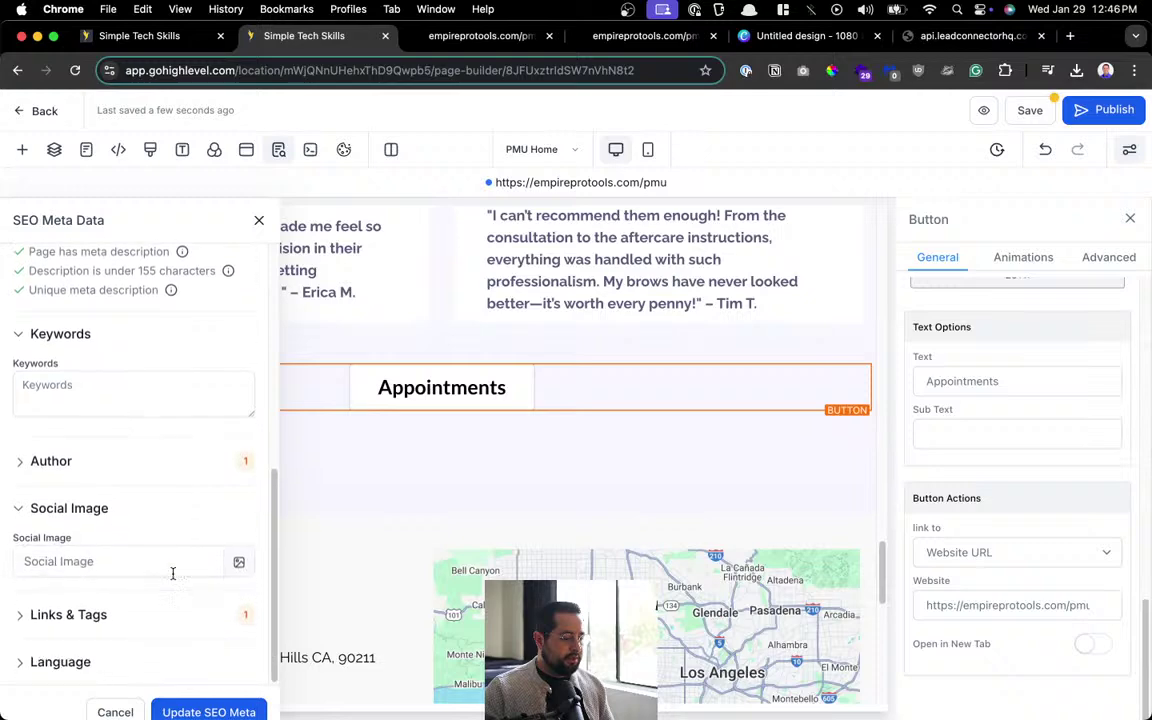
Set Social Image to the copied link of Untitled design.jpg from the media library.
left_click(170, 563)
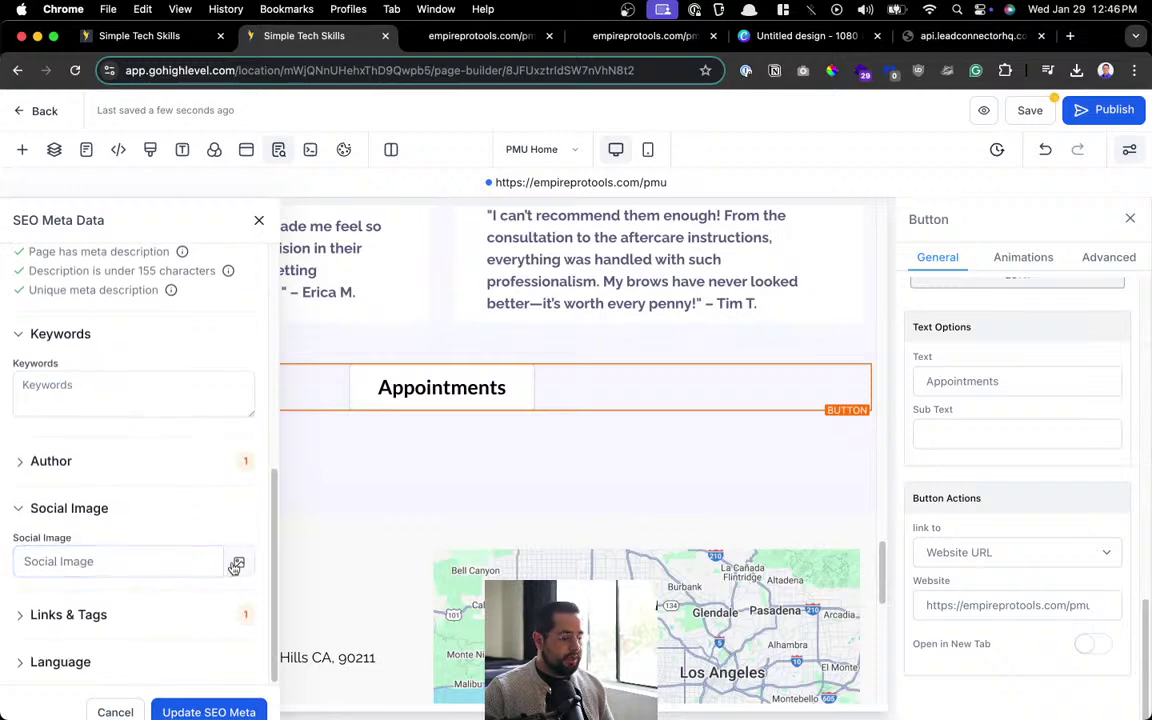
left_click(238, 562)
scroll(591, 519, "down", 1)
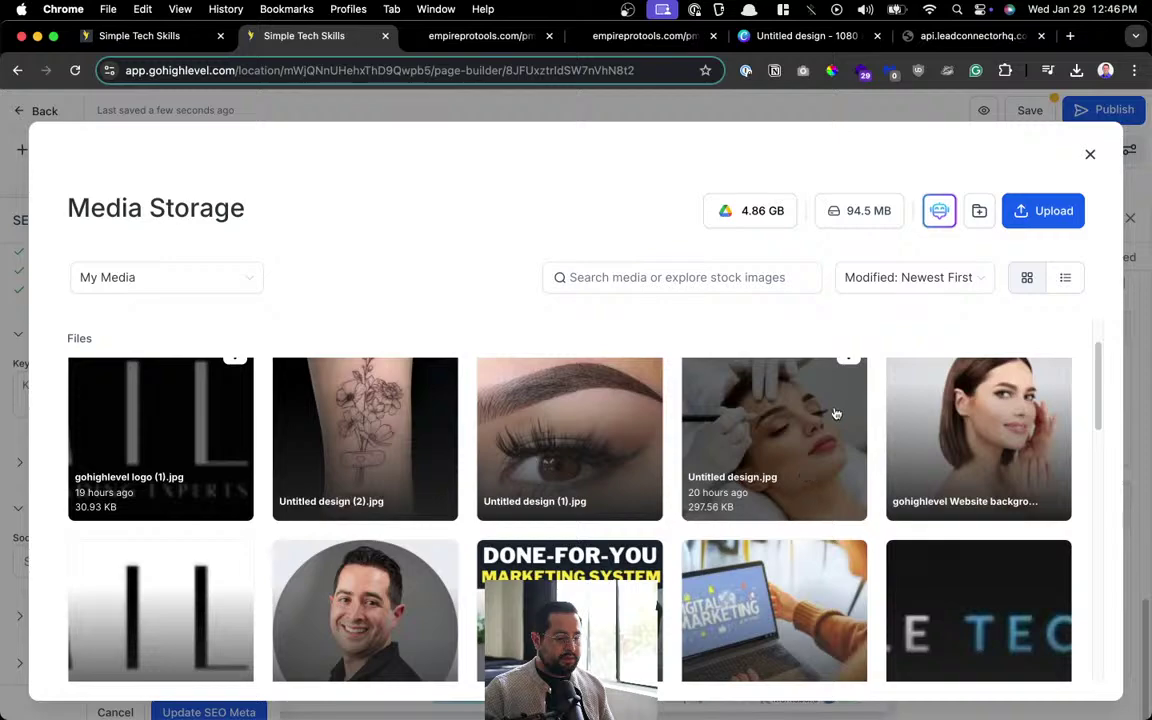
left_click(783, 421)
left_click(830, 308)
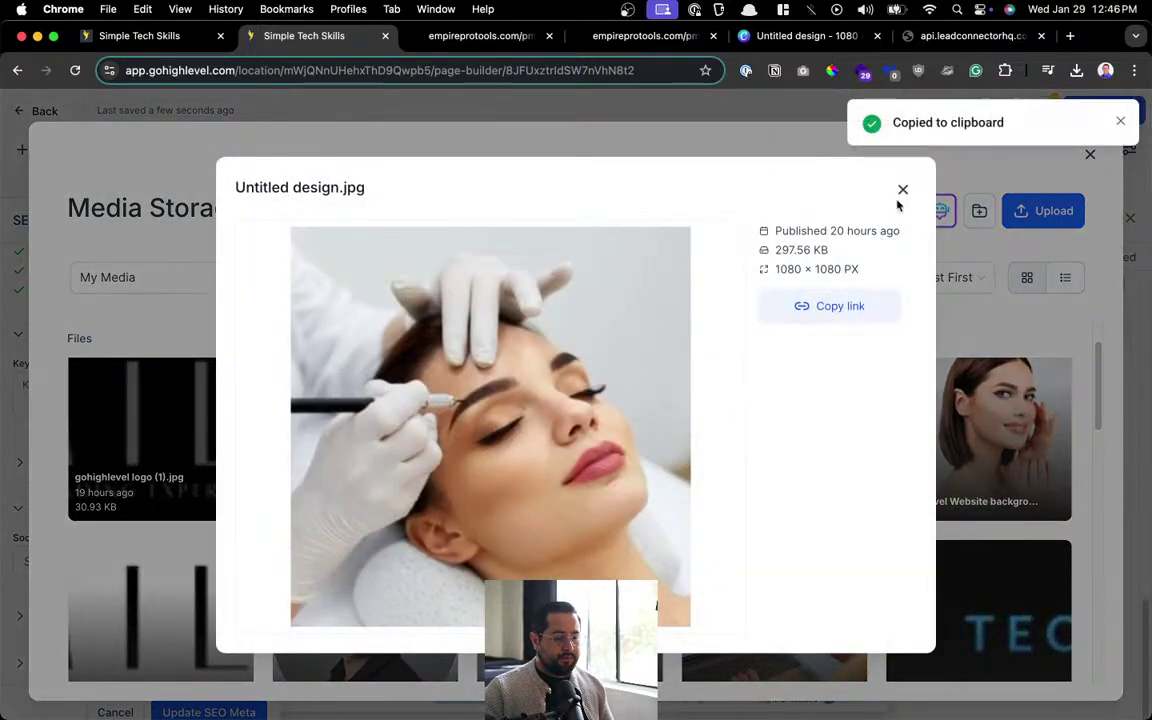
left_click(901, 190)
left_click(1090, 154)
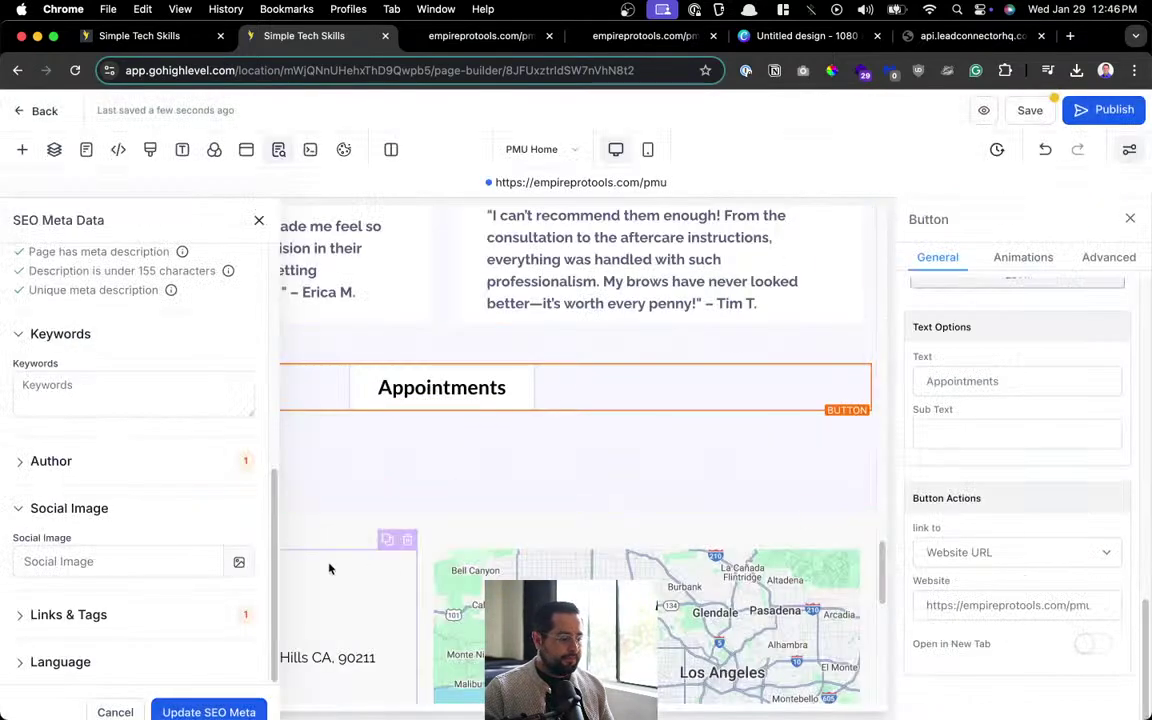
left_click(141, 565)
key("super+v")
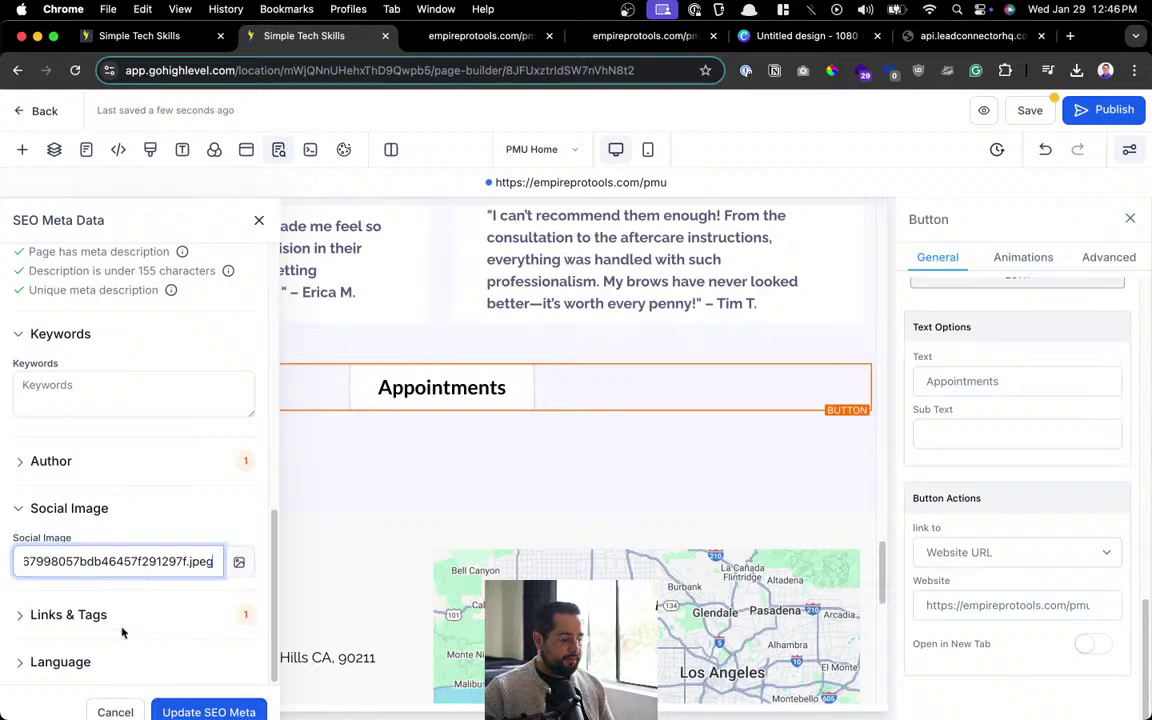
Review the Links, Language and Author sections and apply with Update SEO Meta.
left_click(116, 618)
scroll(123, 623, "down", 2)
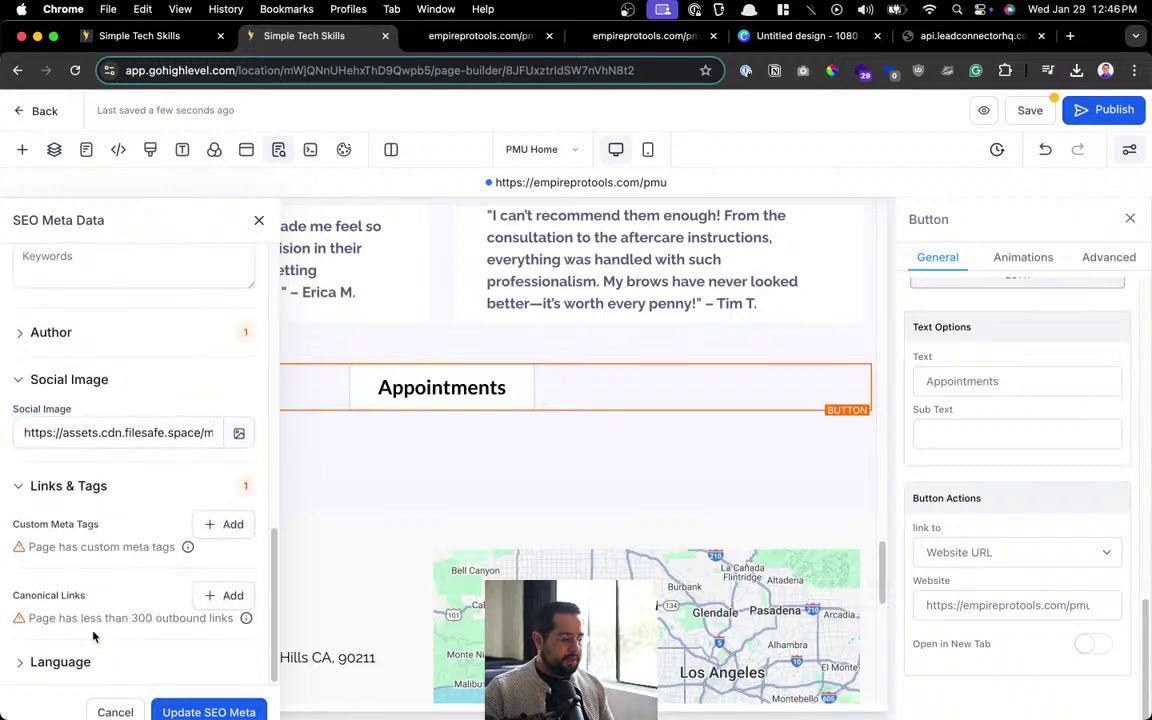
left_click(85, 662)
scroll(160, 575, "down", 1)
scroll(160, 595, "up", 10)
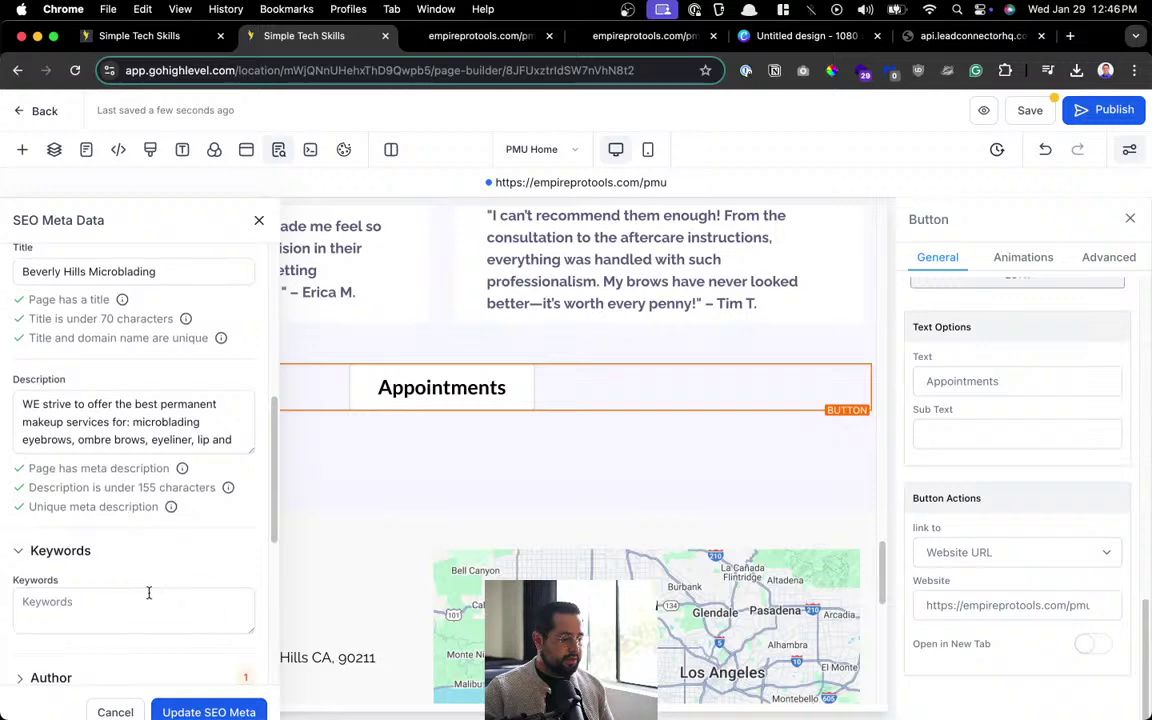
scroll(165, 610, "down", 10)
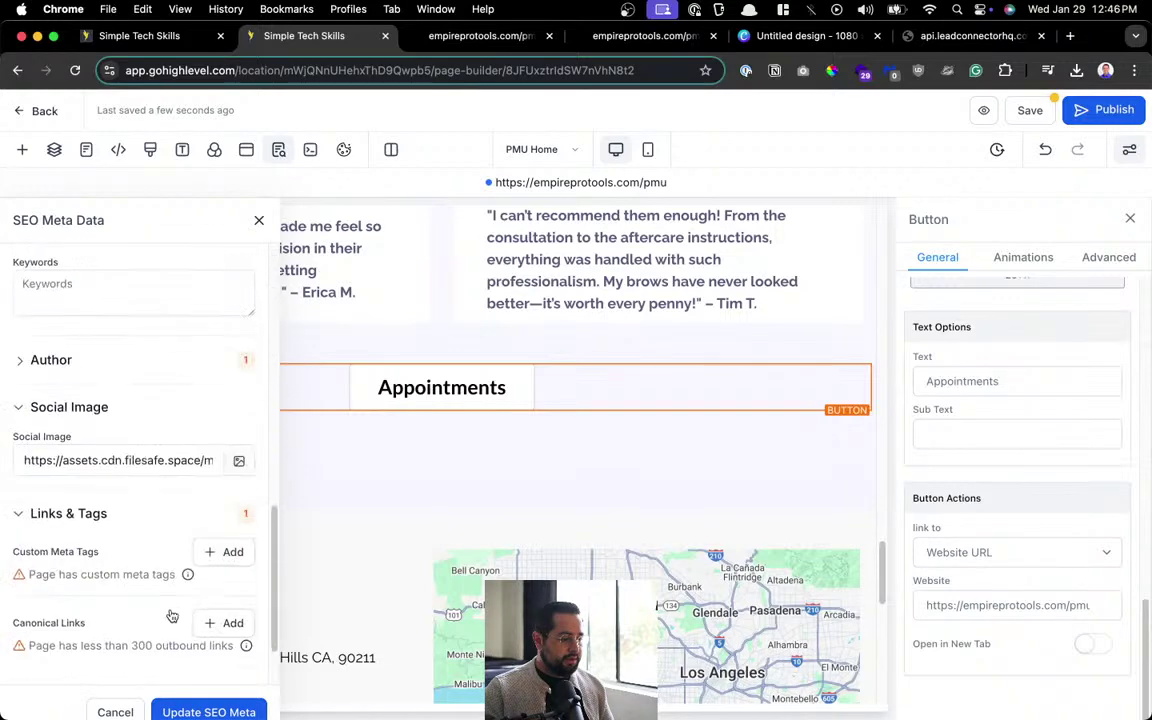
left_click(108, 362)
left_click(78, 410)
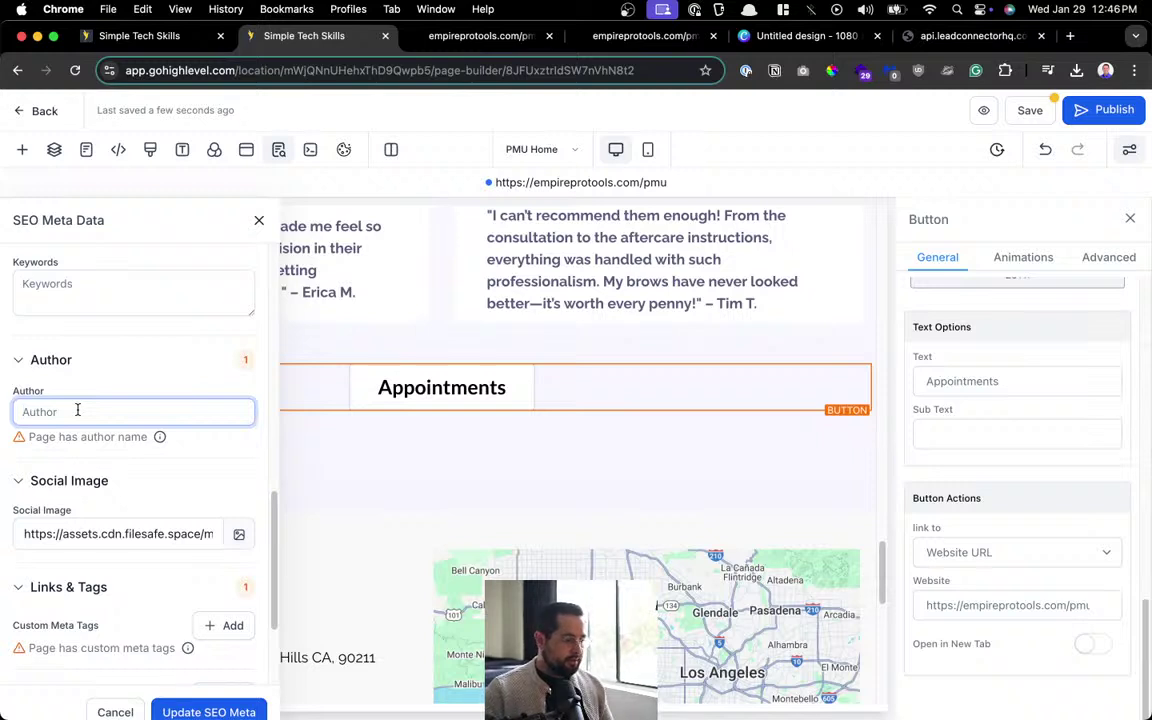
left_click(183, 713)
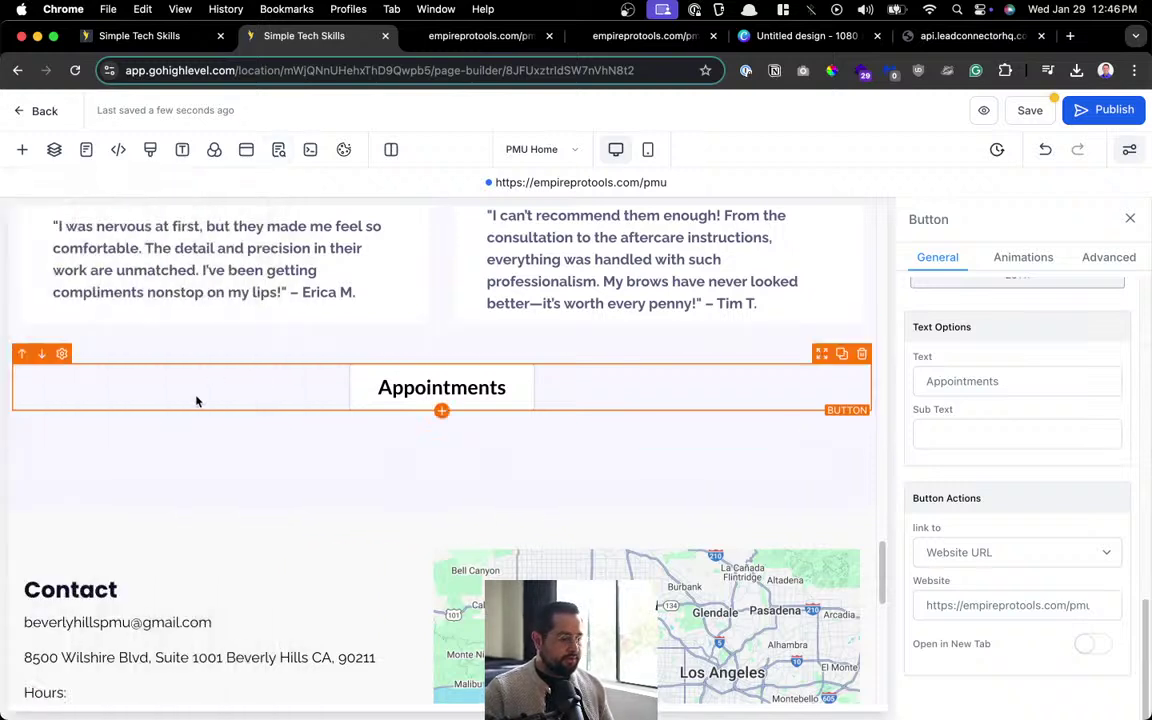
left_click(1025, 109)
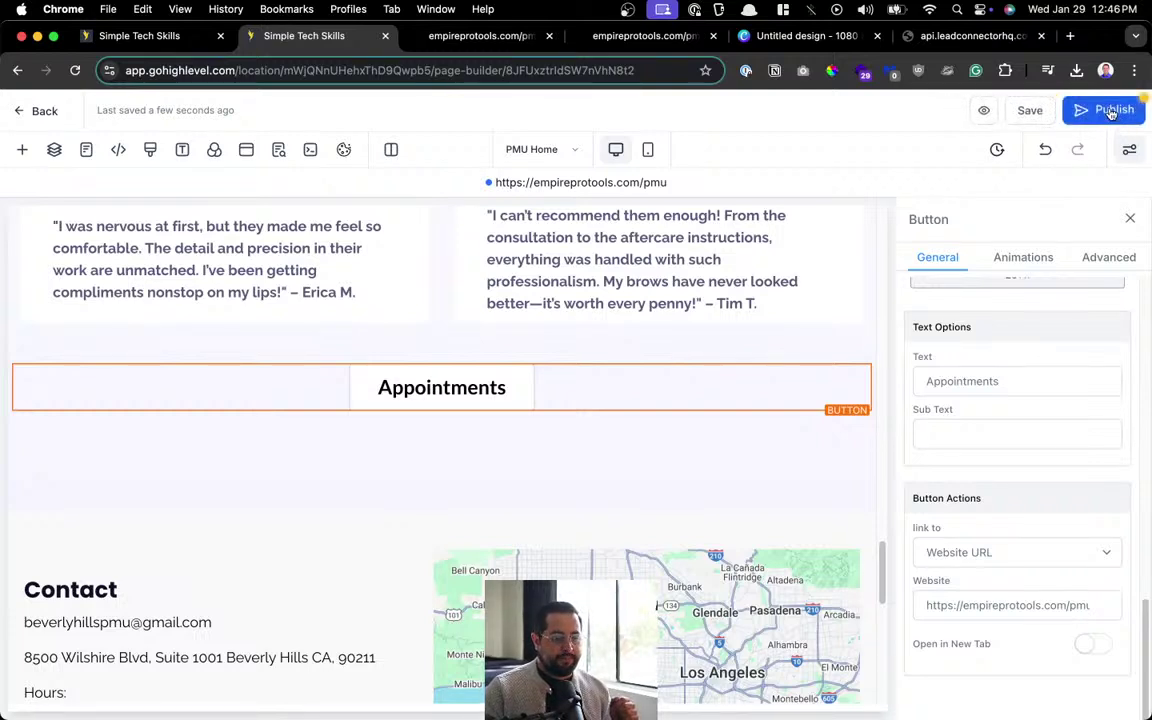
left_click(1111, 111)
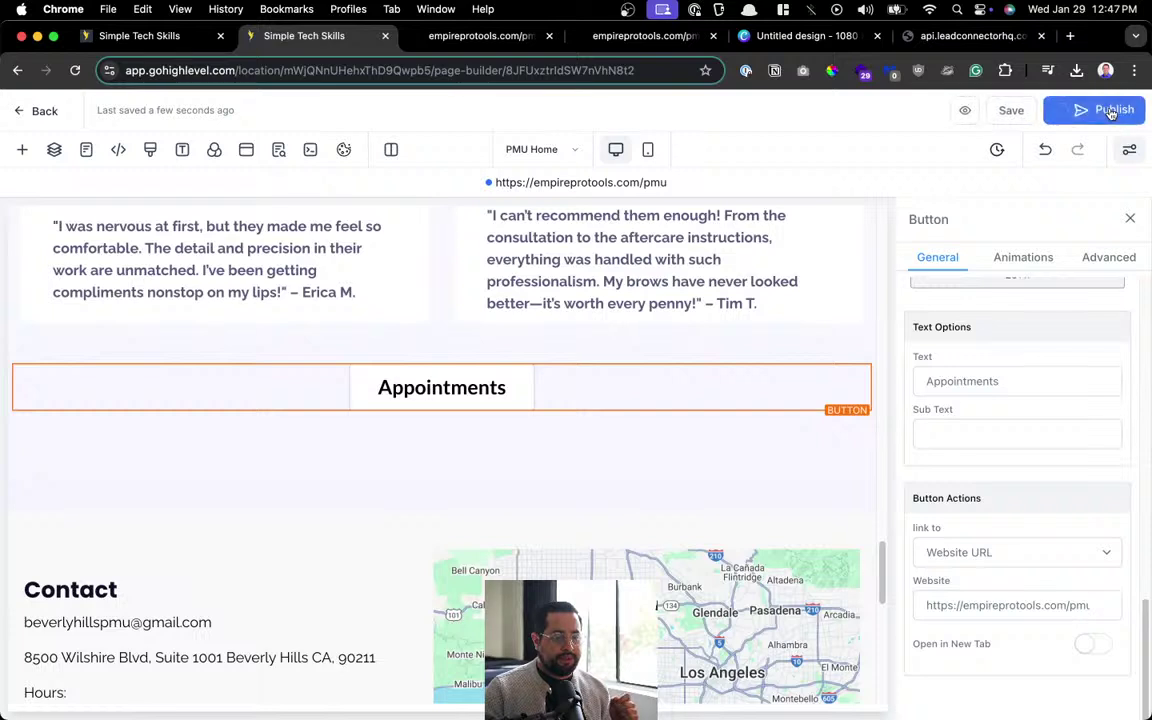
left_click(514, 184)
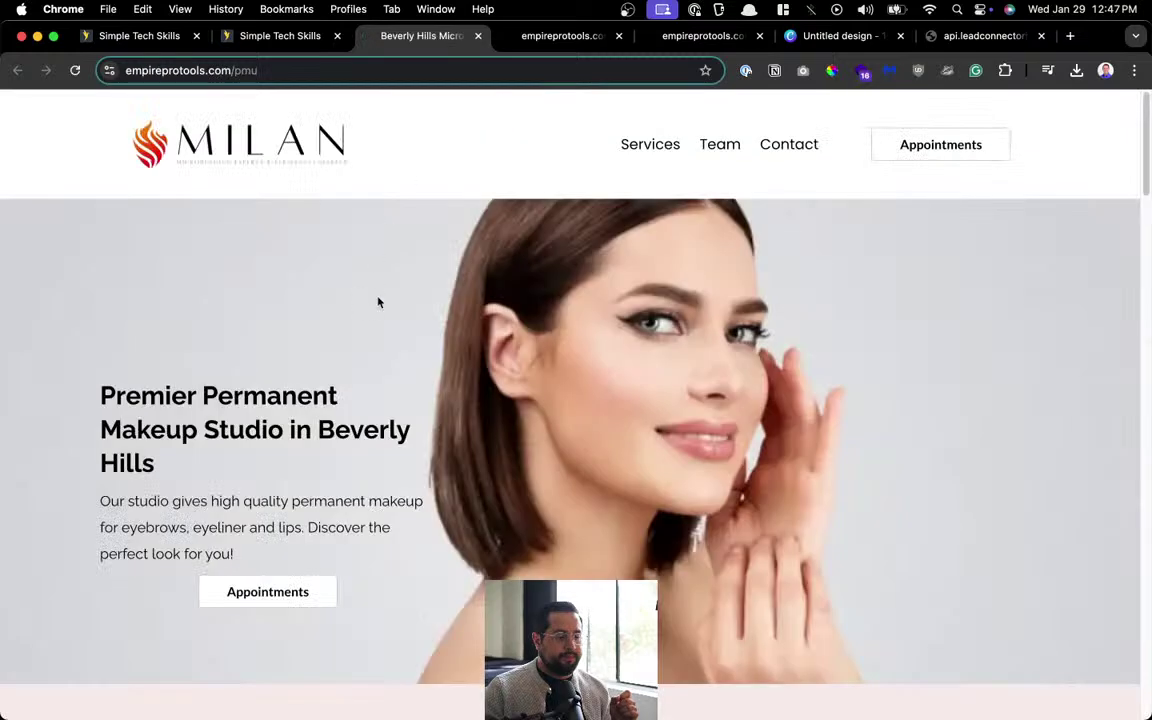
Follow the live page's Appointments link and book a Tattoo with a staff member at 01:15 PM.
scroll(422, 344, "down", 10)
scroll(422, 344, "down", 10)
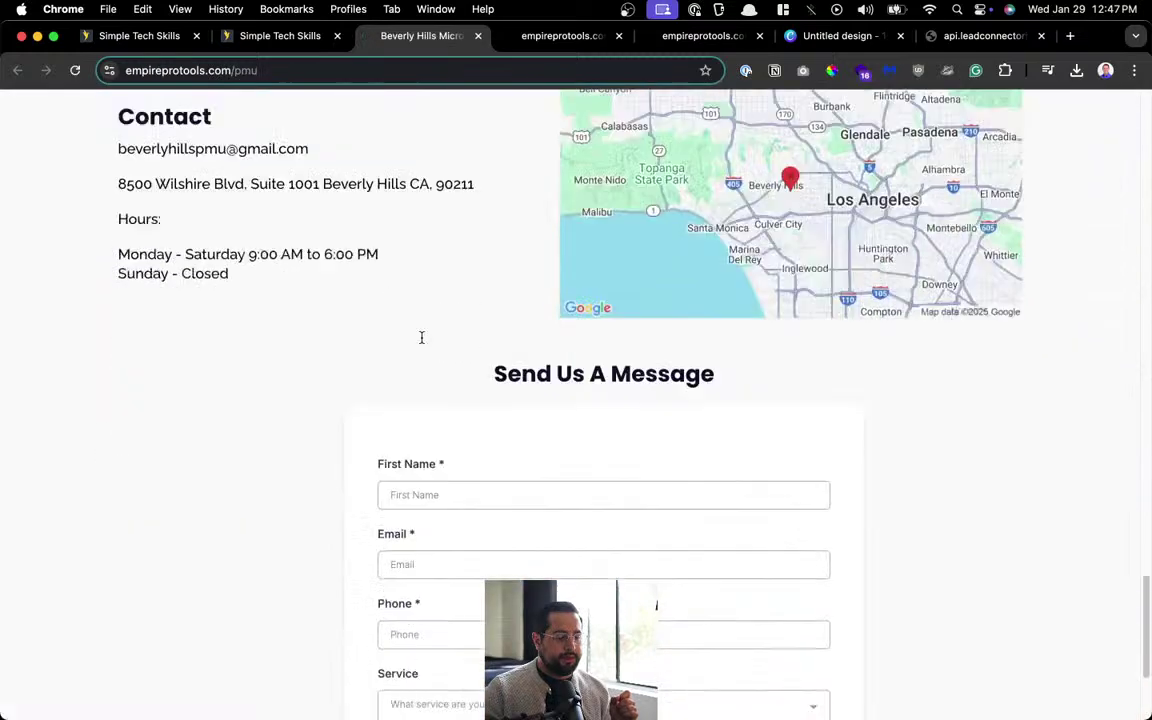
scroll(422, 337, "up", 12)
scroll(421, 337, "up", 15)
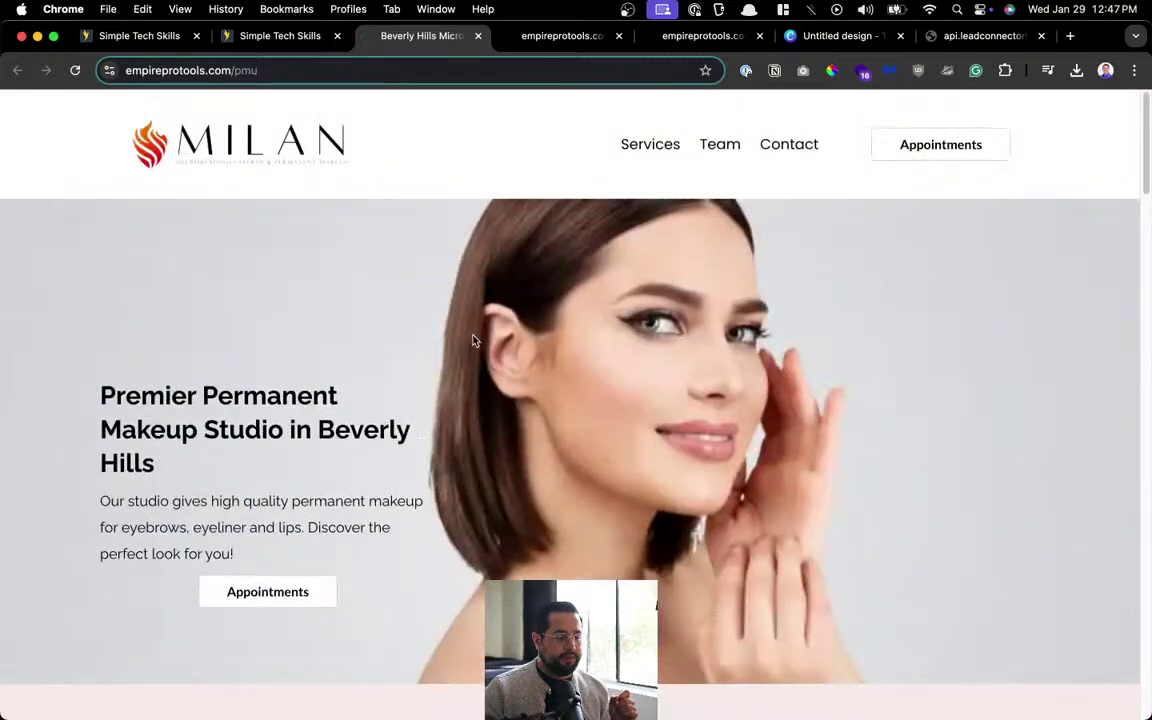
left_click(935, 145)
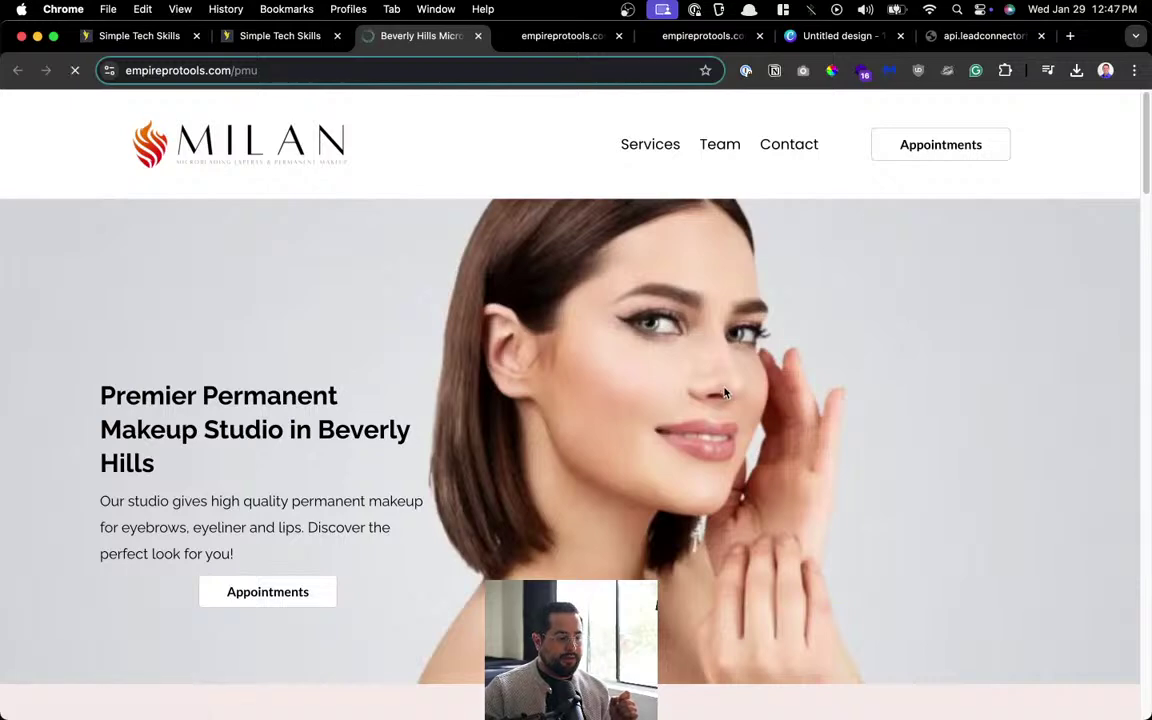
scroll(723, 388, "down", 3)
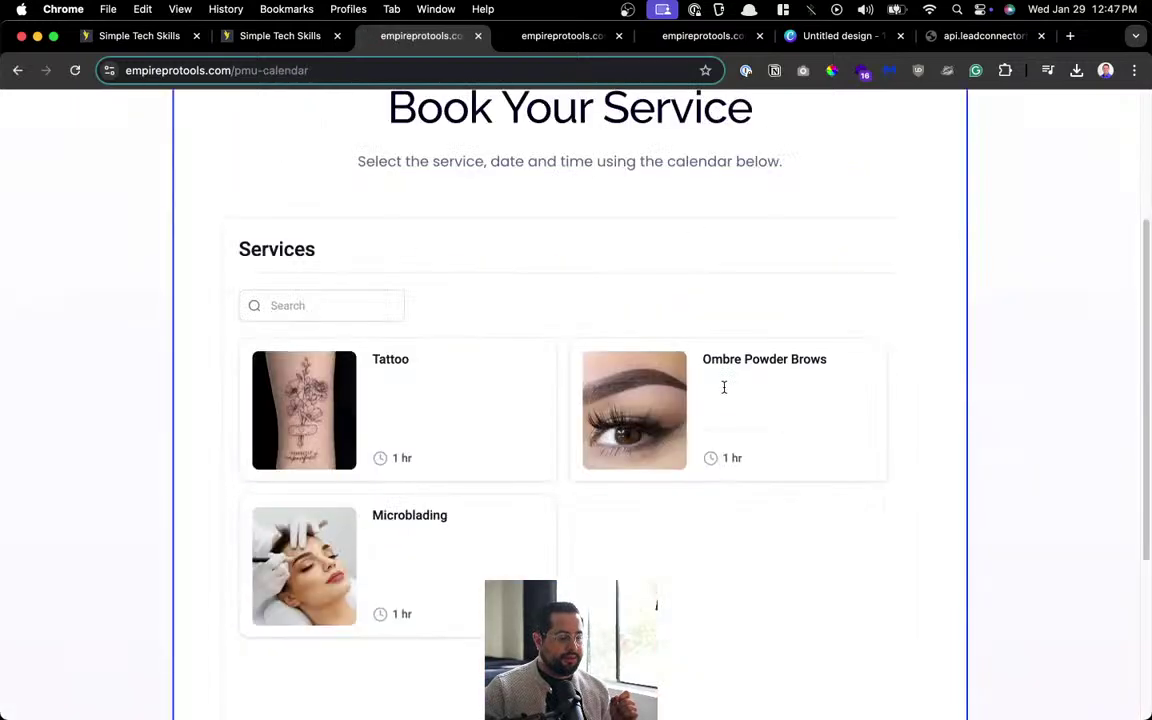
left_click(360, 384)
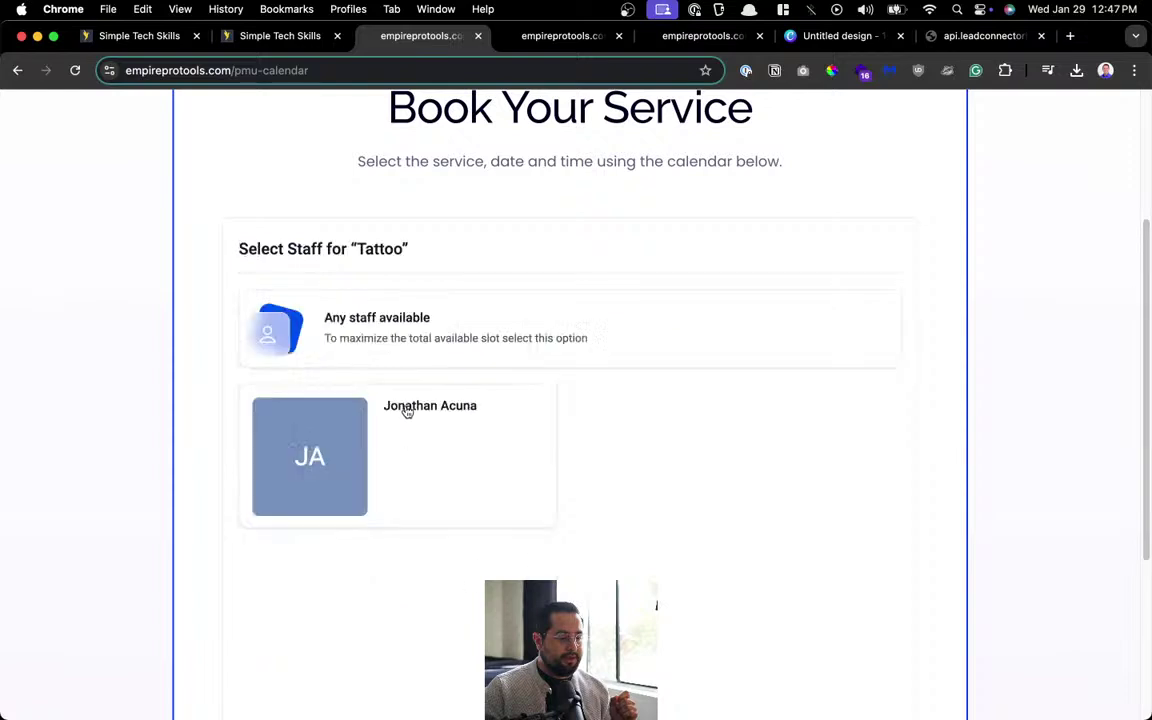
left_click(450, 468)
scroll(650, 510, "down", 3)
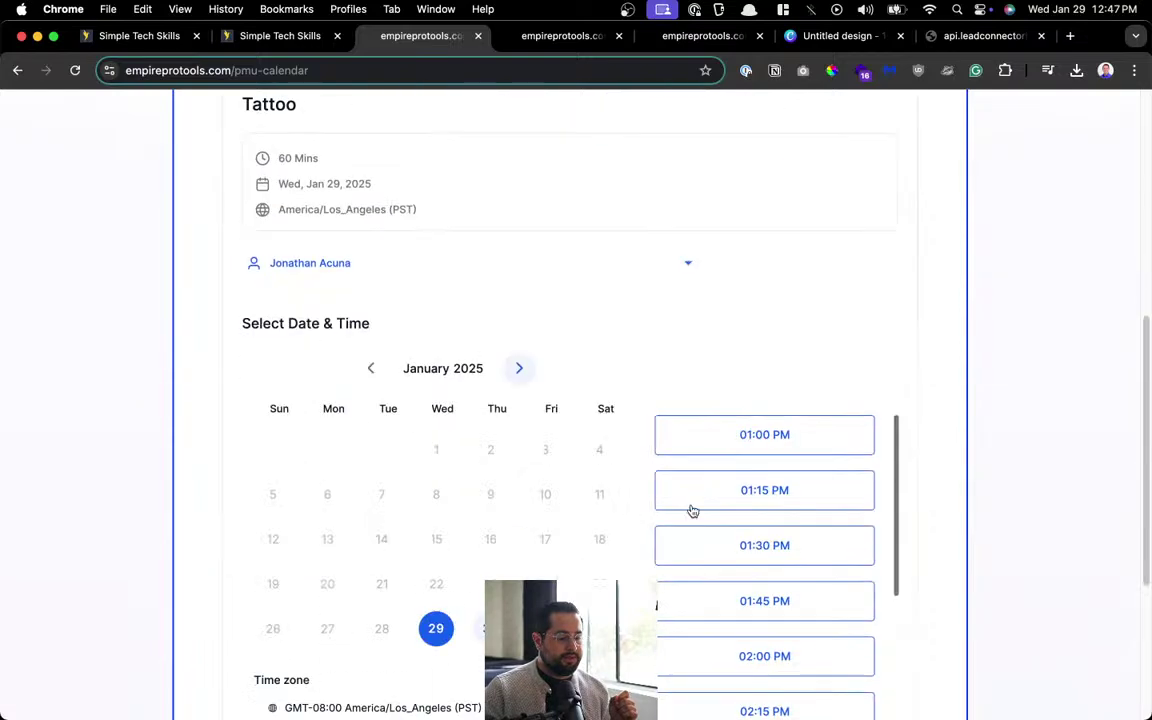
left_click(690, 500)
Review the Enter Details booking form, then return to the HighLevel builder tab.
scroll(635, 518, "down", 3)
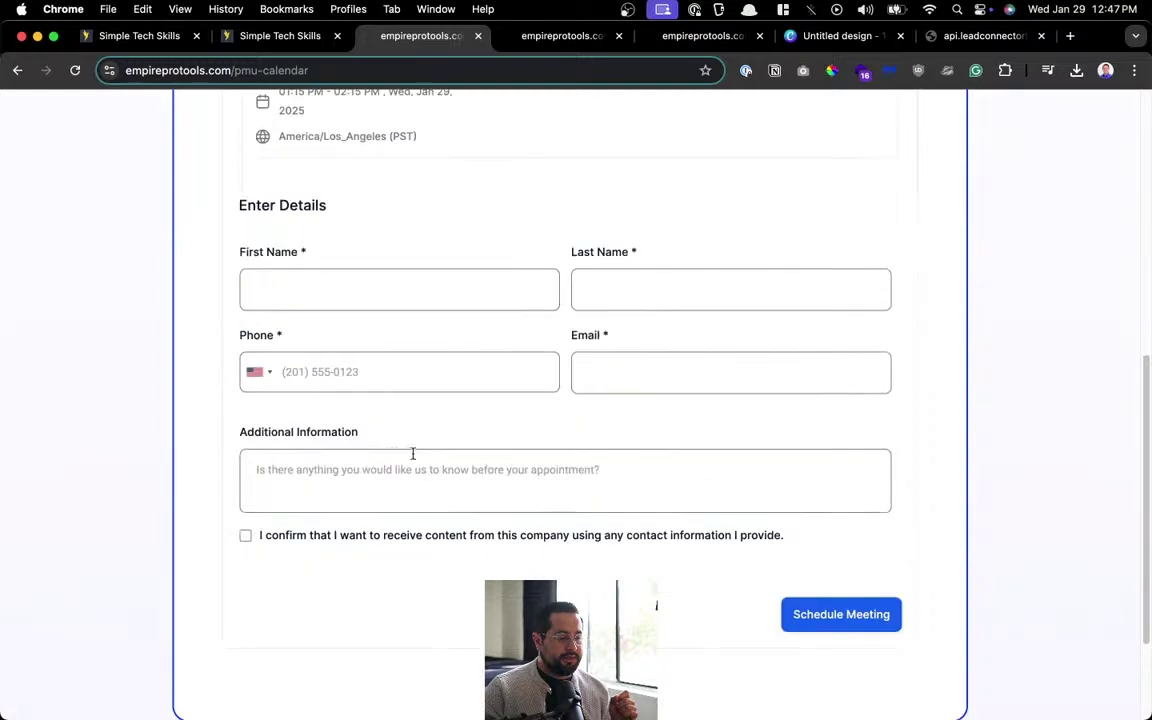
left_click(437, 491)
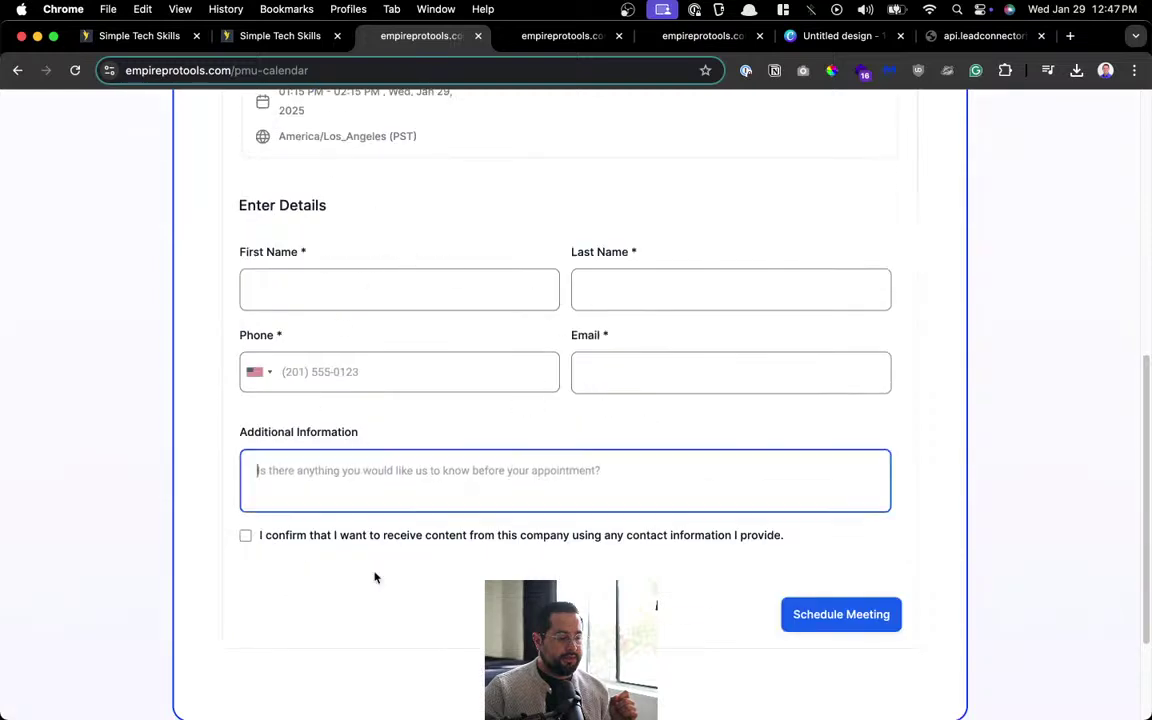
left_click(311, 541)
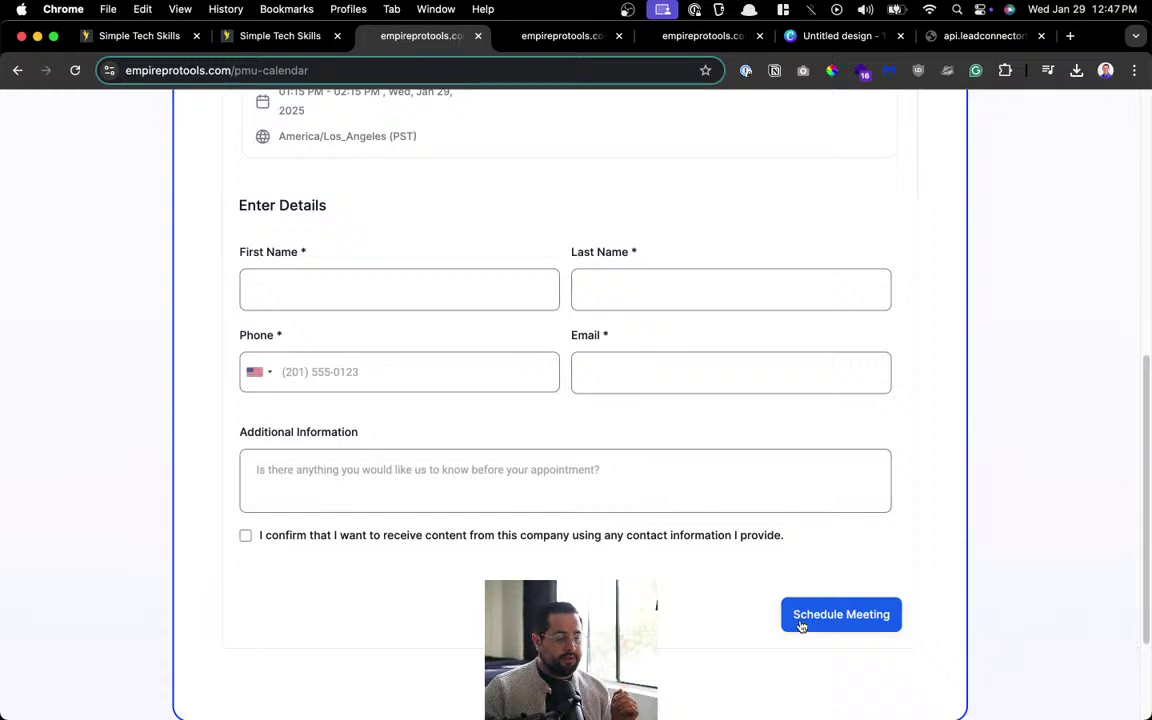
scroll(514, 303, "up", 6)
scroll(515, 310, "down", 2)
scroll(515, 310, "up", 2)
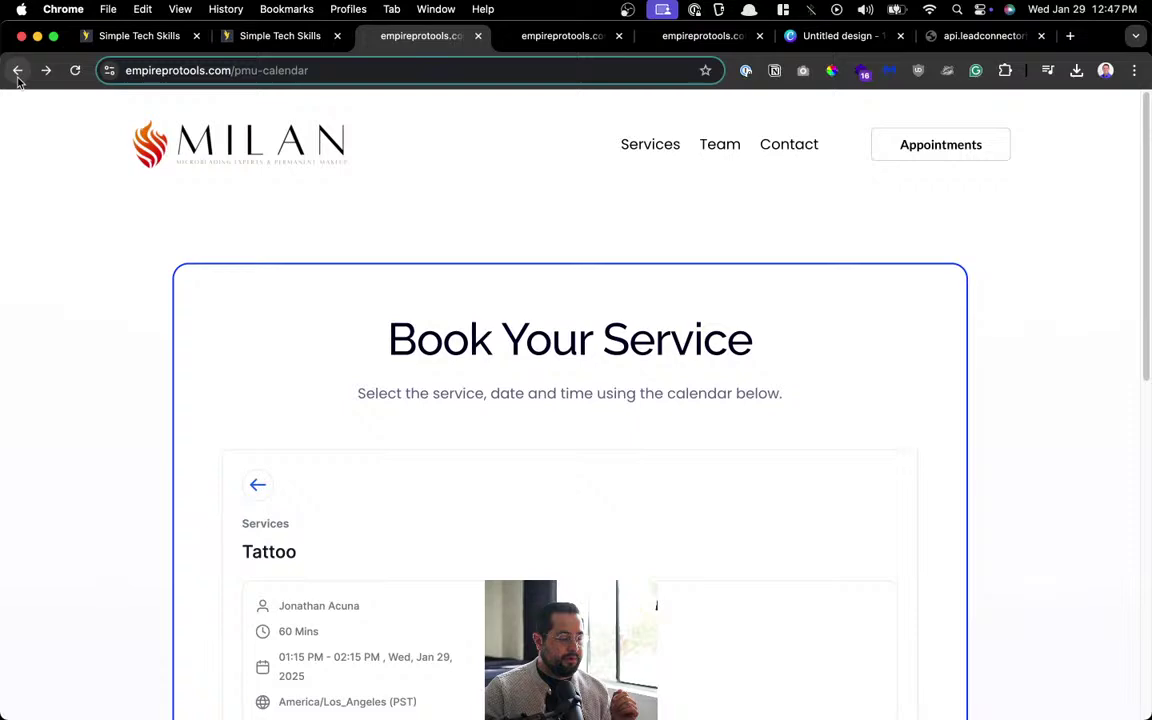
key("ctrl+Up")
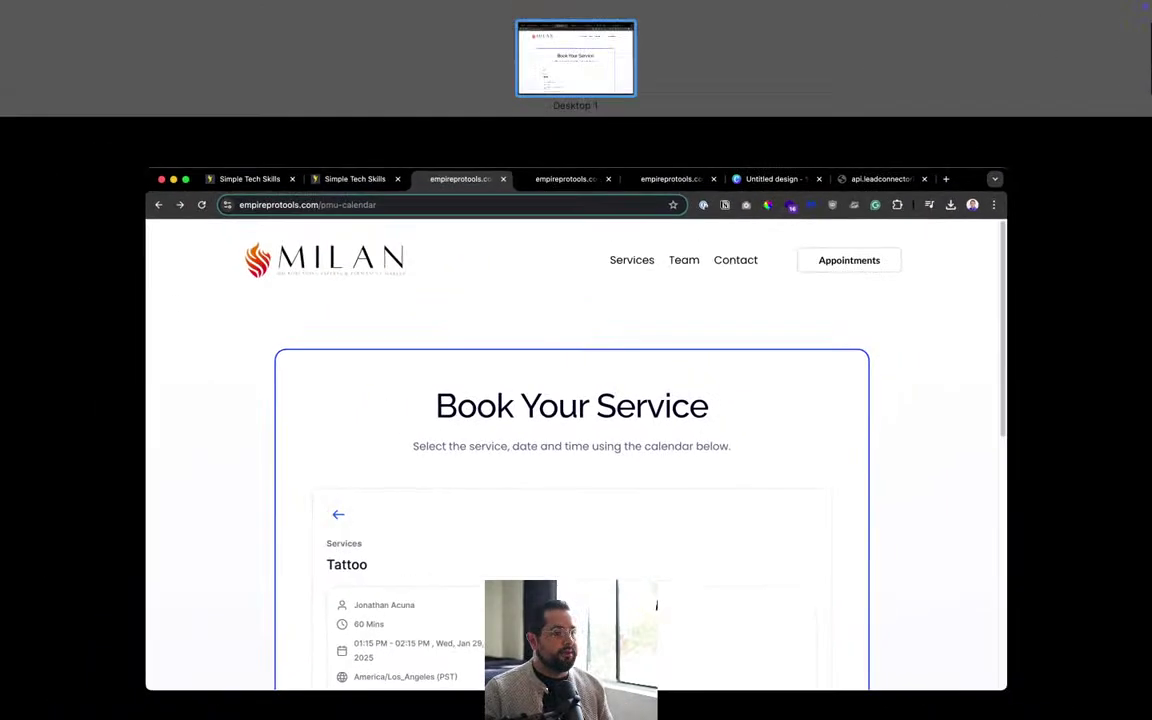
key("ctrl+Up")
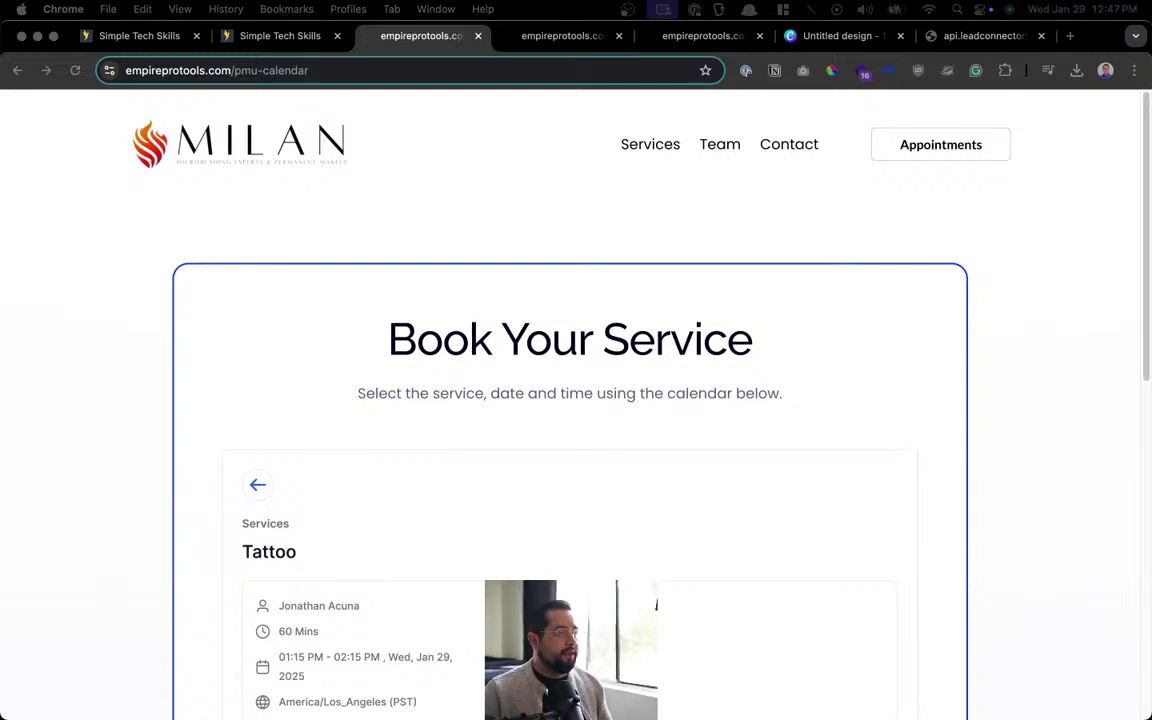
scroll(597, 347, "down", 10)
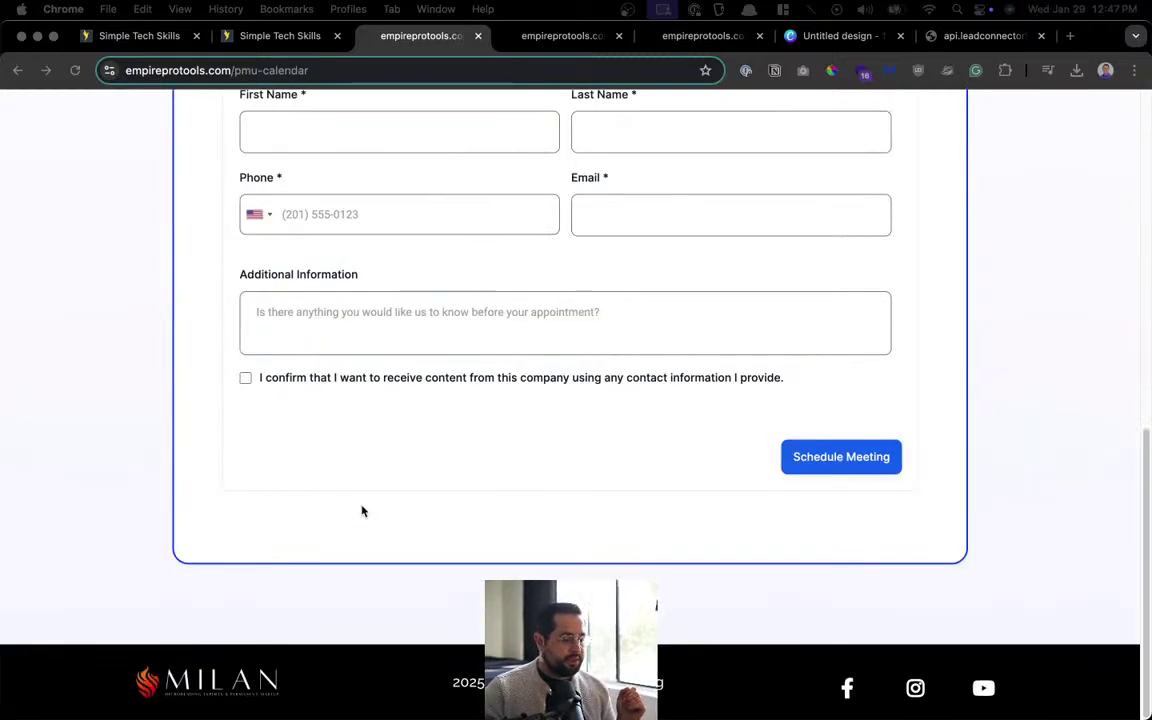
scroll(315, 230, "up", 10)
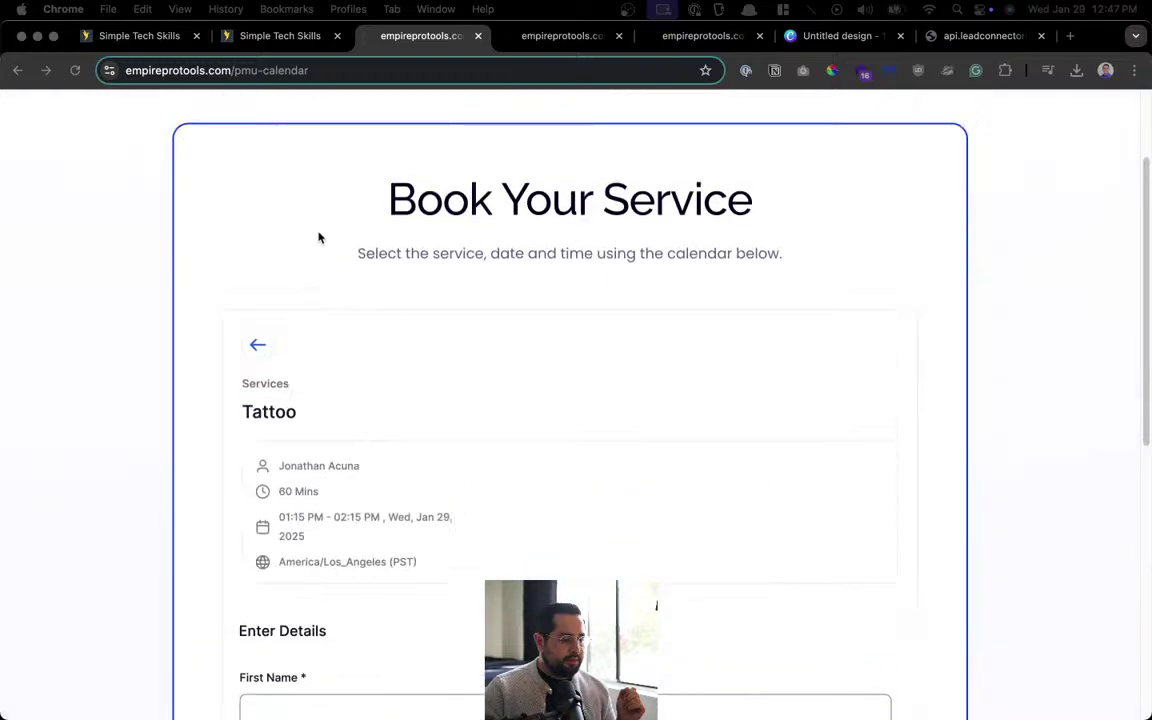
left_click(275, 36)
scroll(330, 402, "up", 15)
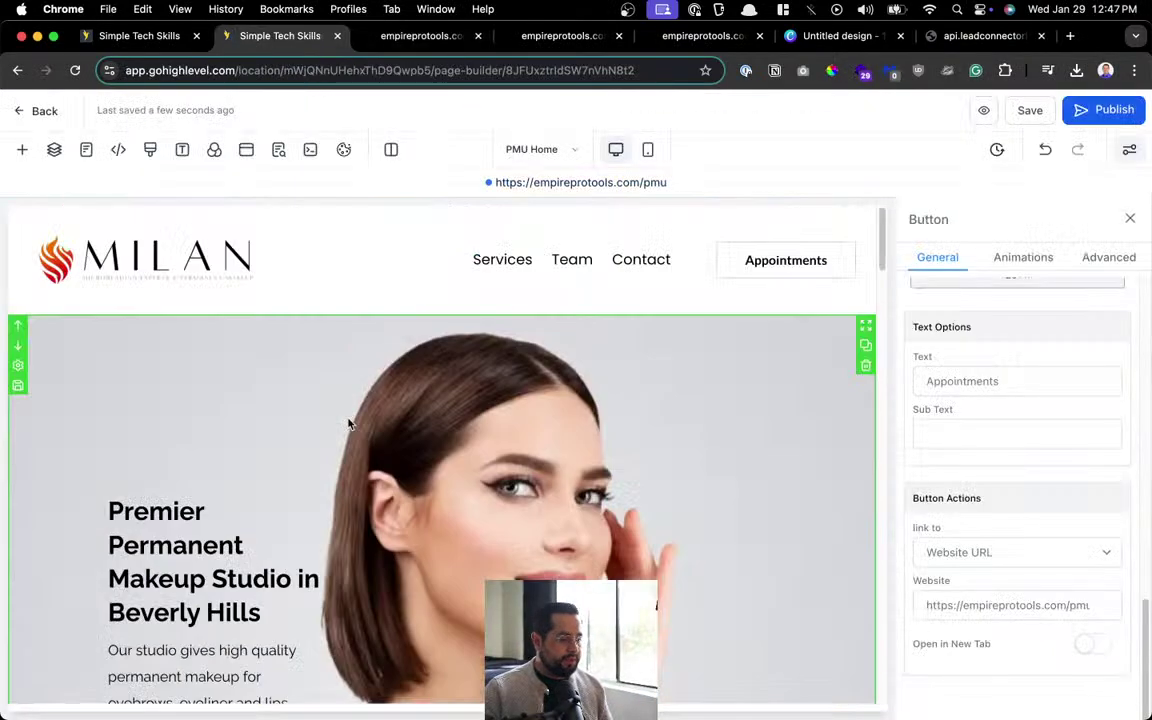
left_click(213, 267)
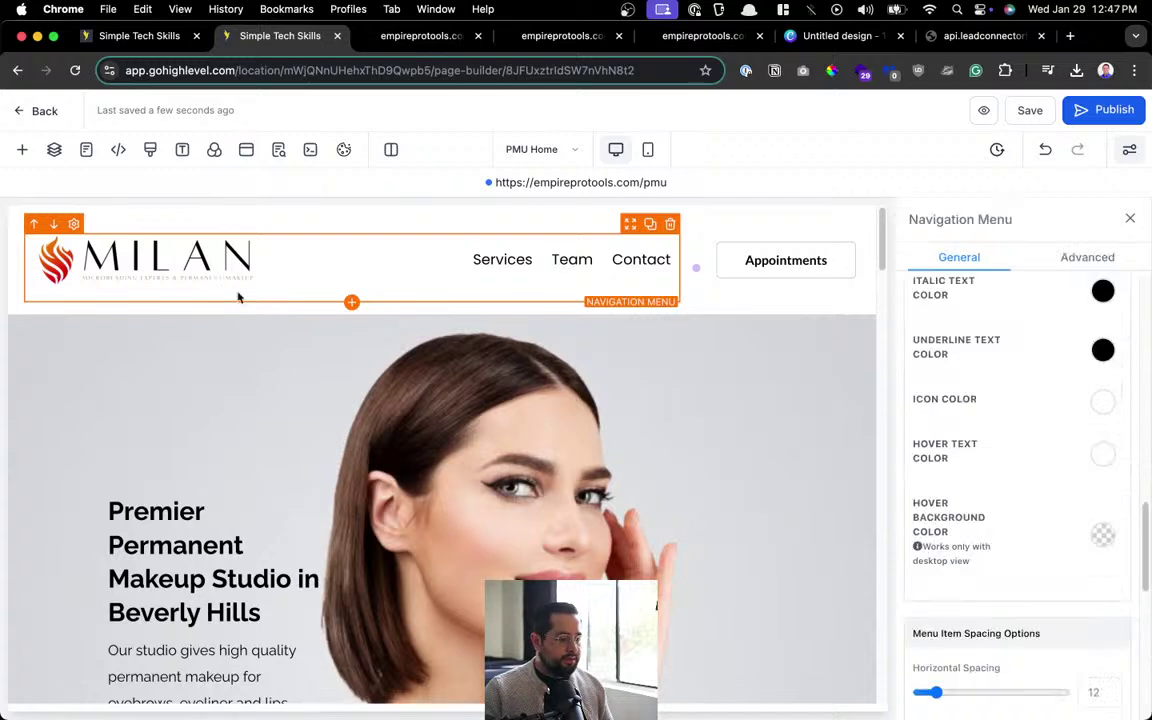
scroll(1054, 514, "down", 10)
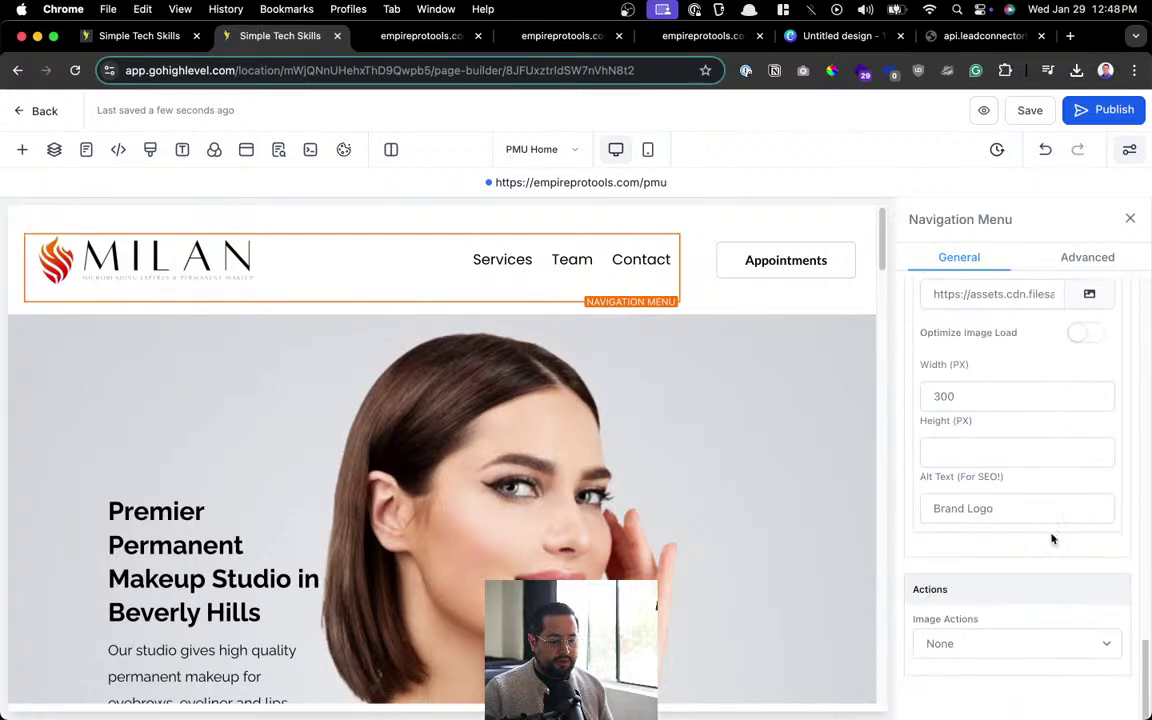
left_click(1020, 645)
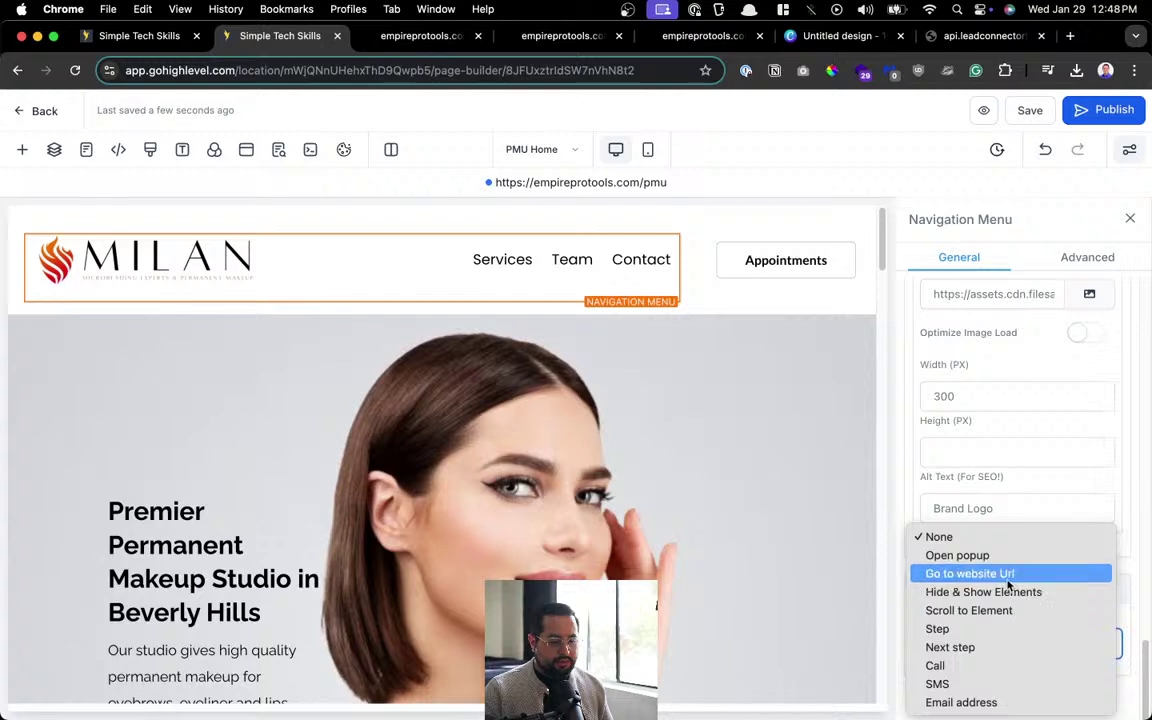
left_click(980, 574)
scroll(1011, 671, "down", 2)
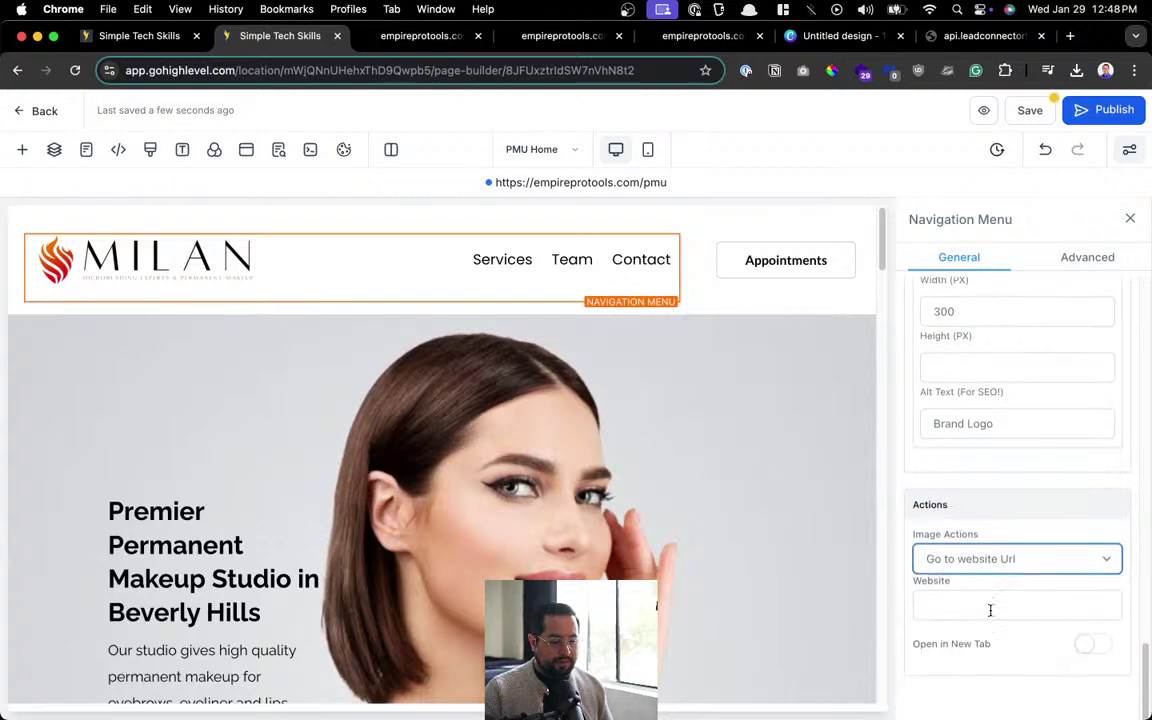
left_click(989, 607)
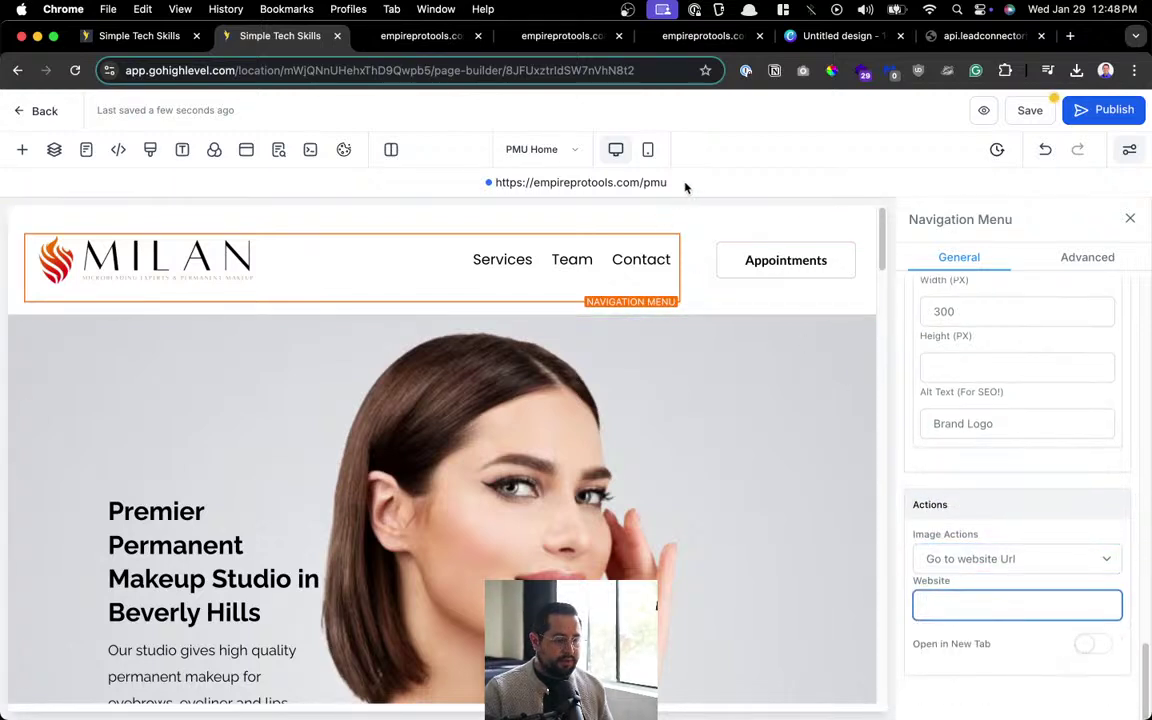
left_click_drag(684, 184, 489, 182)
key("super+c")
left_click(1018, 600)
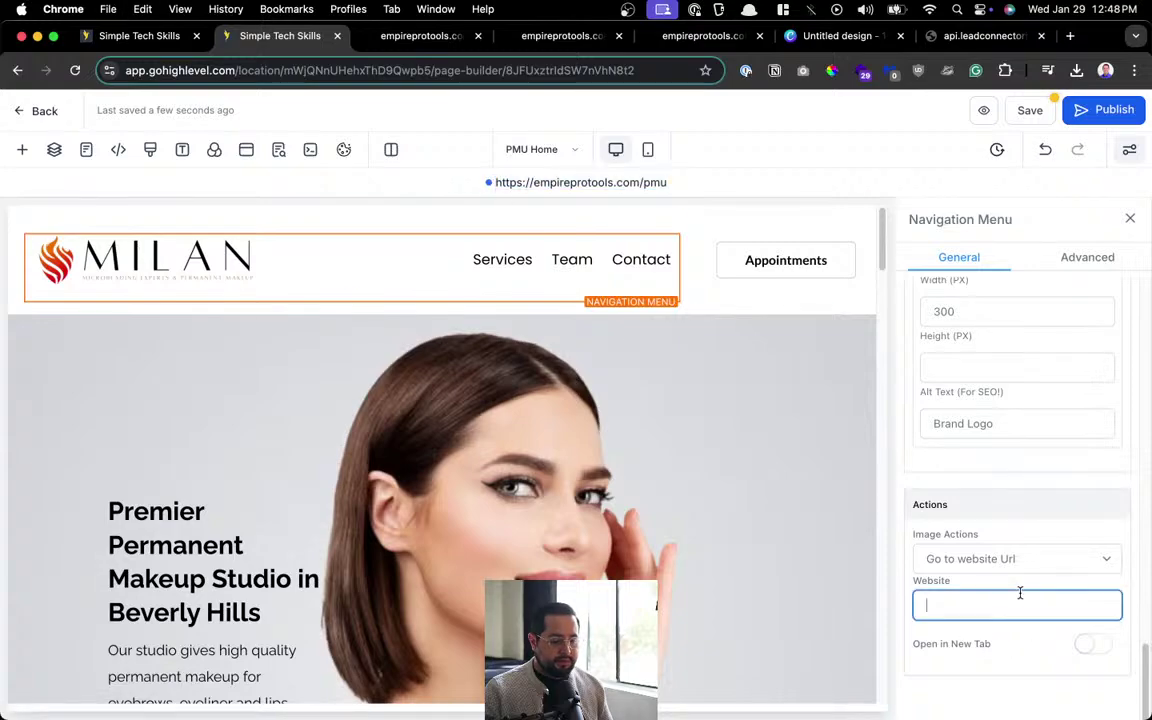
key("super+v")
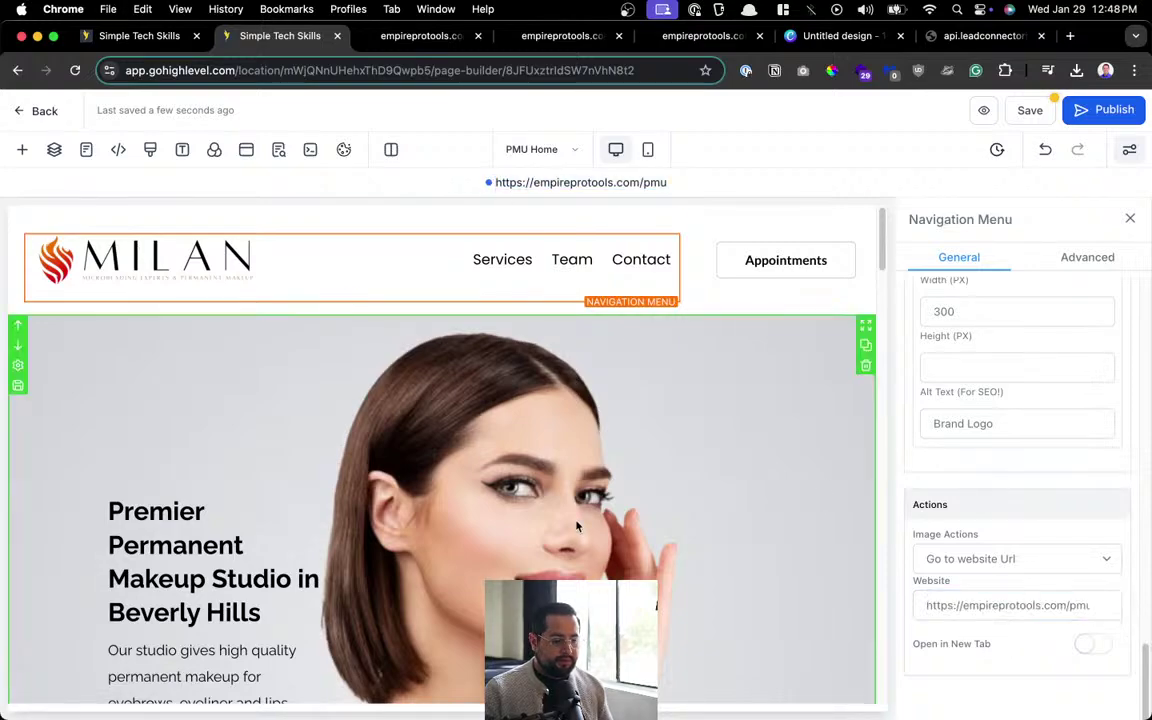
Make the footer MILAN logo link to the same empireprotools.com/pmu address.
scroll(518, 467, "down", 15)
scroll(183, 568, "down", 2)
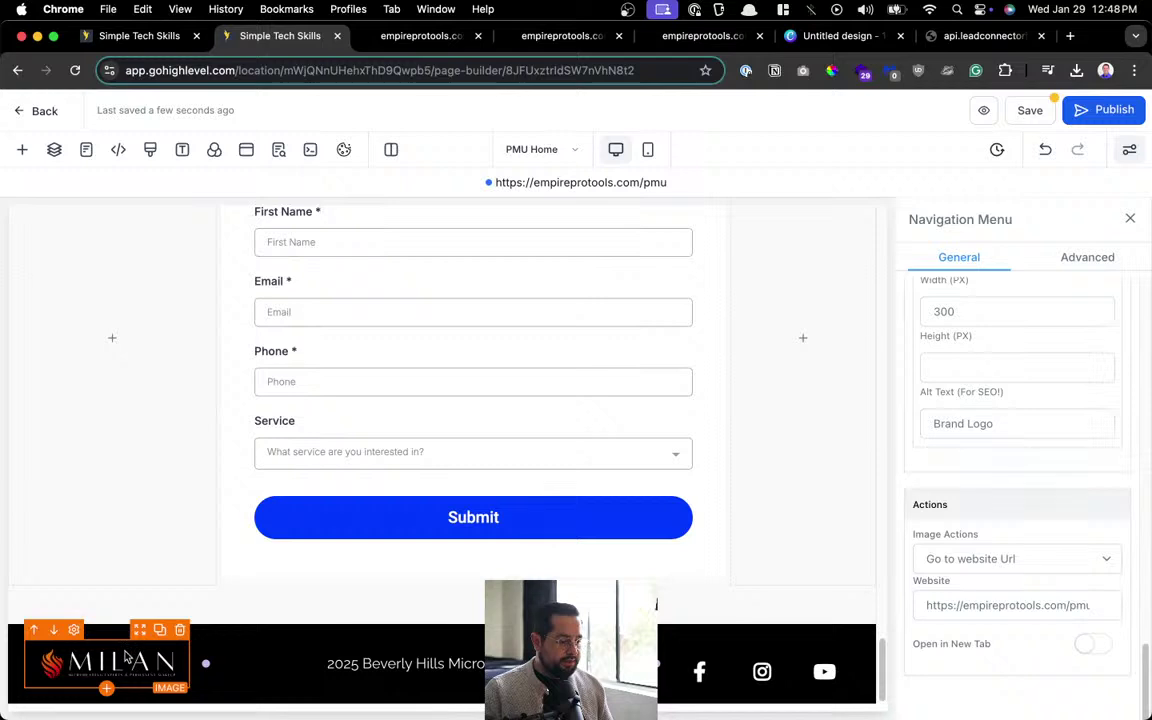
left_click(120, 655)
left_click(938, 645)
scroll(1023, 643, "down", 3)
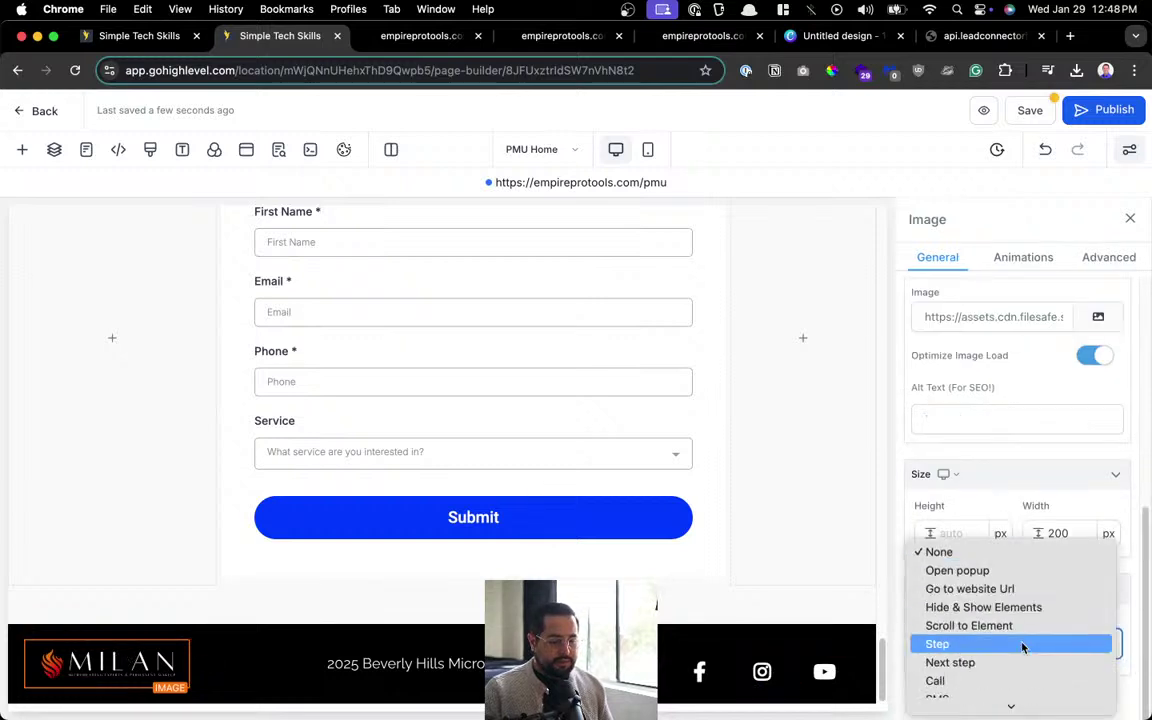
left_click(1025, 589)
scroll(1025, 590, "down", 1)
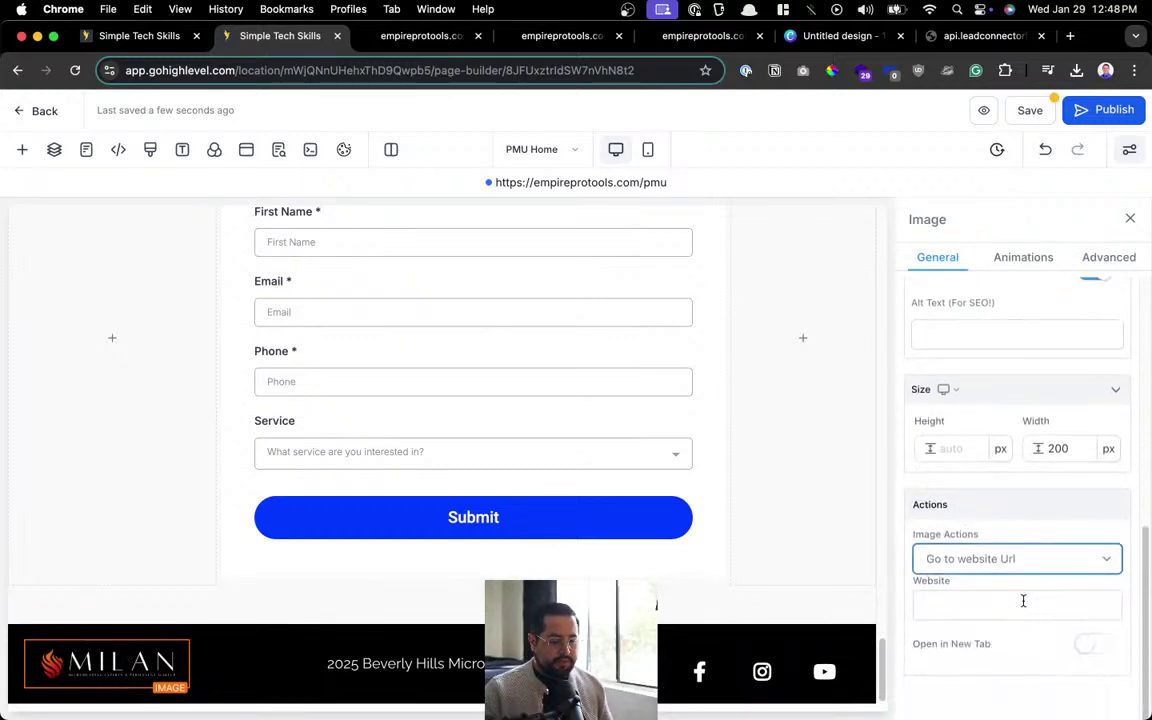
left_click(1023, 603)
key("cmd+v")
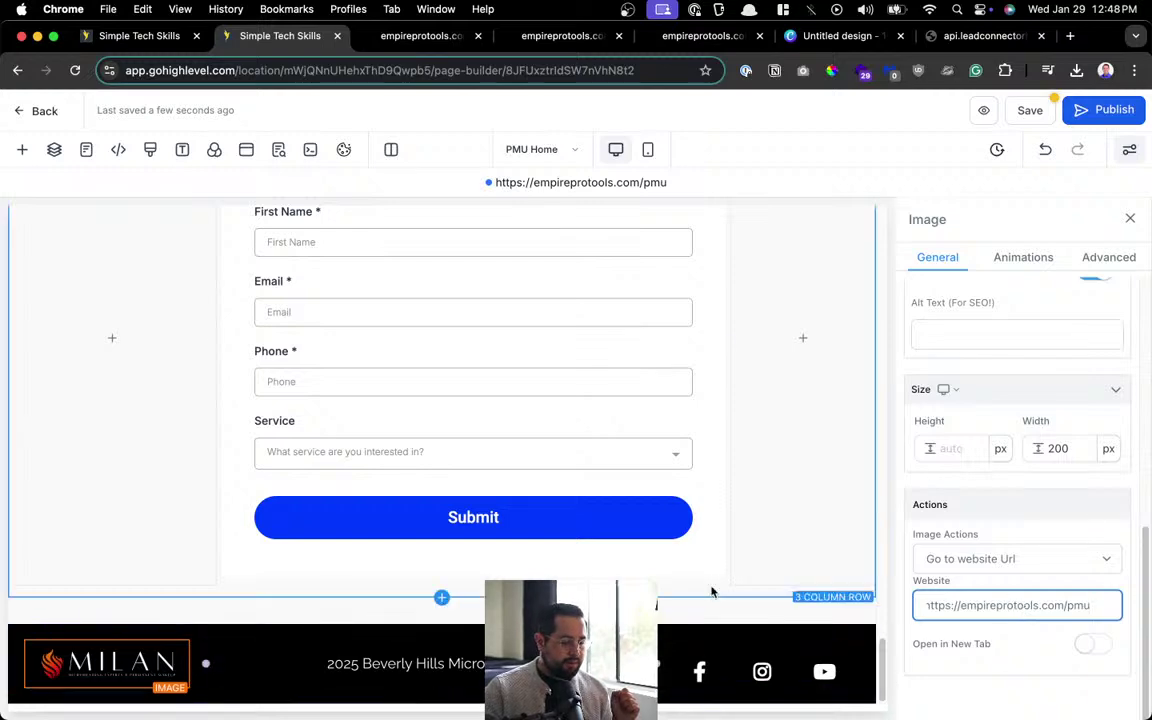
Save PMU Home, confirming the Global Section Change, and republish it.
left_click(1030, 112)
left_click(760, 463)
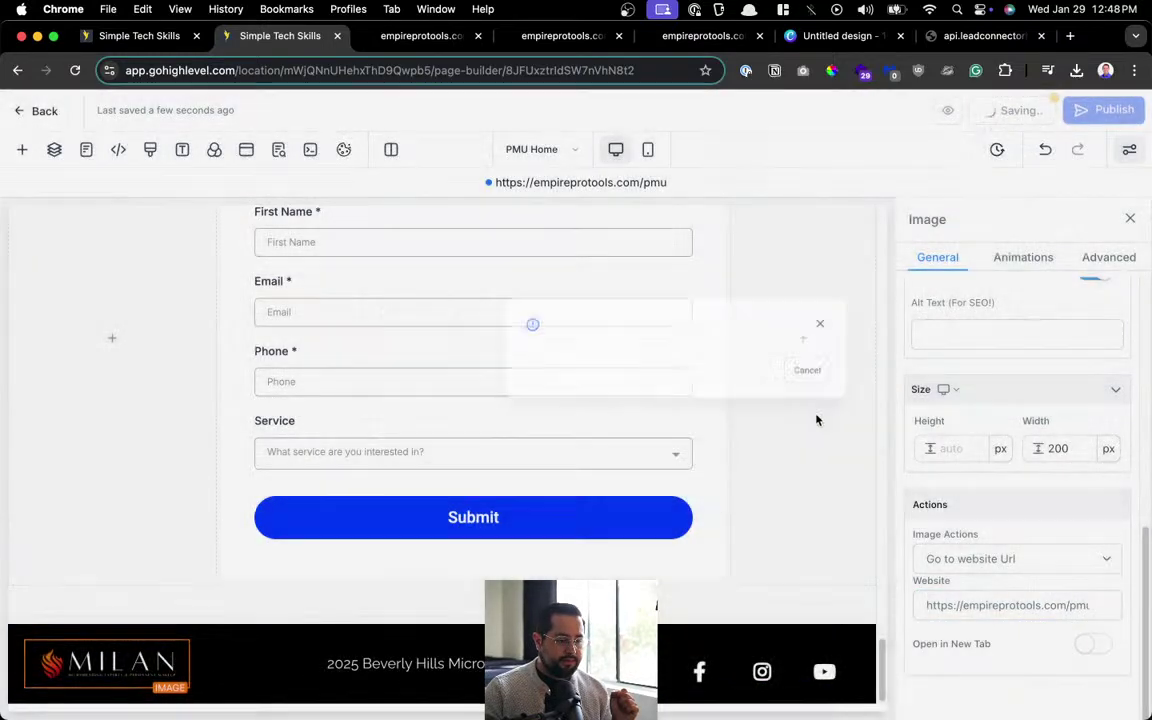
left_click(1097, 116)
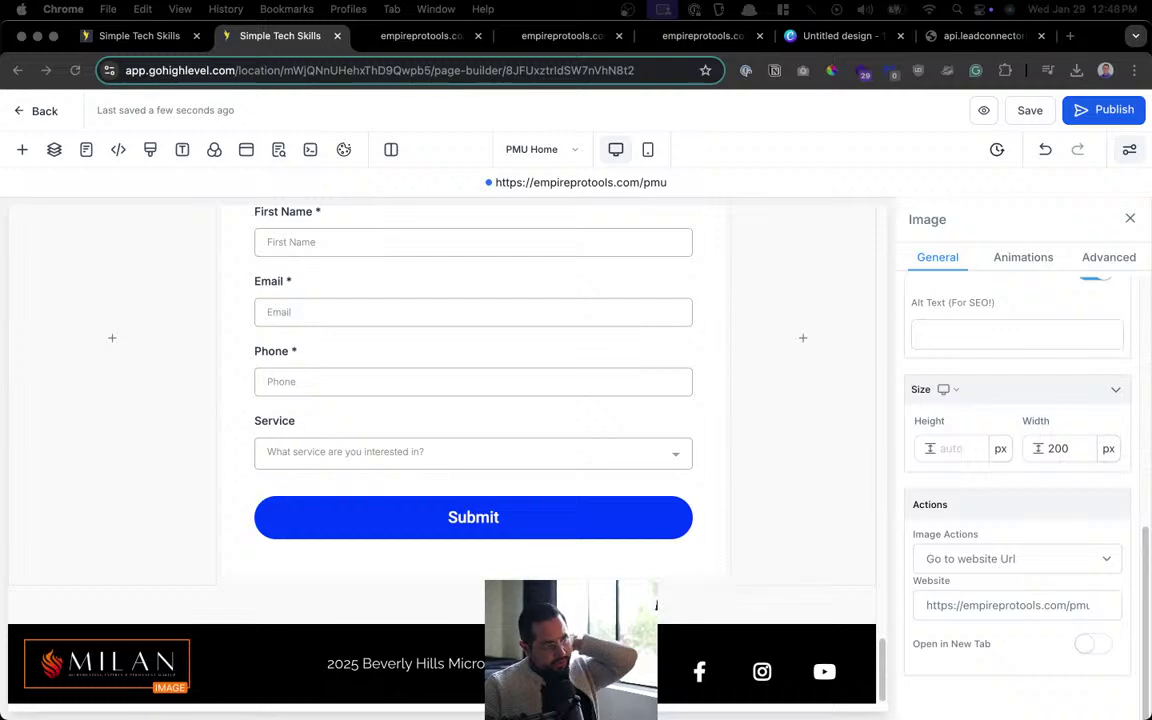
left_click(399, 452)
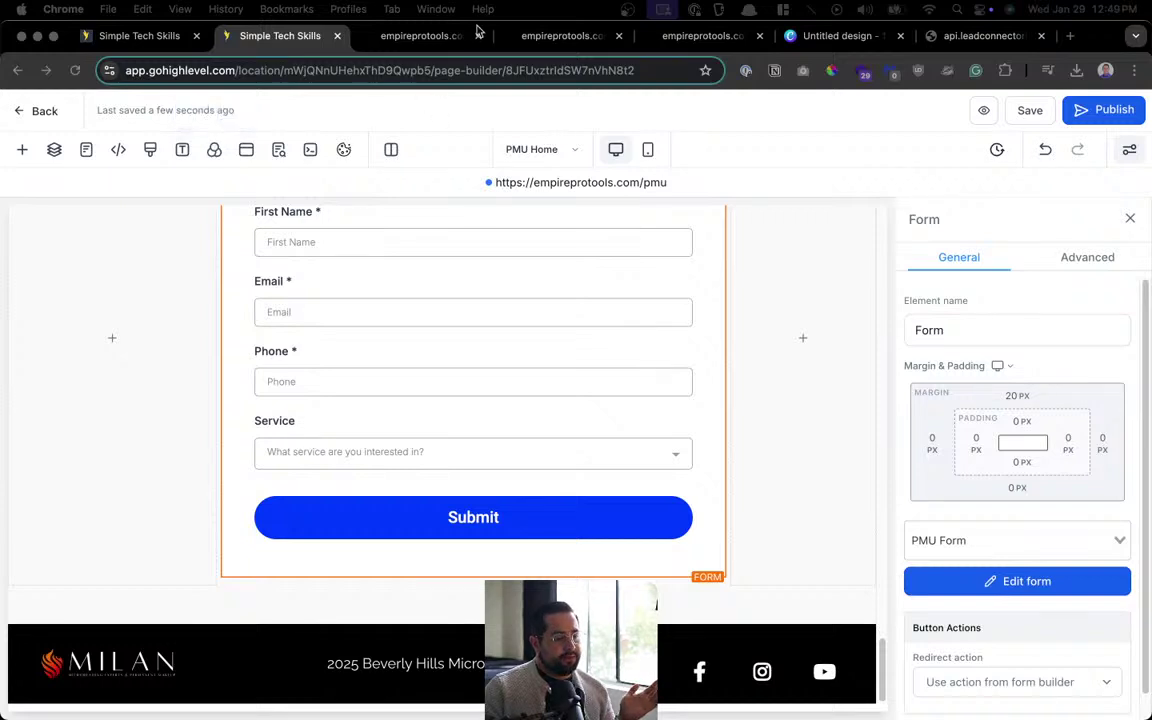
left_click(410, 37)
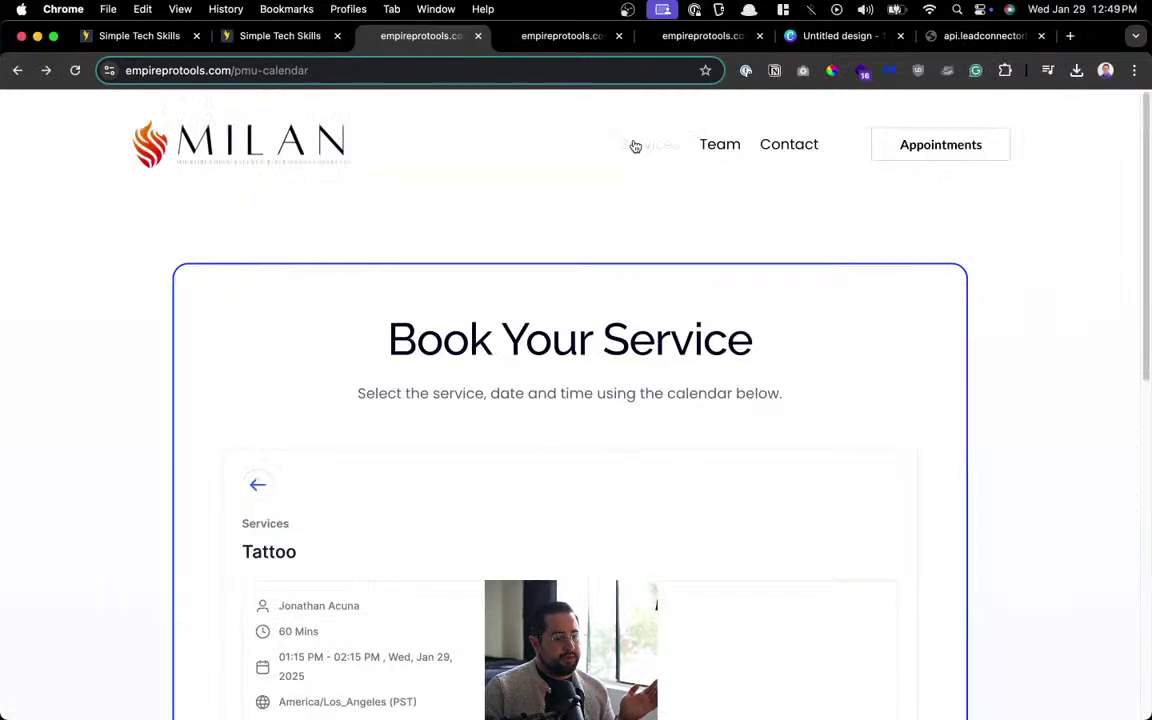
left_click(720, 146)
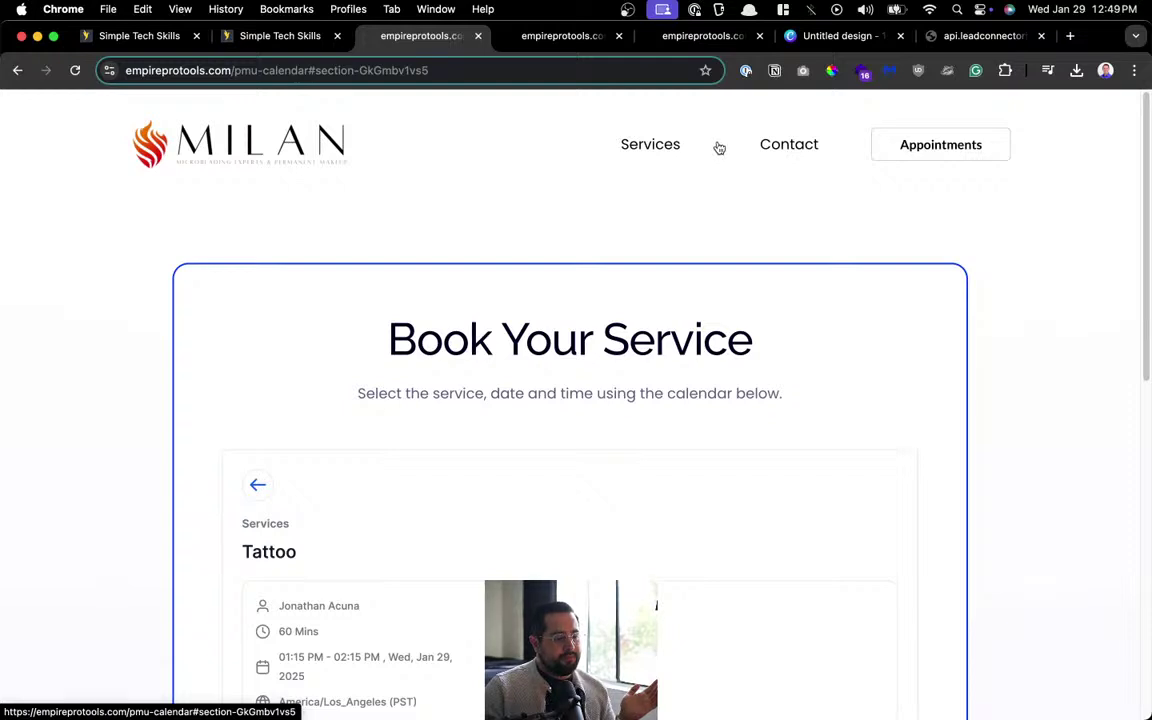
left_click(648, 149)
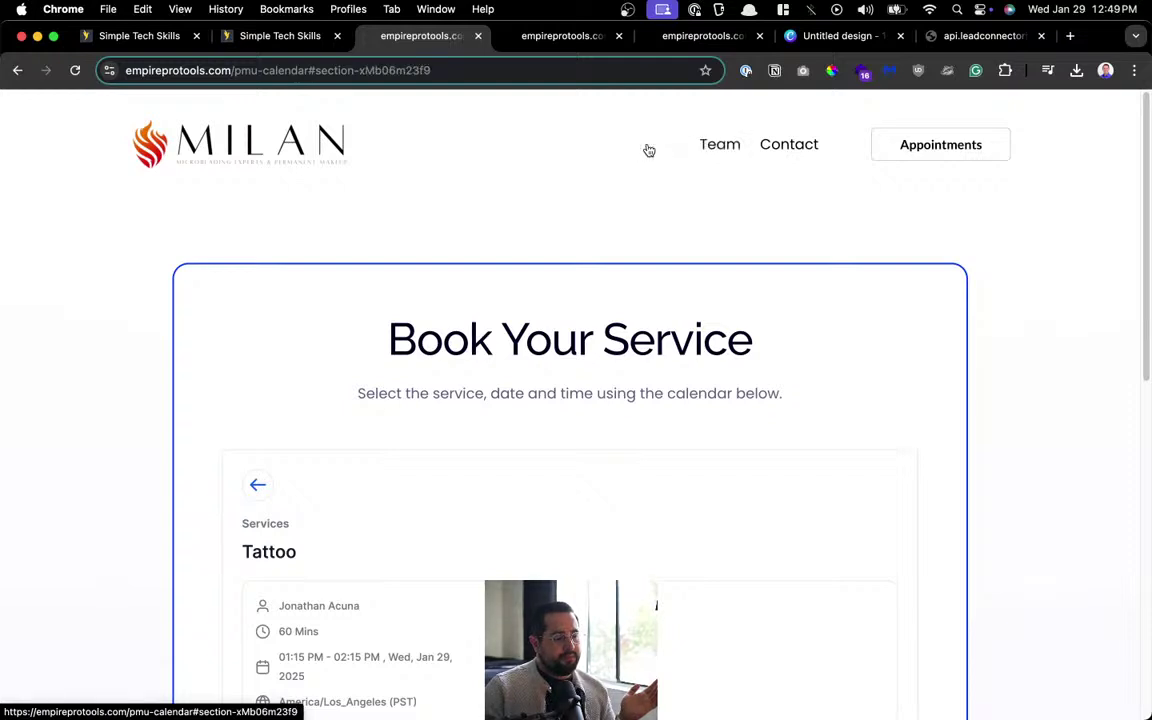
left_click(773, 146)
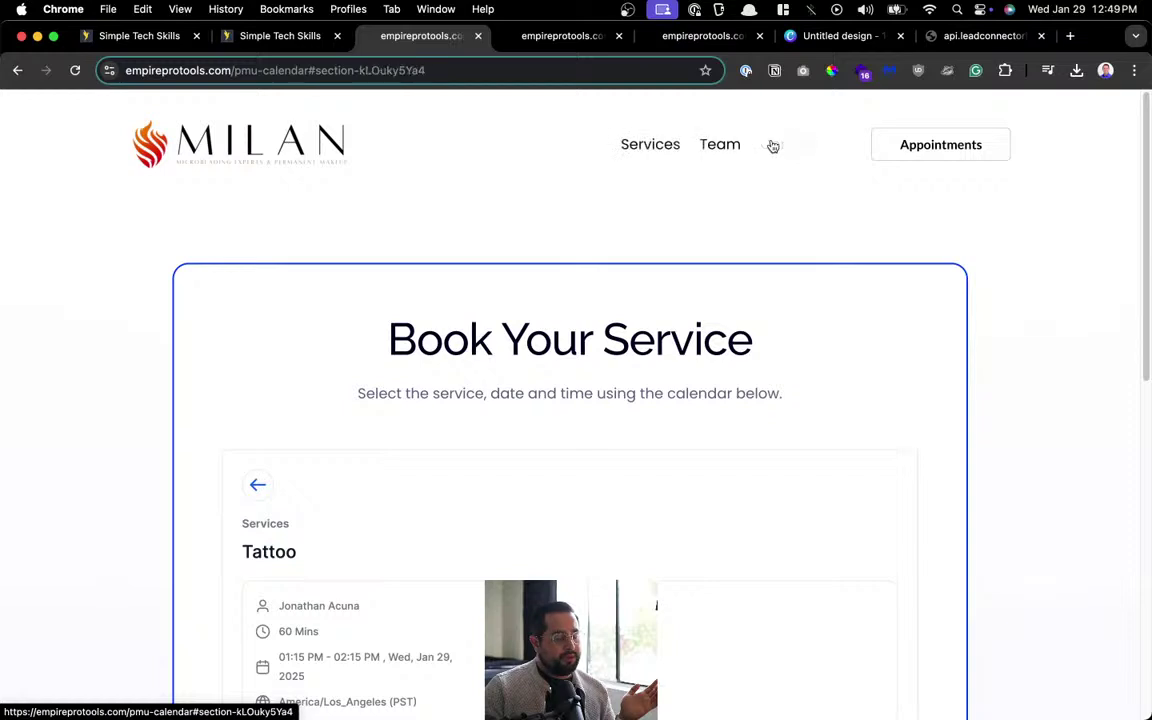
left_click(637, 149)
left_click(704, 152)
left_click(789, 146)
left_click(664, 150)
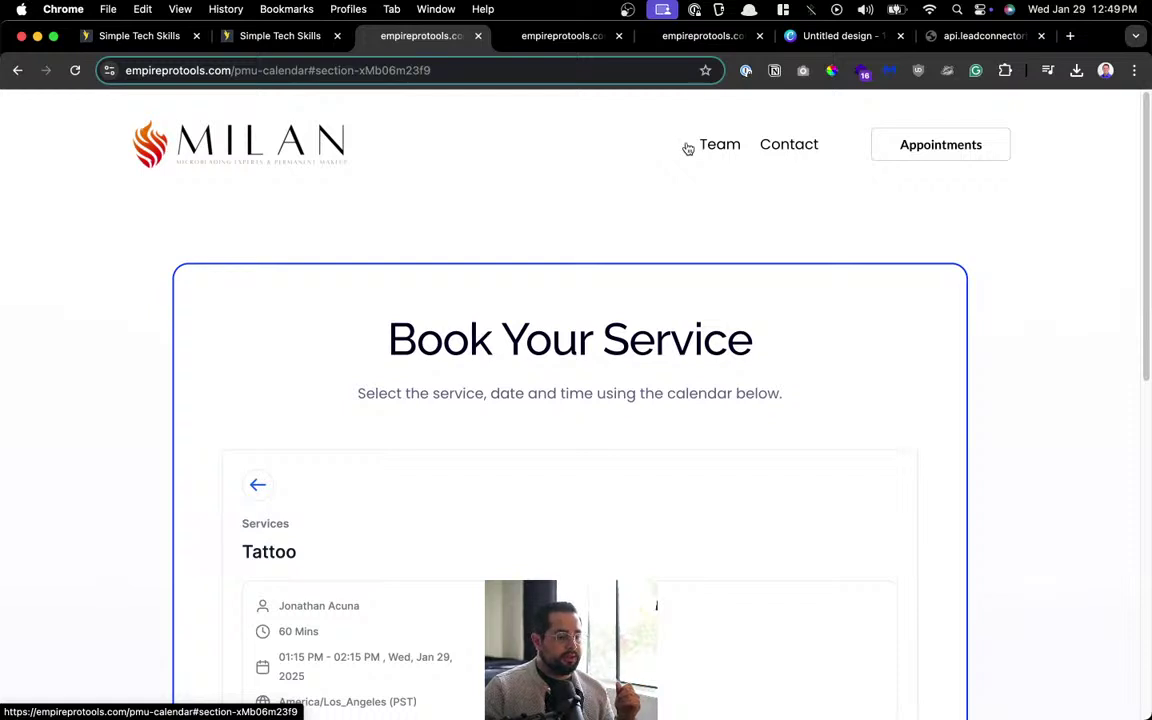
left_click(300, 37)
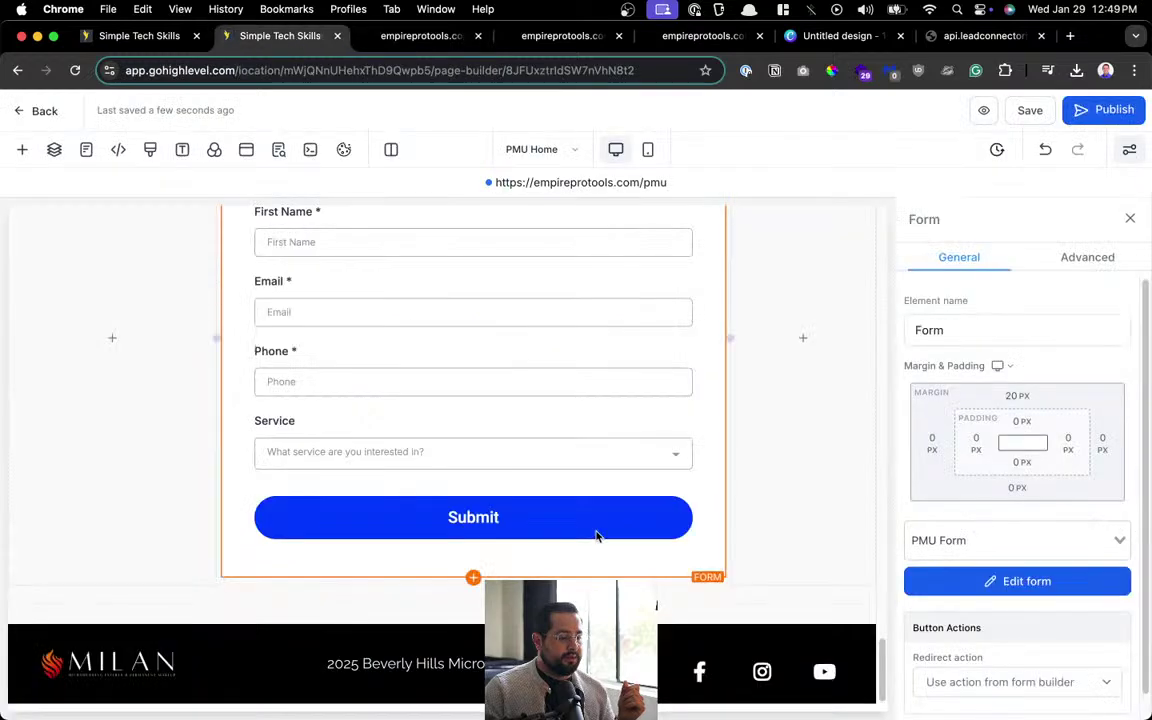
scroll(600, 530, "up", 20)
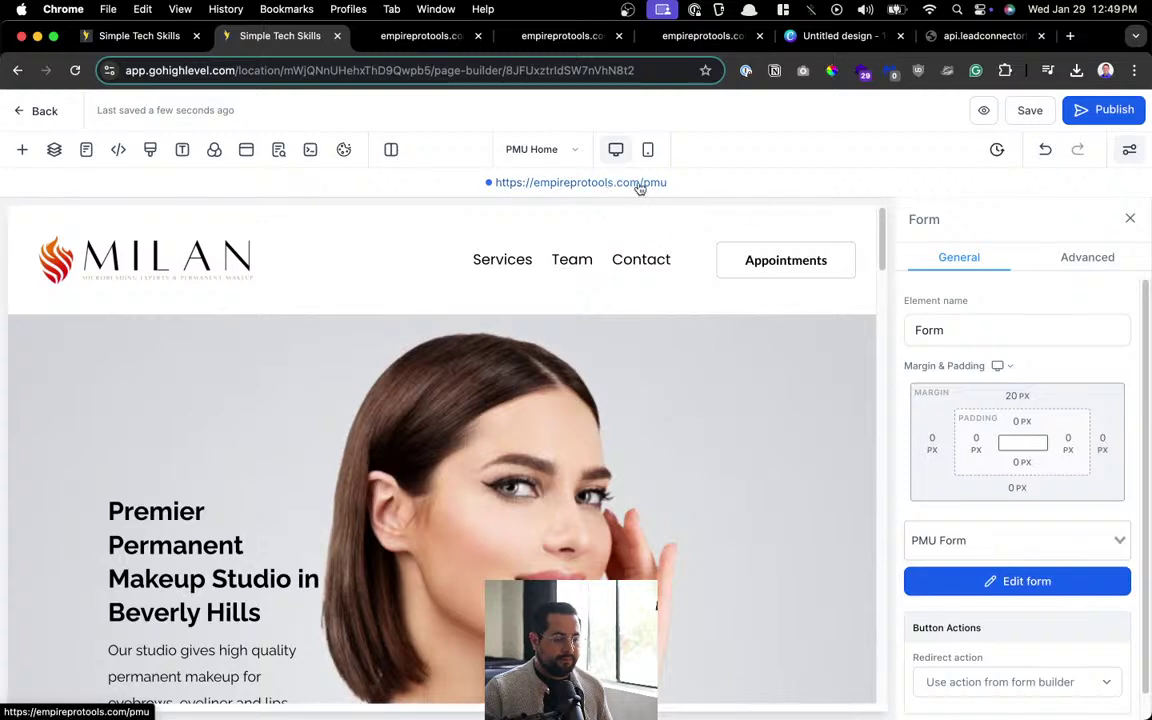
left_click(502, 271)
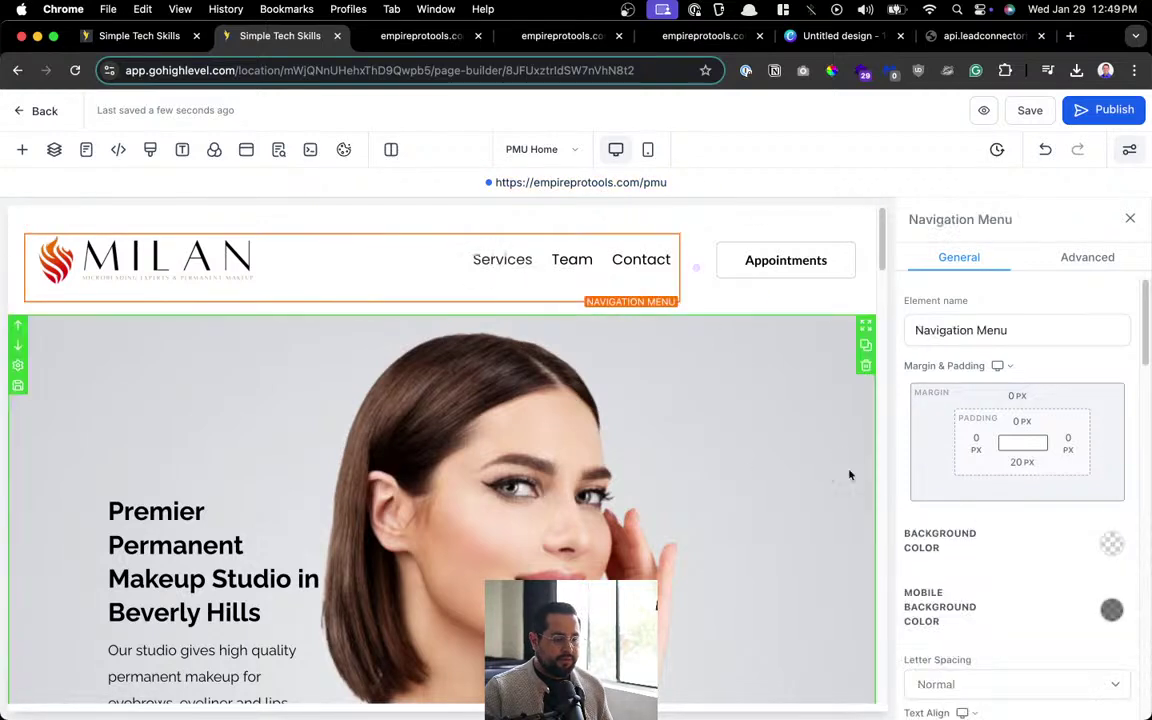
scroll(1039, 458, "down", 5)
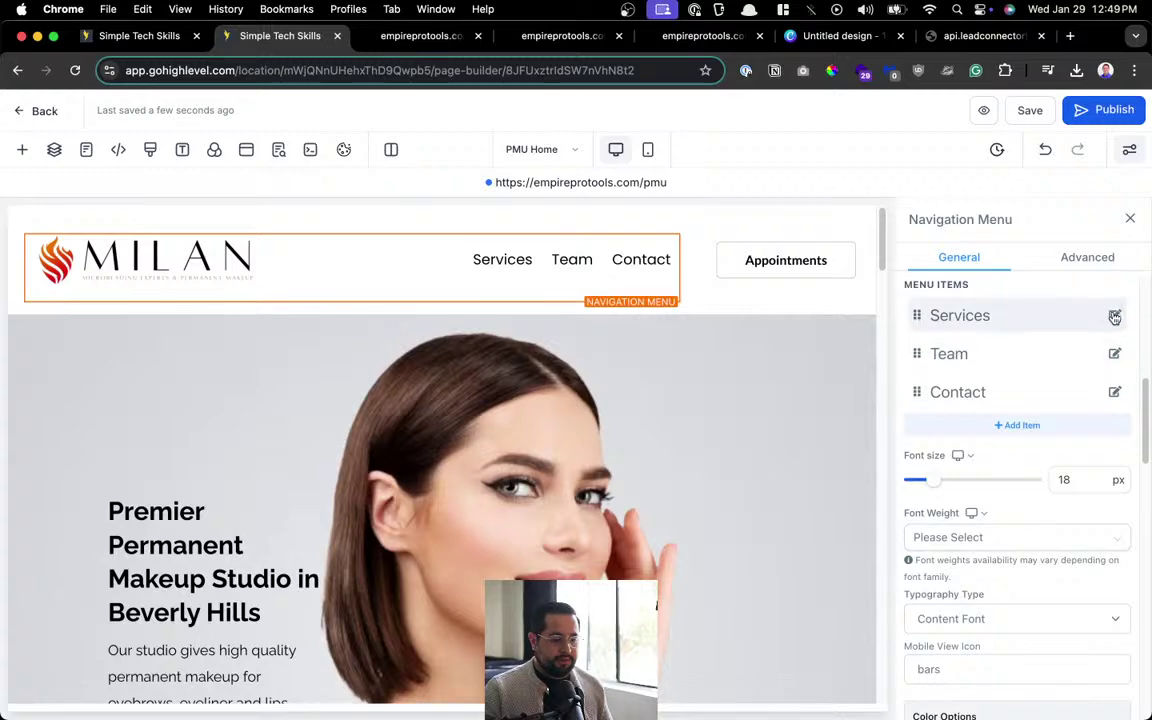
left_click(1112, 315)
left_click(597, 441)
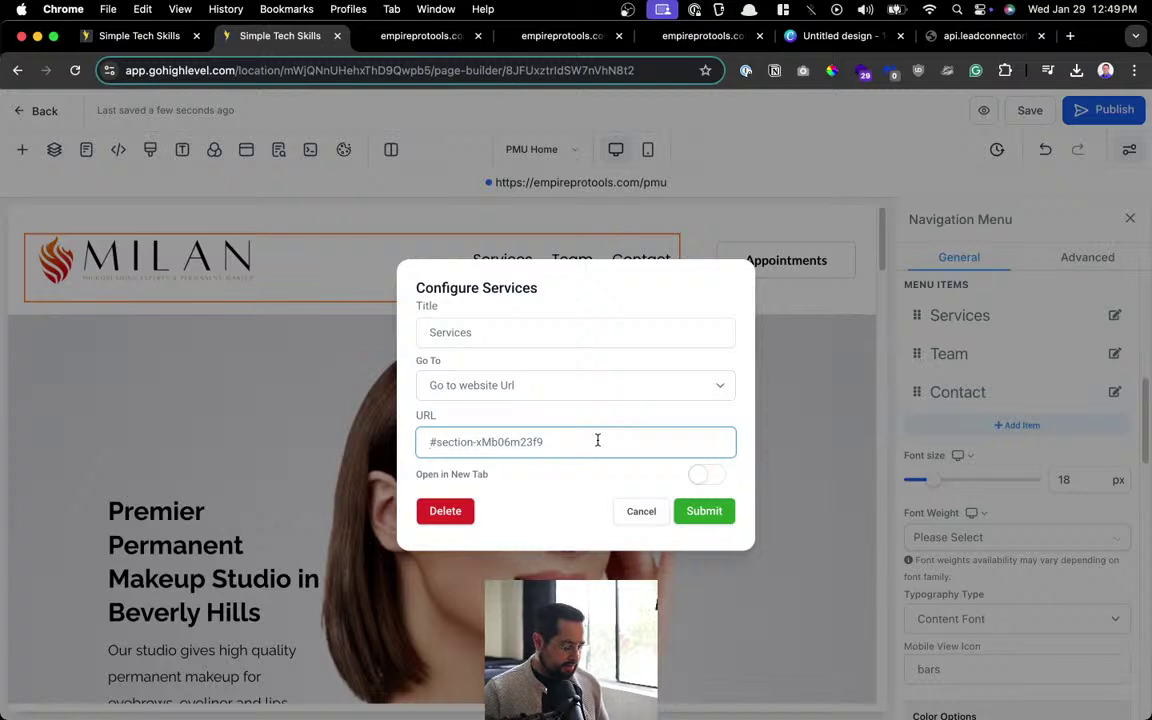
key("super+shift+v")
key("Down")
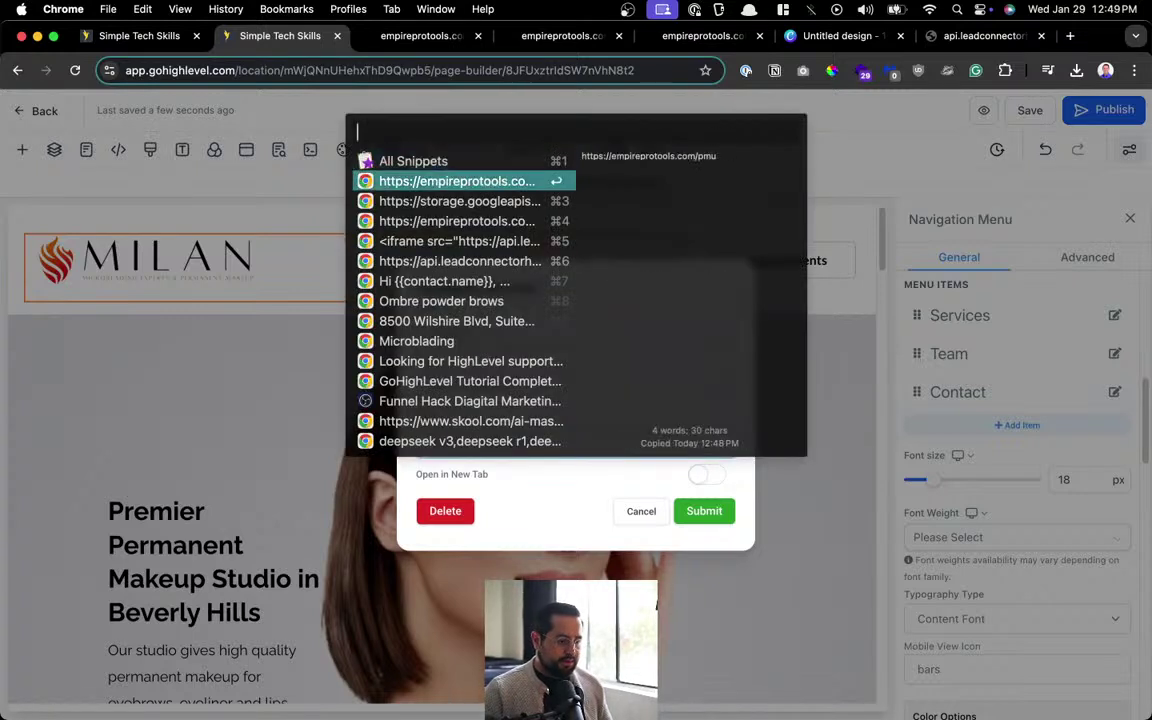
key("Return")
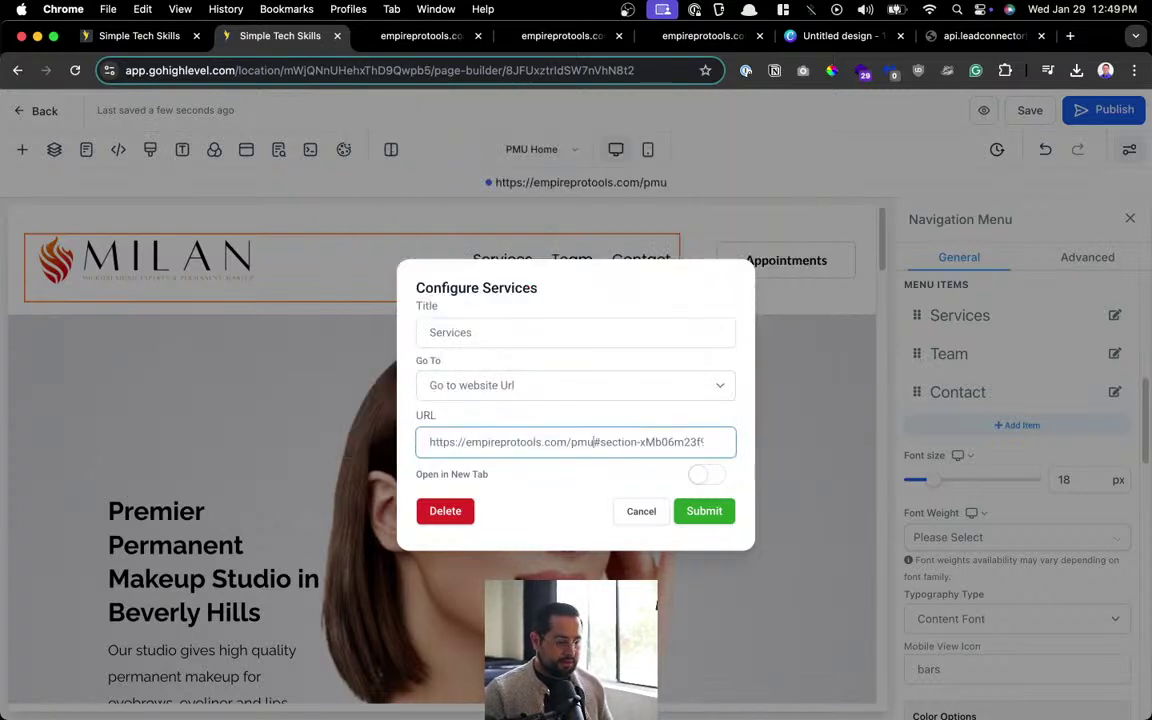
type("/")
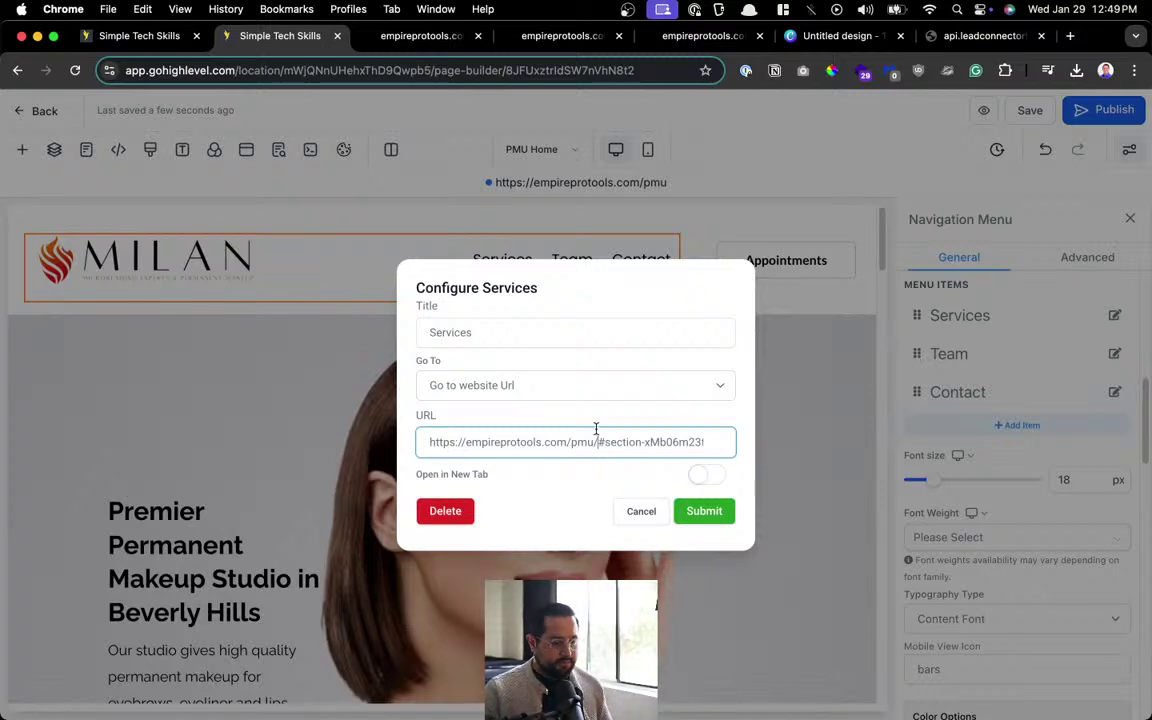
left_click(704, 511)
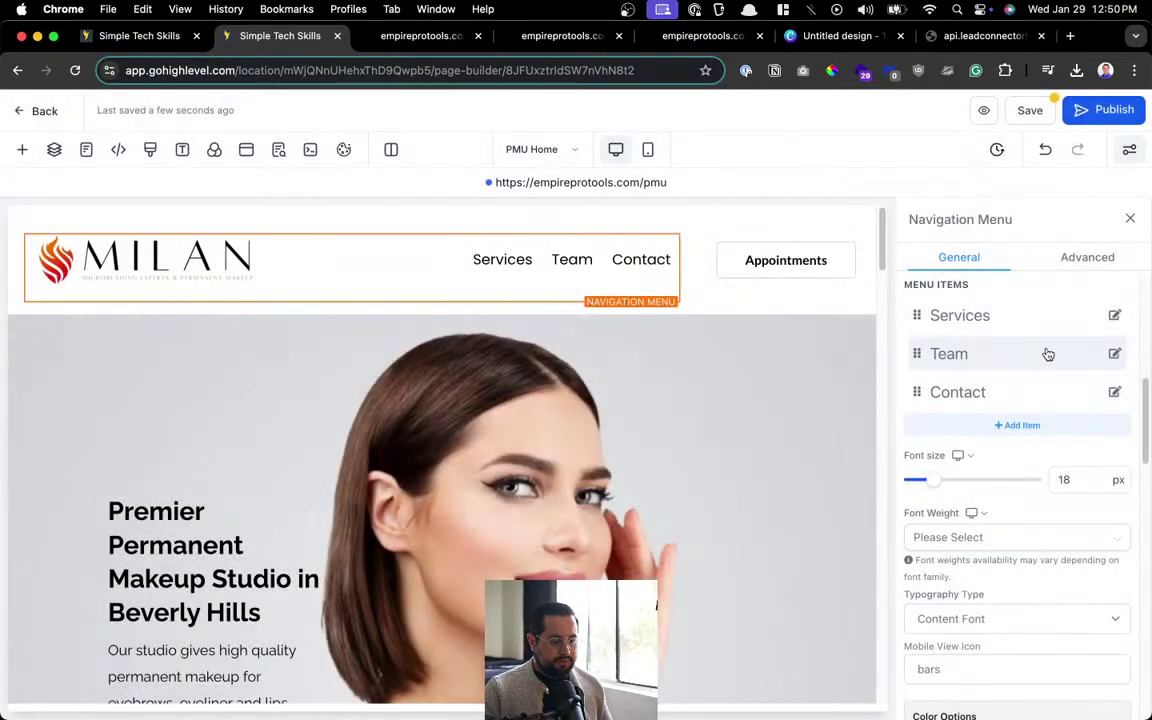
Prefix the Team and Contact menu links with the same site address.
left_click(1115, 357)
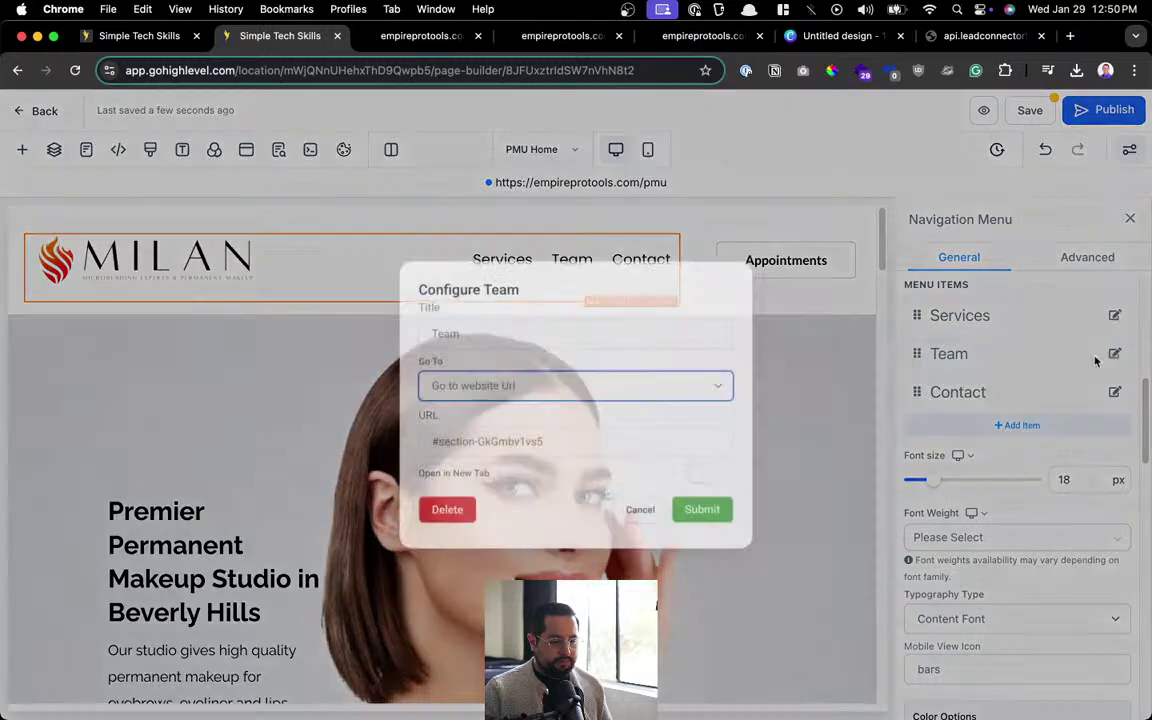
left_click(427, 442)
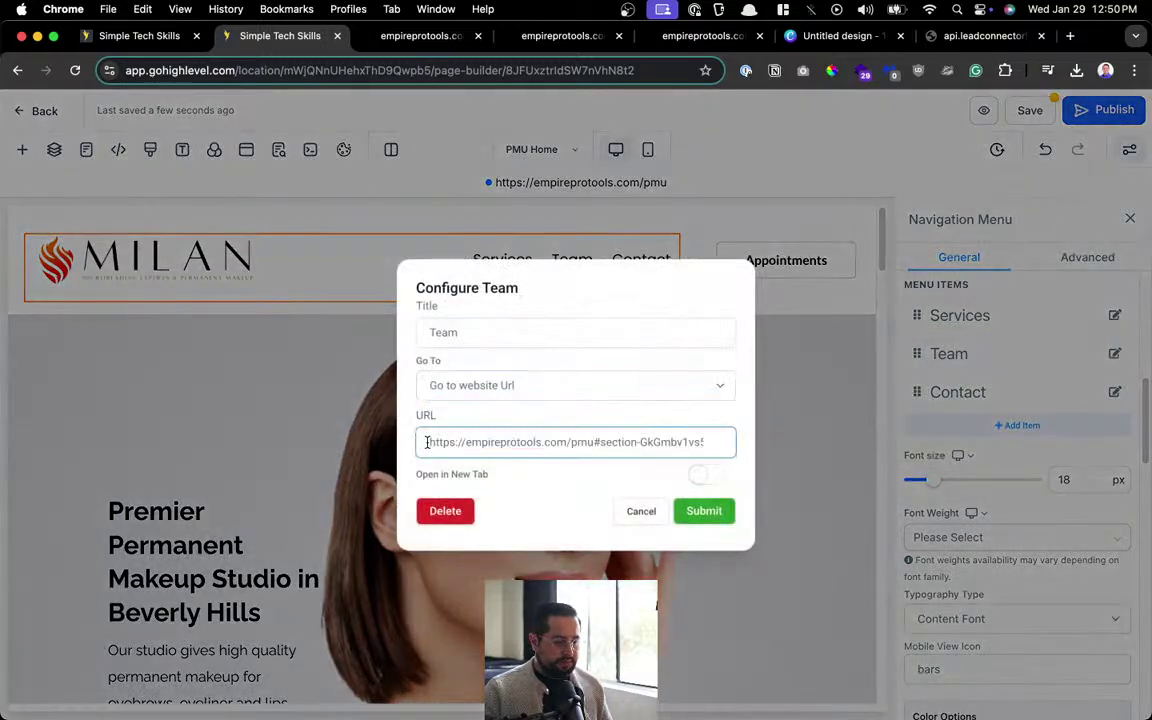
type("/")
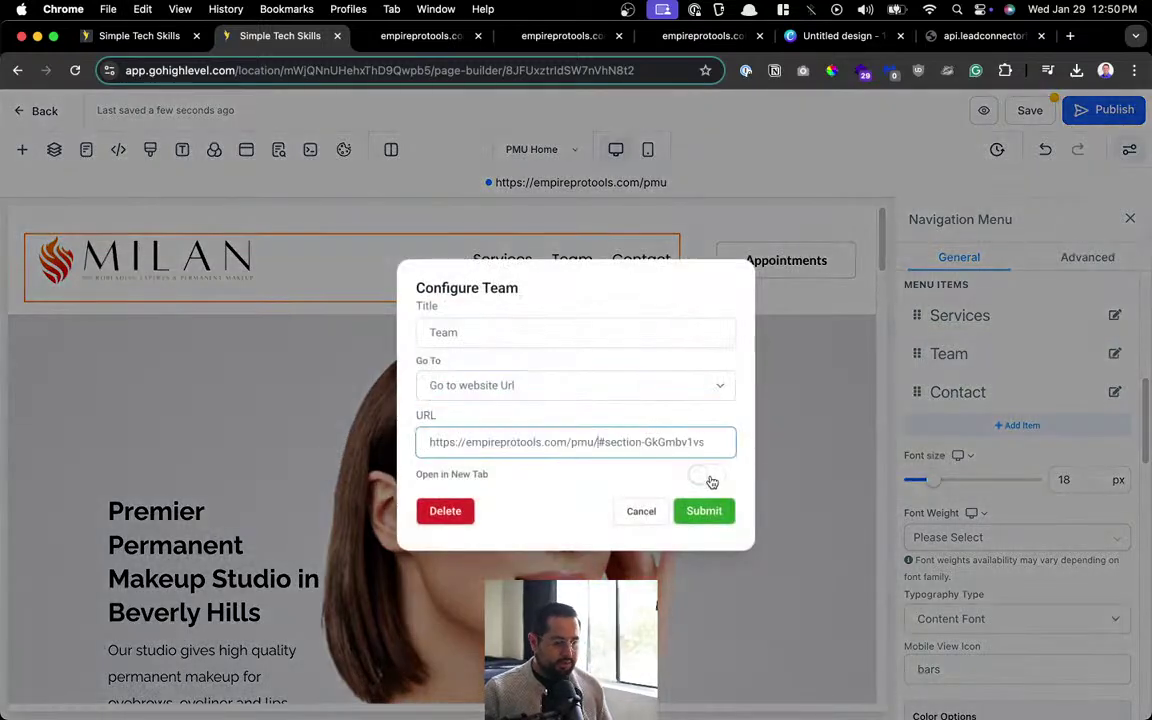
left_click(703, 510)
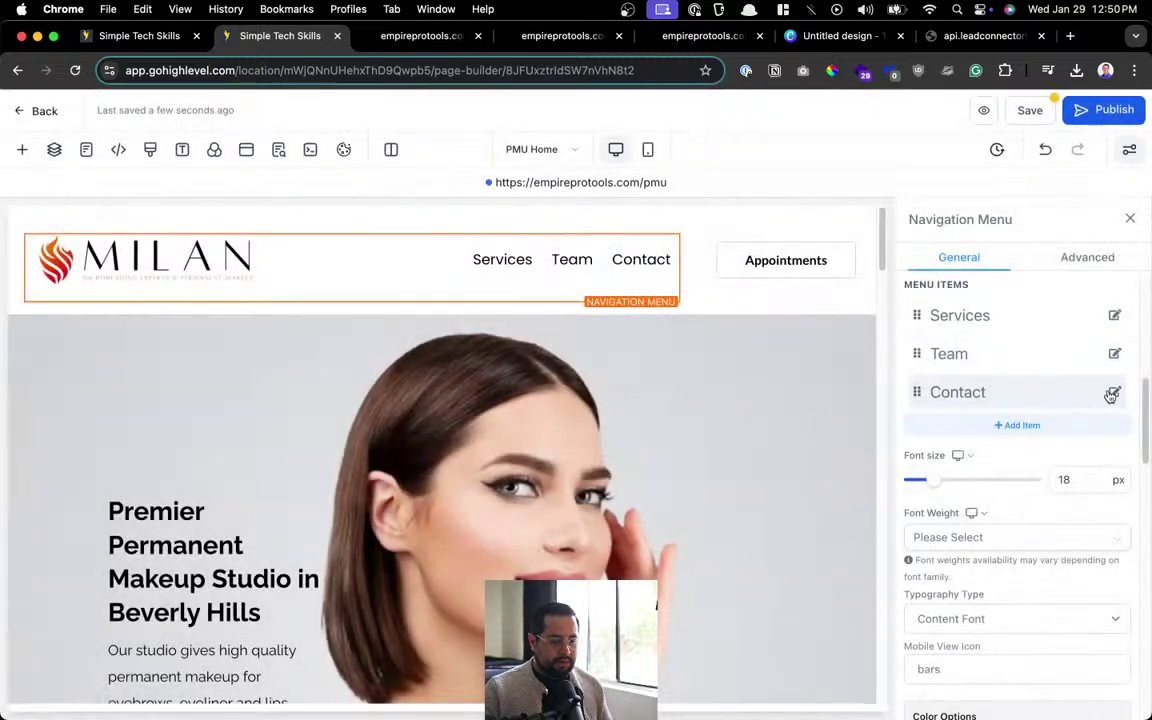
left_click(1113, 392)
left_click(502, 446)
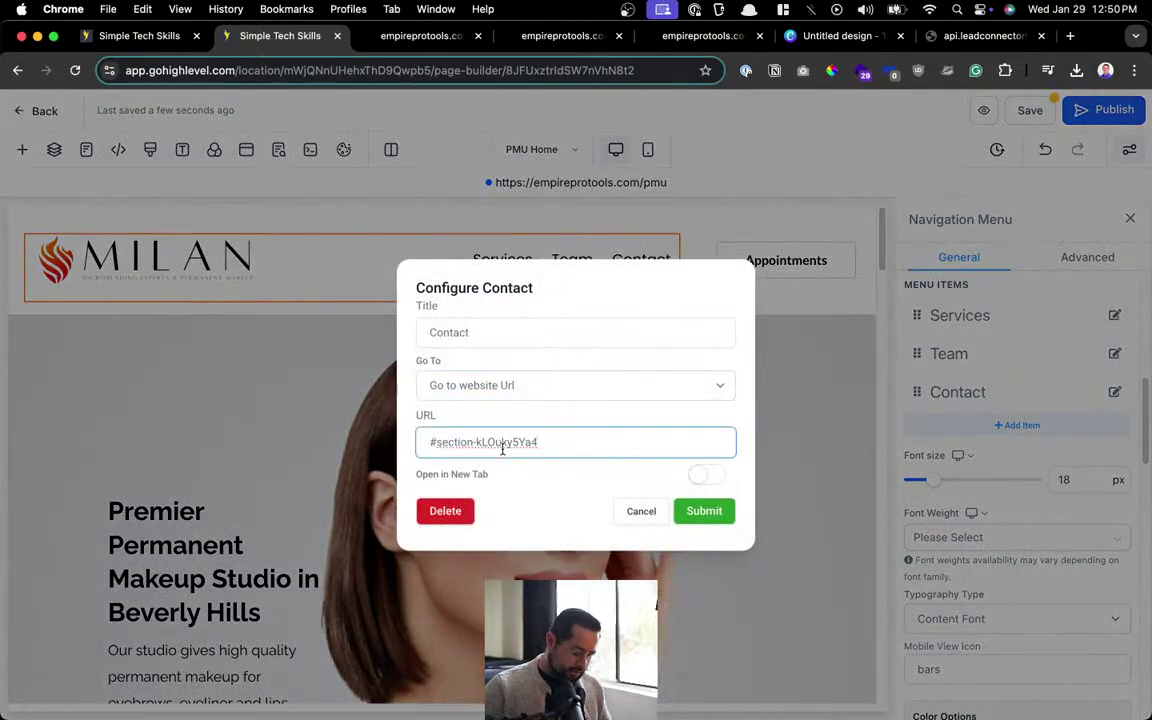
type("https://empireprotools.com/pmu")
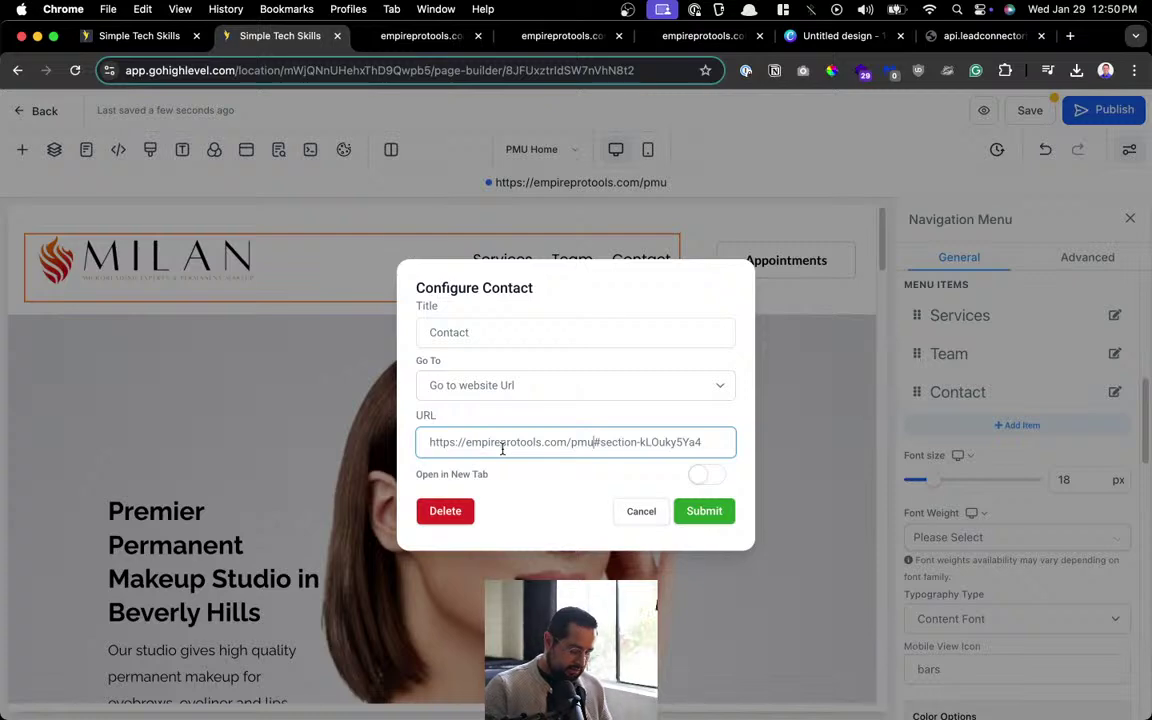
type("/")
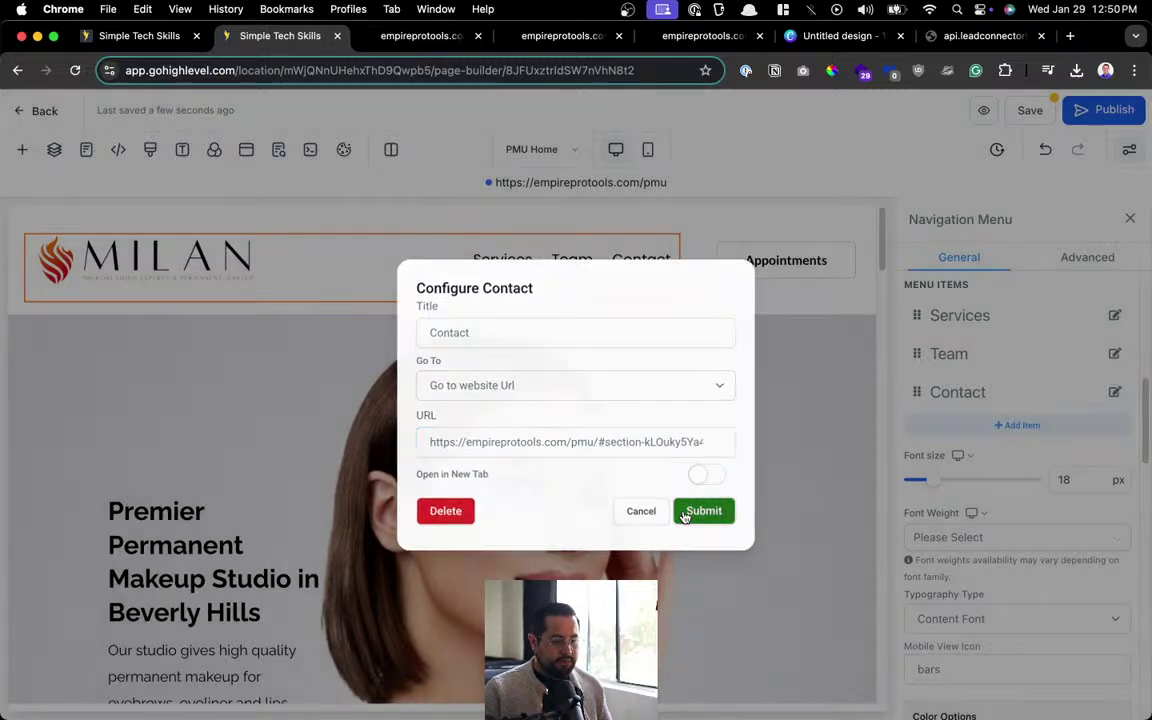
left_click(699, 511)
Save and publish PMU Home, then reload the live site.
left_click(1027, 112)
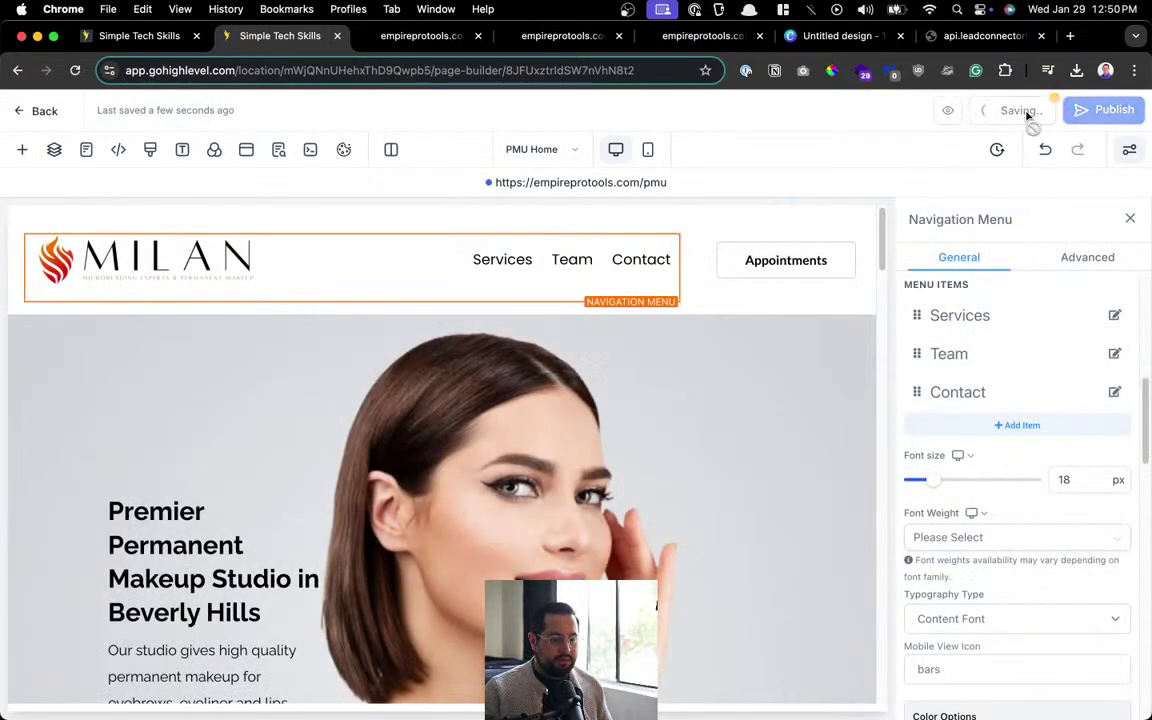
left_click(1095, 118)
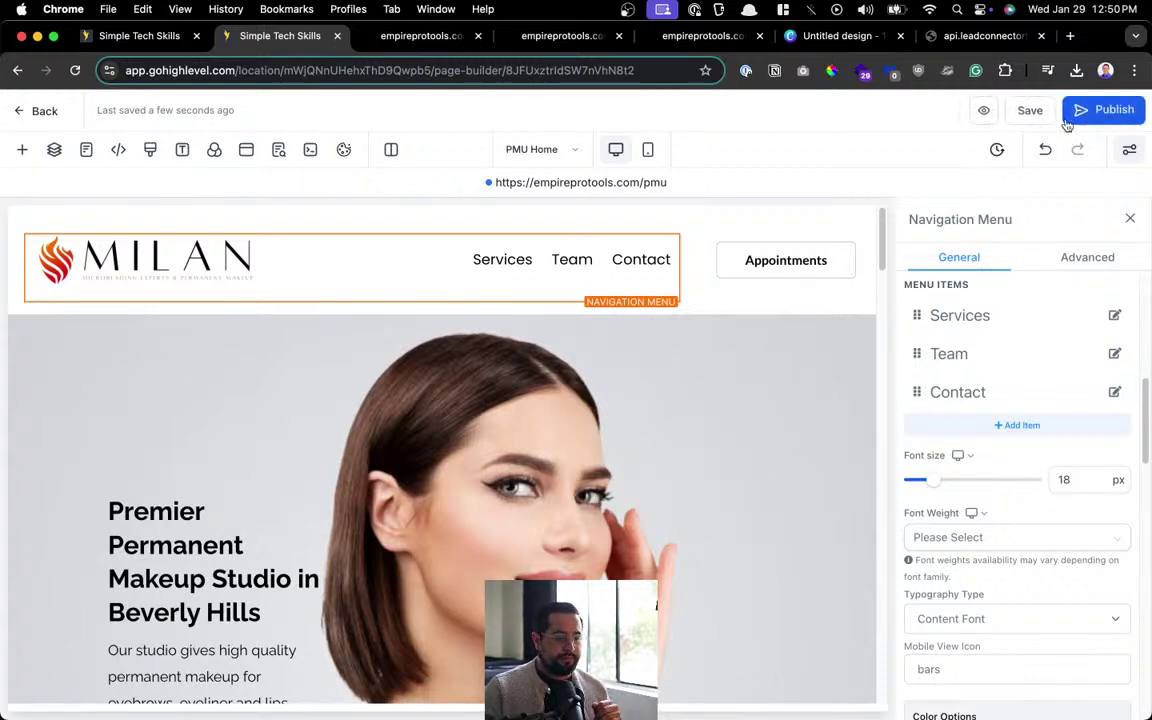
left_click(412, 36)
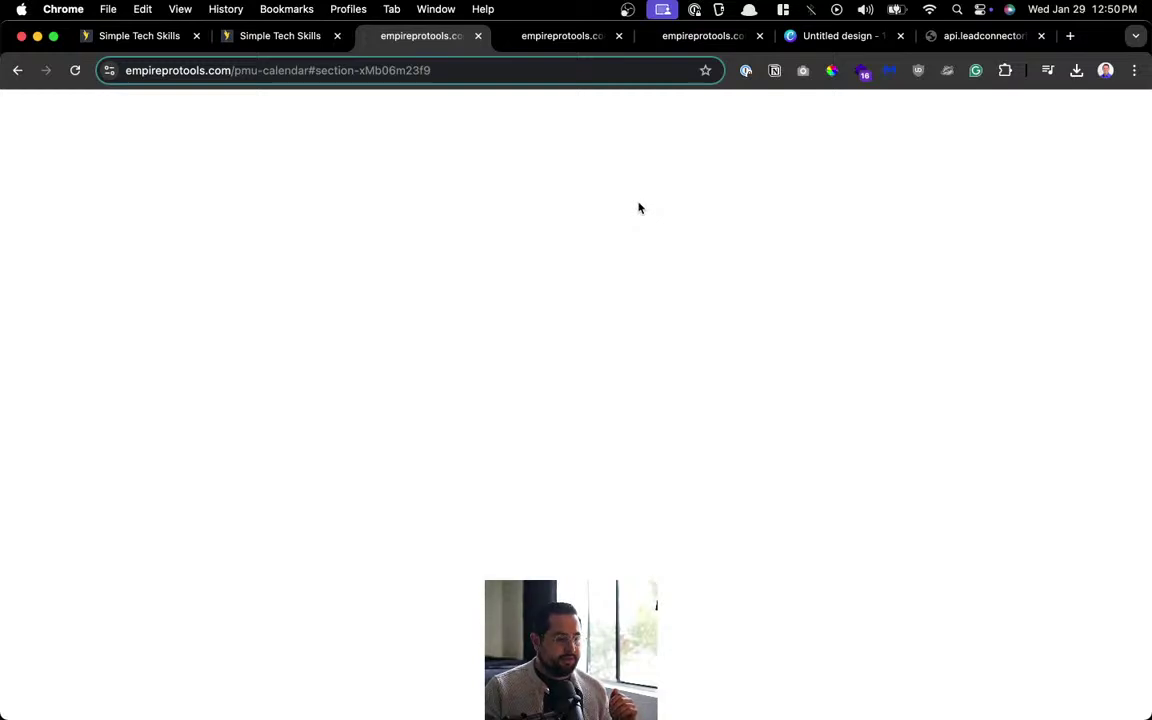
left_click(74, 70)
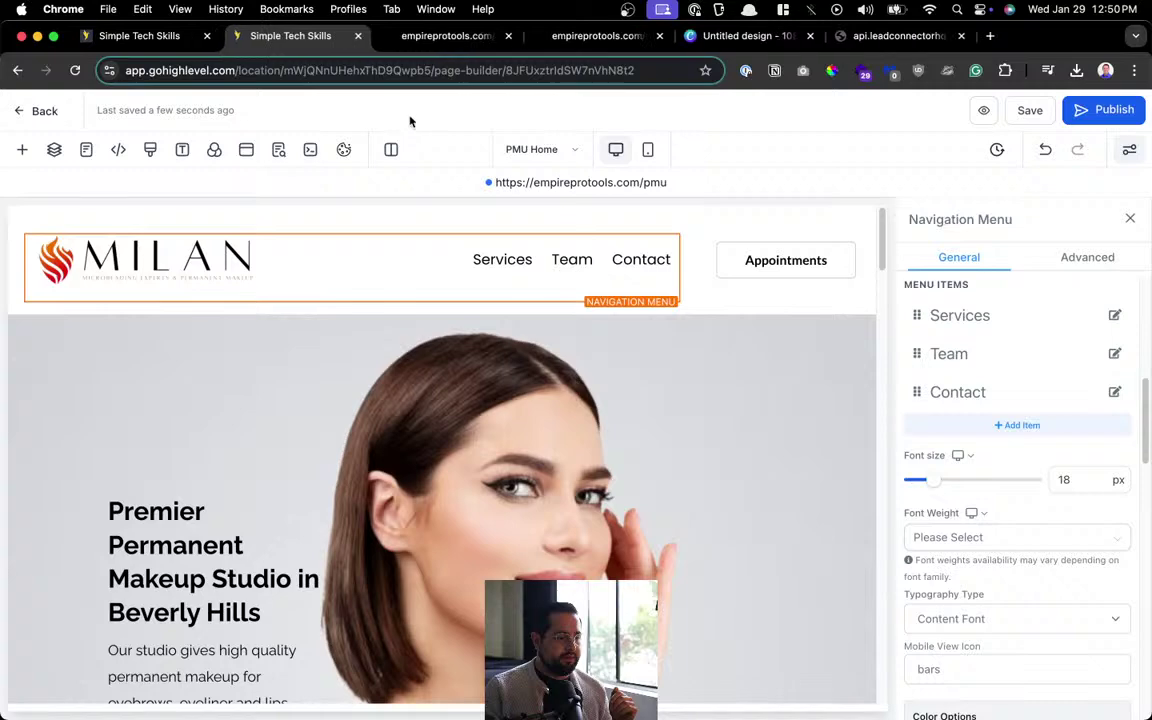
On the live calendar page, test that Services, Team and Contact jump to their sections.
left_click(580, 182)
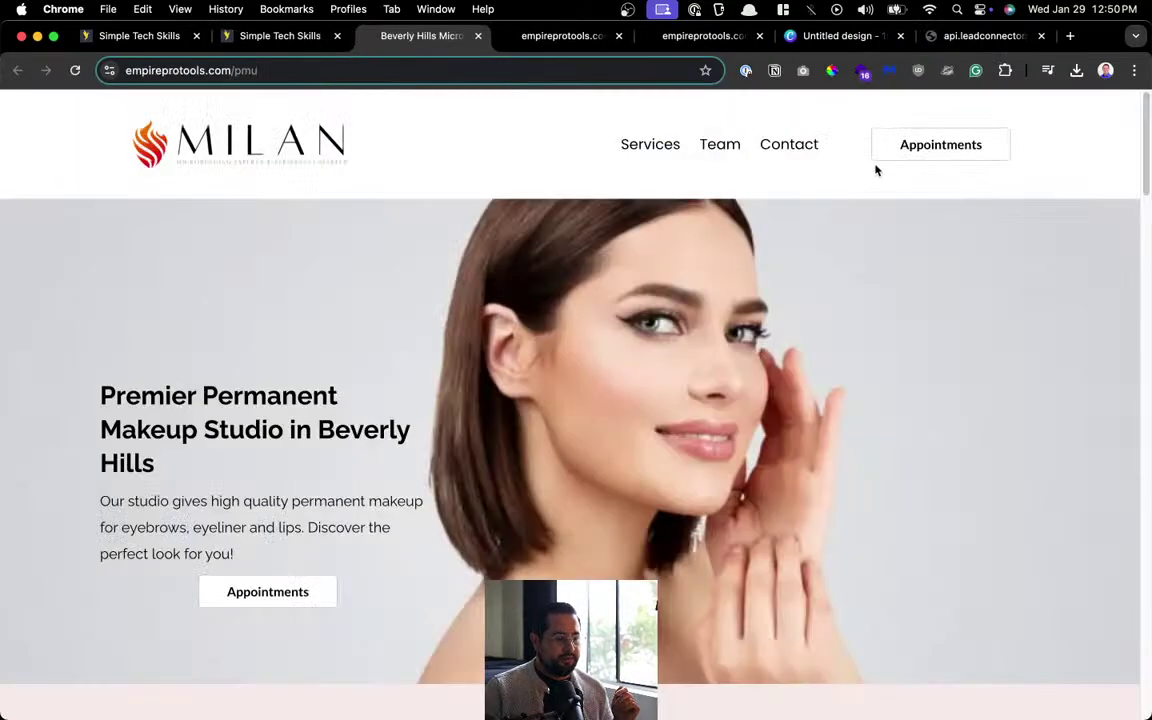
left_click(890, 146)
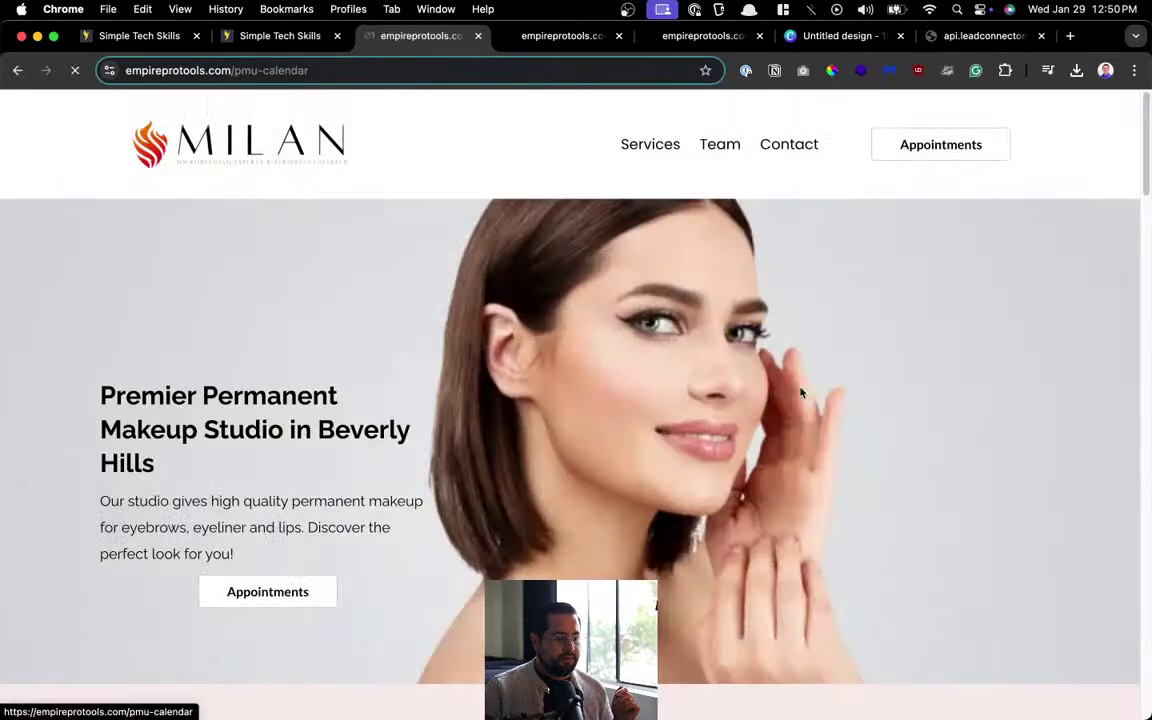
scroll(792, 404, "down", 3)
scroll(792, 404, "up", 3)
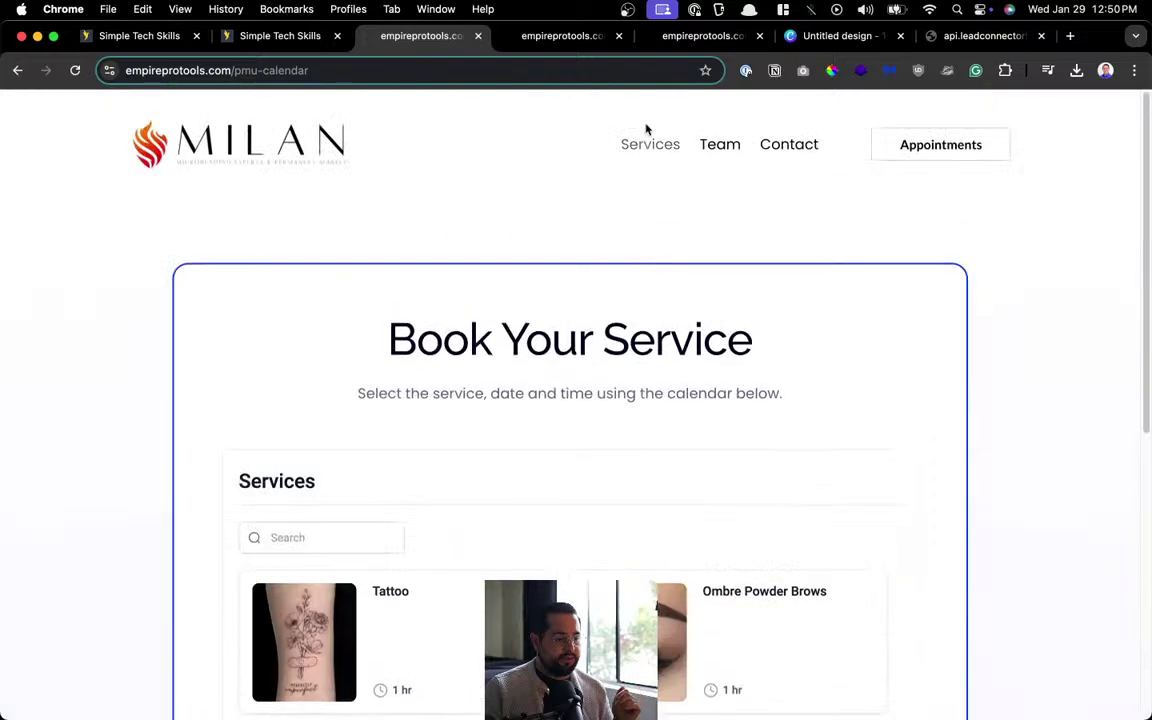
left_click(645, 144)
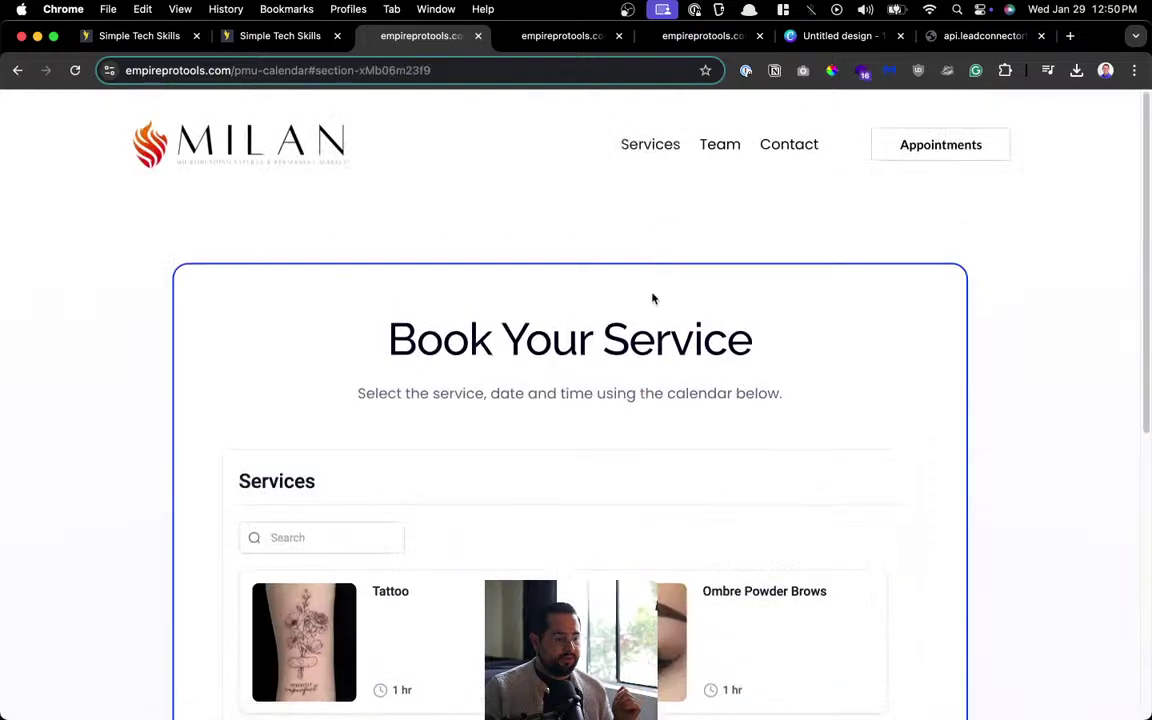
left_click(709, 148)
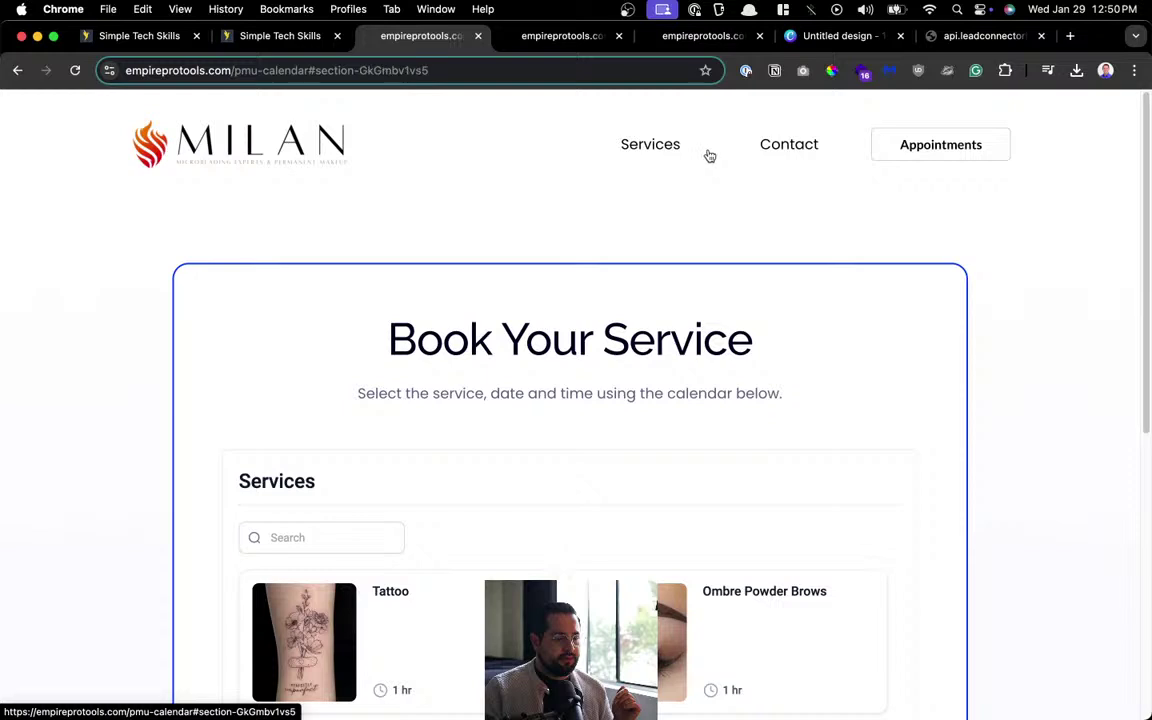
left_click(787, 150)
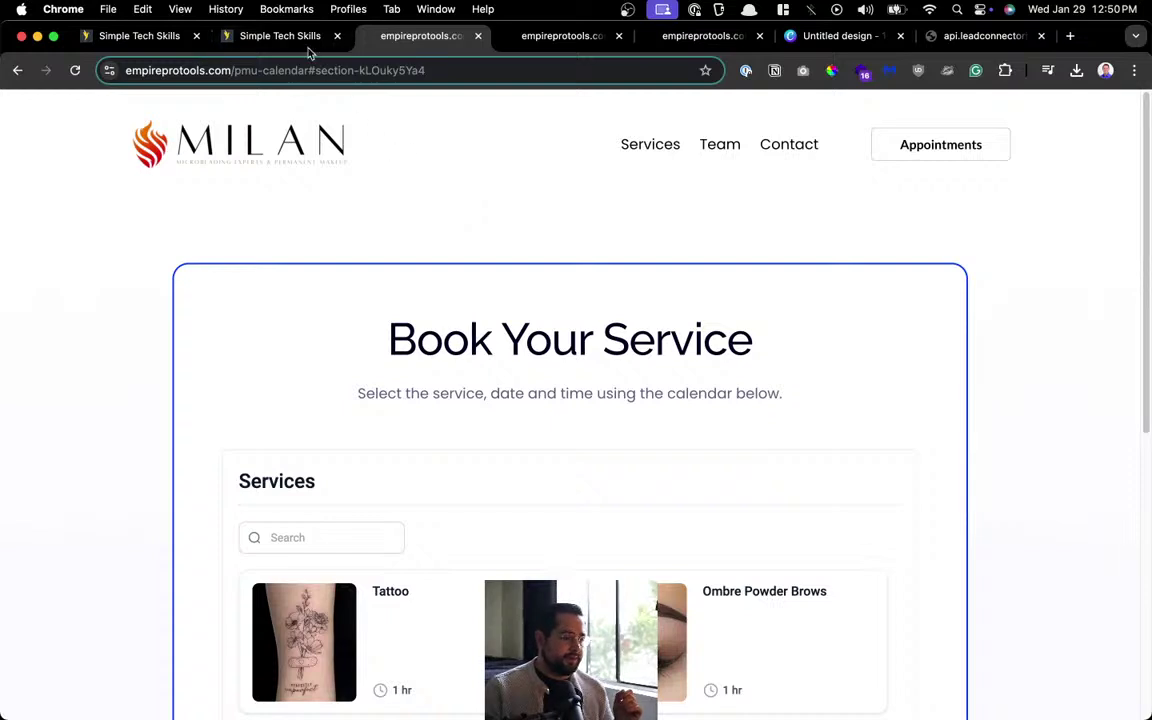
Return to the PMU Home builder and go back to the pages list.
left_click(280, 36)
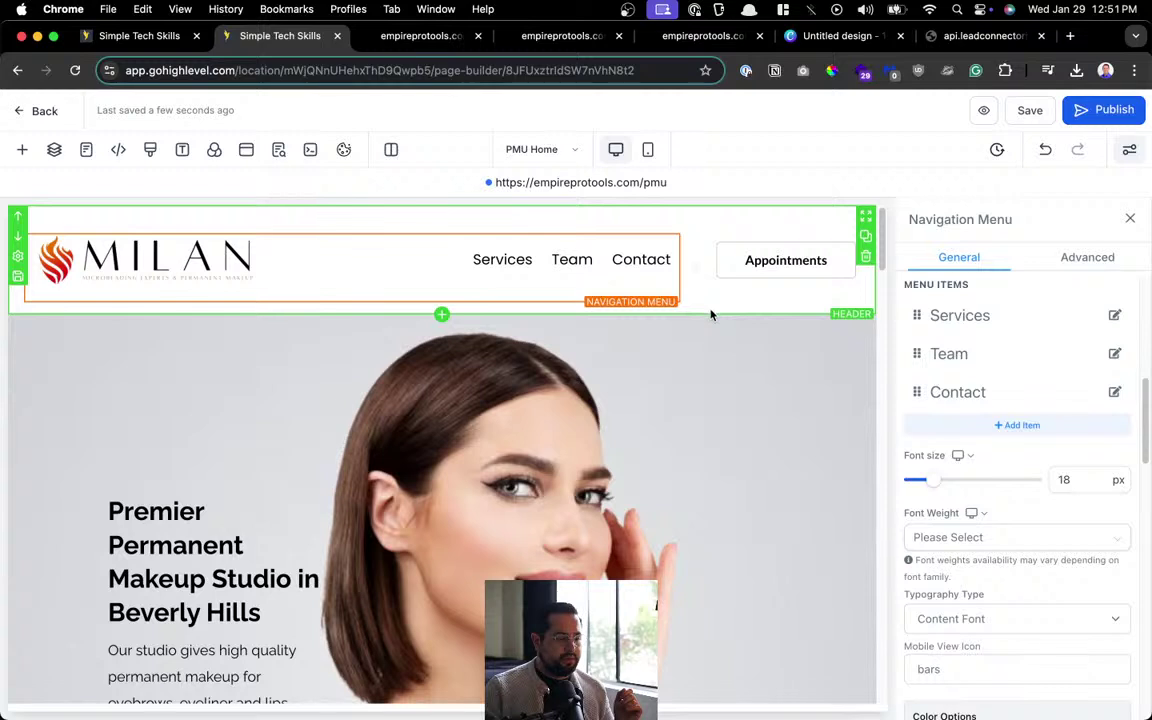
left_click(711, 315)
scroll(1025, 425, "up", 2)
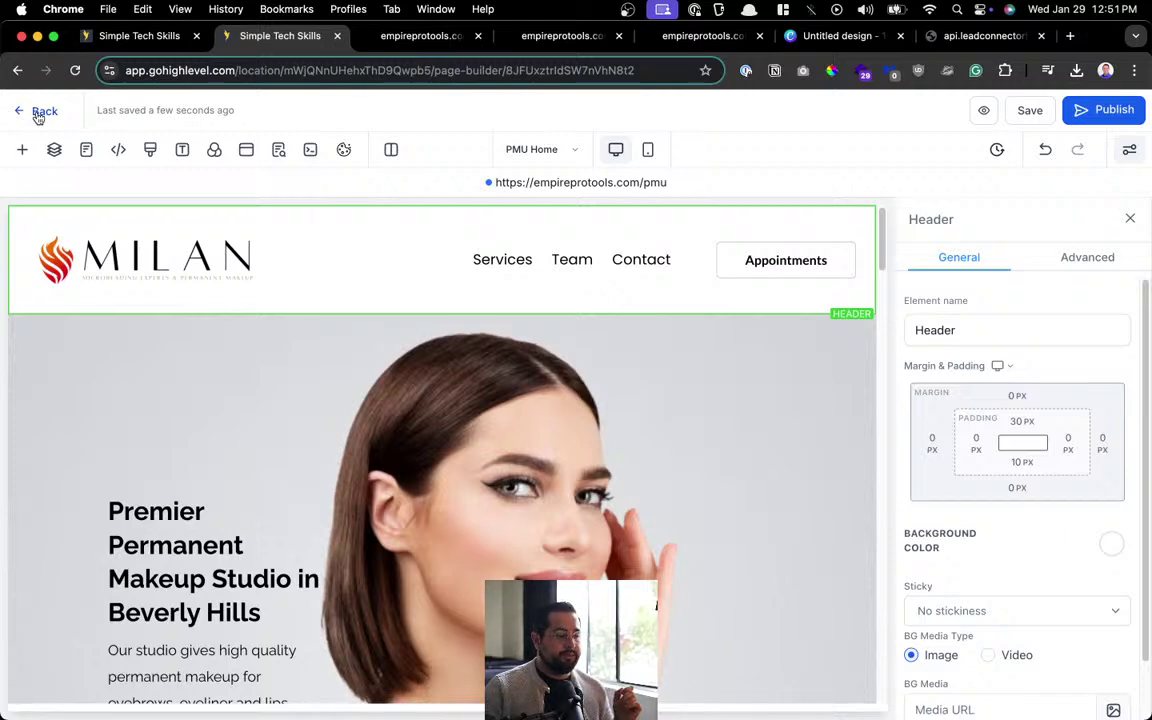
left_click(38, 113)
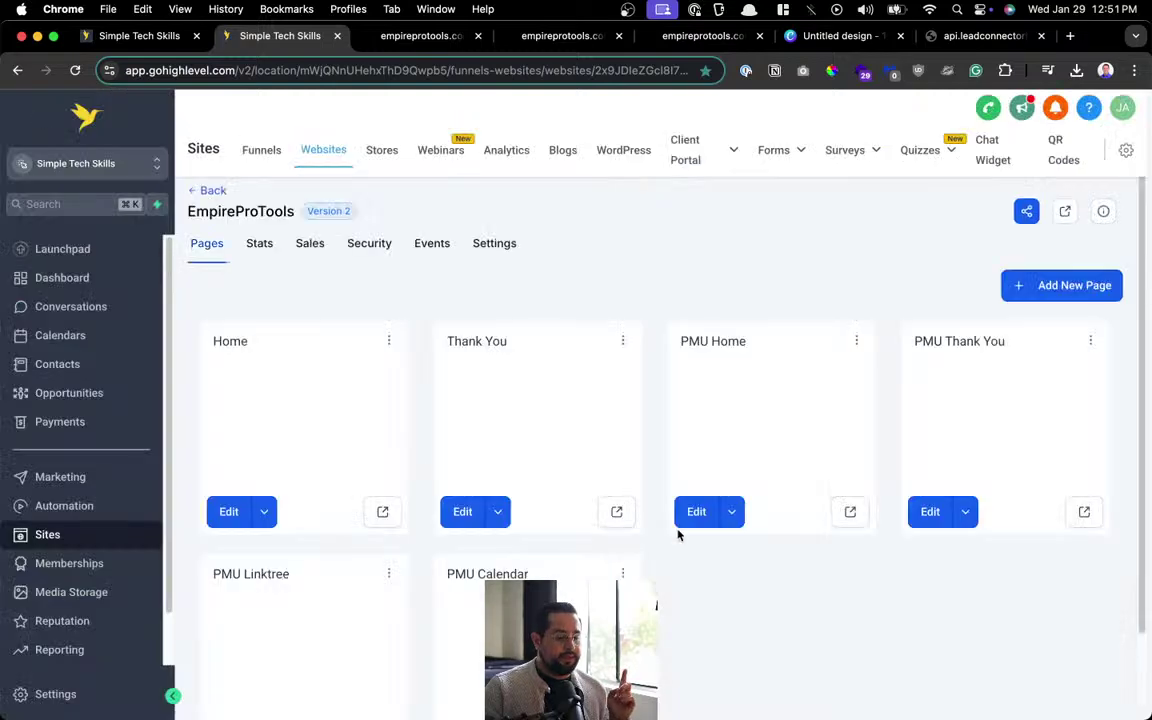
Open PMU Calendar and delete its Services, Team and Contact menu items.
scroll(663, 501, "down", 3)
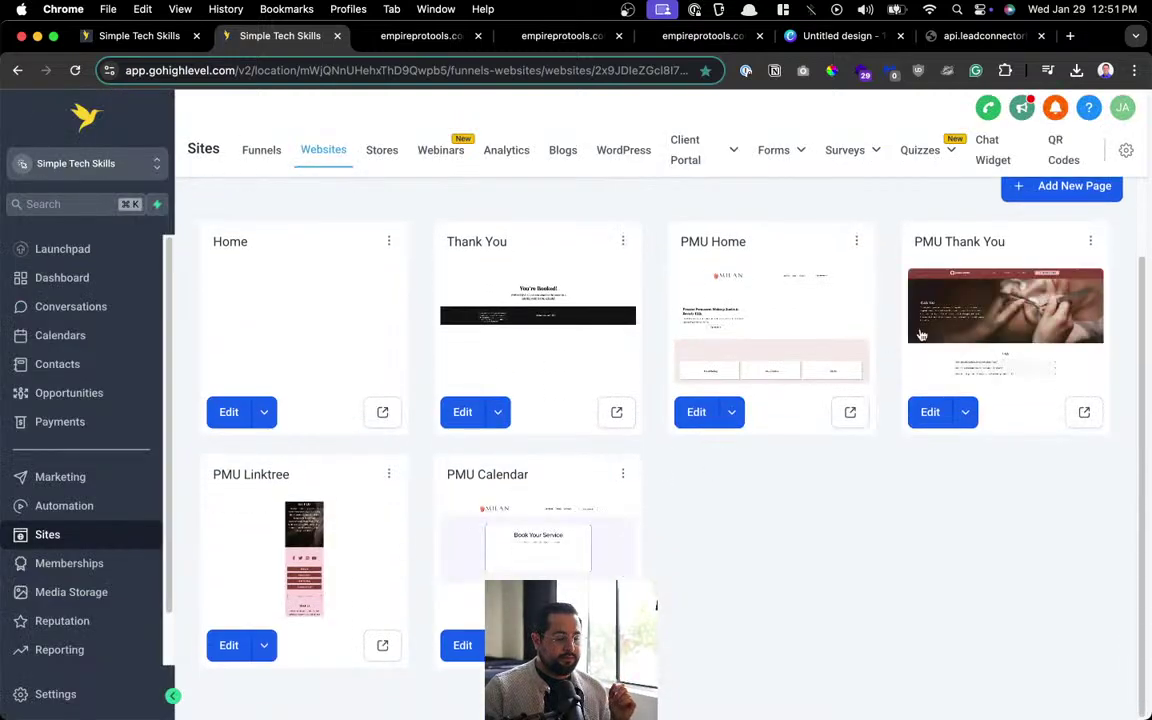
left_click(472, 652)
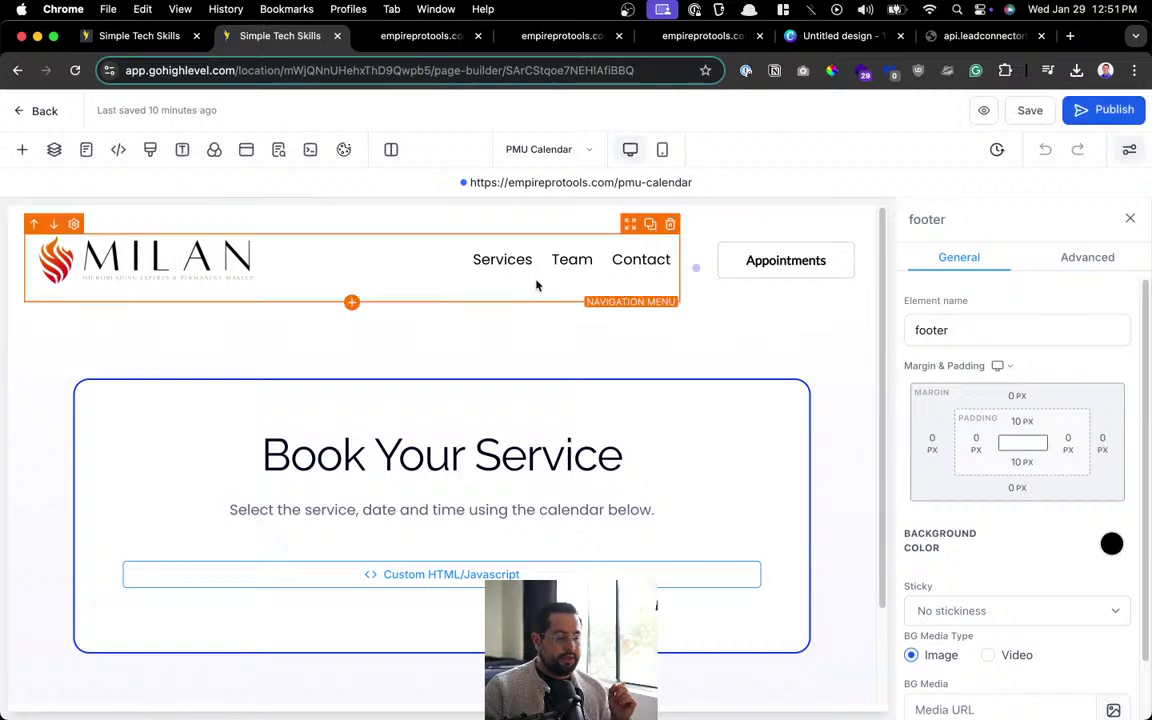
left_click(523, 285)
scroll(972, 532, "down", 5)
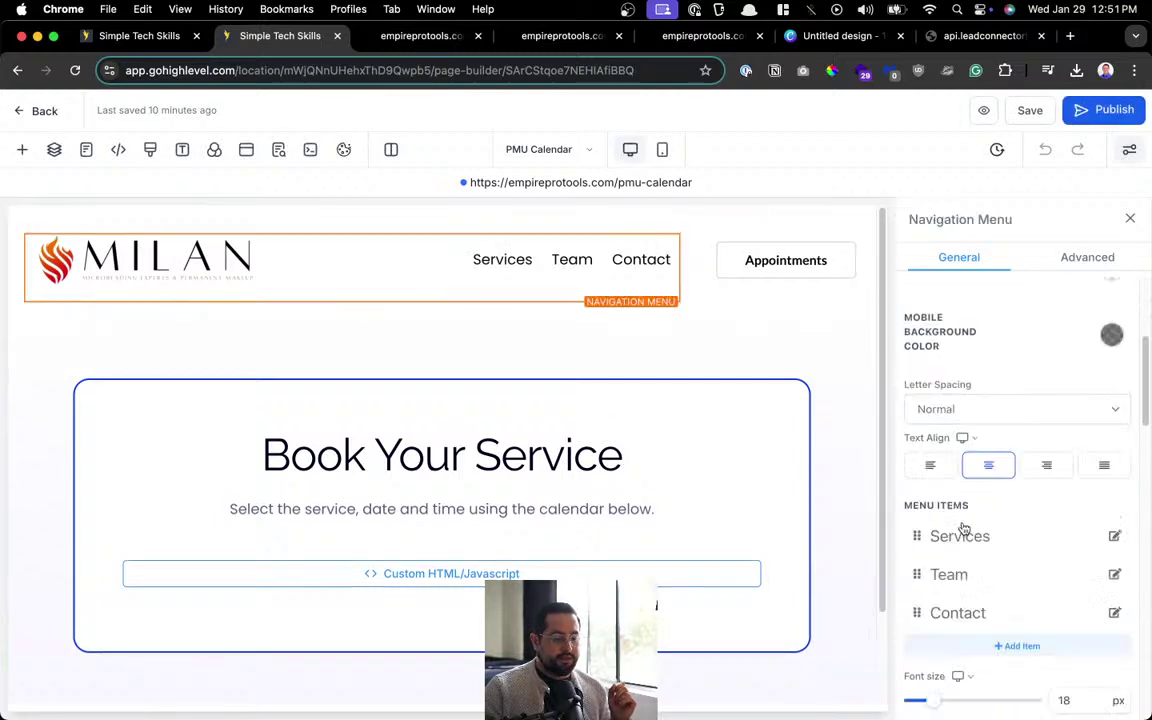
left_click(1115, 416)
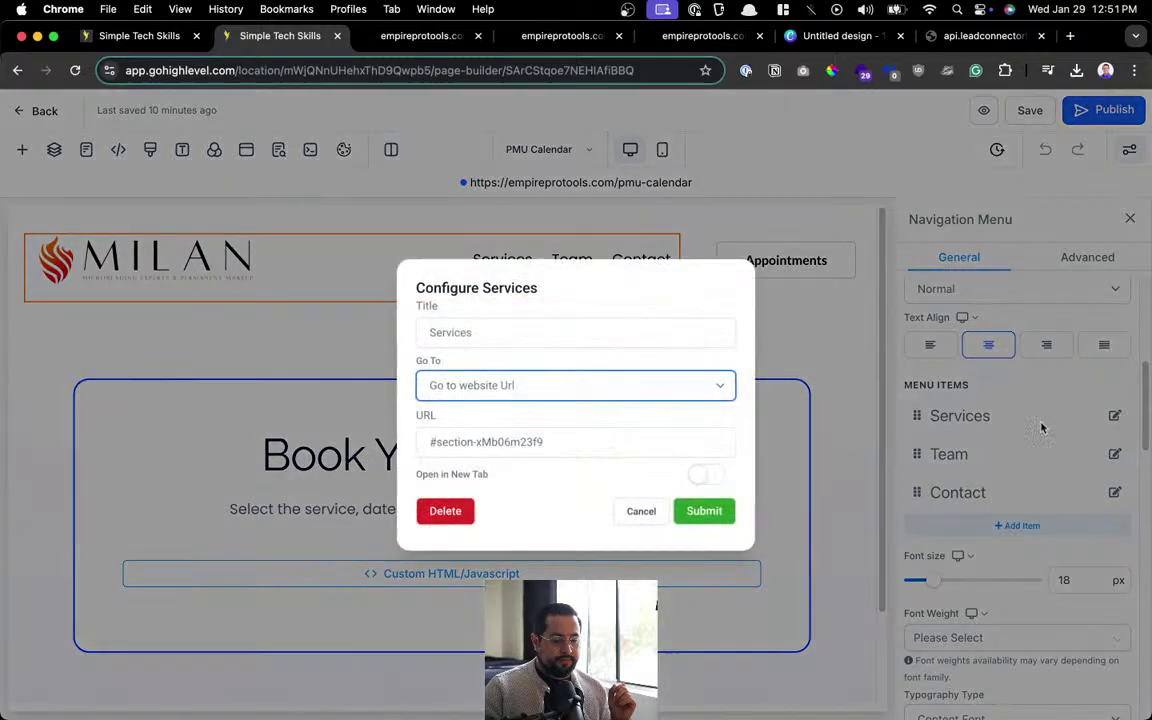
left_click(445, 512)
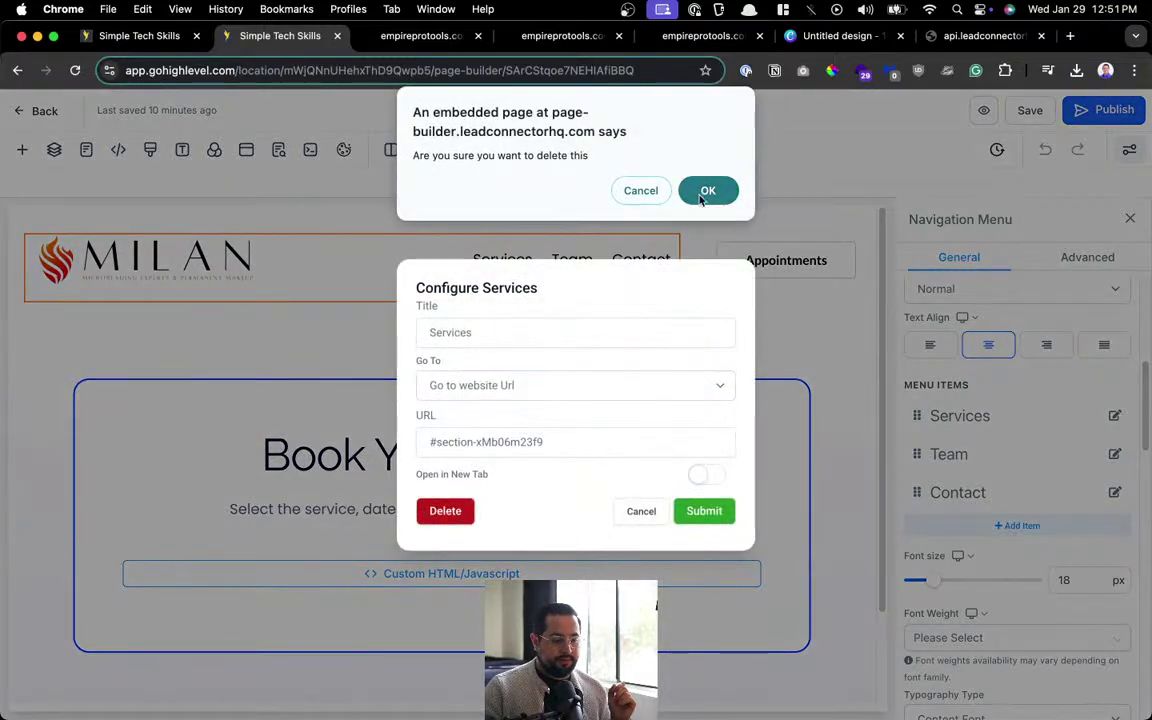
left_click(705, 185)
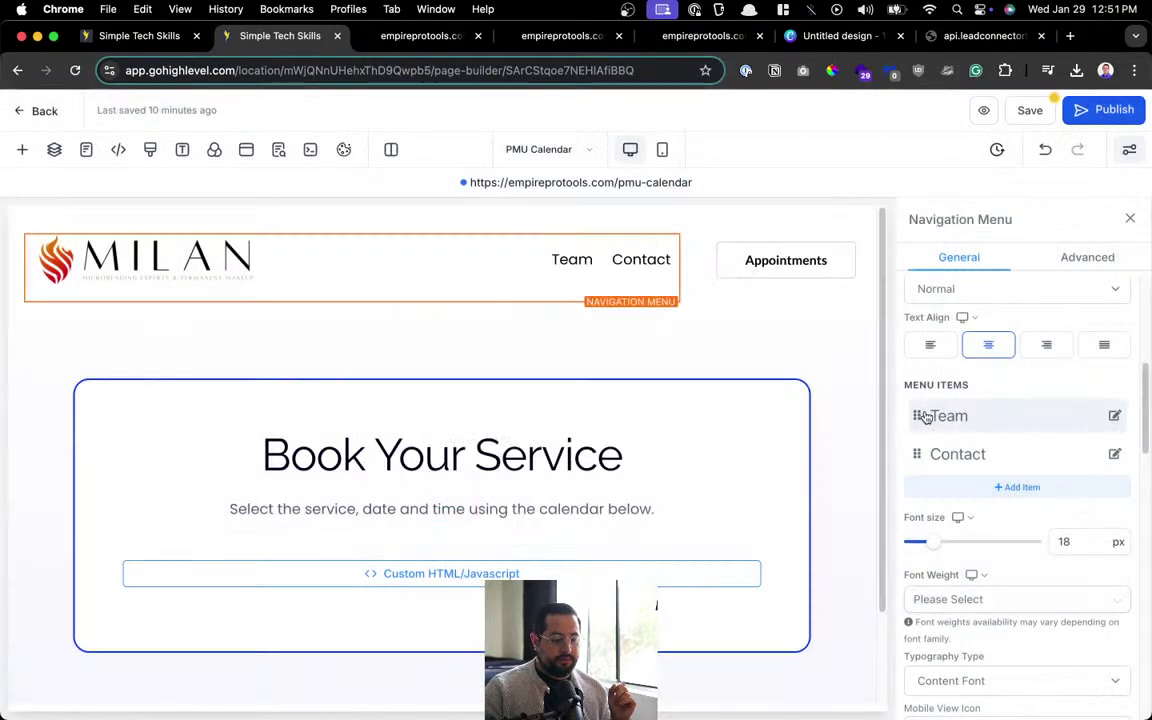
left_click(1114, 416)
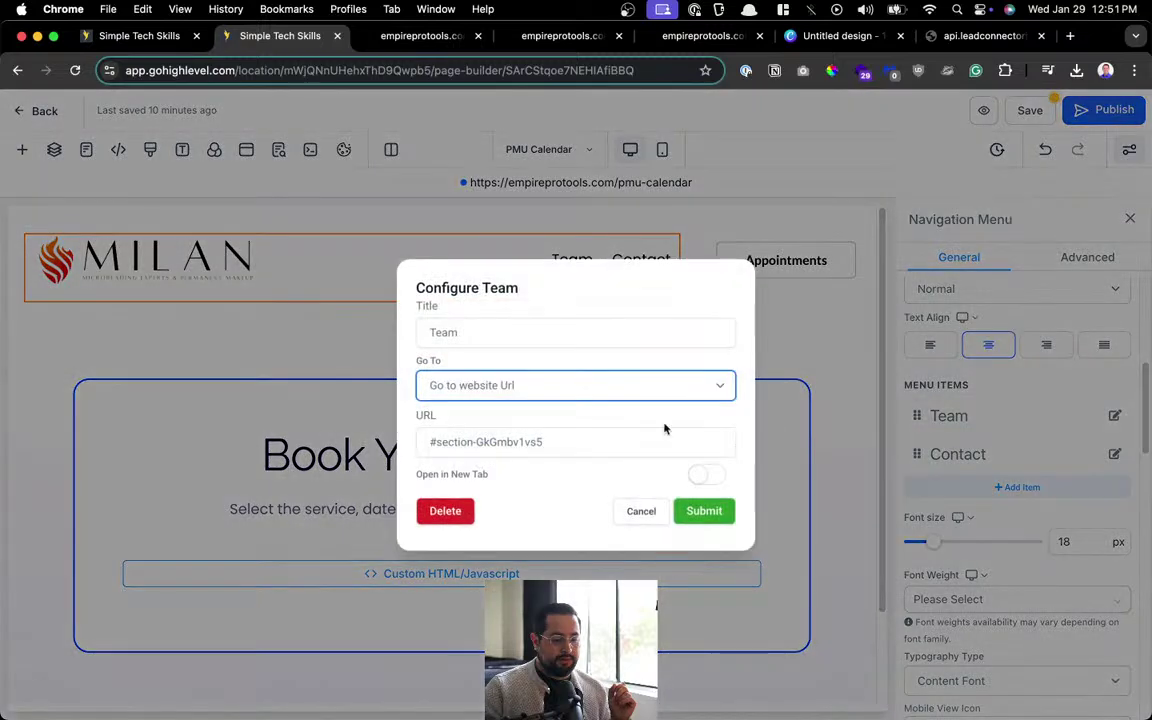
left_click(446, 510)
left_click(705, 186)
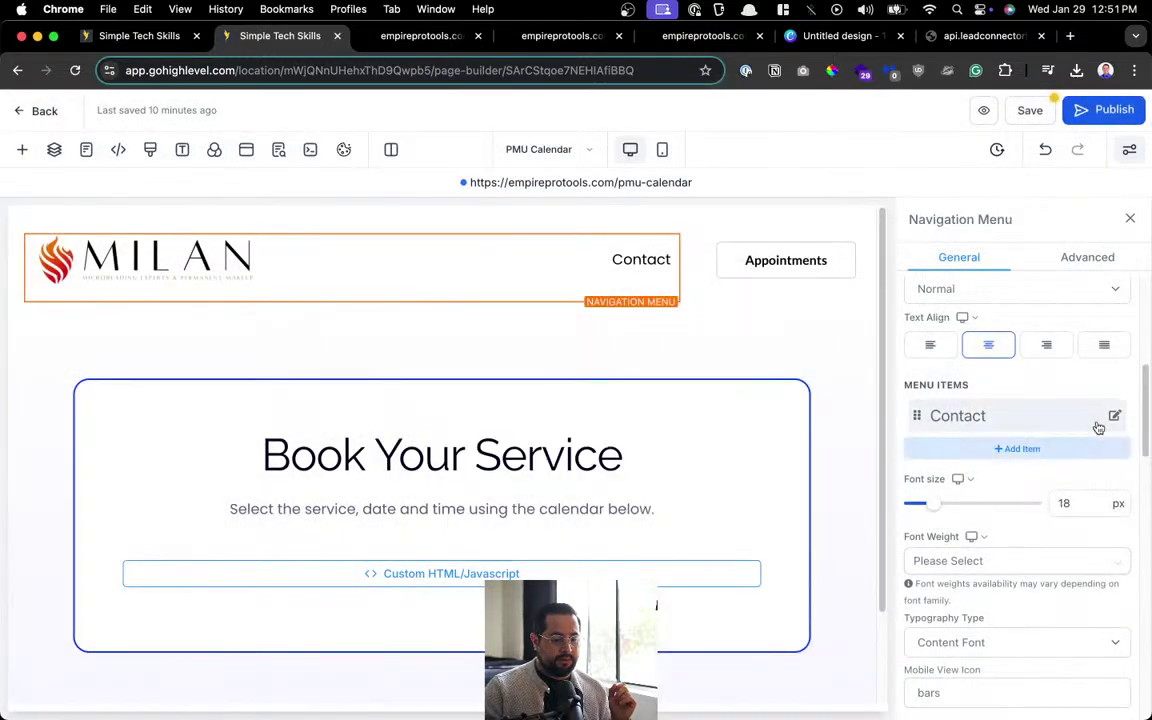
left_click(1113, 416)
left_click(445, 510)
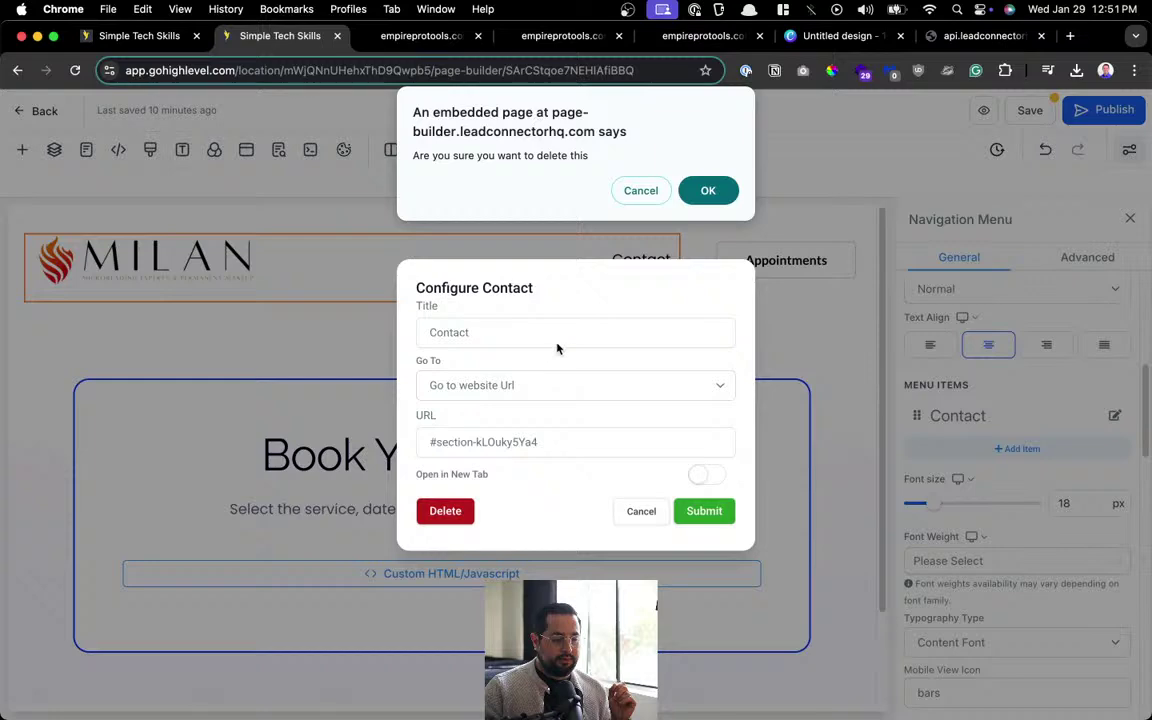
left_click(706, 190)
Delete the header's Appointments button and its leftover empty column.
left_click(785, 265)
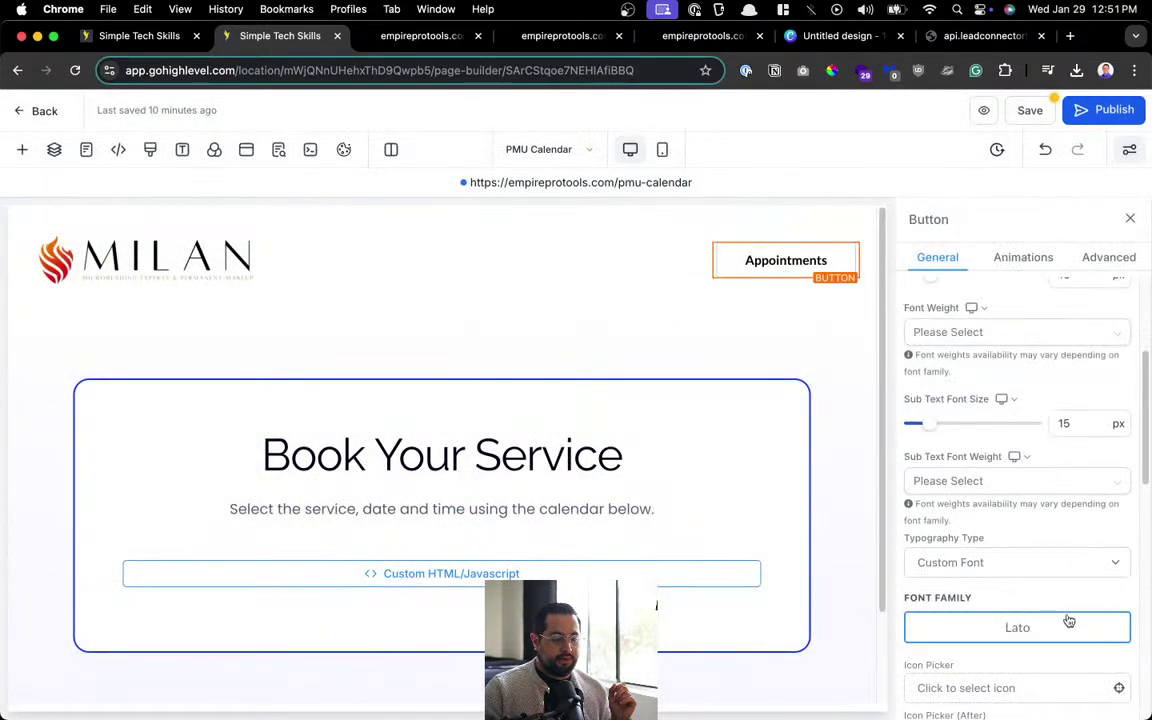
scroll(1050, 590, "down", 5)
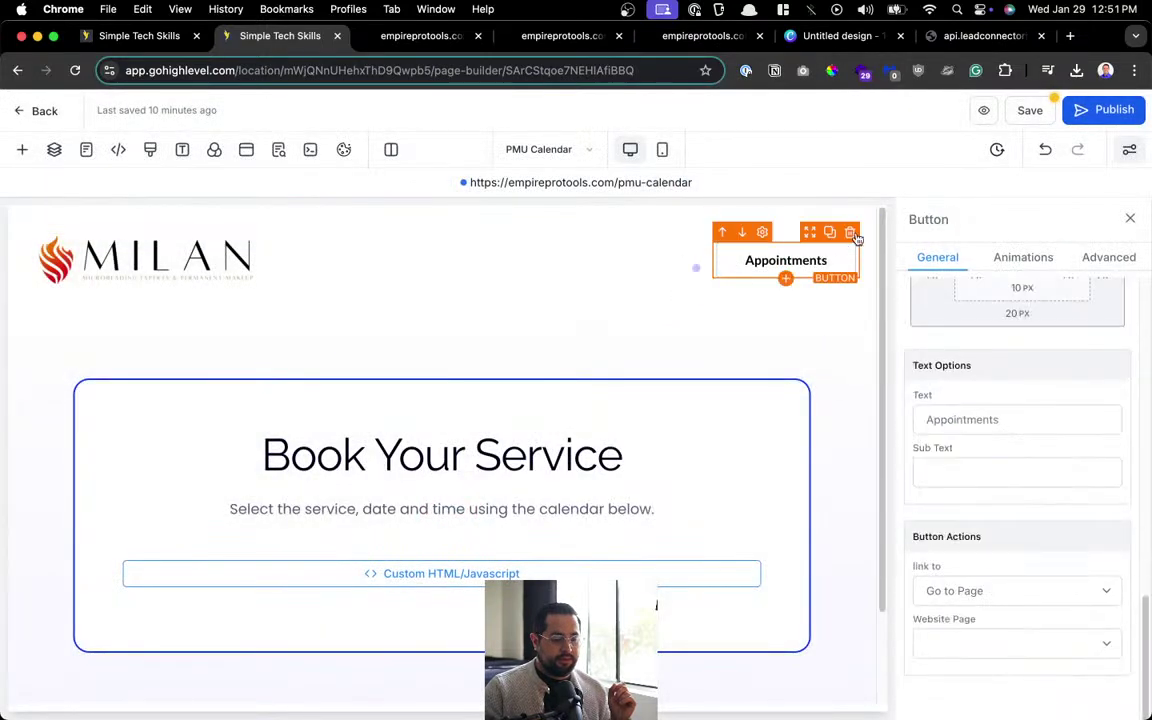
left_click(852, 233)
left_click(866, 224)
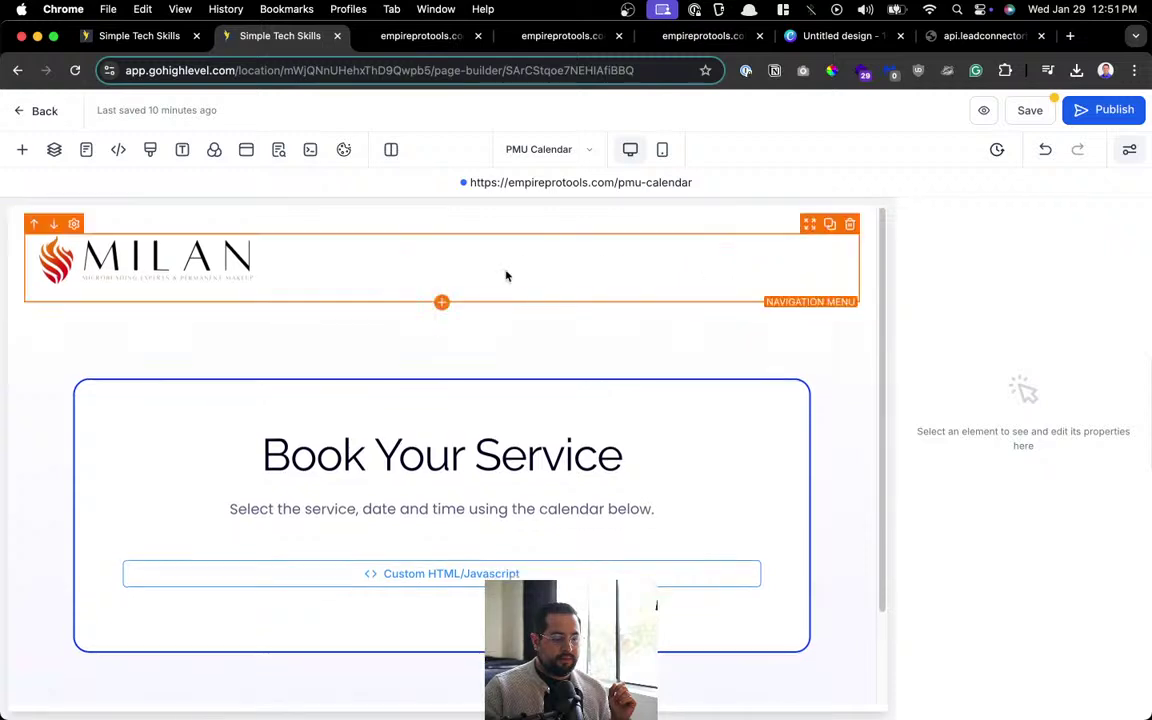
left_click(108, 260)
scroll(967, 504, "down", 10)
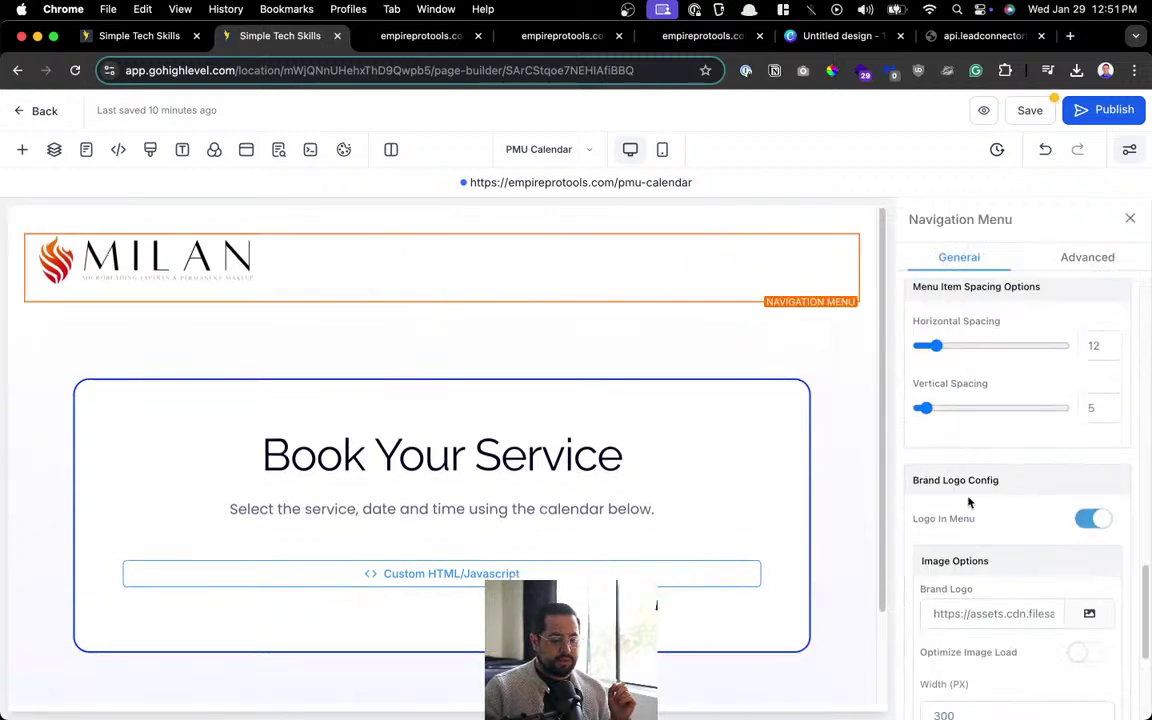
left_click(986, 643)
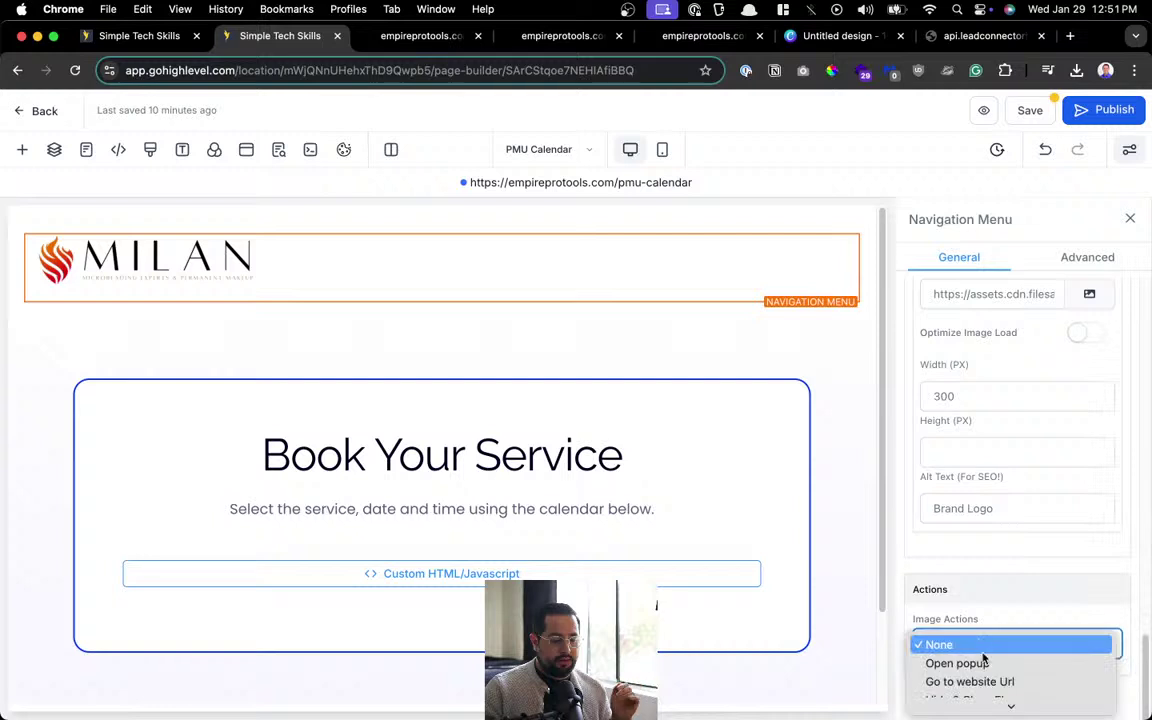
left_click(992, 664)
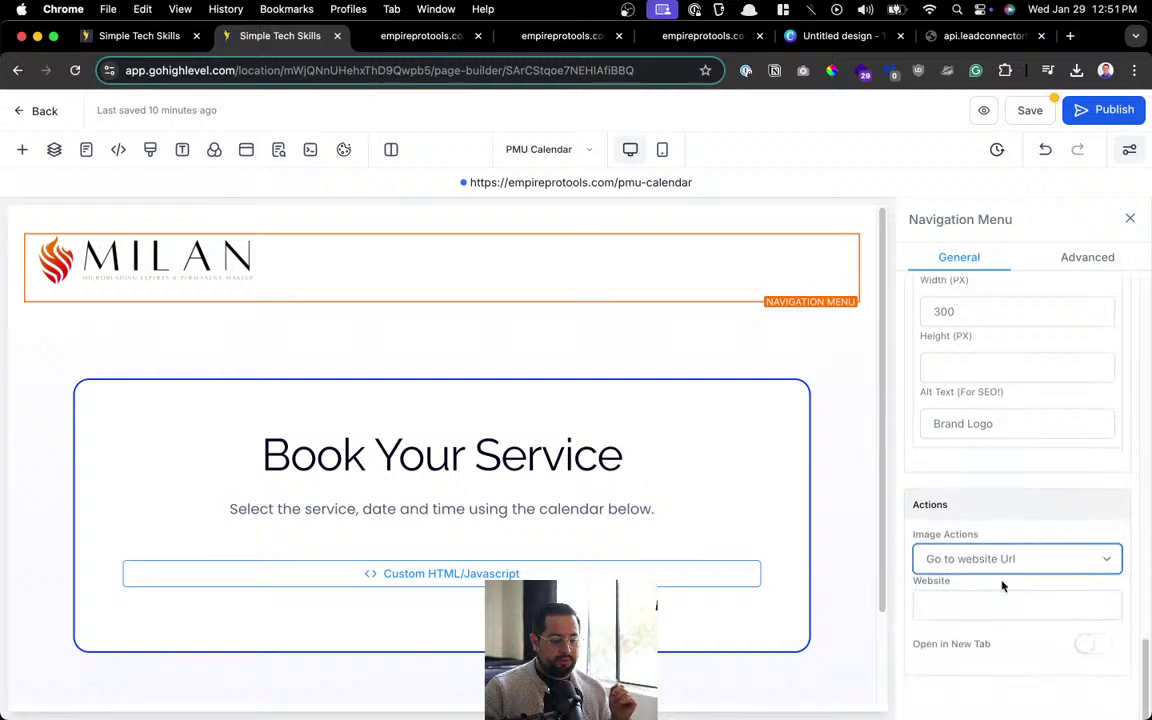
left_click(977, 606)
key("alt+super+c")
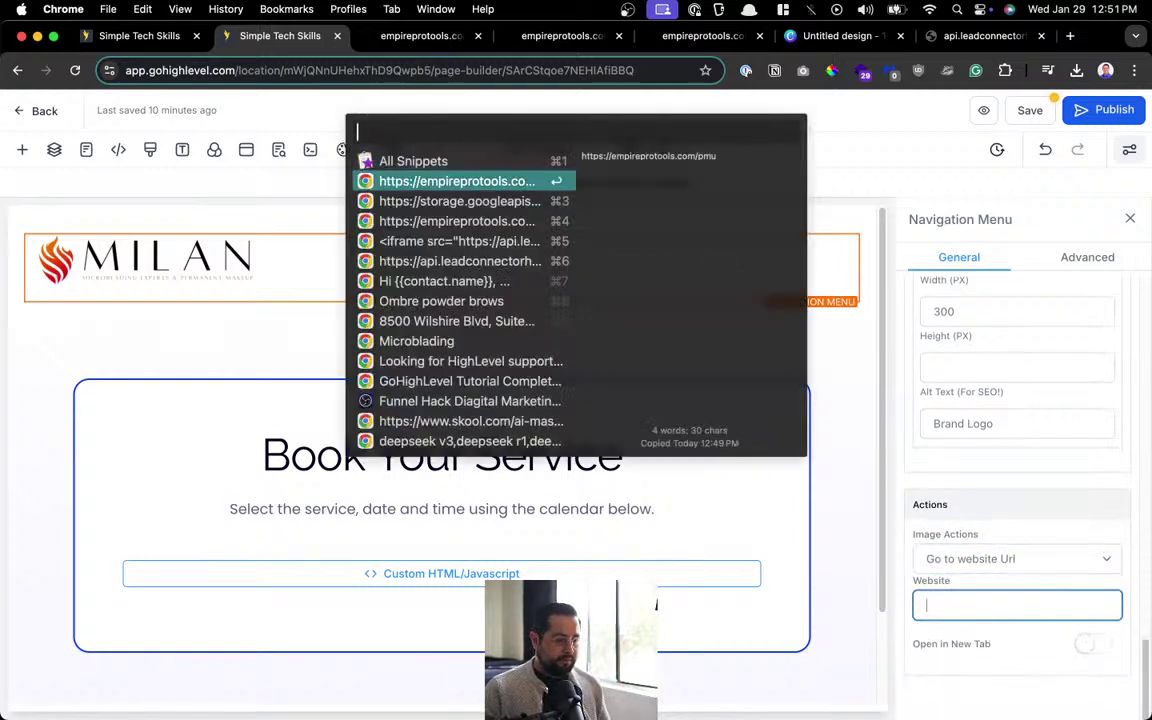
key("Return")
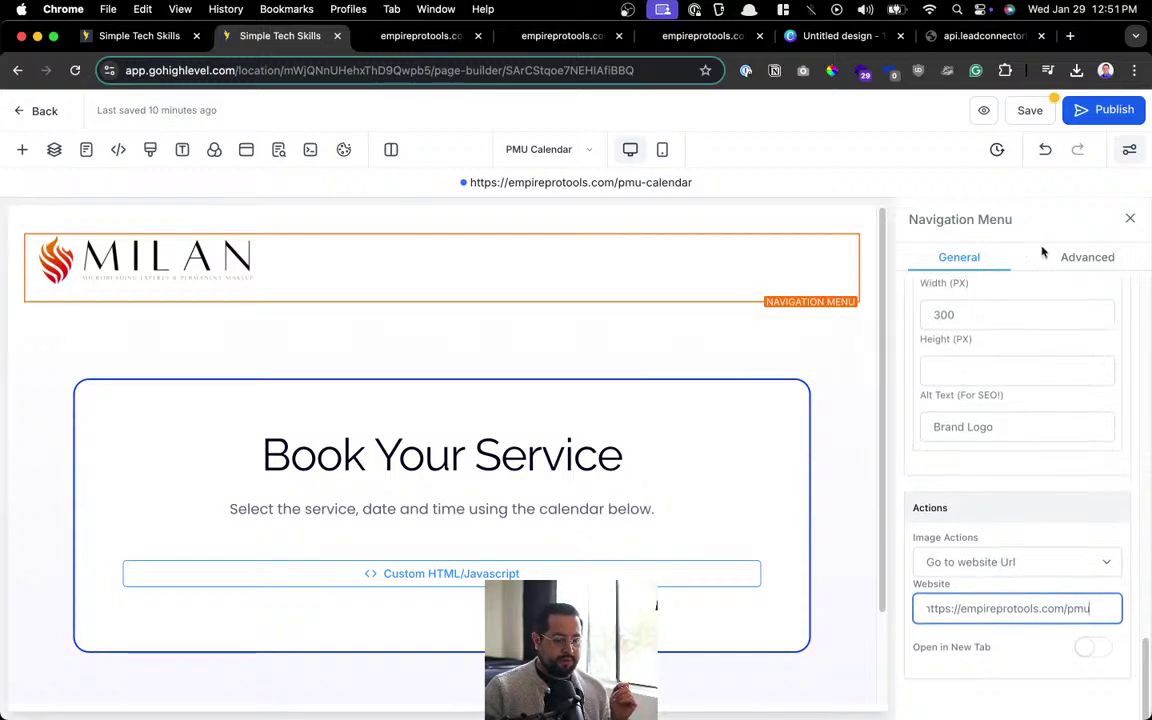
Save and publish the PMU Calendar page, then go back to the pages list.
left_click(1020, 110)
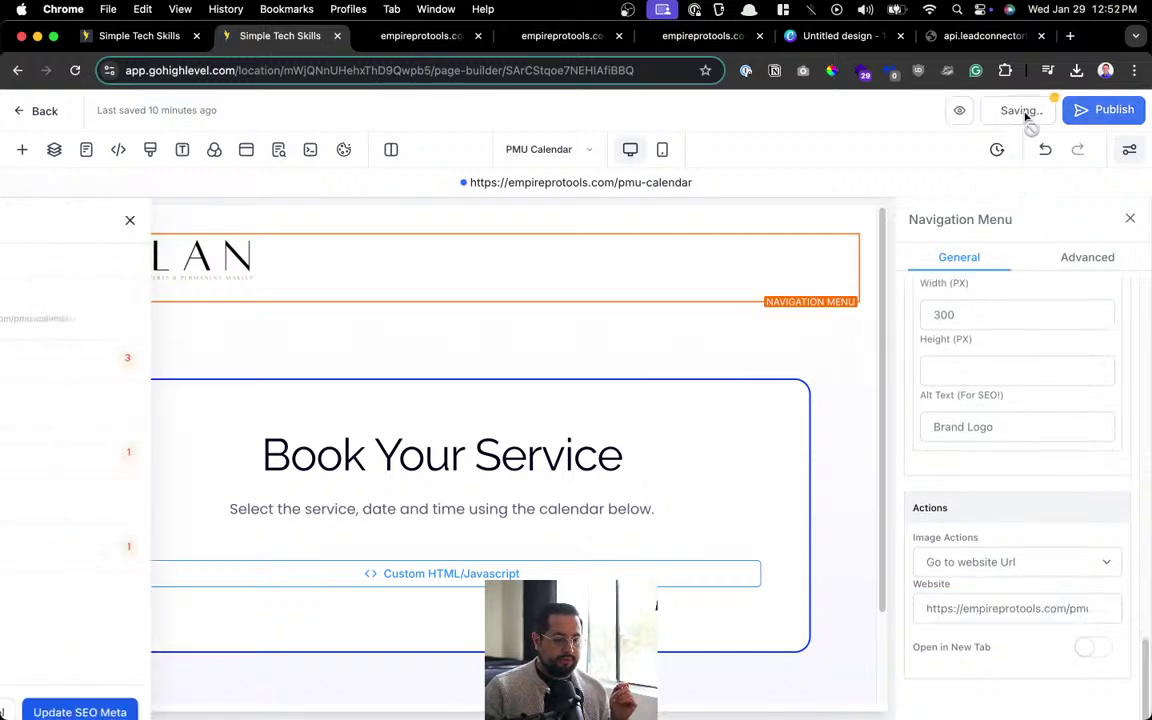
left_click(1098, 112)
left_click(261, 220)
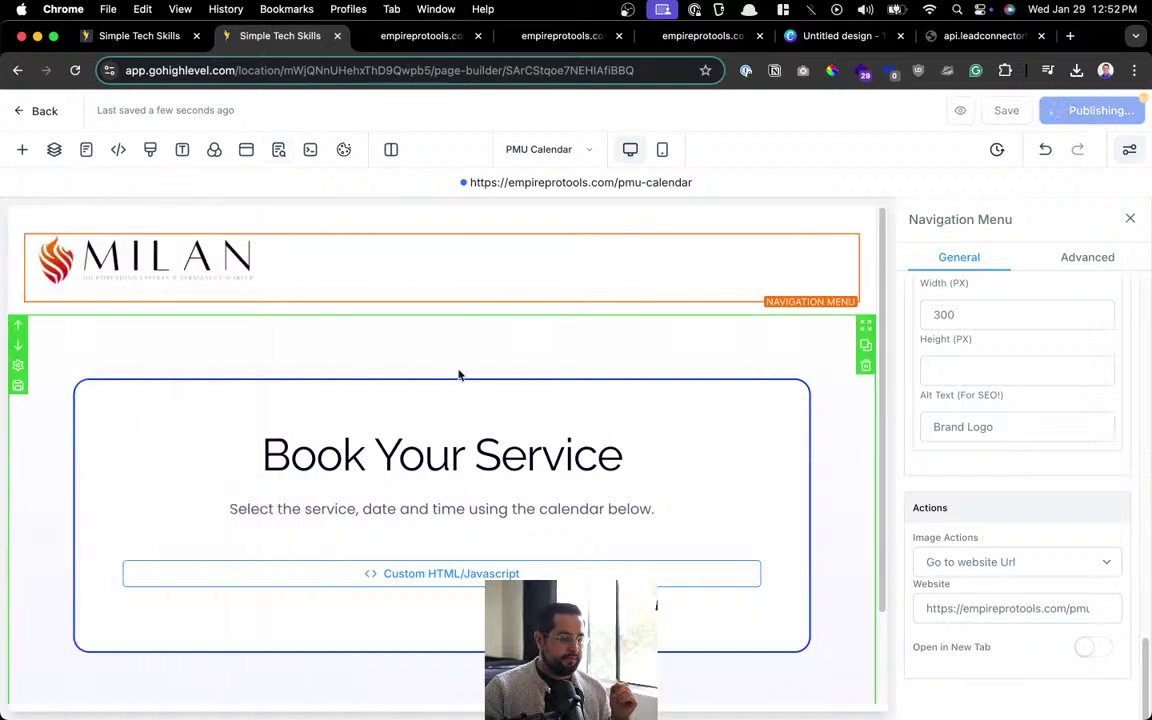
scroll(336, 372, "down", 2)
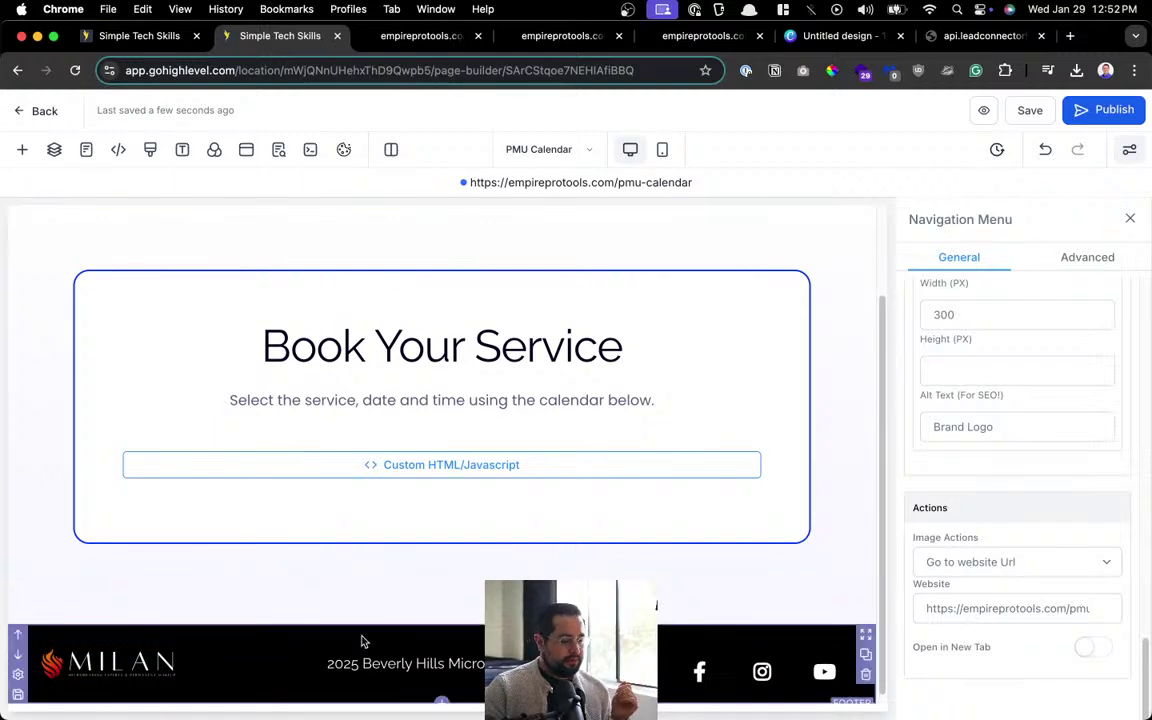
scroll(450, 400, "up", 2)
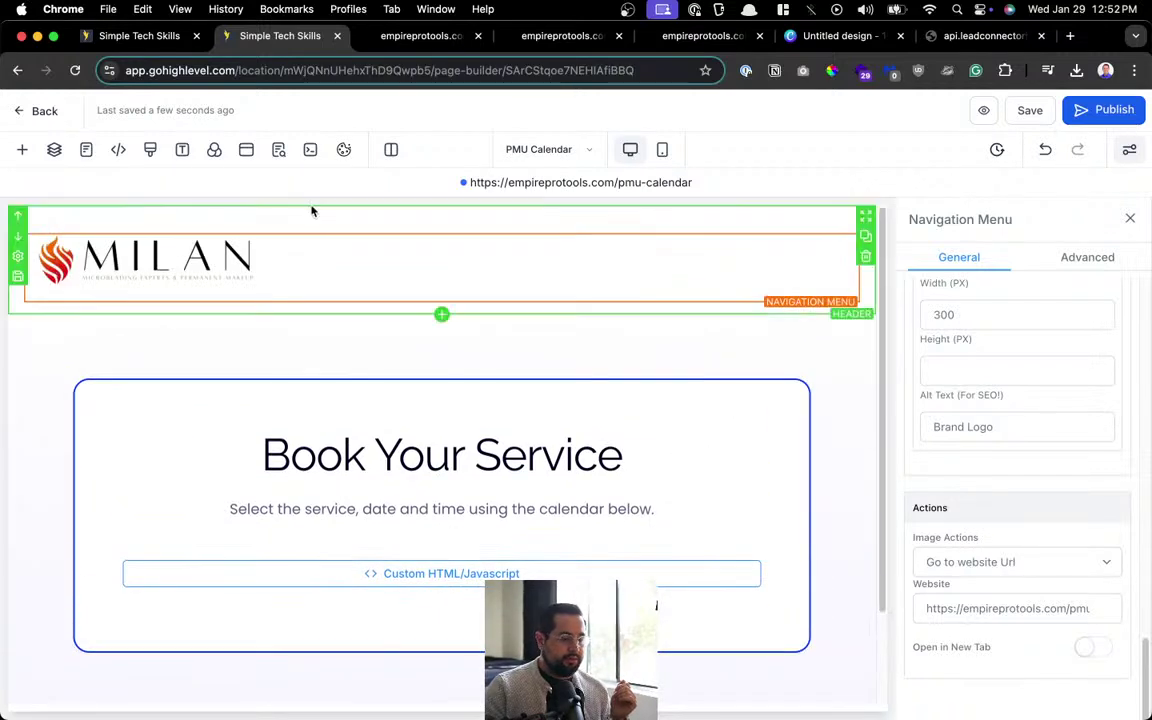
left_click(44, 114)
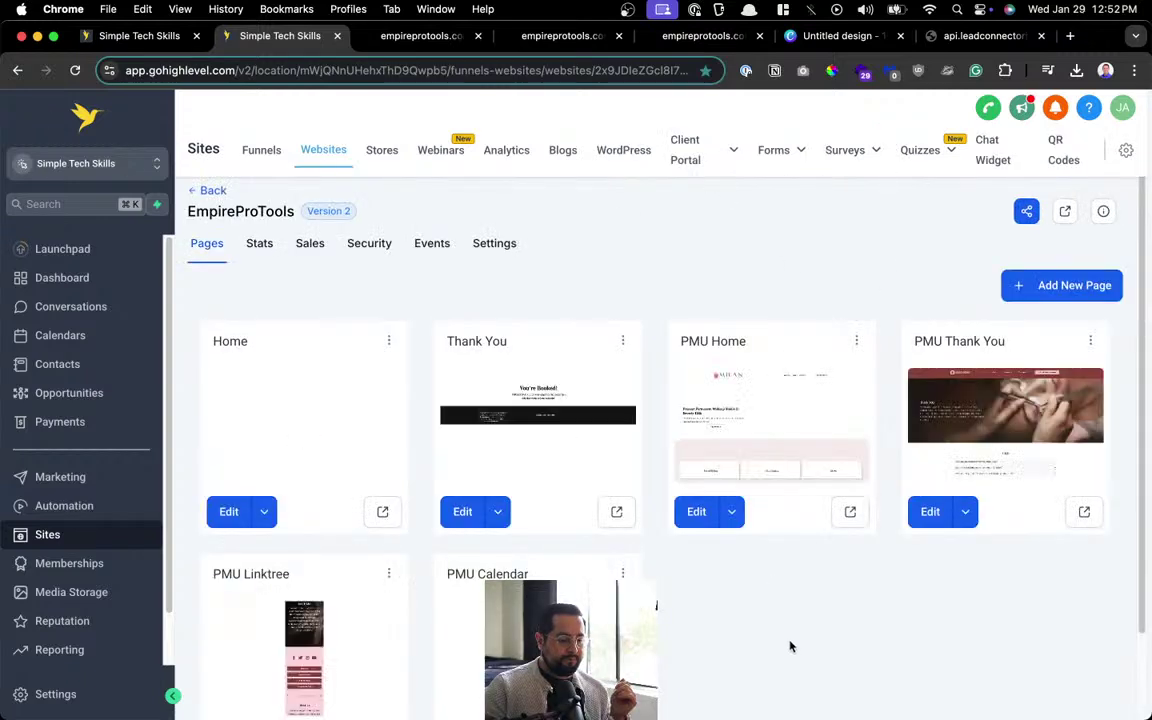
scroll(786, 632, "down", 2)
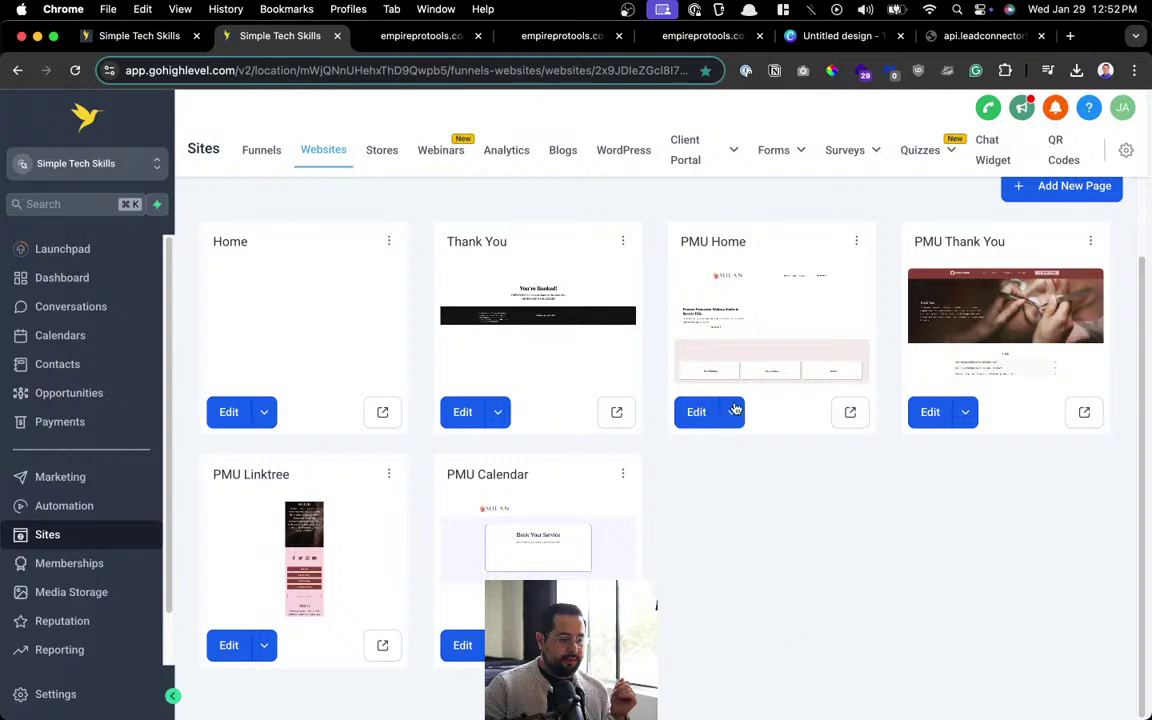
left_click(425, 36)
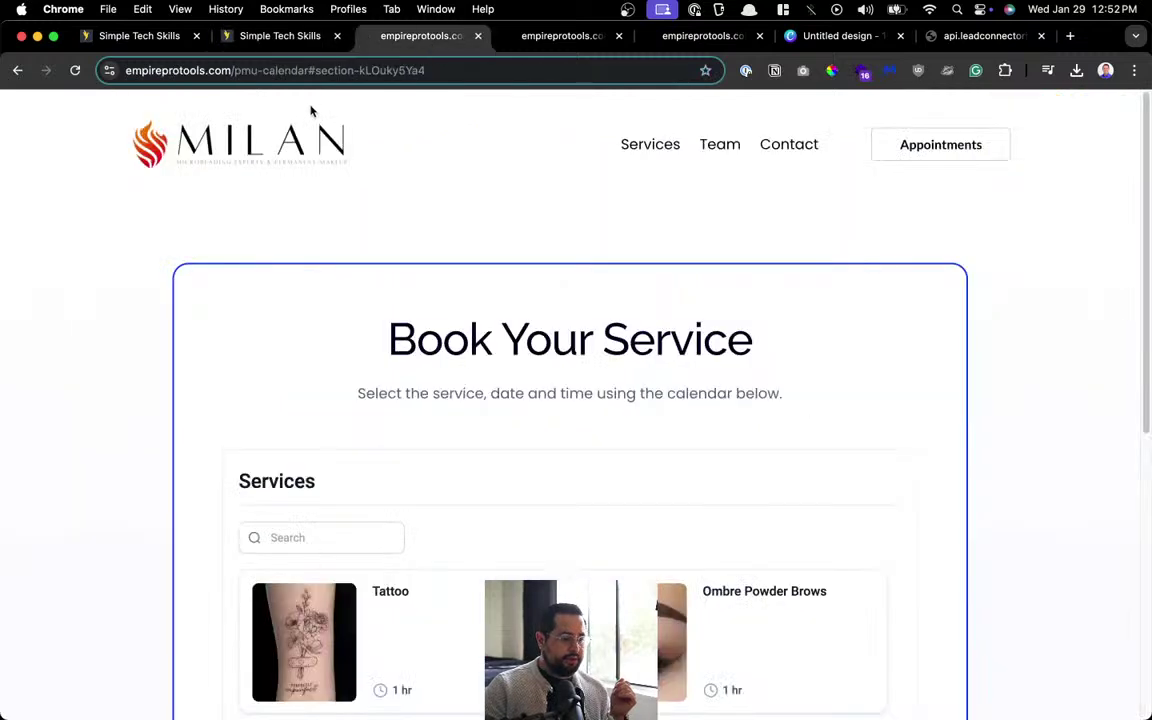
left_click(71, 71)
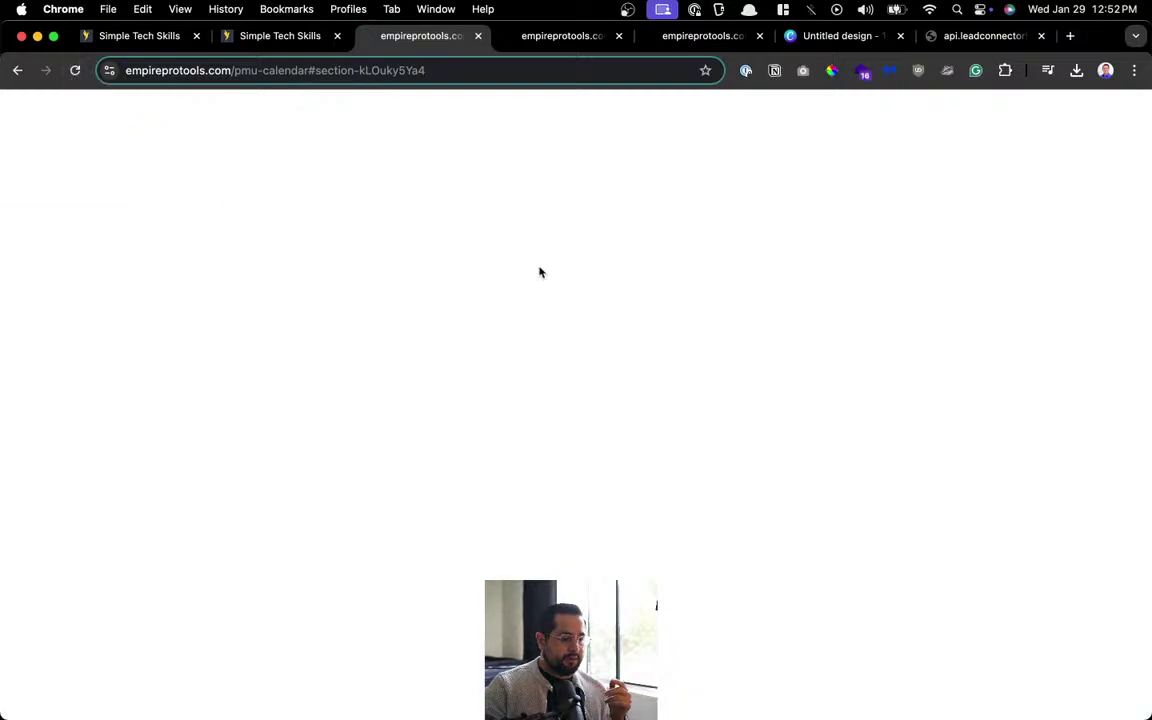
left_click(198, 71)
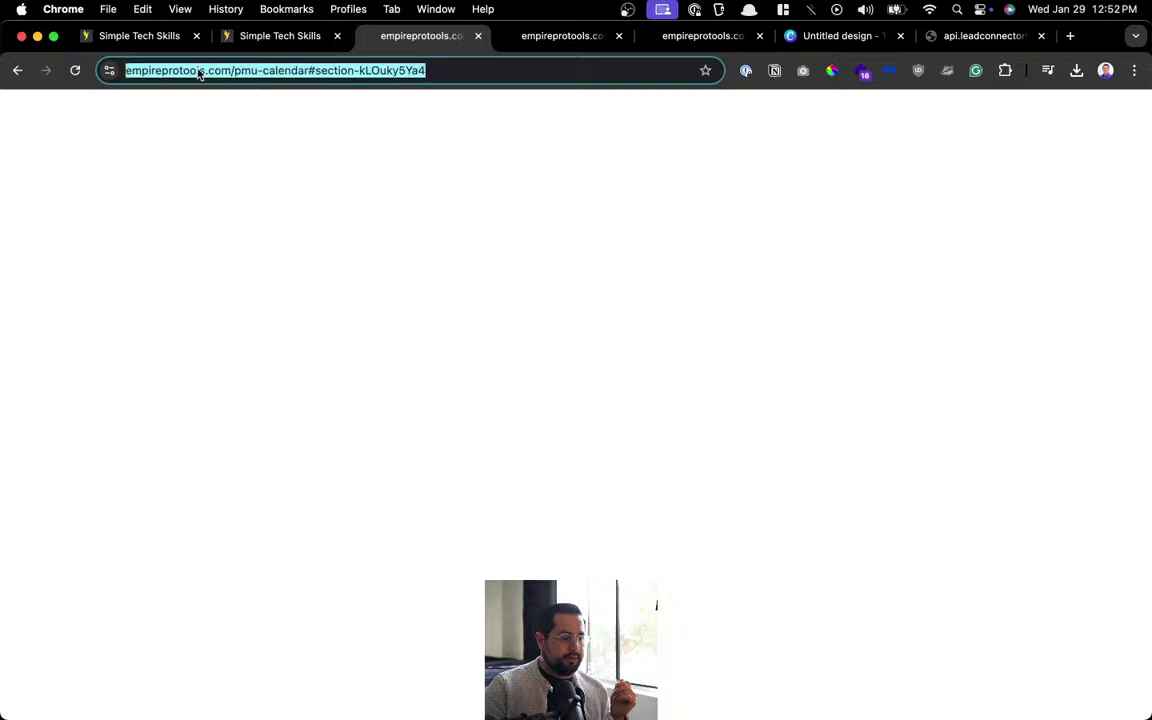
left_click(326, 70)
left_click_drag(341, 70, 672, 71)
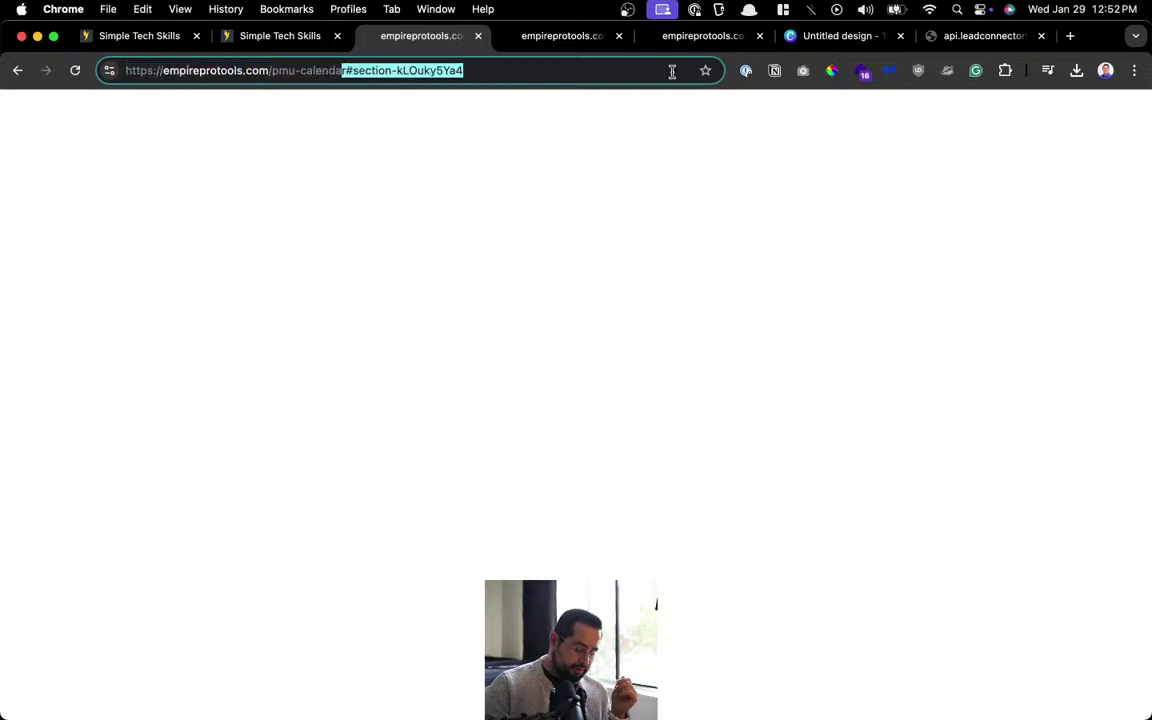
key("BackSpace")
key("Return")
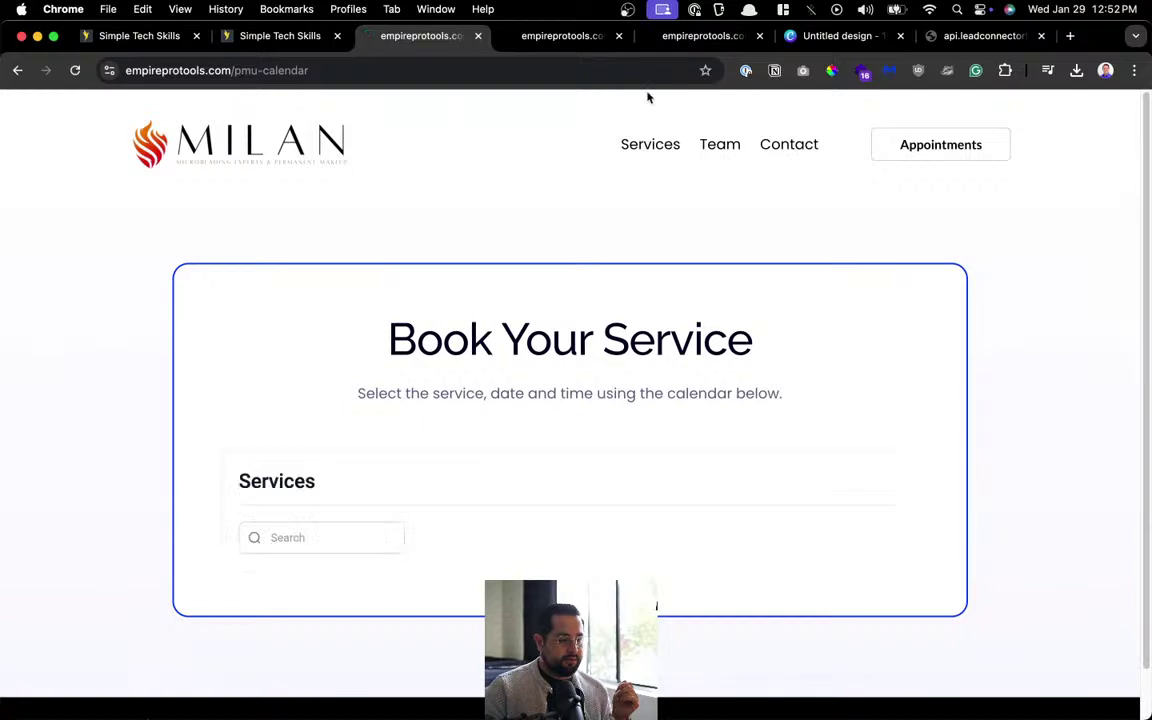
left_click(19, 72)
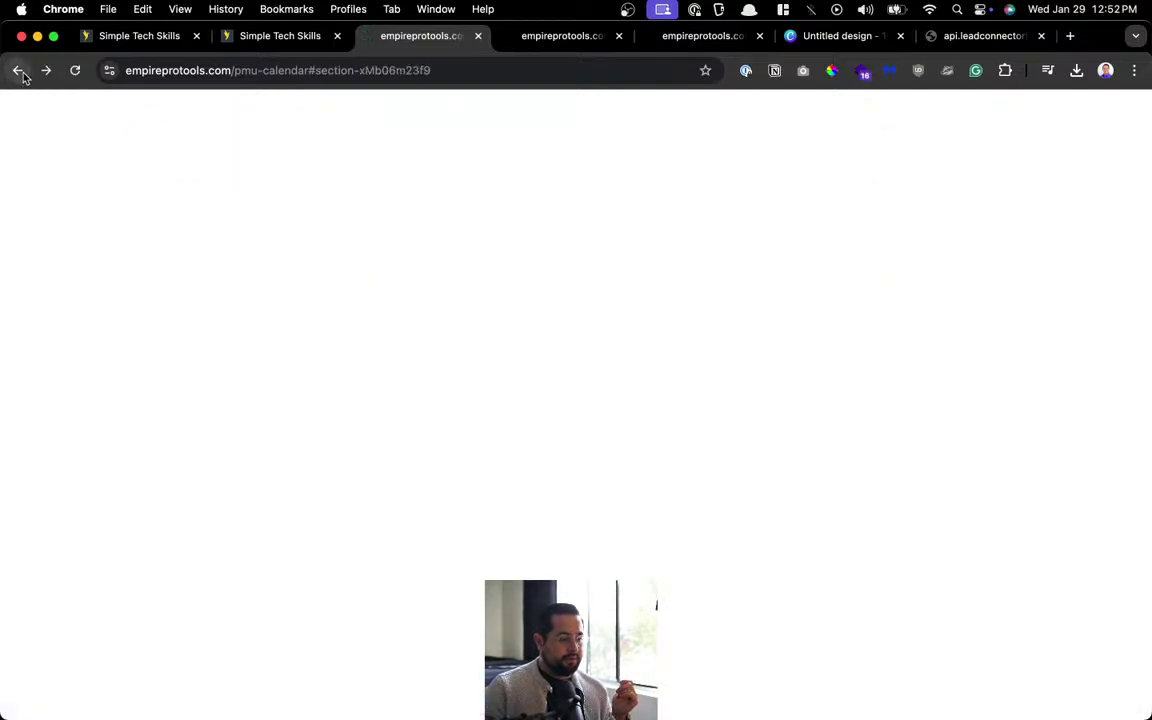
left_click(19, 71)
left_click(19, 71)
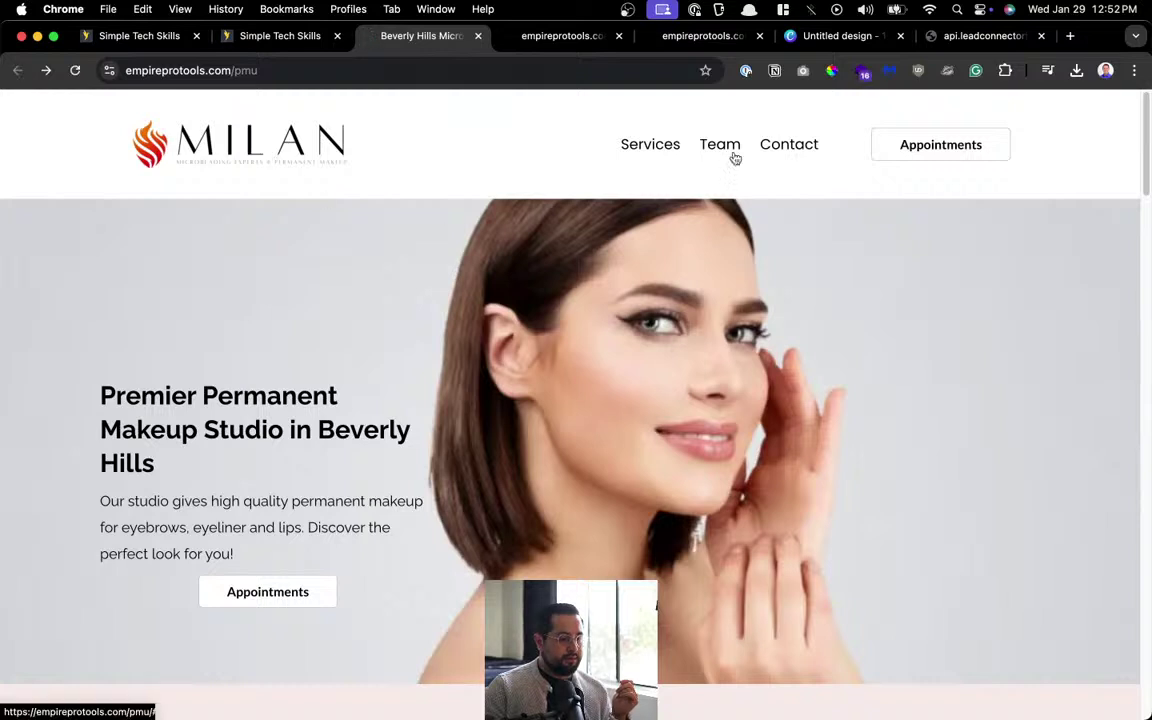
left_click(951, 145)
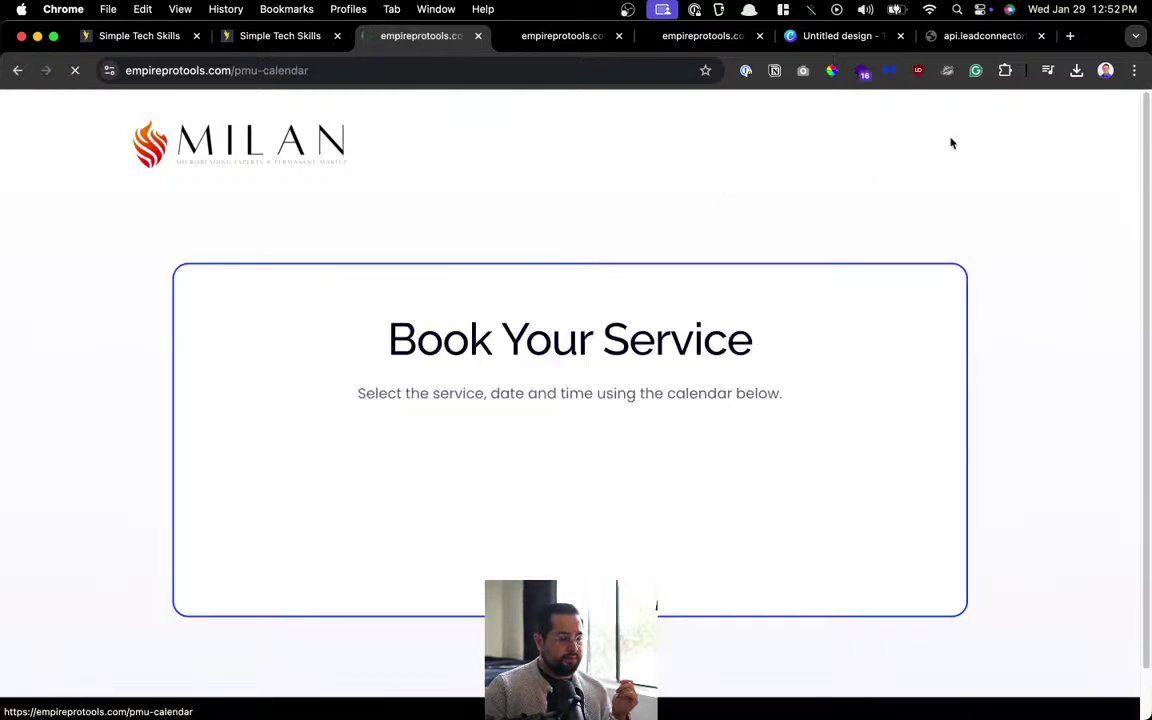
left_click(258, 128)
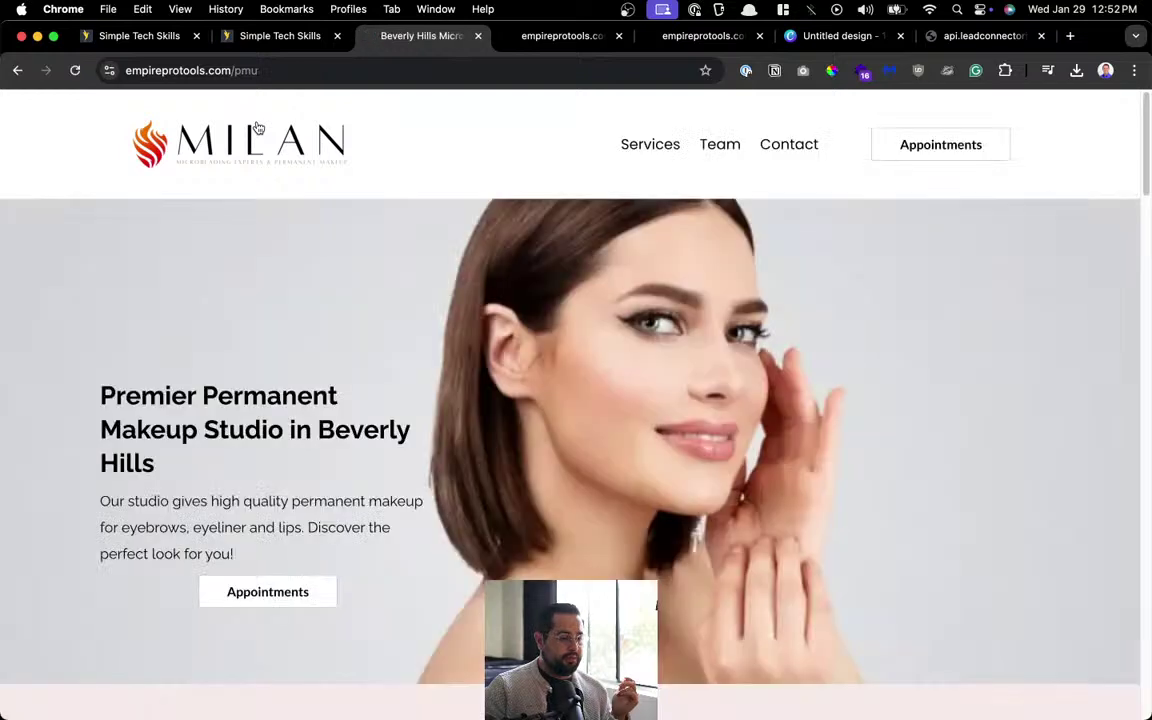
left_click(319, 589)
scroll(780, 265, "down", 5)
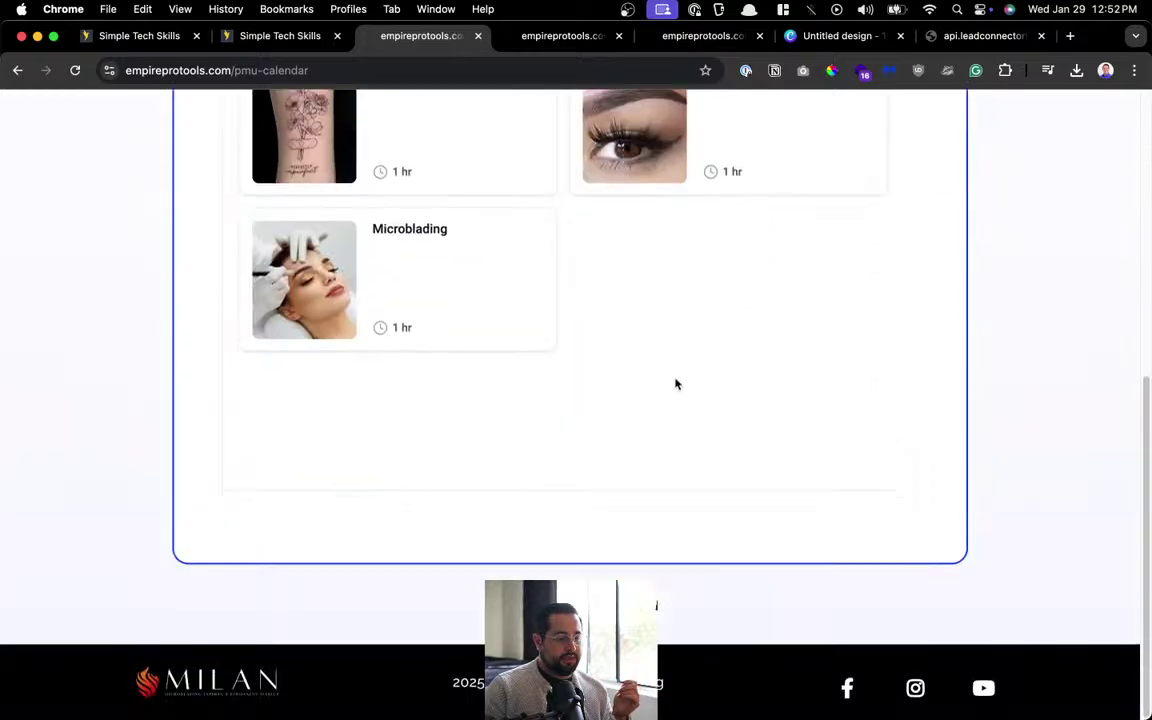
left_click(285, 645)
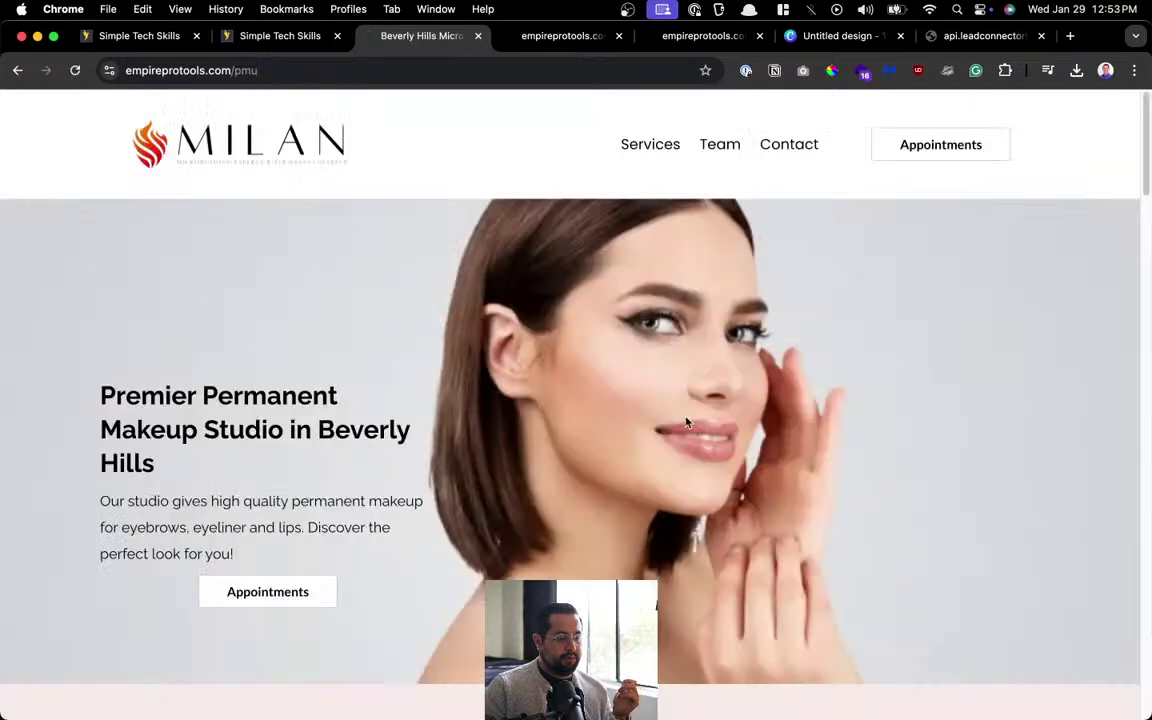
left_click(996, 137)
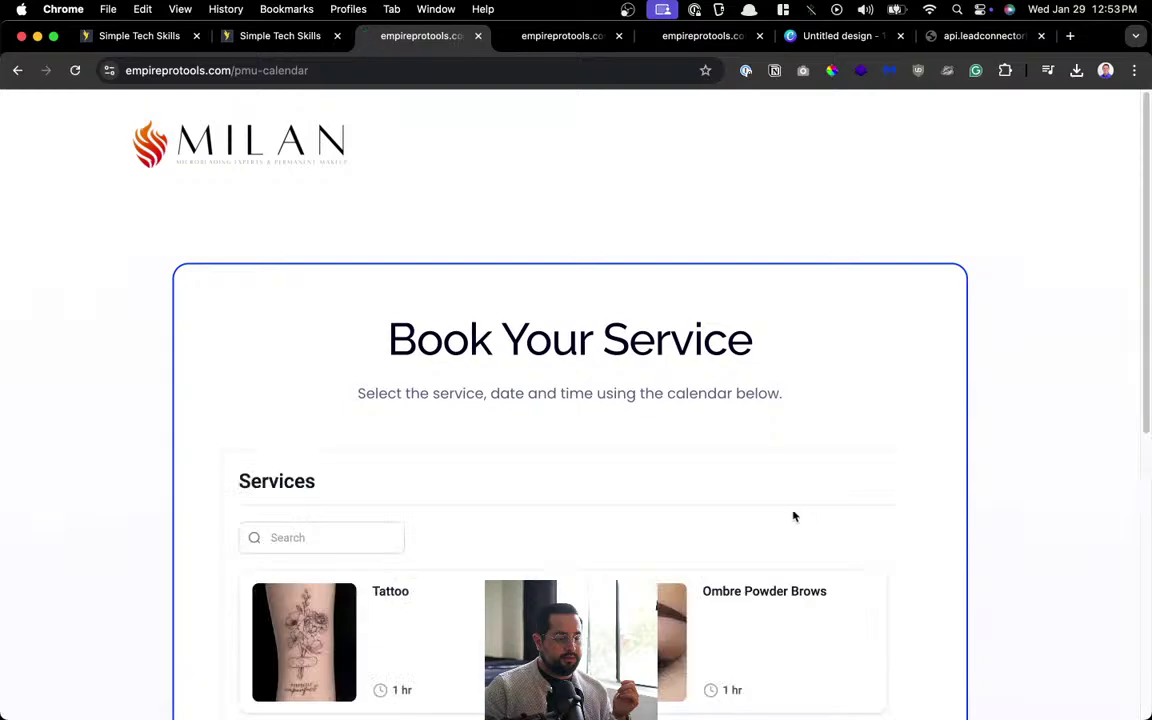
scroll(785, 495, "down", 3)
left_click(737, 395)
left_click(450, 411)
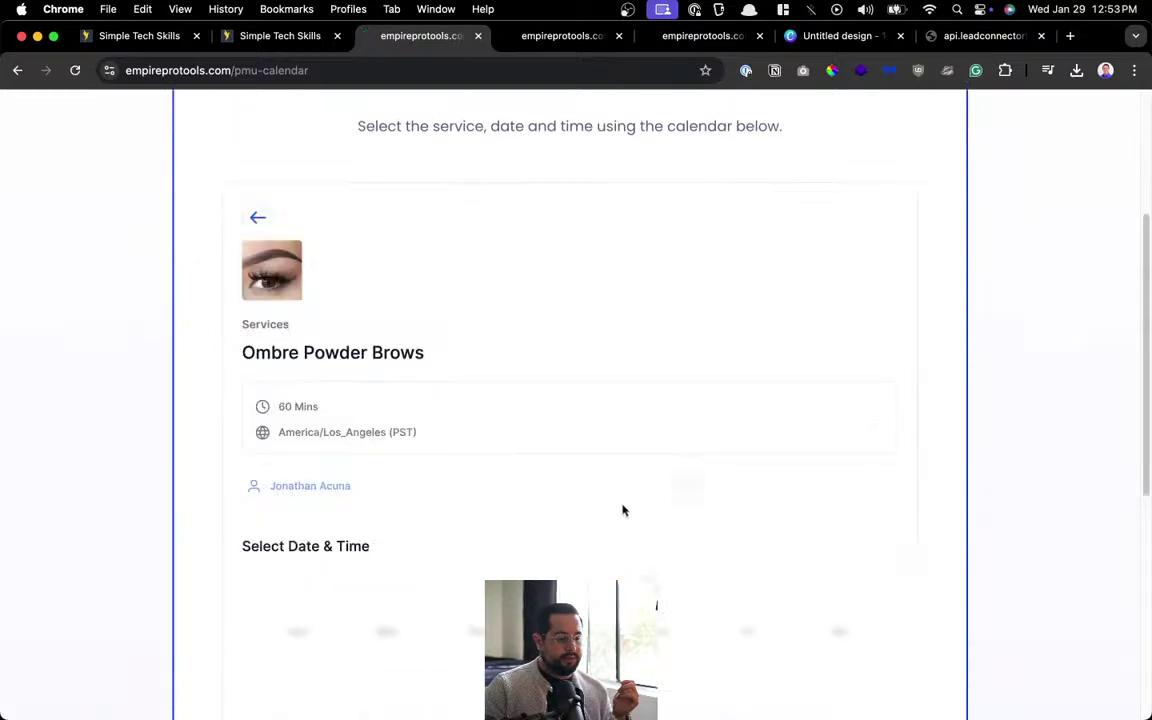
left_click(728, 485)
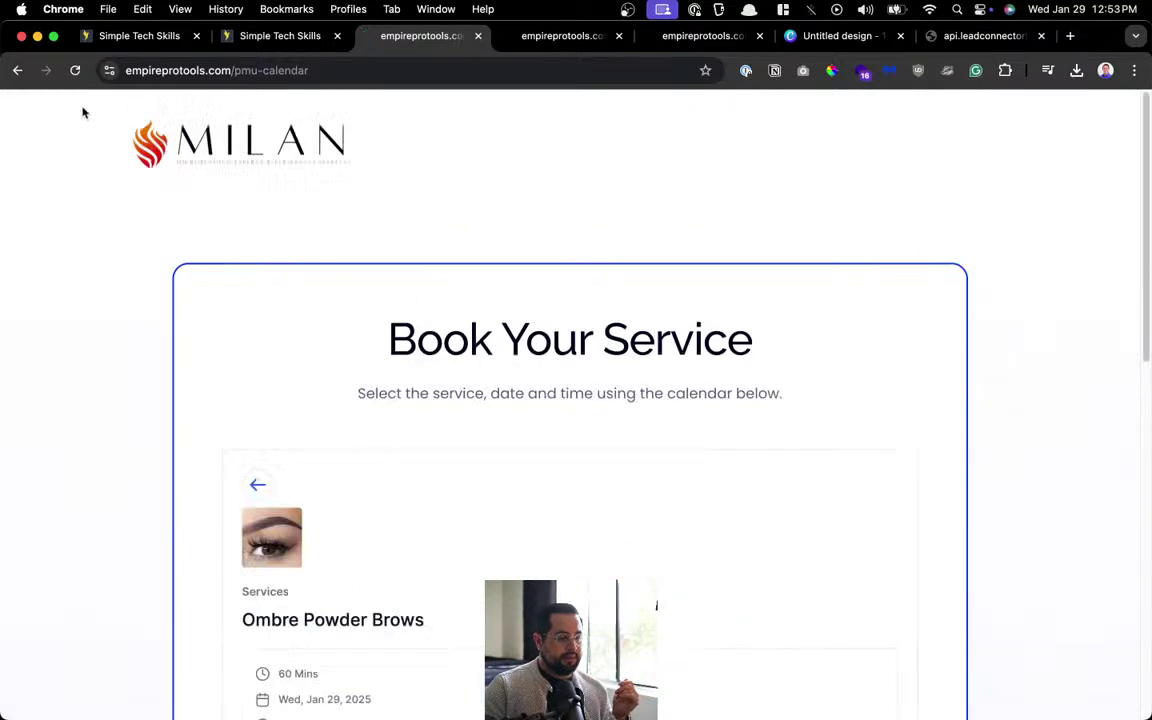
left_click(18, 70)
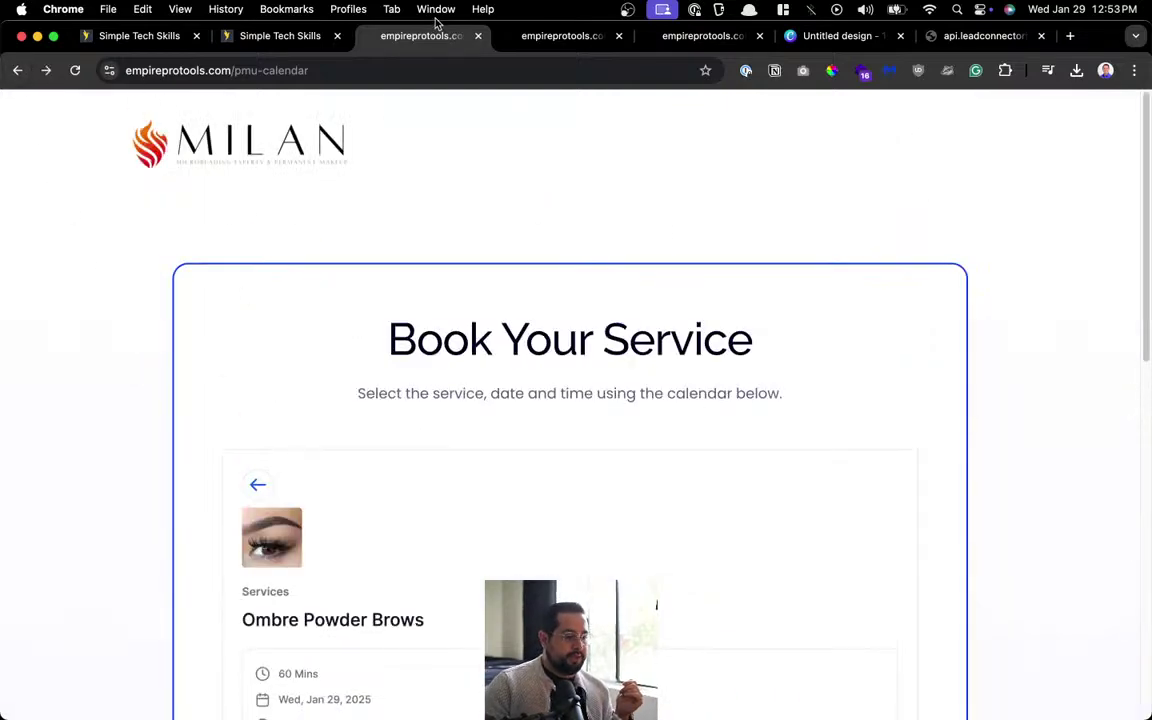
left_click(285, 35)
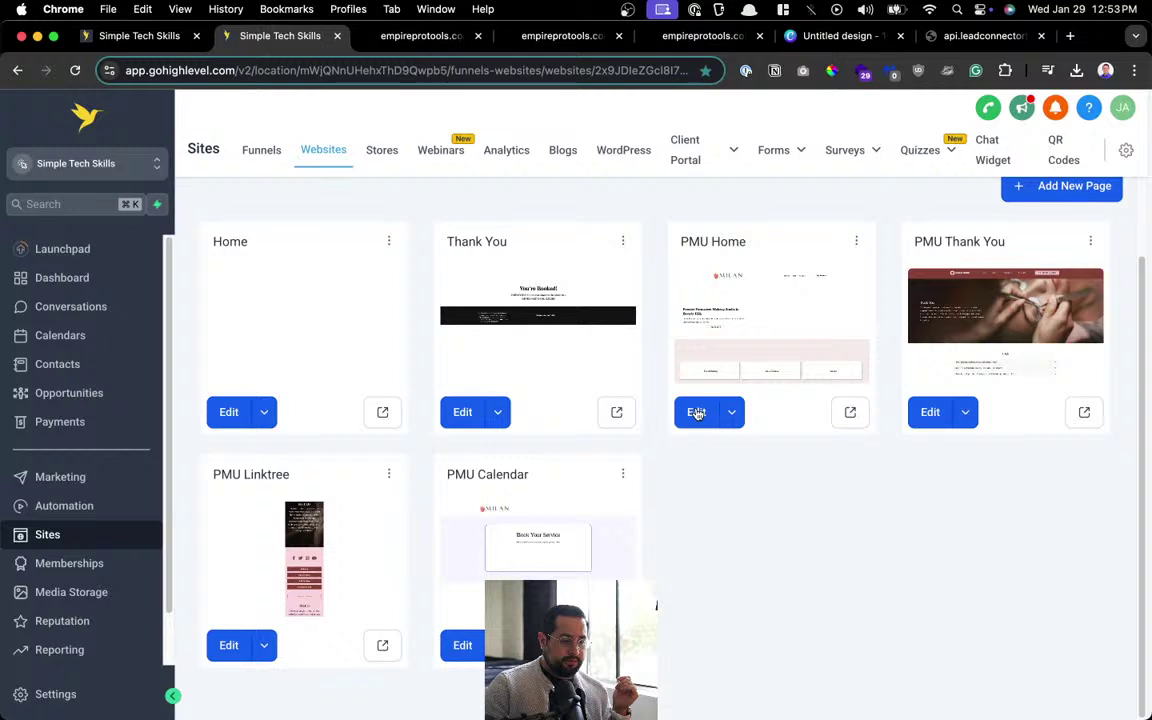
Briefly open PMU Home, back out, then open PMU Calendar in the page builder.
left_click(697, 413)
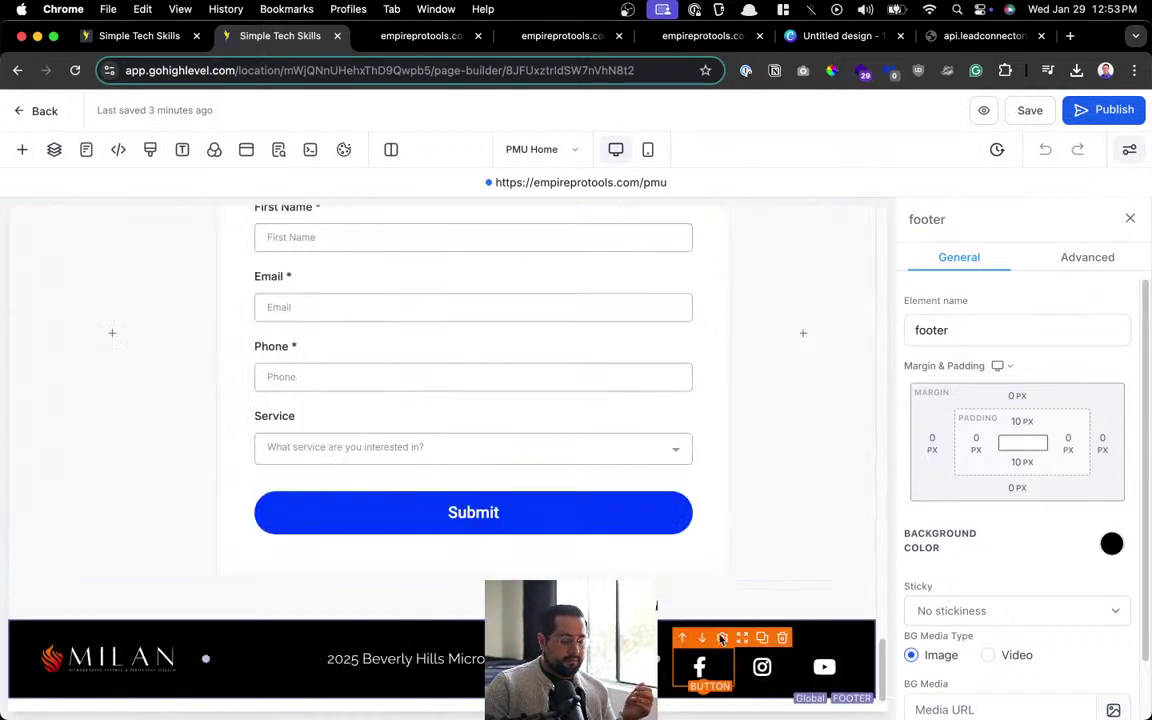
left_click(15, 111)
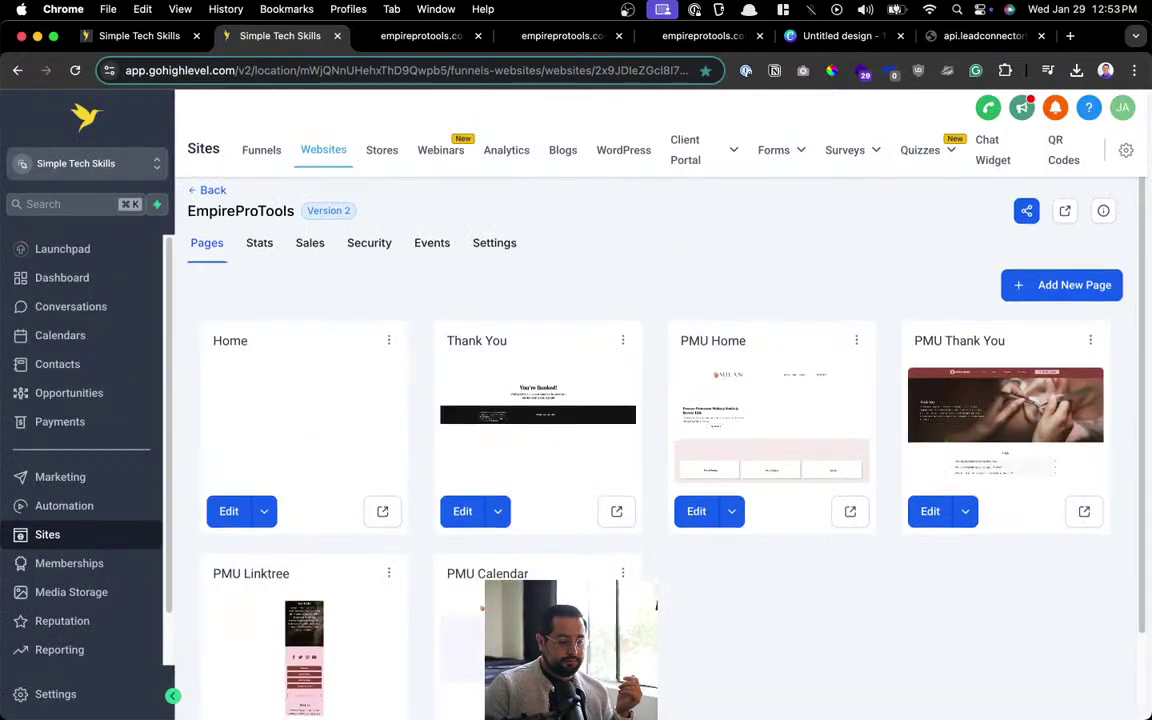
scroll(543, 504, "down", 2)
left_click(474, 652)
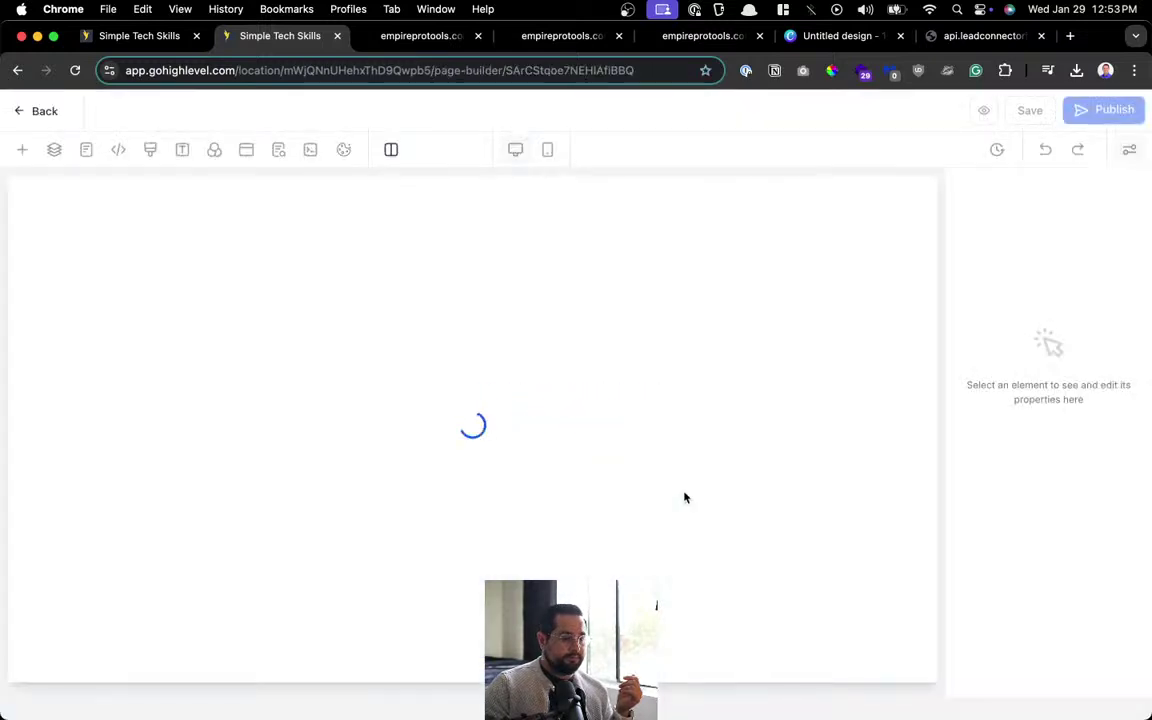
scroll(684, 496, "down", 3)
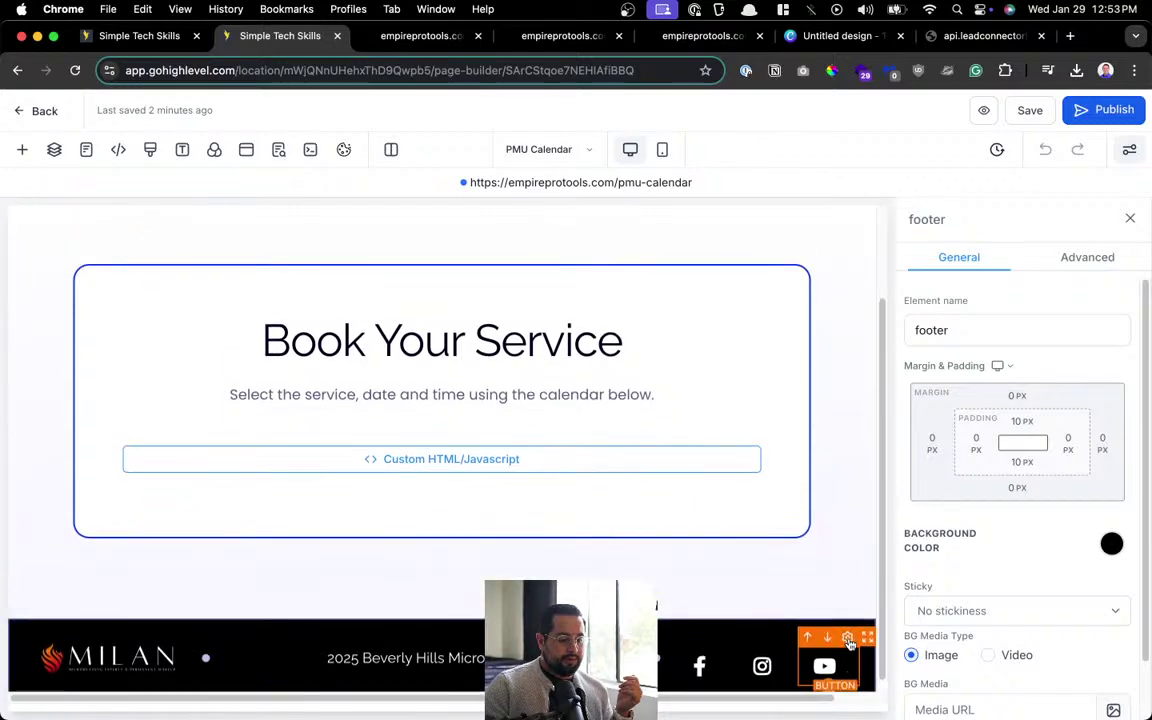
Remove the social icons column from the PMU Calendar footer.
left_click(836, 667)
scroll(1016, 690, "down", 5)
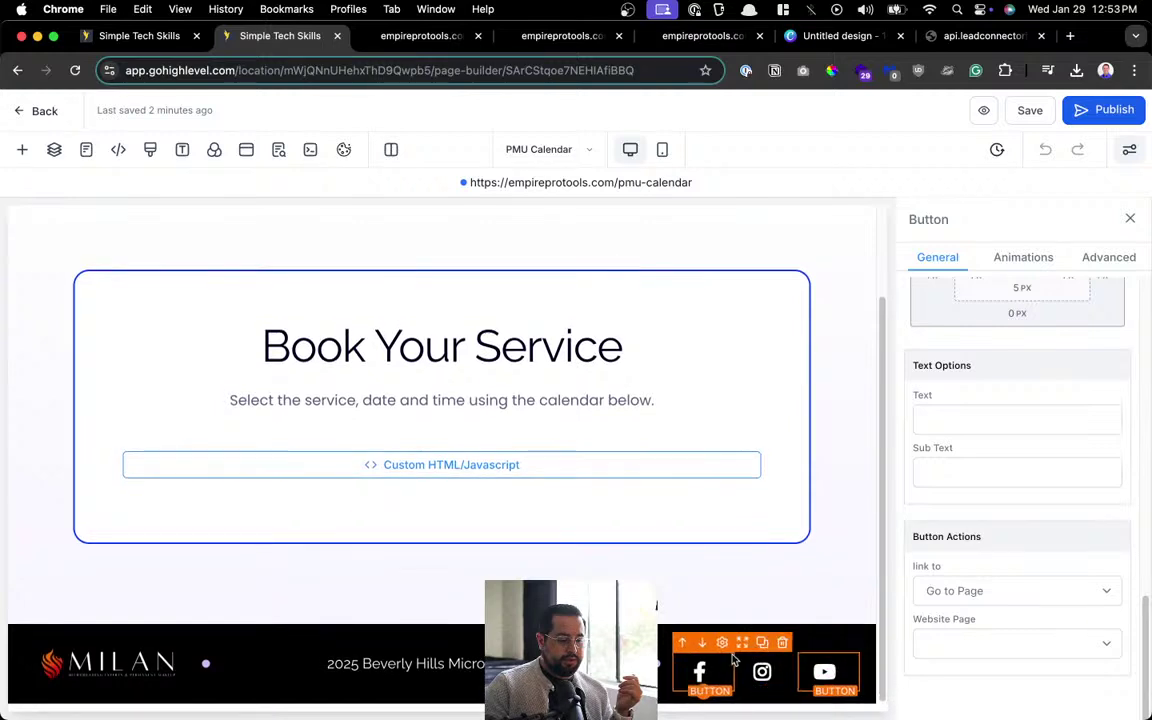
left_click(851, 640)
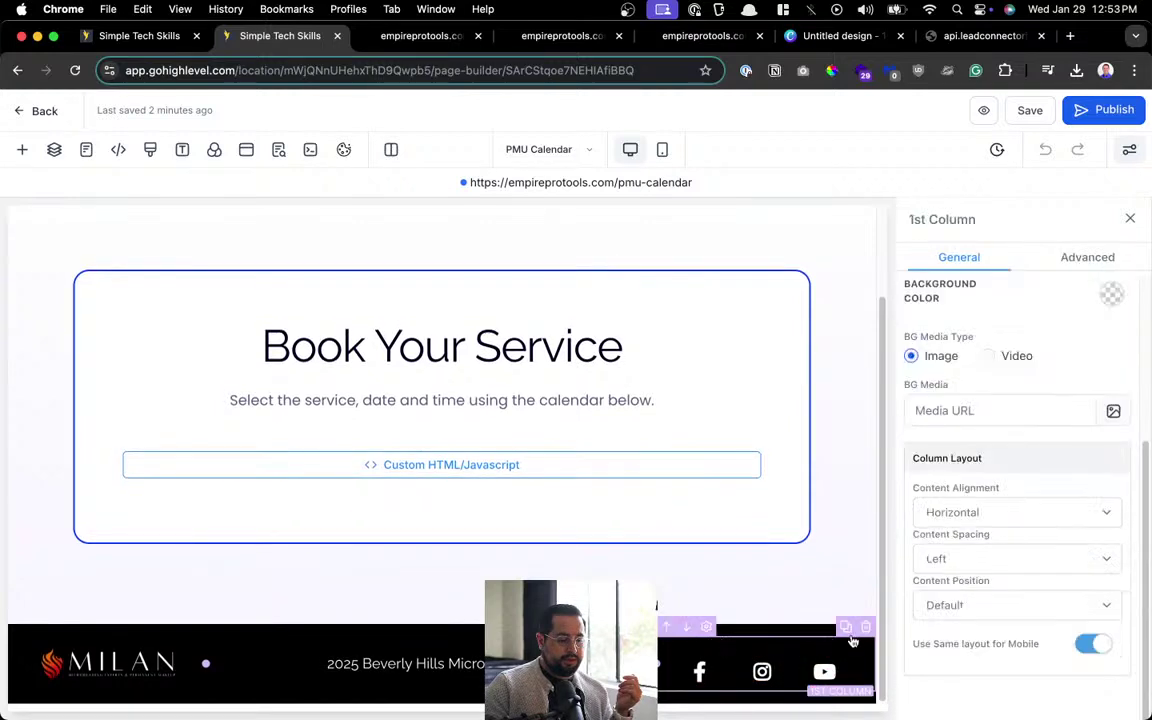
left_click(866, 628)
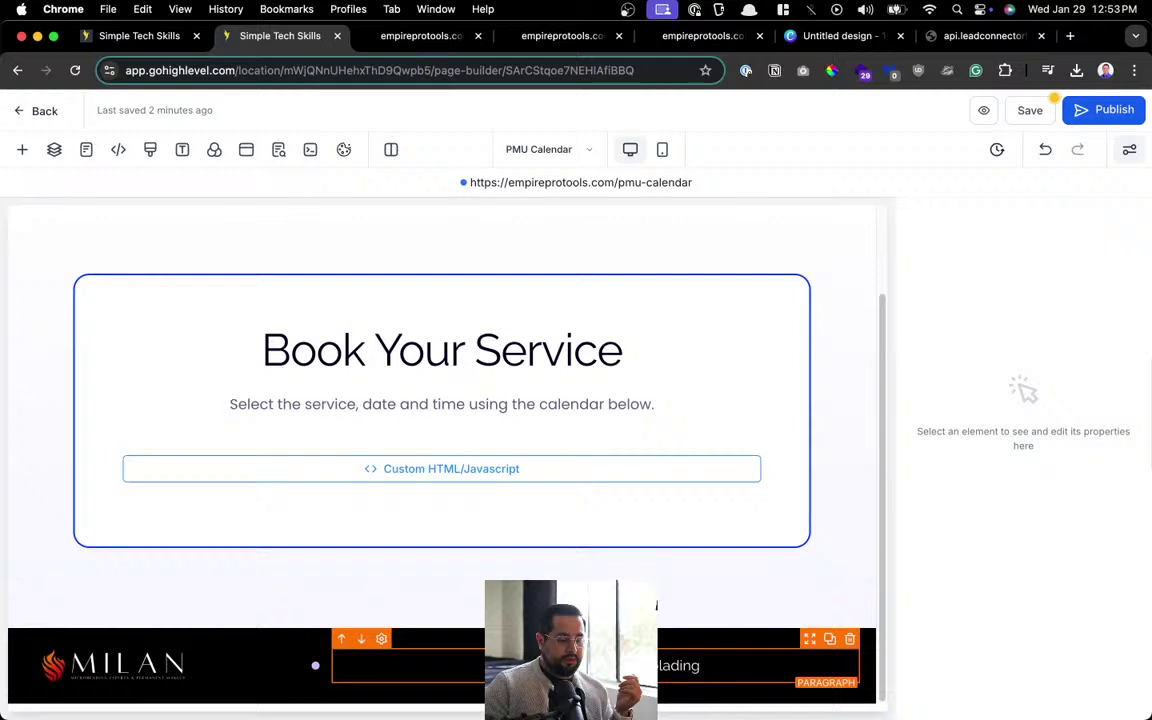
left_click(196, 668)
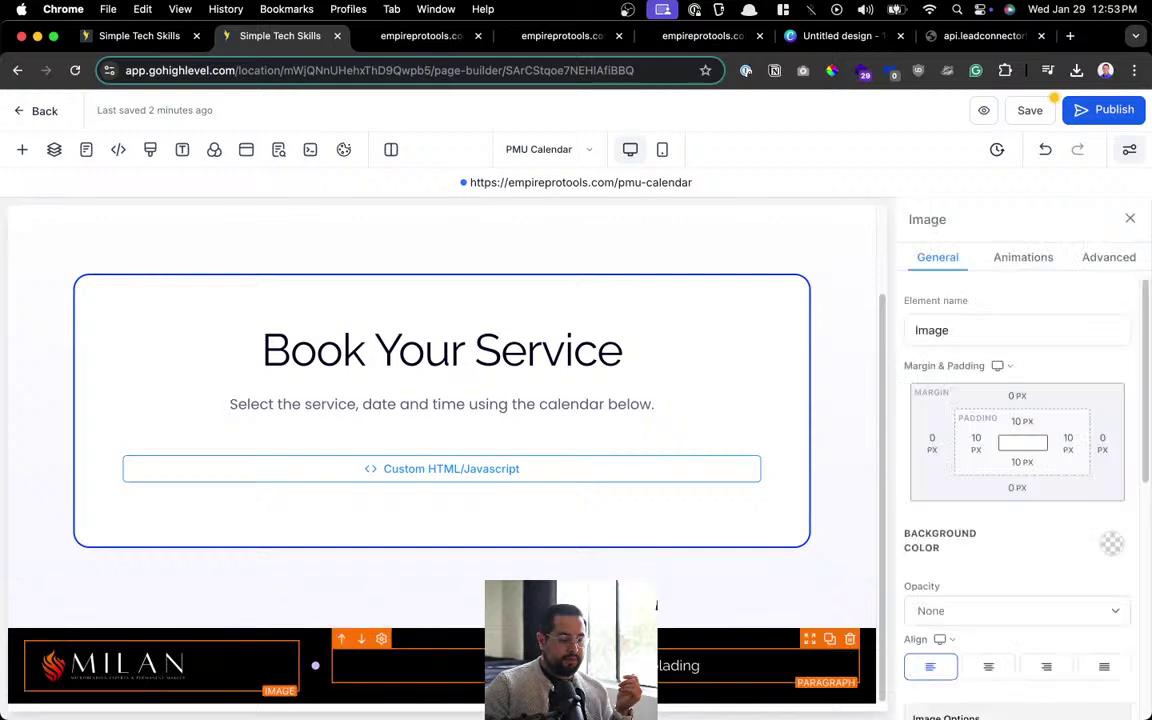
scroll(570, 655, "up", 2)
scroll(440, 480, "down", 2)
scroll(501, 470, "up", 2)
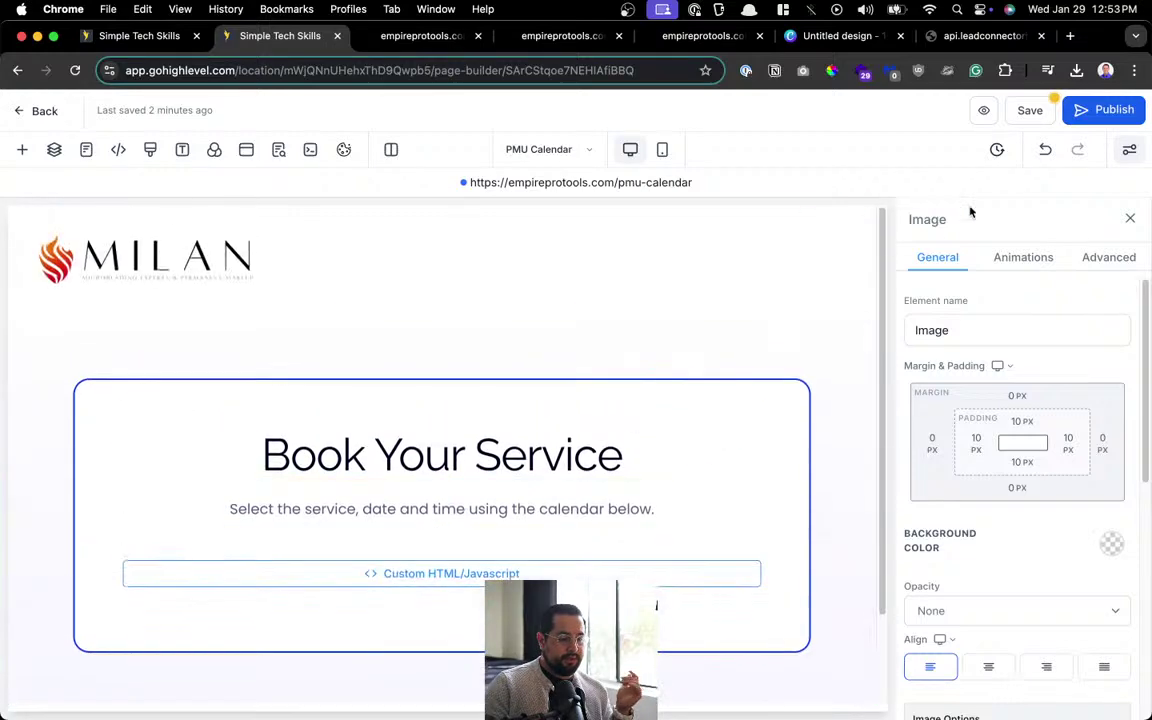
Cancel the global-section save, undo the column removal, then save and confirm.
left_click(1029, 110)
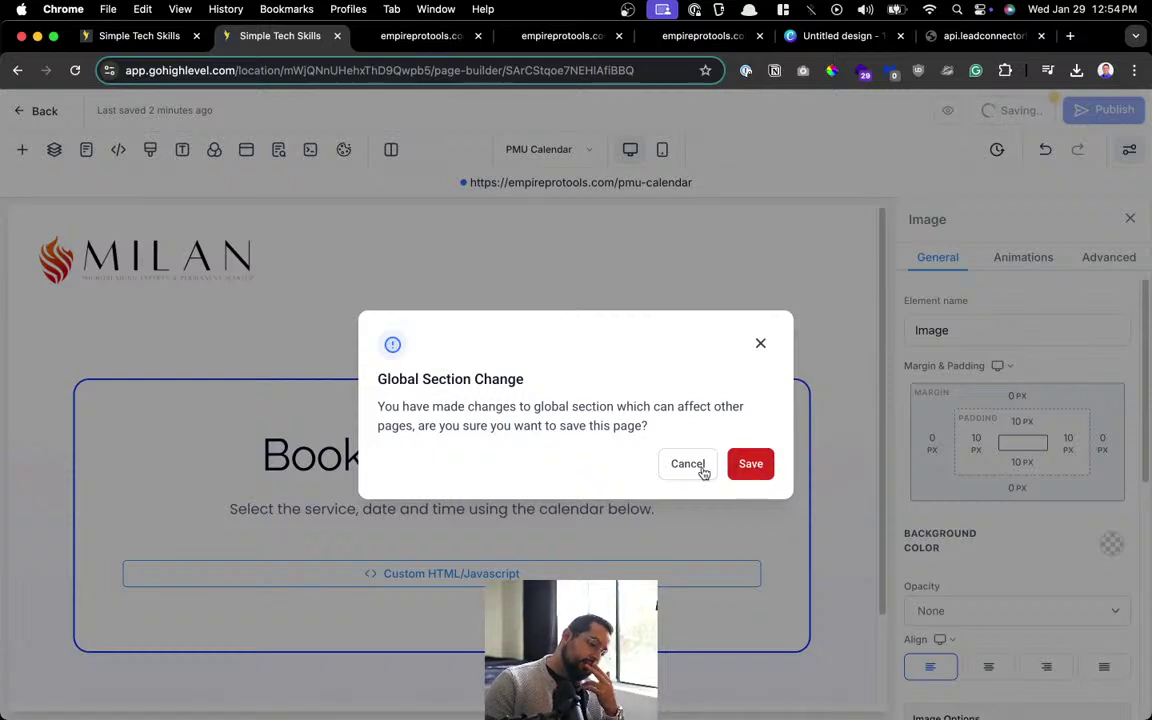
left_click(688, 464)
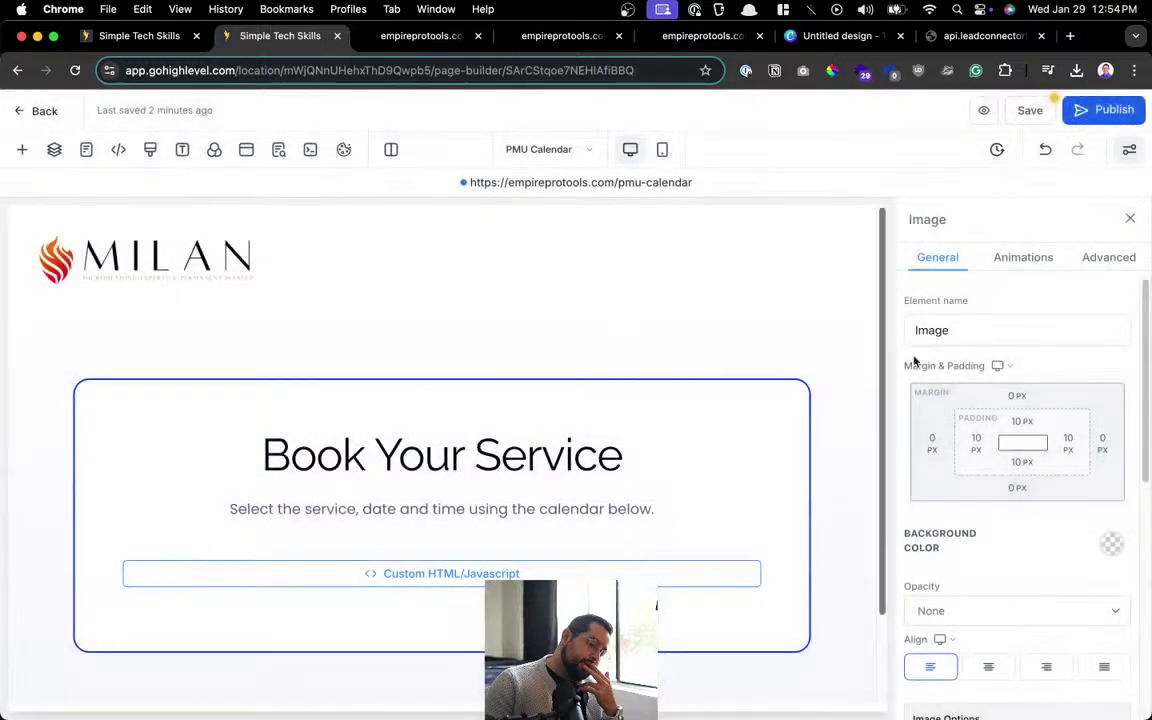
left_click(1047, 148)
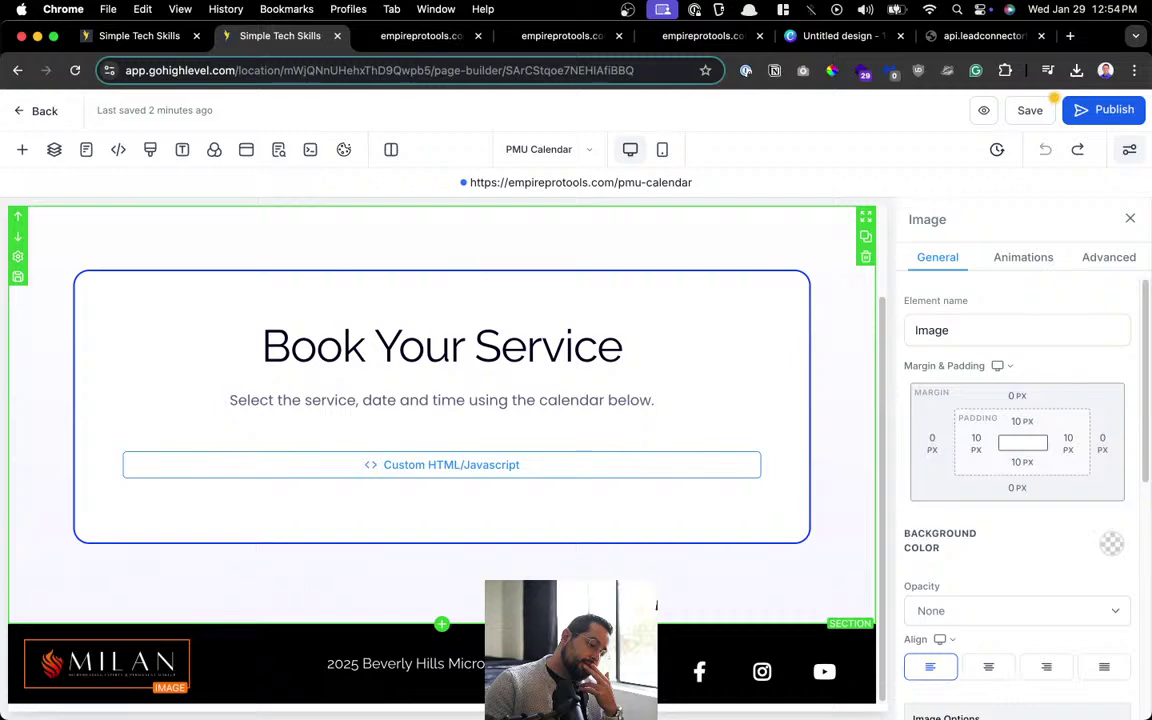
left_click(1029, 111)
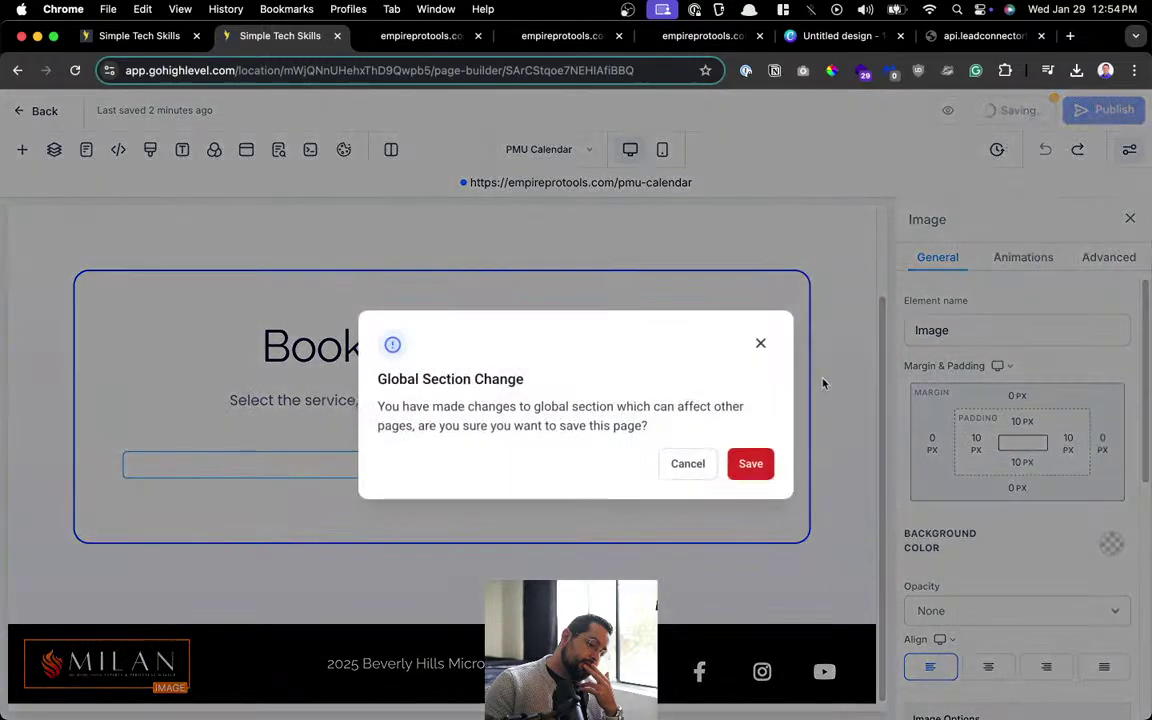
left_click(757, 469)
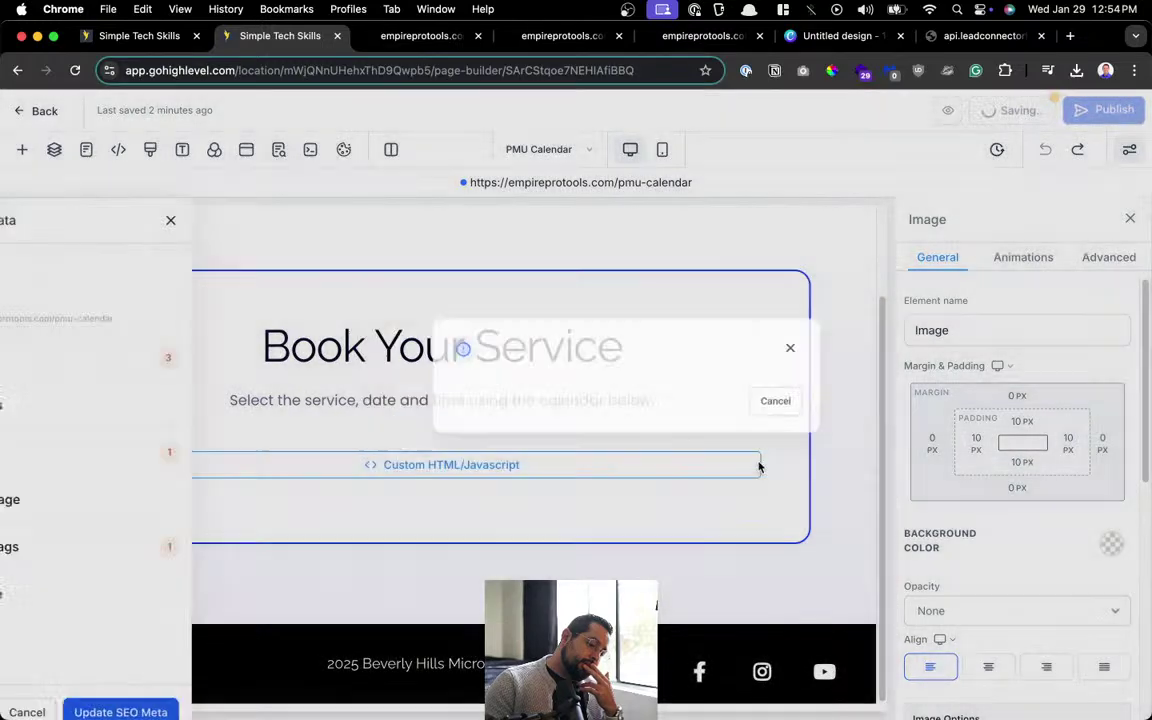
left_click(258, 220)
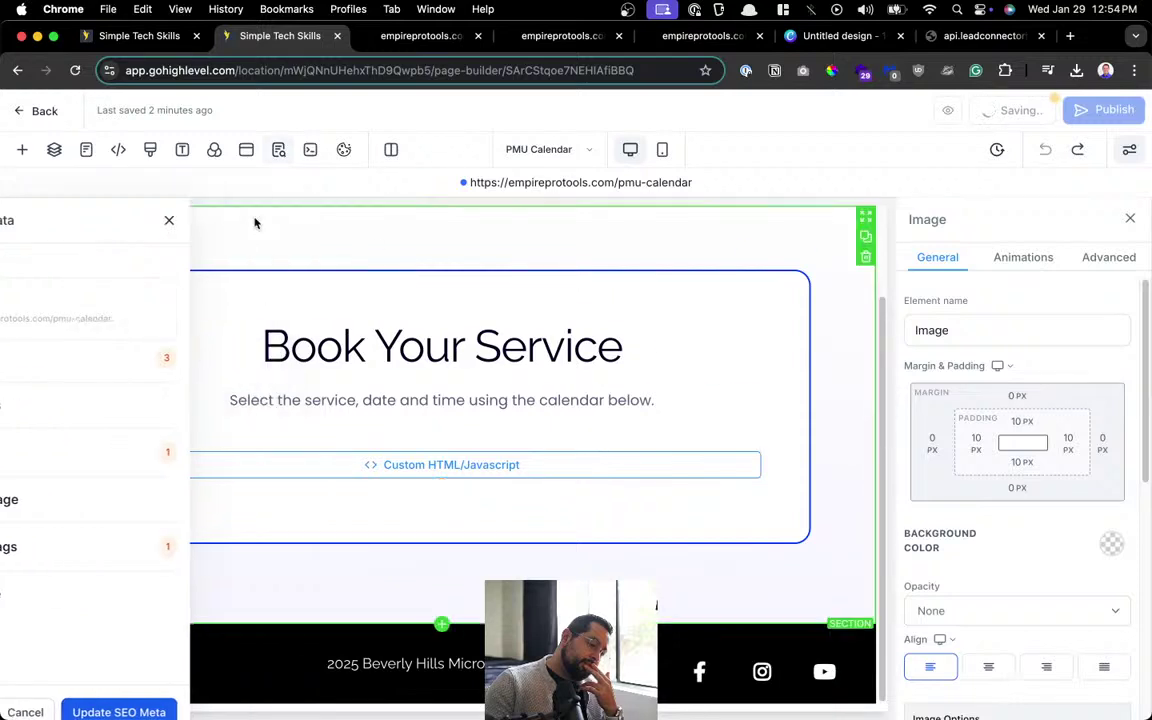
scroll(441, 512, "up", 2)
scroll(441, 512, "down", 2)
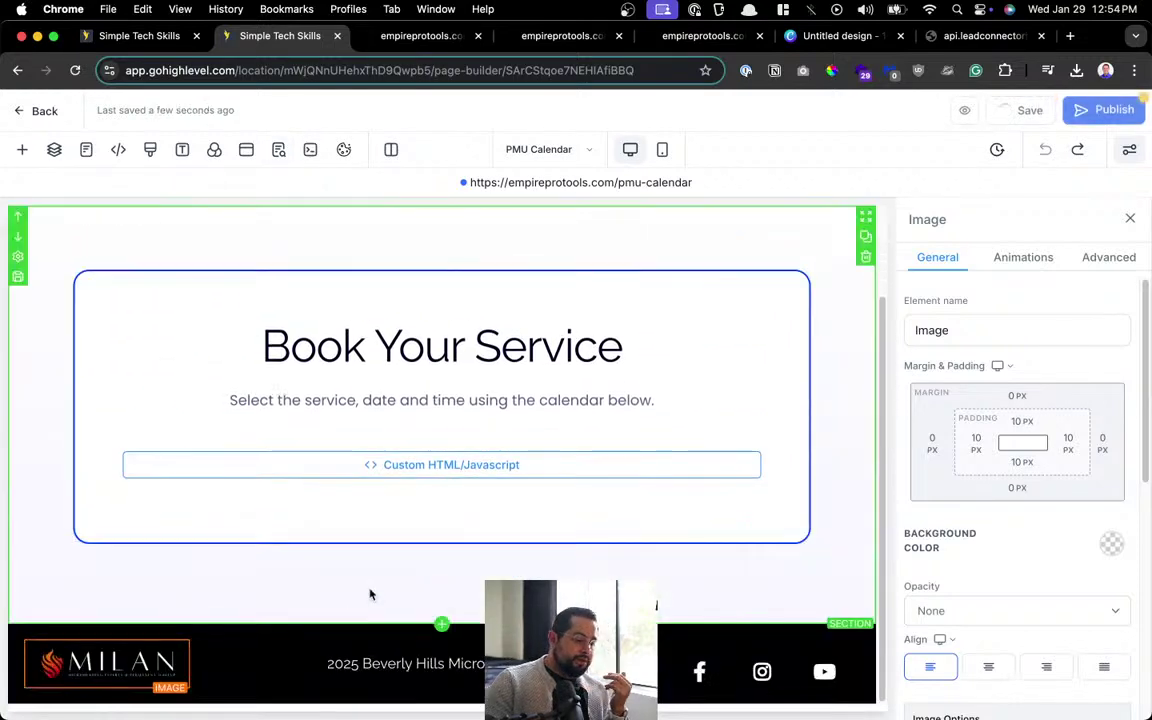
left_click(326, 632)
Check the footer section's General and Advanced settings, then close the panel.
left_click(330, 630)
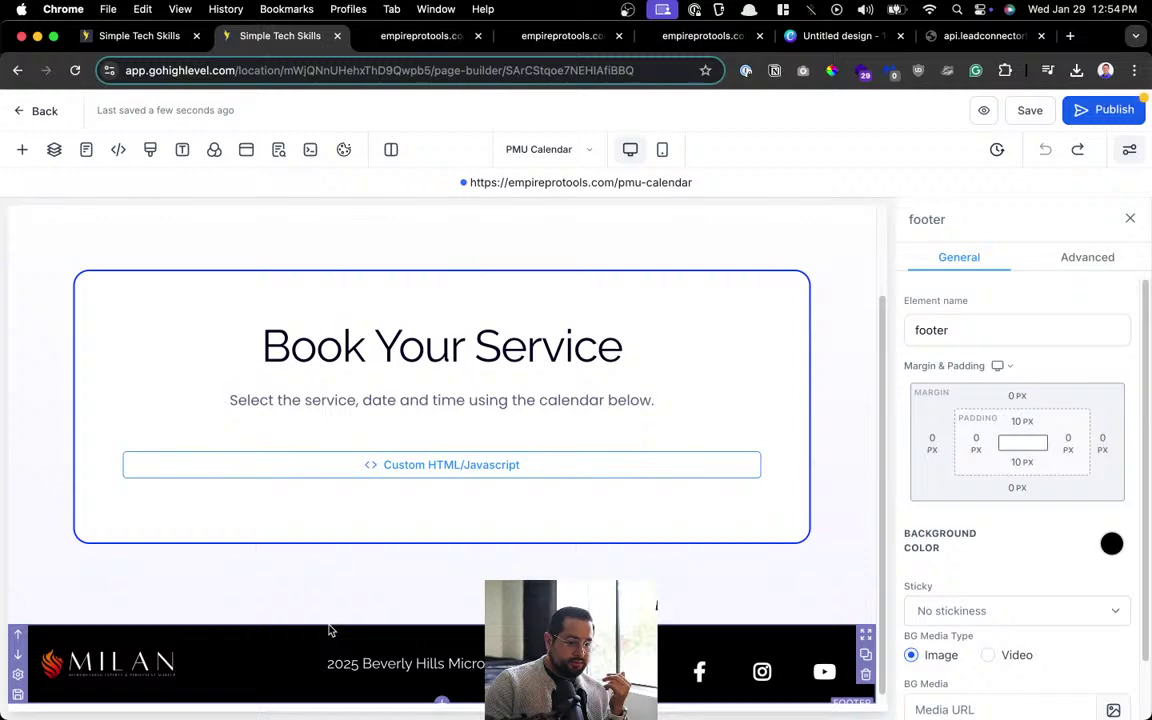
scroll(1016, 506, "down", 2)
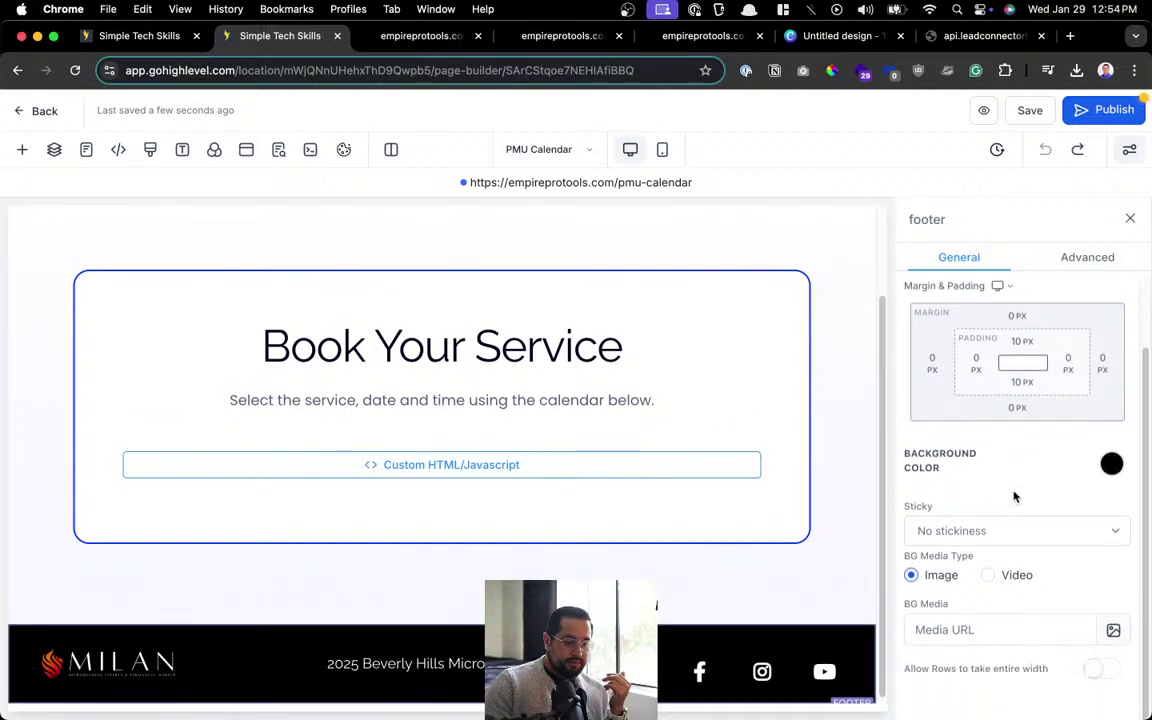
left_click(1011, 630)
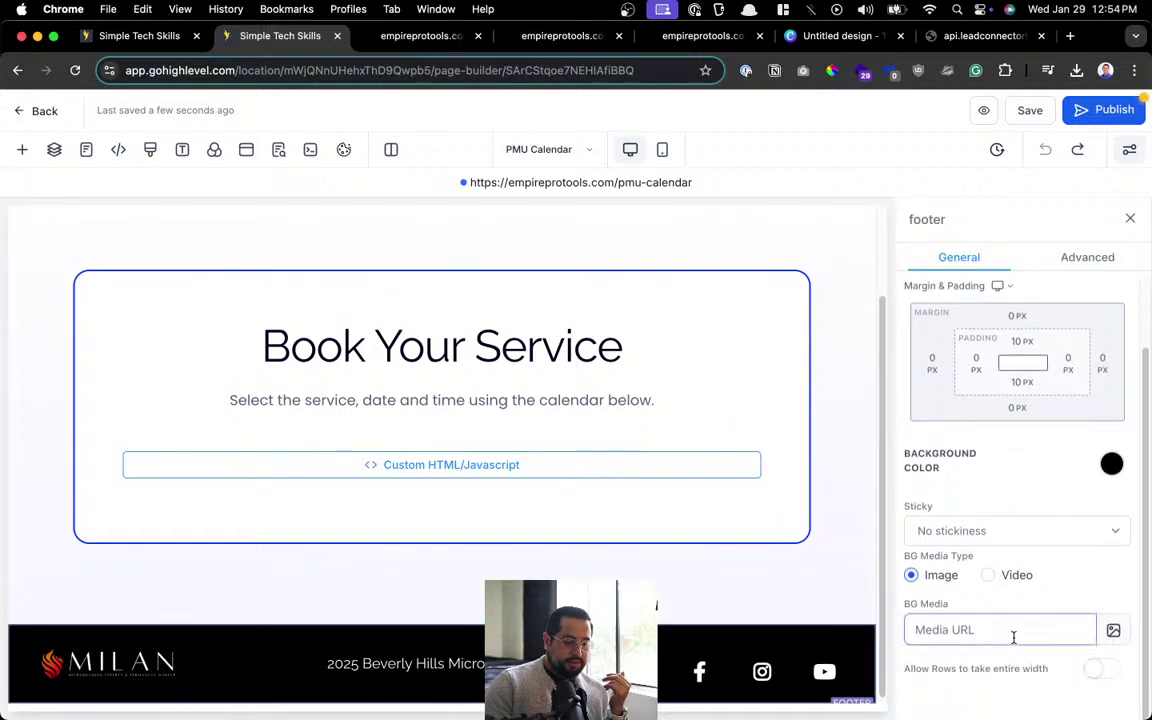
left_click(1107, 257)
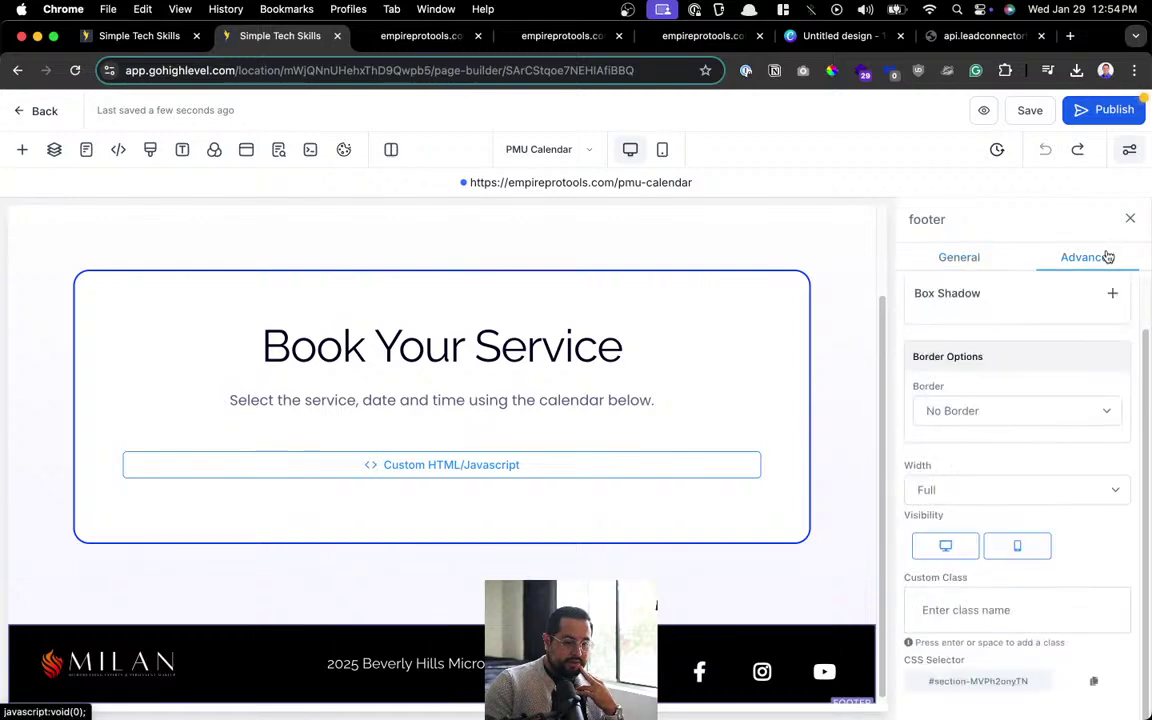
scroll(1028, 568, "up", 2)
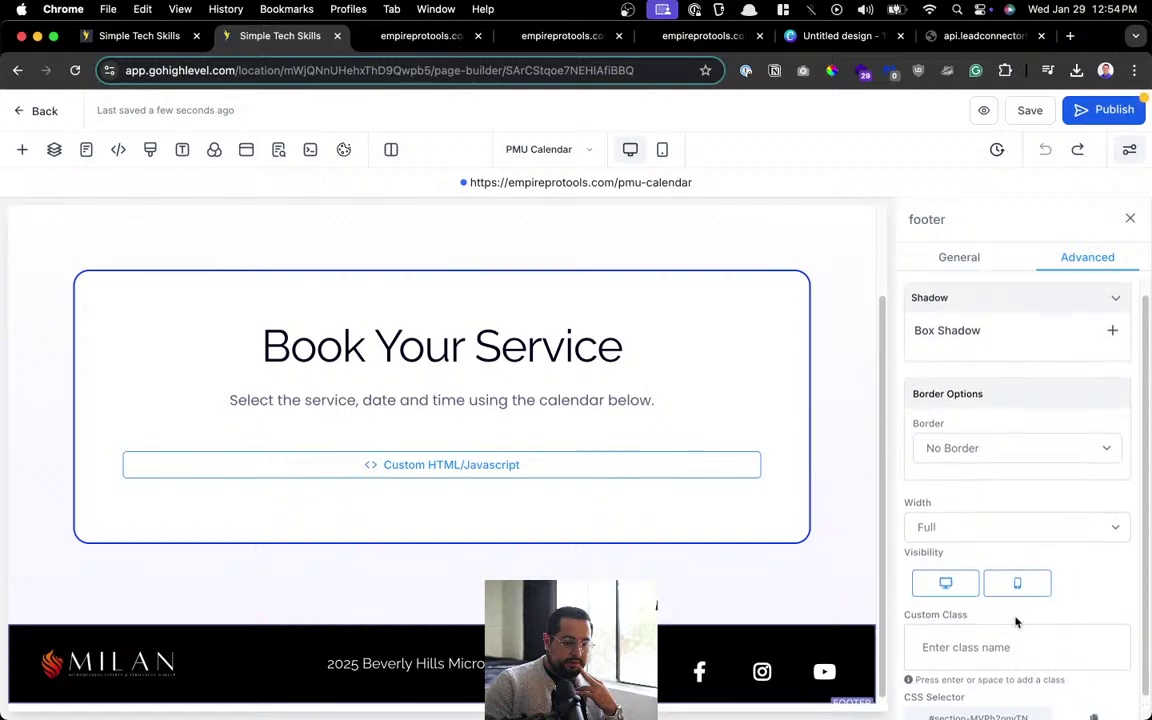
left_click(1129, 219)
Publish the PMU Calendar page and return to the pages list.
left_click(1113, 110)
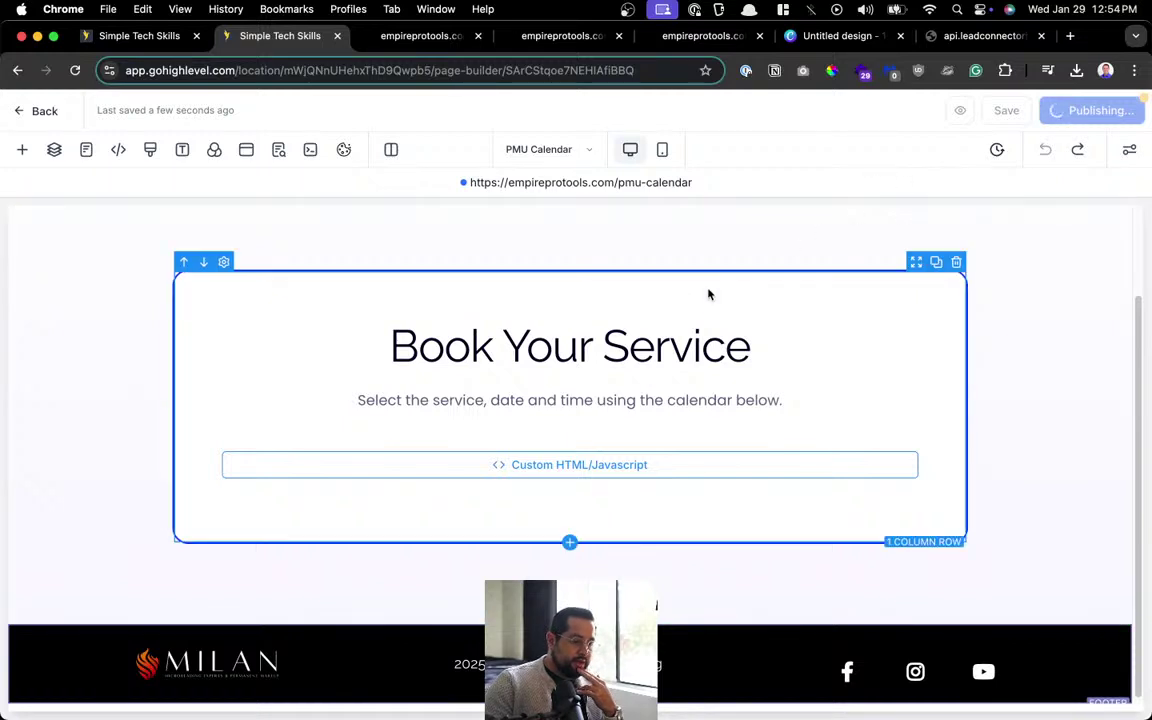
scroll(702, 502, "up", 2)
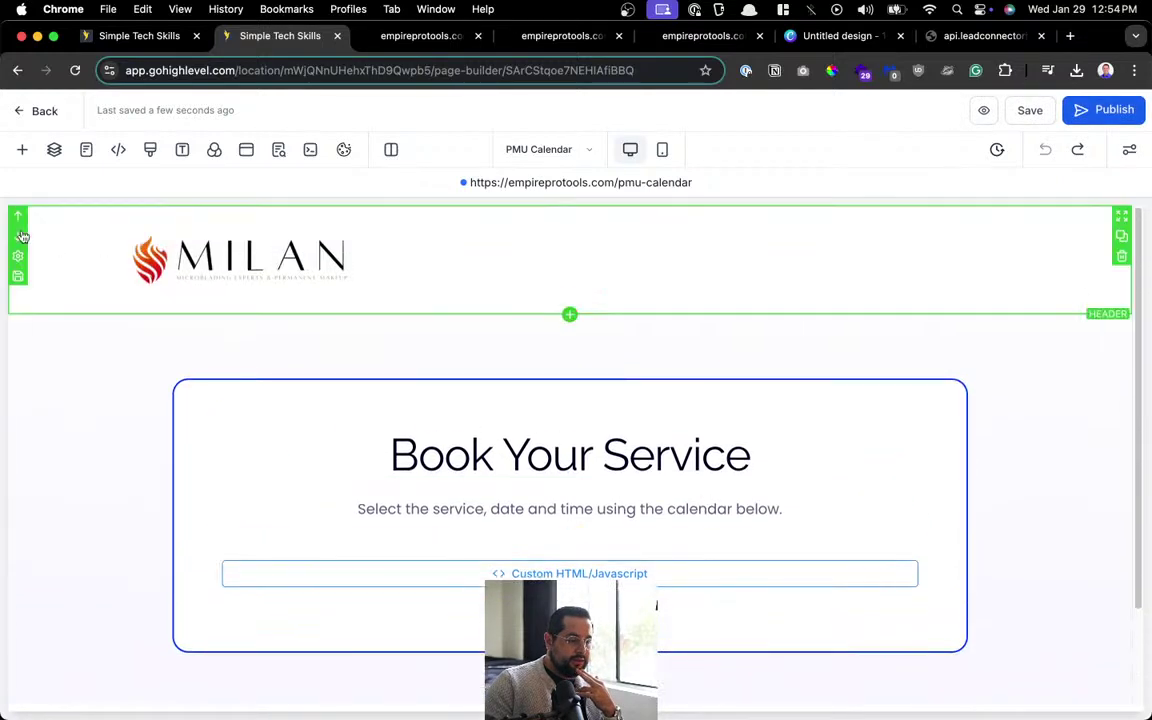
left_click(42, 116)
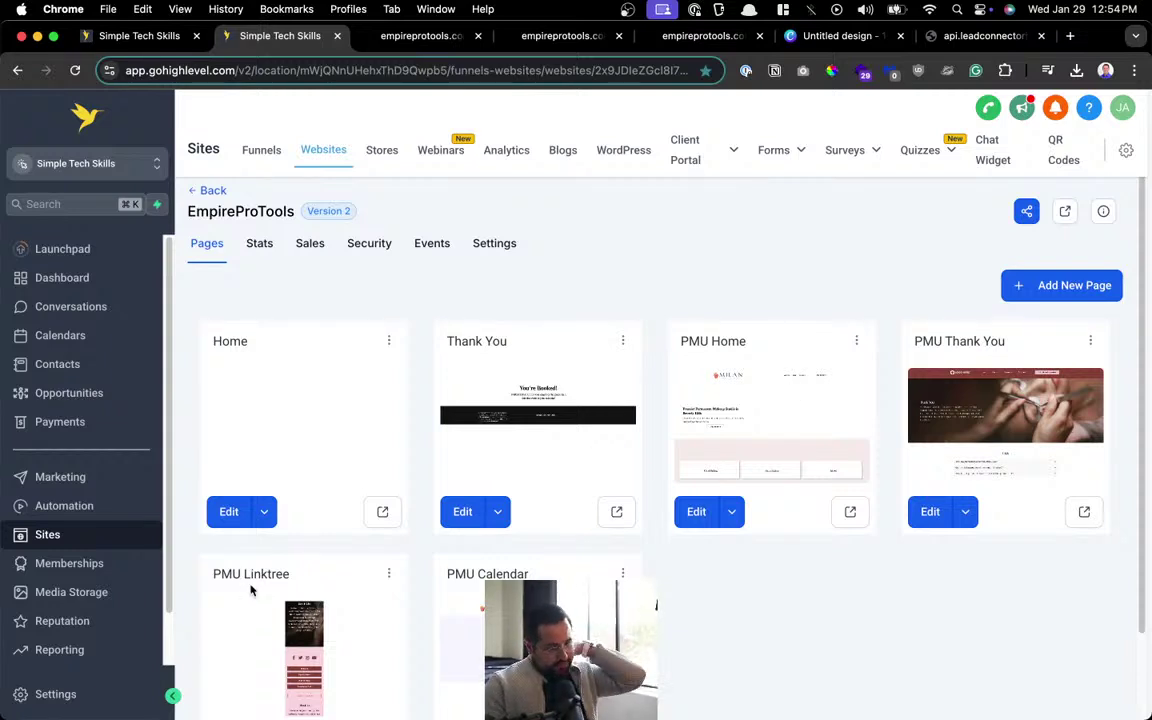
Delete the PMU Linktree page, typing DELETE to confirm.
left_click(389, 575)
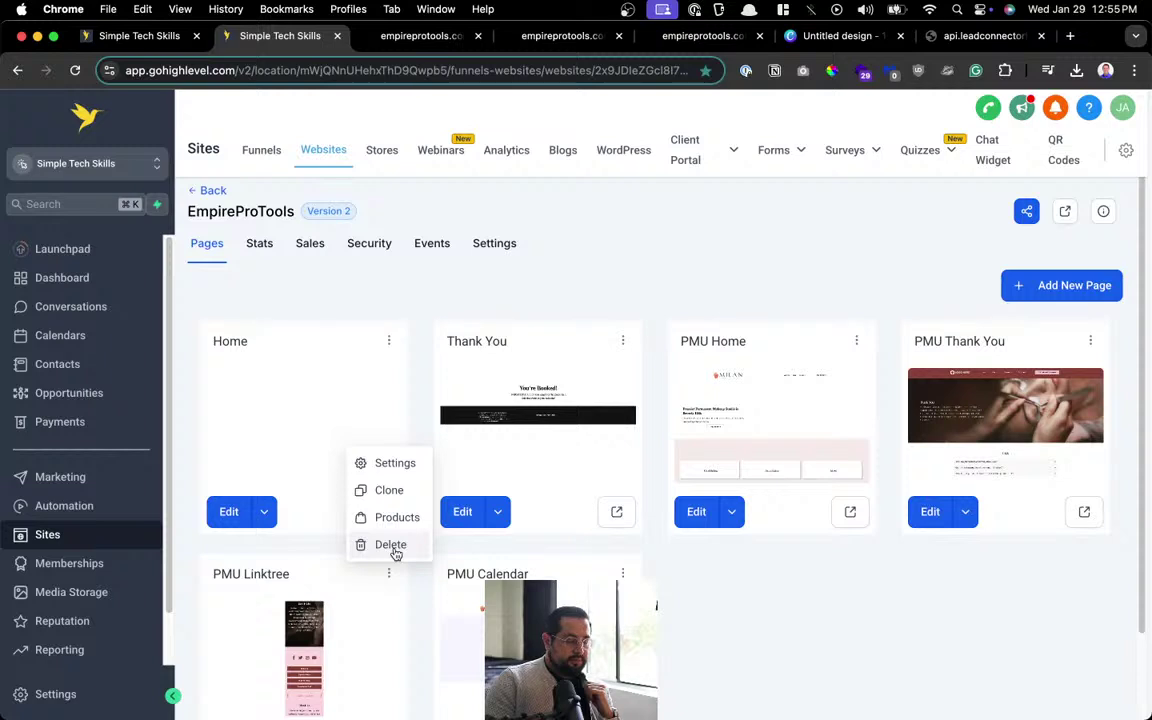
left_click(391, 545)
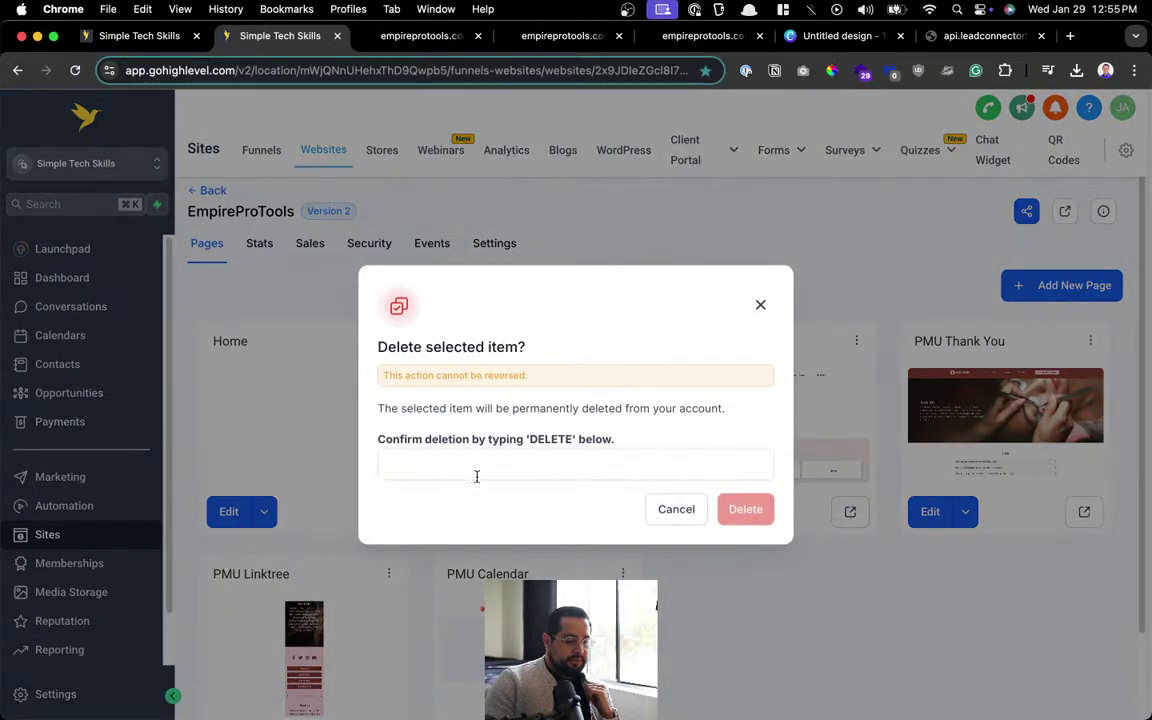
left_click(476, 466)
type("DELETE")
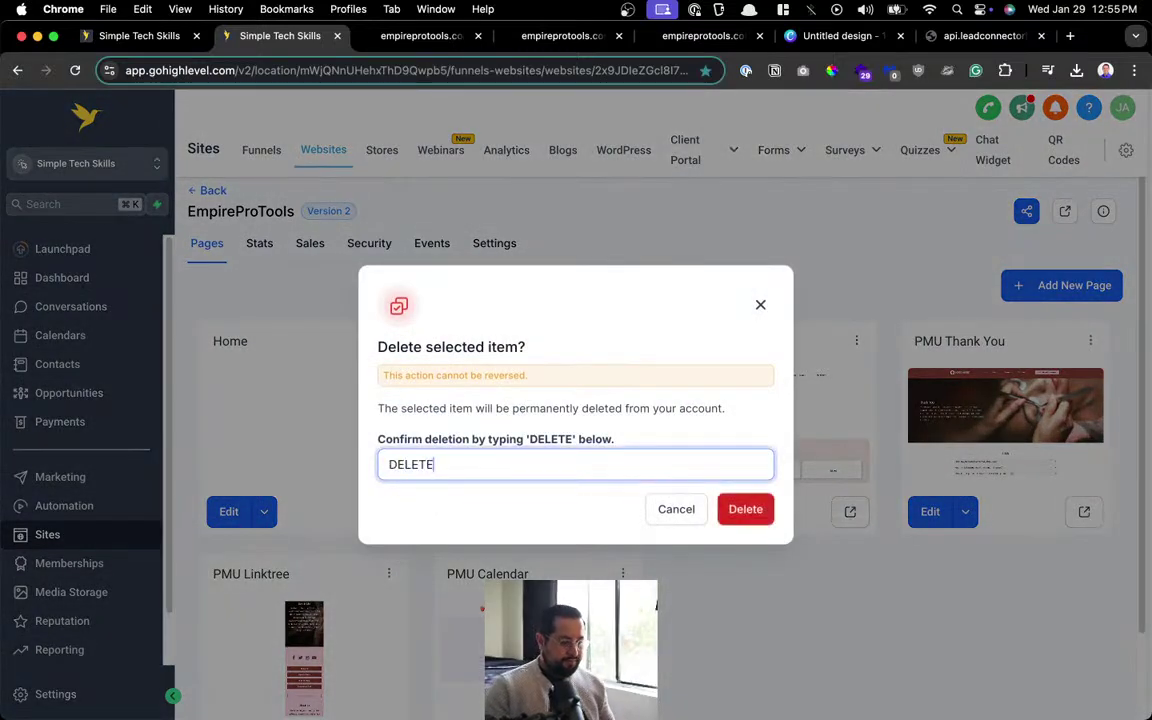
left_click(740, 510)
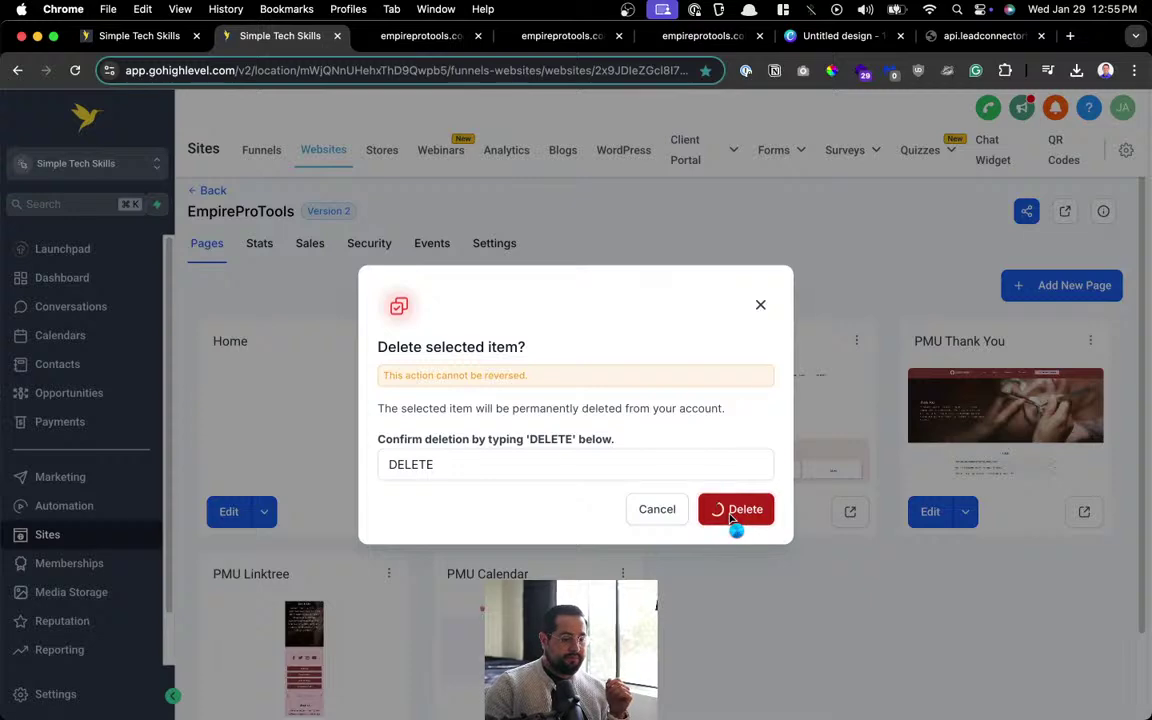
left_click(760, 306)
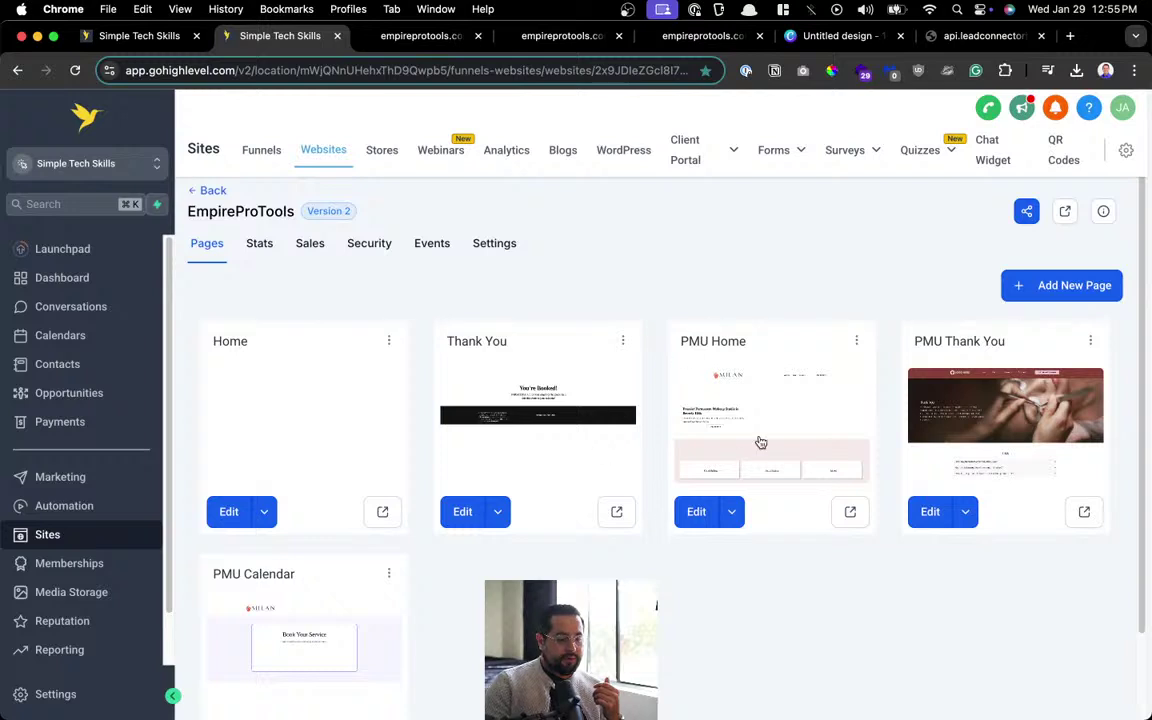
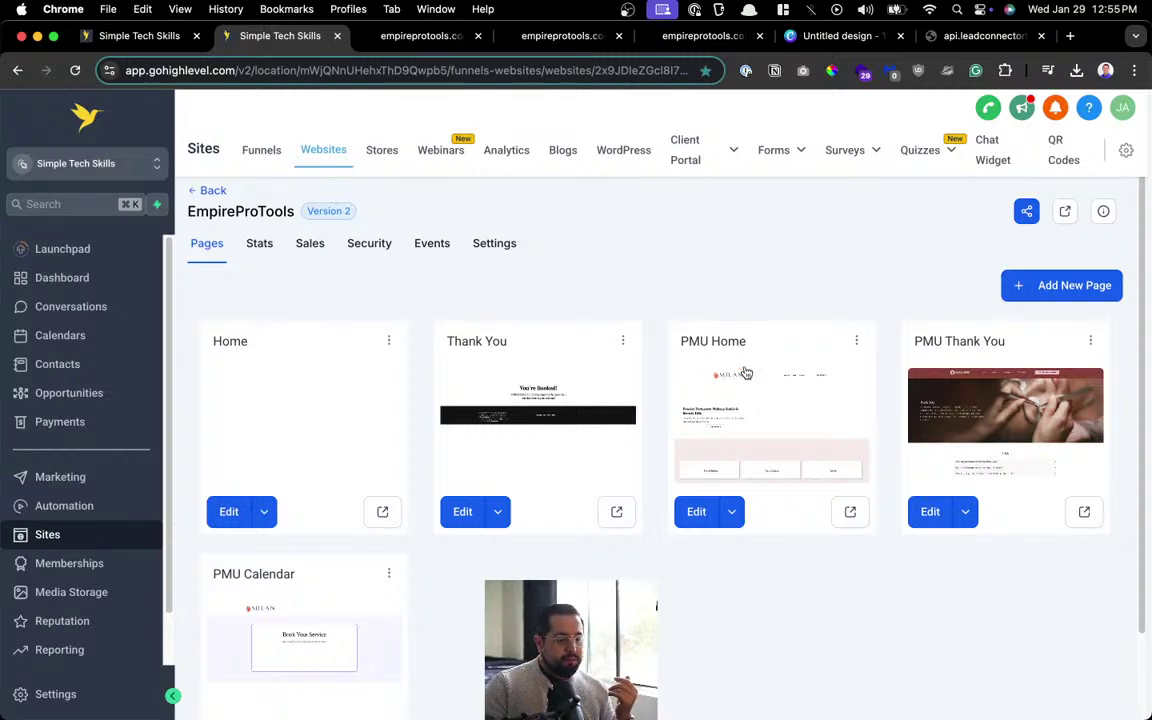
Open the live PMU Home page in a new tab and browse its Appointments booking page.
left_click(845, 514)
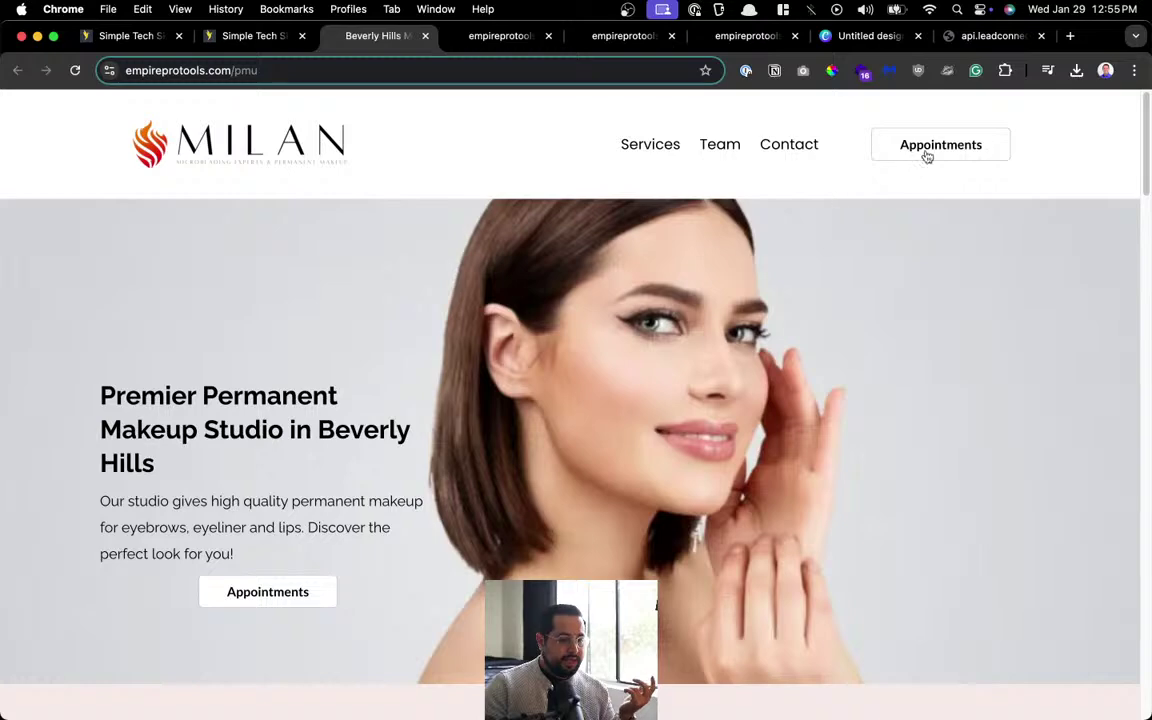
left_click(927, 152)
scroll(845, 345, "down", 1)
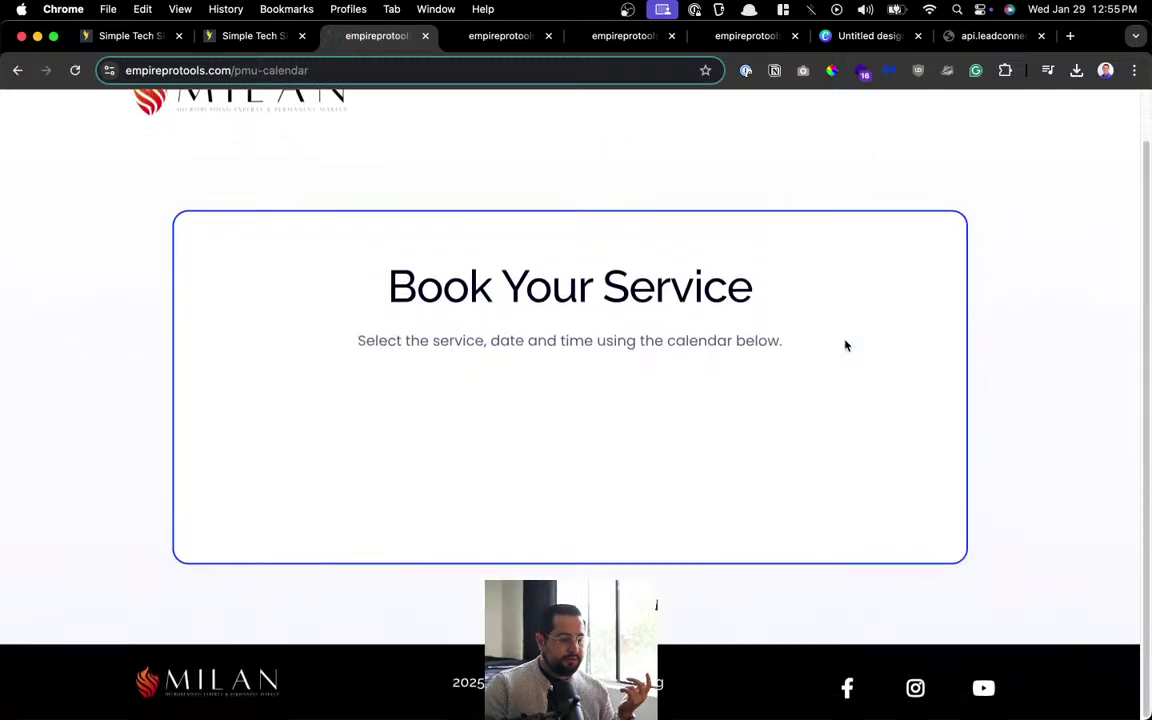
scroll(992, 550, "down", 5)
scroll(489, 309, "up", 6)
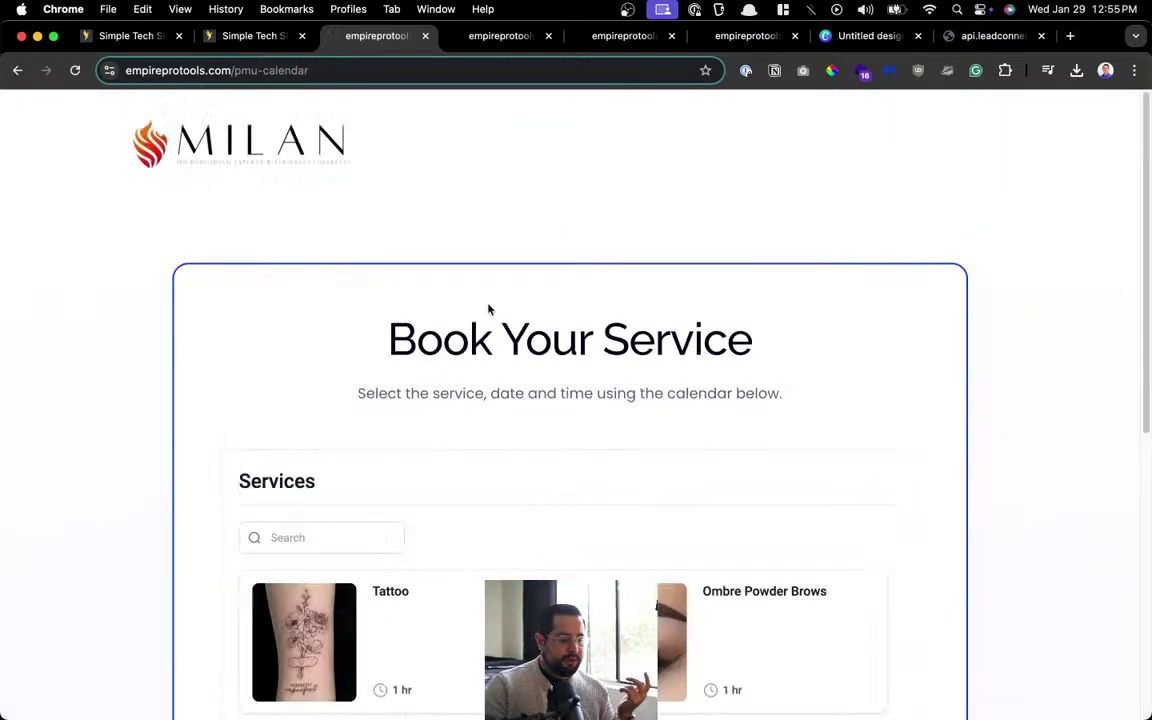
Return to the PMU home page via the logo and scroll down to the Send Us A Message form.
left_click(284, 140)
scroll(566, 386, "down", 20)
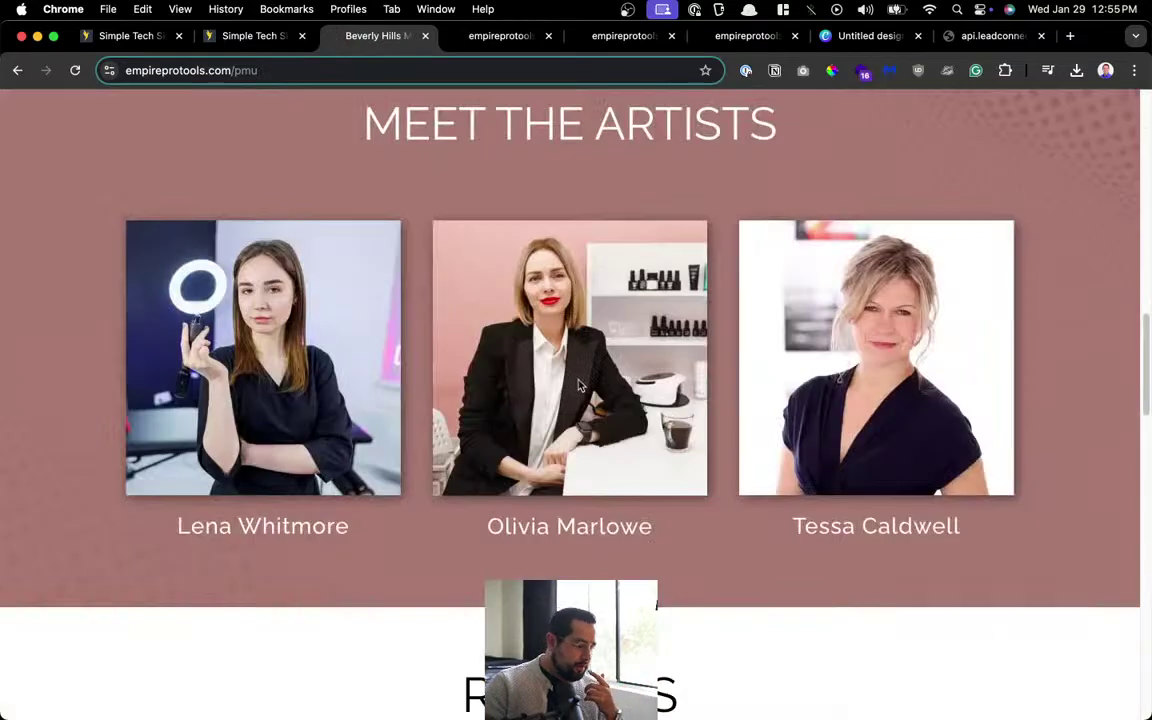
scroll(566, 386, "up", 5)
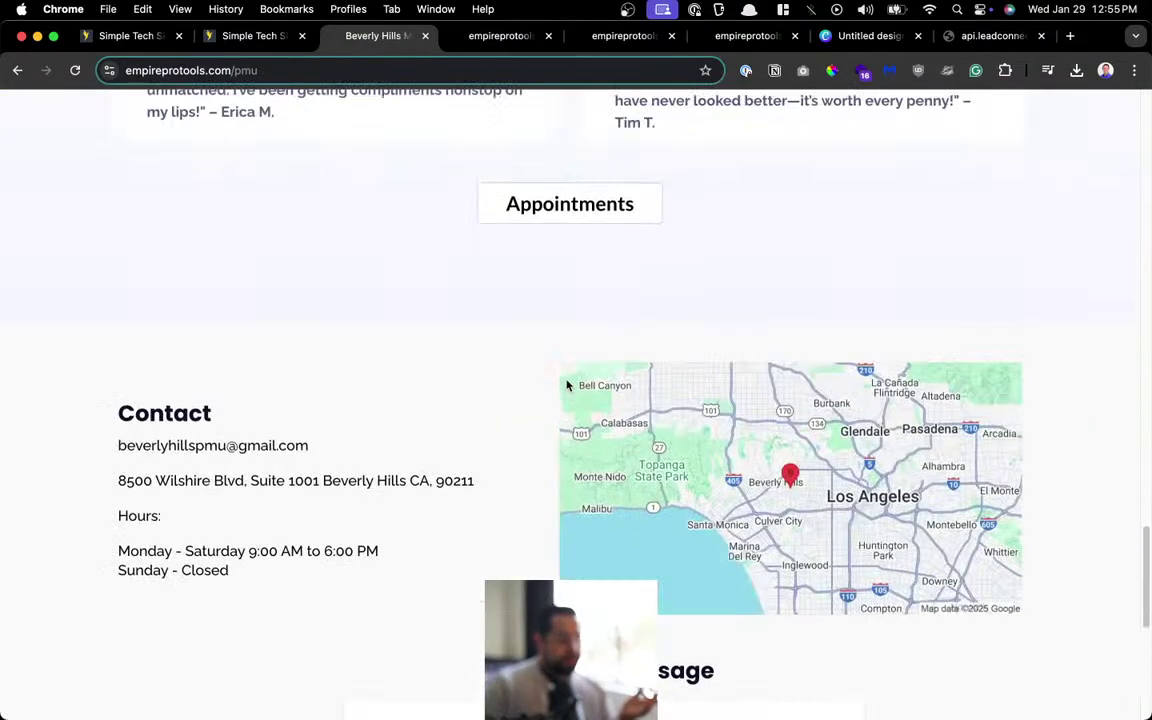
scroll(497, 266, "down", 5)
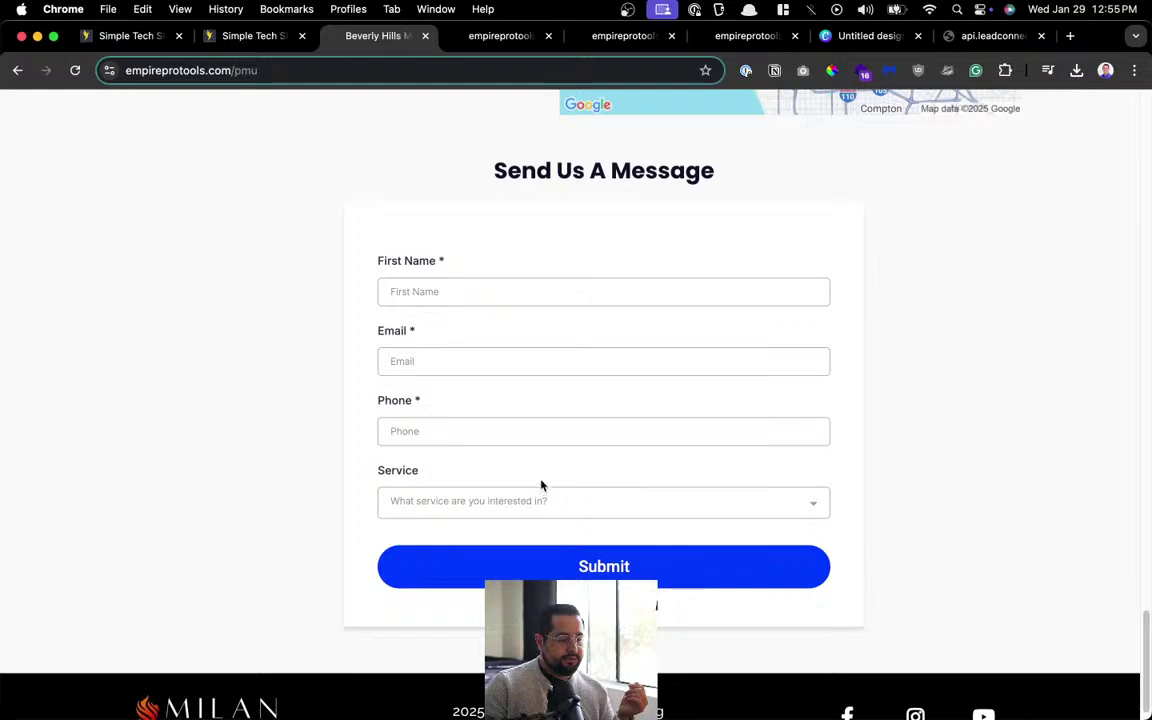
scroll(246, 677, "down", 1)
scroll(642, 330, "up", 15)
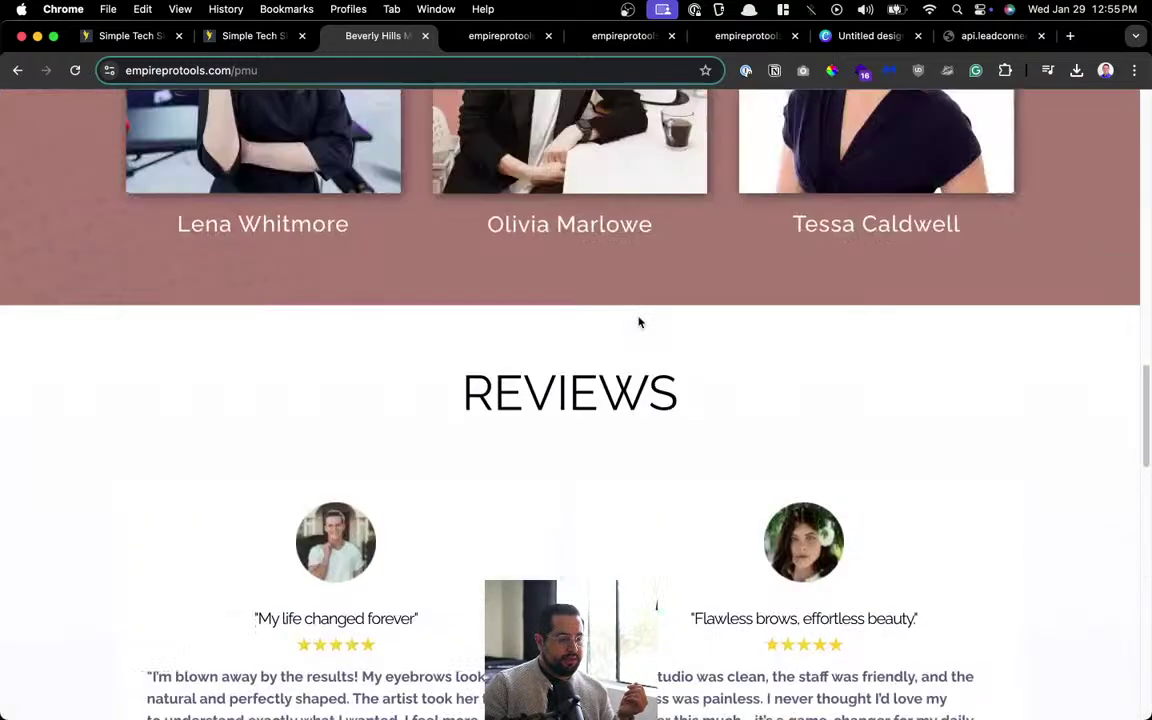
scroll(640, 322, "down", 15)
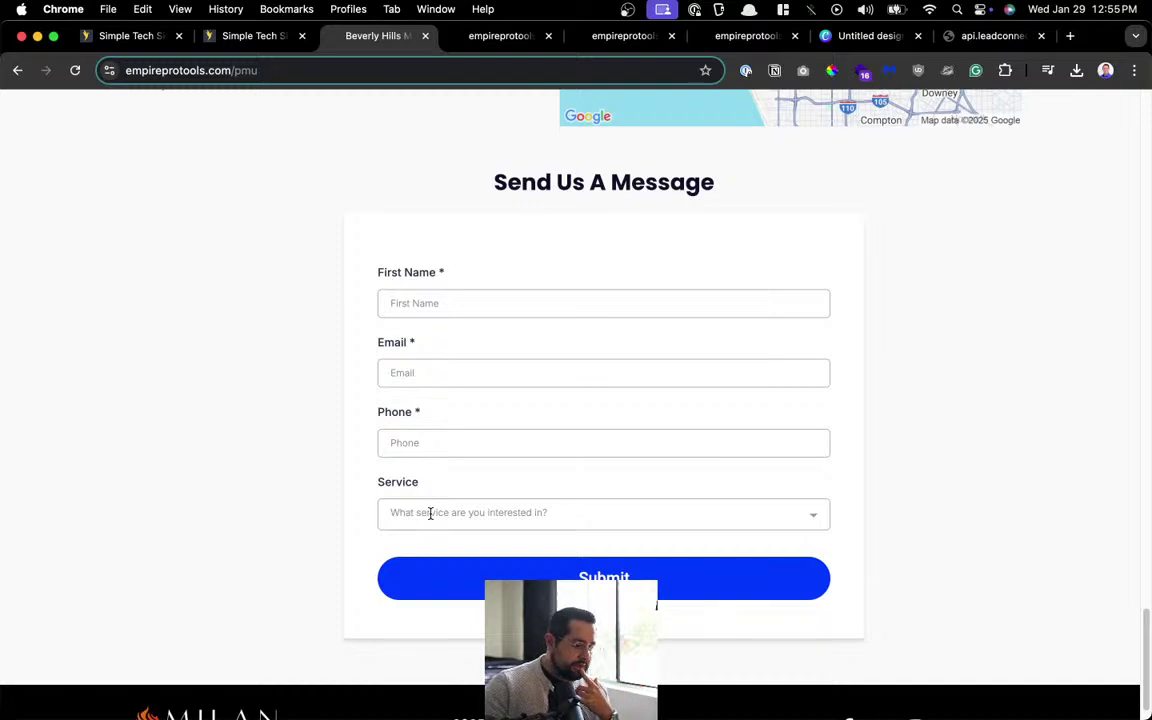
Open PMU Form from Forms > Builder in HighLevel and add 'Website' to its title.
left_click(252, 36)
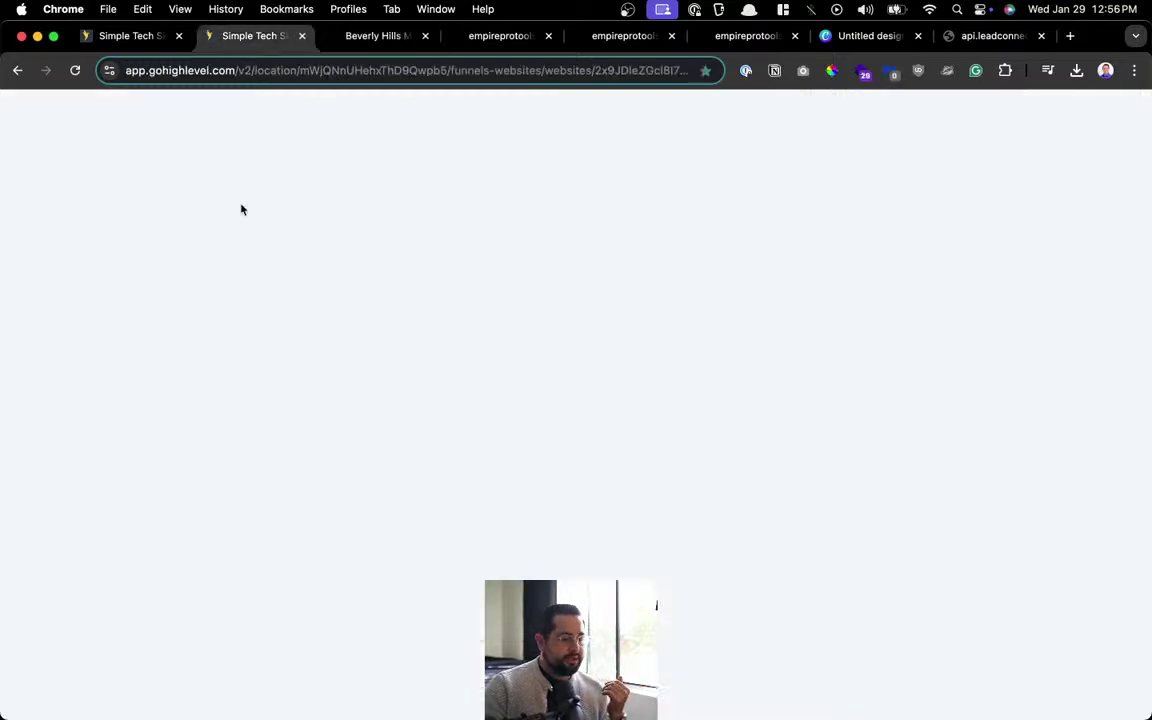
mouse_move(800, 153)
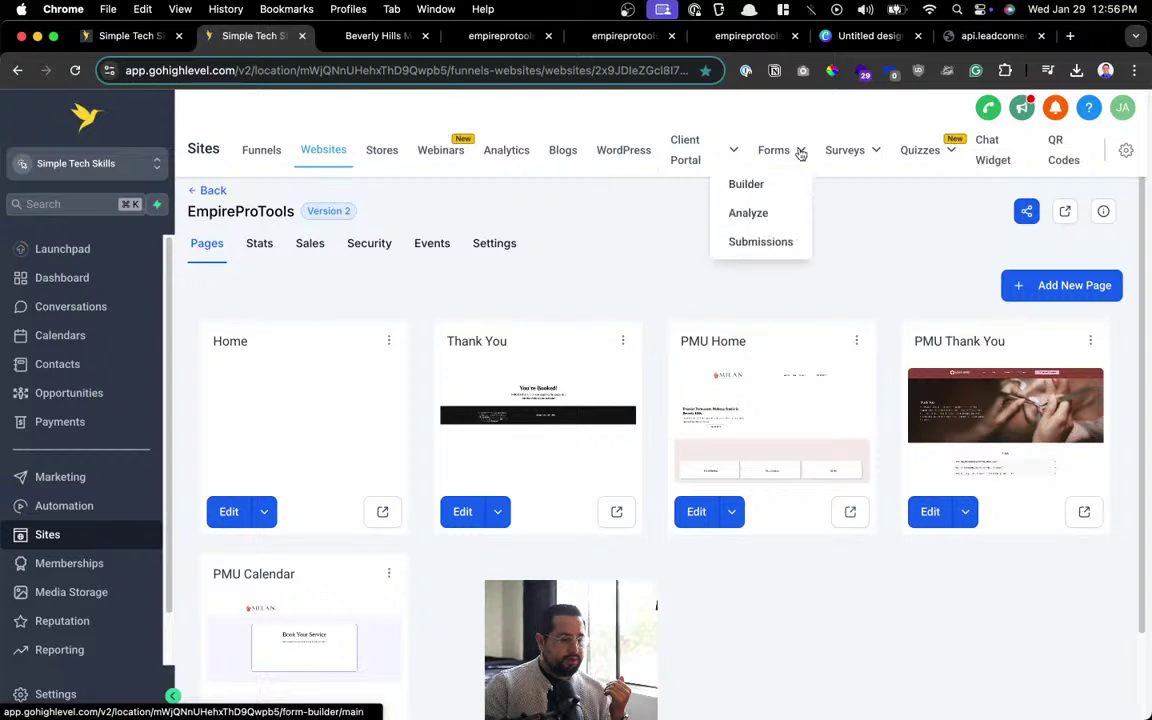
left_click(768, 184)
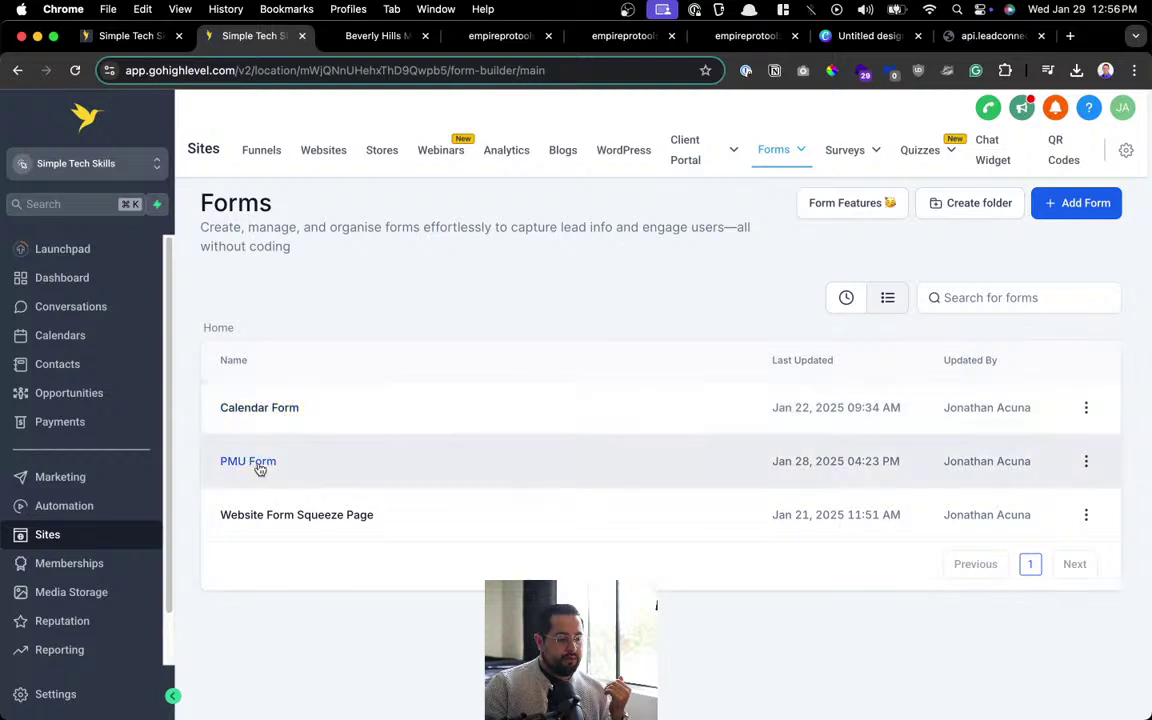
left_click(260, 465)
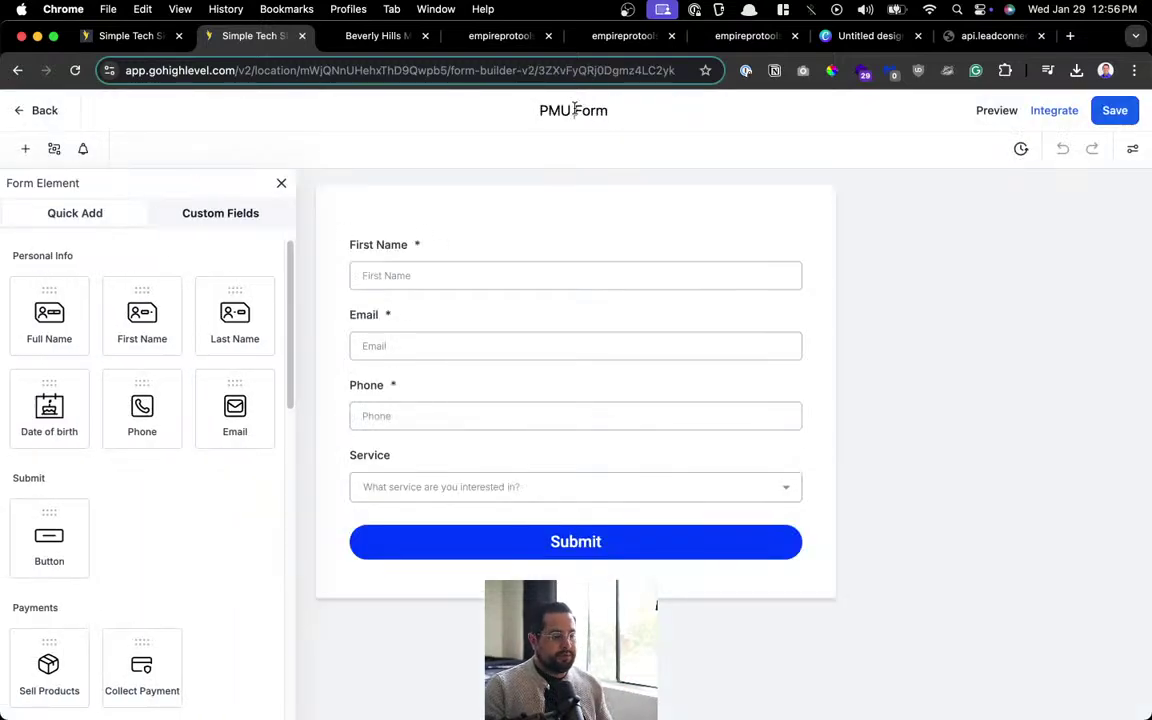
left_click(575, 110)
type("Website")
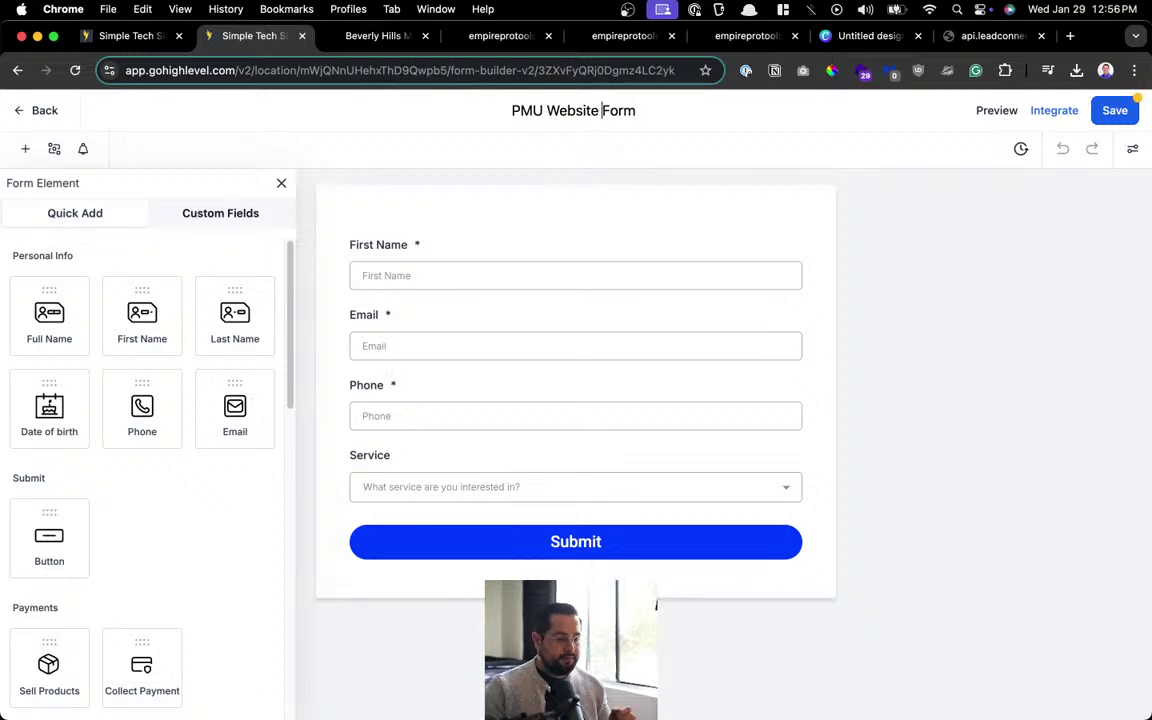
Finish renaming the form to PMU Website Form and delete the Service dropdown.
left_click(951, 381)
left_click(609, 489)
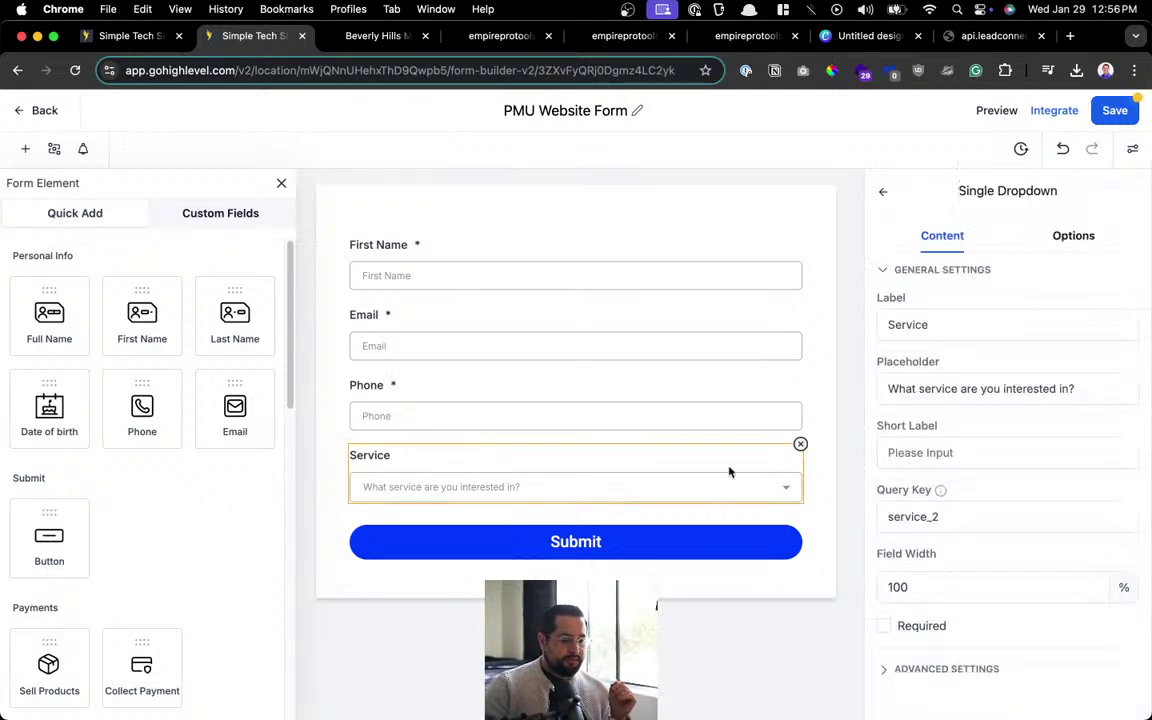
left_click(800, 443)
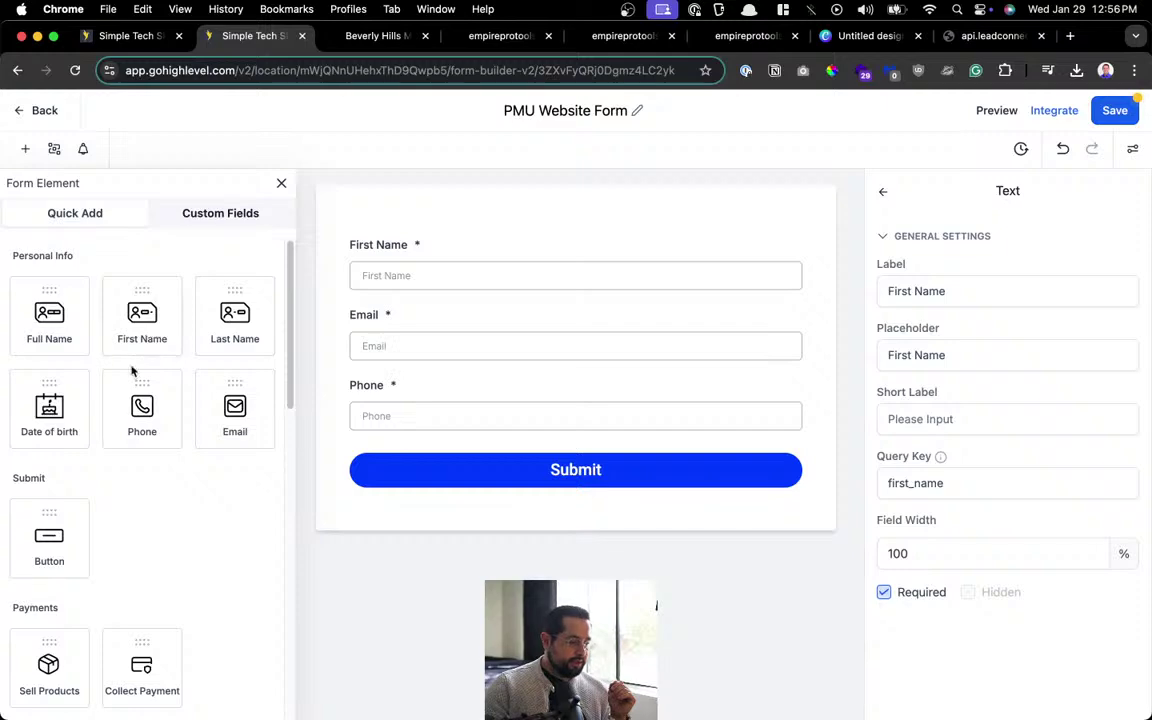
Drag a Text block and a Multi Line field onto the form below Phone.
scroll(125, 403, "down", 5)
scroll(125, 403, "up", 5)
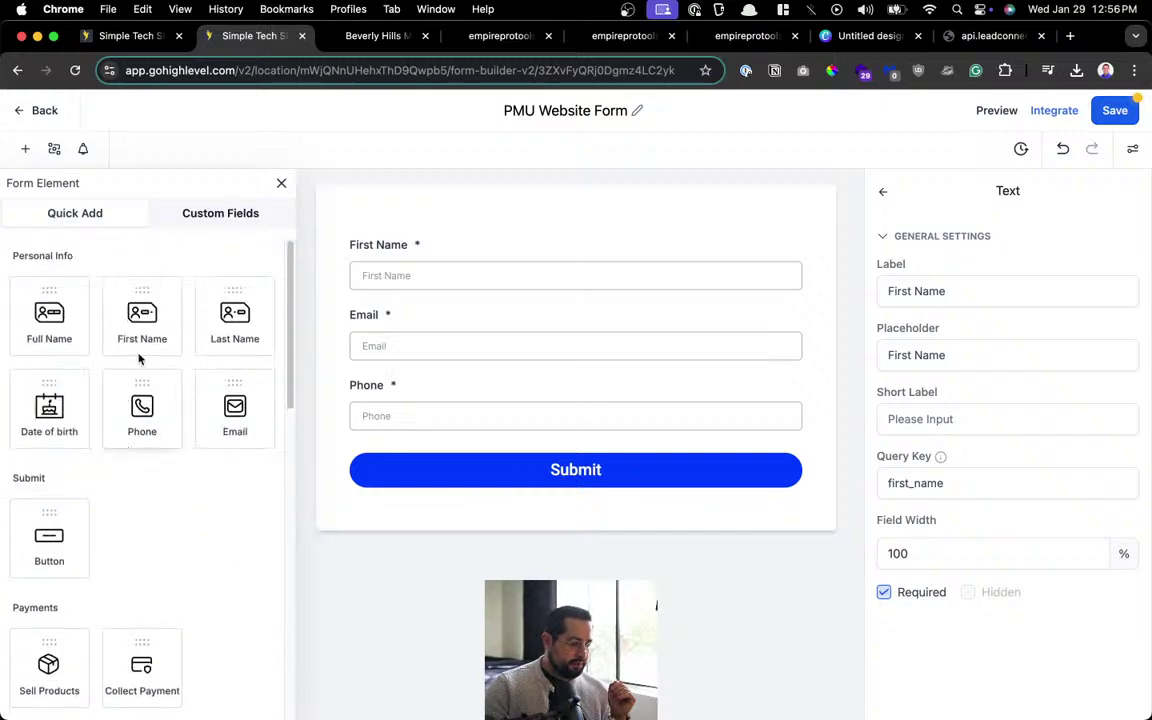
scroll(160, 441, "down", 5)
scroll(160, 441, "down", 5)
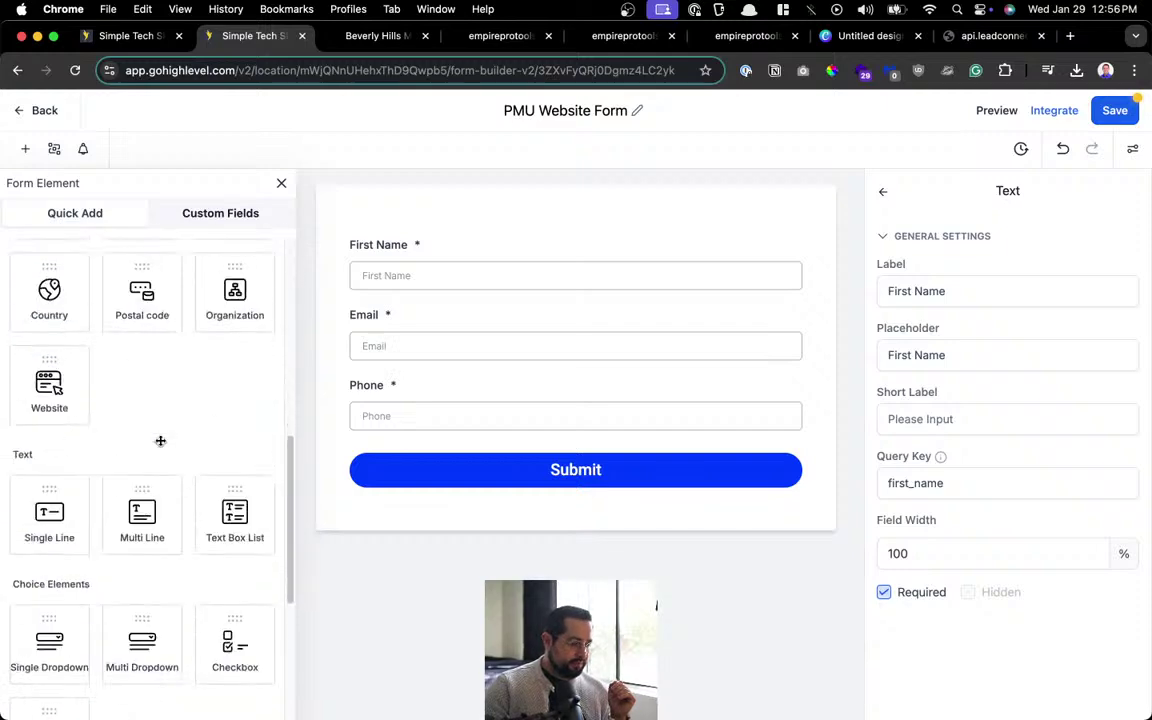
scroll(160, 441, "down", 1)
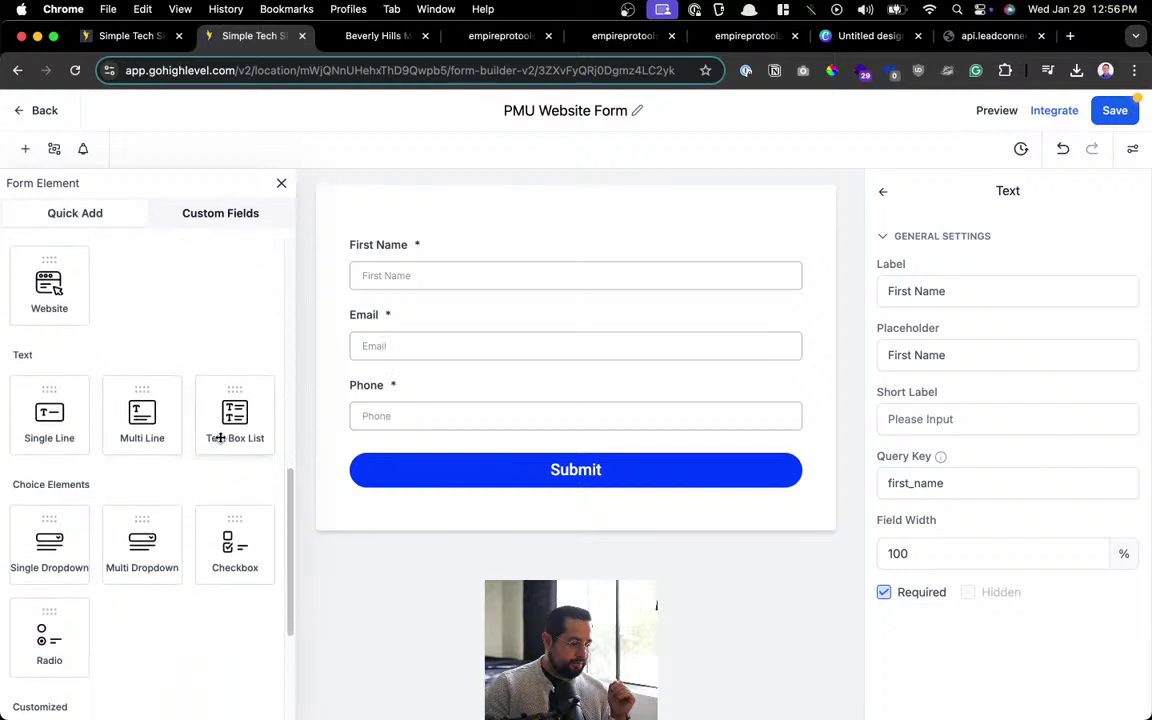
scroll(208, 445, "down", 6)
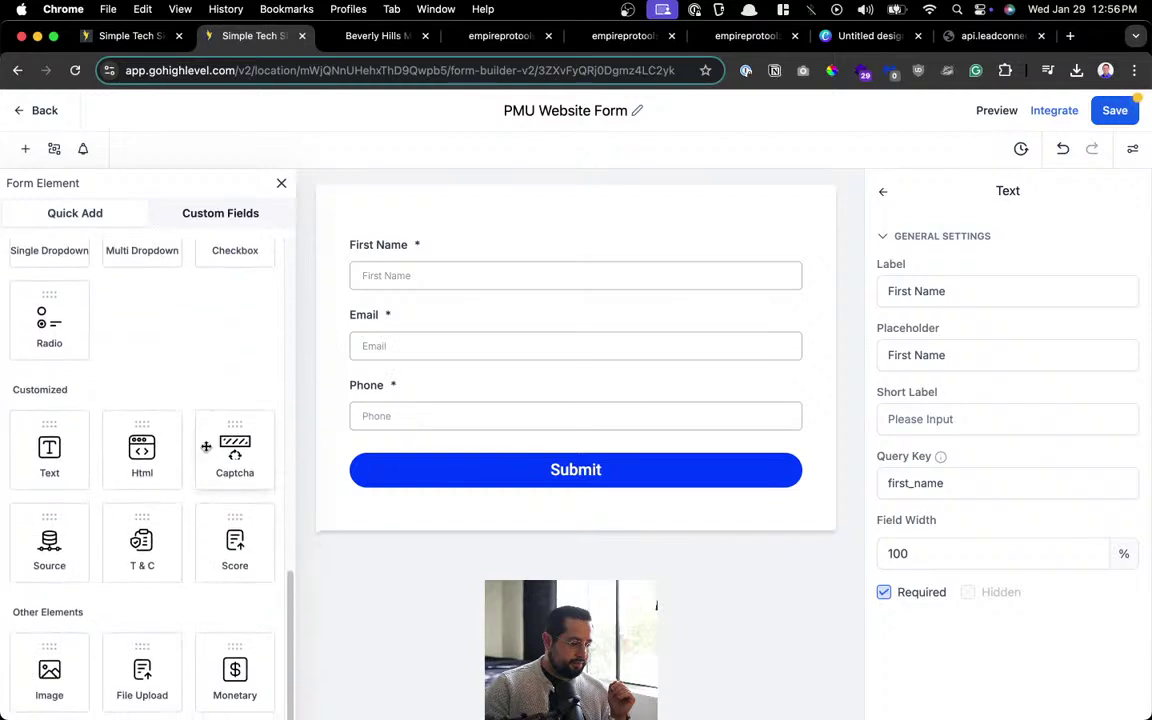
left_click_drag(80, 460, 418, 470)
scroll(218, 545, "down", 2)
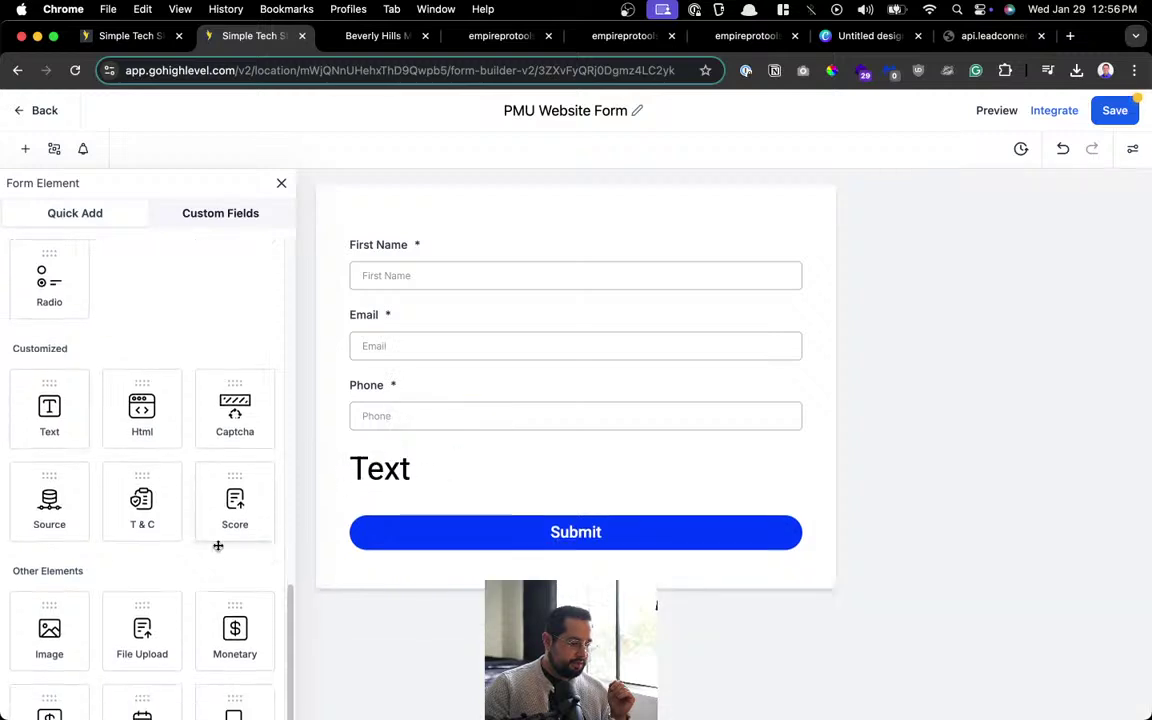
scroll(222, 533, "up", 8)
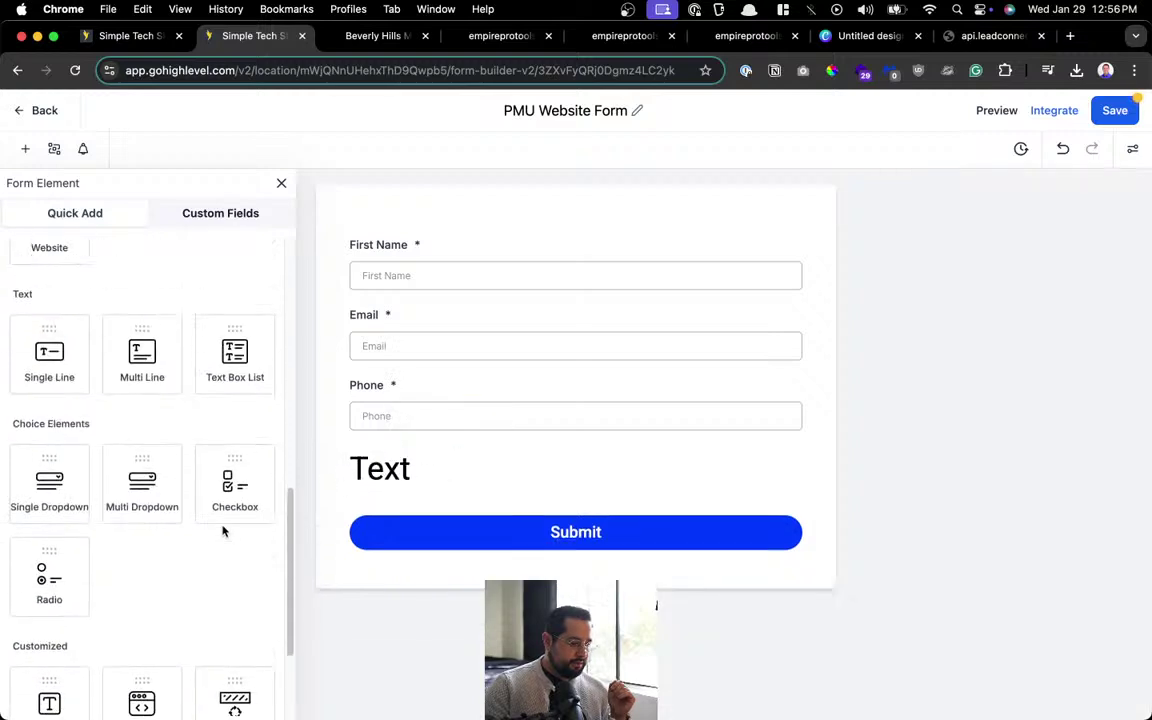
left_click_drag(150, 375, 499, 545)
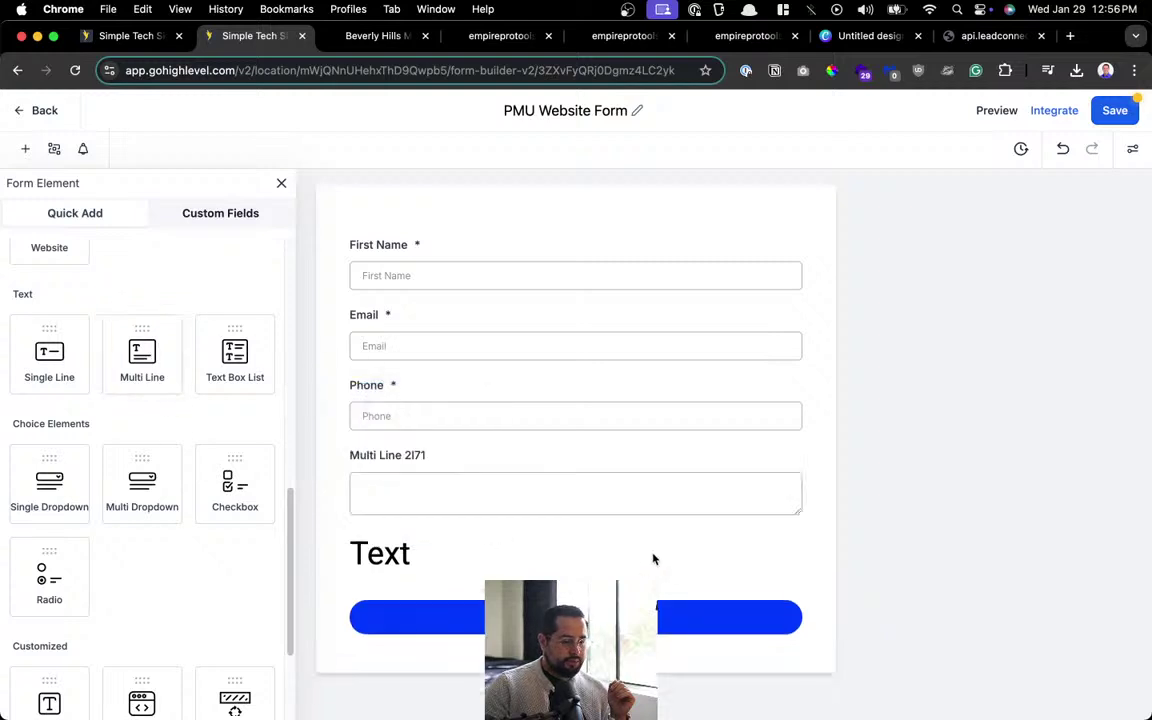
left_click(436, 557)
Delete the Text block and make the Multi Line field a required field labelled 'Message'.
left_click(802, 529)
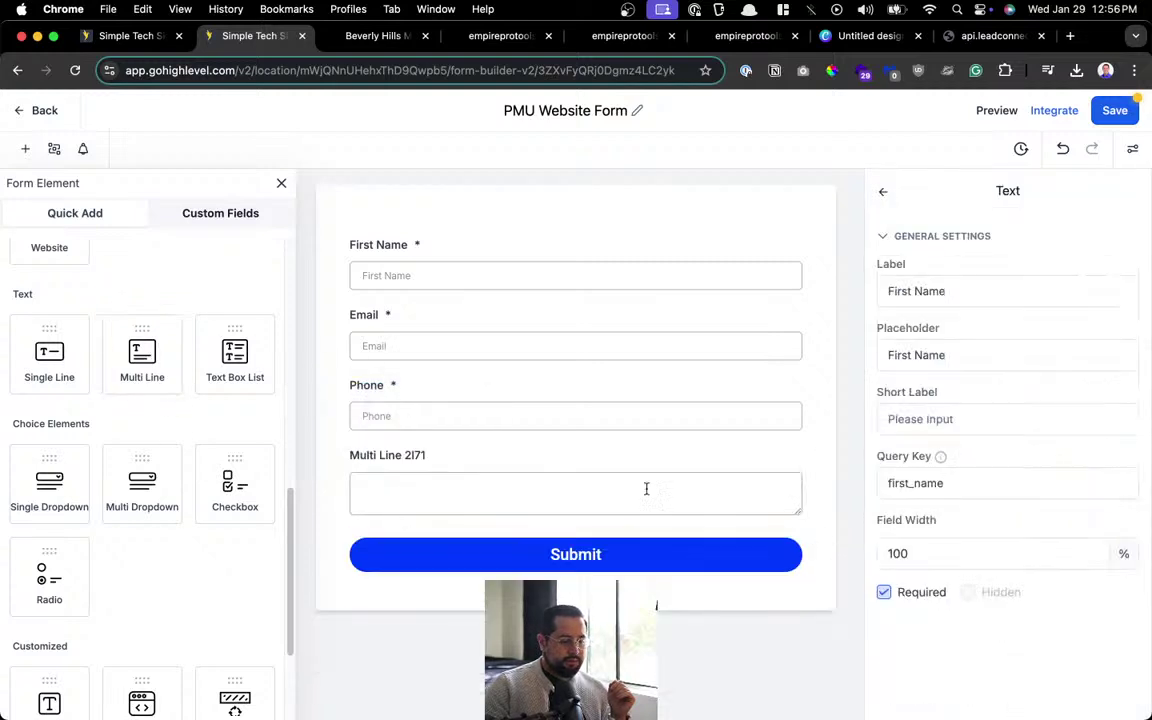
left_click(420, 480)
left_click(956, 292)
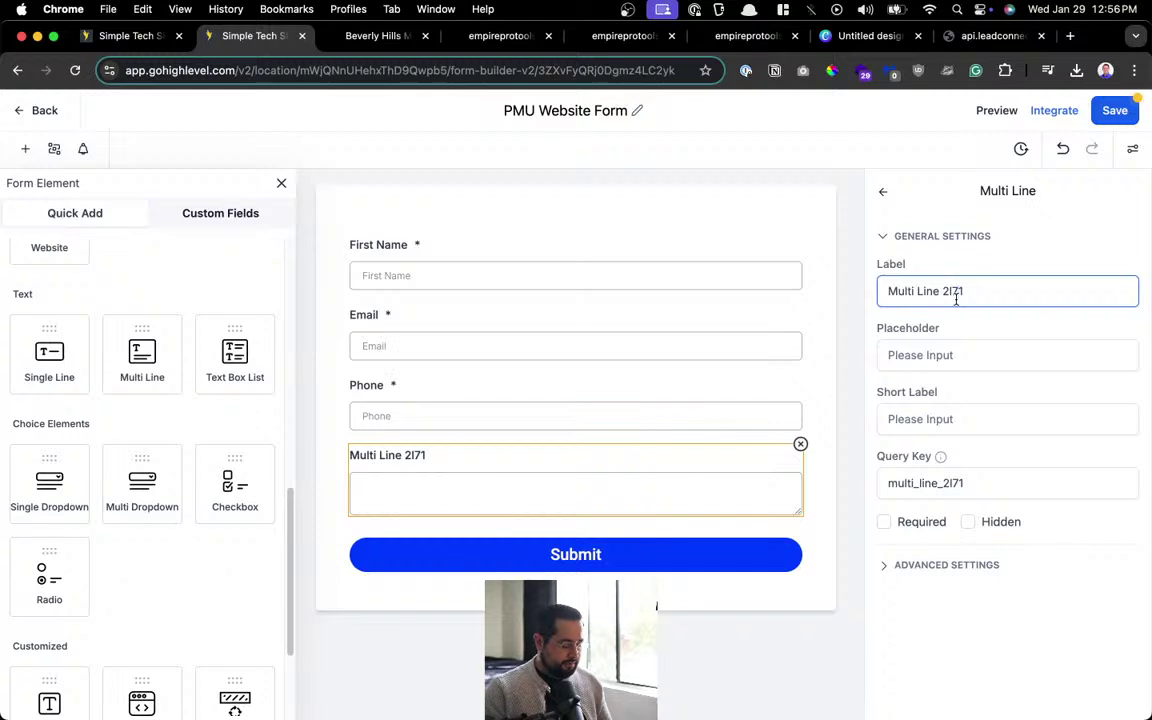
key("super+a")
type("Message")
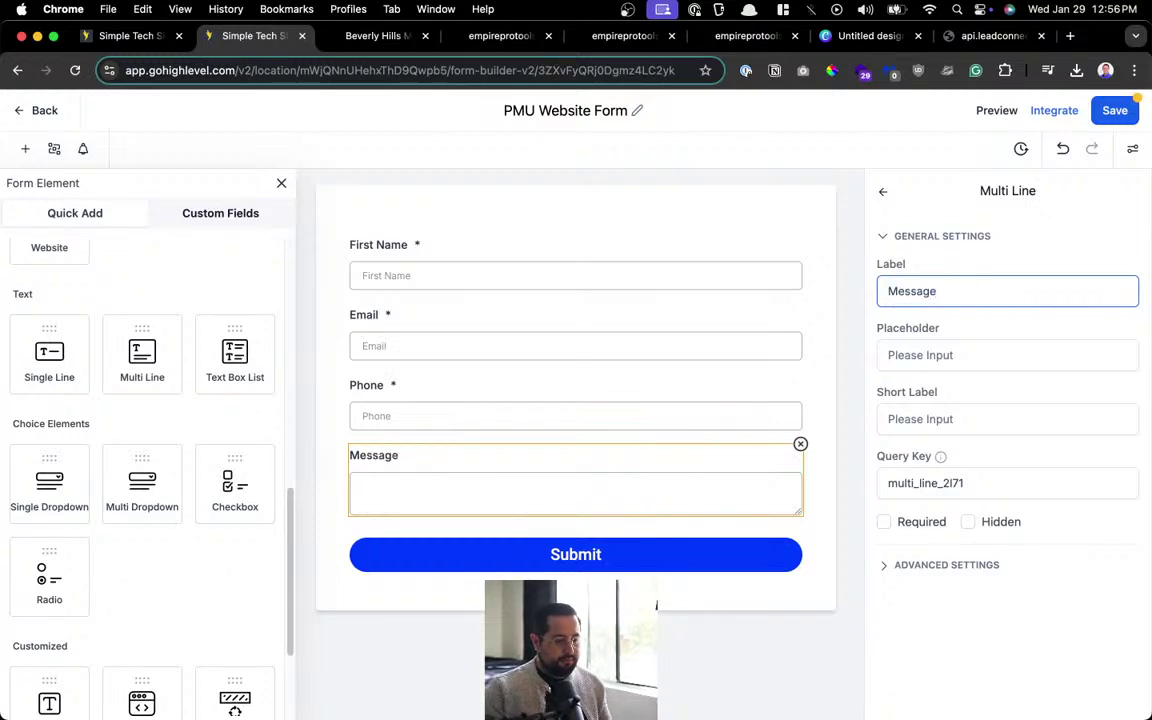
left_click(916, 524)
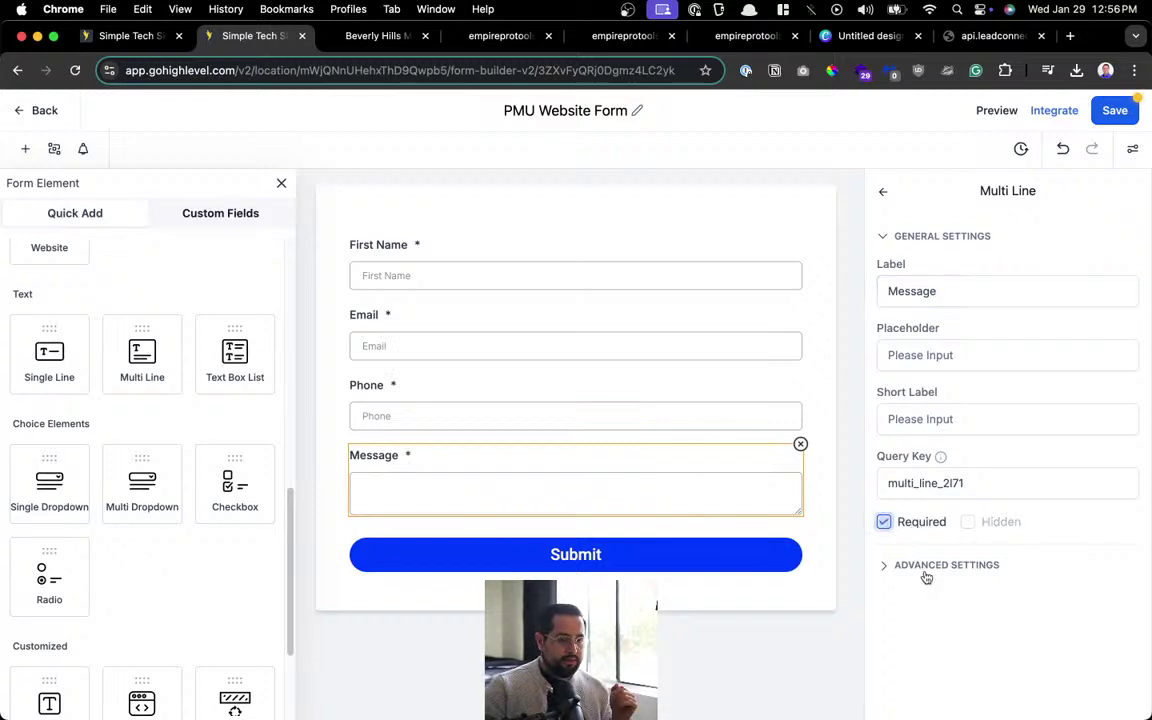
left_click(928, 566)
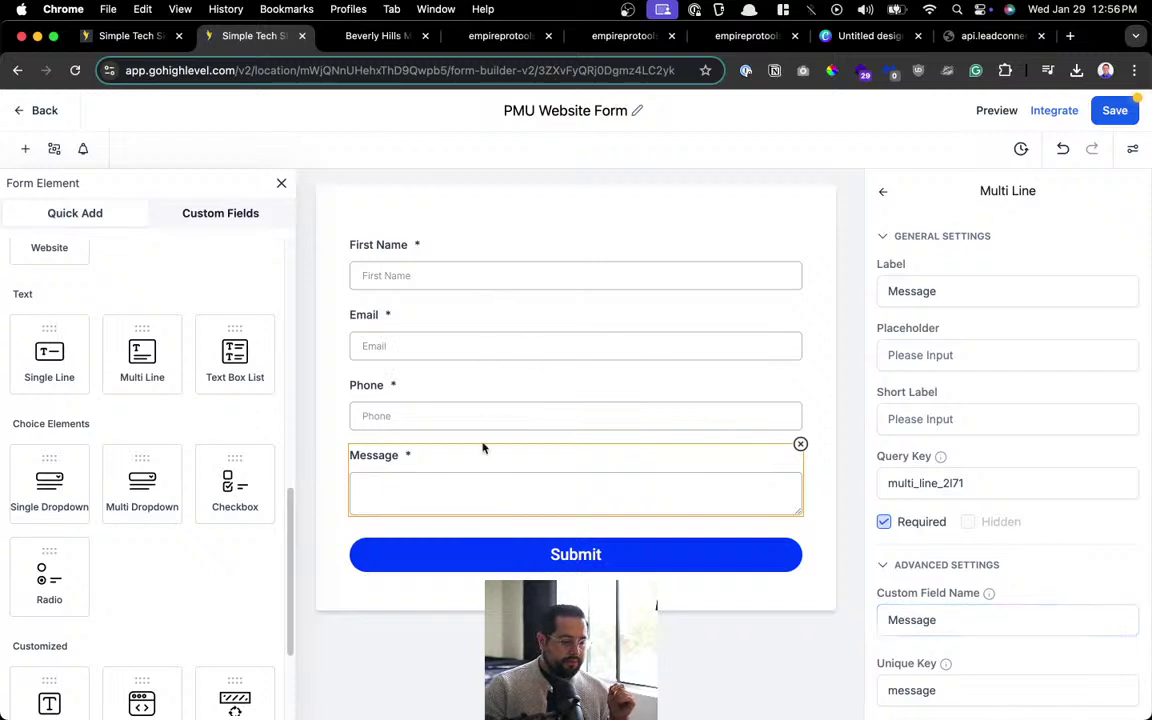
Save the form and reload the live PMU page in Chrome.
left_click(1115, 110)
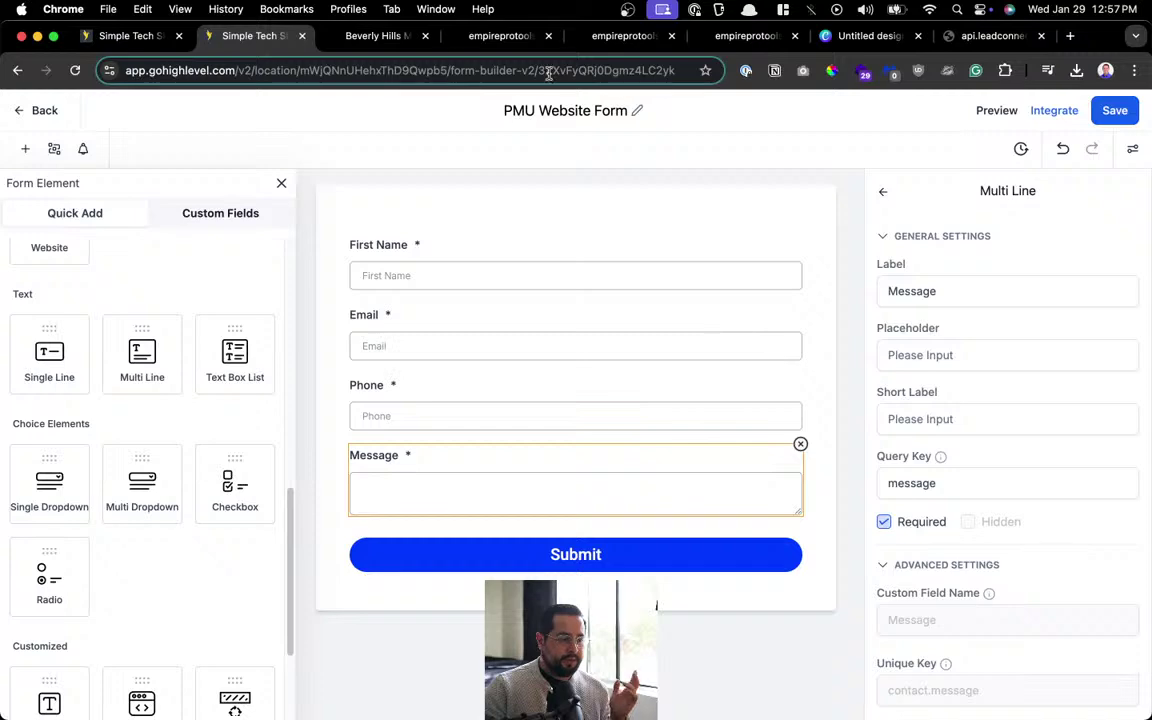
left_click(380, 35)
left_click(75, 70)
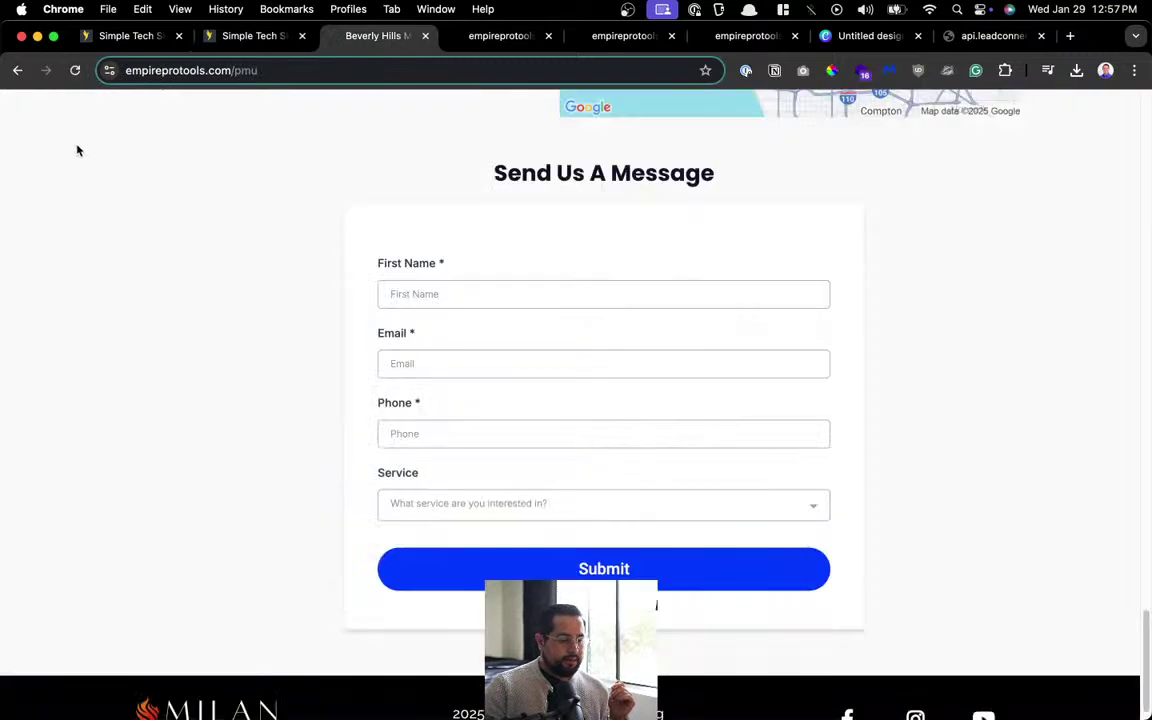
Reload the live PMU page again, close its tab, and leave the form builder for the forms list.
left_click(75, 71)
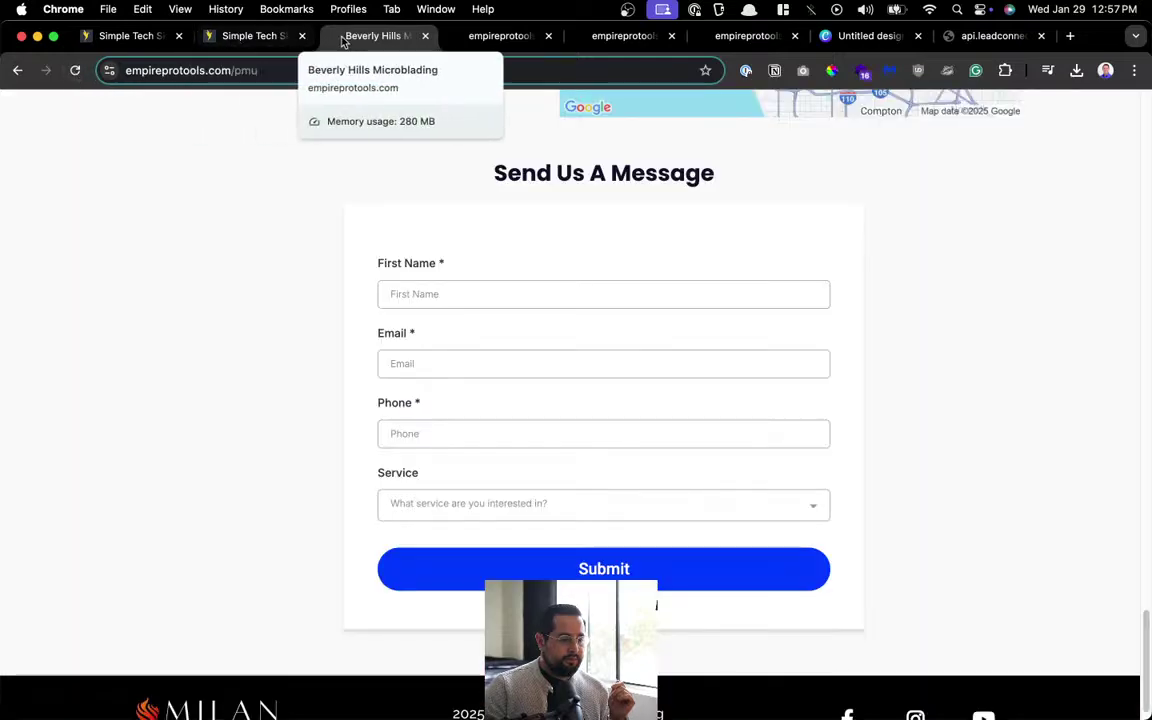
key("super+w")
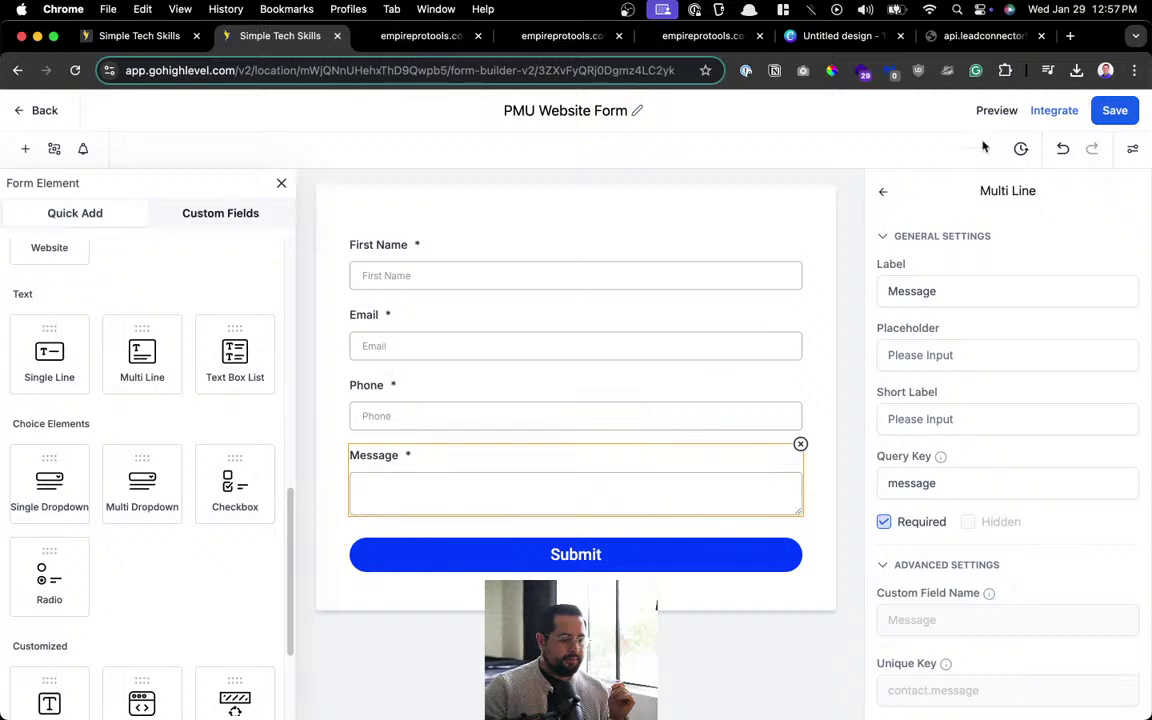
left_click(33, 112)
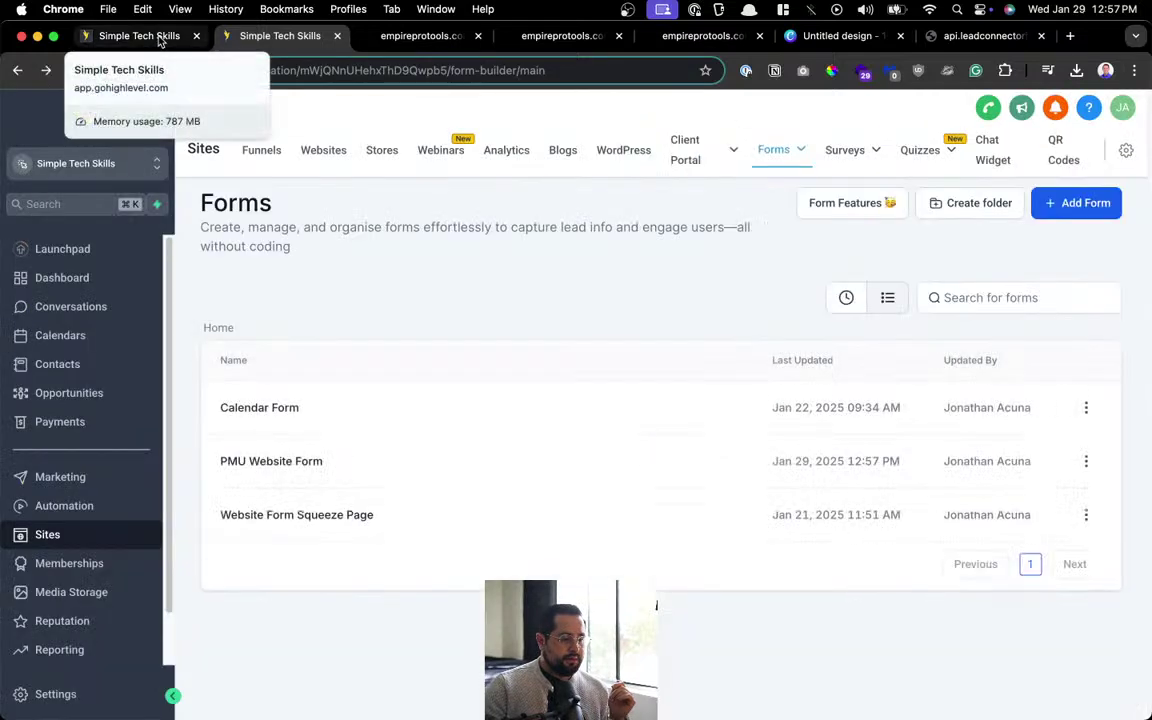
From the EmpireProTools website's pages, preview the live PMU Home page's form, then close that tab.
left_click(323, 150)
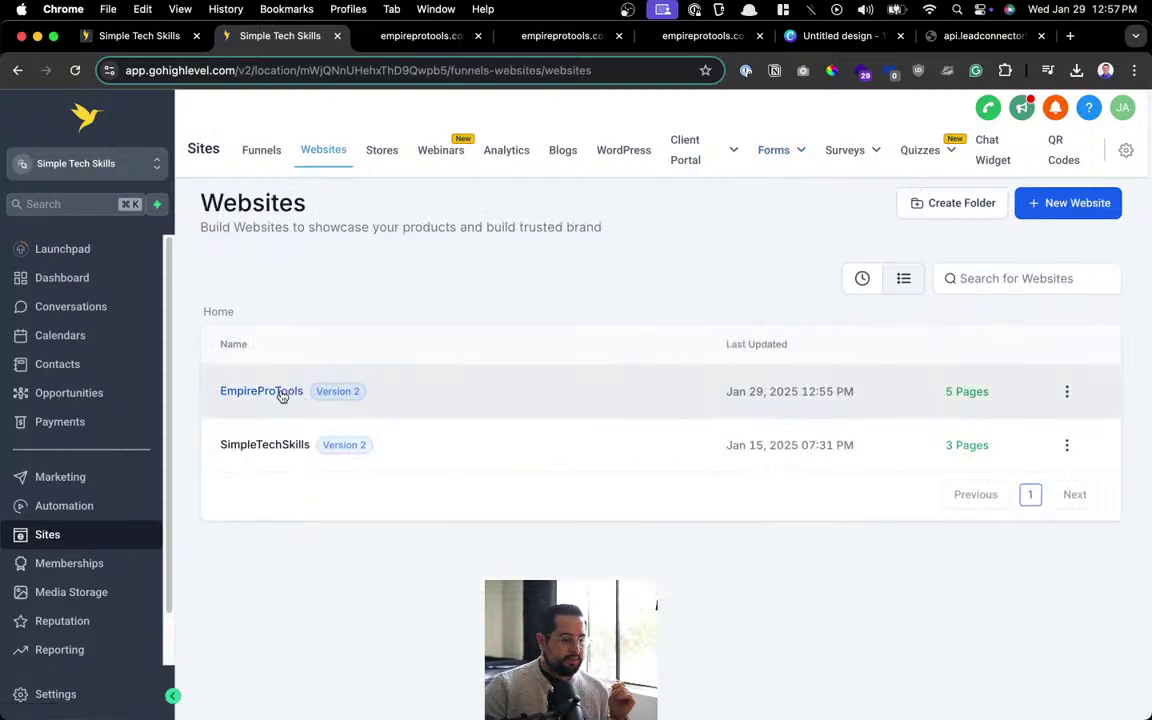
left_click(281, 394)
scroll(833, 418, "down", 2)
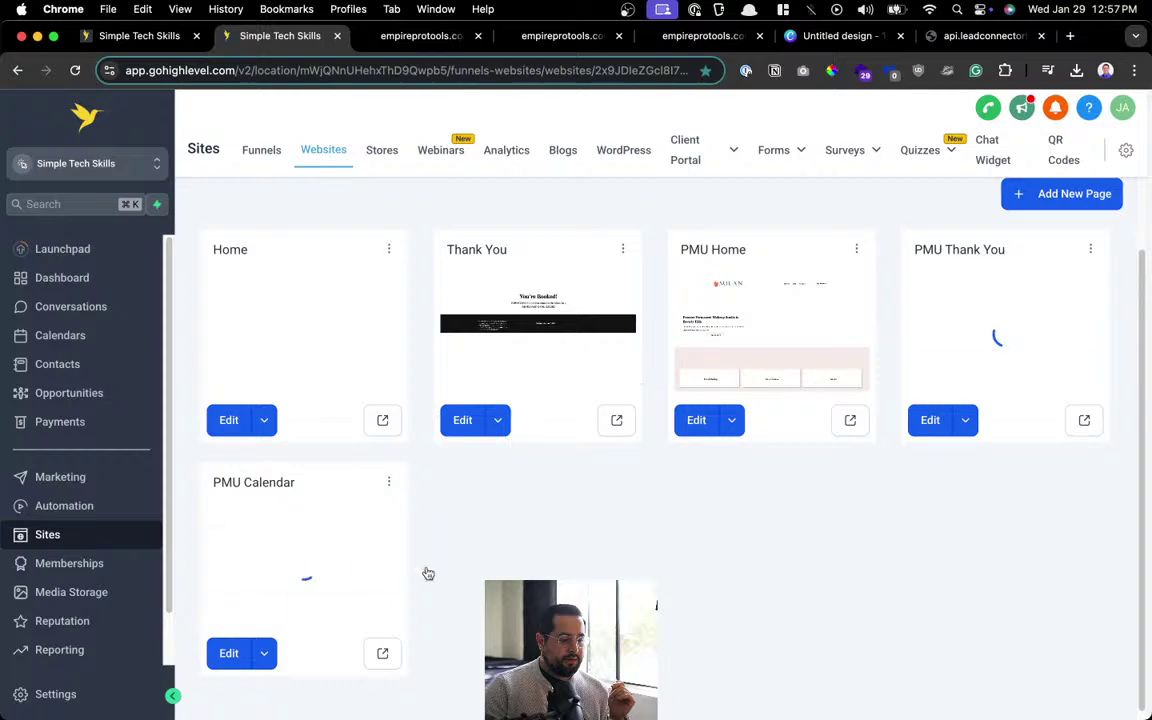
left_click(849, 420)
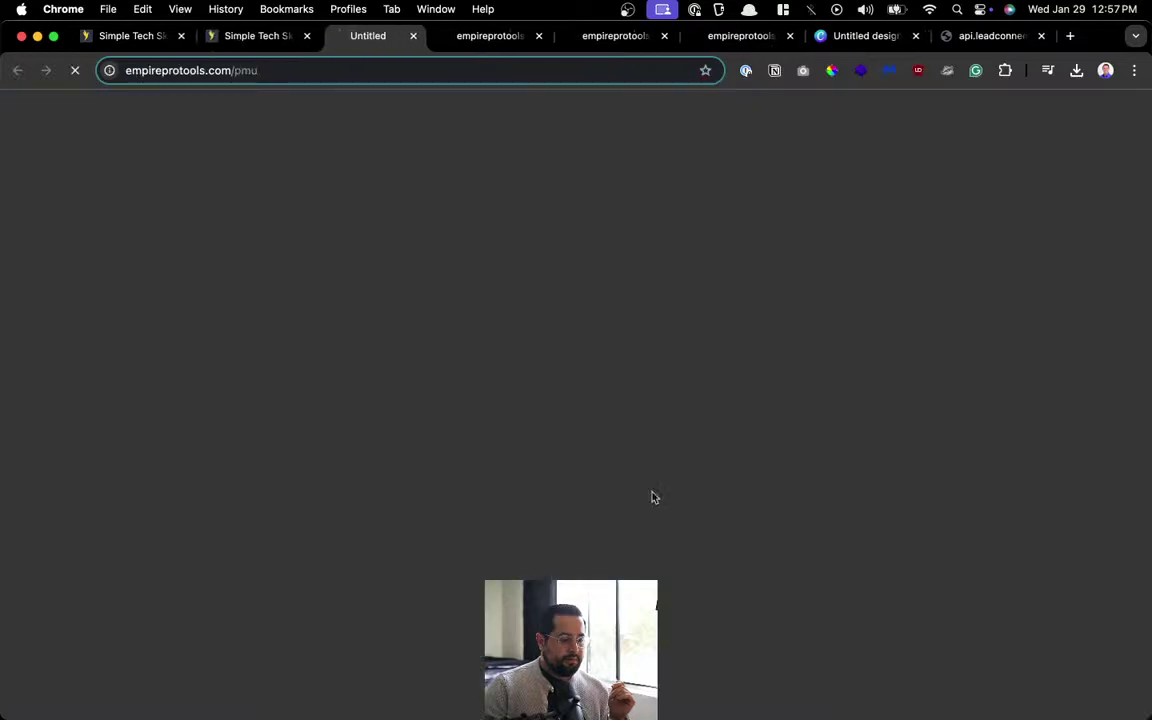
scroll(504, 466, "down", 20)
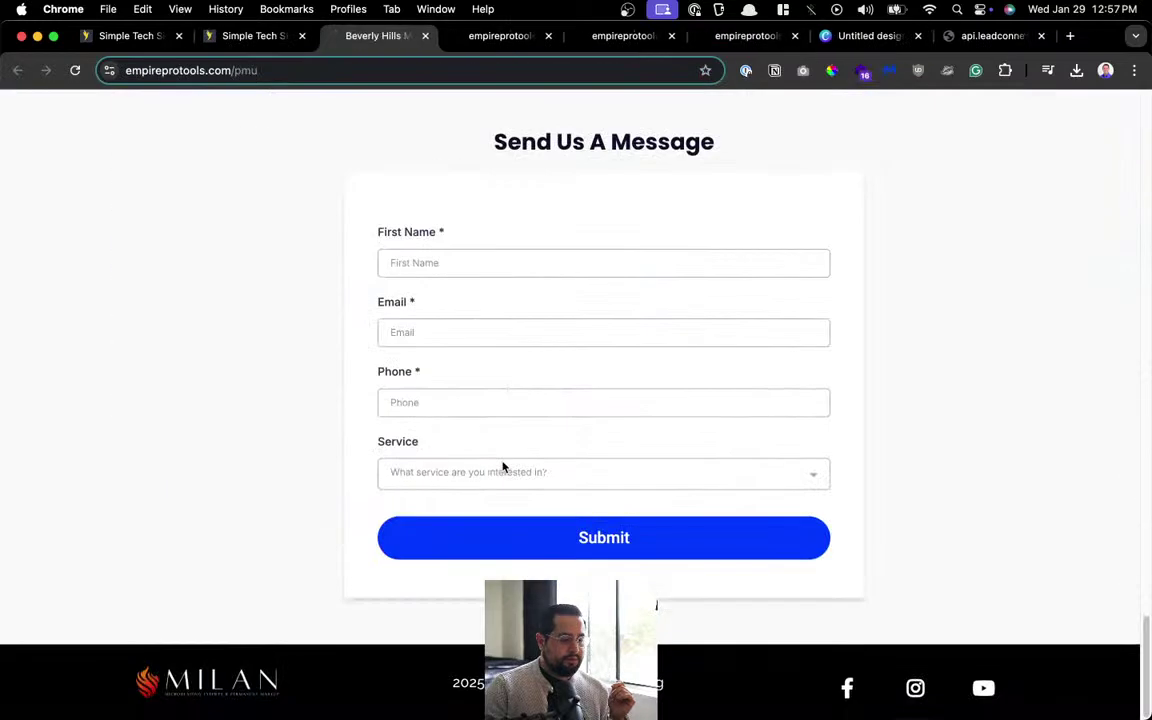
left_click(425, 36)
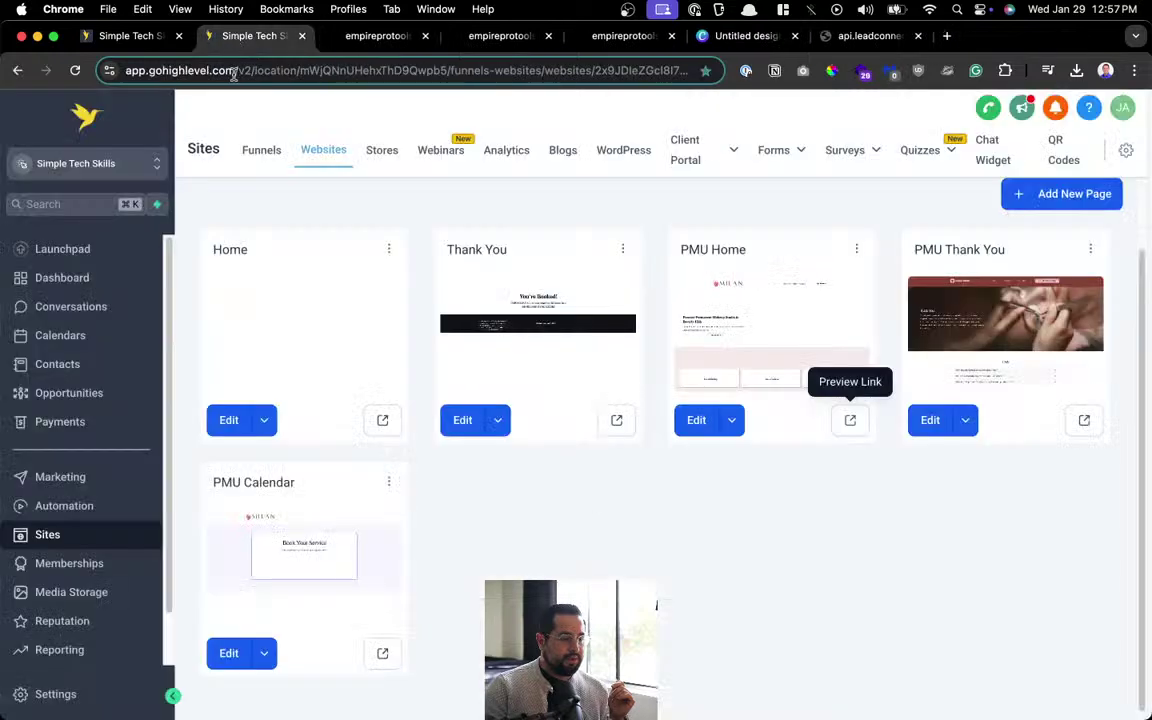
In the PMU Home editor, keep PMU Website Form embedded with the form builder's own redirect.
left_click(694, 420)
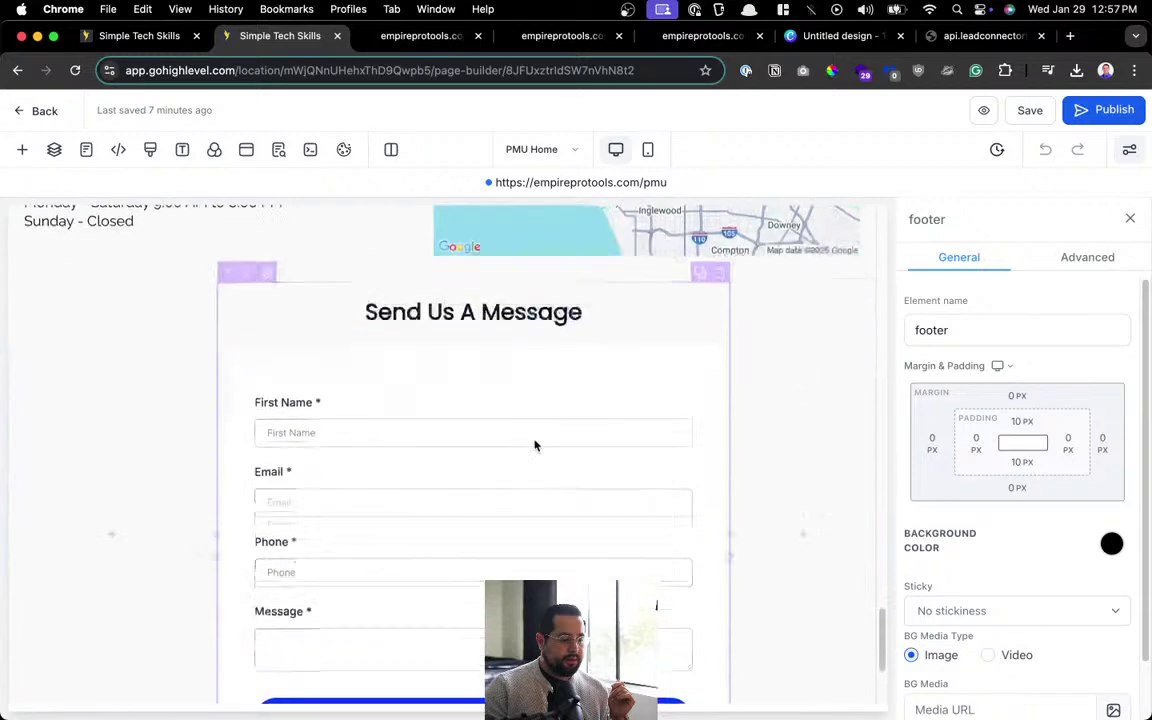
left_click(656, 391)
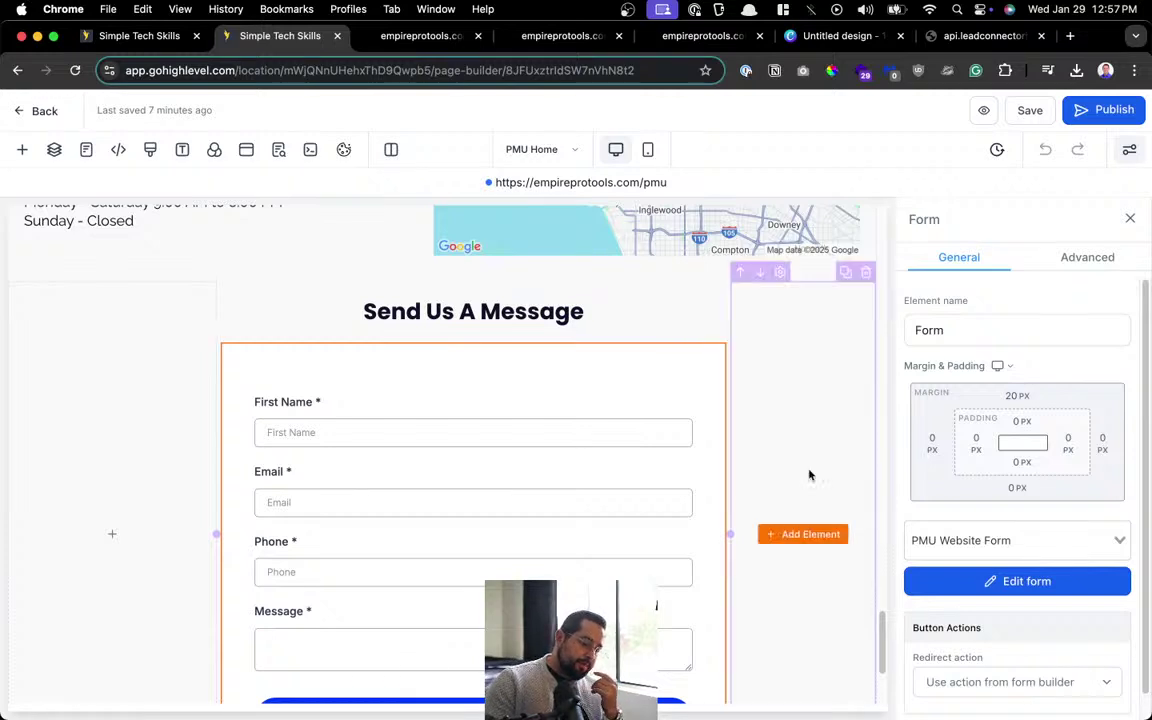
scroll(1010, 500, "down", 1)
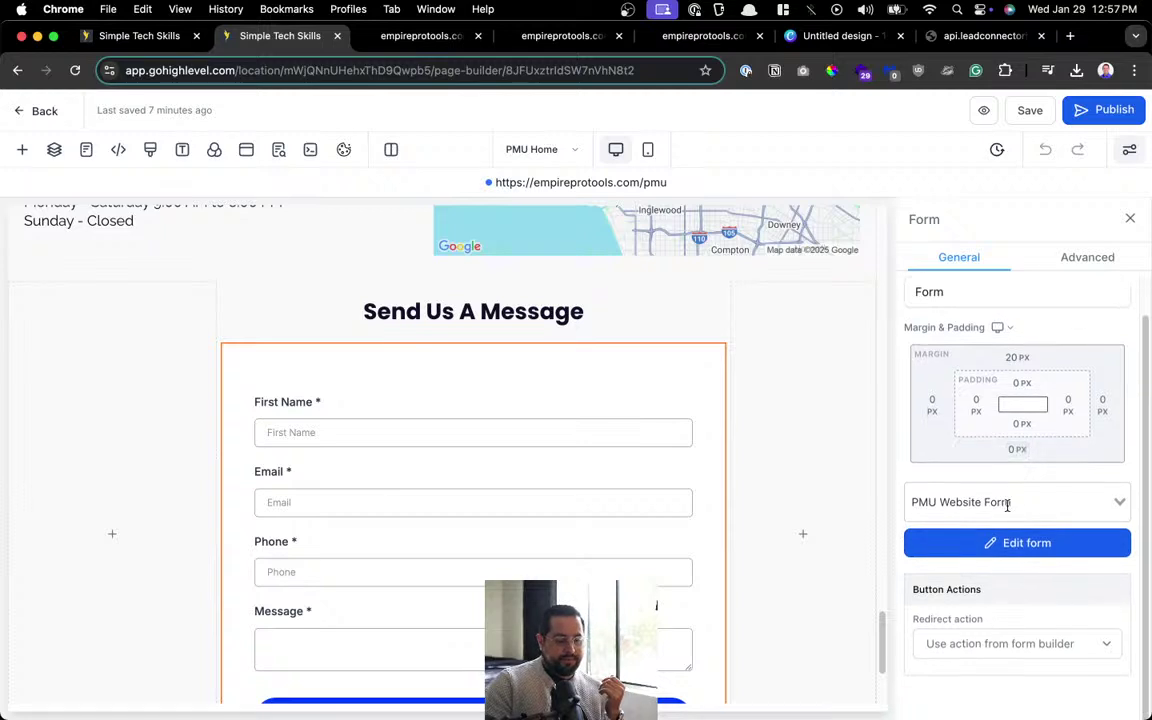
left_click(991, 648)
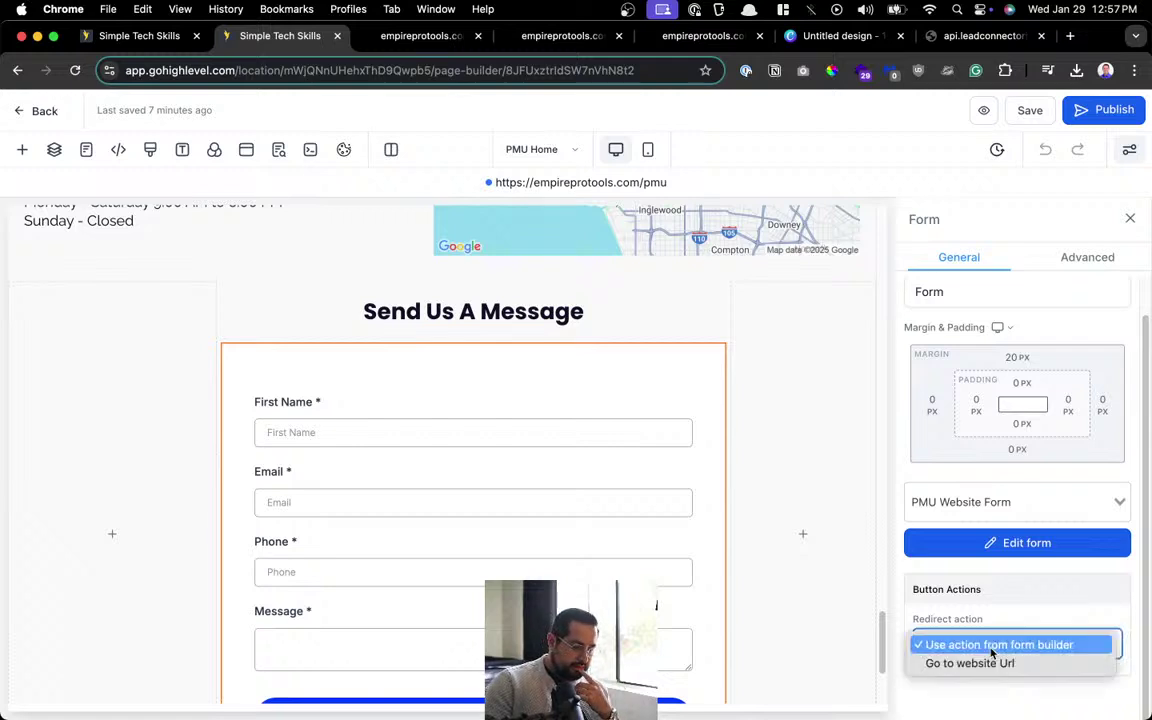
left_click(991, 647)
left_click(997, 503)
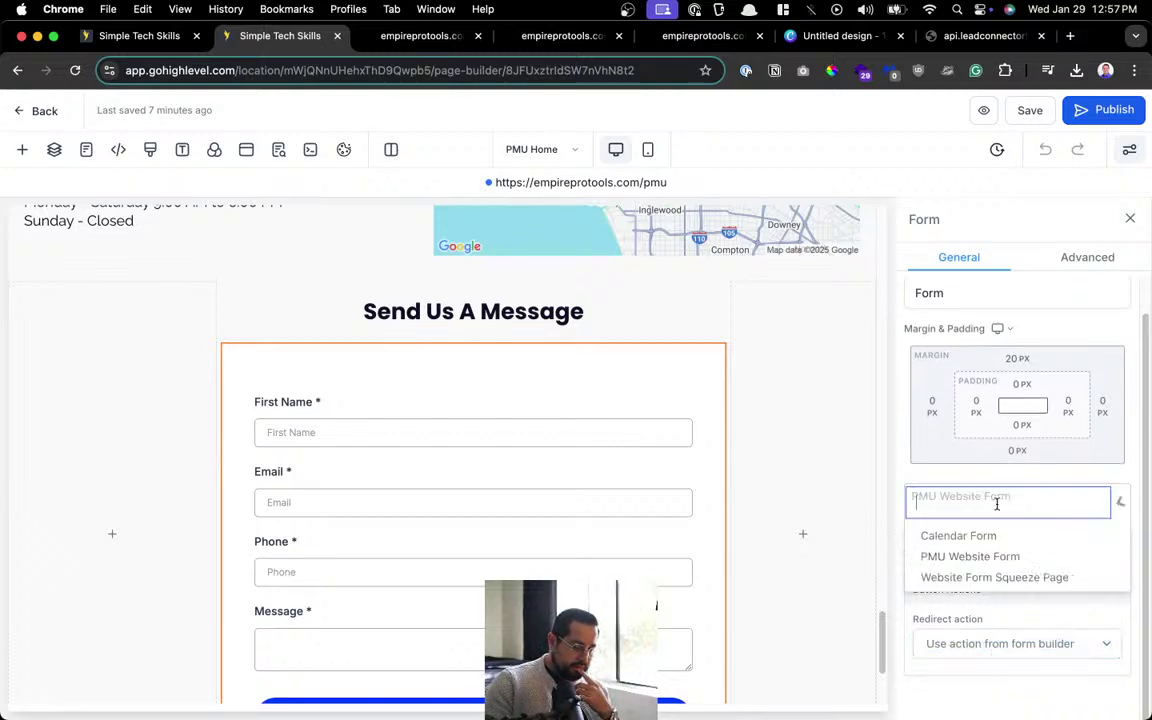
left_click(972, 556)
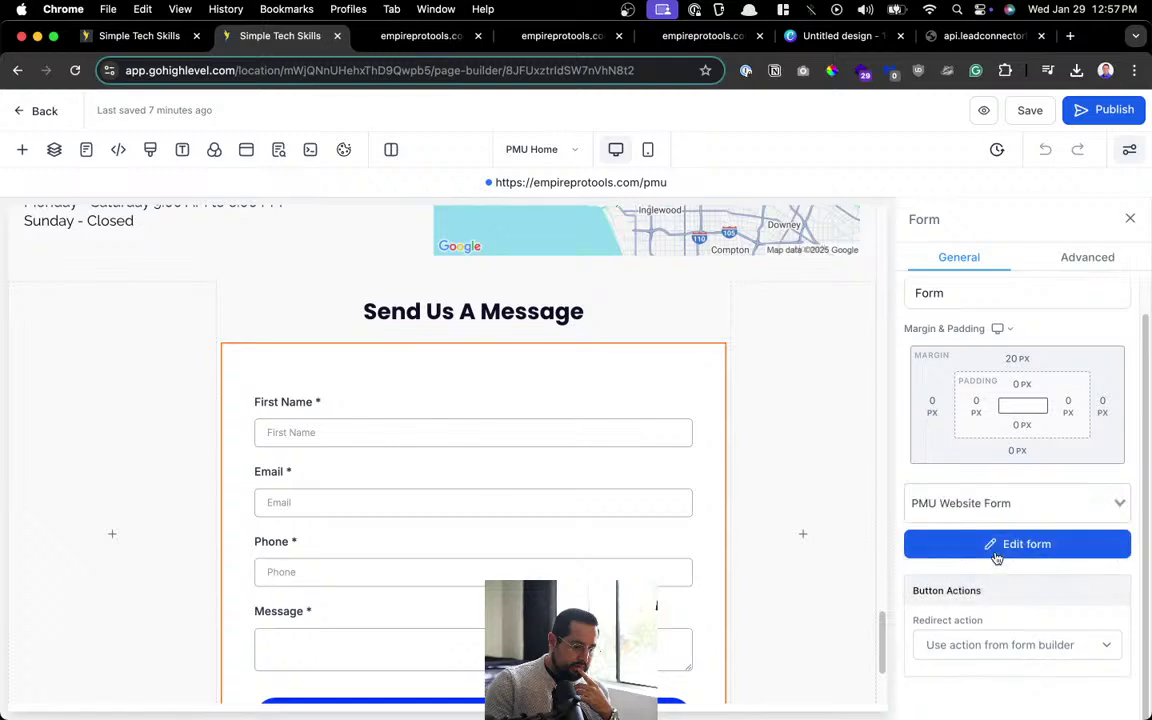
Save and publish the updated PMU Home page.
scroll(719, 558, "down", 3)
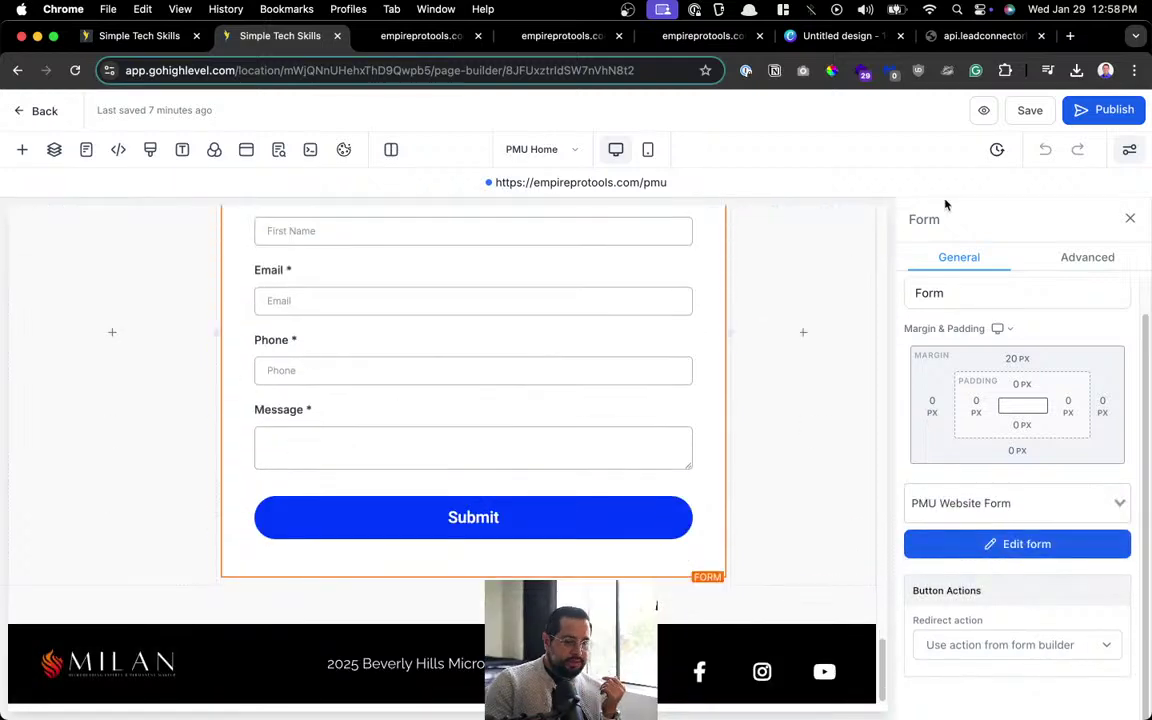
left_click(1024, 115)
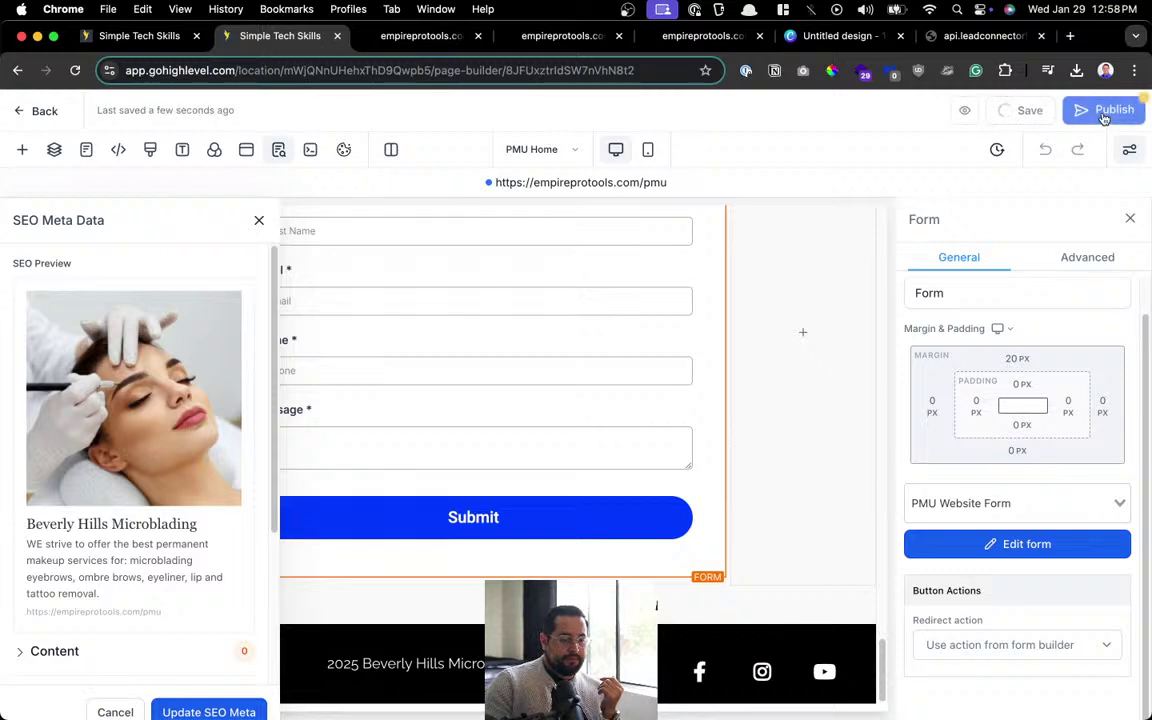
left_click(1108, 110)
left_click(181, 36)
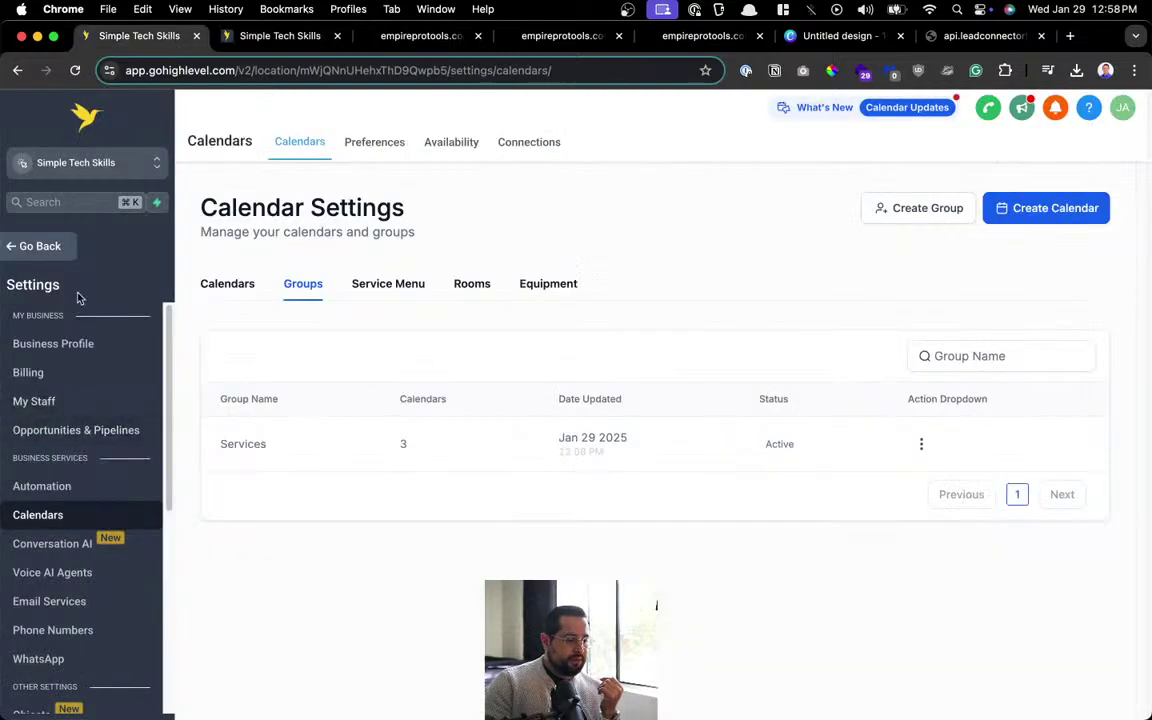
Dismiss the welcome popup and choose Edit for PMU Website Form from Sites > Forms > Builder.
left_click(40, 246)
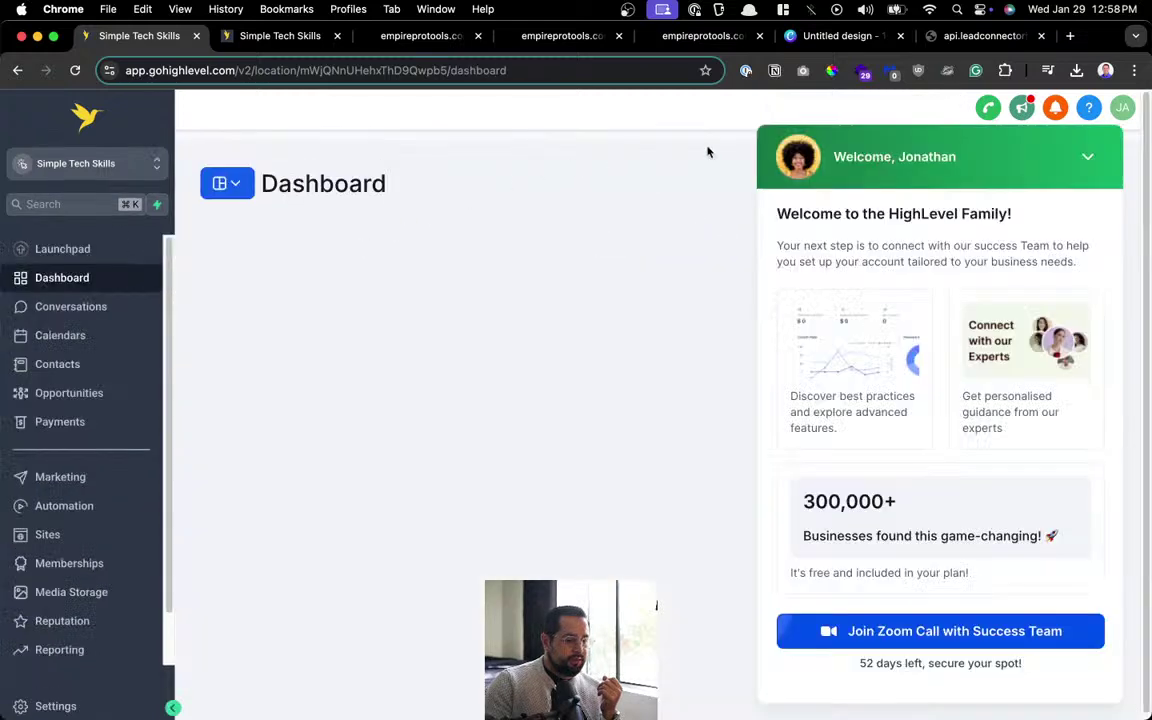
left_click(1080, 158)
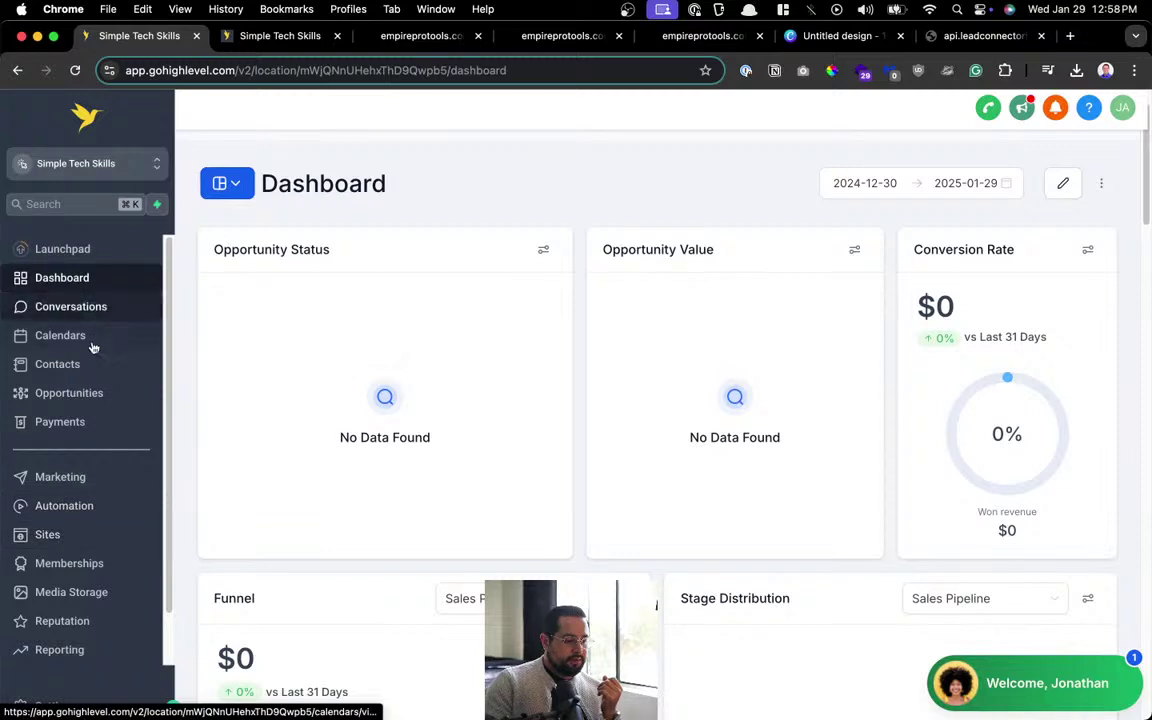
left_click(77, 540)
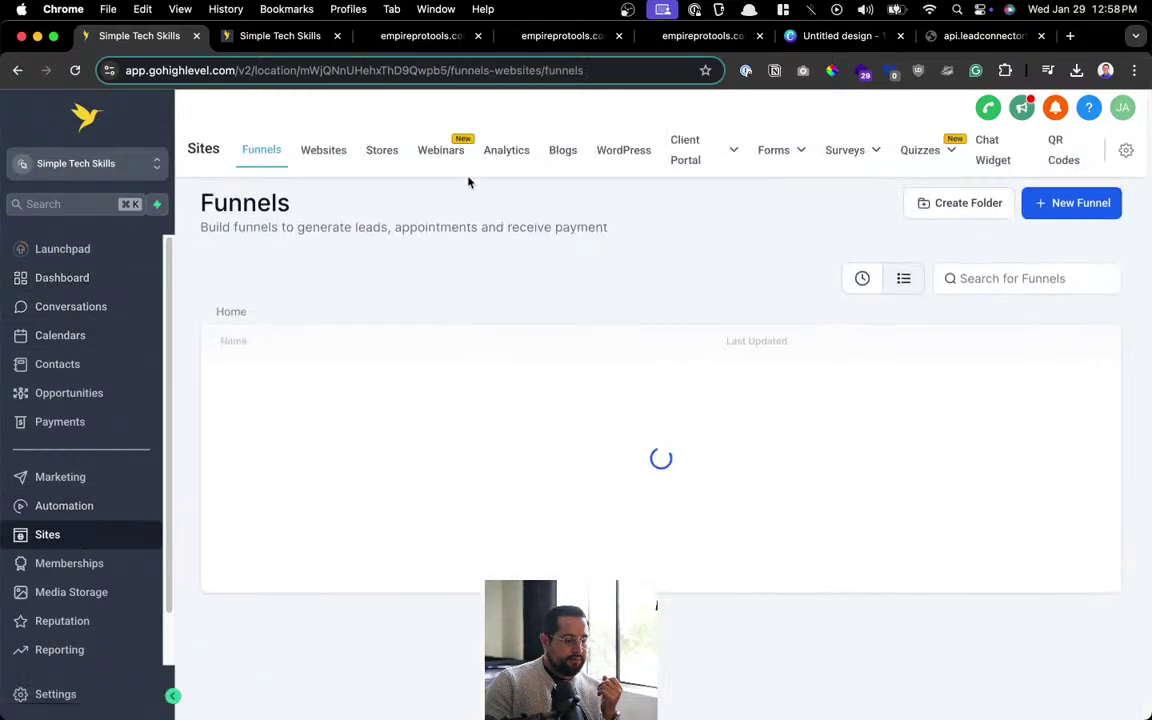
mouse_move(773, 149)
left_click(752, 184)
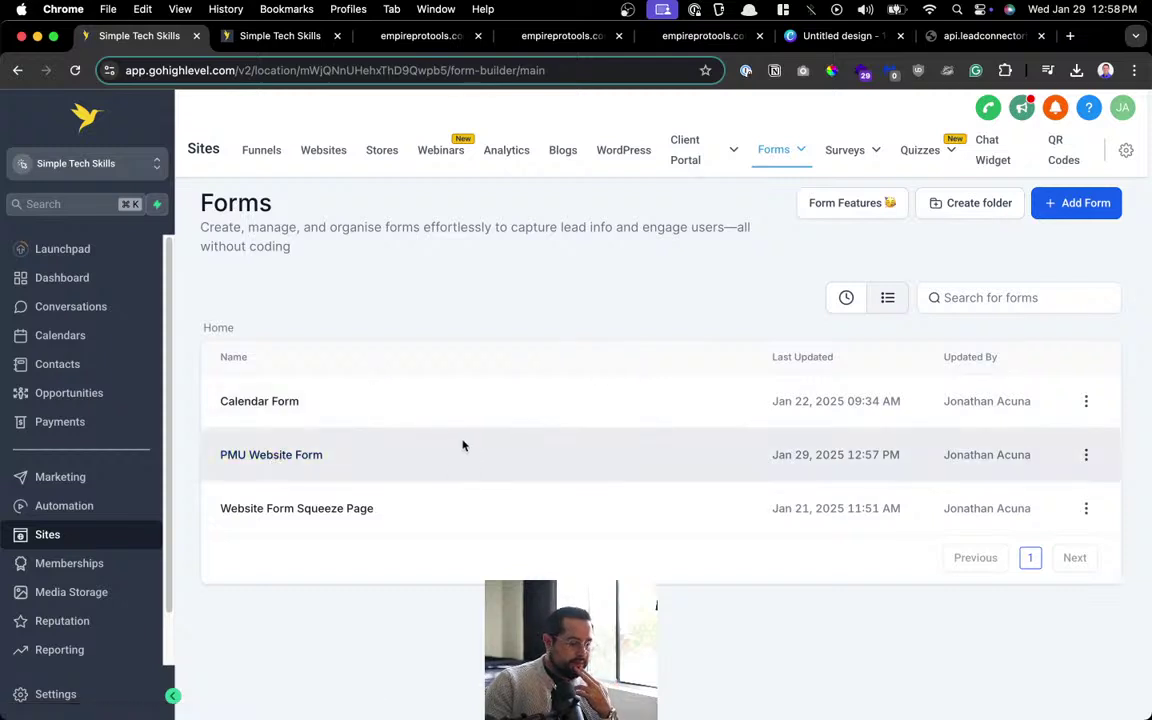
left_click(1086, 454)
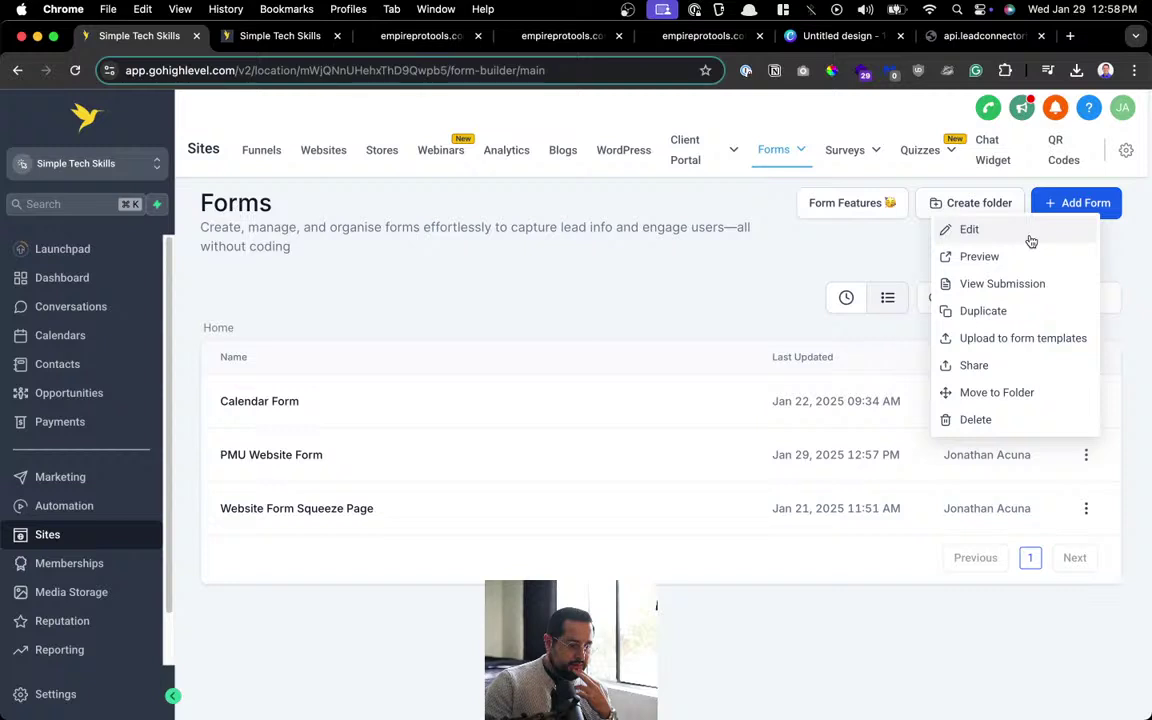
left_click(1029, 241)
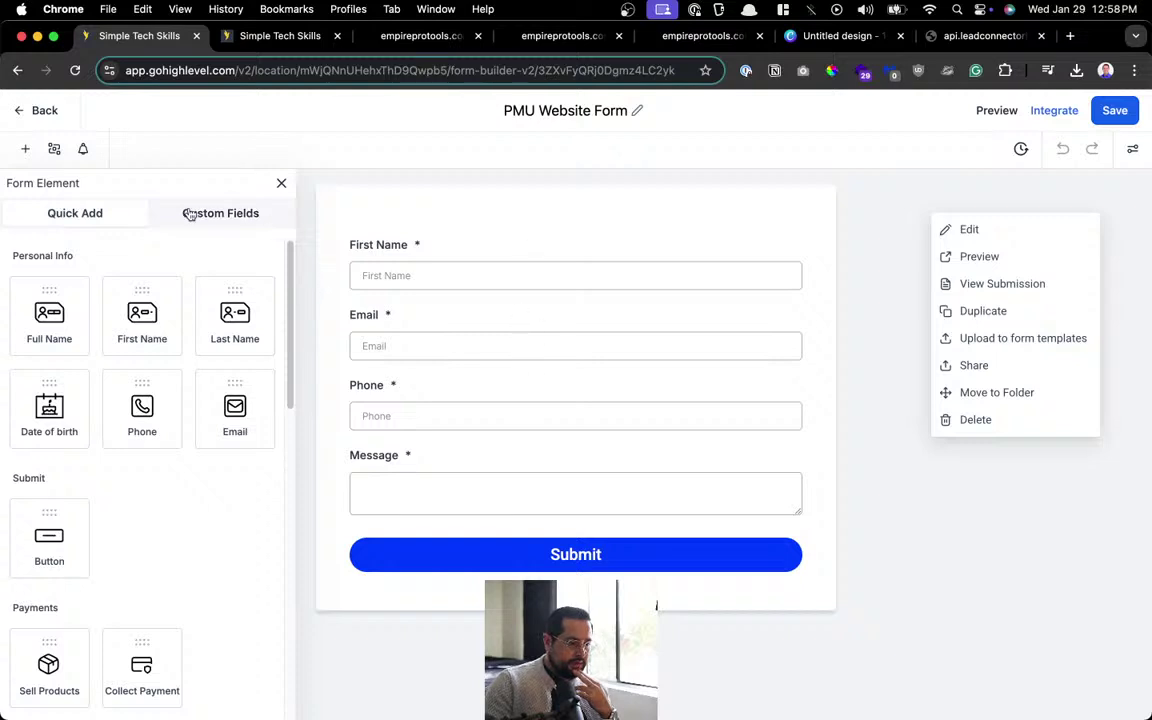
Look through the PMU Website Form's style settings, including the advanced styles.
scroll(193, 517, "down", 10)
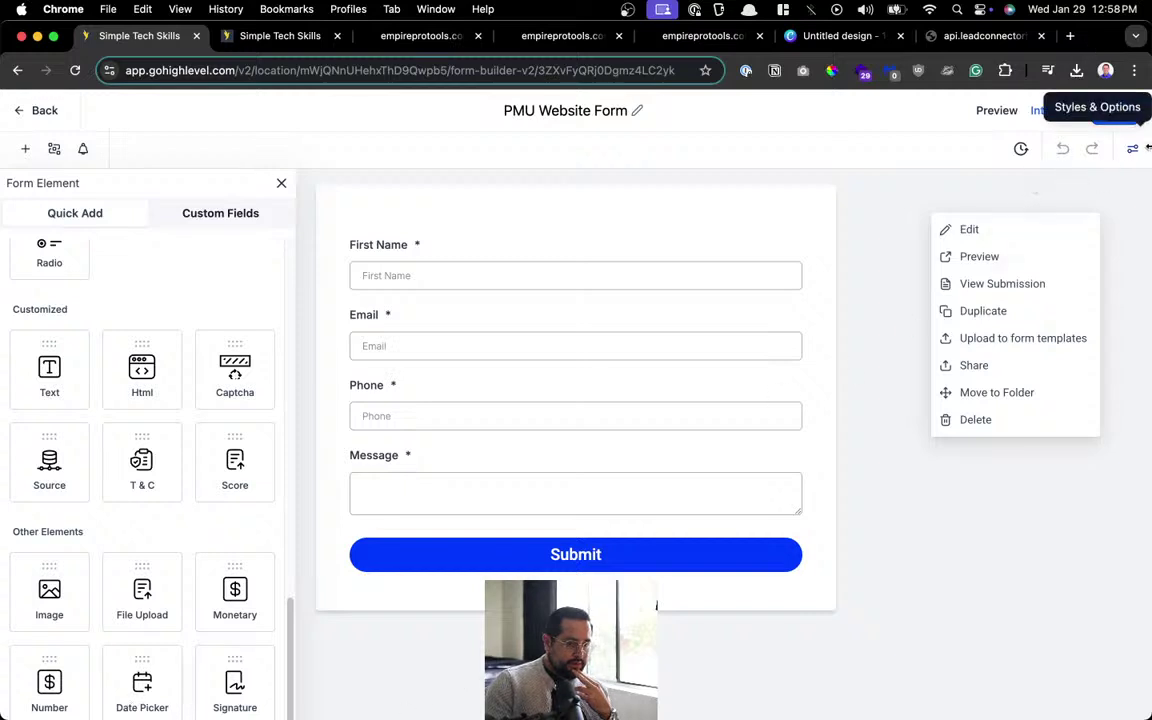
left_click(1136, 150)
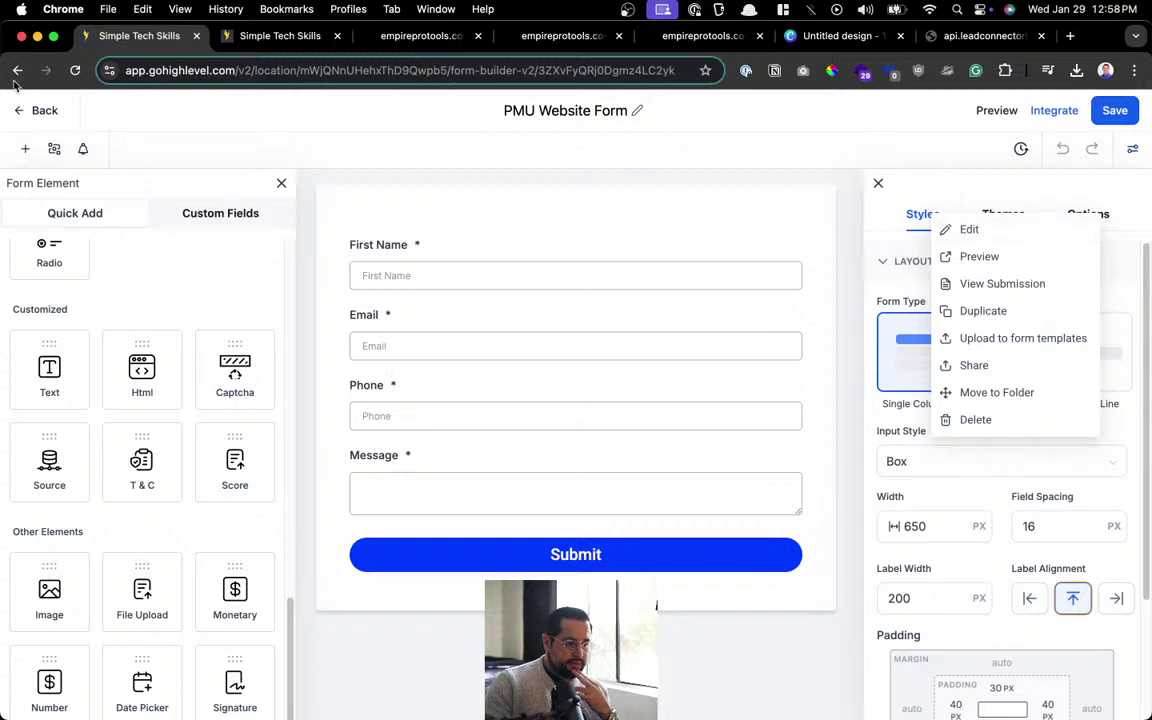
left_click(77, 71)
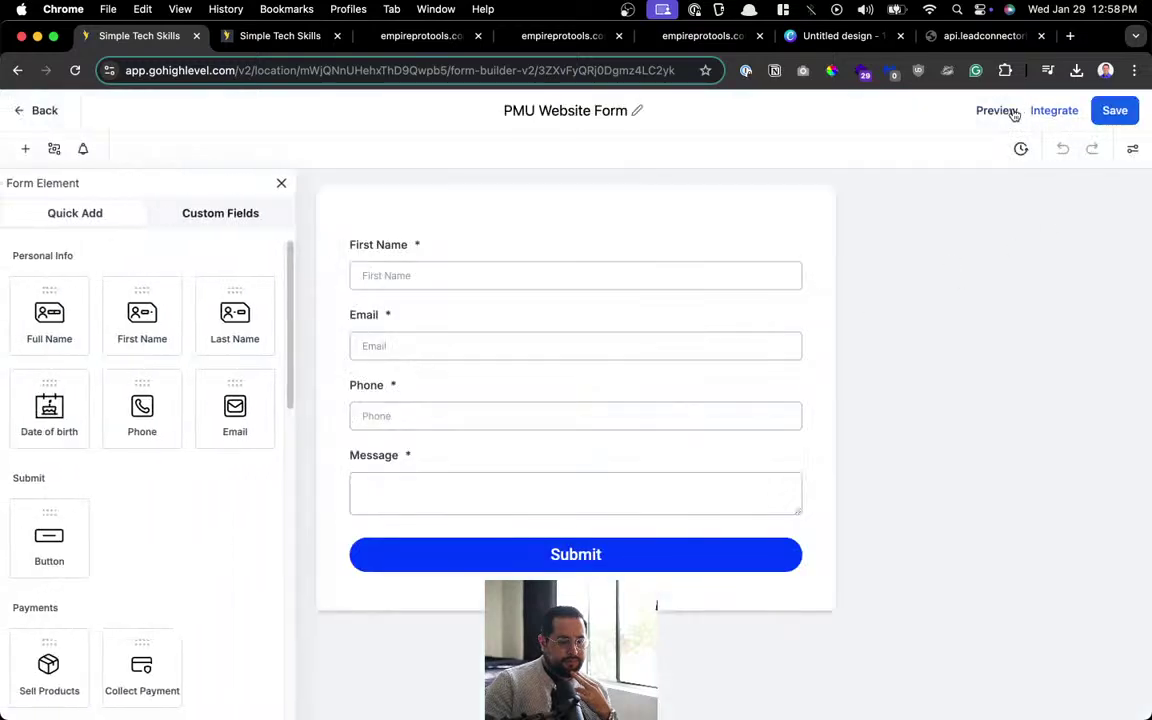
left_click(1132, 149)
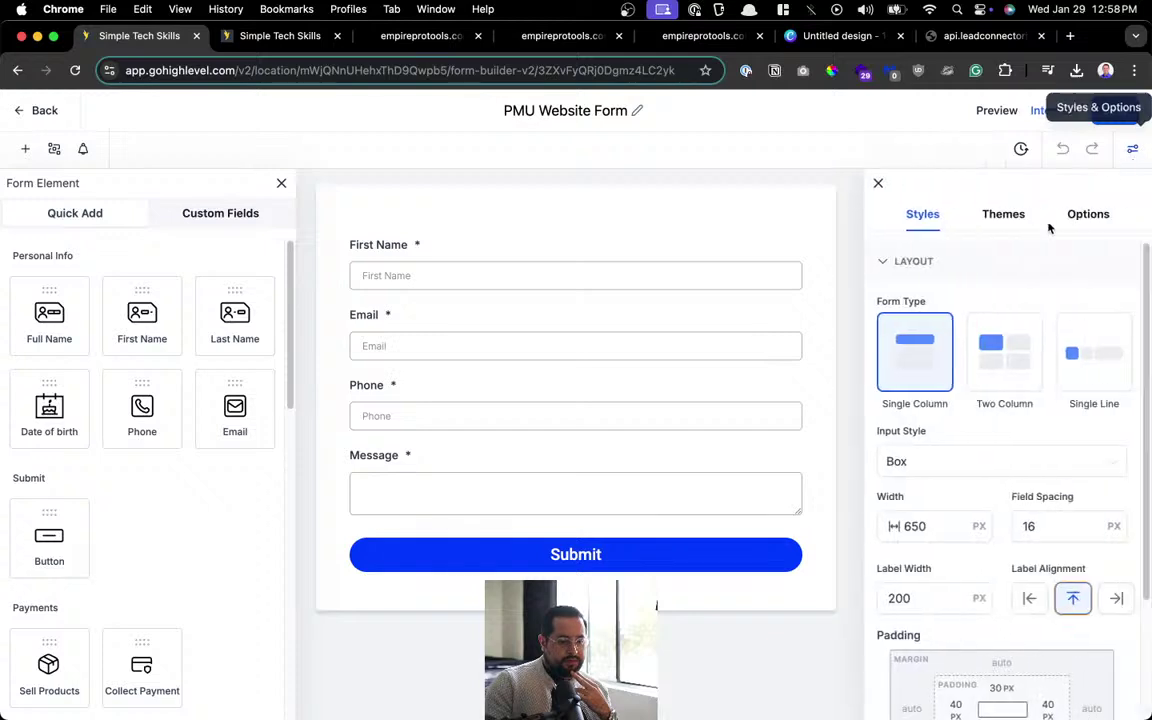
scroll(997, 319, "down", 5)
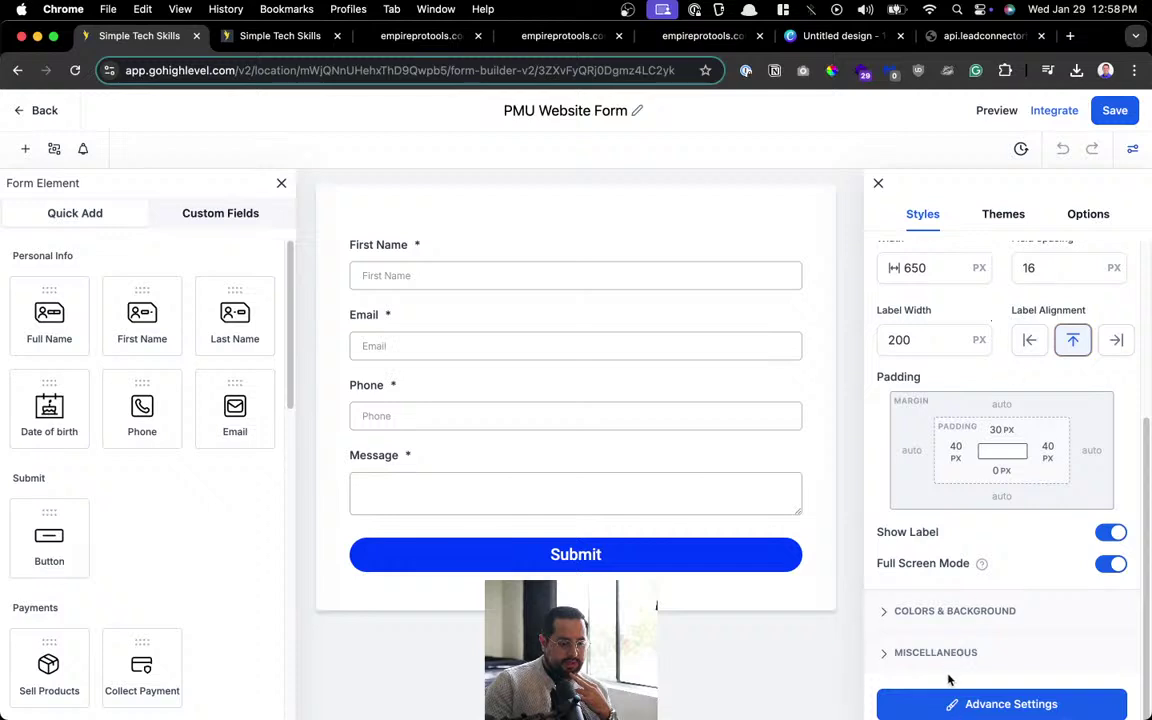
left_click(960, 704)
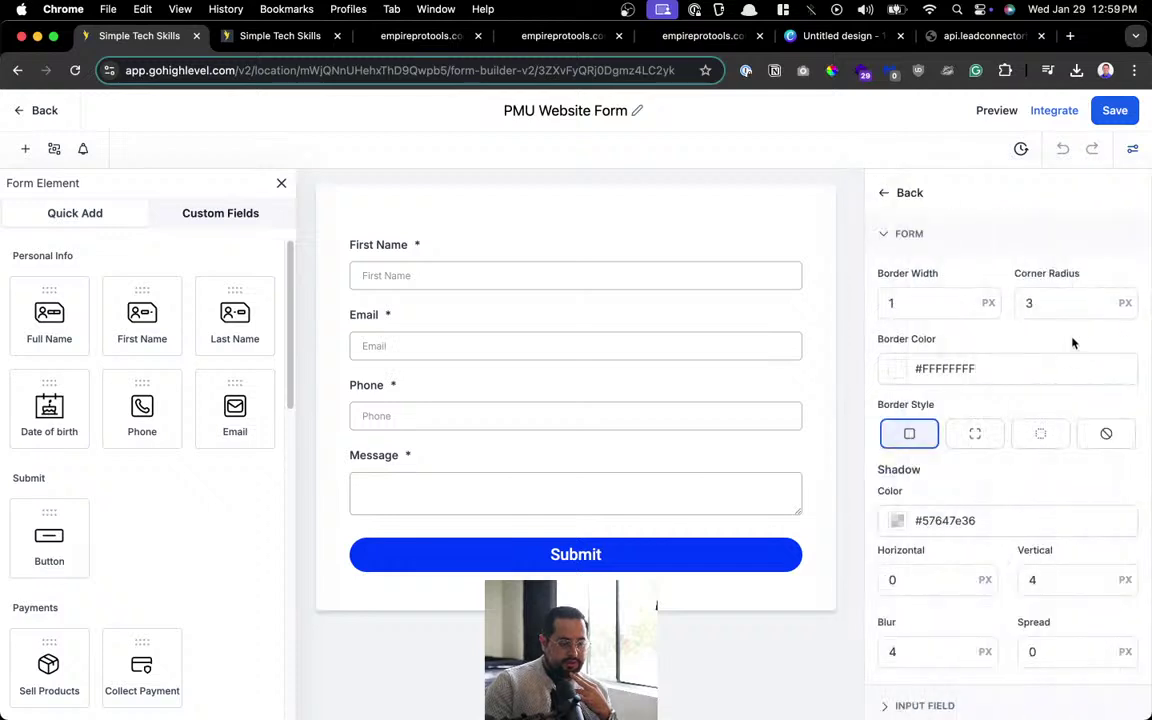
scroll(1072, 343, "down", 3)
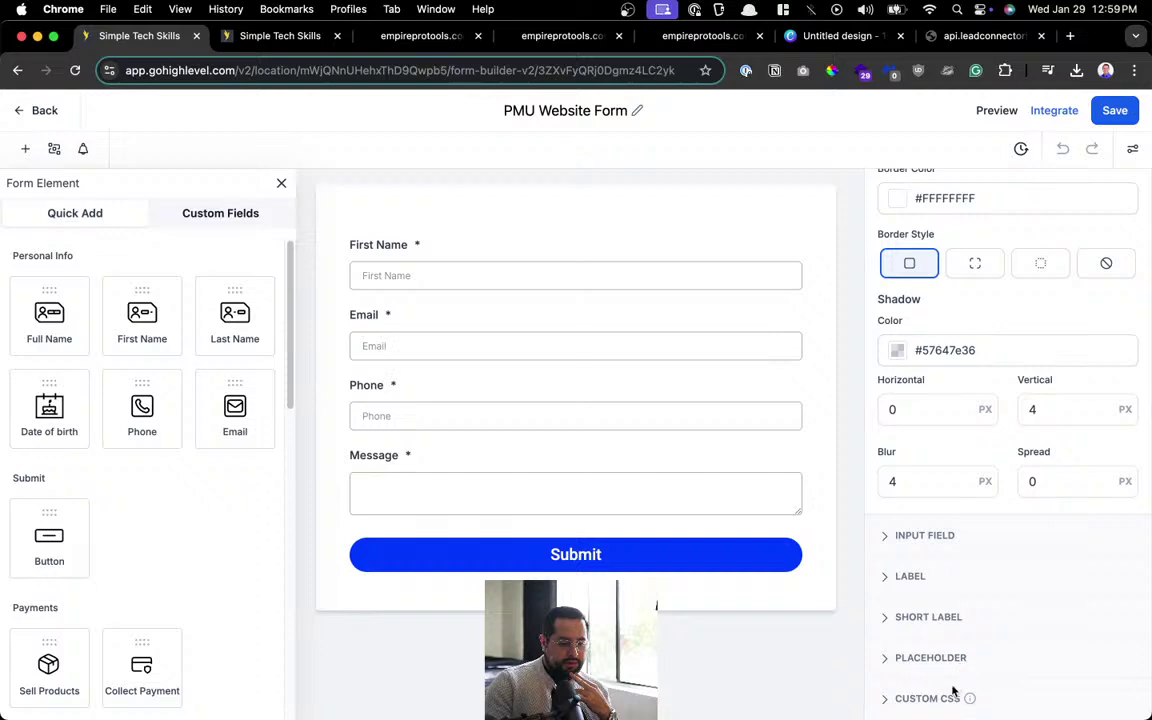
scroll(933, 537, "up", 3)
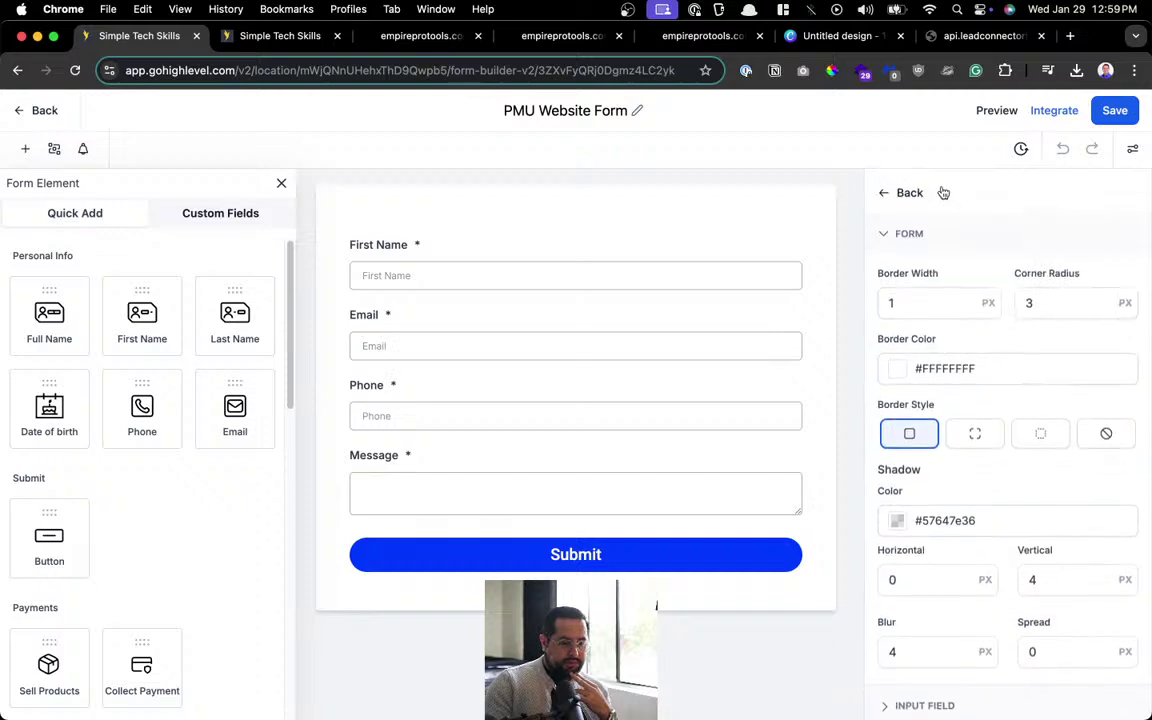
left_click(910, 193)
Set the on-submit message to 'Thank you. Our team will contact you shortly', save, and exit the builder.
left_click(1083, 217)
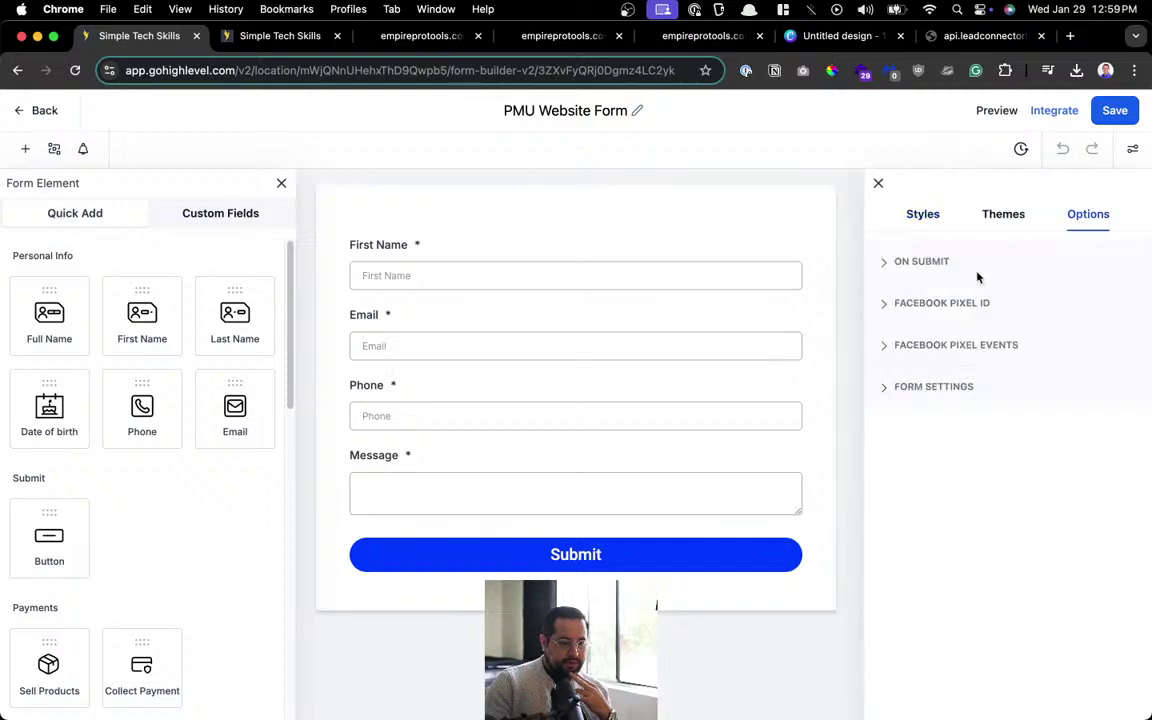
left_click(947, 264)
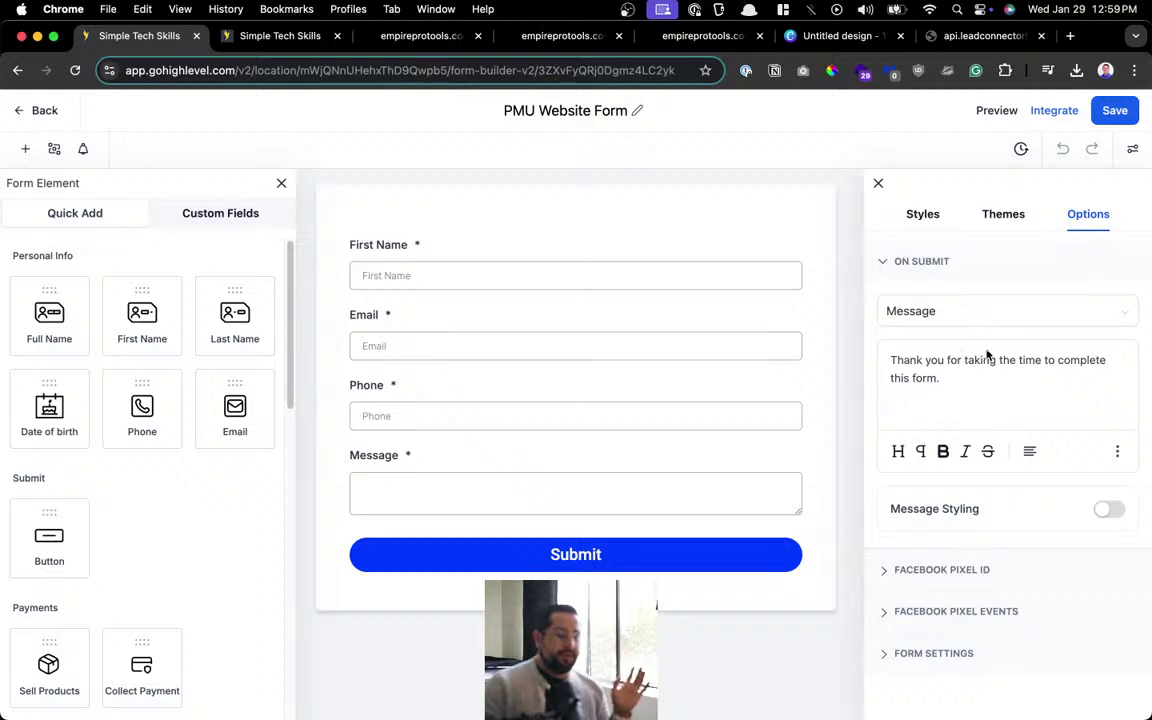
left_click_drag(982, 386, 888, 360)
type("Thank you")
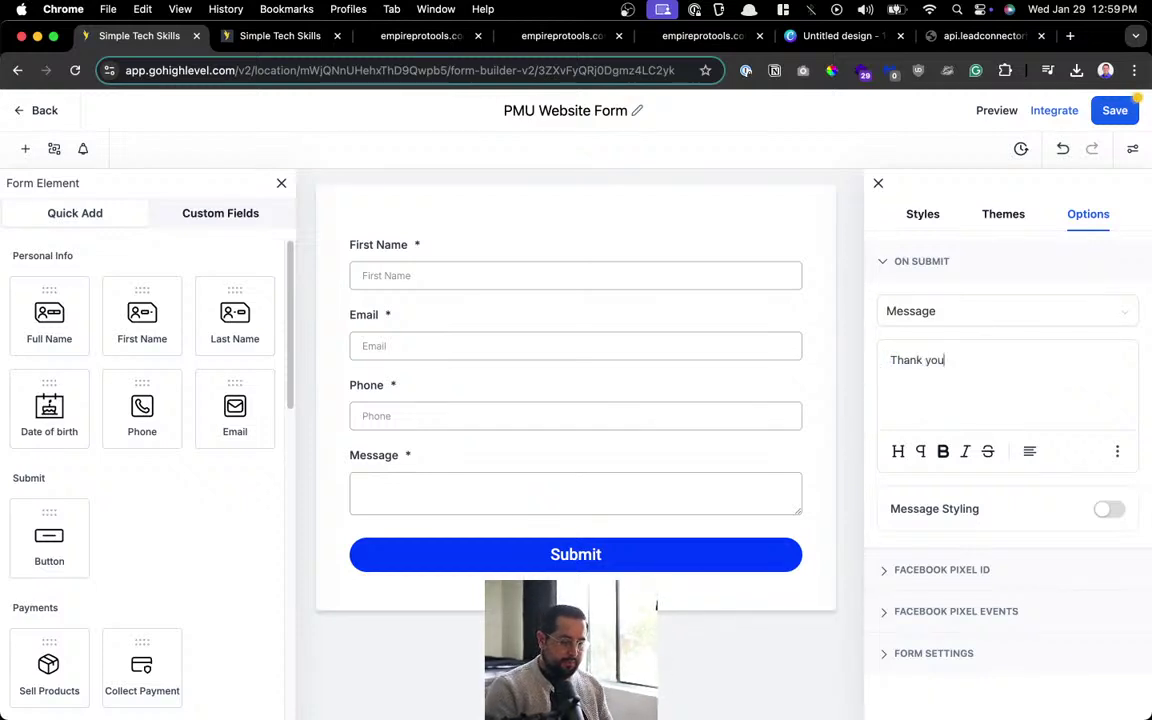
type(". Our ")
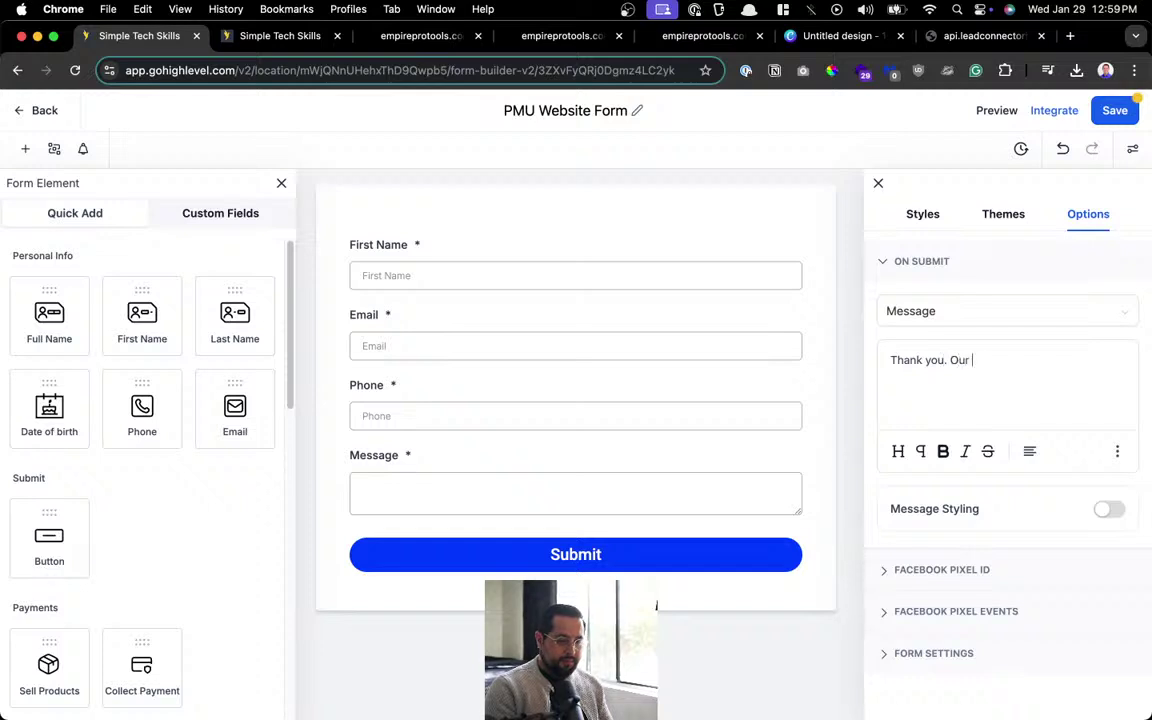
type("team will cont")
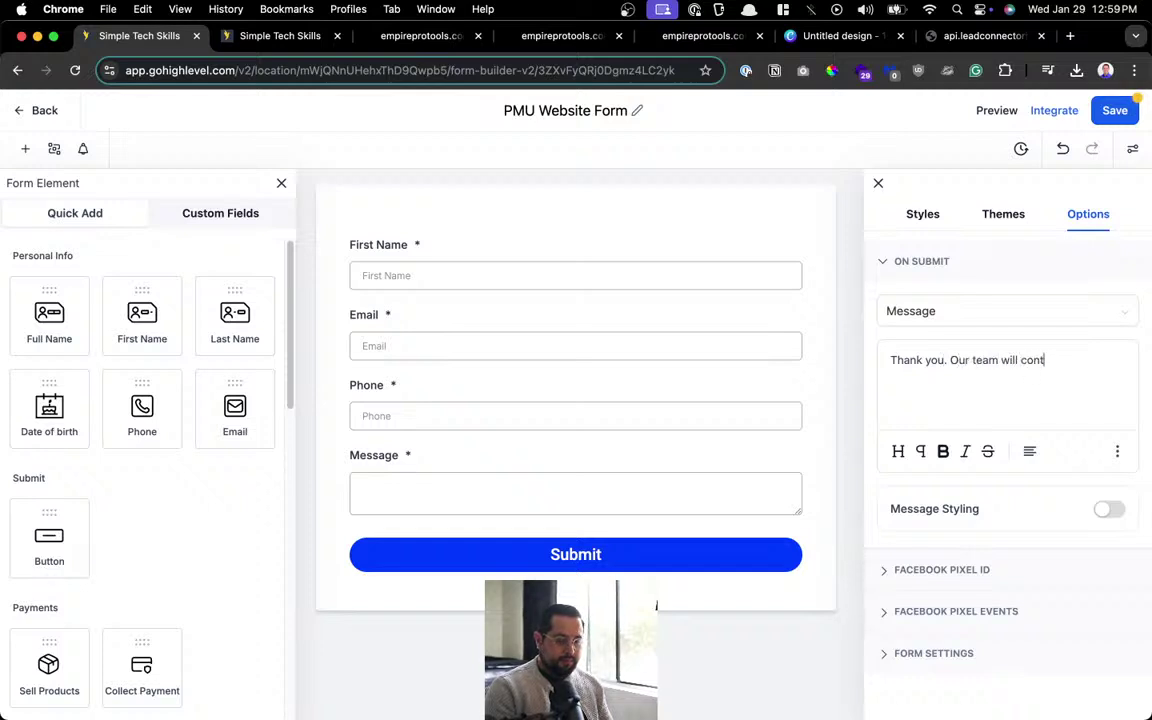
type("act you shortly.")
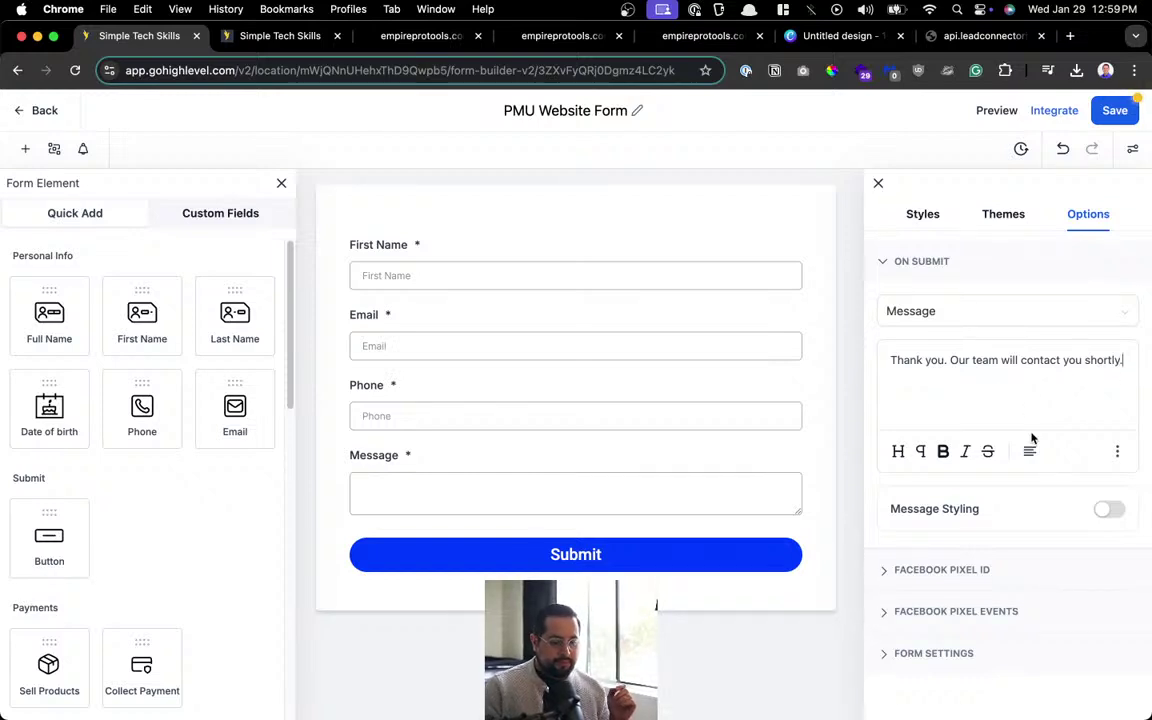
left_click(1106, 114)
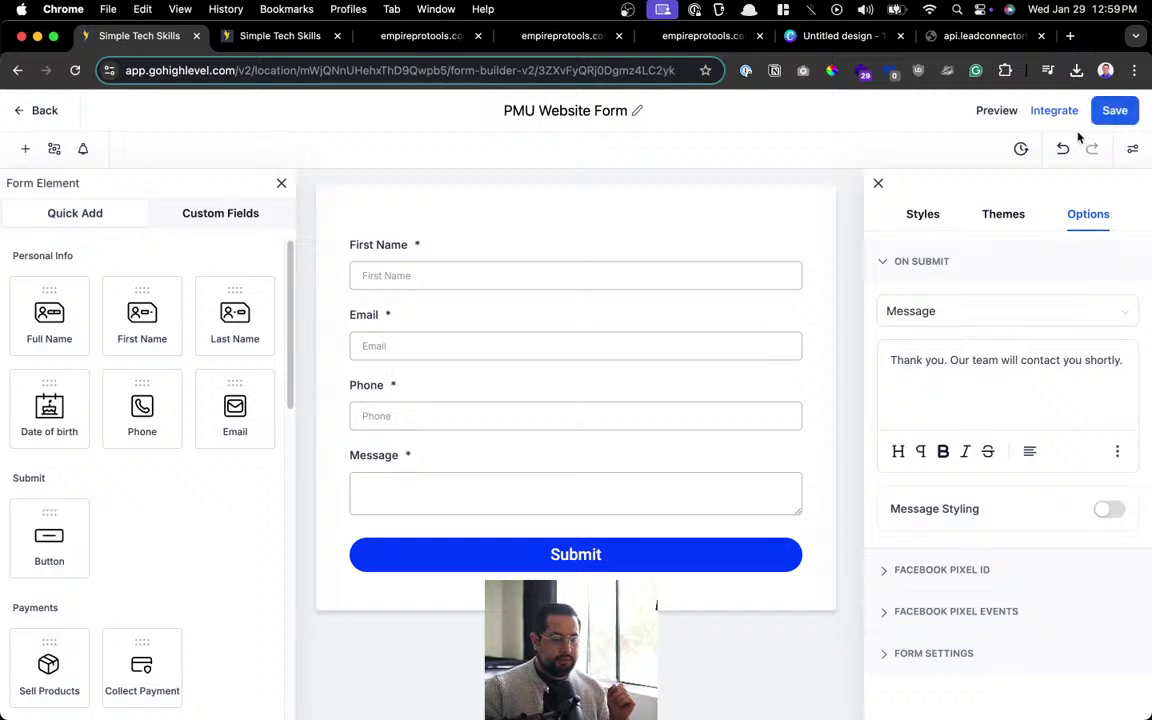
left_click(40, 111)
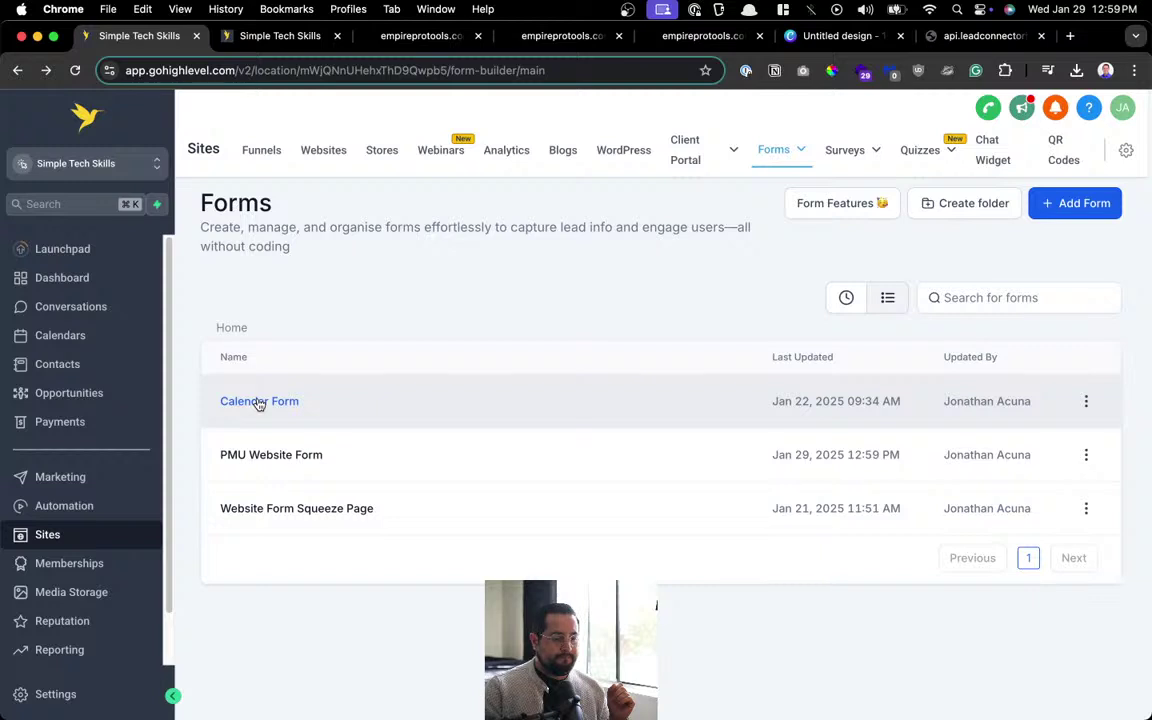
Briefly open and exit Calendar Form, then open the live PMU page from the PMU Home editor.
left_click(258, 401)
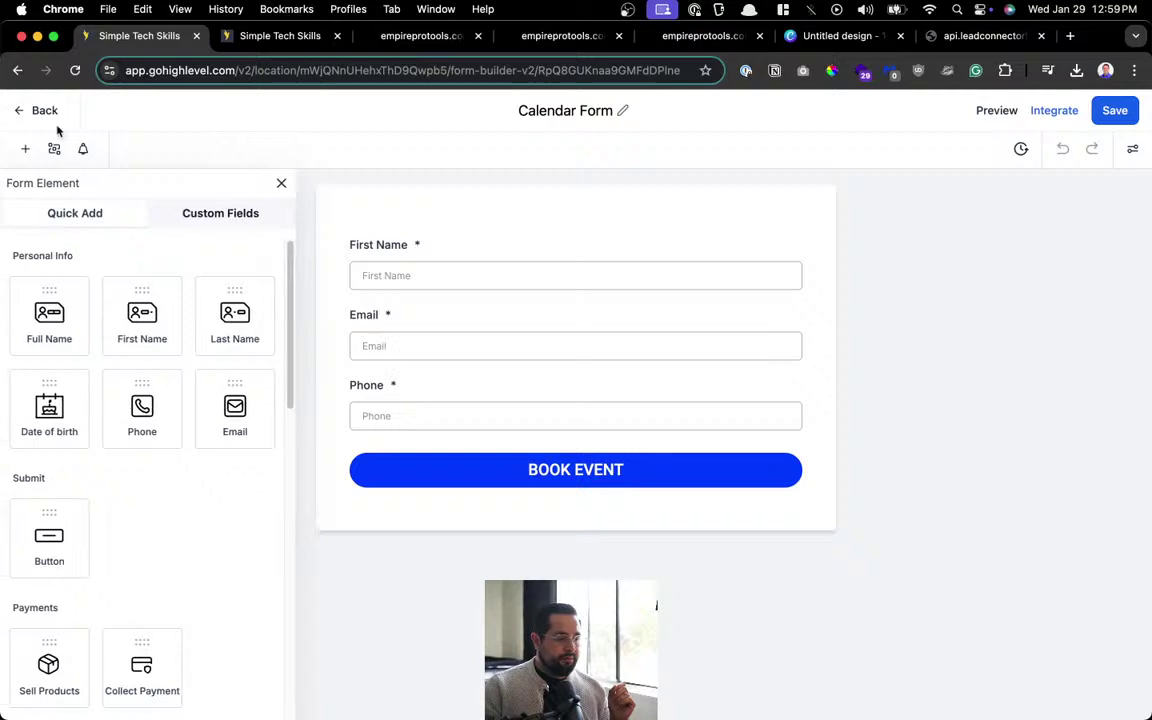
left_click(40, 111)
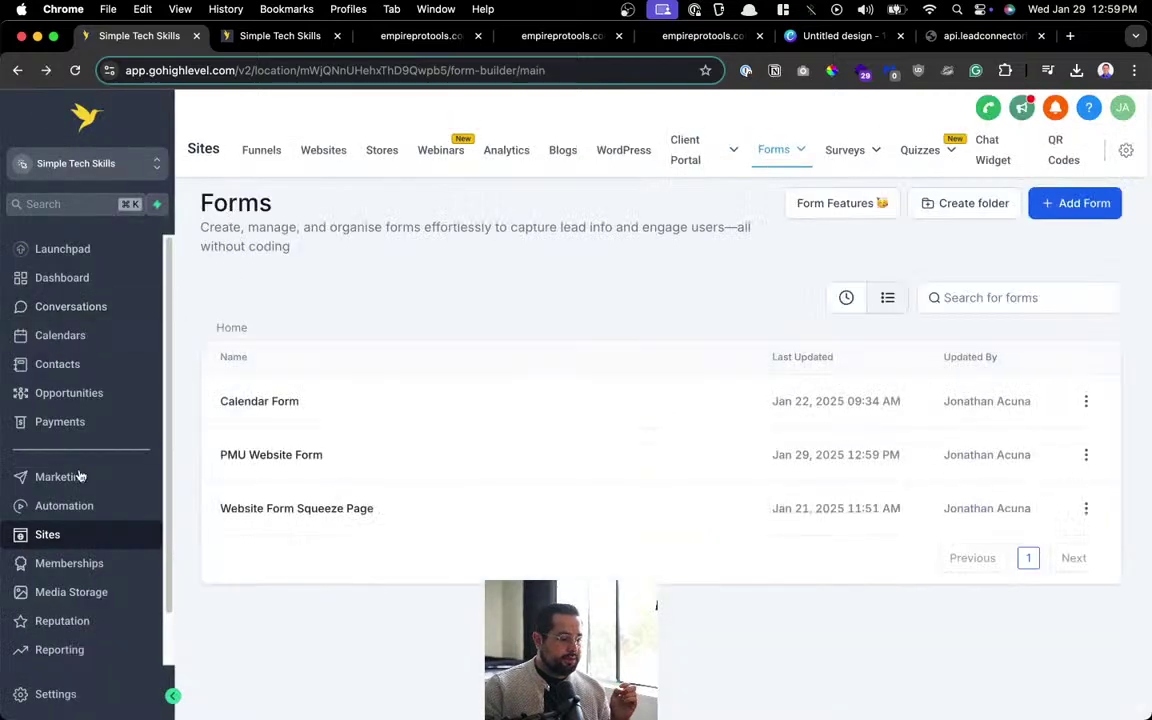
left_click(241, 37)
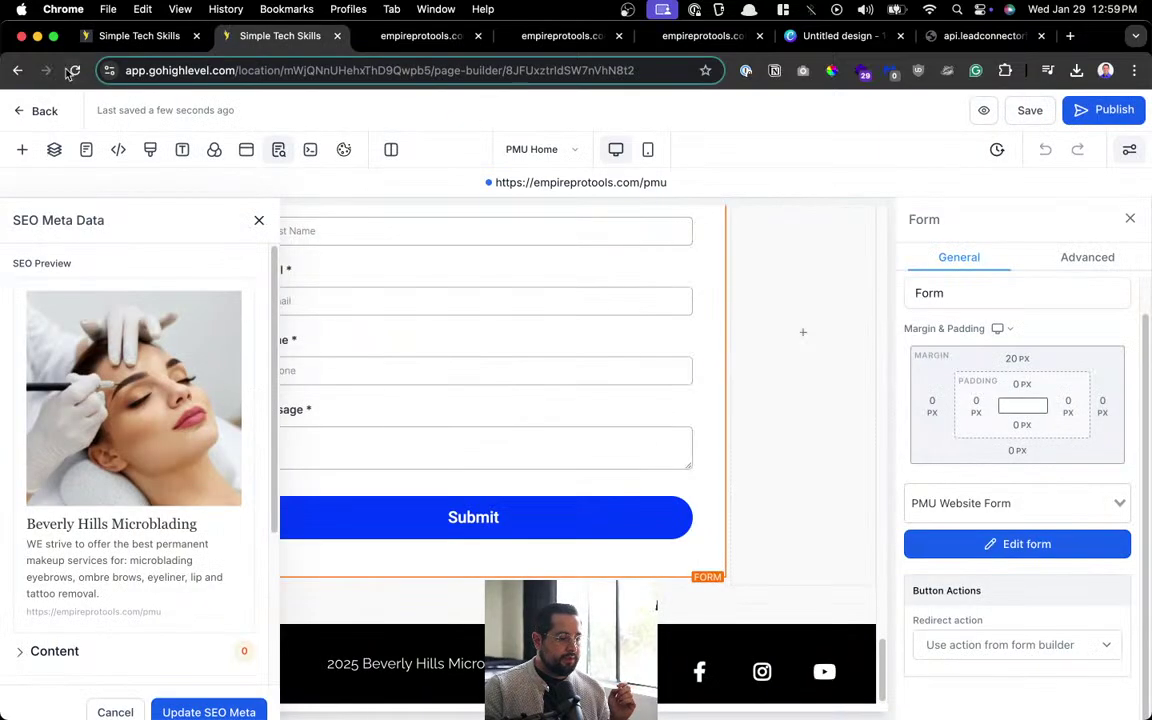
left_click(558, 186)
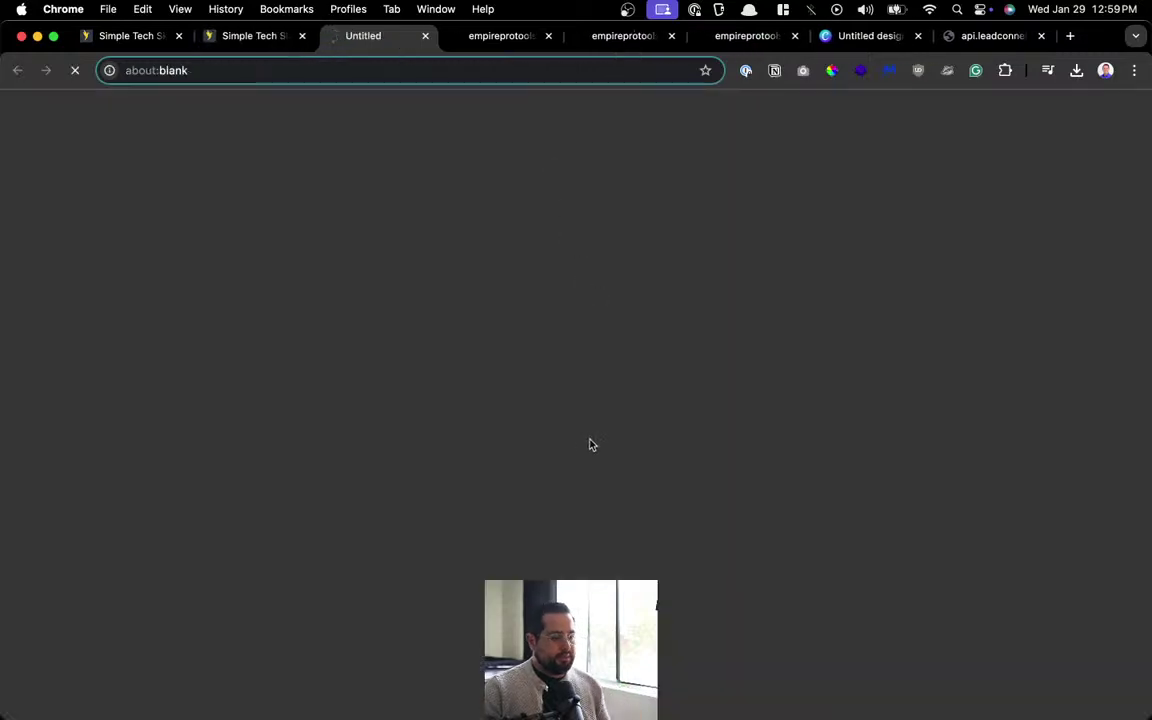
Fill the Send Us A Message form with a test first name, email, short phone and message 'mes', then submit.
scroll(591, 441, "down", 15)
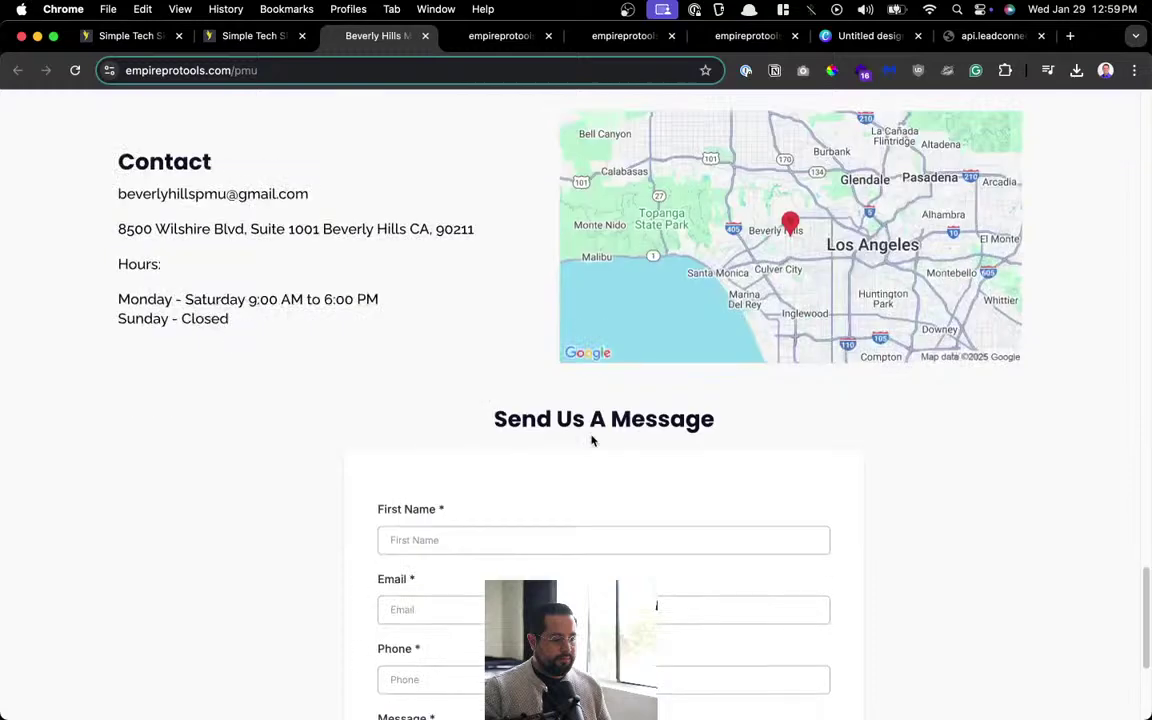
left_click(435, 251)
type("mike")
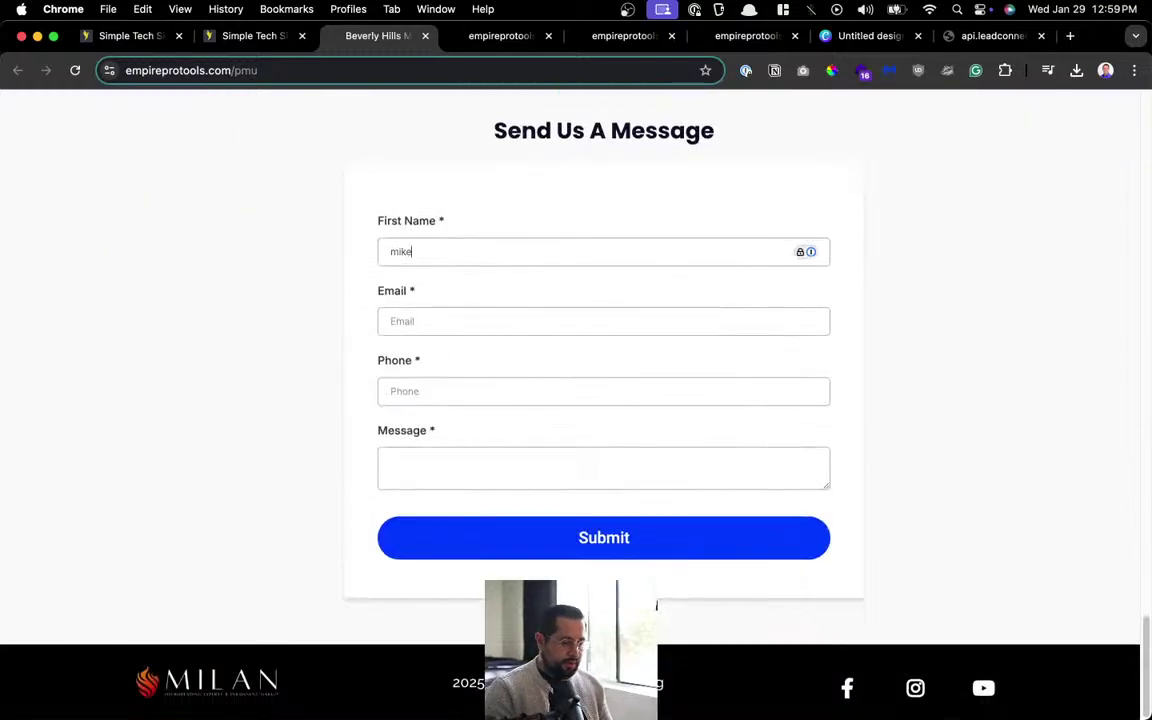
key("Tab")
type("test@g")
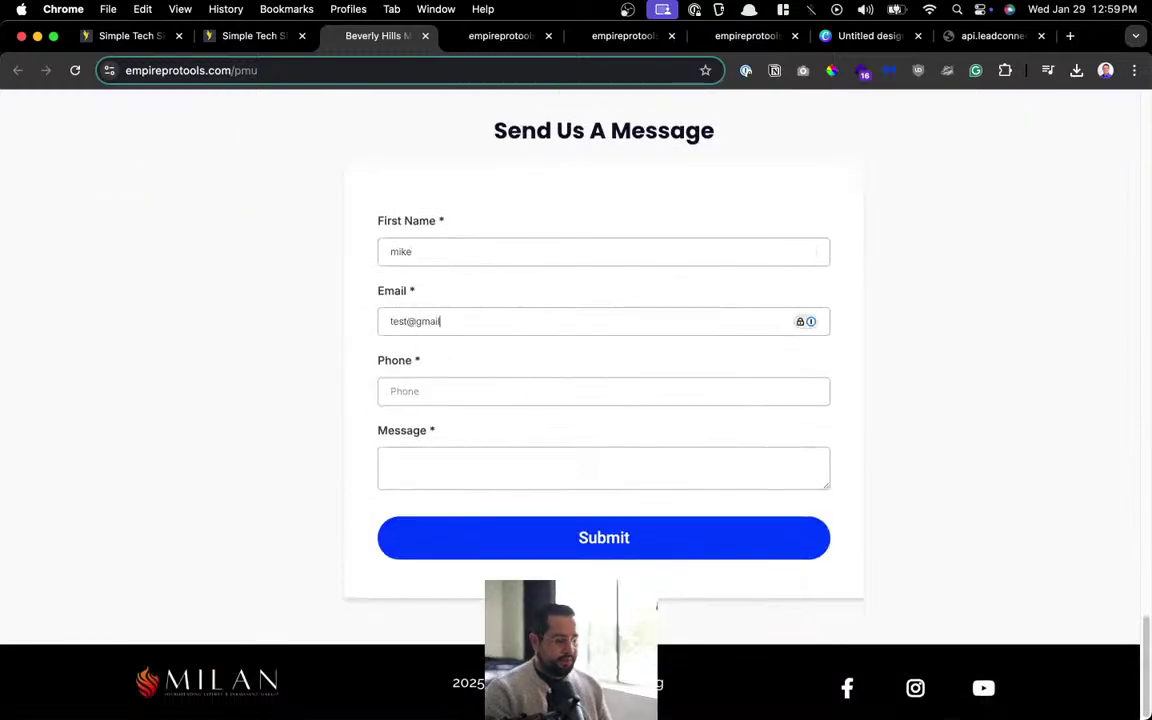
type("maill.com")
key("Tab")
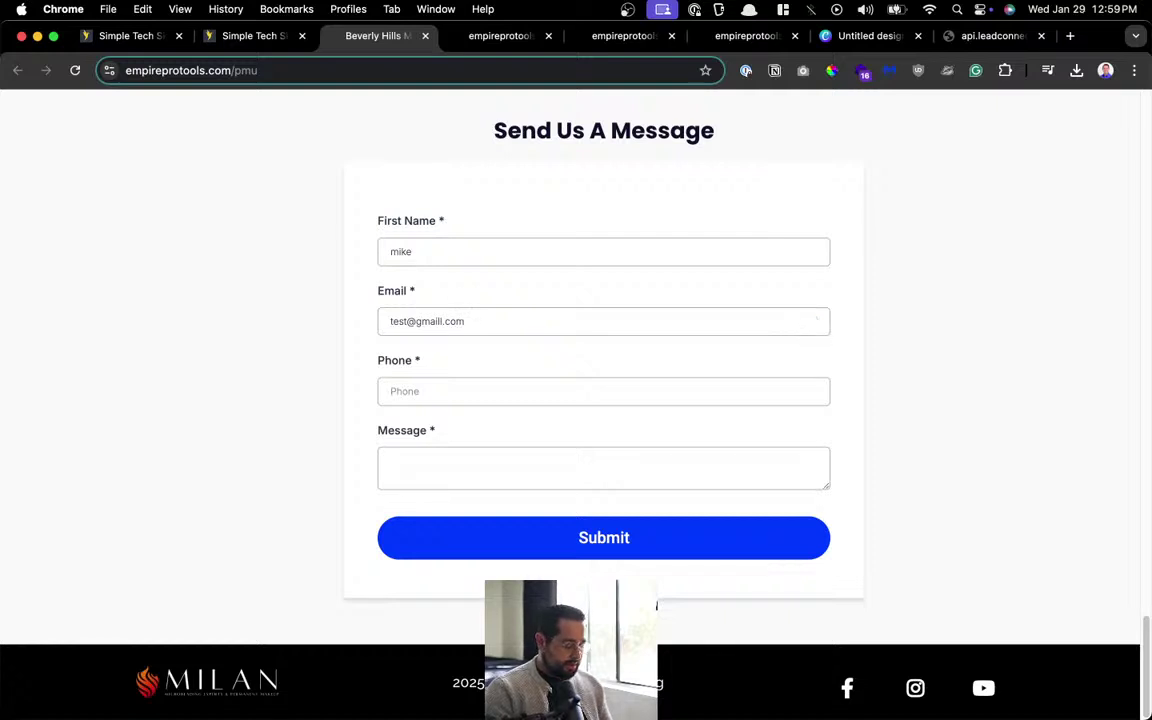
type("5555555555")
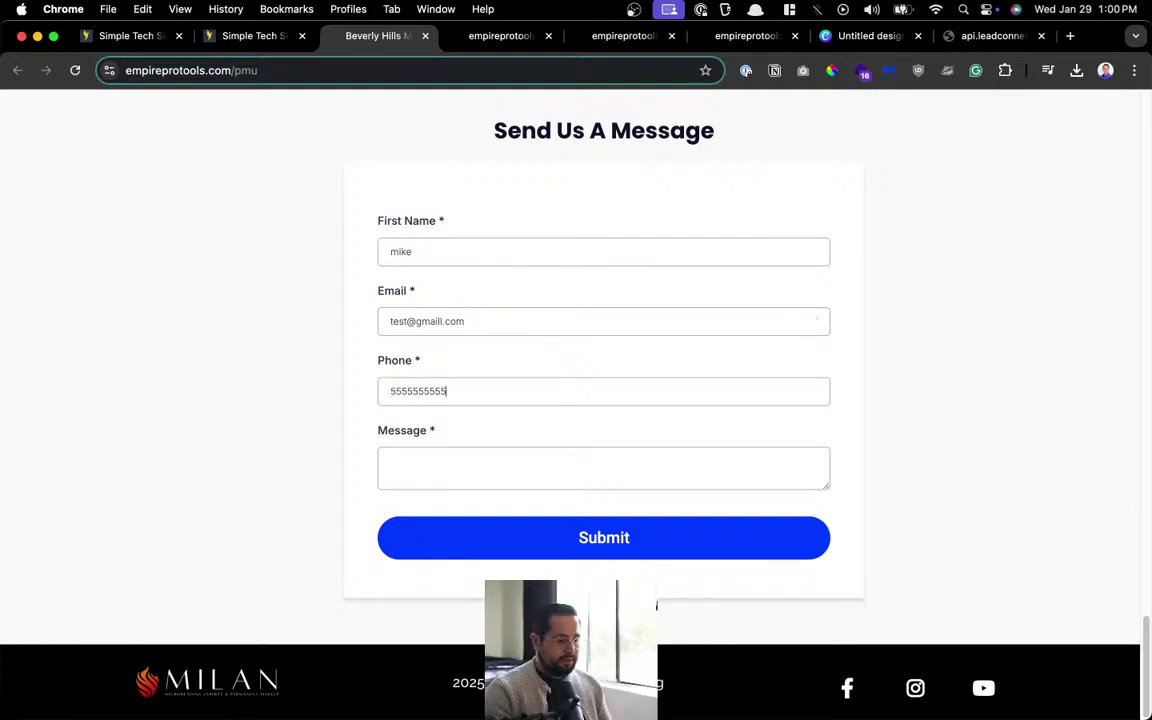
left_click(391, 461)
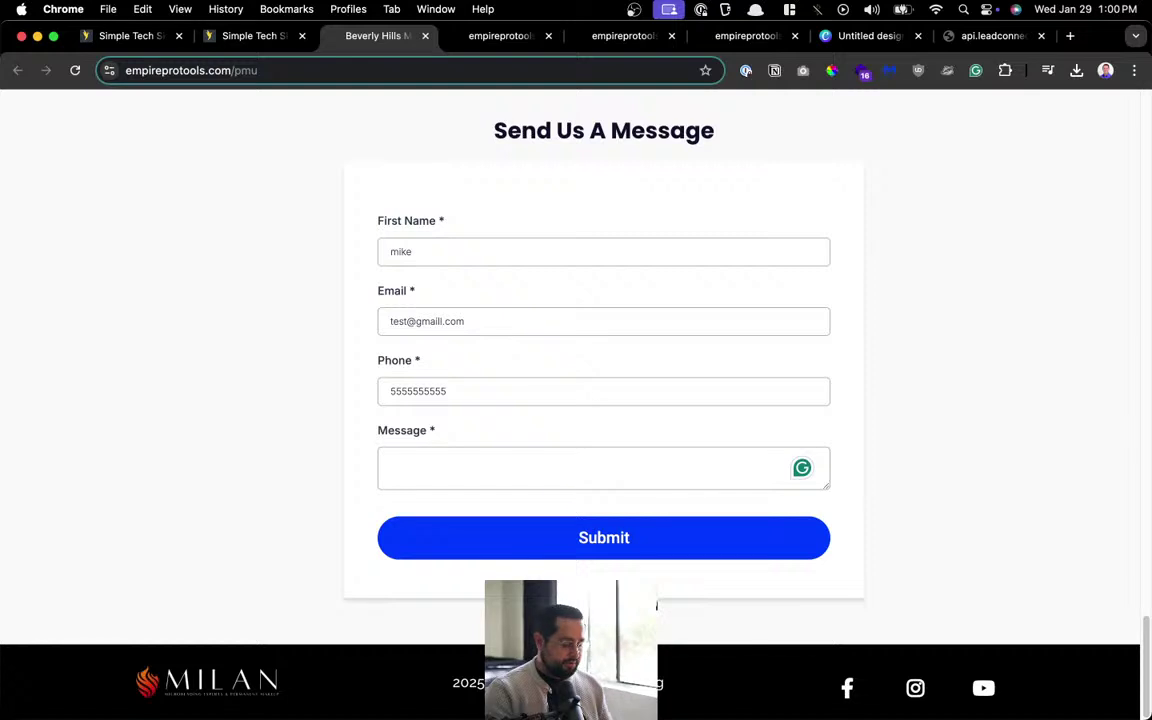
type("message")
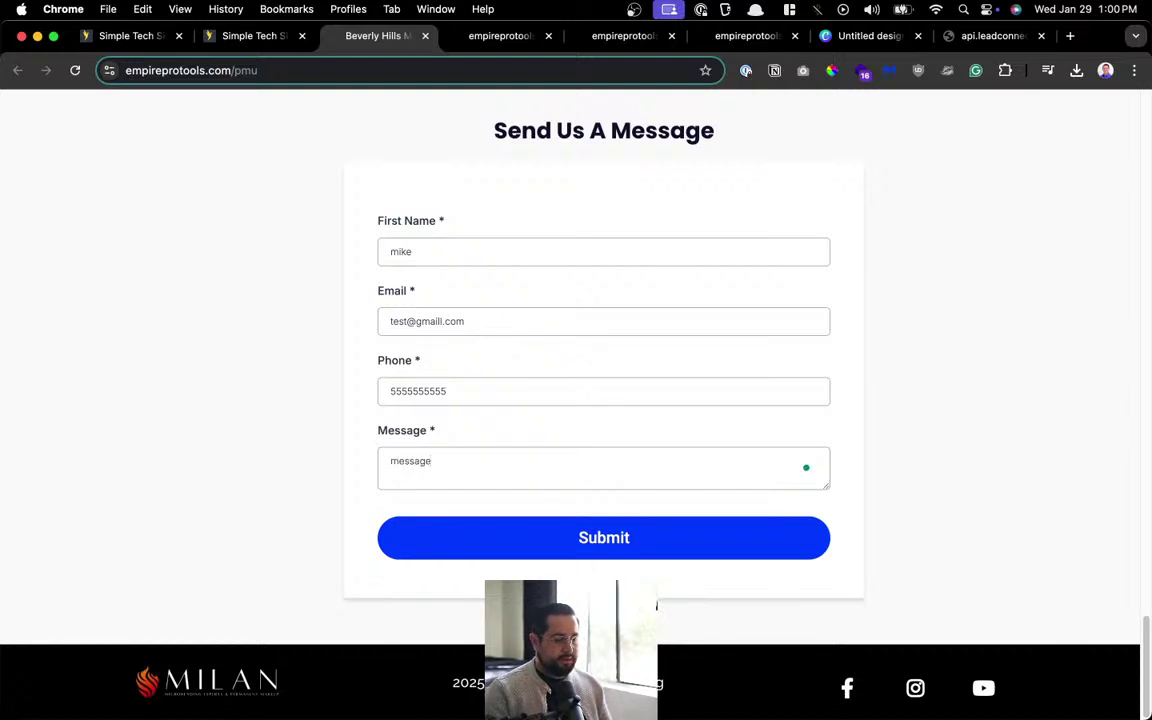
left_click(530, 546)
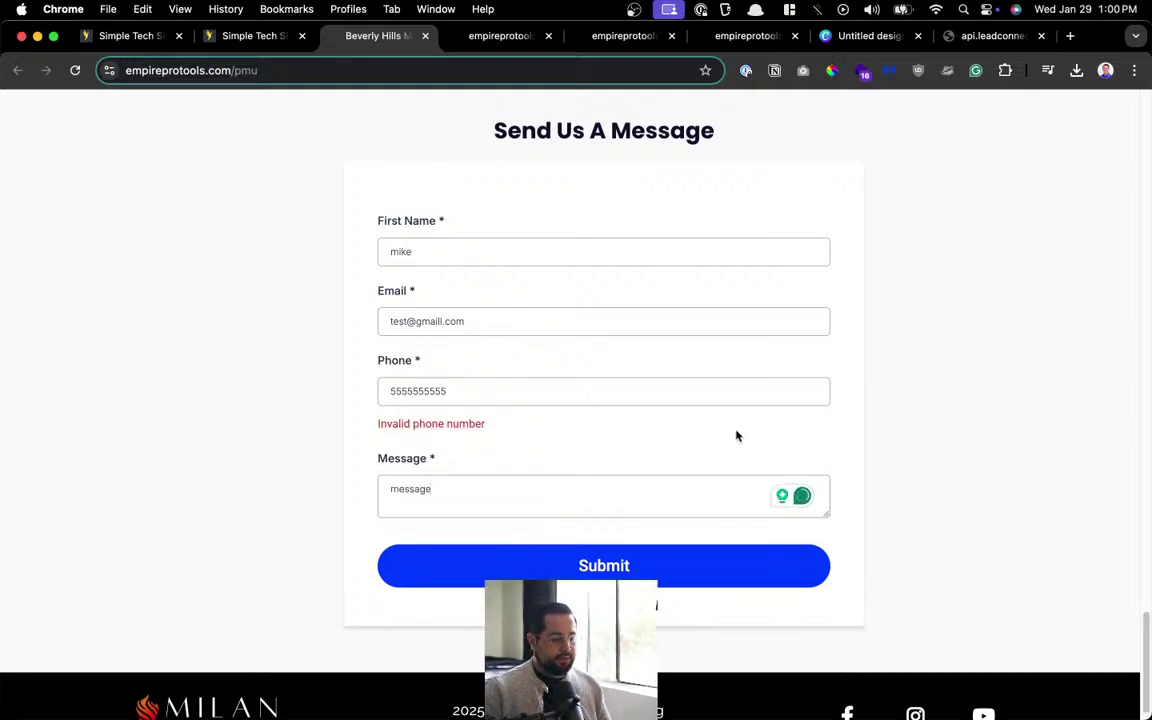
Replace the rejected phone with a full 10-digit test number, resubmit, and confirm the thank-you message.
left_click_drag(558, 397, 349, 392)
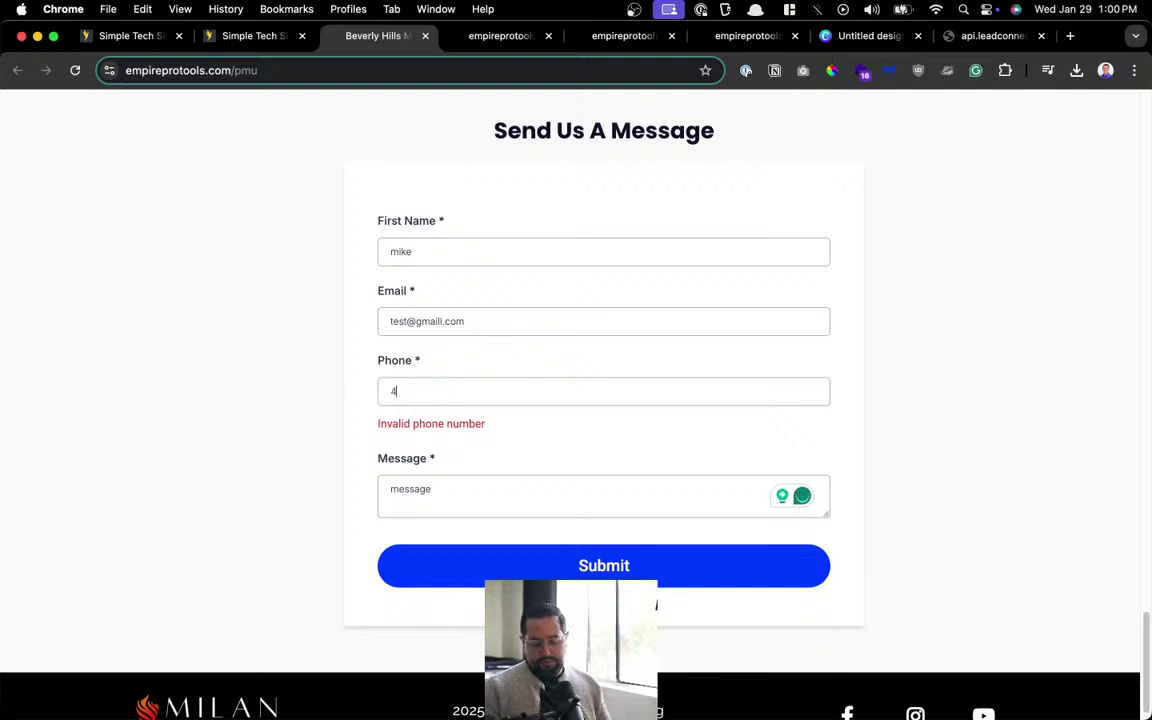
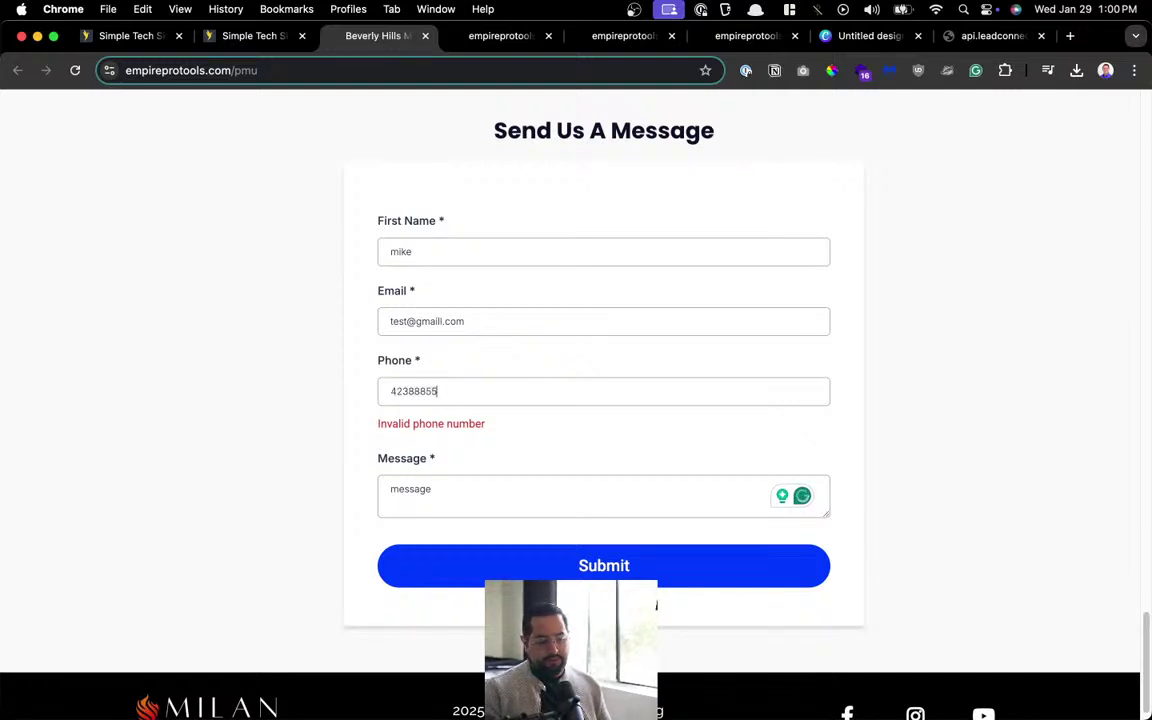
left_click(548, 560)
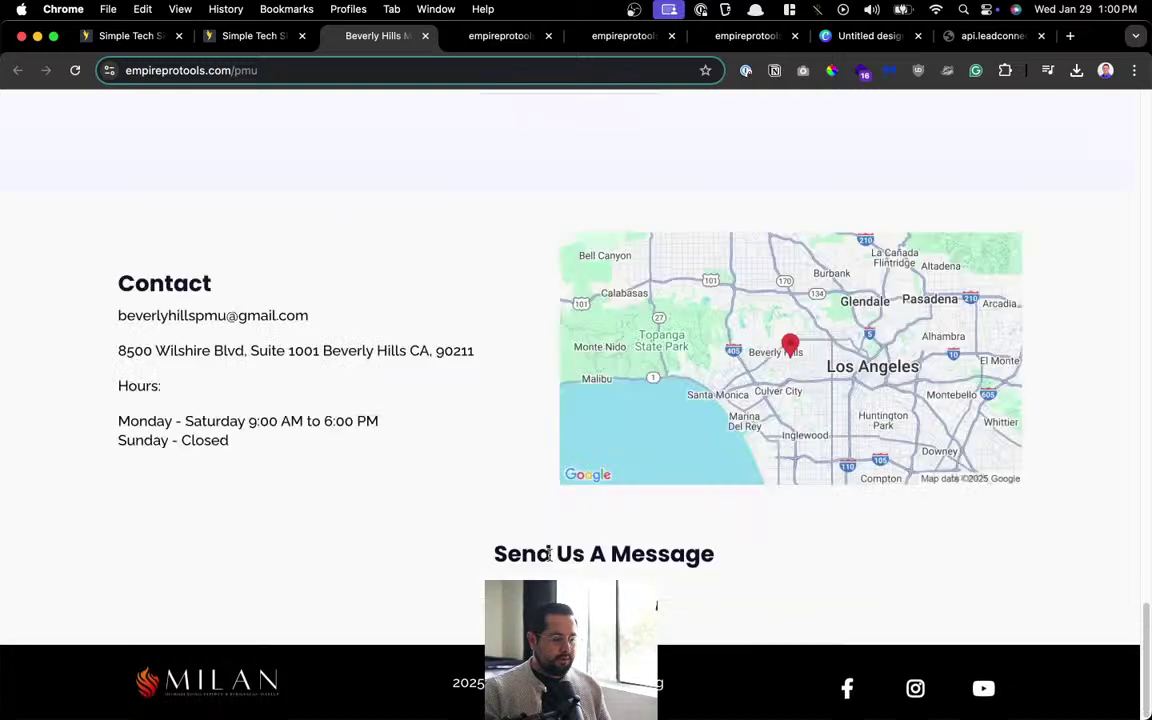
left_click_drag(450, 540, 784, 545)
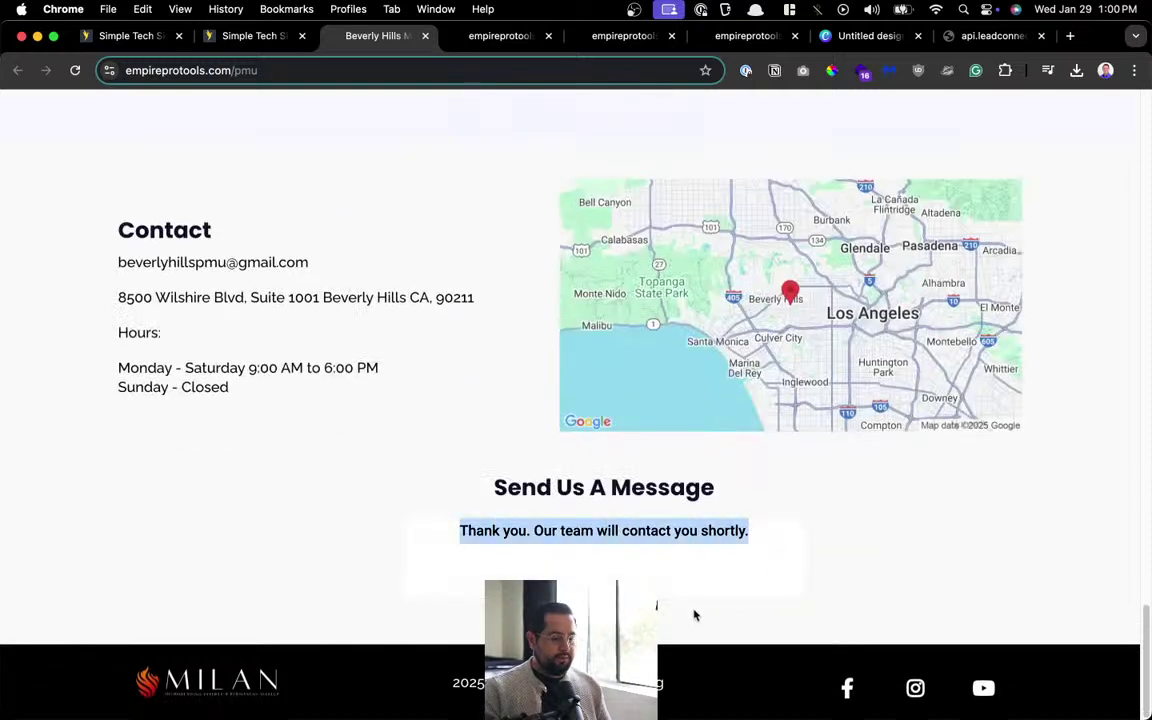
scroll(679, 586, "up", 20)
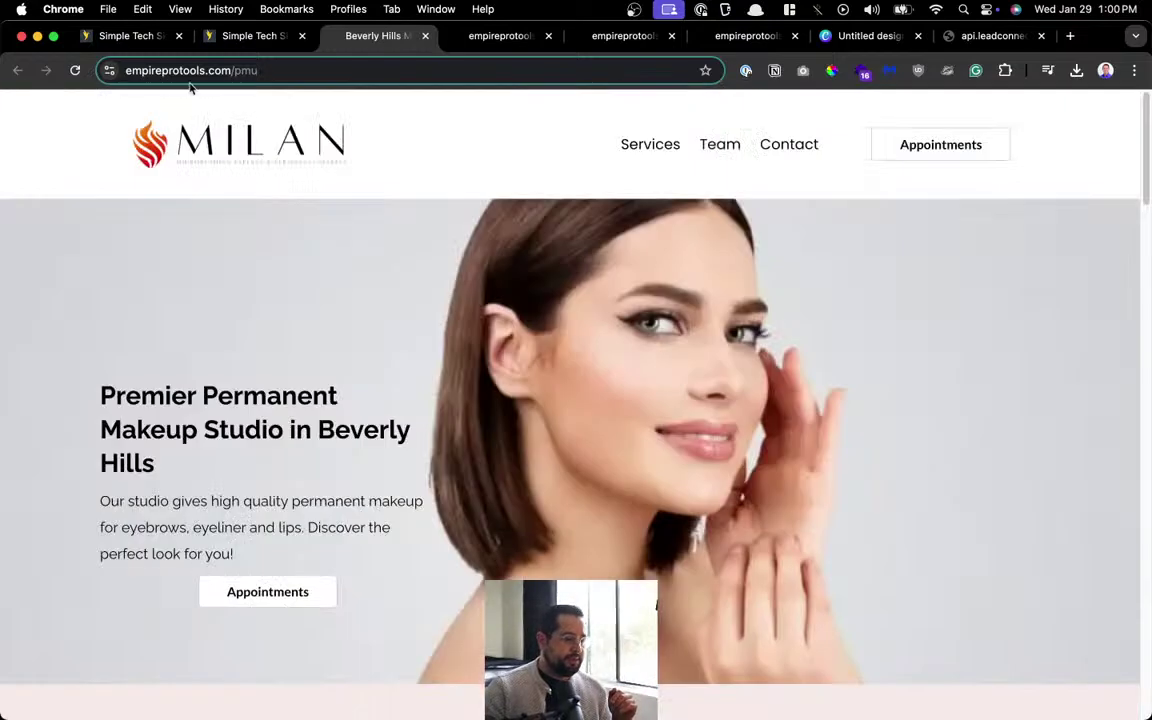
left_click(260, 37)
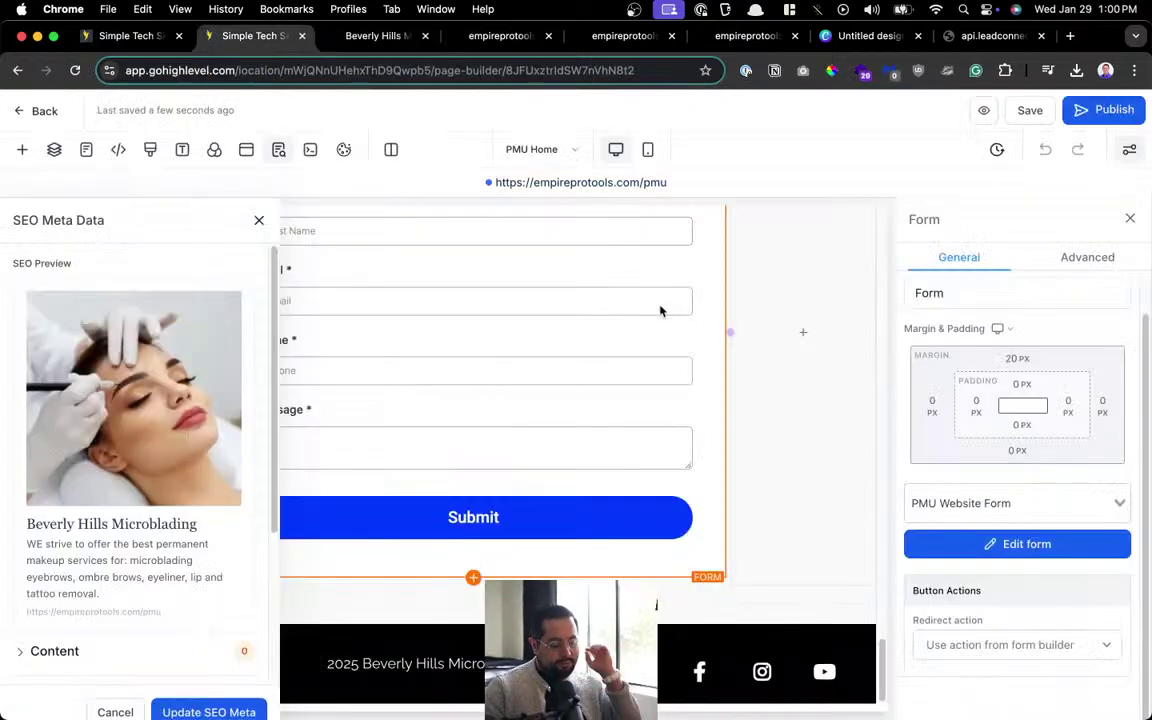
Save and publish the PMU Home page, dismissing the SEO meta data panel, then go back to the pages list.
left_click(1029, 111)
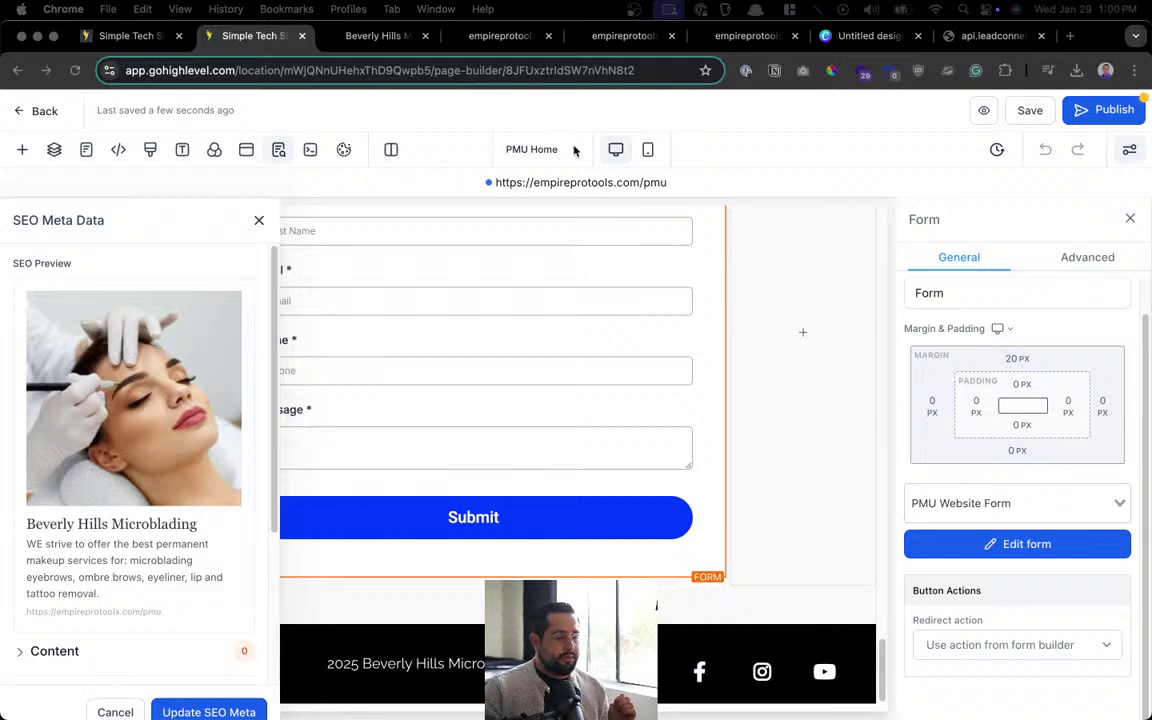
left_click(261, 220)
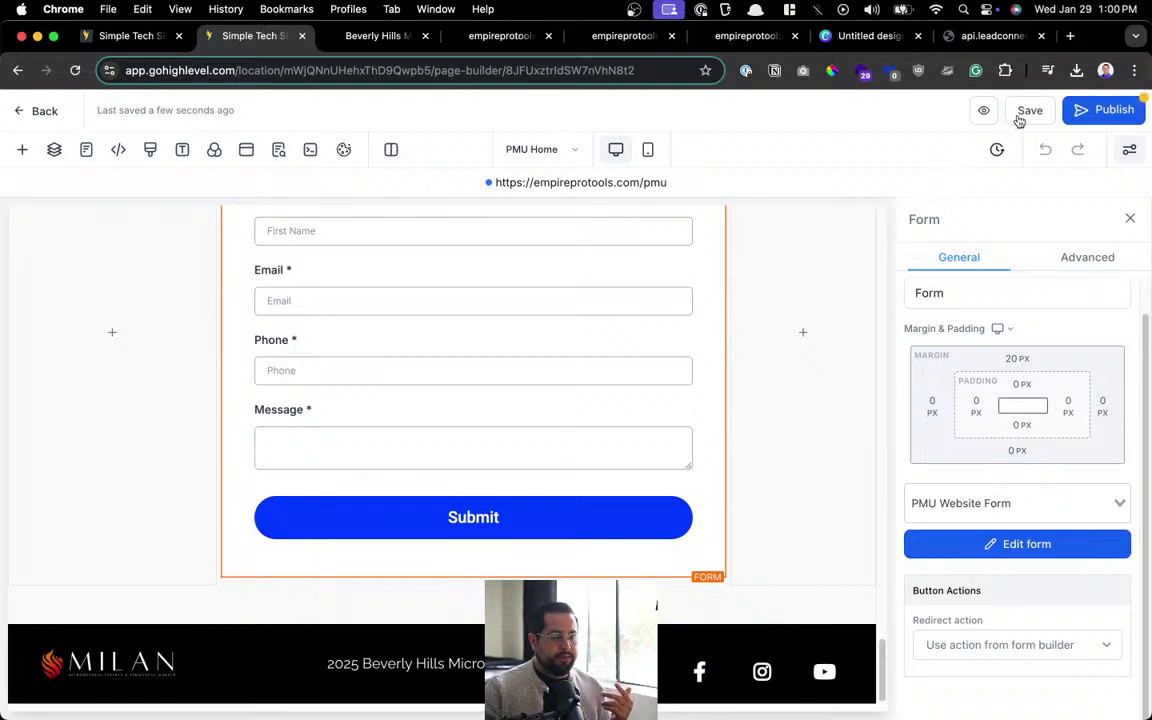
left_click(1080, 110)
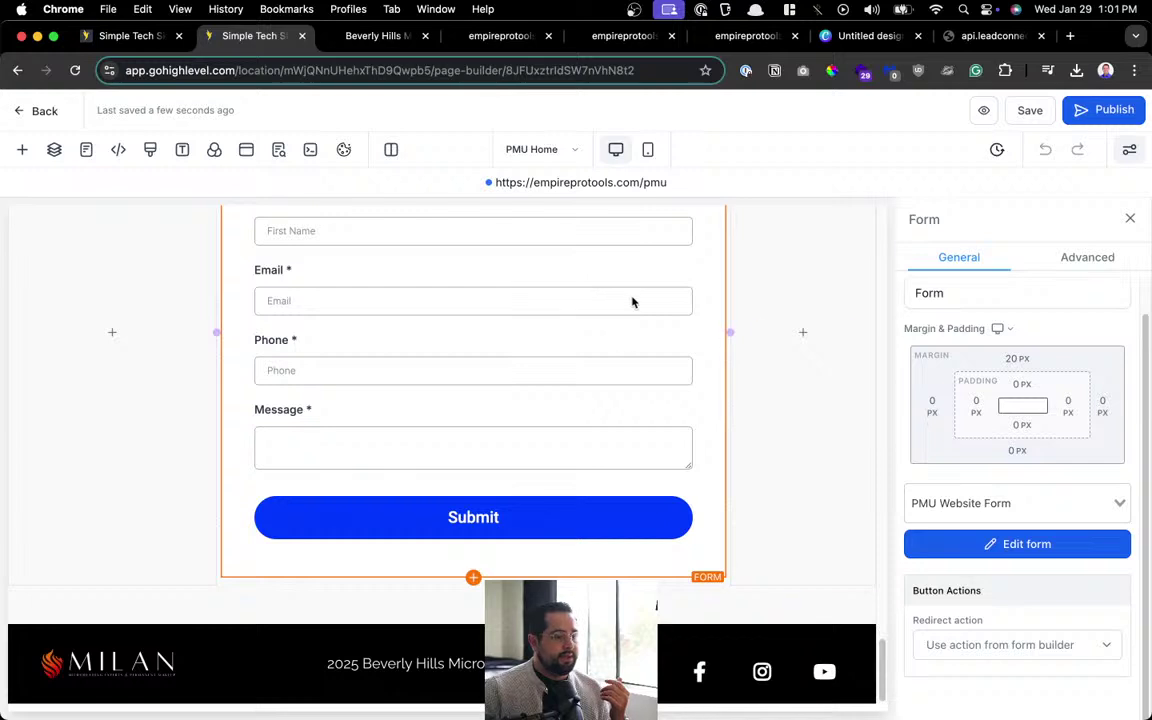
left_click(30, 116)
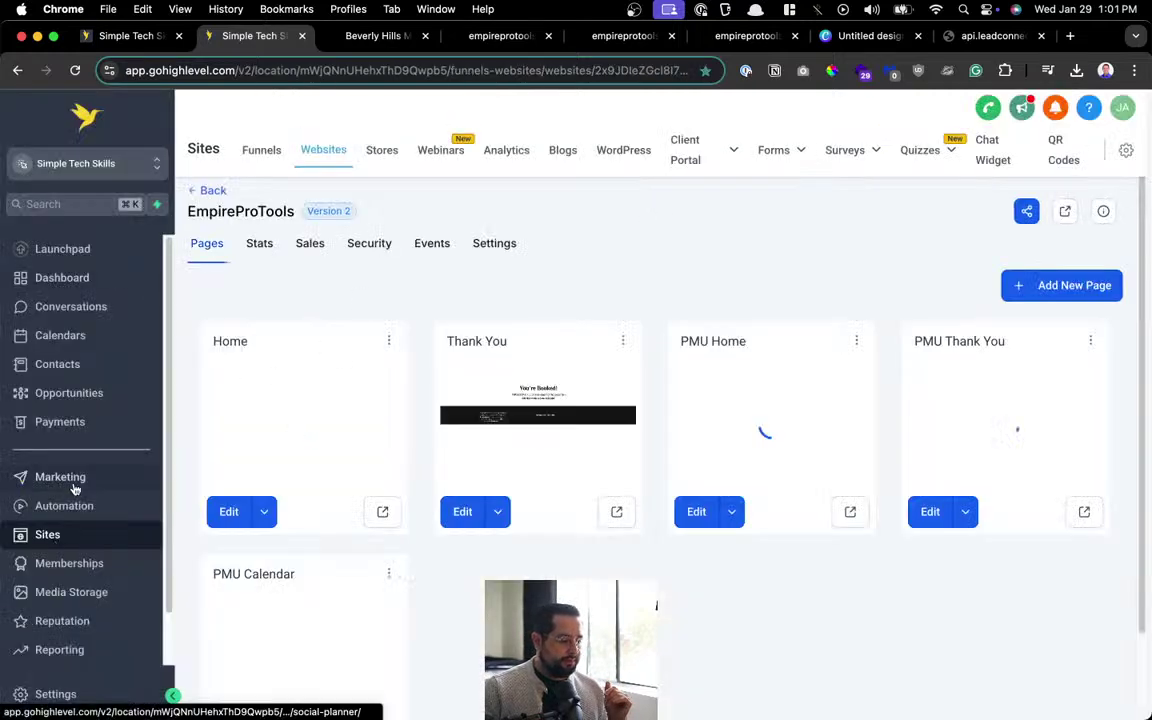
Look over Contacts and Opportunities, then settle on the Automation workflow list.
left_click(80, 368)
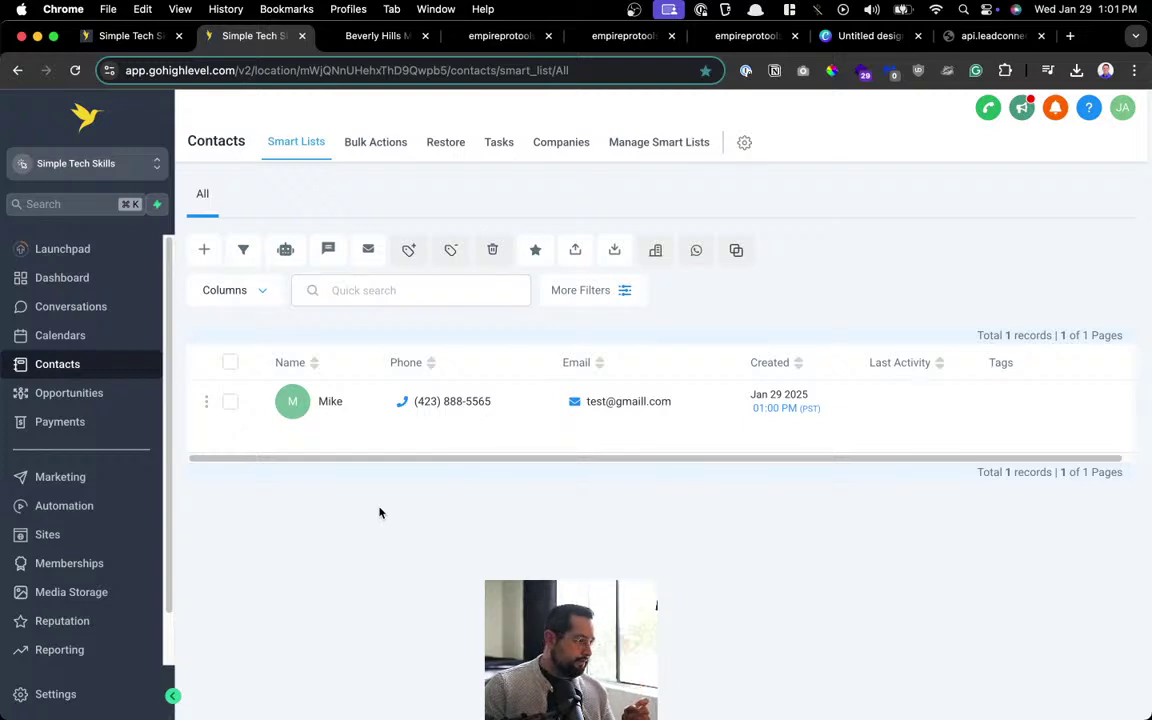
left_click(40, 515)
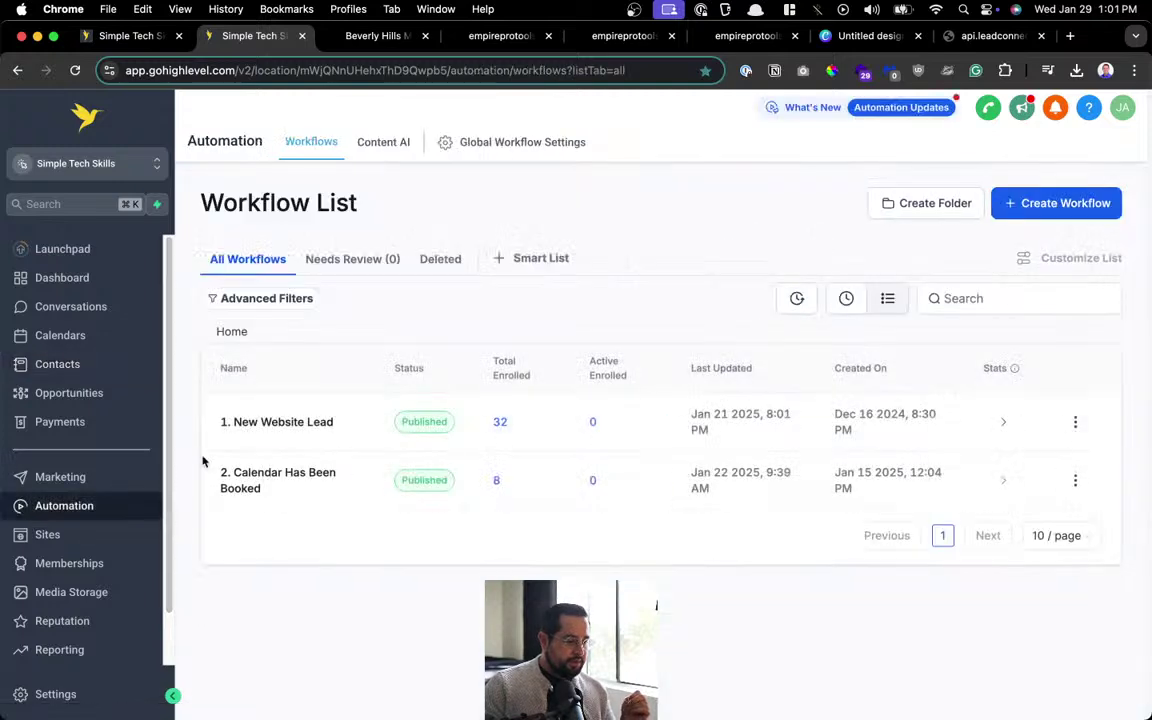
left_click(83, 398)
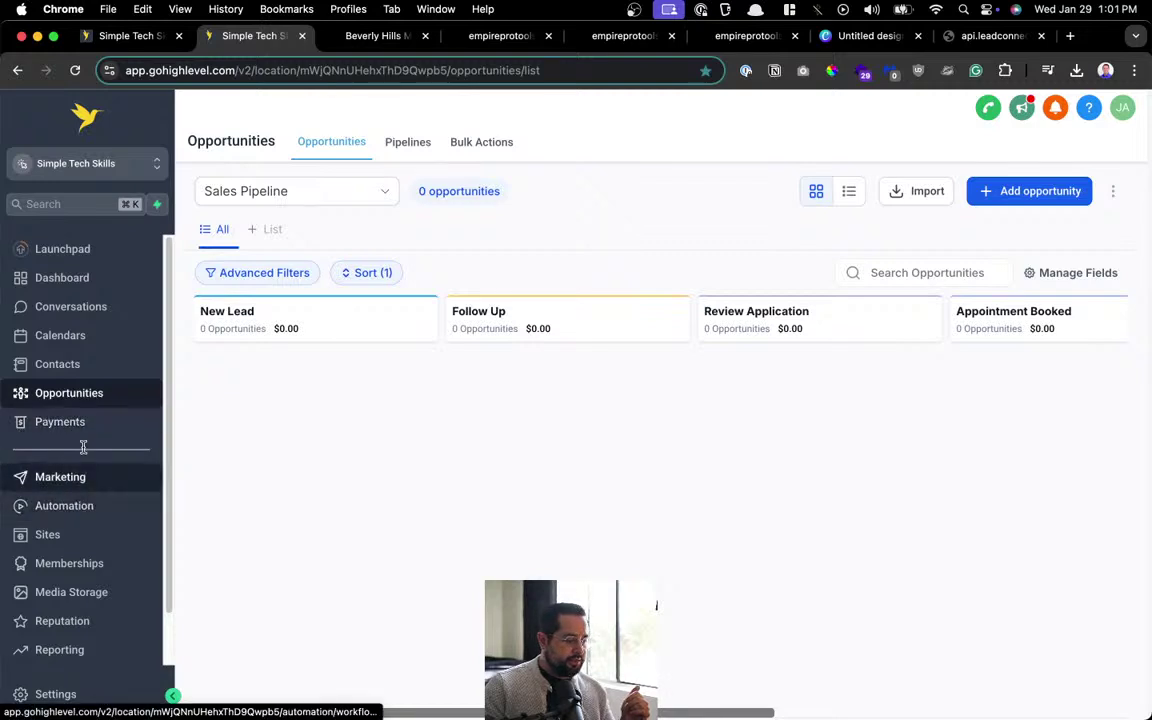
left_click(49, 517)
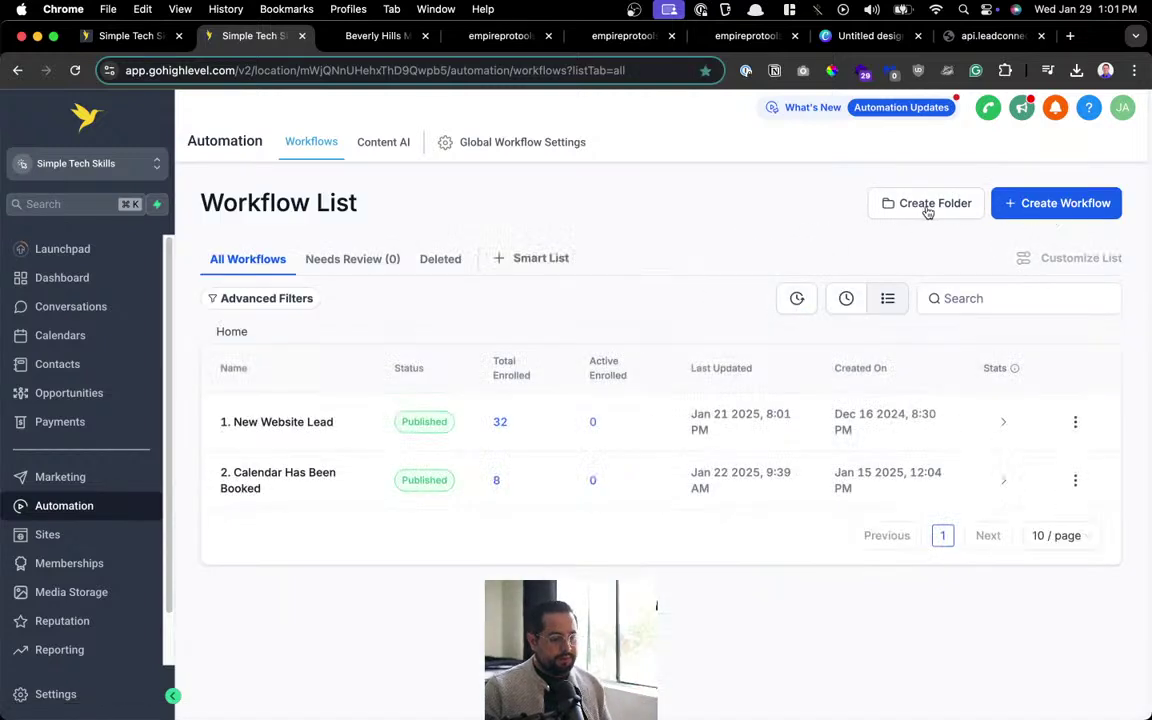
left_click(925, 207)
Create a workflow folder named Microblading and open it.
left_click(592, 448)
type("PMU")
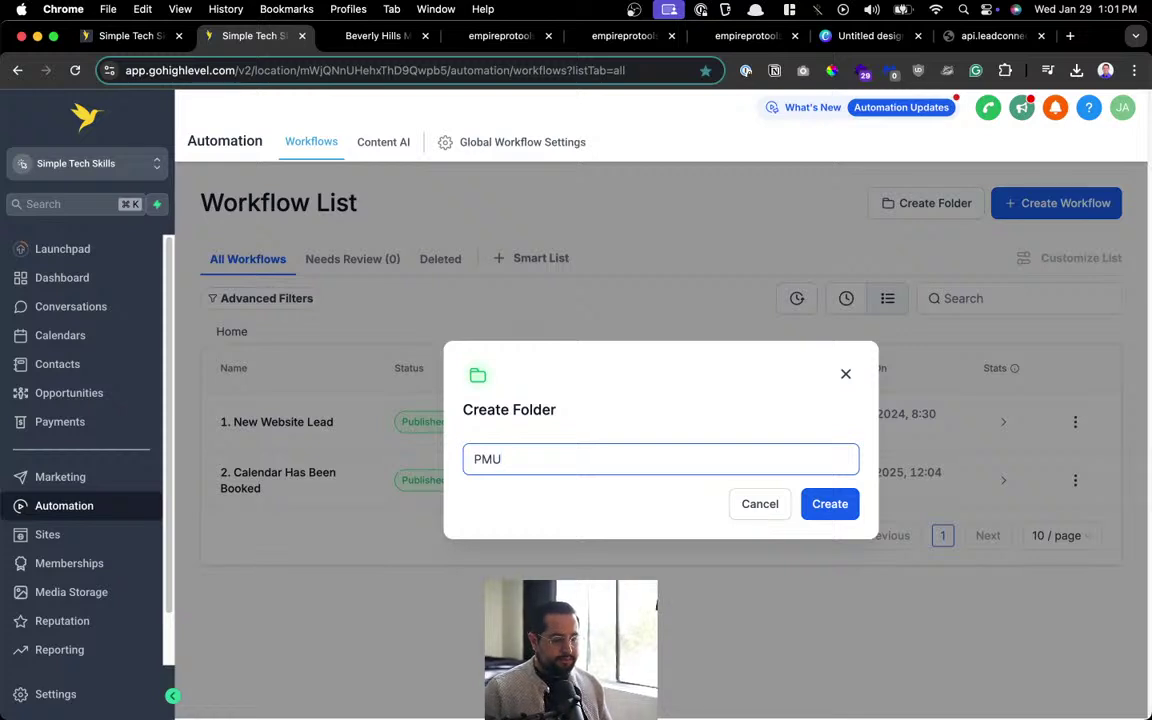
left_click(819, 520)
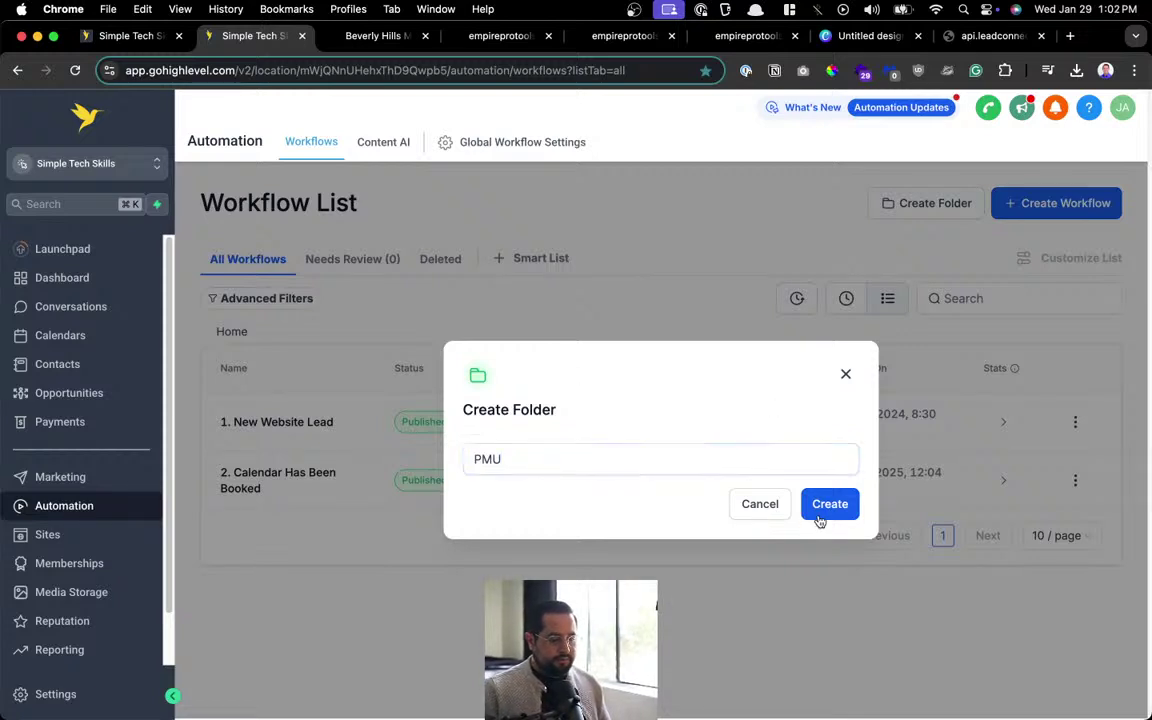
left_click(607, 465)
key("super+a")
type("Microblading")
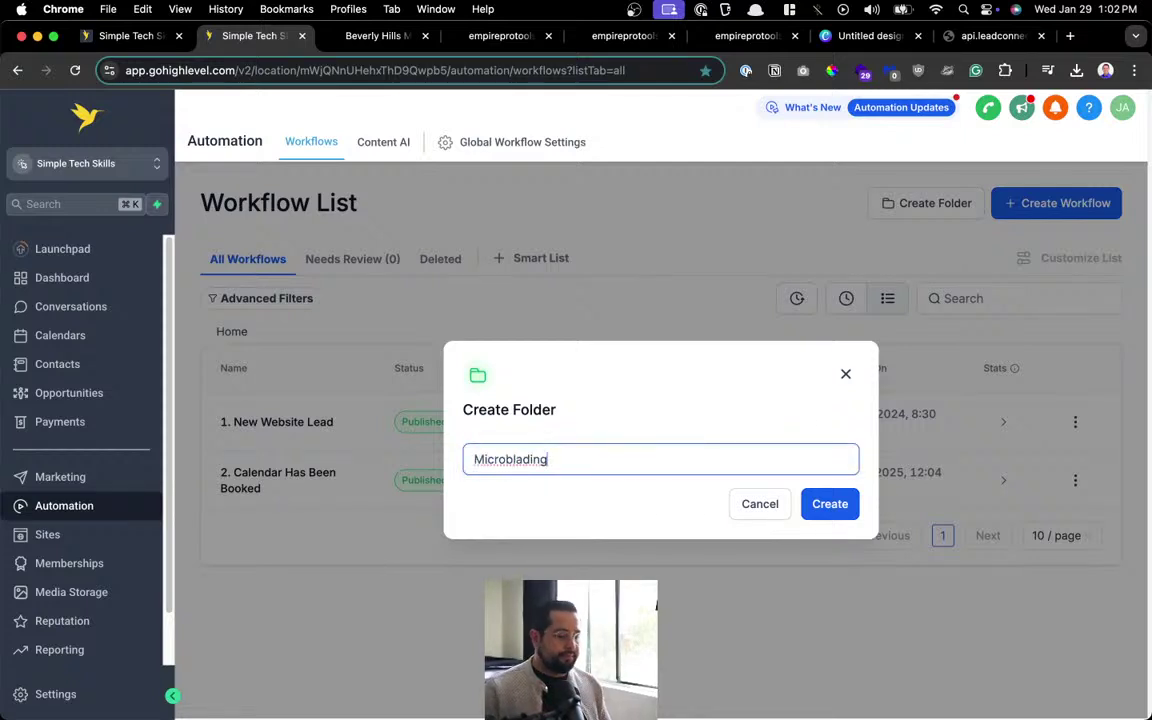
left_click(818, 505)
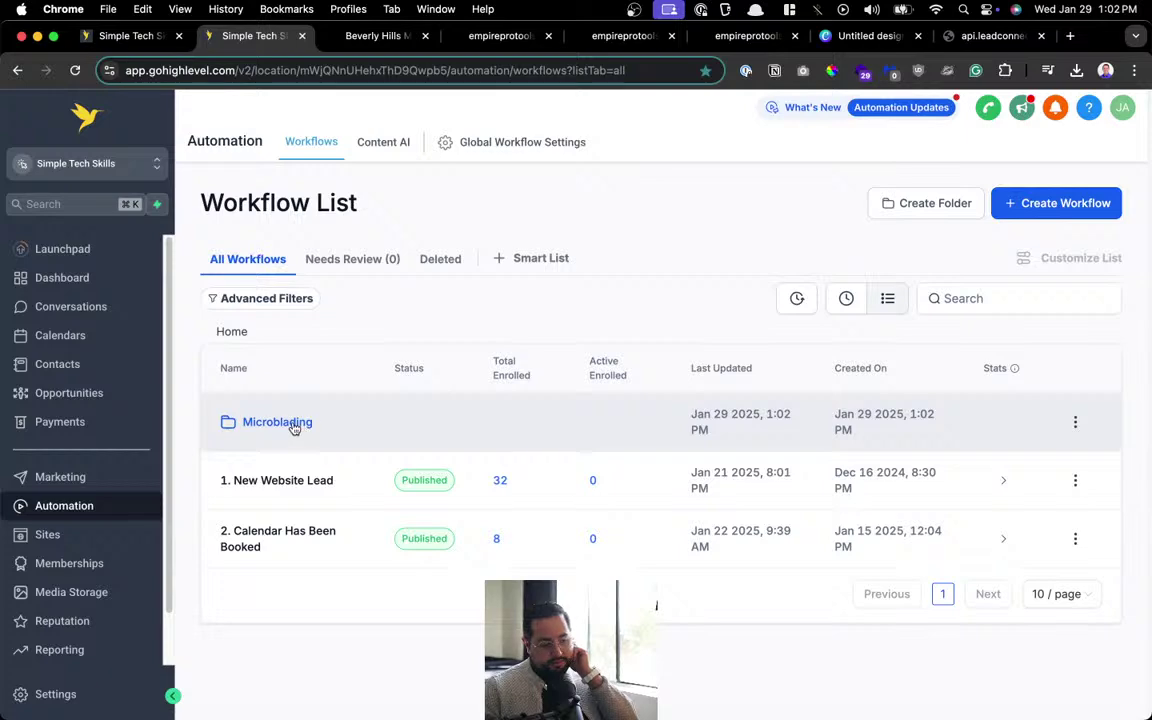
left_click(295, 425)
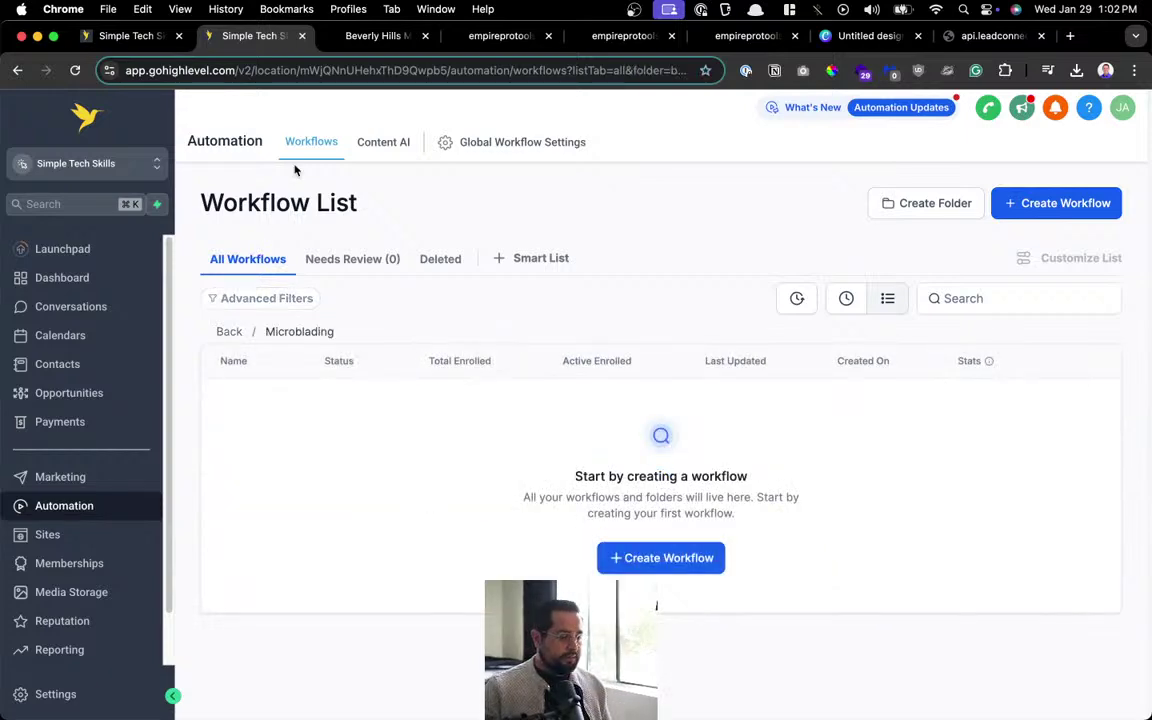
Start a blank workflow from scratch and title it '1. Website Contact Form Inquiry'.
left_click(658, 556)
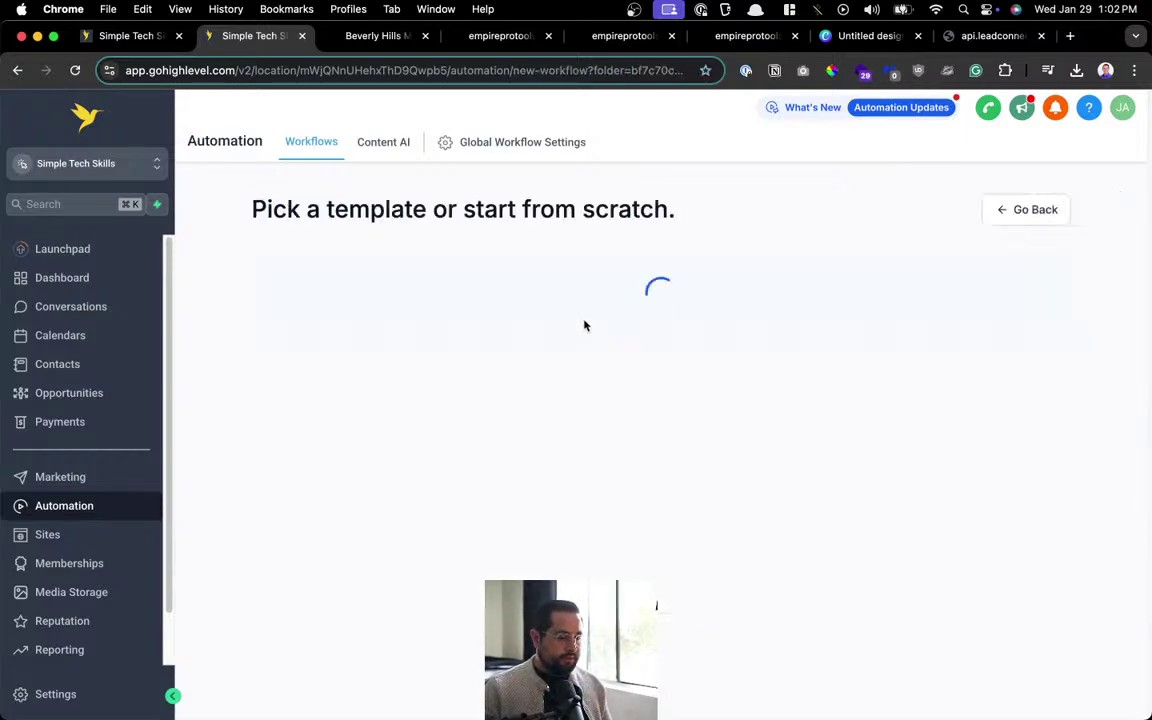
left_click(447, 437)
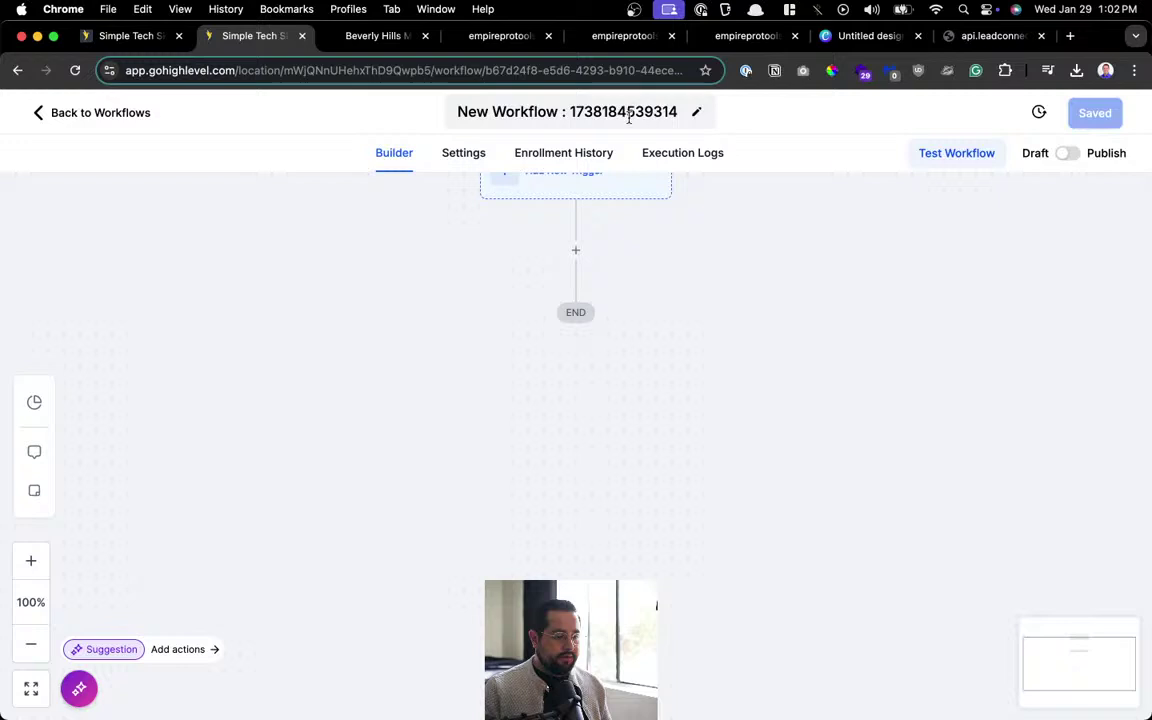
left_click(633, 111)
key("super+a")
type("1. C")
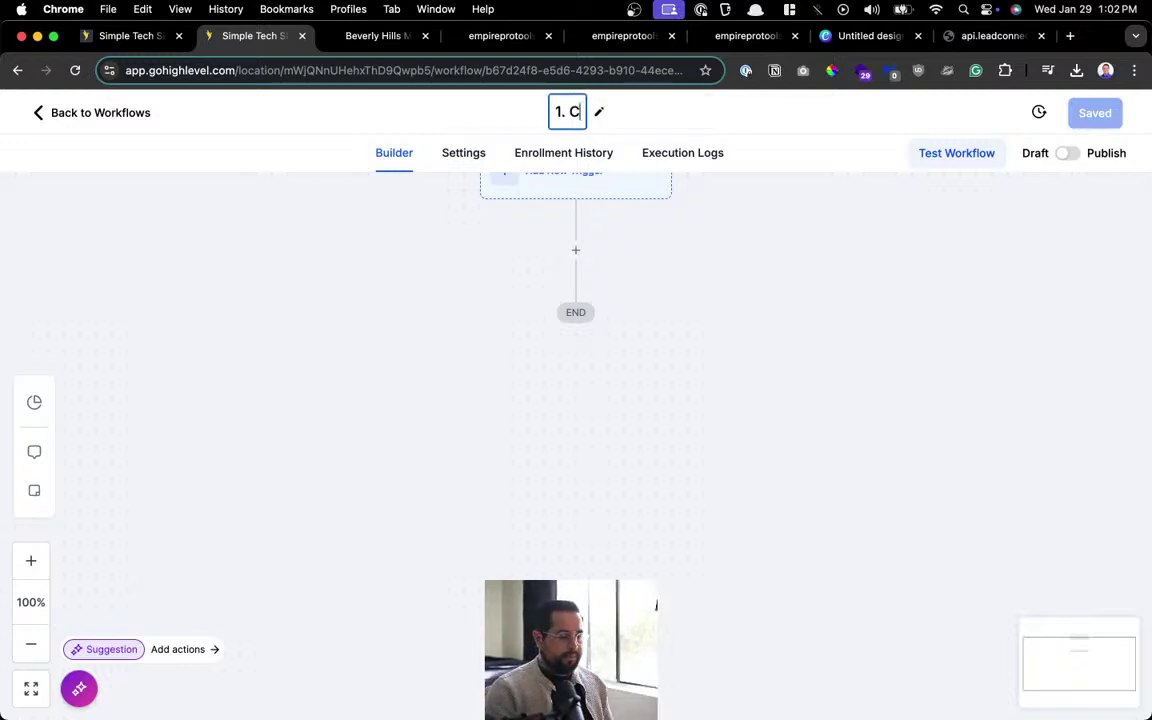
key("BackSpace")
type("WEb")
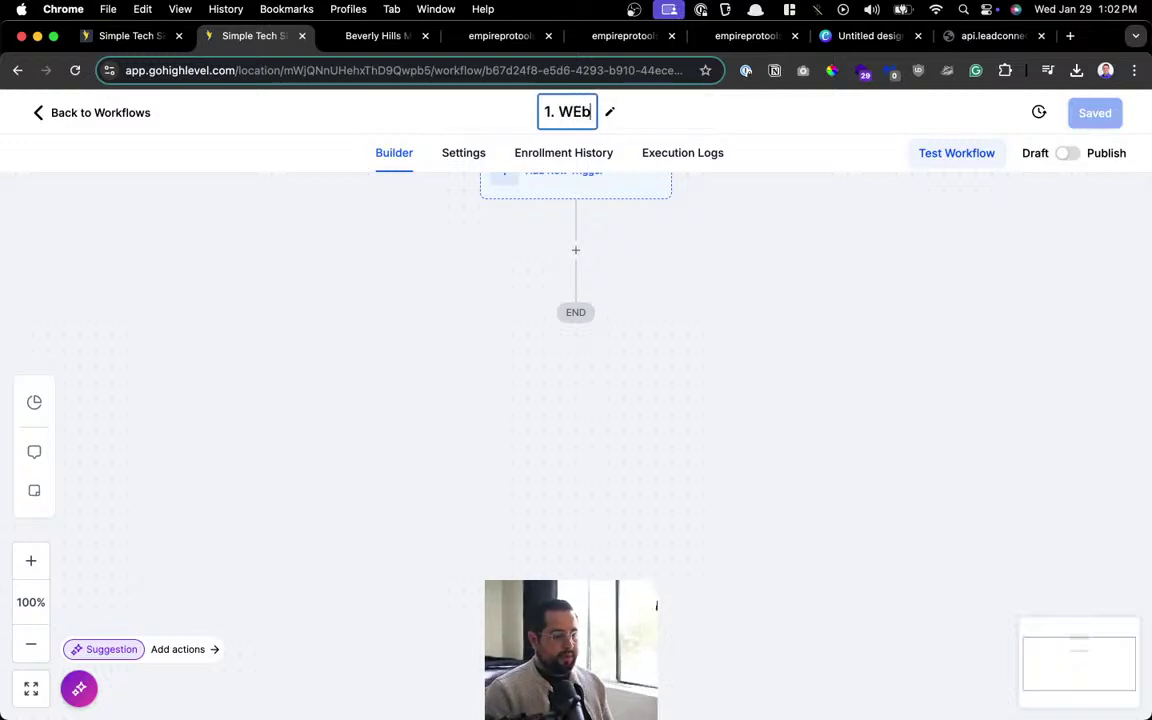
key("BackSpace")
key("BackSpace")
type("ebsite Contact Form")
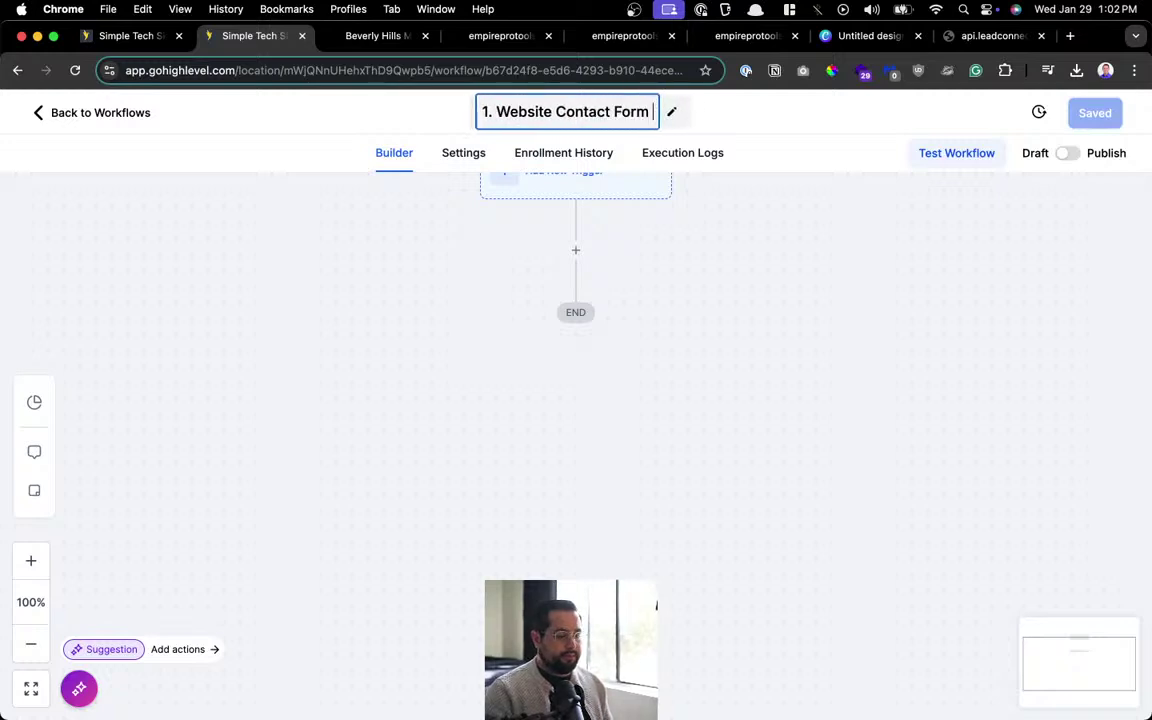
type(" Inquiry")
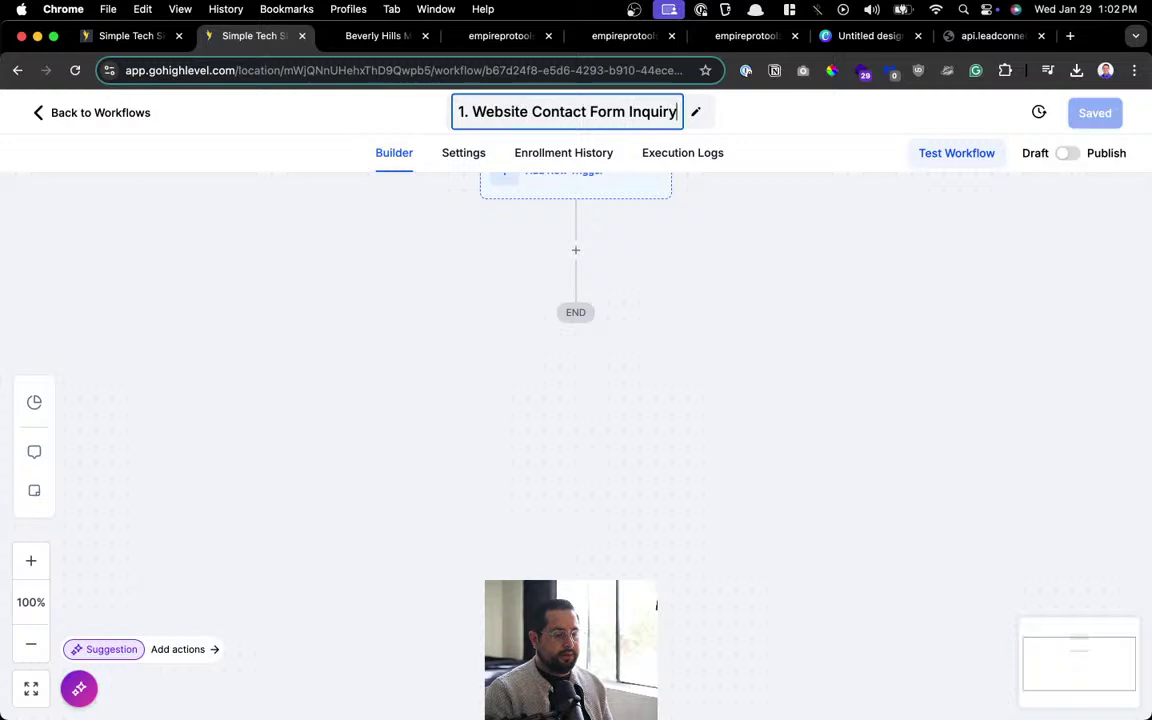
key("Return")
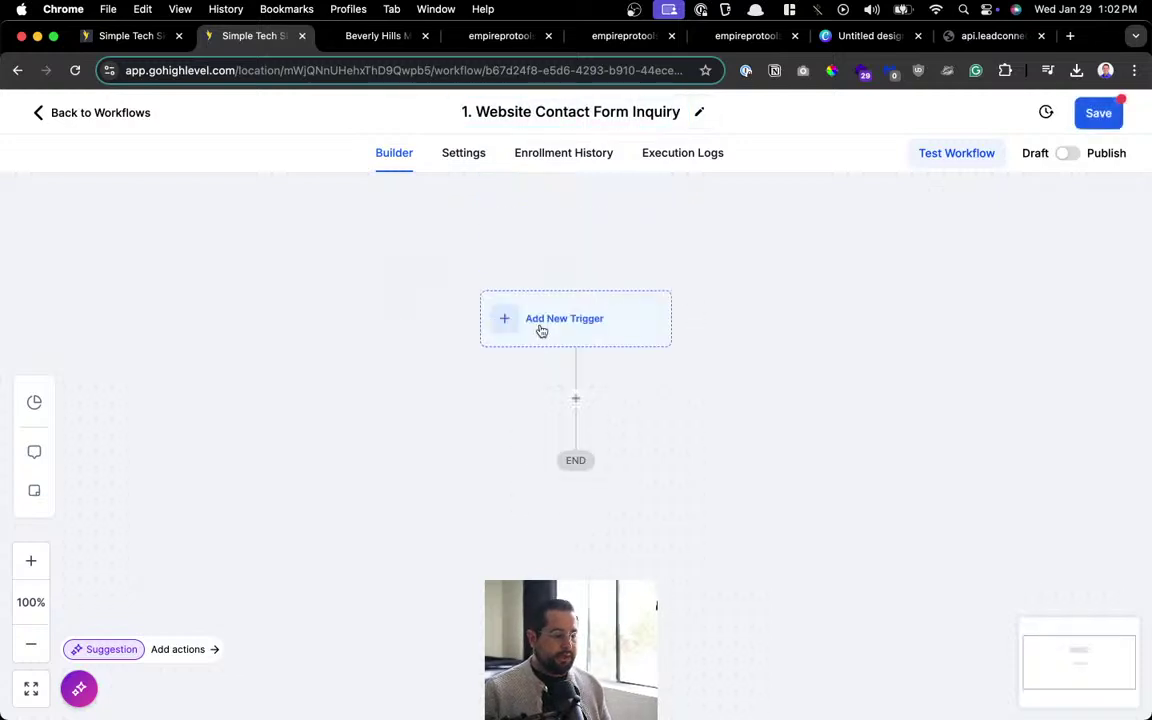
left_click(541, 329)
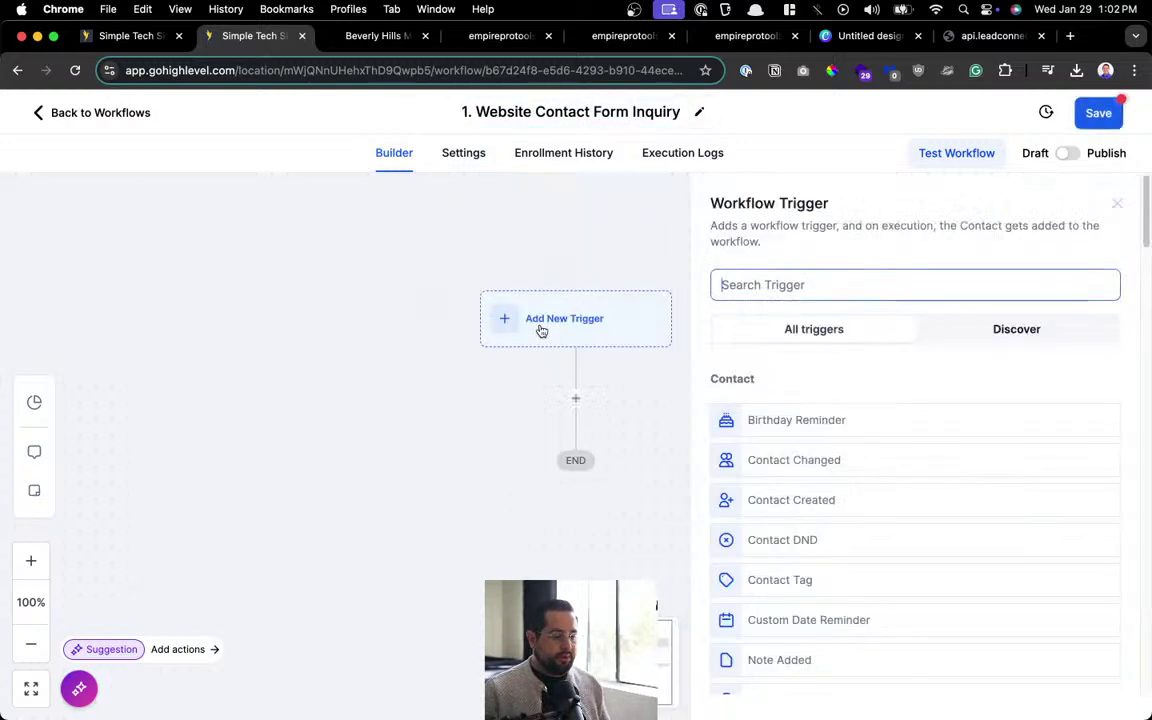
Add a Form Submitted trigger filtered to Form is PMU Website Form and save it.
left_click(770, 281)
type("form")
left_click(776, 432)
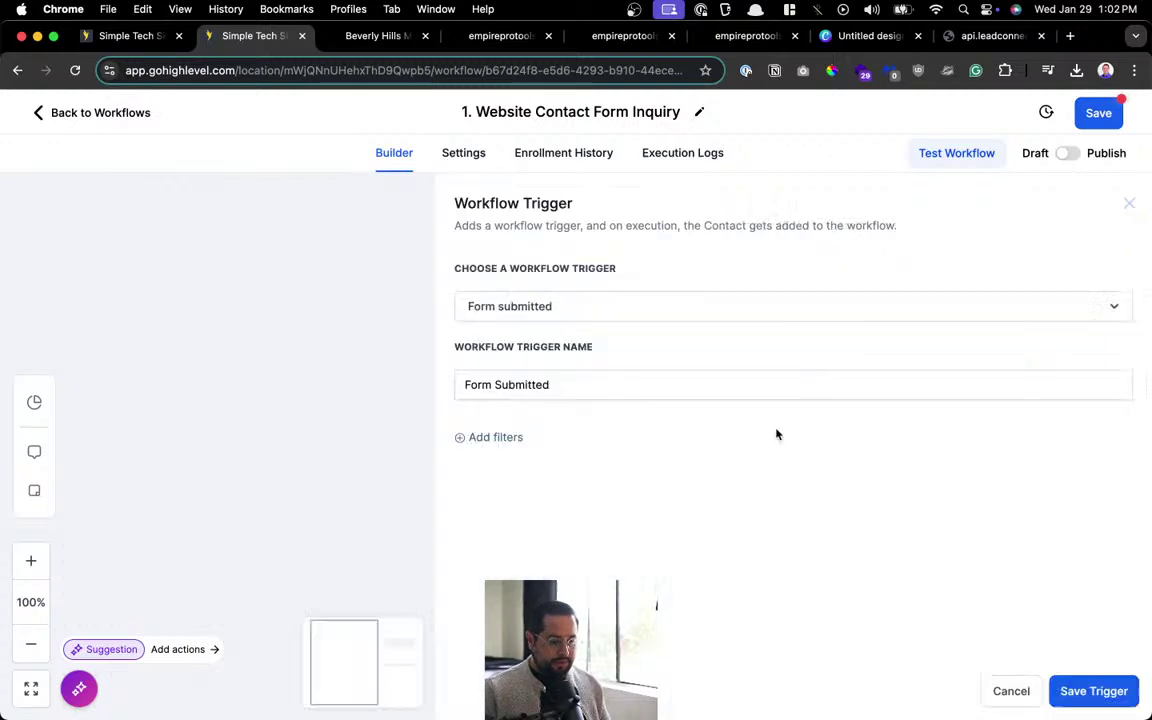
left_click(489, 437)
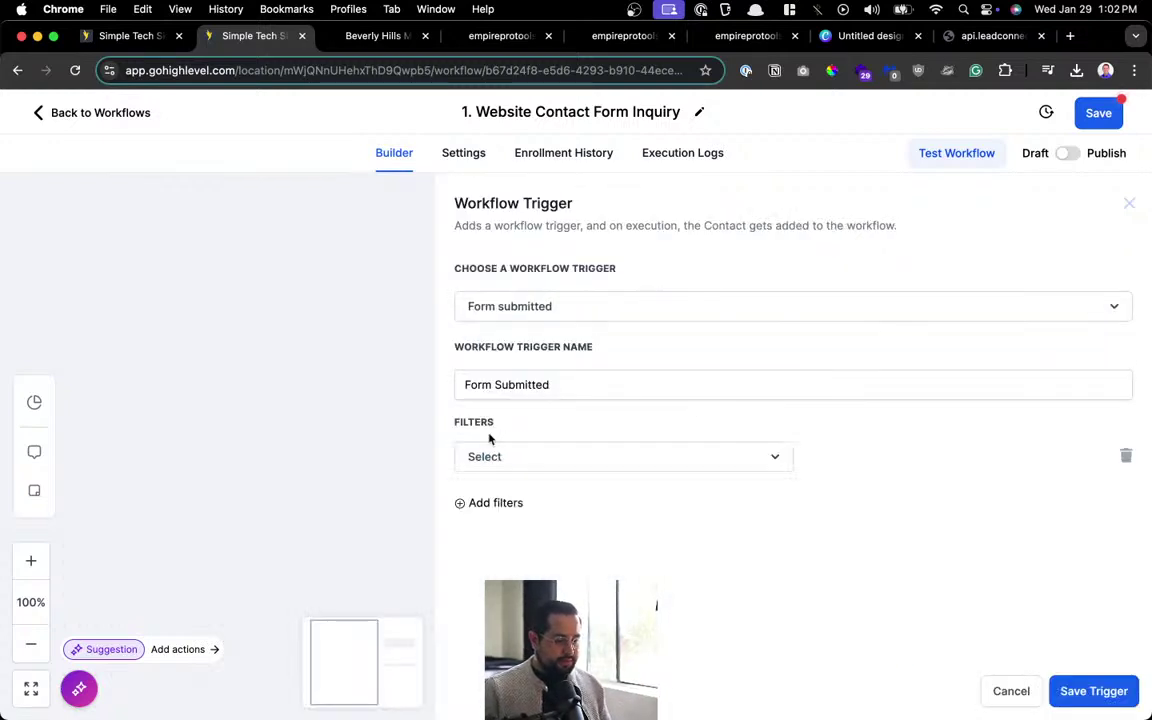
left_click(578, 455)
left_click(532, 561)
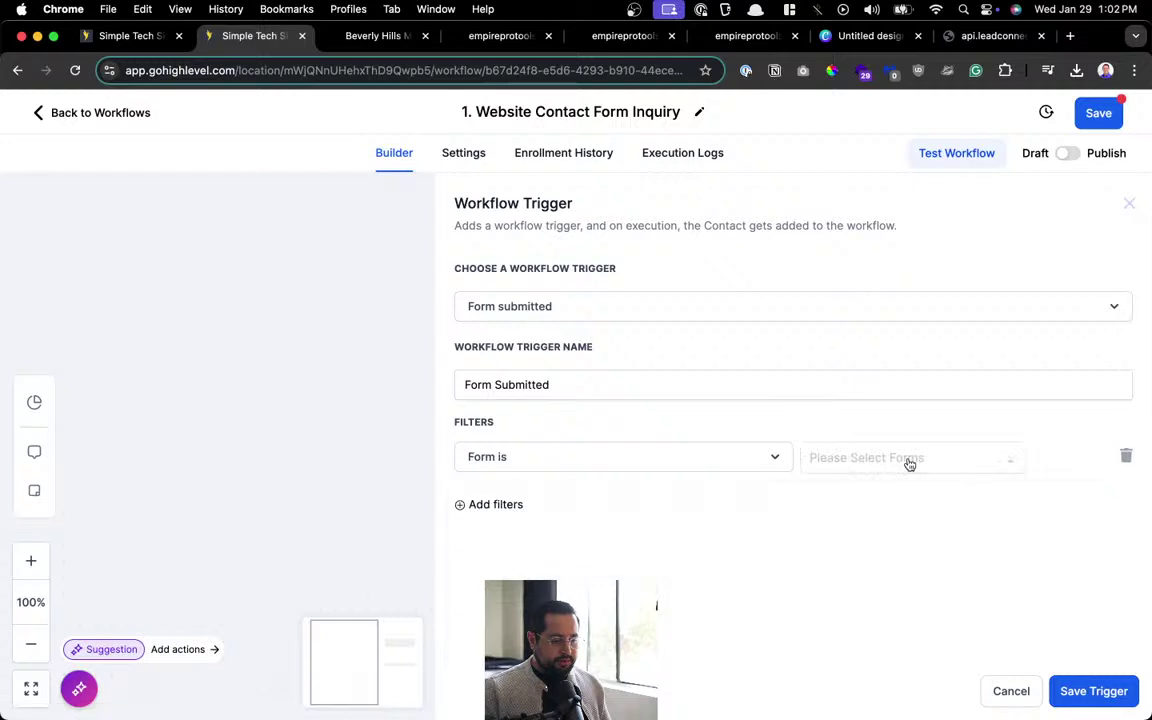
left_click(909, 459)
left_click(882, 498)
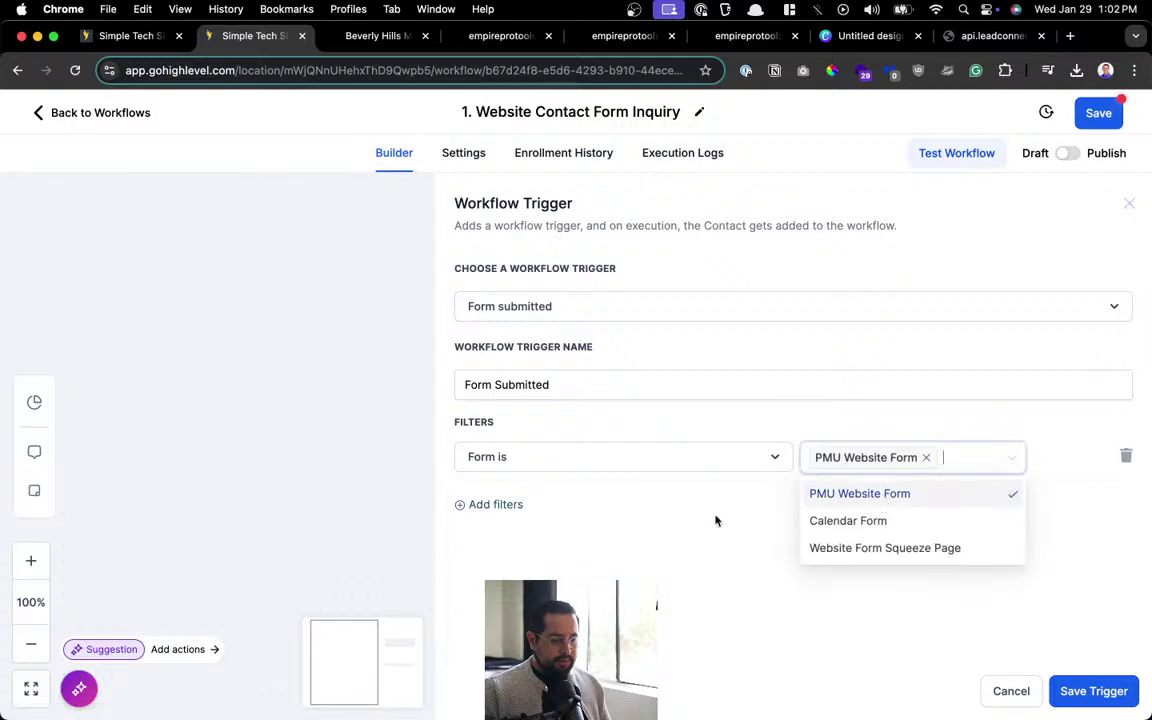
left_click(886, 673)
left_click(1094, 691)
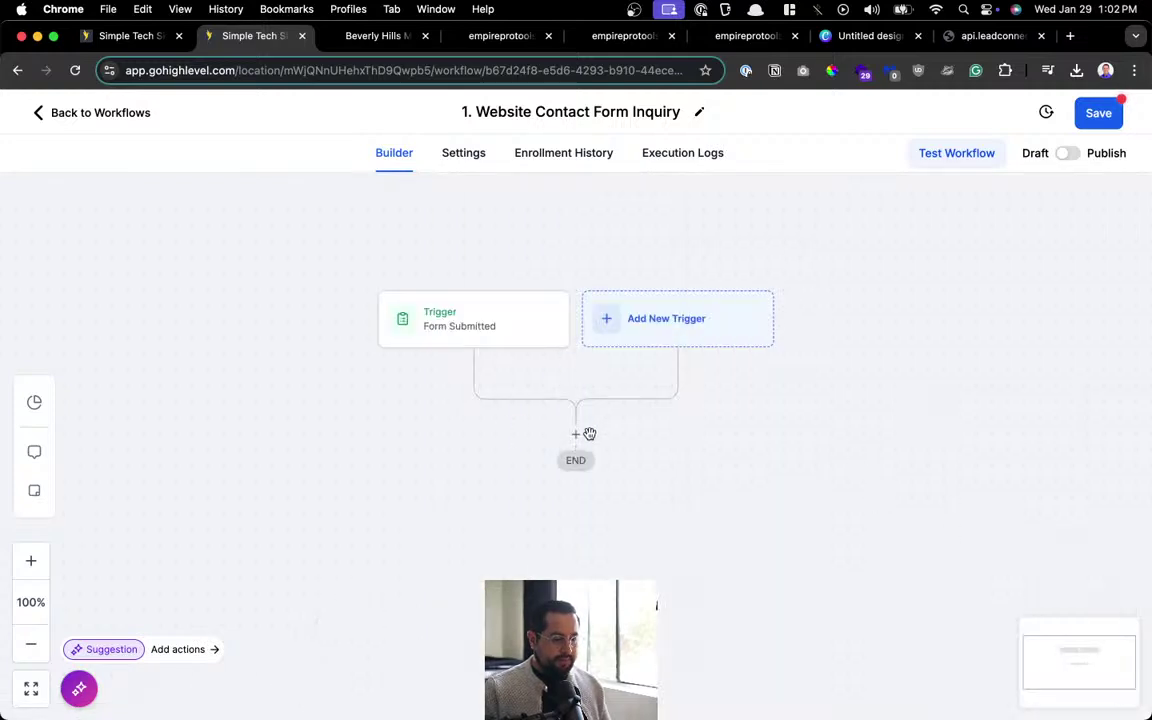
Discard a started Create/Update Opportunity action and save the workflow with only the trigger.
left_click(576, 435)
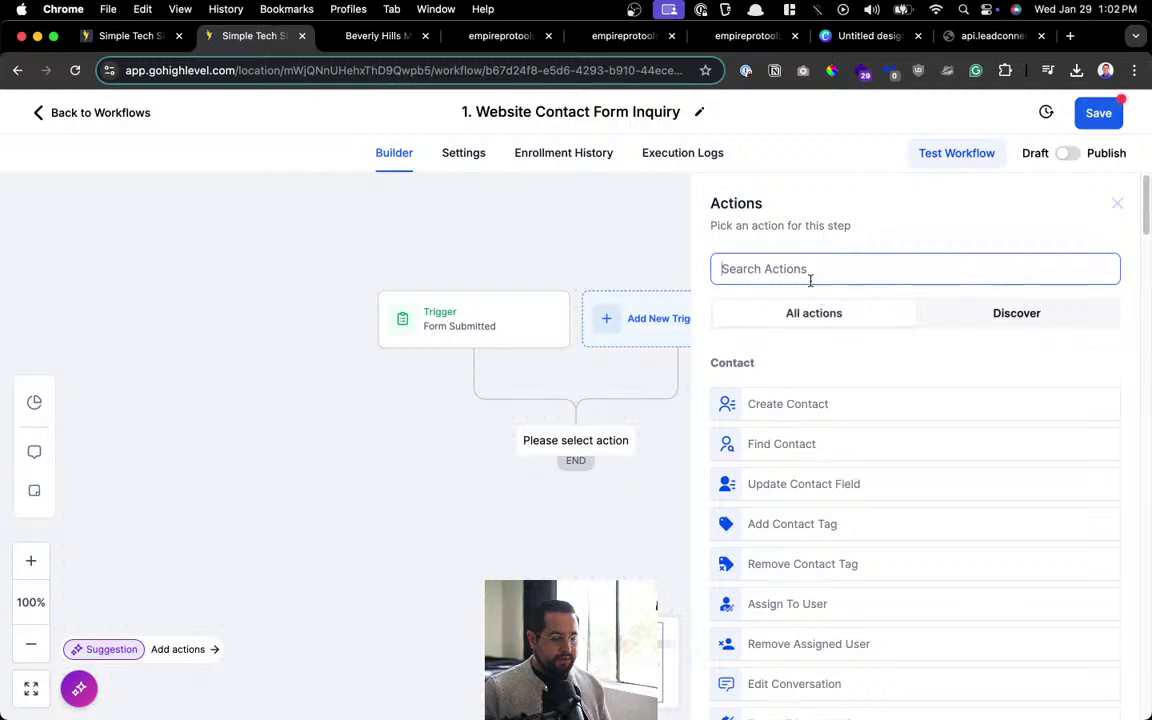
type("opp")
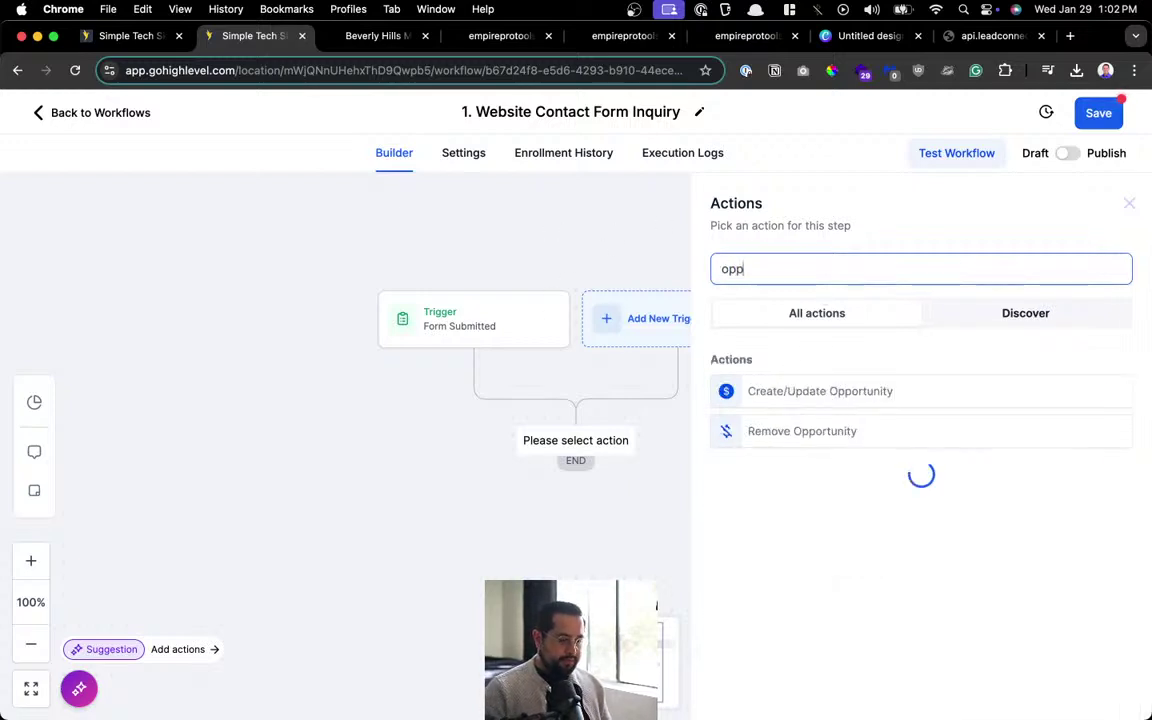
left_click(820, 392)
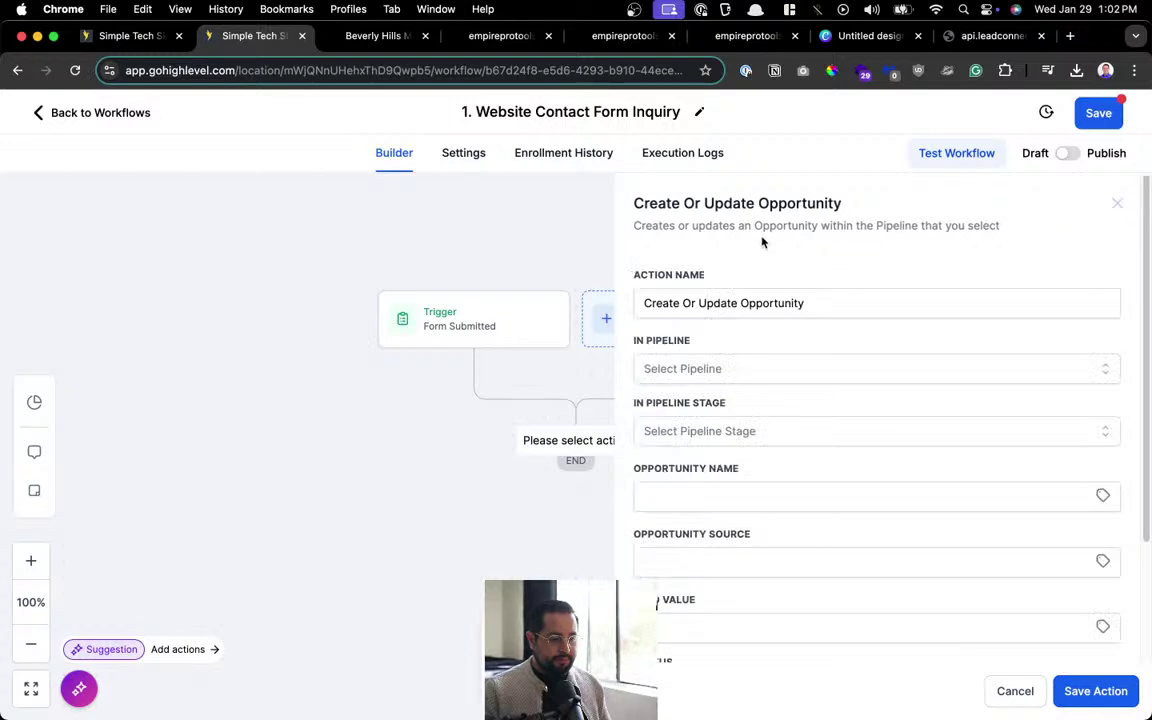
left_click(716, 370)
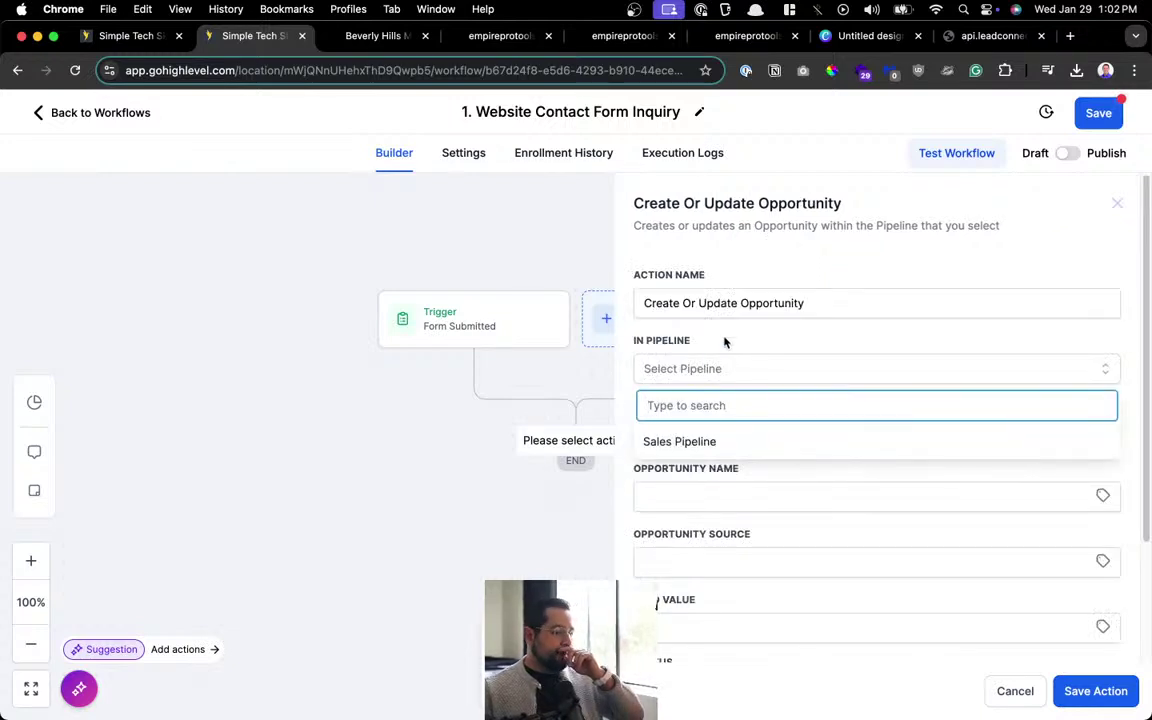
left_click(1008, 689)
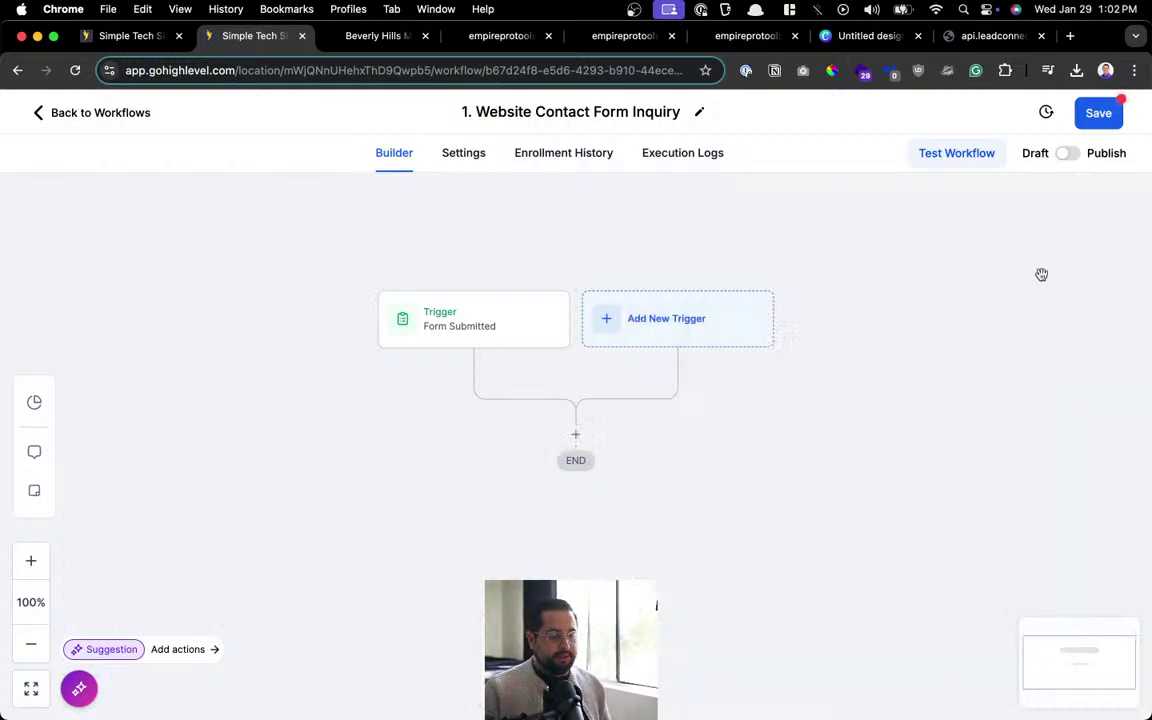
left_click(1095, 118)
From the Forms tab, view the Opportunities board showing the empty Sales Pipeline stages.
left_click(136, 38)
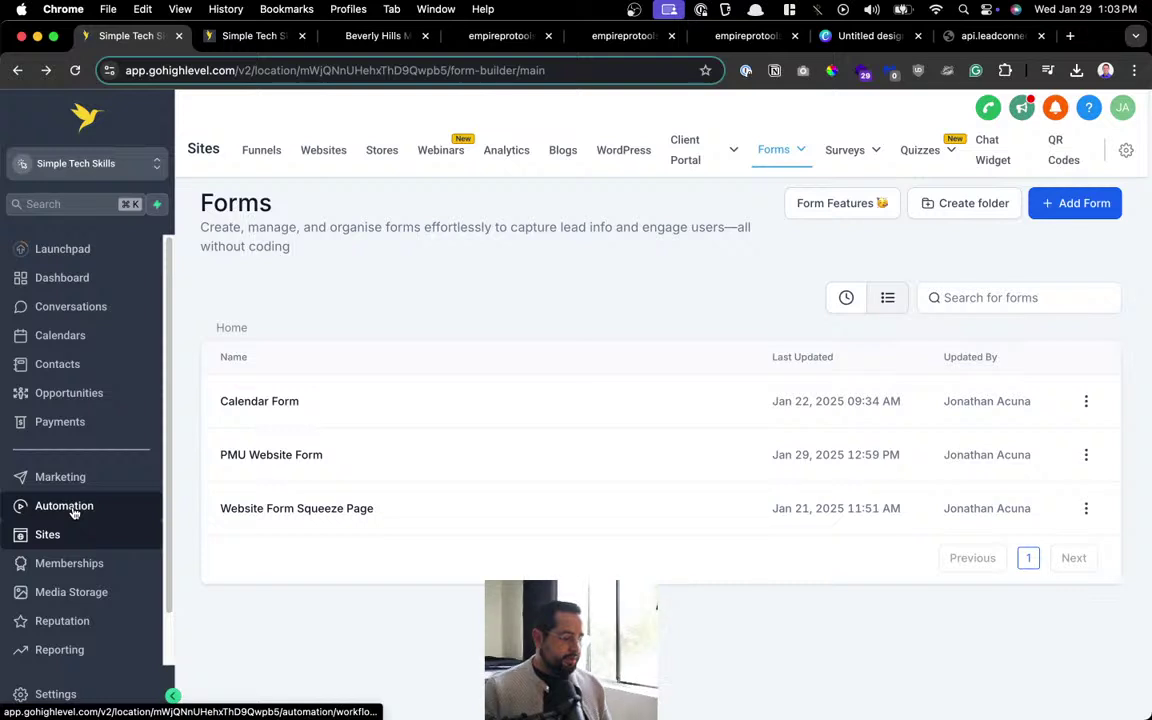
left_click(92, 396)
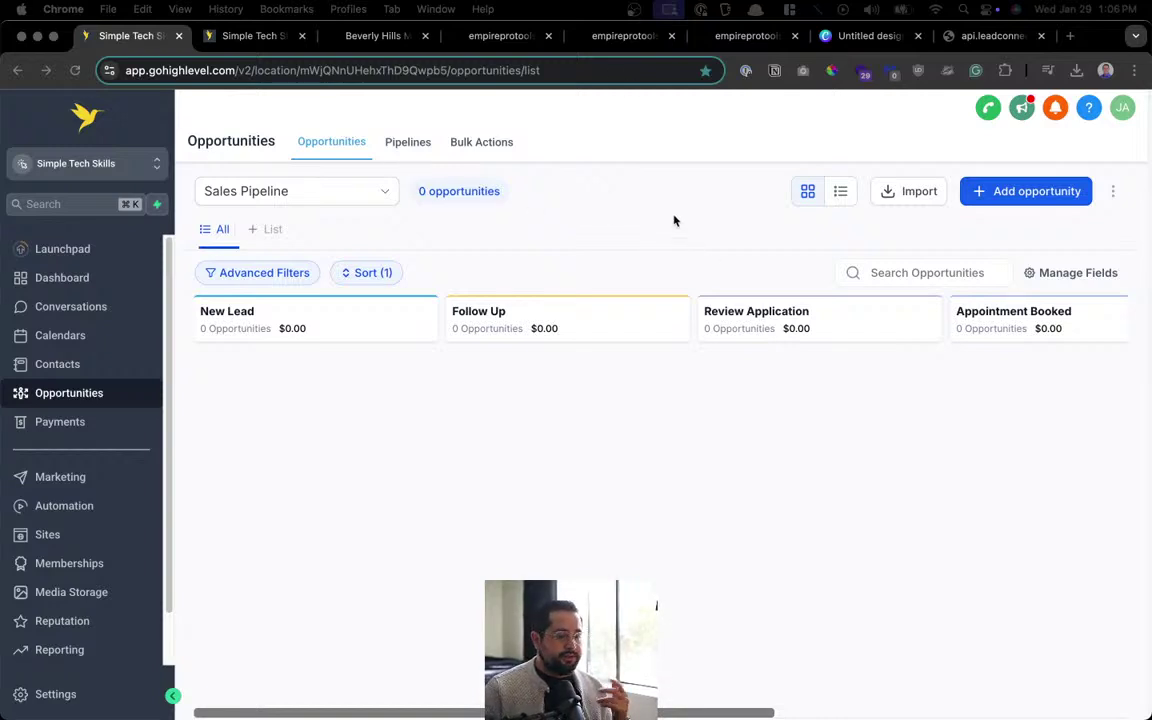
Leave the workflow builder tab and go back to the Workflows list.
left_click(213, 38)
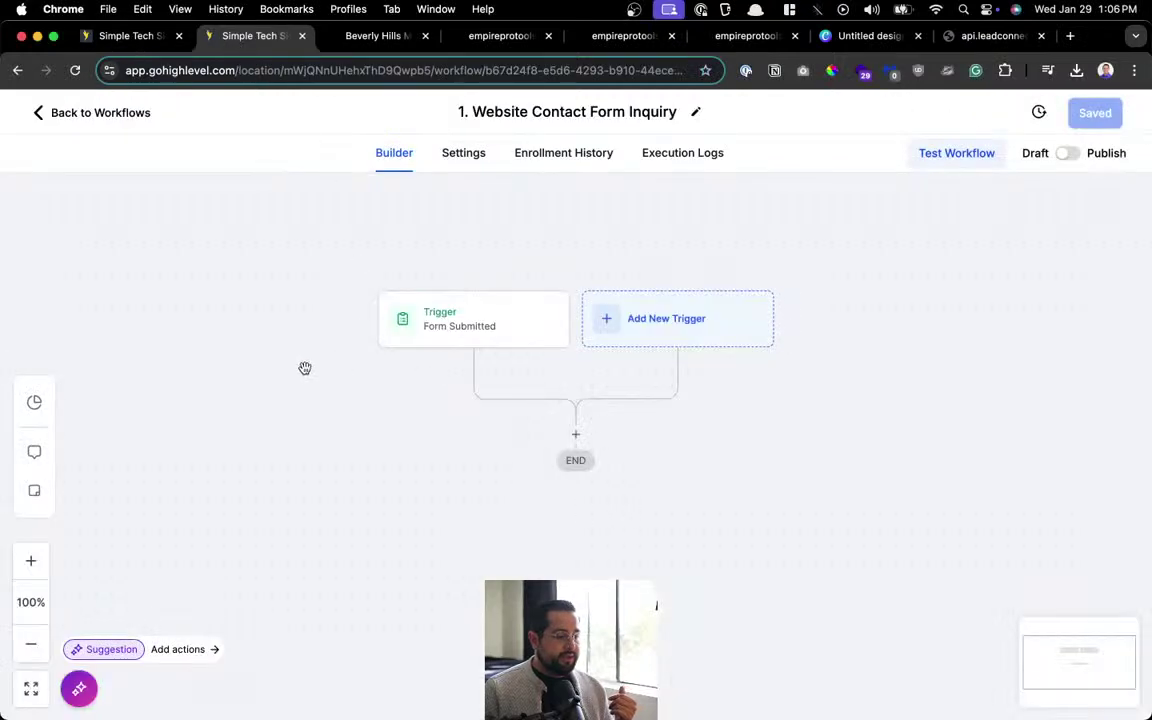
left_click(85, 115)
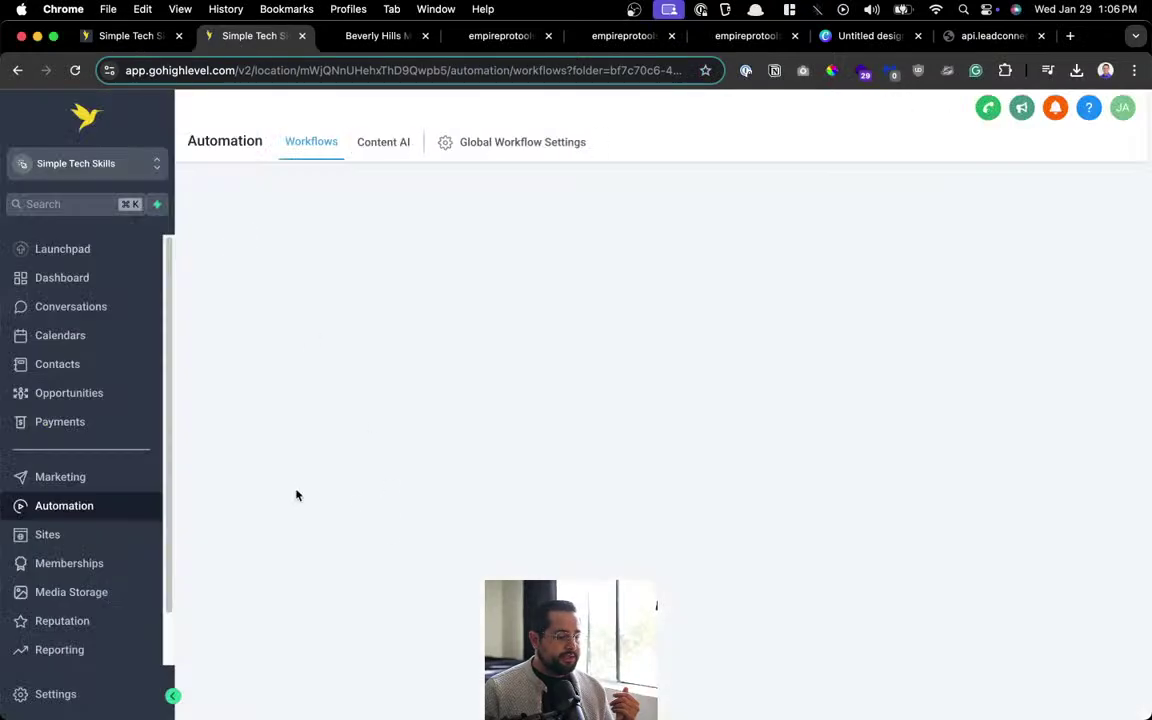